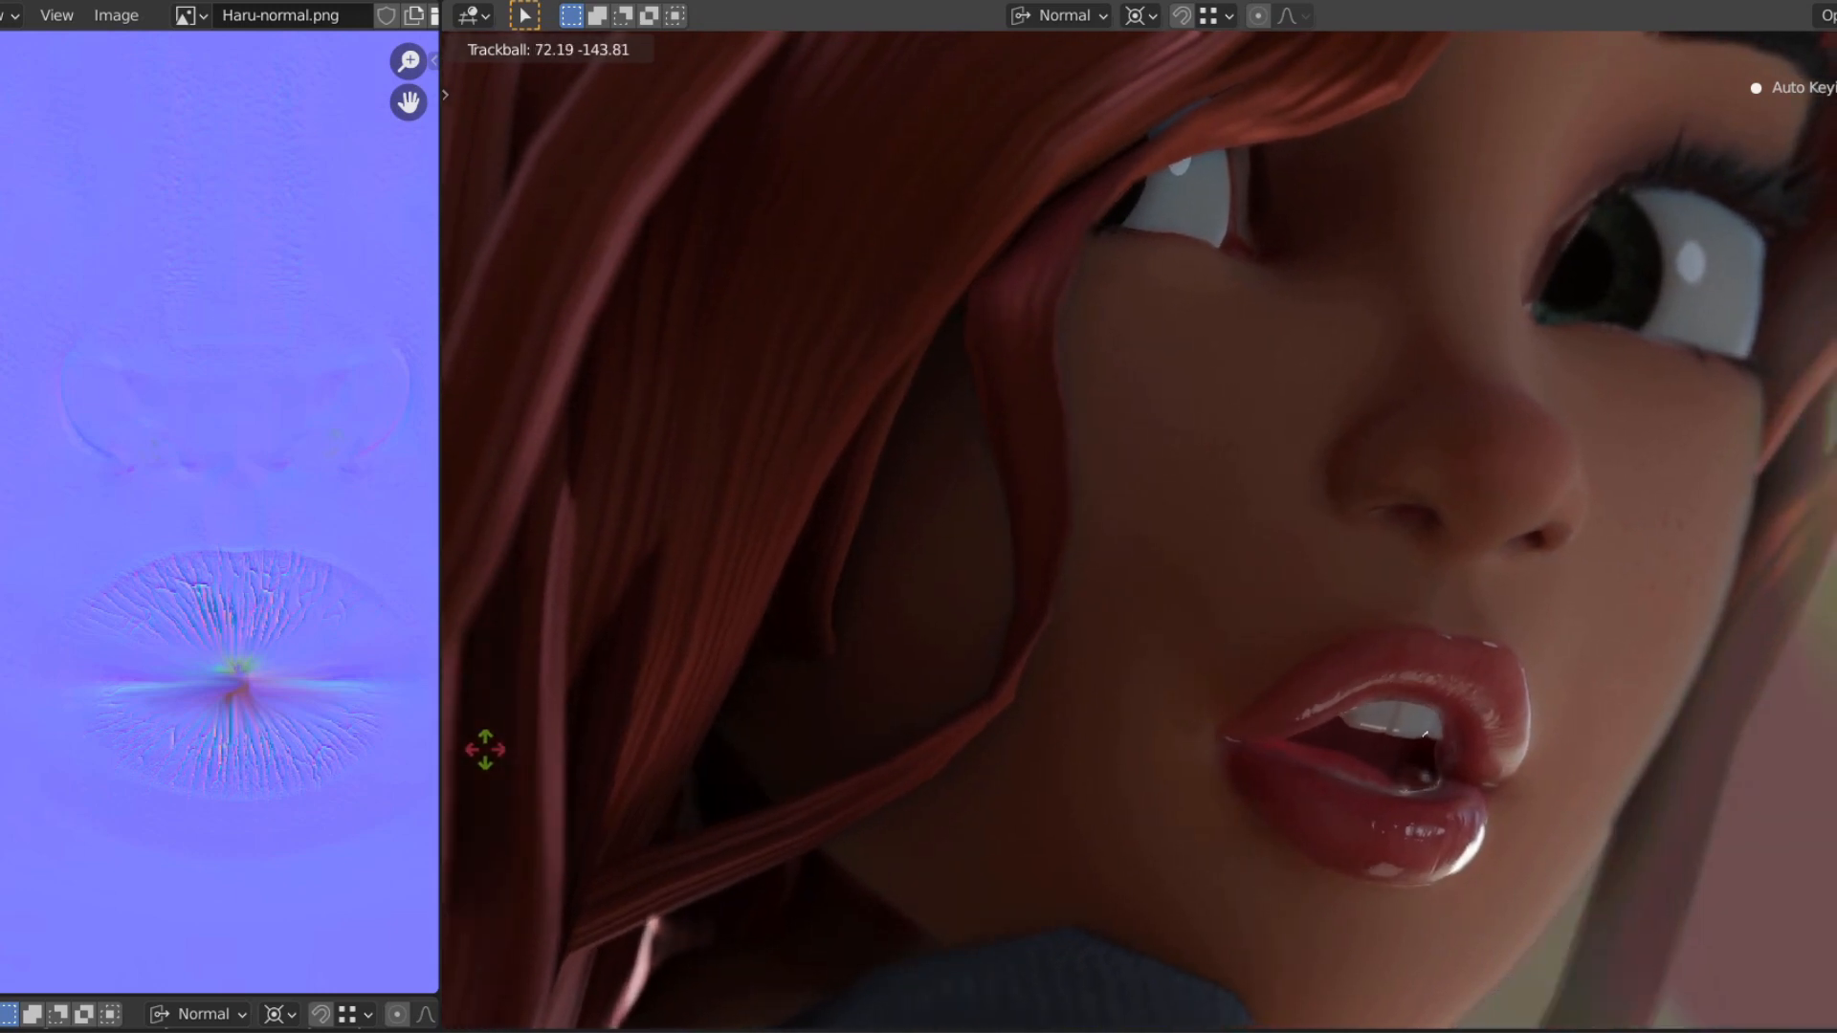
Step: Examine the lip wrinkle detail in the Haru-normal.png normal map
left_click(486, 749)
scroll(220, 574, "down", 3)
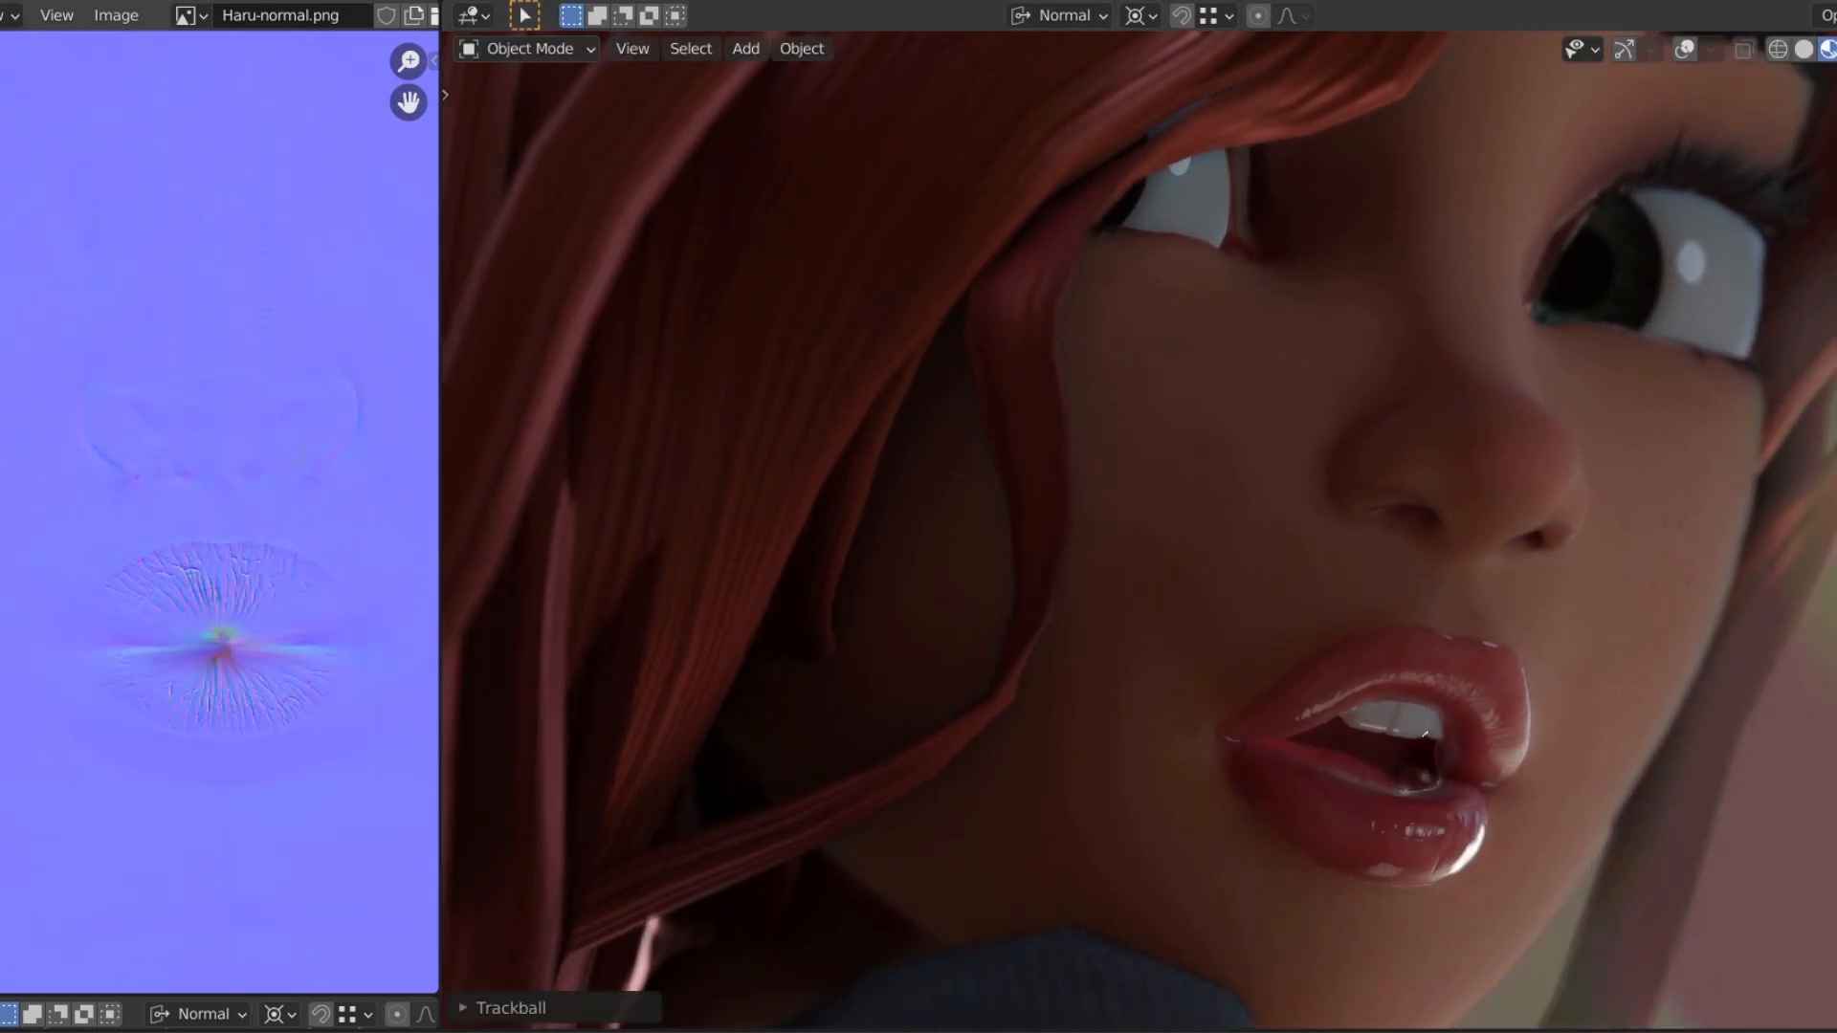
scroll(230, 421, "up", 3)
middle_click_drag(145, 723, 160, 543)
scroll(160, 542, "up", 2)
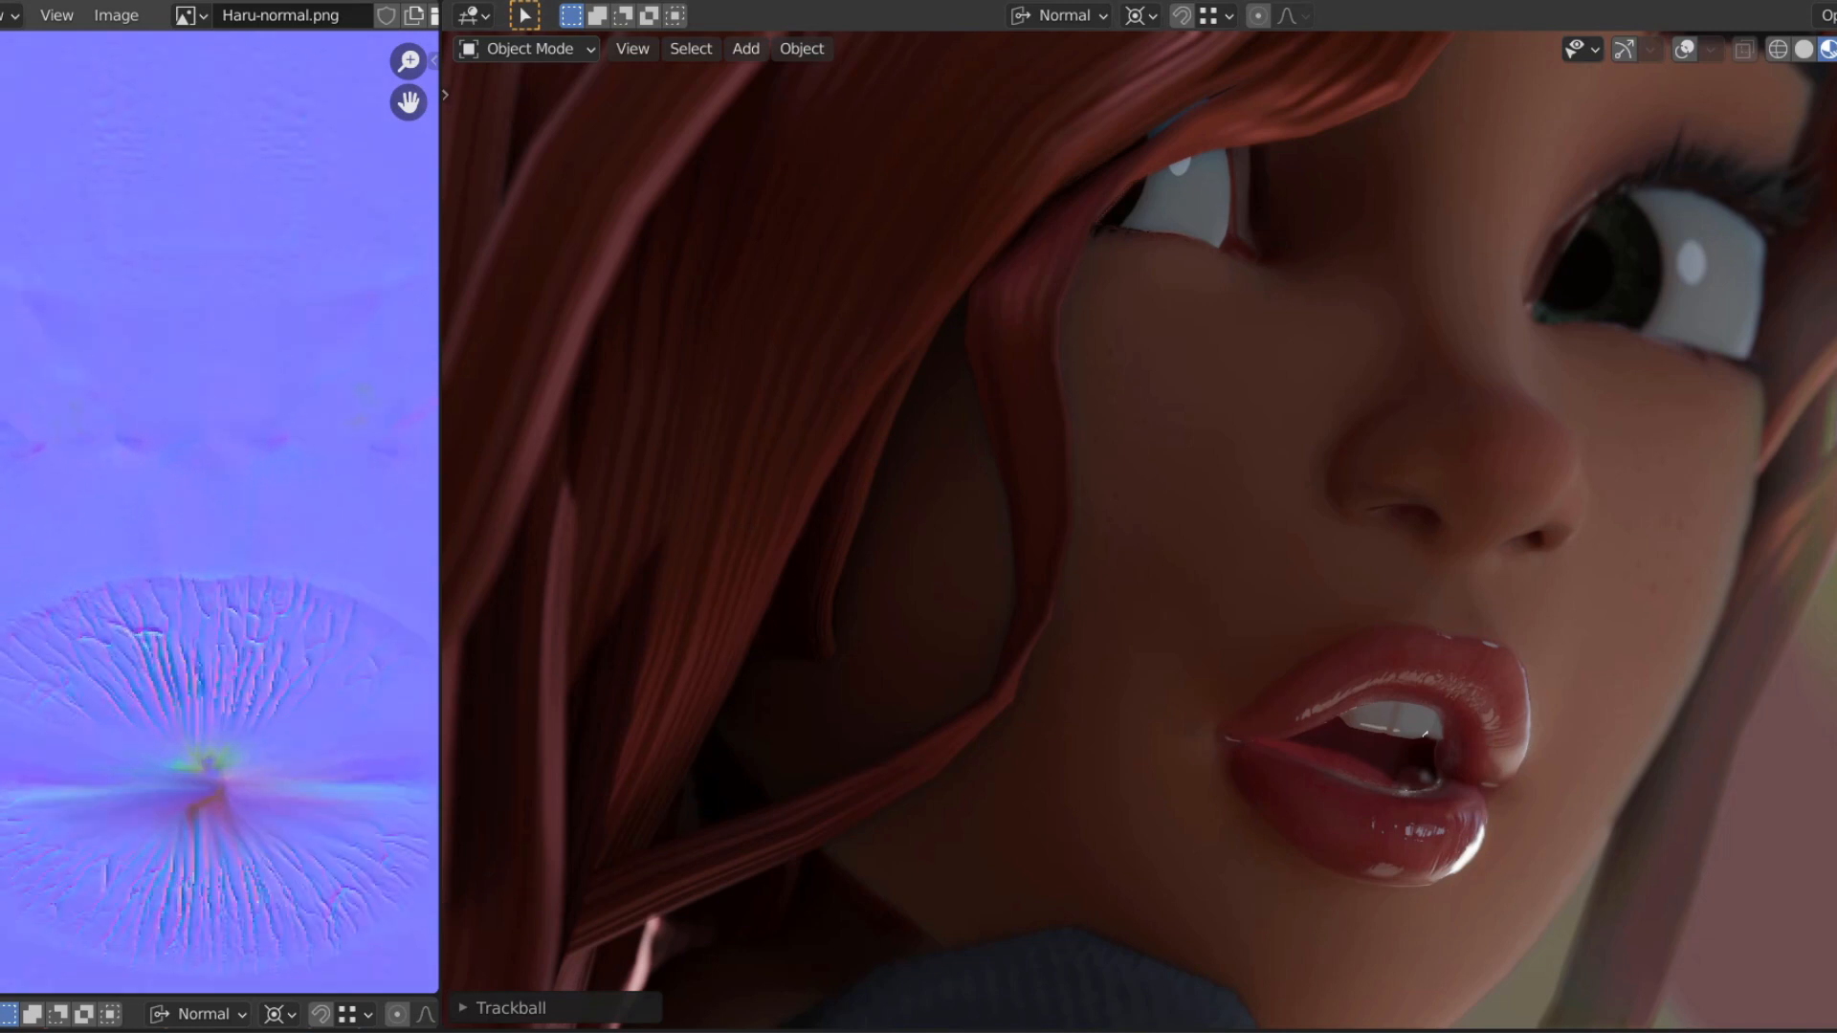
scroll(220, 670, "down", 3)
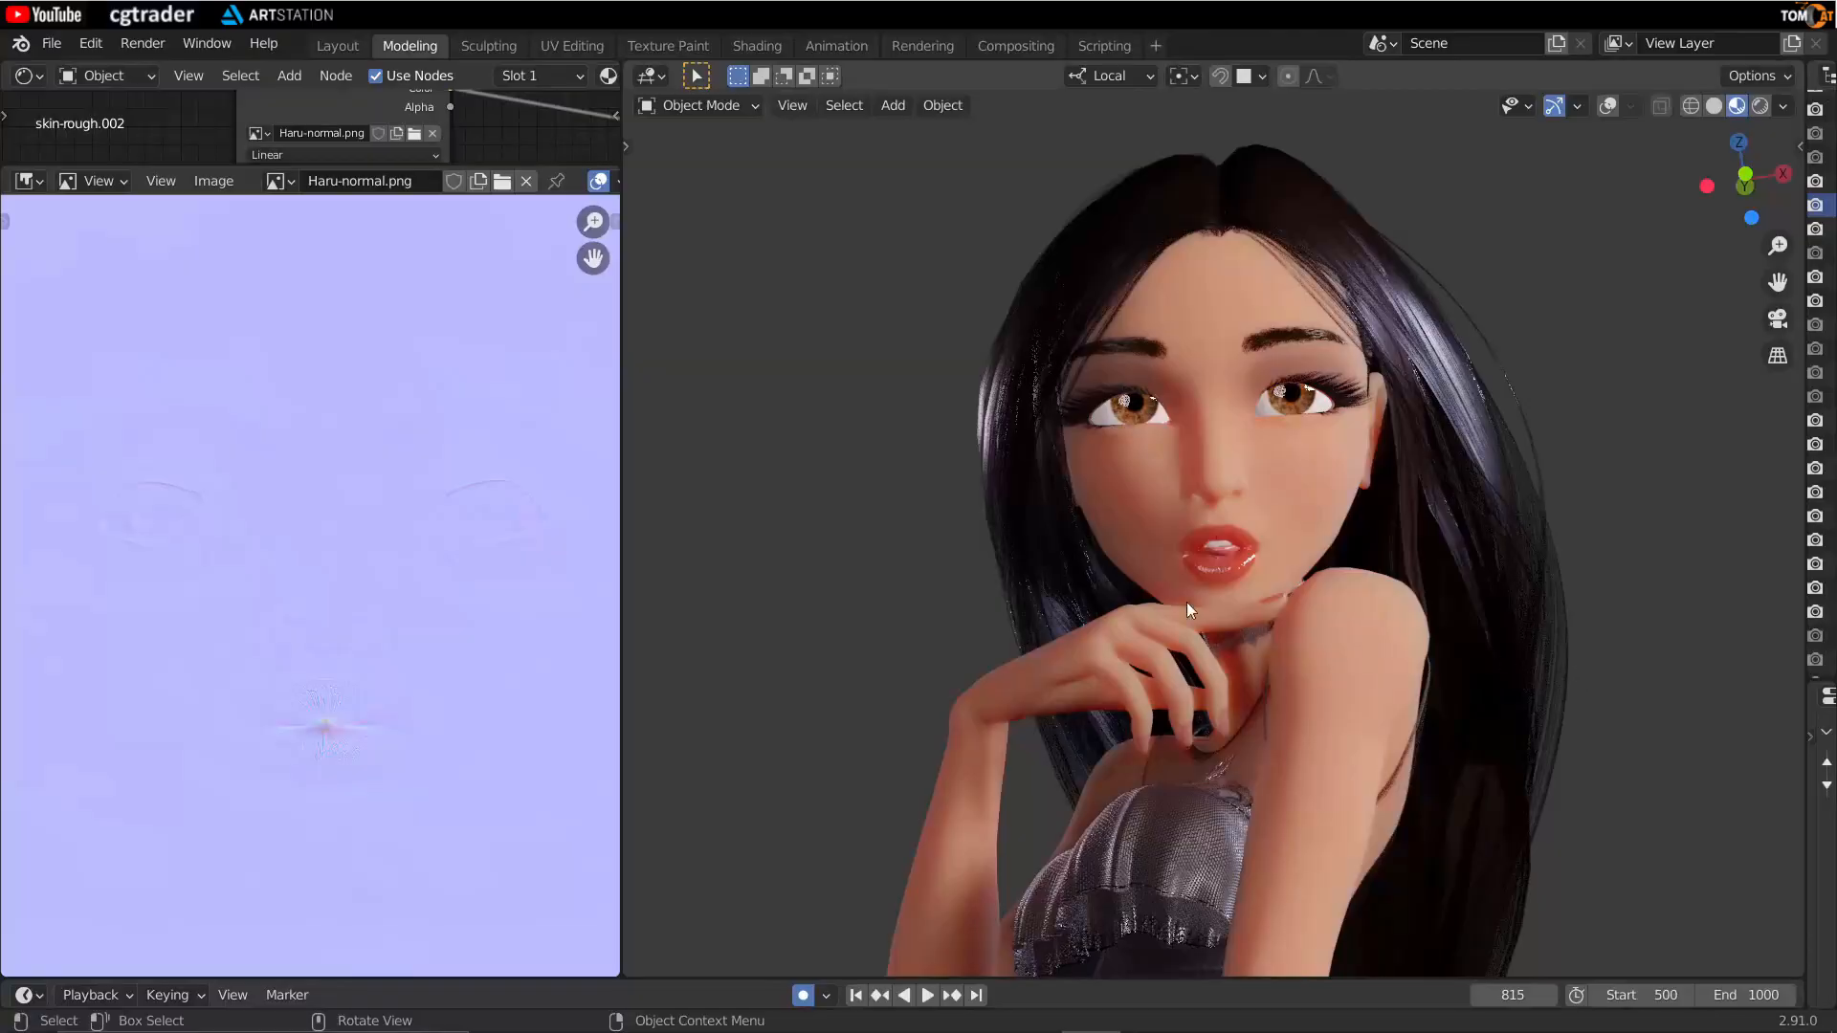
Step: Examine the character's lips up close in the material preview
scroll(1090, 577, "up", 3)
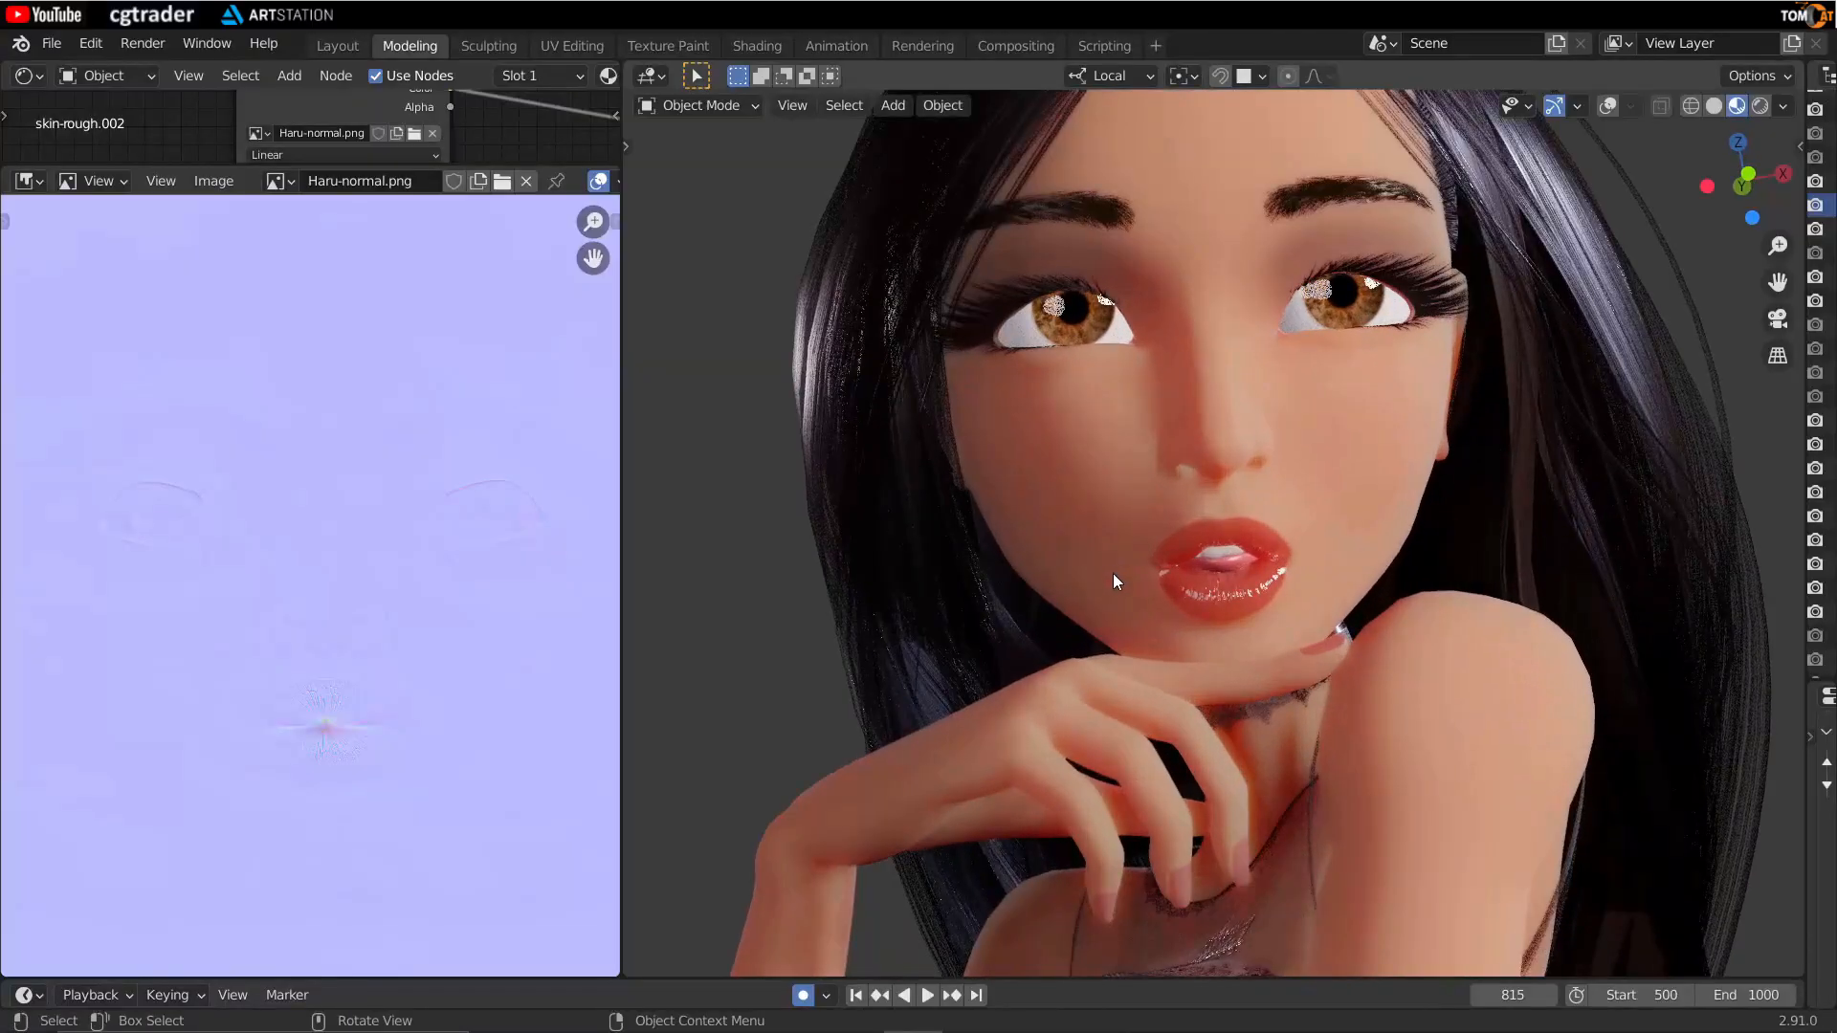
scroll(1091, 593, "down", 2)
middle_click_drag(1091, 591, 1247, 617)
scroll(1151, 655, "up", 3)
scroll(1191, 617, "up", 5)
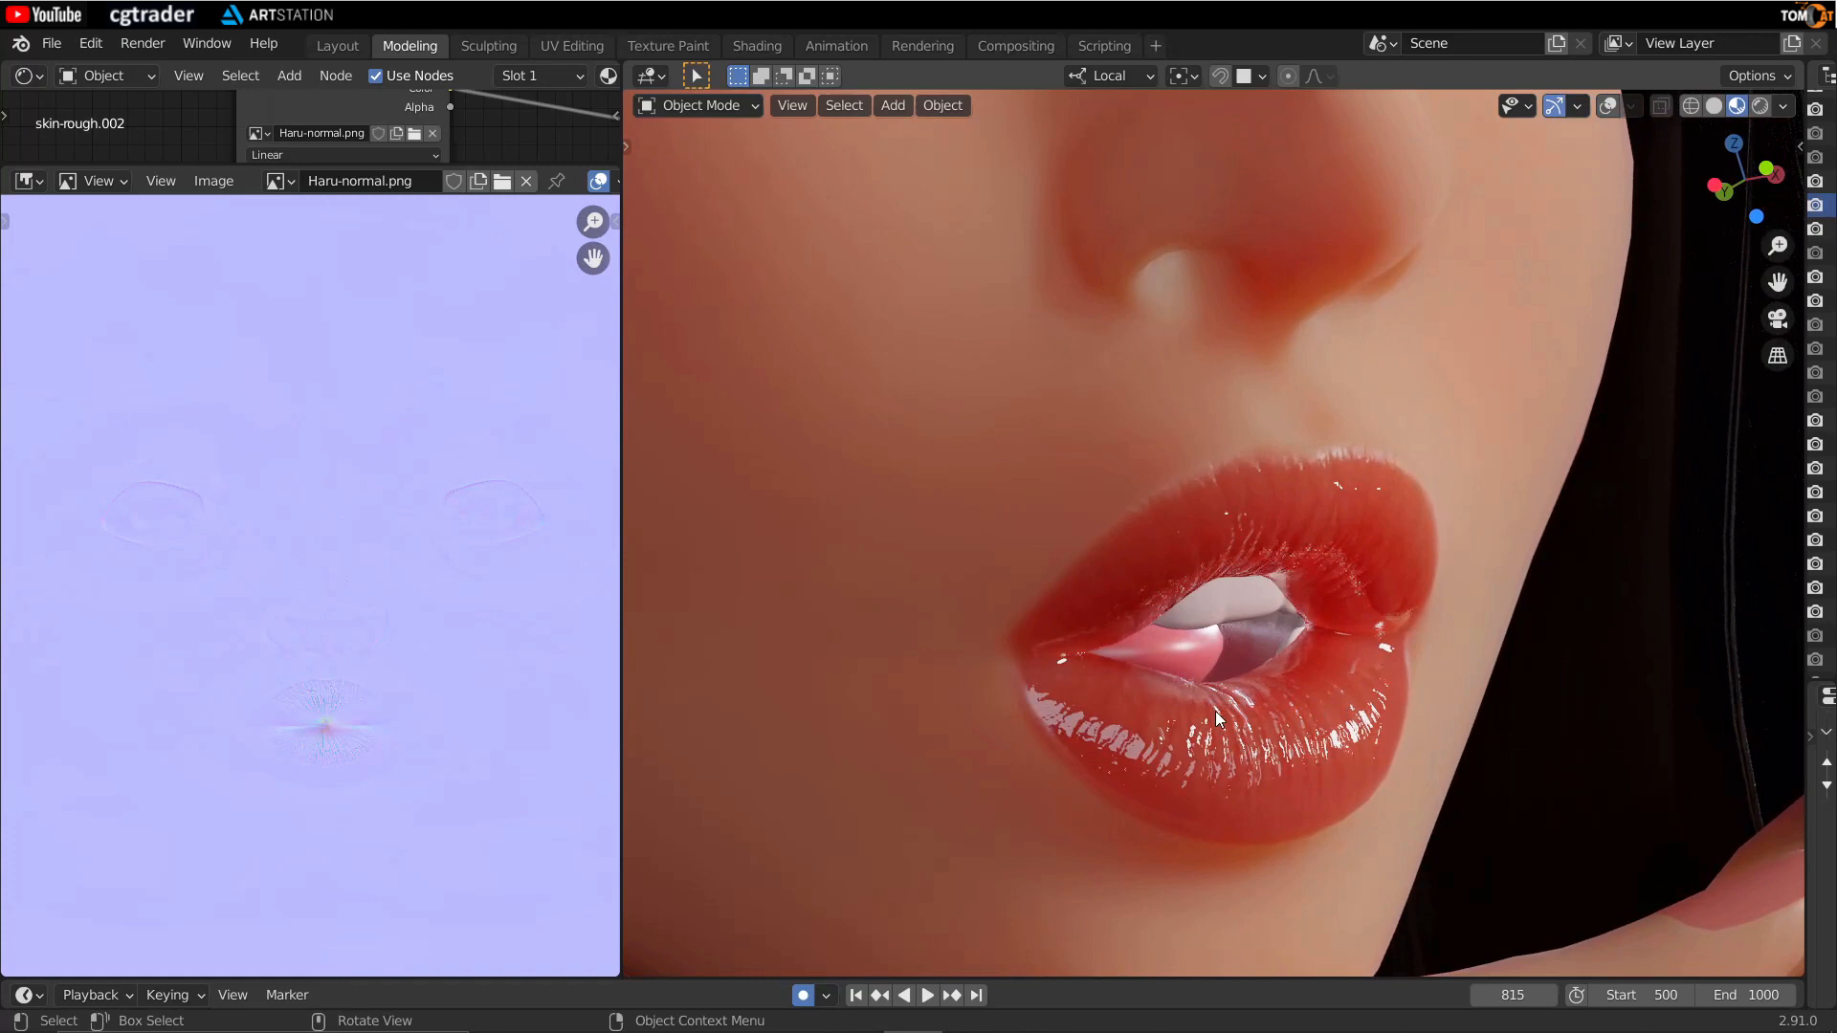
Step: Switch to solid shading and select the head mesh to inspect its wireframe topology around the lips
left_click(1714, 107)
left_click(1244, 572)
mouse_move(1213, 567)
middle_mouse_down()
mouse_move(1014, 524)
mouse_move(1045, 513)
middle_mouse_up()
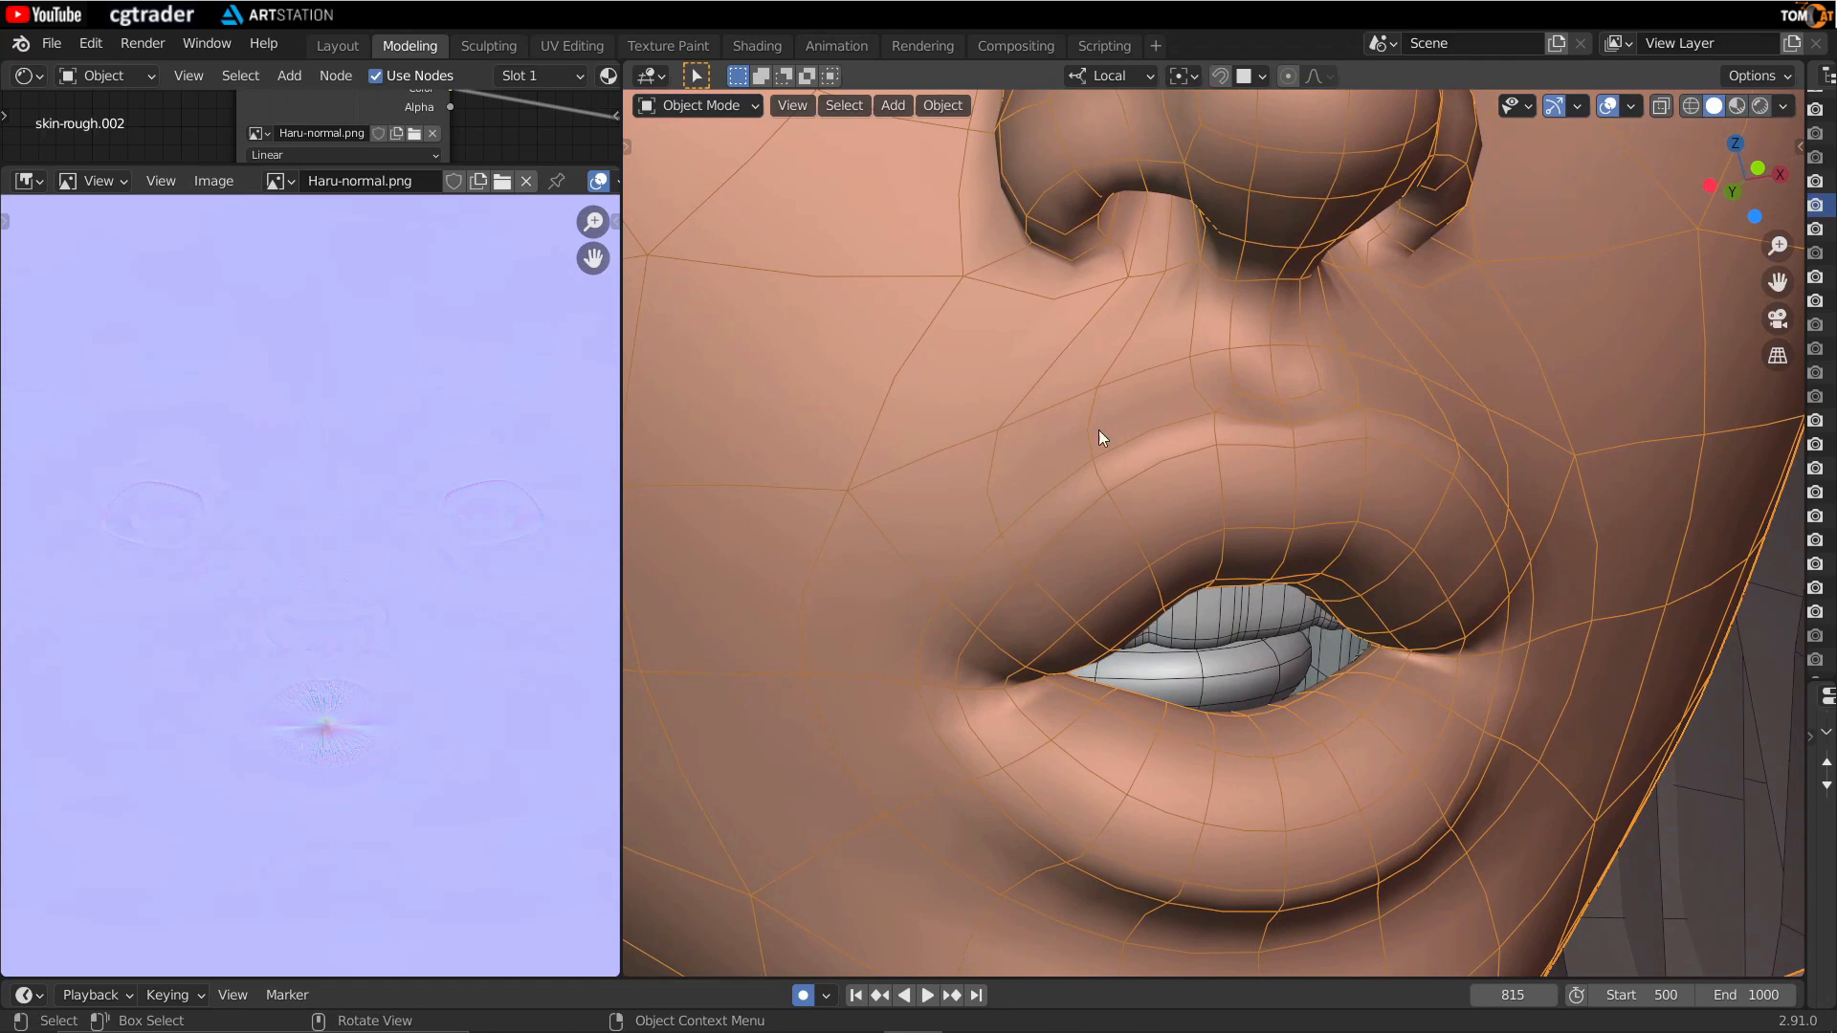
Step: Inspect the lip creases in the Haru-normal.png texture against the full image layout
scroll(231, 752, "up", 5)
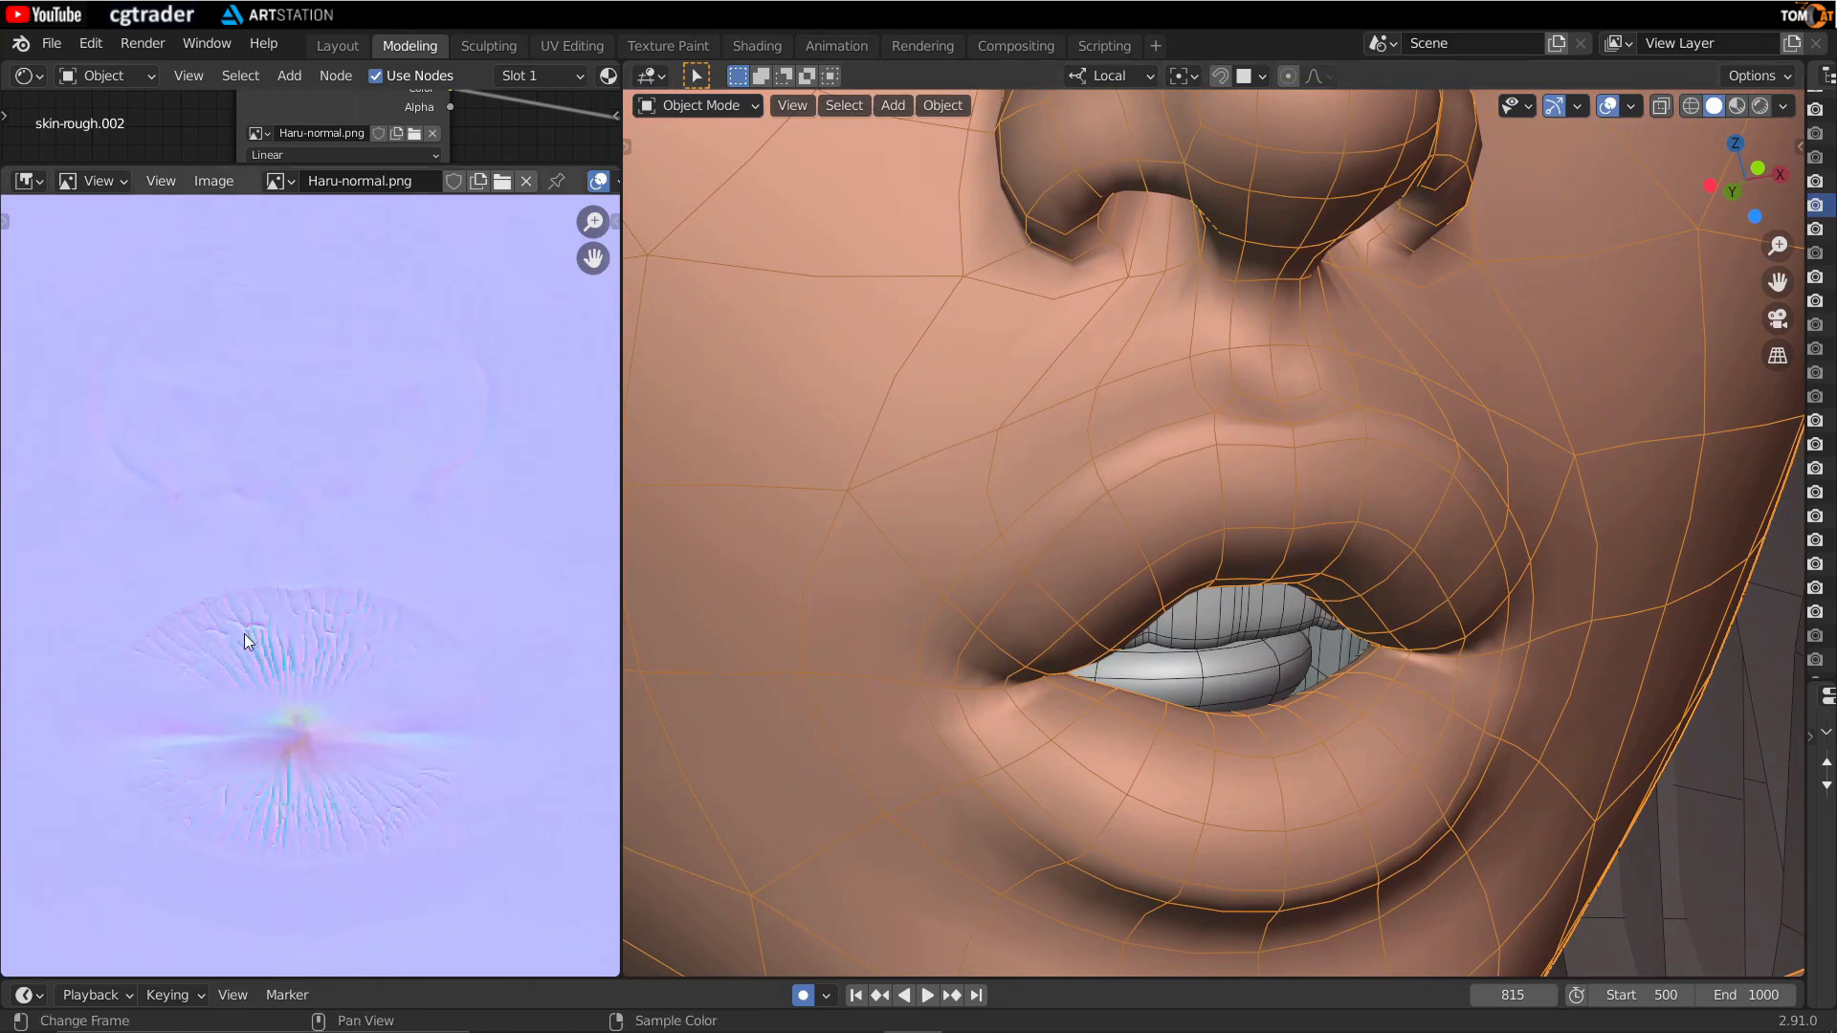
scroll(244, 650, "down", 7)
scroll(270, 662, "up", 3)
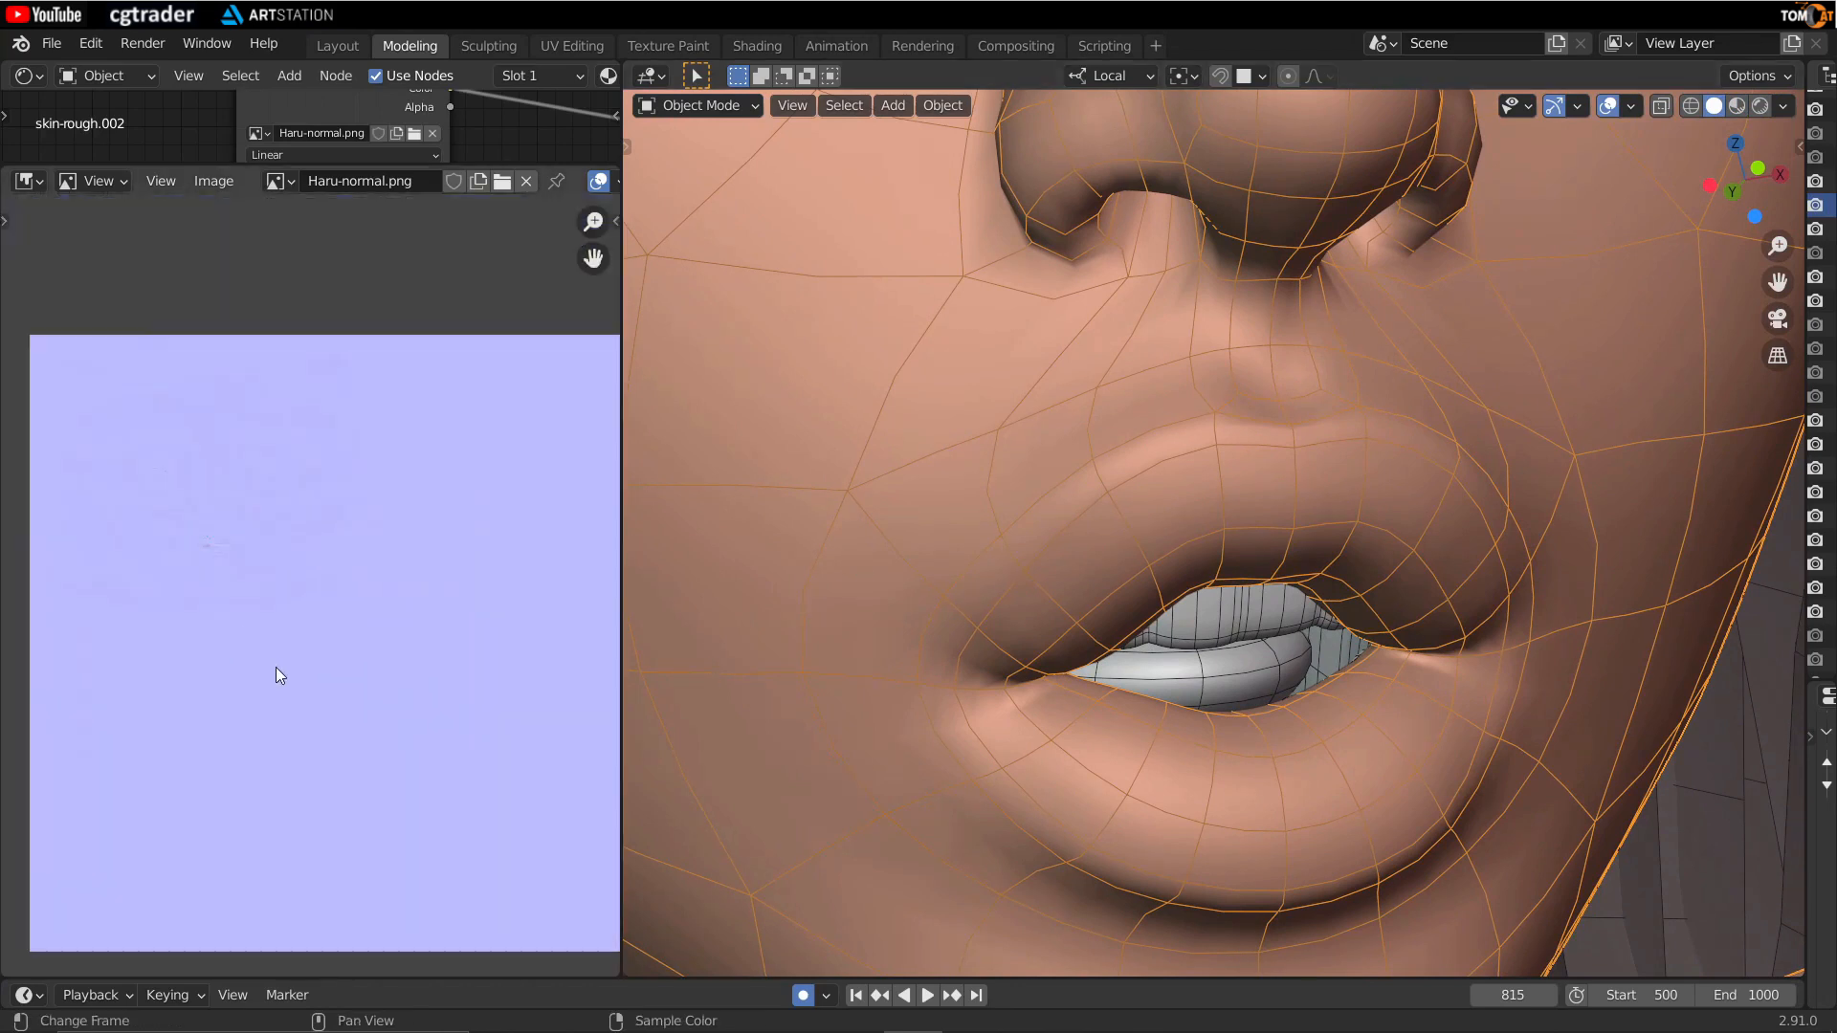
scroll(270, 663, "up", 3)
middle_click_drag(147, 612, 334, 627)
scroll(326, 612, "up", 5)
middle_click_drag(244, 574, 294, 693)
scroll(308, 548, "up", 2)
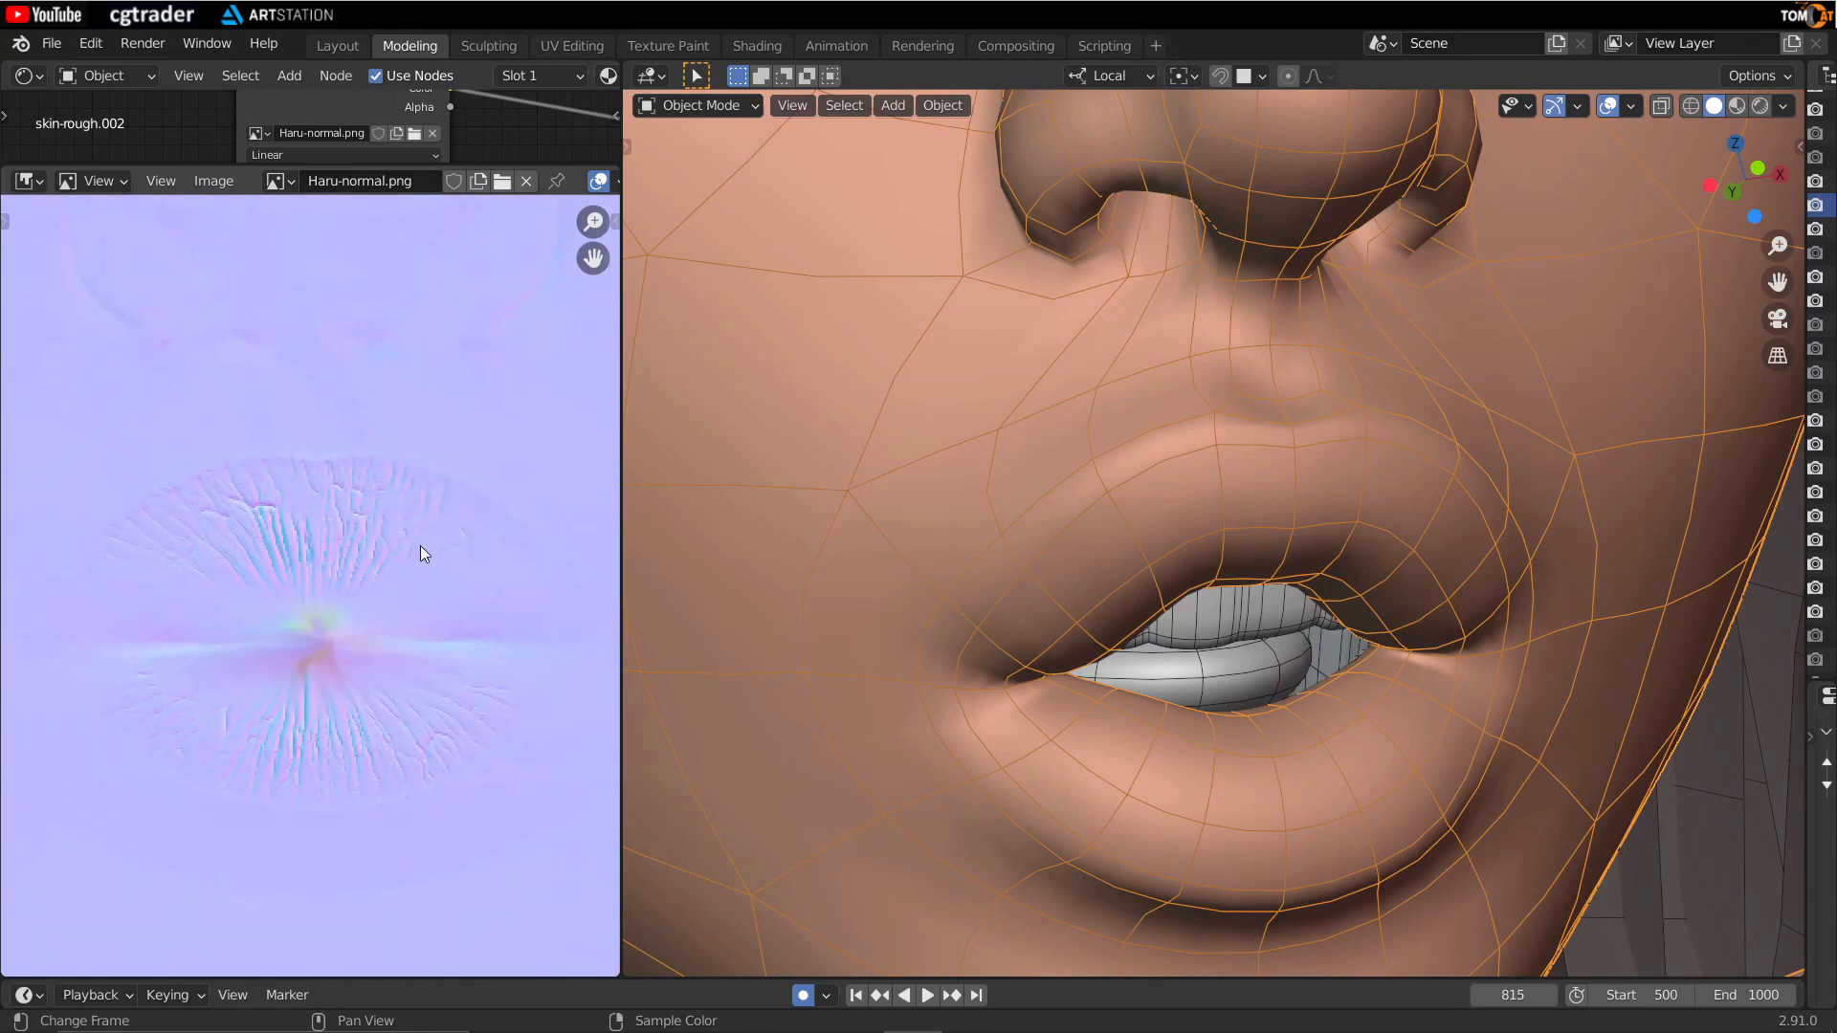
Step: Return the viewport to material preview and inspect the lips from a changed angle
left_click(1736, 107)
mouse_move(1397, 456)
middle_mouse_down()
mouse_move(1030, 545)
mouse_move(1259, 571)
mouse_move(1392, 481)
middle_mouse_up()
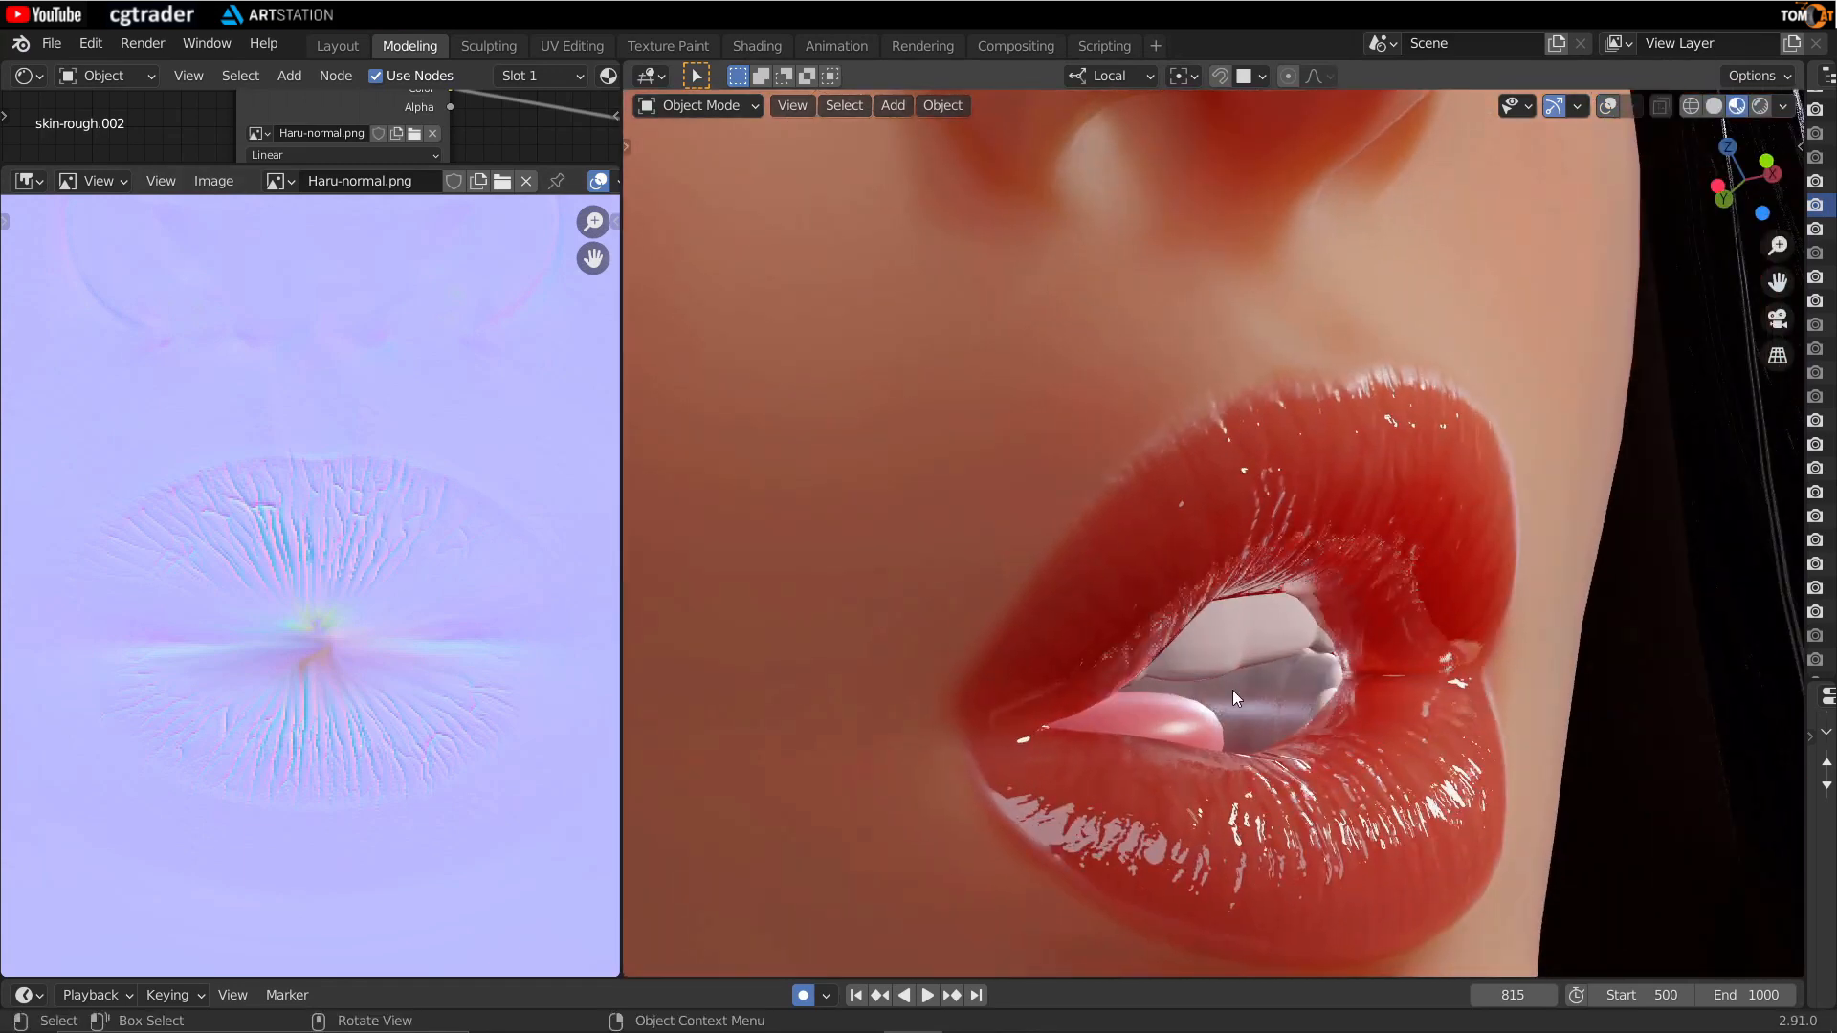
middle_click_drag(1416, 607, 1192, 587)
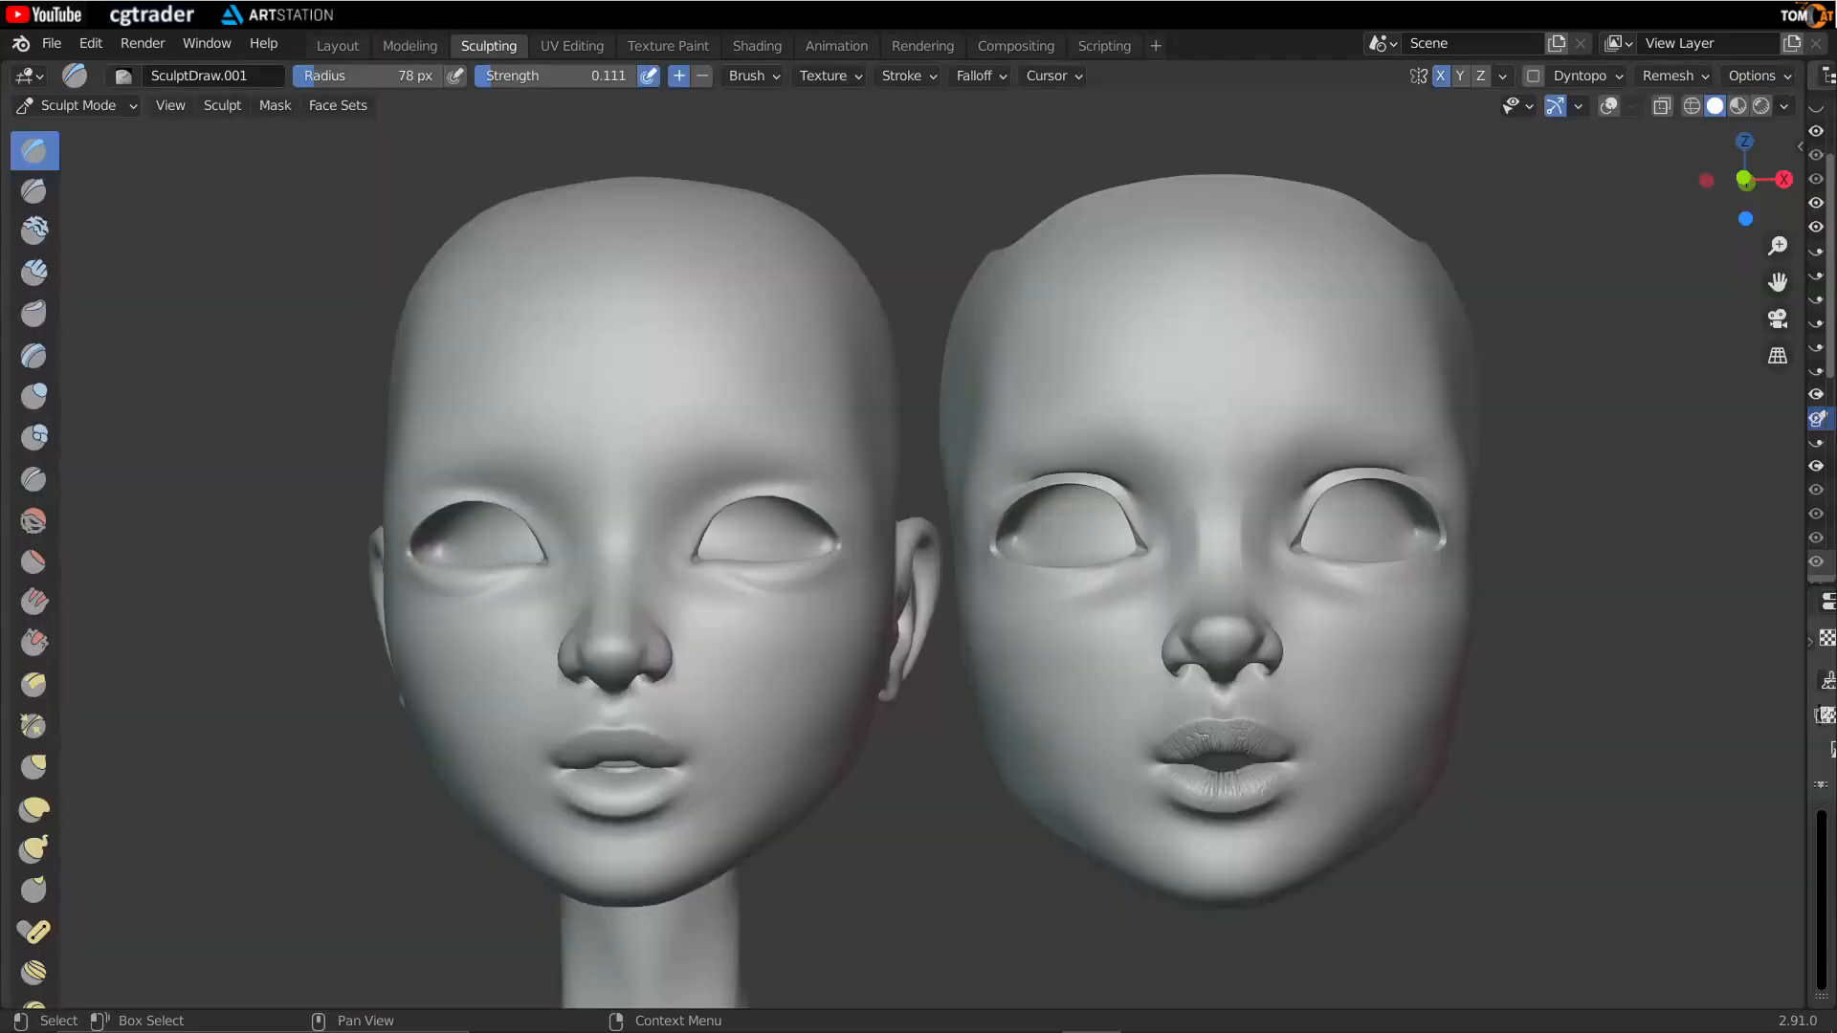
Step: Turn on the viewport overlays and compare the wireframe density of the low-poly head with the sculpted high-resolution head
middle_click_drag(905, 744, 913, 778)
scroll(916, 802, "up", 1)
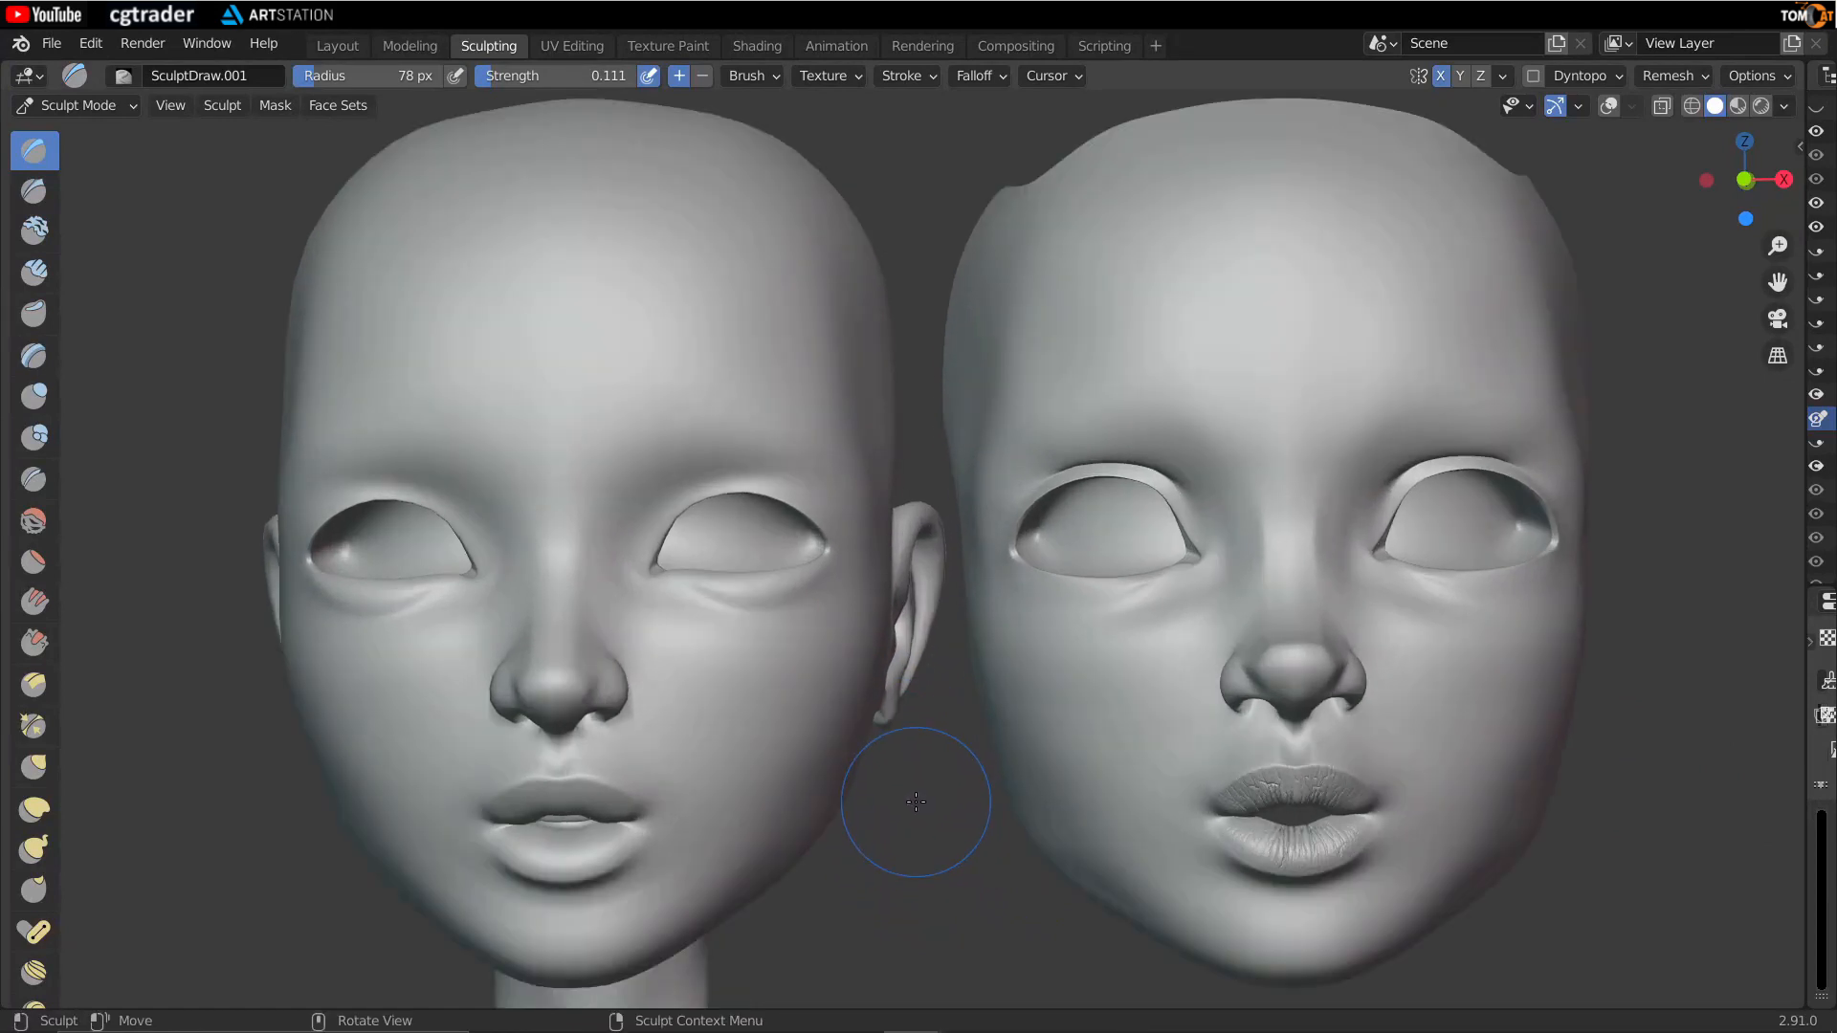
key("shift+alt+z")
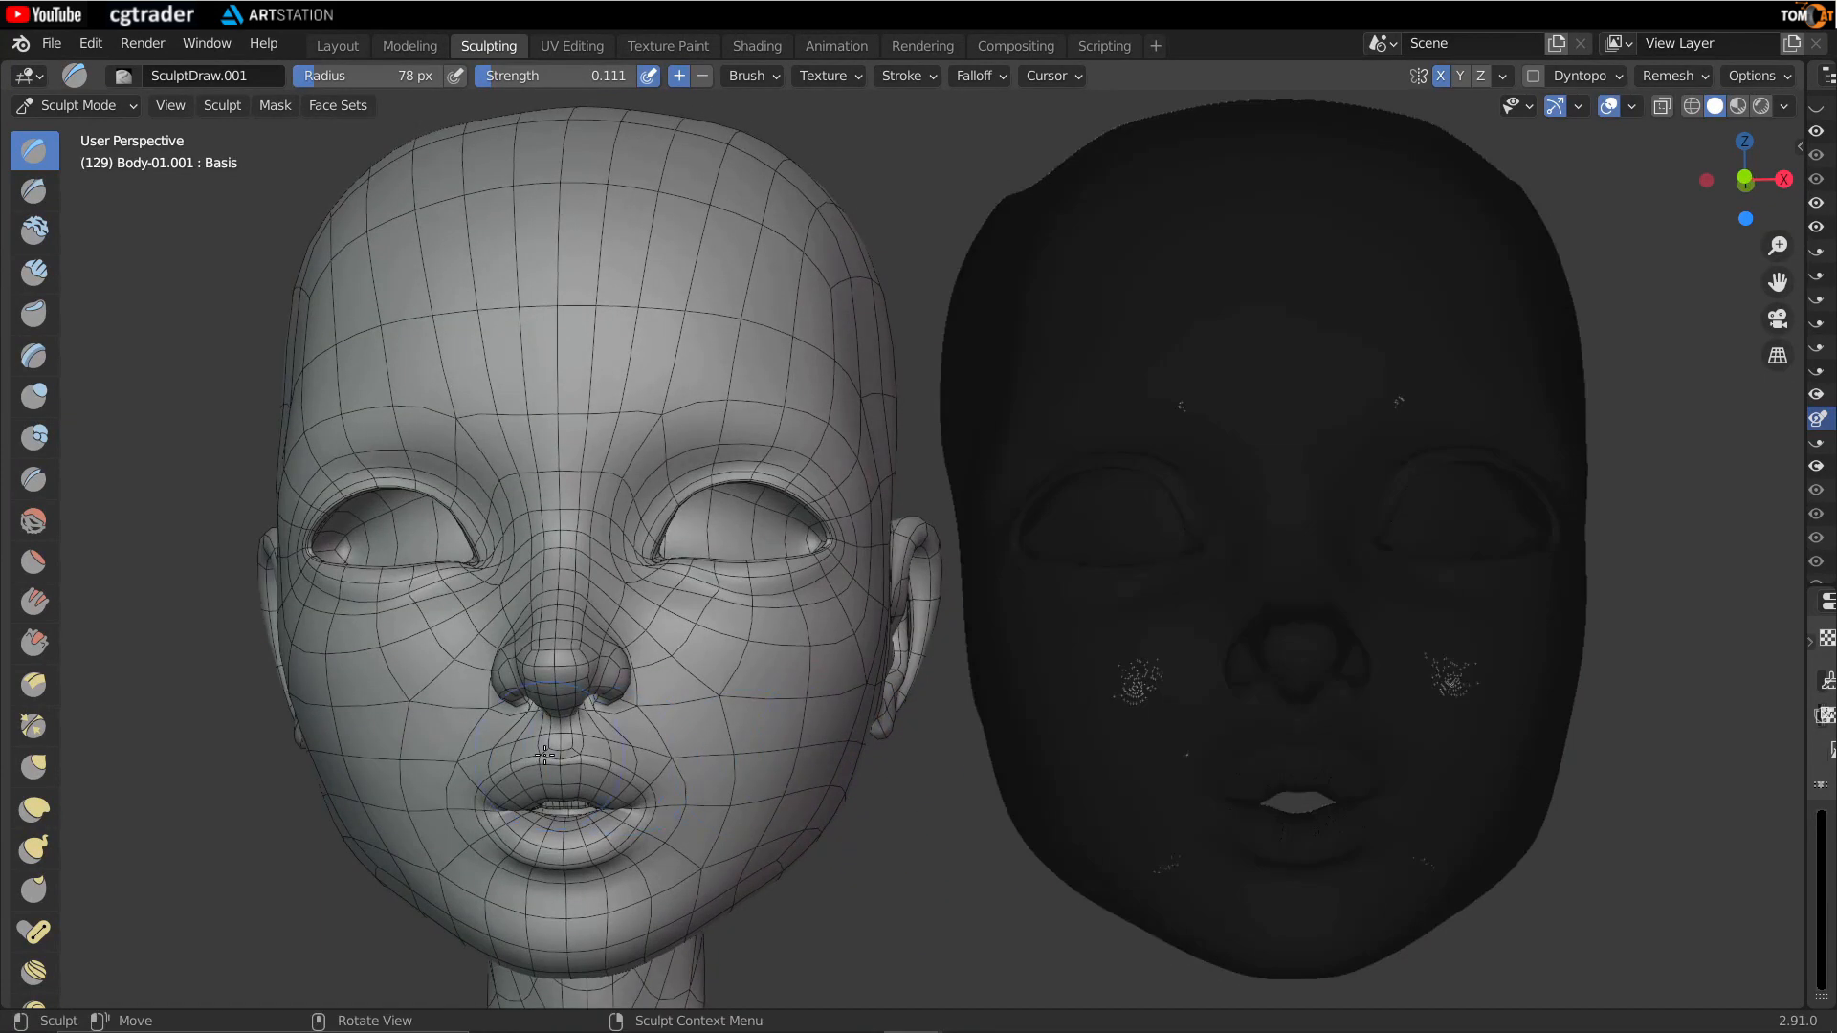
scroll(565, 756, "up", 1)
middle_click_drag(712, 641, 709, 631)
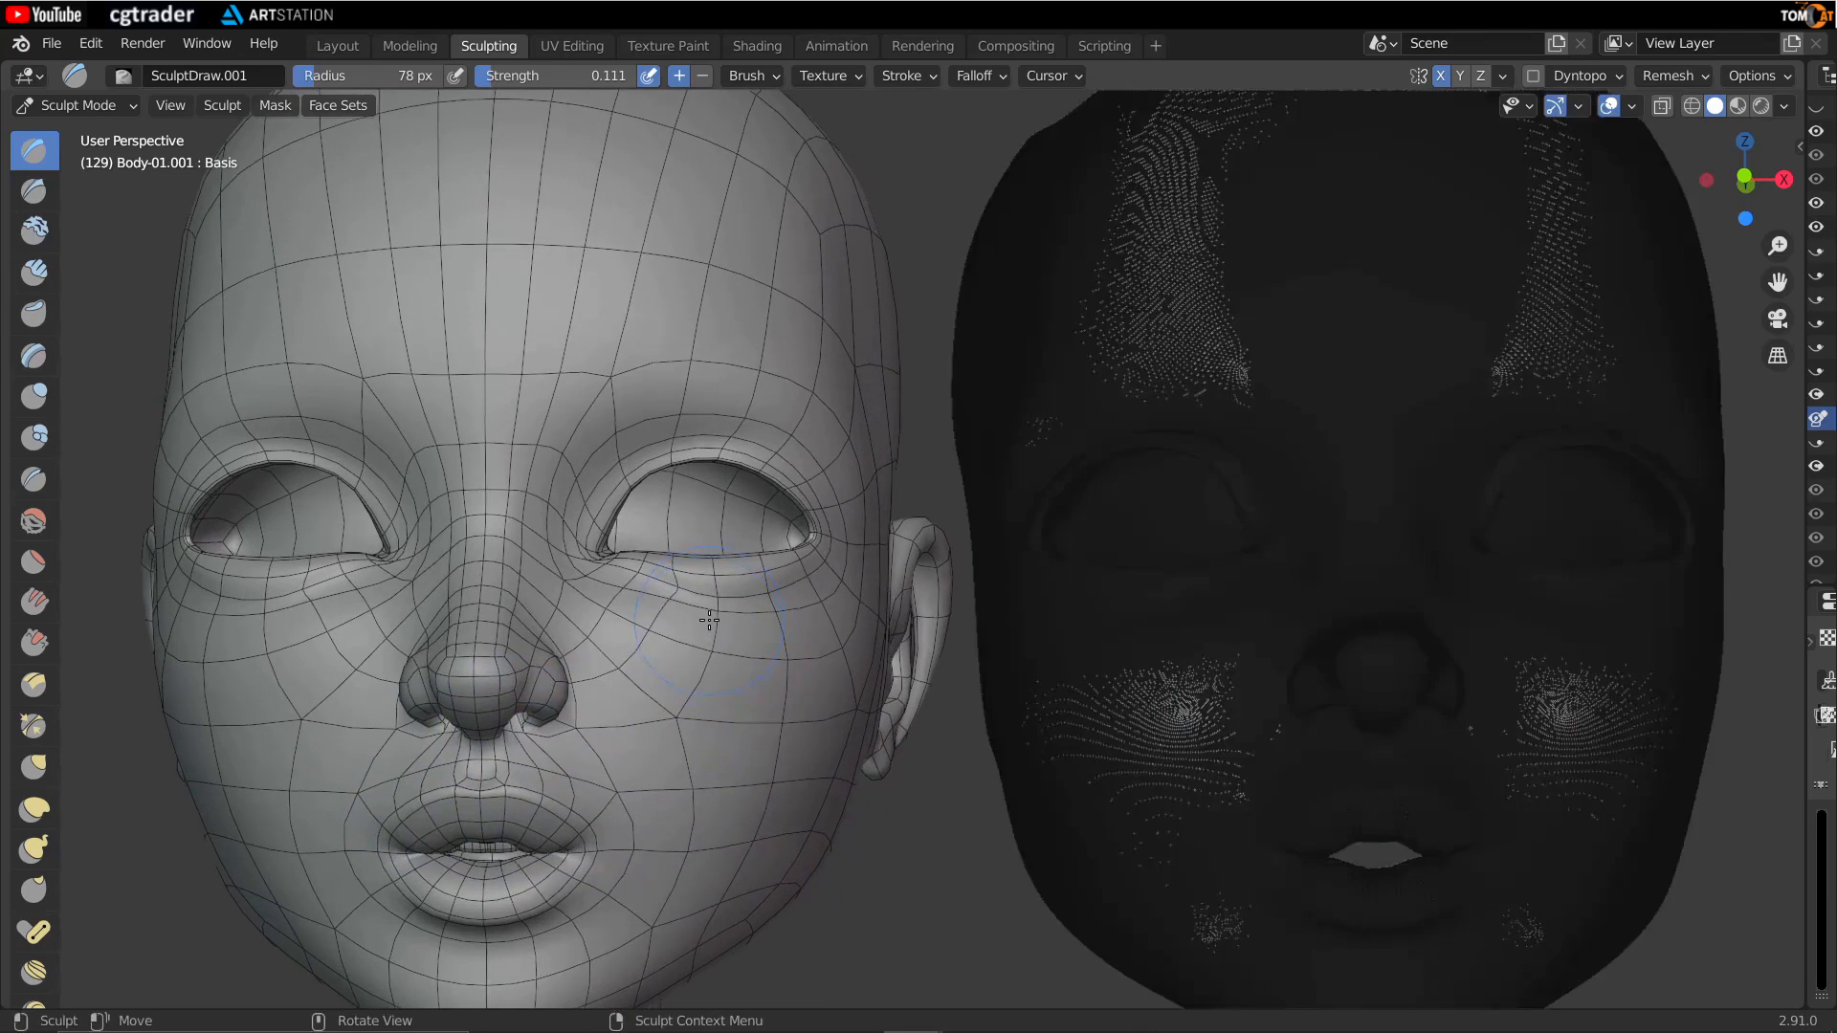
scroll(710, 619, "down", 1)
middle_click_drag(839, 671, 748, 597, "shift")
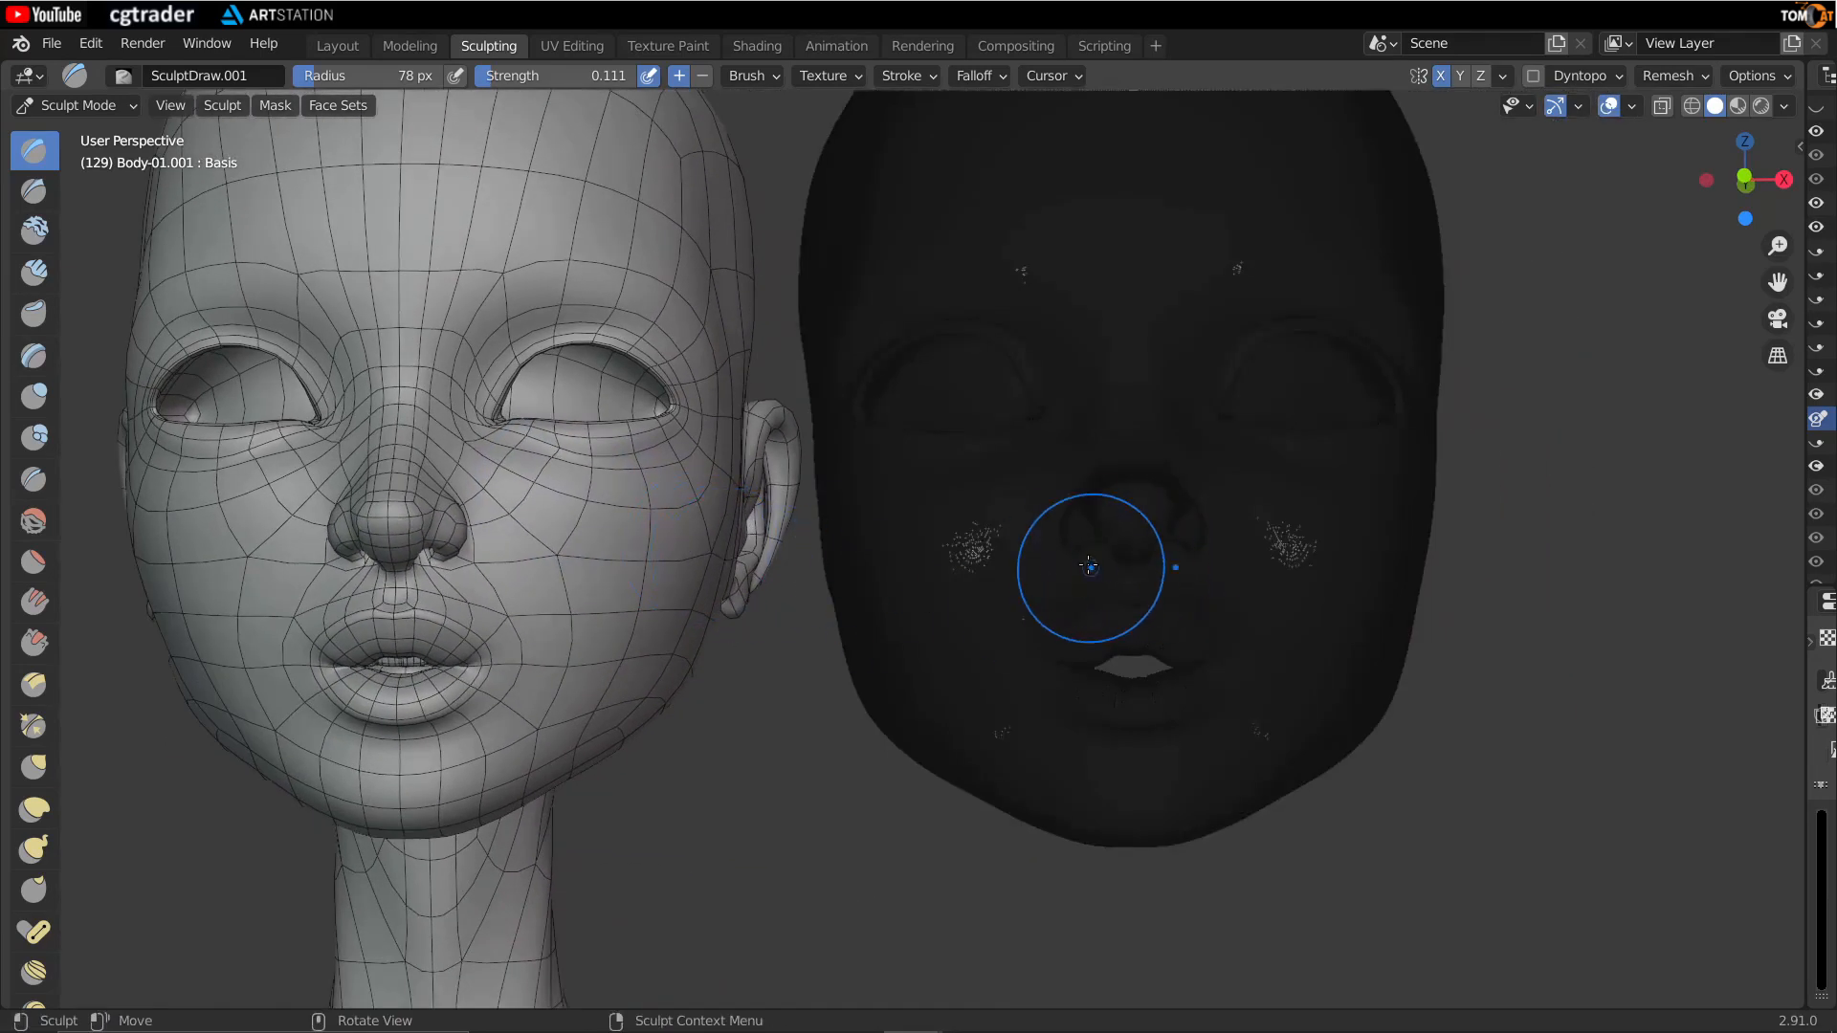
scroll(1087, 575, "up", 2)
middle_click_drag(1087, 574, 864, 536, "shift")
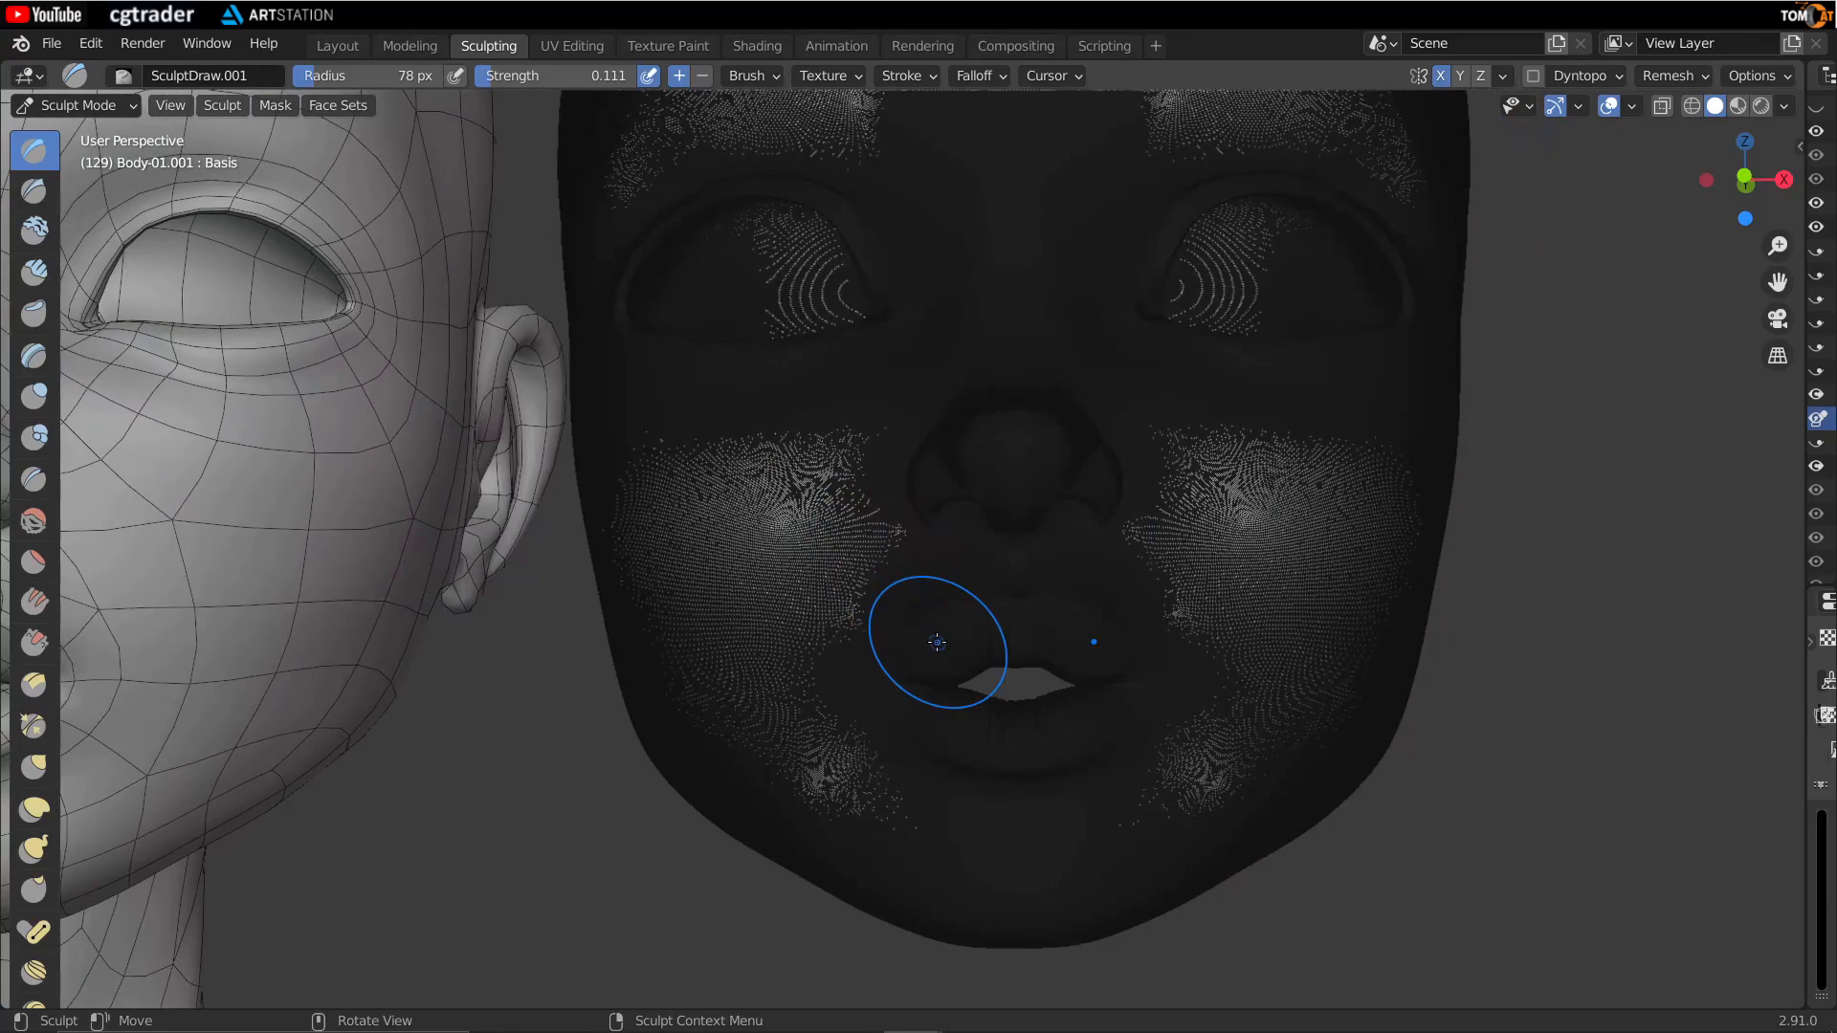
scroll(964, 702, "up", 2)
middle_click_drag(970, 700, 871, 551, "shift")
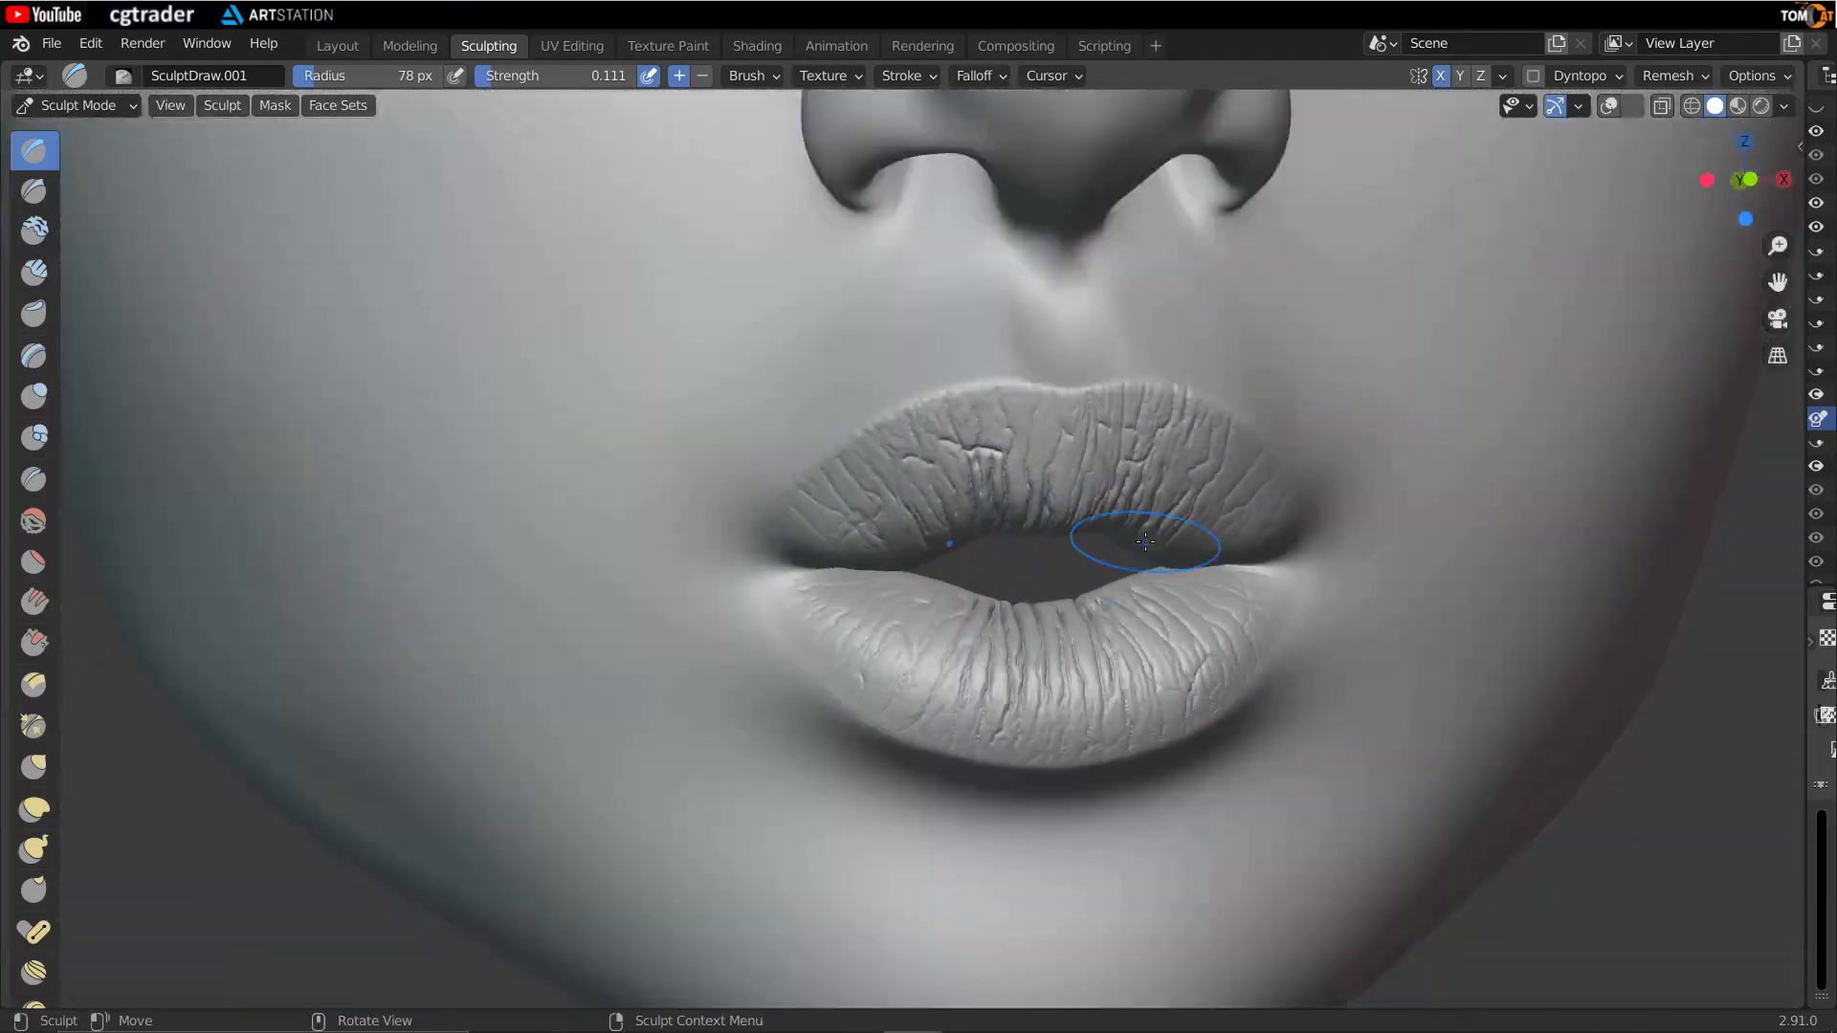
Step: Inspect the sculpted lip wrinkles on the high-resolution head beside the smooth low-poly head
scroll(1141, 538, "down", 4)
middle_click_drag(1140, 538, 891, 467)
middle_click_drag(536, 450, 574, 387)
middle_click_drag(555, 390, 761, 536, "shift")
scroll(660, 549, "down", 1)
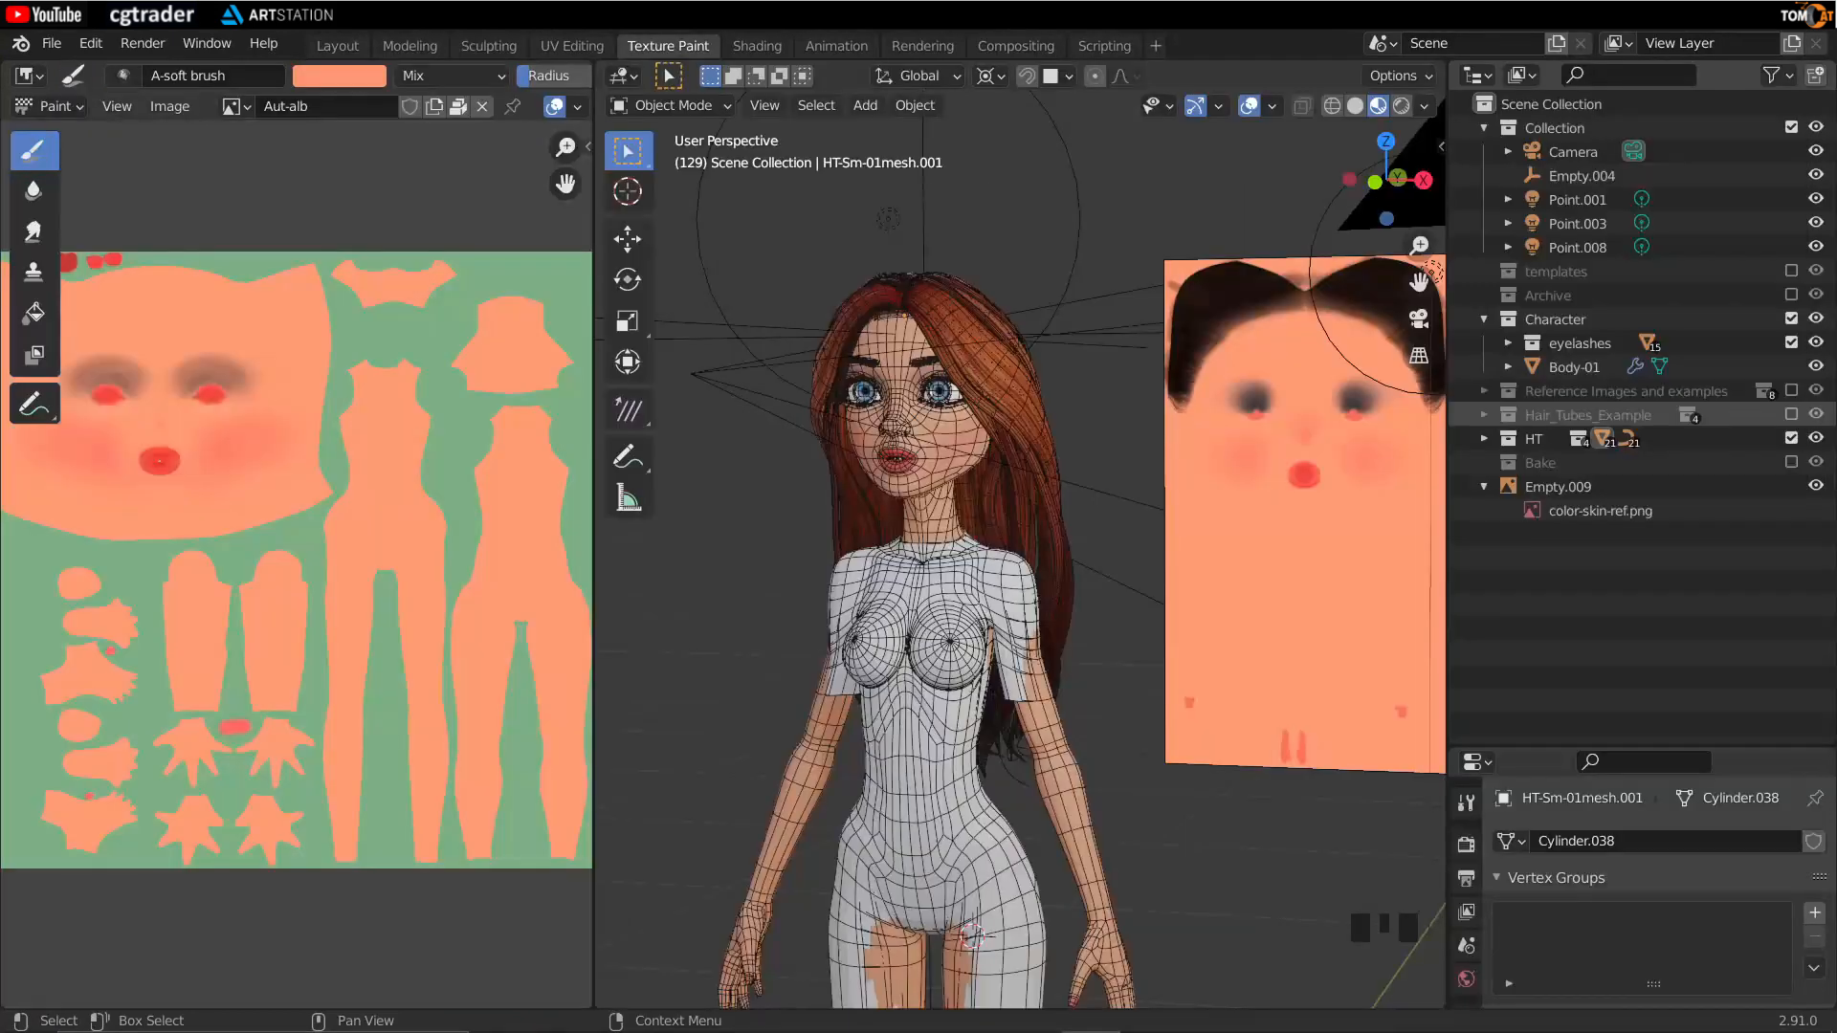
Step: Switch to the Sculpting workspace, enlarge the outliner and collapse its collections
left_click(488, 48)
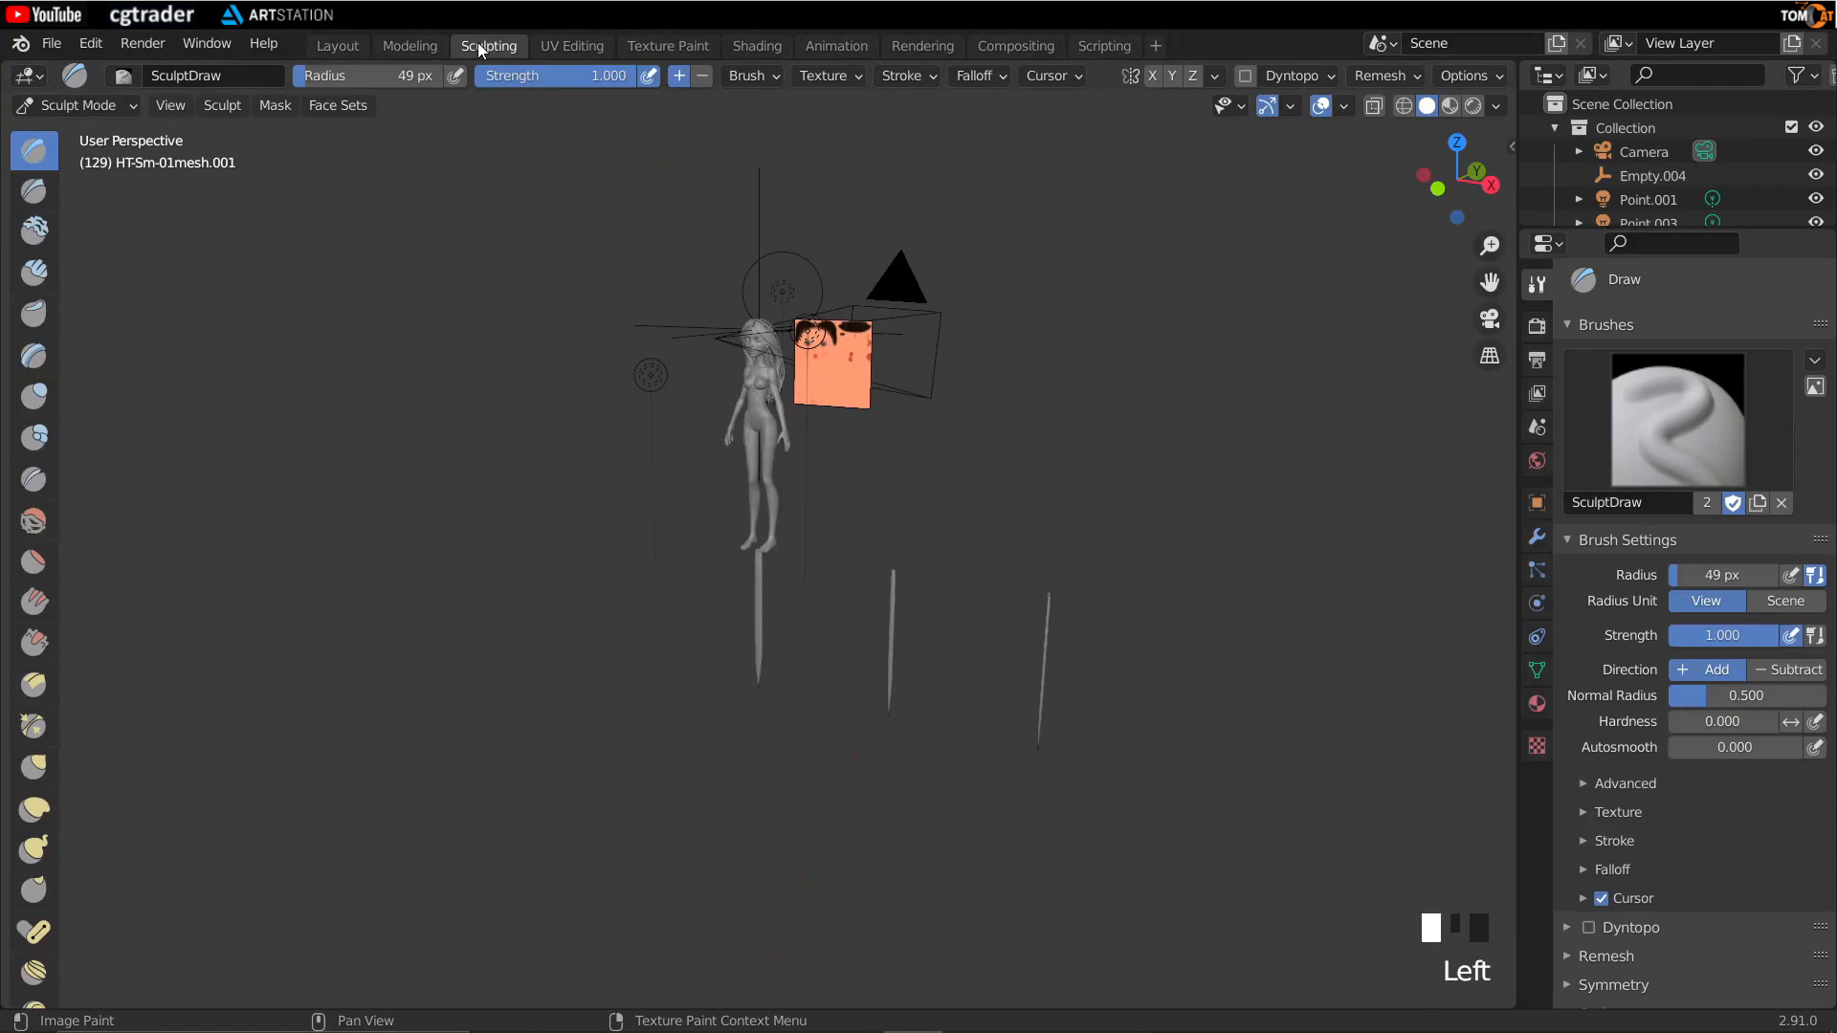
left_click_drag(1582, 225, 1583, 775)
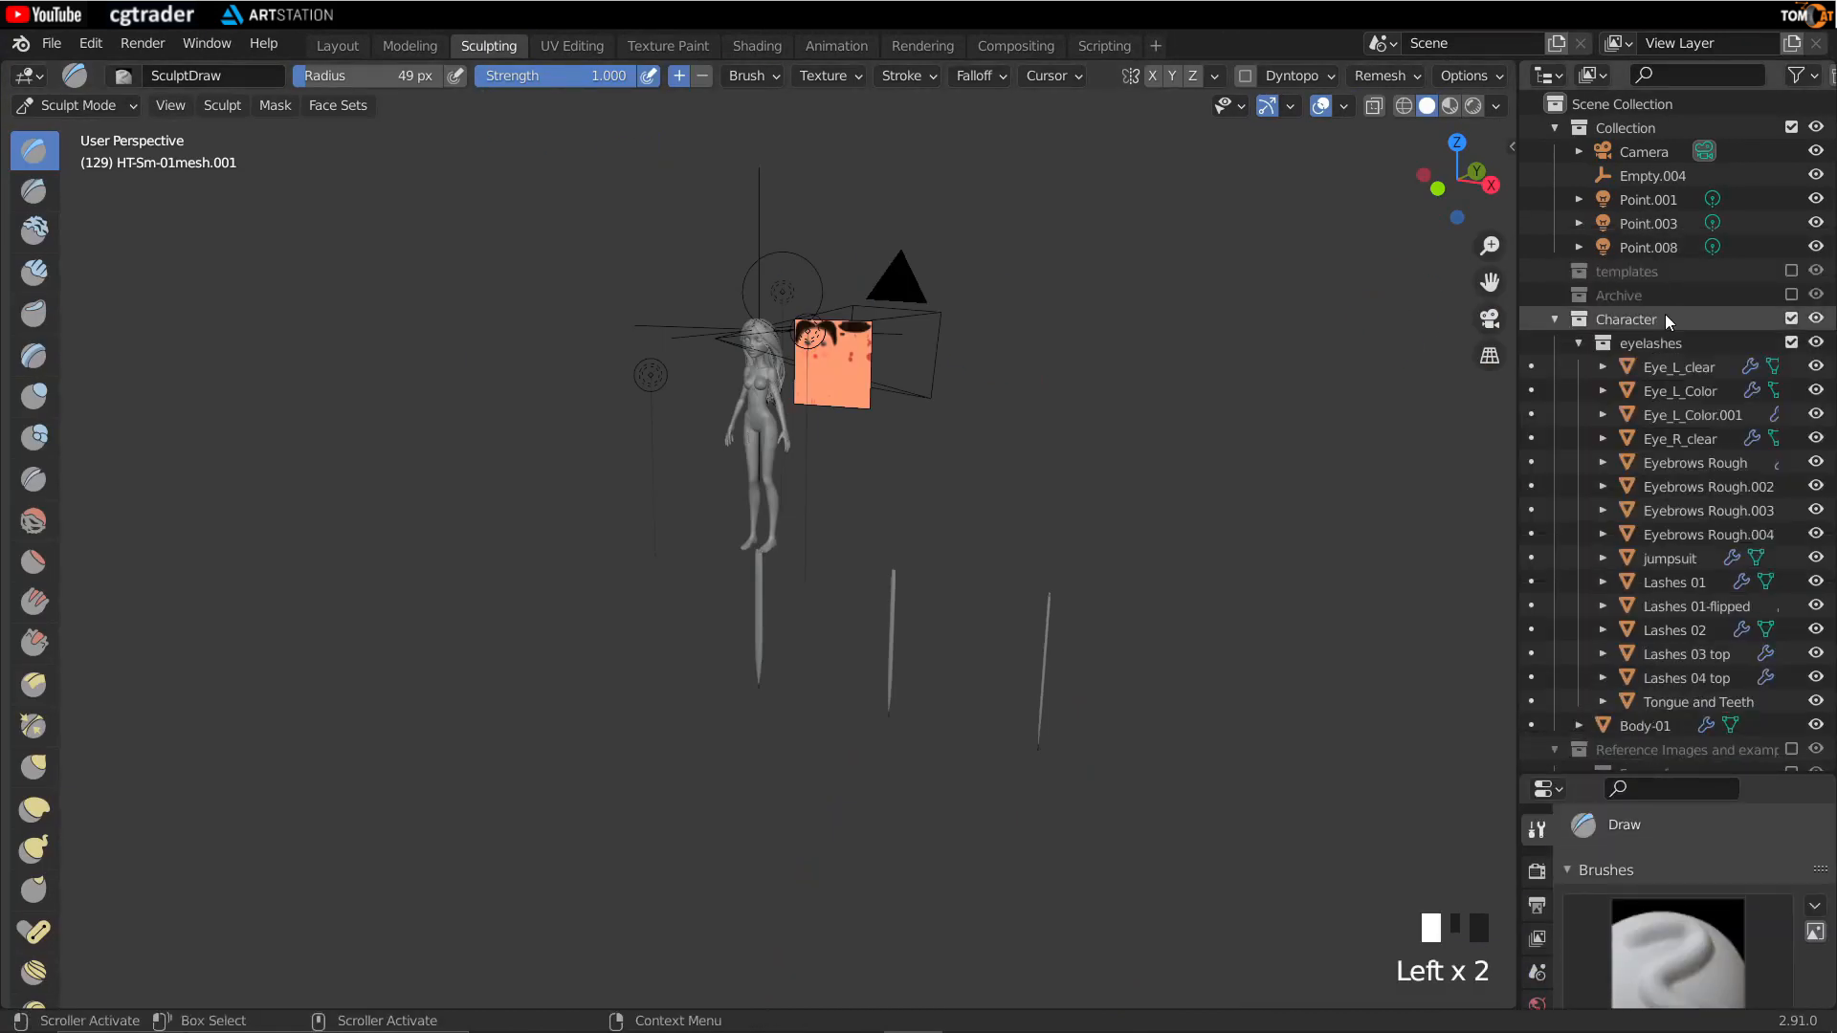
key("shift+a")
key("shift+a")
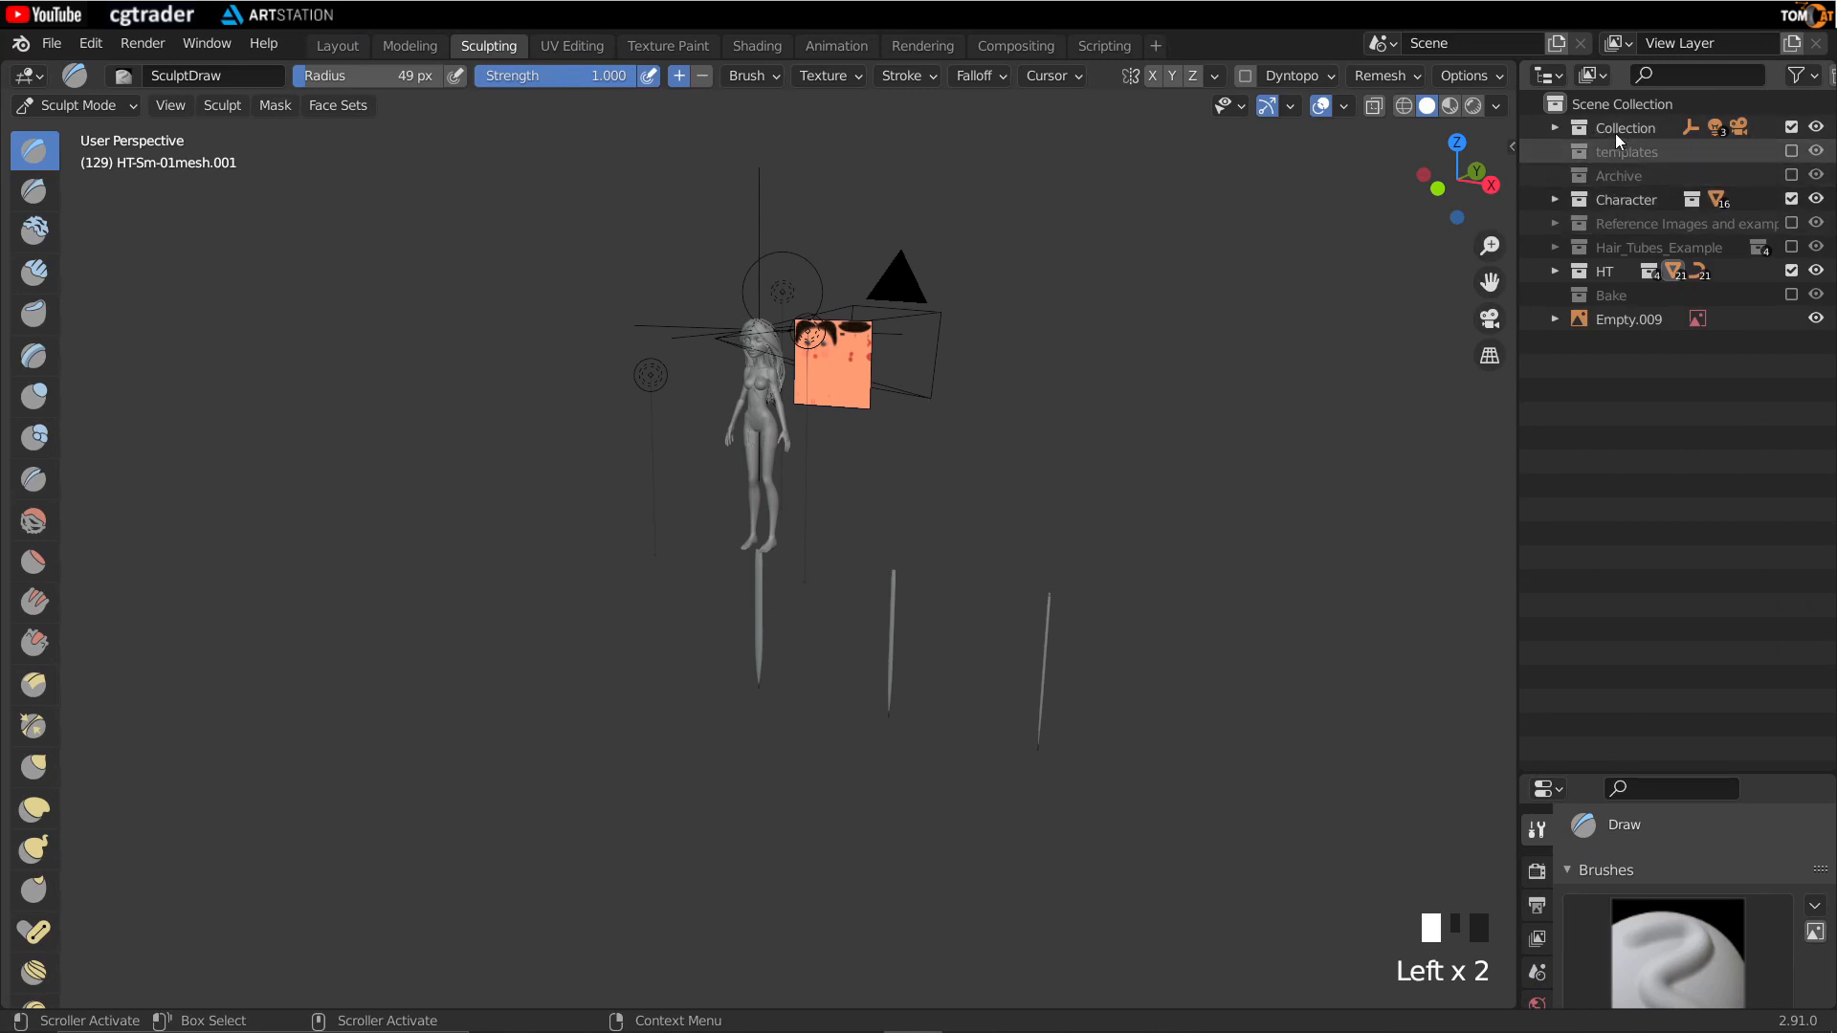
key("shift+a")
key("shift+a")
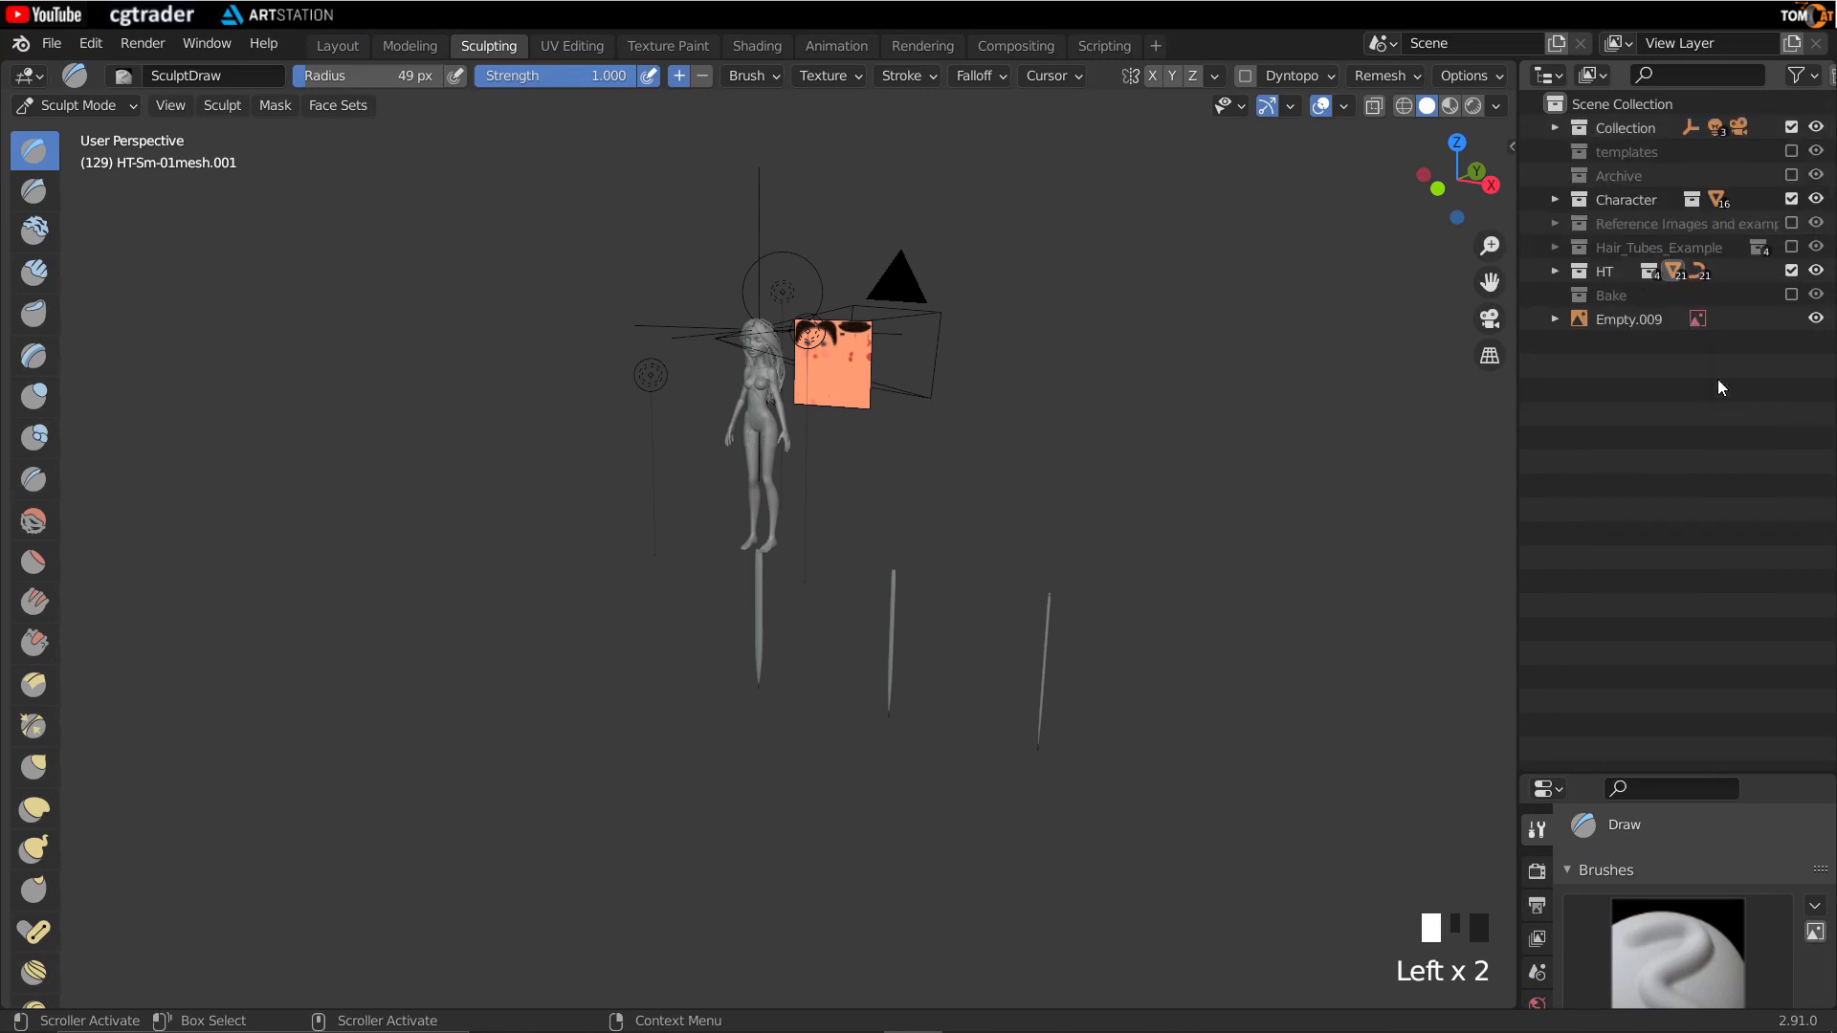
Step: Exclude the HT collection from the view layer and hide the Empty.009 reference image
left_click(1791, 271)
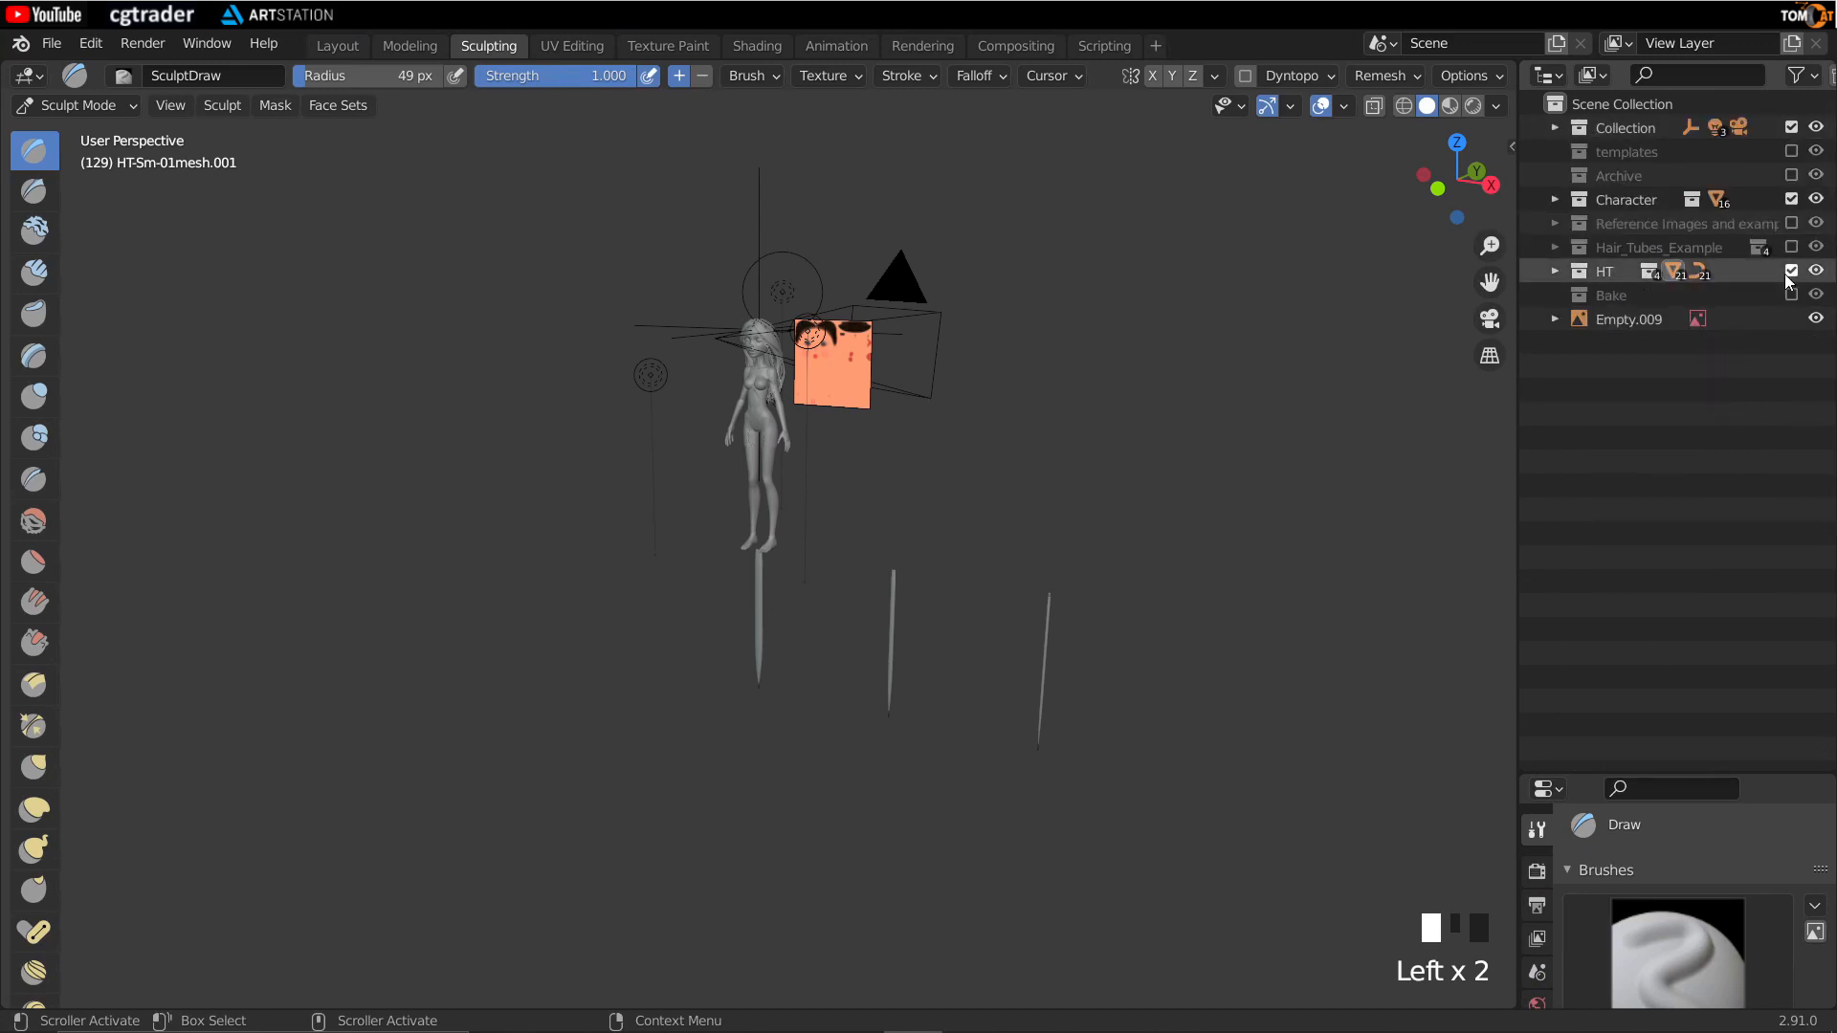
left_click(1816, 319)
Step: Open Body-01 from the Character collection in Edit Mode, frame the head and clear the face selection
left_click(1555, 199)
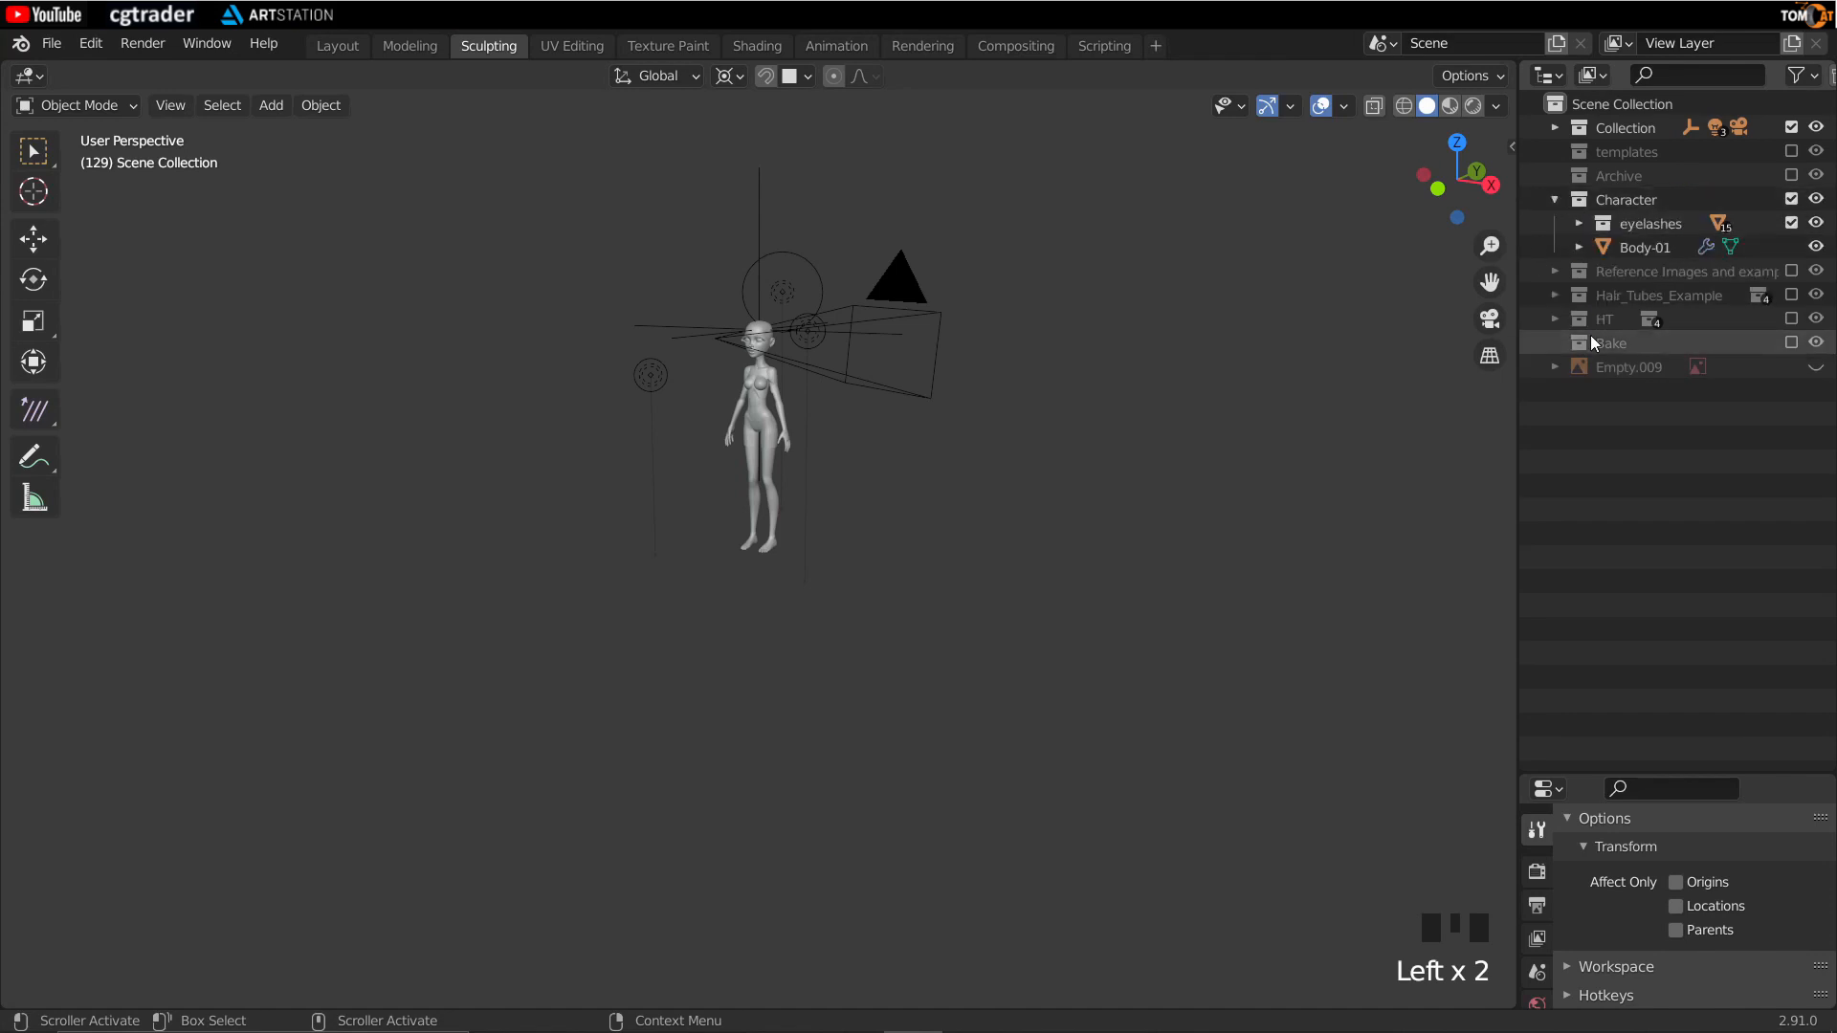
left_click(1646, 249)
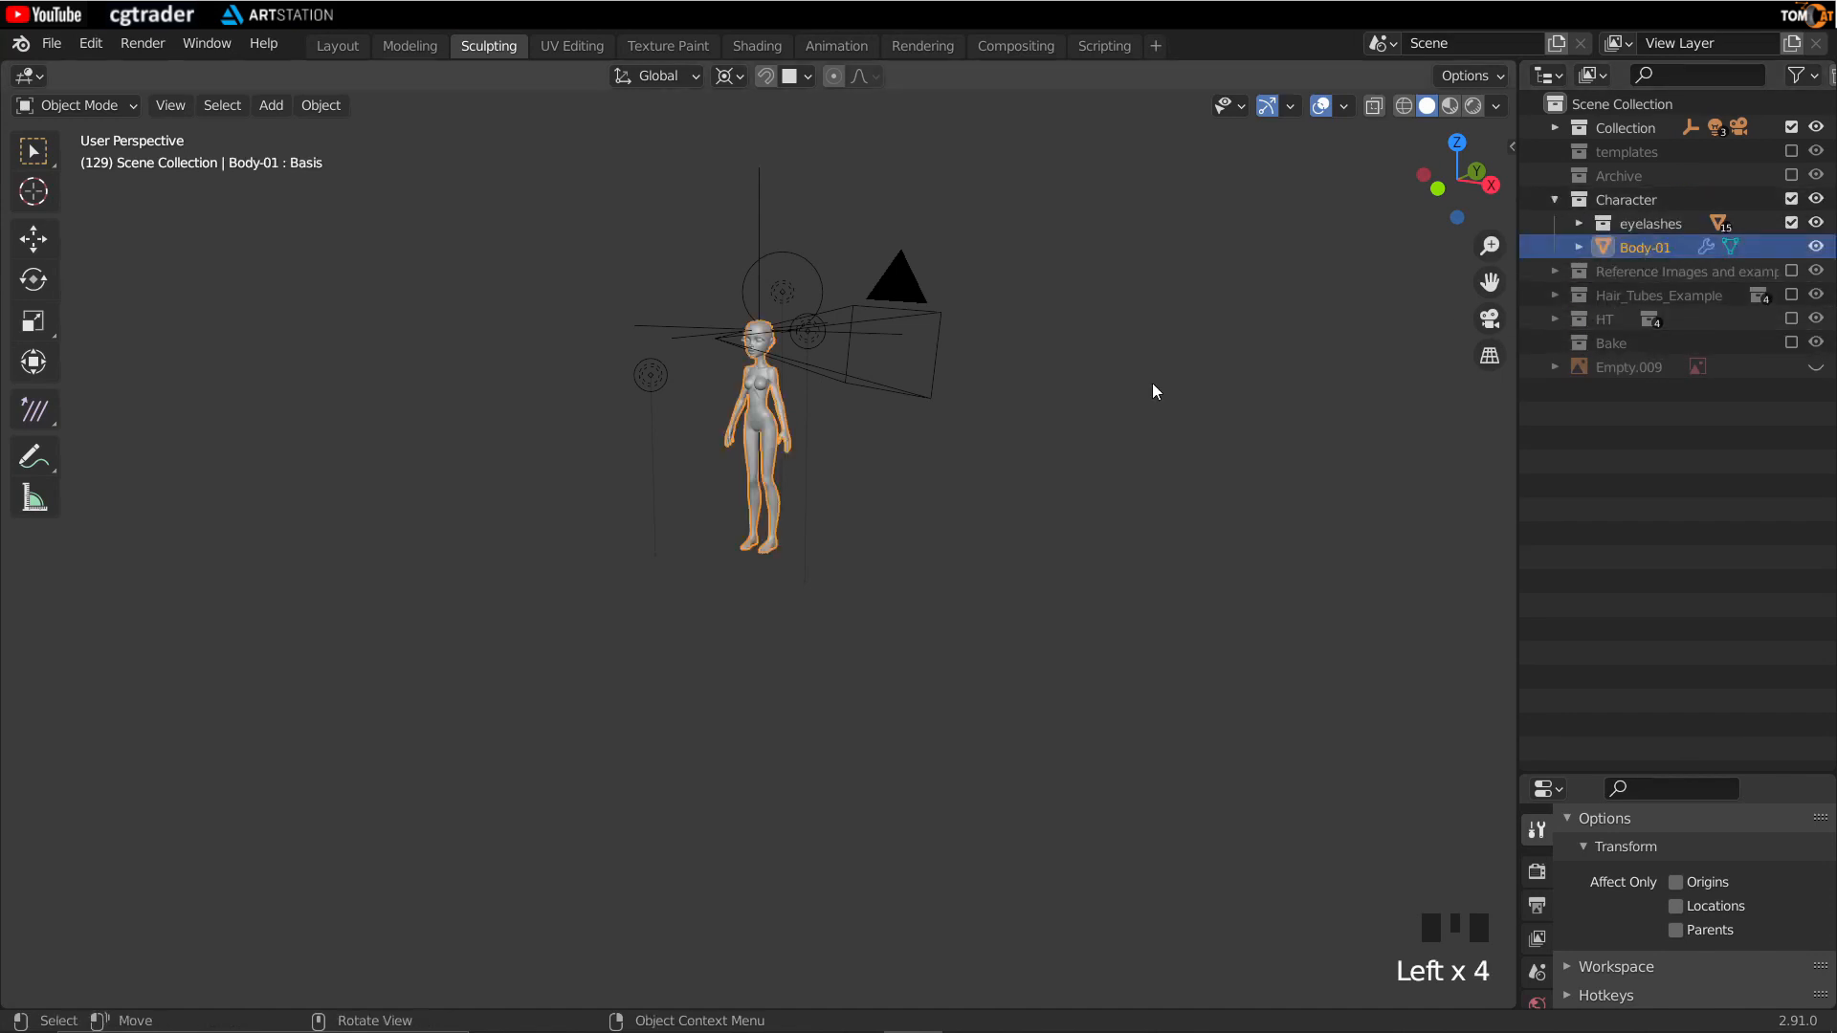
key("Tab")
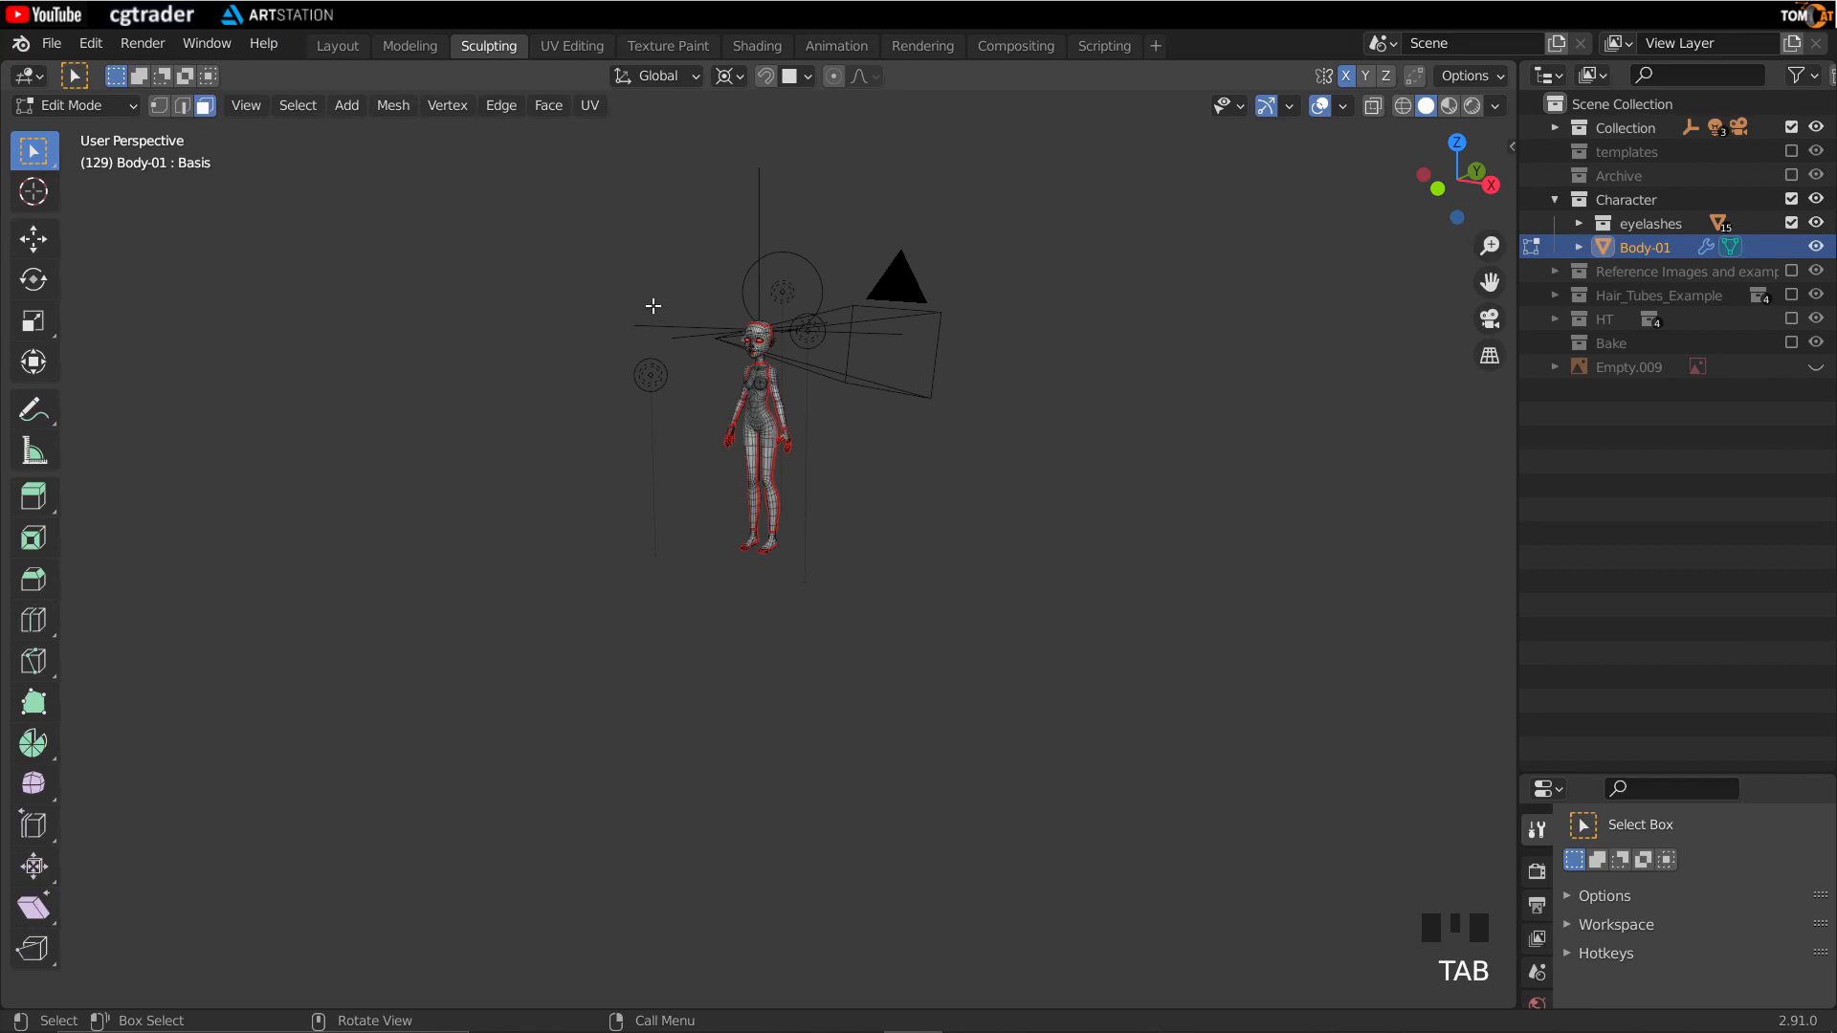
left_click_drag(651, 311, 812, 445)
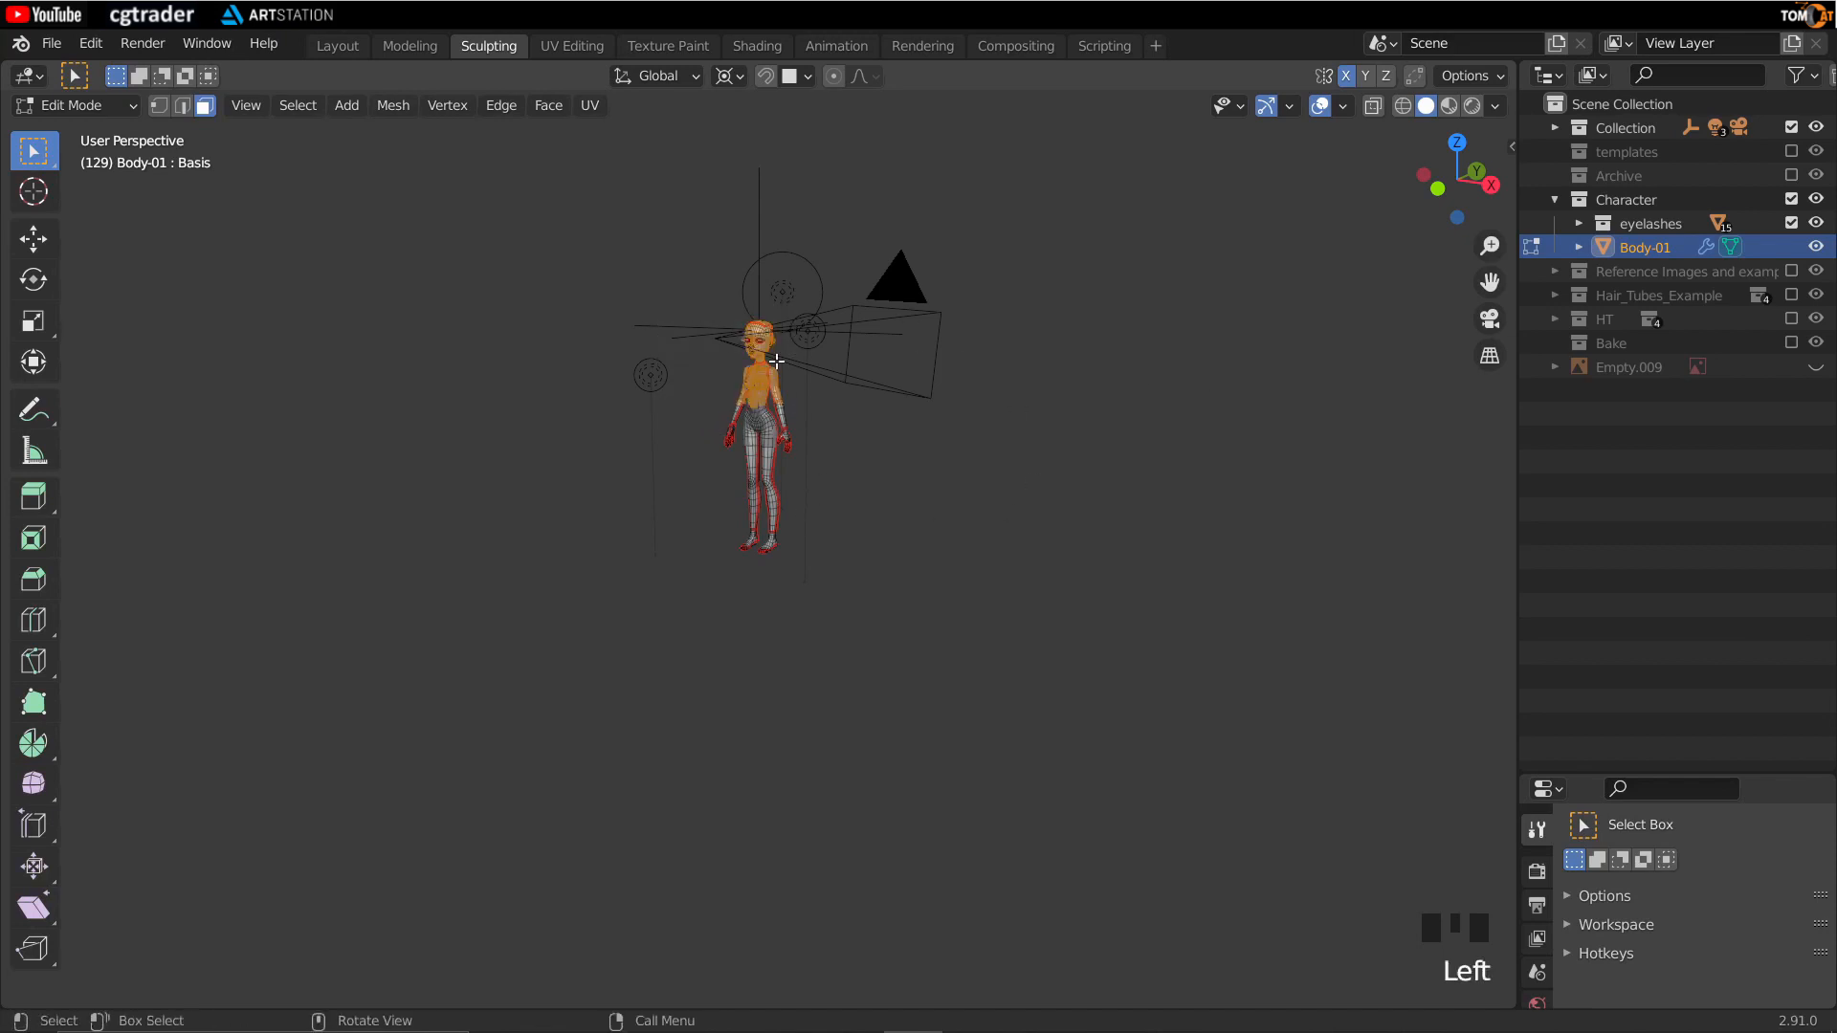
key("KP_Decimal")
left_click(468, 475)
middle_click_drag(468, 476, 583, 533)
scroll(677, 476, "up", 2)
Step: Select the linked face, eyelid, nostril and inner-mouth regions of the head, with X-ray enabled
key("l")
middle_click_drag(756, 591, 443, 627)
left_click(656, 447)
key("l")
middle_click_drag(657, 447, 636, 587)
key("alt+z")
middle_click_drag(635, 354, 469, 613)
key("l")
key("l")
key("l")
key("l")
key("l")
key("l")
key("l")
key("l")
key("l")
scroll(463, 615, "up", 1)
middle_click_drag(402, 479, 473, 411)
middle_click_drag(469, 402, 476, 568, "shift")
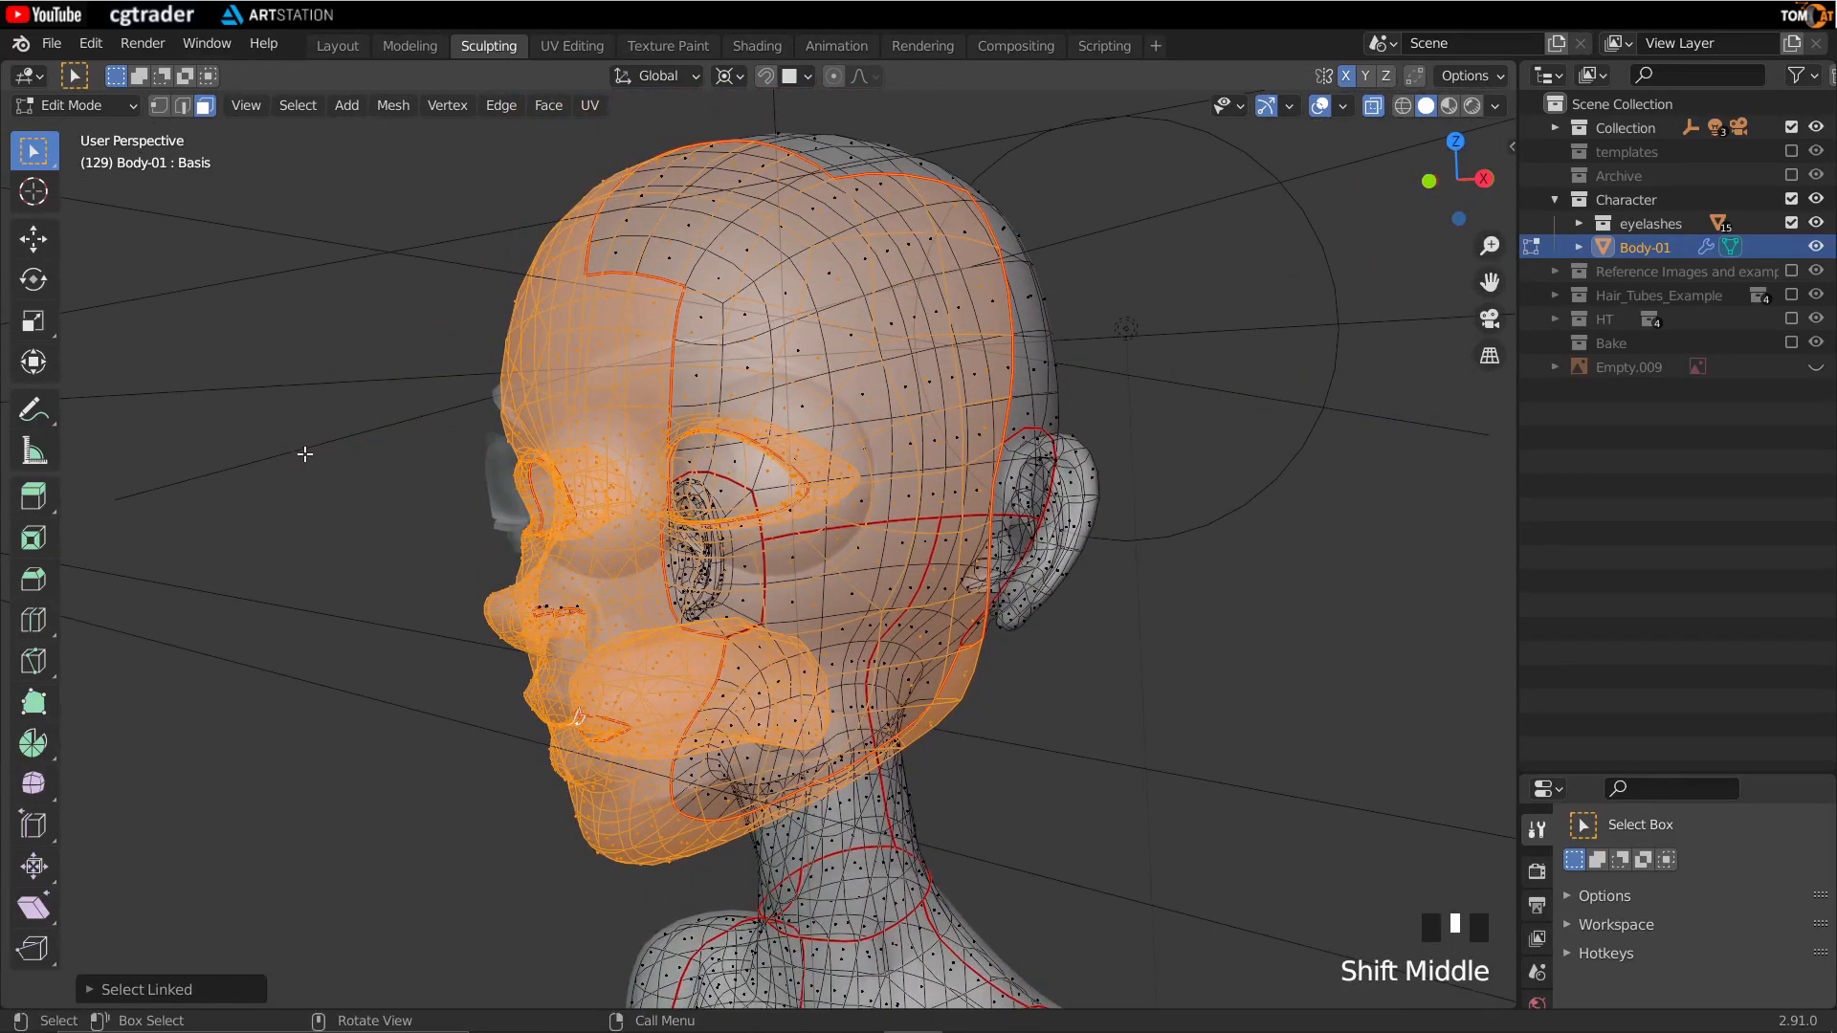
Step: Duplicate the selected face regions in place and separate the copy into its own object
key("shift+d")
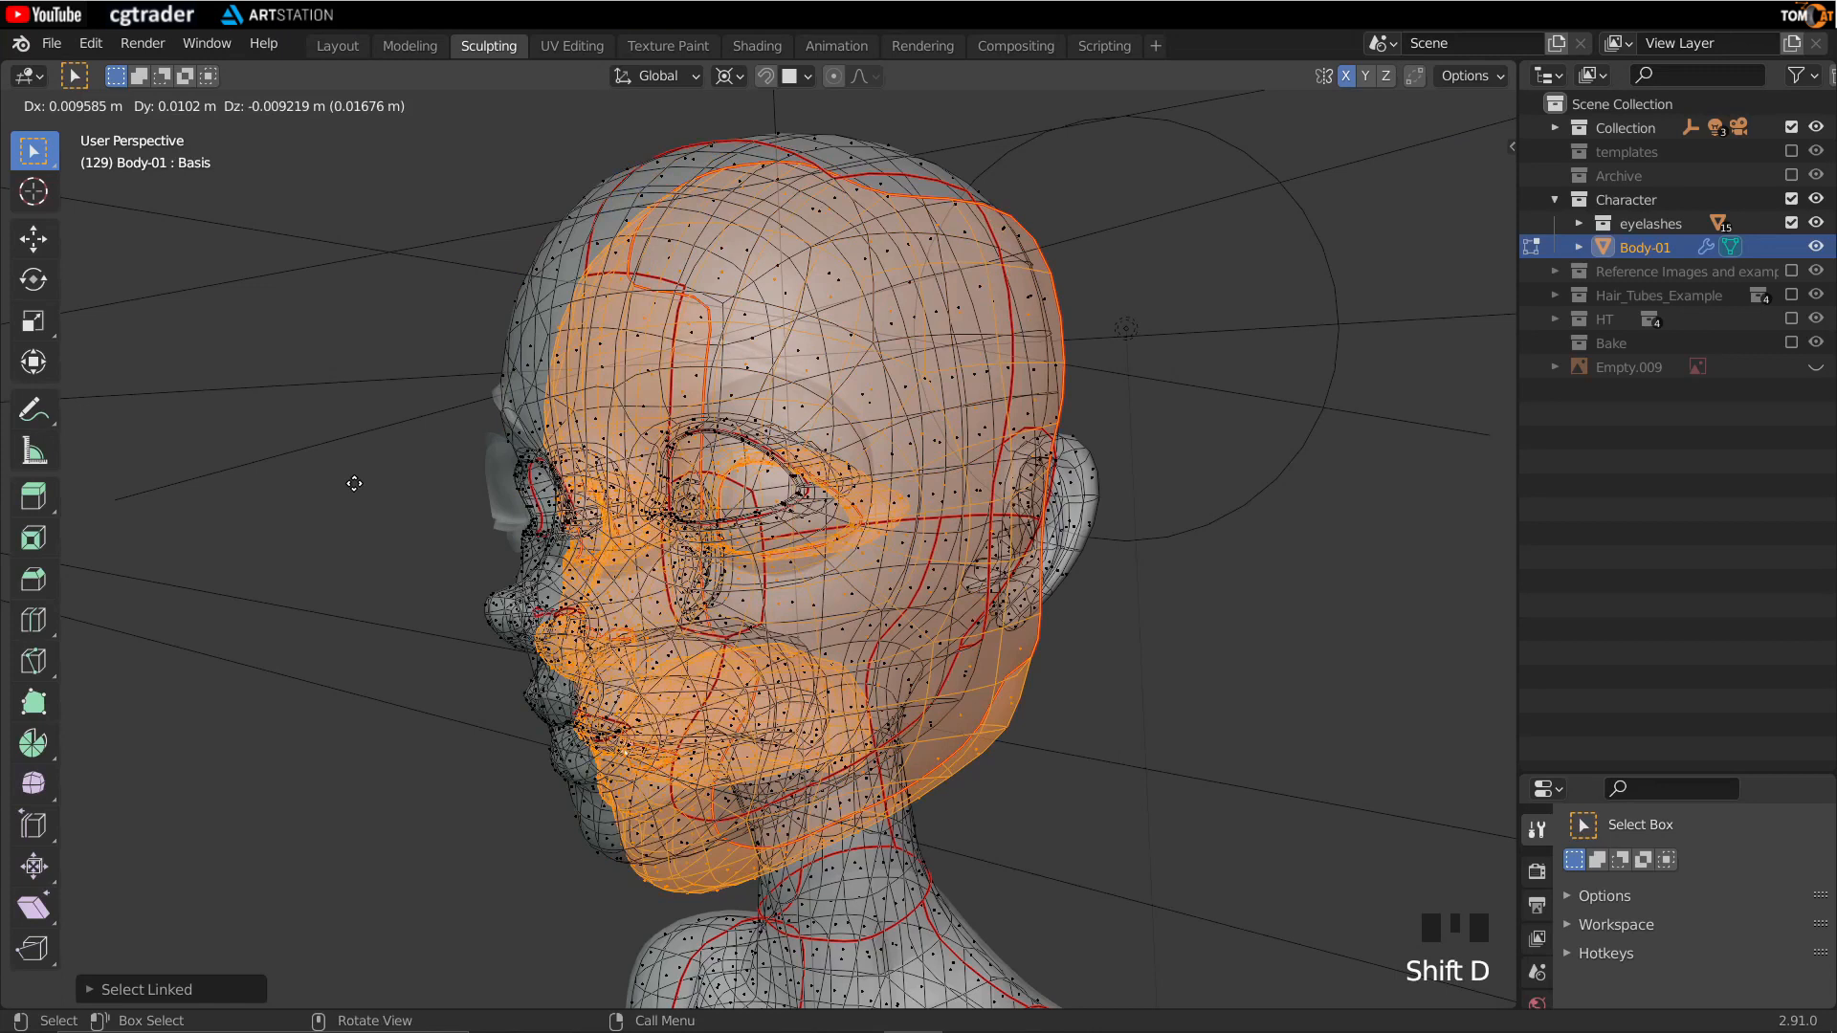
right_click(354, 483)
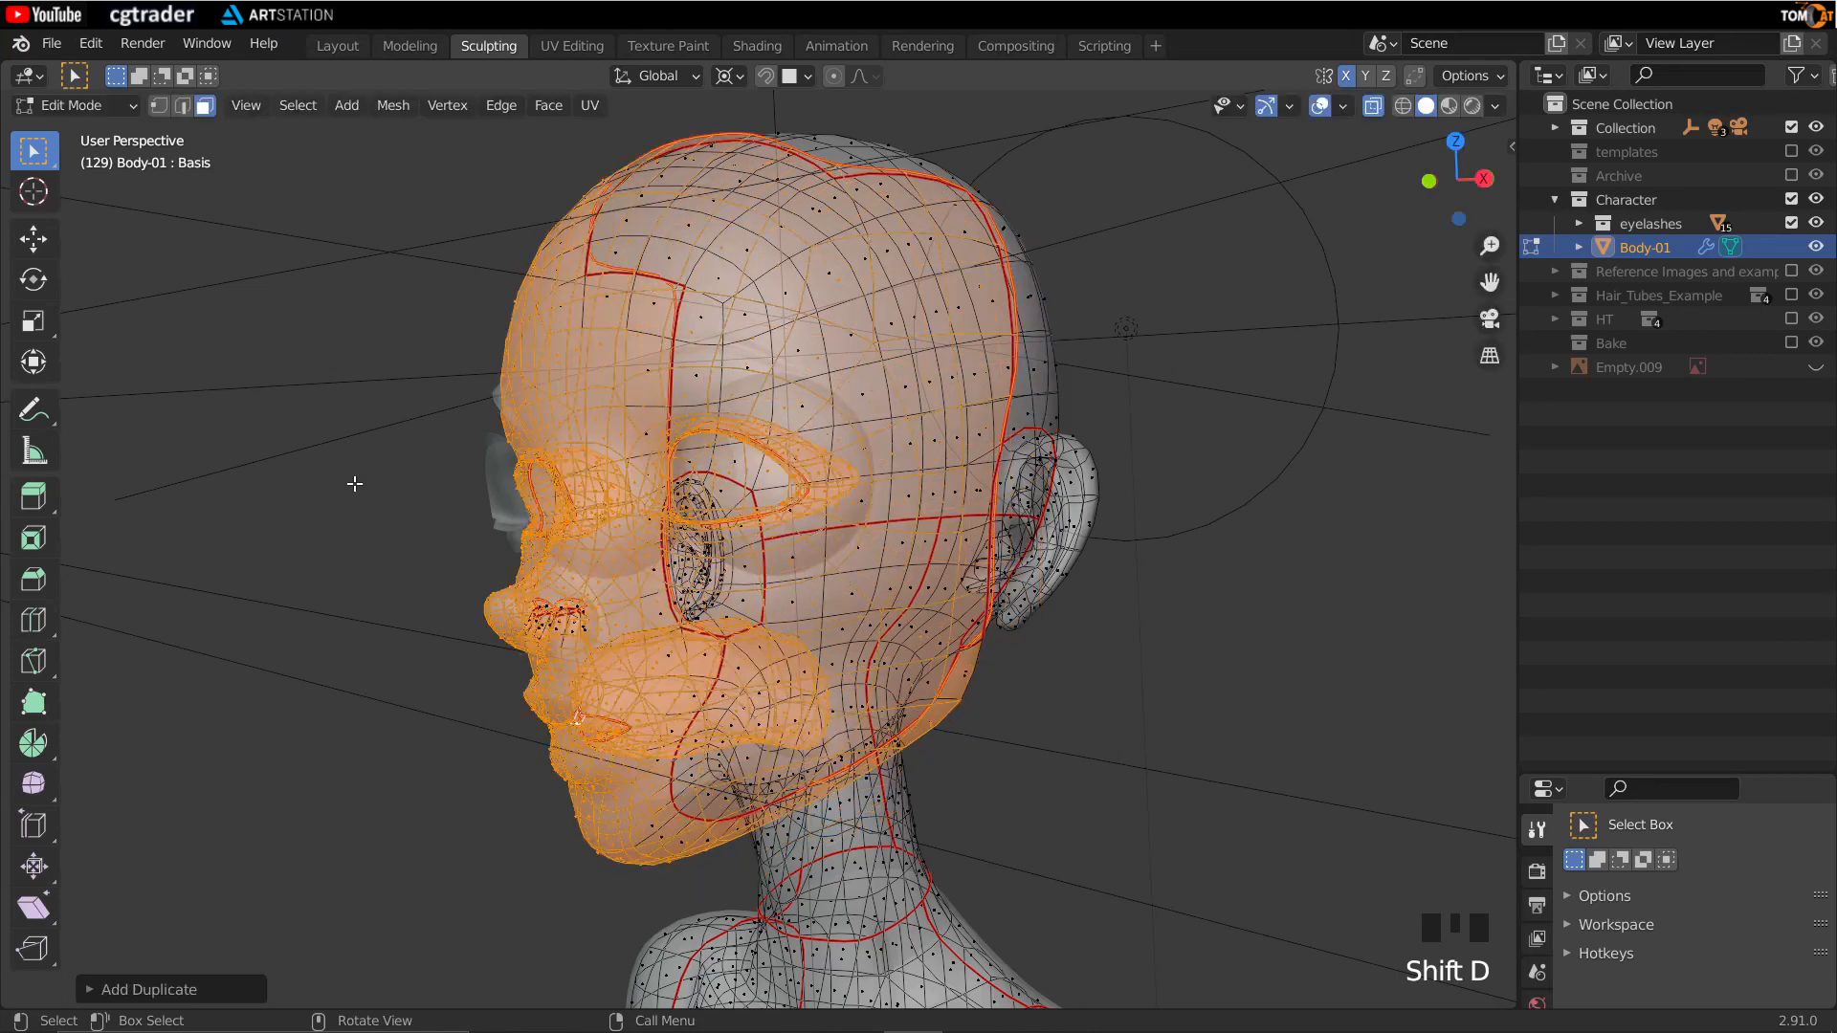
left_click(391, 107)
mouse_move(426, 323)
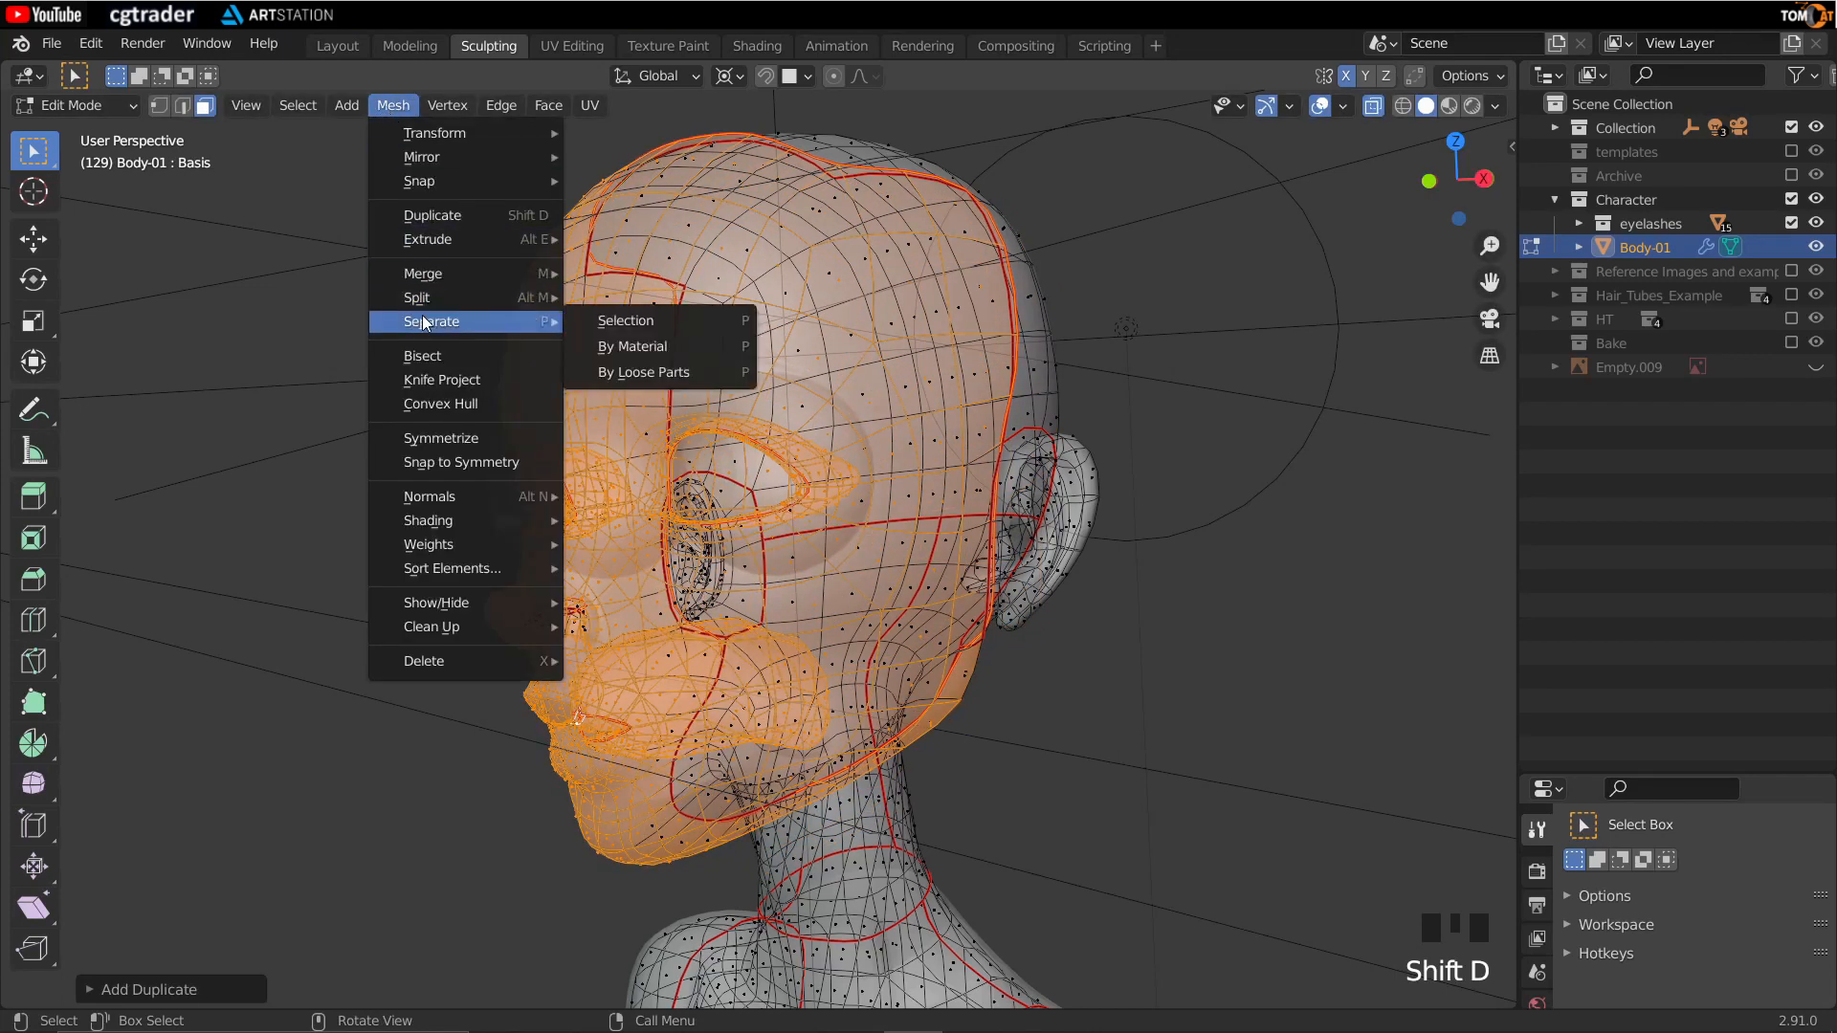
left_click(613, 319)
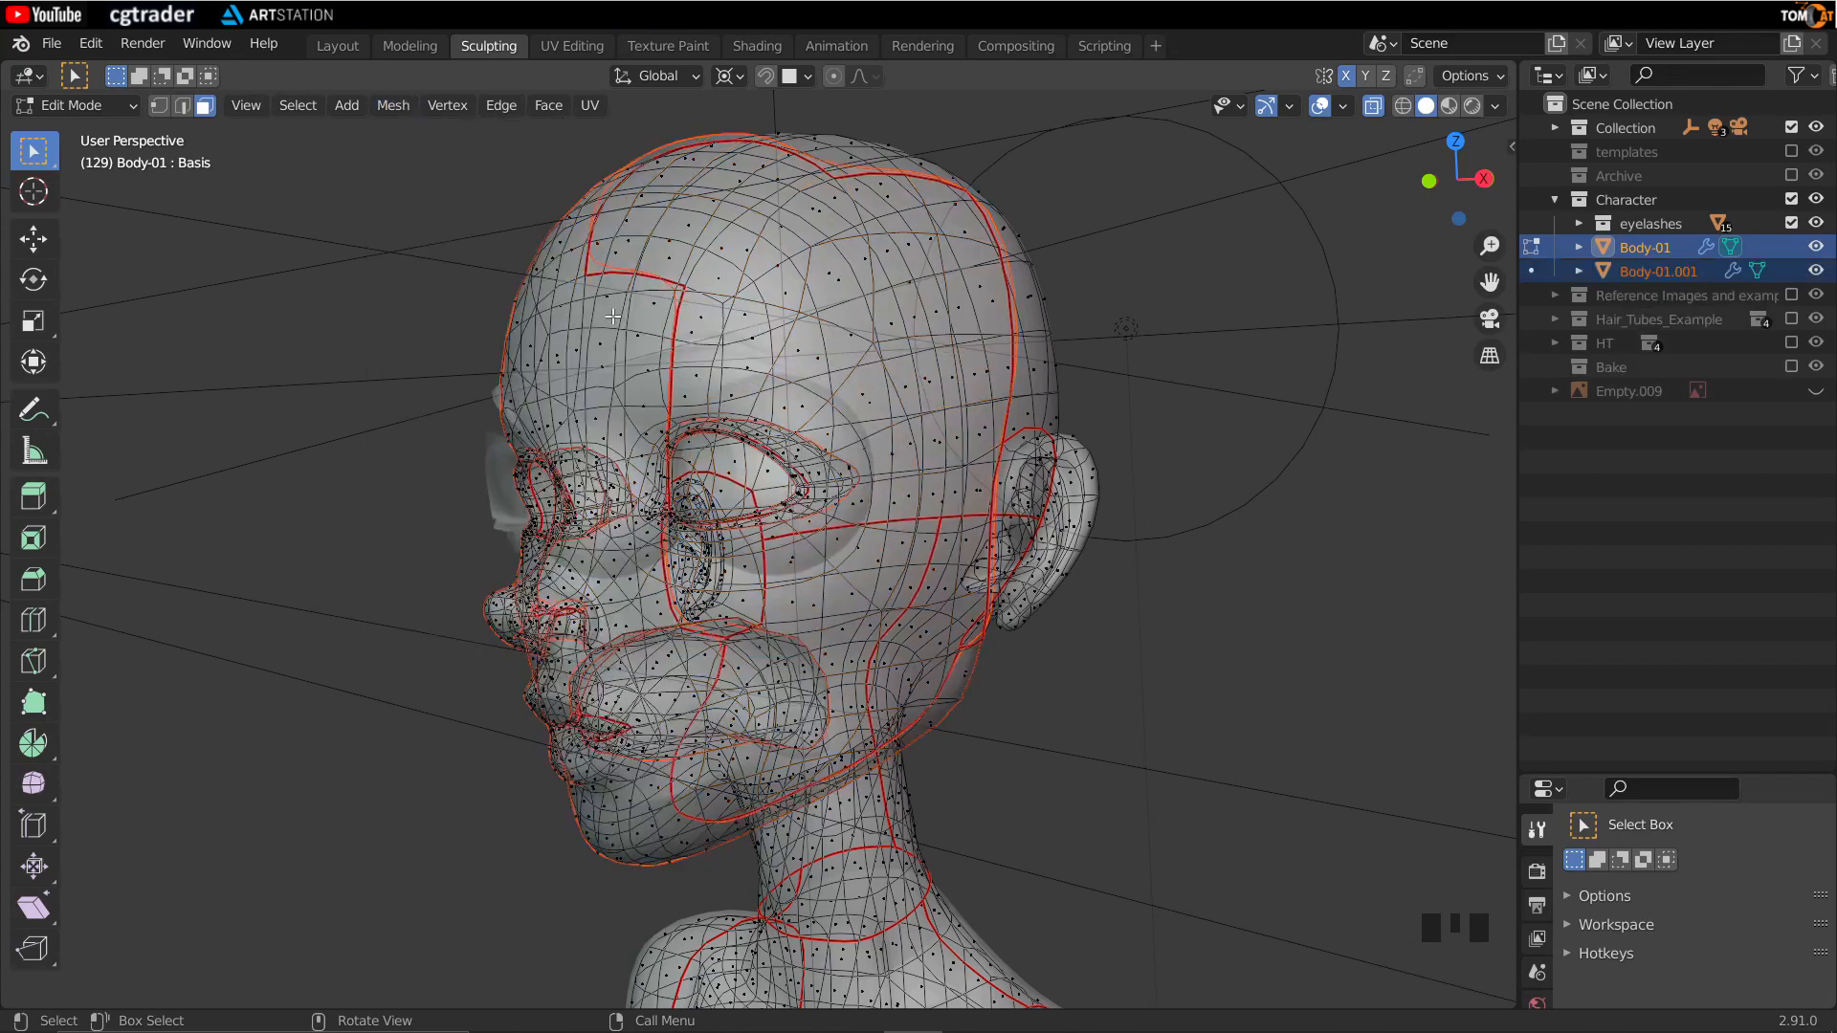
Step: Return to Object Mode and hide the jumpsuit
key("Tab")
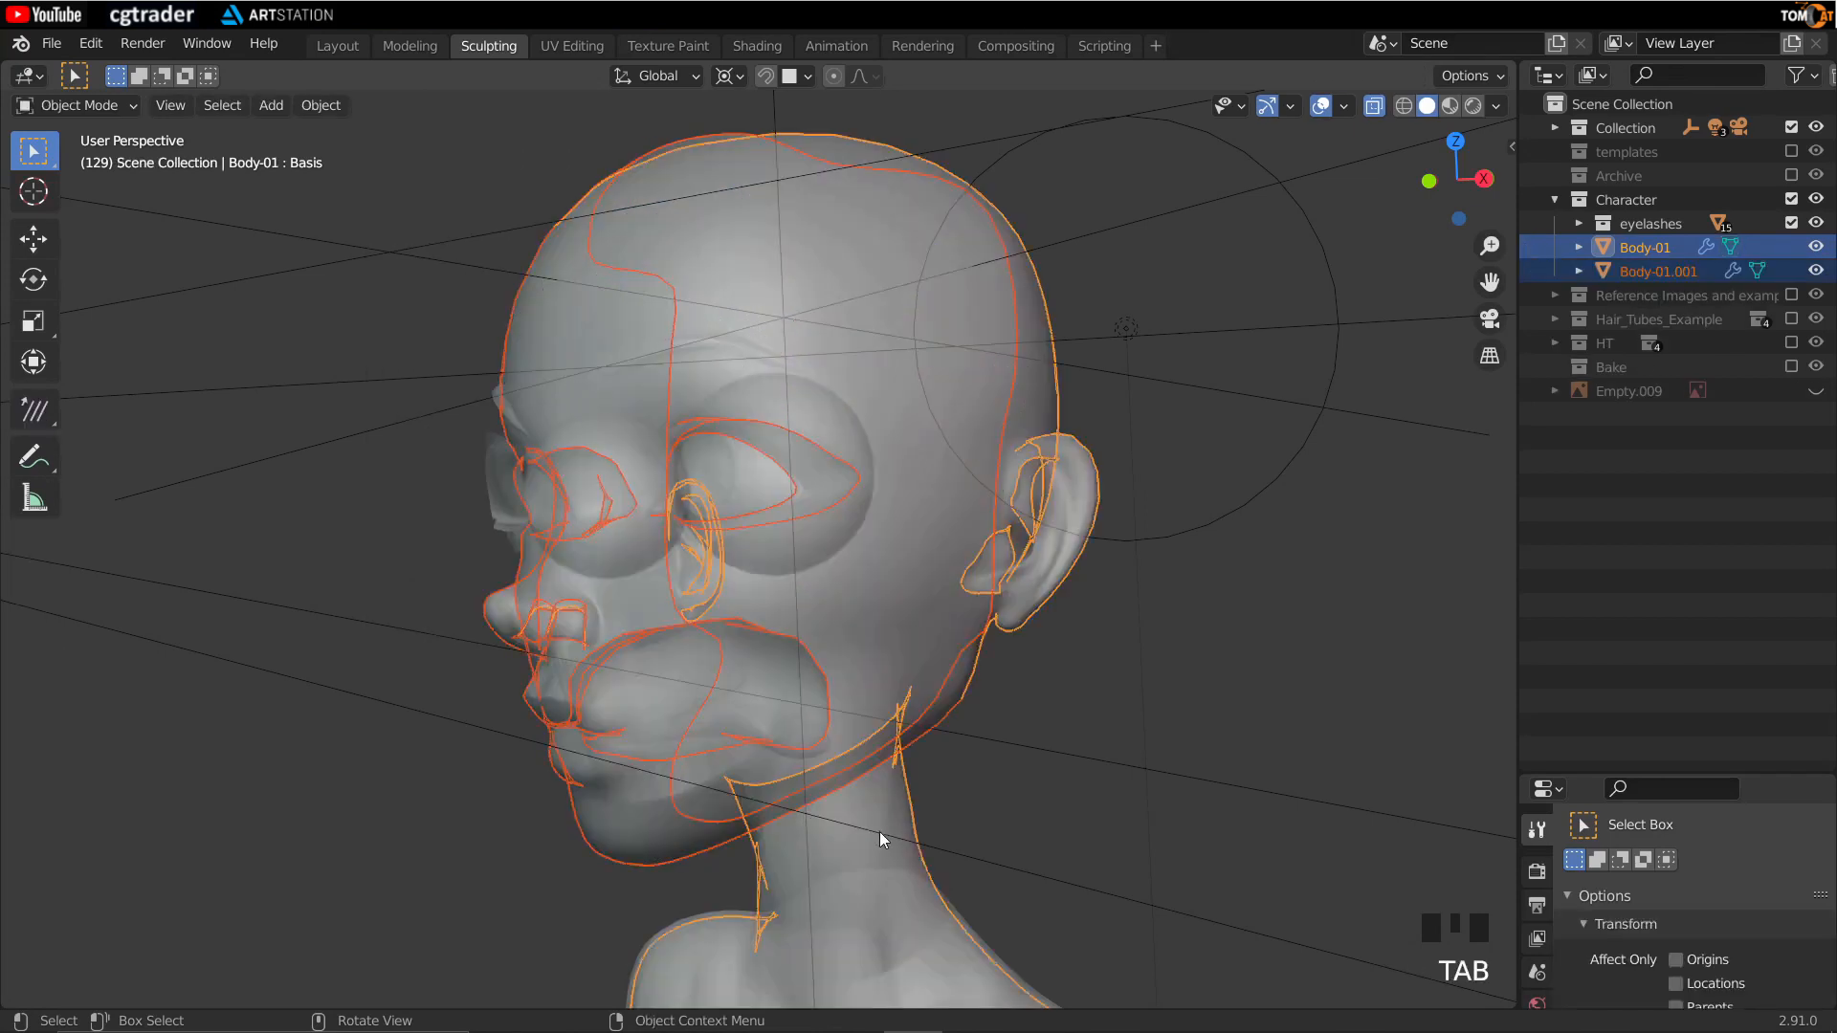
scroll(745, 867, "down", 3)
left_click(986, 897)
left_click(731, 786)
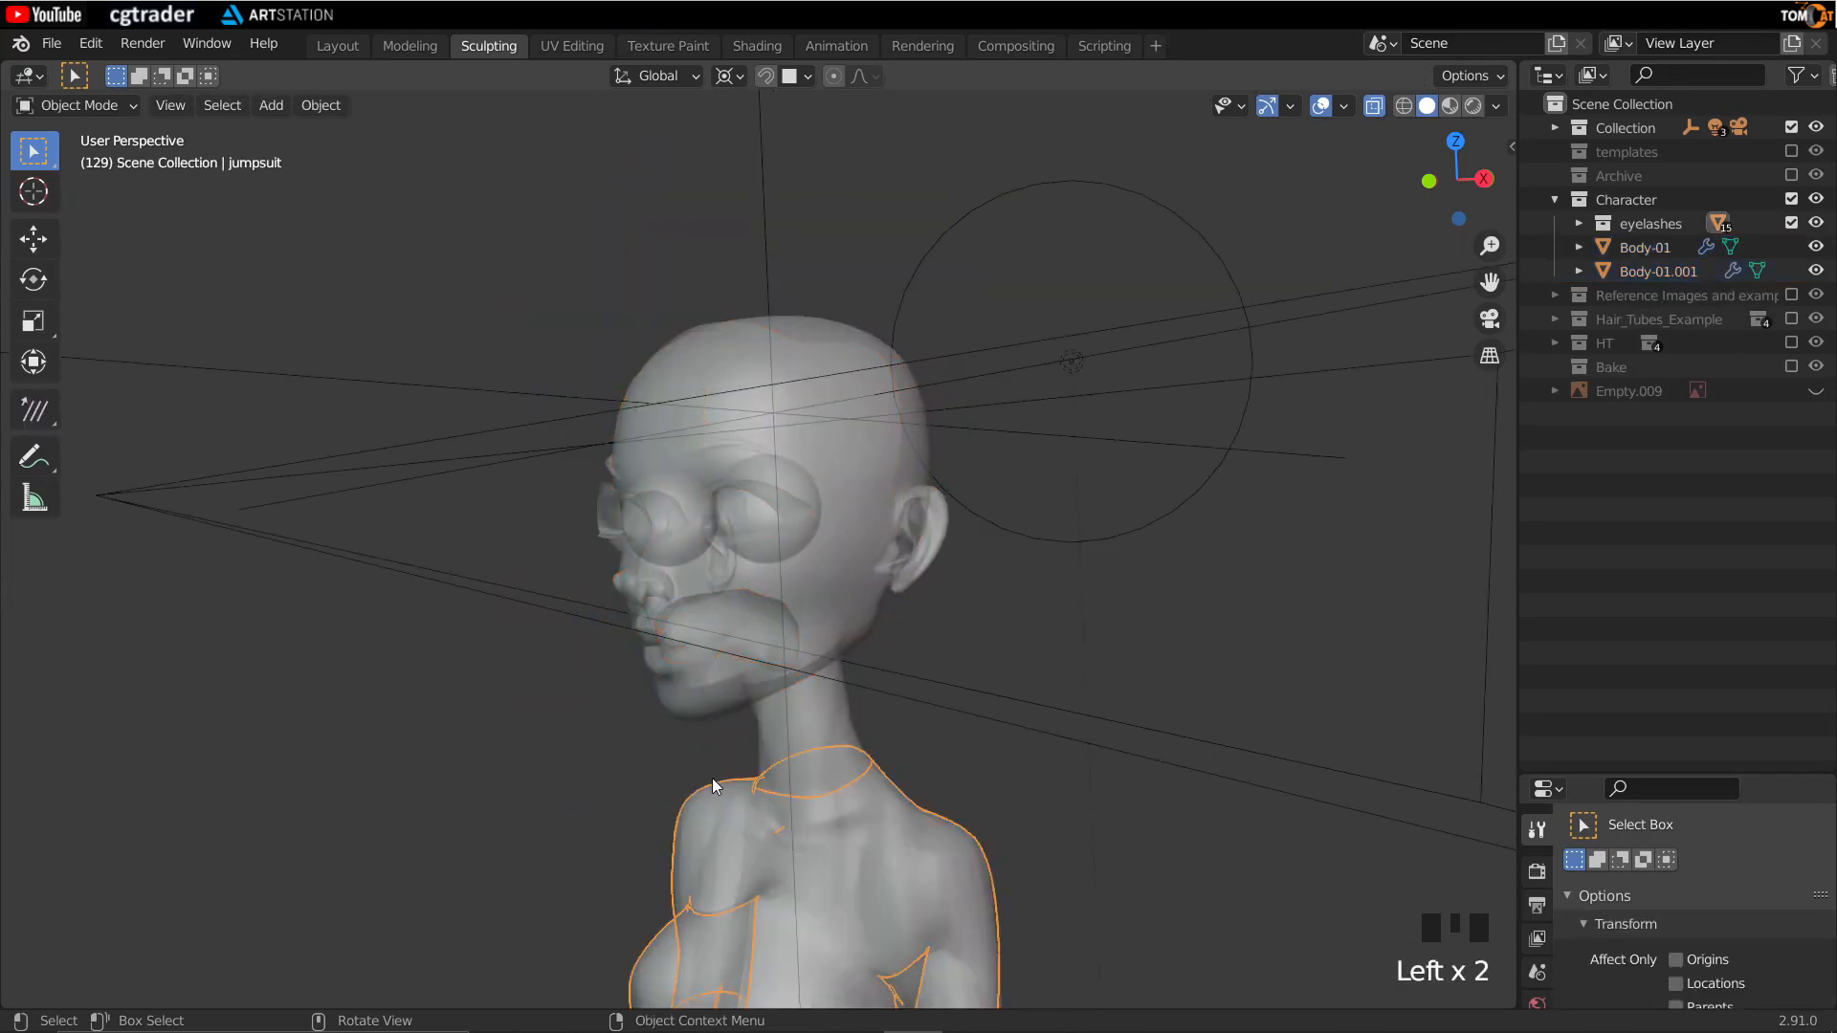
scroll(704, 766, "down", 4)
key("h")
Step: Hide the original Body-01 and turn off X-ray so the separated face copy is shown solid from the front
left_click(825, 747)
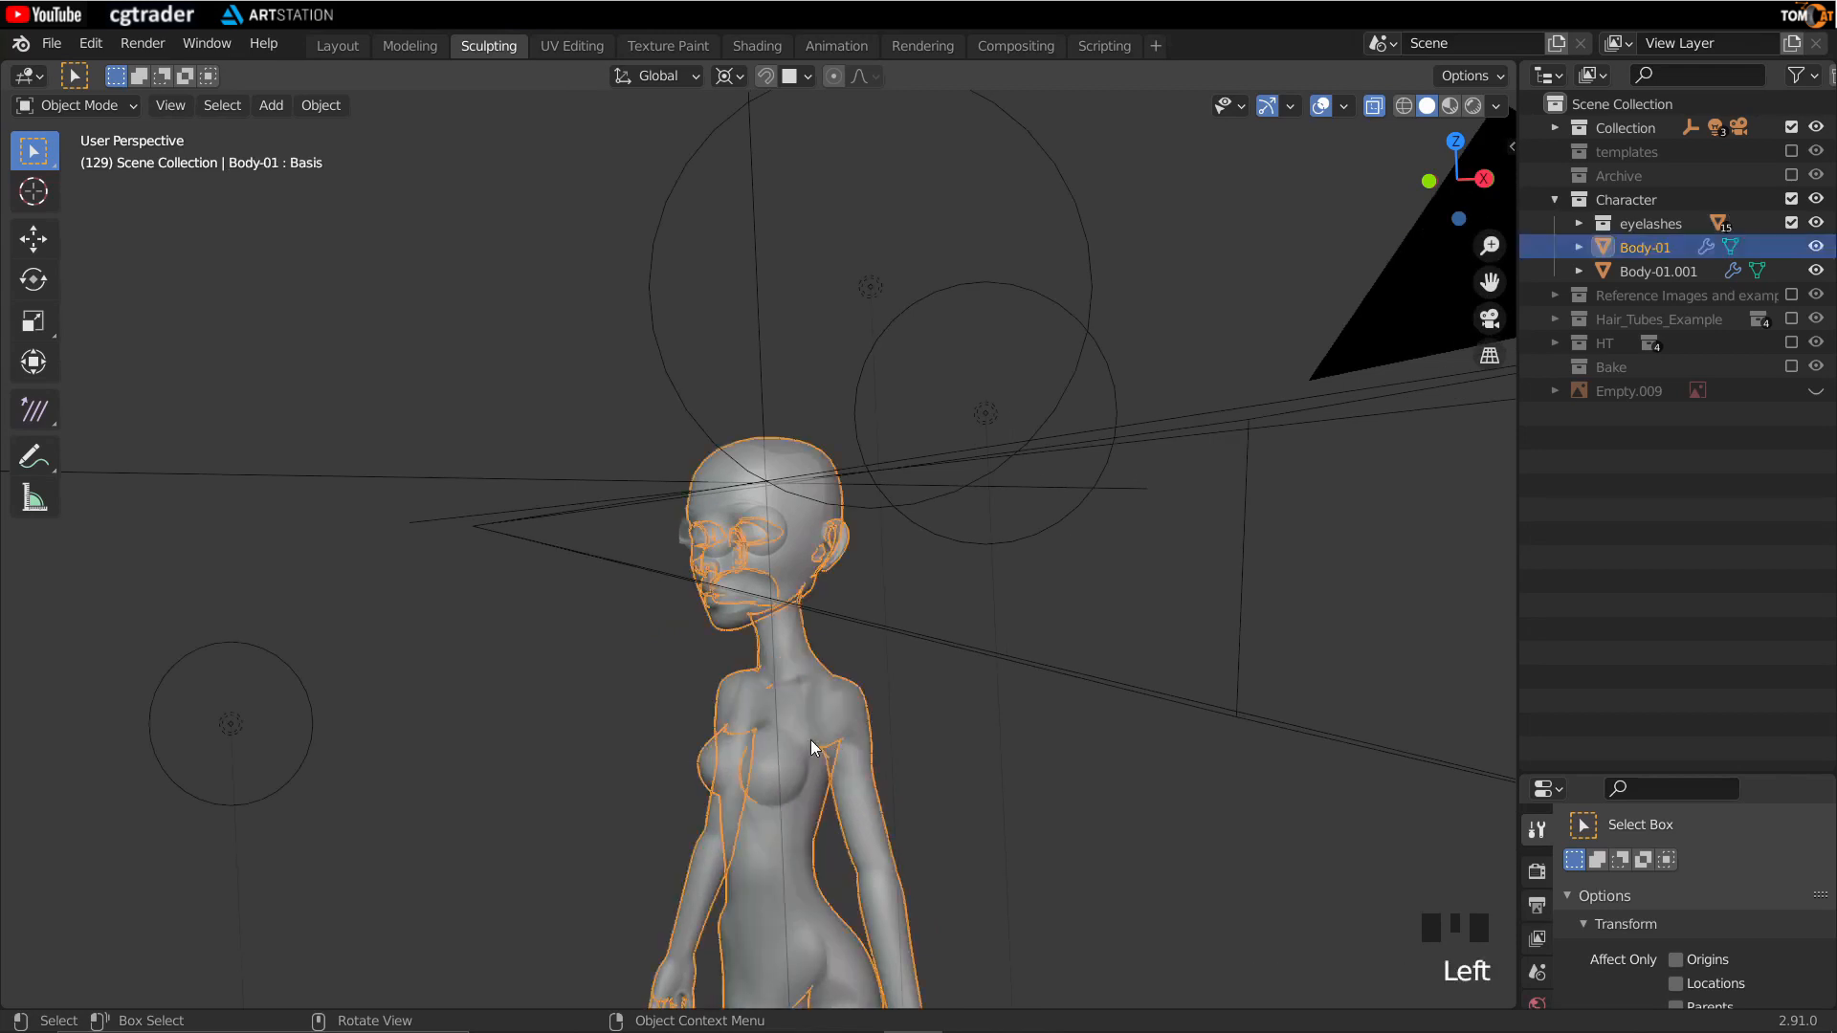
key("h")
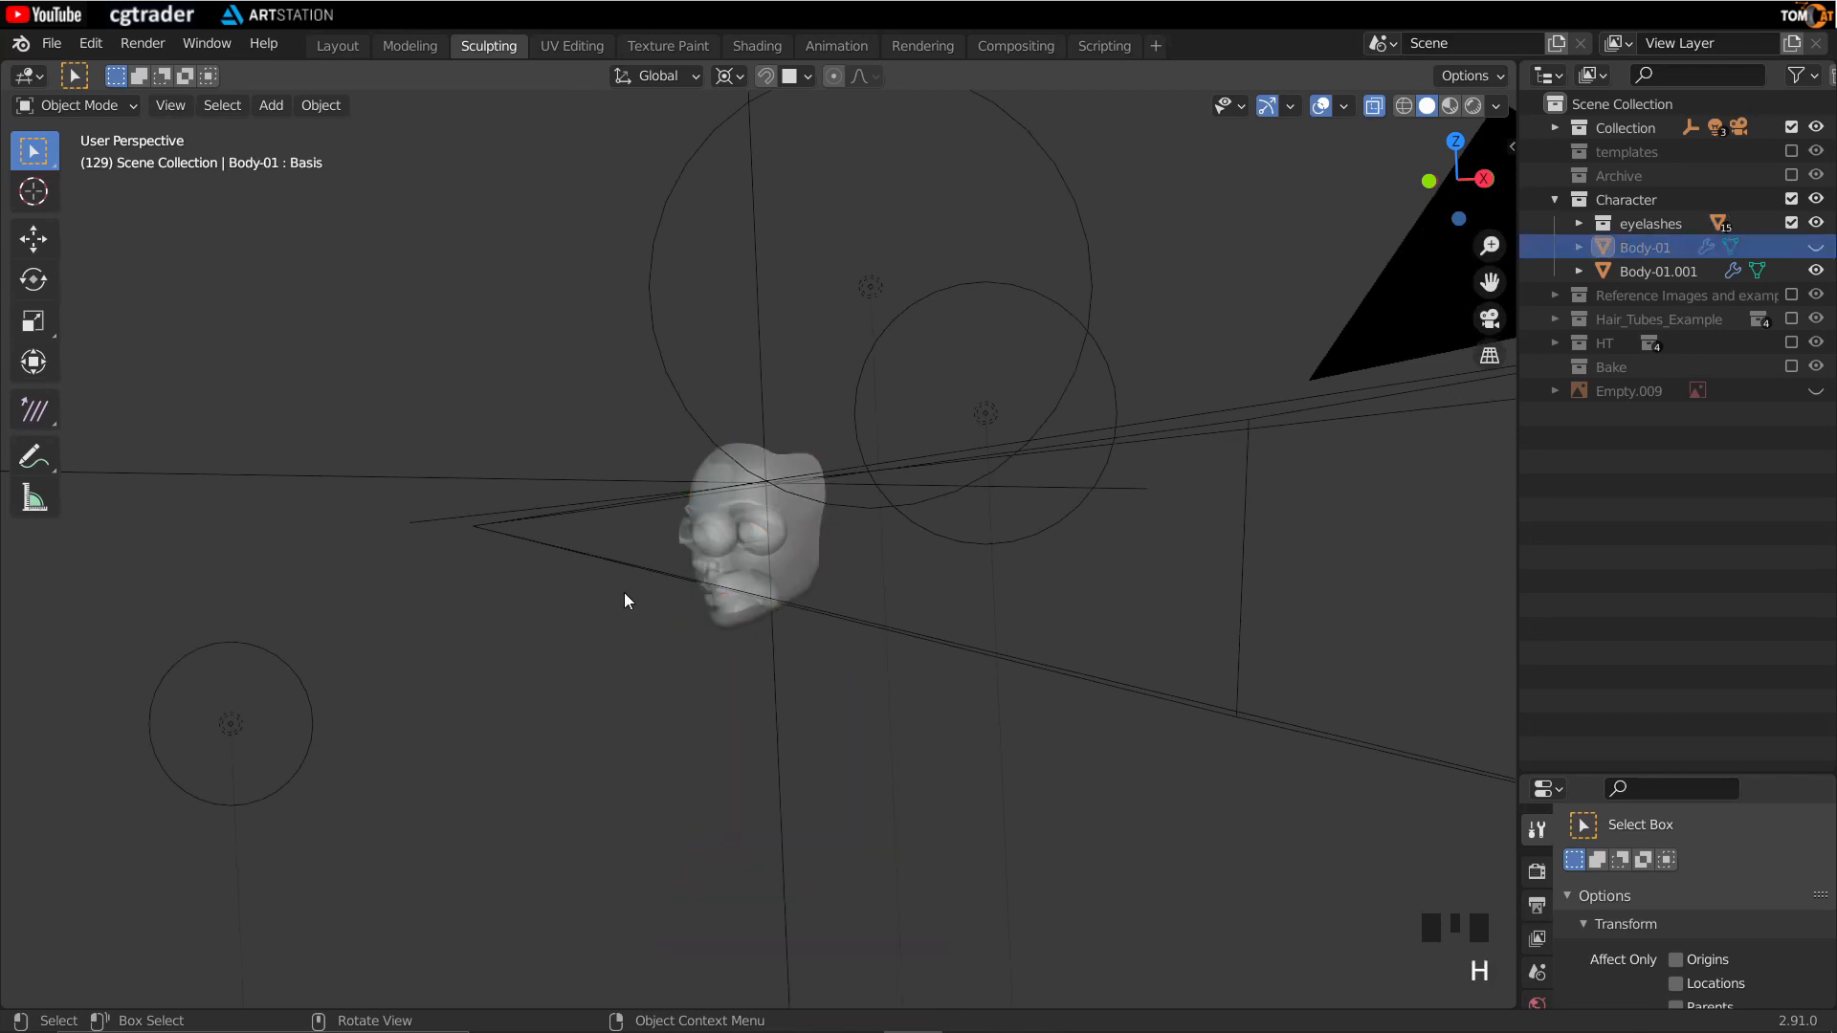
key("alt+z")
middle_click_drag(616, 629, 841, 541)
scroll(962, 544, "up", 2)
scroll(816, 603, "up", 2)
middle_click_drag(817, 603, 859, 628)
key("shift+alt+z")
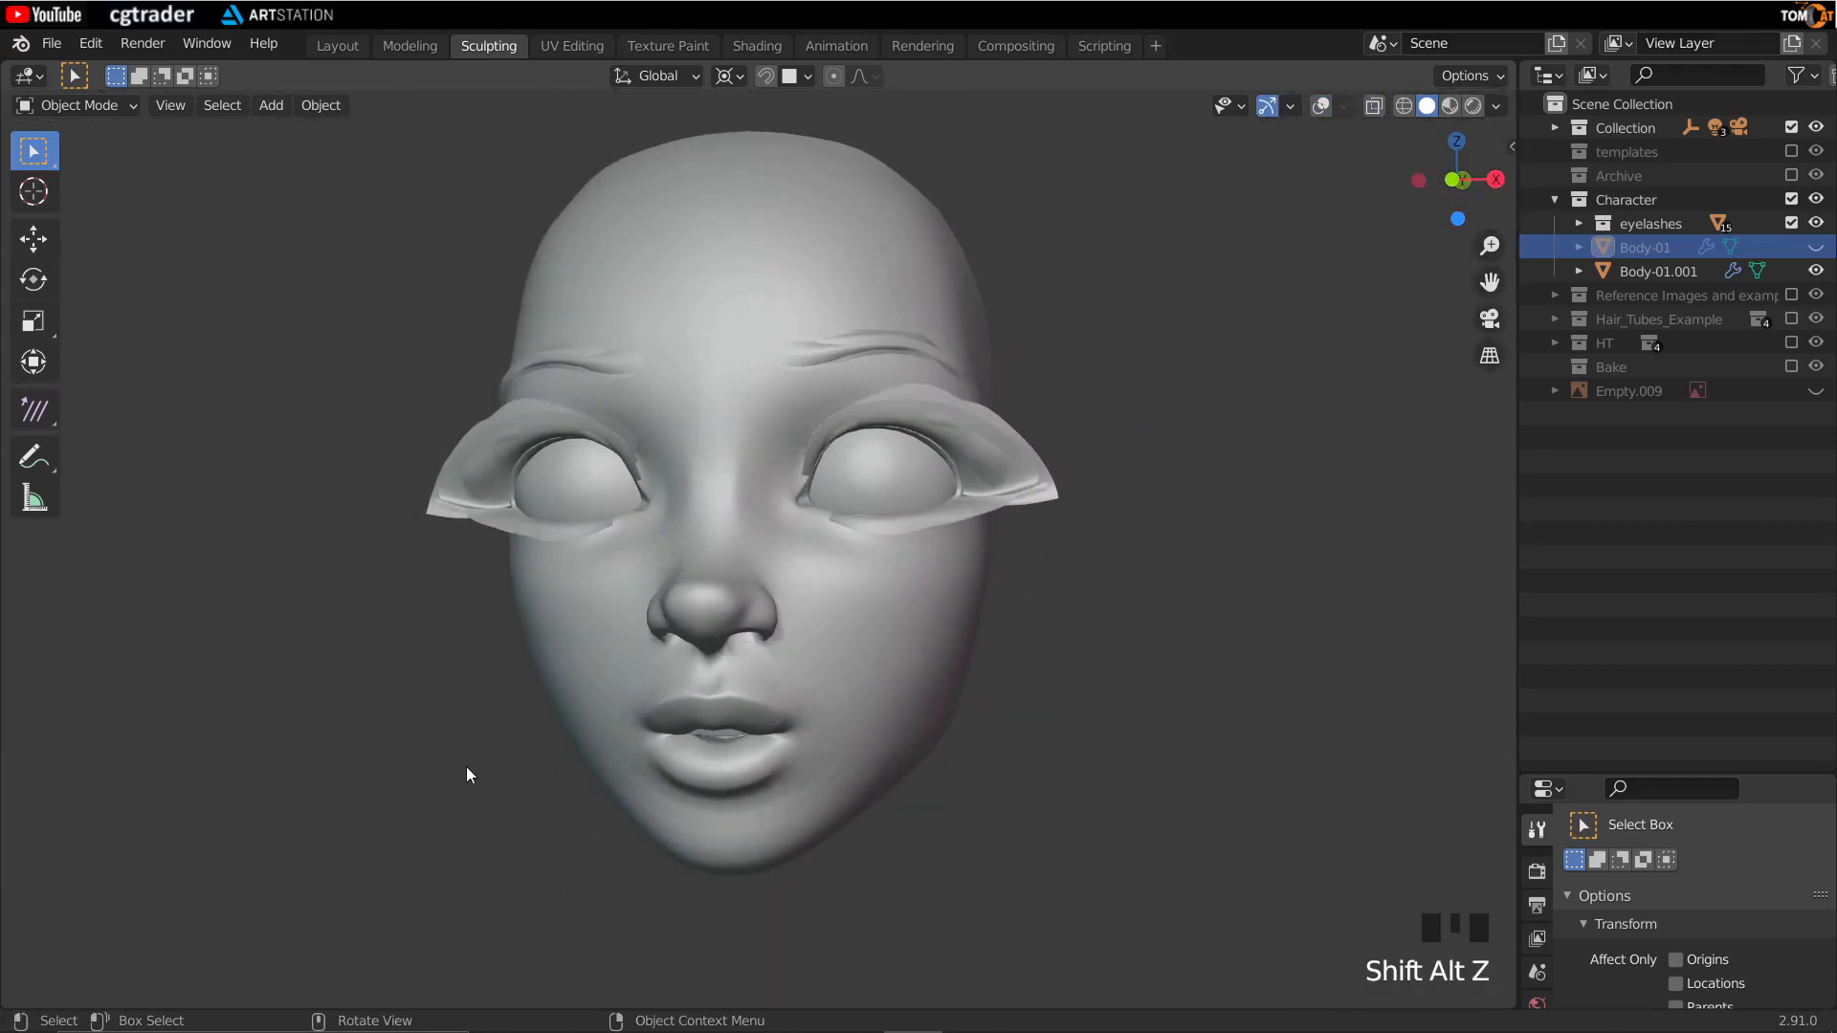
key("shift+alt+z")
Step: Select the face copy Body-01.001 and remove its Subdivision modifier
left_click(497, 702)
left_click(498, 702)
middle_click_drag(497, 703, 682, 536)
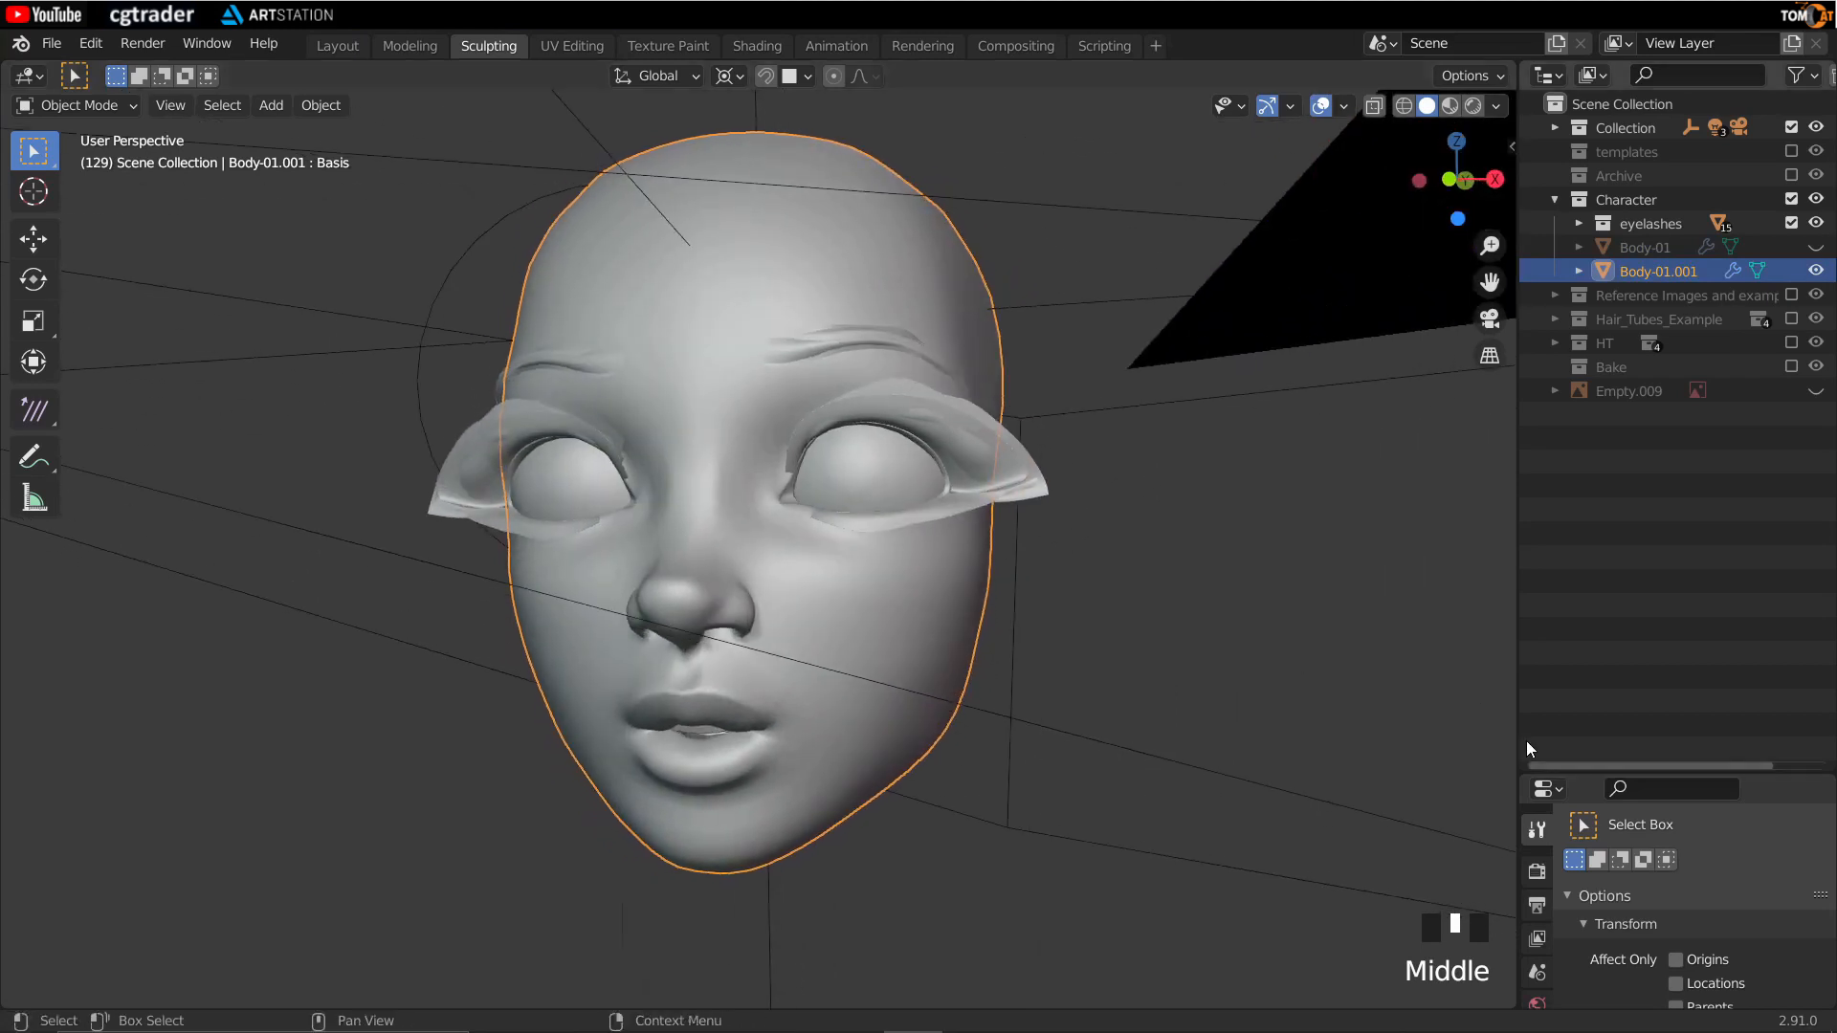
left_click_drag(1587, 777, 1586, 406)
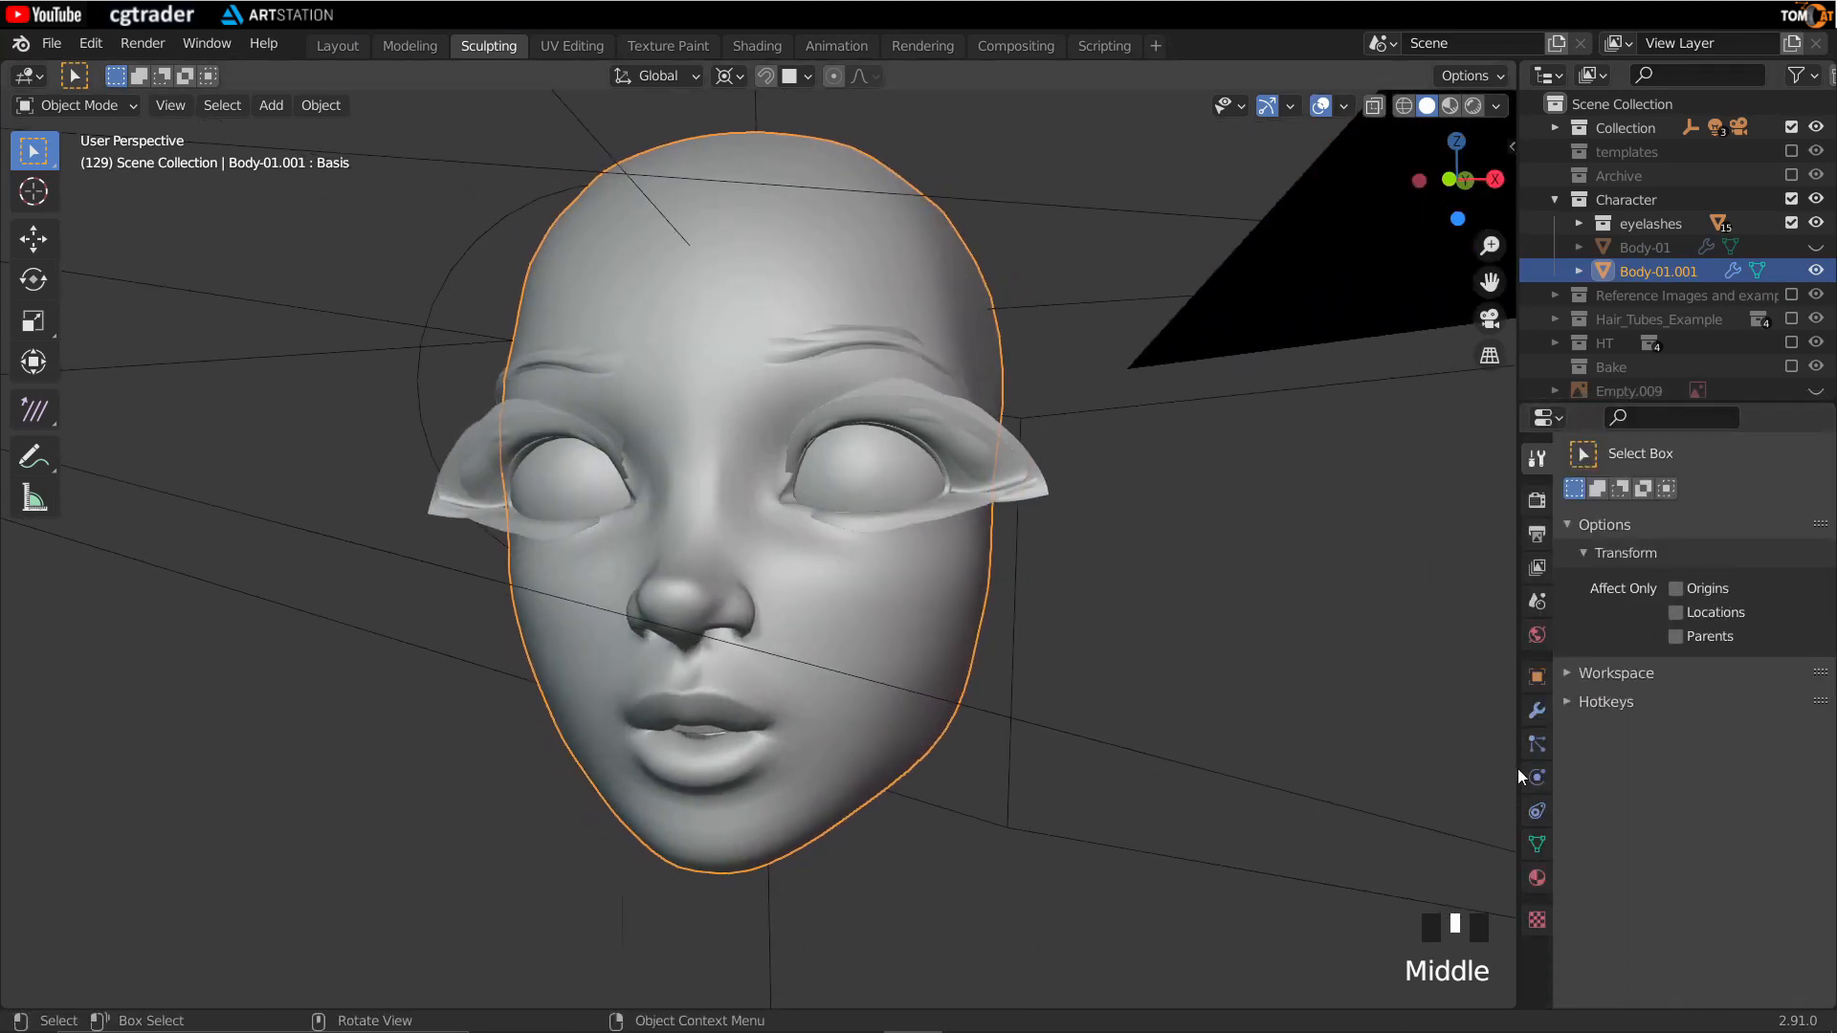
left_click(1537, 713)
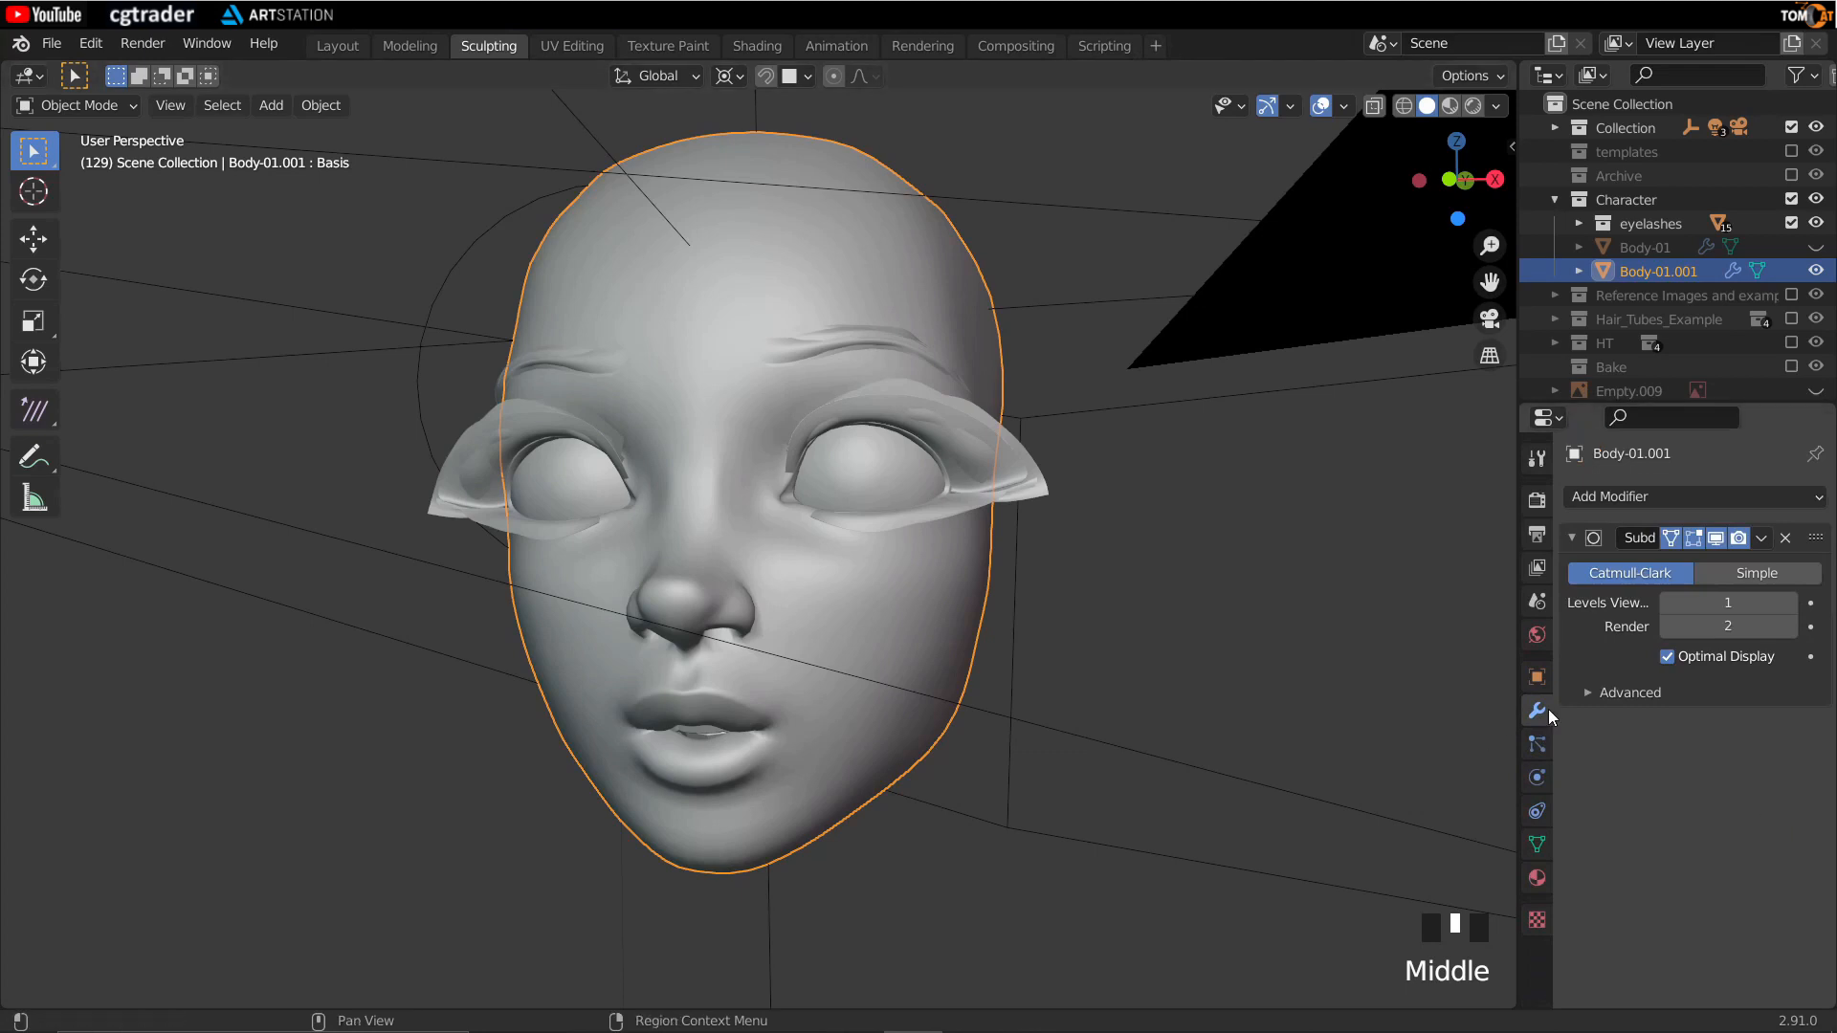
left_click(1783, 537)
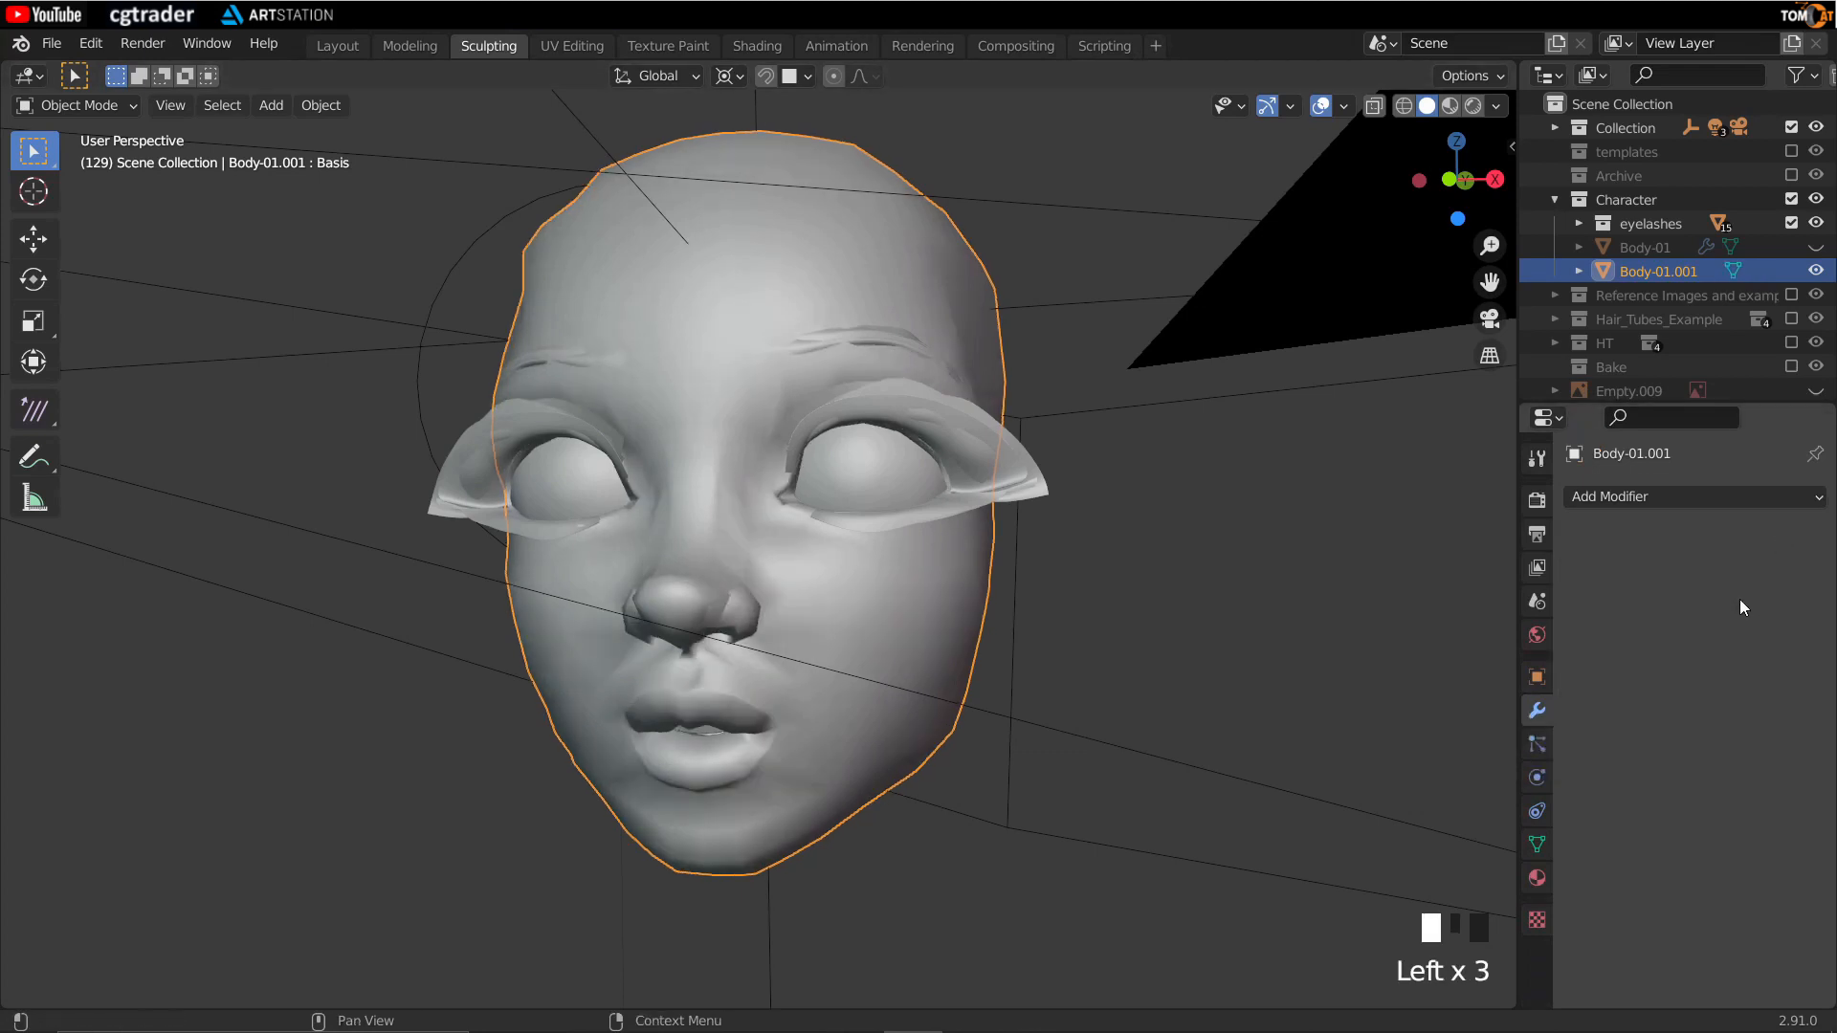
Step: Add a Multiresolution modifier to the face copy and subdivide it up to level 7
left_click(1611, 501)
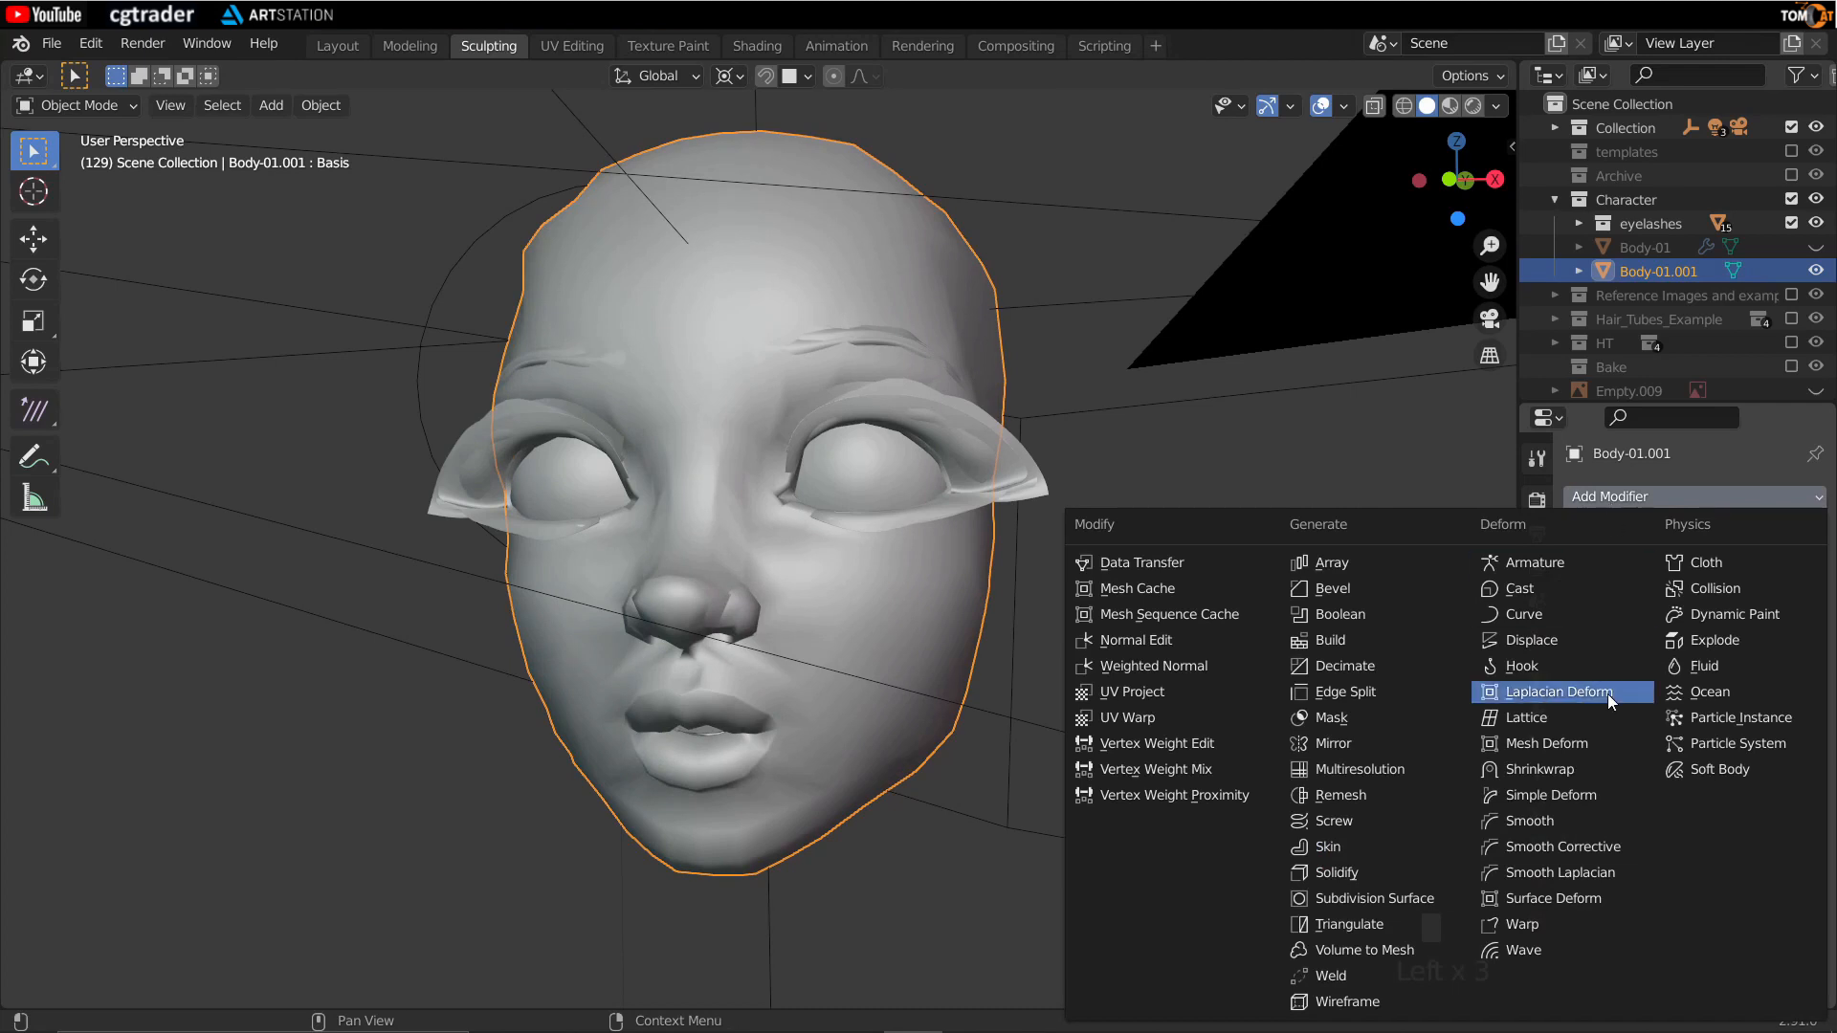
left_click(1347, 770)
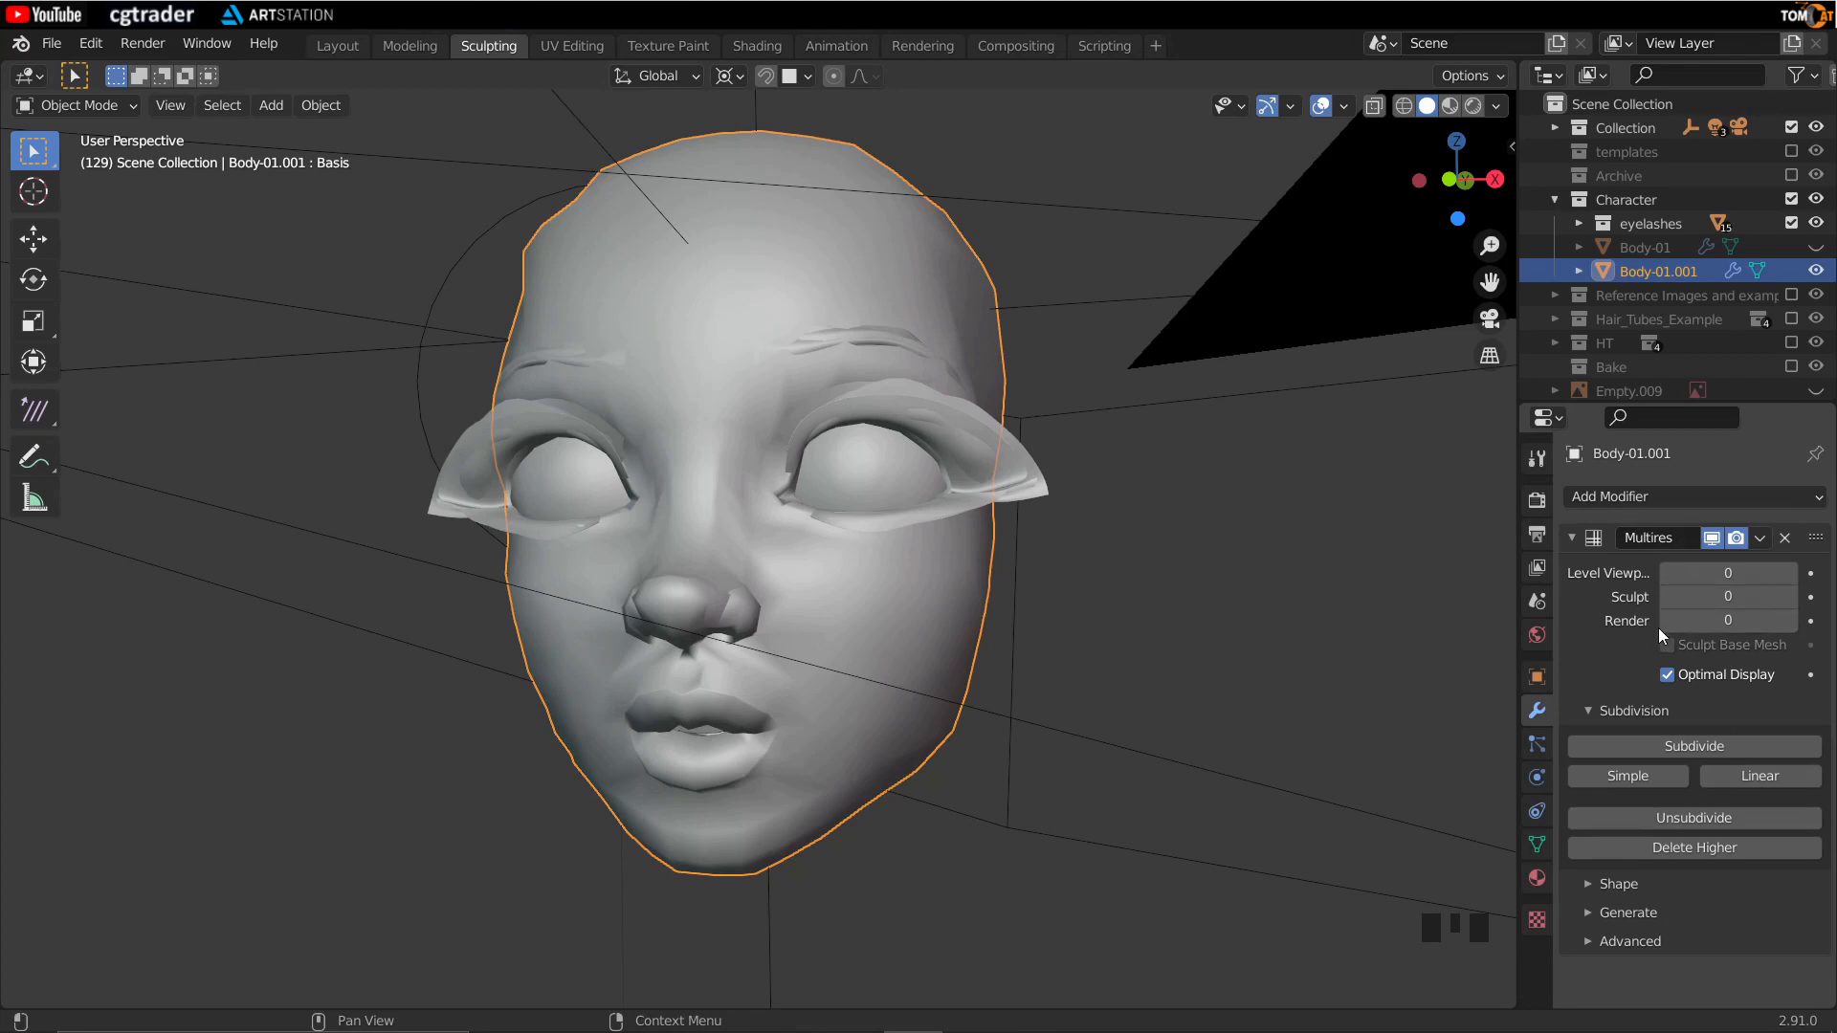
left_click(1652, 750)
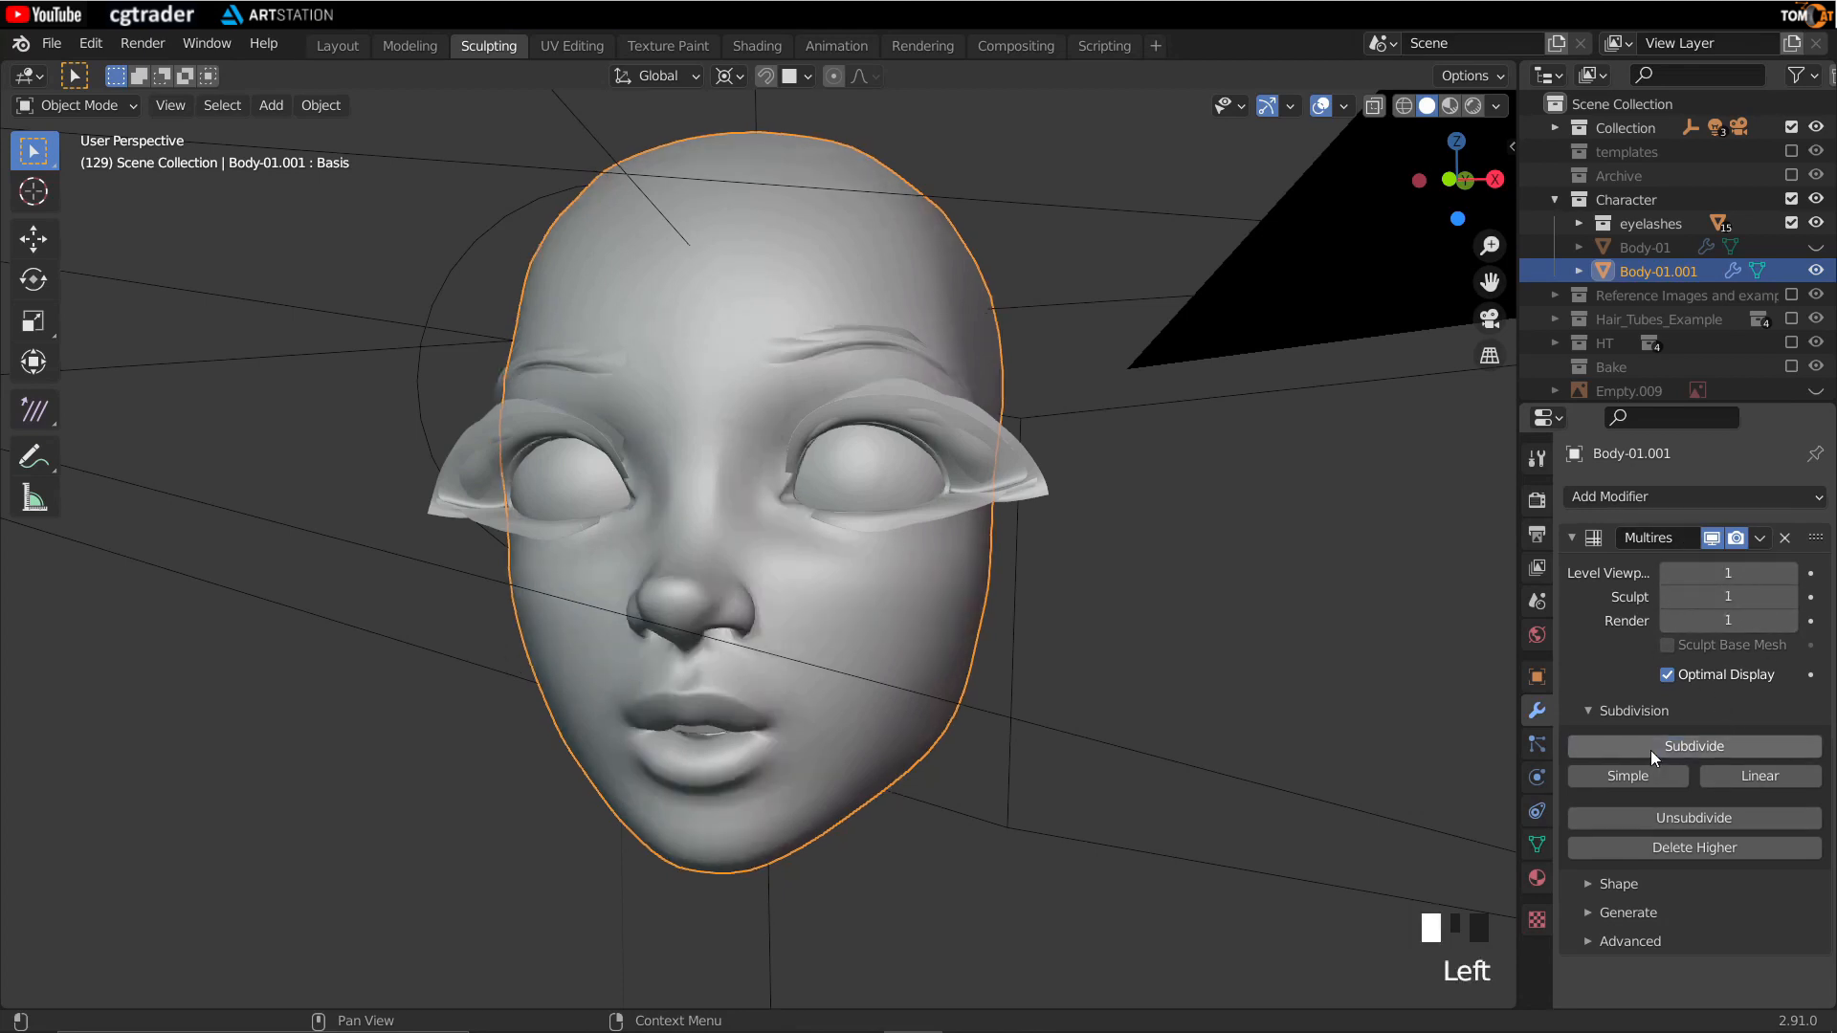
left_click(1651, 748)
left_click(1651, 748)
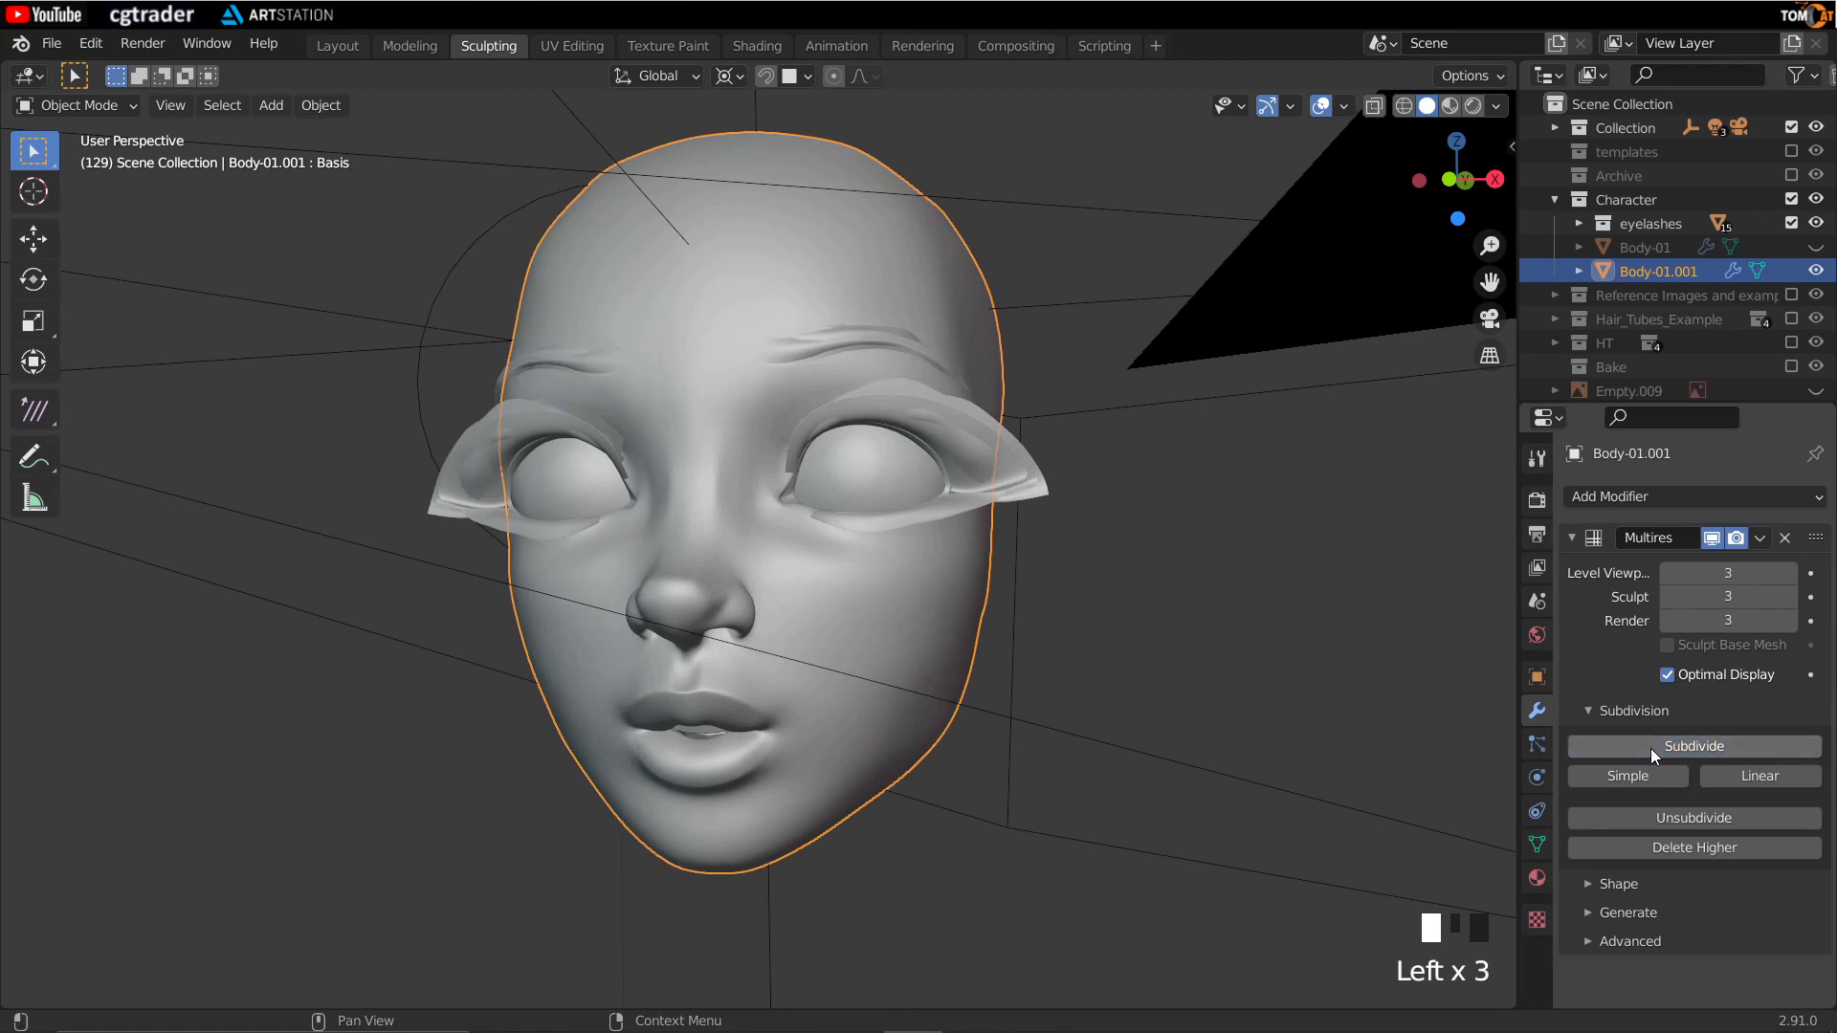
left_click(1692, 750)
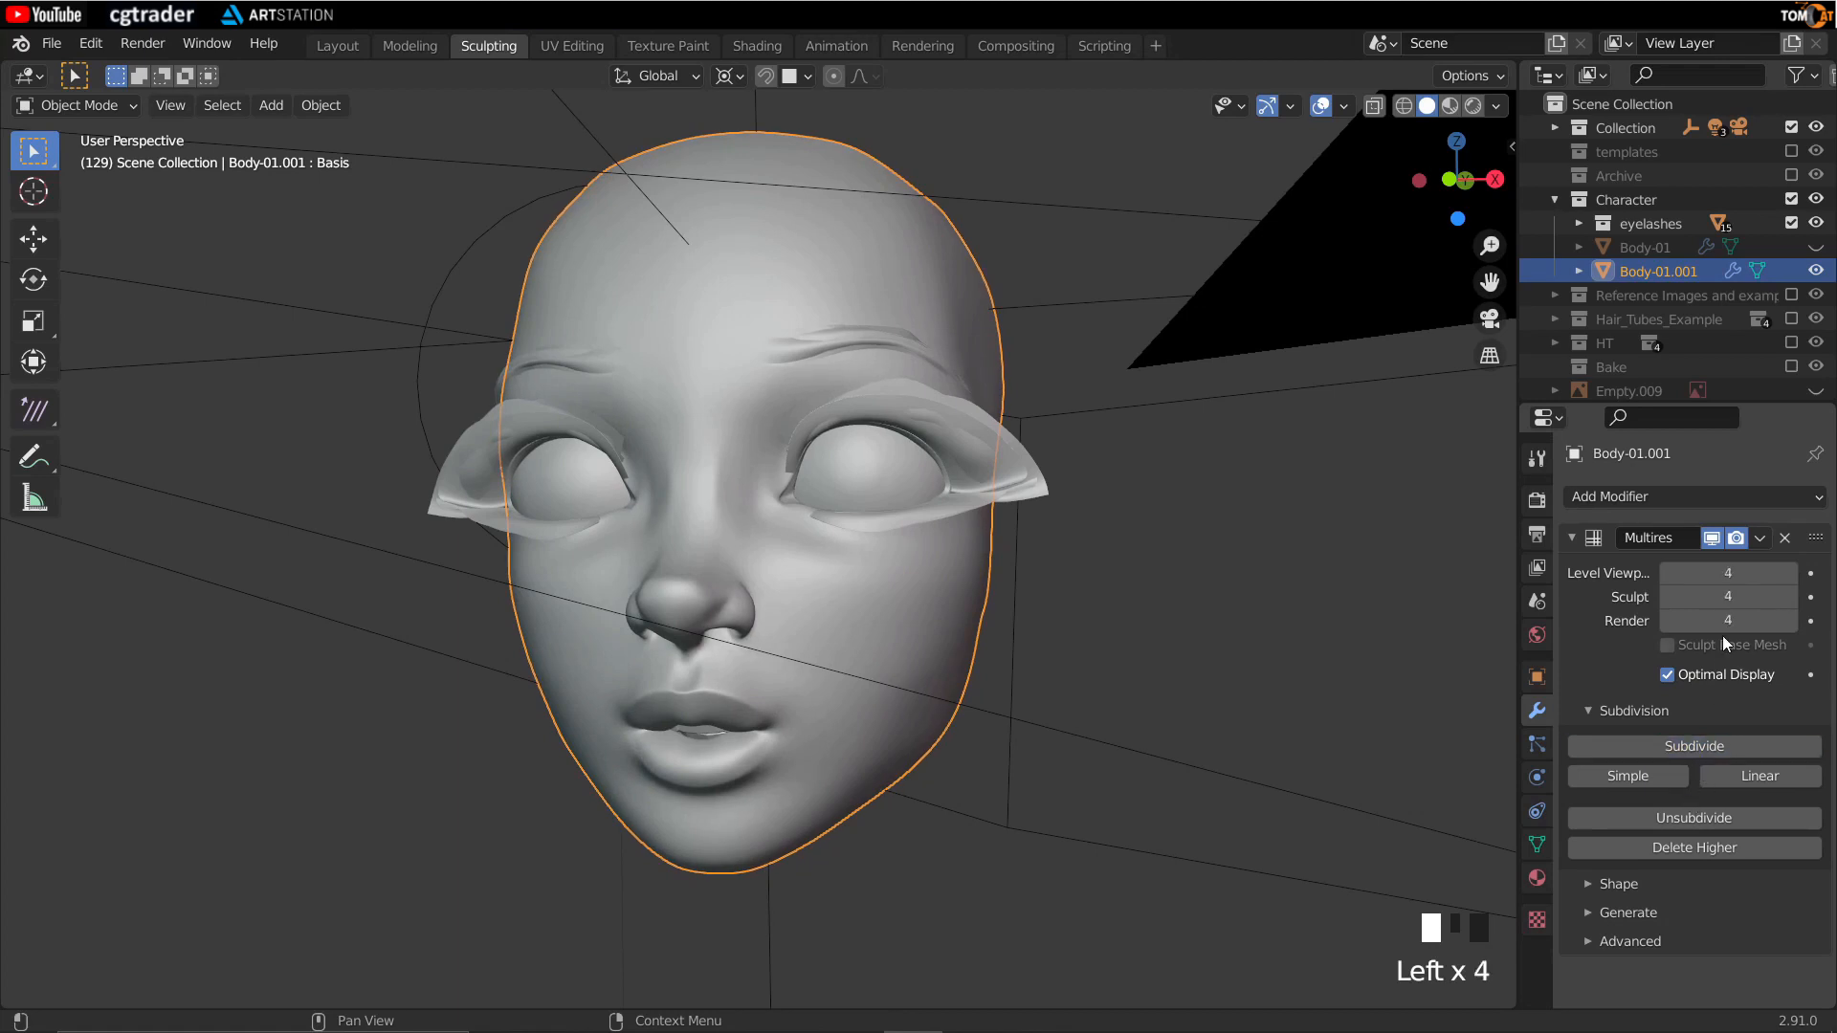
left_click(1703, 743)
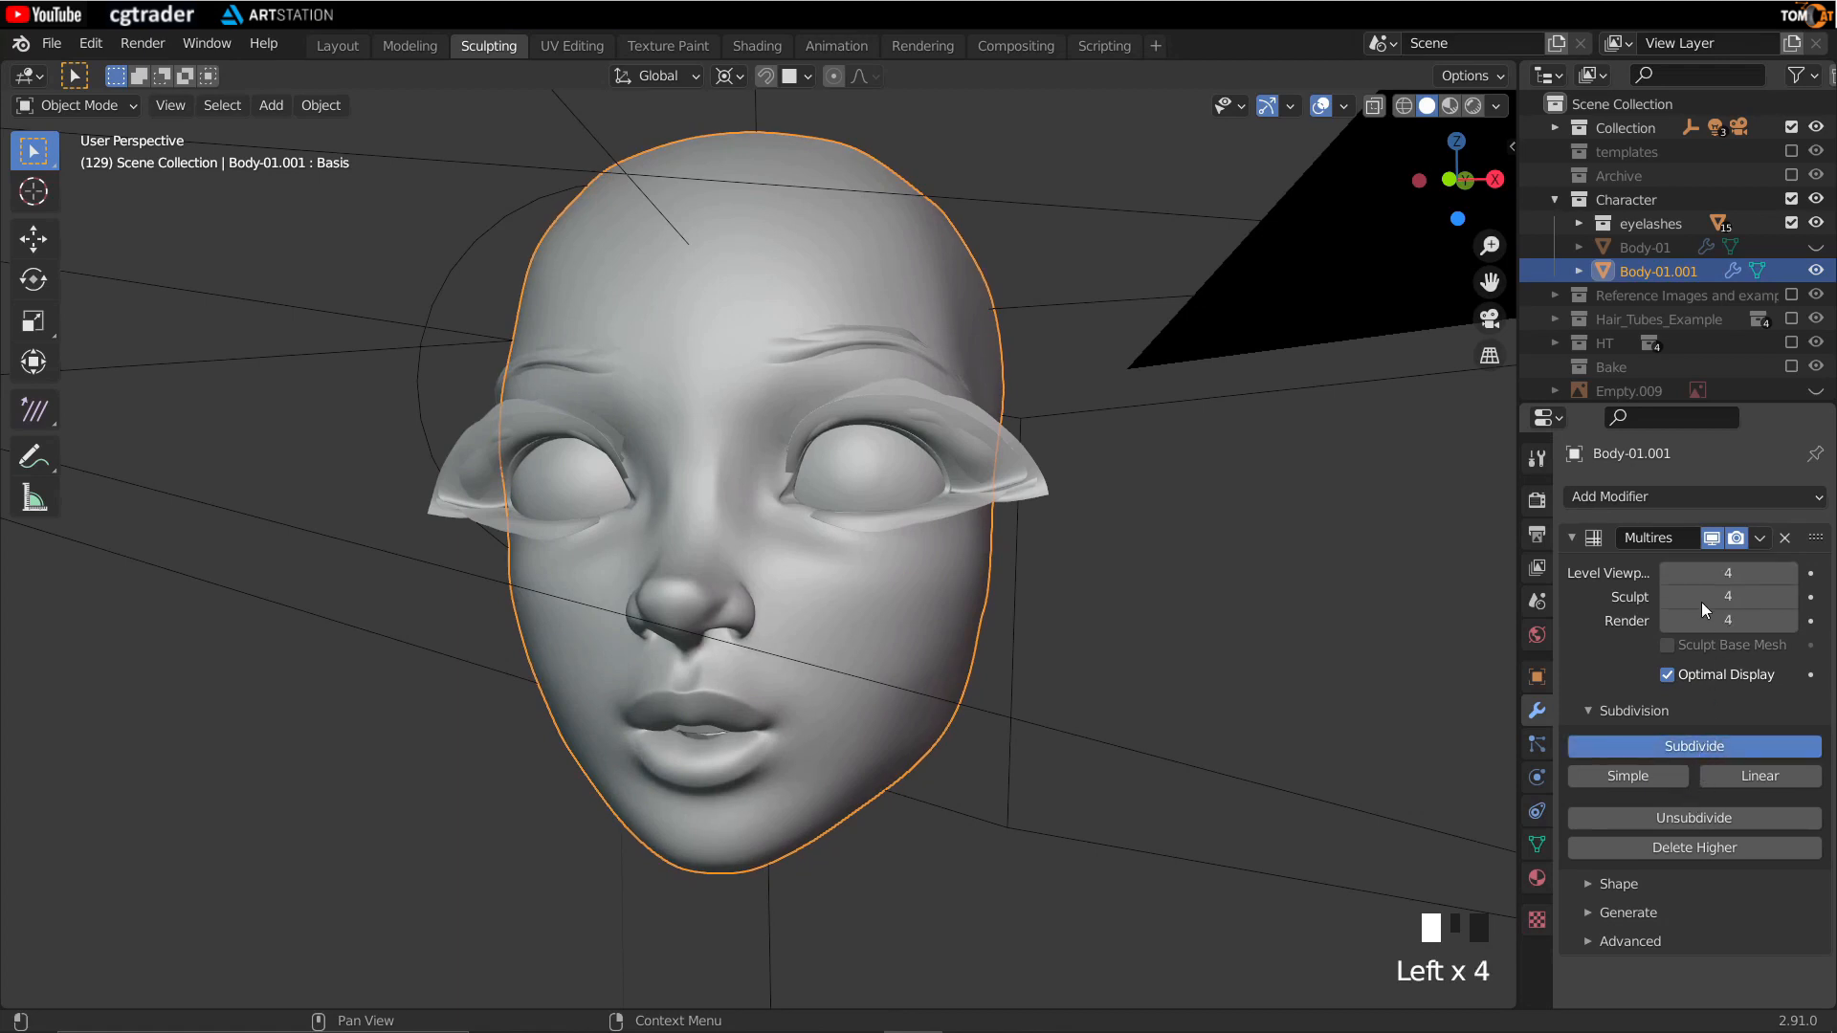
left_click(1701, 745)
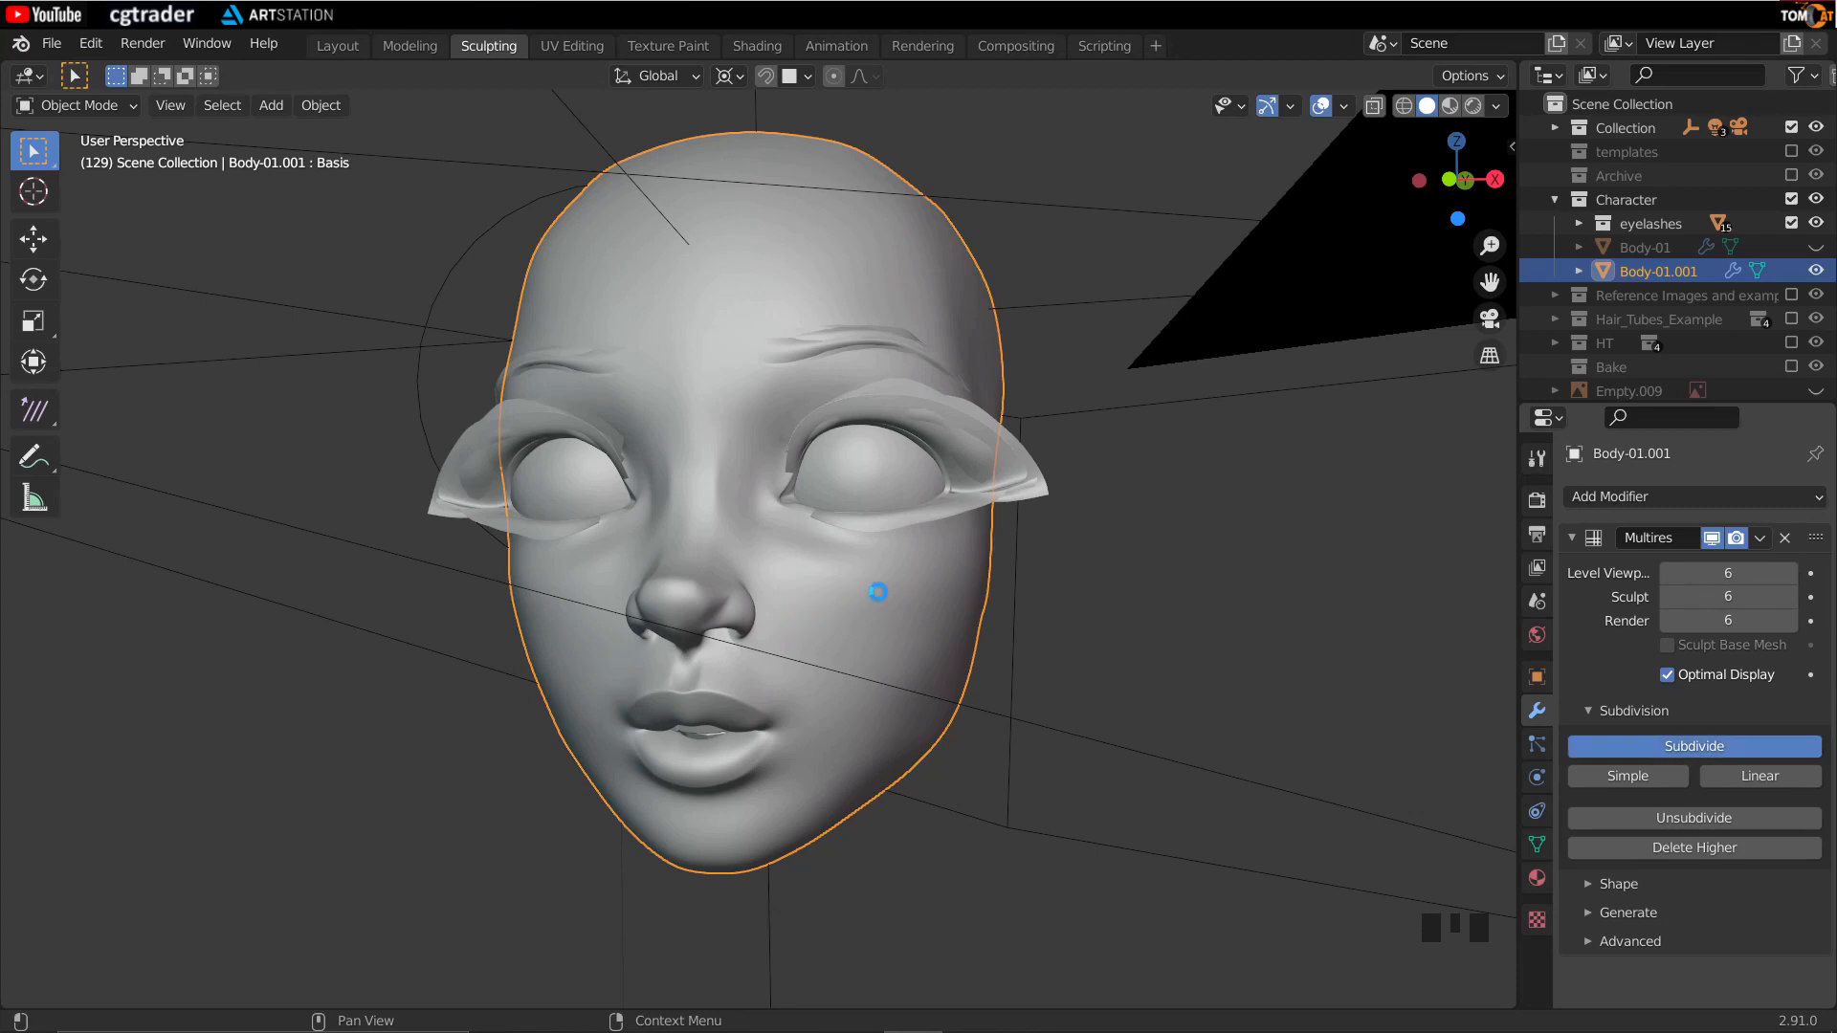
Step: Show wireframes on the model and switch the face copy to Sculpt Mode
middle_click_drag(852, 594, 826, 627)
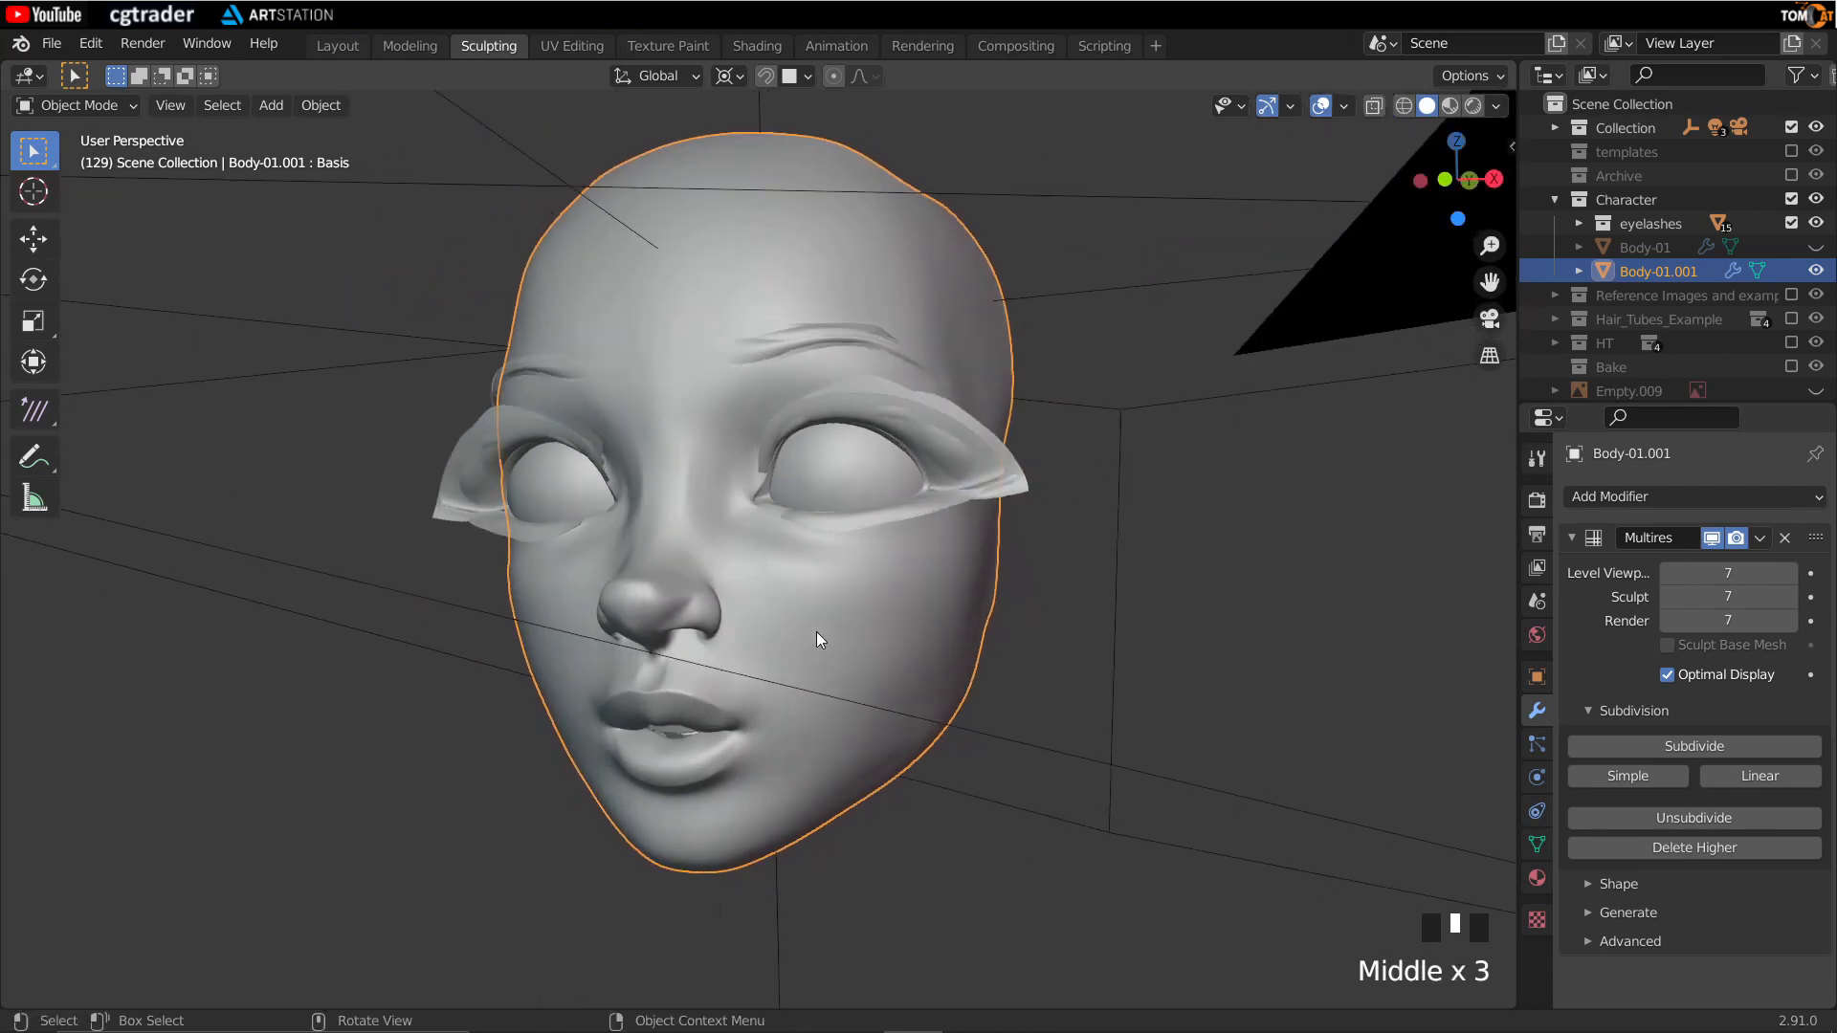
key("shift+alt+z")
key("shift+alt+z")
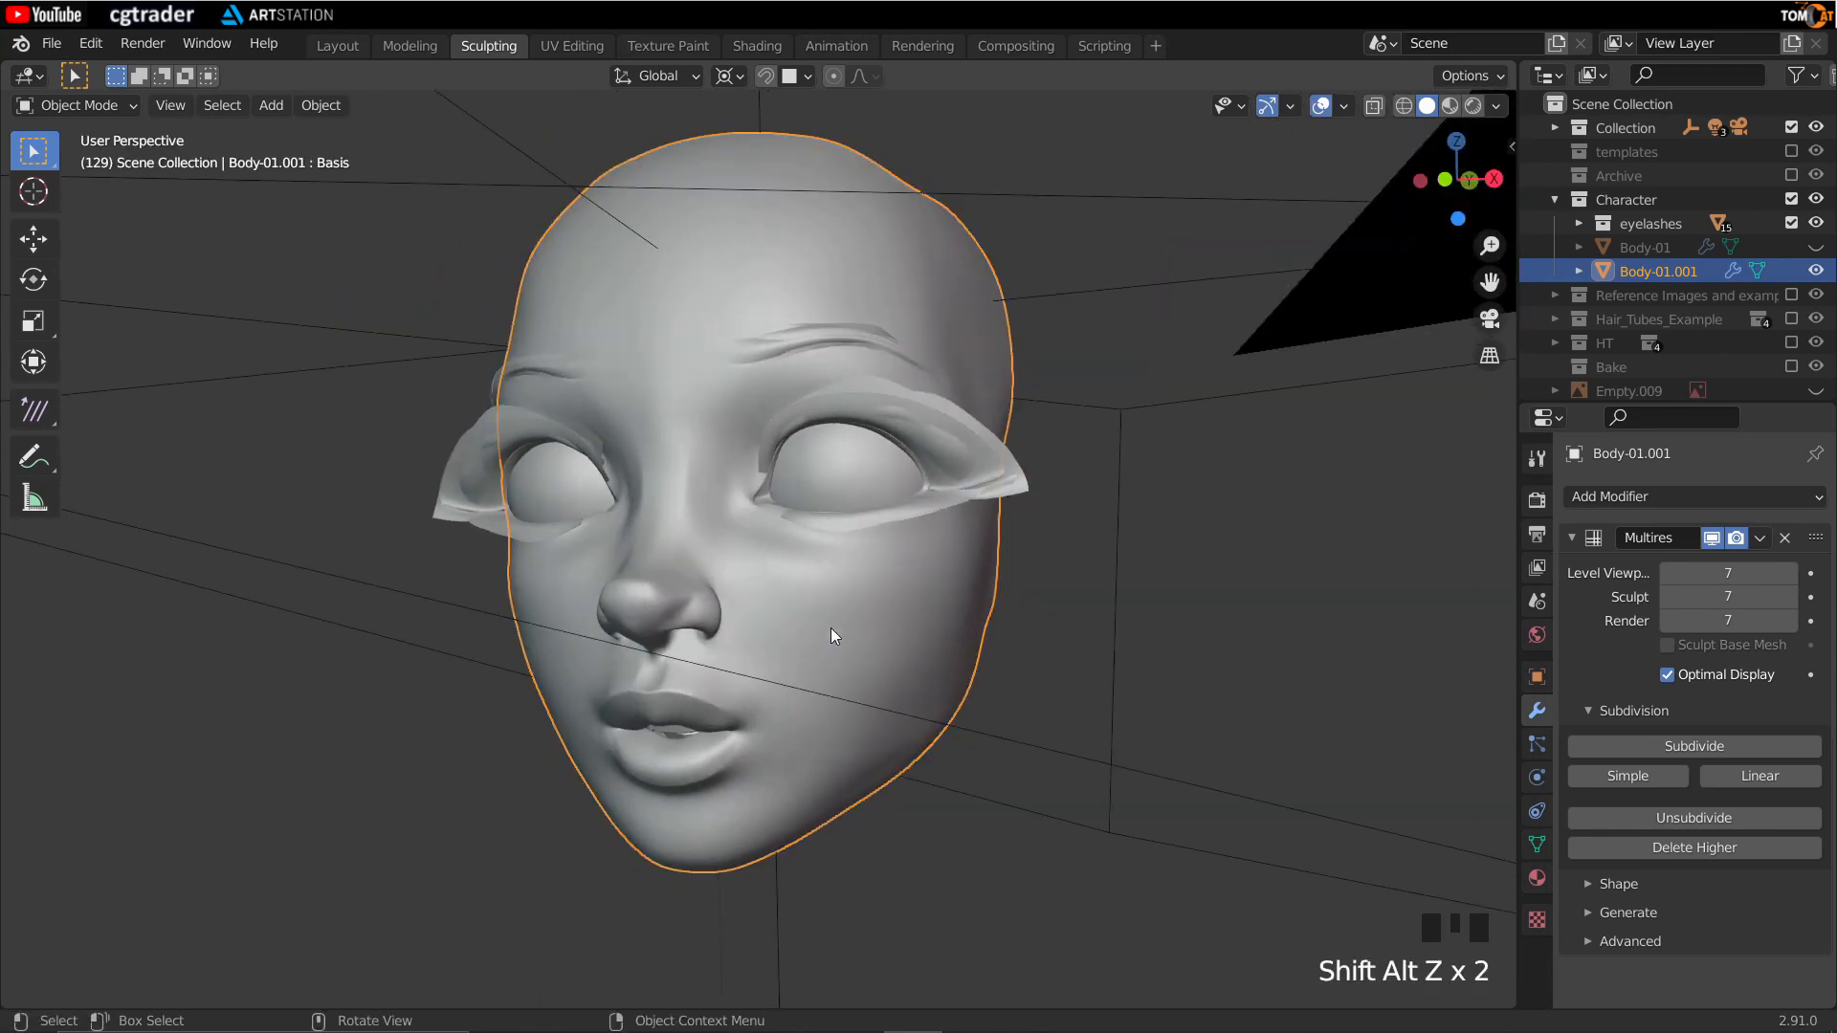
key("shift+z")
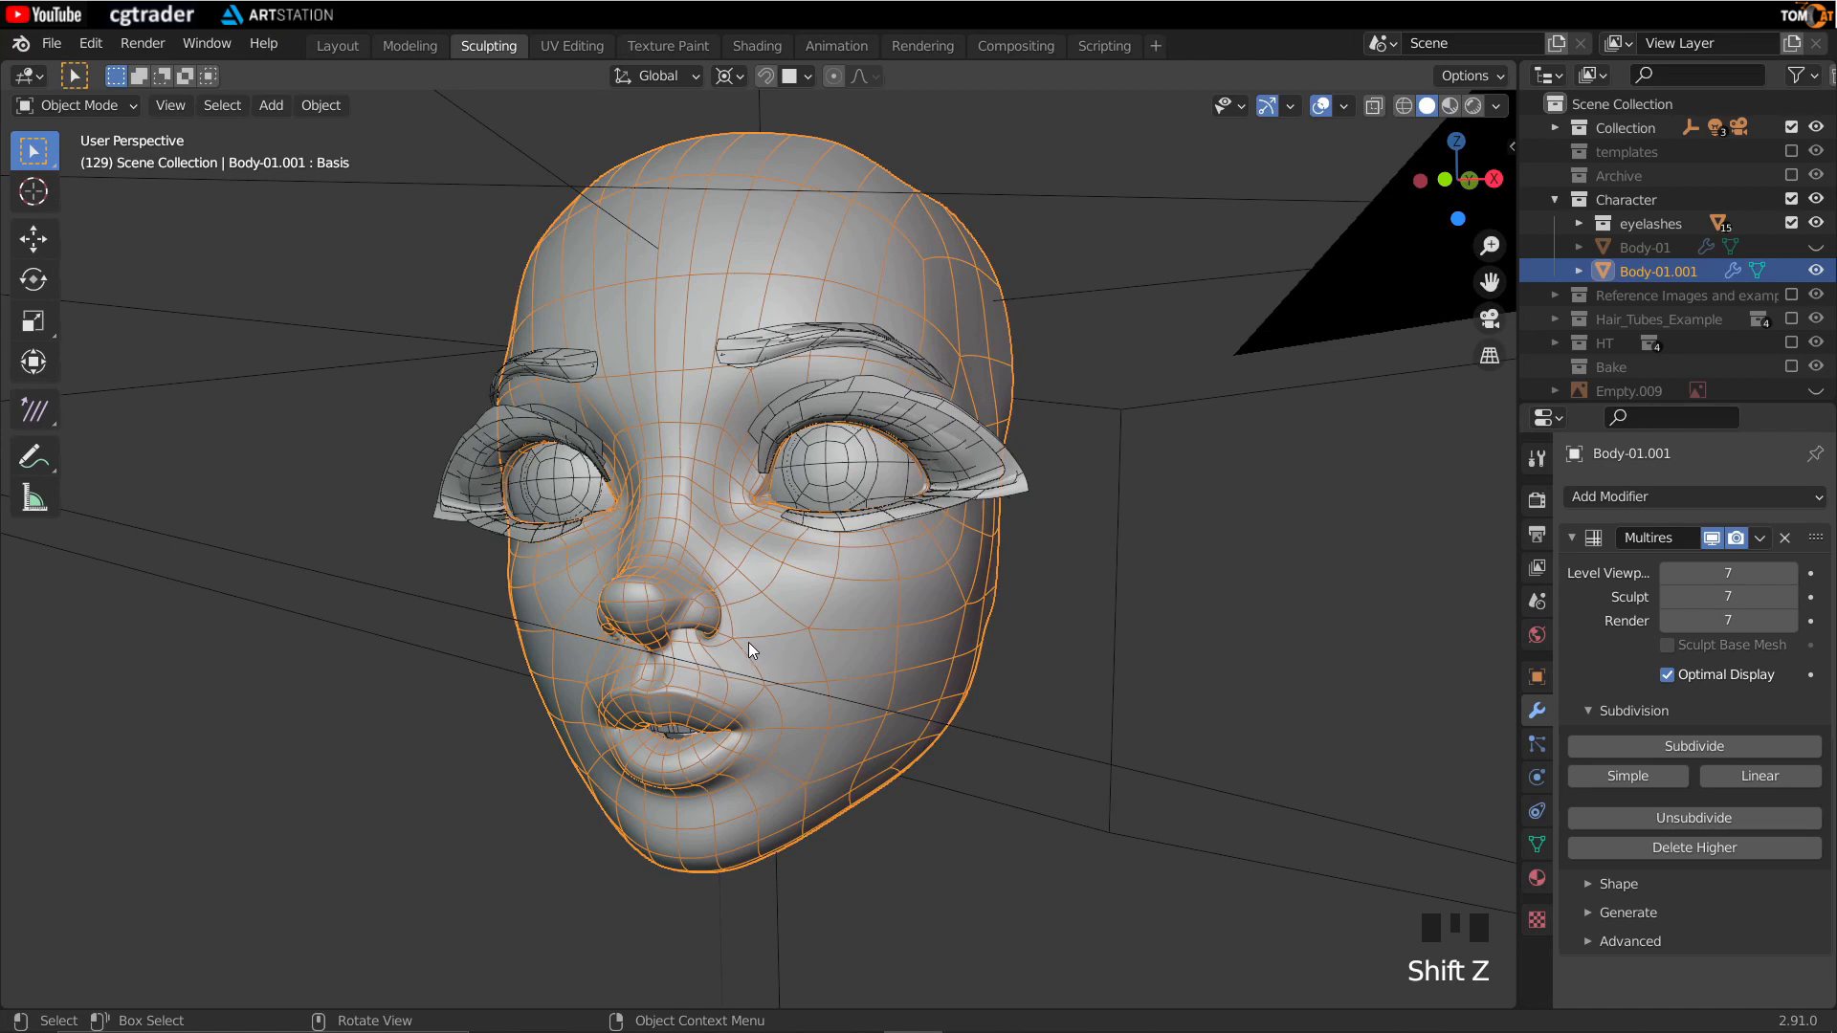
left_click(77, 105)
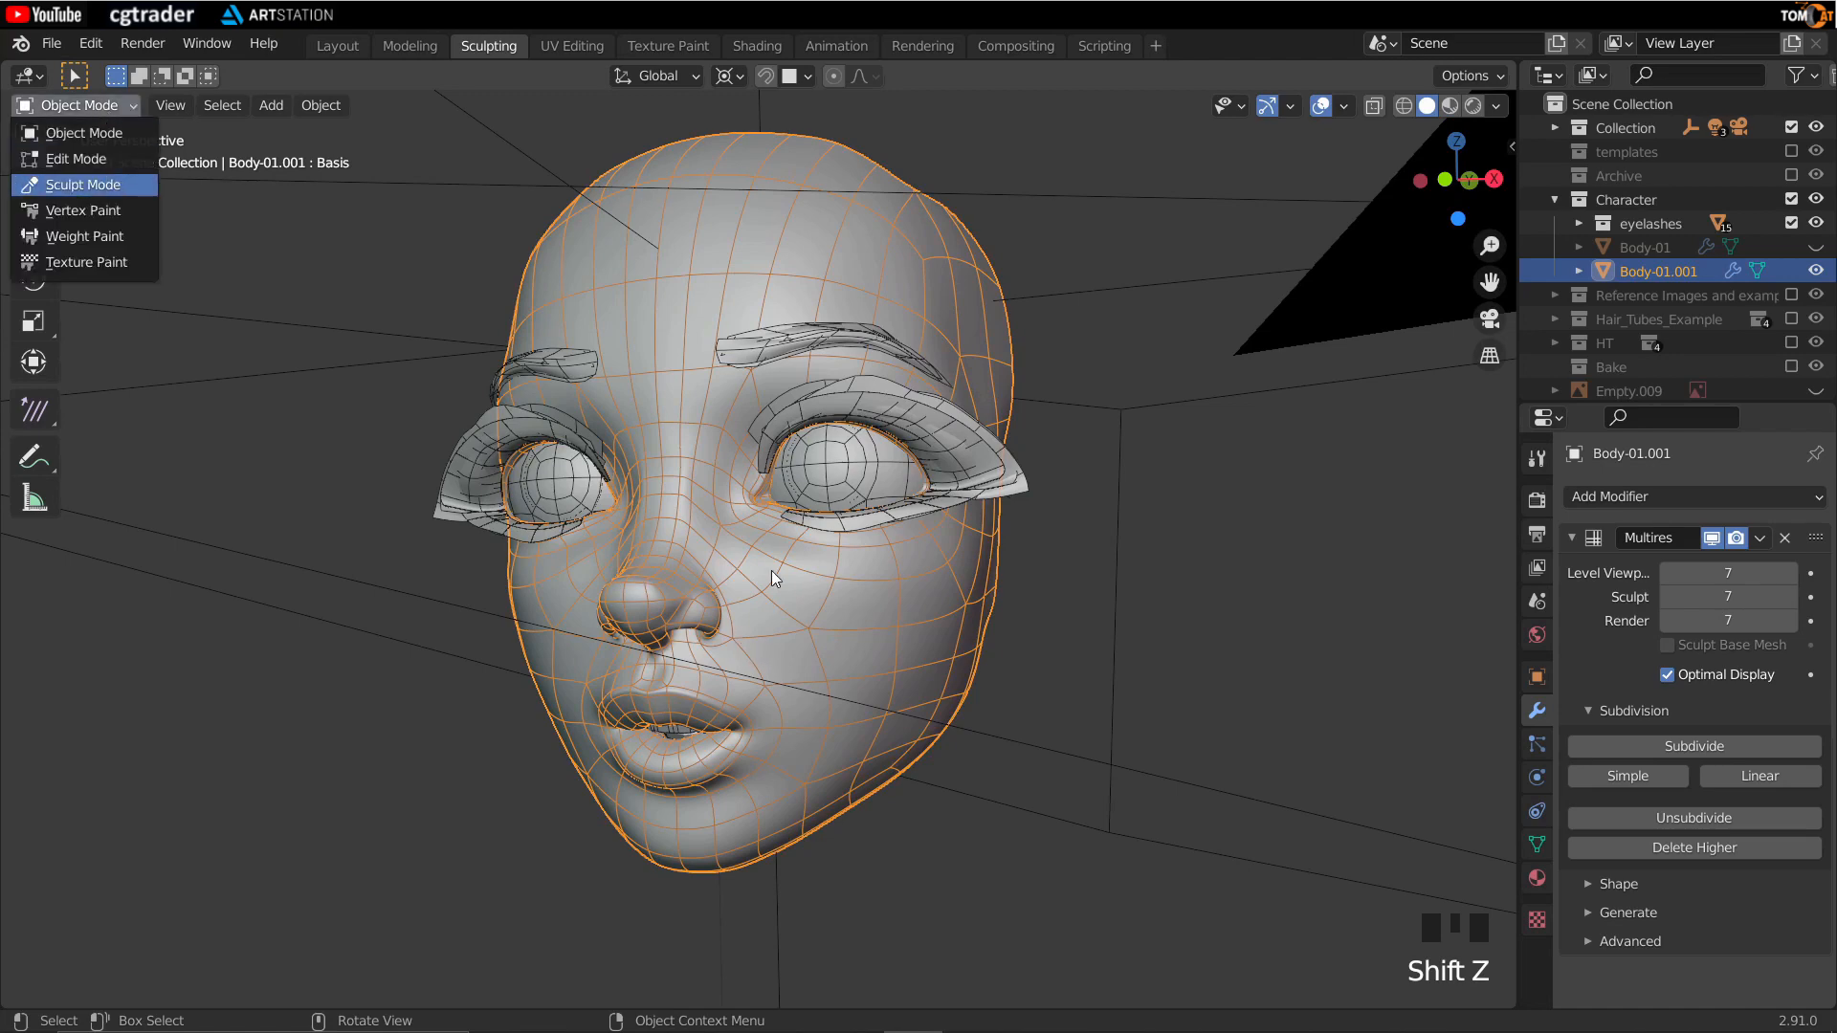
middle_click_drag(767, 544, 810, 532)
scroll(791, 612, "up", 6)
middle_click_drag(933, 580, 870, 594)
middle_click_drag(513, 698, 612, 670)
scroll(836, 579, "down", 5)
middle_click_drag(1100, 412, 1054, 442)
Step: Set the viewport's focal length to 200 mm, turn off the wireframe display and reframe the face
key("n")
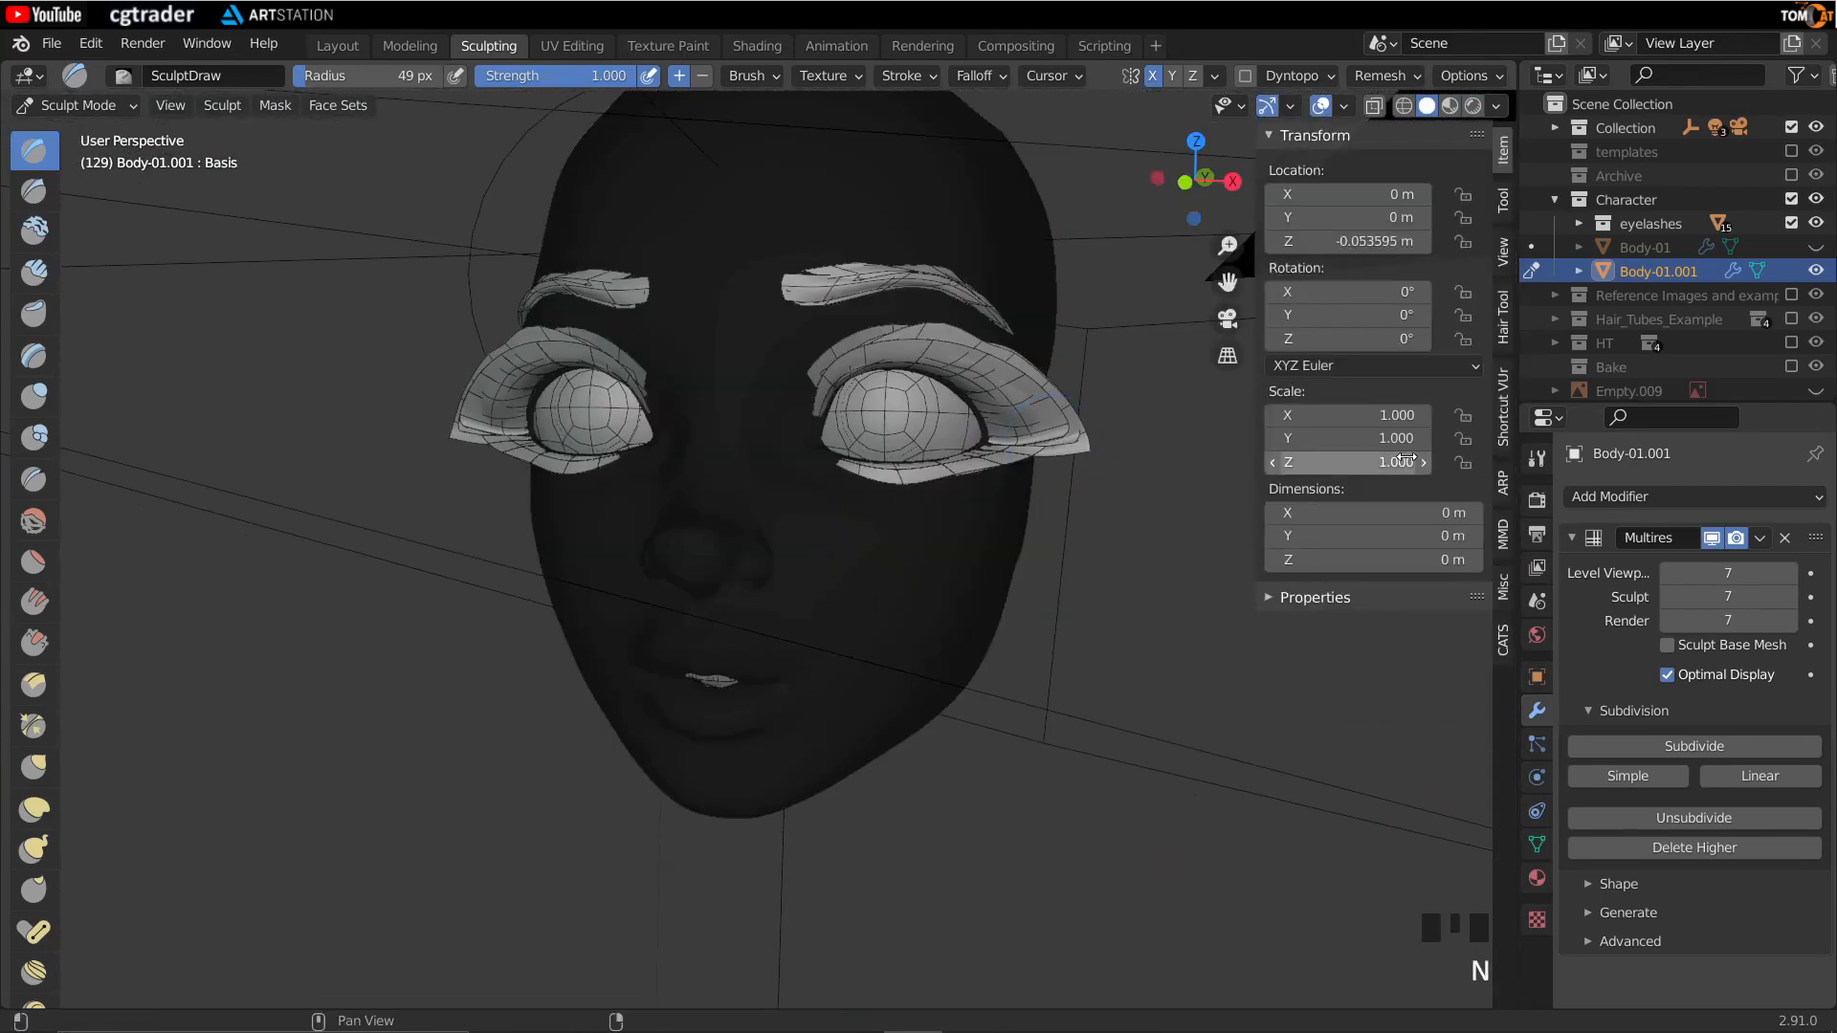
left_click(1503, 251)
middle_click_drag(622, 442, 639, 453)
key("Return")
scroll(795, 513, "down", 7)
middle_click_drag(795, 513, 732, 411)
middle_click_drag(717, 402, 519, 657, "shift")
mouse_move(756, 531)
middle_mouse_down()
mouse_move(956, 480)
mouse_move(409, 689)
mouse_move(789, 544)
middle_mouse_up()
scroll(790, 544, "down", 1)
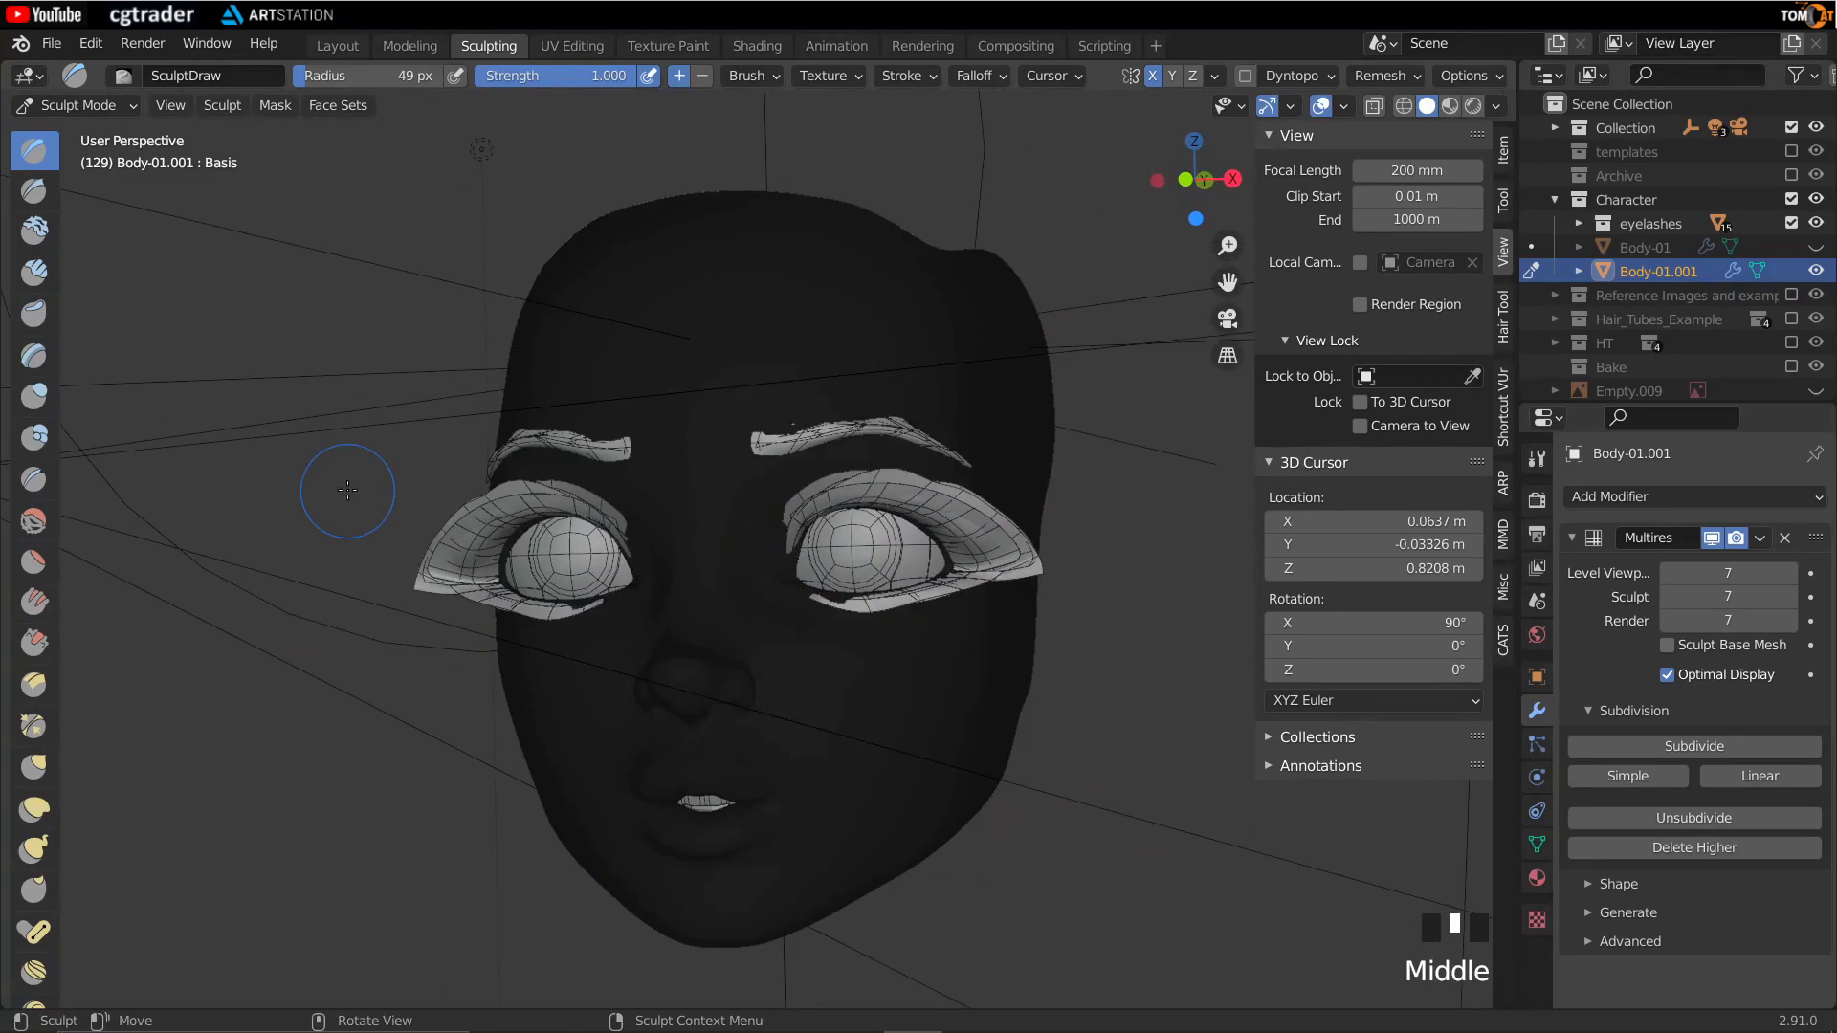
middle_click_drag(768, 749, 779, 743)
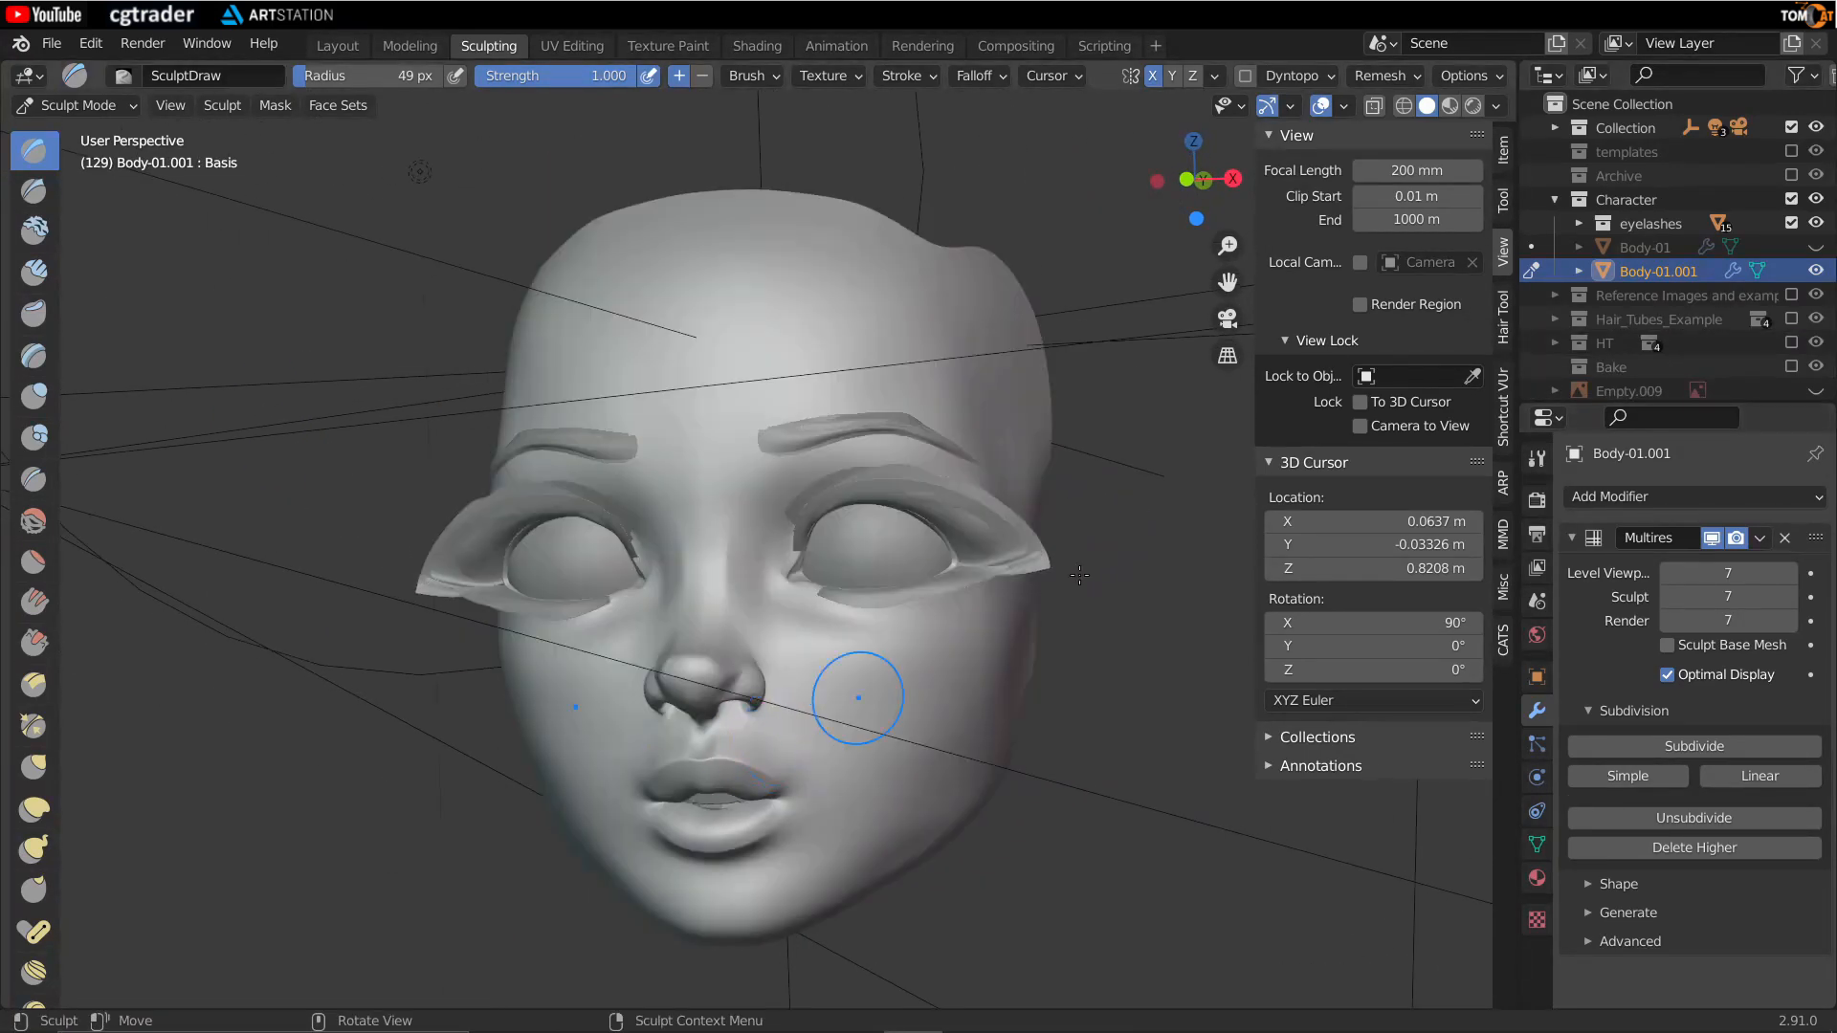
Step: Set the Shortcut VUr key display's X offset to 393
left_click(1504, 201)
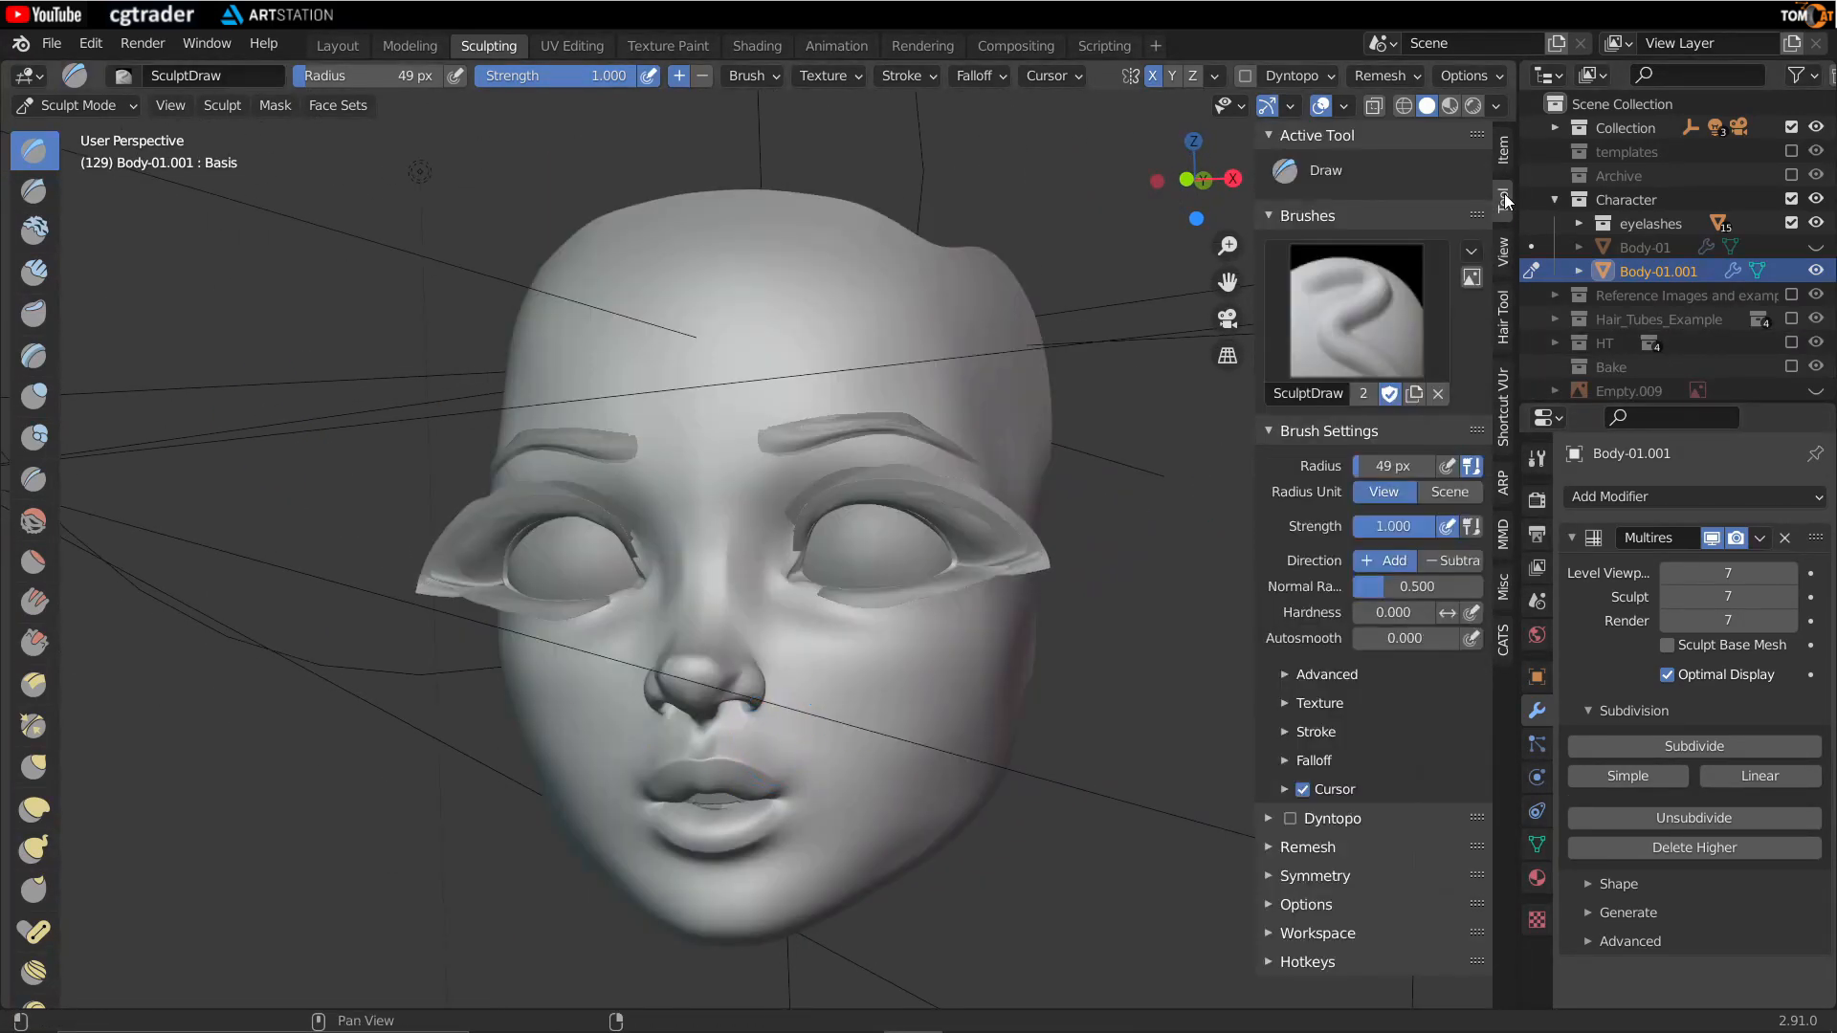
left_click(1504, 402)
left_click(1341, 172)
left_click_drag(1364, 241, 1435, 241)
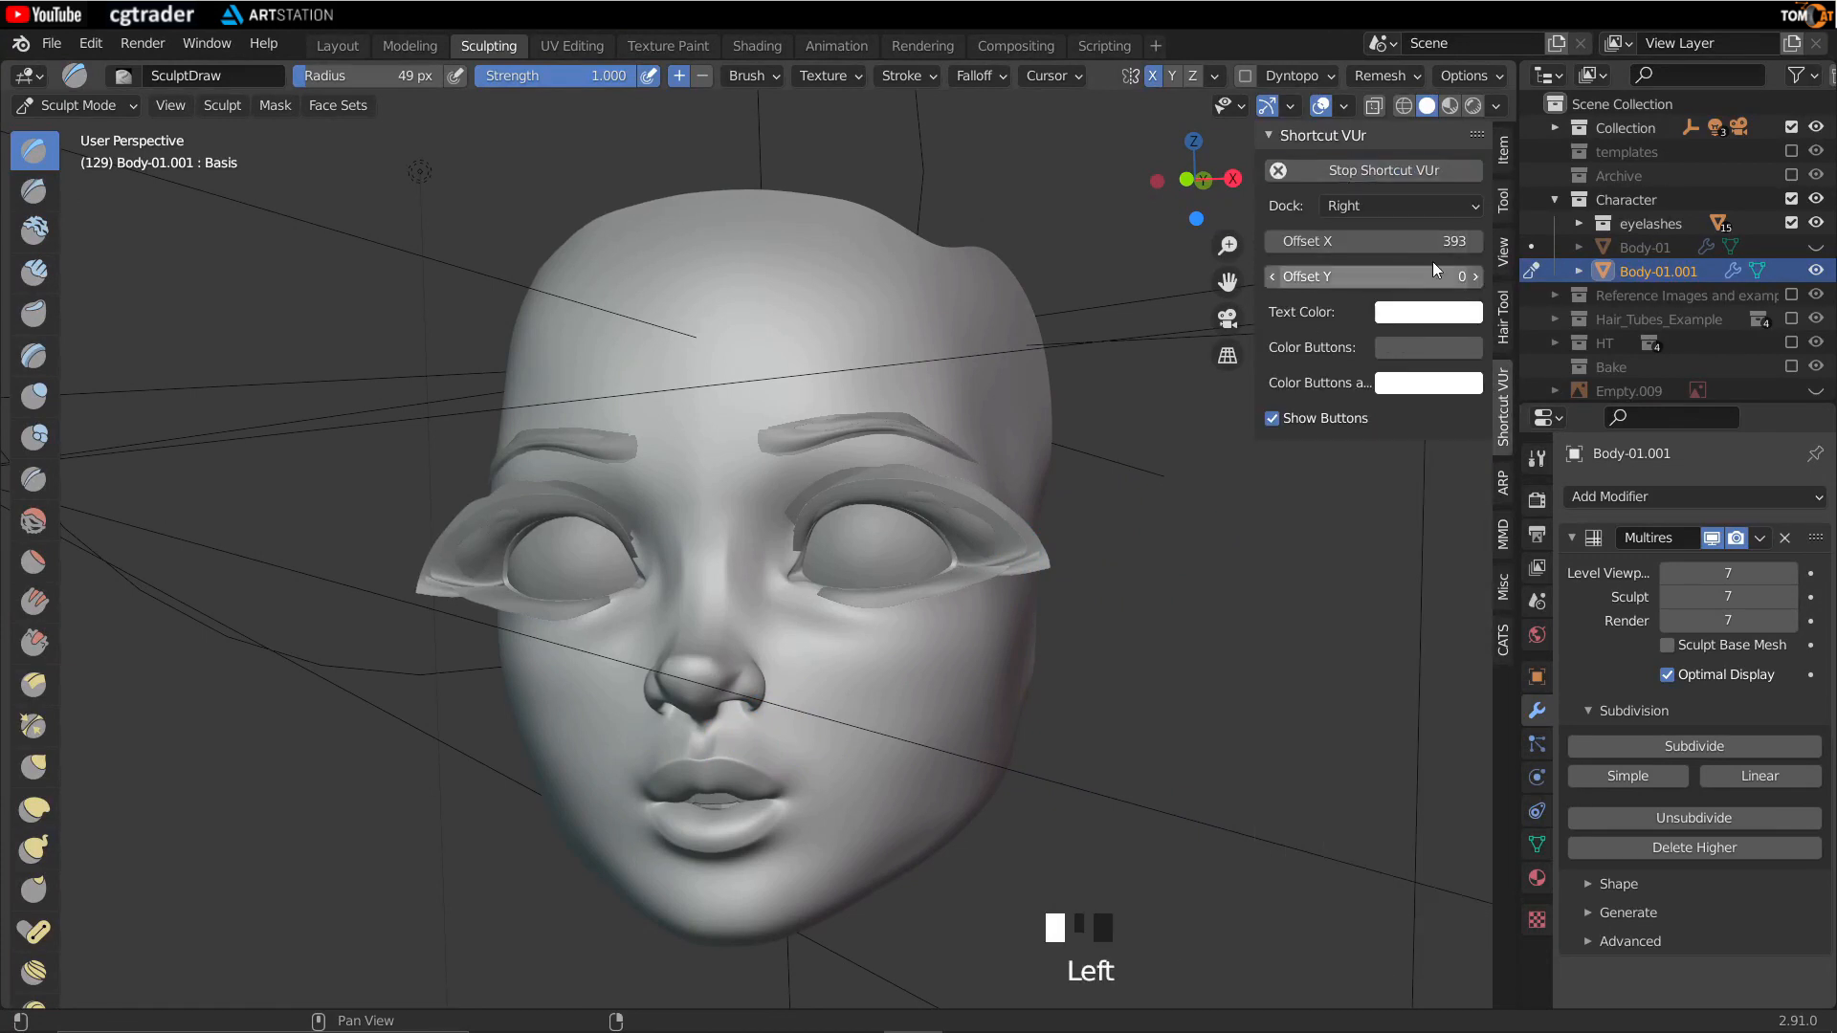
Step: Assign the A-lip mask texture to the SculptDraw brush and set its mapping to Stencil
left_click(1503, 209)
middle_click_drag(925, 761, 766, 555)
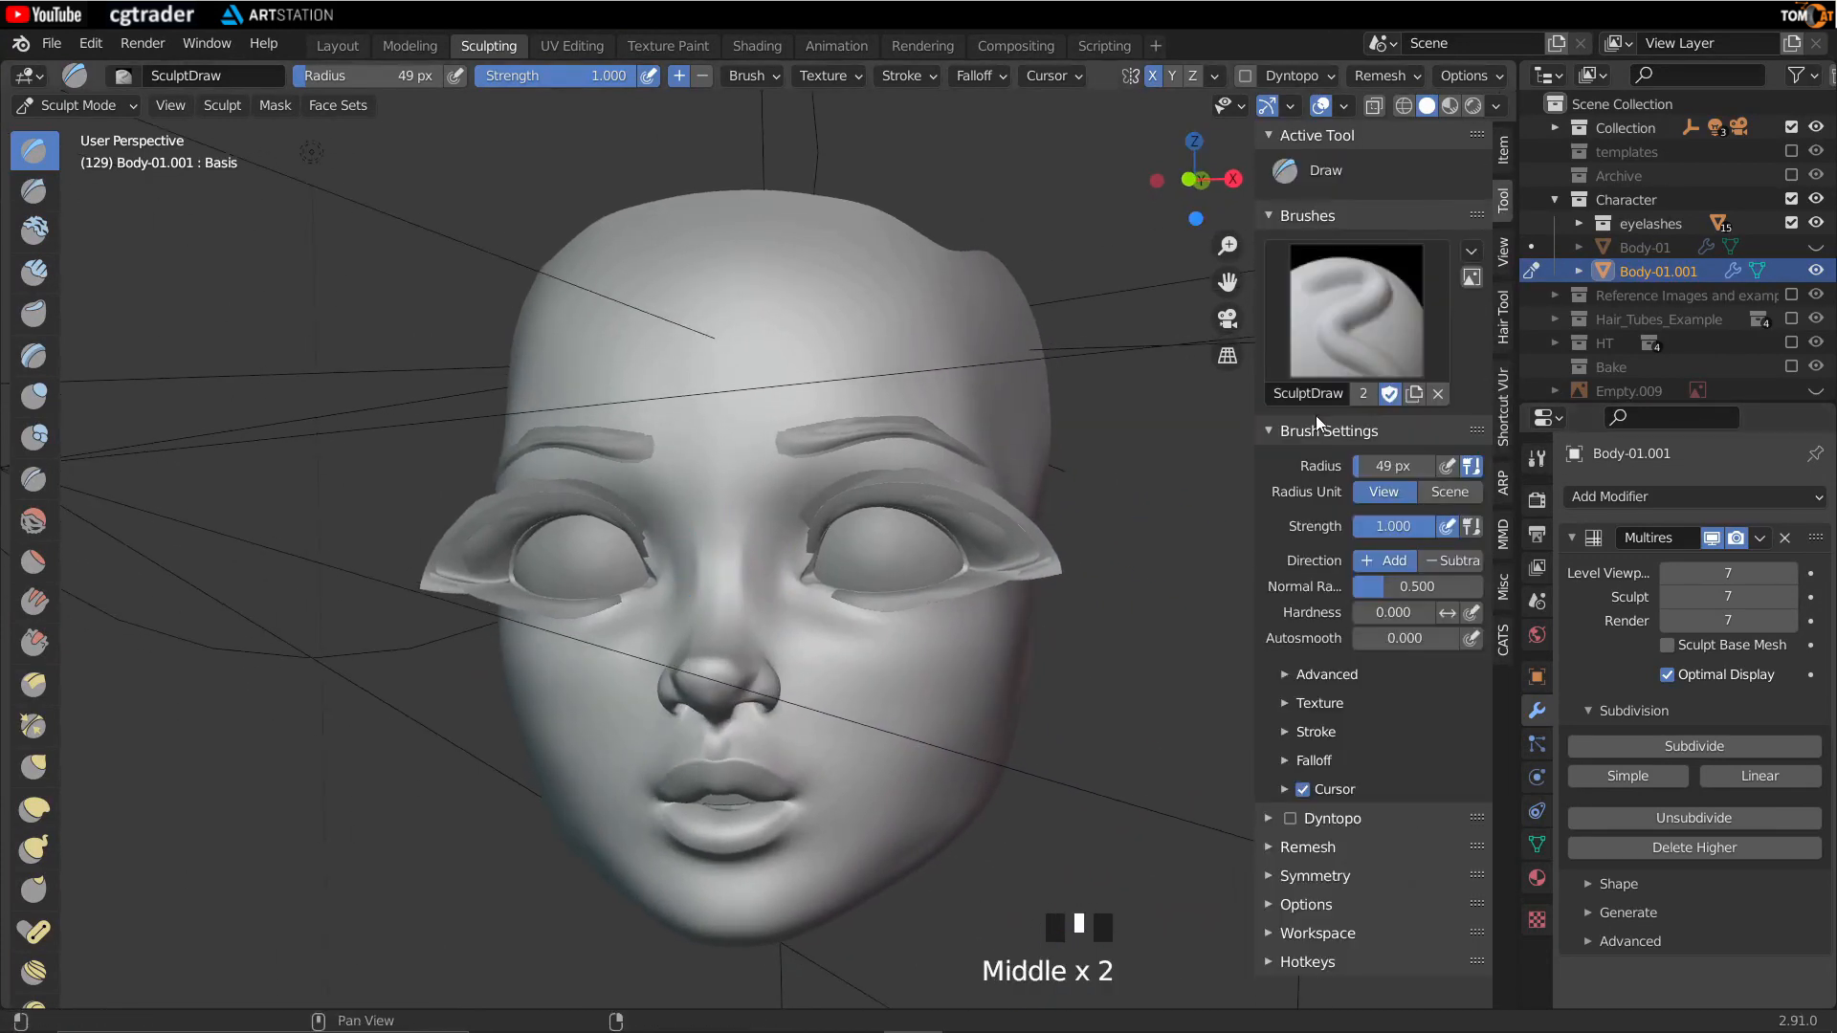
left_click(1318, 703)
left_click(1375, 799)
left_click(981, 445)
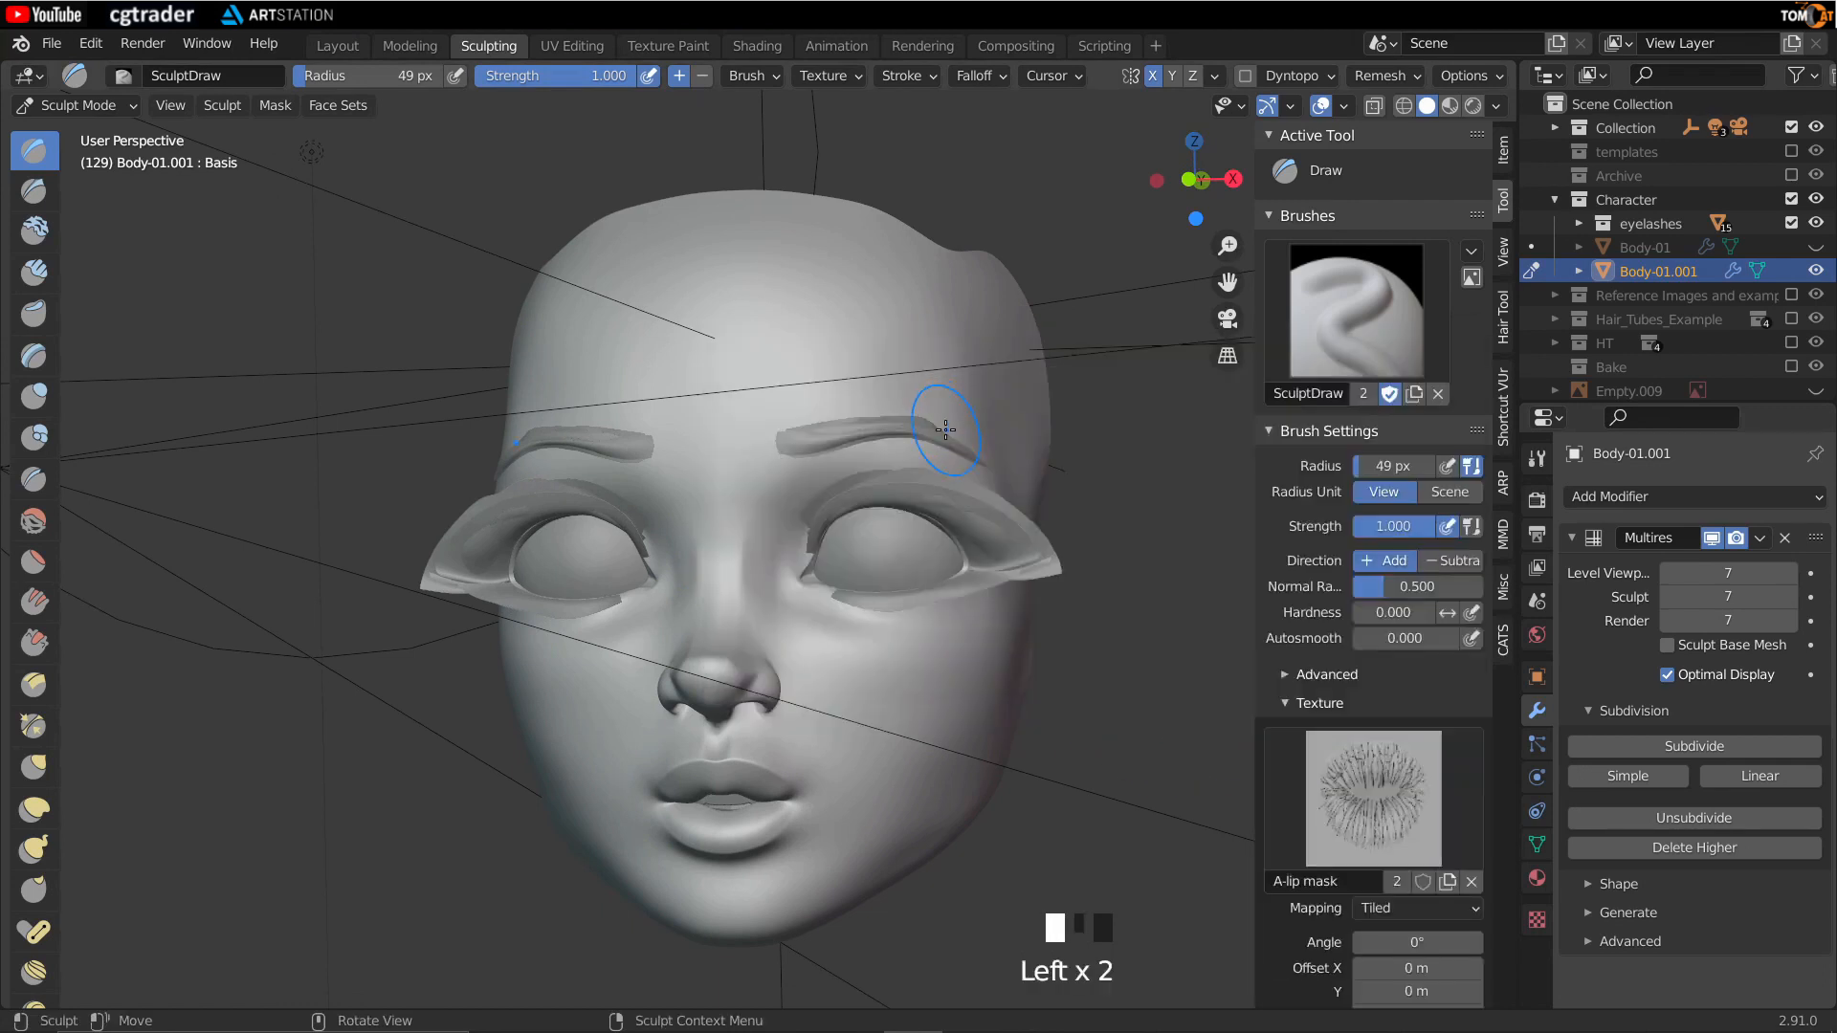
scroll(1381, 715, "down", 4)
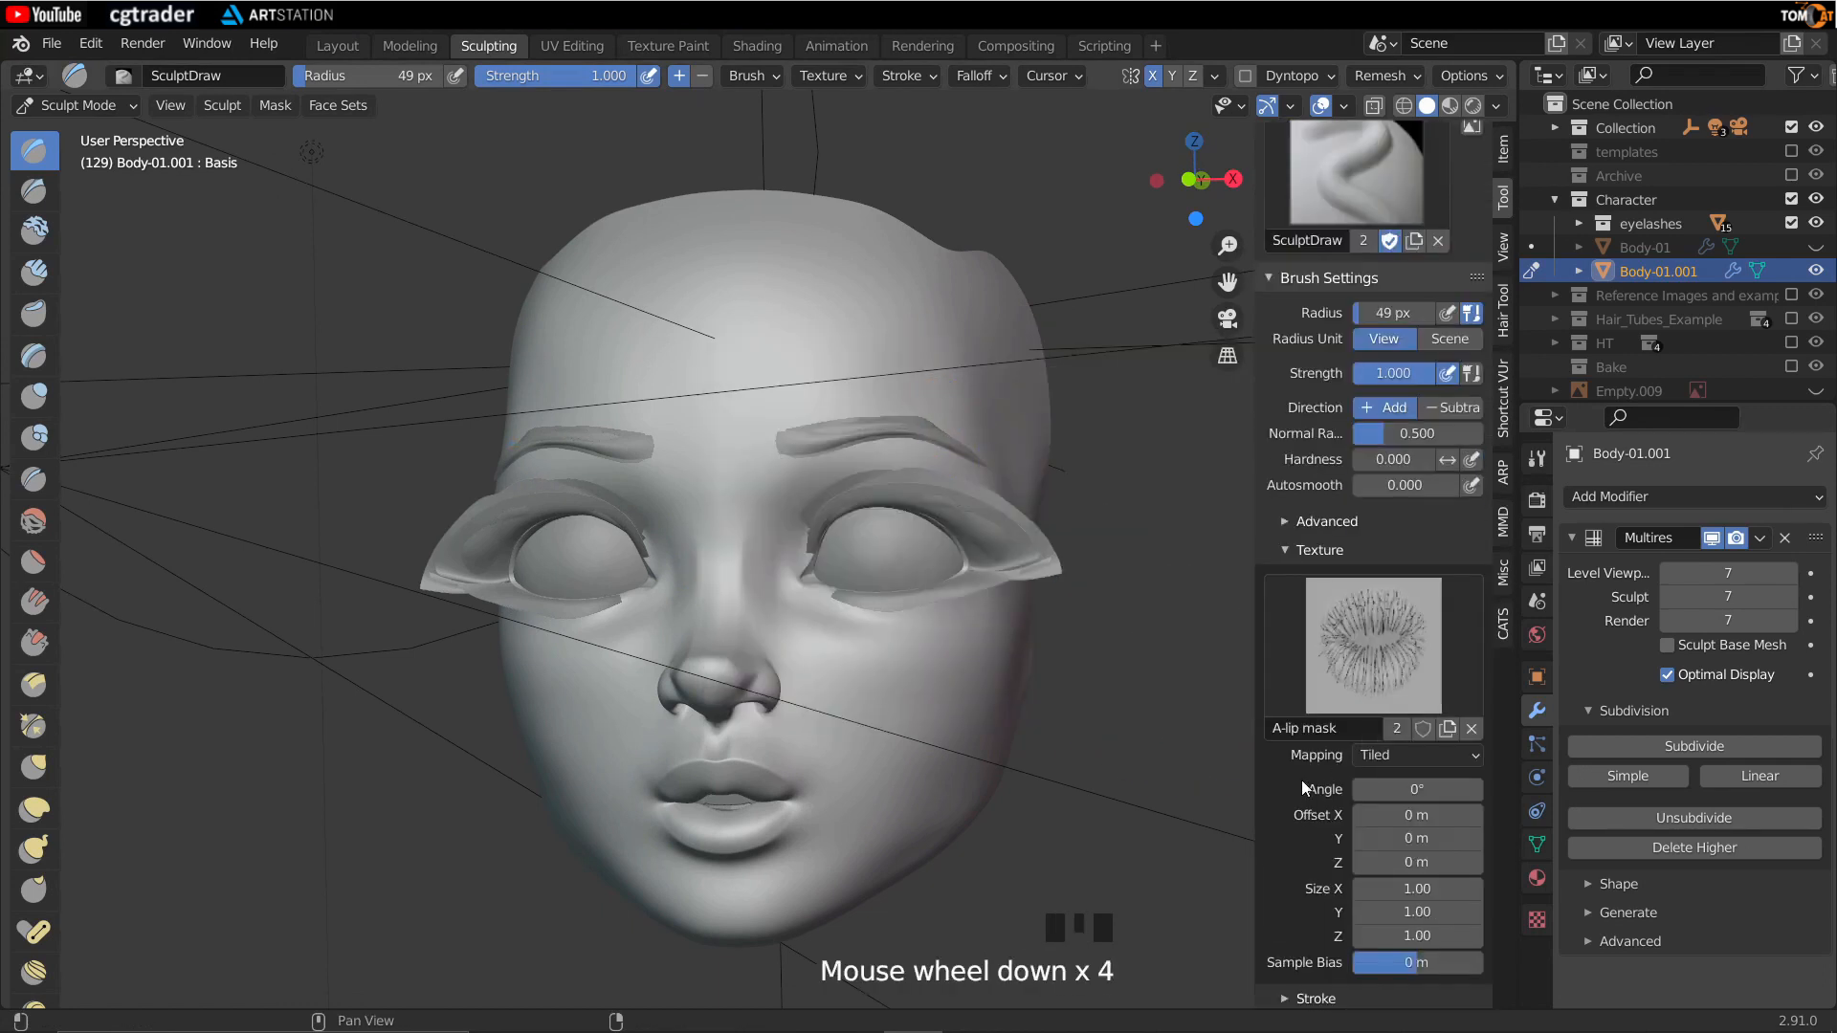
left_click(1371, 752)
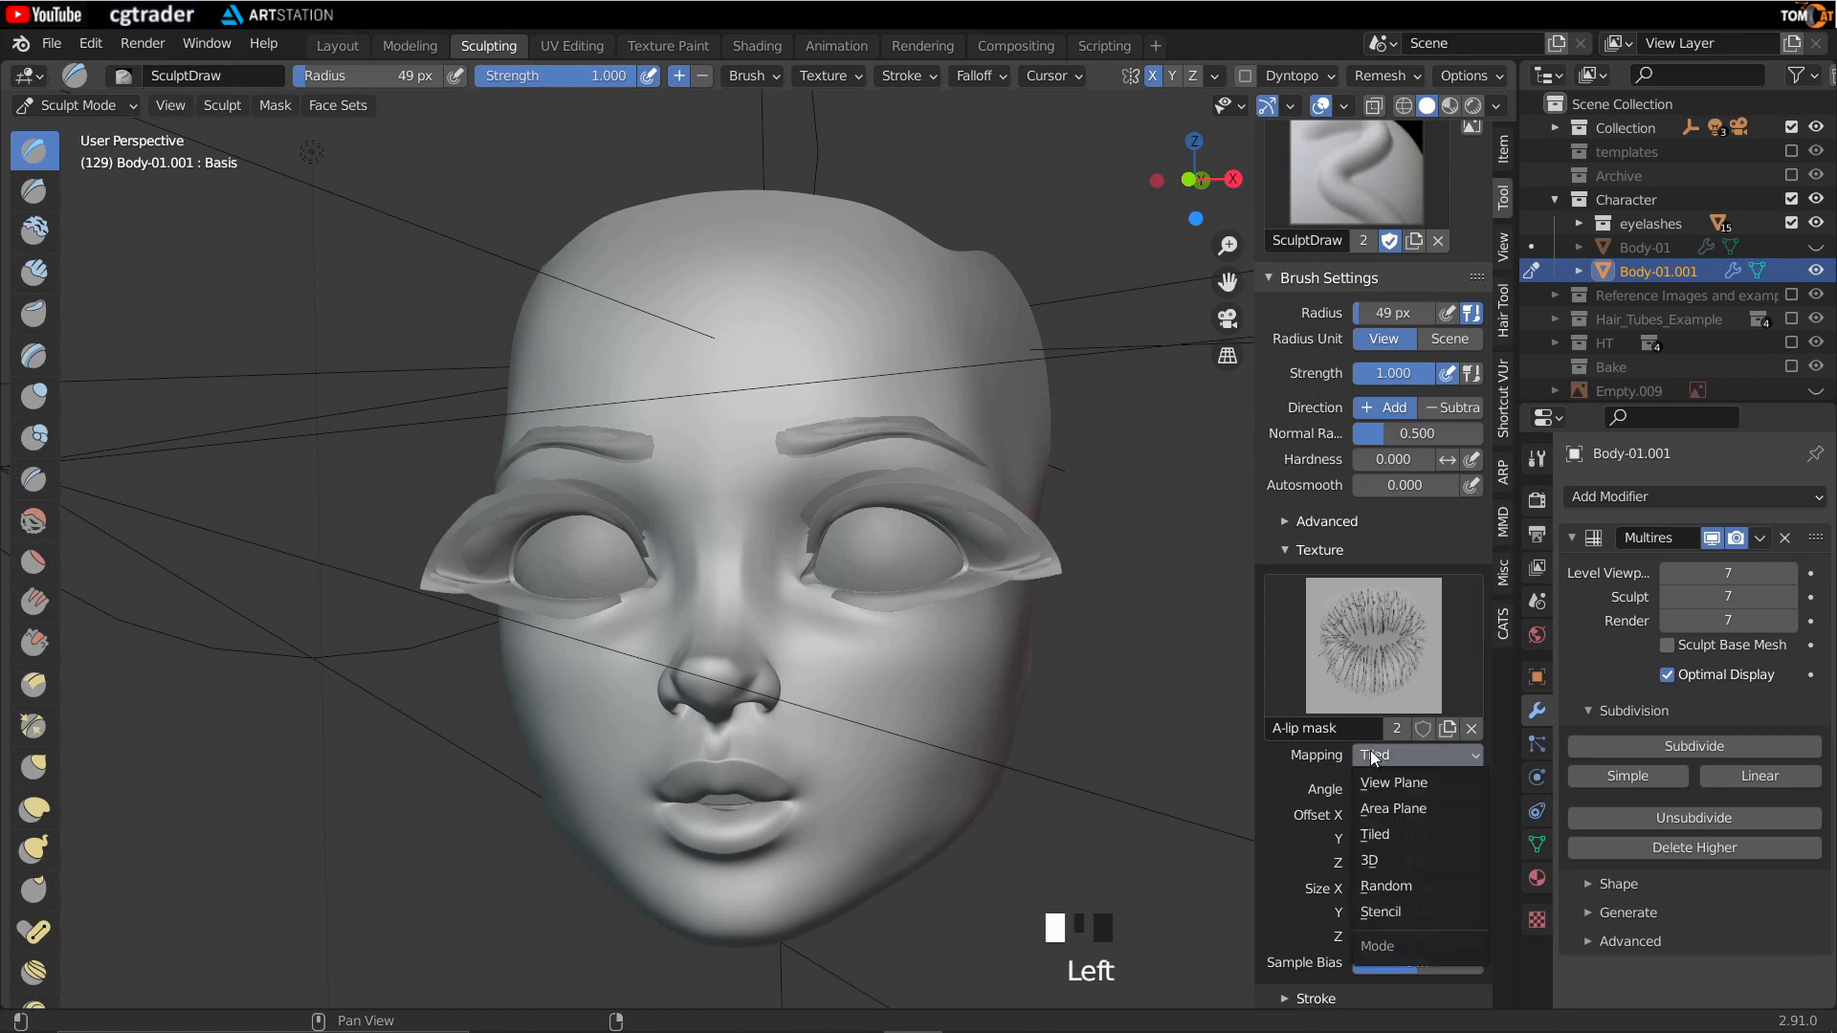
left_click(1392, 912)
Step: Set the brush texture's sample bias to -0.7 m and the brush strength to 0.1
middle_click_drag(1074, 698, 1052, 690)
scroll(1394, 801, "down", 6)
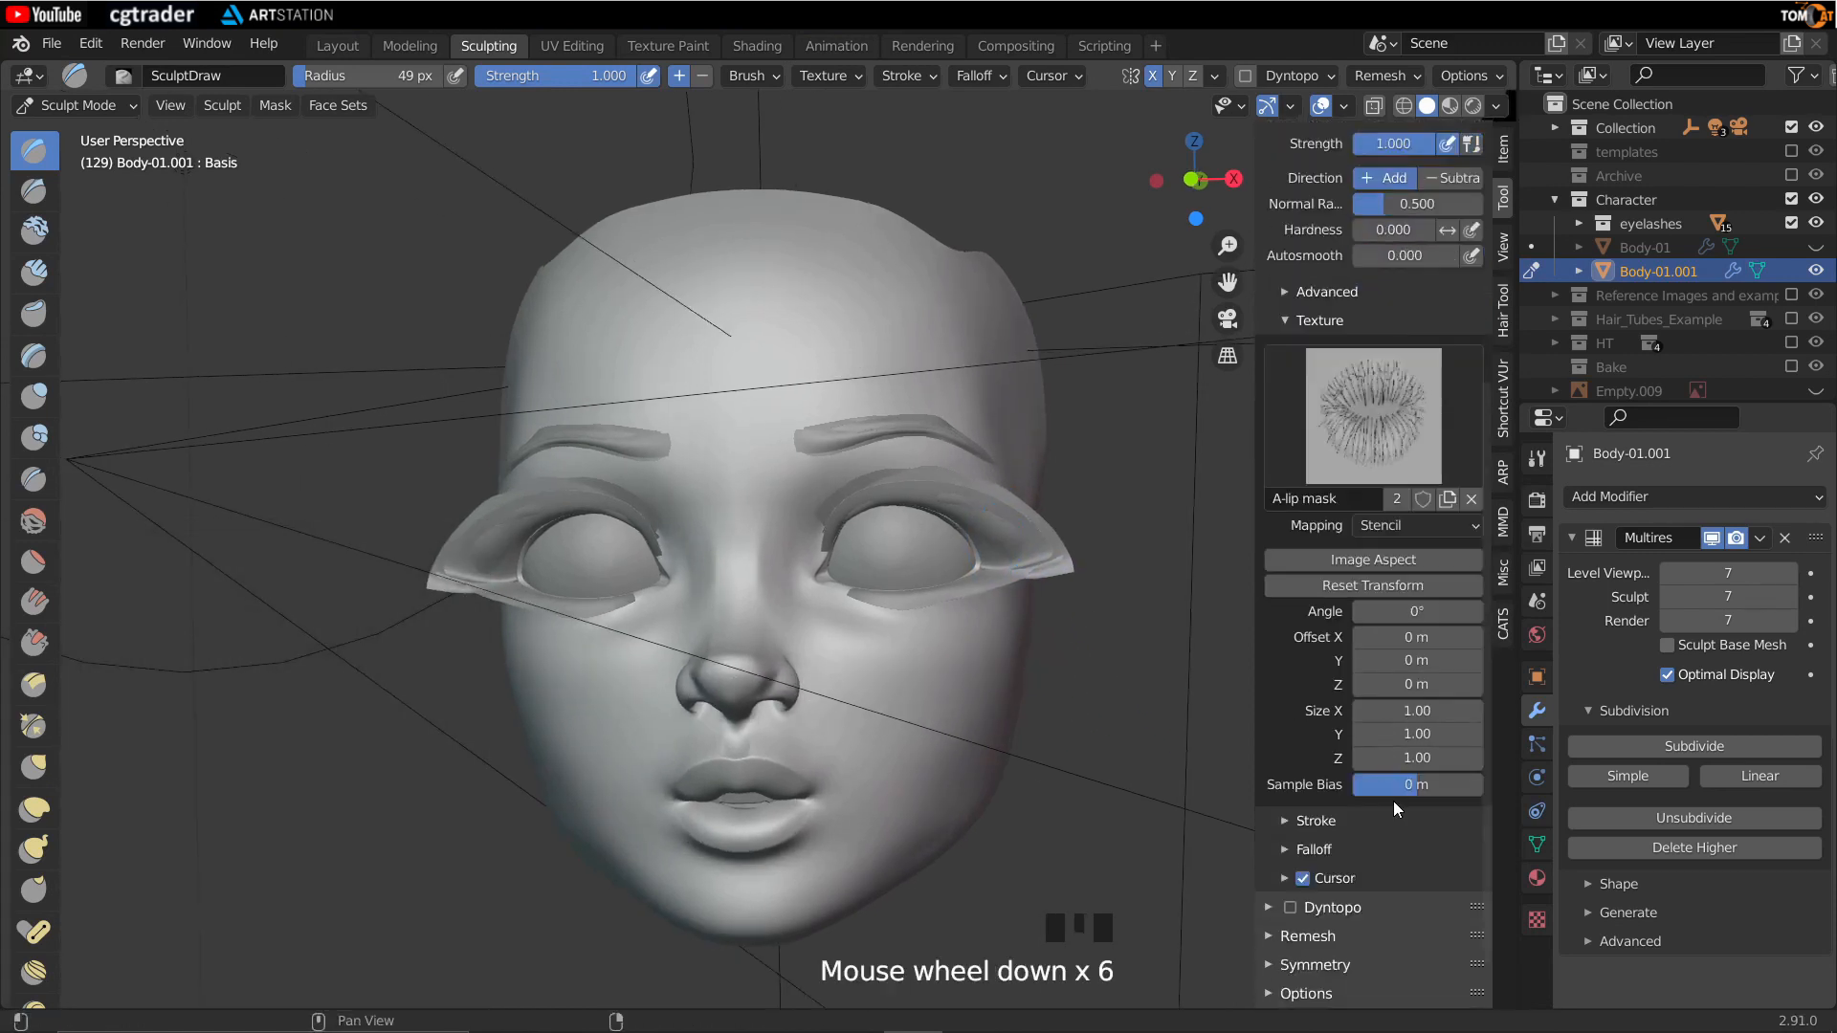
left_click(1399, 786)
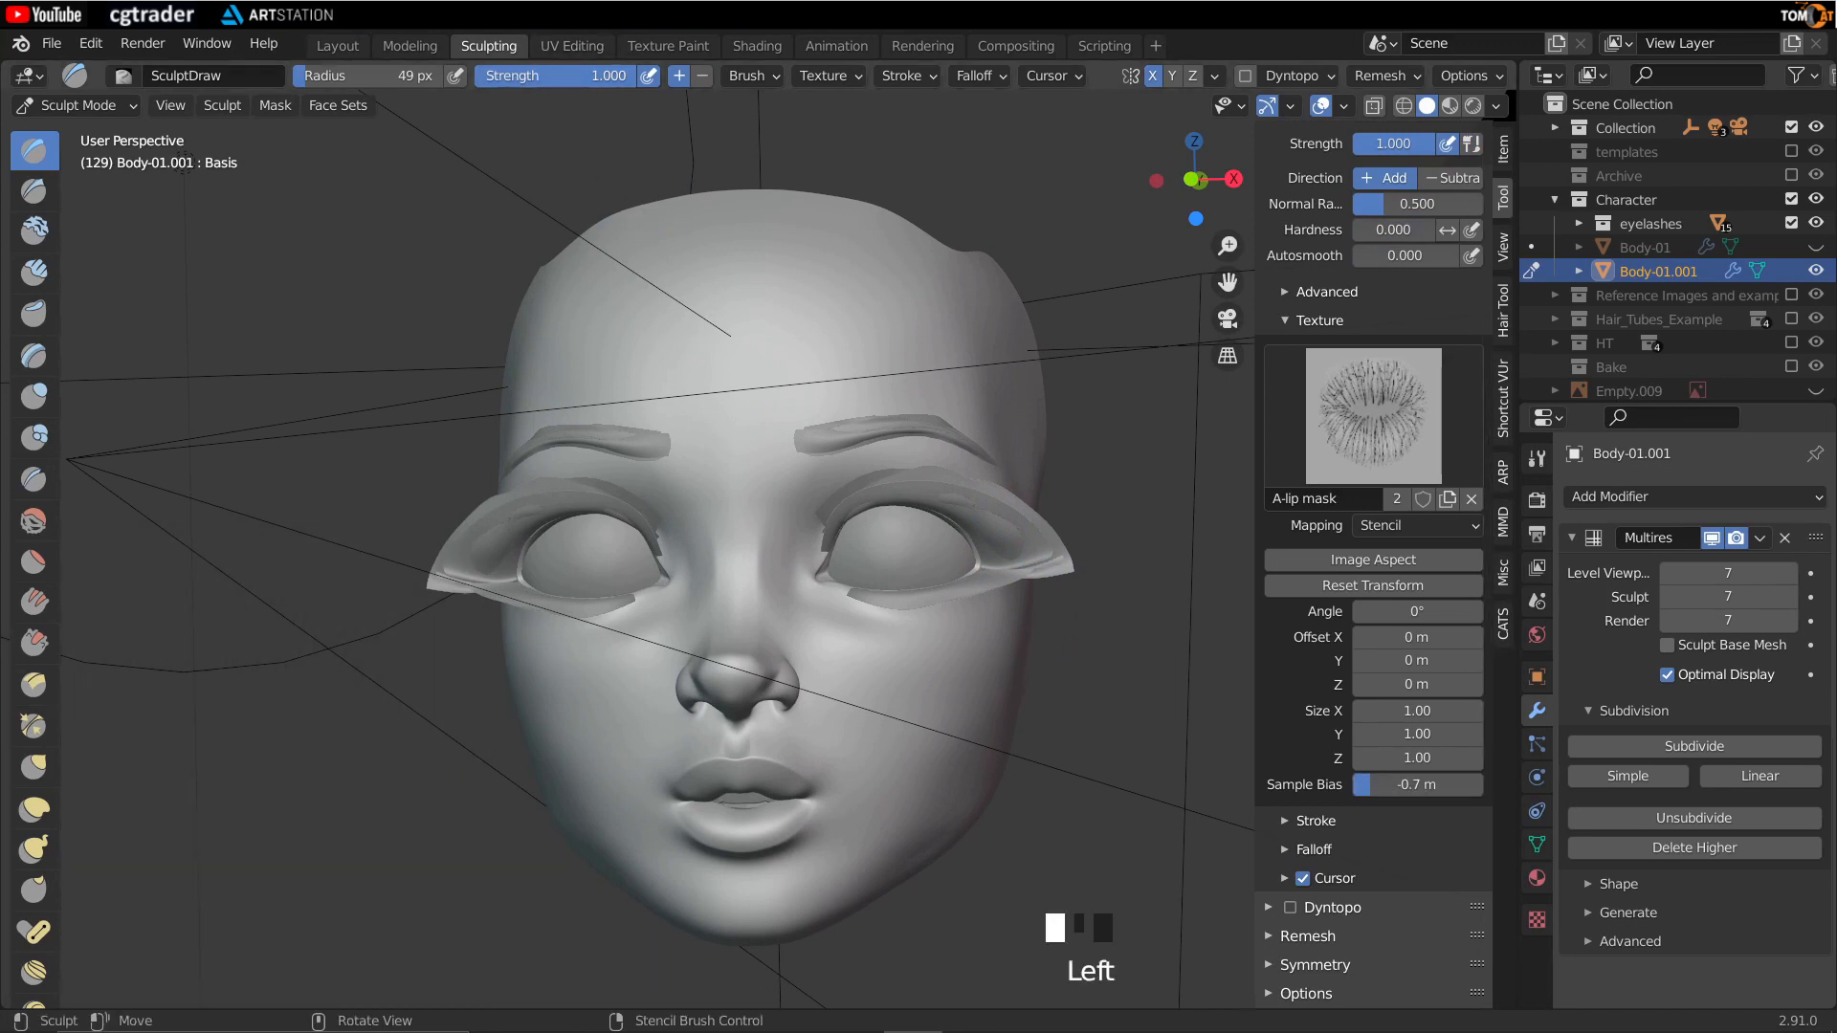
left_click(539, 81)
type(".1")
key("Return")
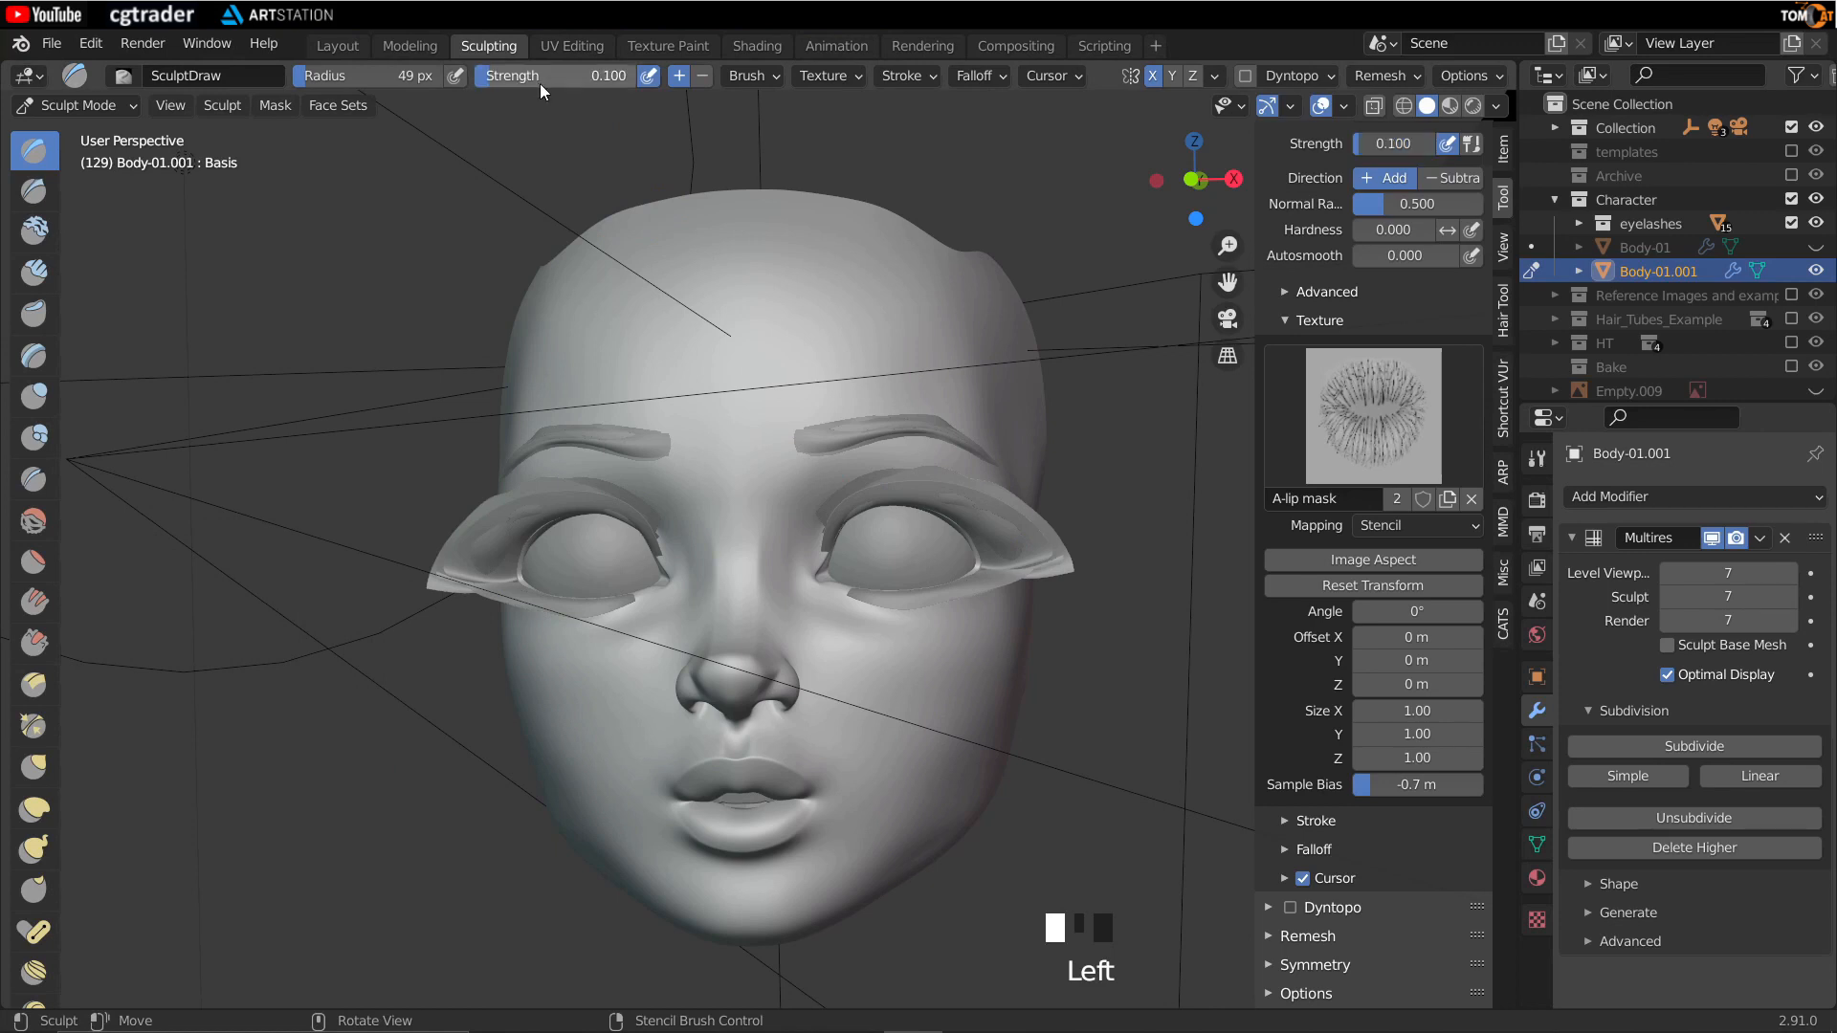
Step: Align the view to front orthographic and frame the lips closely
middle_click_drag(709, 463, 755, 478)
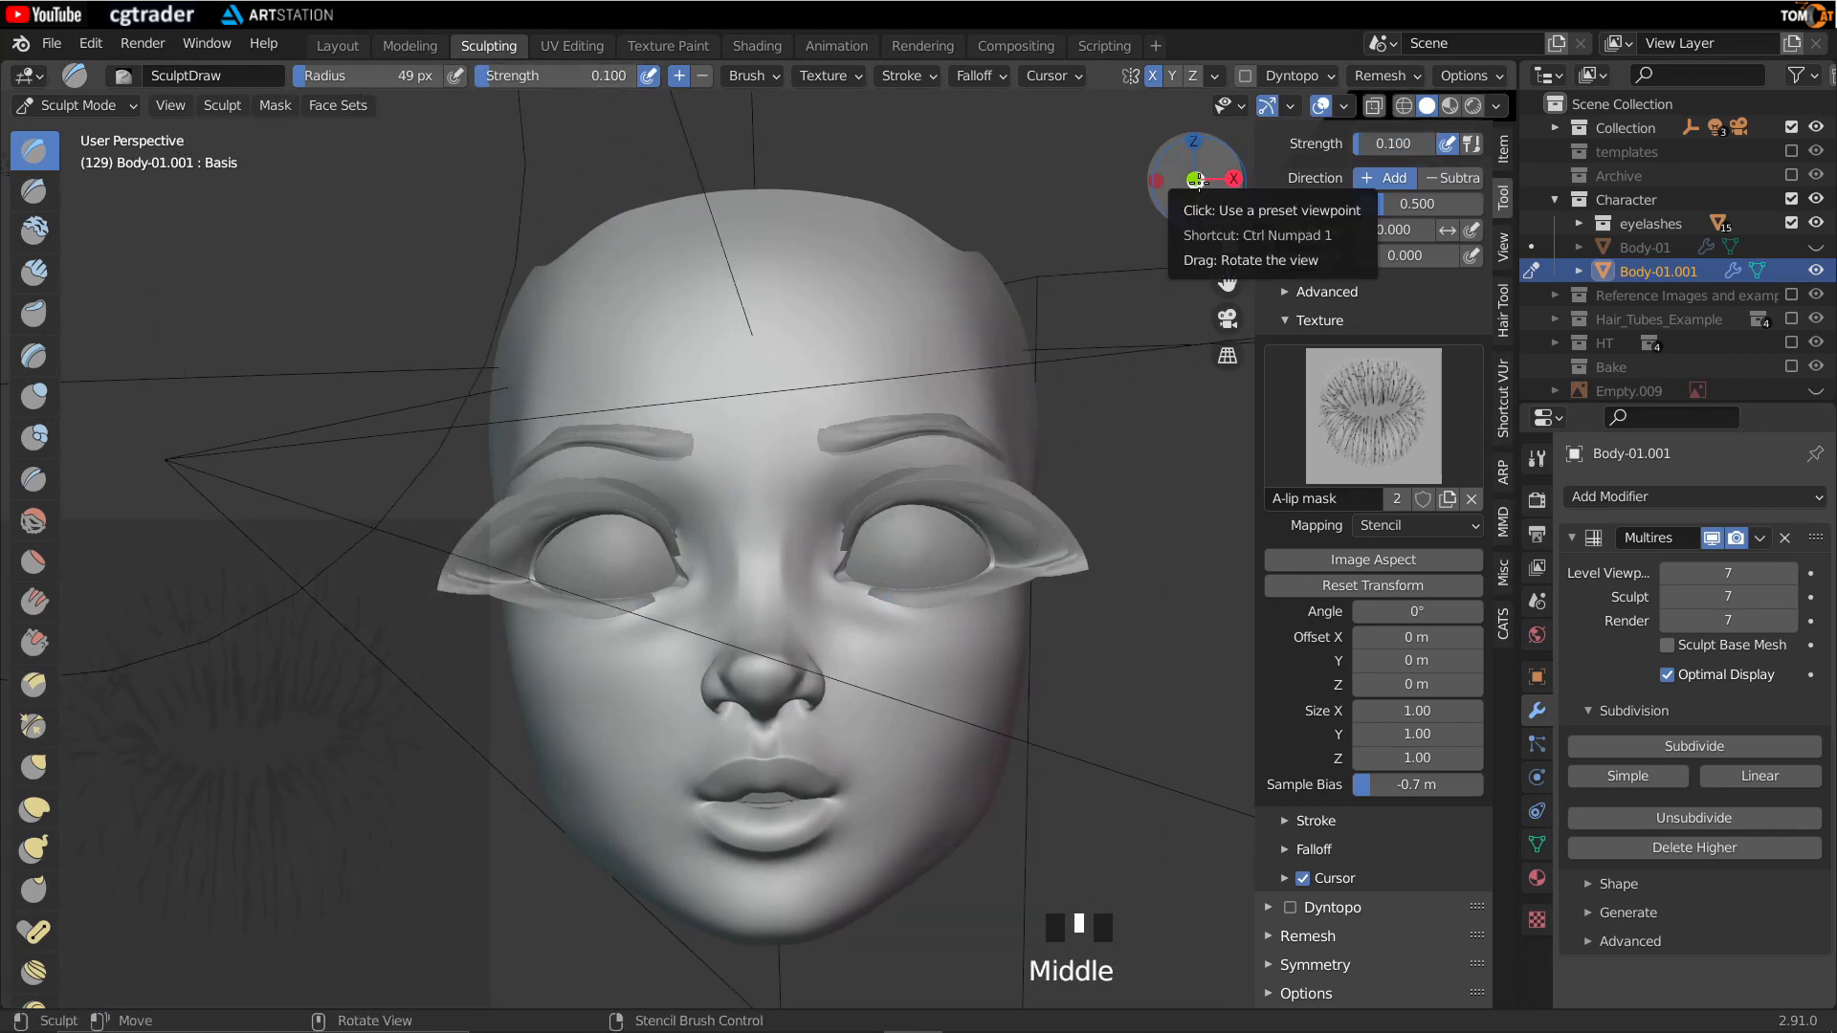
left_click(1208, 187)
scroll(742, 661, "up", 2)
middle_click_drag(742, 661, 722, 501, "shift")
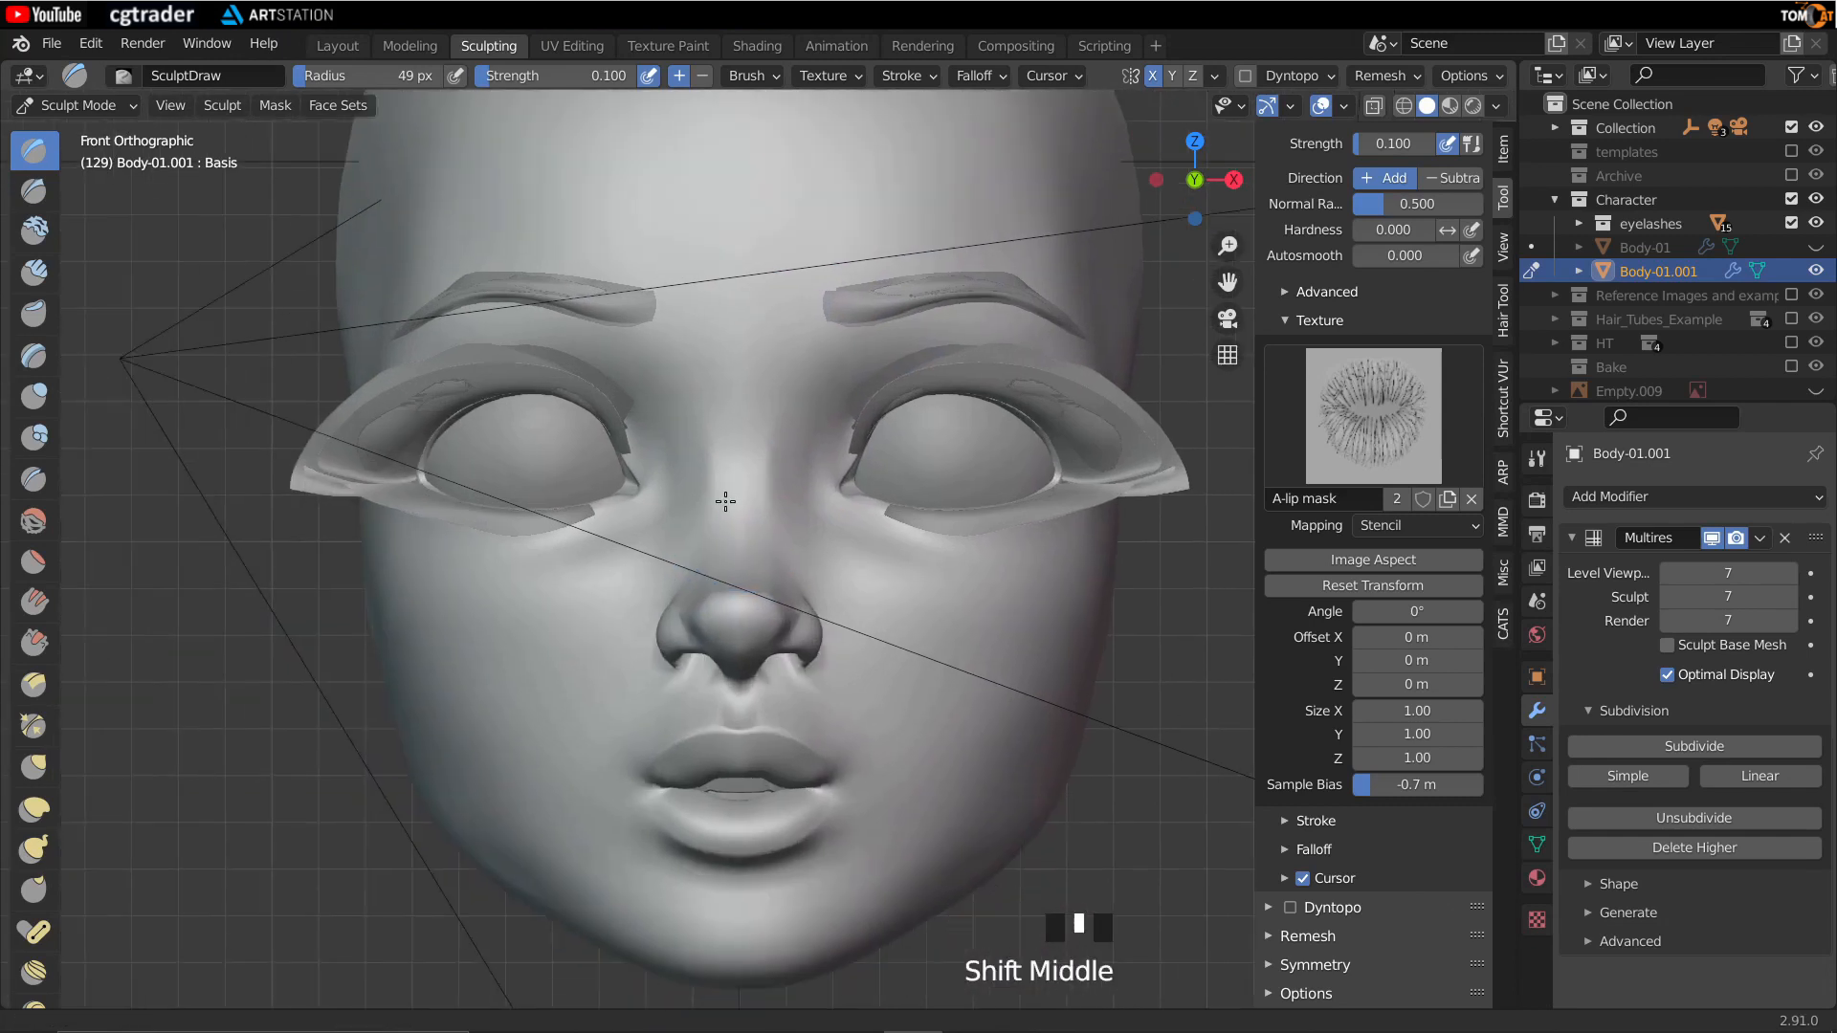
scroll(640, 533, "up", 5)
middle_click_drag(638, 730, 771, 533, "shift")
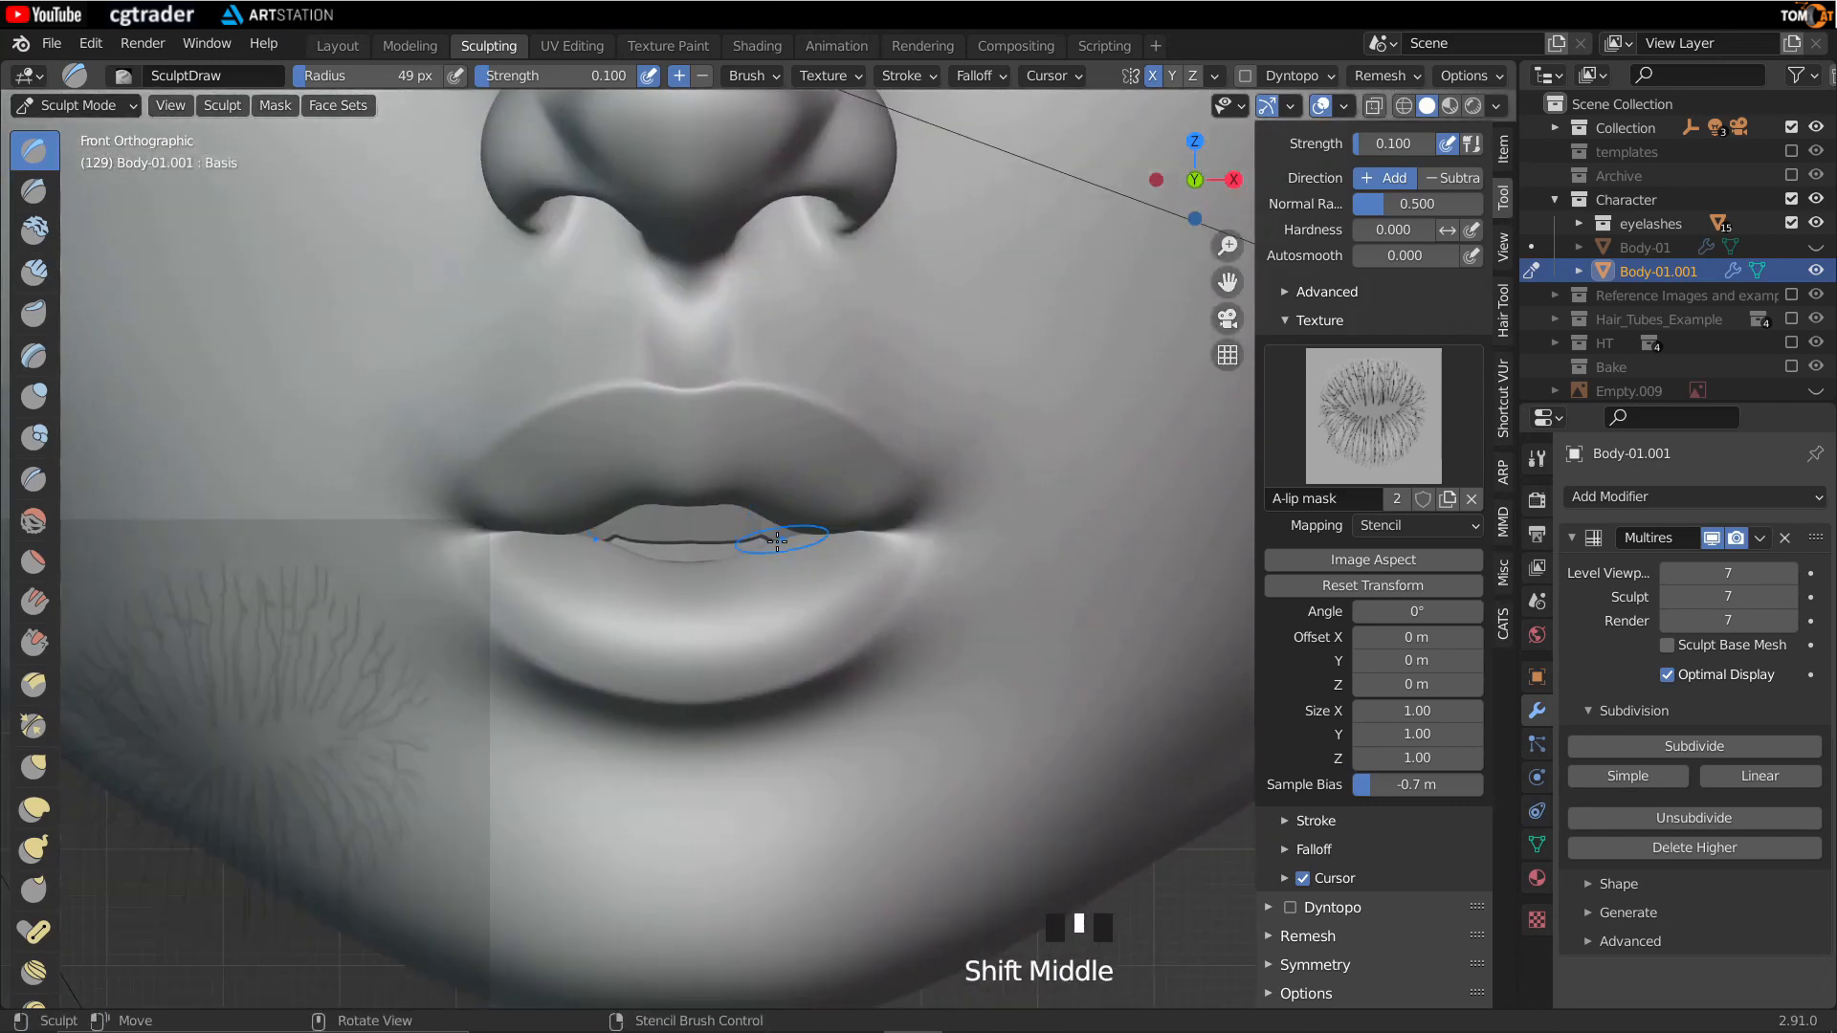
scroll(775, 549, "up", 2)
Step: Try moving the lip stencil over the mouth, matching its image aspect and rotating it, and reset its transform
right_click_drag(311, 789, 714, 646)
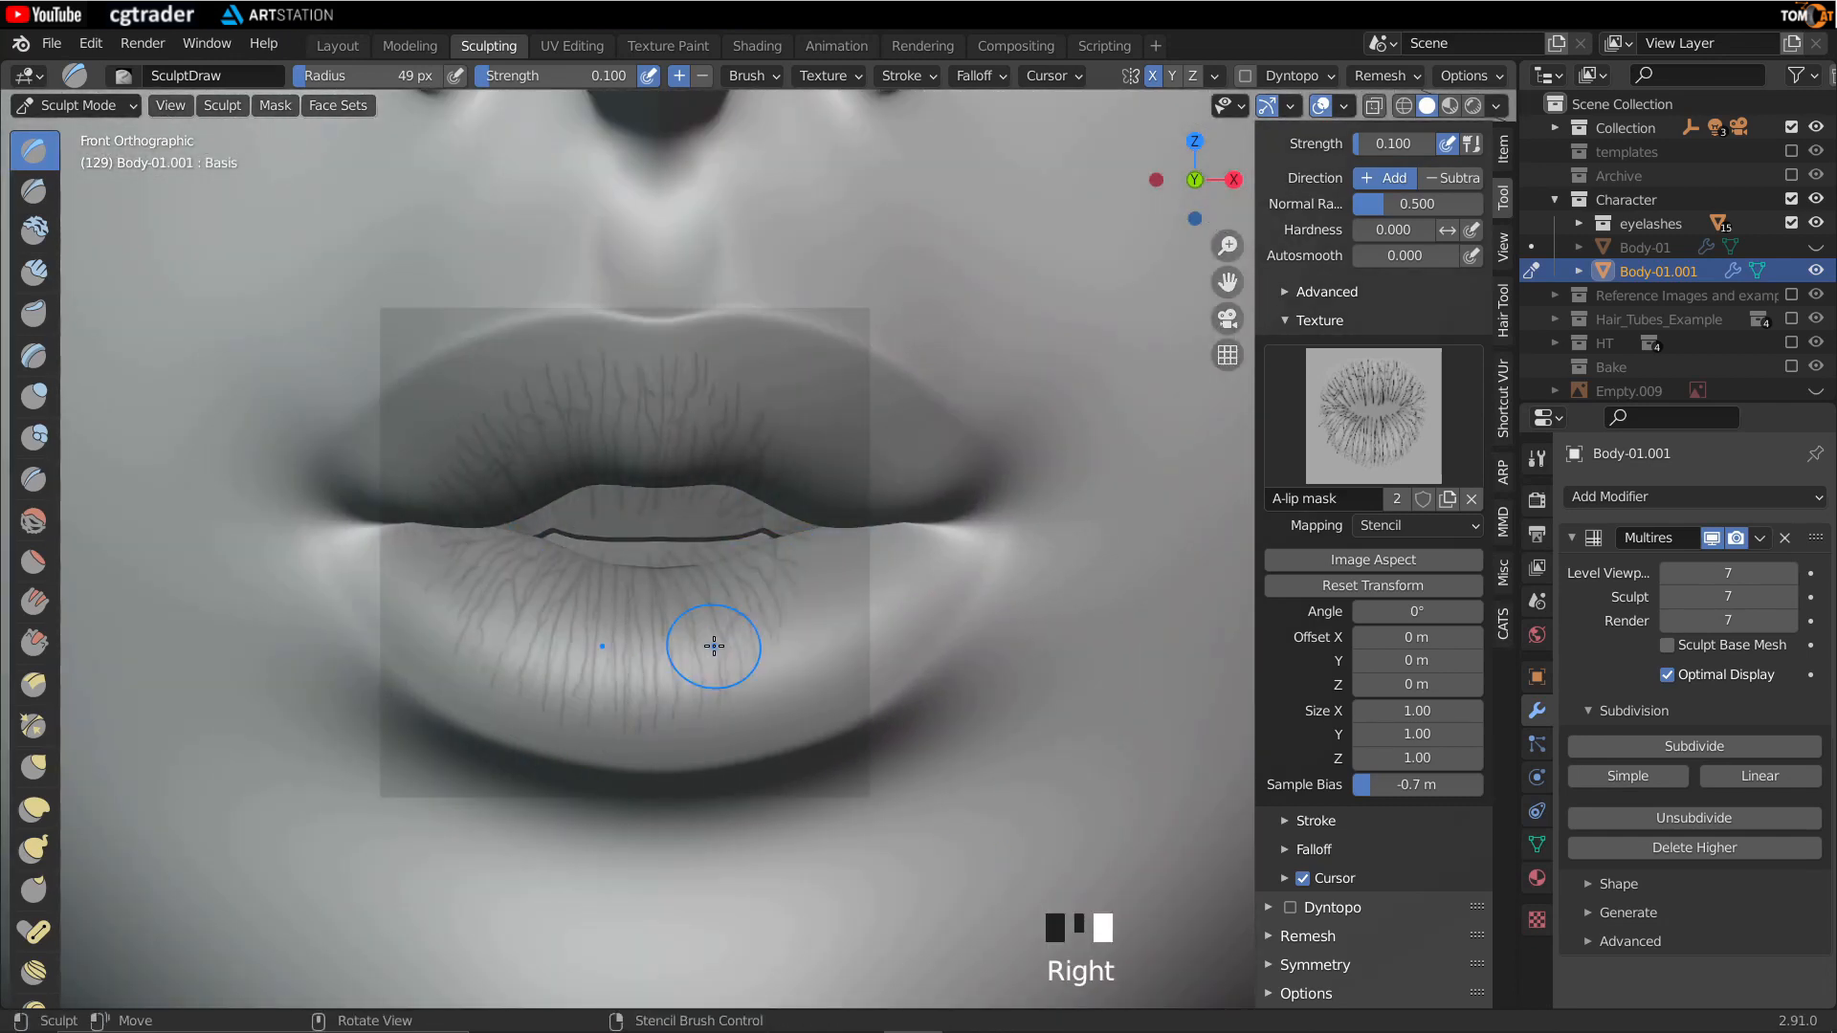
right_click_drag(649, 592, 974, 461)
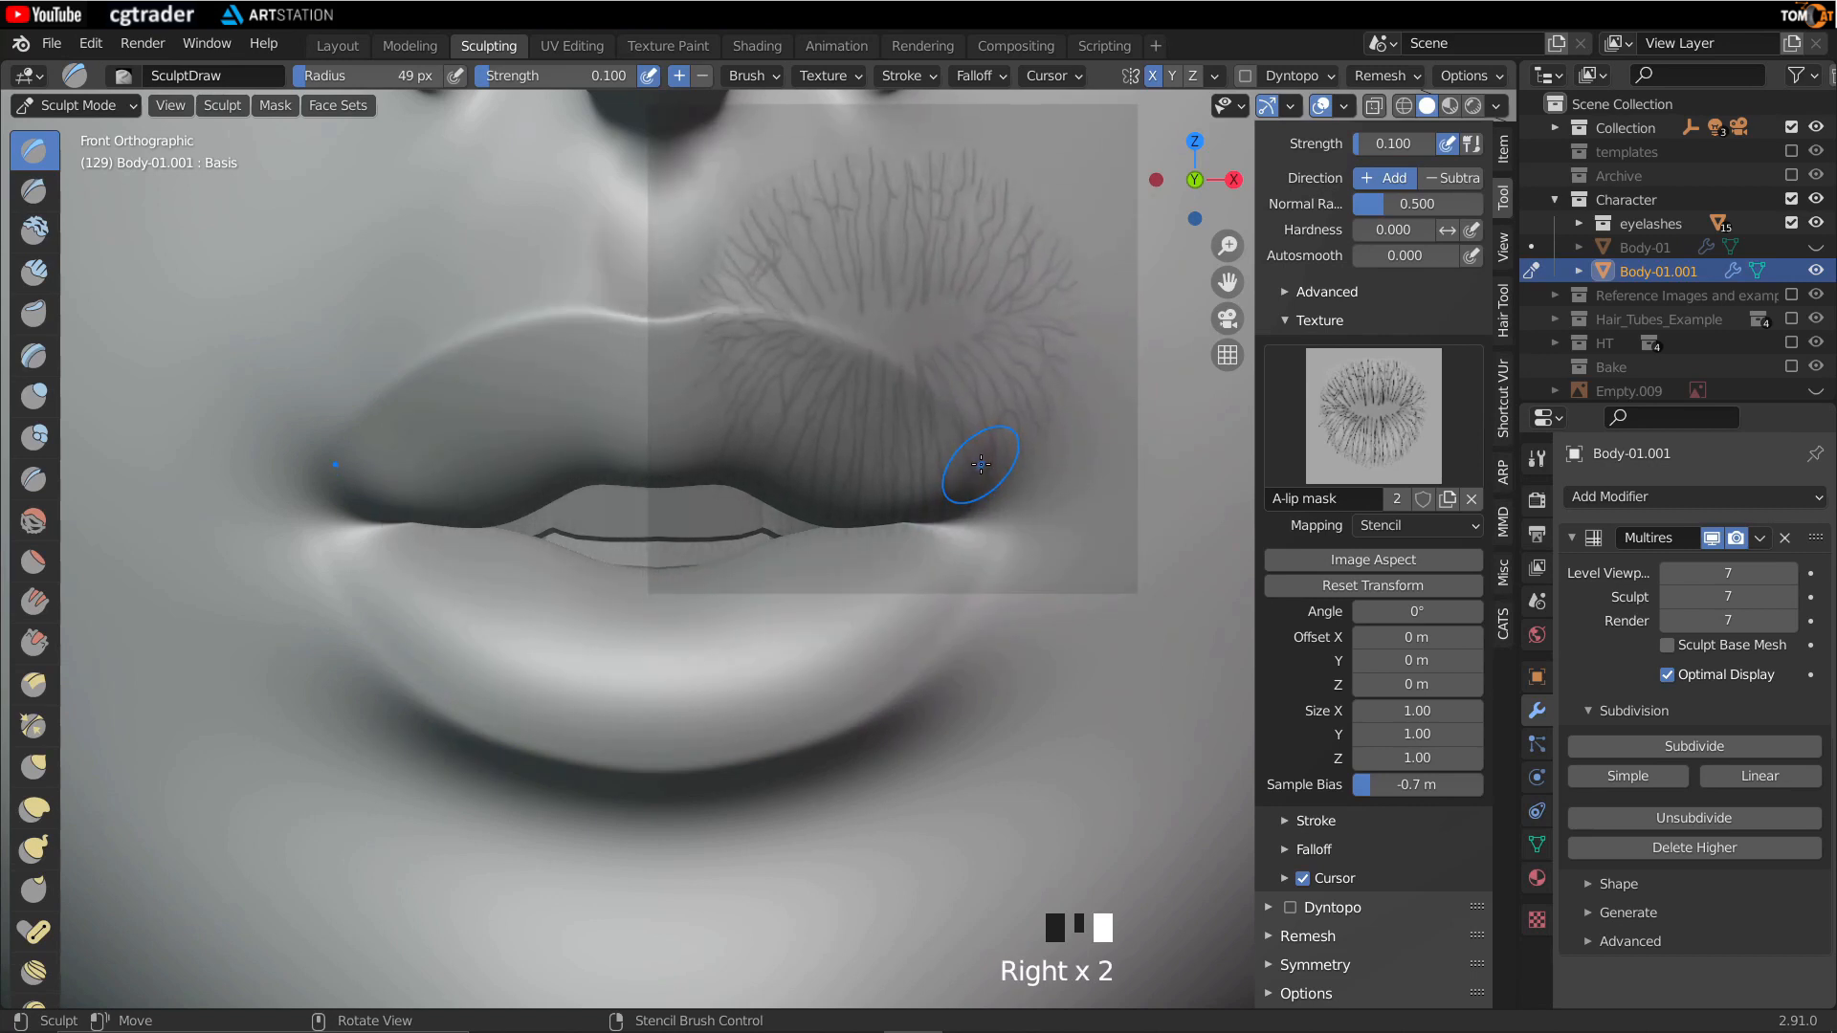
left_click(1340, 564)
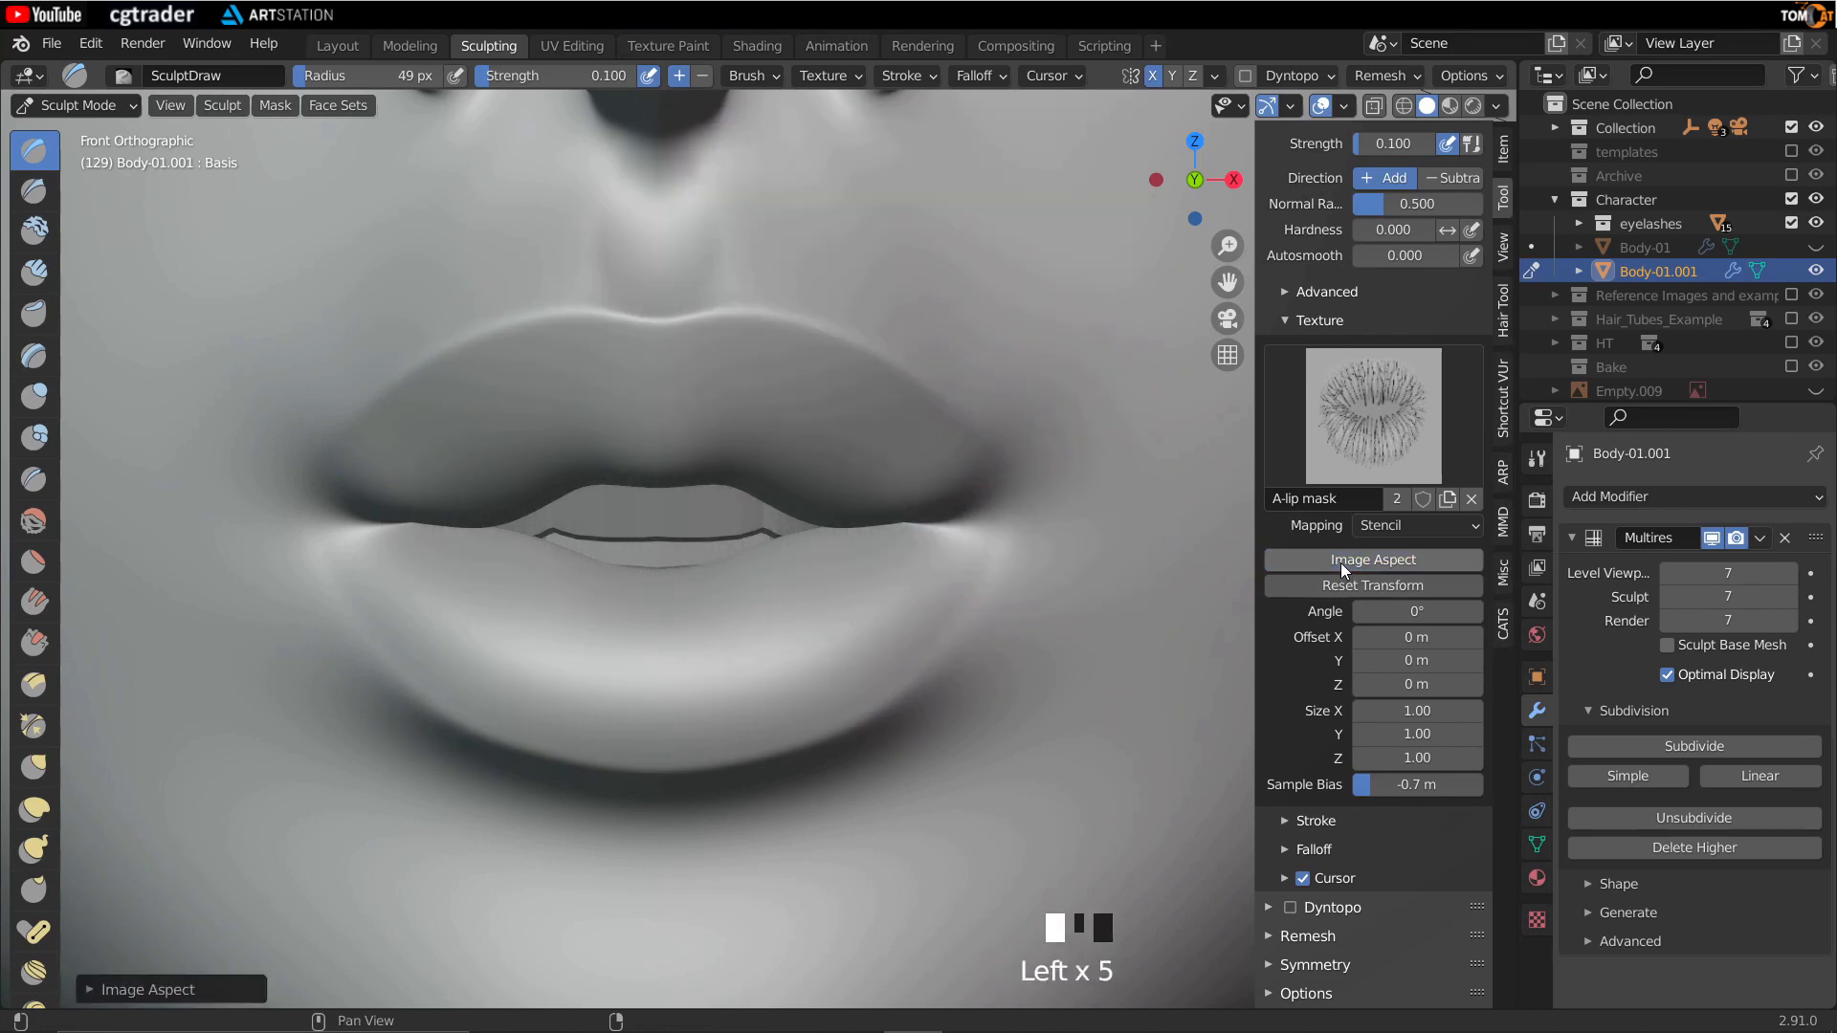
right_click_drag(1092, 443, 911, 676)
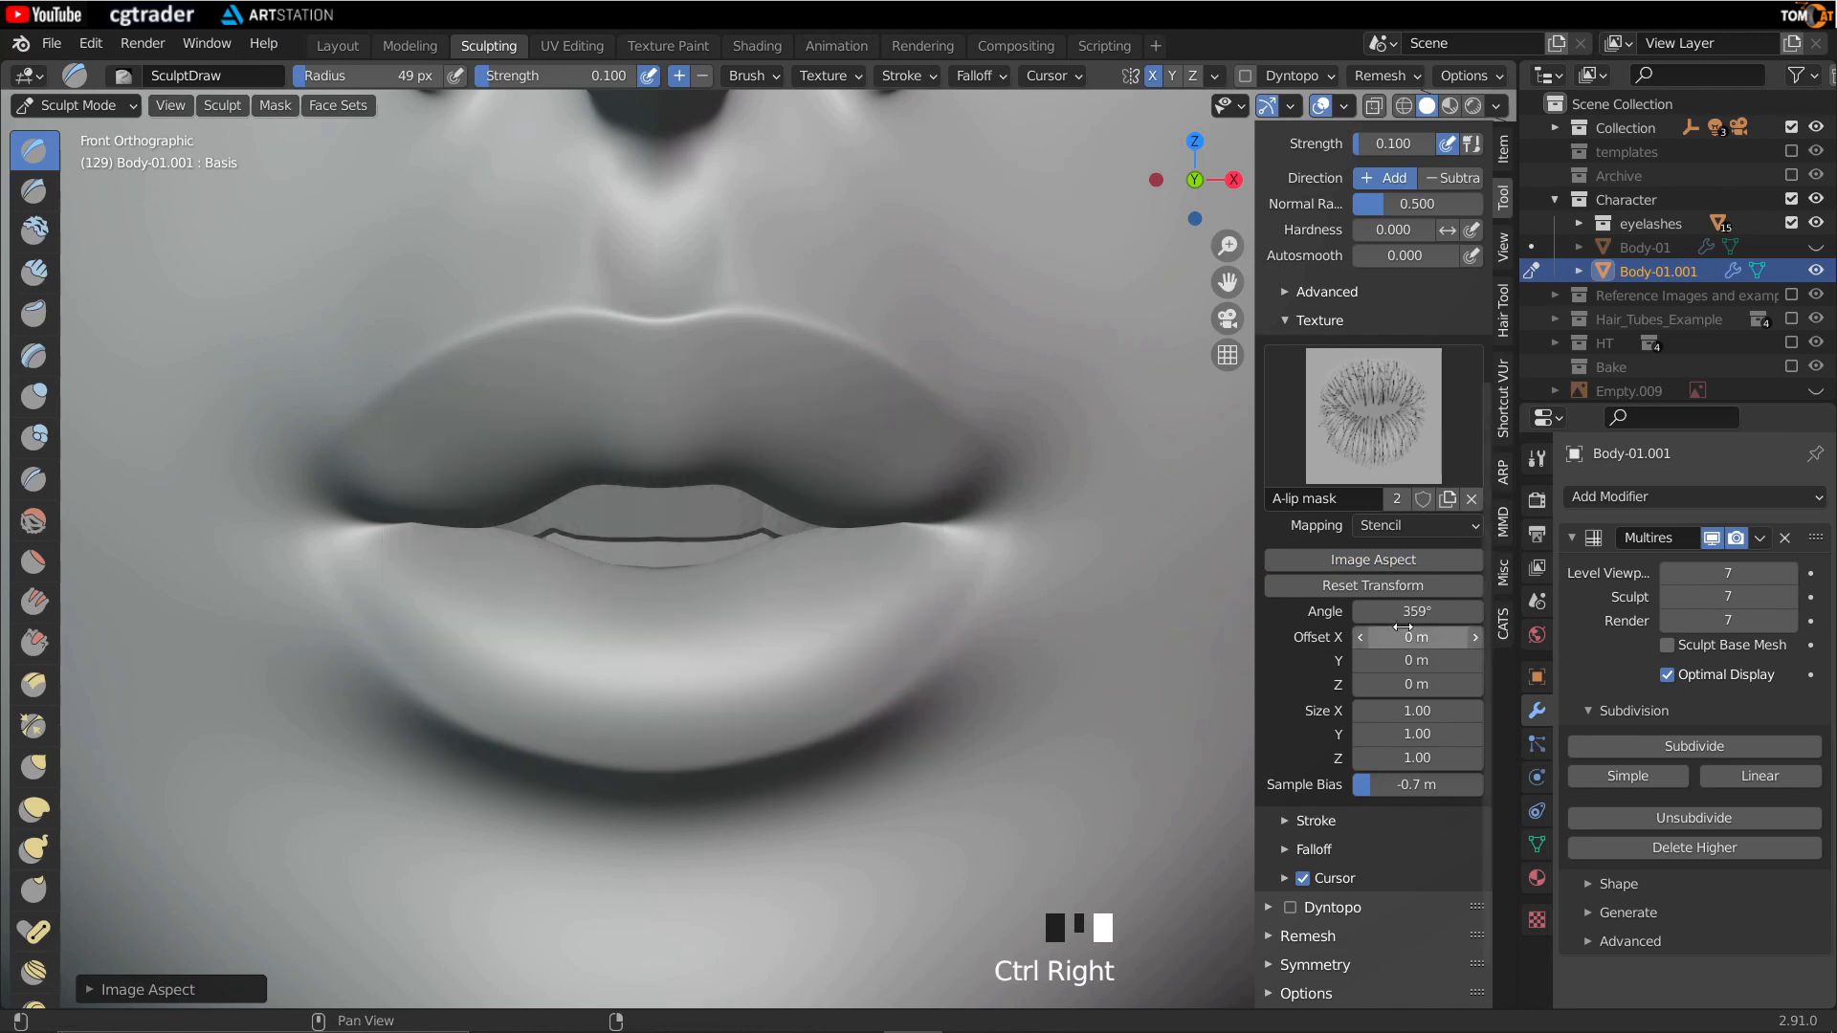
left_click(1351, 582)
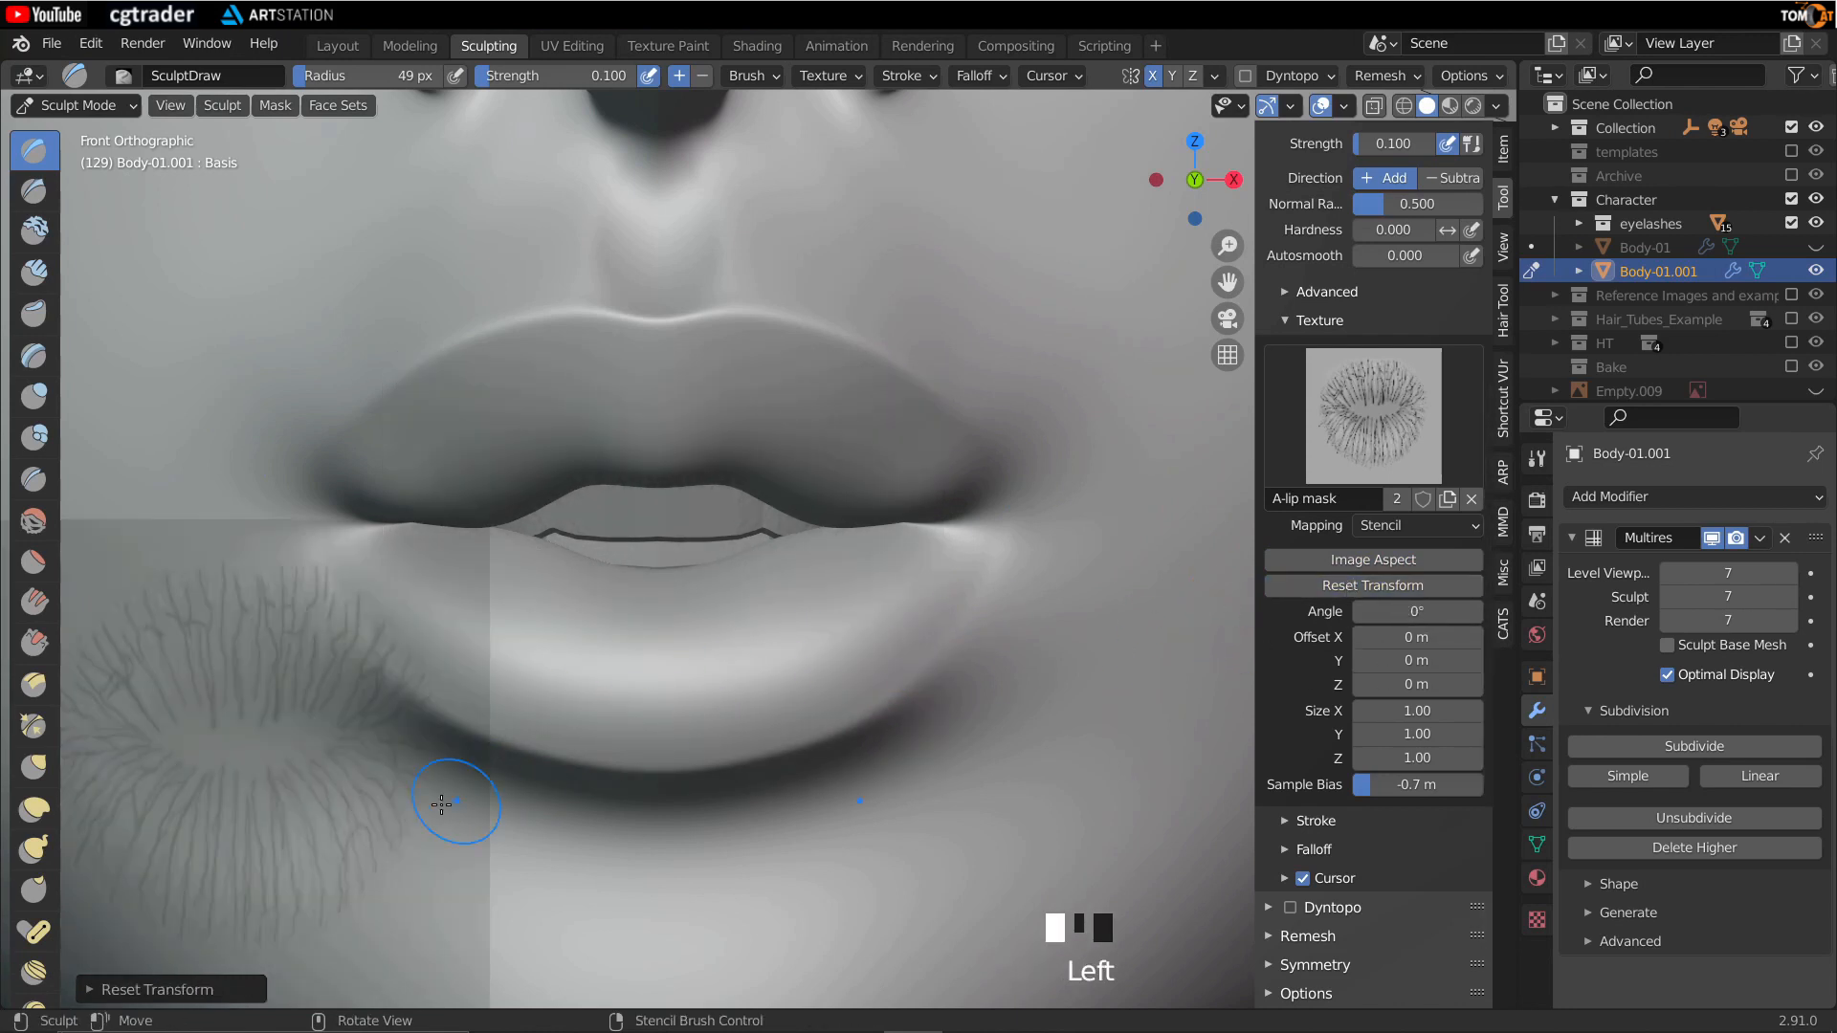
Step: Match the stencil to its image aspect and fit it over the lips with X-axis sculpt symmetry turned off
right_click_drag(450, 800, 686, 676)
left_click(1309, 558)
right_click_drag(574, 785, 815, 643)
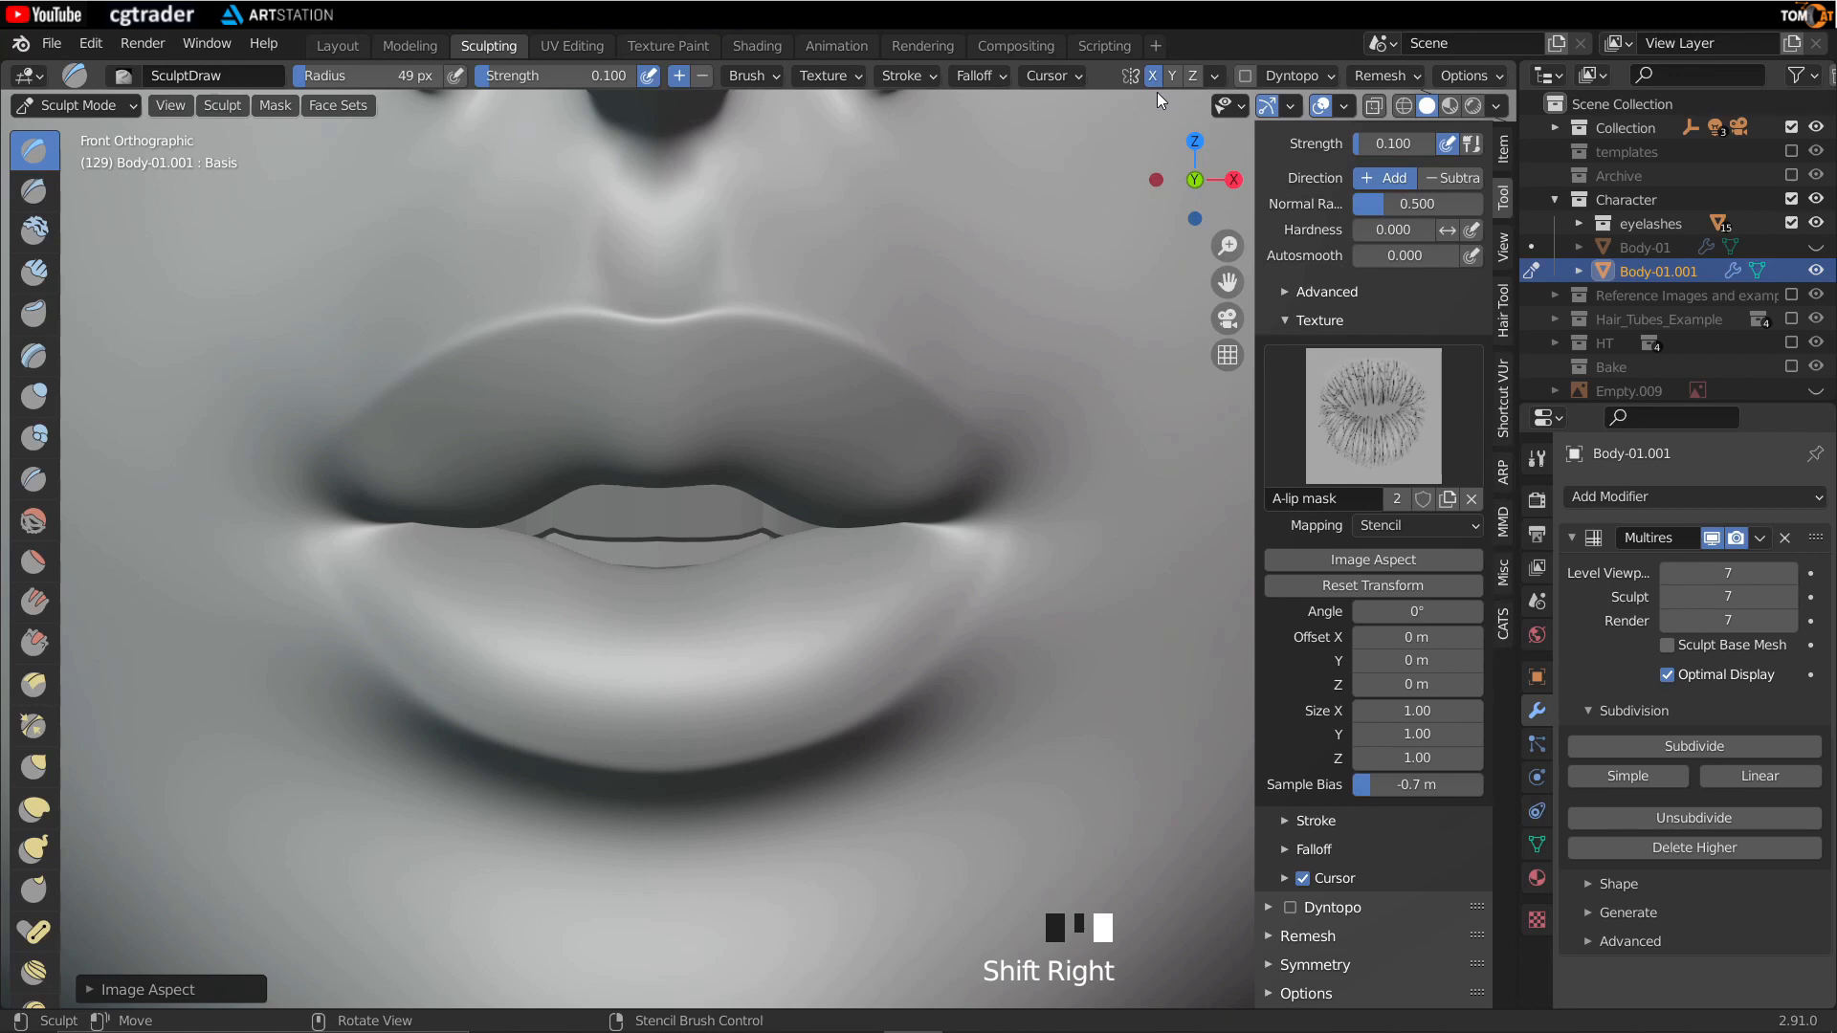
left_click(1153, 75)
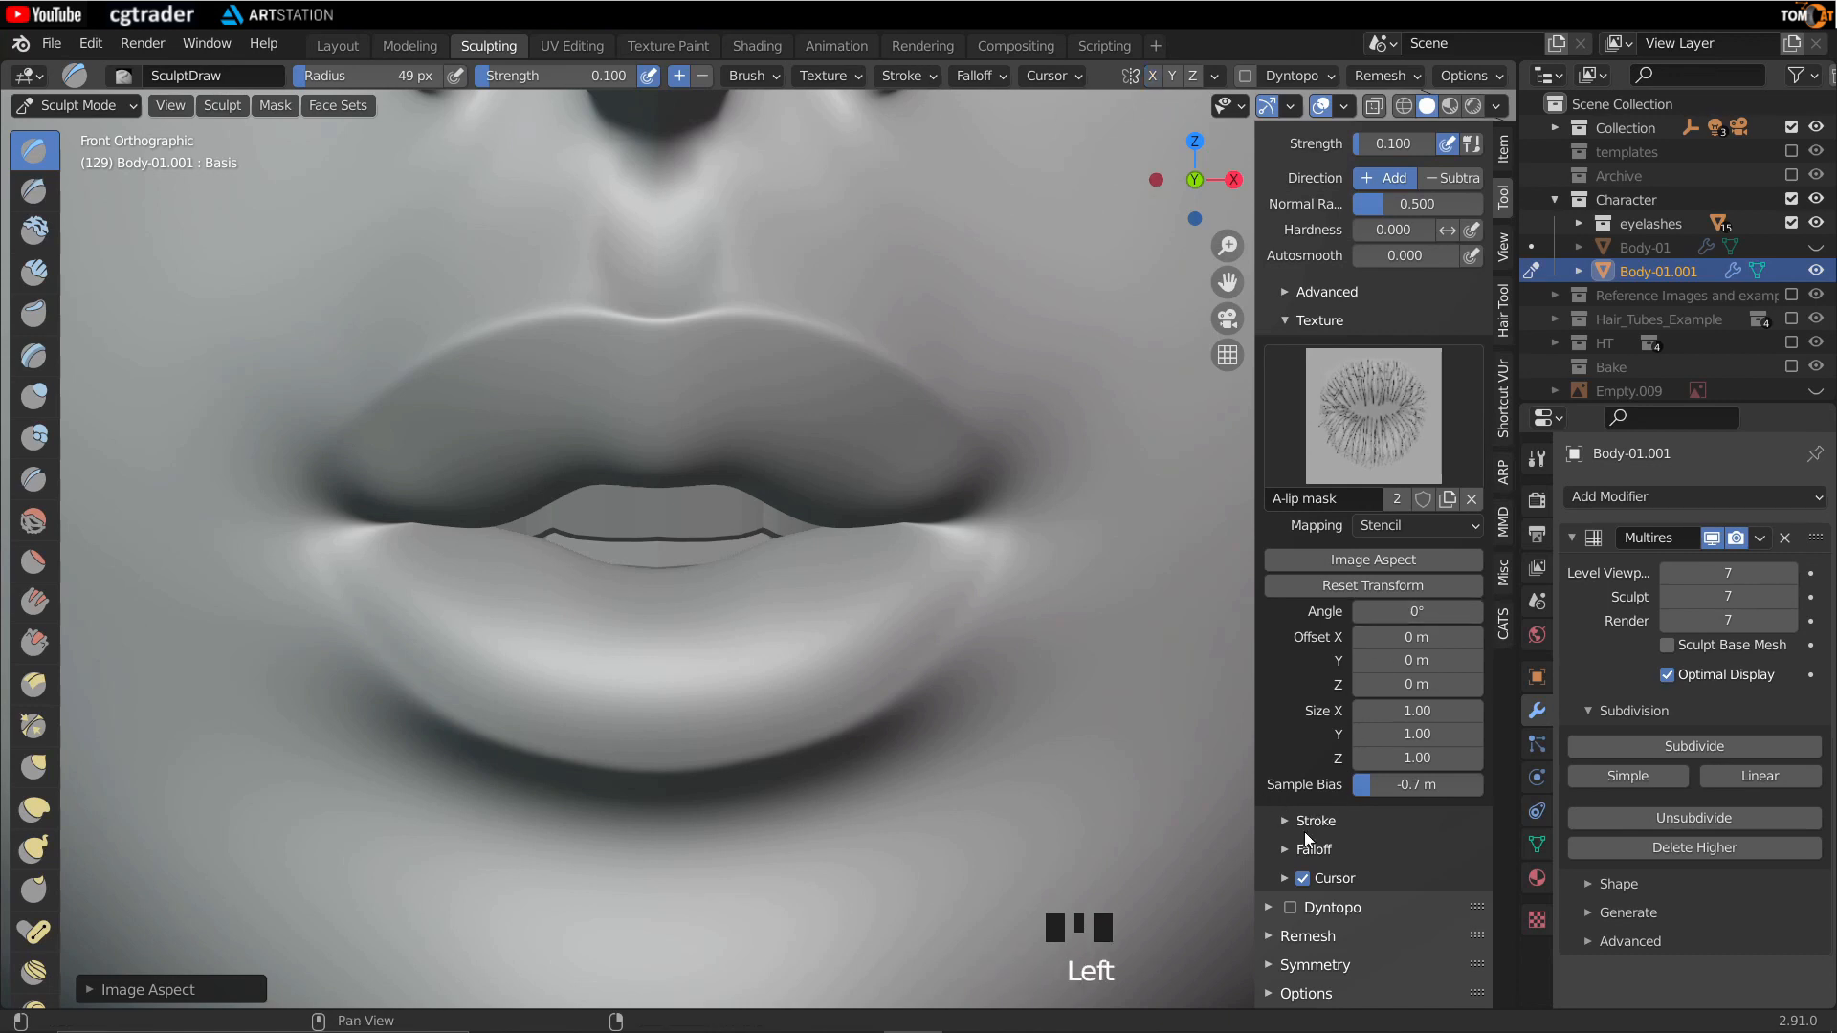
right_click_drag(823, 670, 876, 699)
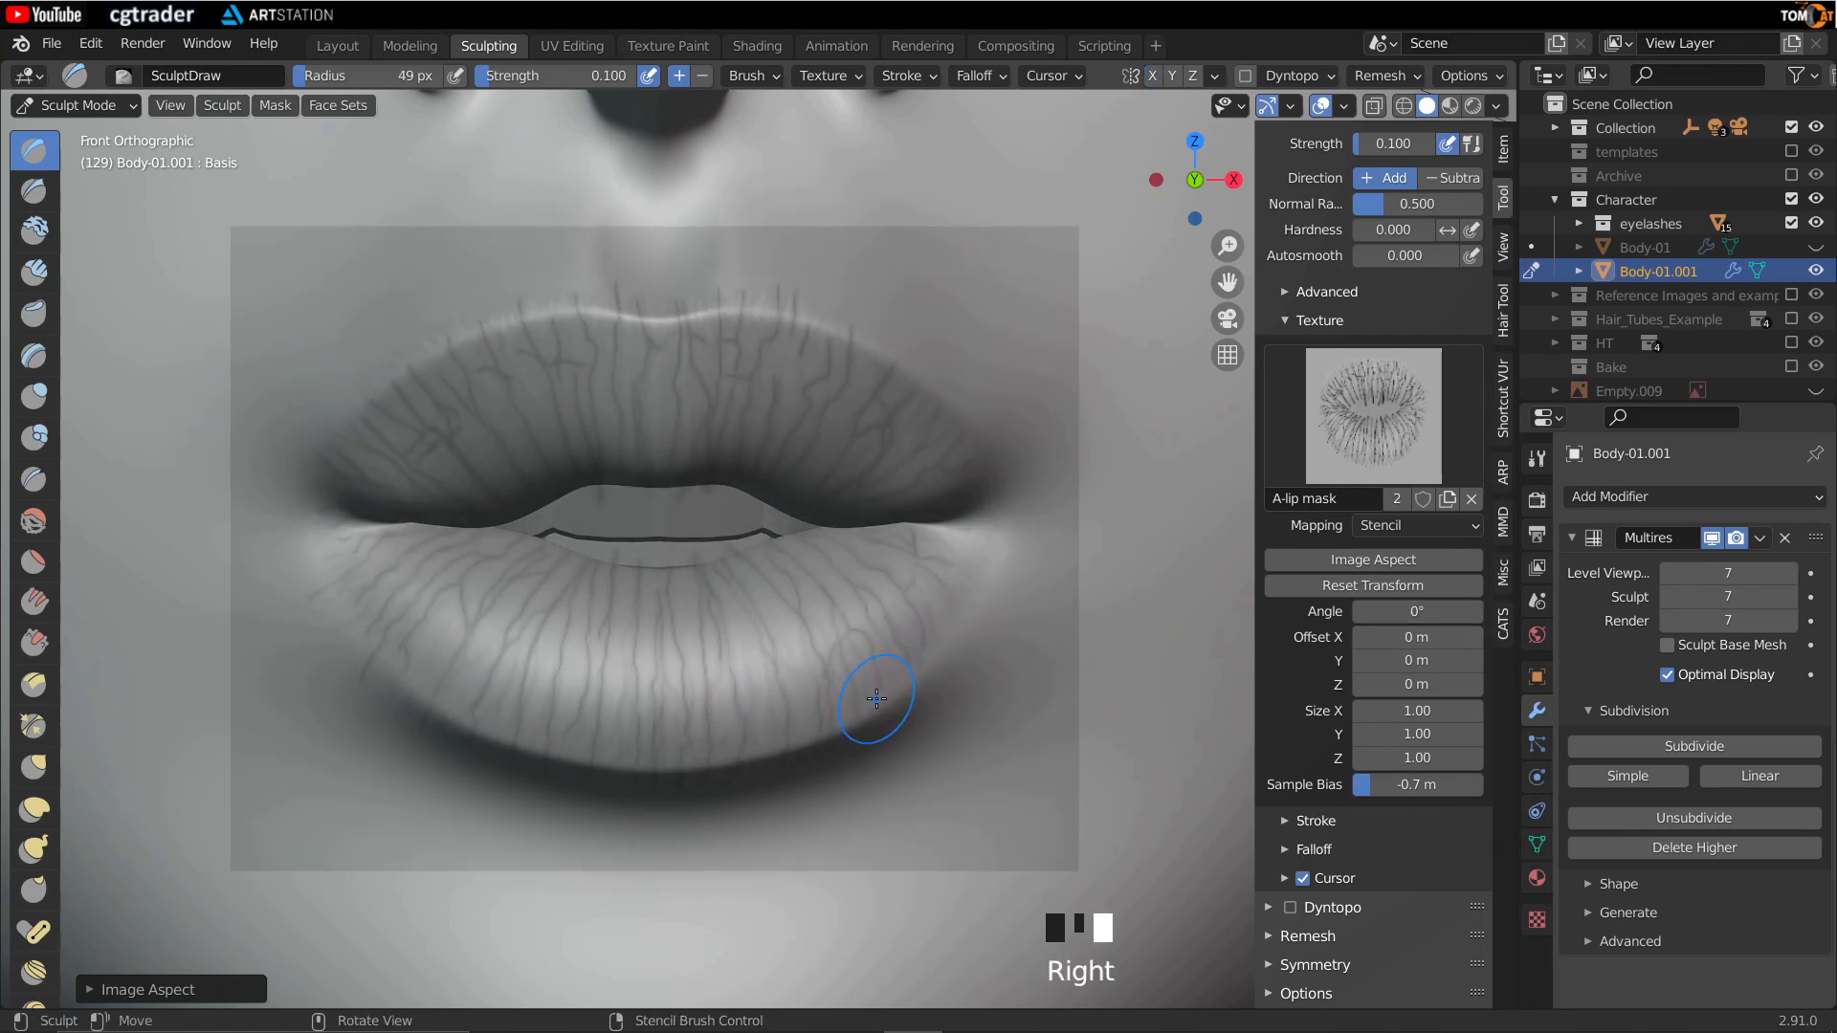
mouse_move(927, 636)
right_mouse_down("shift")
mouse_move(885, 627)
mouse_move(914, 649)
right_mouse_up("shift")
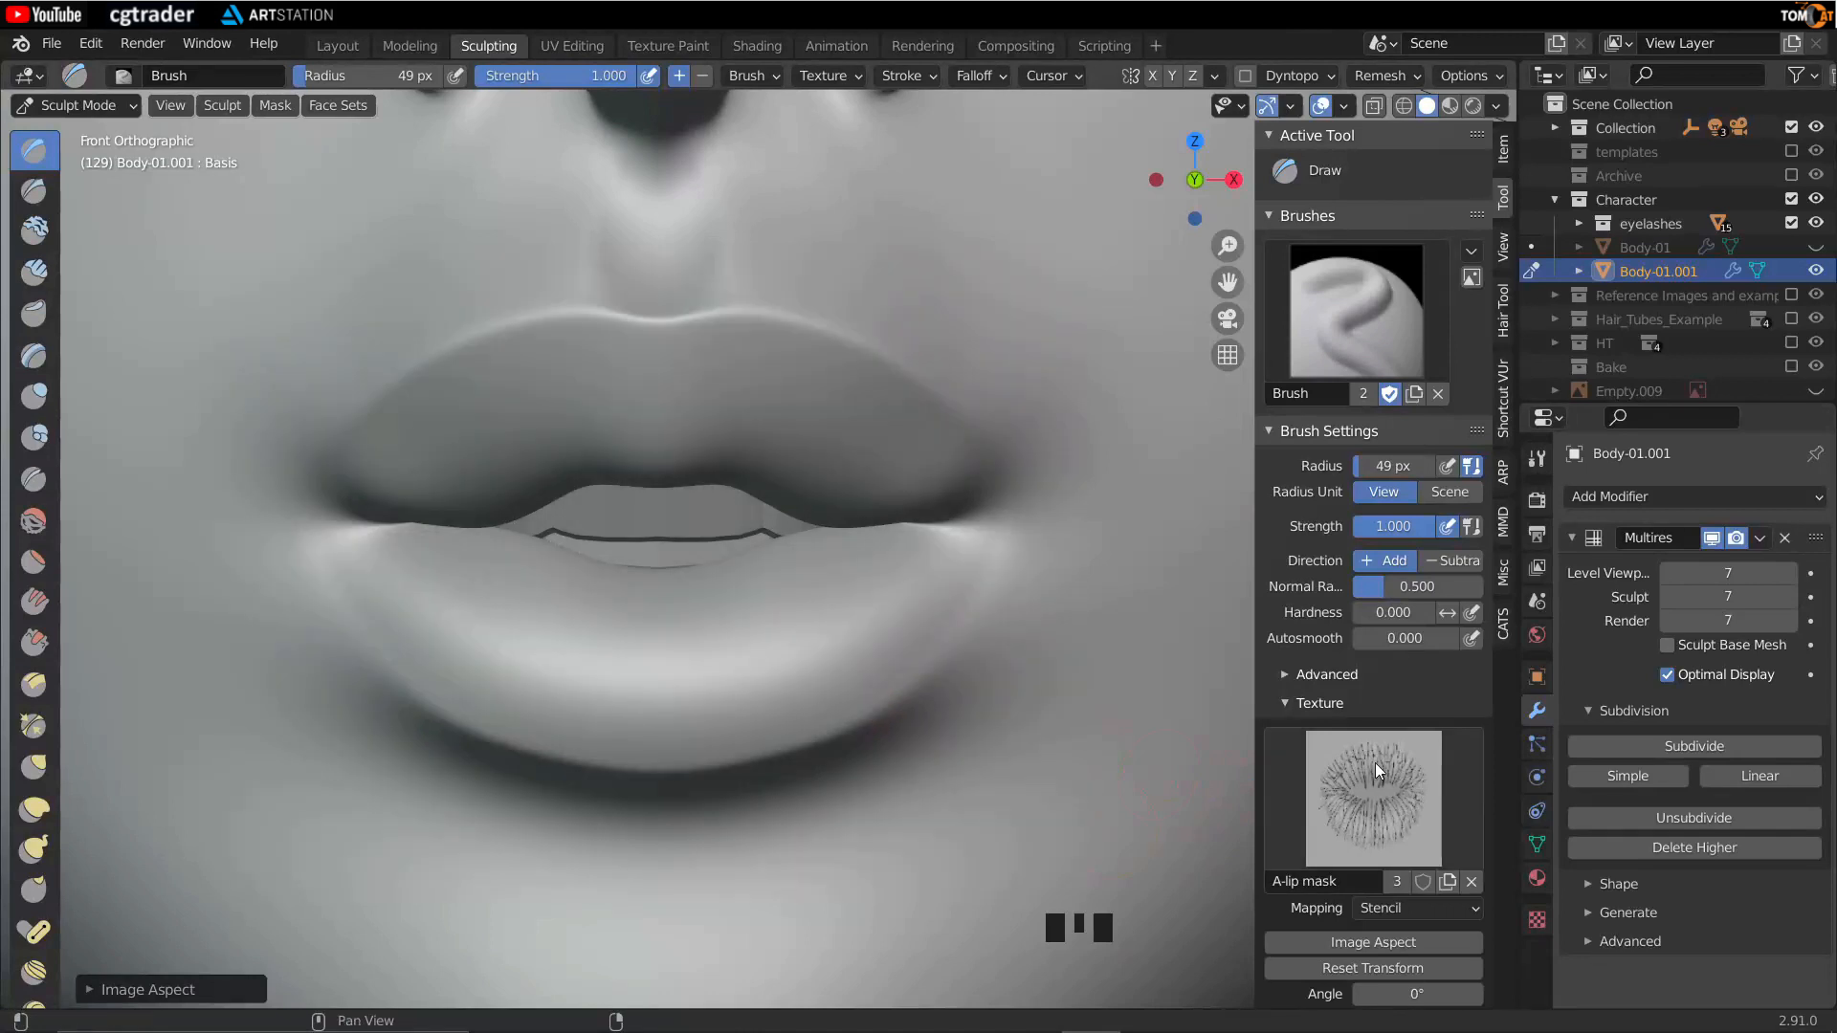
Step: Rescale the lip stencil and move it off the mouth onto the cheek beside the upper lip
scroll(1365, 749, "down", 6)
scroll(1365, 749, "down", 2)
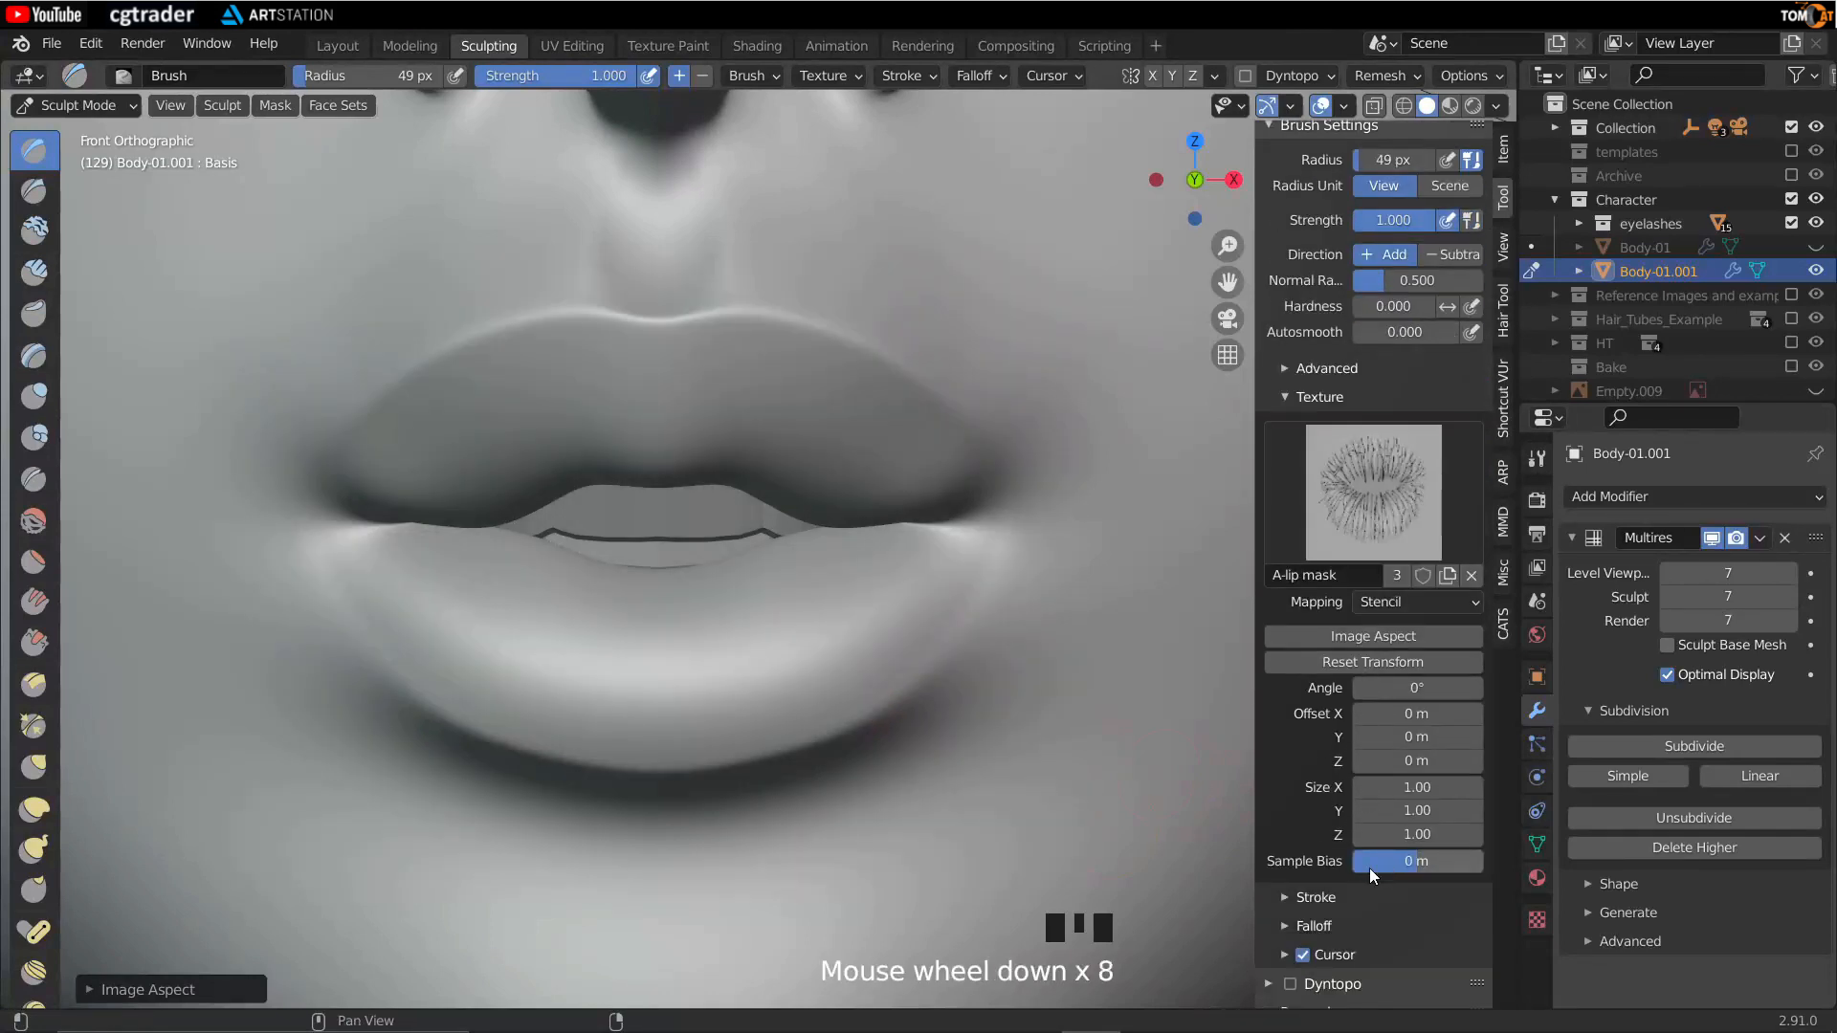
scroll(912, 639, "down", 2)
scroll(911, 640, "up", 2)
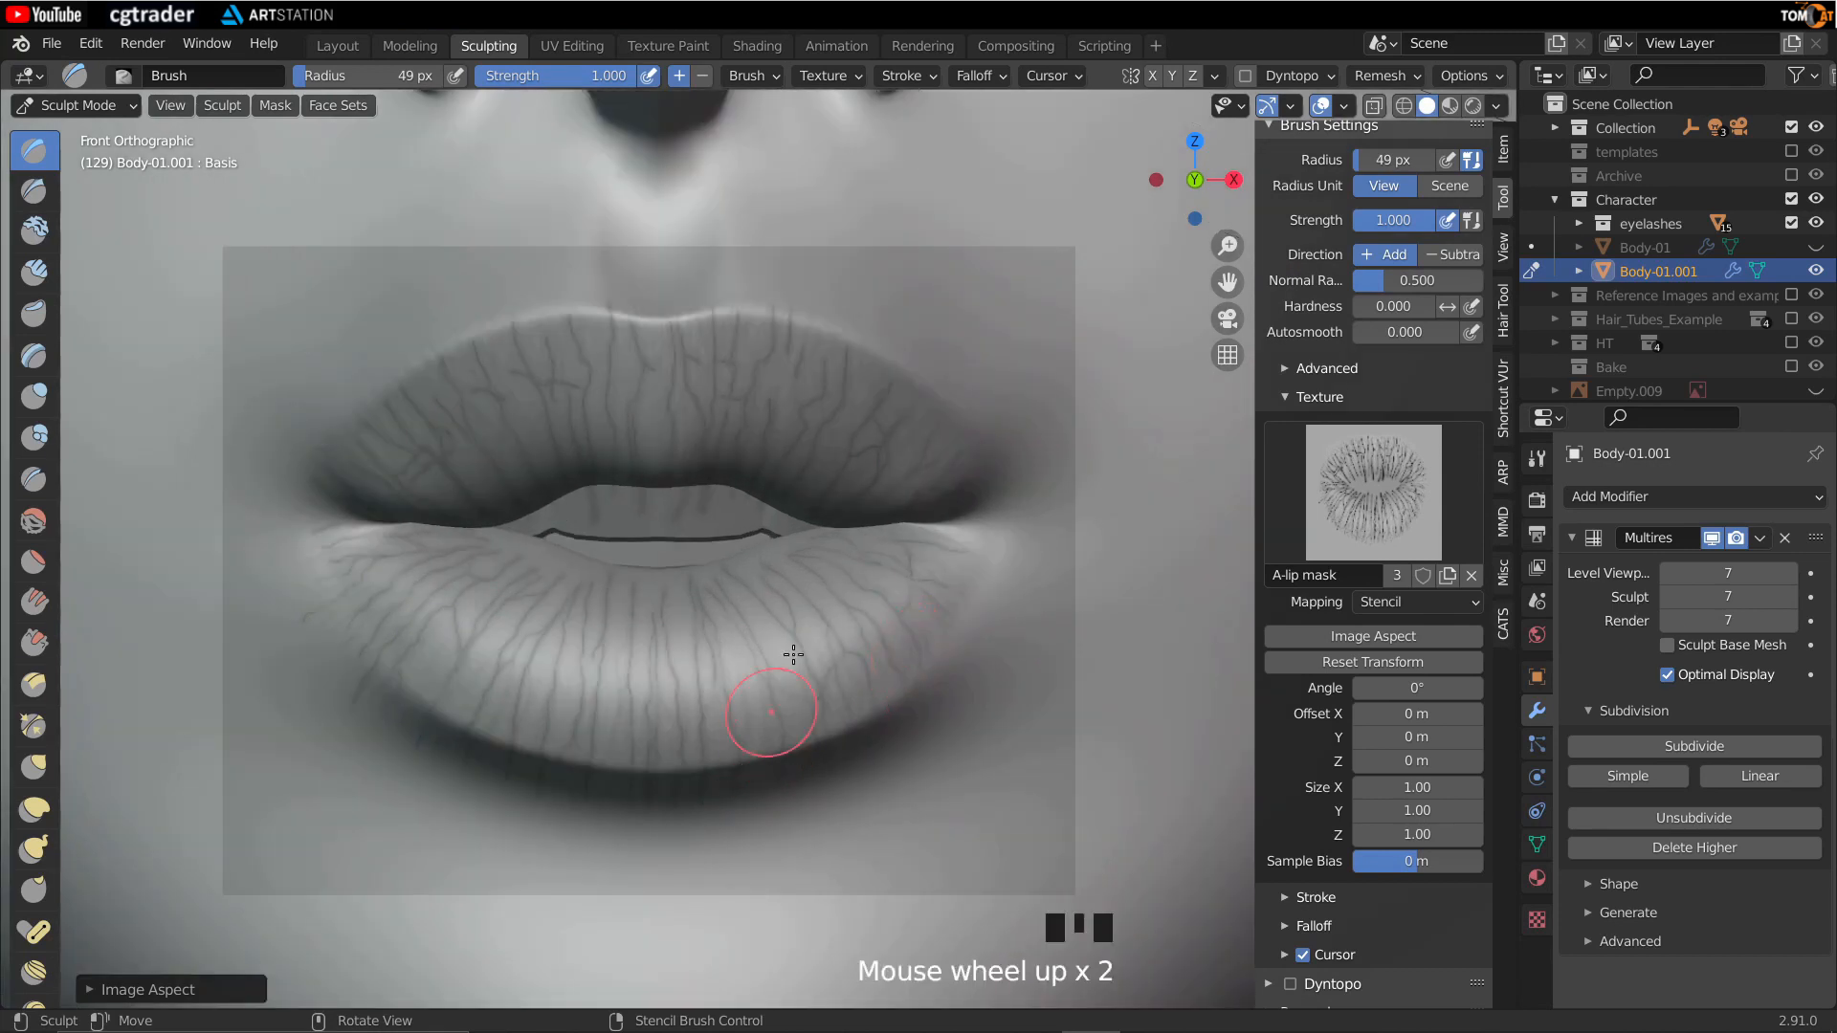
right_click_drag(843, 677, 931, 636)
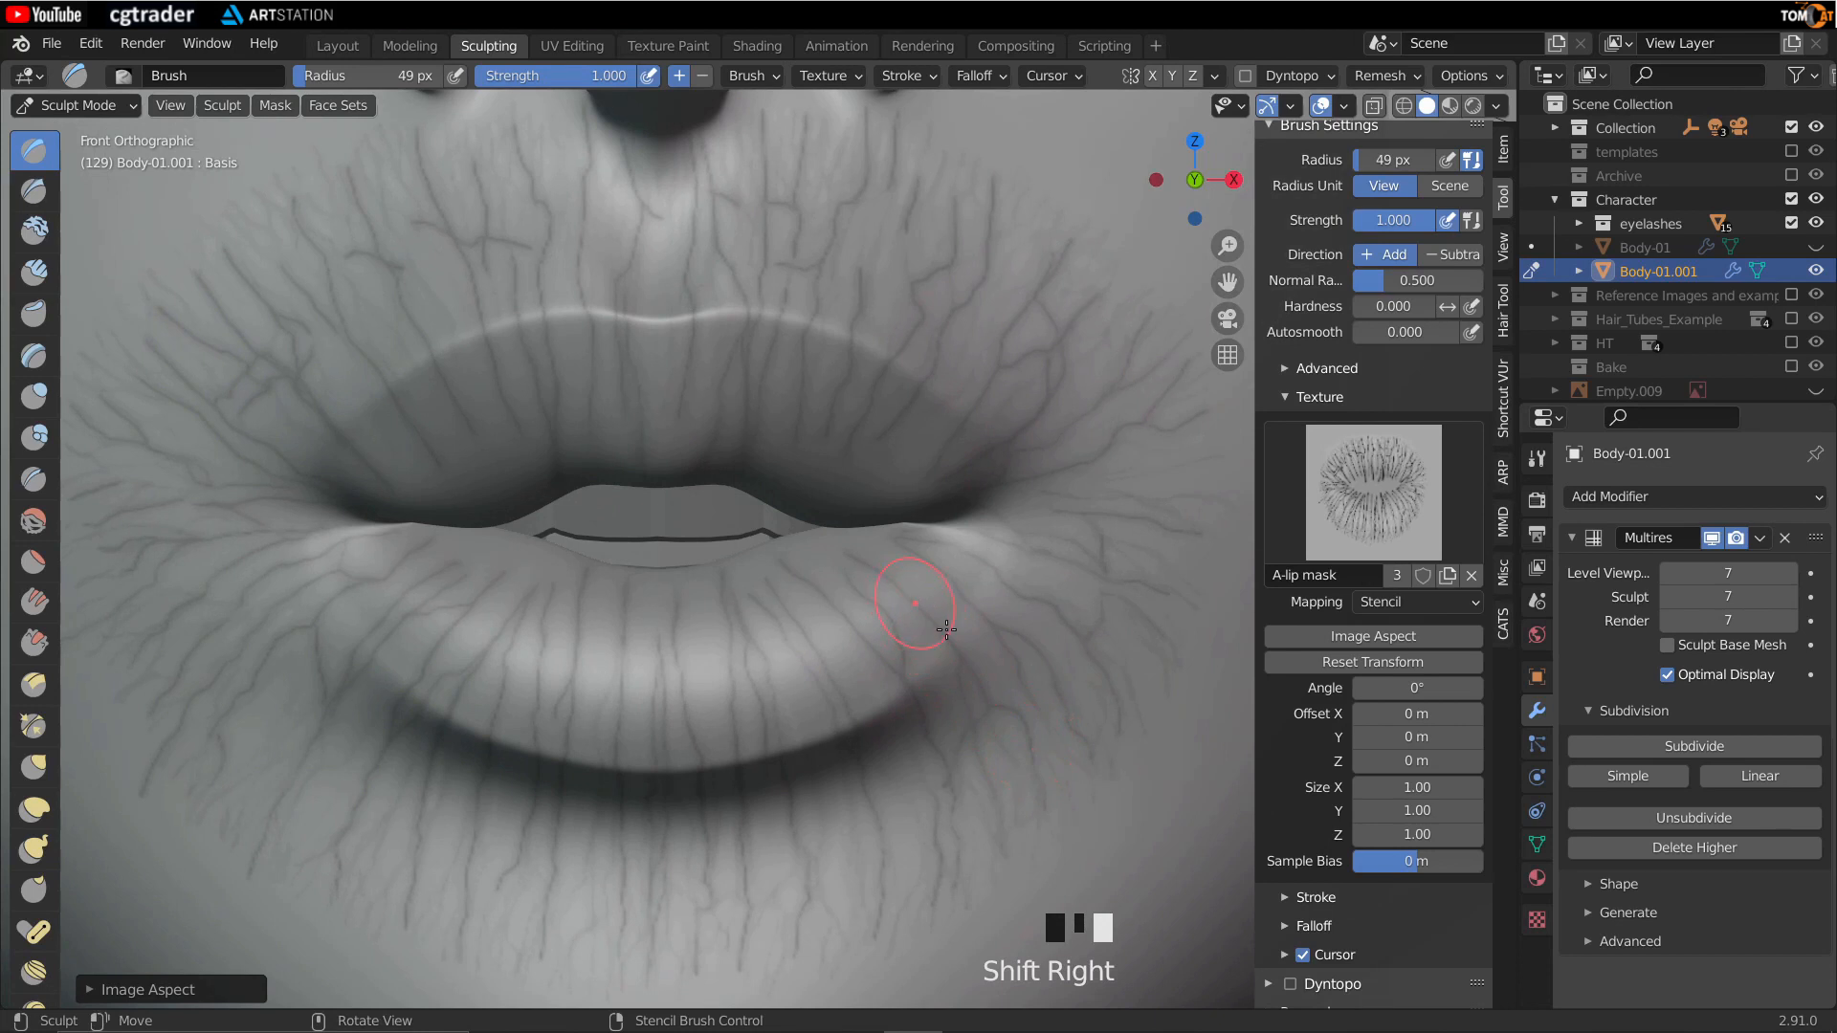
right_click_drag(978, 746, 879, 544, "shift")
scroll(880, 544, "down", 1)
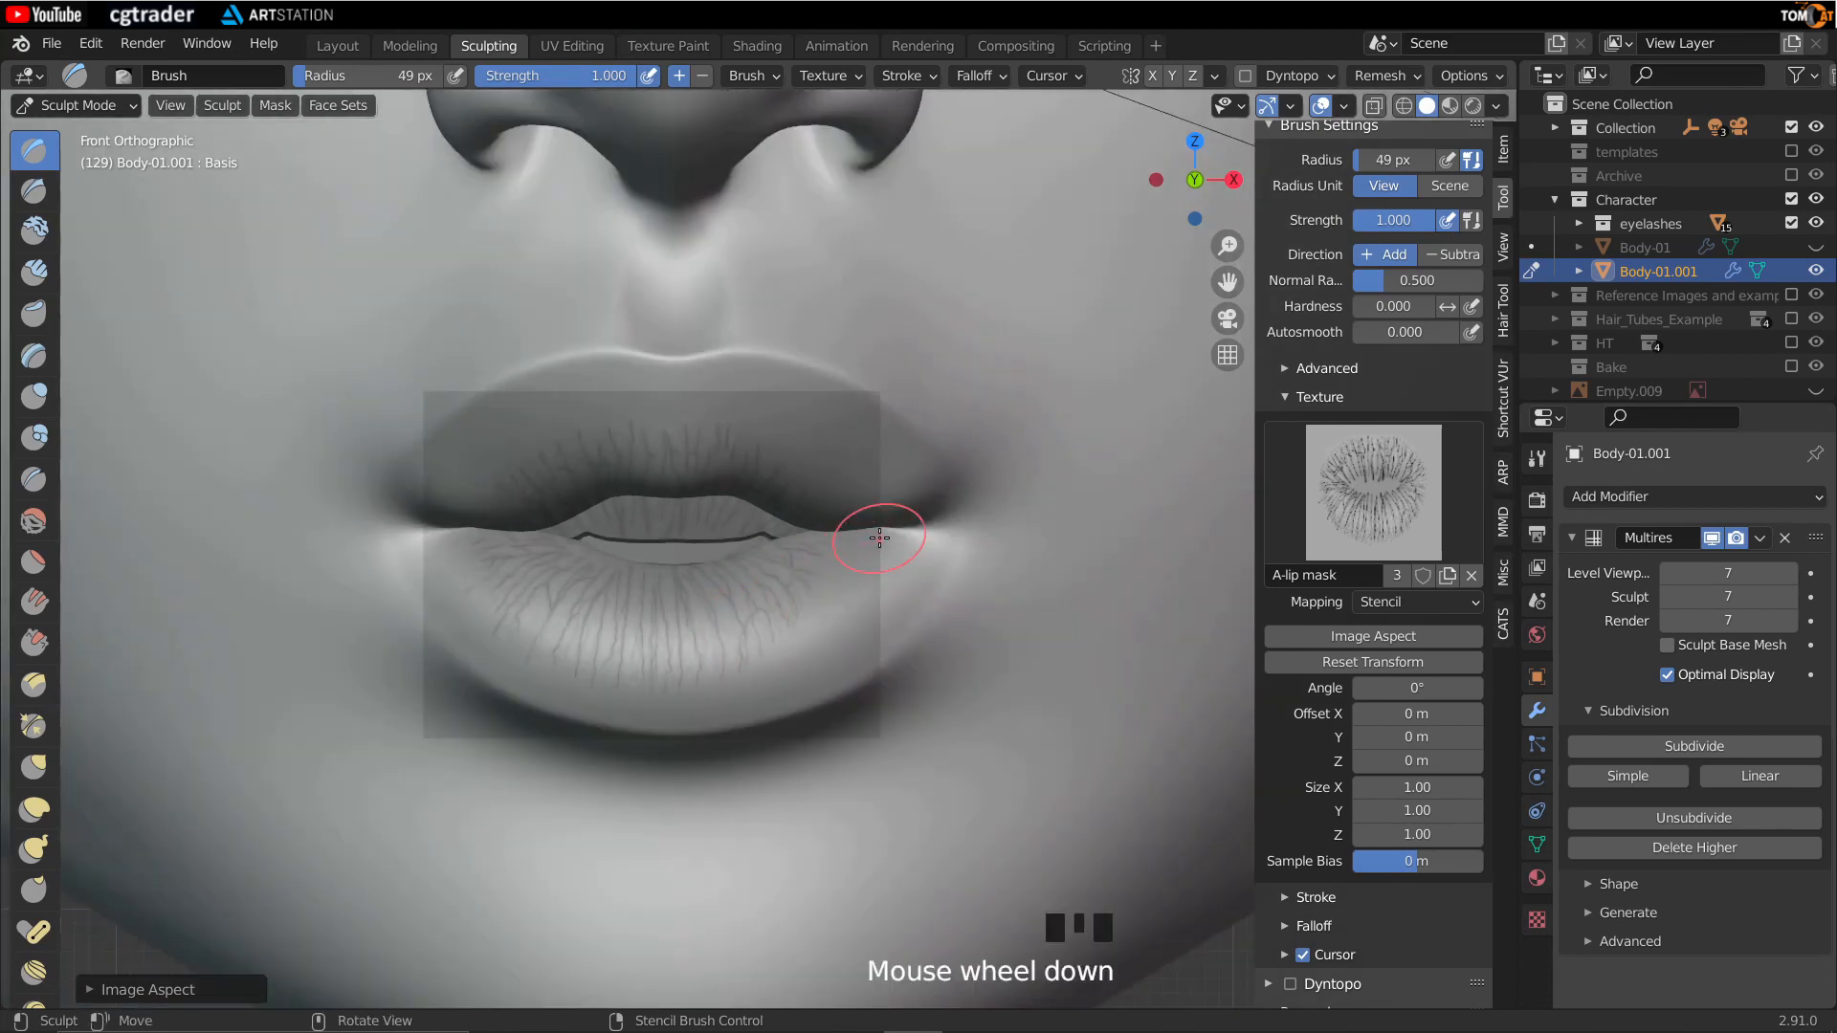
middle_click_drag(667, 554, 841, 648, "shift")
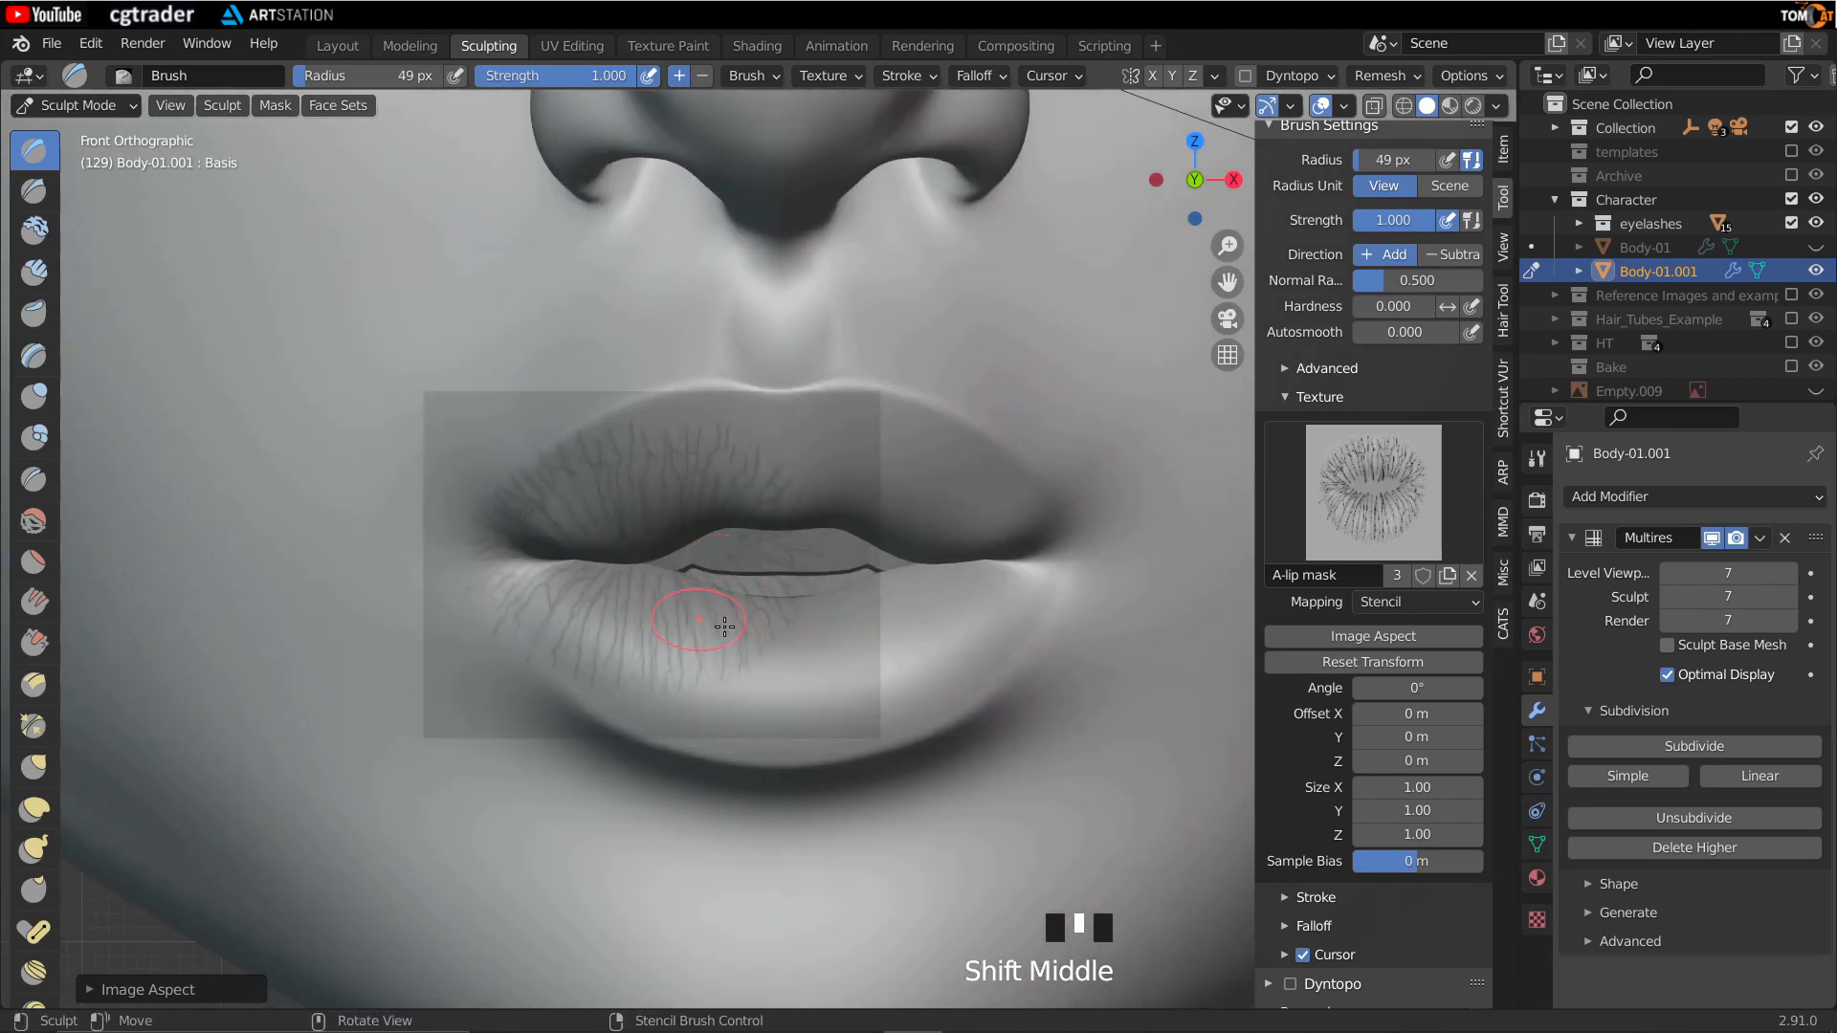
right_click_drag(758, 656, 513, 482)
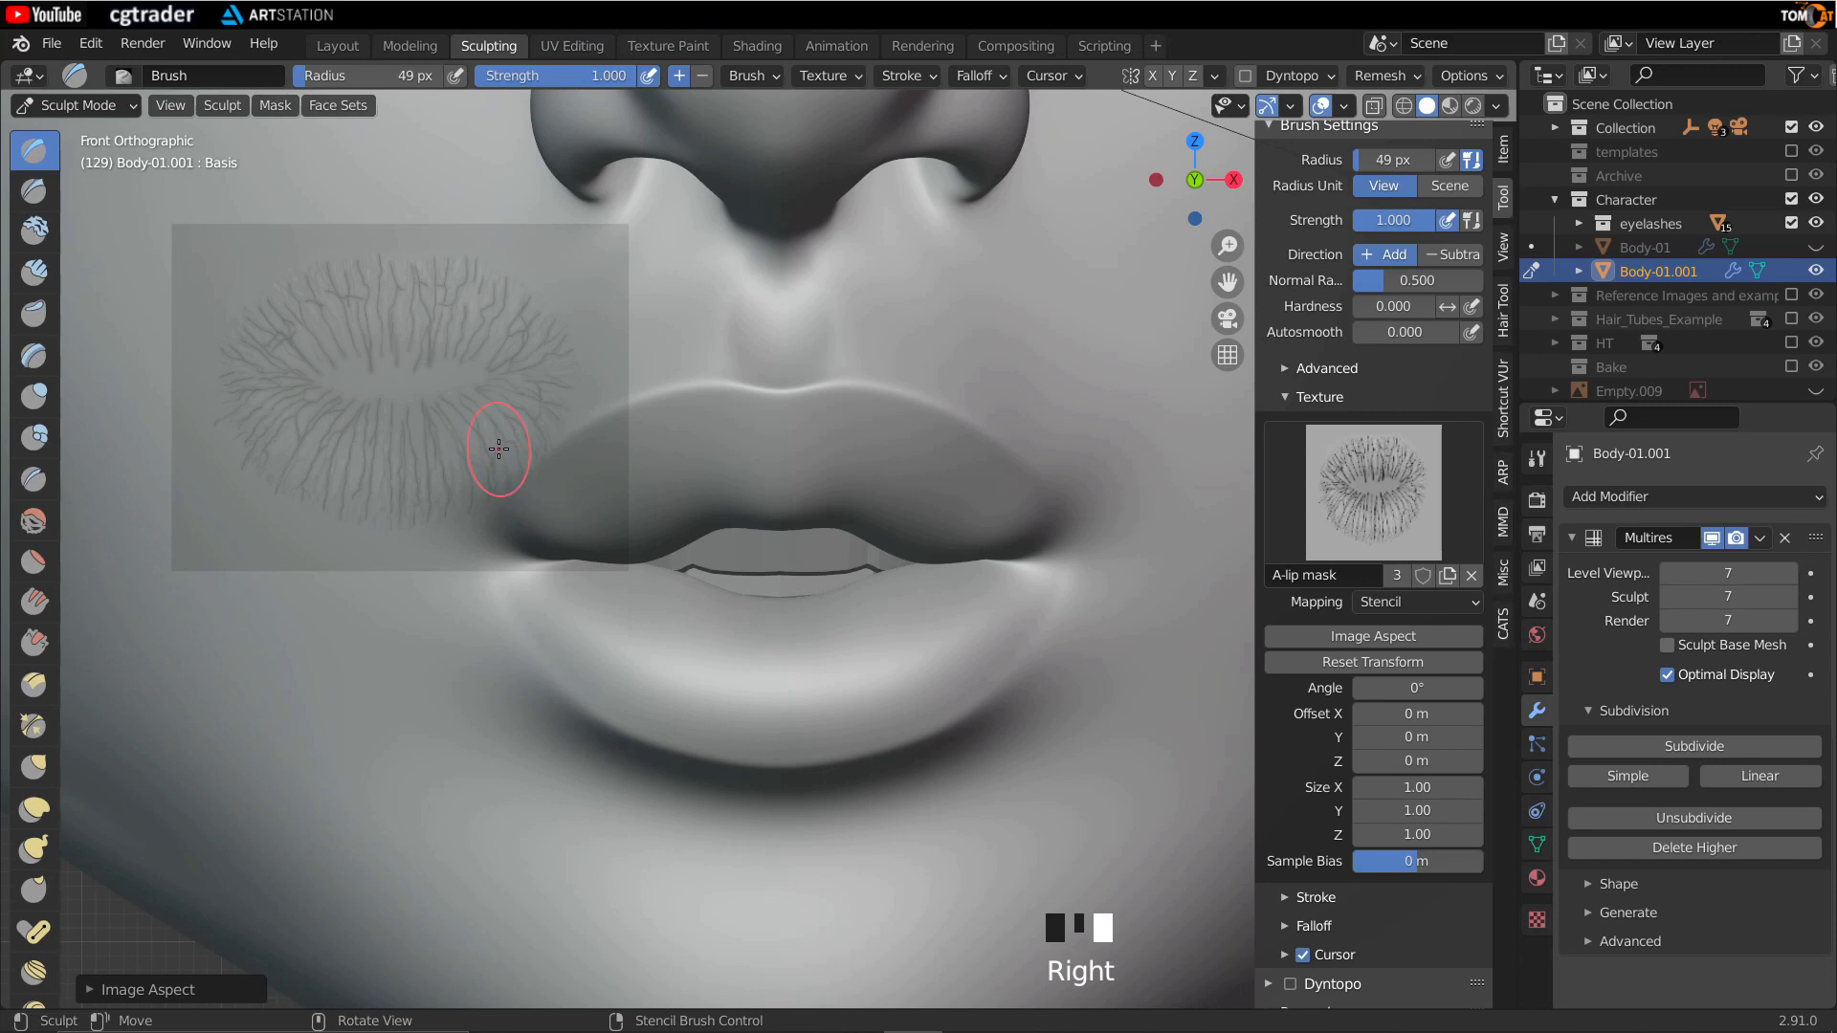
scroll(498, 449, "down", 2)
scroll(493, 446, "up", 1)
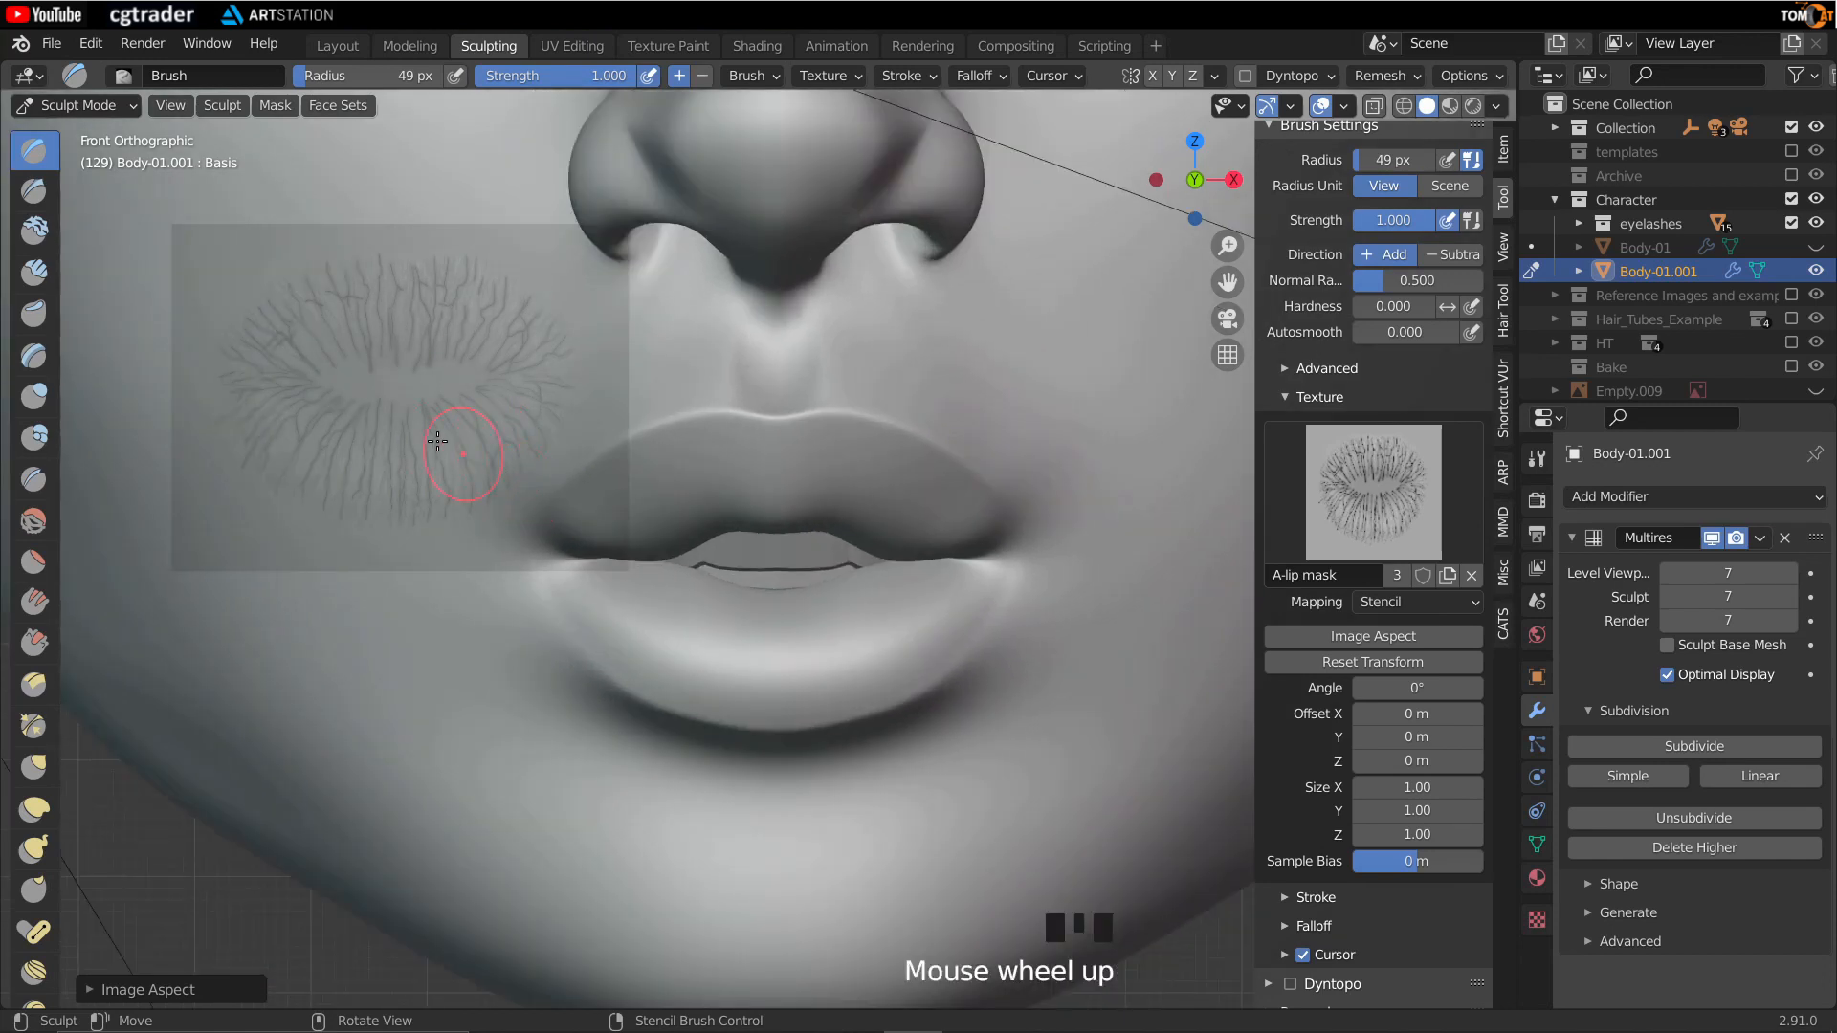
right_click_drag(547, 451, 474, 412)
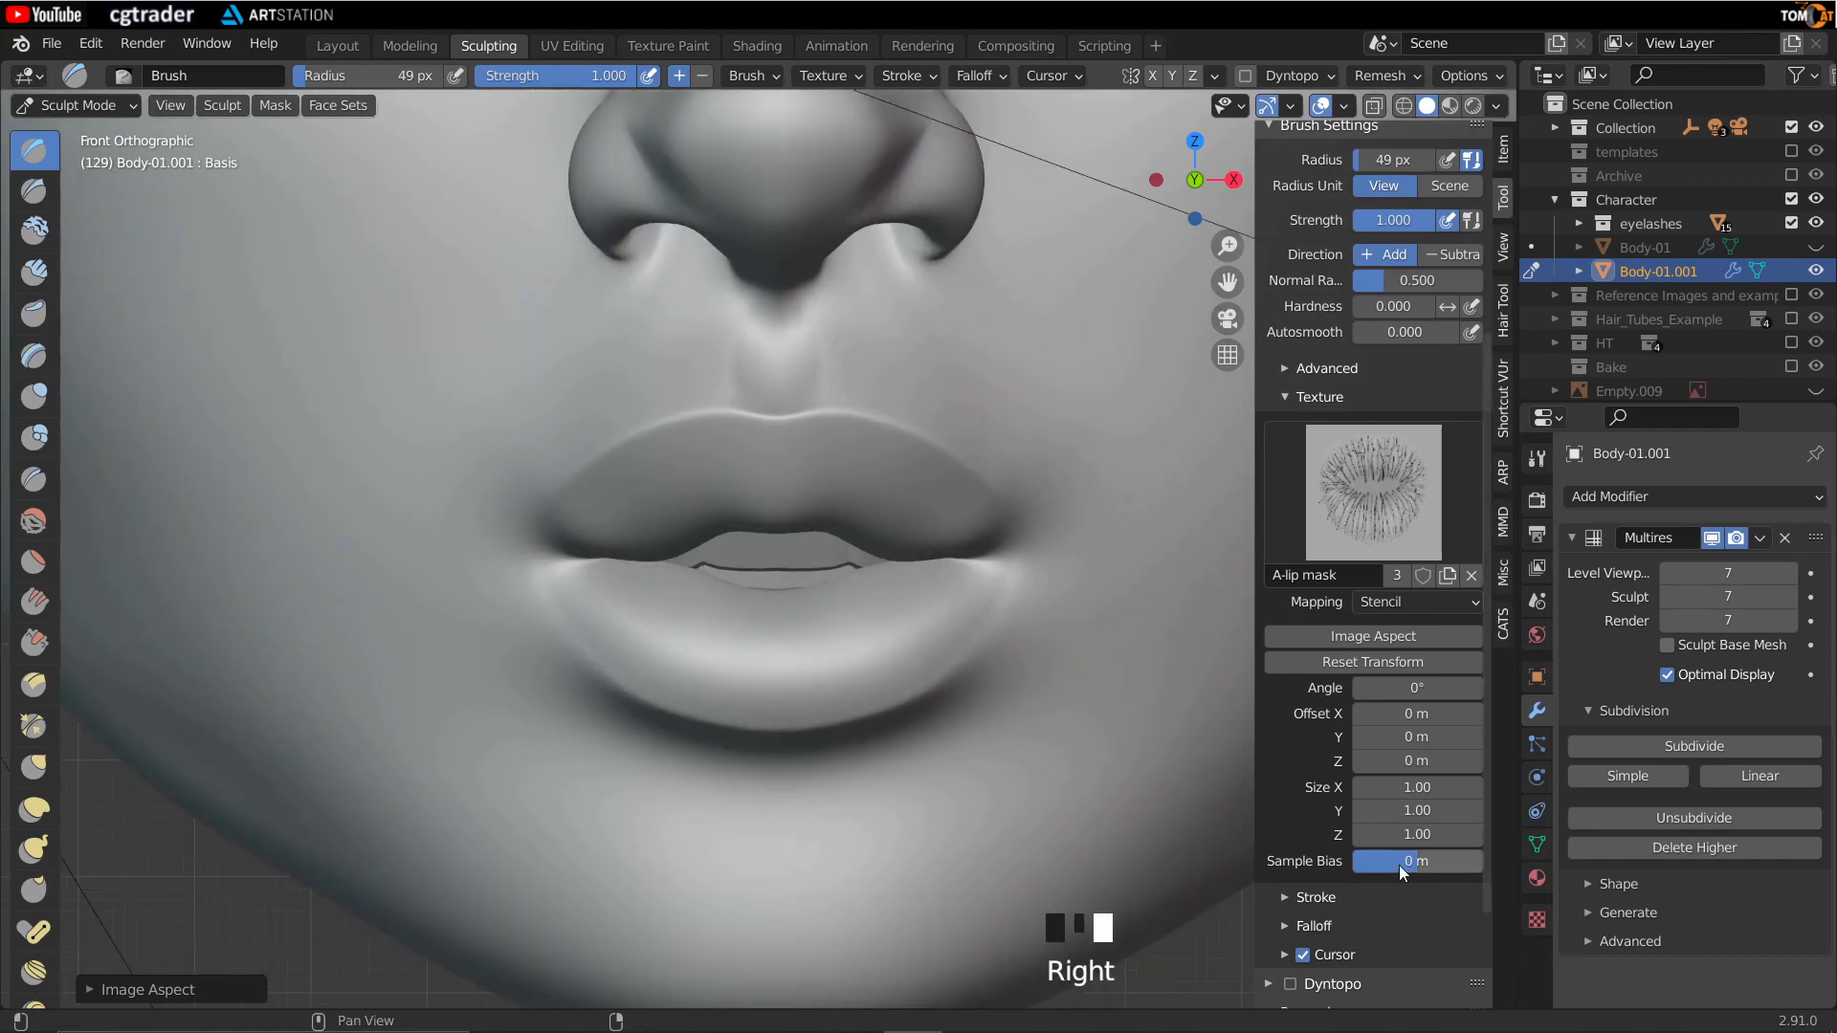
Step: Enlarge the brush radius to 185 px and stamp a test of the lip stencil on the cheek beside the mouth
key("f")
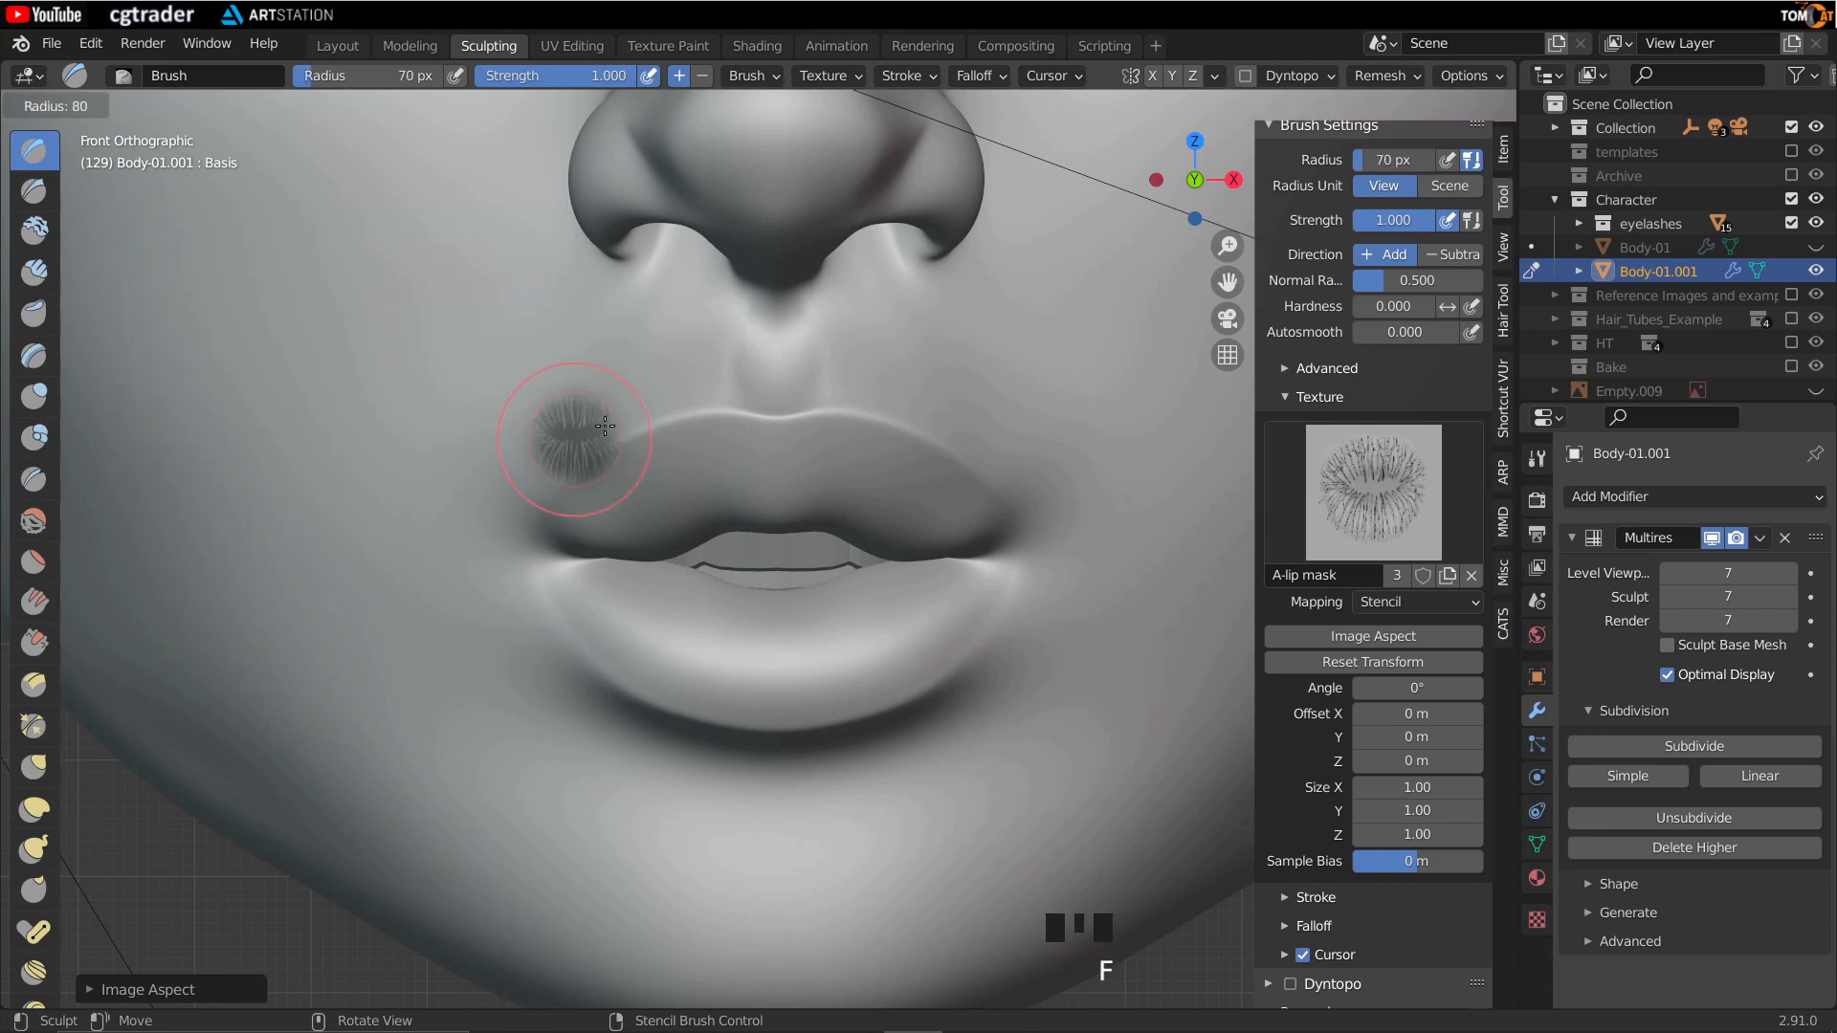
left_click(394, 425)
mouse_move(249, 380)
left_mouse_down()
mouse_move(472, 348)
mouse_move(449, 382)
mouse_move(644, 476)
left_mouse_up()
scroll(652, 459, "down", 3)
scroll(651, 459, "down", 3)
middle_click_drag(651, 459, 718, 594)
scroll(896, 408, "up", 2)
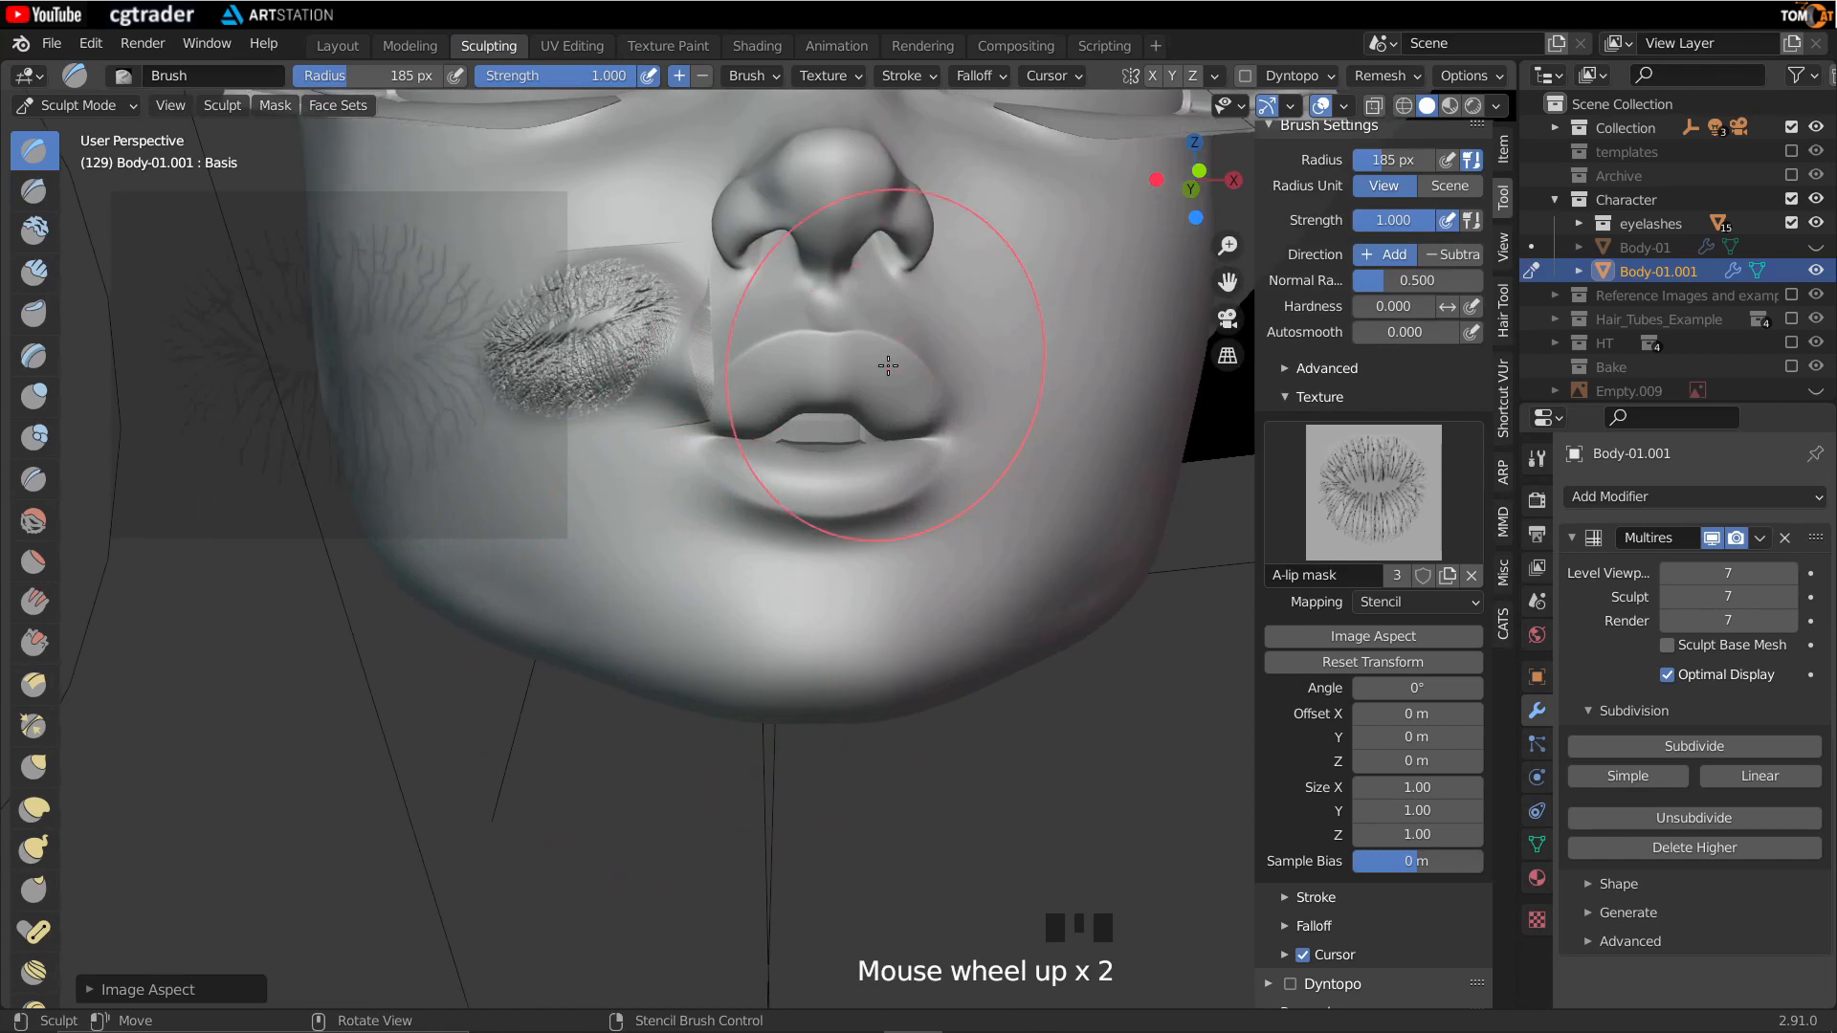
Step: Set the texture's sample bias to -1 m and stamp a second test below the first one
key("f")
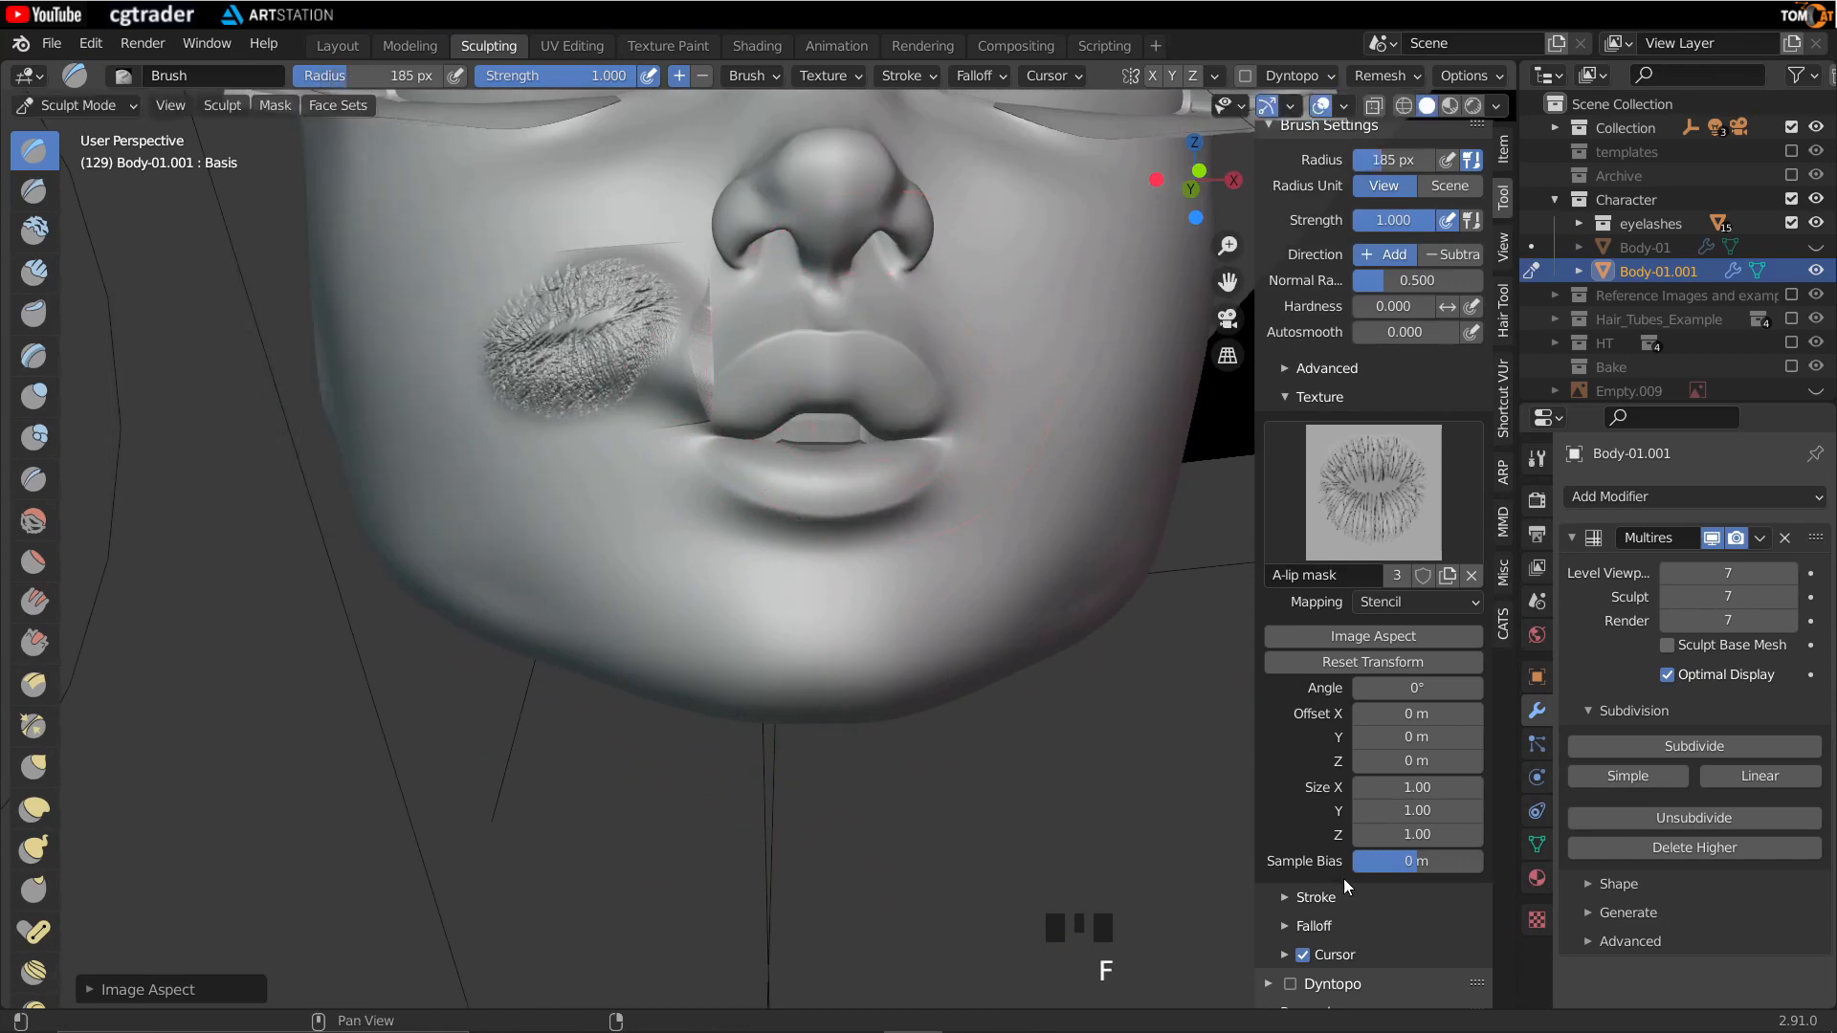
left_click(1384, 869)
type("-1")
key("Return")
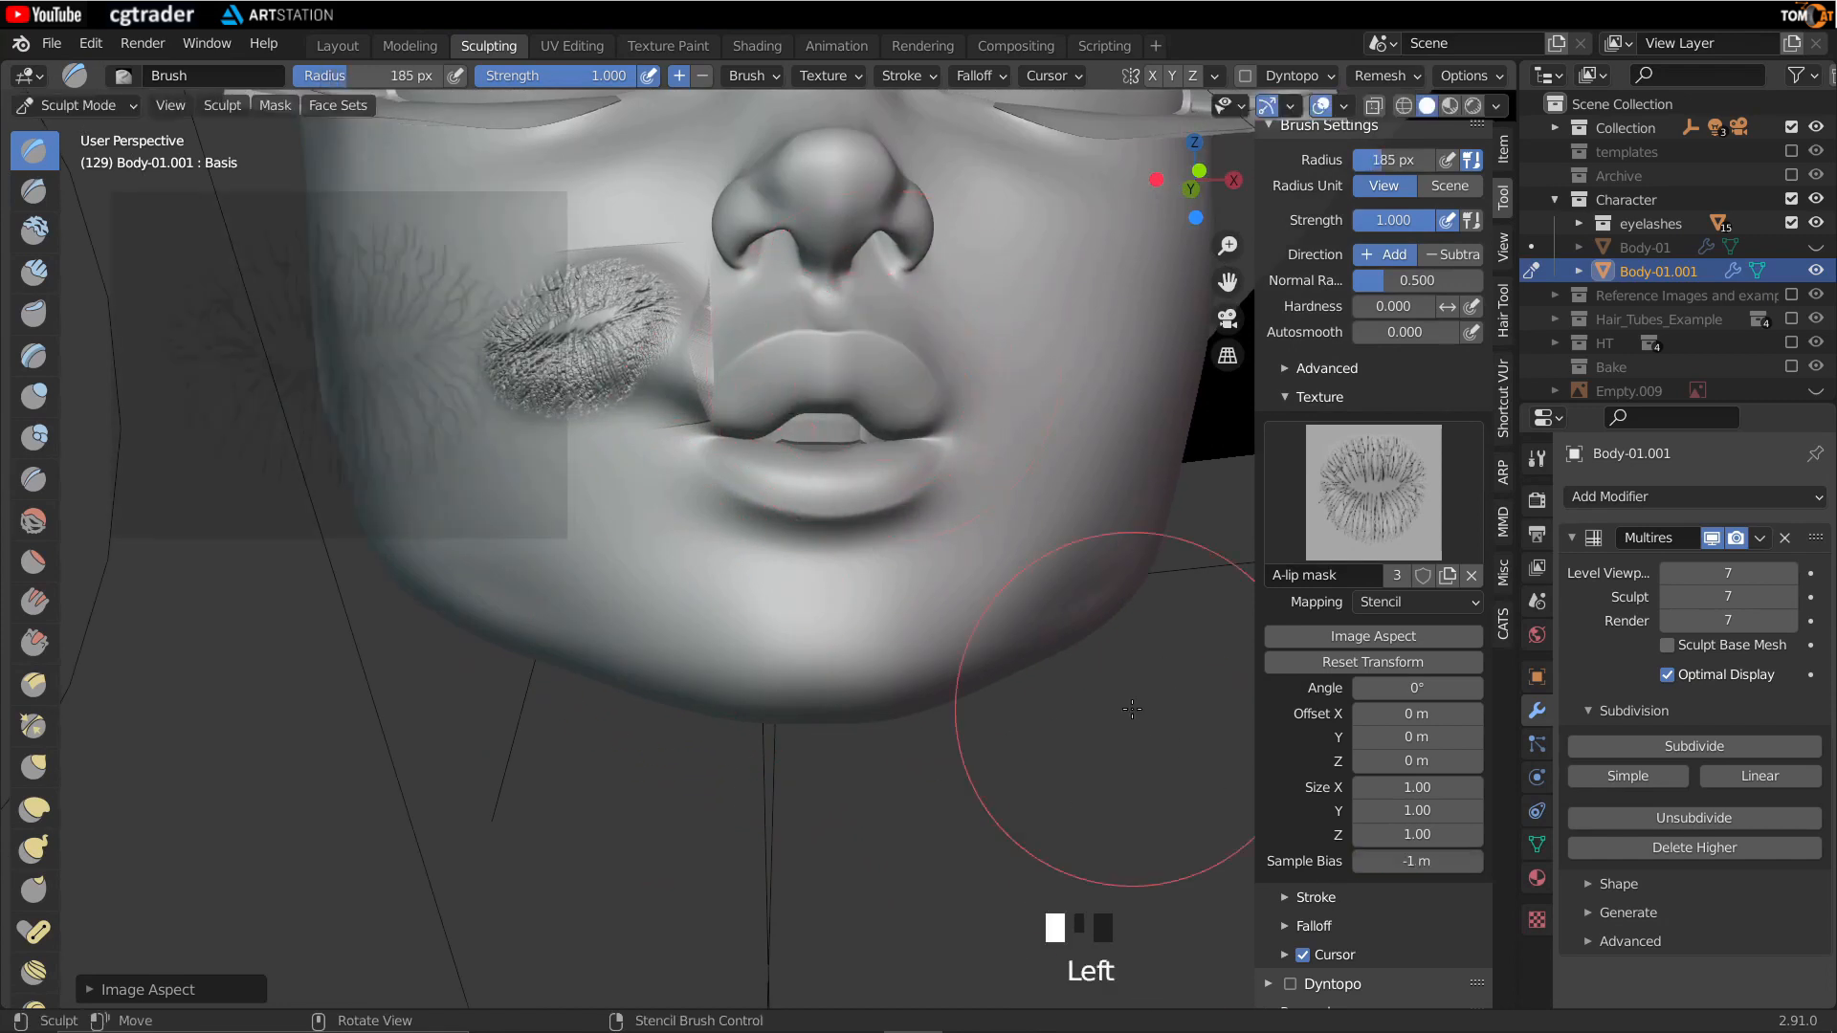
right_click_drag(536, 513, 547, 532)
middle_click_drag(548, 532, 555, 408)
left_click(339, 381)
scroll(743, 538, "down", 2)
Step: Set the texture's sample bias to -0.7 m and stamp a third test on the opposite cheek
mouse_move(742, 538)
middle_mouse_down()
mouse_move(681, 478)
mouse_move(919, 554)
mouse_move(920, 598)
mouse_move(852, 555)
mouse_move(738, 565)
mouse_move(1276, 804)
middle_mouse_up()
scroll(679, 477, "down", 3)
left_click(1417, 869)
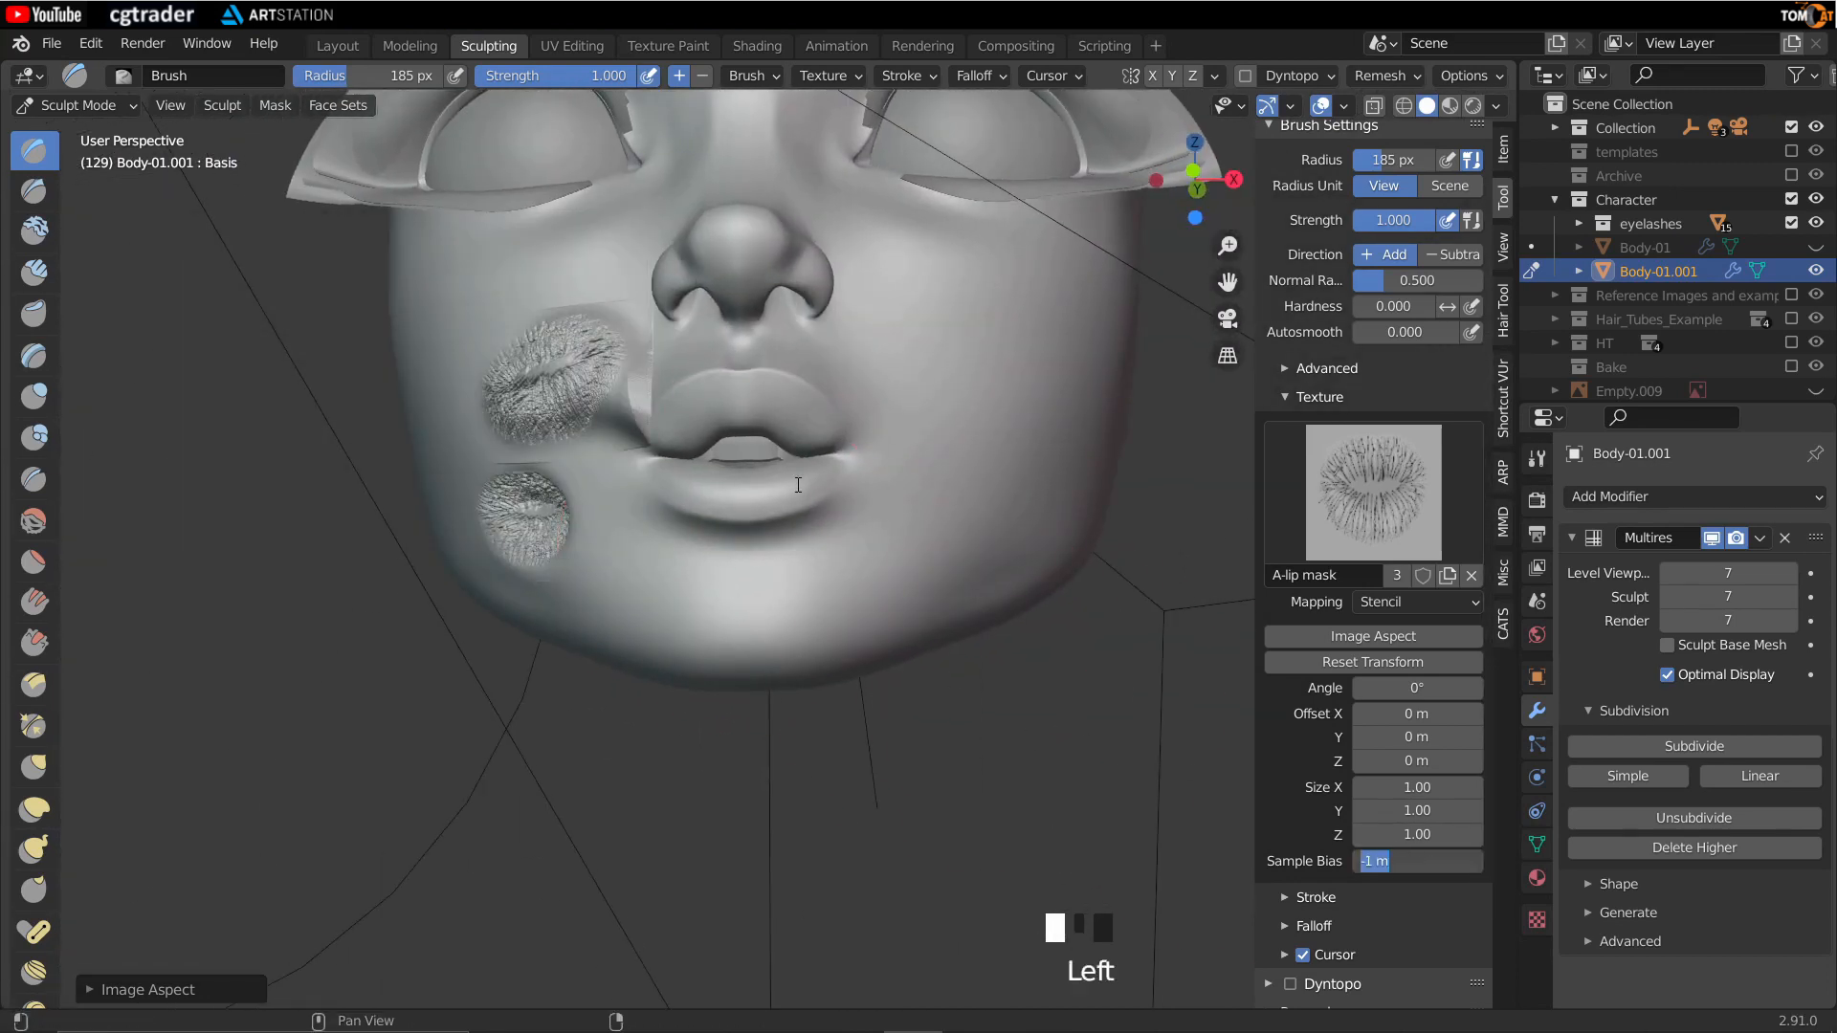
type("-0.7")
key("Return")
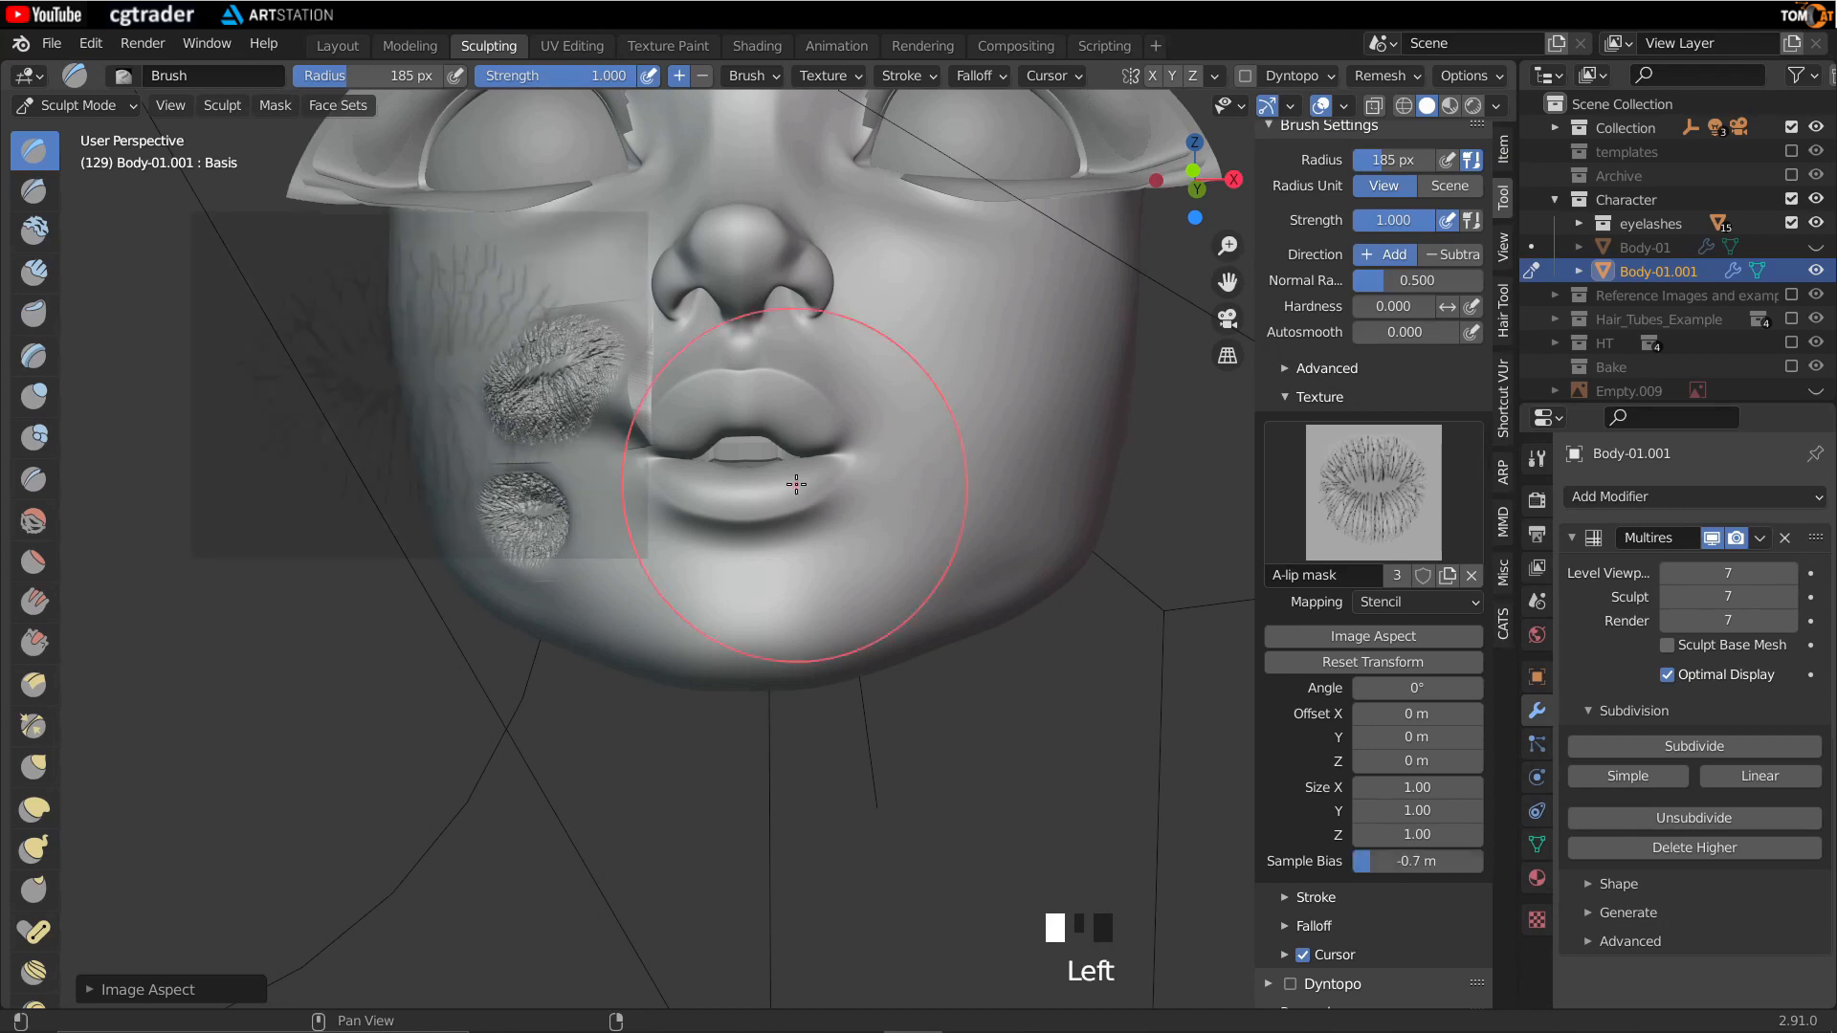
middle_click_drag(898, 501, 402, 590)
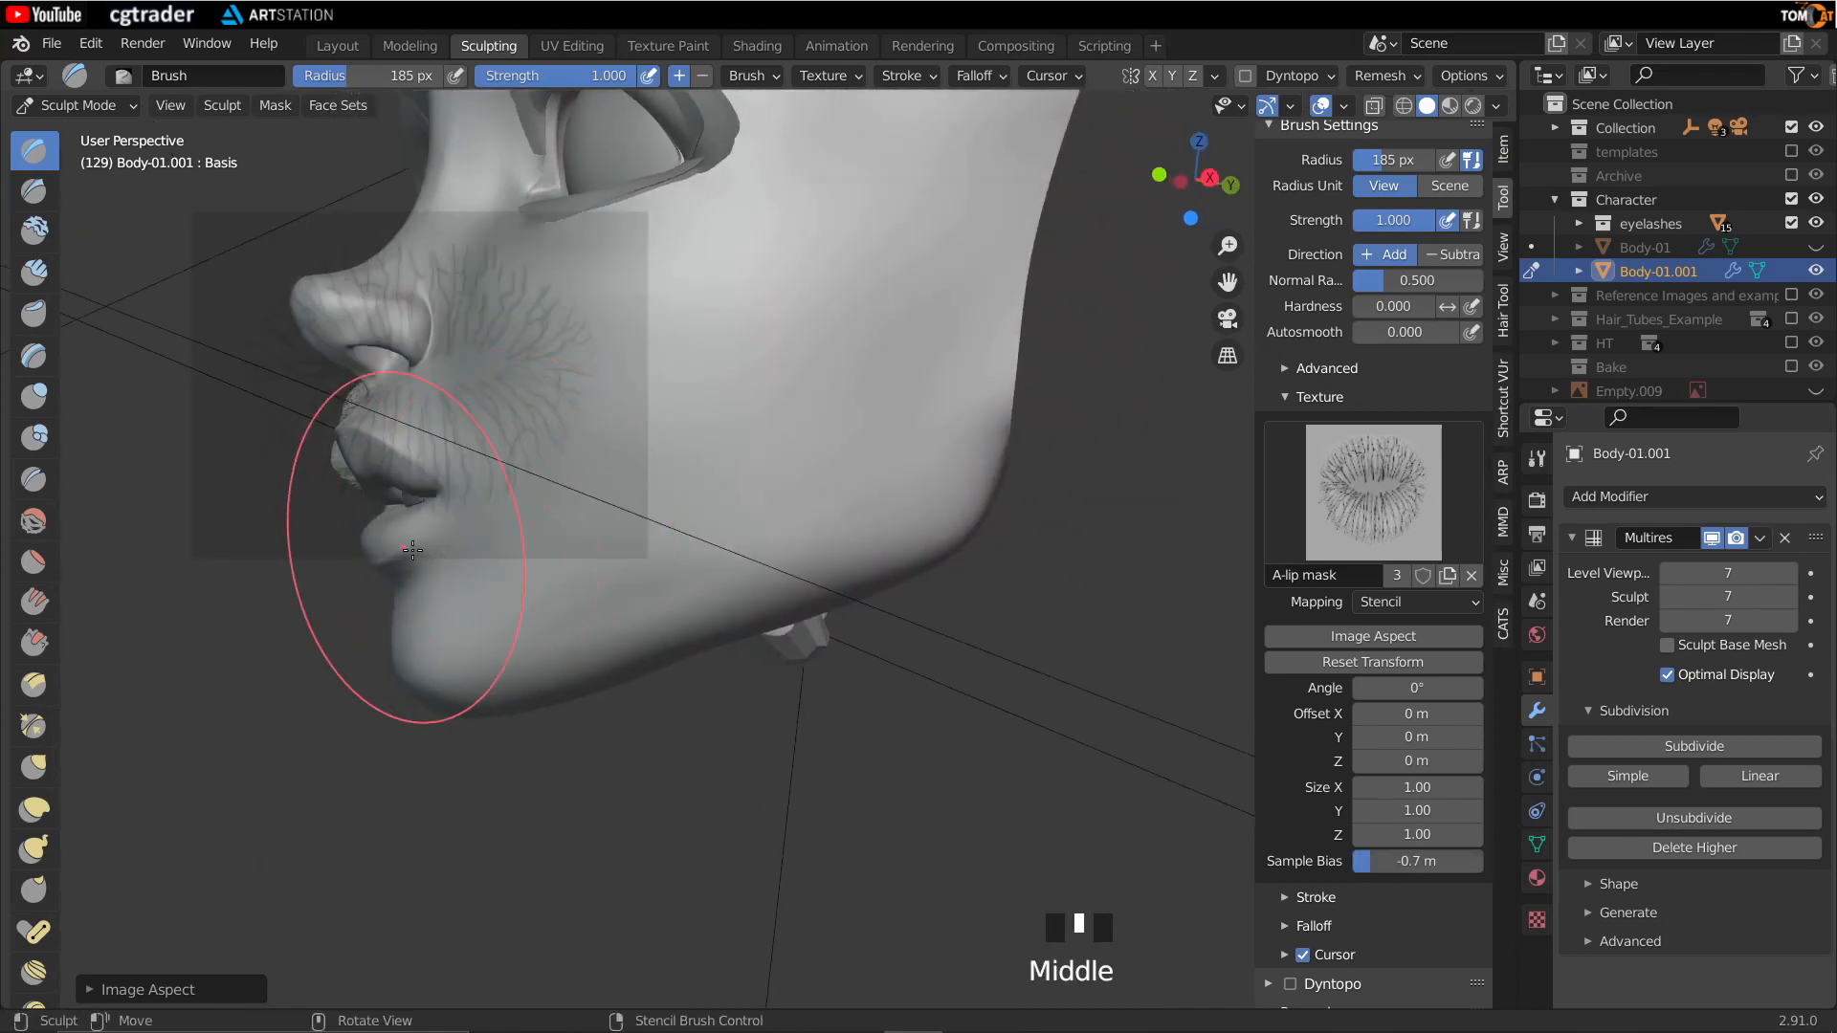
scroll(521, 443, "up", 2)
right_click_drag(521, 443, 800, 463)
scroll(711, 460, "up", 1)
left_click(711, 459)
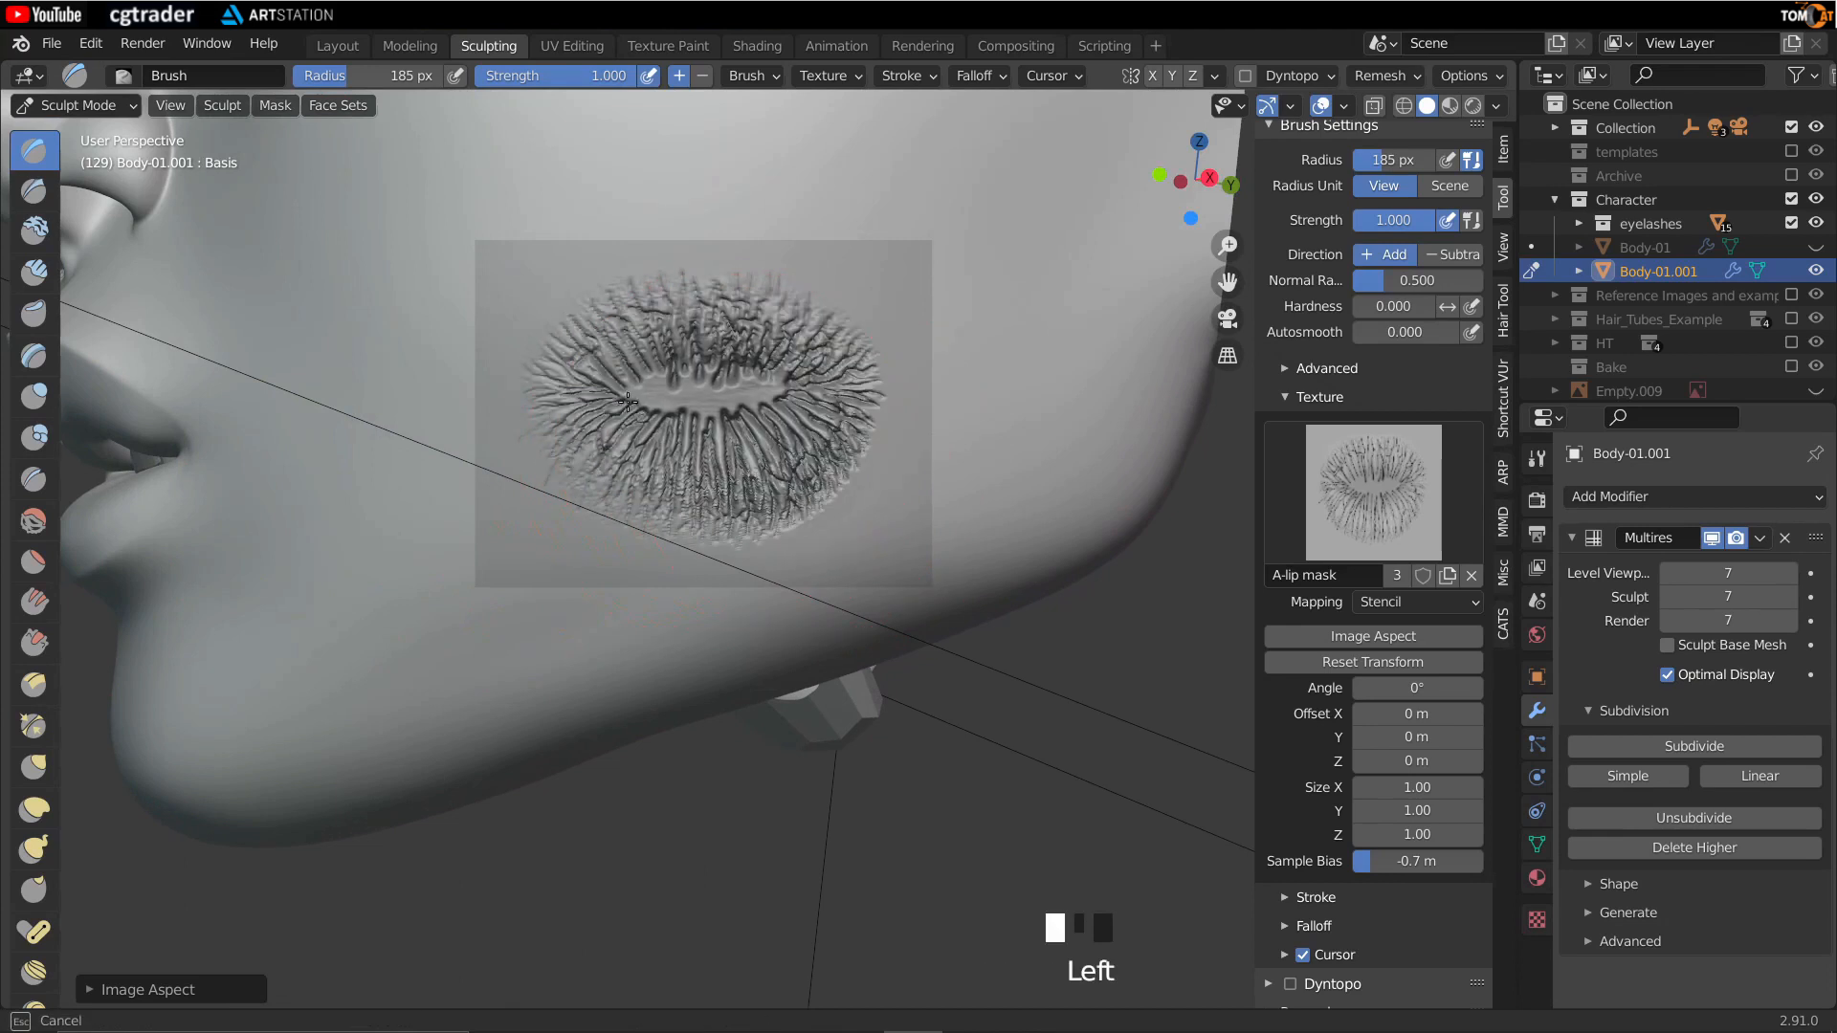
Step: Compare the three test stamps on the cheeks and undo them together with their brush radius and sample bias changes
mouse_move(730, 779)
middle_mouse_down()
mouse_move(561, 575)
mouse_move(1024, 450)
mouse_move(738, 508)
mouse_move(788, 651)
mouse_move(881, 644)
mouse_move(833, 660)
mouse_move(845, 697)
mouse_move(963, 614)
mouse_move(996, 500)
mouse_move(976, 497)
mouse_move(973, 554)
middle_mouse_up()
scroll(562, 576, "down", 2)
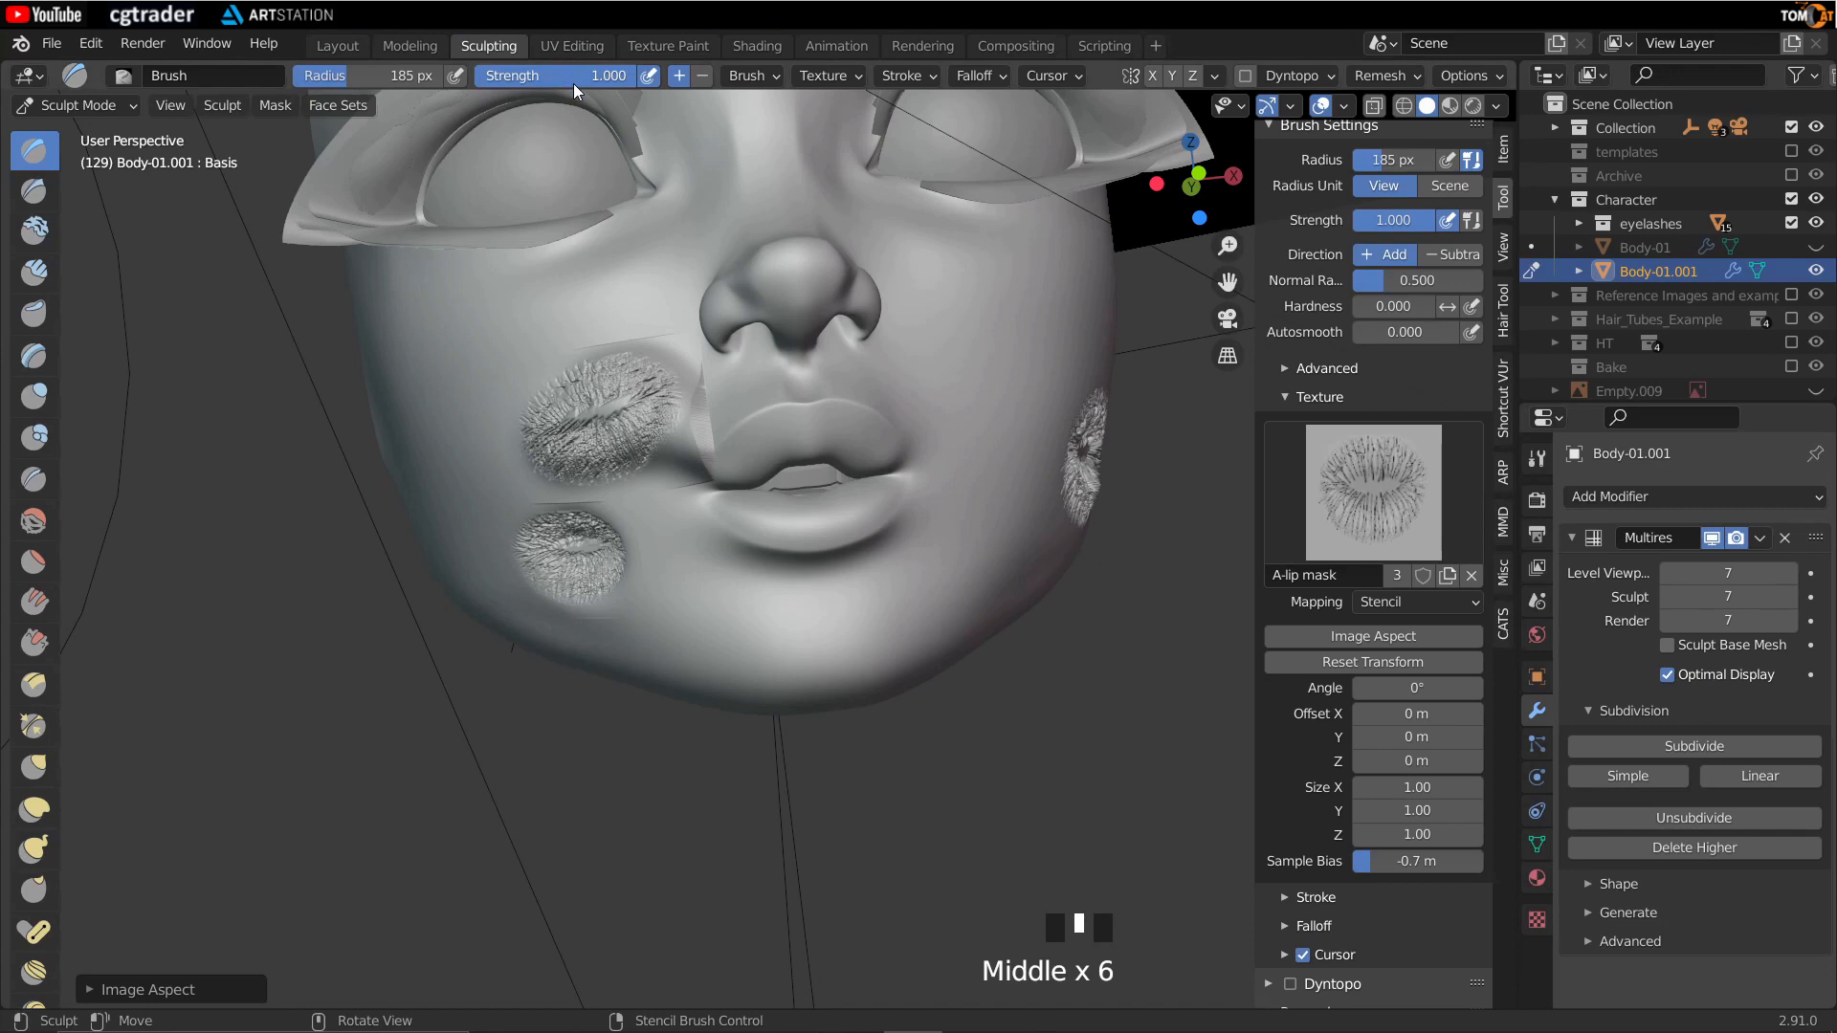
middle_click_drag(593, 631, 580, 691)
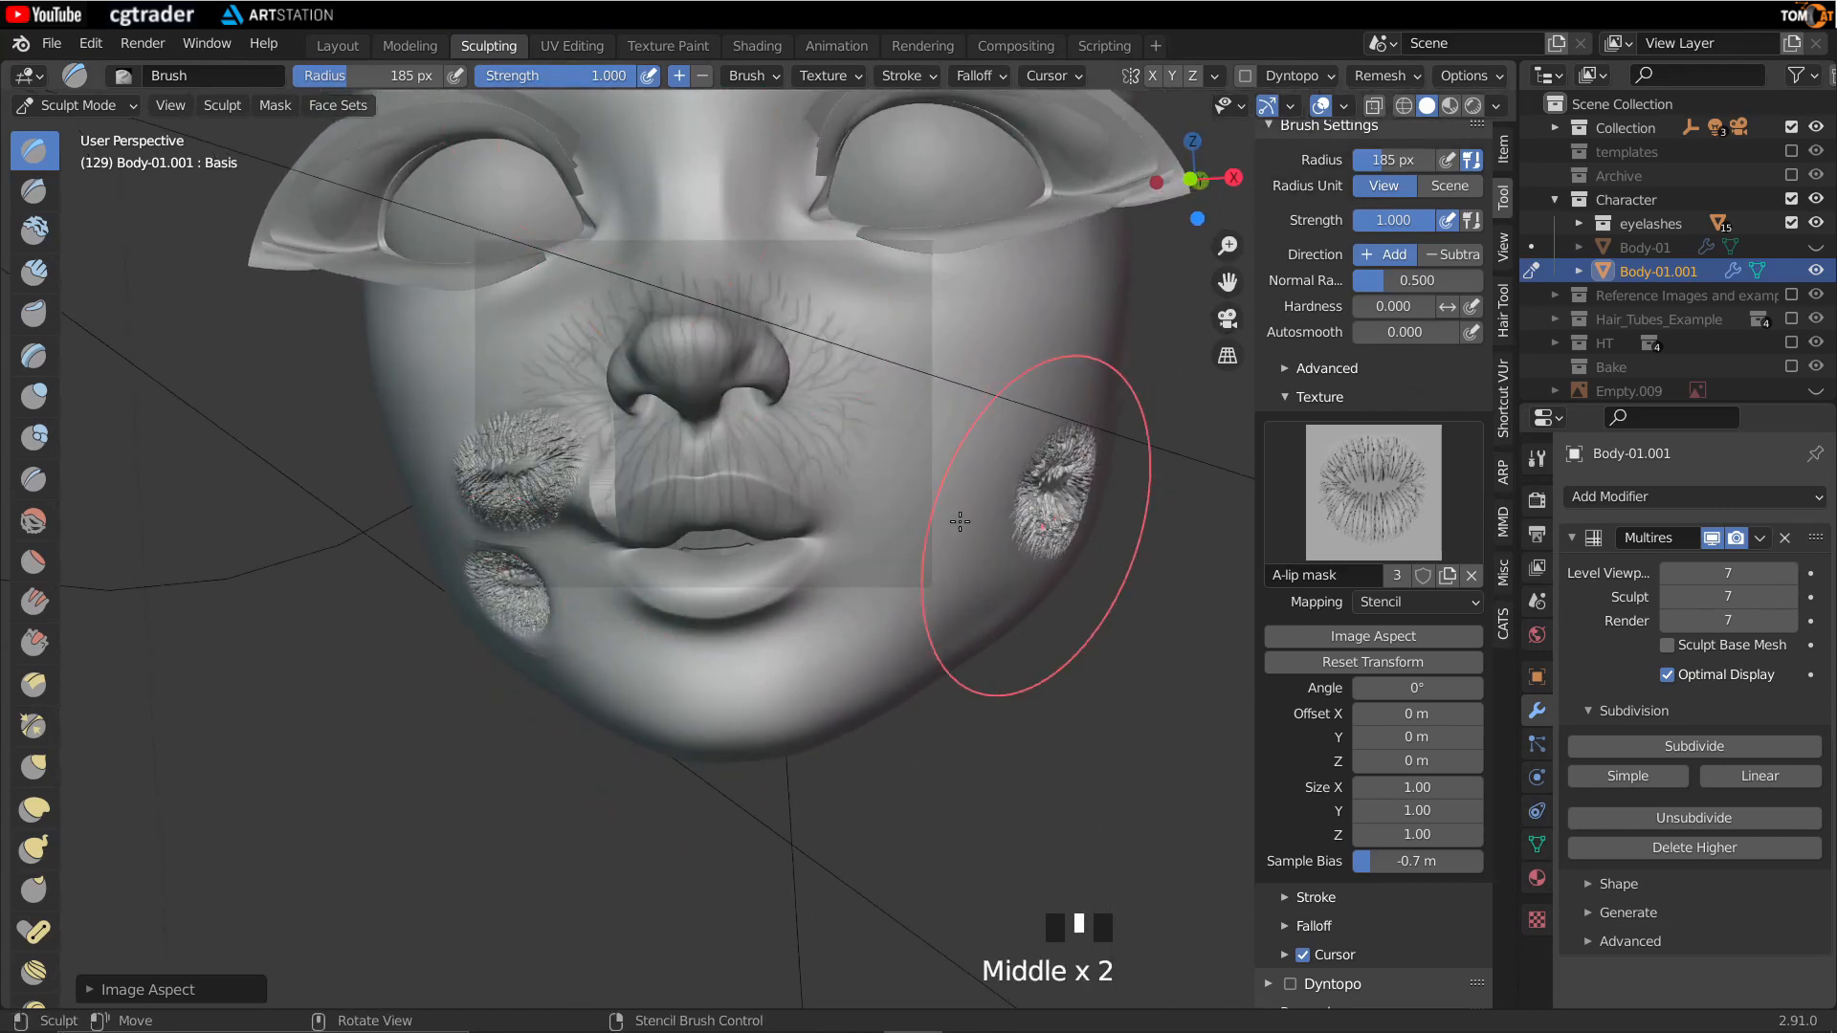
scroll(960, 521, "down", 2)
middle_click_drag(957, 522, 823, 502)
key("ctrl+z")
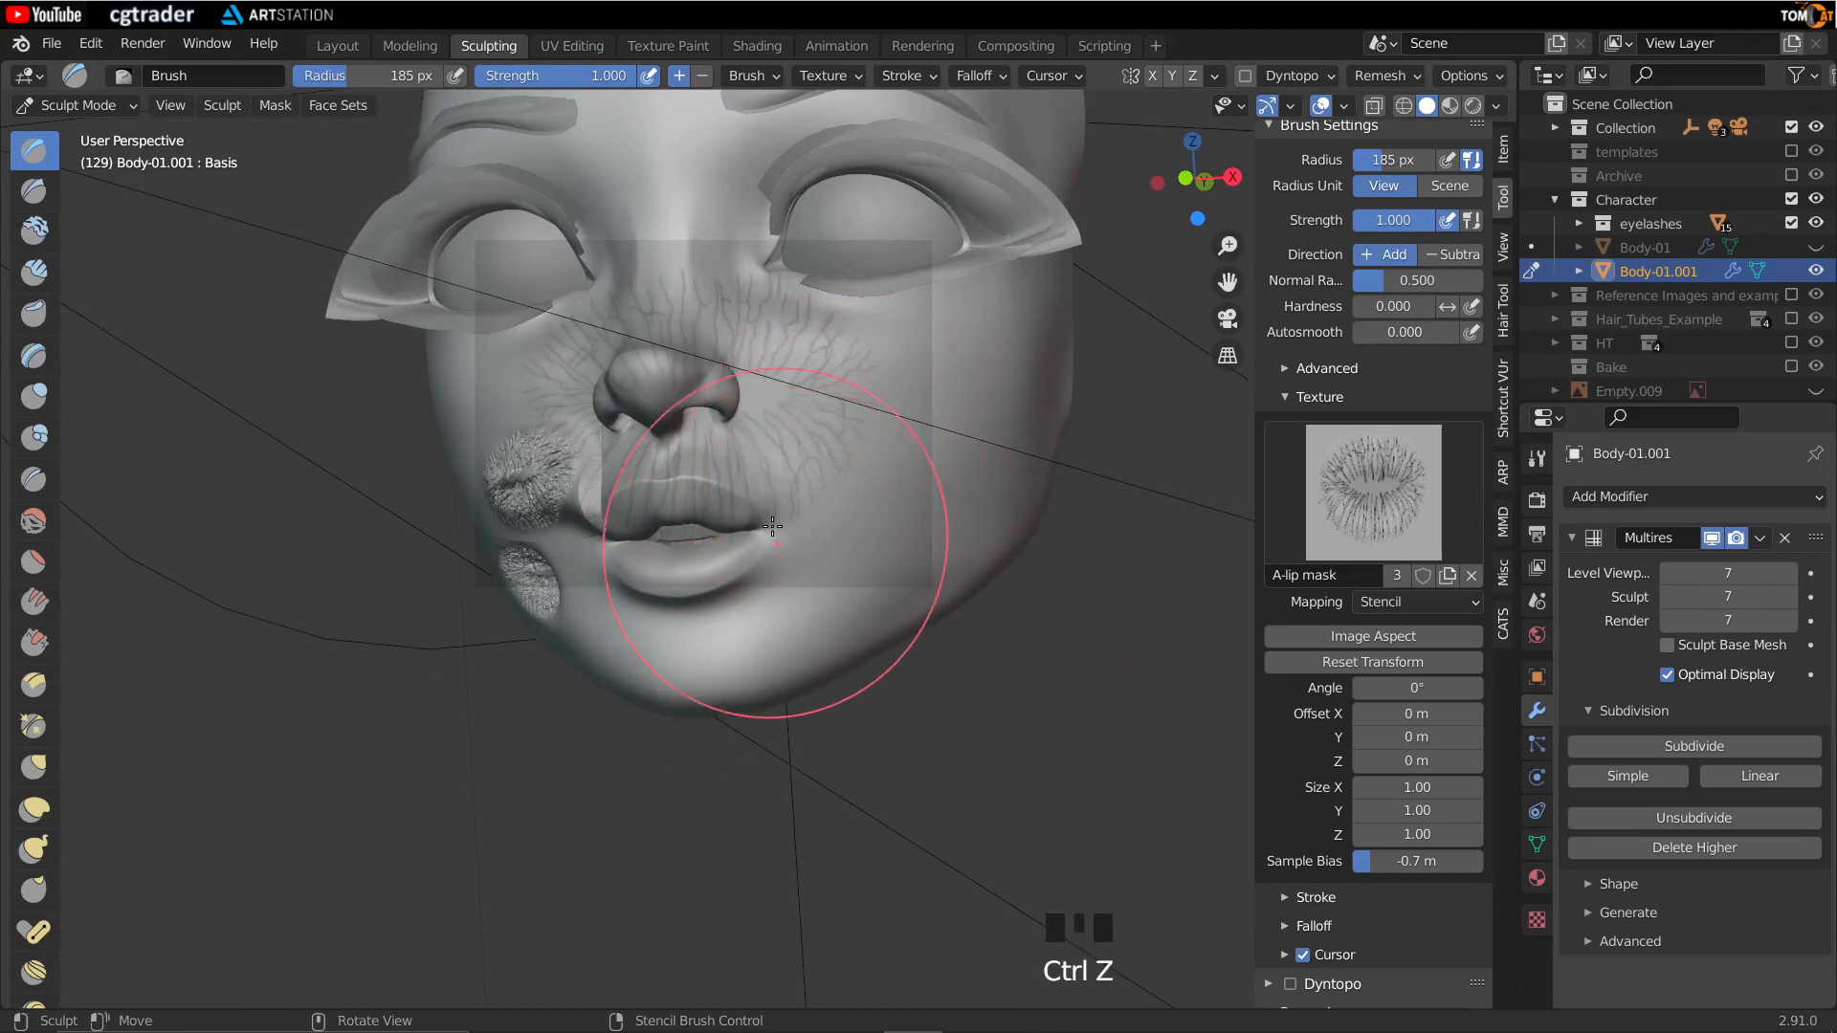
key("ctrl+z")
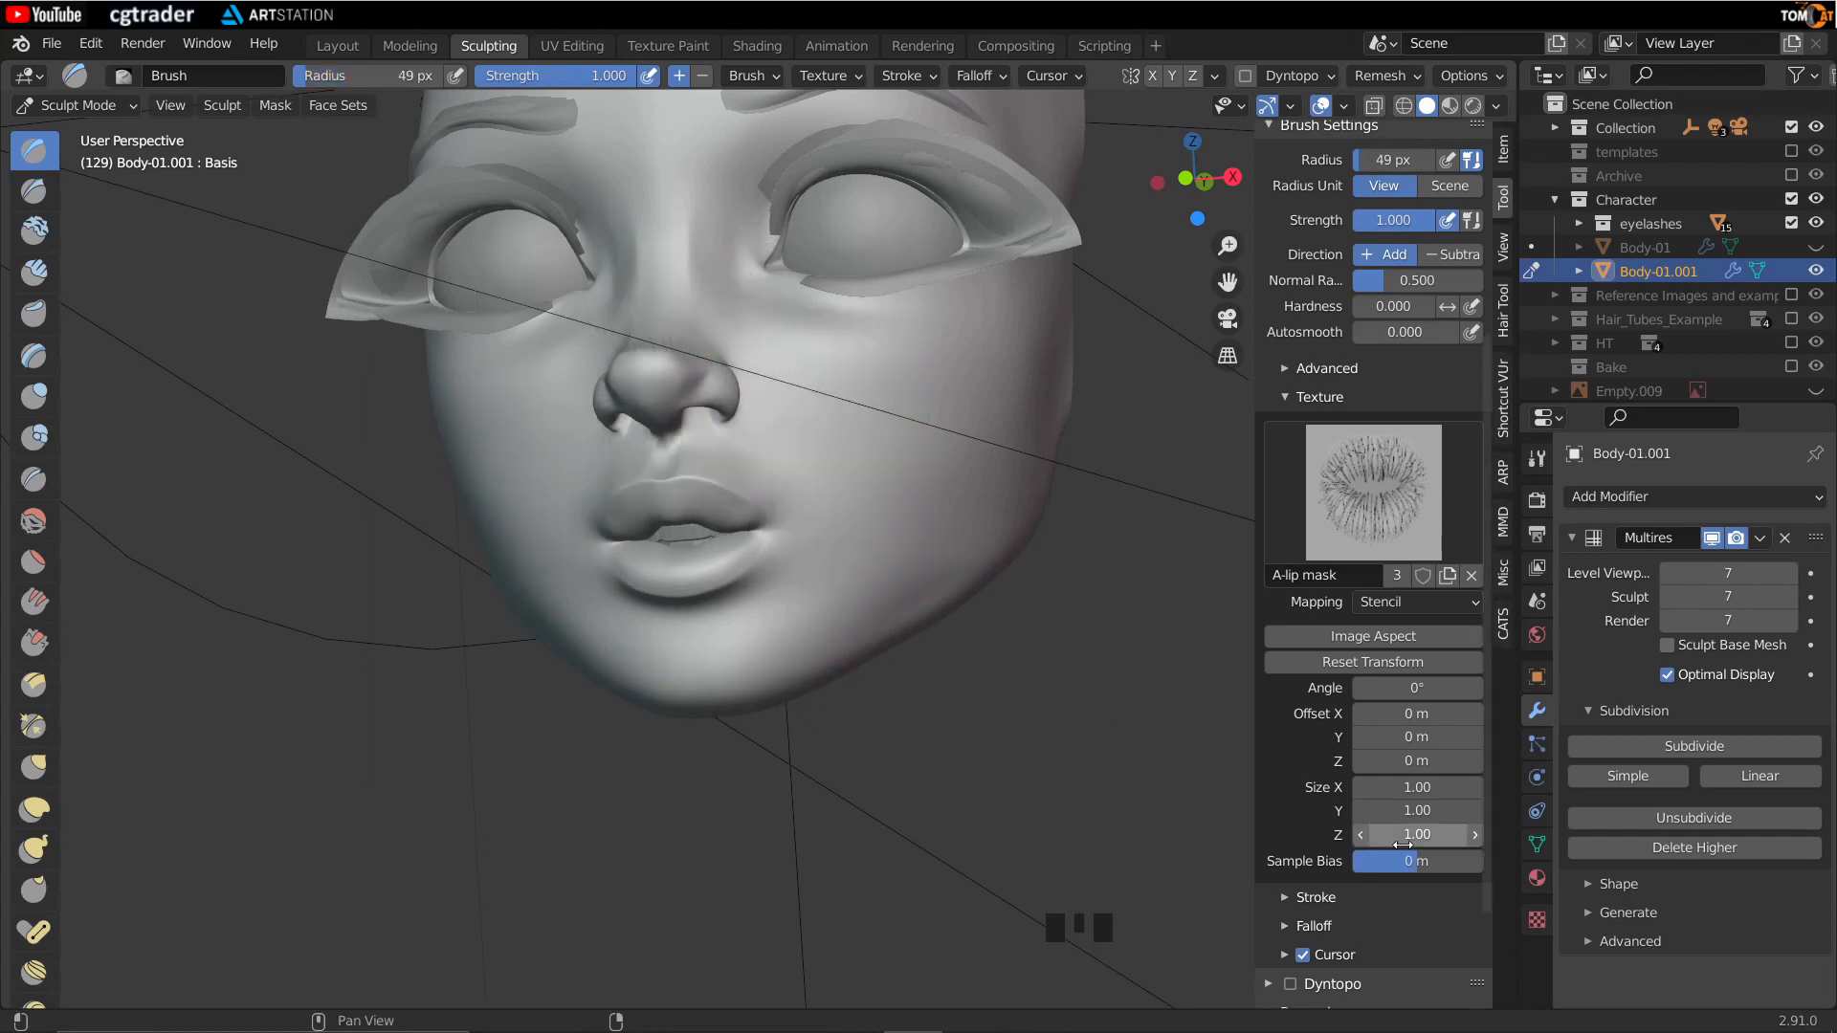
Step: Frame the lower face from the front and position the lip stencil over the lips
middle_click_drag(685, 735, 707, 755)
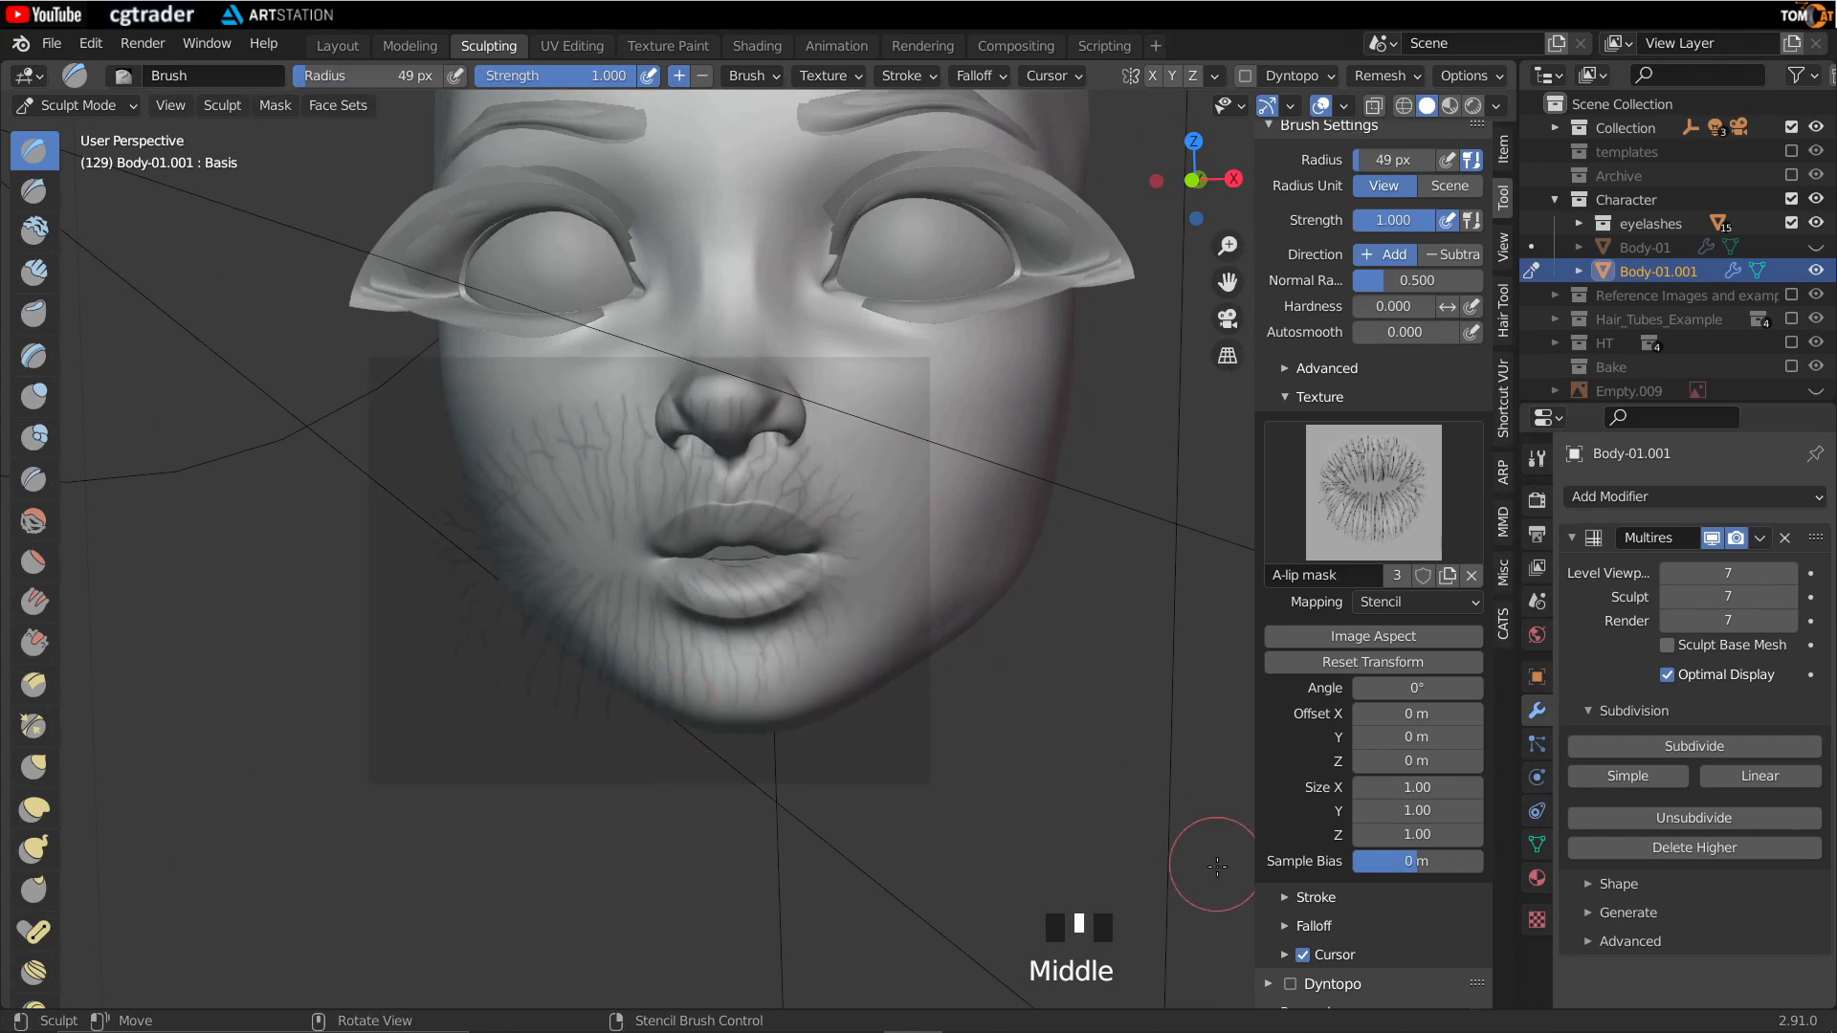
middle_click_drag(1186, 804, 1002, 820)
middle_click_drag(1132, 821, 656, 650)
scroll(738, 623, "up", 2)
right_click_drag(733, 709, 765, 601)
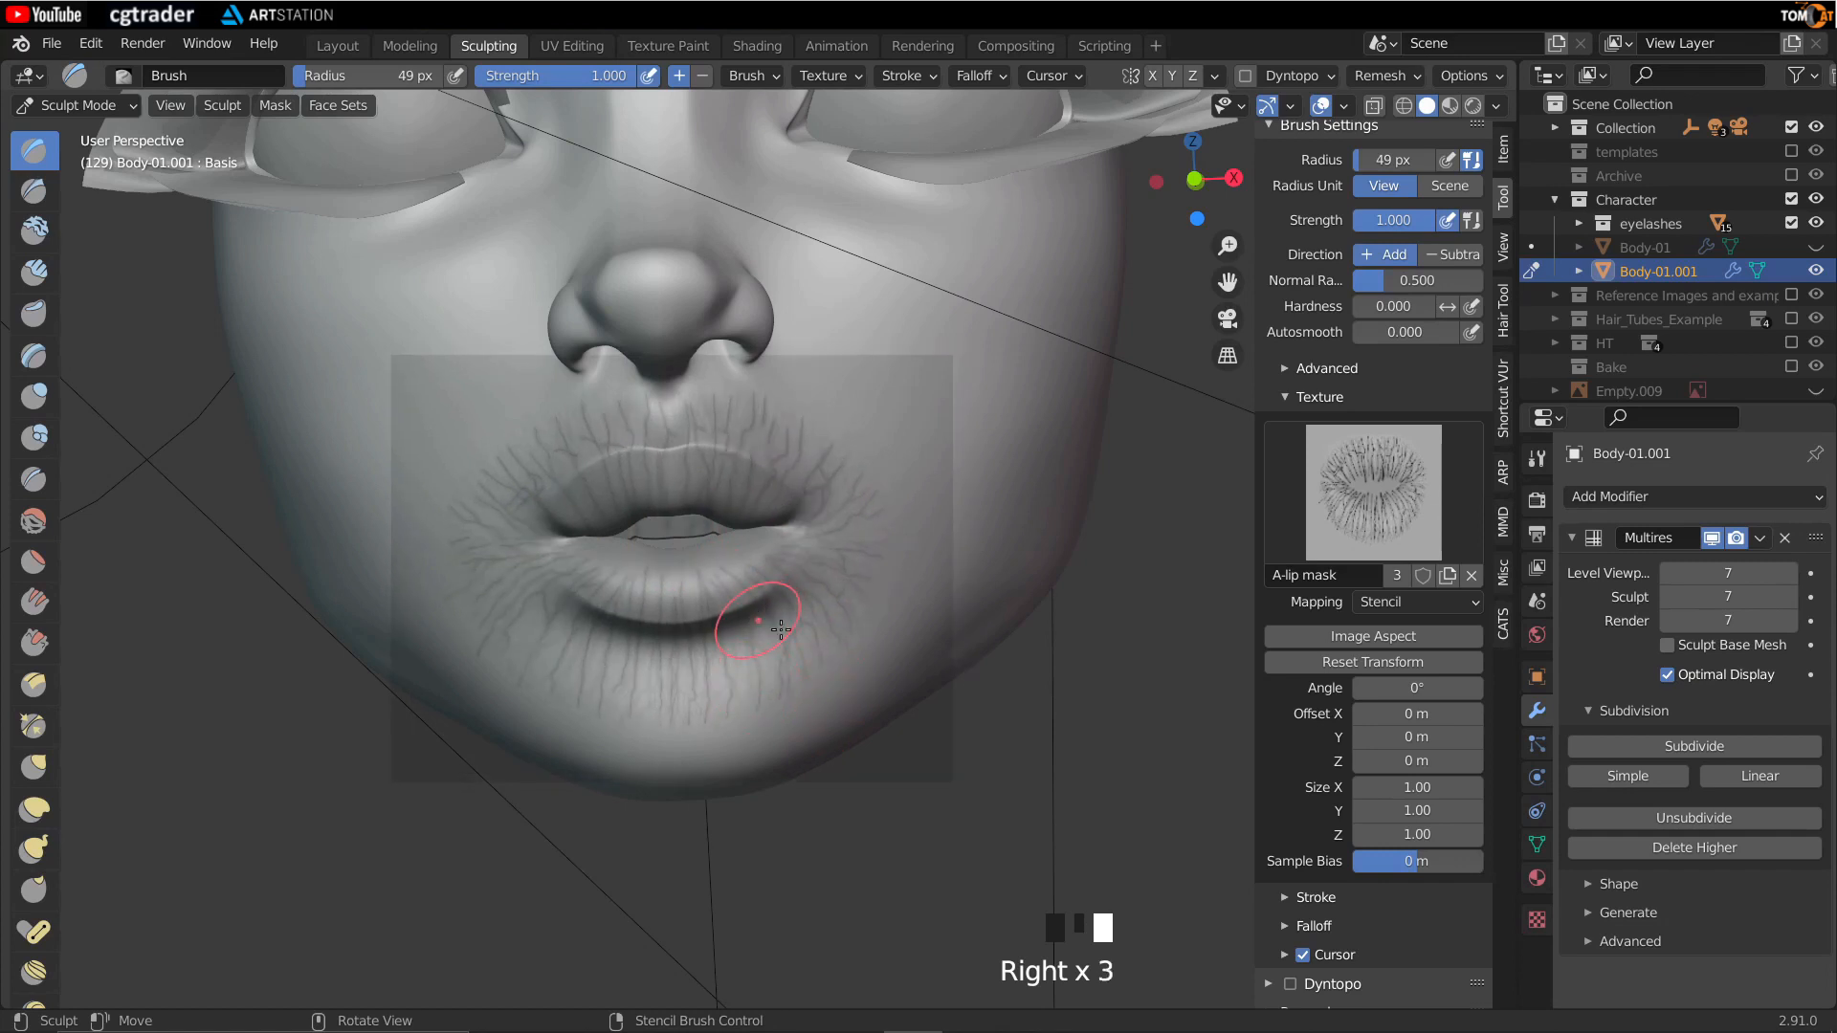
scroll(1388, 628, "up", 7)
right_click_drag(719, 675, 689, 660)
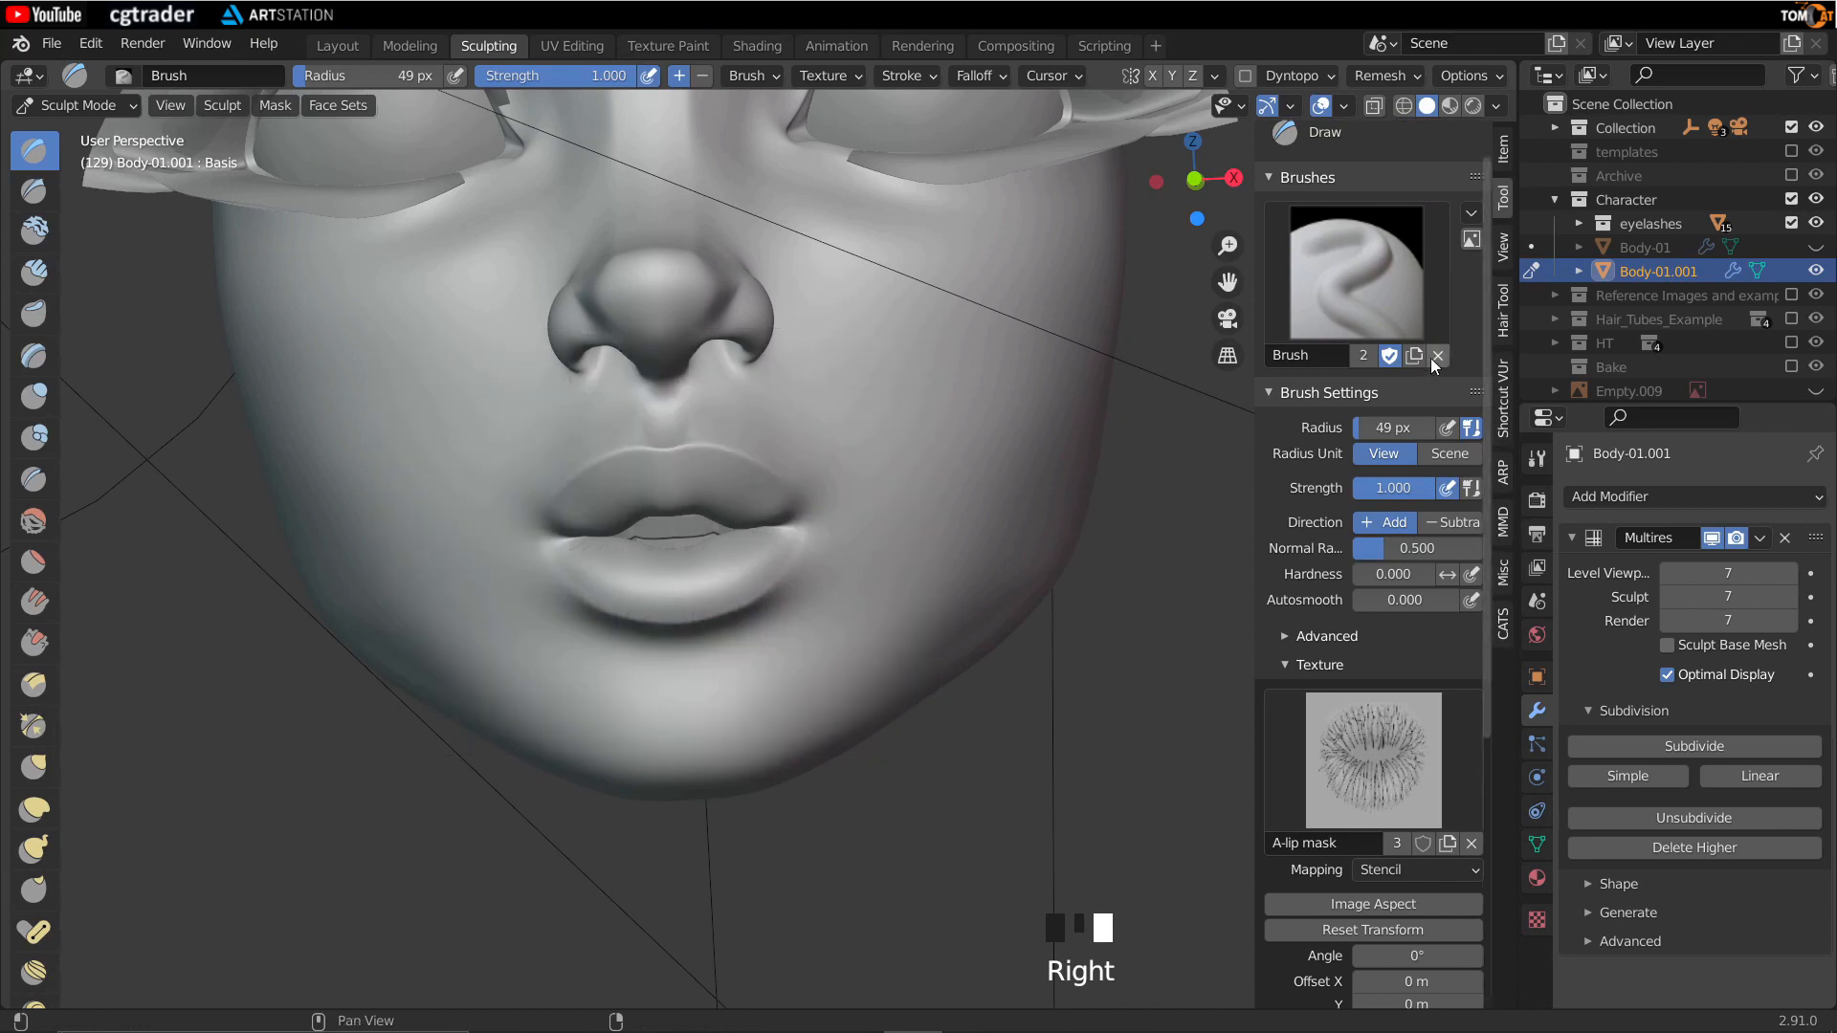
Step: Replace the current brush with a new one, assign it the A-lip mask texture and set the mapping to Stencil
scroll(1307, 451, "up", 3)
left_click(1438, 395)
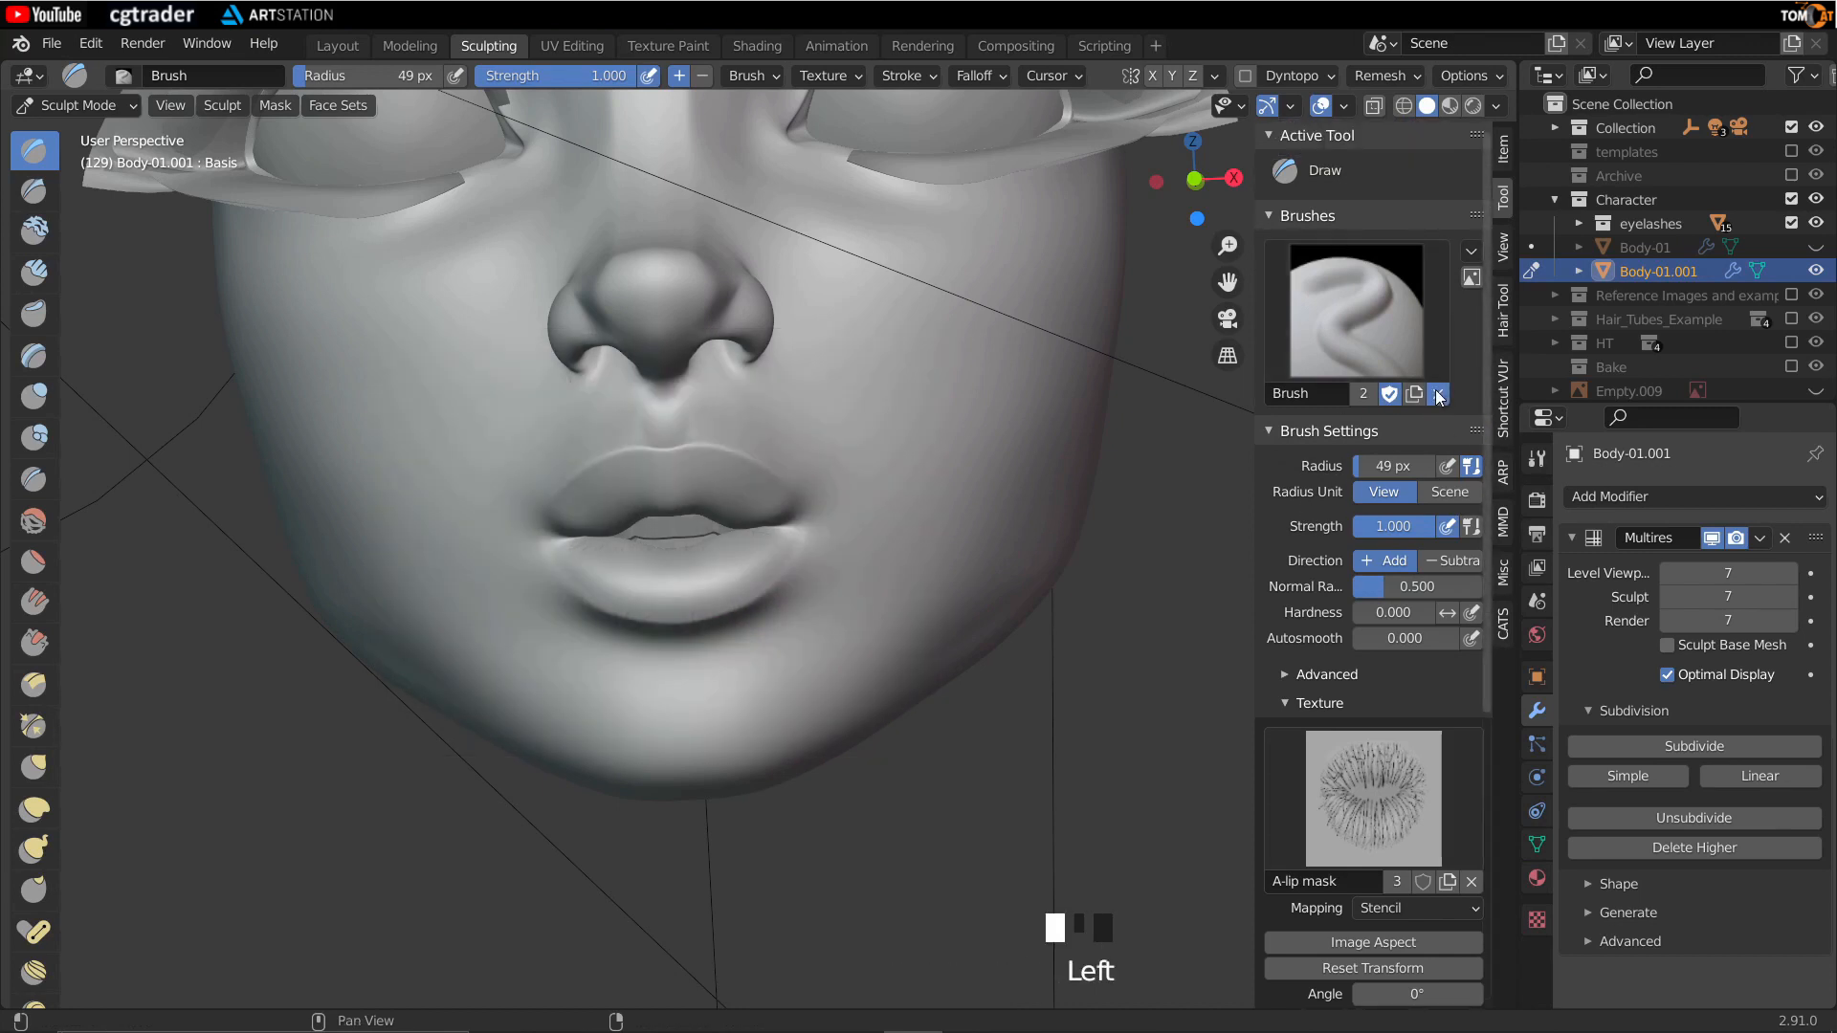
left_click(1317, 394)
scroll(1322, 636, "down", 4)
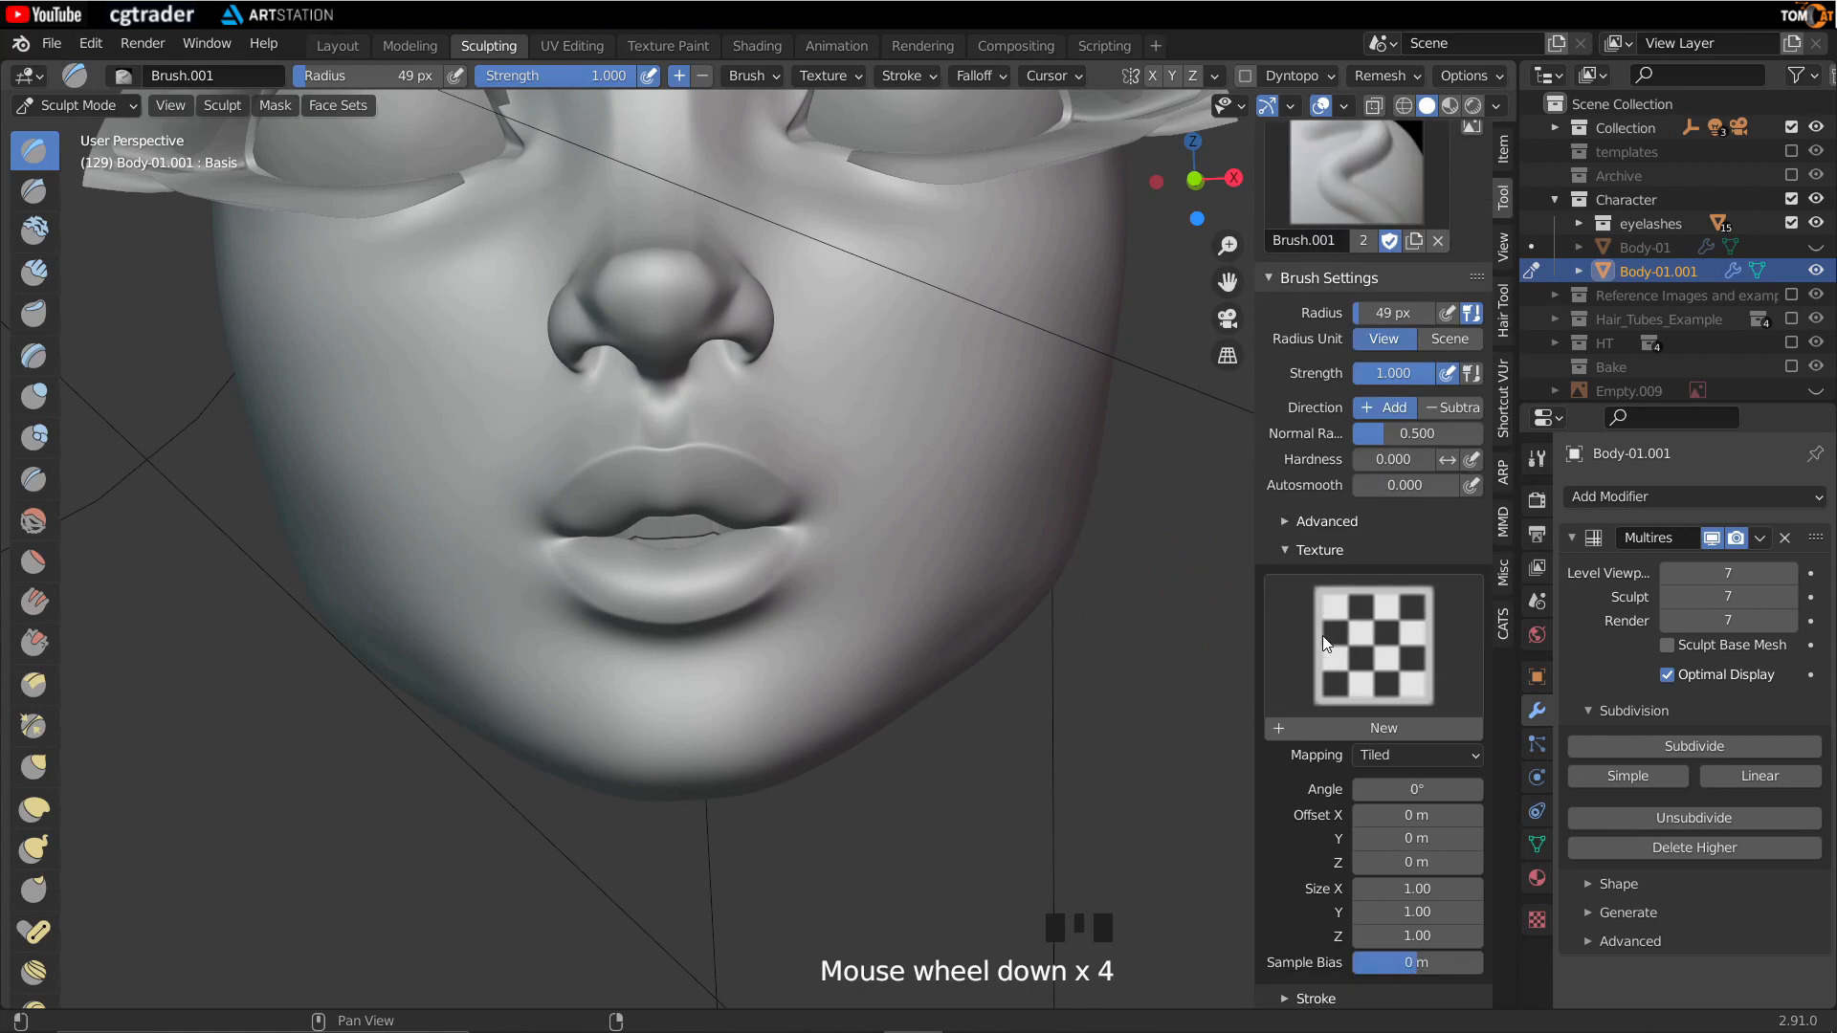
left_click(1322, 635)
left_click(949, 284)
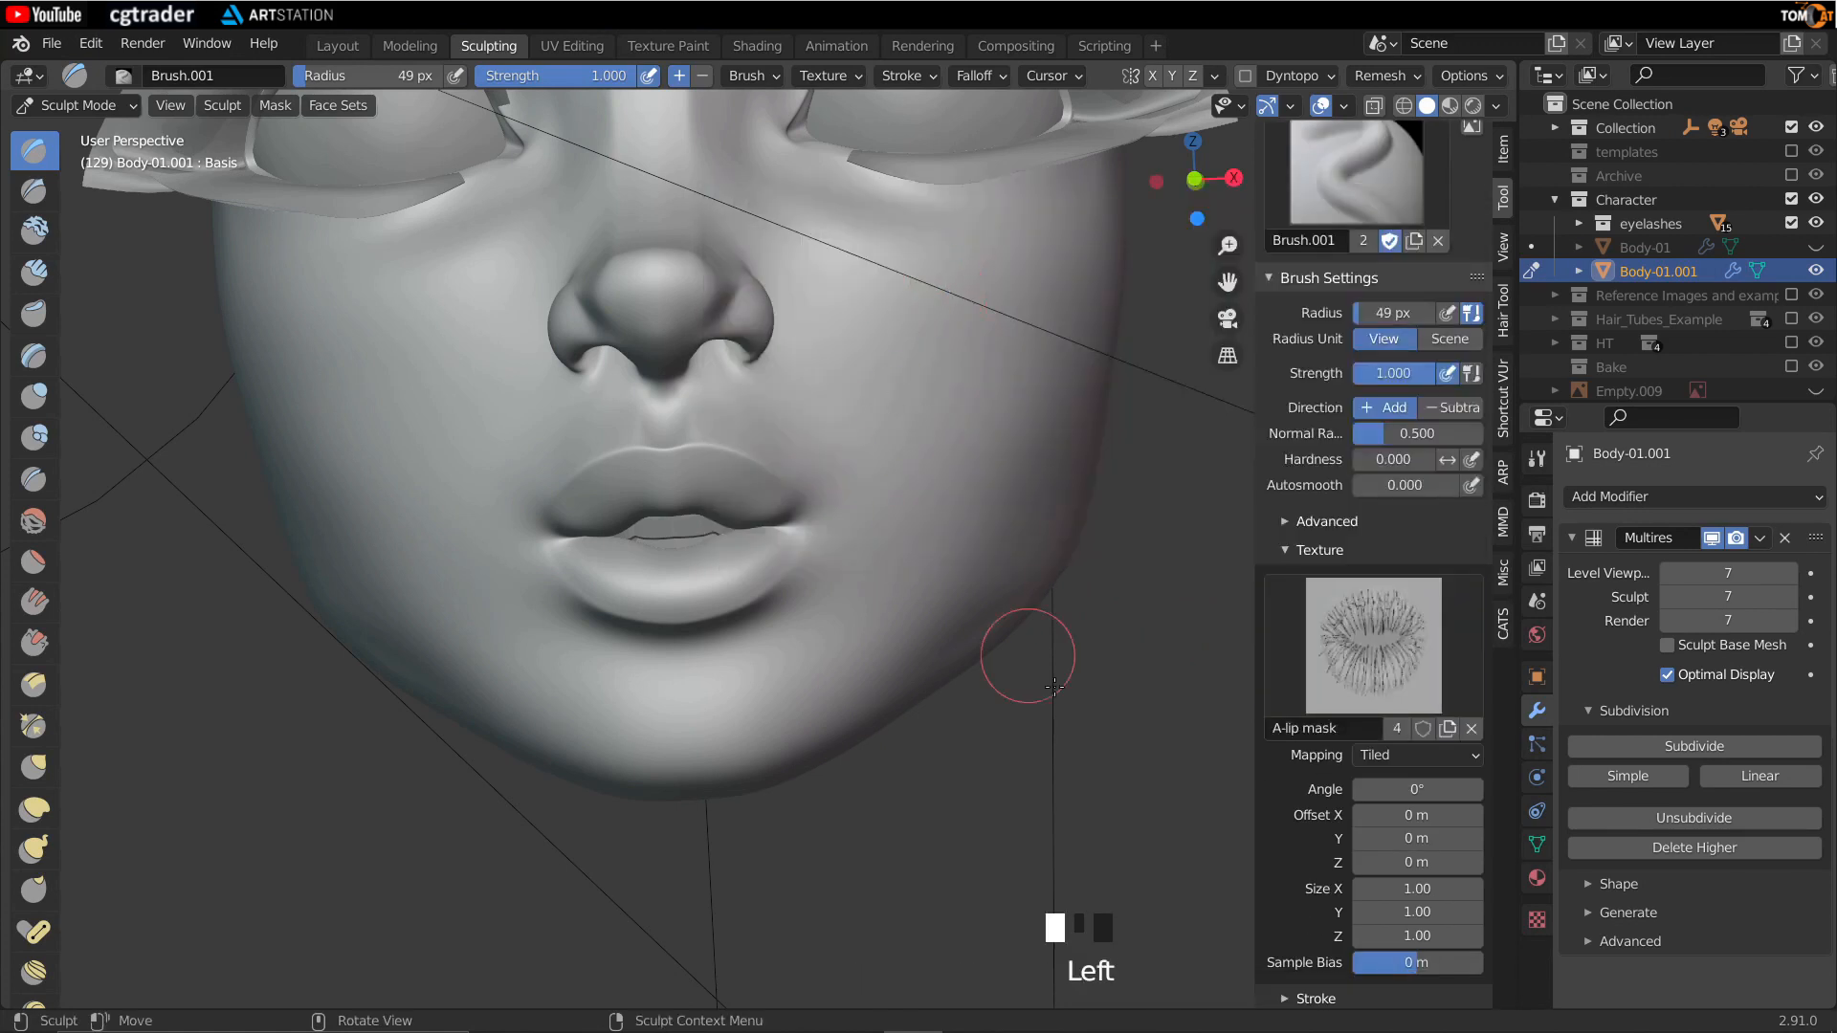
left_click(1385, 758)
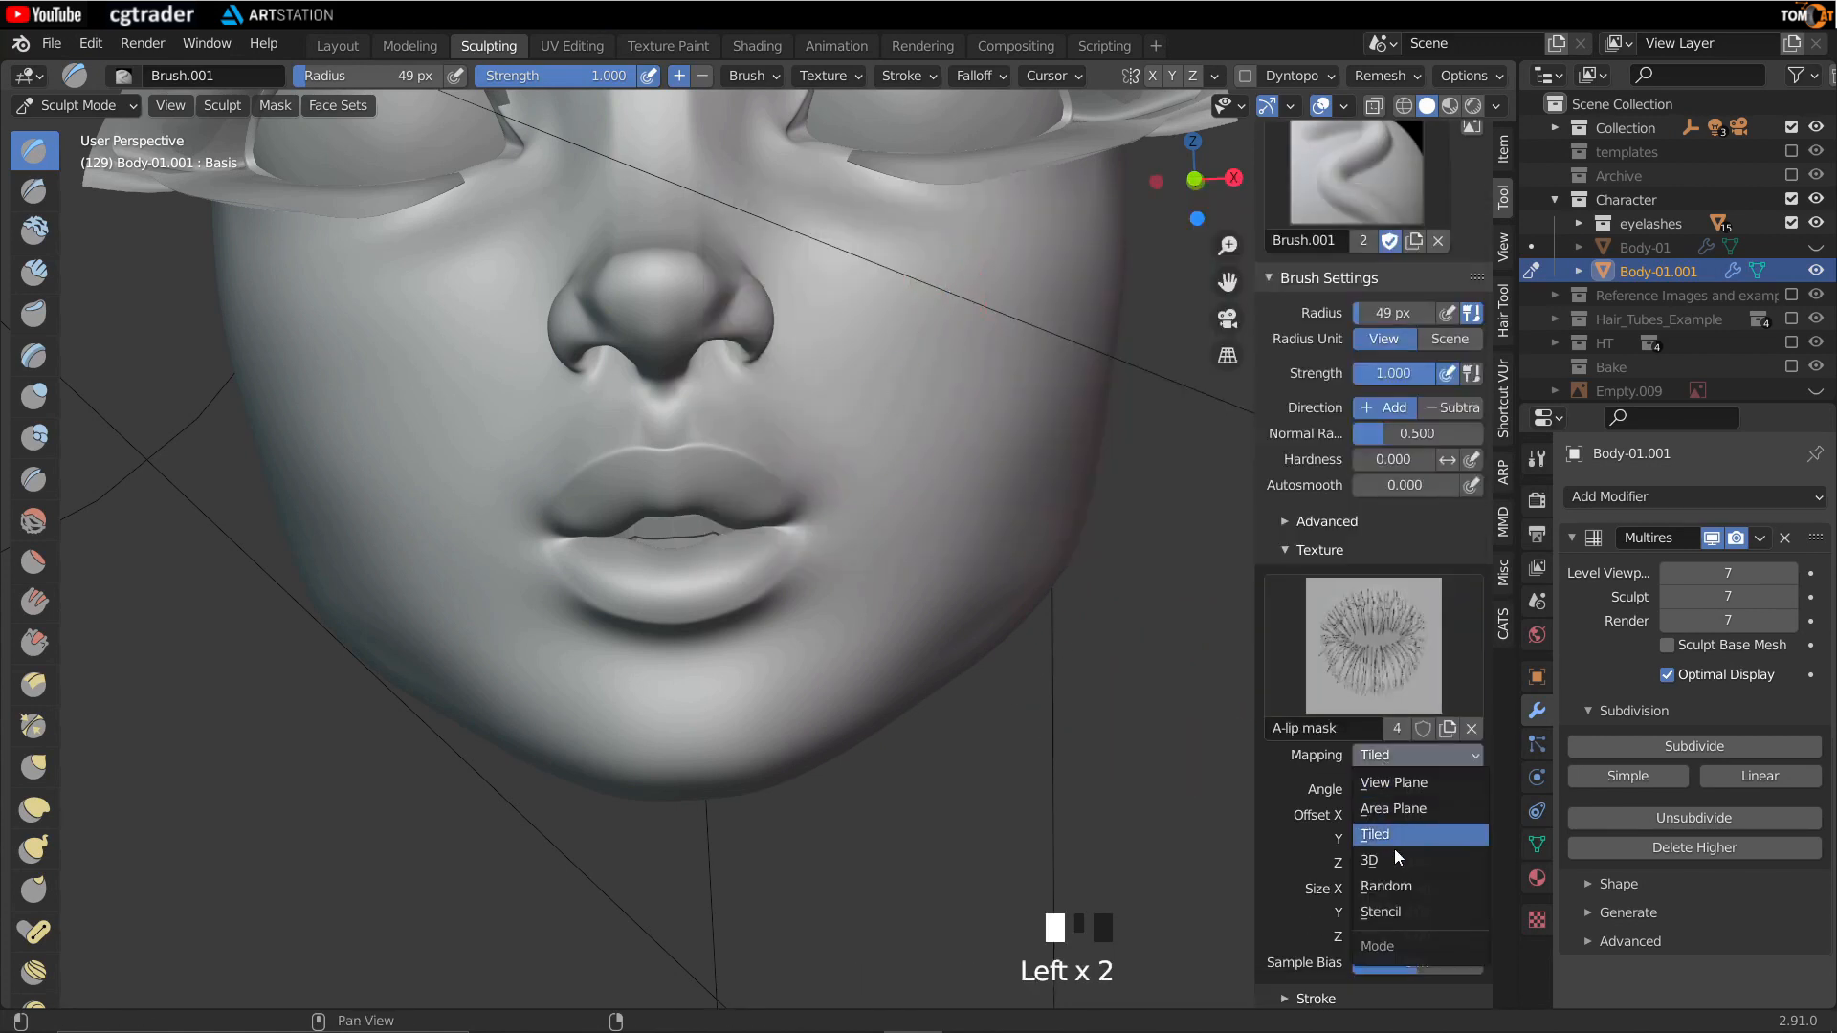
left_click(1385, 912)
Step: Place the lip stencil over the mouth and align the view to front orthographic
right_click_drag(547, 741, 847, 655)
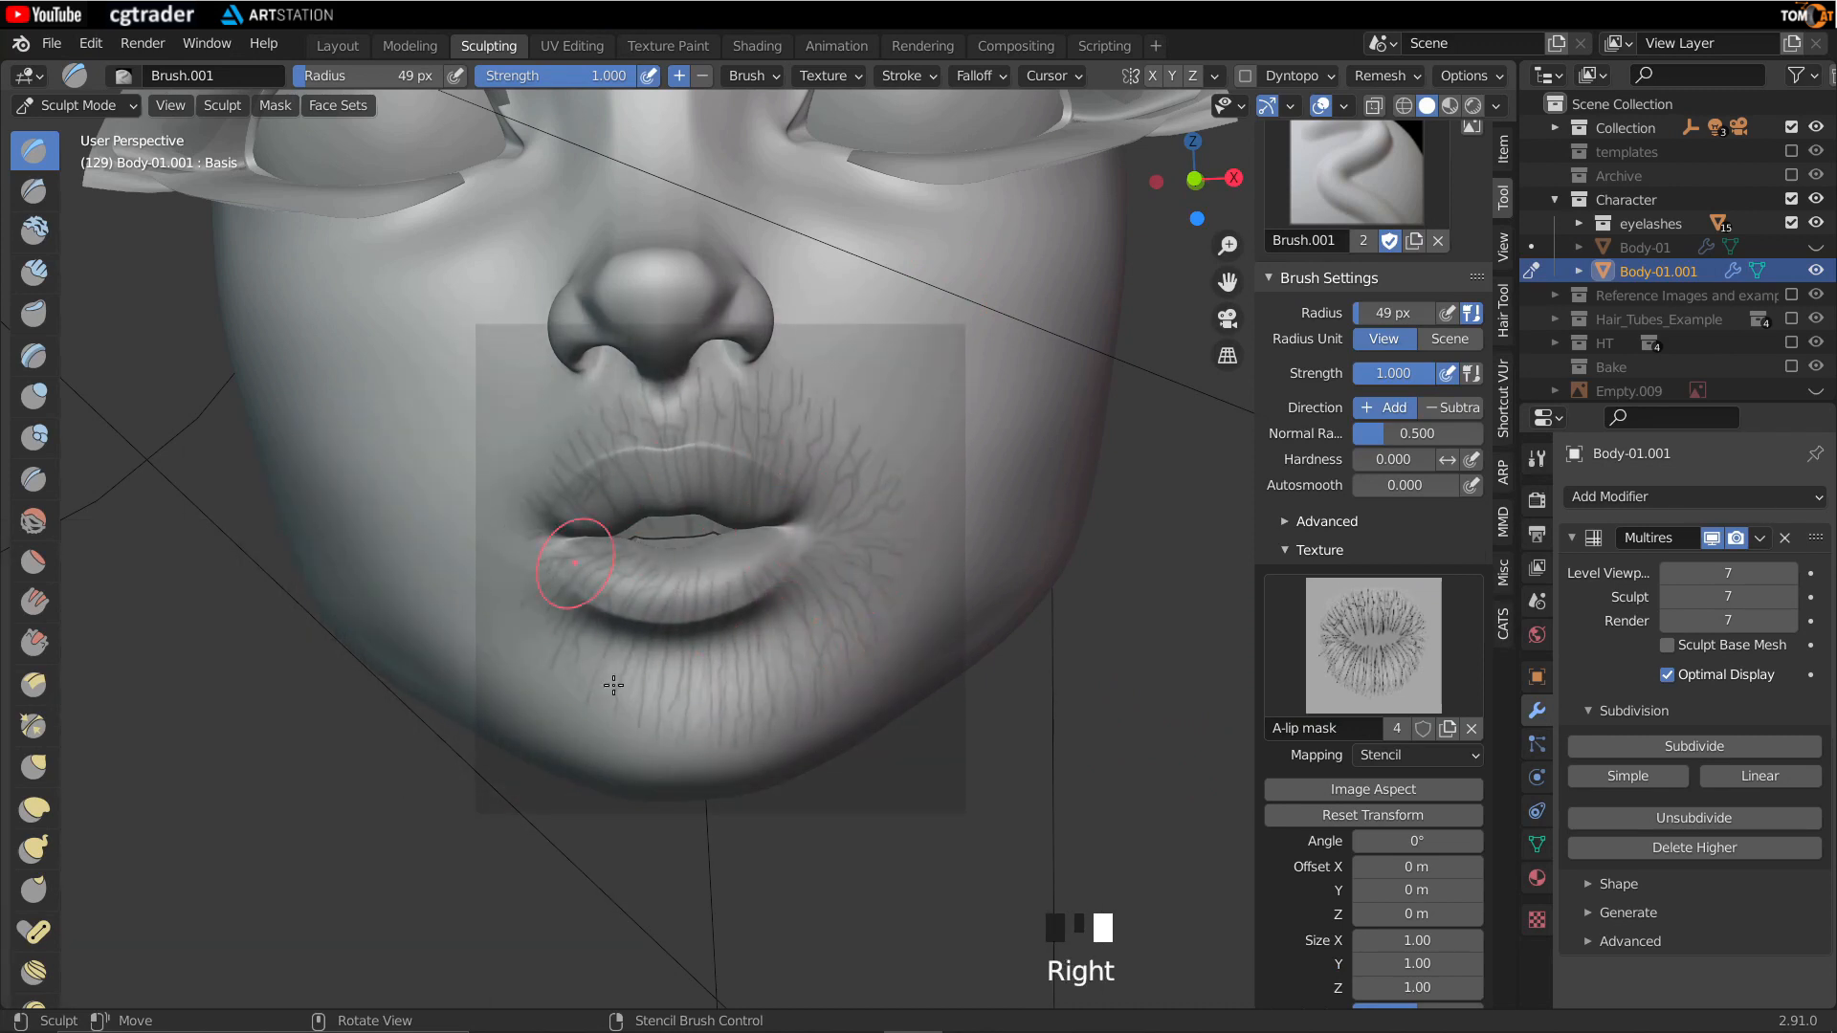
mouse_move(656, 639)
middle_mouse_down()
mouse_move(710, 661)
mouse_move(687, 658)
middle_mouse_up()
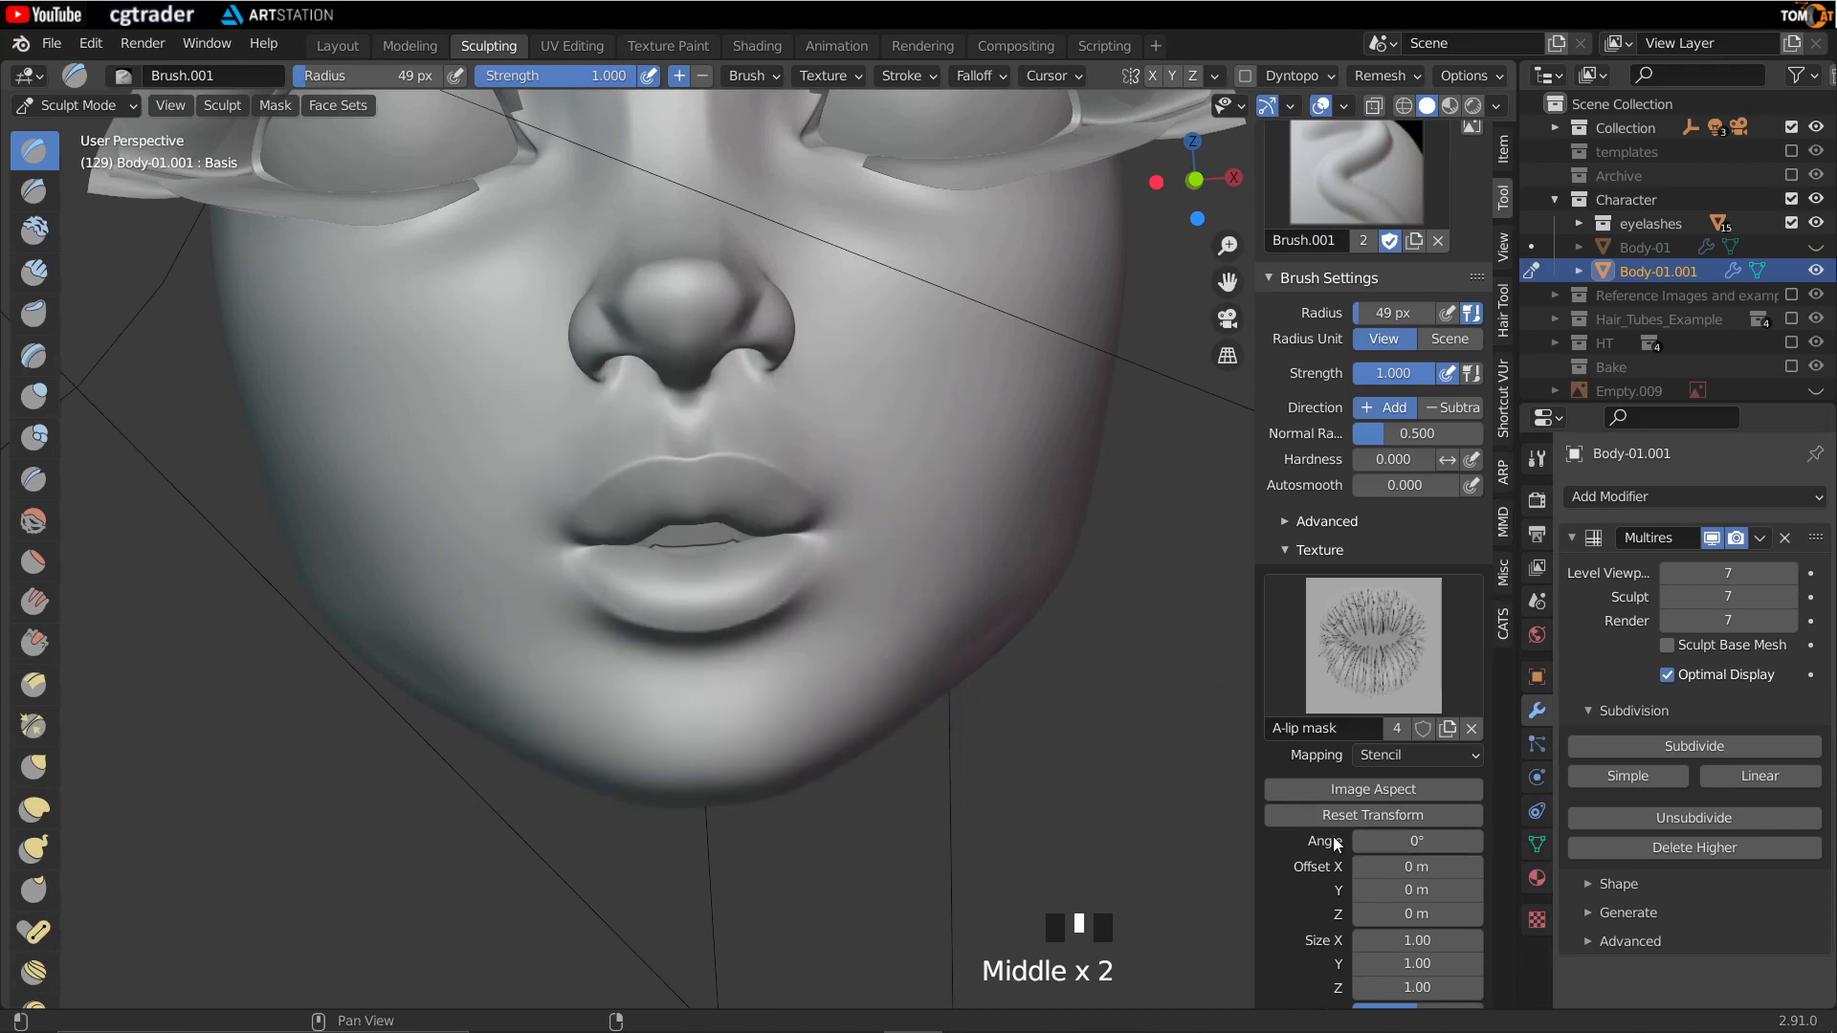
left_click(1200, 180)
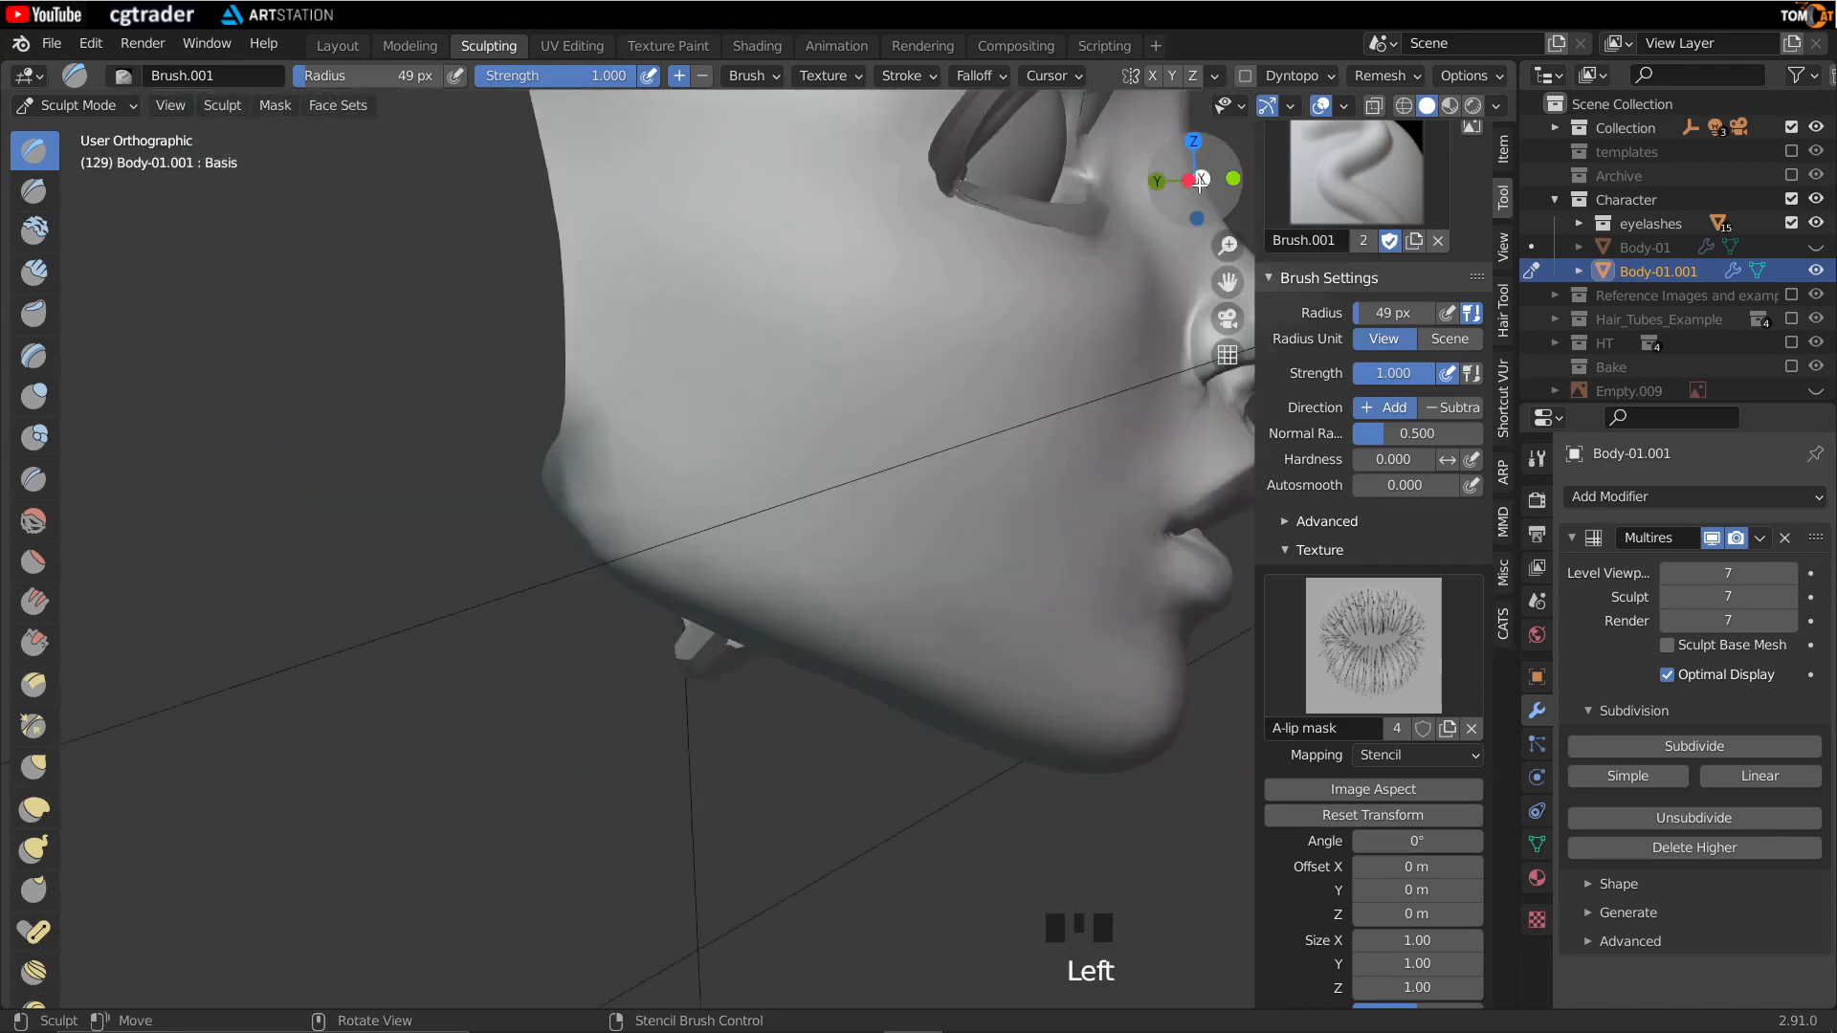
left_click(1234, 179)
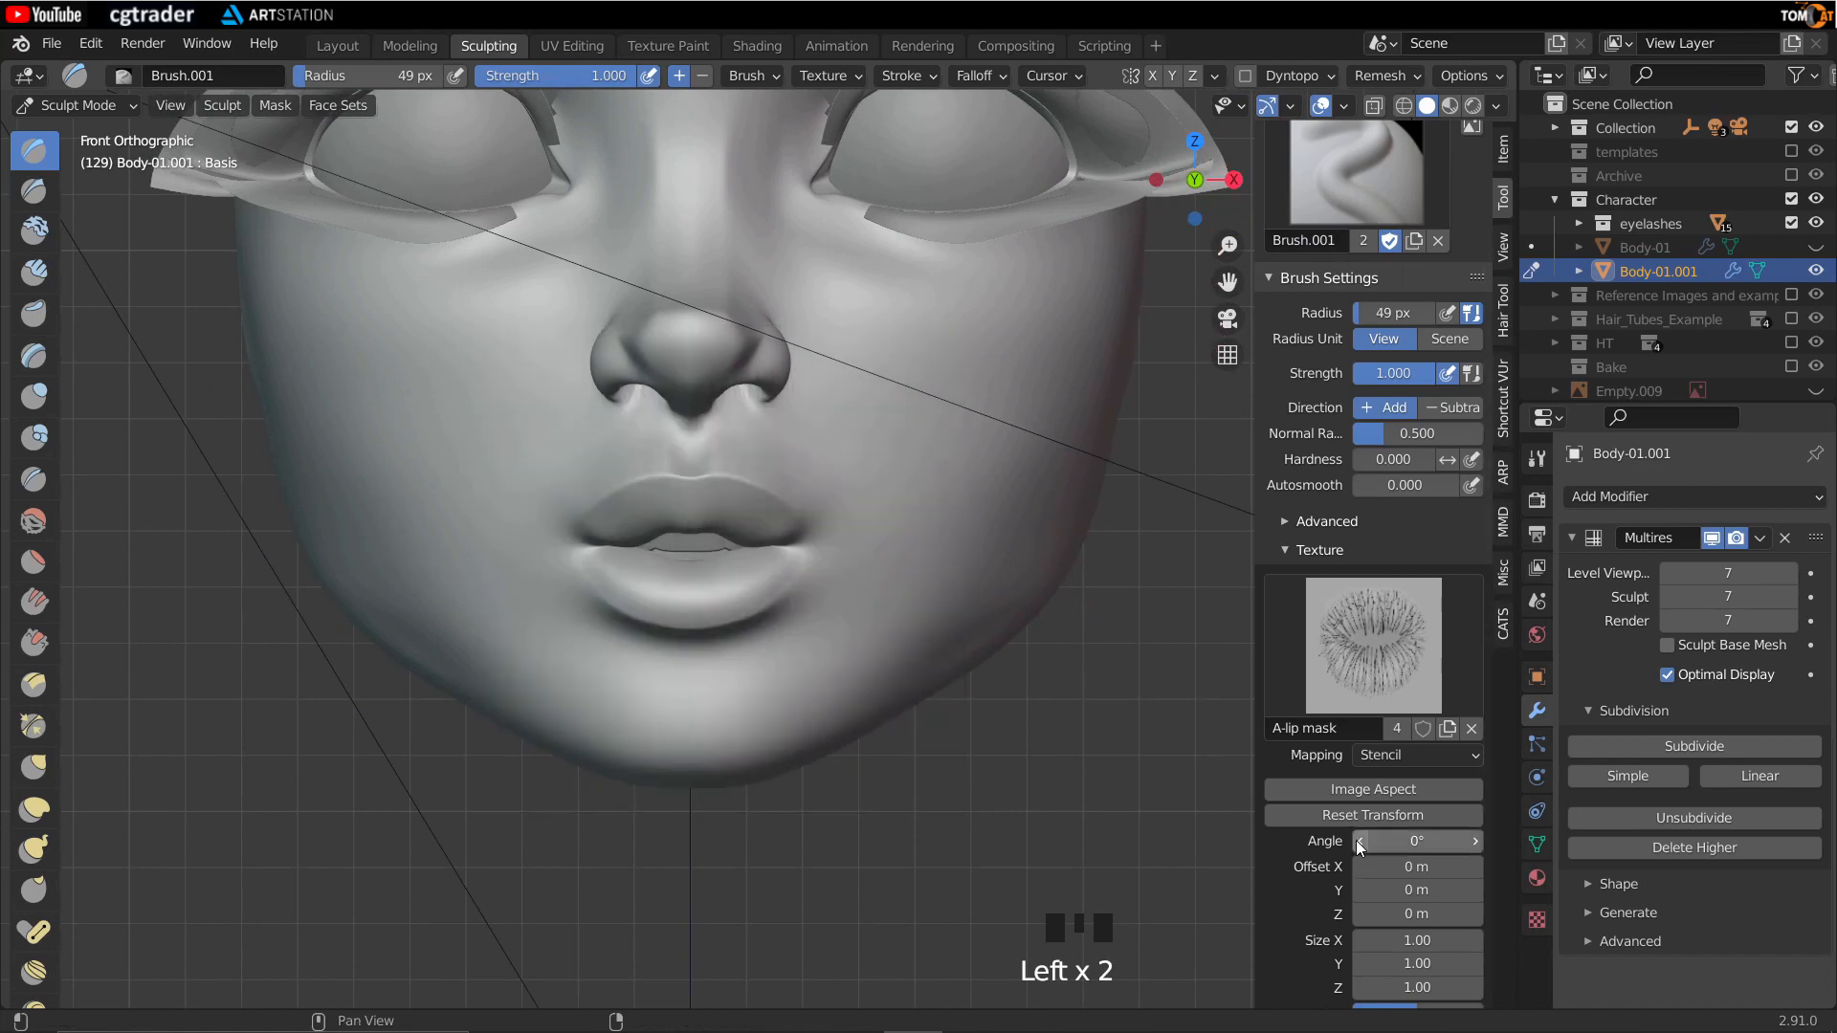
Step: Restore the stencil's image aspect, then scale and position it closely around the lips
left_click(1334, 788)
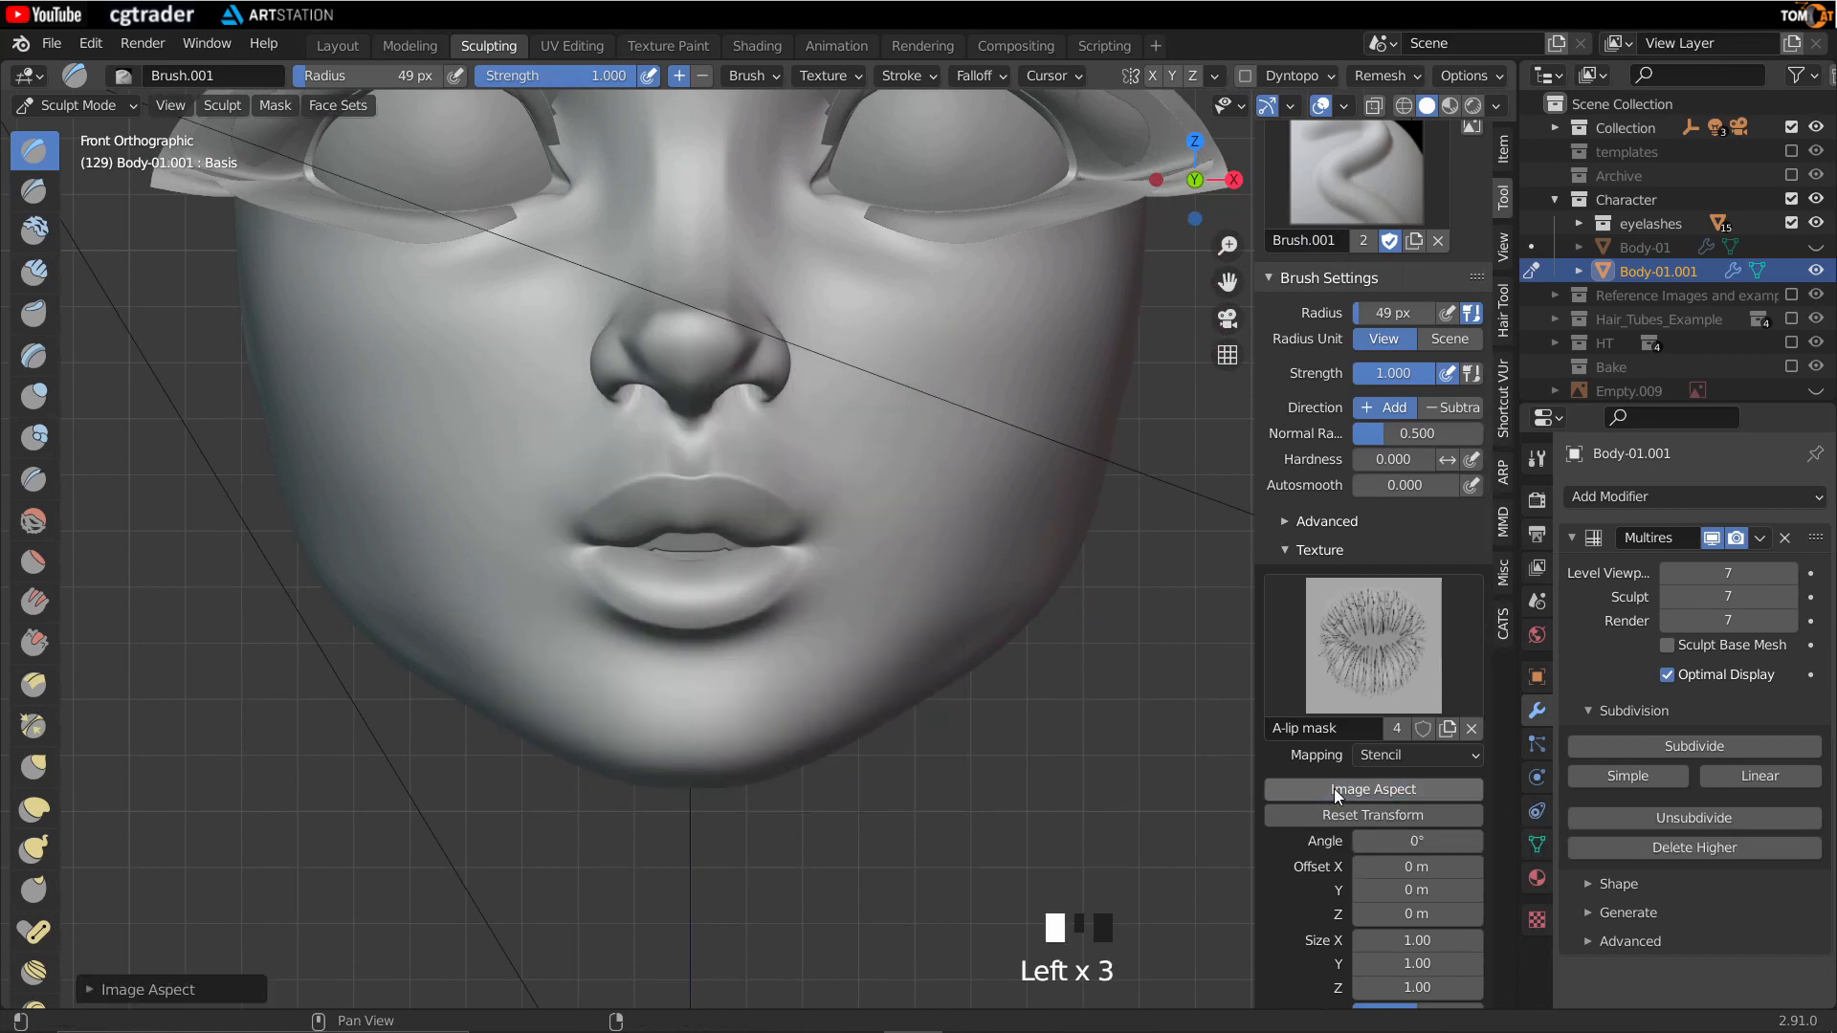
right_click_drag(777, 663, 742, 646)
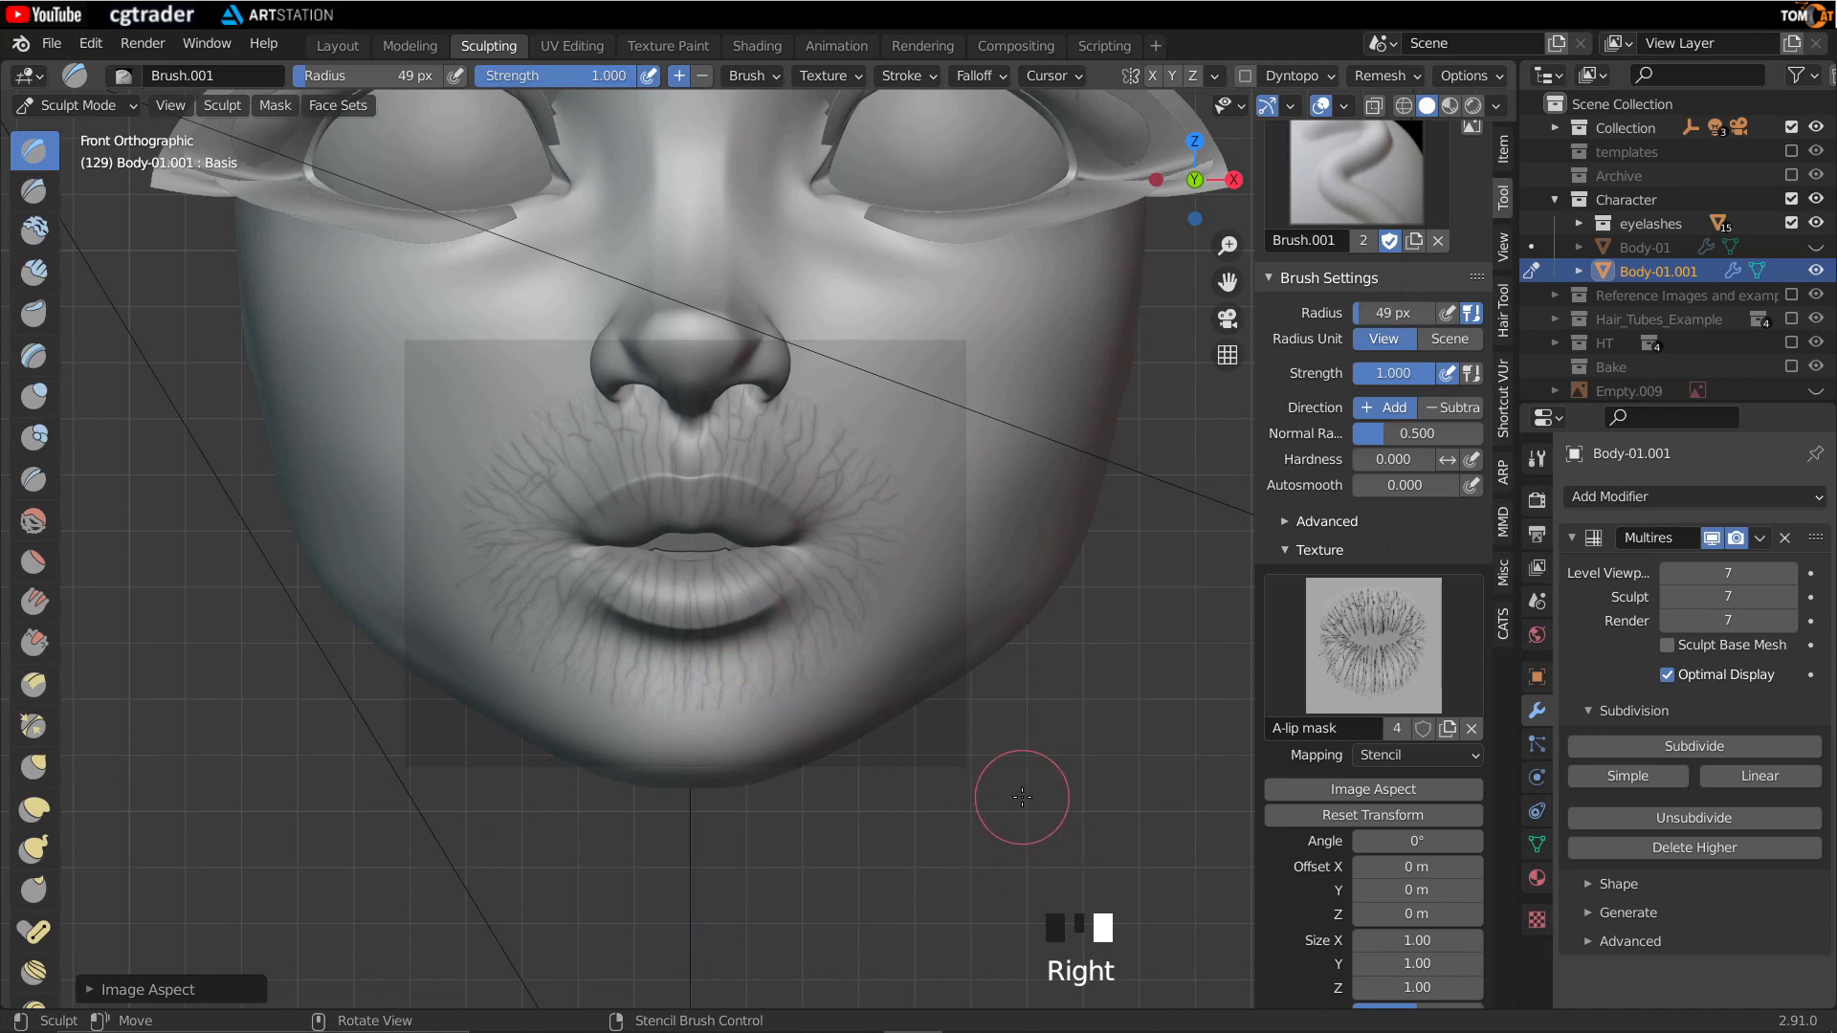
right_click_drag(1014, 742, 874, 672, "shift")
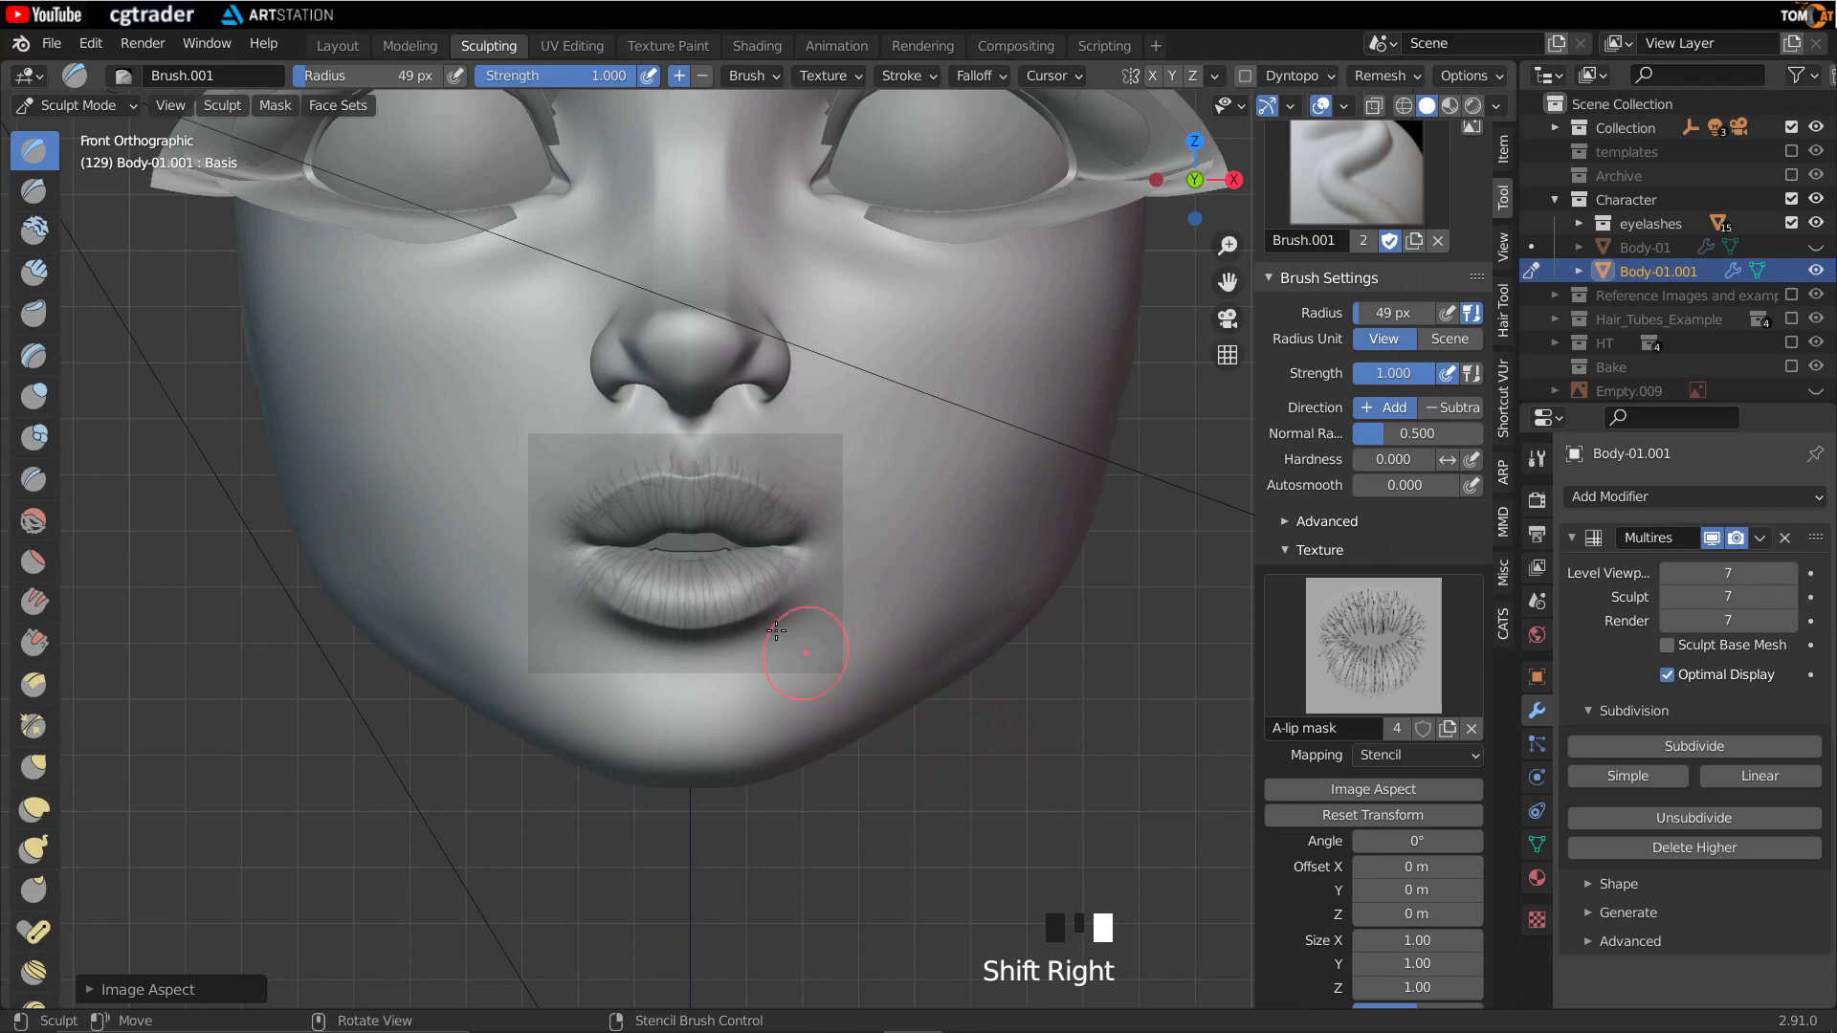
scroll(802, 644, "up", 6)
middle_click_drag(753, 646, 771, 598, "shift")
right_click_drag(816, 656, 933, 688, "shift")
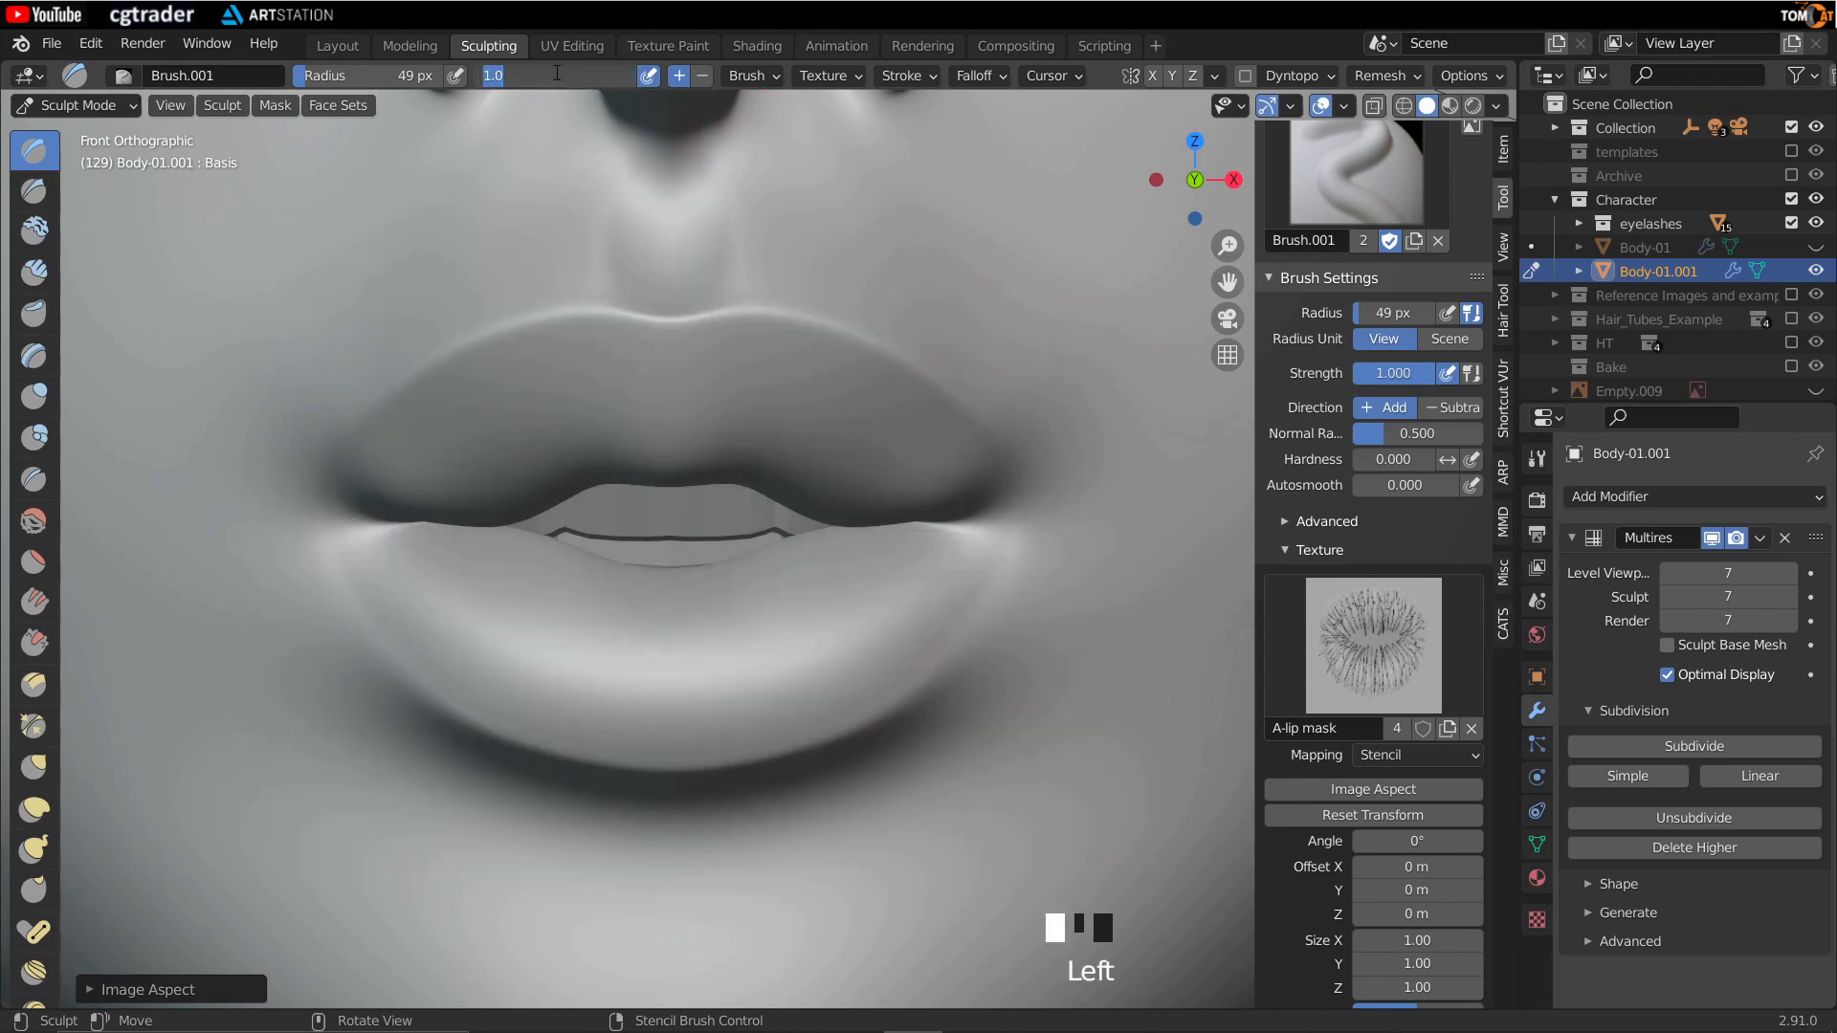
Step: Set the brush strength to 0.1, its radius to 77 px and the texture's sample bias to -0.7 m
scroll(1422, 772, "down", 3)
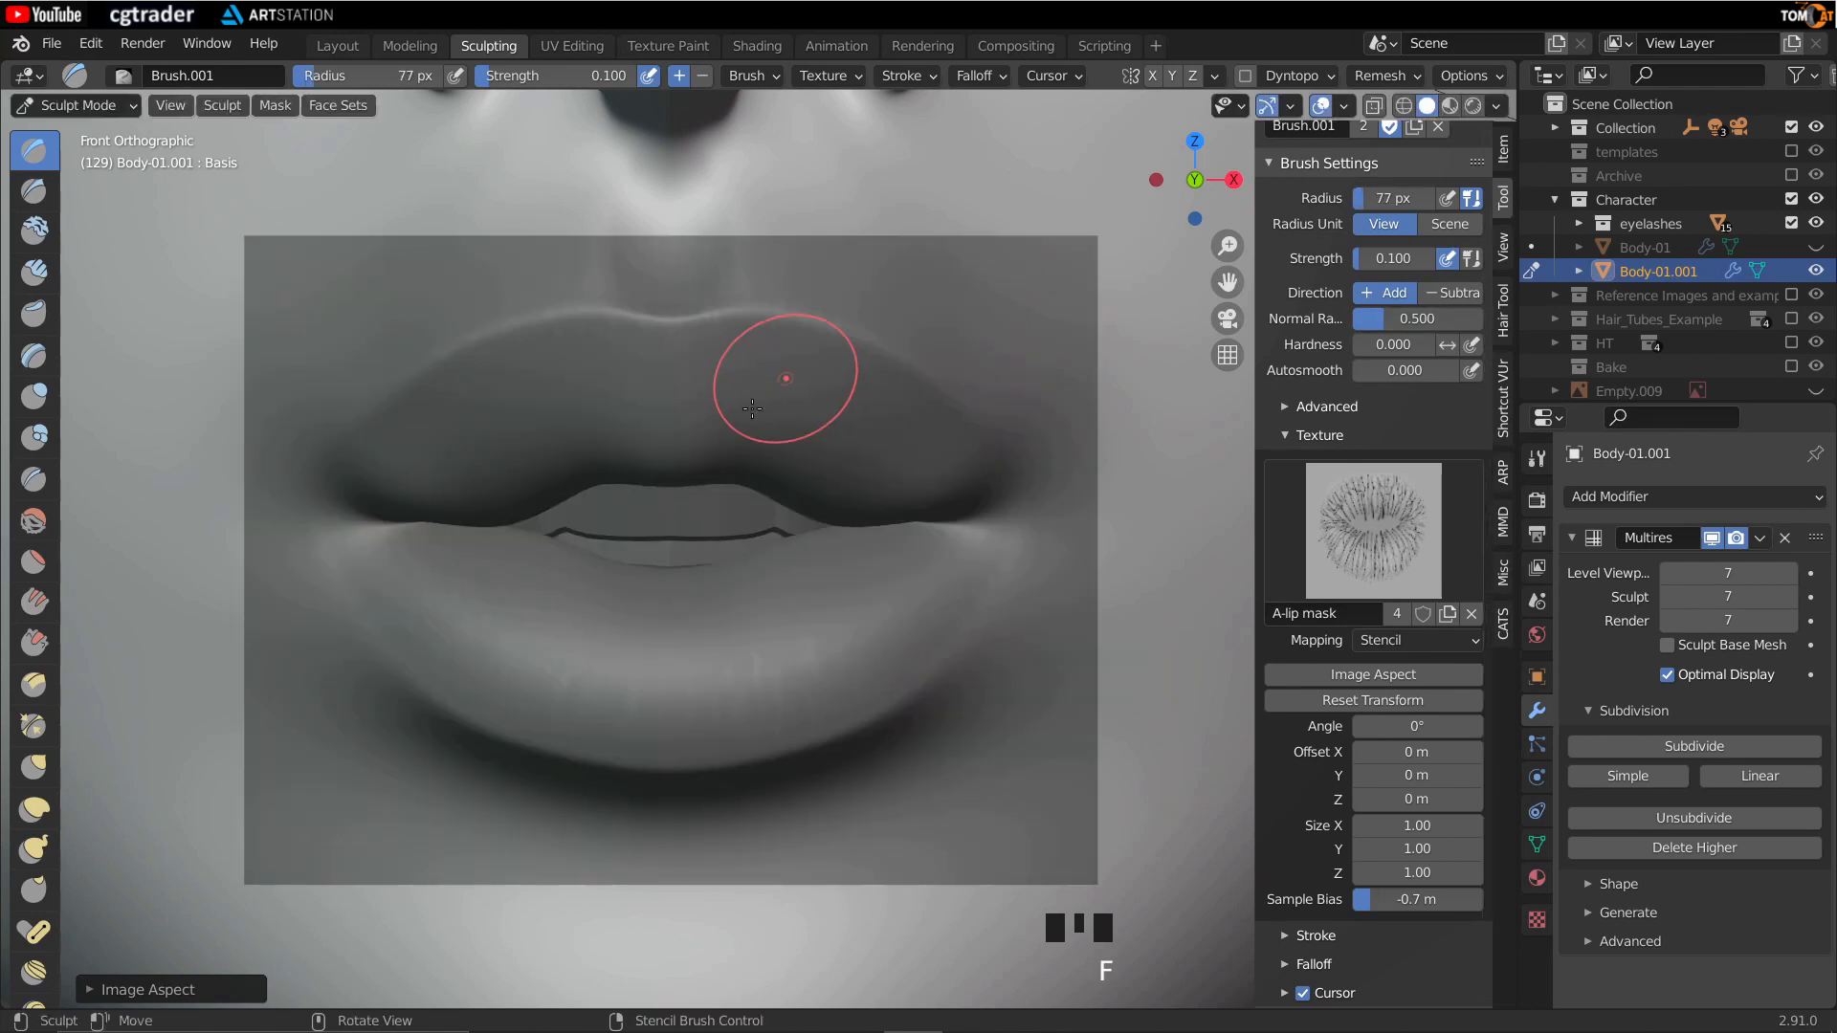
key("f")
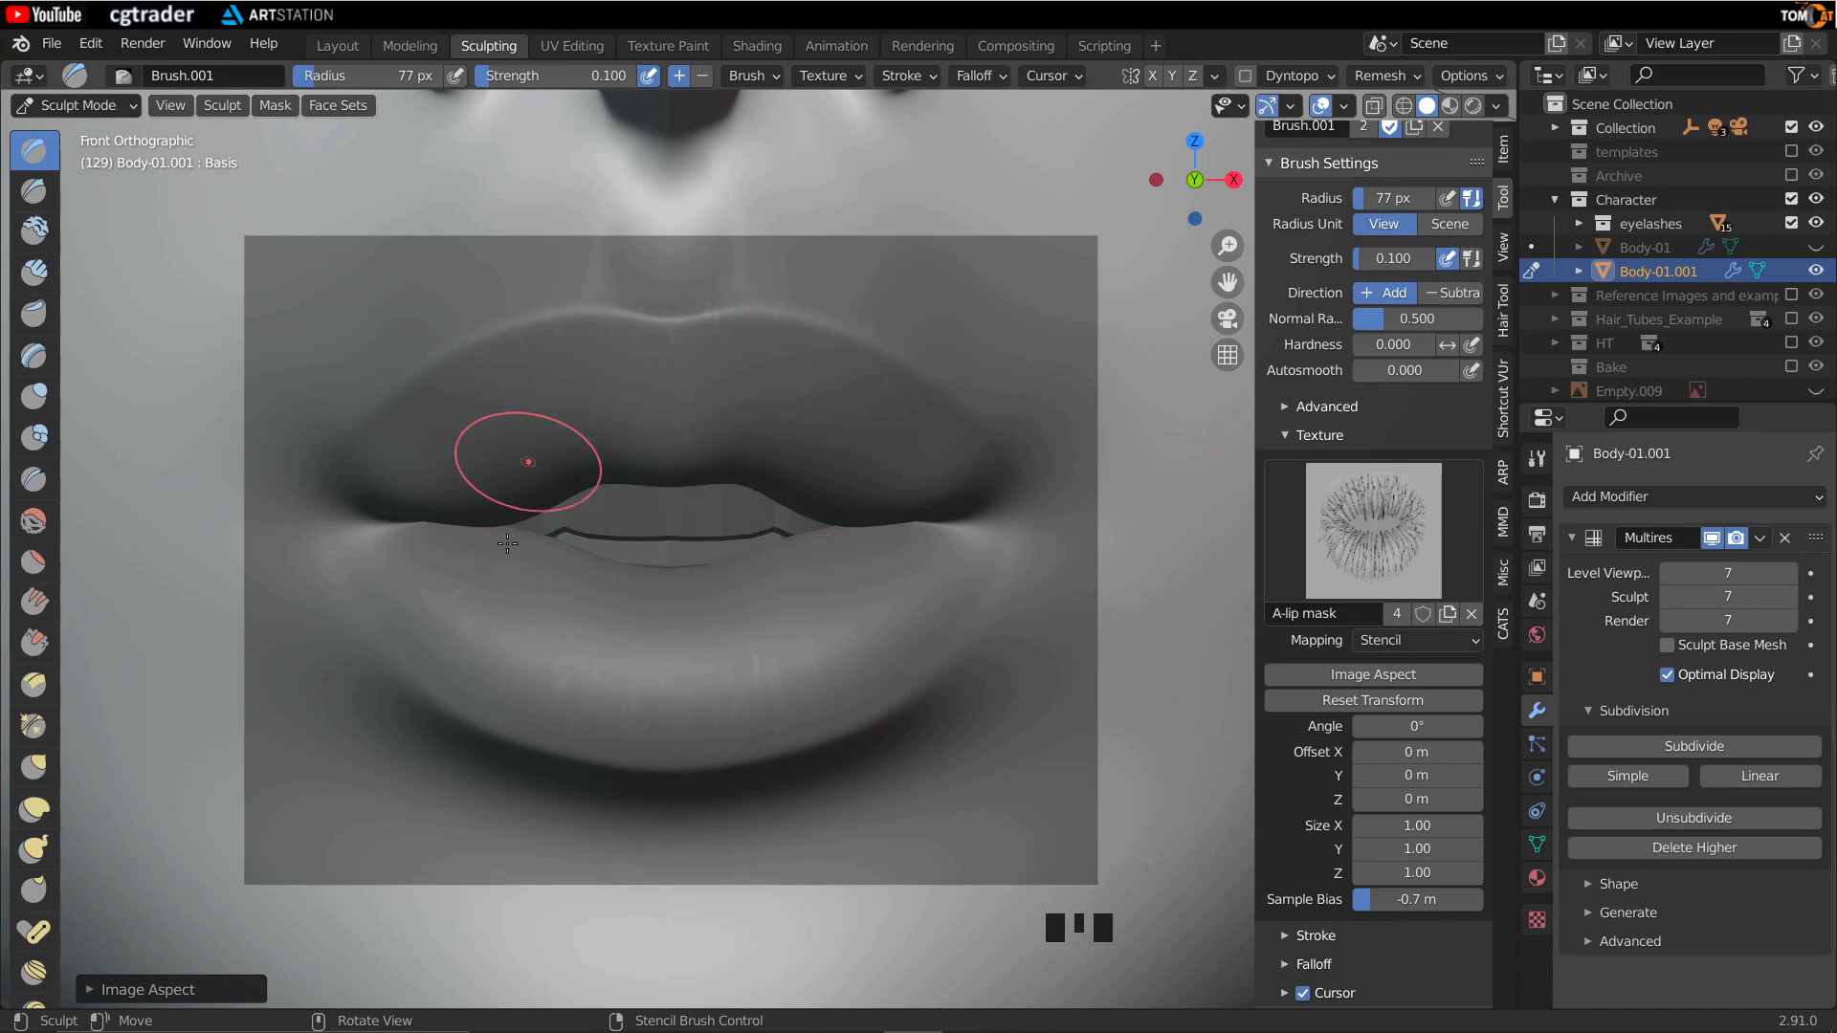
mouse_move(771, 661)
right_mouse_down()
mouse_move(727, 657)
mouse_move(688, 537)
mouse_move(841, 551)
mouse_move(835, 575)
right_mouse_up()
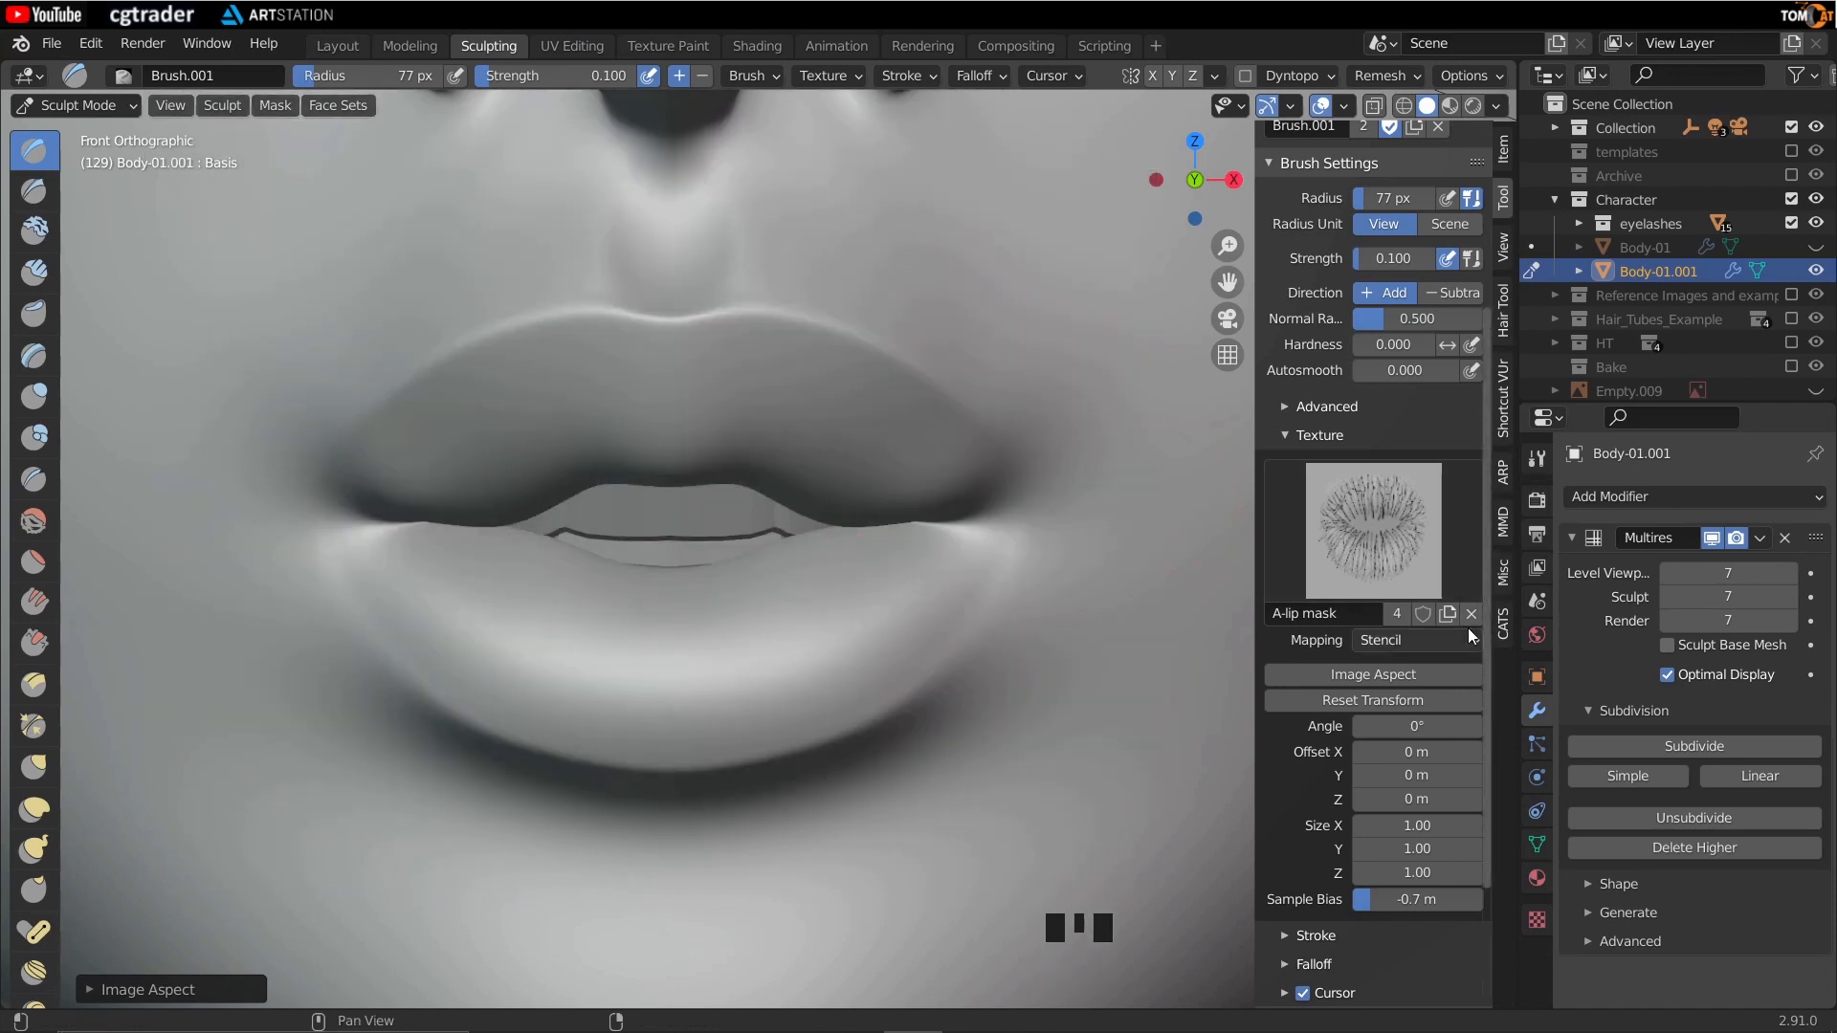
Step: Unlink the lip texture and the current brush, and create a fresh brush for the Draw tool
left_click(1472, 614)
scroll(1385, 415, "up", 4)
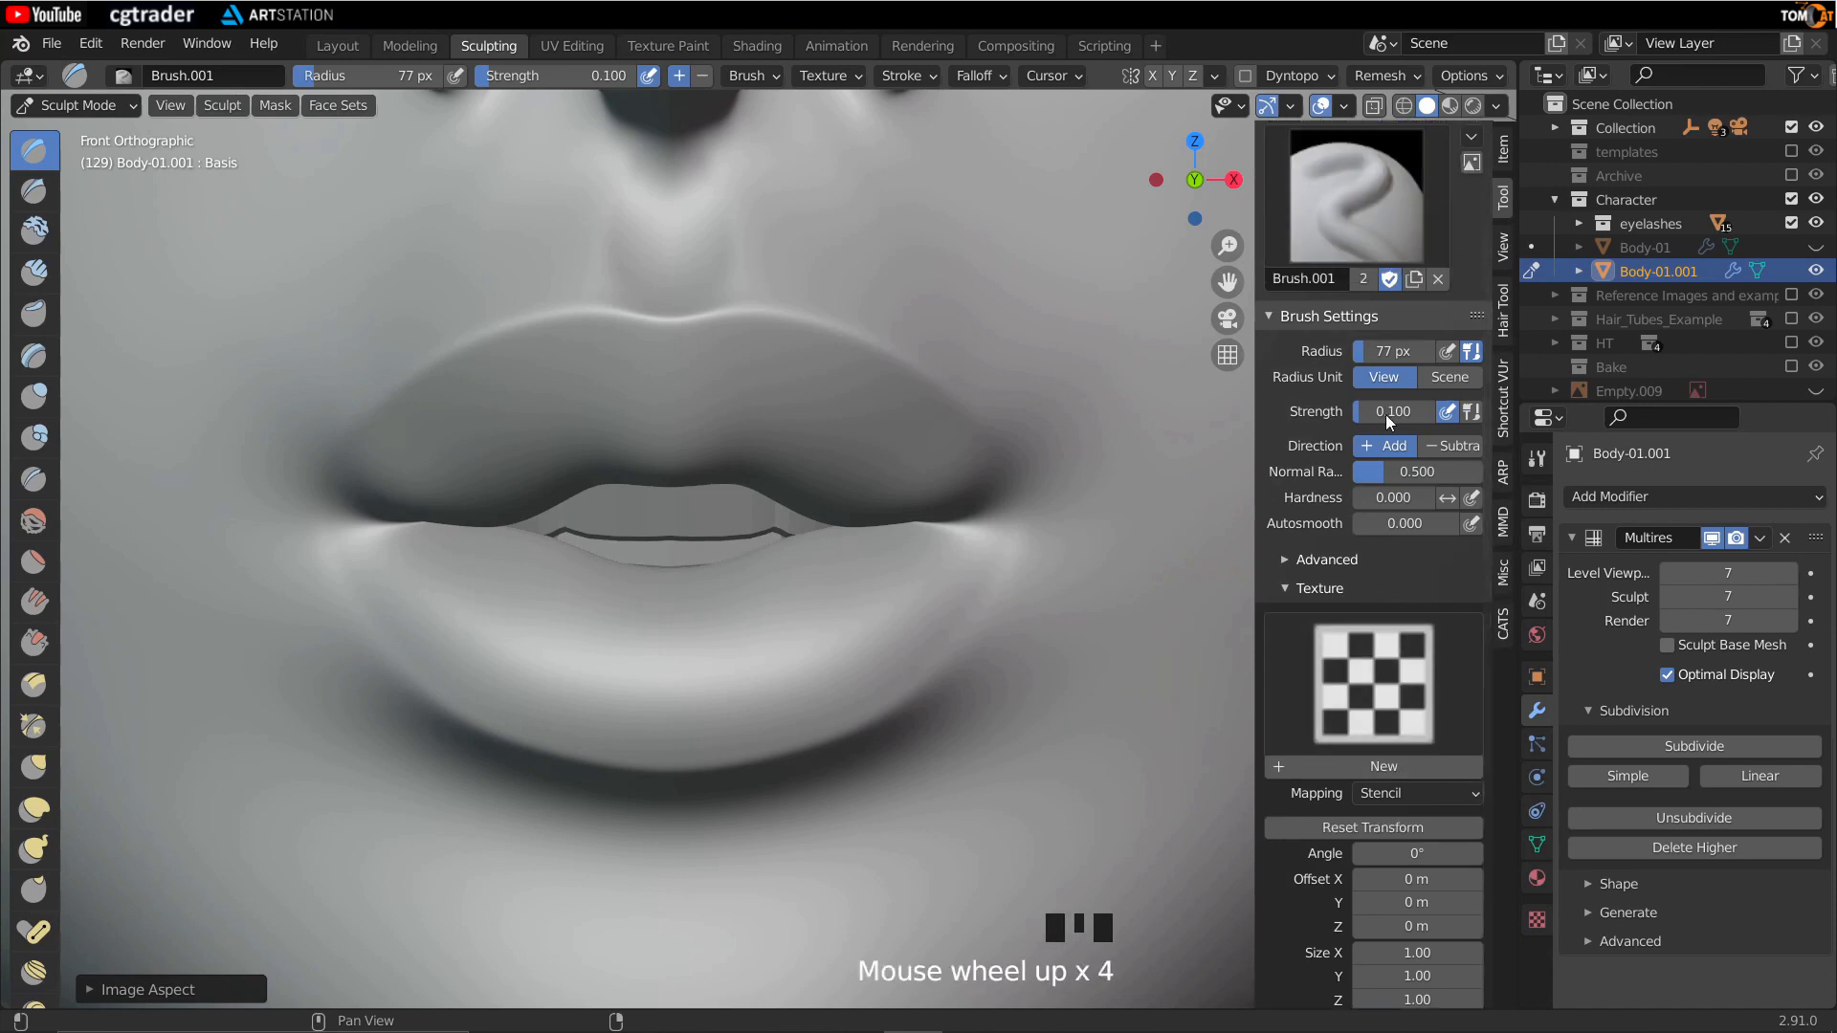
left_click(1437, 278)
left_click(1391, 243)
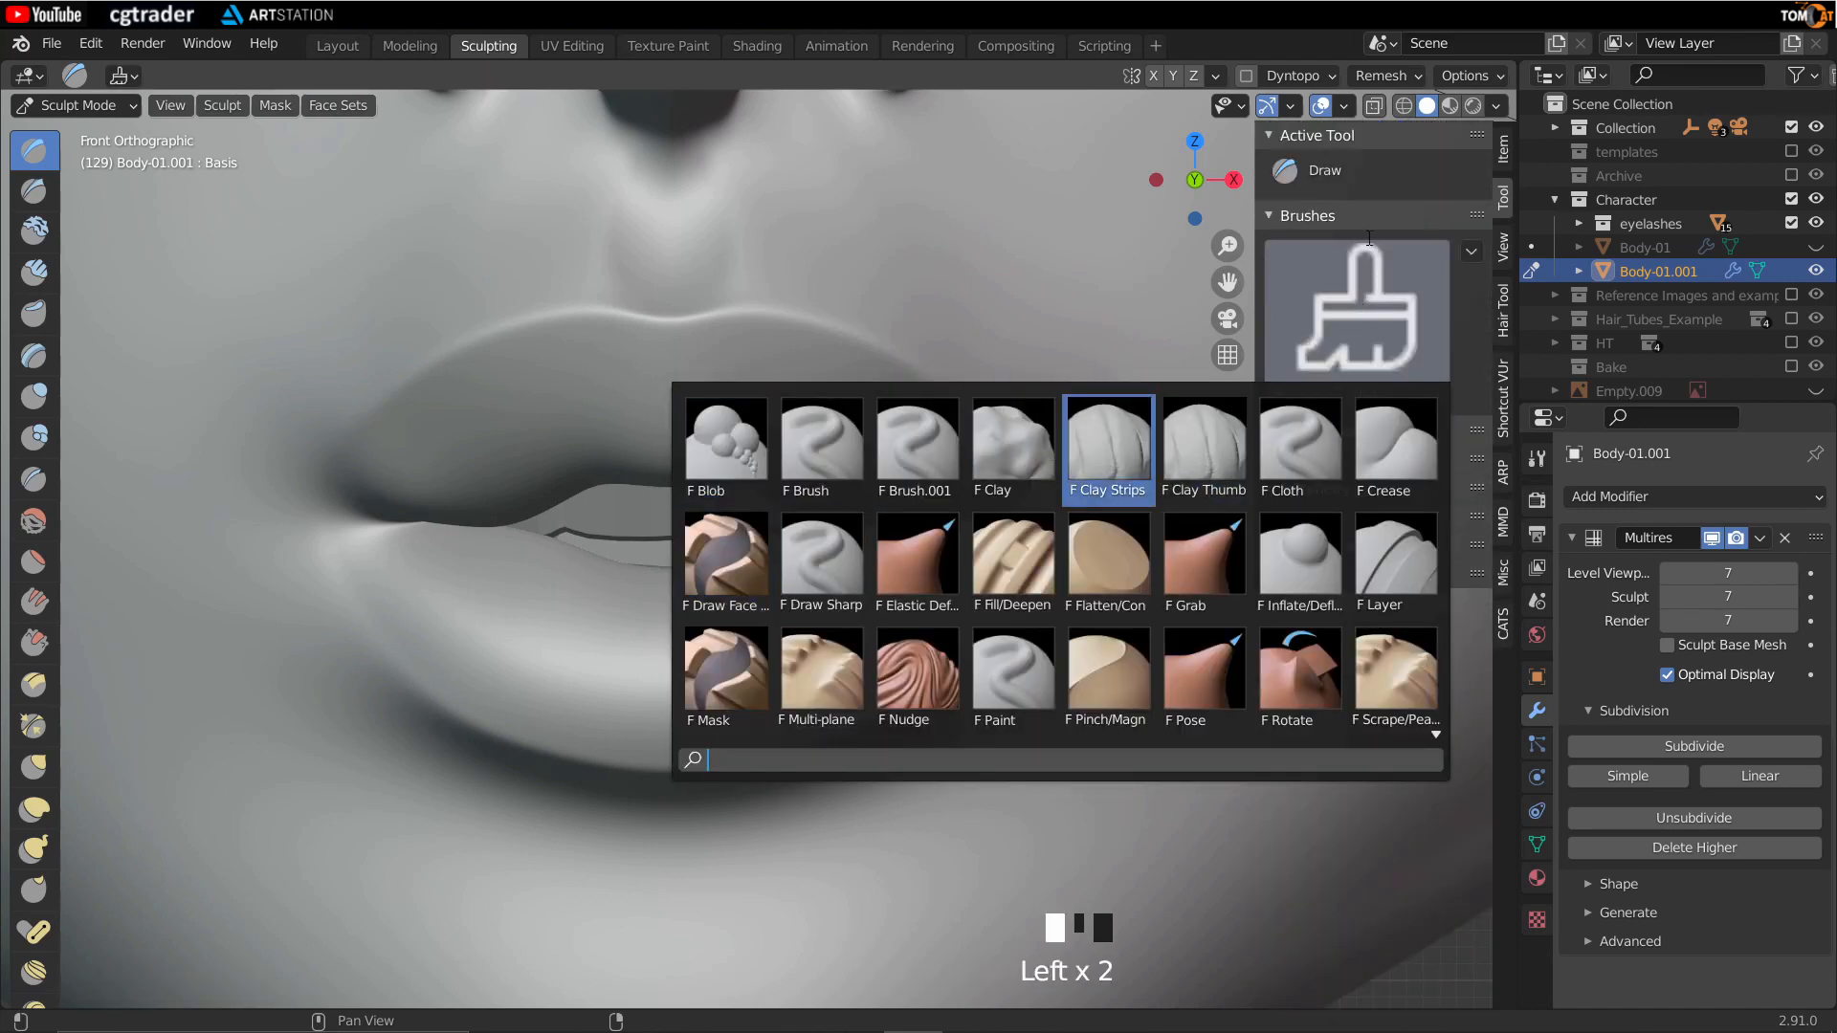
left_click(1351, 396)
left_click(1438, 393)
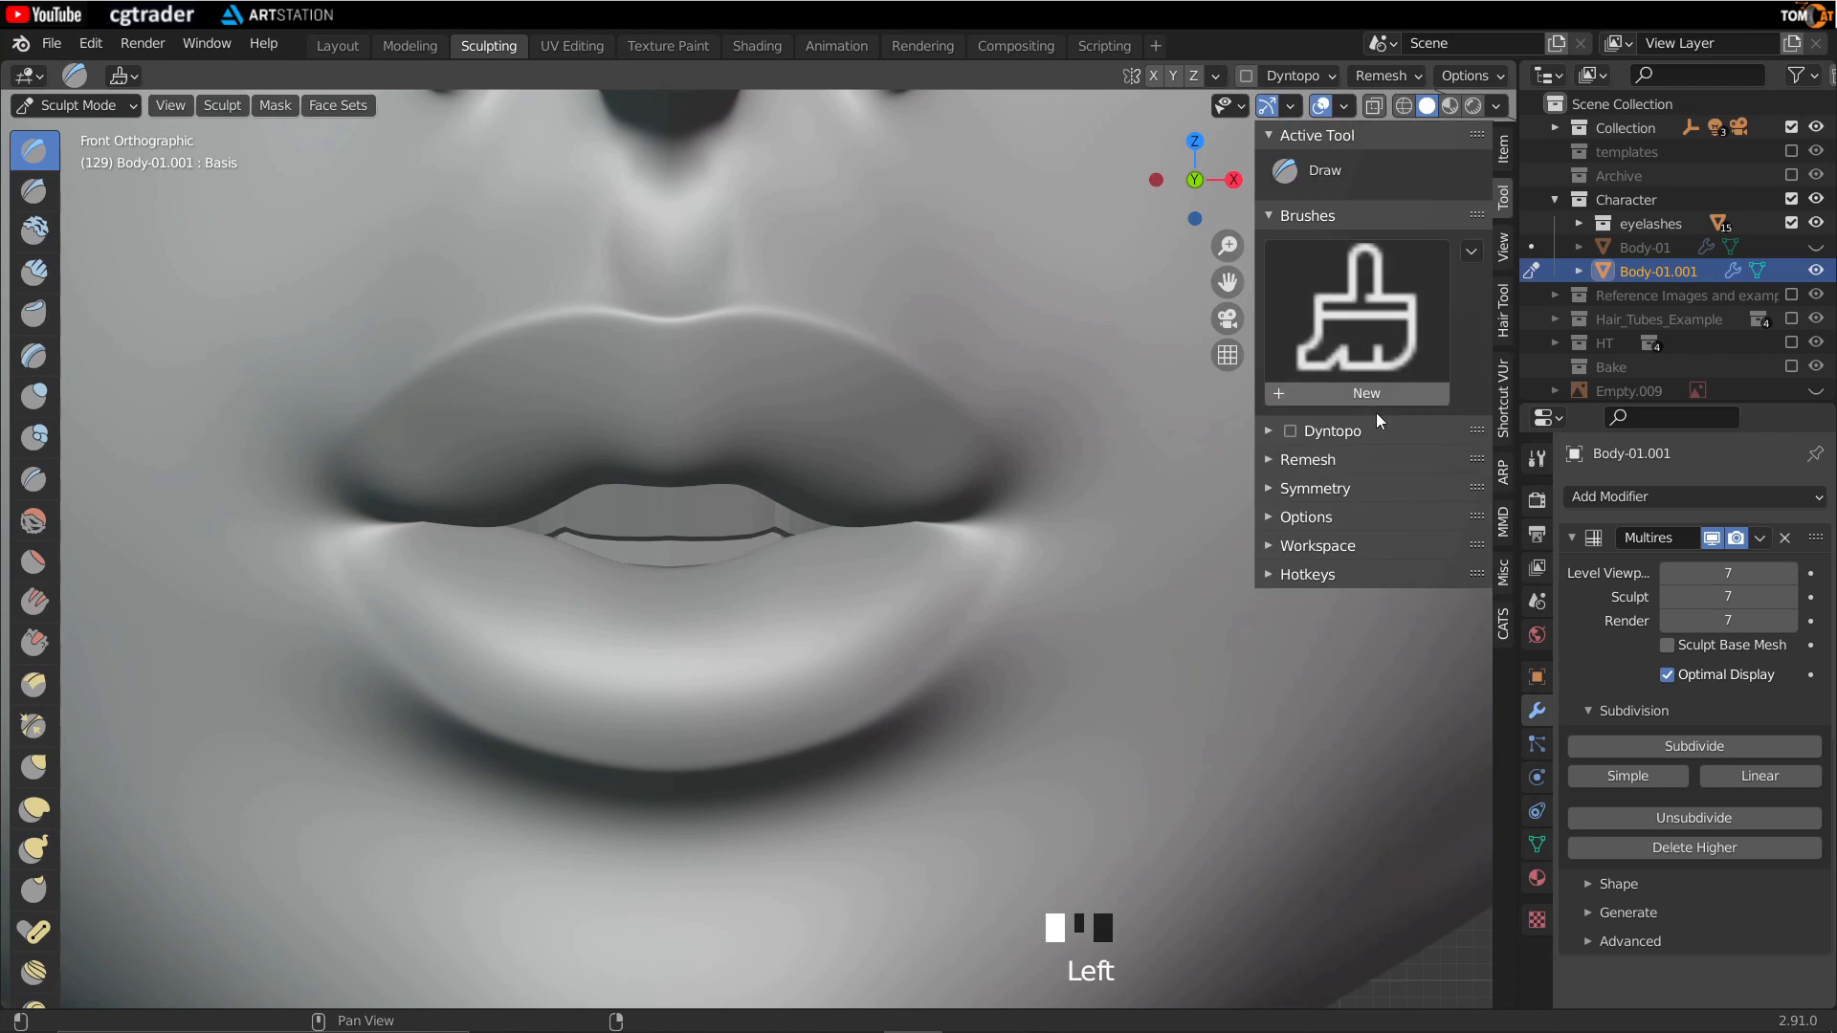
left_click(1328, 394)
Step: Assign the A-lip mask texture to the new brush with Stencil mapping and move the stencil onto the lips
left_click(1374, 800)
left_click(952, 423)
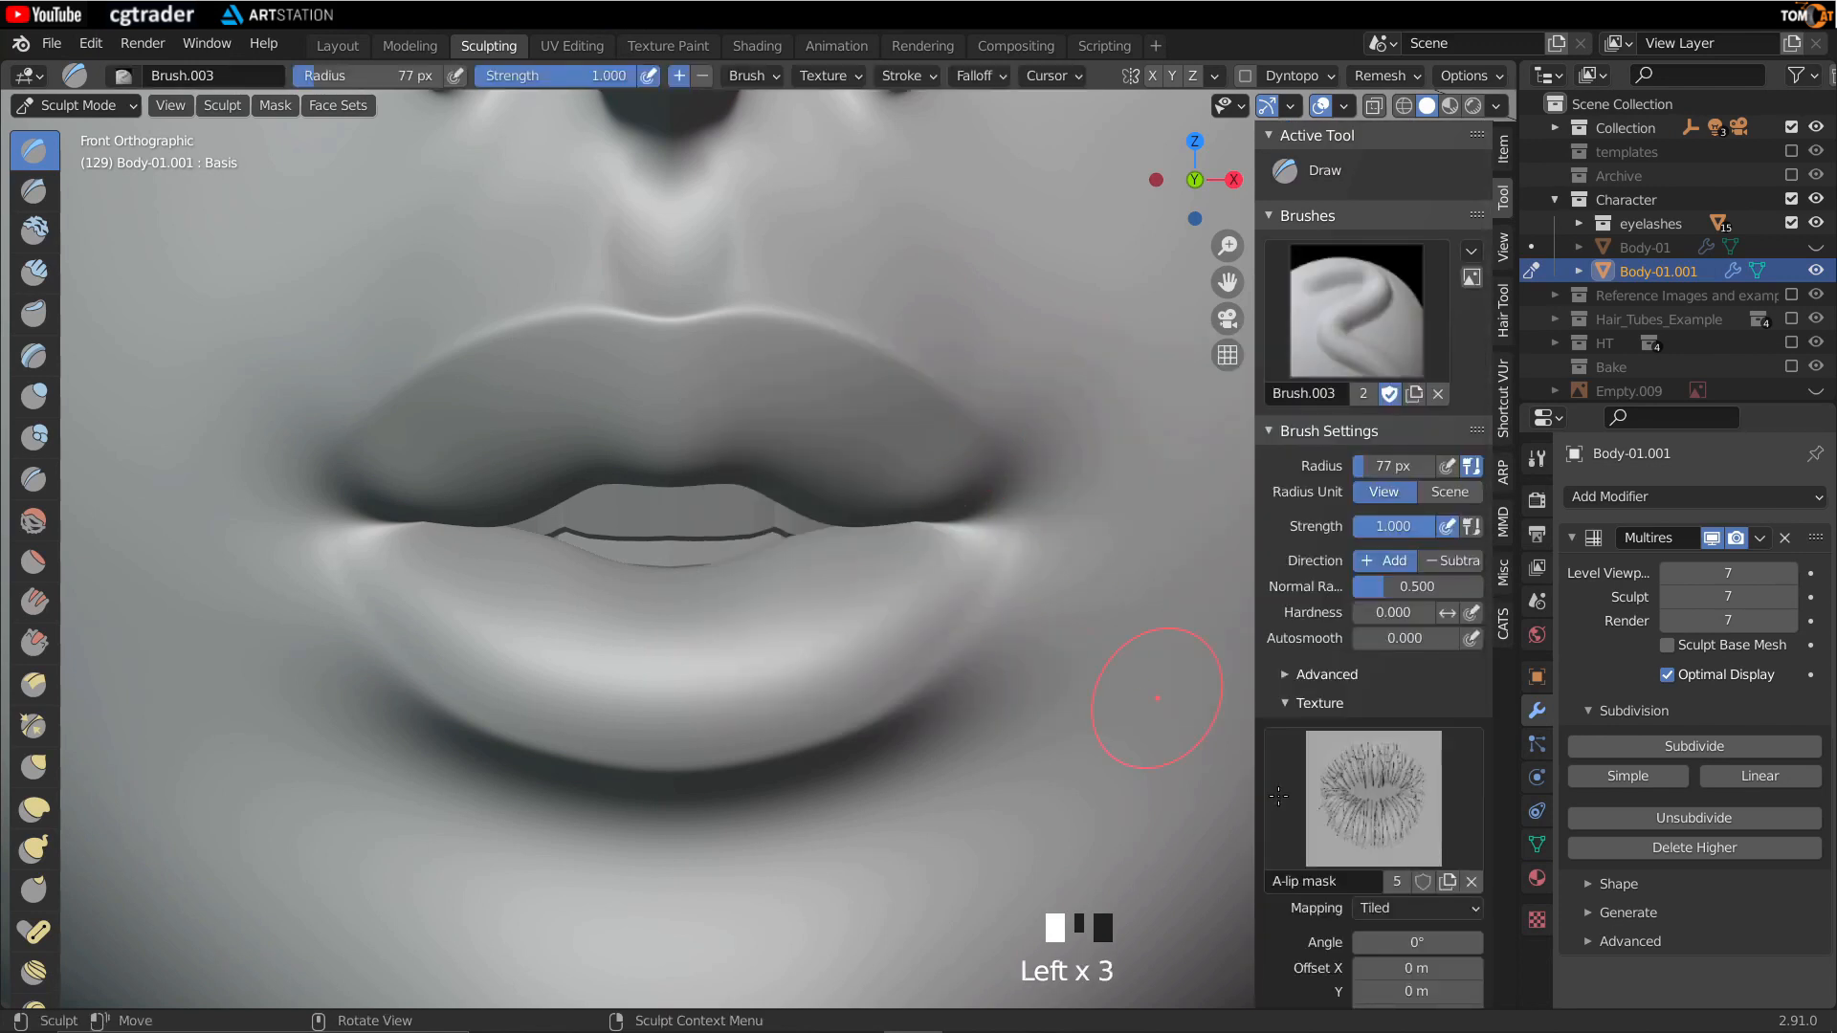
left_click(1397, 909)
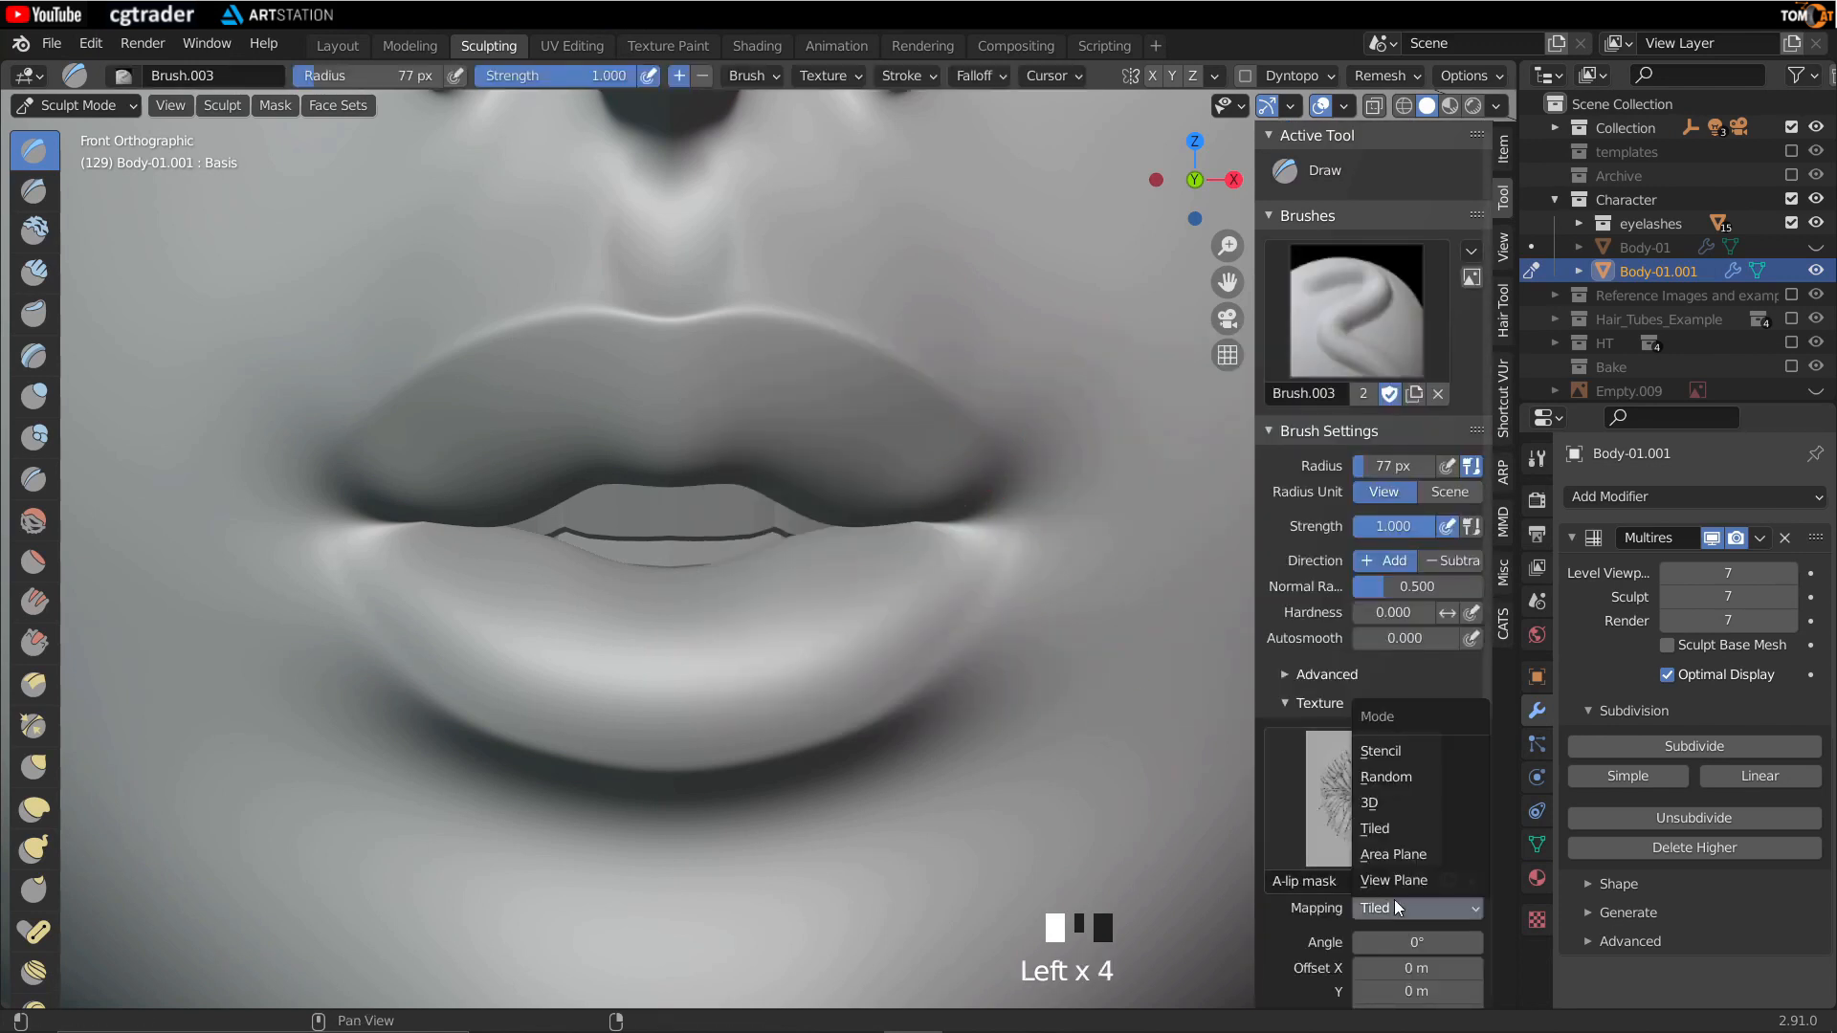
left_click(1409, 752)
right_click_drag(352, 798, 789, 575)
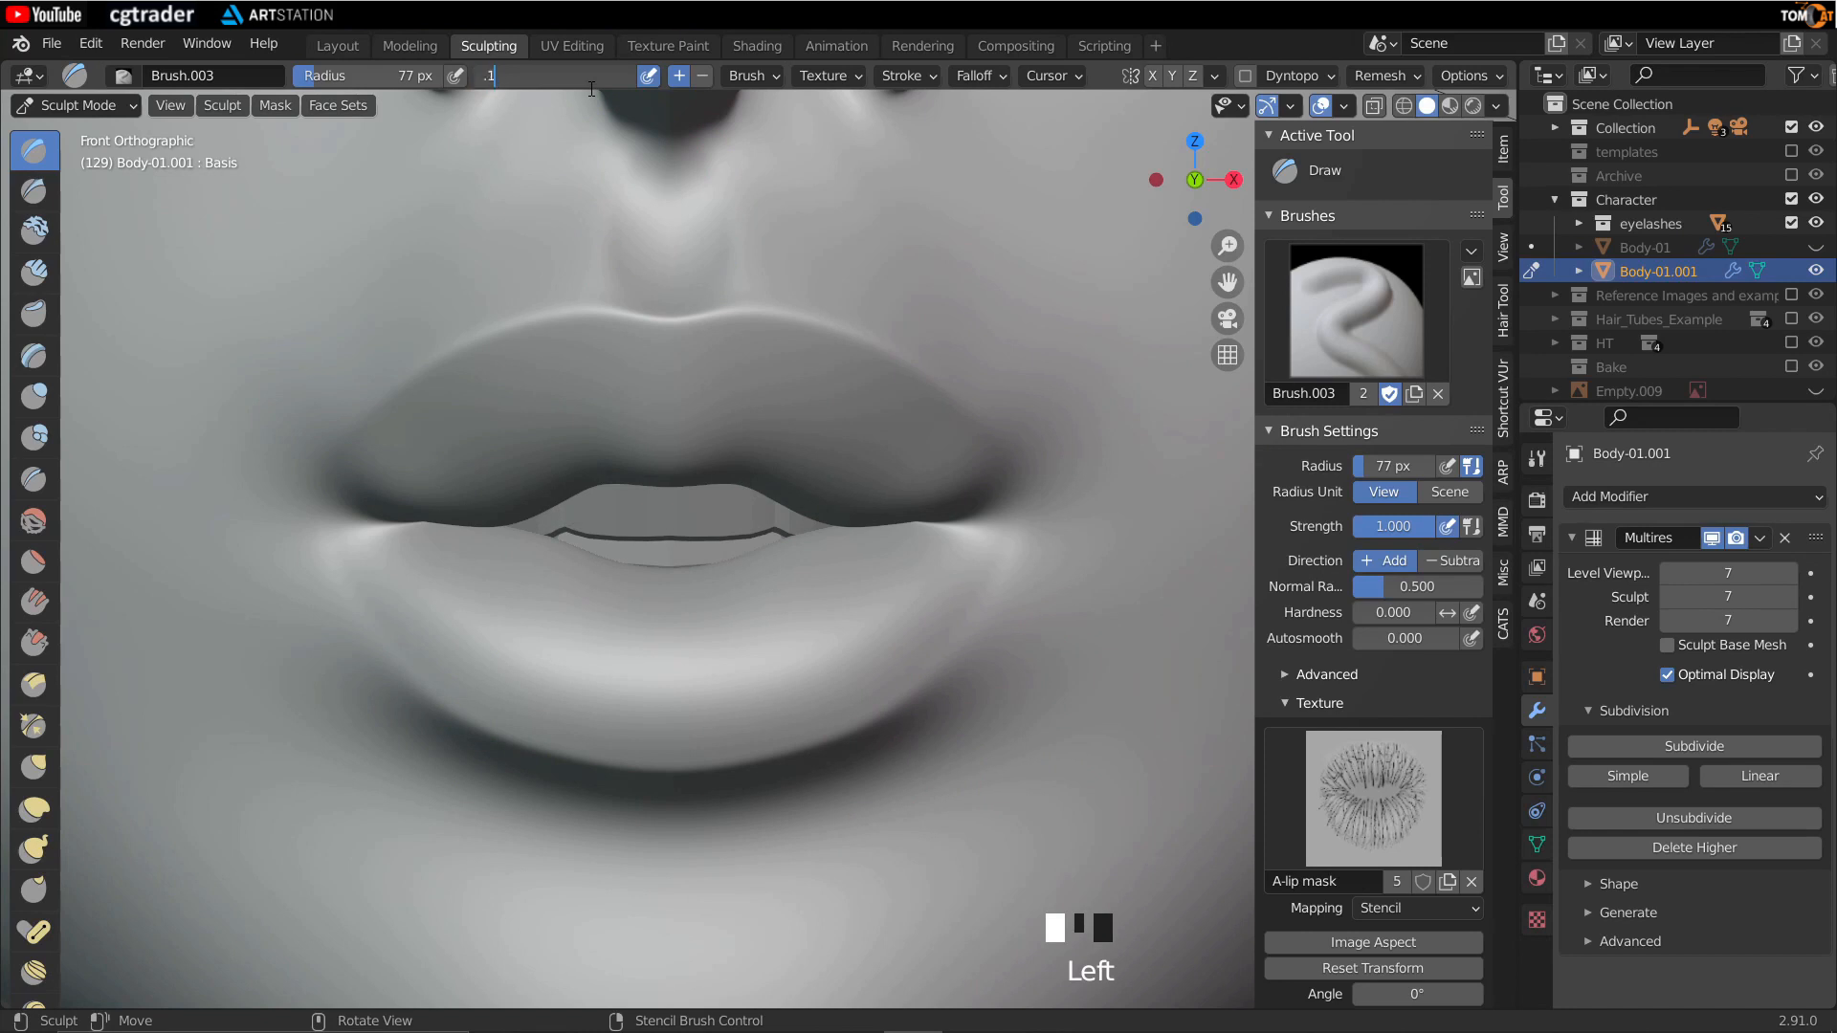
Step: Set the new brush's strength to 0.1 and the texture's sample bias to -0.7 m
key("Return")
scroll(1390, 804, "down", 6)
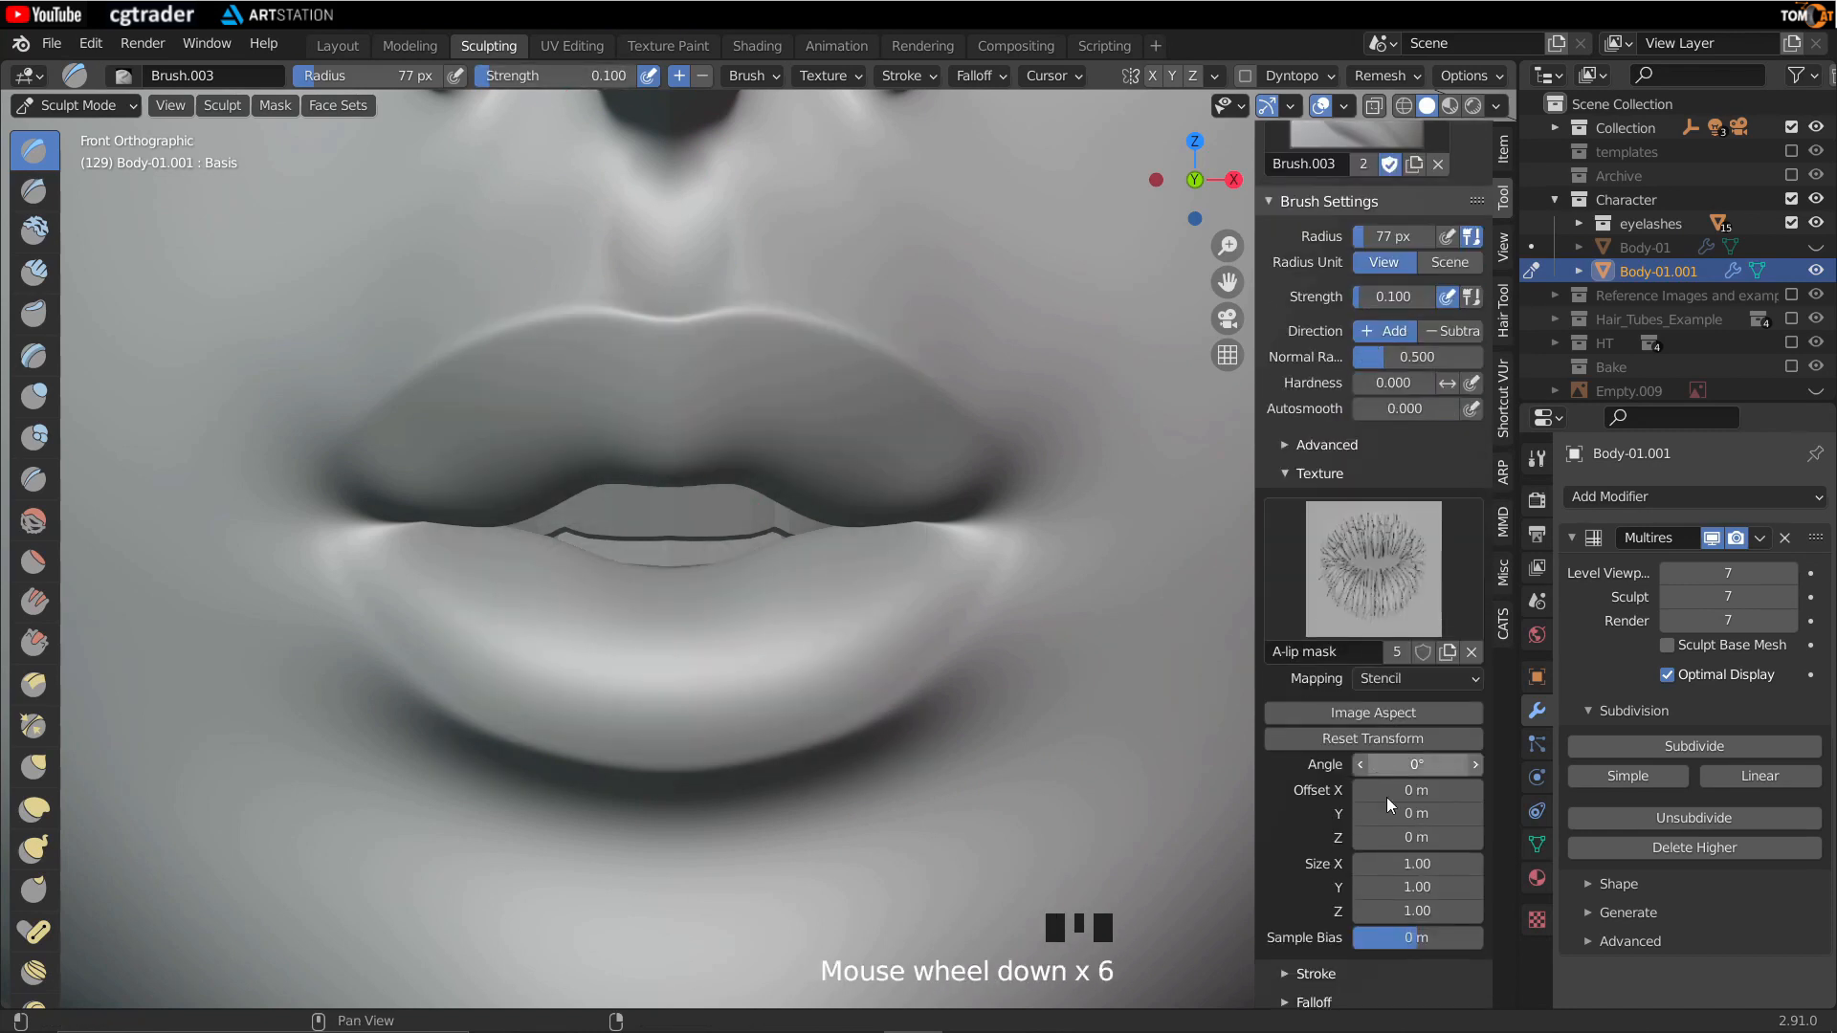
left_click(1404, 936)
type("-0.7")
key("Return")
Step: Fit the stencil over the lips with its image aspect restored and sculpt the first wrinkles across the upper lip
left_click(1374, 713)
right_click_drag(655, 689, 518, 770, "shift")
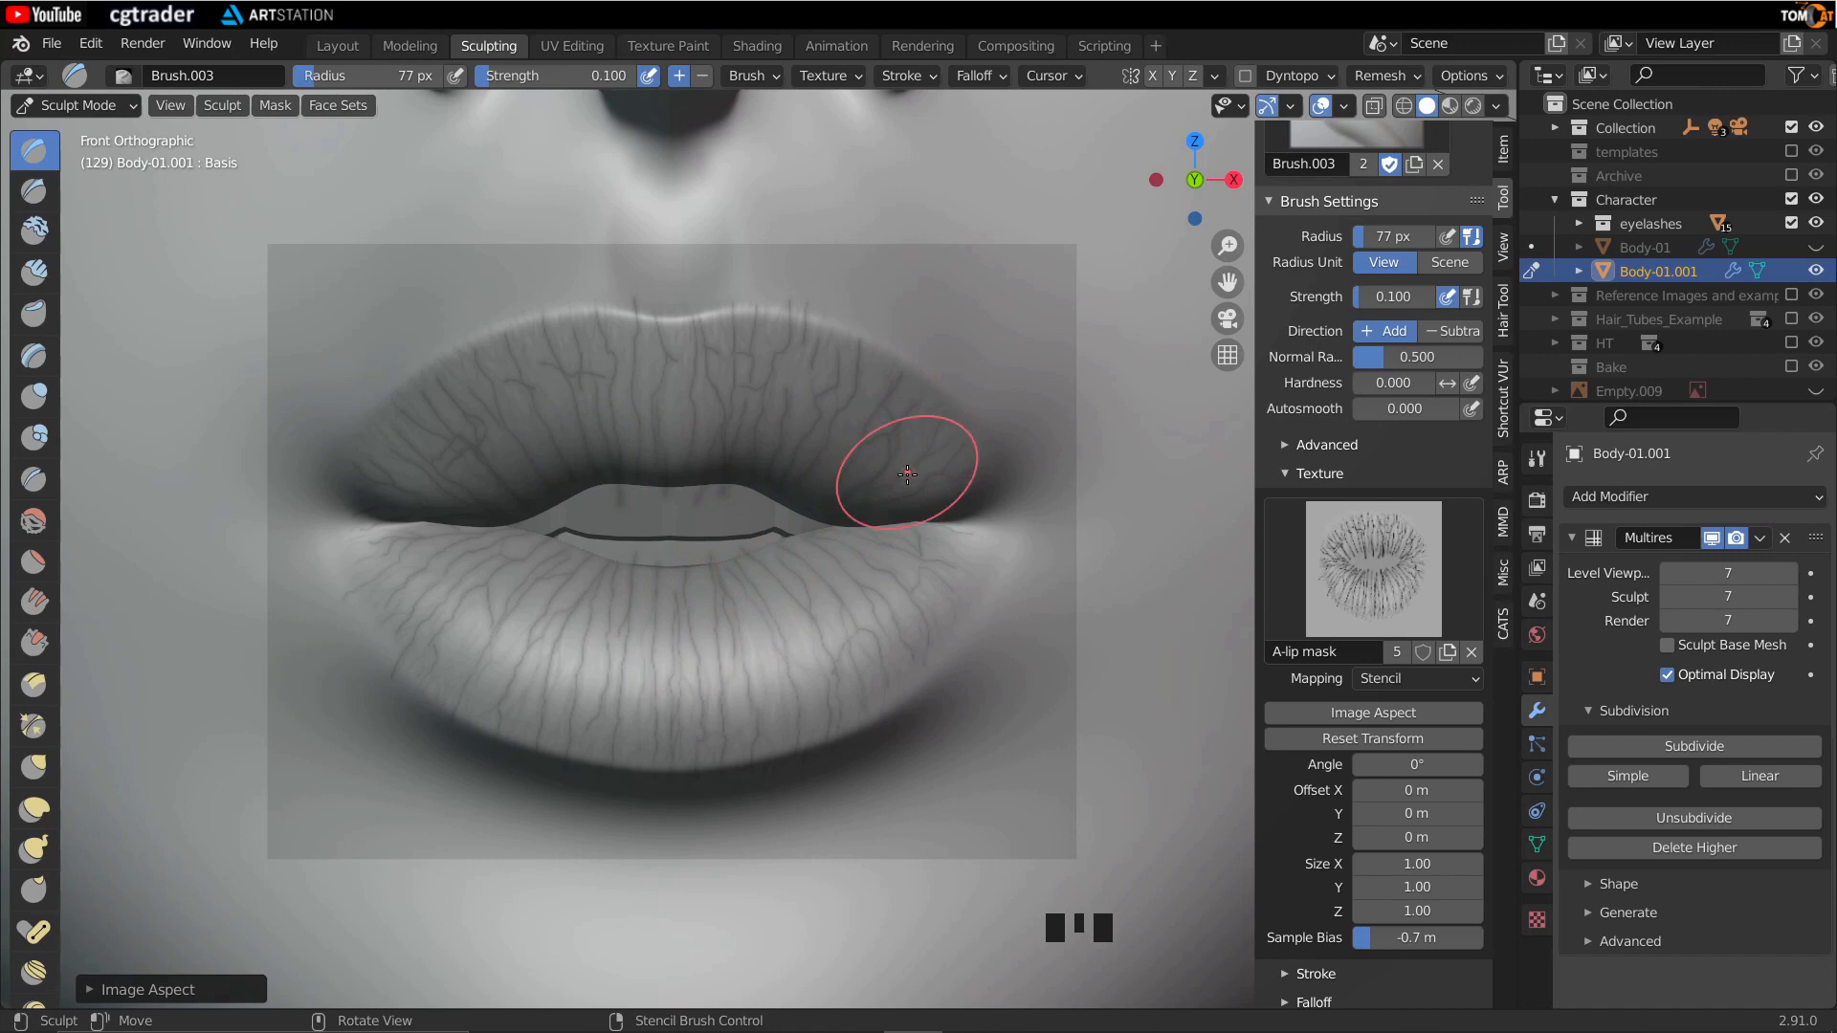
left_click_drag(920, 489, 907, 445)
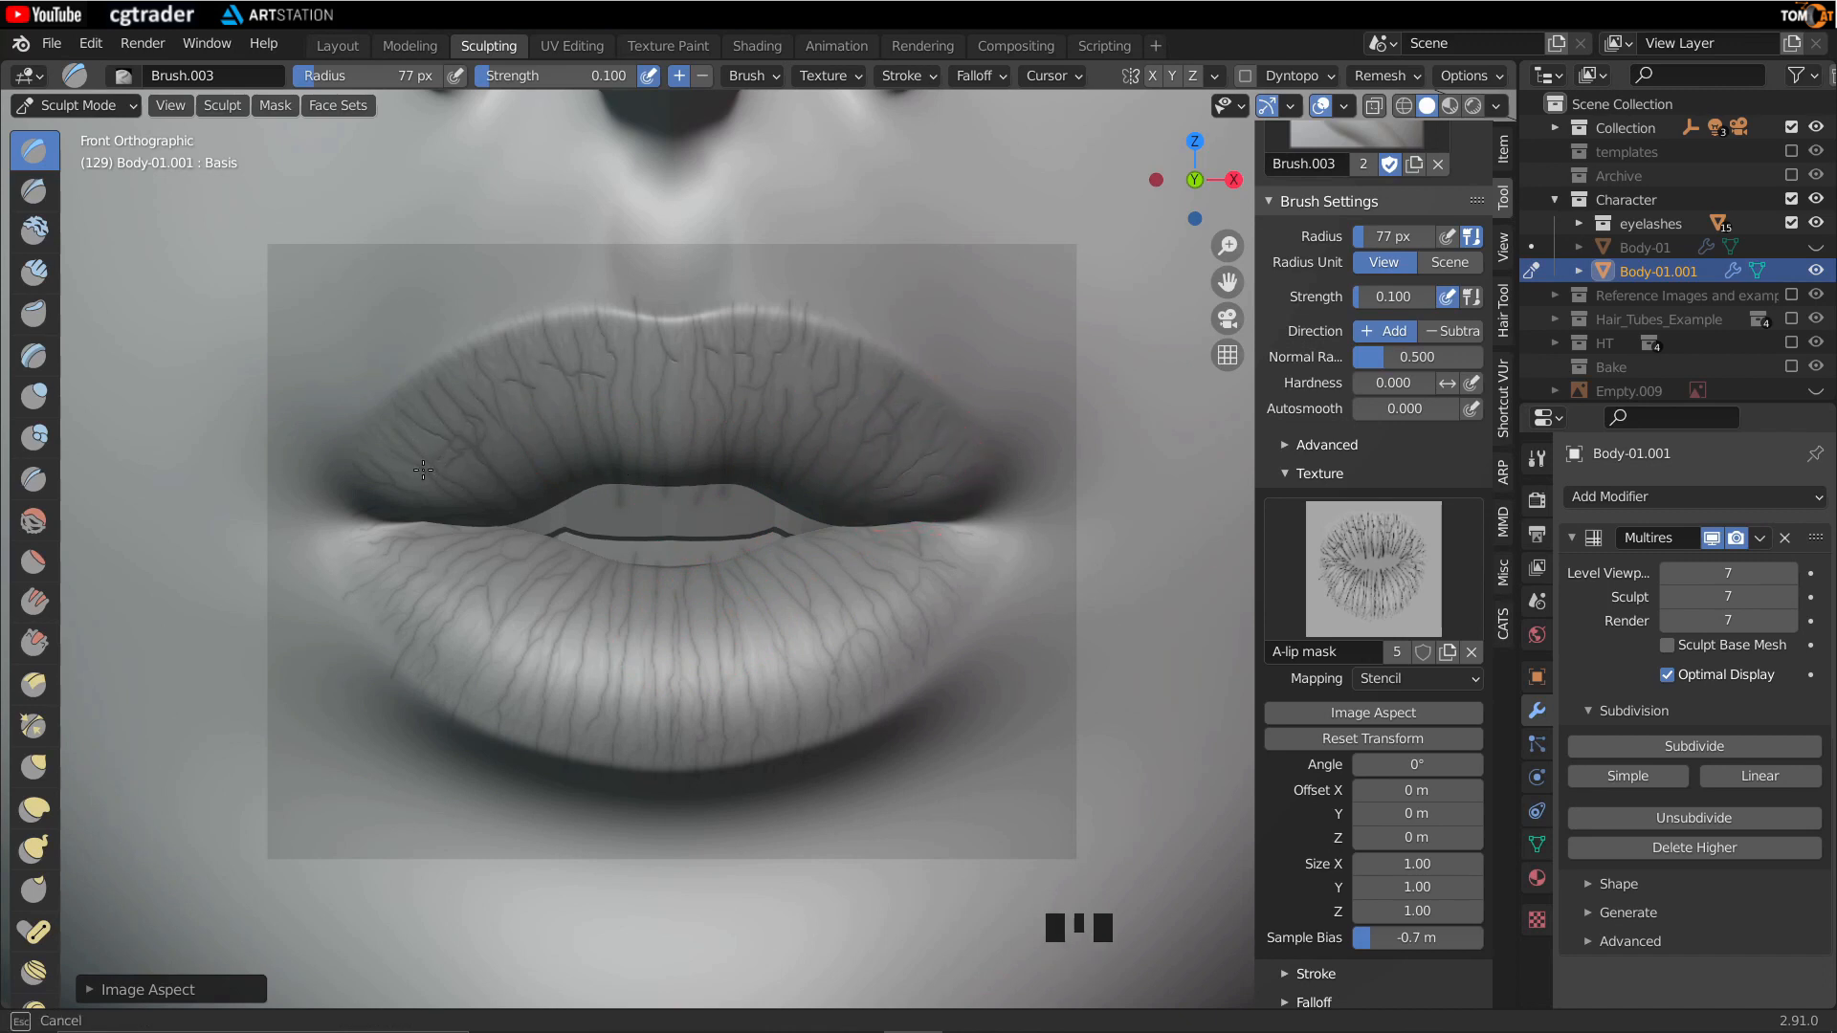
left_click_drag(856, 512, 842, 516)
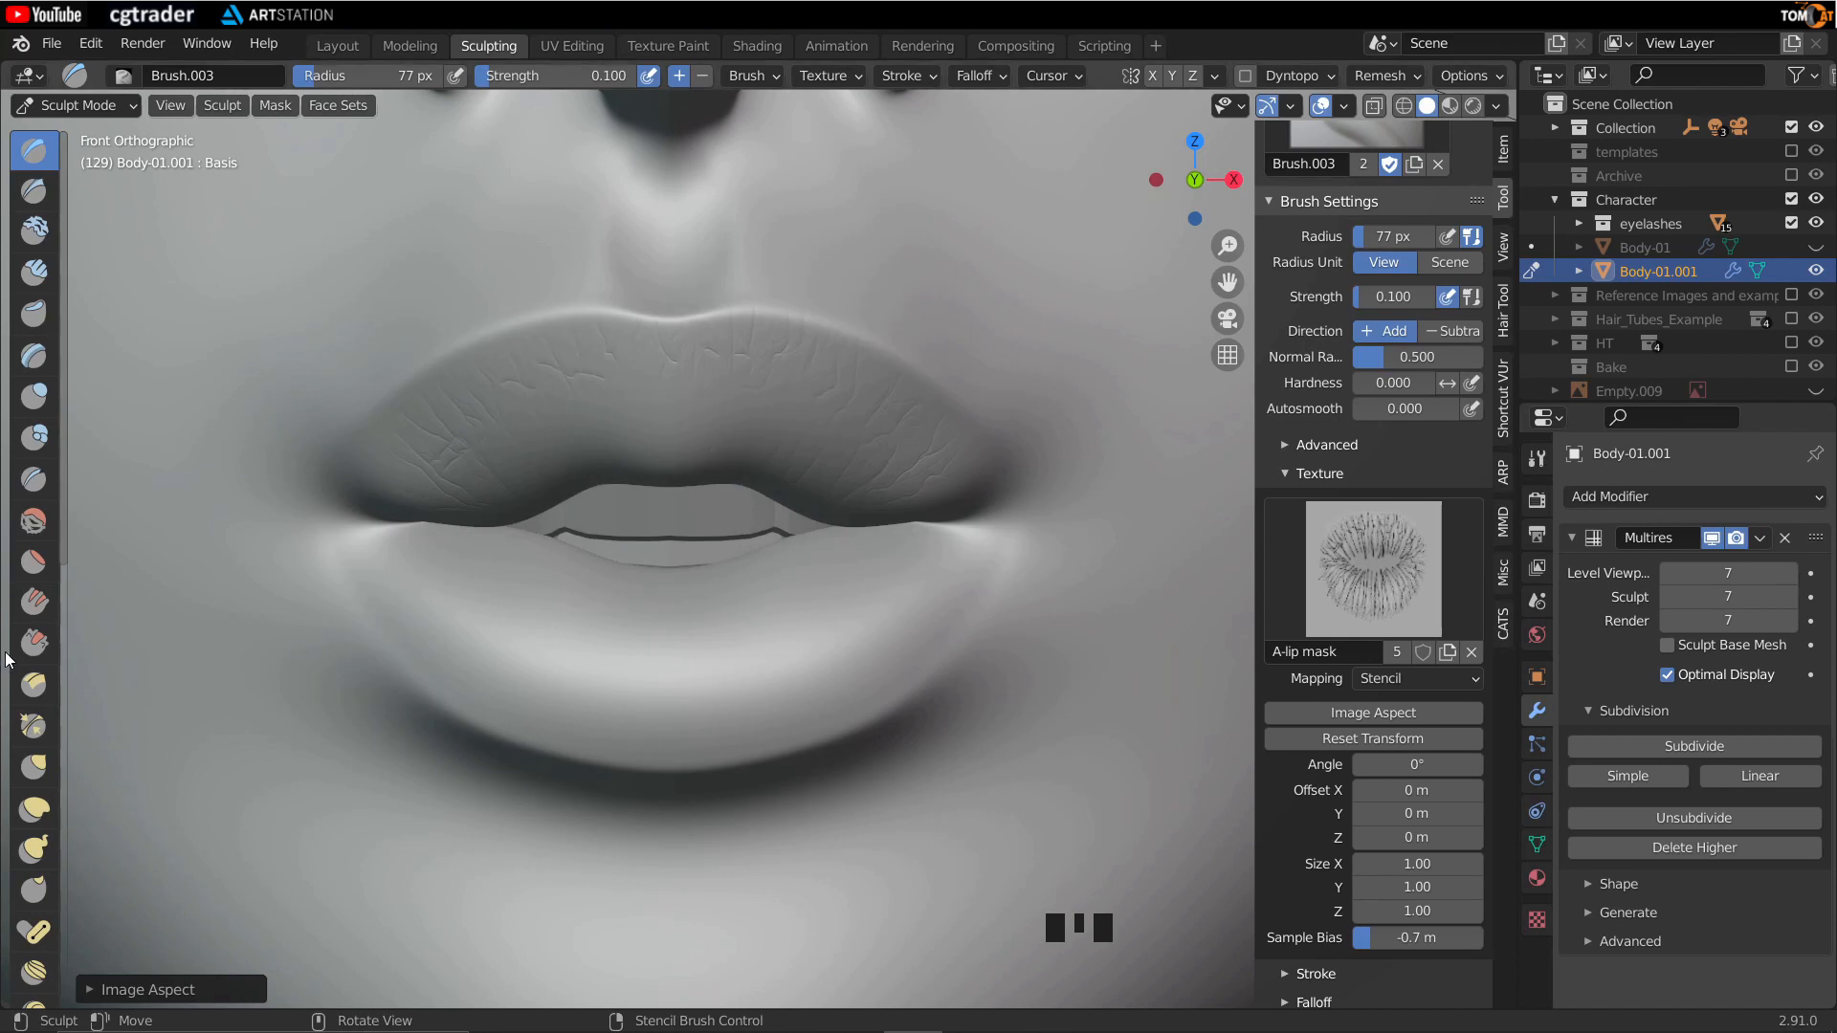
Step: Sculpt a light first pass of wrinkles on the lower lip and touch up the upper lip
left_click_drag(333, 623, 395, 607)
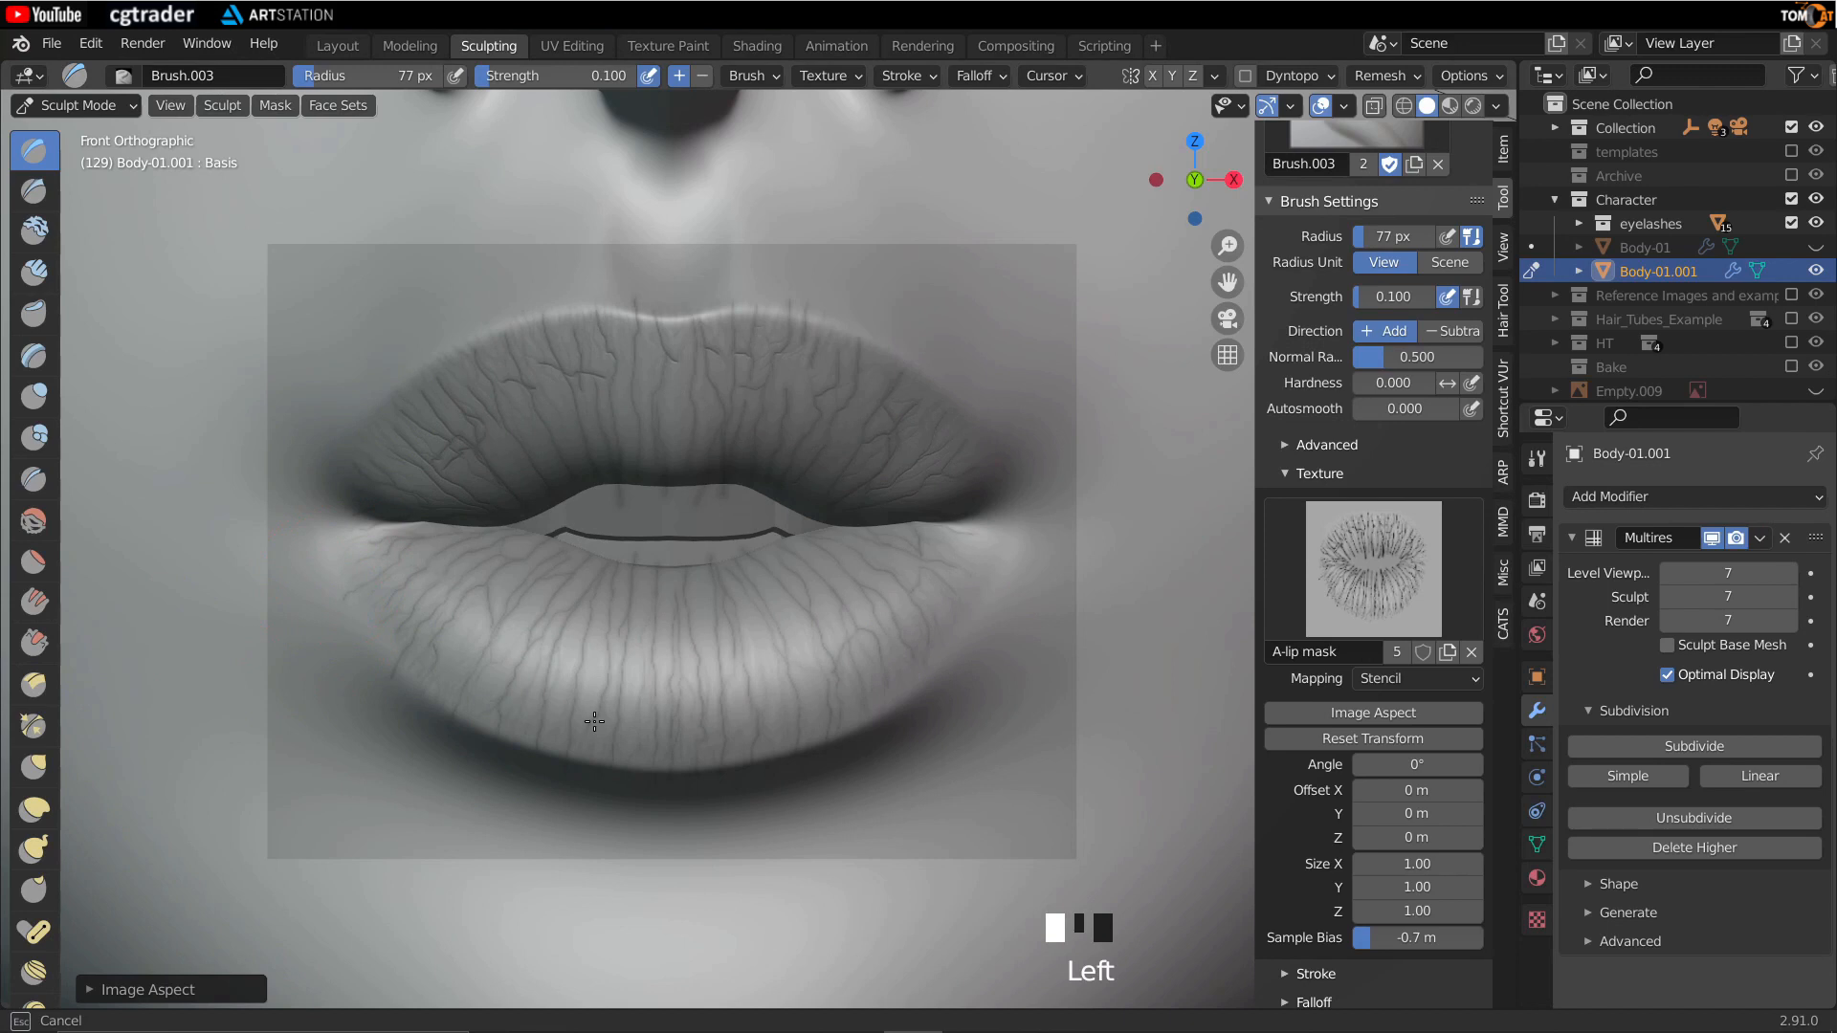
mouse_move(641, 573)
left_mouse_down()
mouse_move(662, 640)
mouse_move(714, 435)
left_mouse_up()
left_click_drag(476, 373, 338, 459)
left_click_drag(399, 563, 404, 599)
left_click_drag(660, 556, 622, 548)
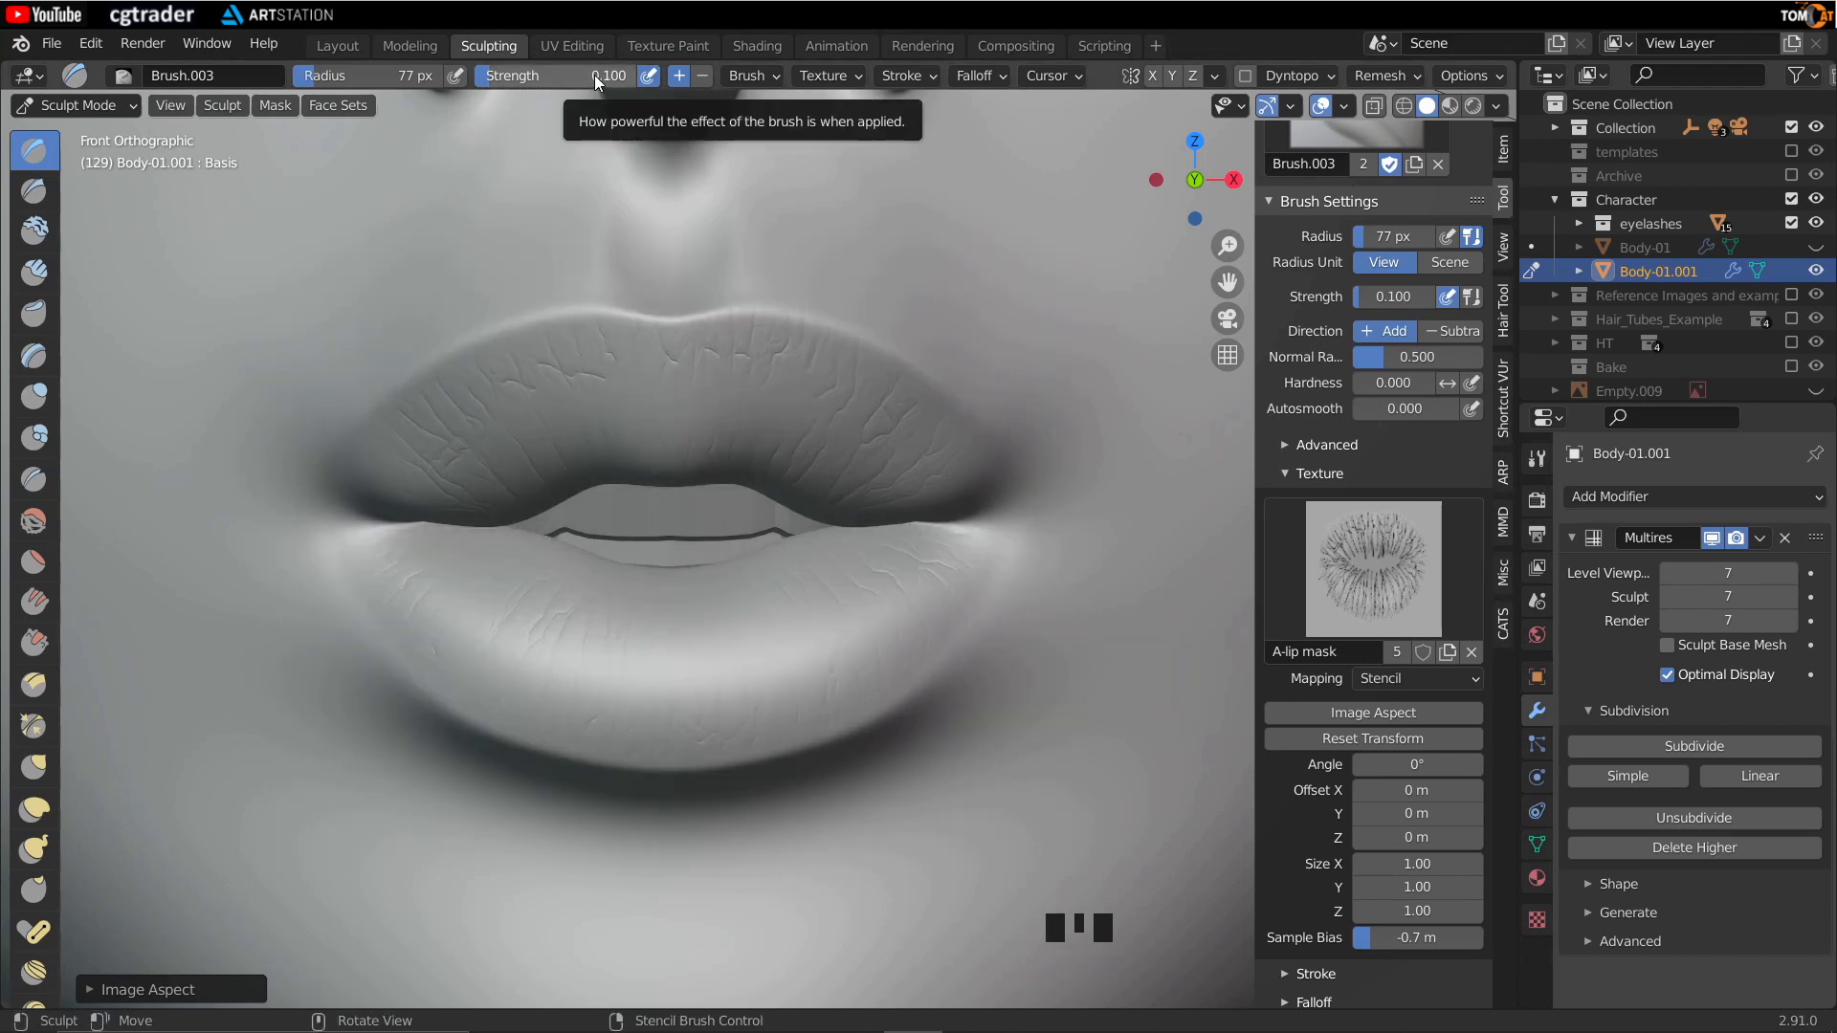
Step: Deepen the wrinkles with repeated strokes across the full width of both lips
left_click_drag(634, 588, 638, 591)
mouse_move(703, 438)
left_mouse_down()
mouse_move(431, 497)
mouse_move(458, 556)
left_mouse_up()
left_click_drag(612, 615, 431, 593)
mouse_move(402, 459)
left_mouse_down()
mouse_move(612, 402)
mouse_move(953, 476)
left_mouse_up()
mouse_move(947, 536)
left_mouse_down()
mouse_move(689, 622)
mouse_move(412, 584)
left_mouse_up()
mouse_move(383, 488)
left_mouse_down()
mouse_move(786, 428)
mouse_move(873, 454)
left_mouse_up()
mouse_move(909, 574)
left_mouse_down()
mouse_move(755, 644)
mouse_move(440, 593)
left_mouse_up()
left_click_drag(382, 469, 948, 439)
left_click_drag(928, 570, 421, 593)
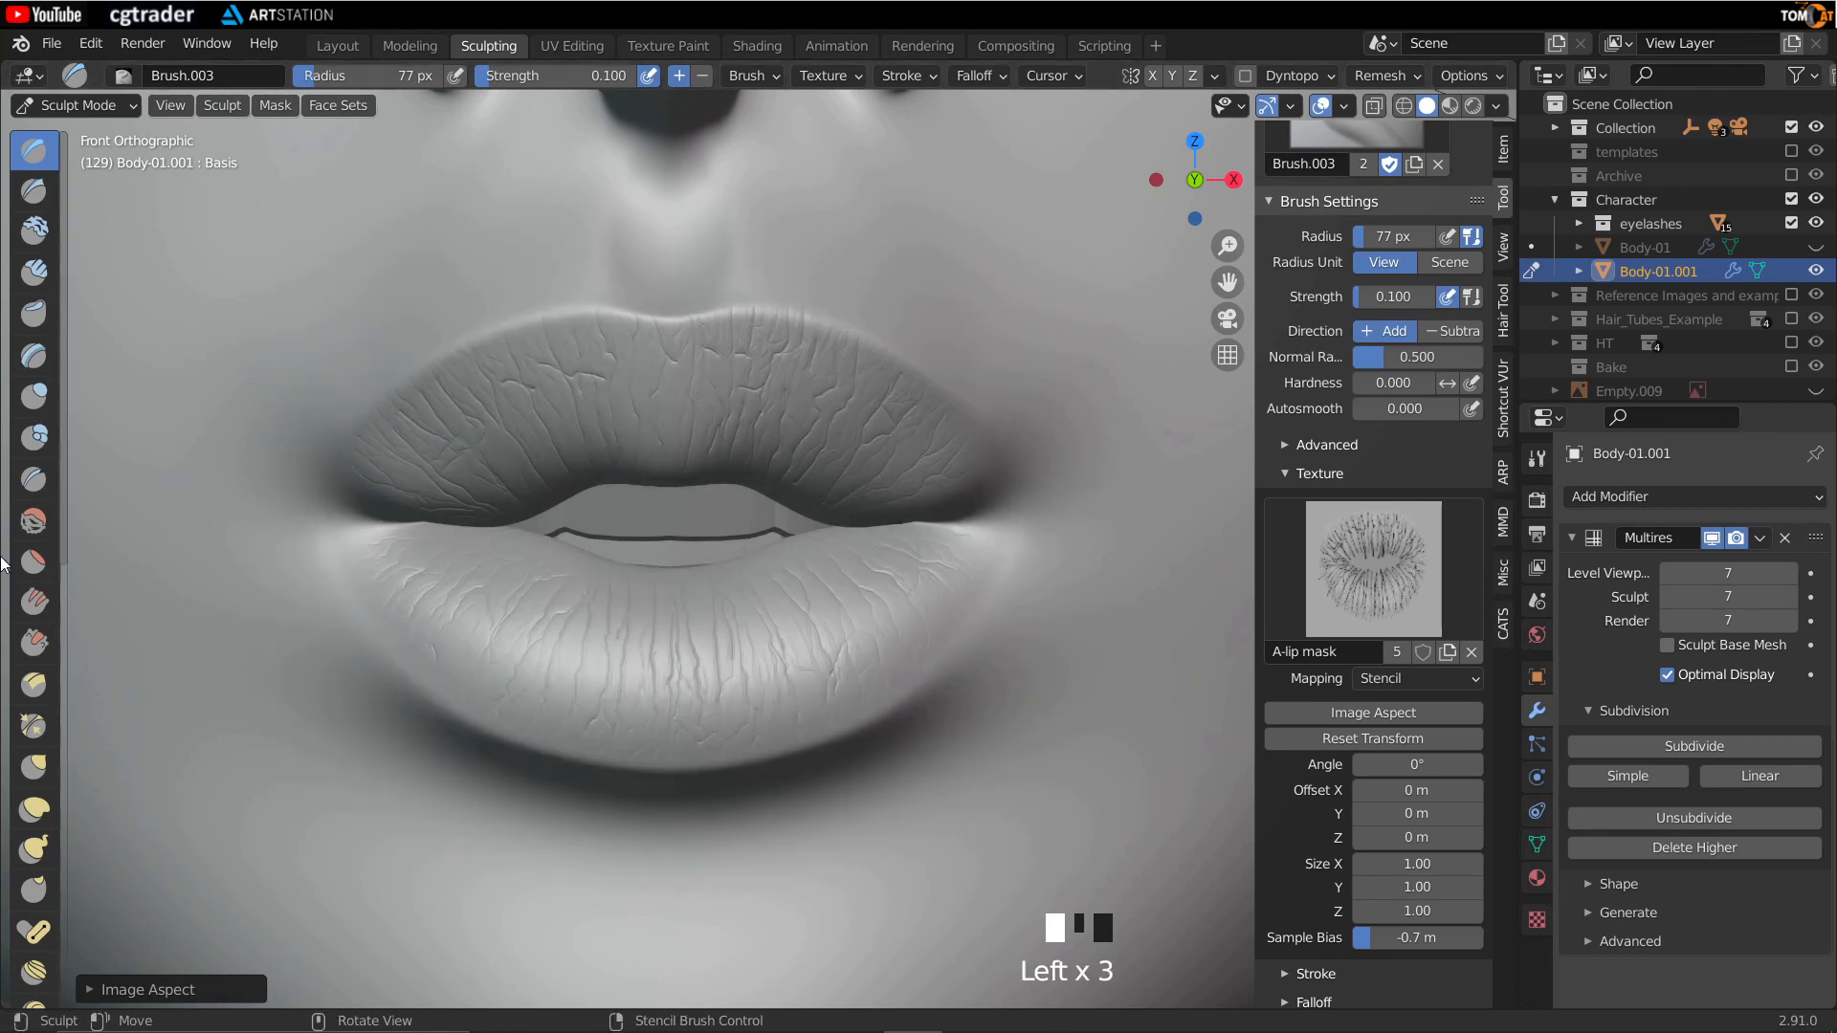
Step: Reinforce the wrinkles with short strokes over the upper lip and along the middle of the lower lip
mouse_move(392, 436)
left_mouse_down()
mouse_move(560, 516)
mouse_move(900, 574)
mouse_move(479, 612)
left_mouse_up()
left_click_drag(757, 441, 779, 354)
left_click_drag(790, 373, 751, 440)
mouse_move(732, 373)
left_mouse_down()
mouse_move(668, 479)
mouse_move(564, 421)
left_mouse_up()
left_click_drag(555, 421, 460, 440)
mouse_move(498, 584)
left_mouse_down()
mouse_move(698, 617)
mouse_move(612, 617)
mouse_move(637, 660)
left_mouse_up()
left_click_drag(662, 600, 670, 670)
left_click_drag(708, 598, 713, 670)
left_click_drag(766, 598, 794, 660)
left_click_drag(823, 593, 842, 650)
left_click_drag(747, 661, 660, 632)
left_click_drag(641, 632, 555, 660)
mouse_move(478, 612)
left_mouse_down()
mouse_move(574, 641)
mouse_move(632, 613)
left_mouse_up()
left_click_drag(651, 603, 756, 632)
left_click_drag(765, 622, 594, 651)
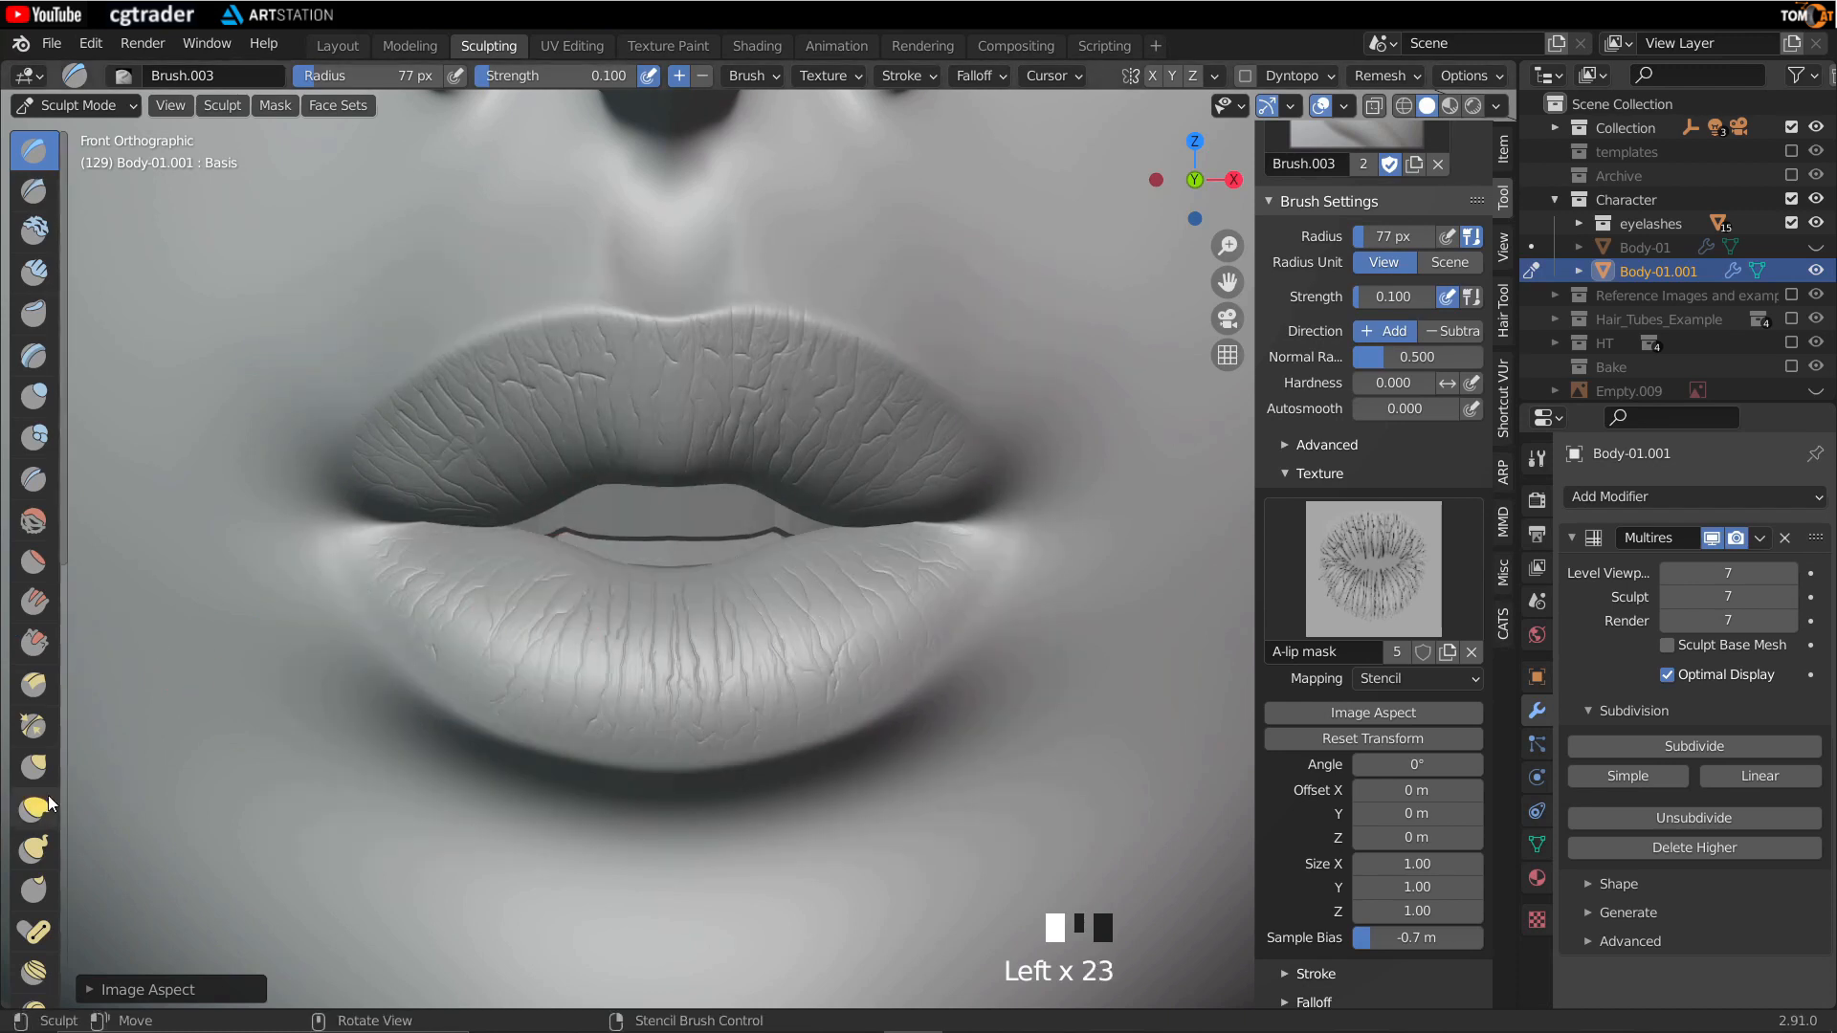
Step: Add a last frontal pass of wrinkles over both lips, reaching the outer ends of the lower lip
mouse_move(842, 564)
left_mouse_down()
mouse_move(779, 568)
mouse_move(750, 617)
mouse_move(572, 632)
left_mouse_up()
mouse_move(572, 632)
left_mouse_down()
mouse_move(813, 492)
mouse_move(536, 431)
left_mouse_up()
left_click_drag(517, 450, 377, 566)
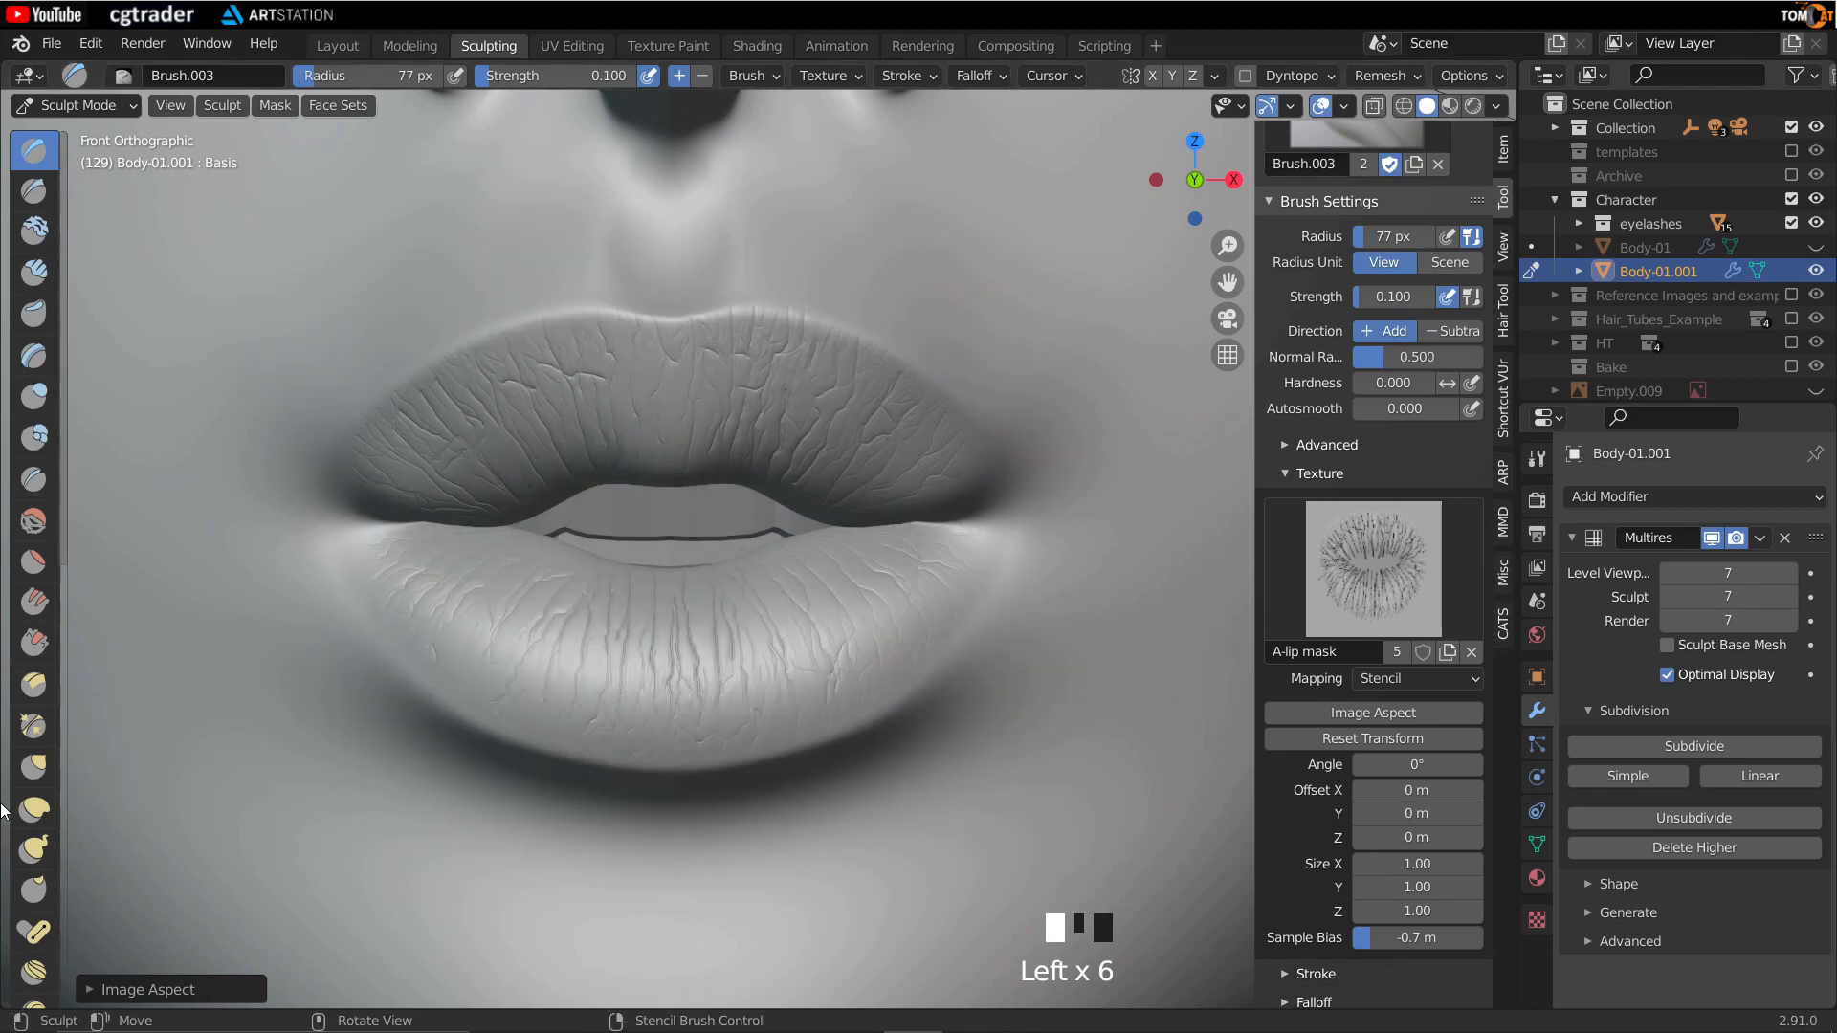
left_click_drag(808, 440, 670, 431)
mouse_move(650, 431)
left_mouse_down()
mouse_move(520, 439)
mouse_move(421, 479)
left_mouse_up()
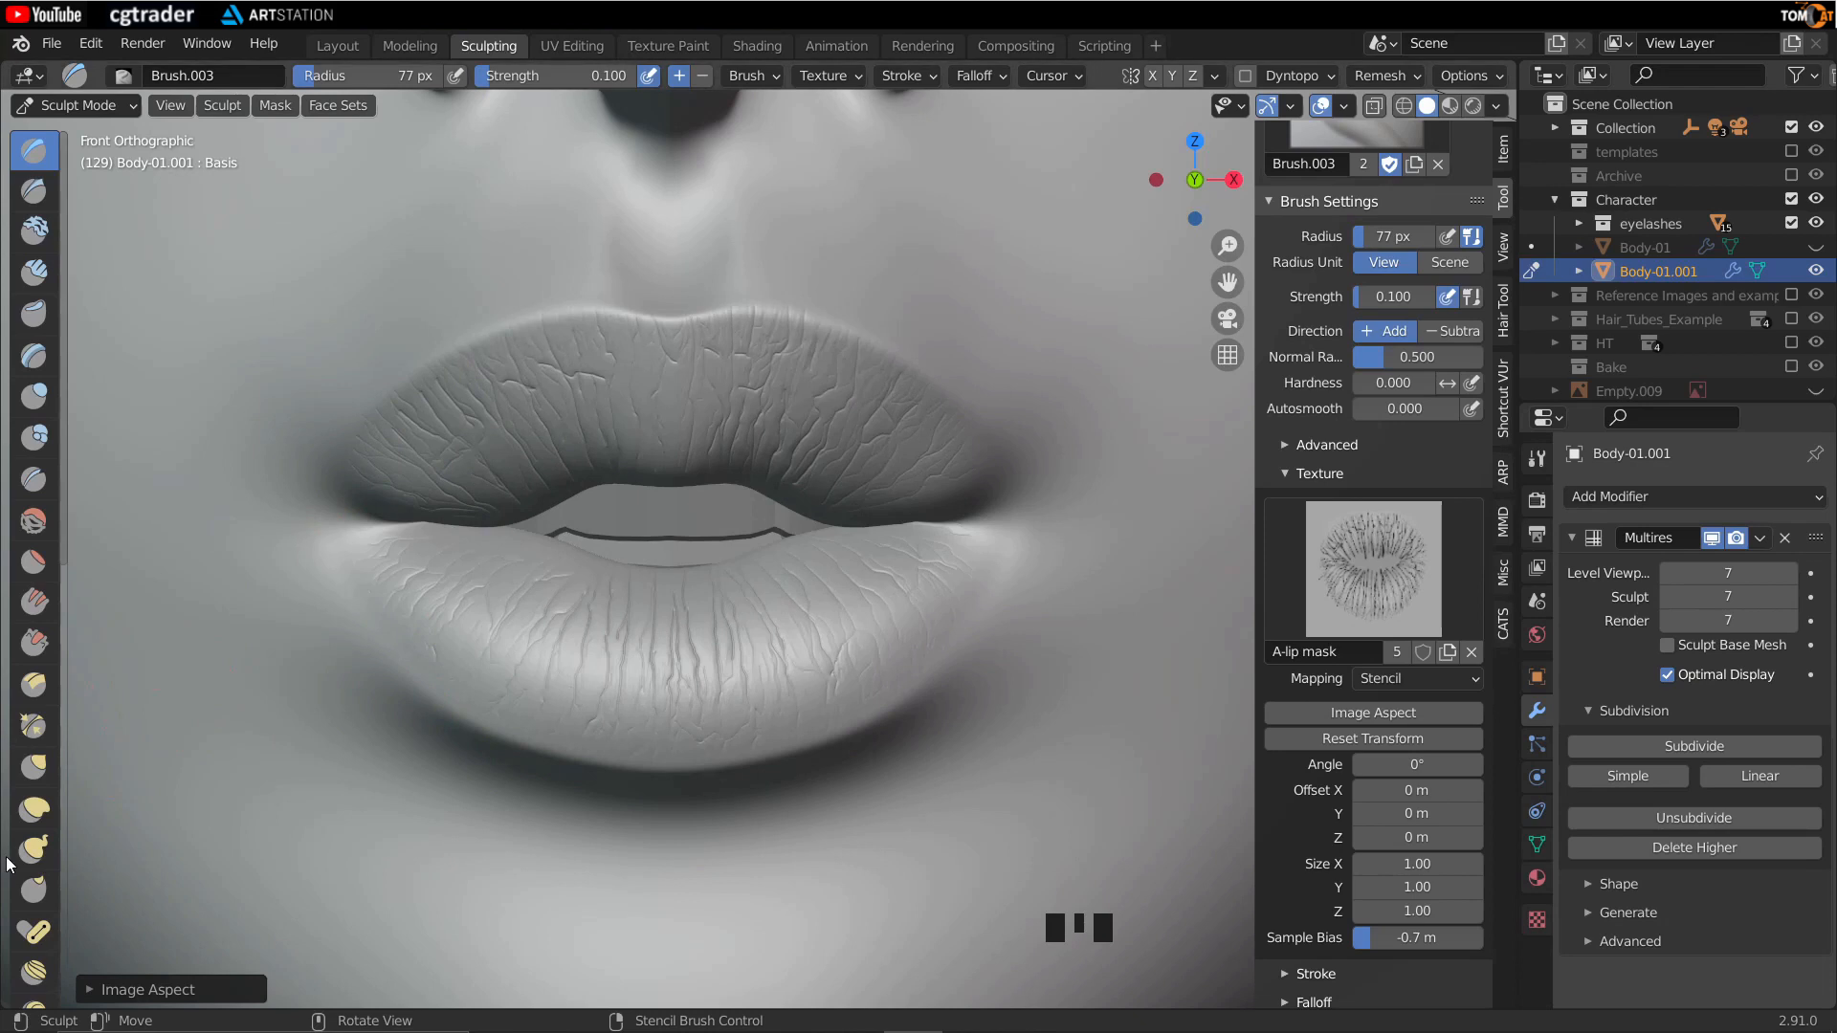
mouse_move(376, 597)
left_mouse_down()
mouse_move(526, 698)
mouse_move(804, 660)
left_mouse_up()
left_click_drag(823, 622, 916, 522)
Step: Show the mouth from a three-quarter angle and position the lip stencil over the lips near one mouth corner
middle_click_drag(641, 536, 540, 494)
right_click_drag(1060, 692, 455, 778)
middle_click_drag(497, 689, 1069, 599, "shift")
scroll(870, 606, "up", 2)
middle_click_drag(935, 581, 841, 657)
scroll(379, 792, "up", 2)
right_click_drag(380, 793, 508, 750)
mouse_move(509, 750)
middle_mouse_down()
mouse_move(964, 656)
mouse_move(501, 759)
middle_mouse_up()
right_click_drag(500, 758, 544, 719)
middle_click_drag(543, 719, 661, 750)
right_click_drag(660, 750, 913, 661)
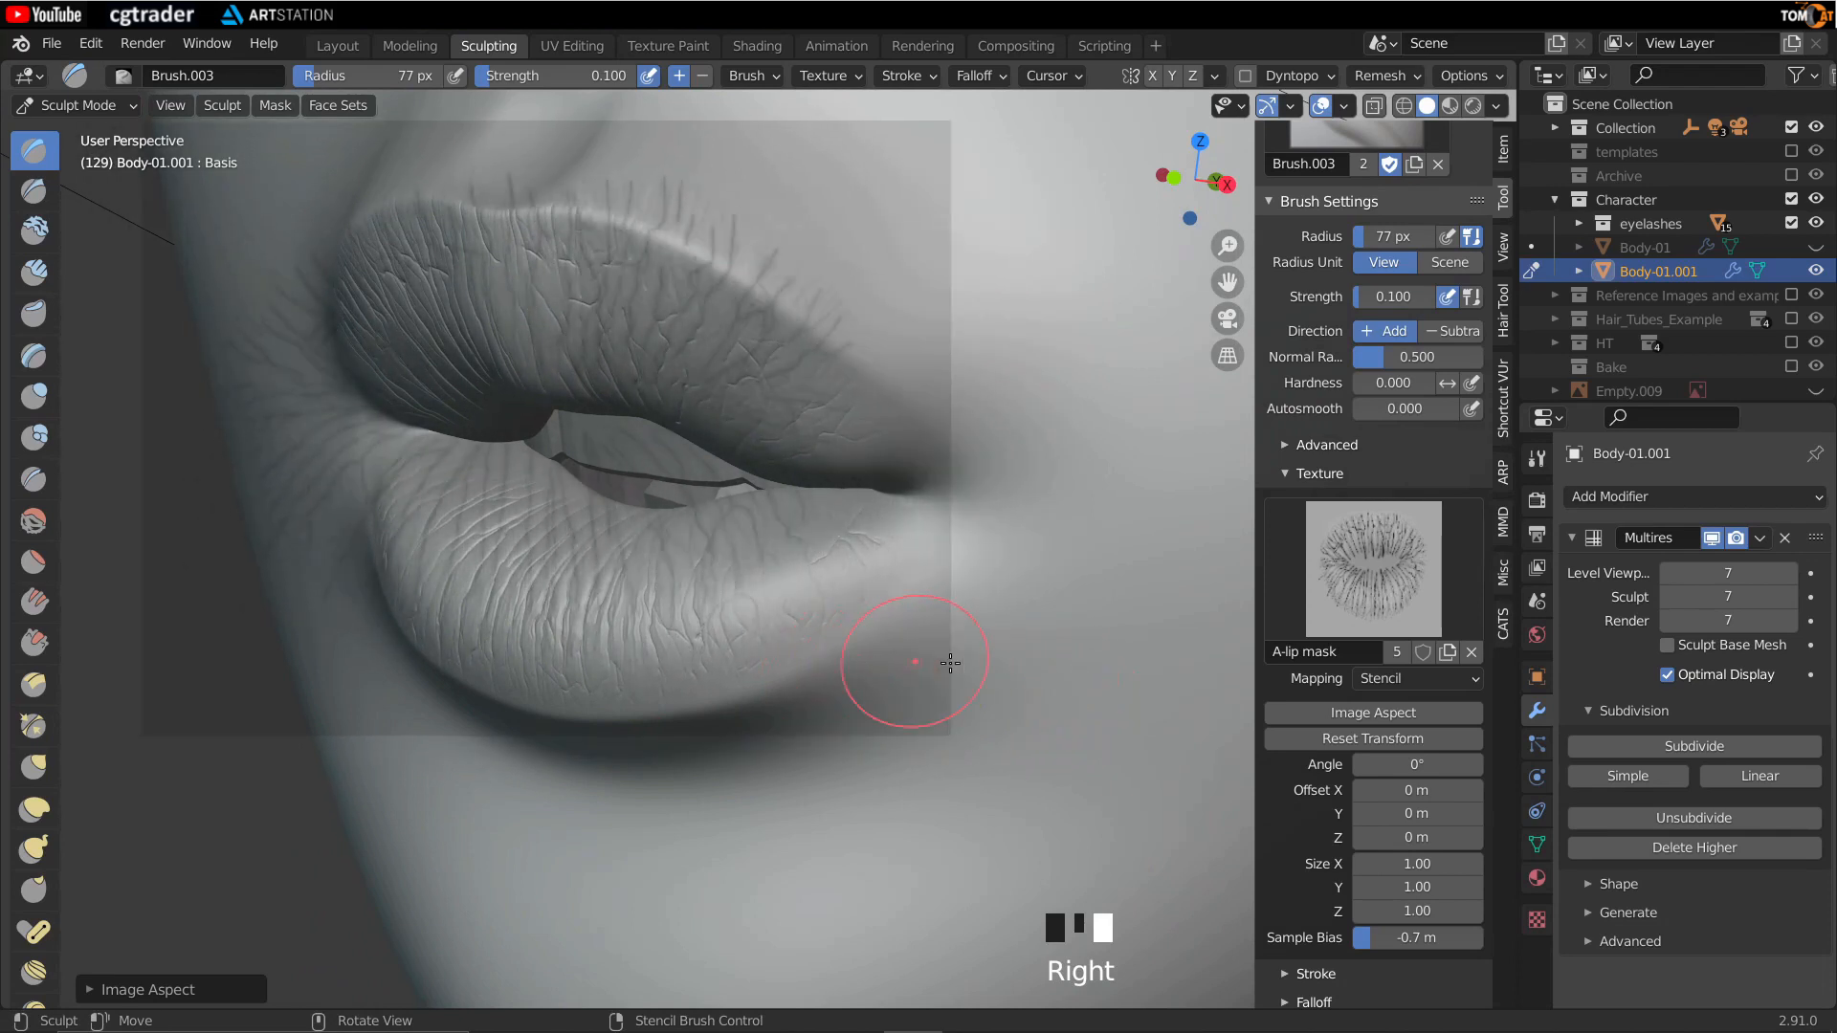
Step: Rotate the stencil to 330° to follow the lips and add wrinkles at the mouth corner
scroll(1015, 716, "up", 2)
right_click_drag(768, 642, 839, 690)
scroll(820, 702, "down", 2)
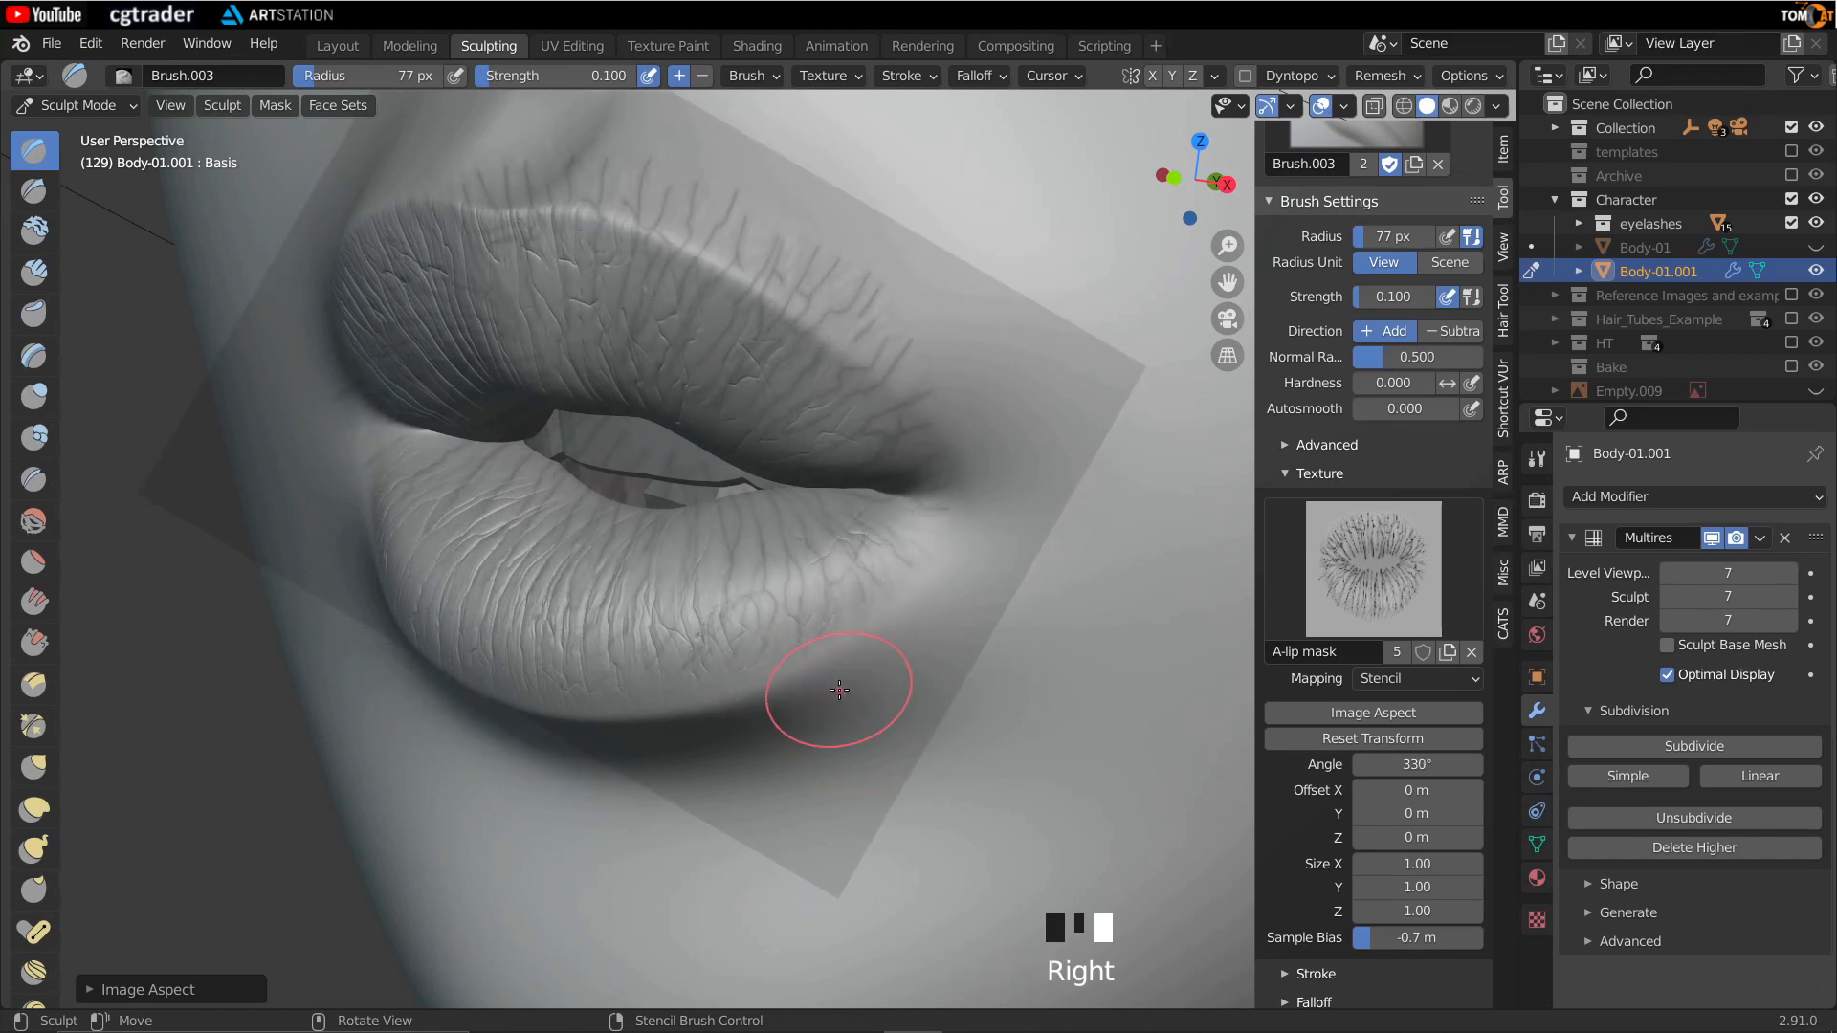
left_click(928, 537)
Step: Rotate the stencil to 38.1° over the opposite mouth corner and sculpt wrinkles there
mouse_move(895, 533)
middle_mouse_down()
mouse_move(838, 706)
mouse_move(563, 751)
middle_mouse_up()
right_click_drag(563, 750, 1057, 452, "ctrl")
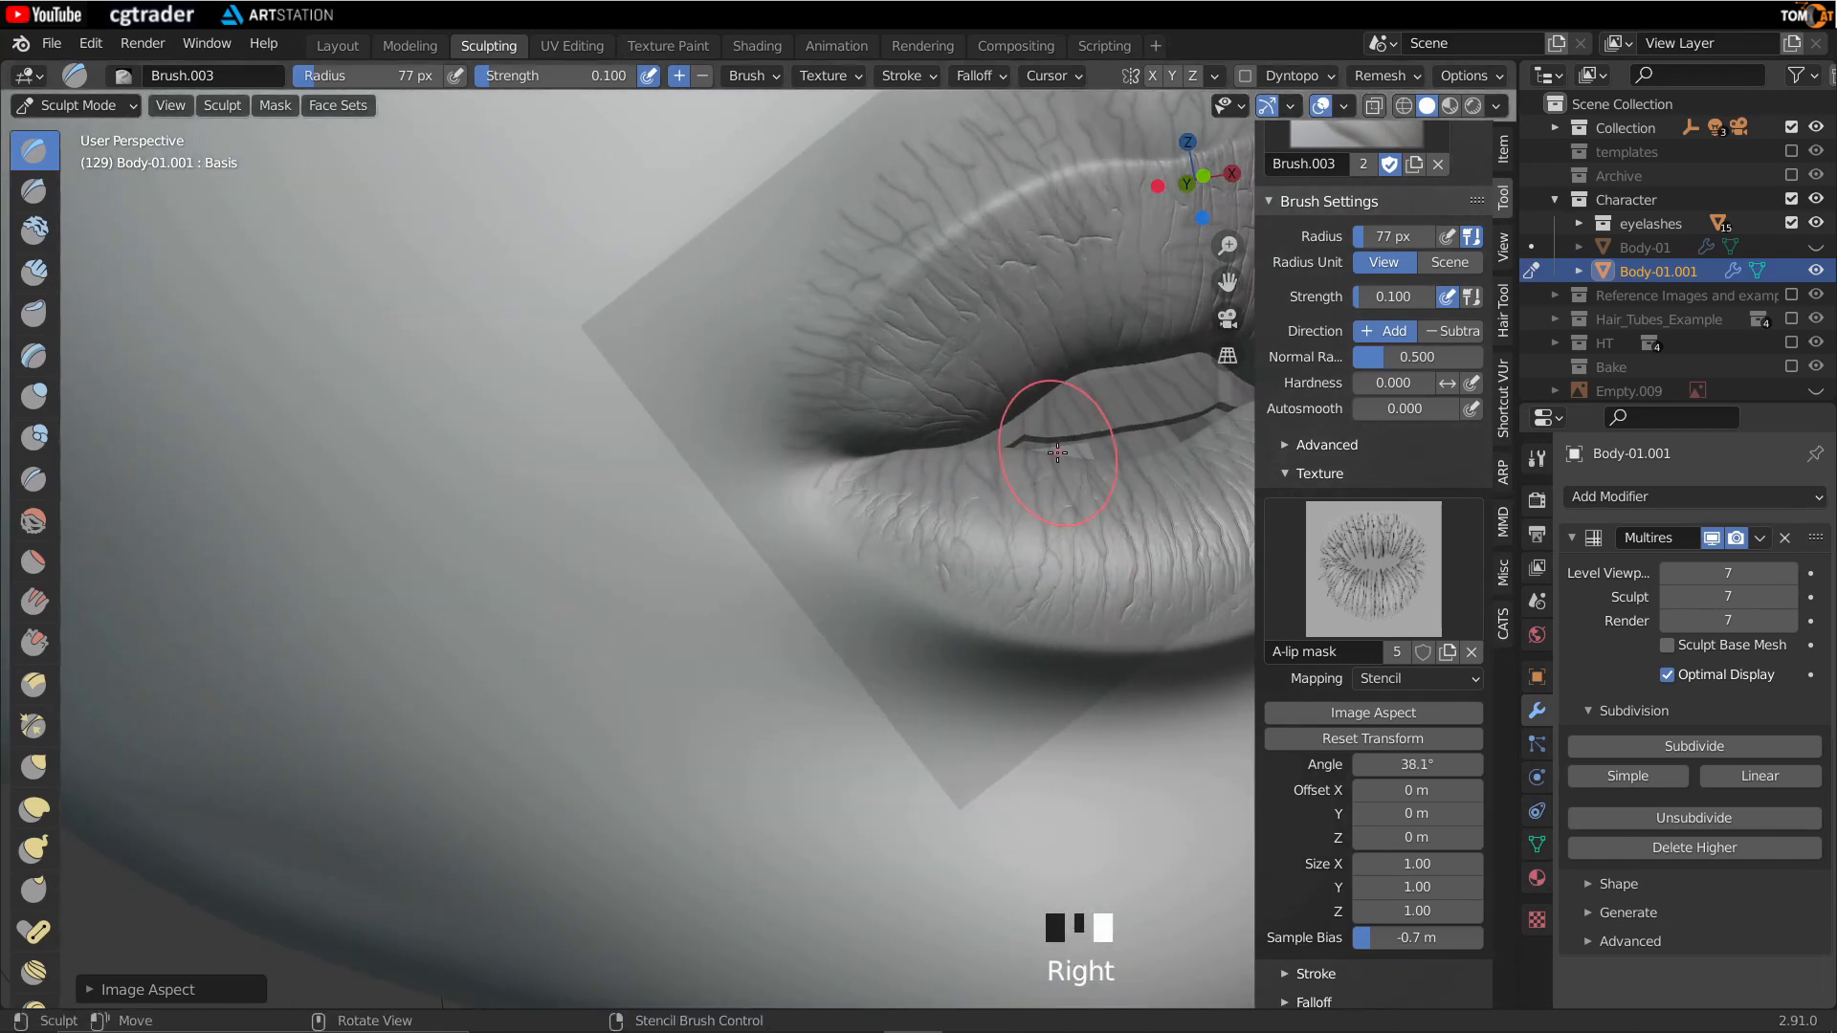
left_click_drag(827, 489, 854, 536)
middle_click_drag(852, 545, 780, 574)
middle_click_drag(799, 583, 755, 650)
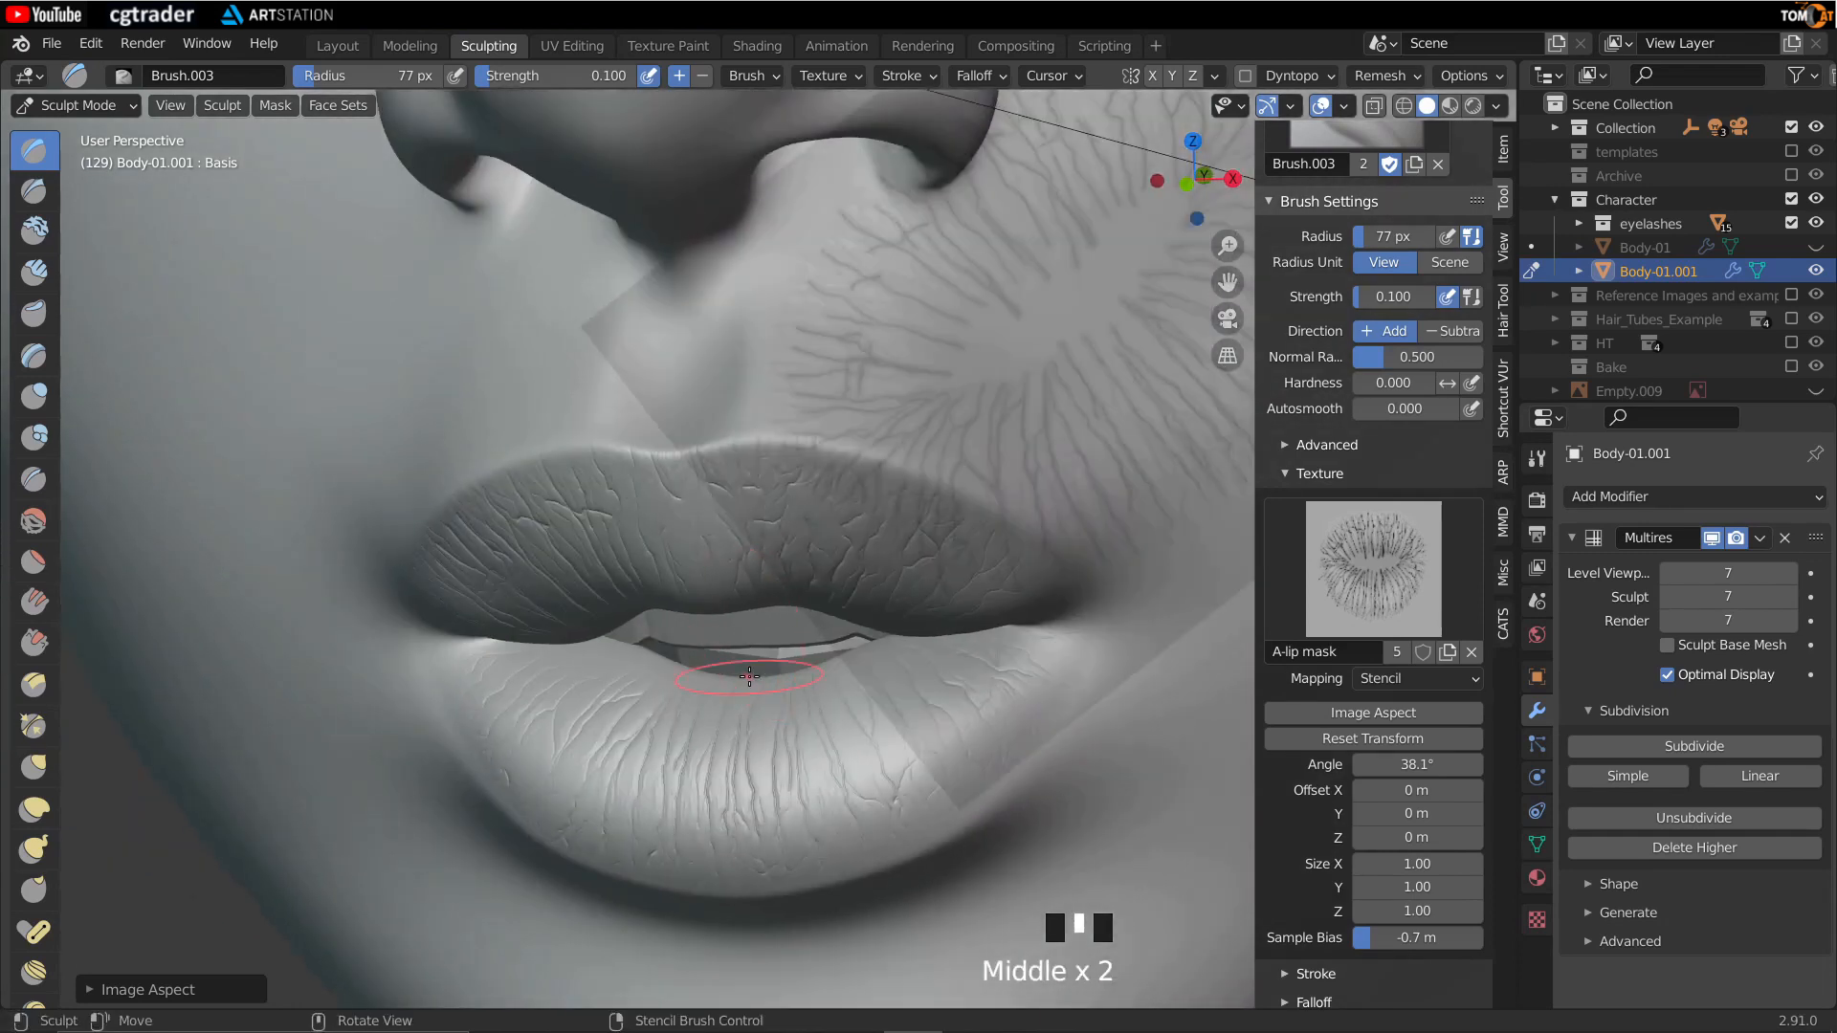
Step: Move the lip stencil off the mouth, rotate it to 348°, and examine the sculpted lips from farther away
right_click_drag(1026, 511, 466, 344)
scroll(780, 554, "down", 3)
middle_click_drag(780, 554, 904, 574)
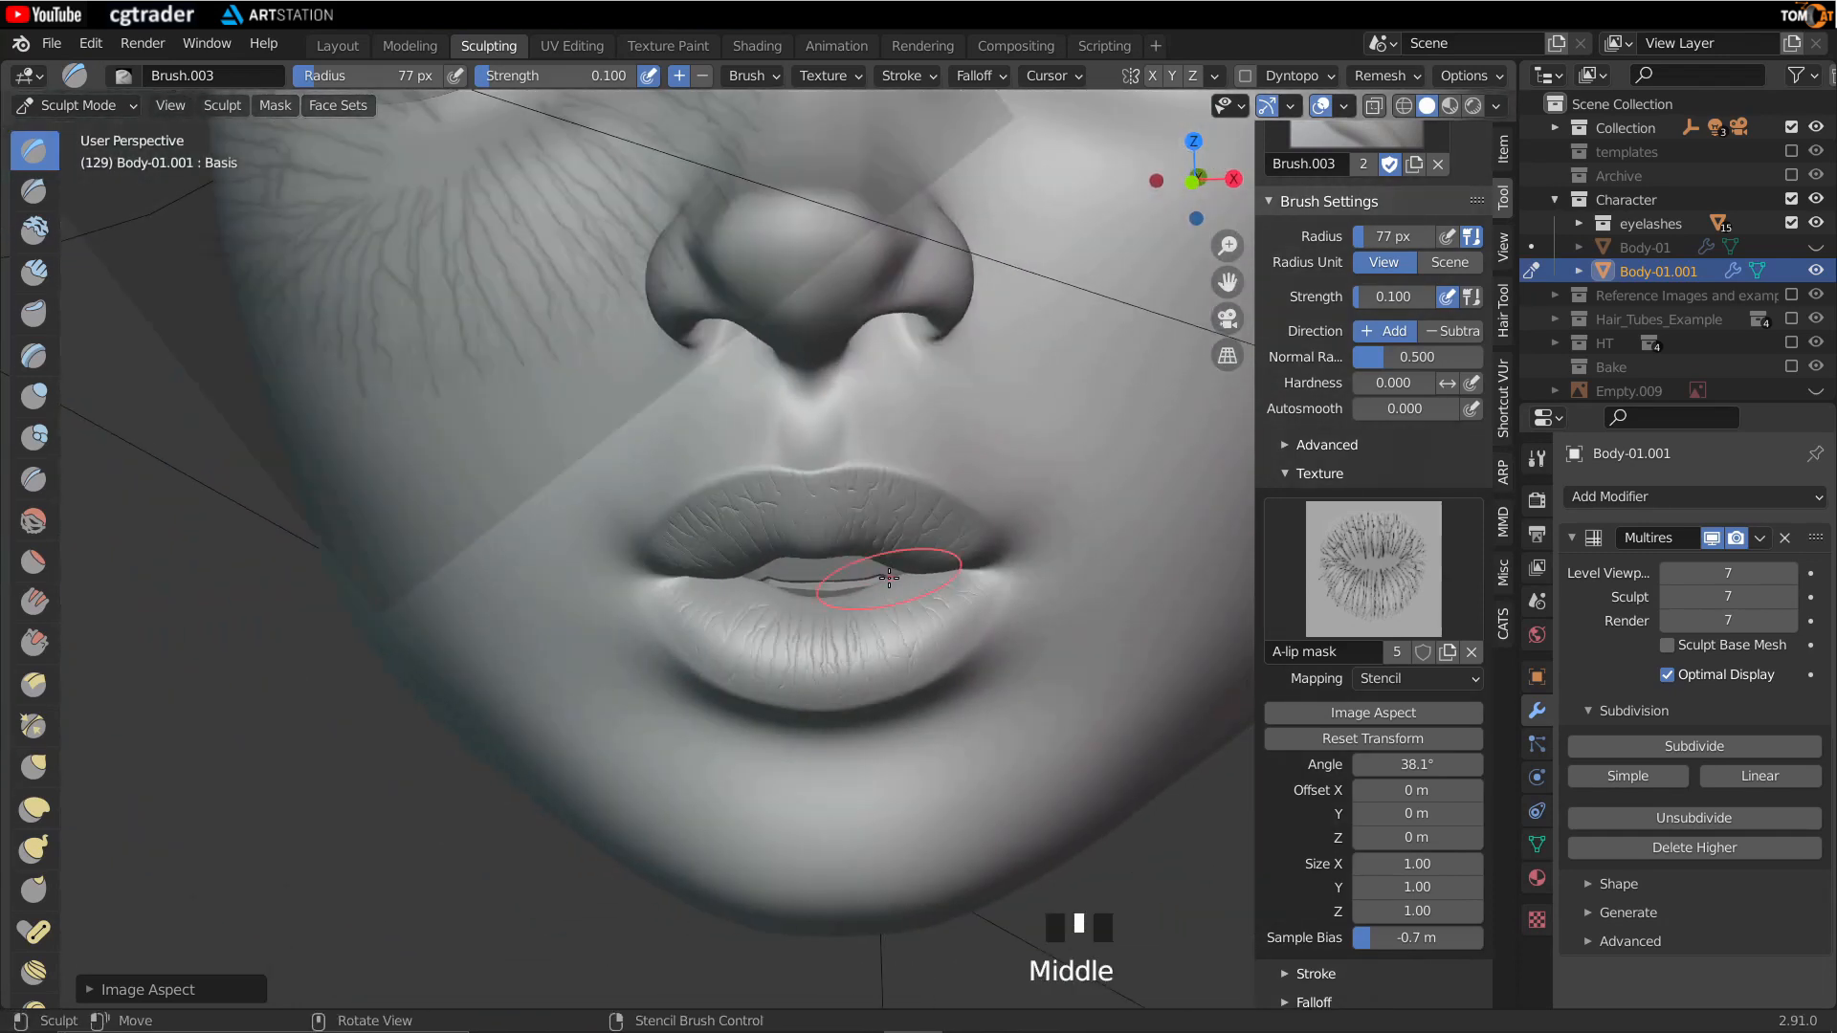
right_click_drag(903, 574, 590, 523)
right_click_drag(745, 422, 756, 479)
right_click_drag(765, 447, 675, 608, "ctrl")
right_click_drag(675, 608, 279, 482)
middle_click_drag(669, 582, 882, 513)
scroll(879, 450, "down", 2)
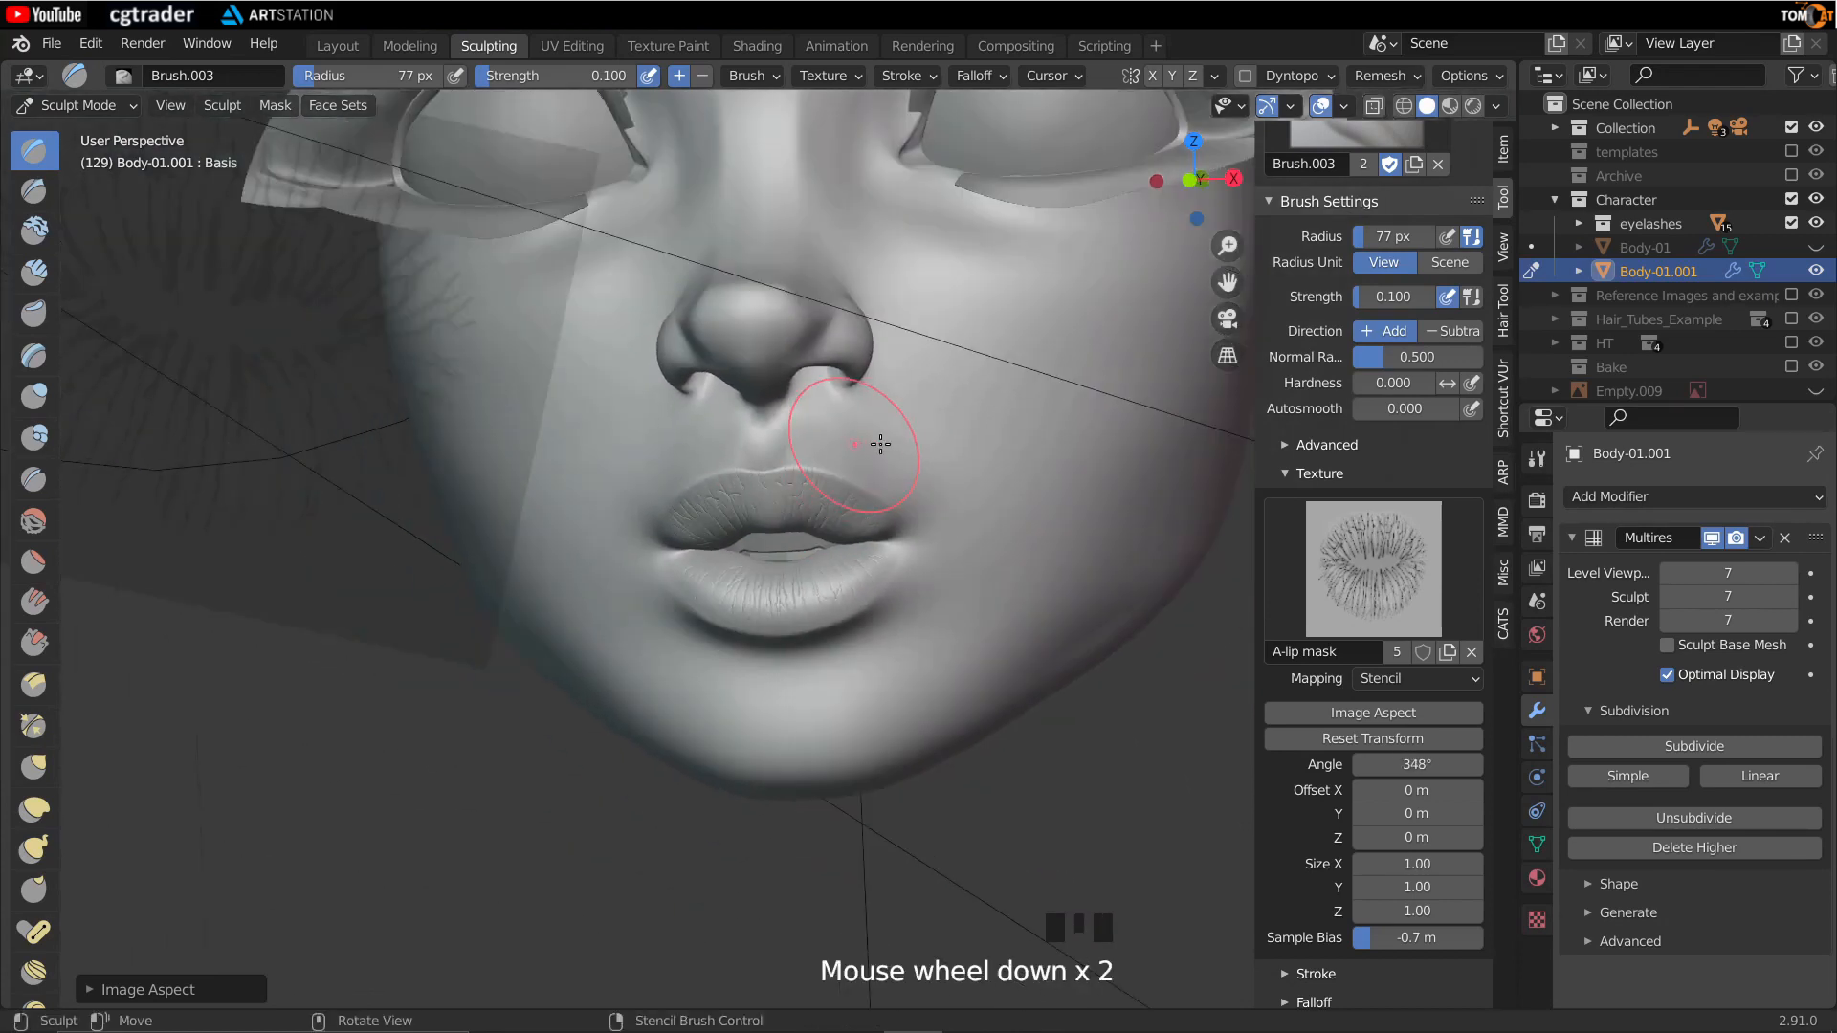
middle_click_drag(879, 450, 901, 491)
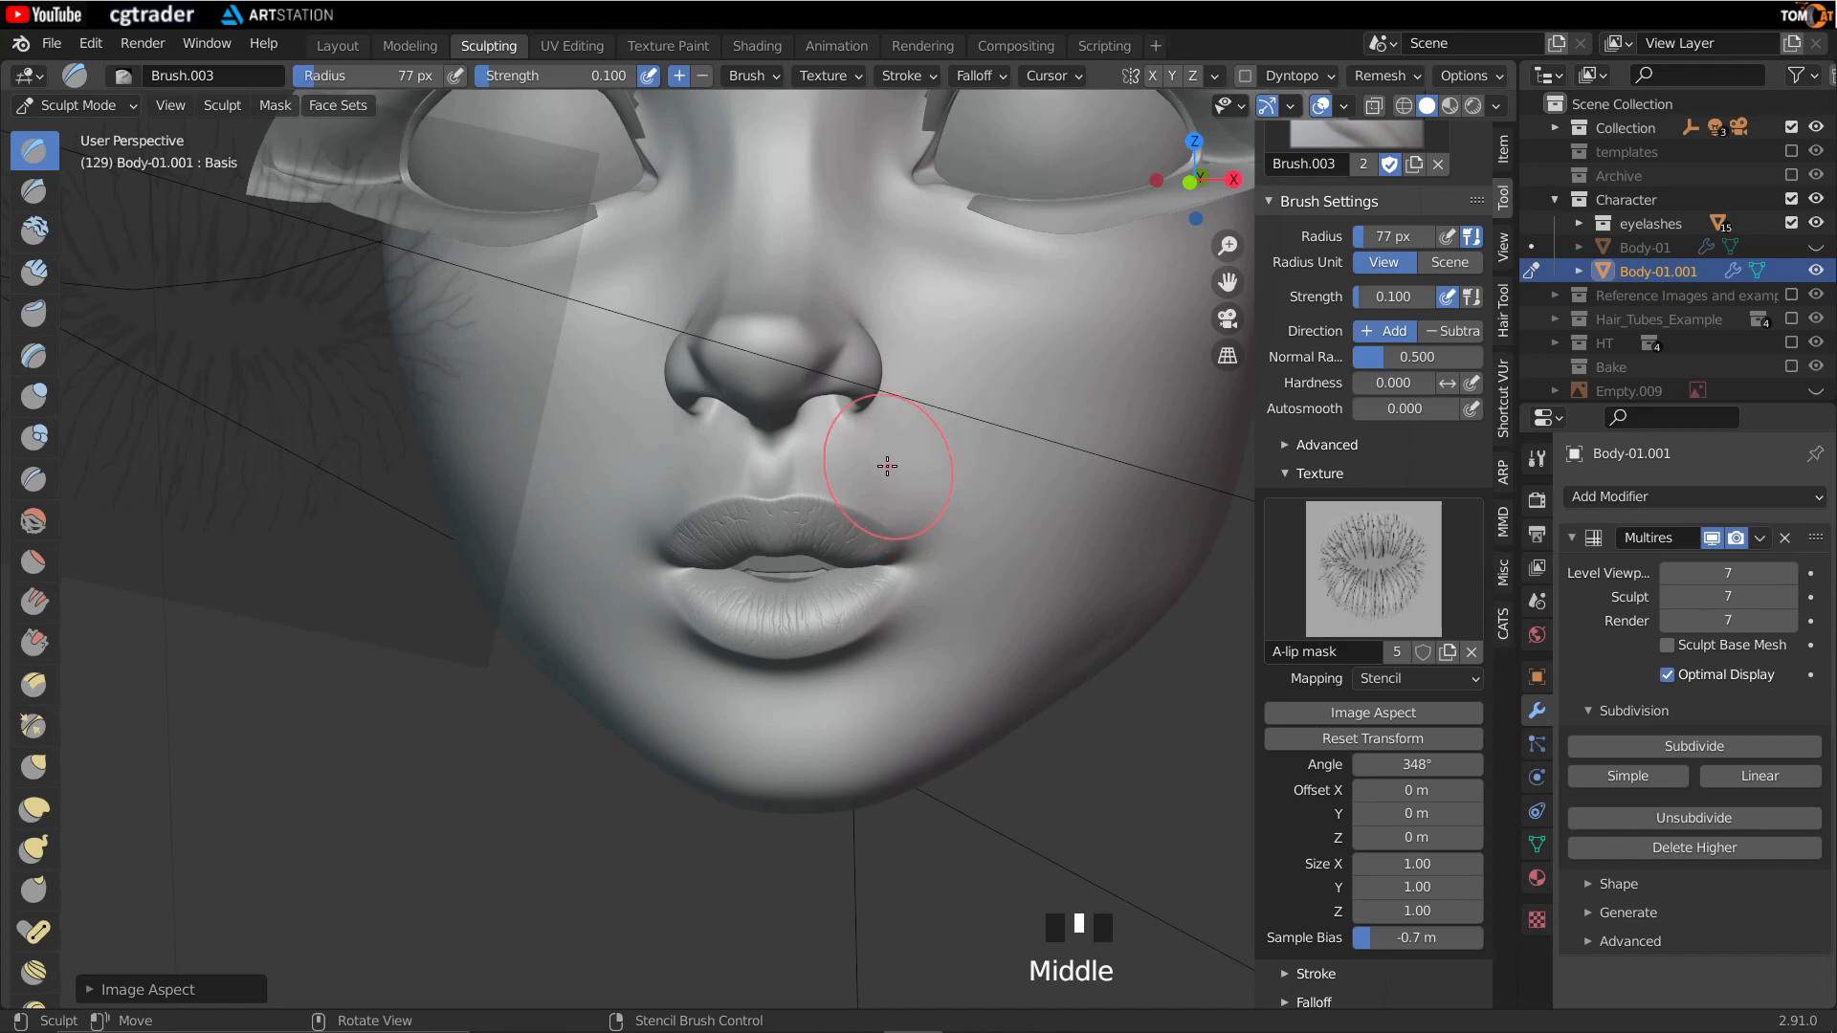
Step: Make a separate copy of the brush's lip mask texture and rename it A-skin
scroll(1359, 649, "up", 5)
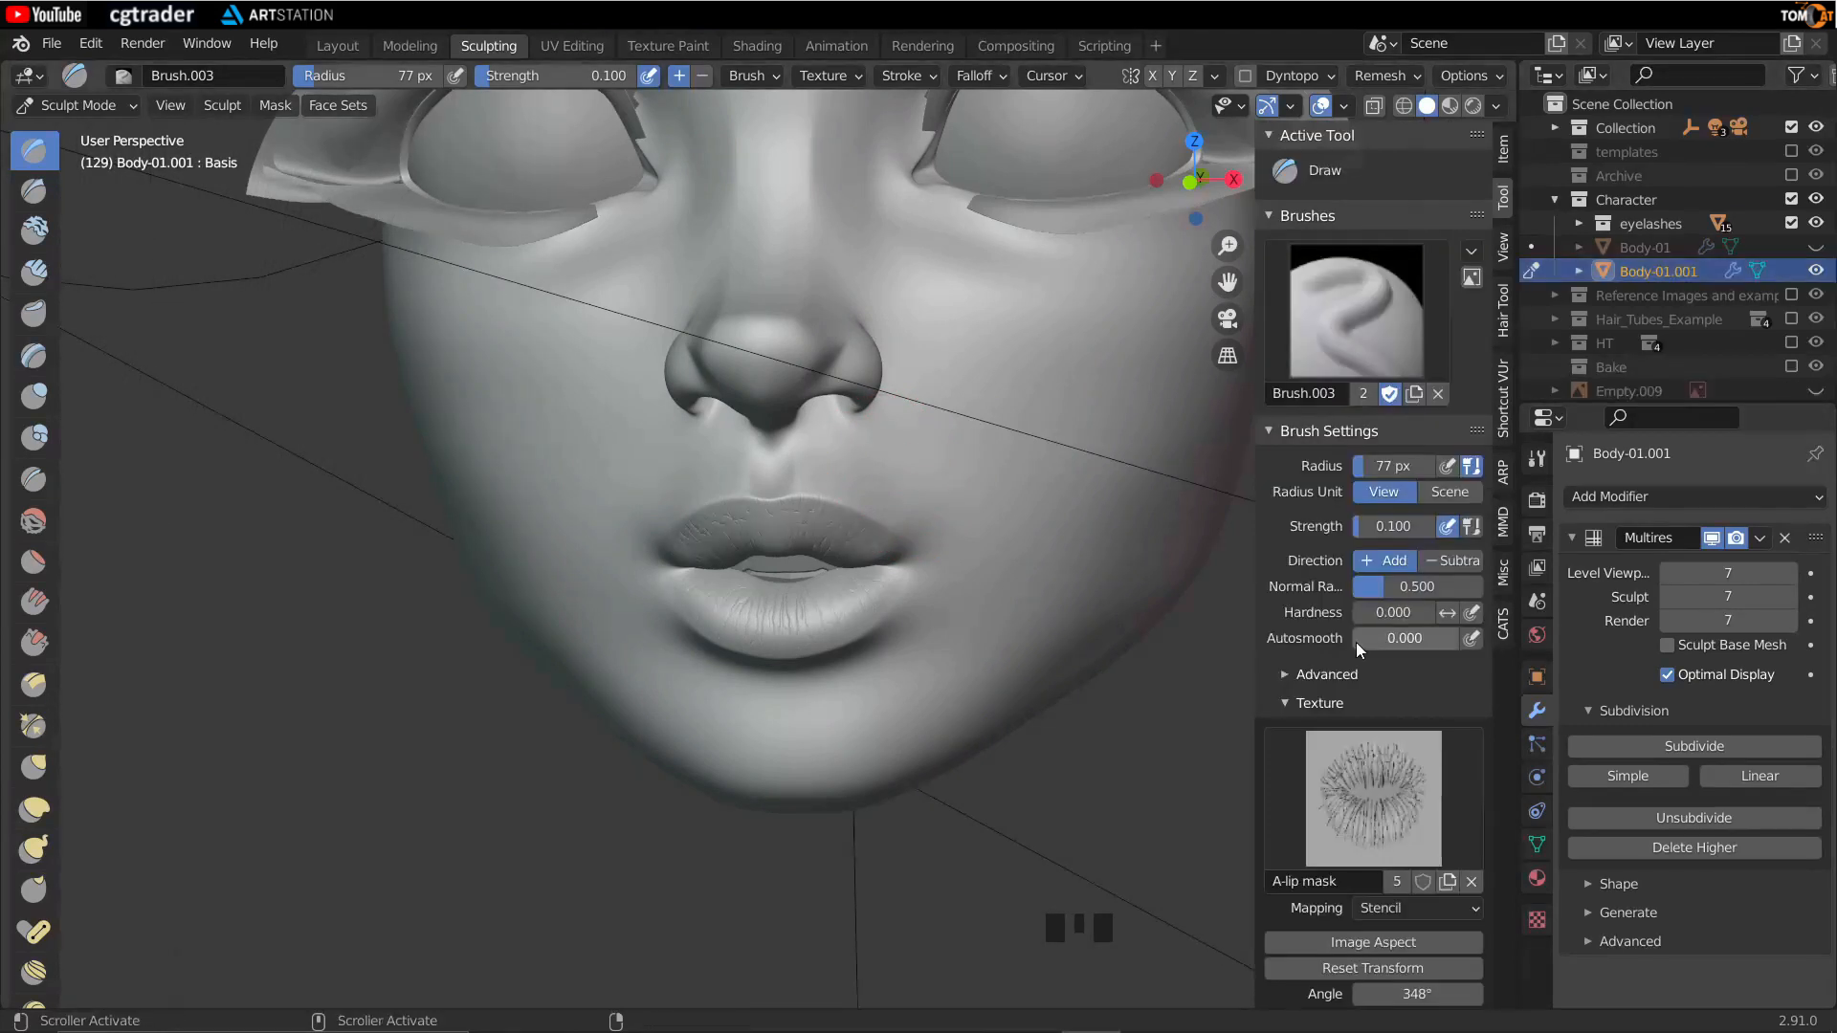
left_click(1537, 919)
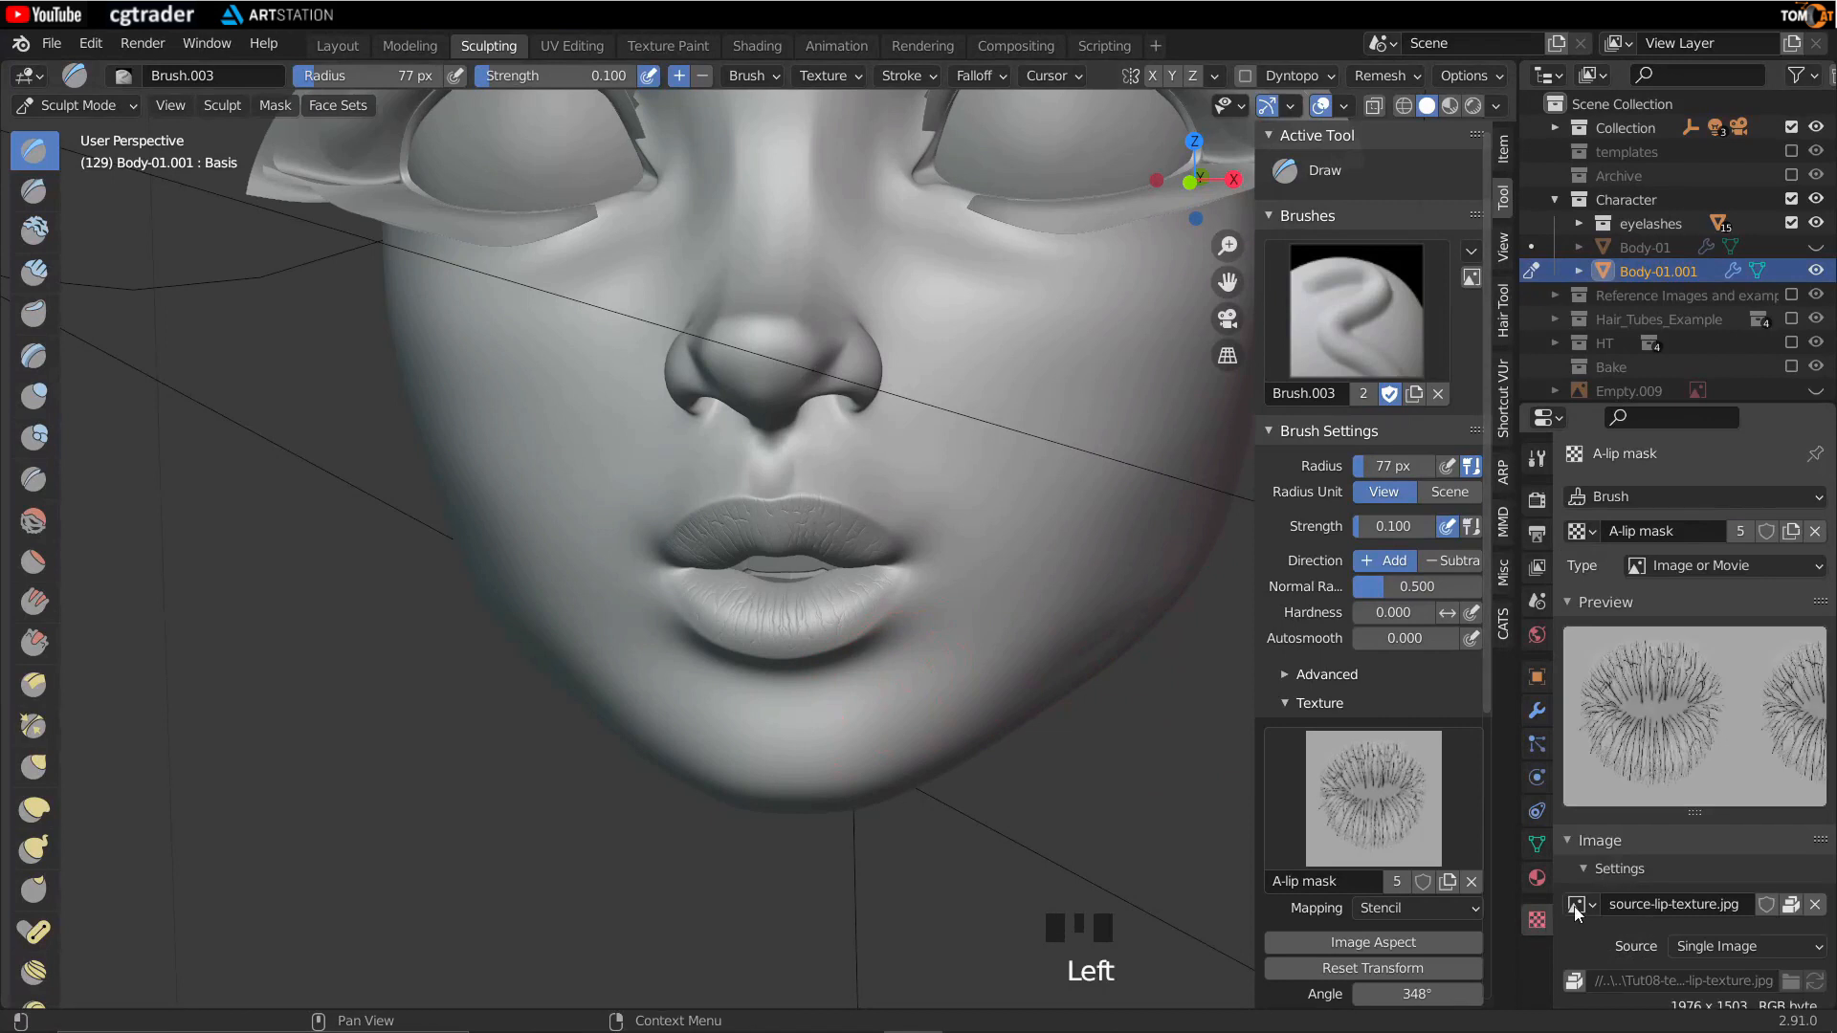
left_click(1792, 533)
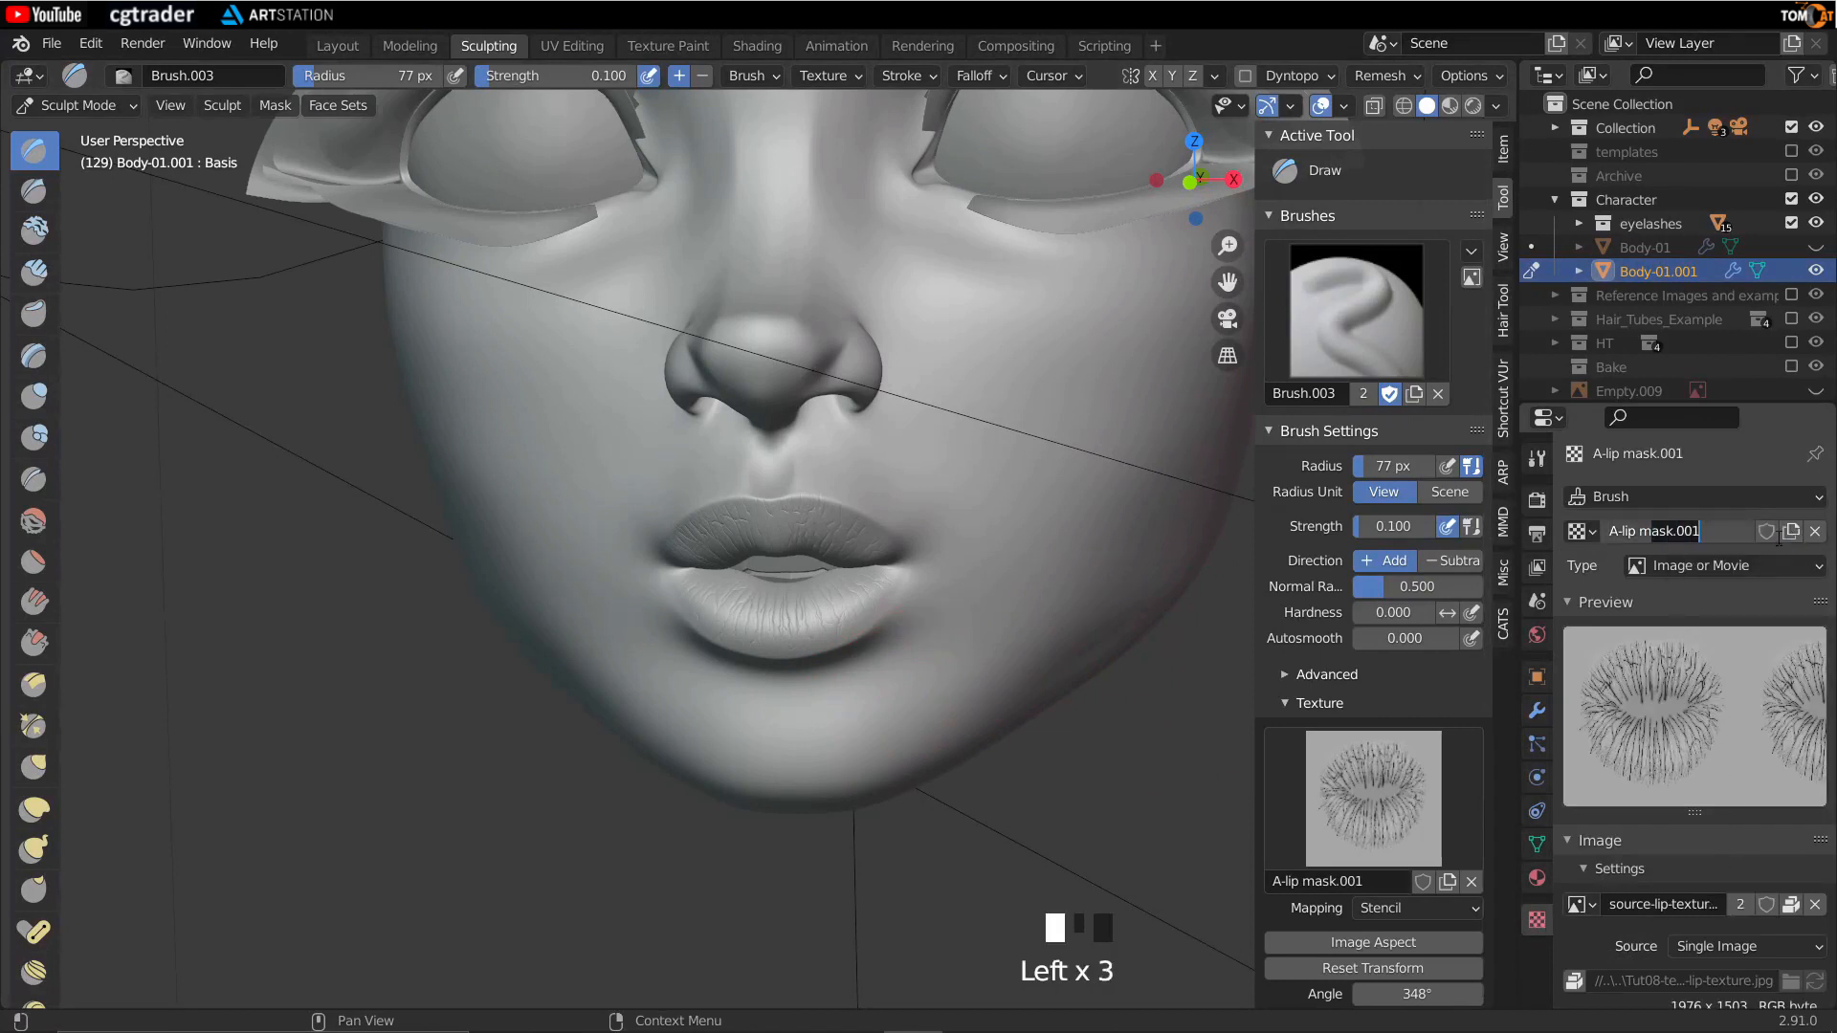
key("BackSpace")
key("BackSpace")
key("BackSpace")
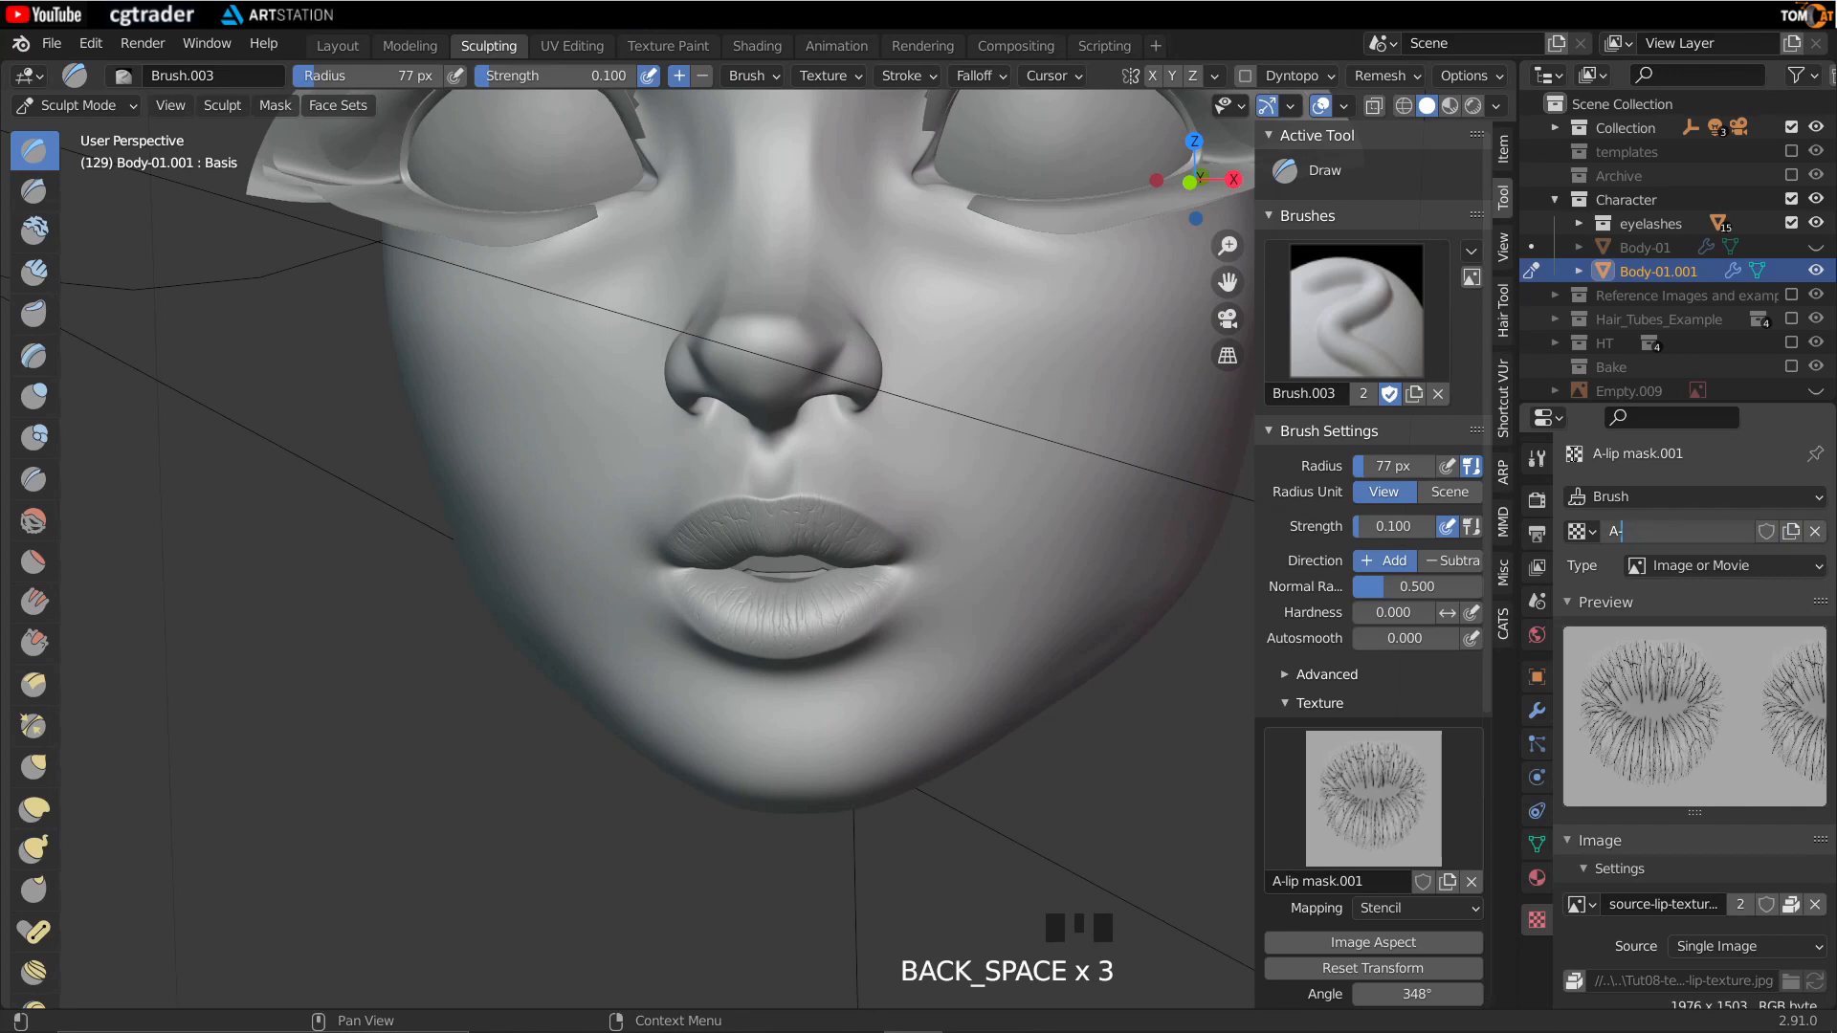
key("Return")
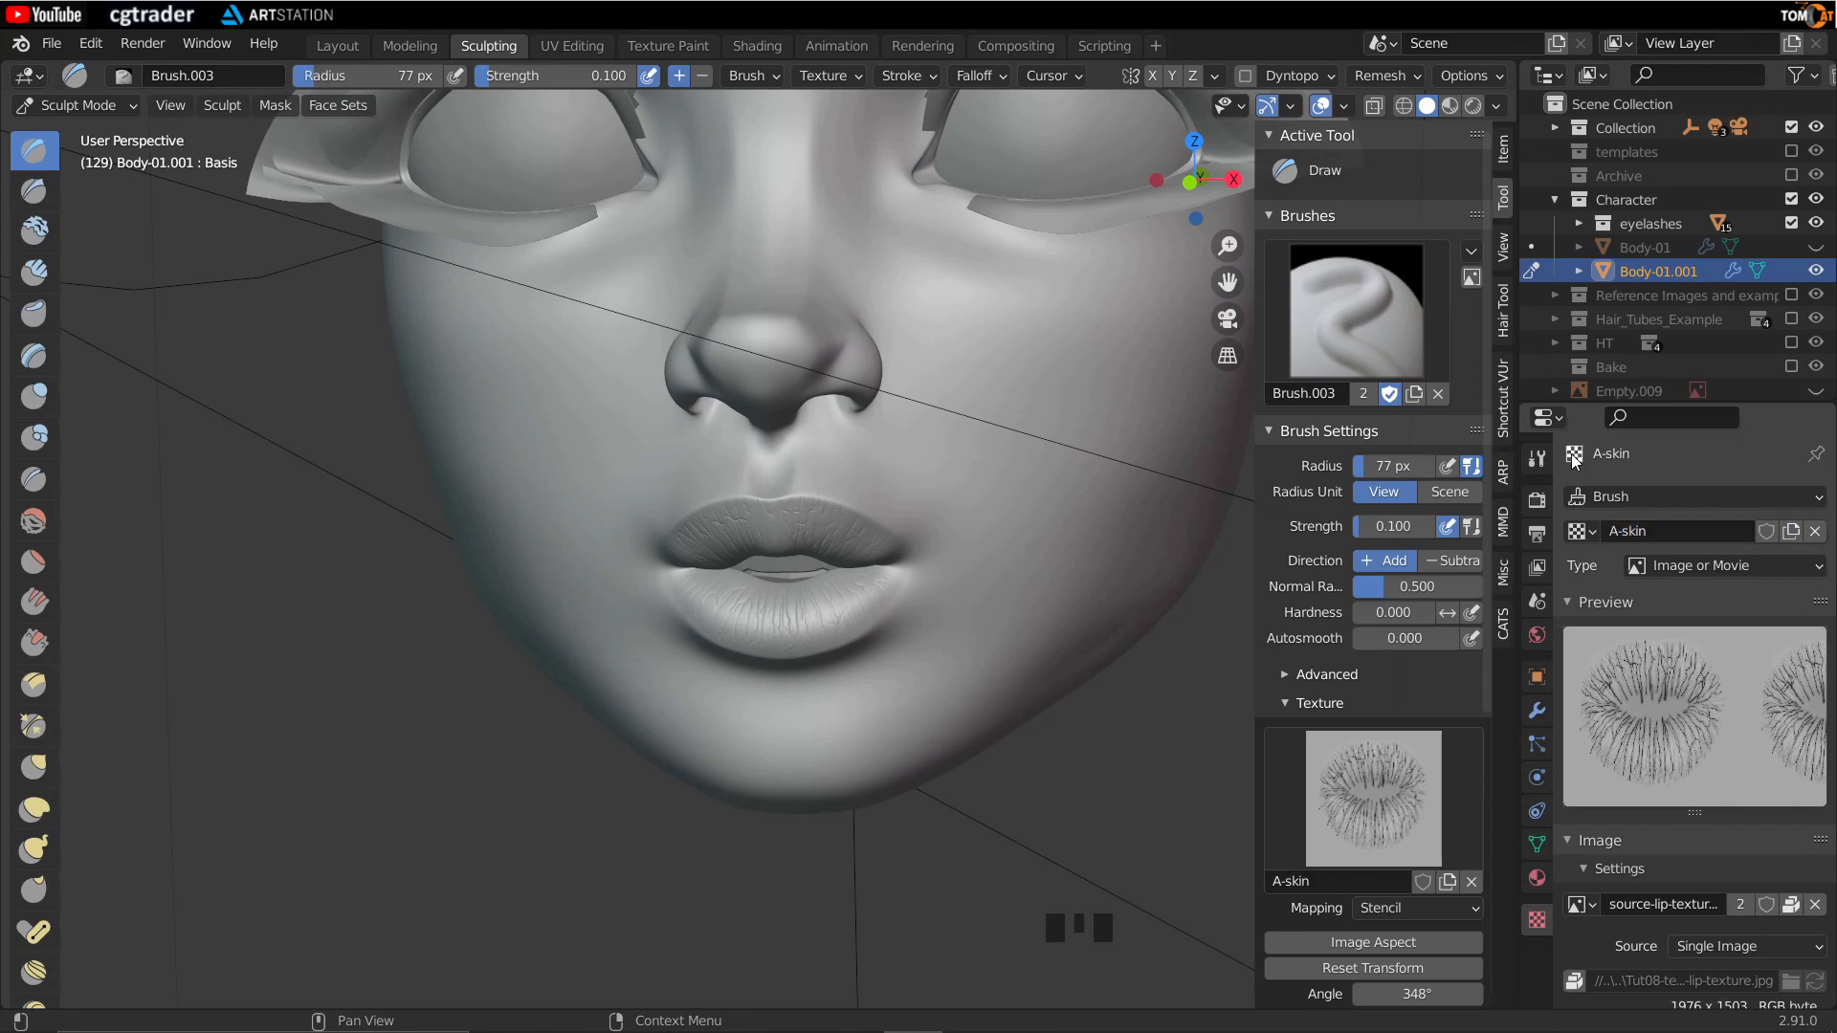
Step: Replace the A-skin texture's image with Skin Main Face.png from the textures folder
left_click(1815, 905)
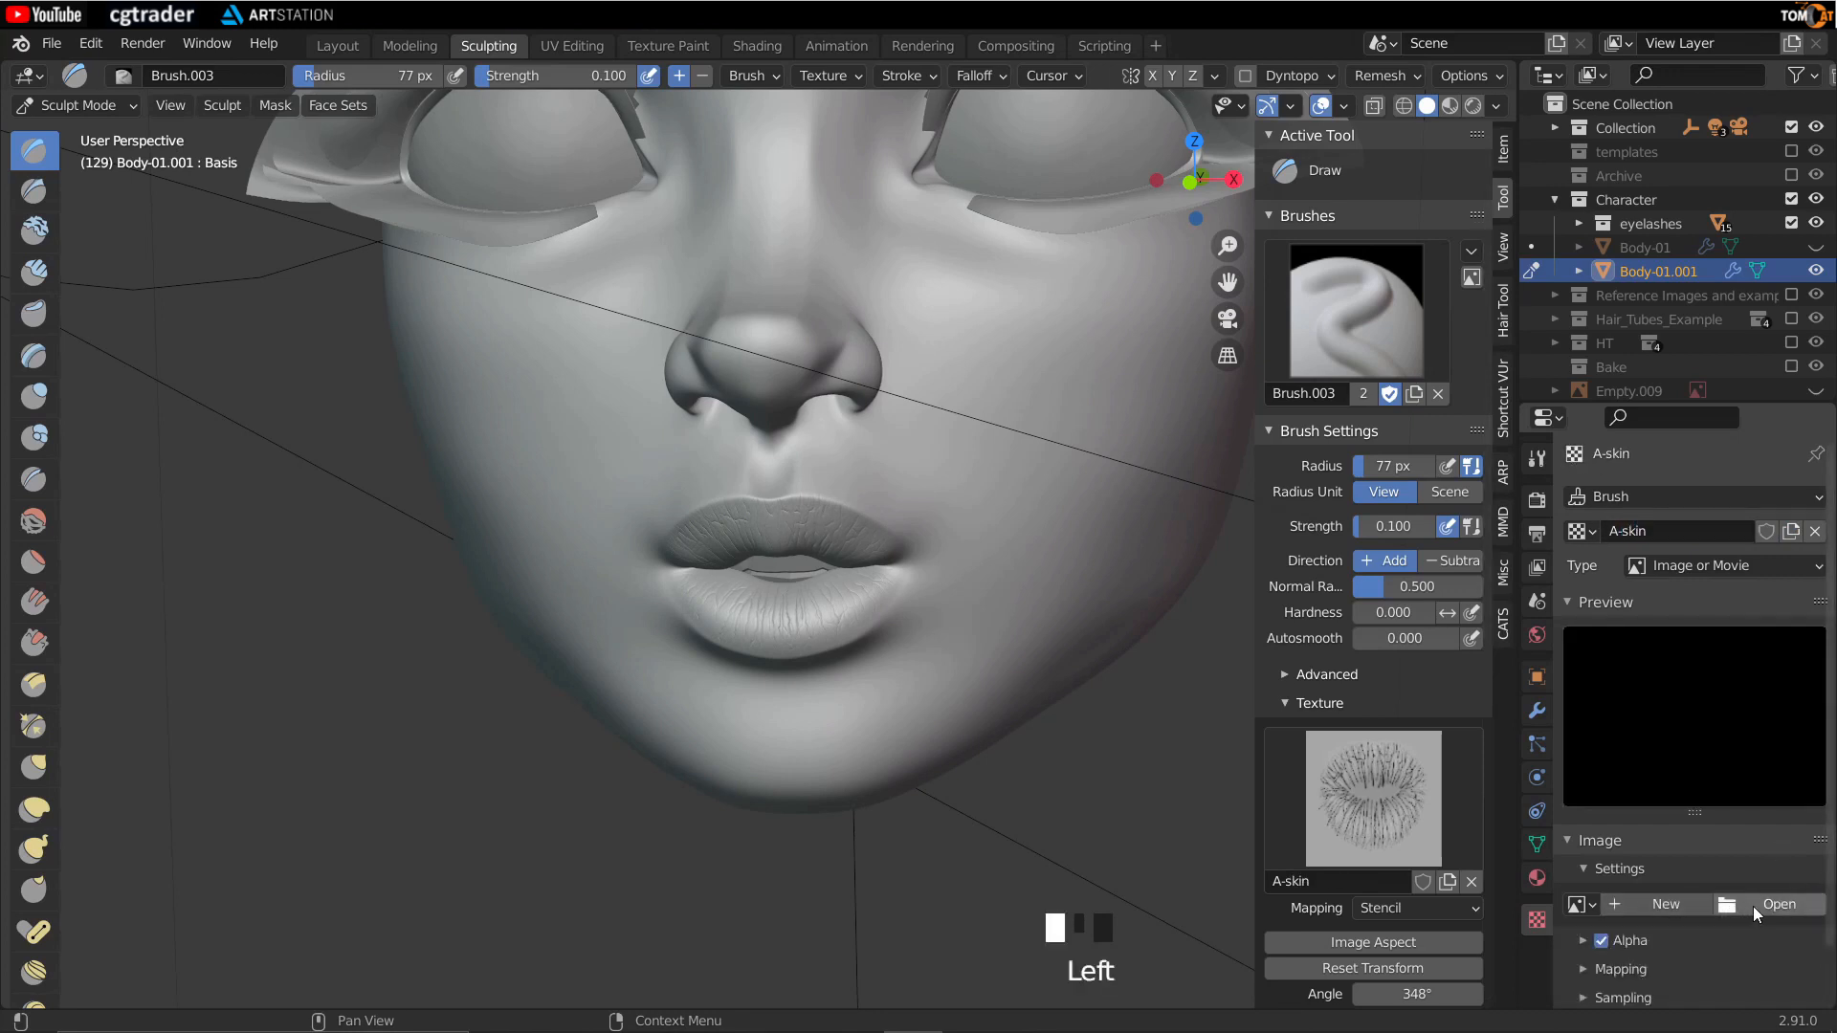
left_click(1753, 905)
left_click(710, 207)
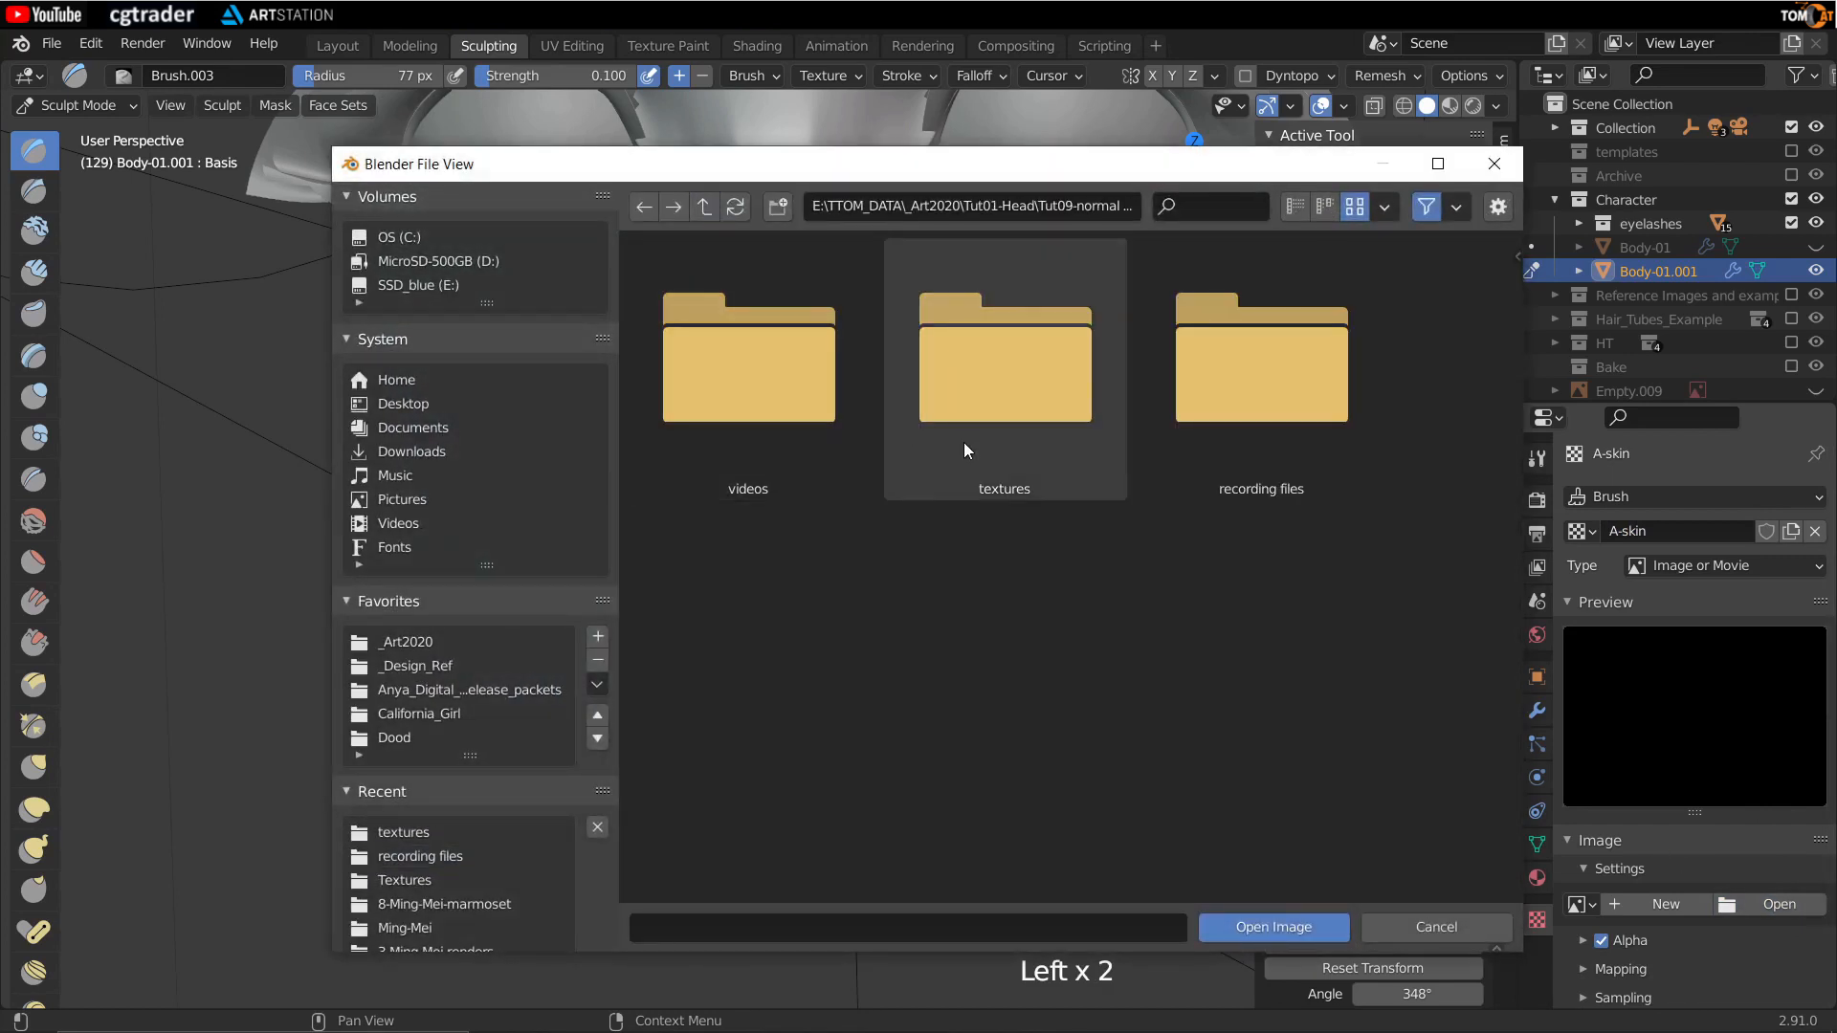
left_click(963, 442)
left_click(1019, 376)
double_click(1019, 376)
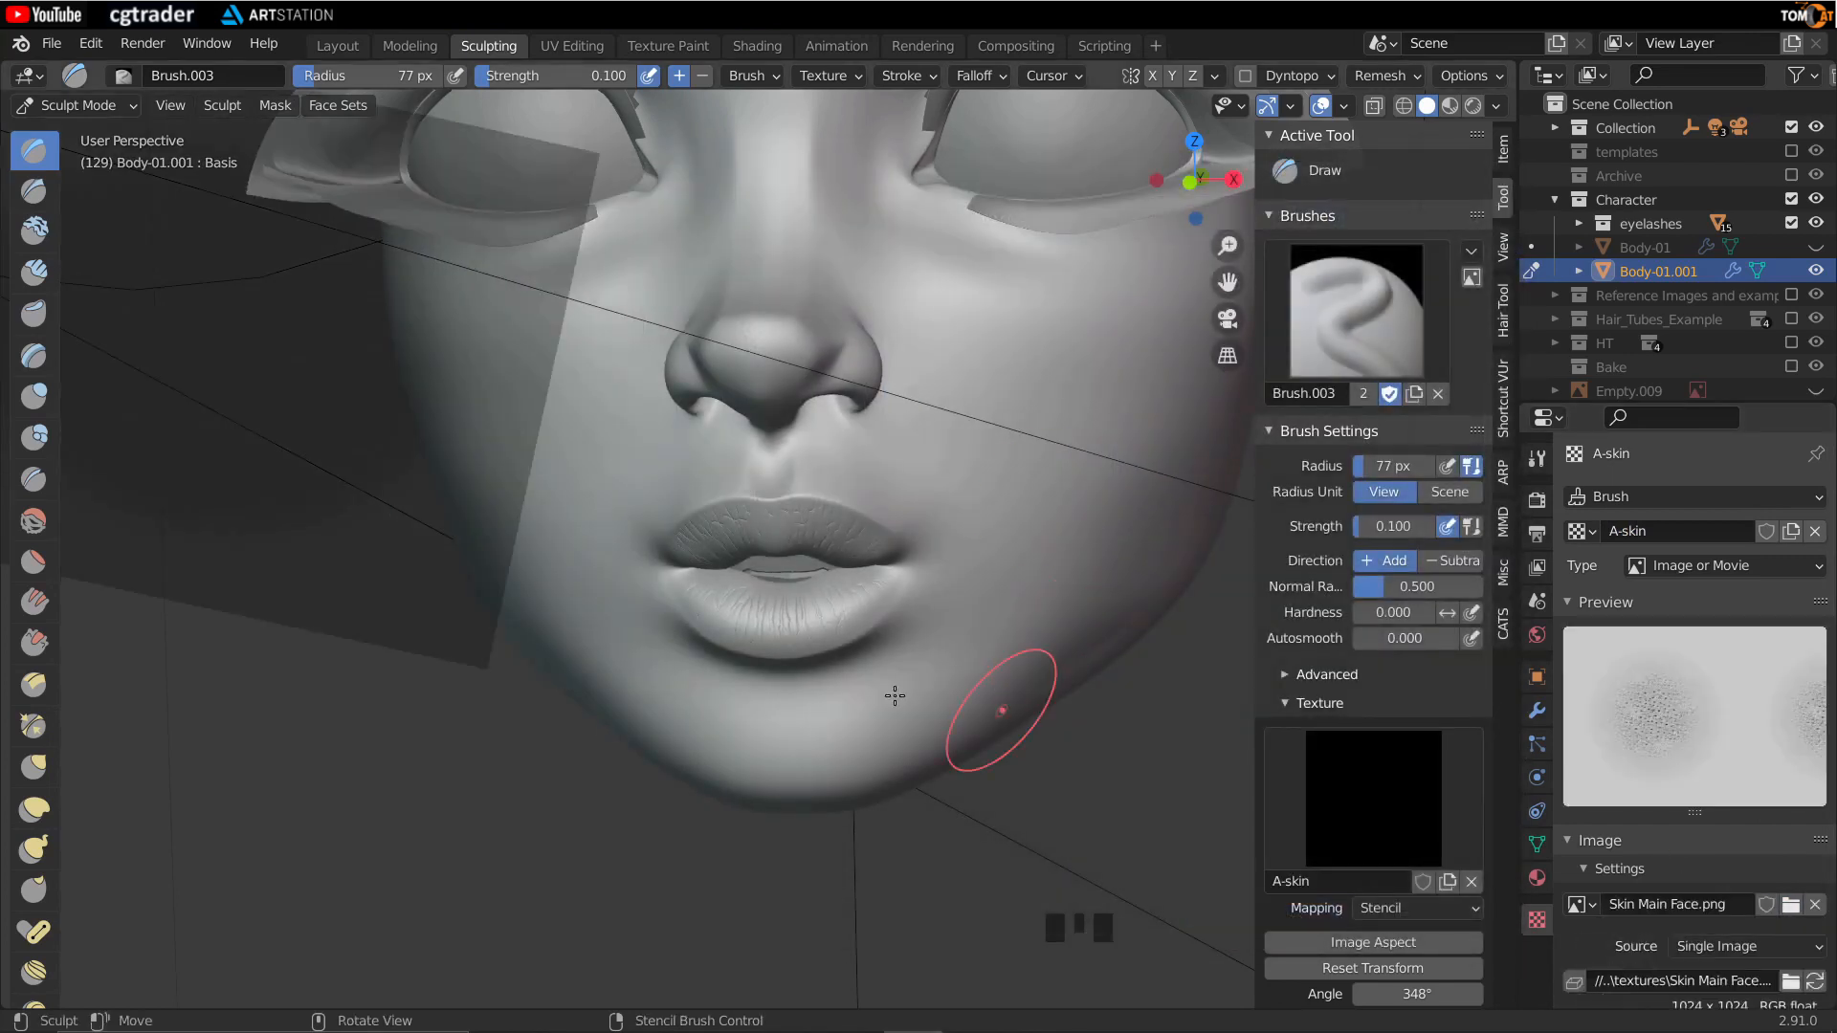
Step: Set up Brush.004 with the A-skin texture, using Random mapping and a sample bias of -0.8 m
right_click_drag(439, 488, 669, 471)
scroll(1416, 868, "down", 1)
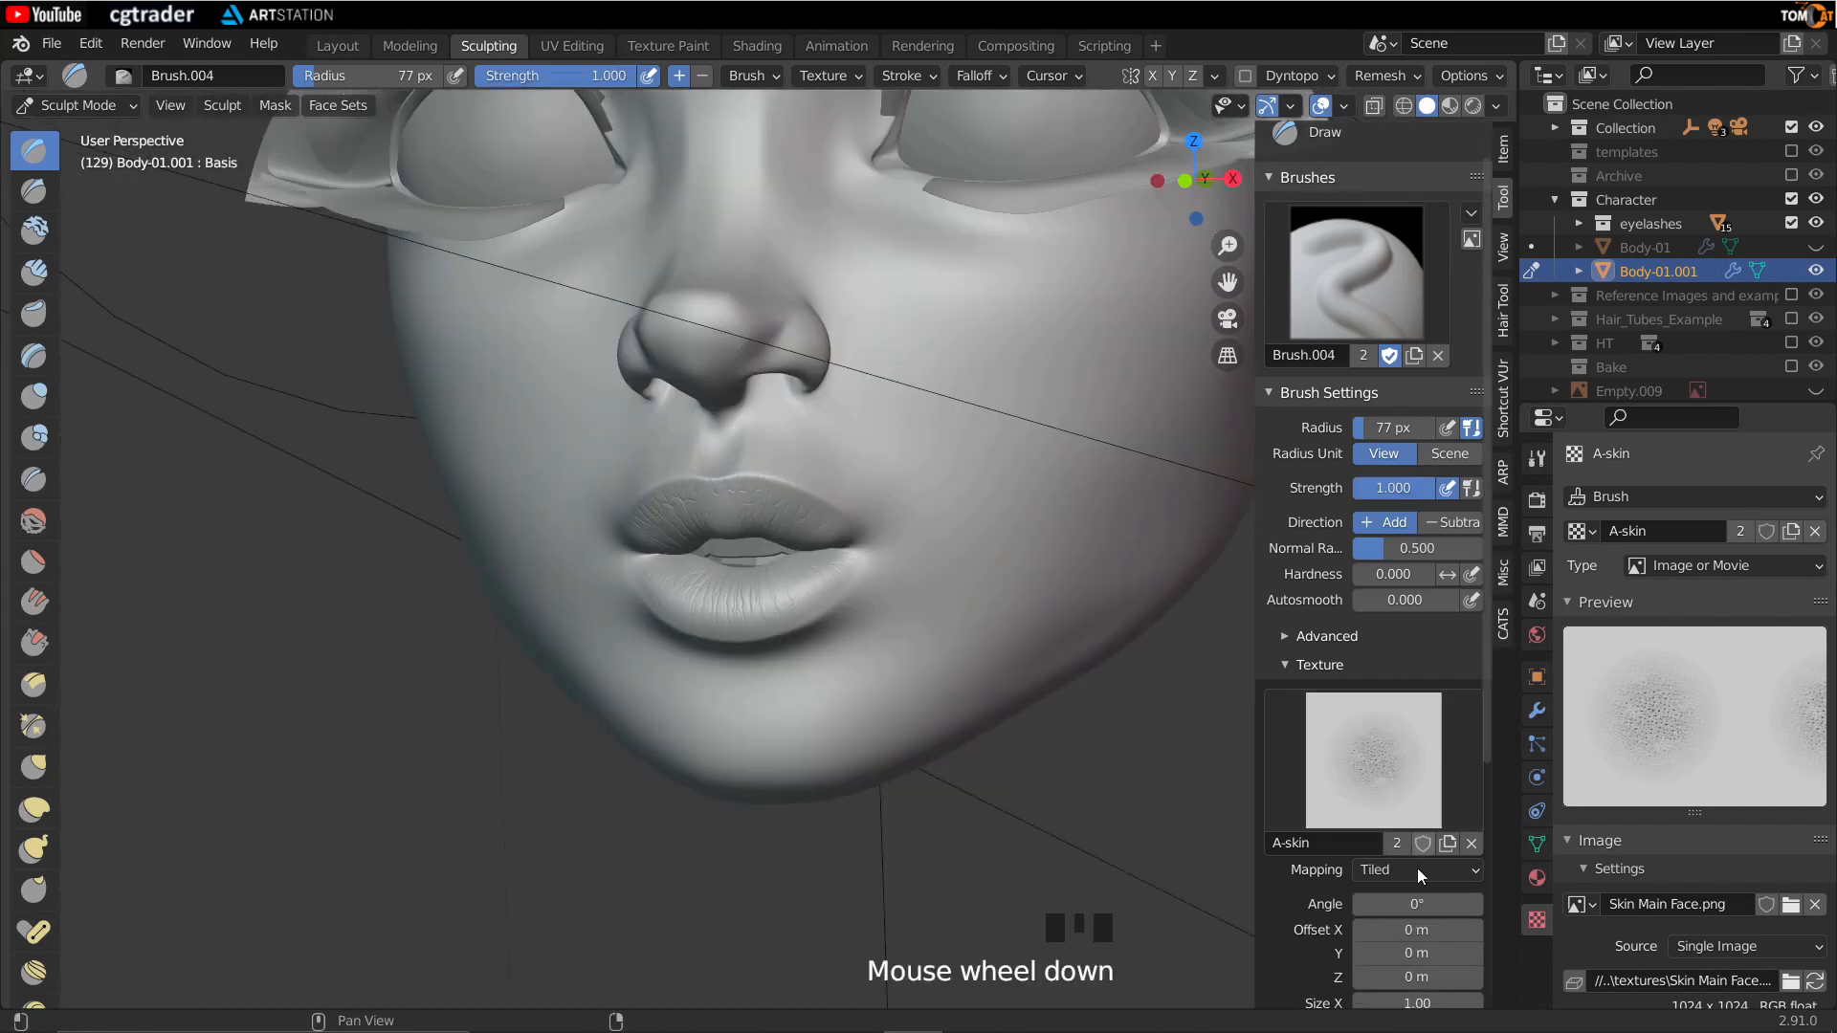
left_click(1421, 869)
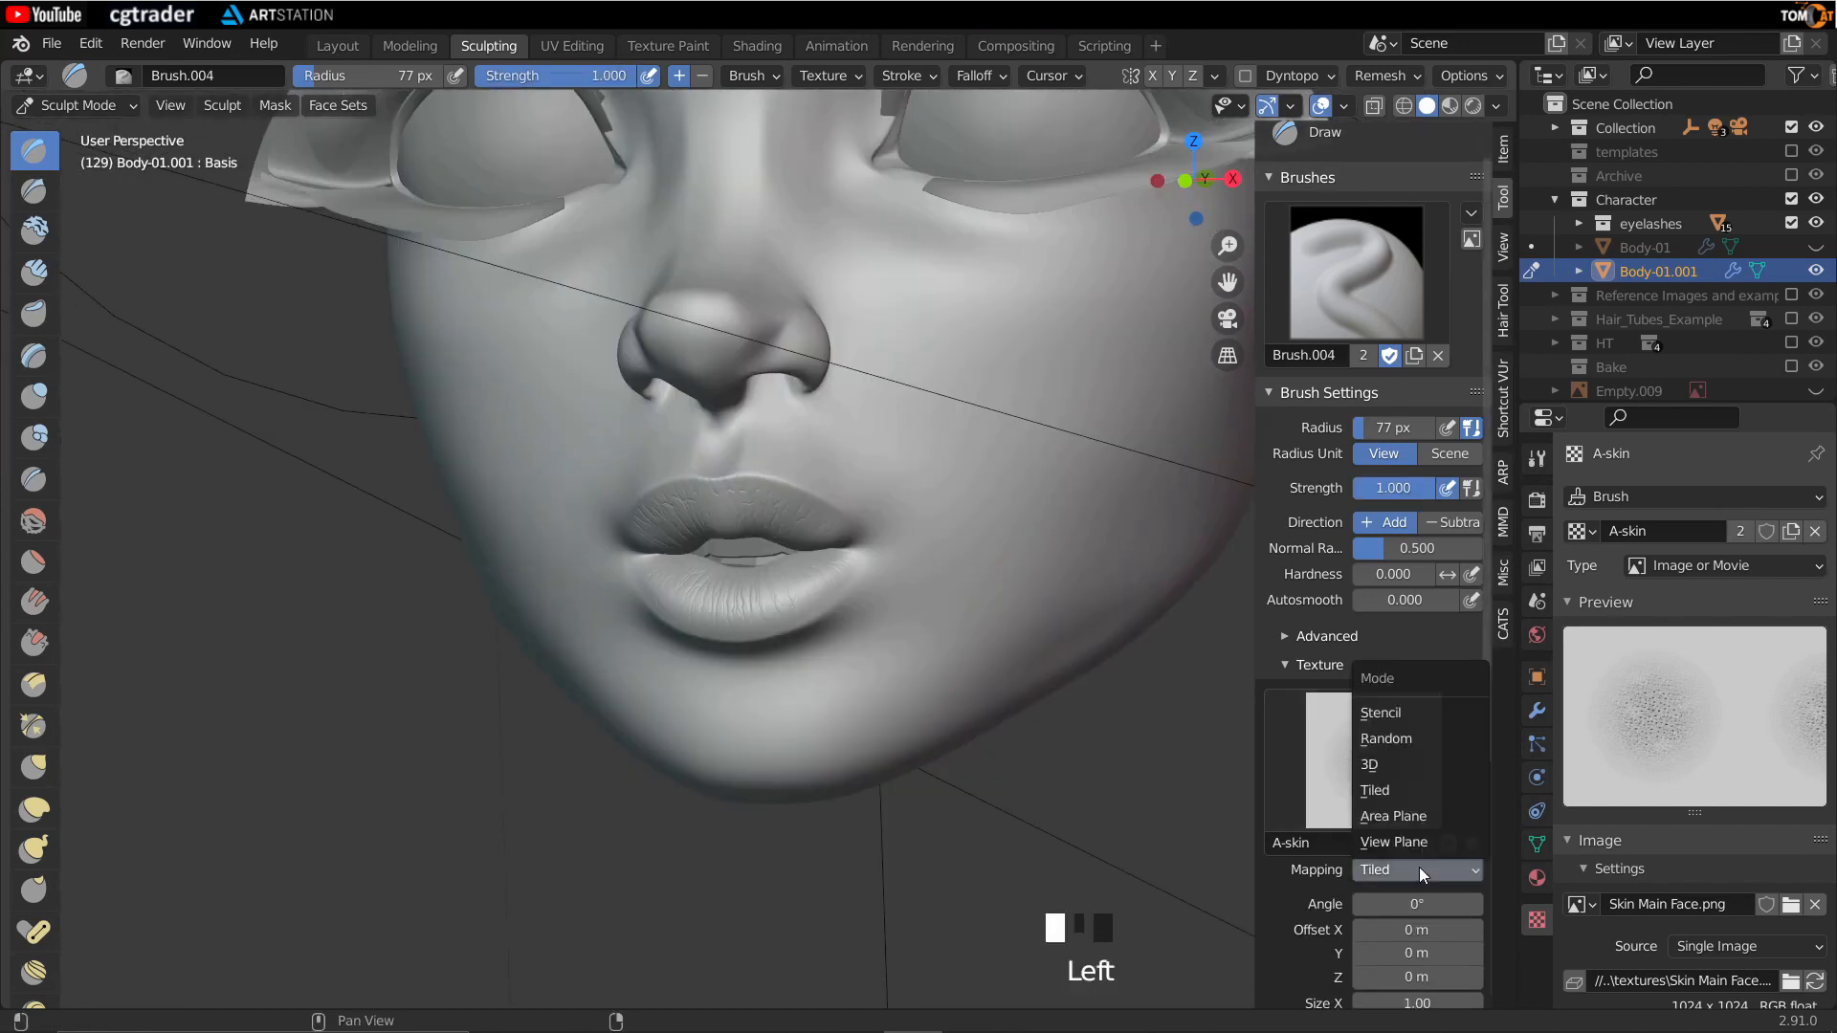
left_click(1404, 733)
scroll(1294, 842, "down", 3)
scroll(1294, 842, "down", 2)
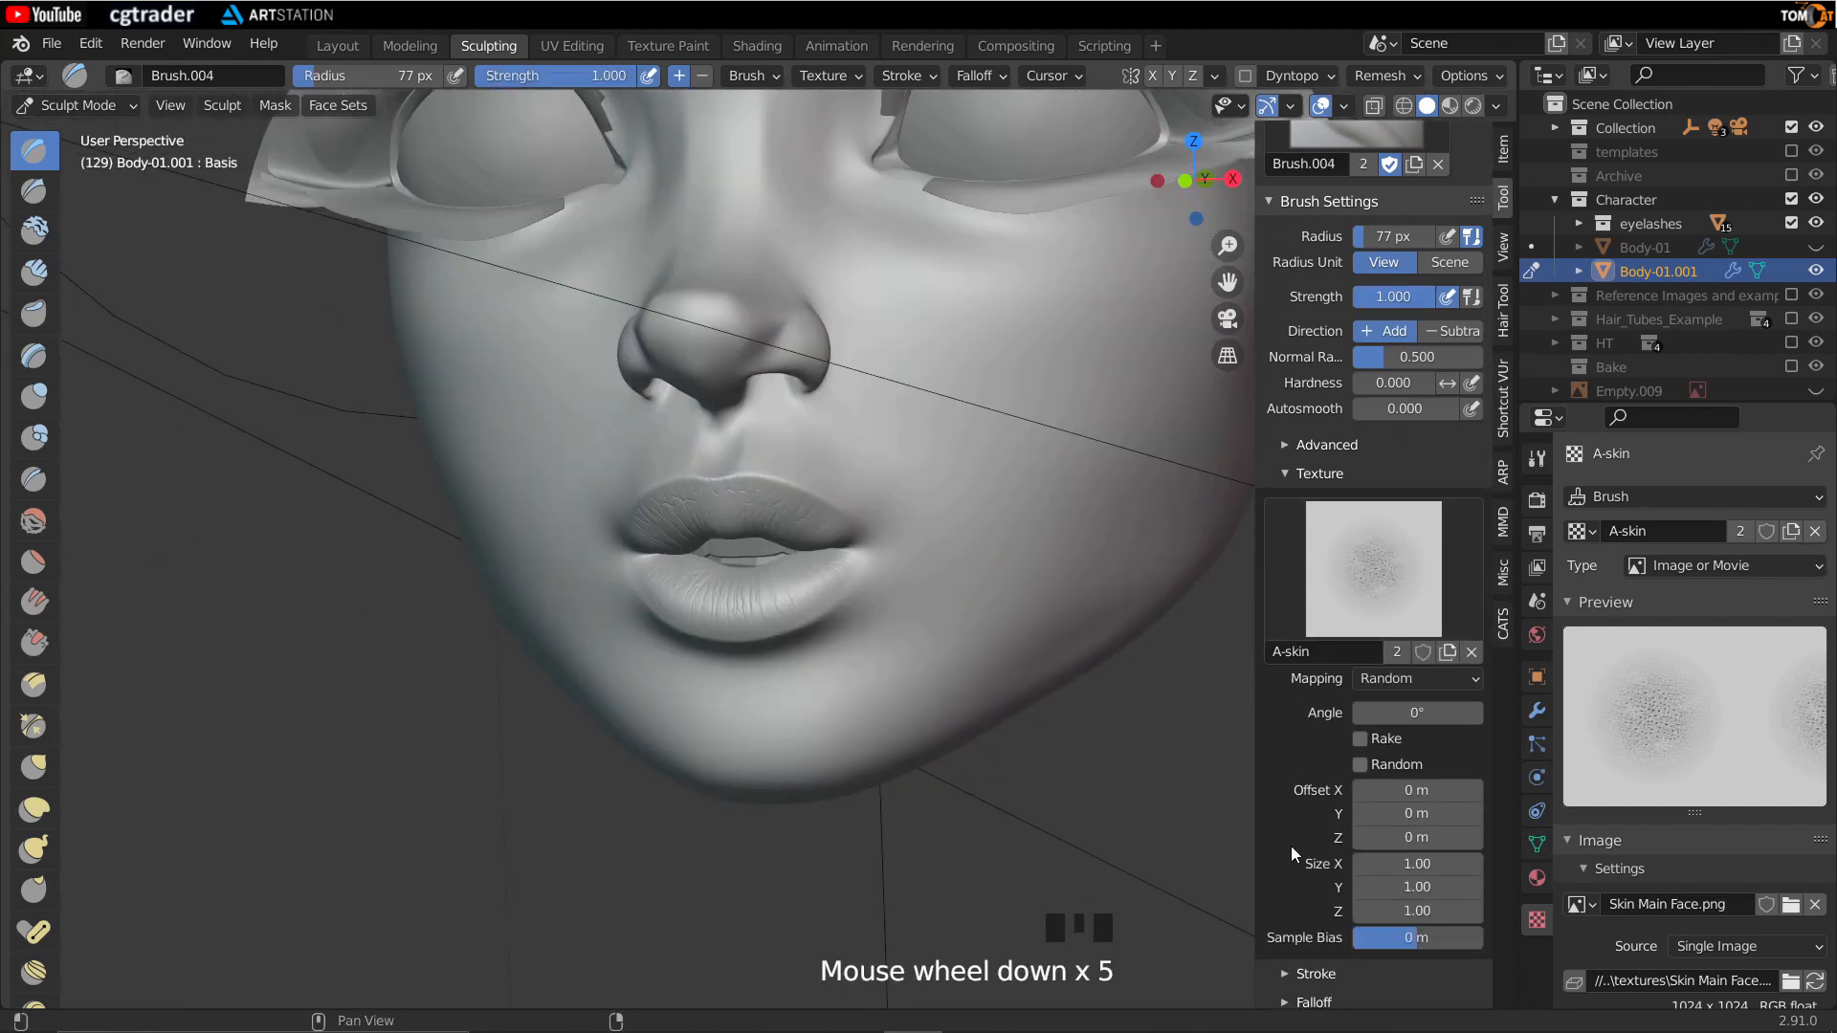
left_click(1414, 937)
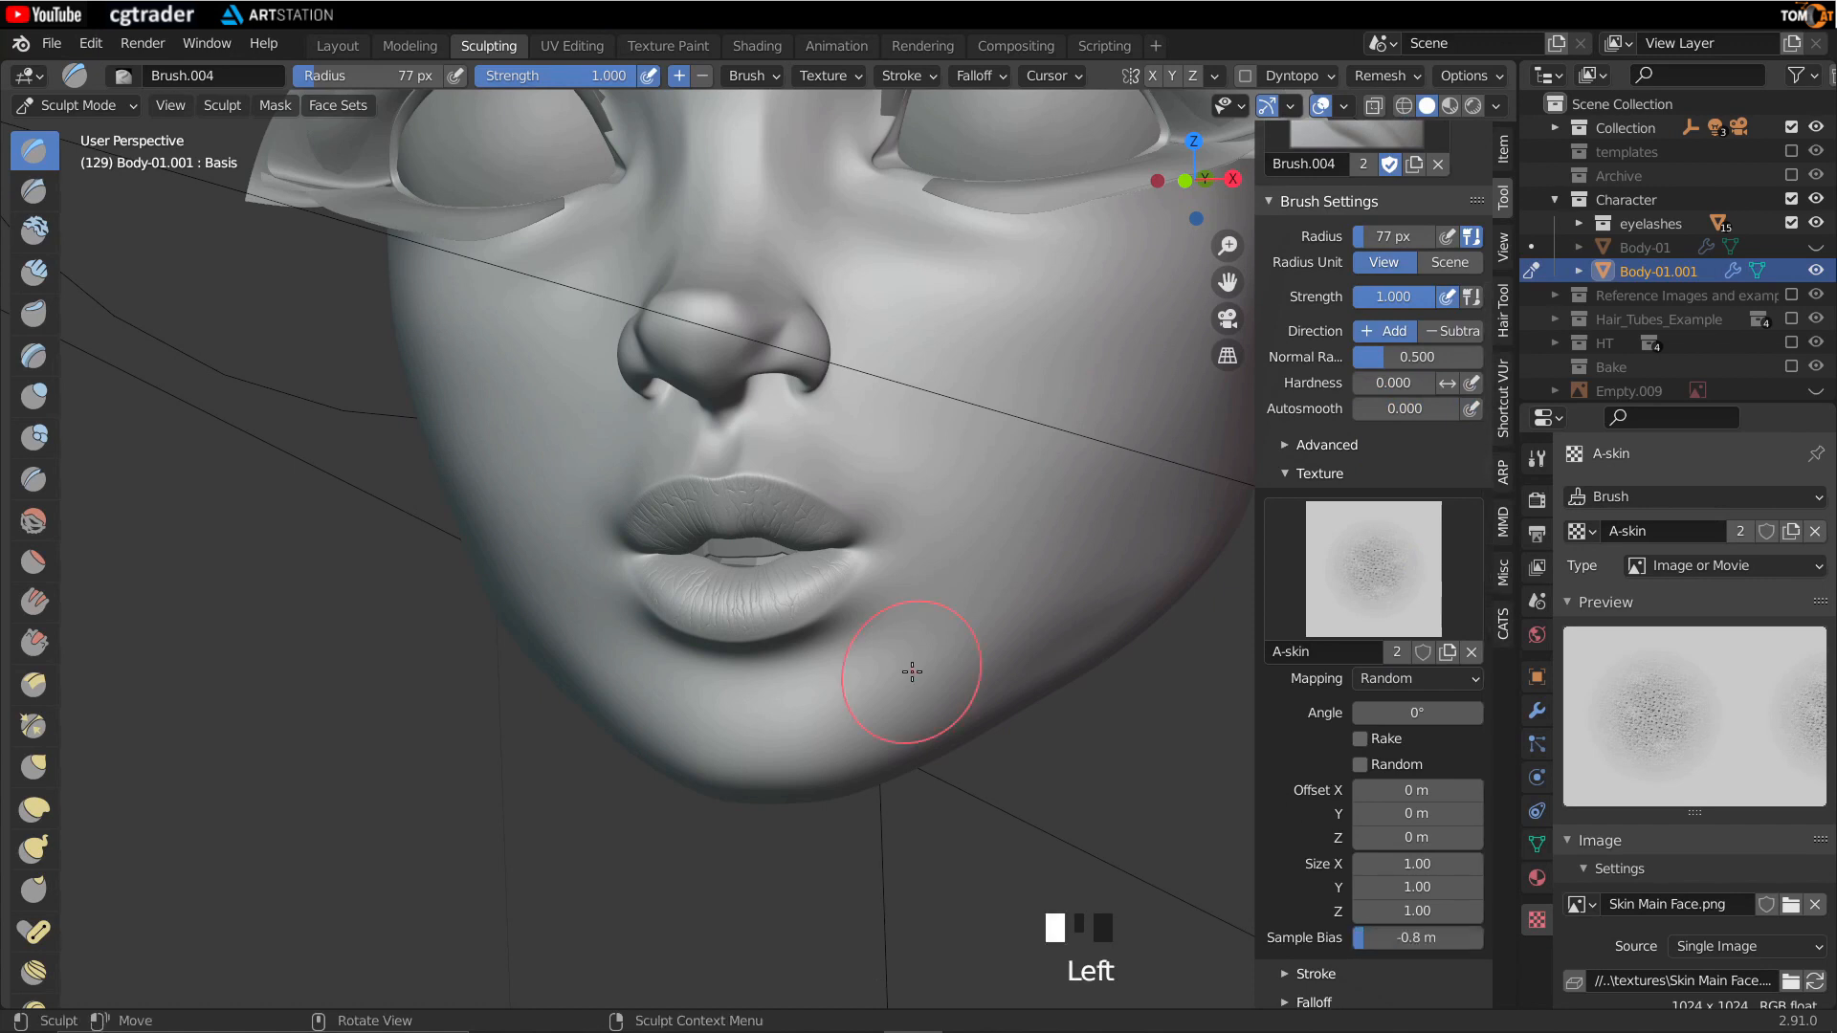
Step: Set the skin brush's strength to 0.1 and its stroke spacing to 2%
left_click(545, 75)
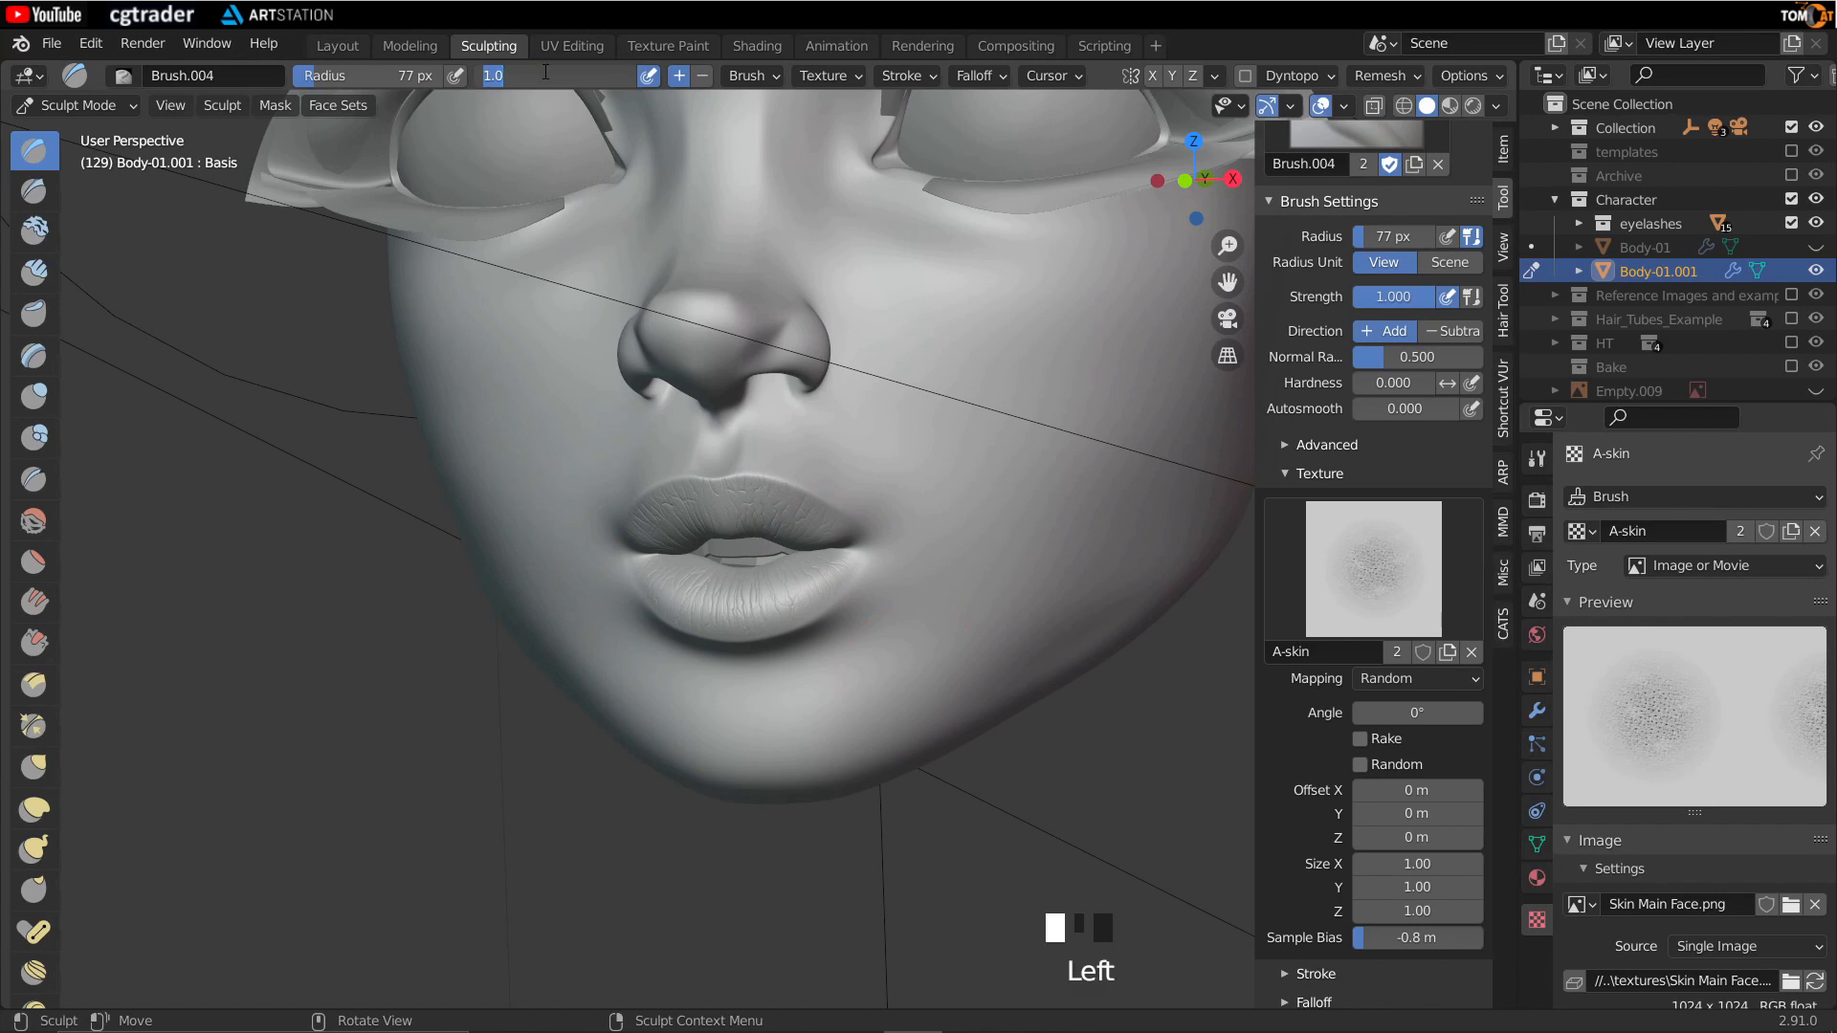
type("0.1")
key("Return")
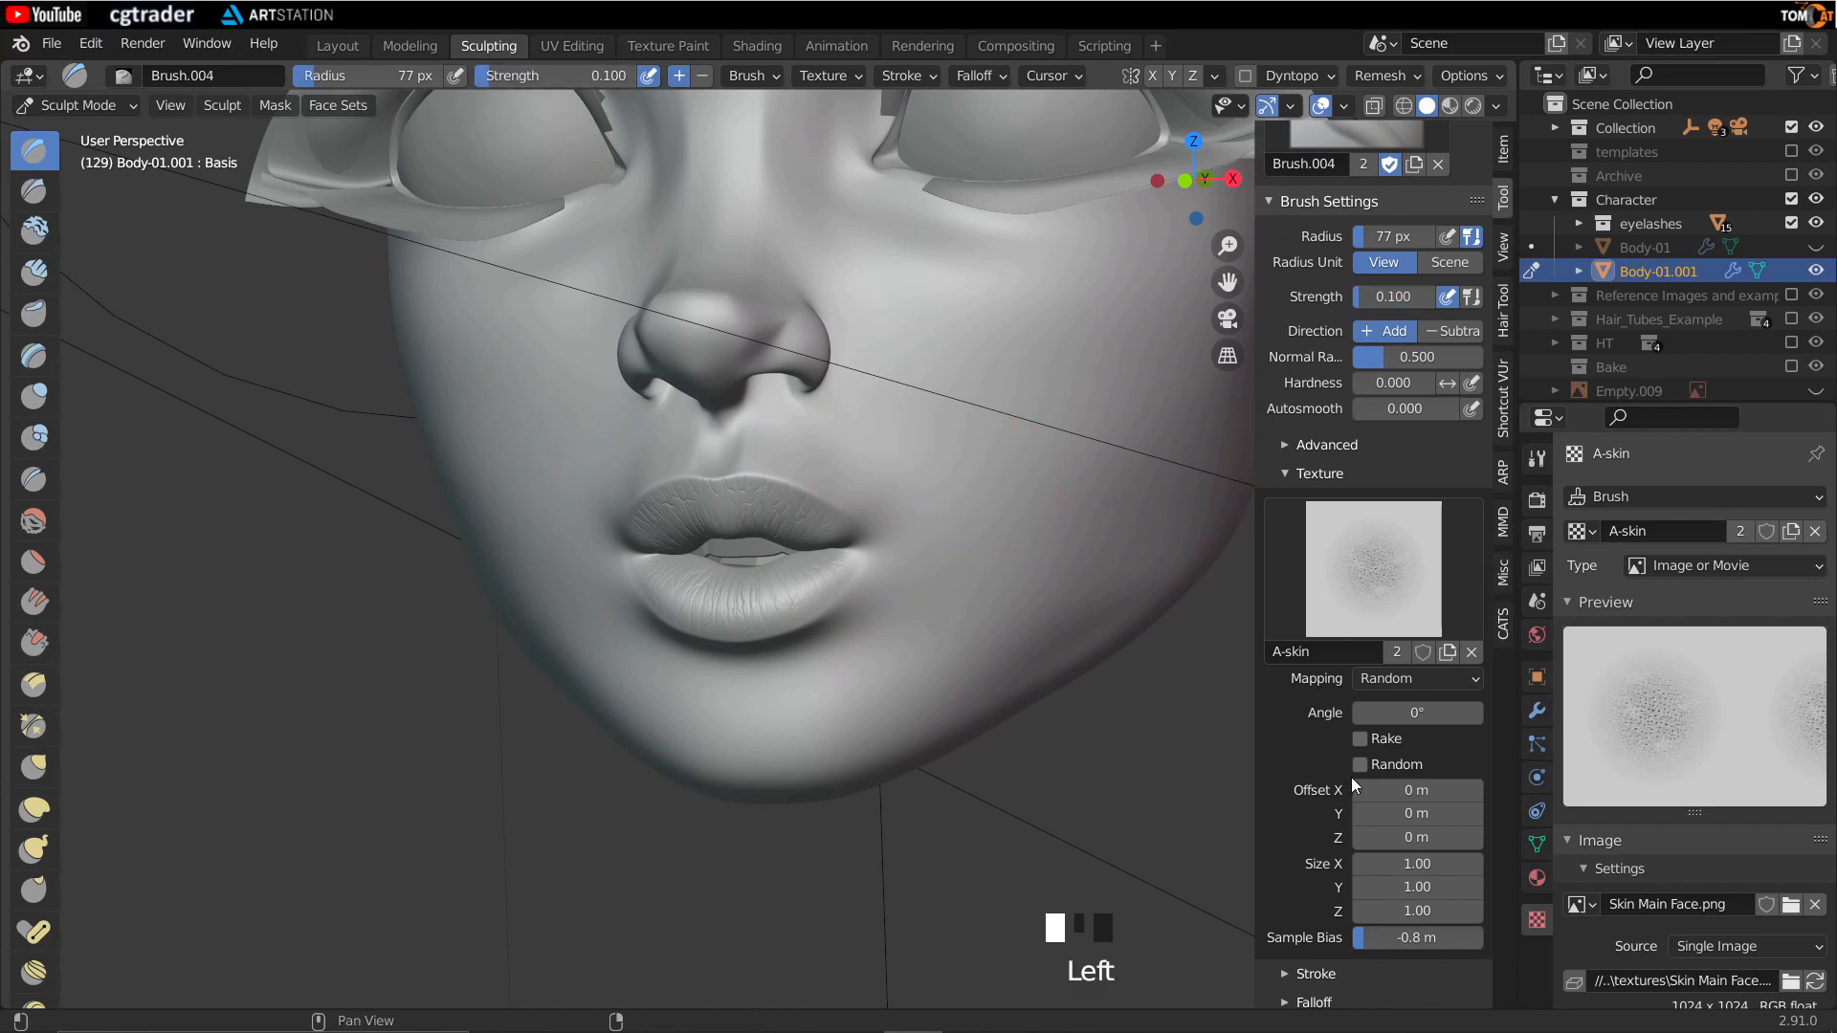
scroll(1351, 777, "down", 3)
left_click(1284, 860)
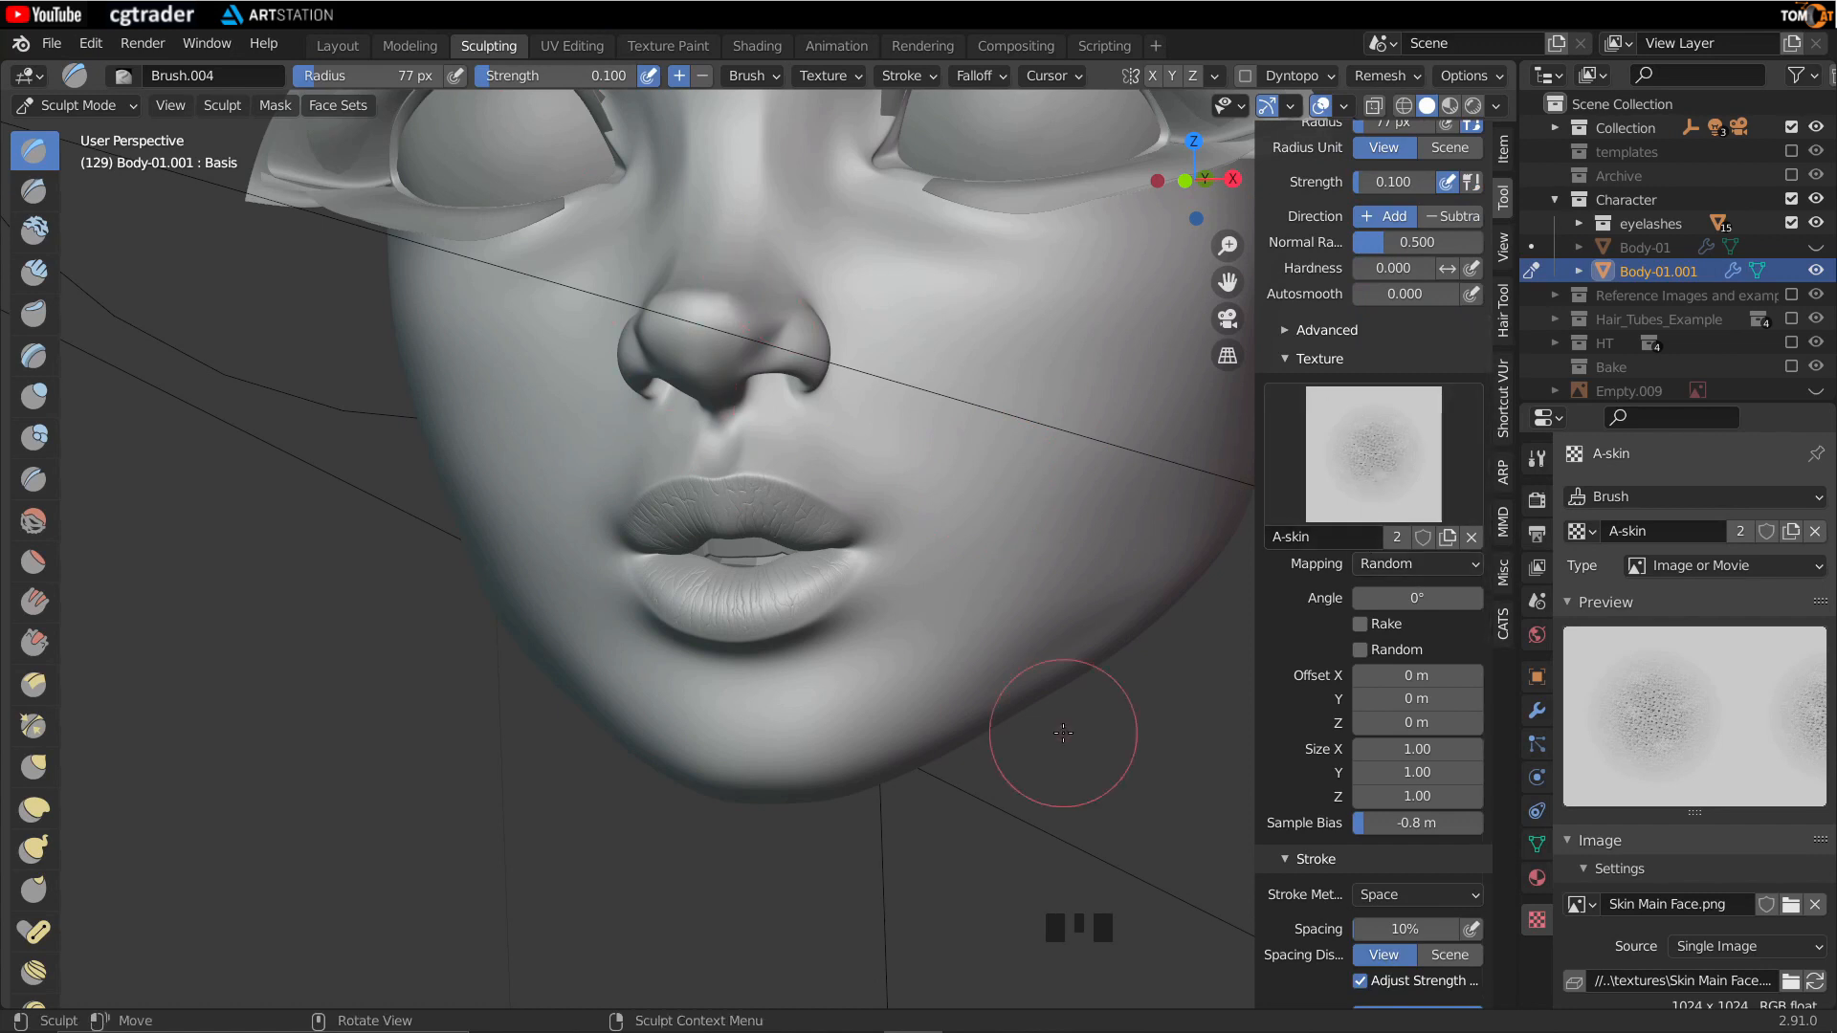
scroll(1334, 916, "down", 1)
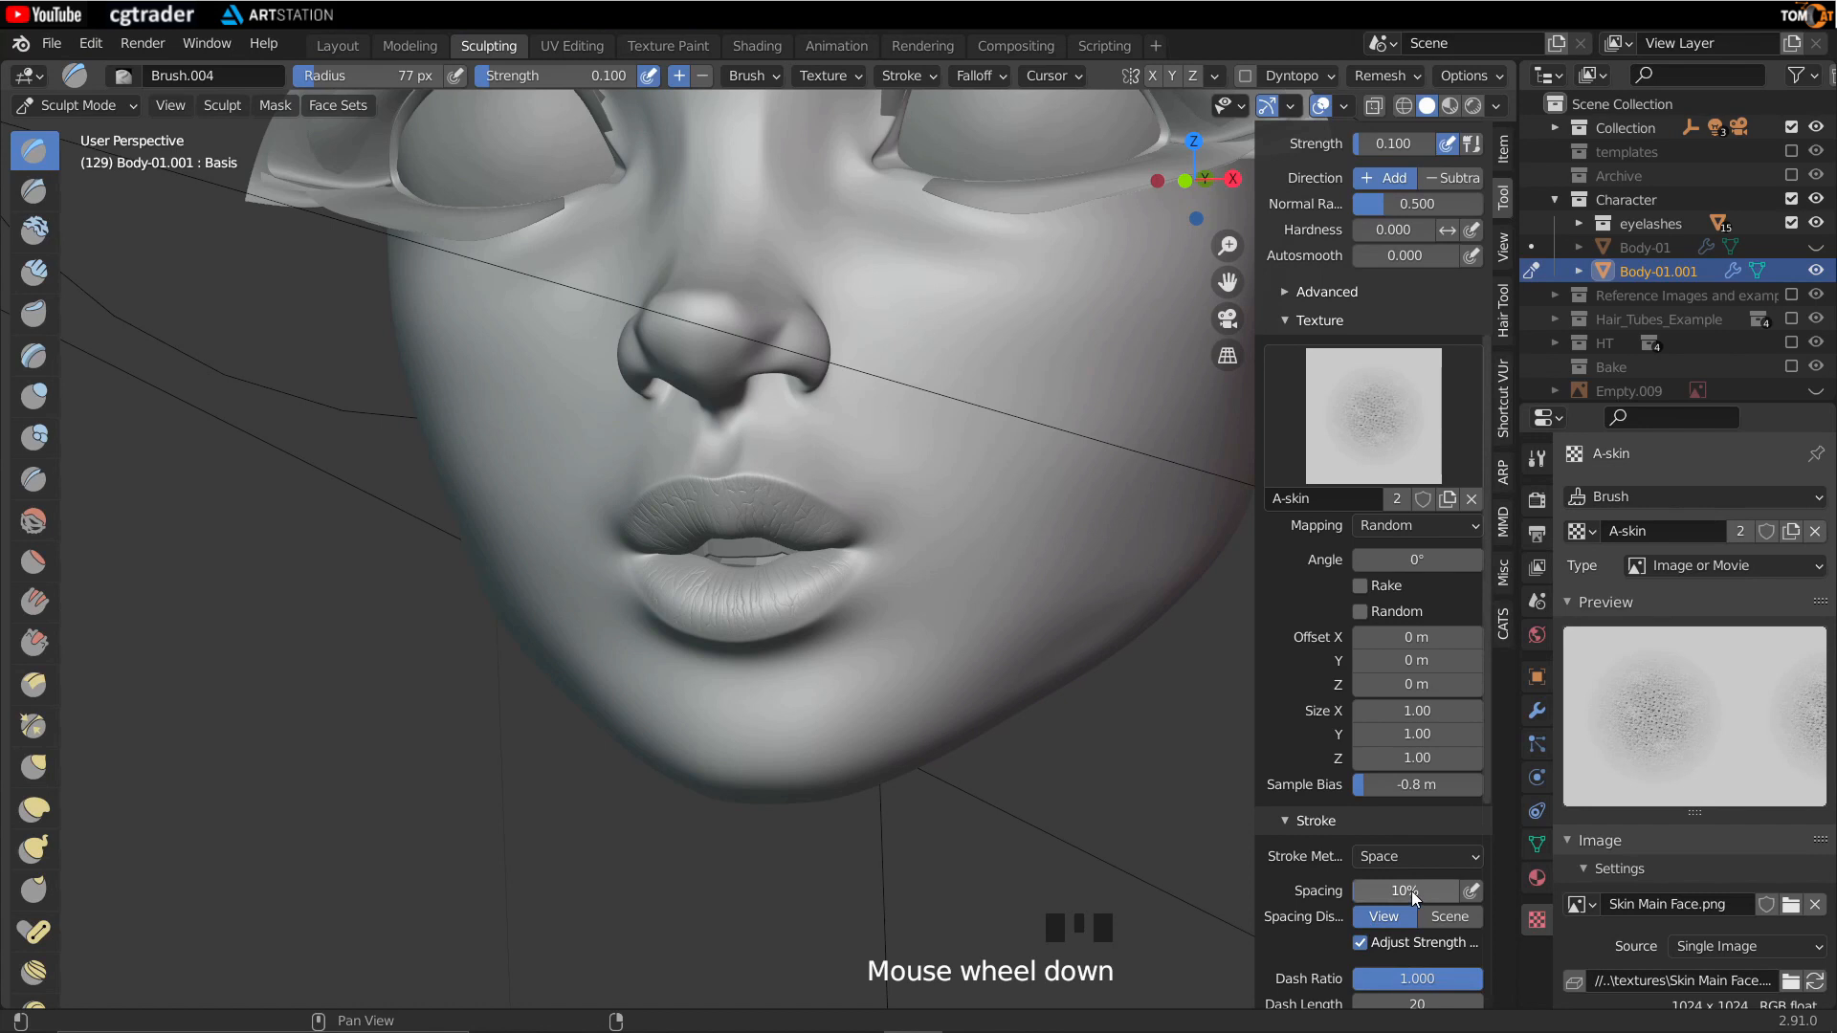
left_click(1410, 892)
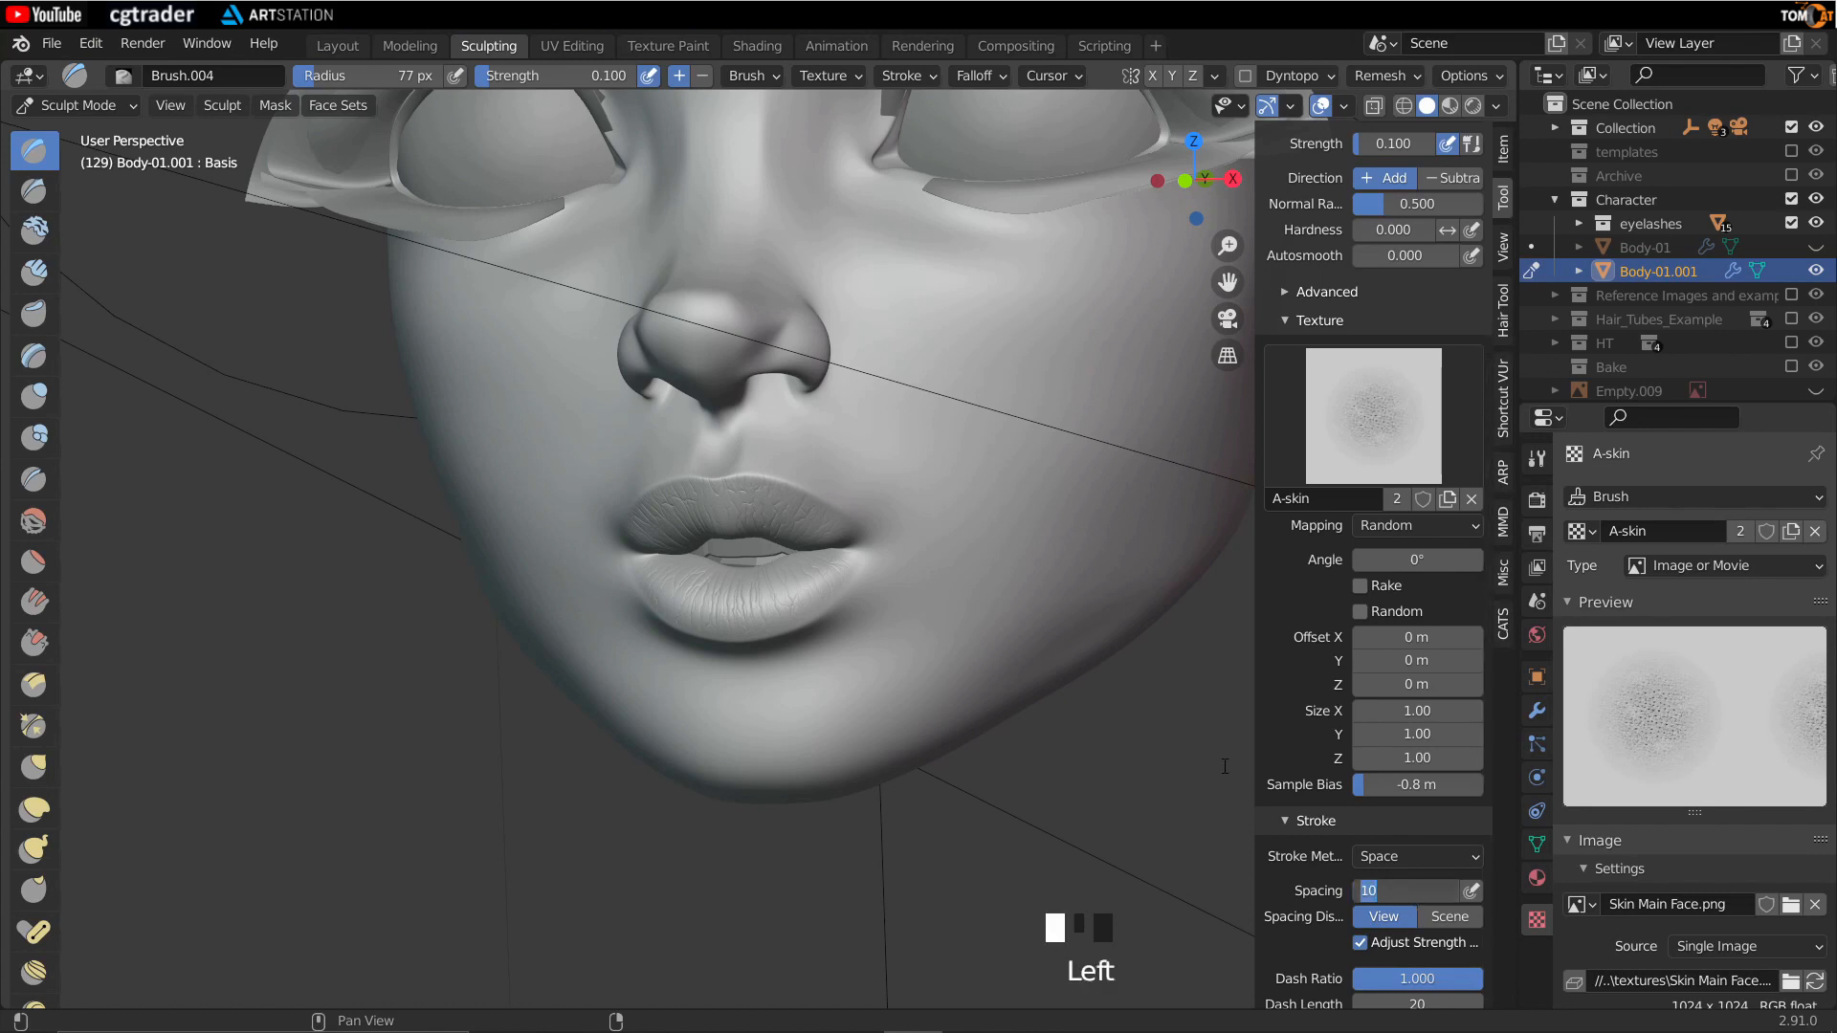
key("BackSpace")
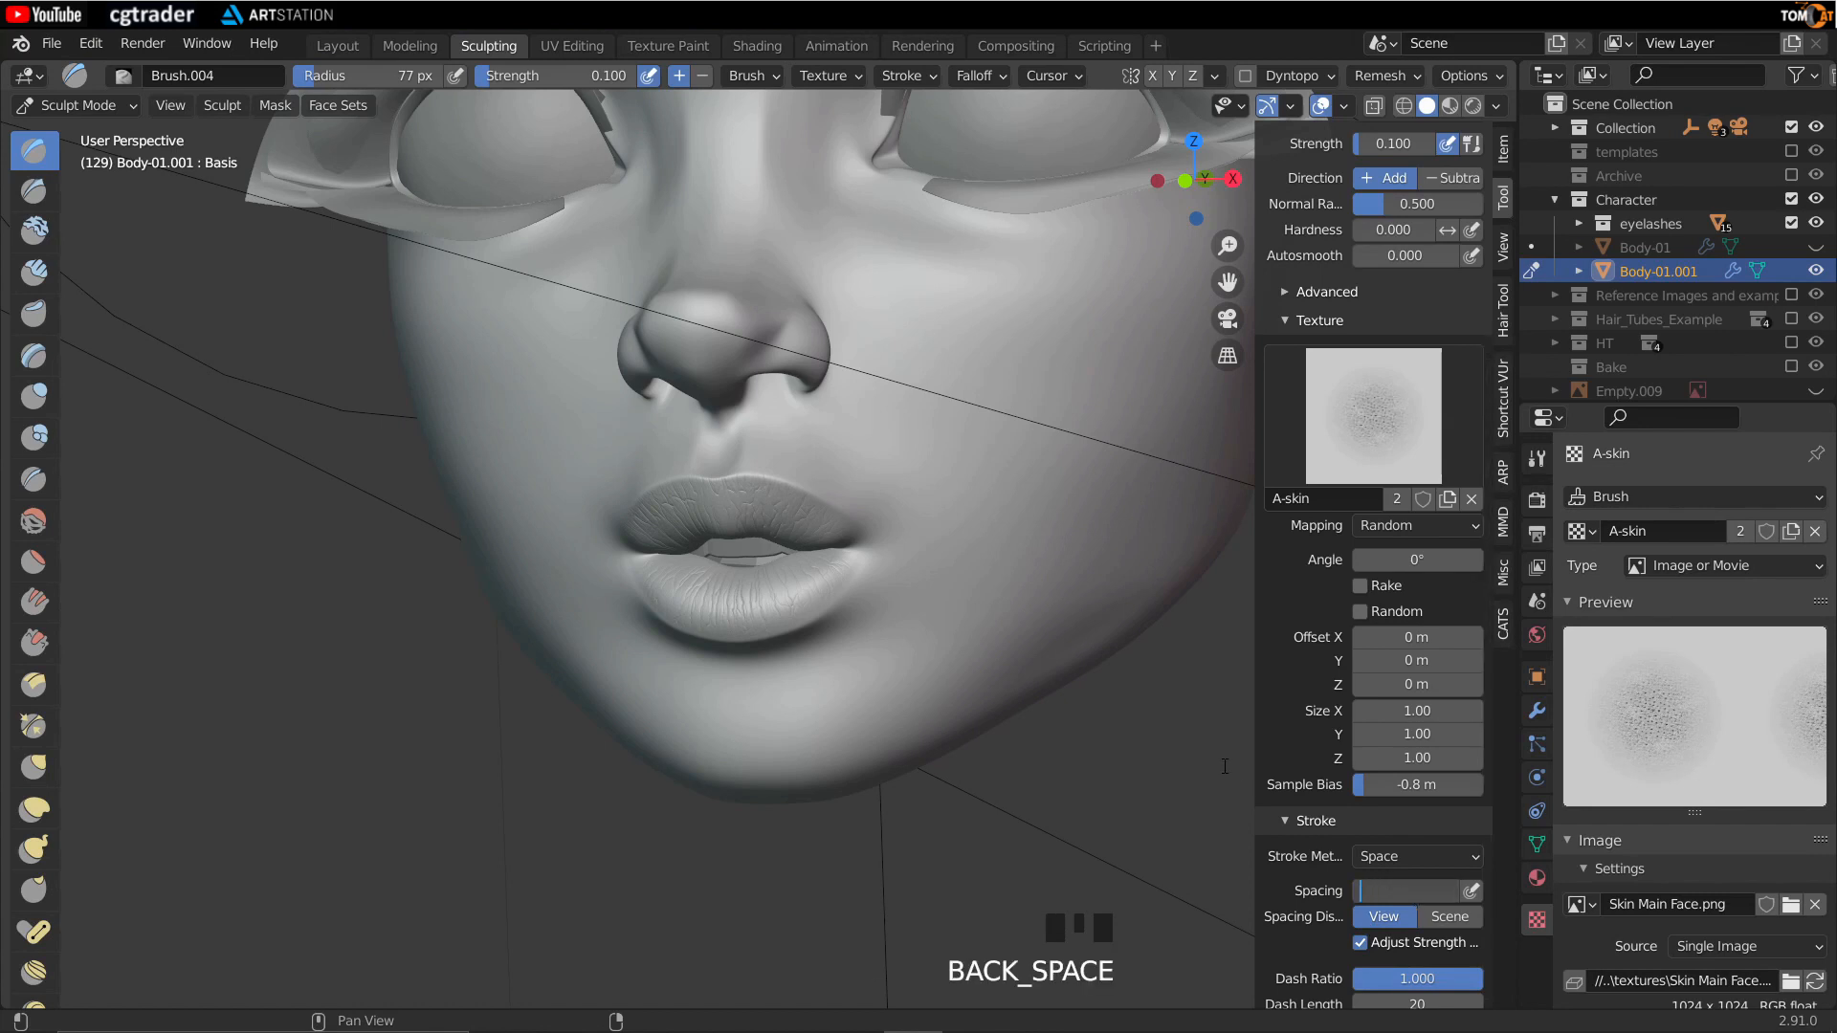
middle_click_drag(974, 551, 933, 529)
middle_click_drag(701, 415, 1052, 450)
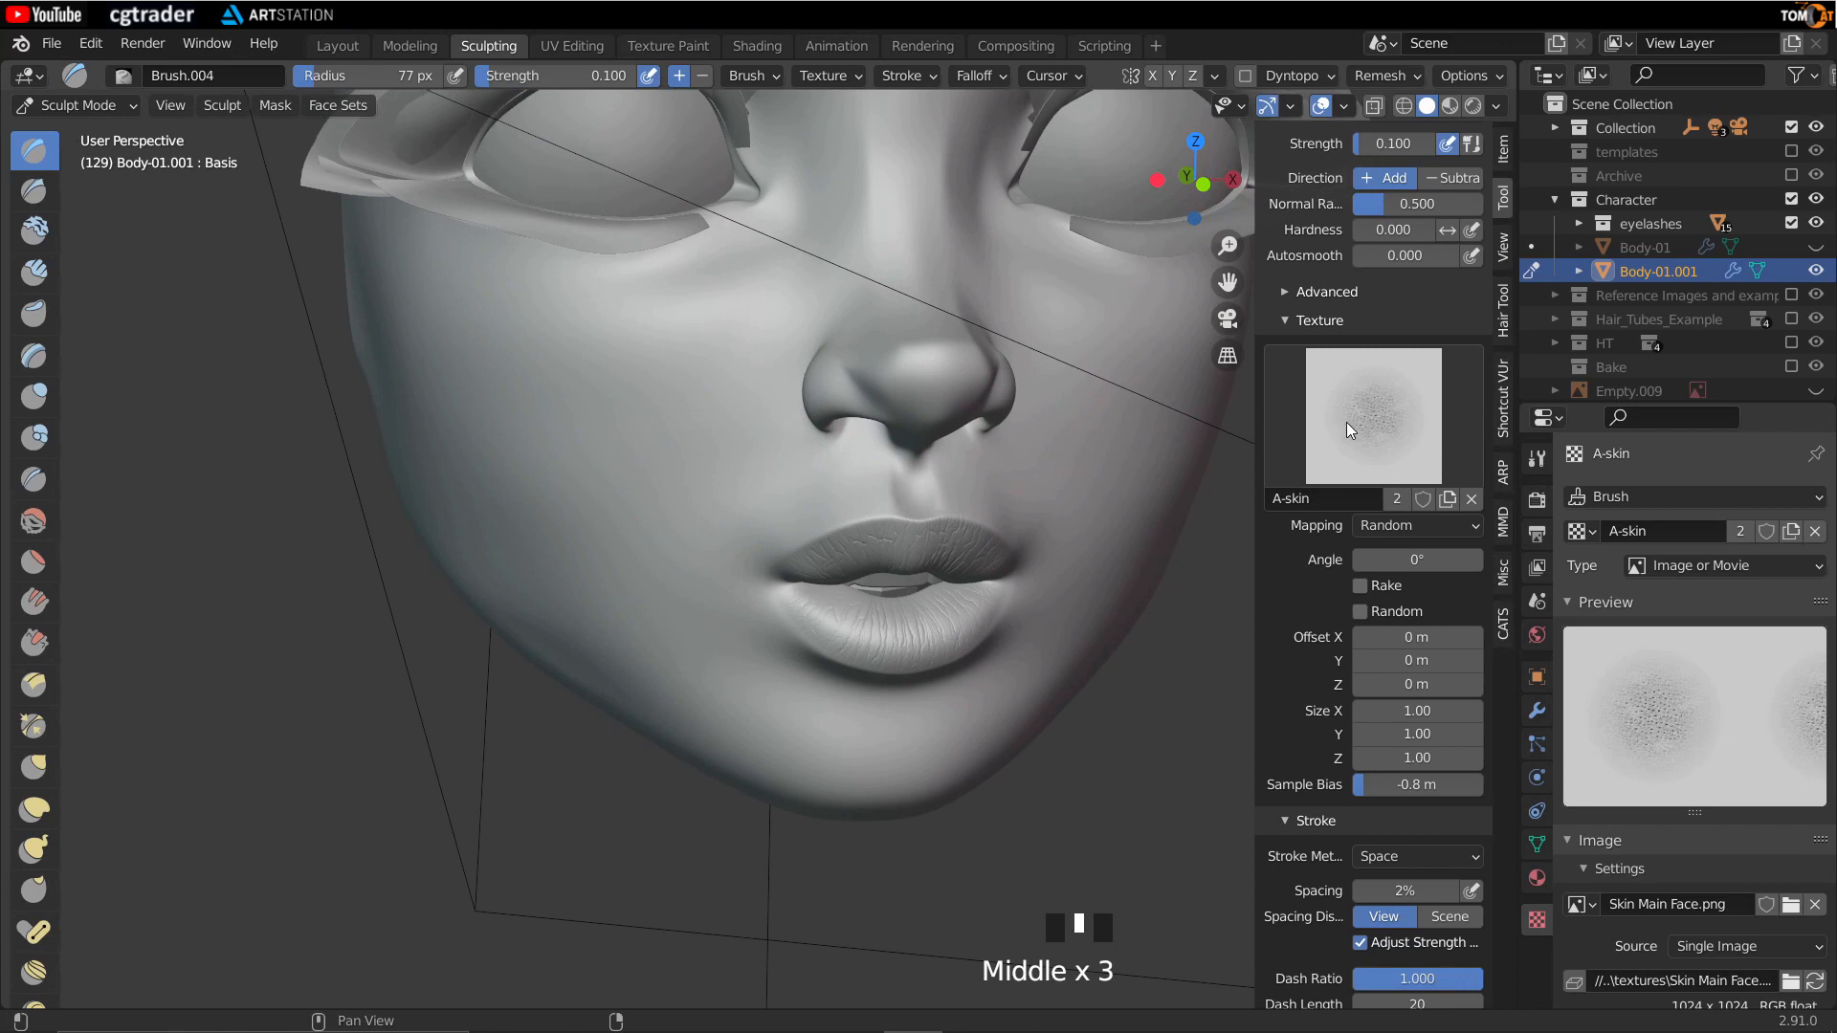
middle_click_drag(636, 381, 1210, 788)
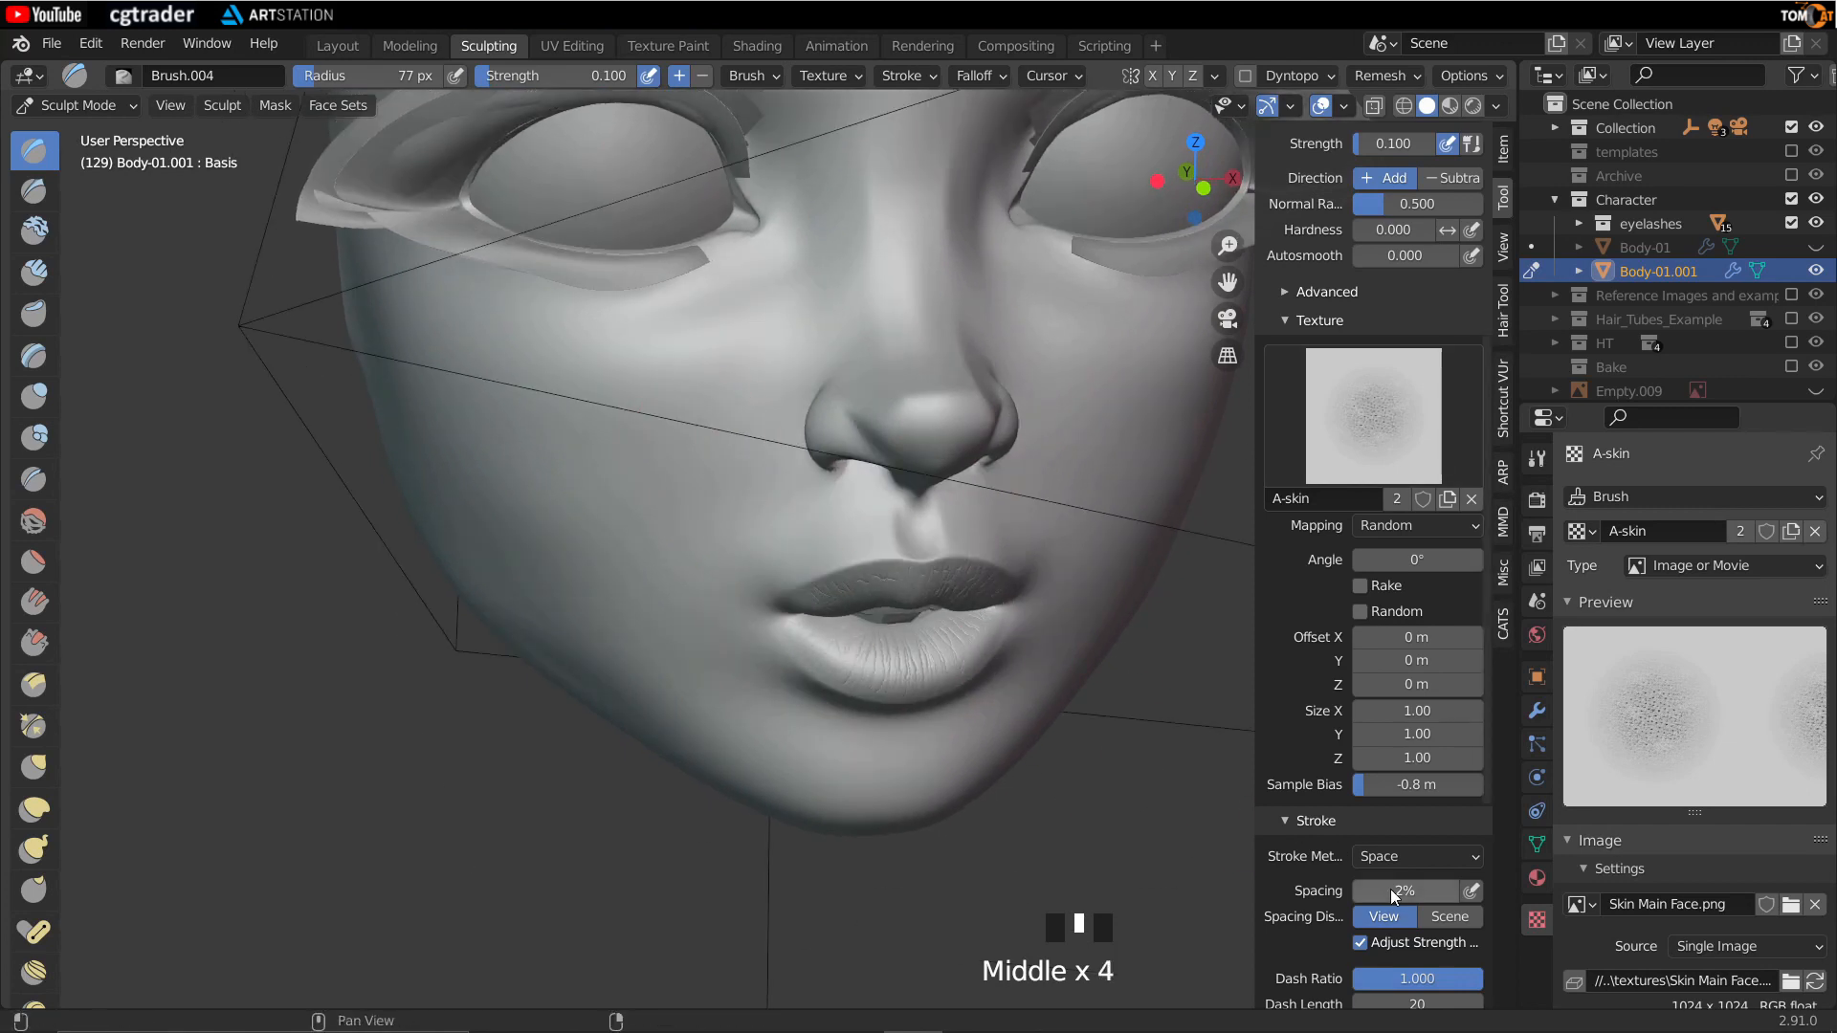
middle_click_drag(818, 638, 719, 572)
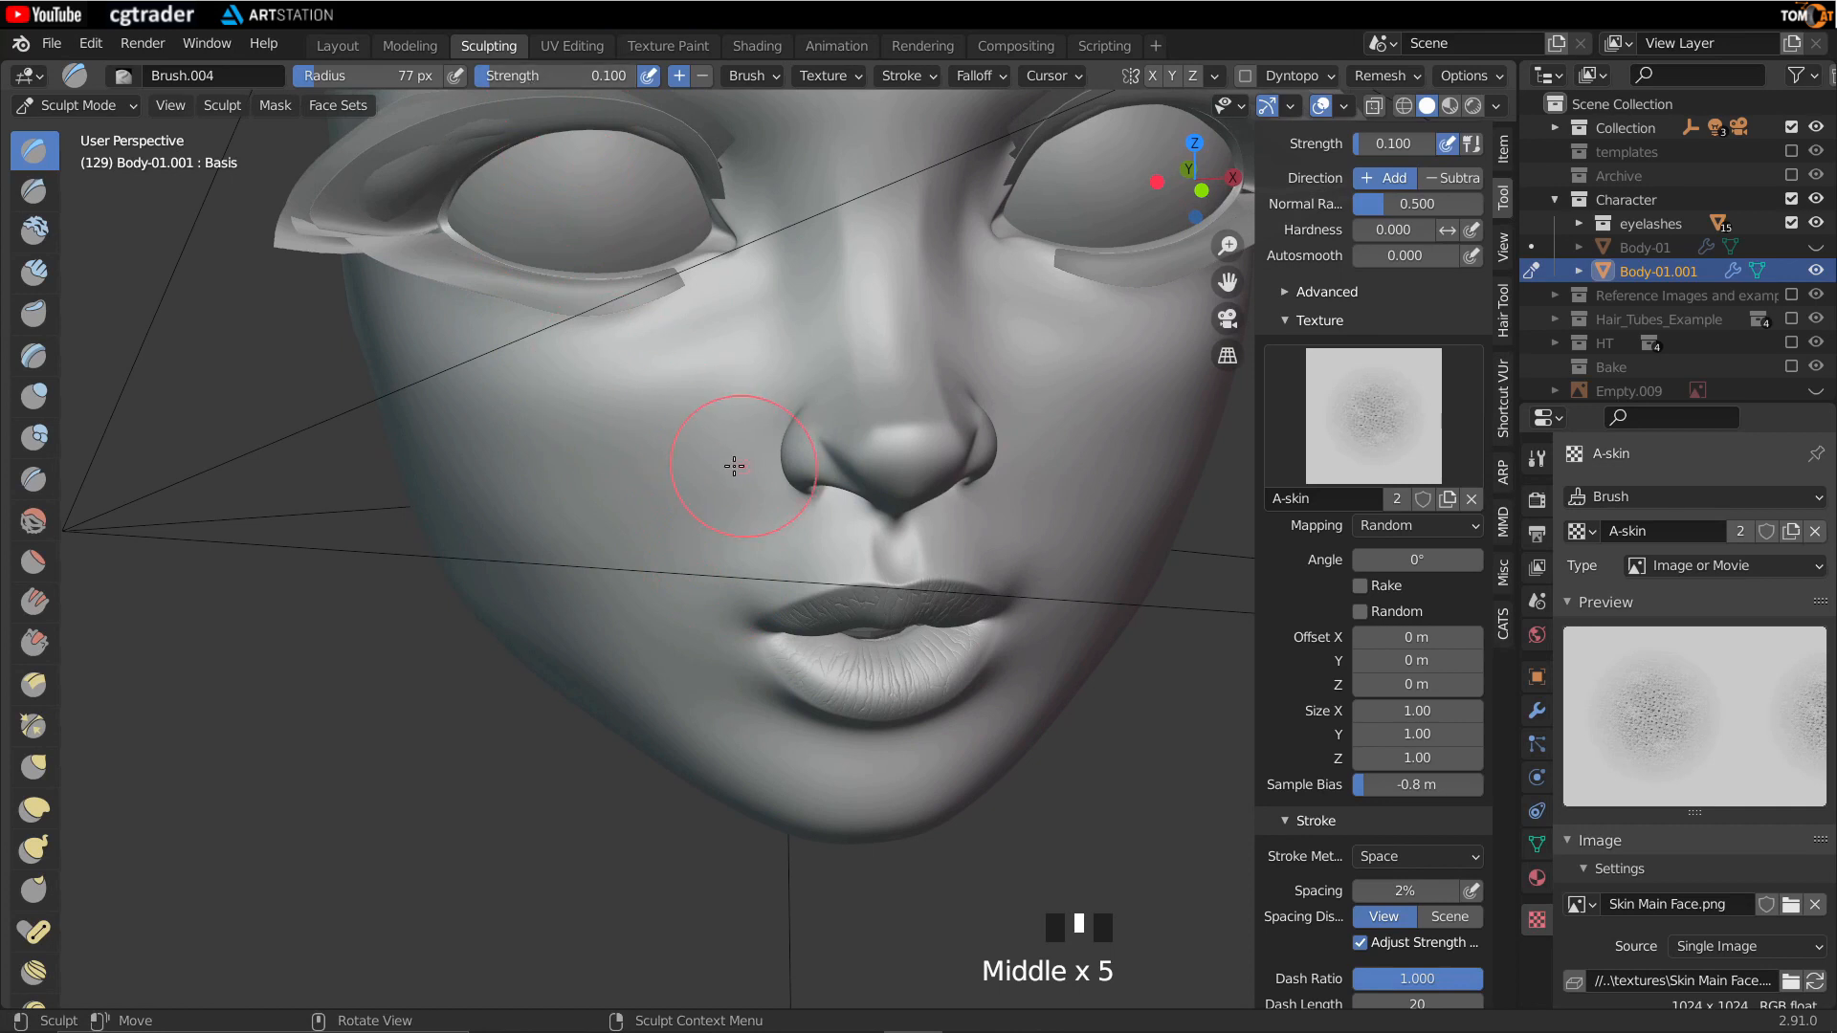
middle_click_drag(734, 466, 705, 449)
middle_click_drag(591, 480, 647, 474)
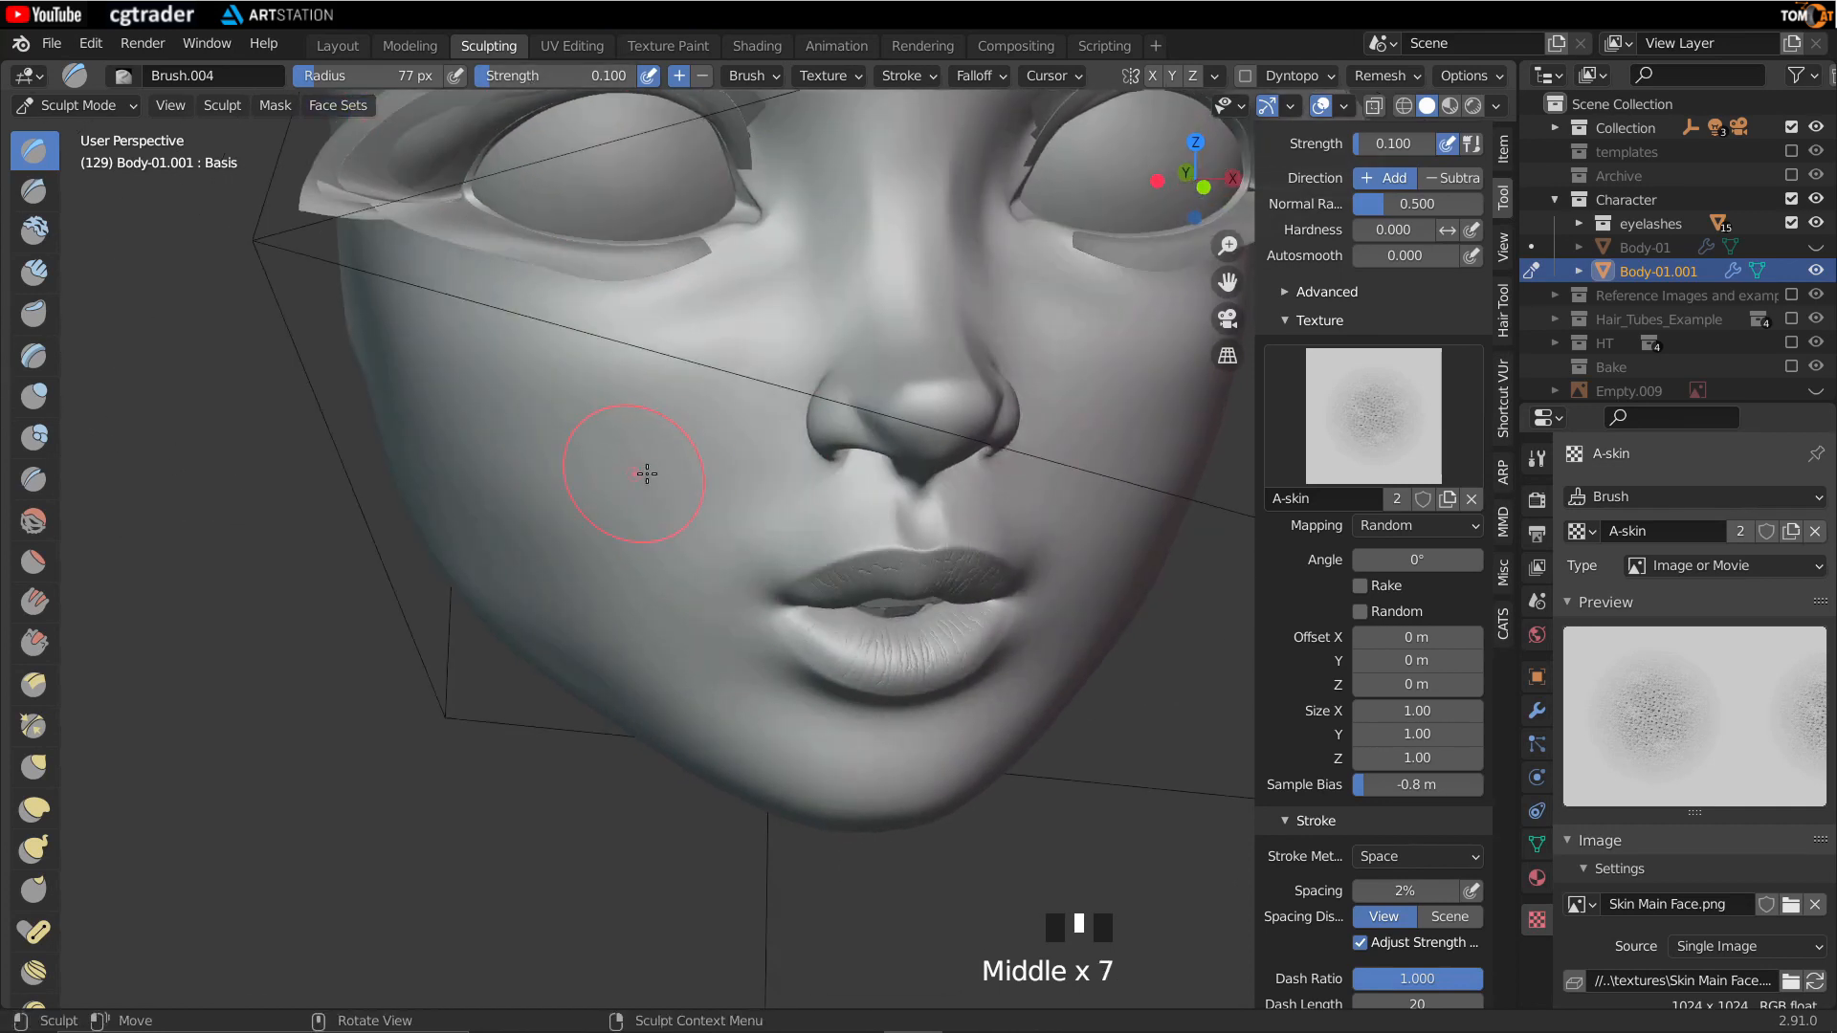
Step: Enlarge the skin brush's radius to 144 px over the cheek beside the mouth corner
key("f")
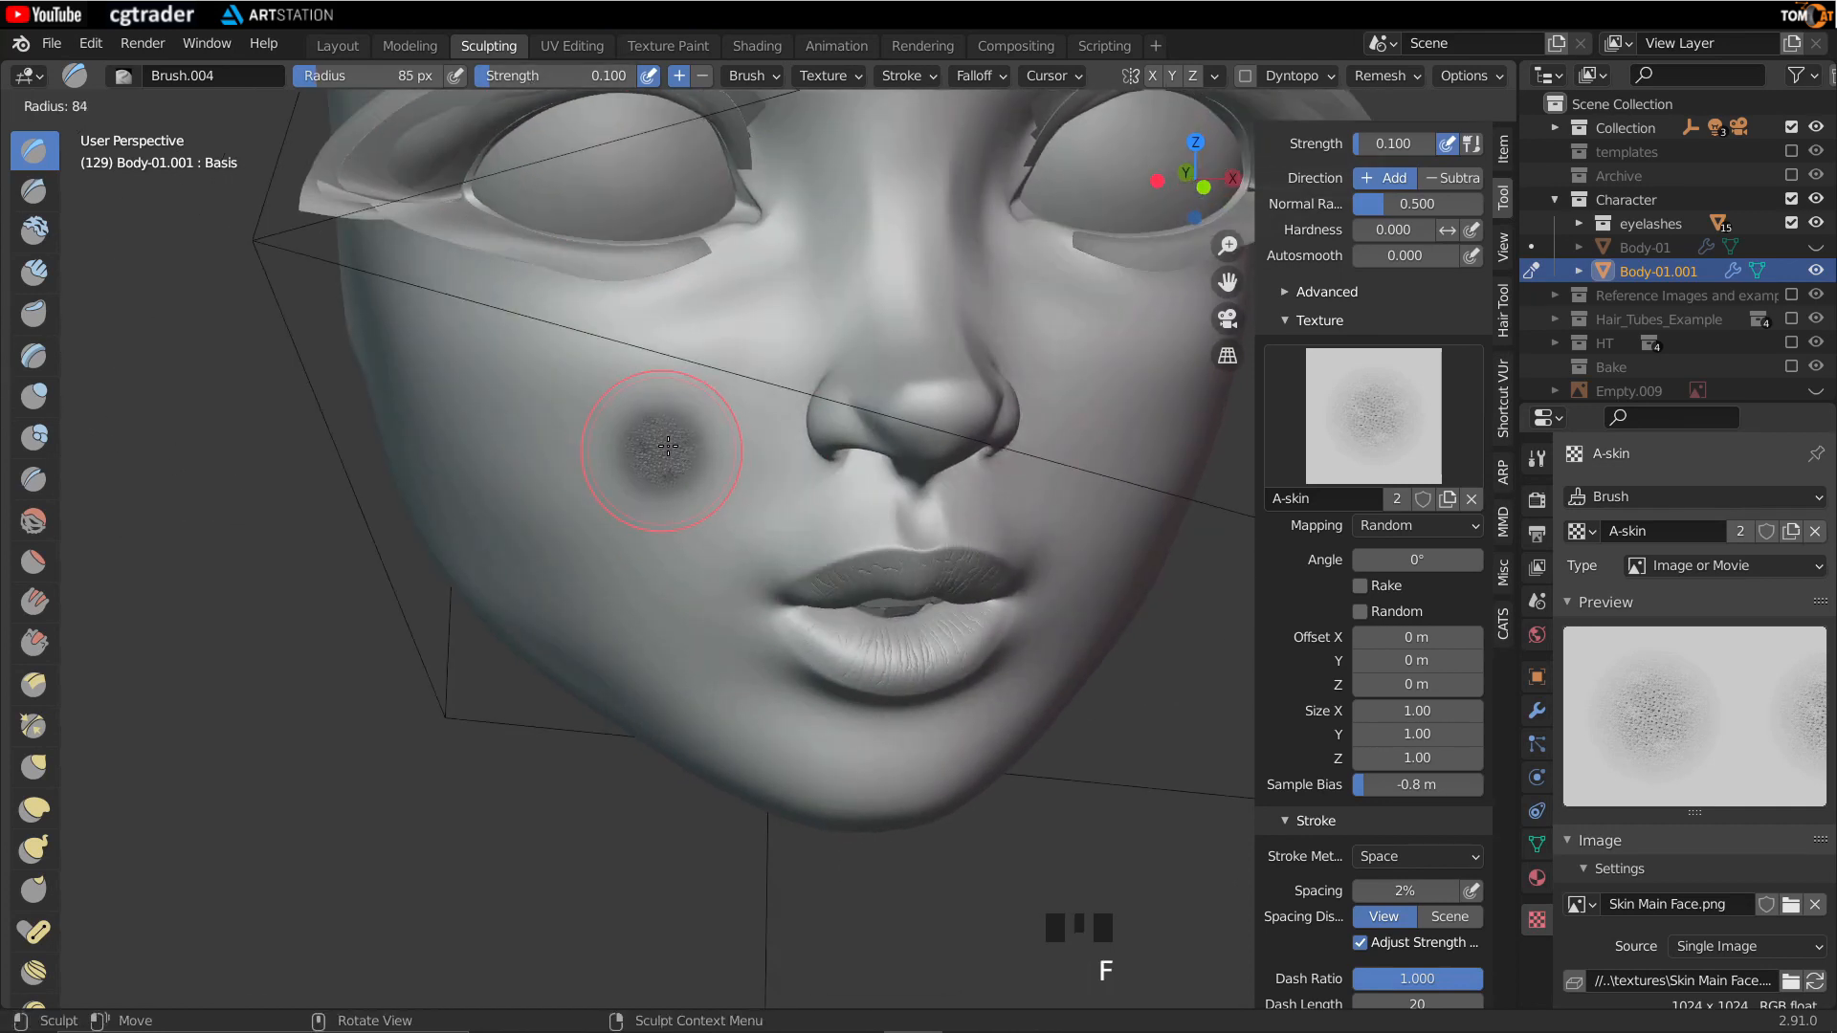
scroll(657, 484, "up", 4)
middle_click_drag(648, 485, 623, 508)
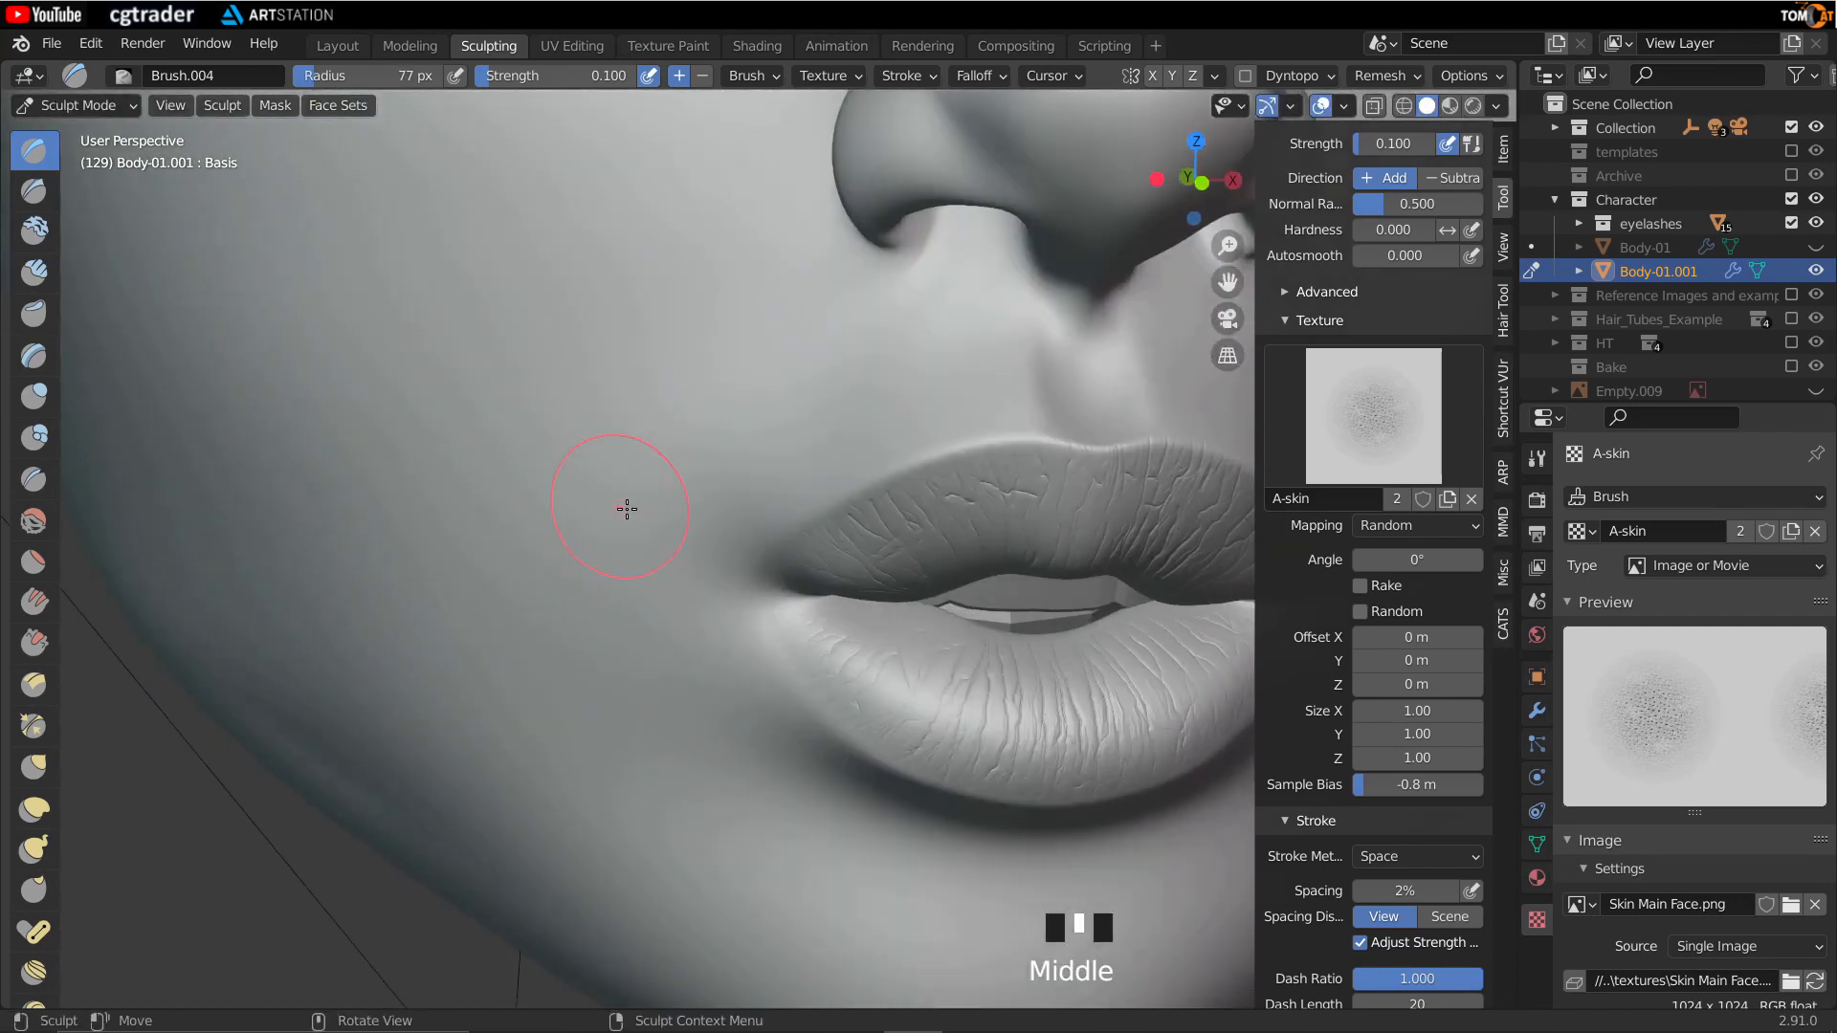
key("f")
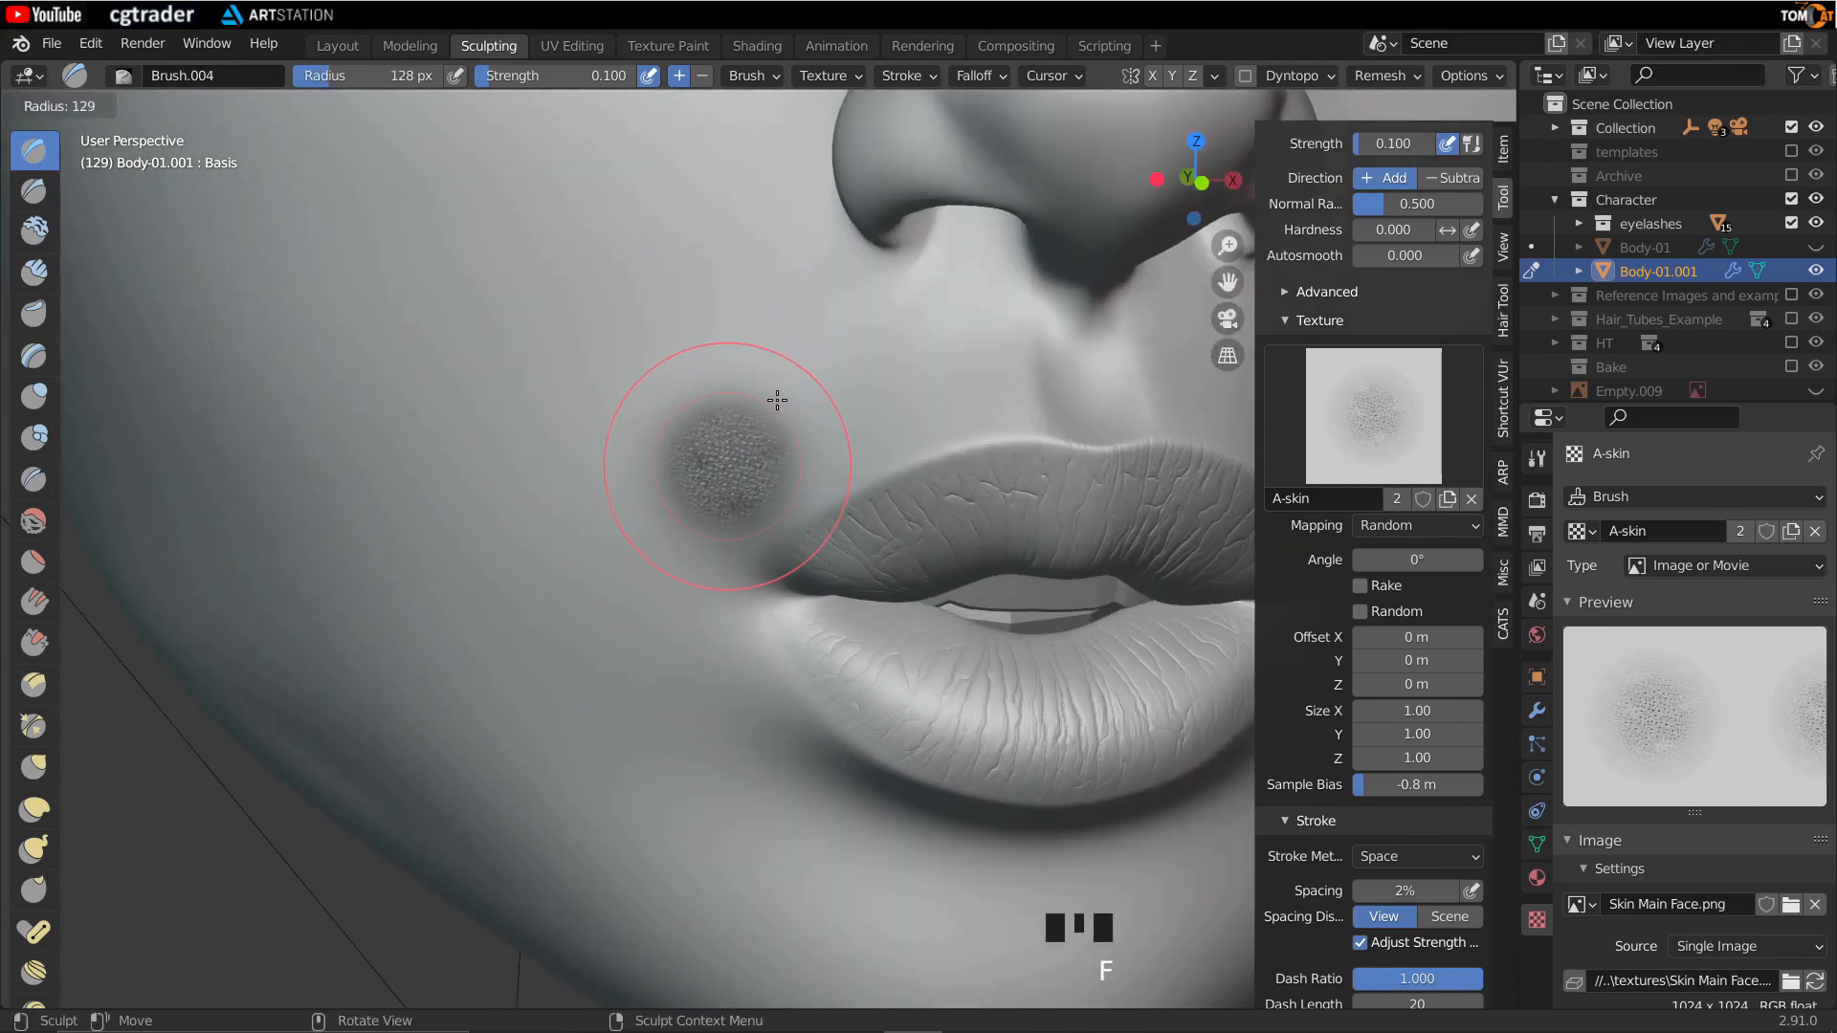
left_click(791, 377)
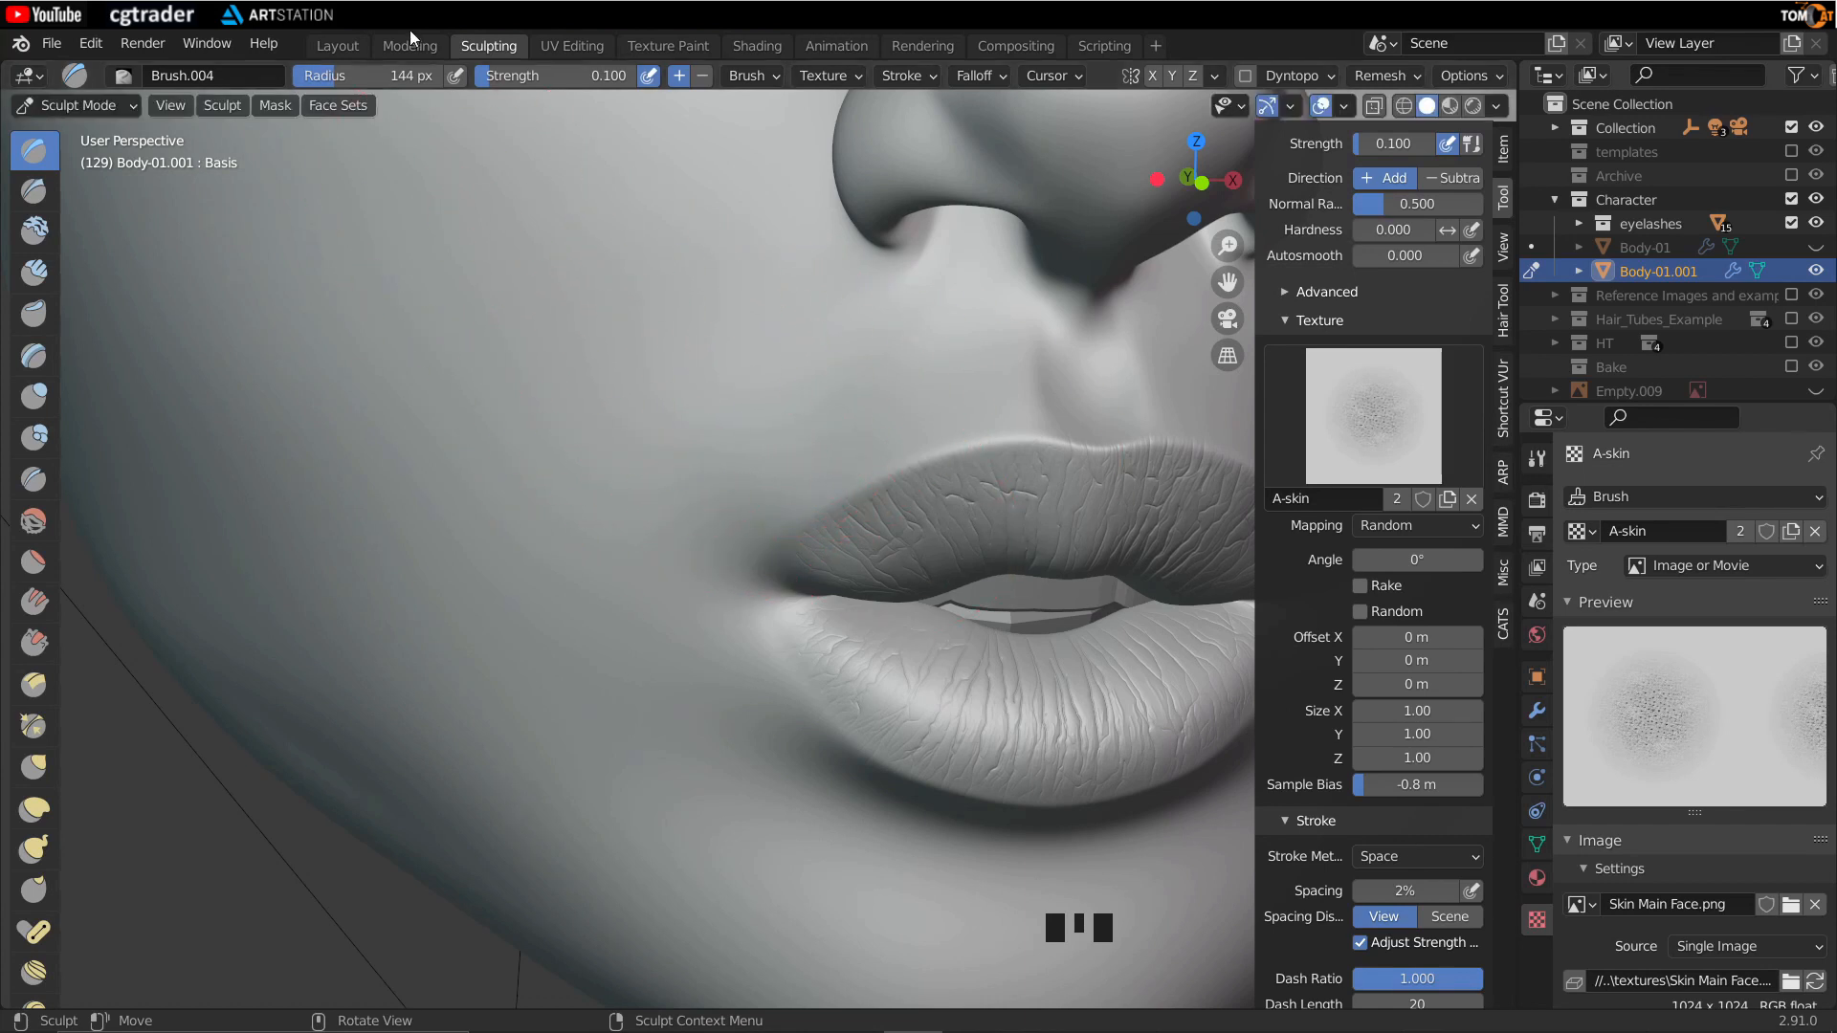
Step: Set the brush's radius unit to Scene and adjust its radius to 0.011 m over the cheek
left_click(758, 76)
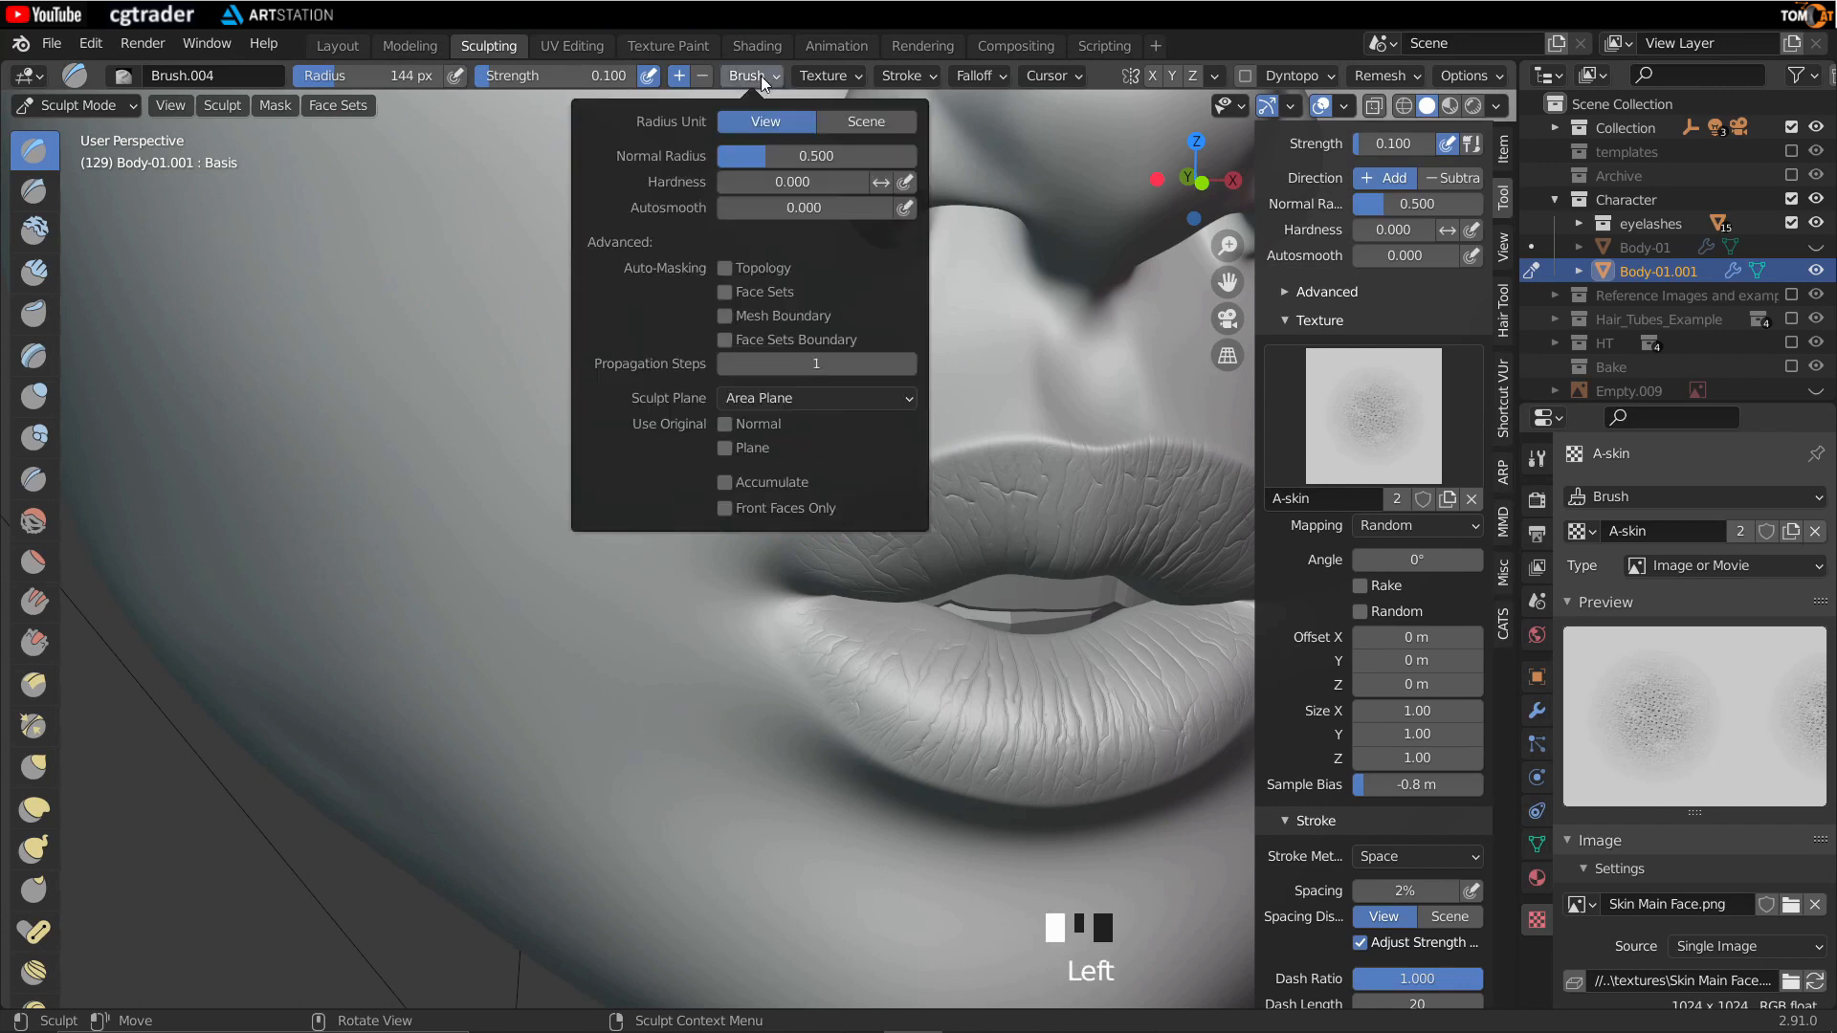
left_click(869, 127)
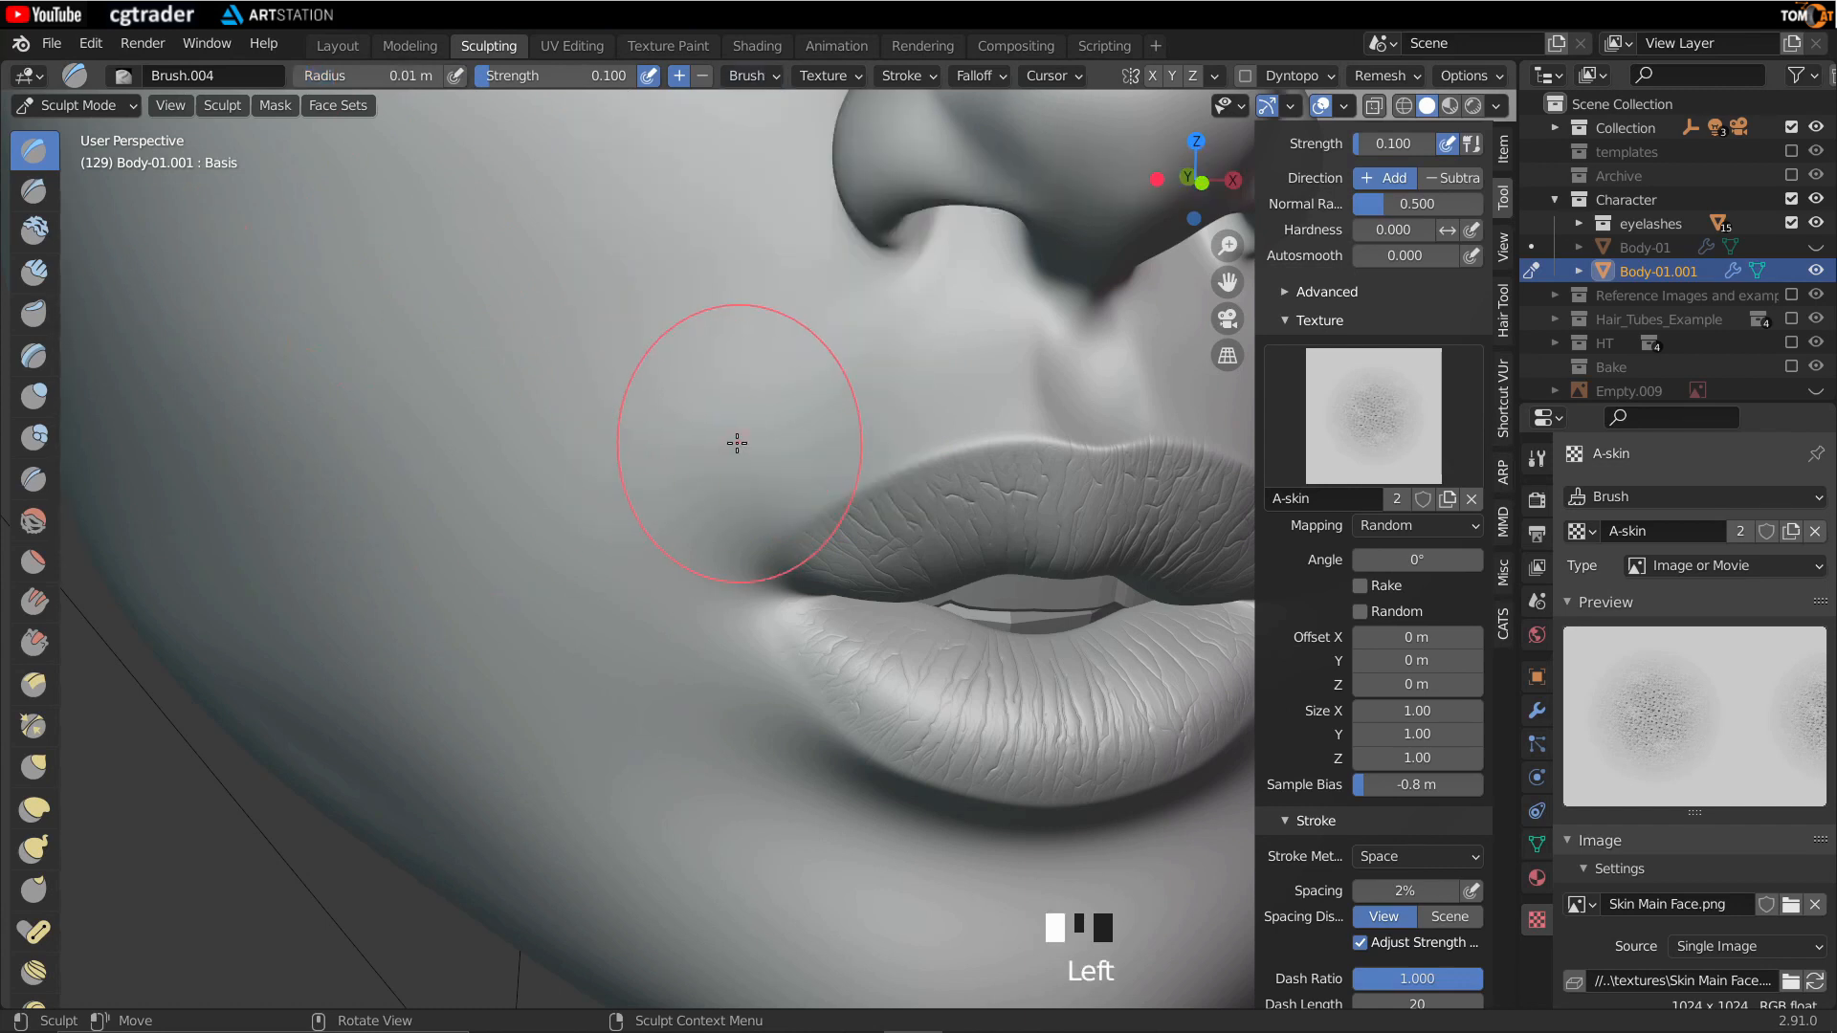
key("f")
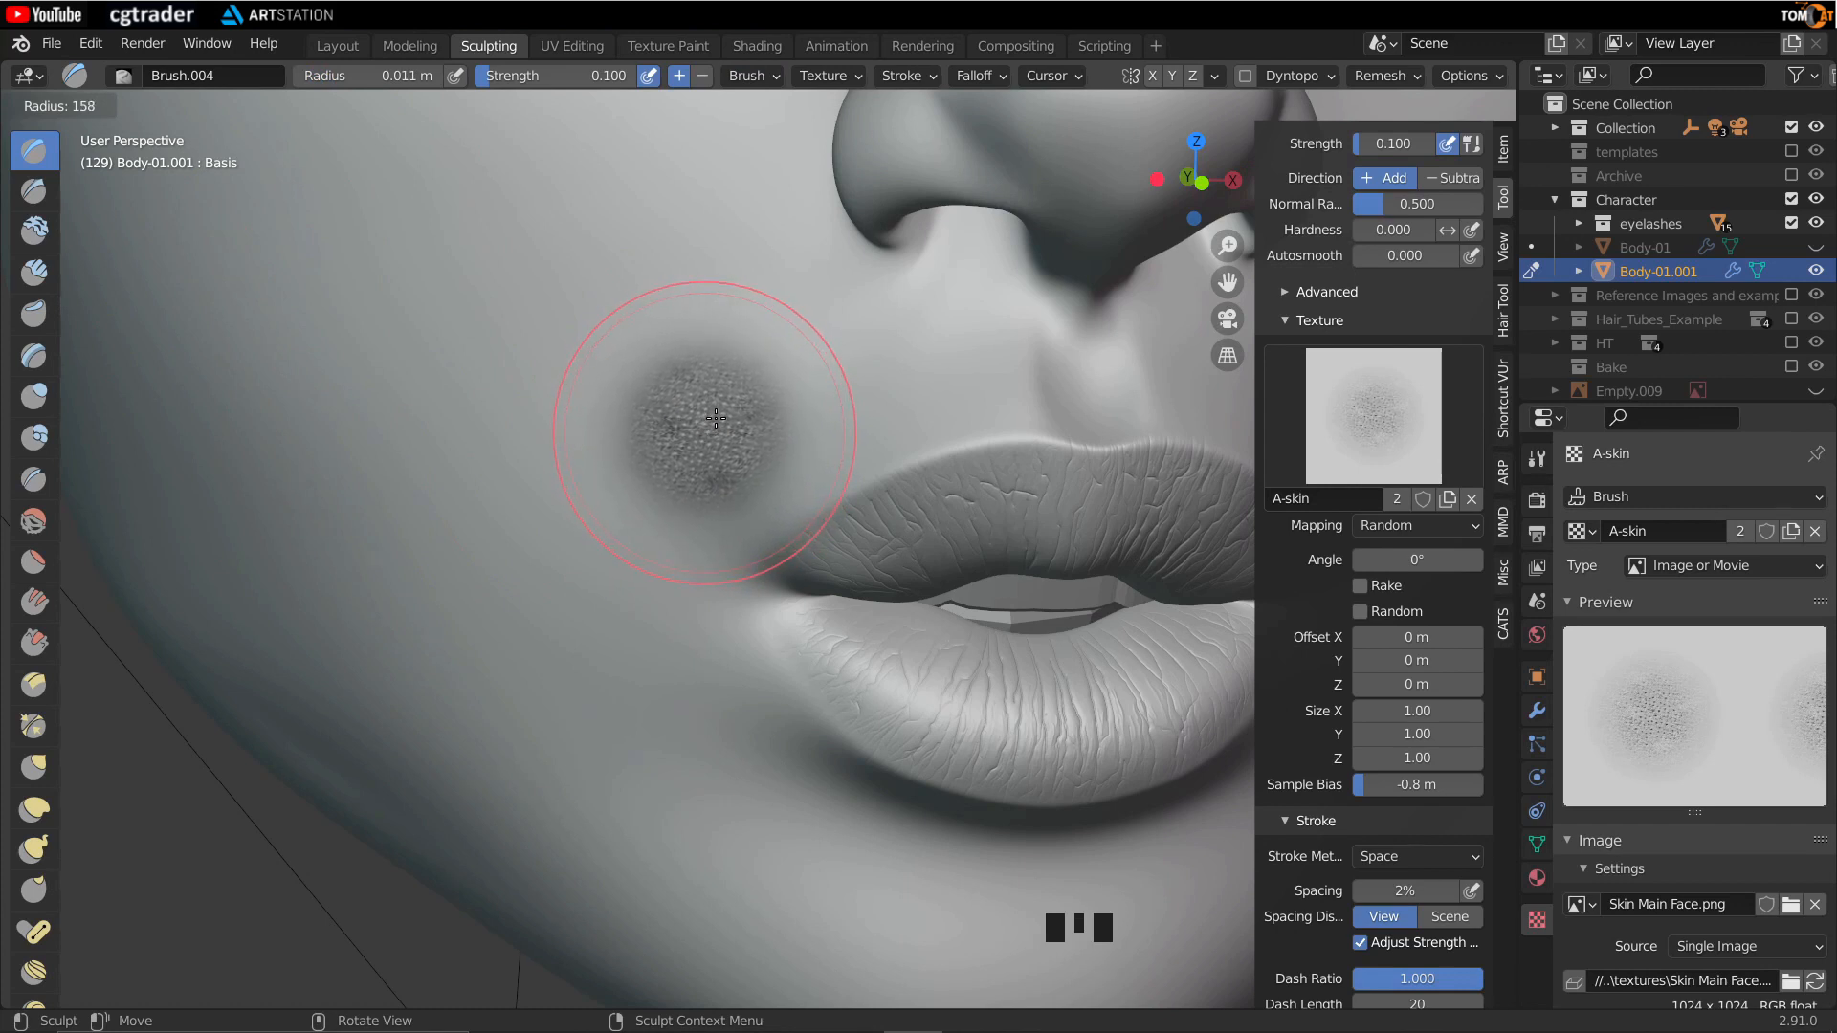
left_click(716, 418)
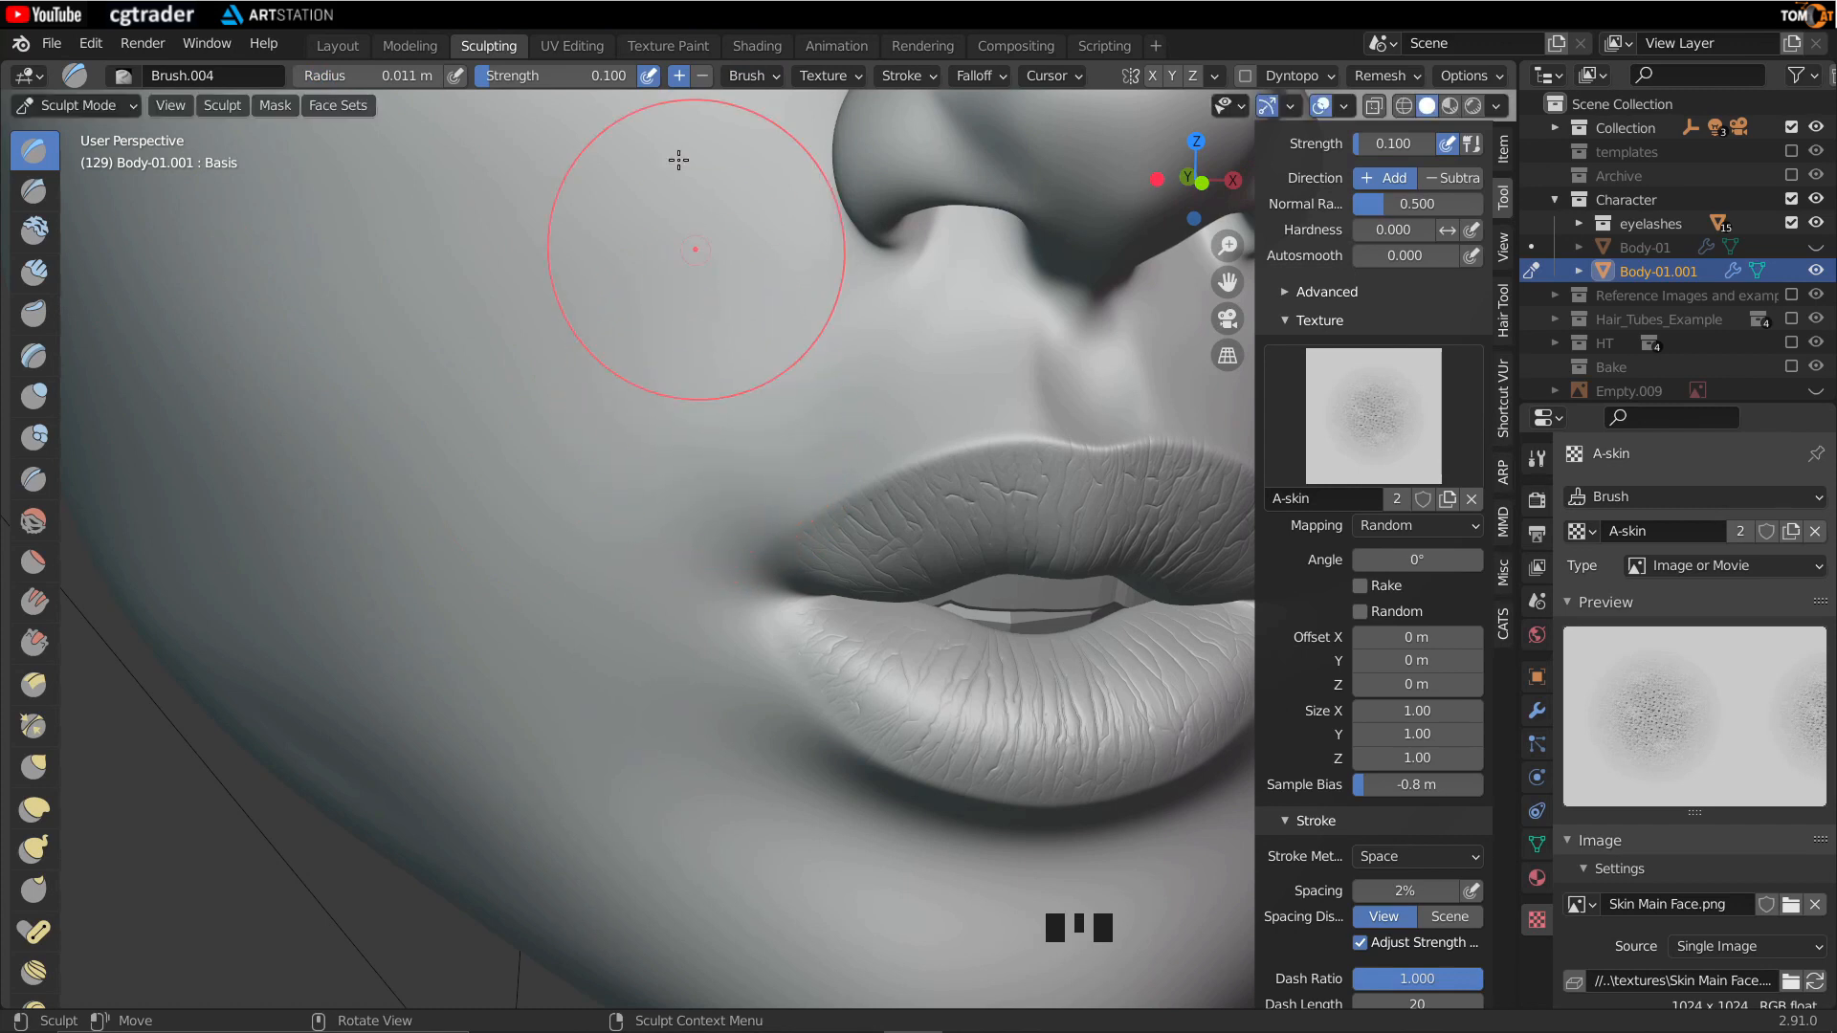
left_click(743, 73)
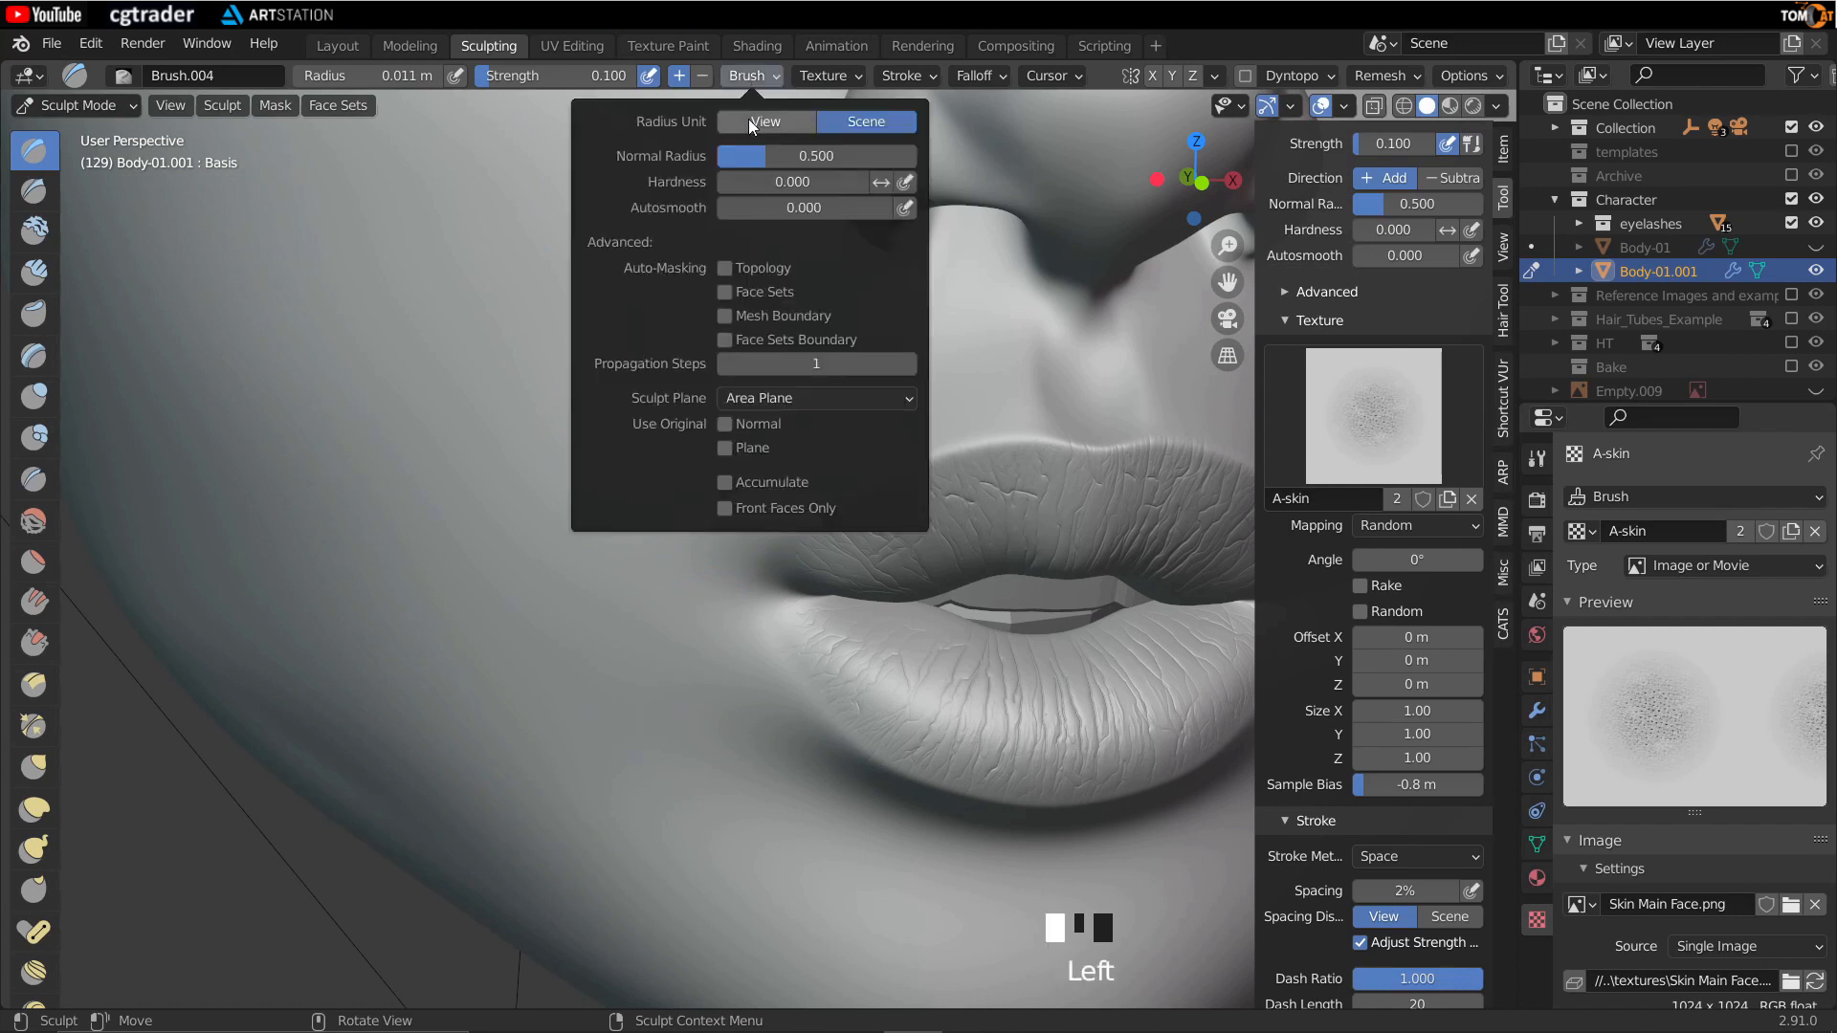
left_click(756, 79)
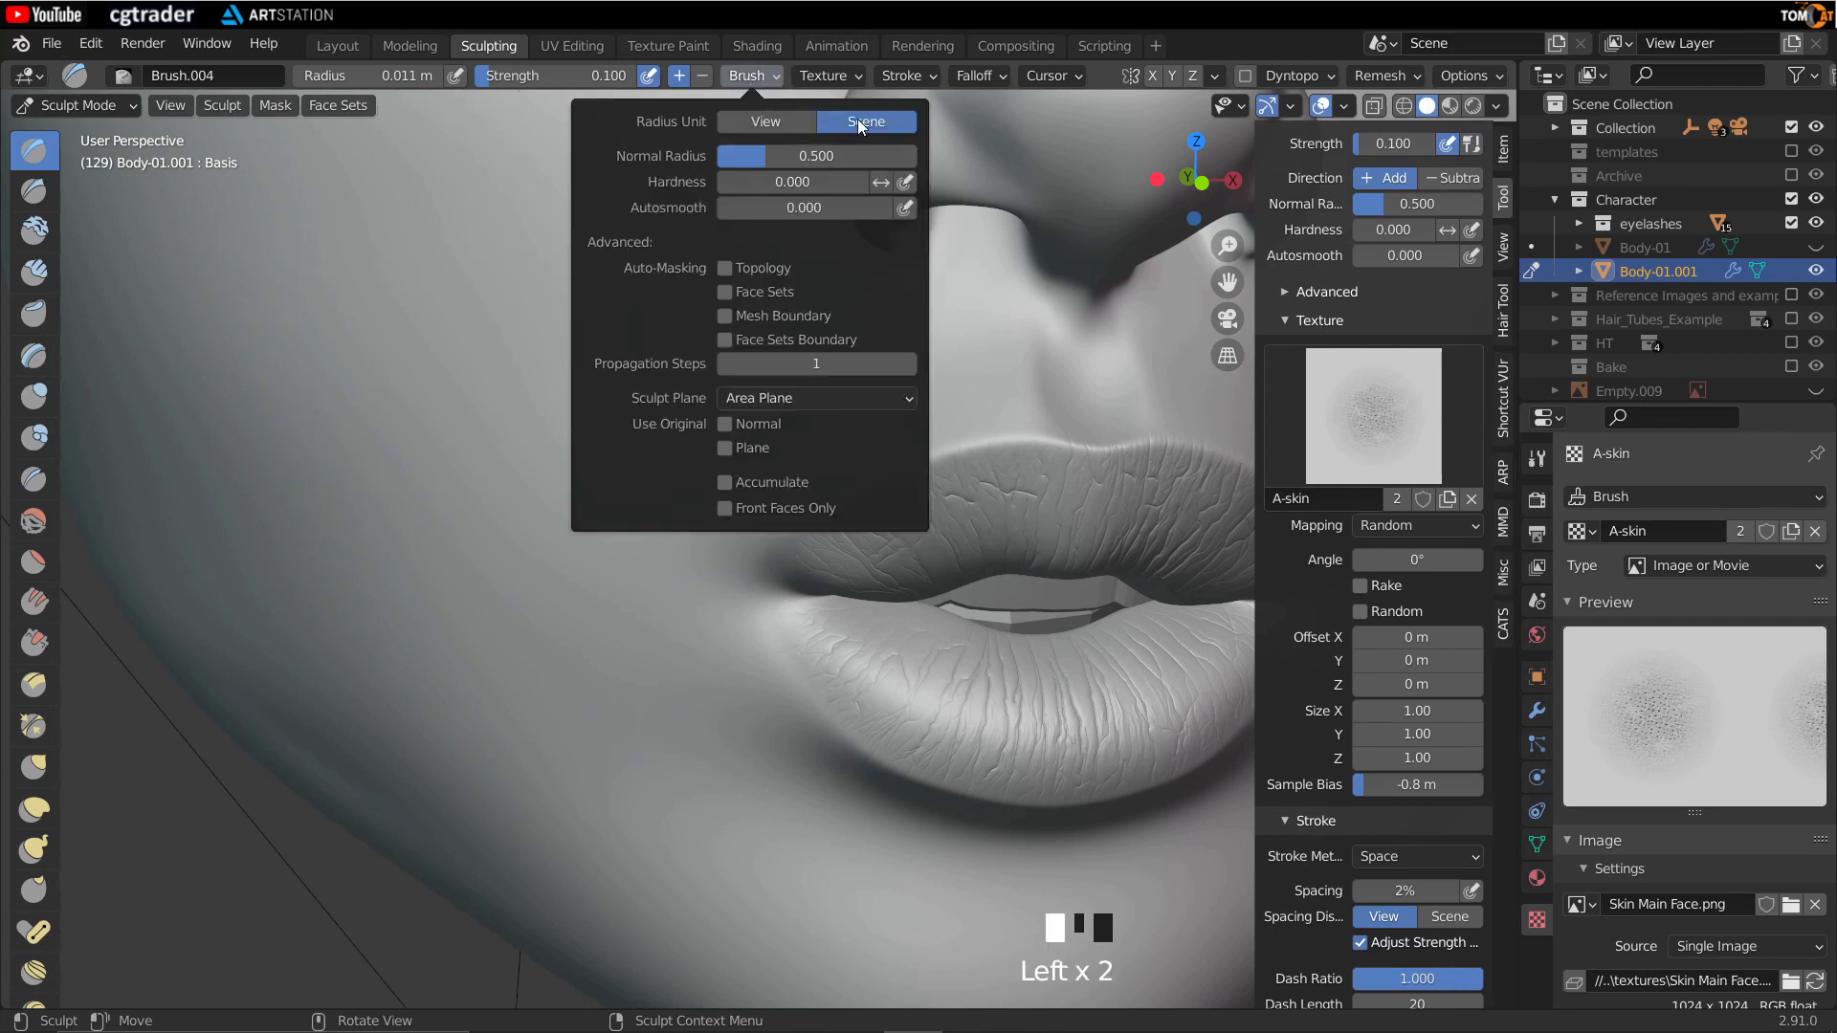
Step: Compare the brush circle's size against the face at several zoom levels with the Scene radius unit
scroll(679, 425, "down", 5)
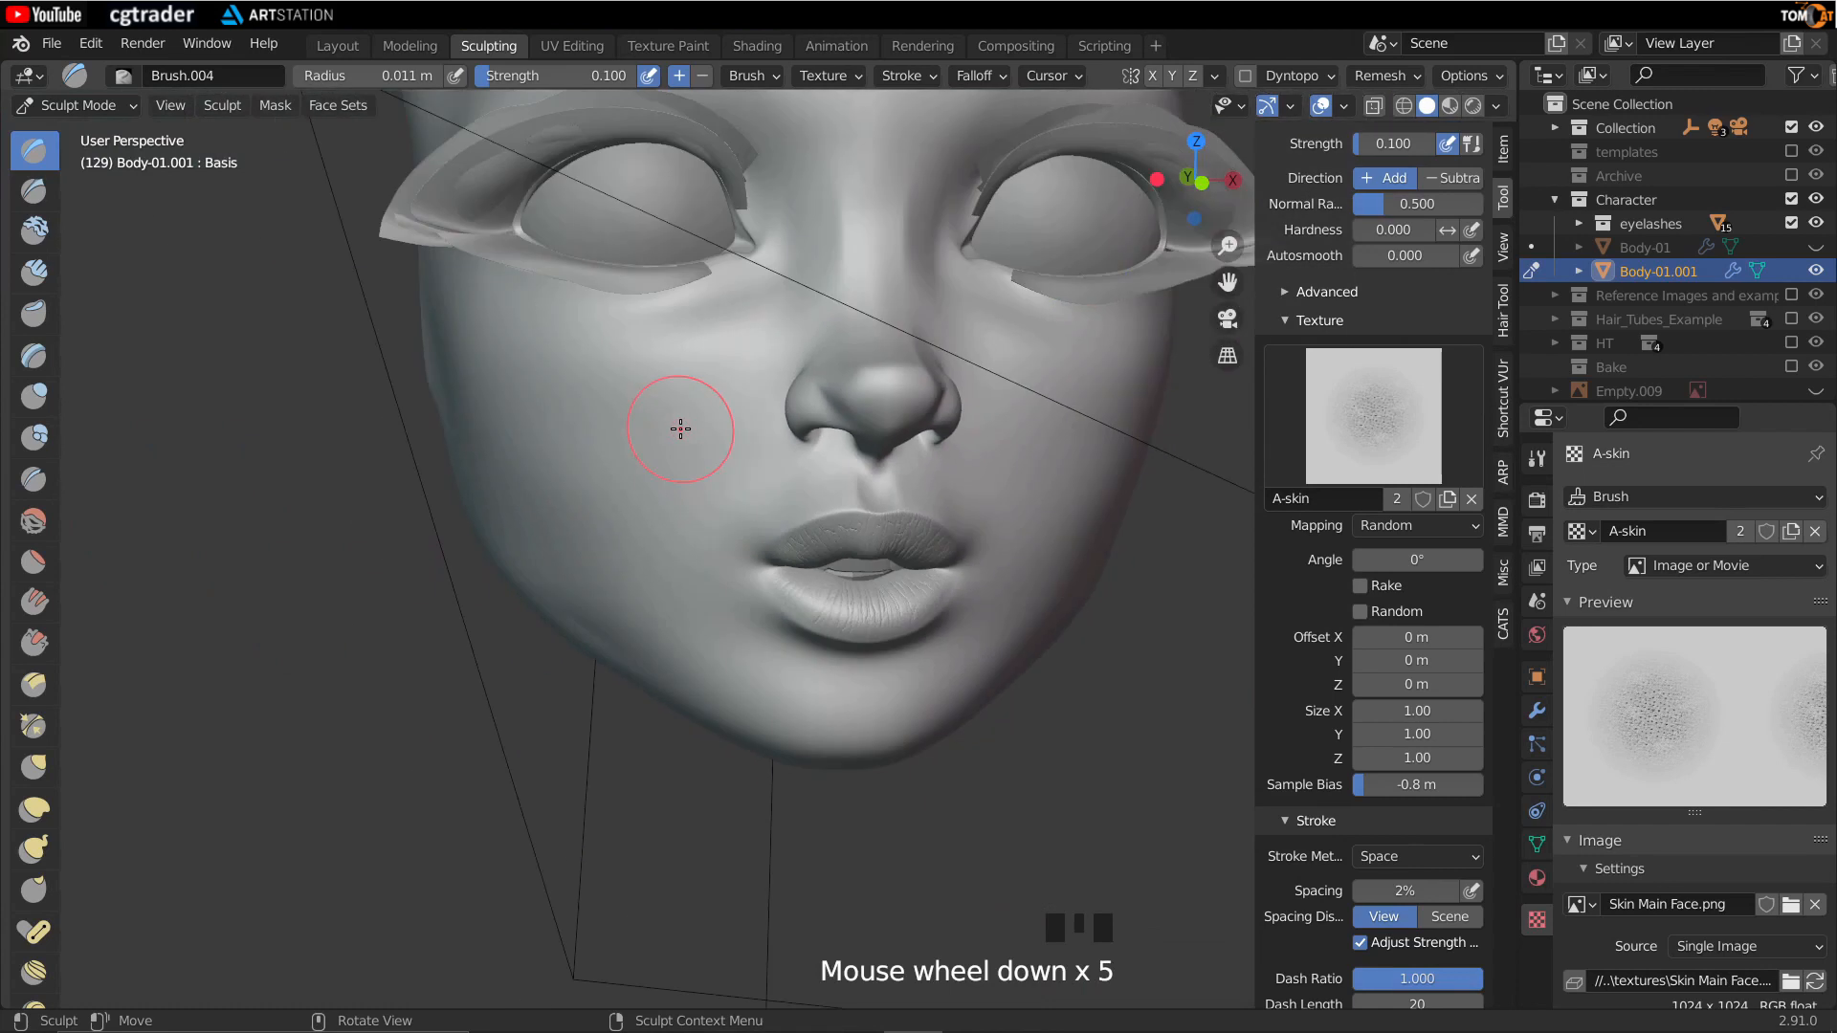
scroll(680, 429, "down", 5)
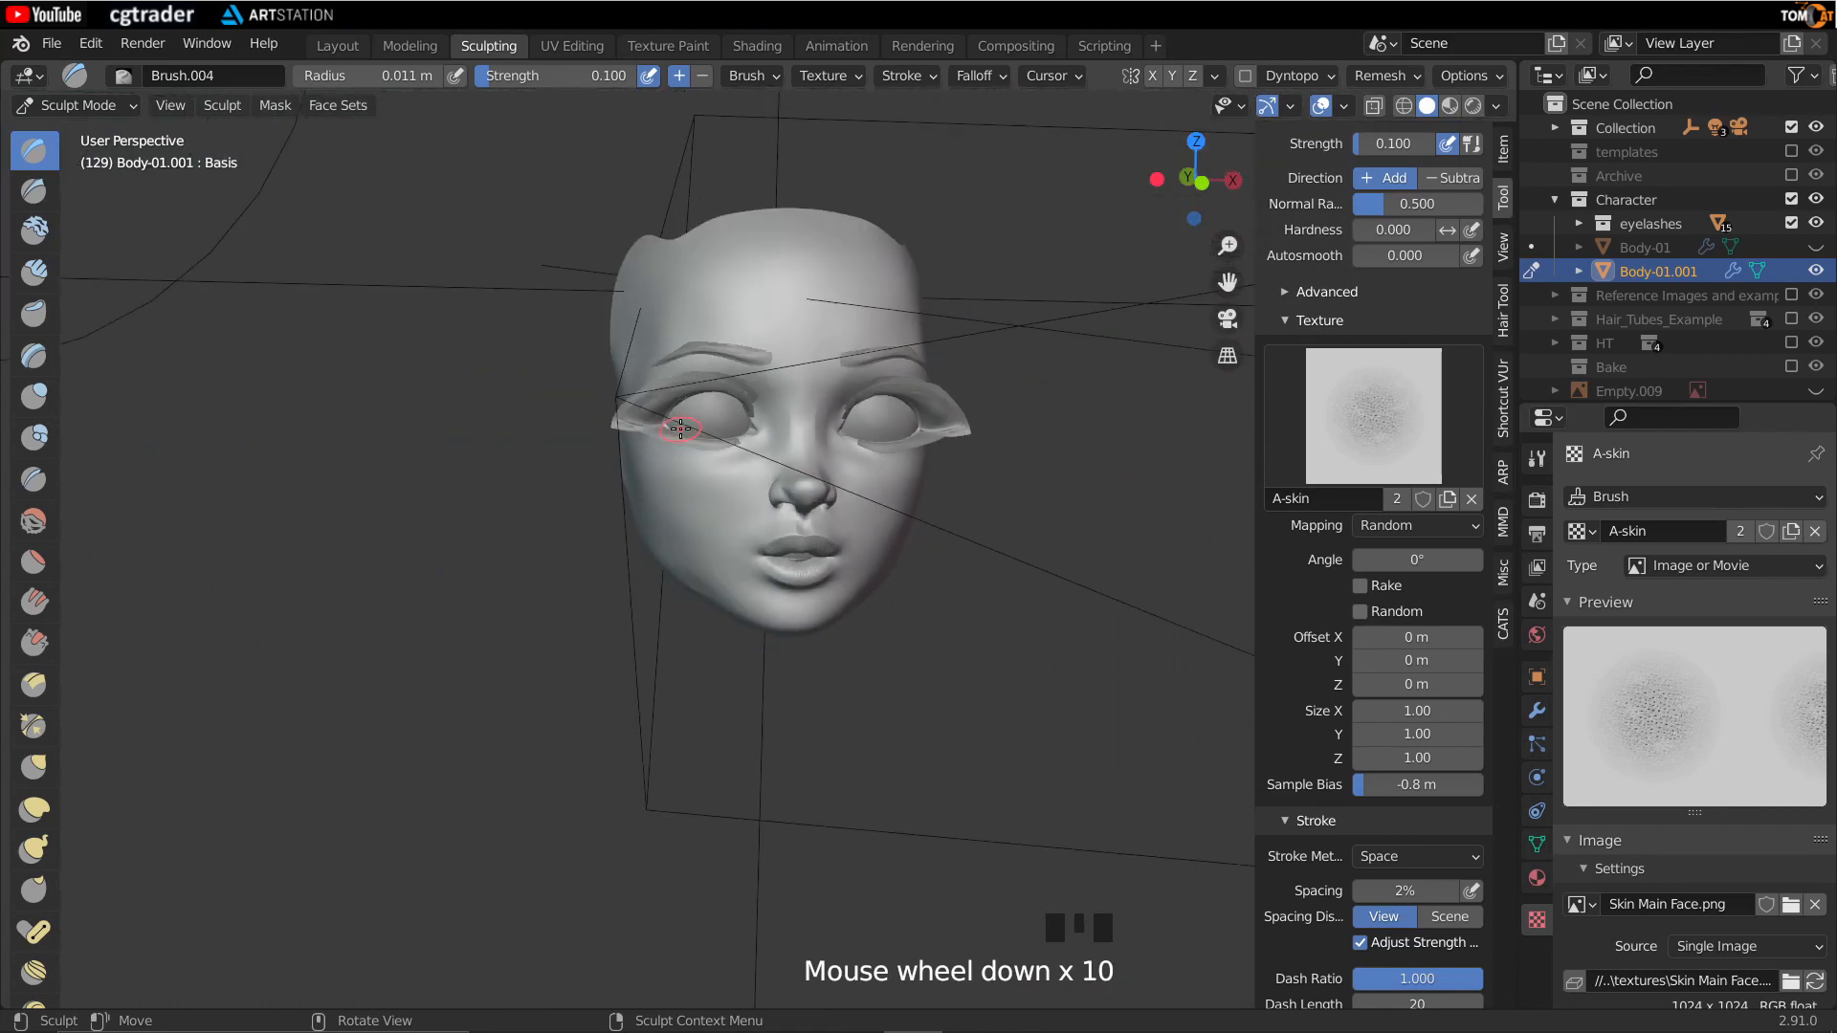
scroll(679, 432, "down", 2)
scroll(679, 433, "up", 5)
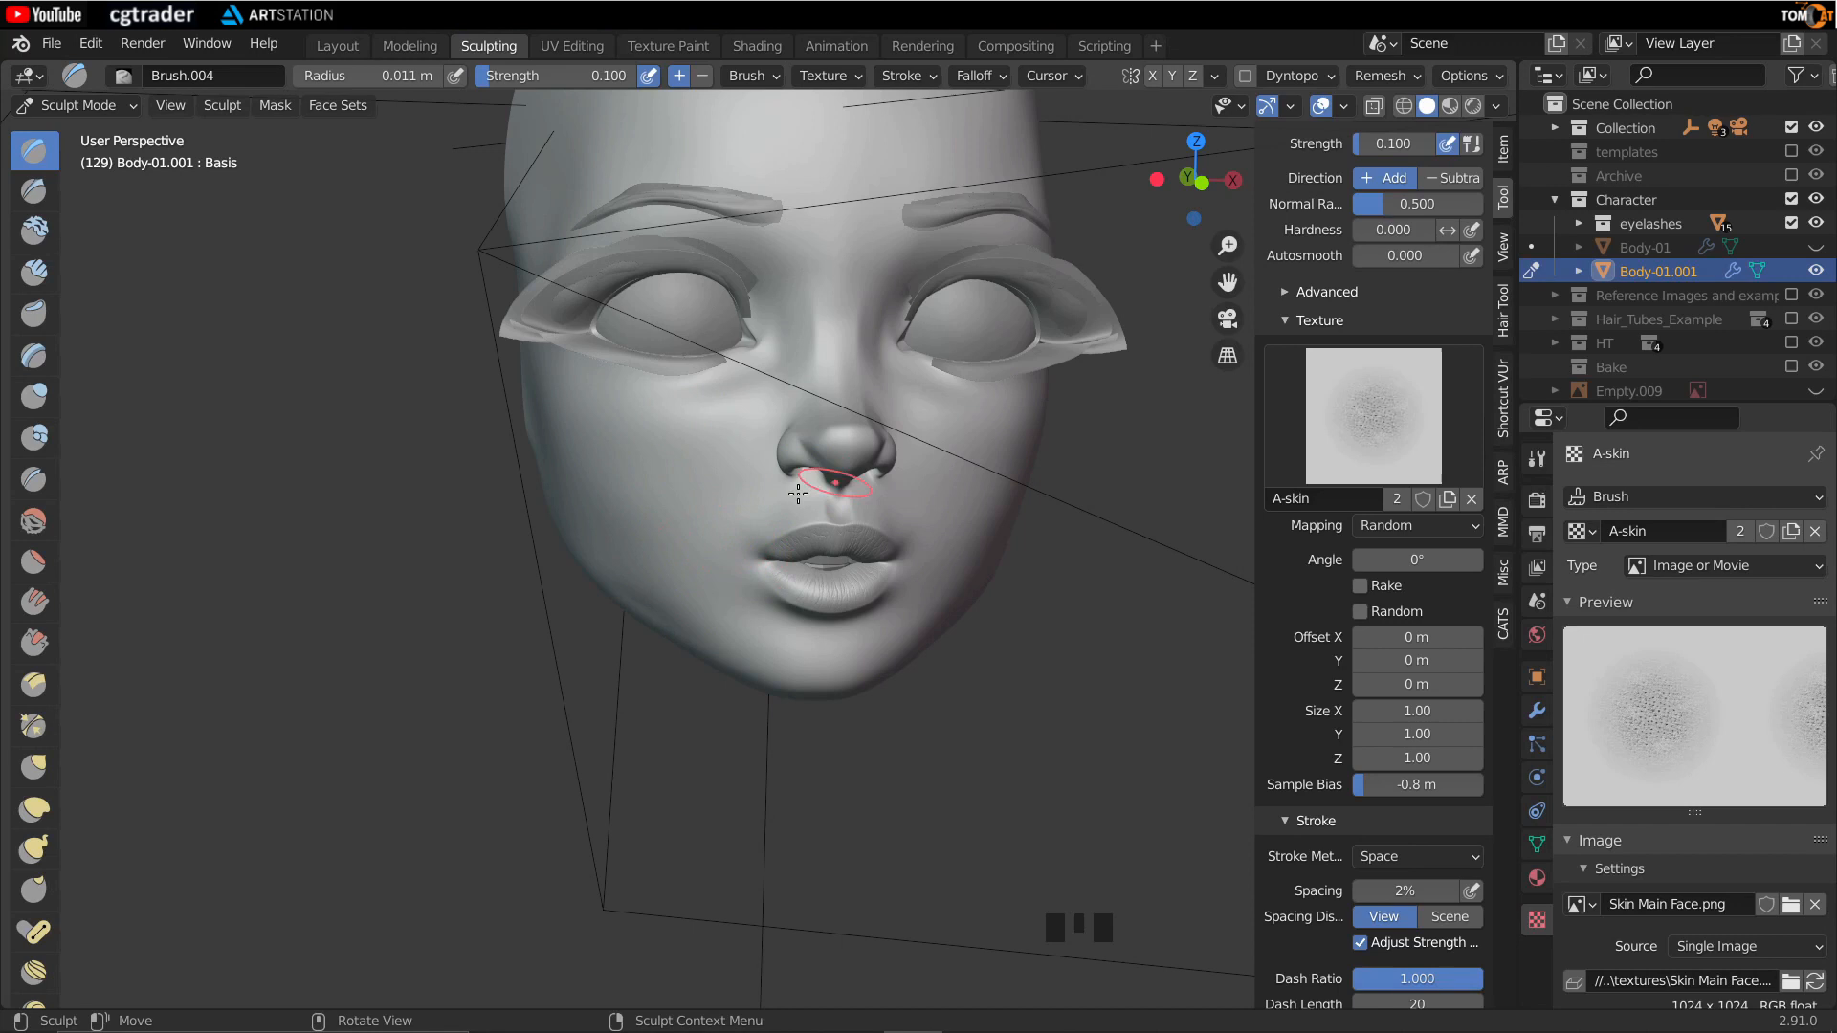
scroll(762, 557, "up", 6)
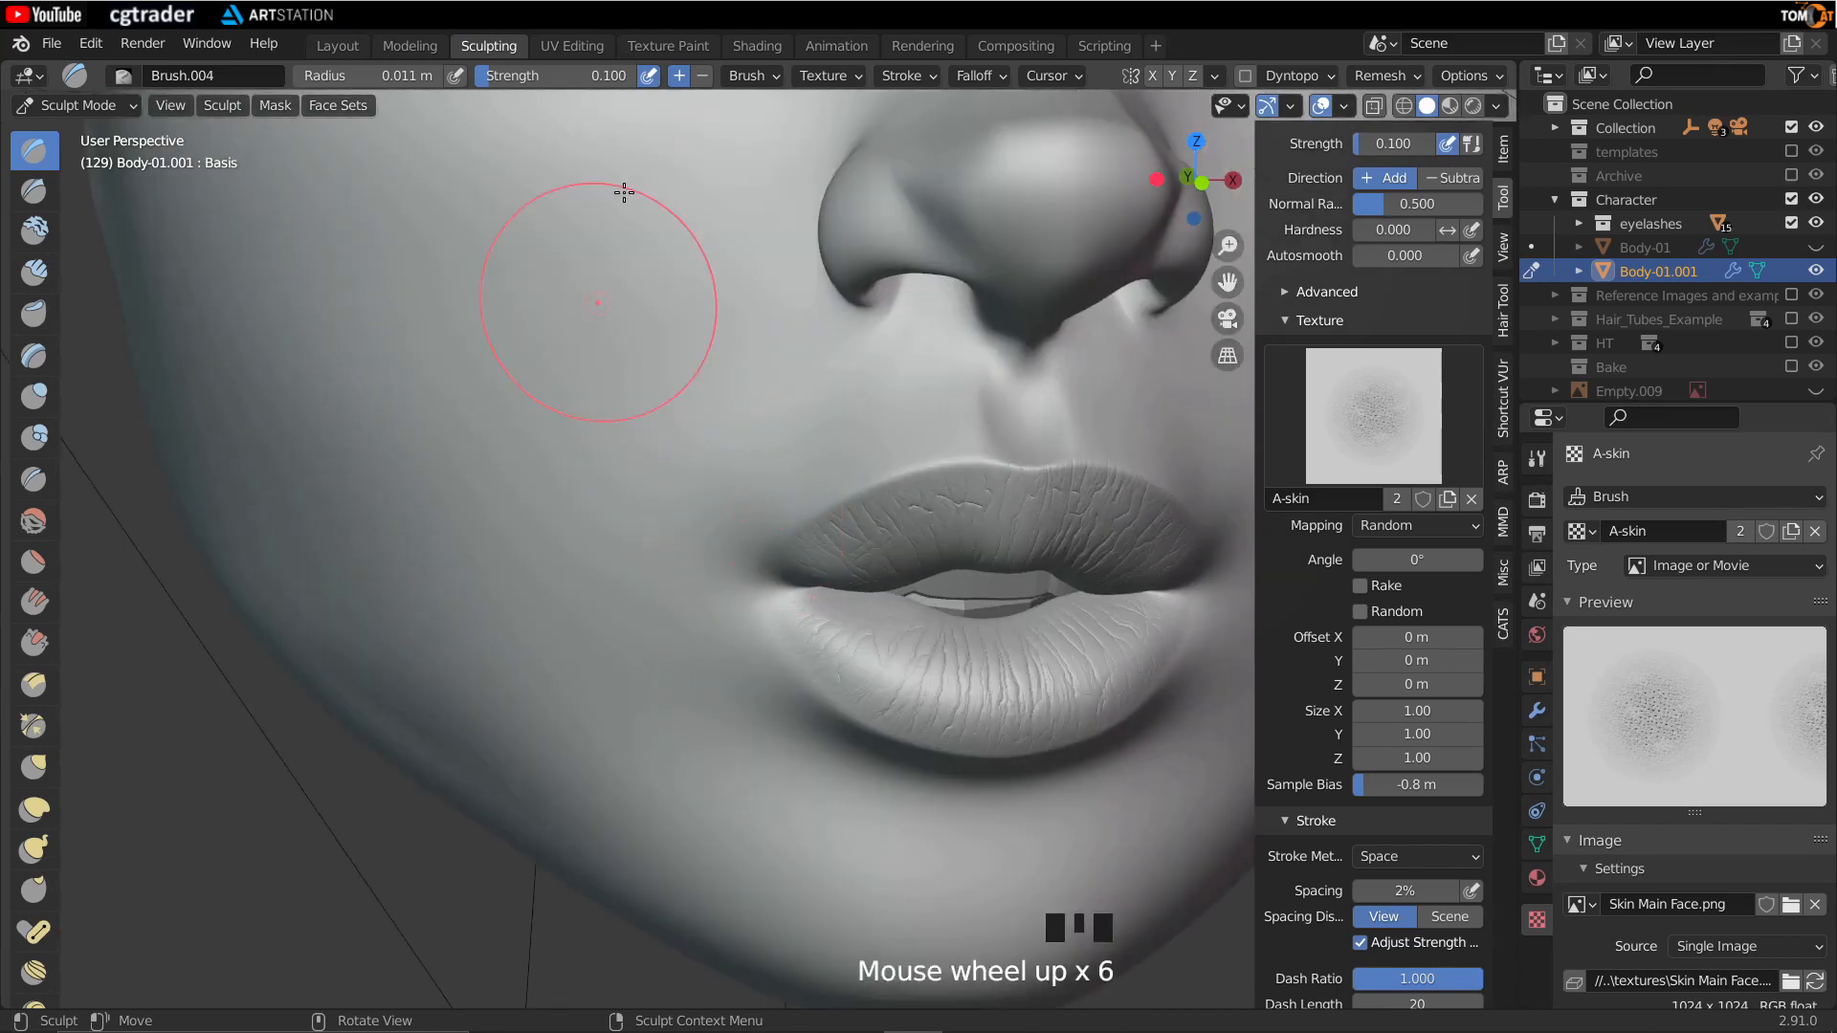
Step: Switch the brush's radius unit to View and compare the brush circle's size at different zoom levels
left_click(747, 76)
left_click(765, 120)
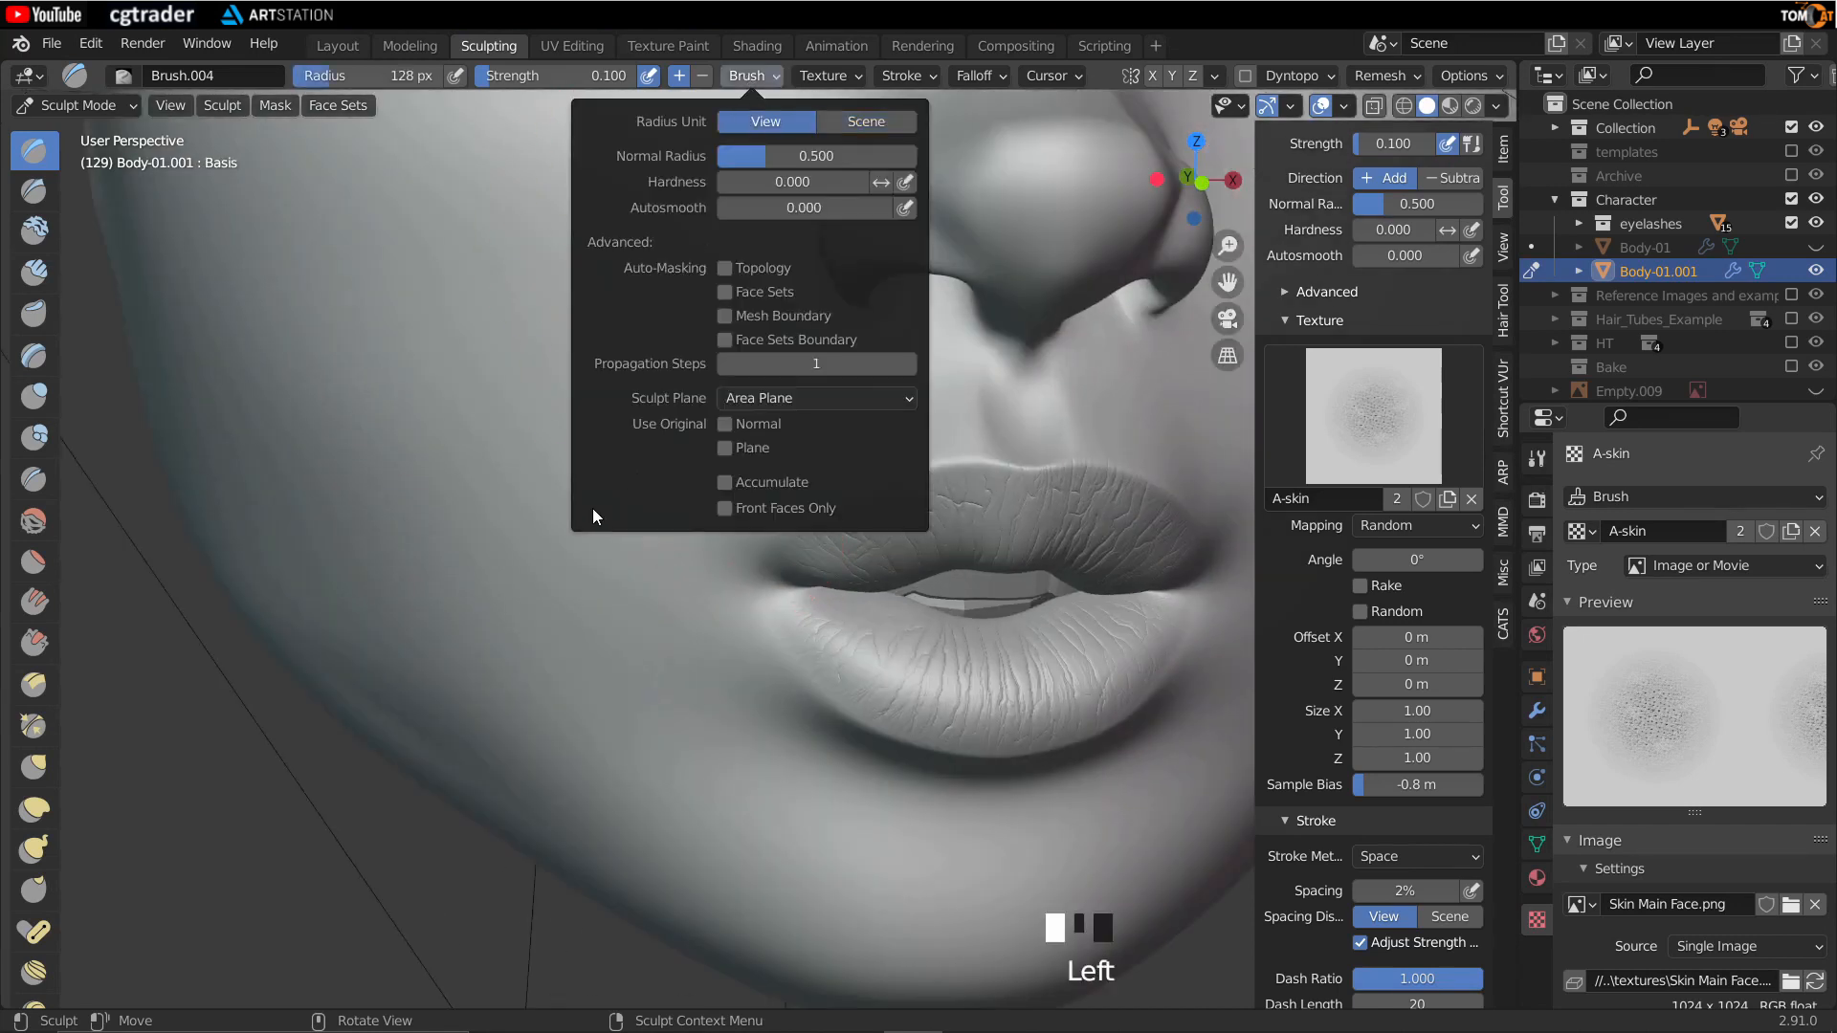
scroll(607, 476, "down", 6)
scroll(607, 475, "down", 5)
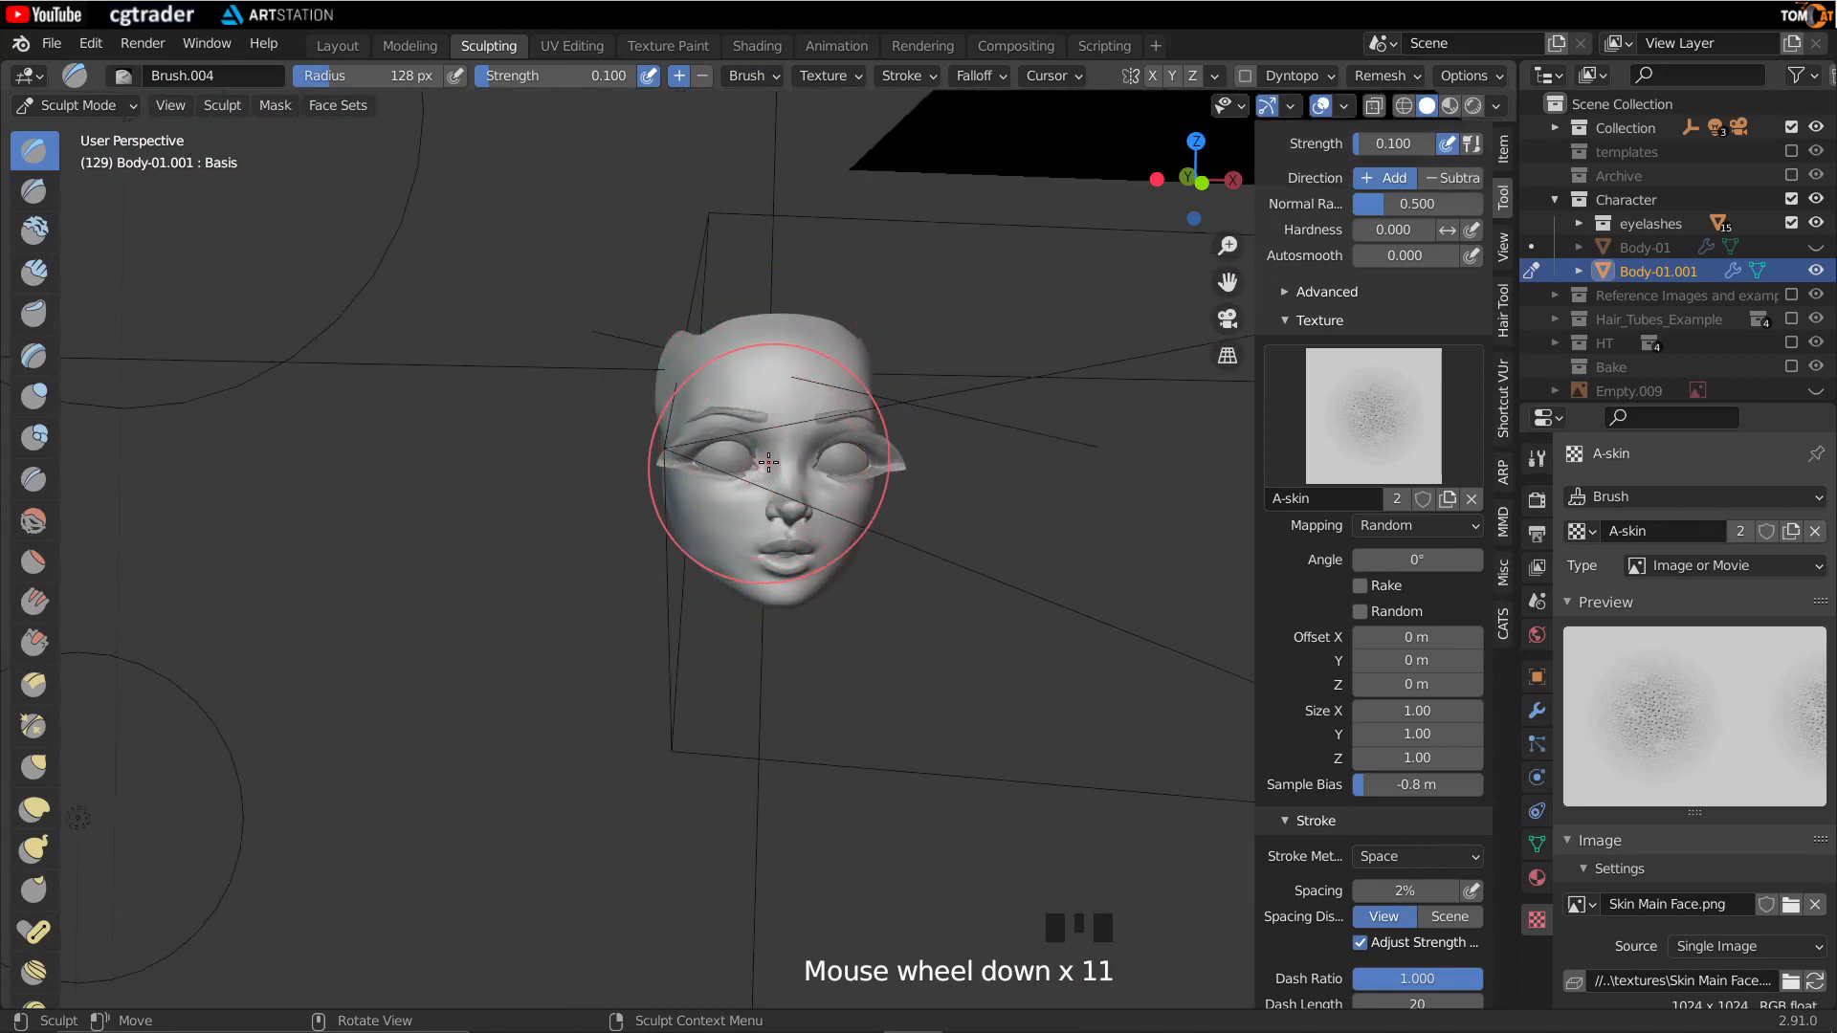
key("f")
left_click(770, 461)
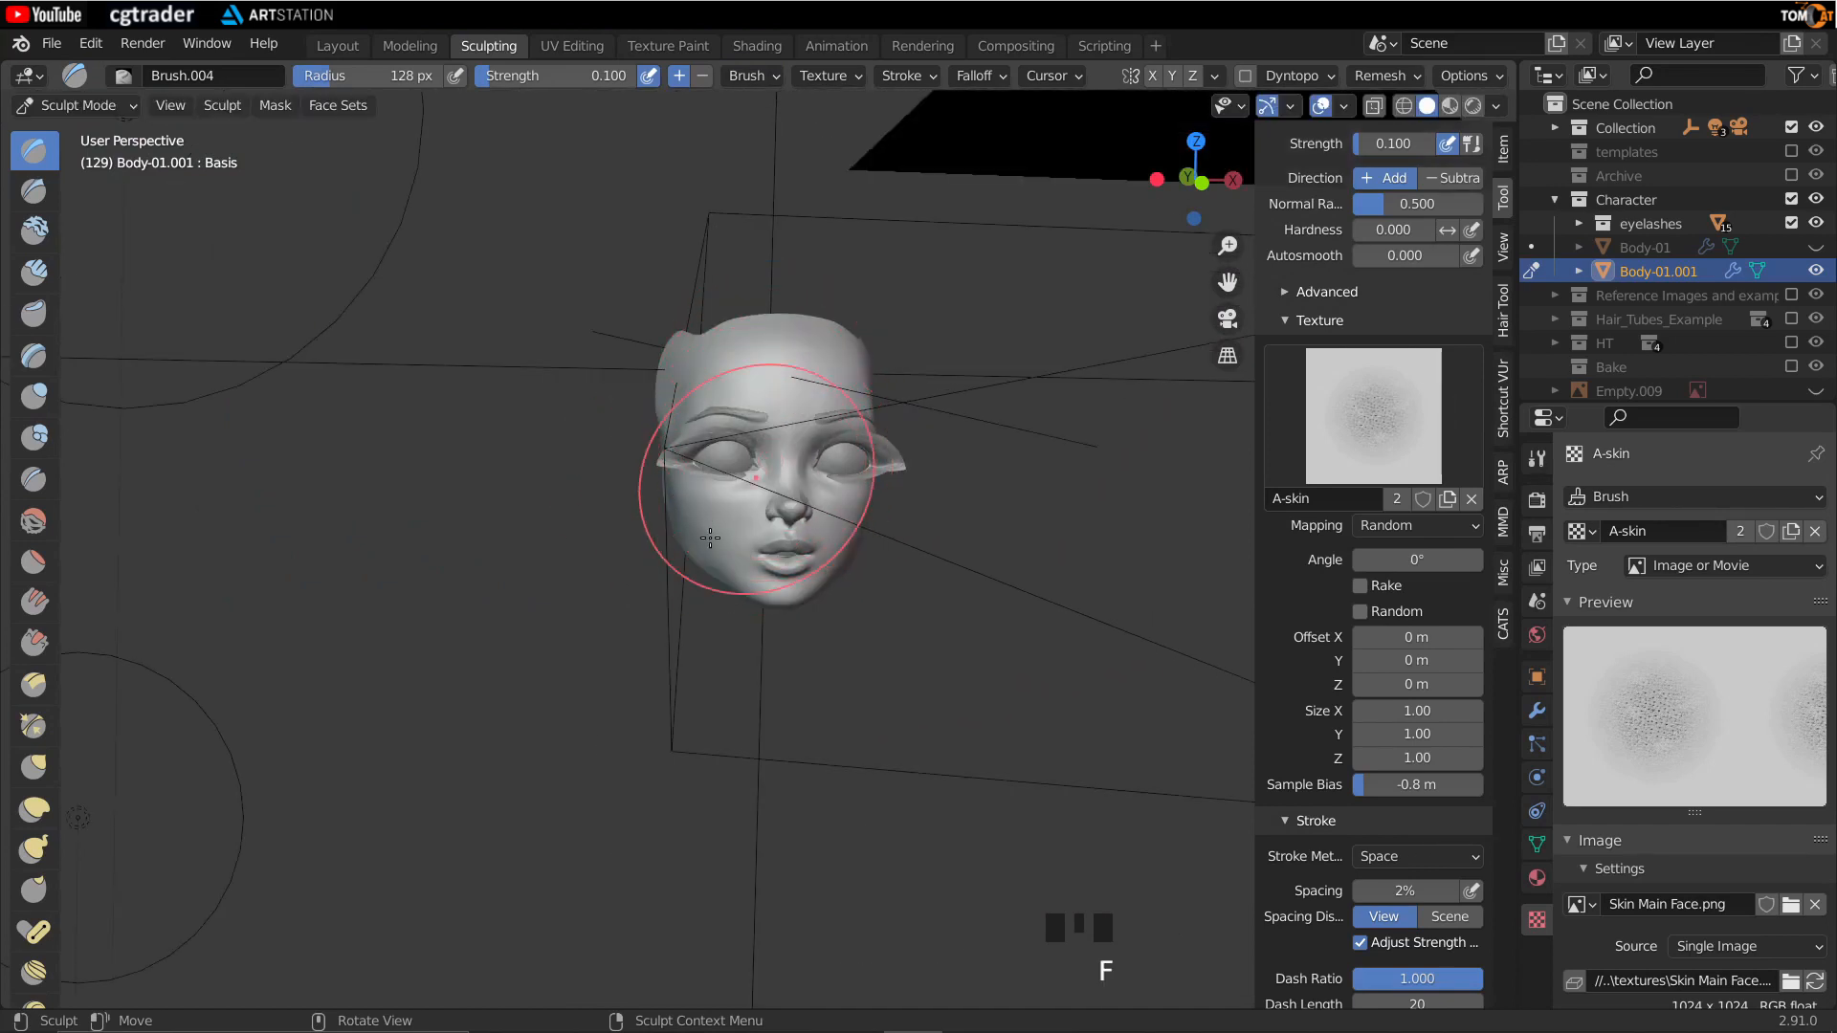
scroll(708, 527, "up", 10)
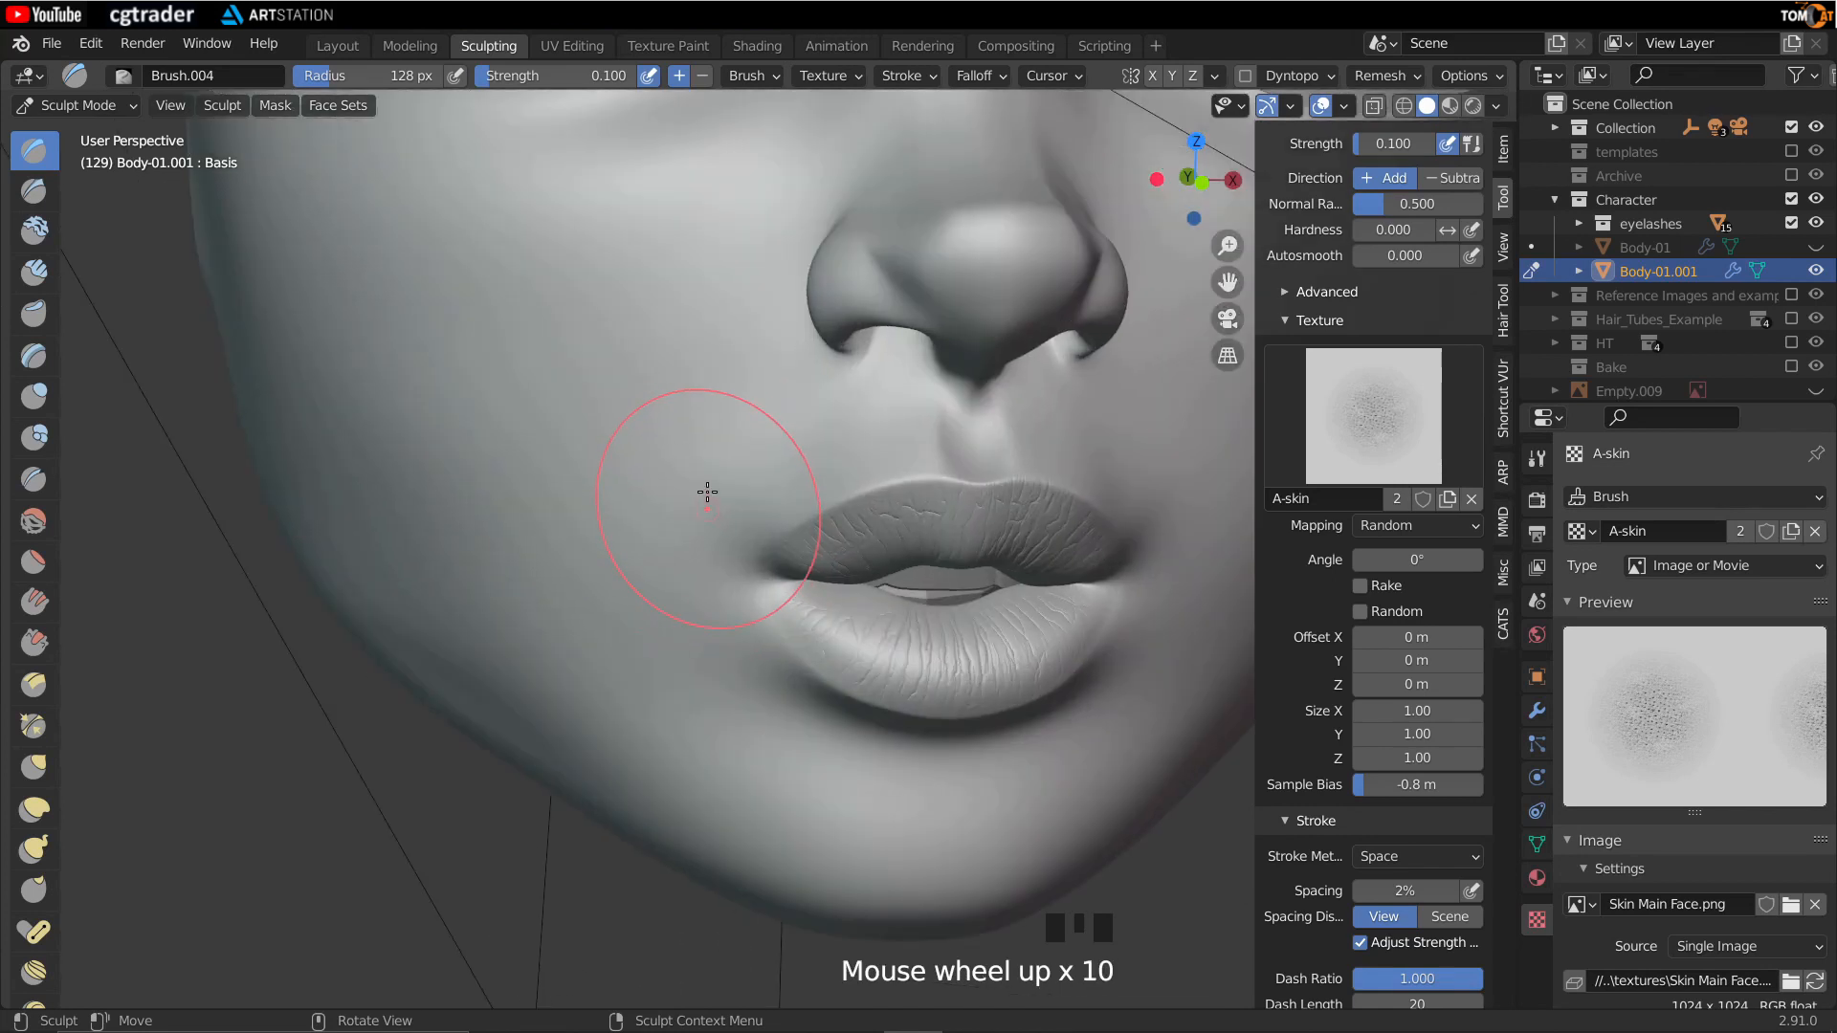
scroll(661, 450, "up", 1)
Step: Resize the brush's radius to 142 px over the cheek and set its radius unit to Scene
key("f")
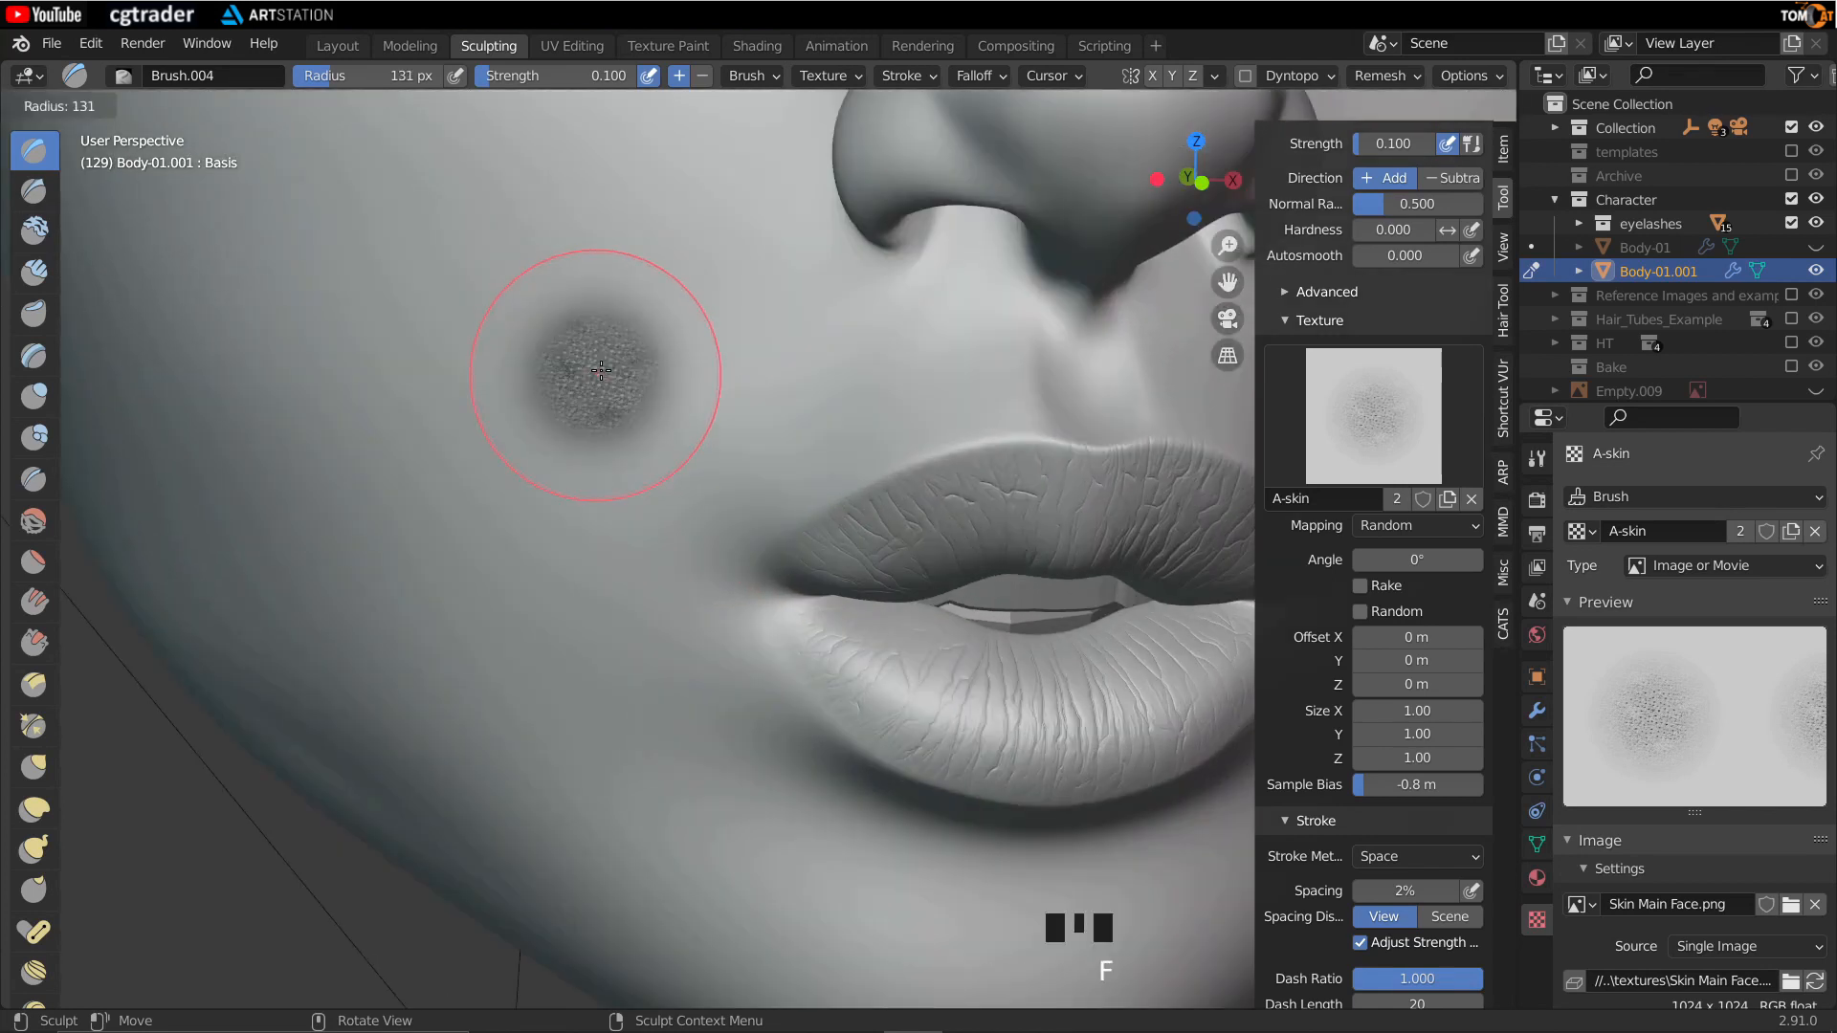
left_click(685, 421)
key("f")
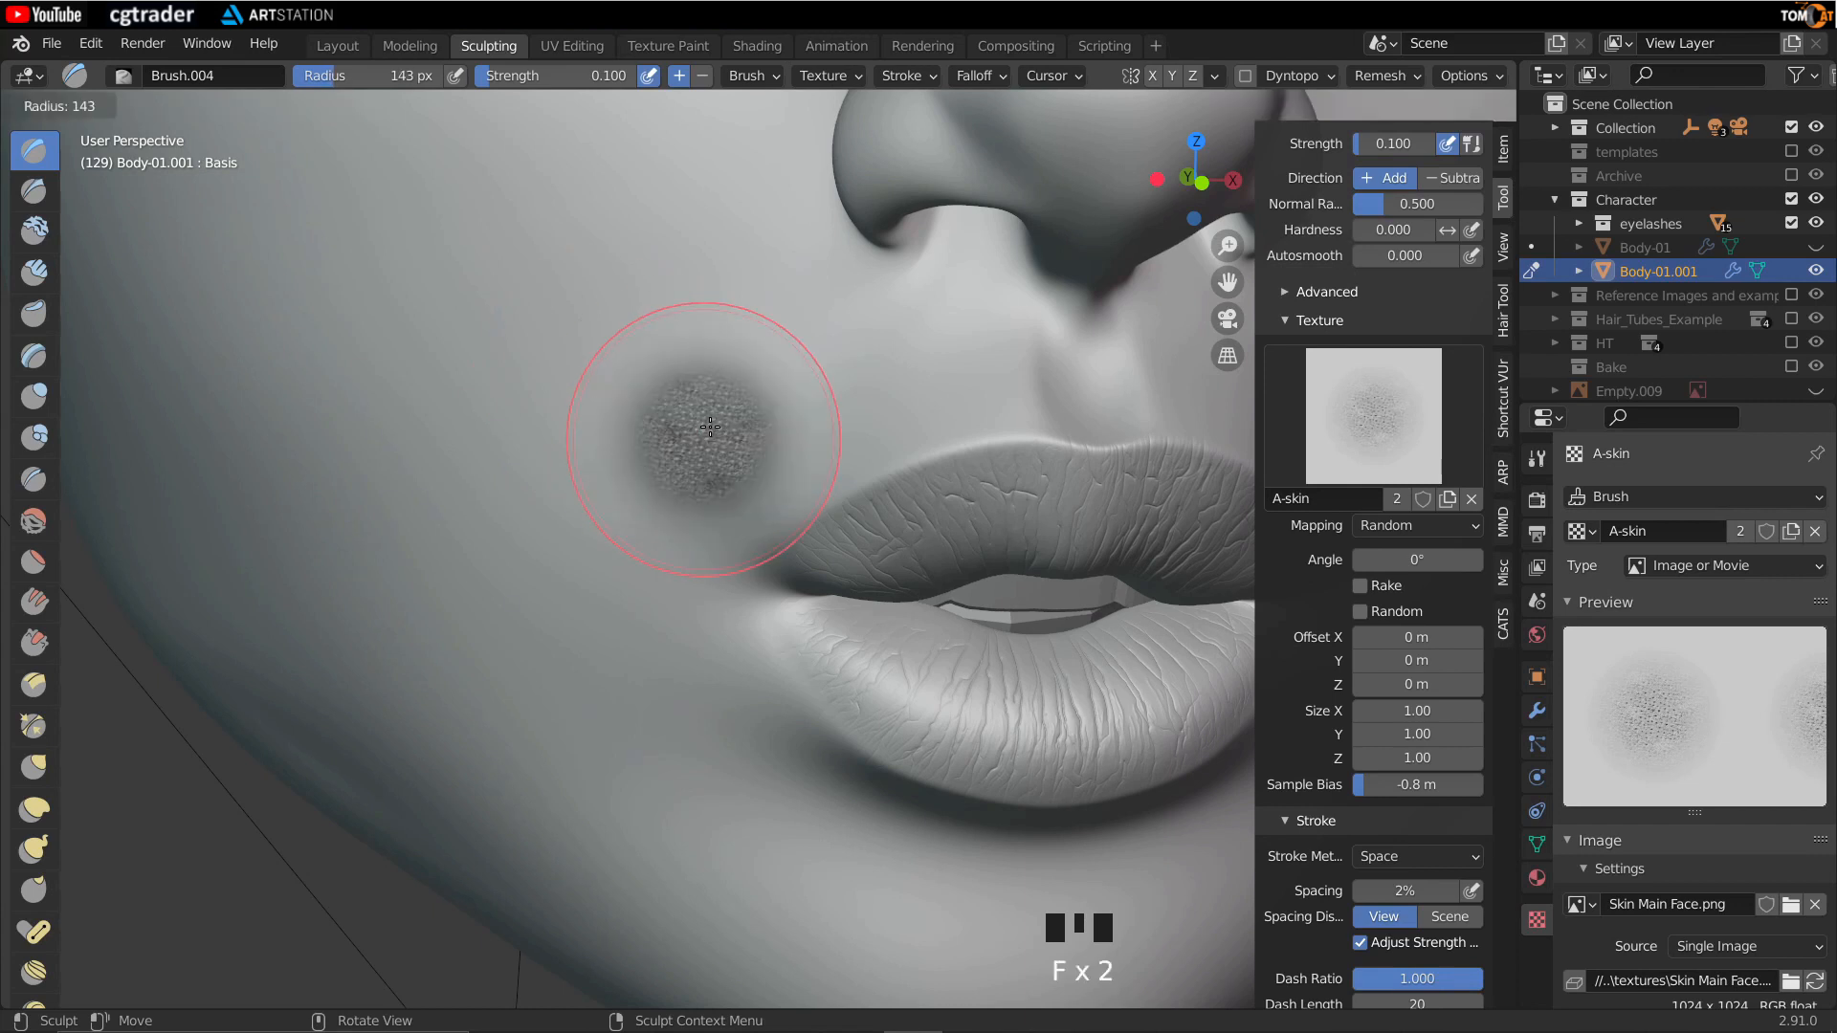
left_click(709, 432)
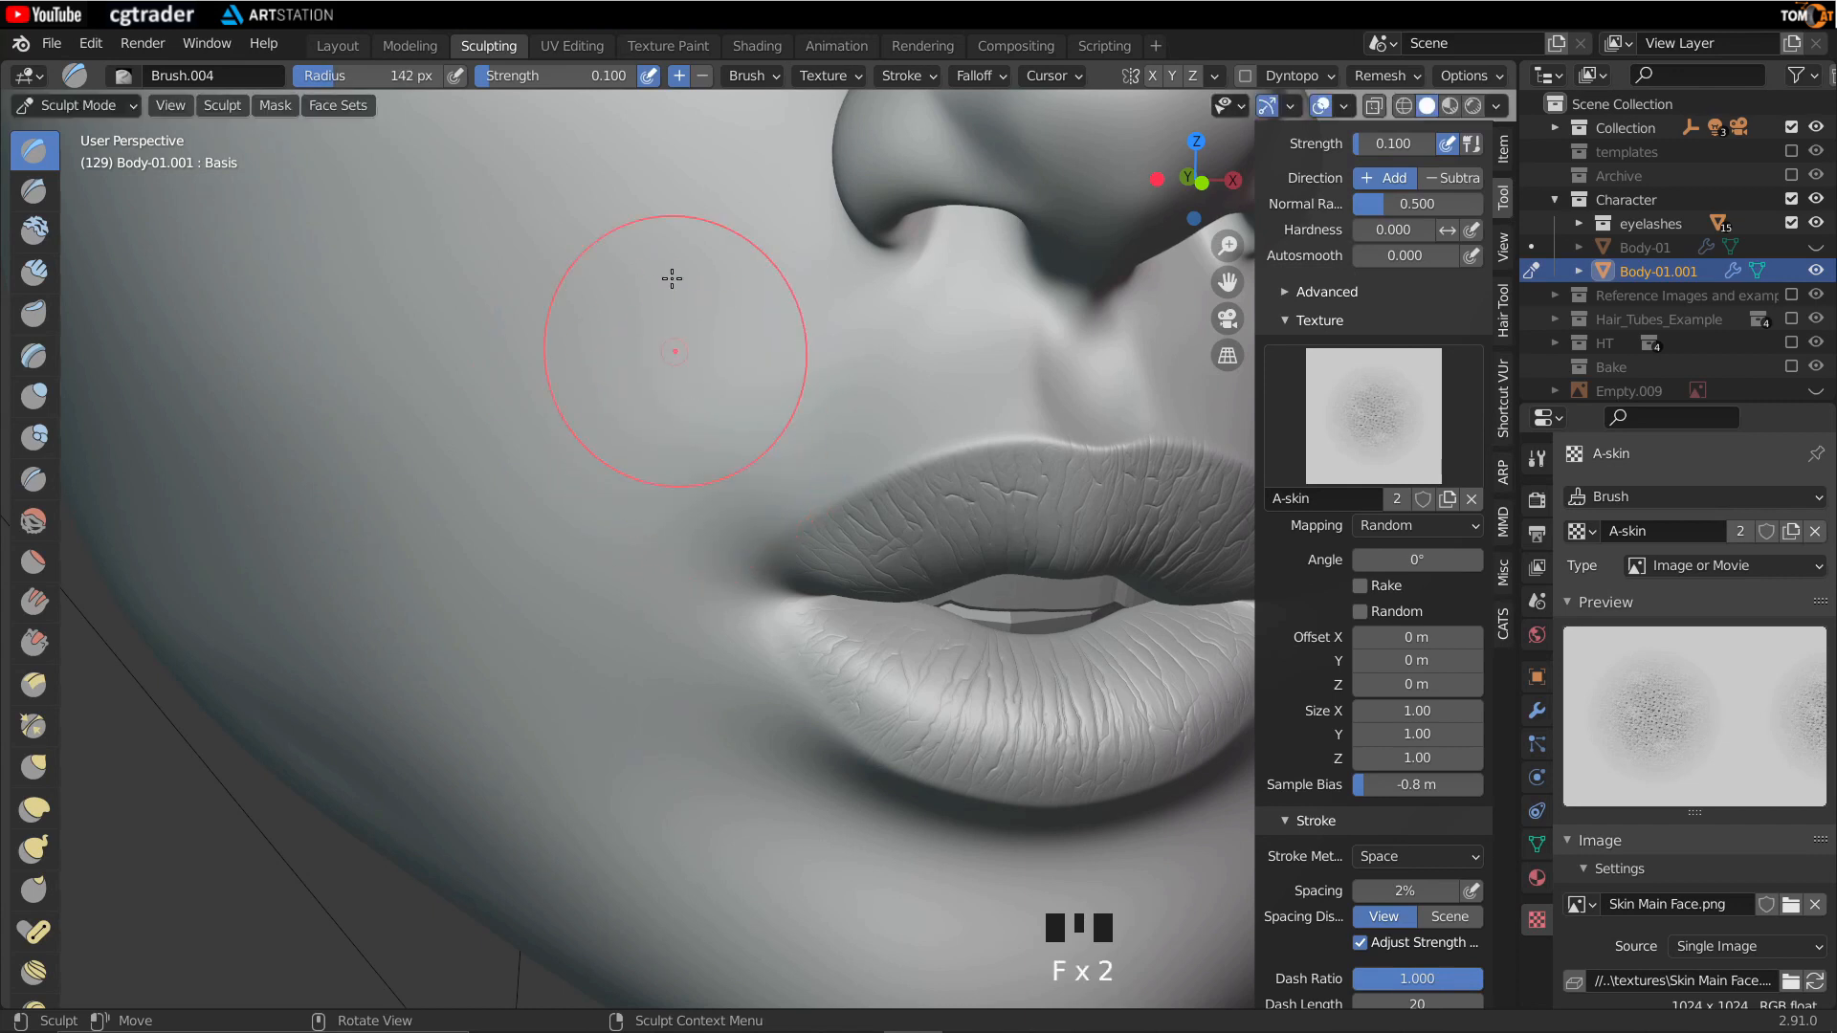
left_click(752, 75)
left_click(844, 121)
Step: Enable X-axis mirror symmetry for sculpting and hide the eyelashes collection
middle_click_drag(463, 422, 597, 130)
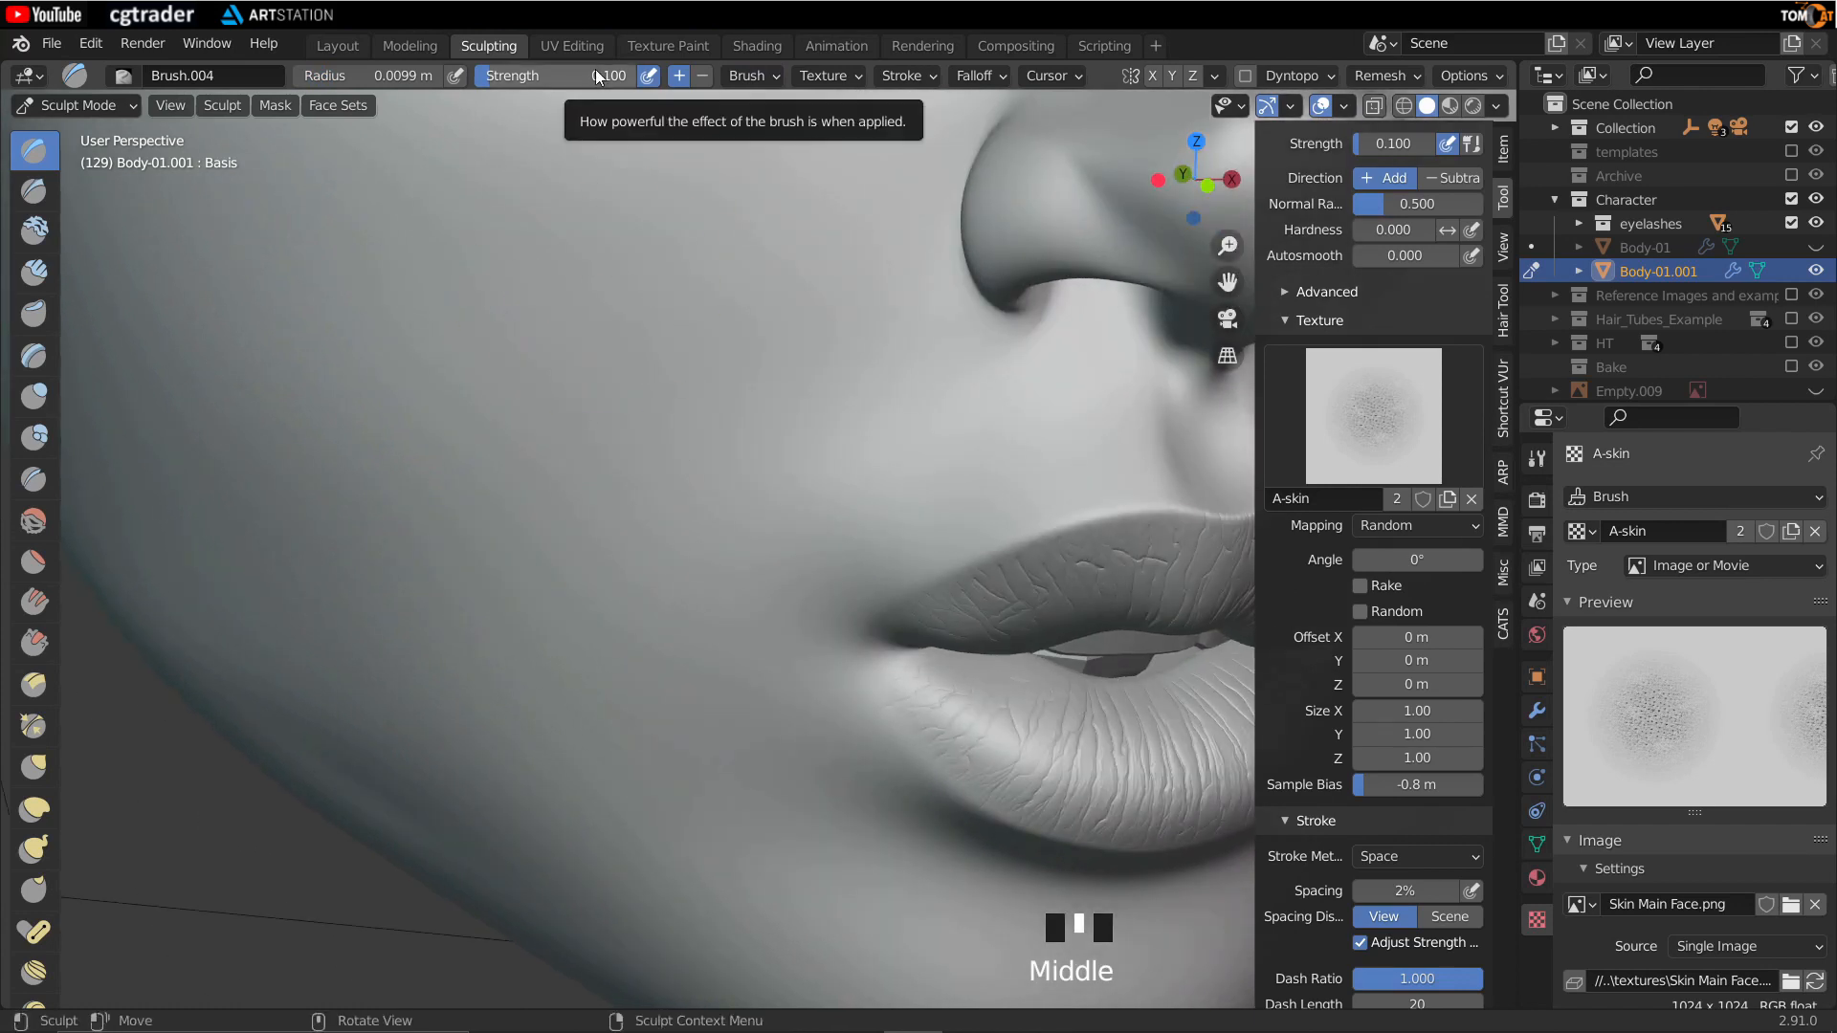
middle_click_drag(571, 307, 1107, 116)
scroll(575, 387, "down", 2)
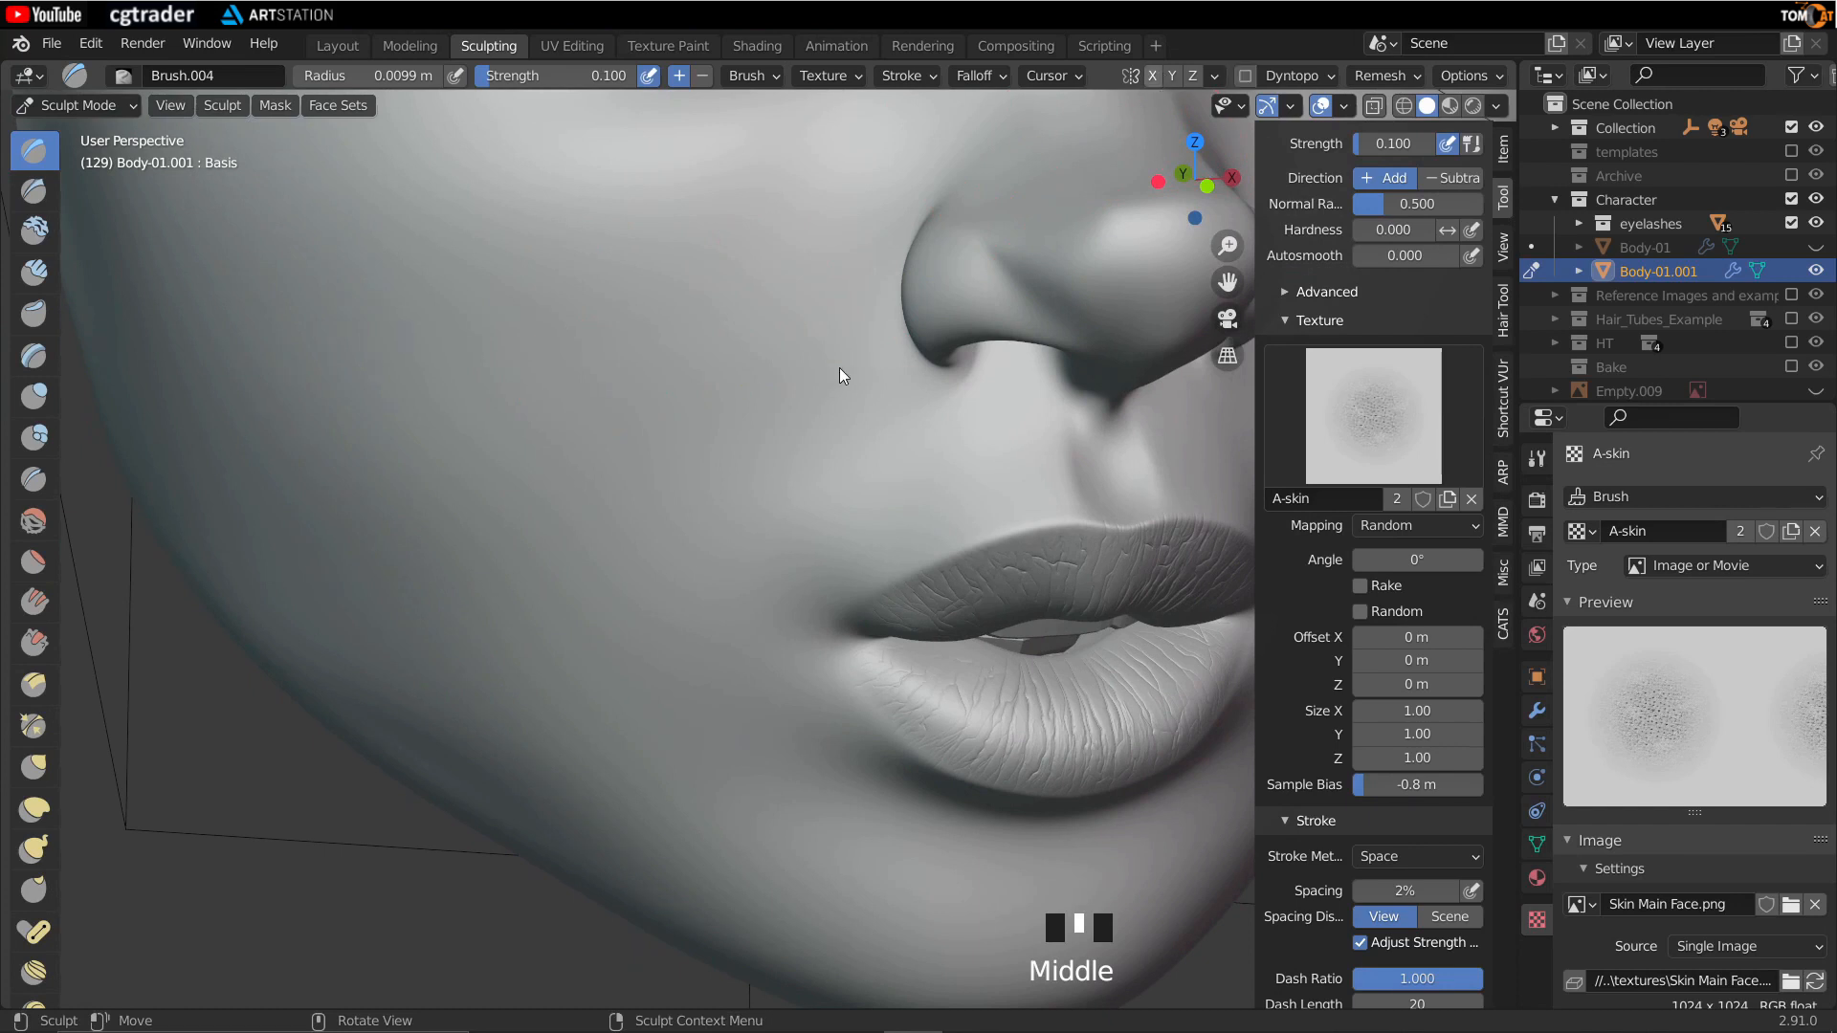
left_click(1151, 74)
middle_click_drag(813, 427, 628, 456, "shift")
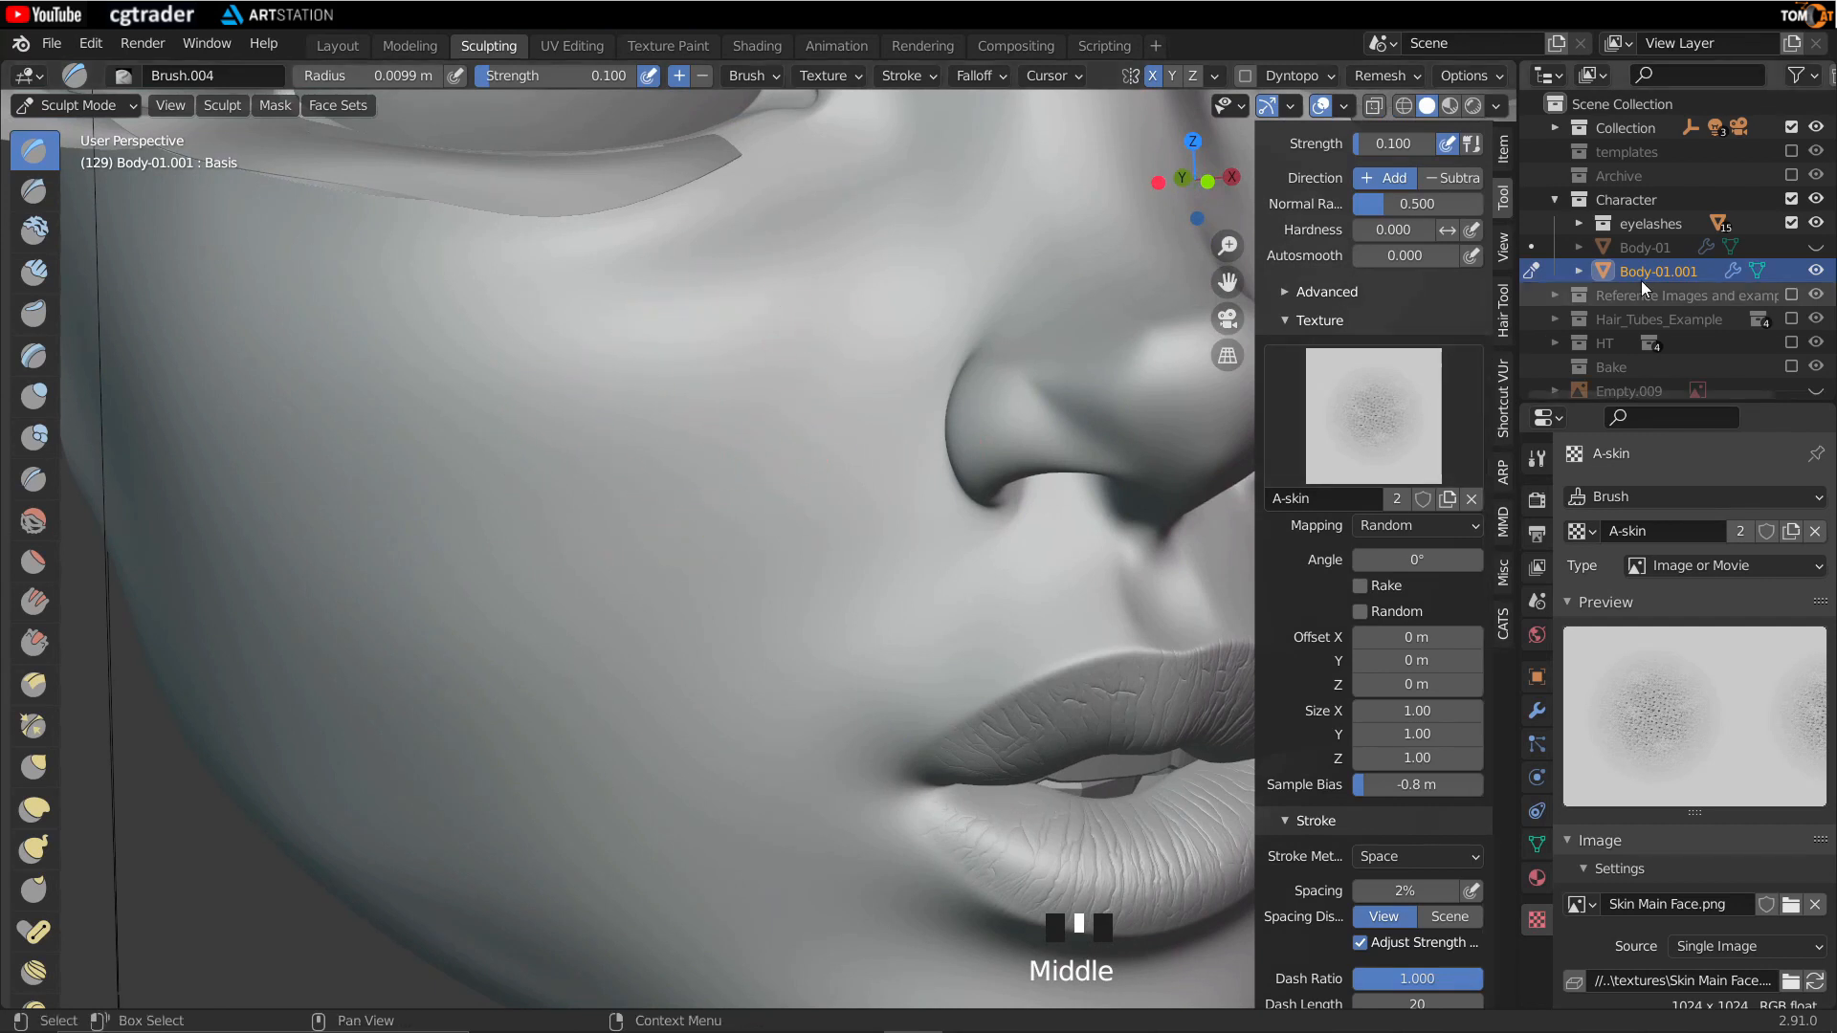
left_click(1815, 222)
Step: Sculpt skin texture over the cheek below the eye with several brush strokes
middle_click_drag(503, 323, 921, 384, "shift")
left_click_drag(583, 394, 568, 415)
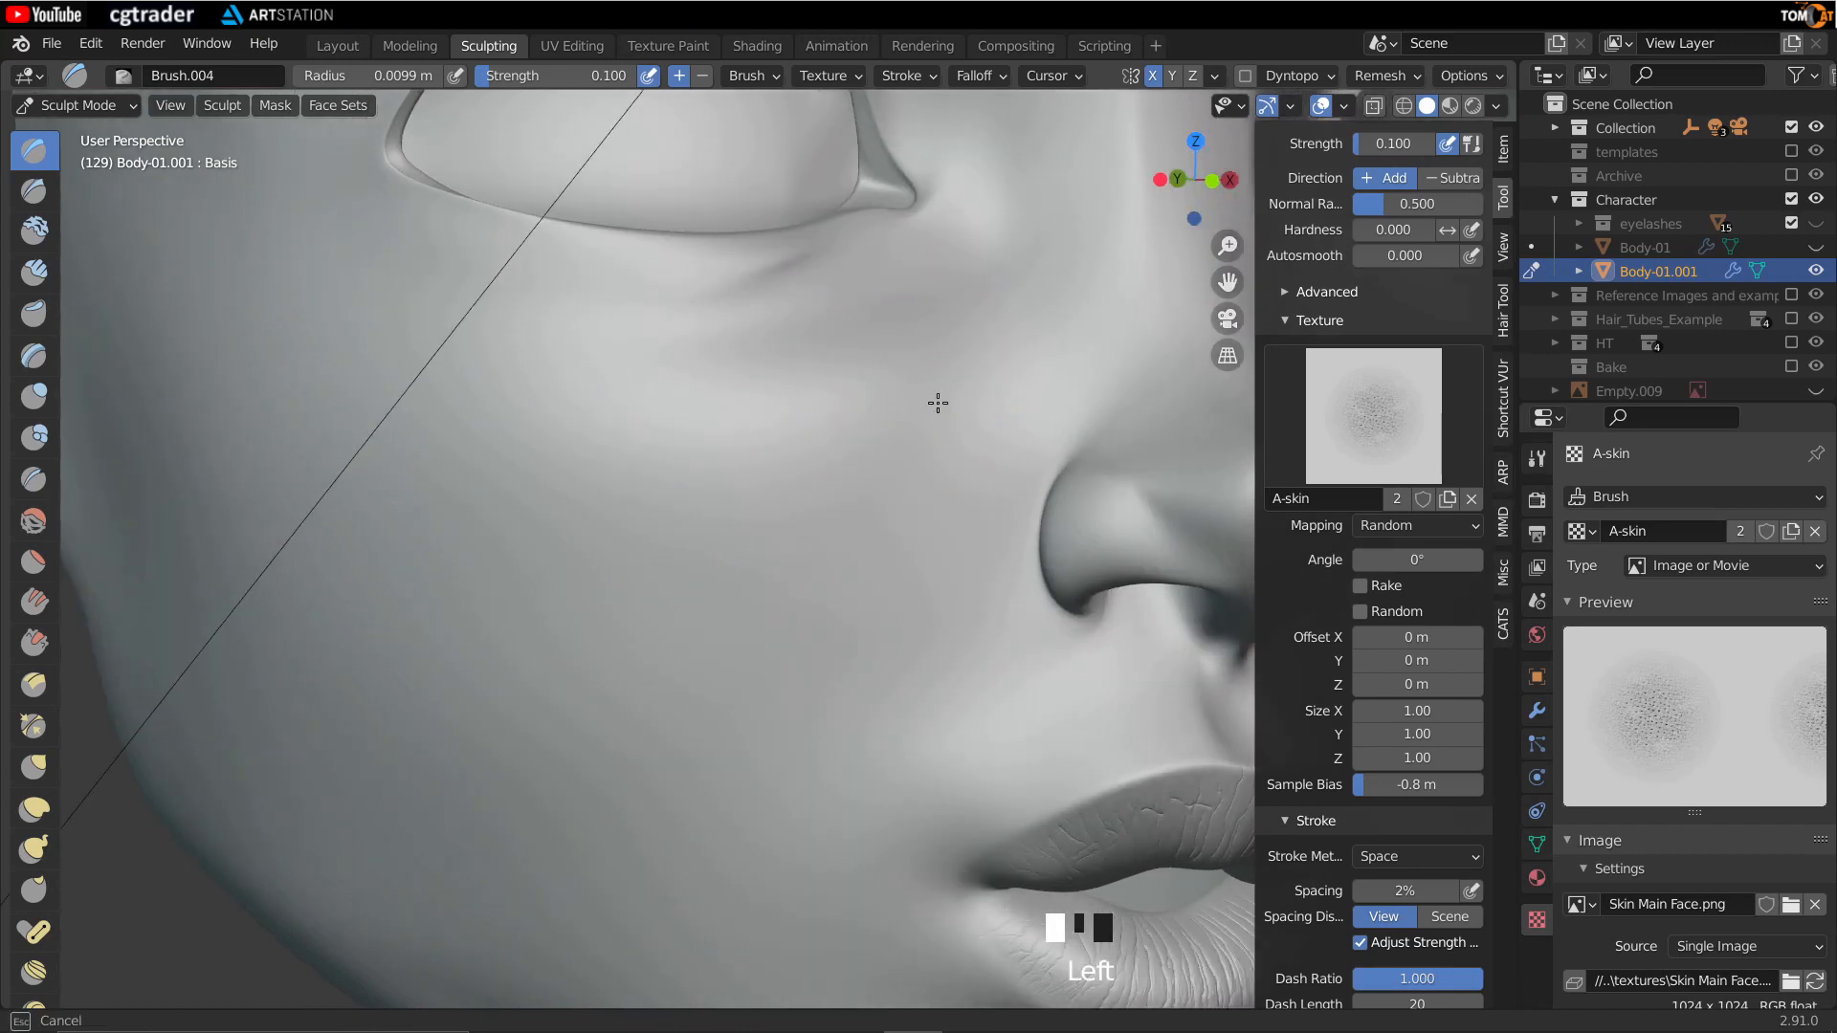
mouse_move(794, 362)
middle_mouse_down()
mouse_move(713, 296)
mouse_move(587, 443)
mouse_move(463, 533)
mouse_move(499, 602)
mouse_move(689, 456)
middle_mouse_up()
scroll(536, 594, "up", 3)
left_click_drag(525, 393, 663, 362)
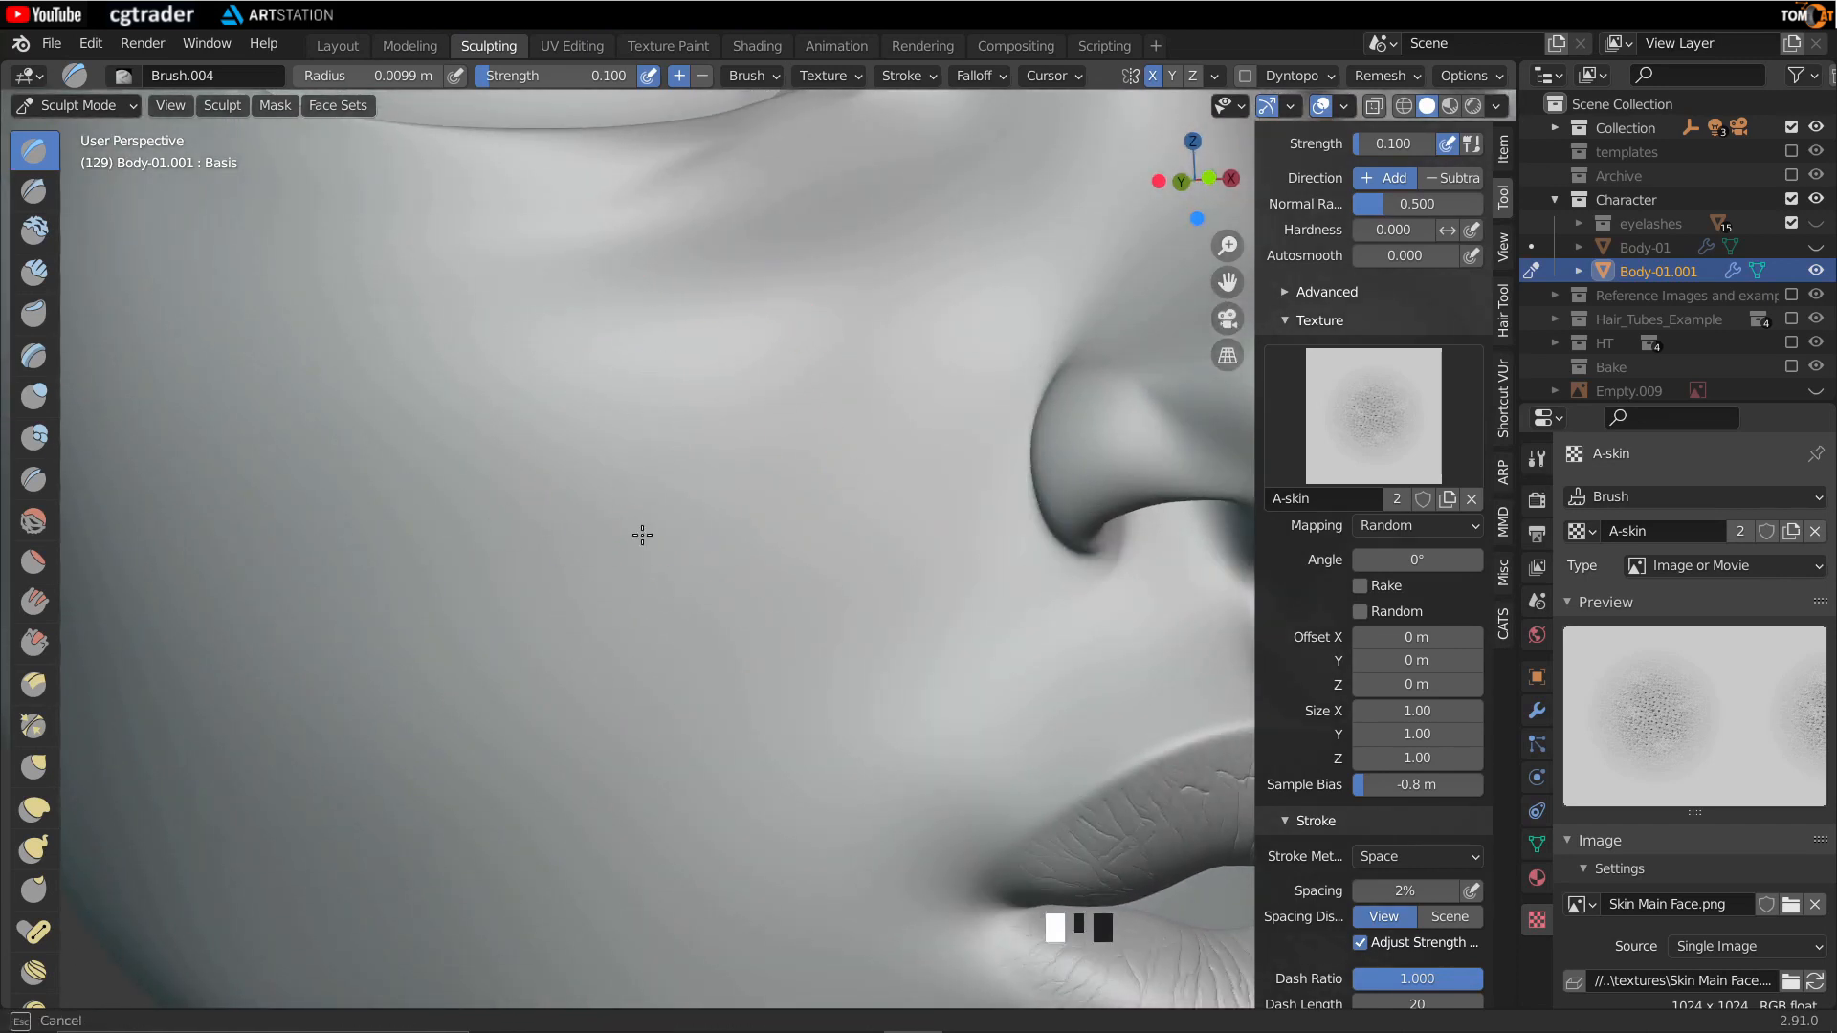
scroll(606, 455, "down", 3)
mouse_move(606, 455)
middle_mouse_down()
mouse_move(674, 538)
mouse_move(599, 570)
mouse_move(549, 525)
mouse_move(824, 398)
middle_mouse_up()
left_click_drag(824, 398, 351, 417)
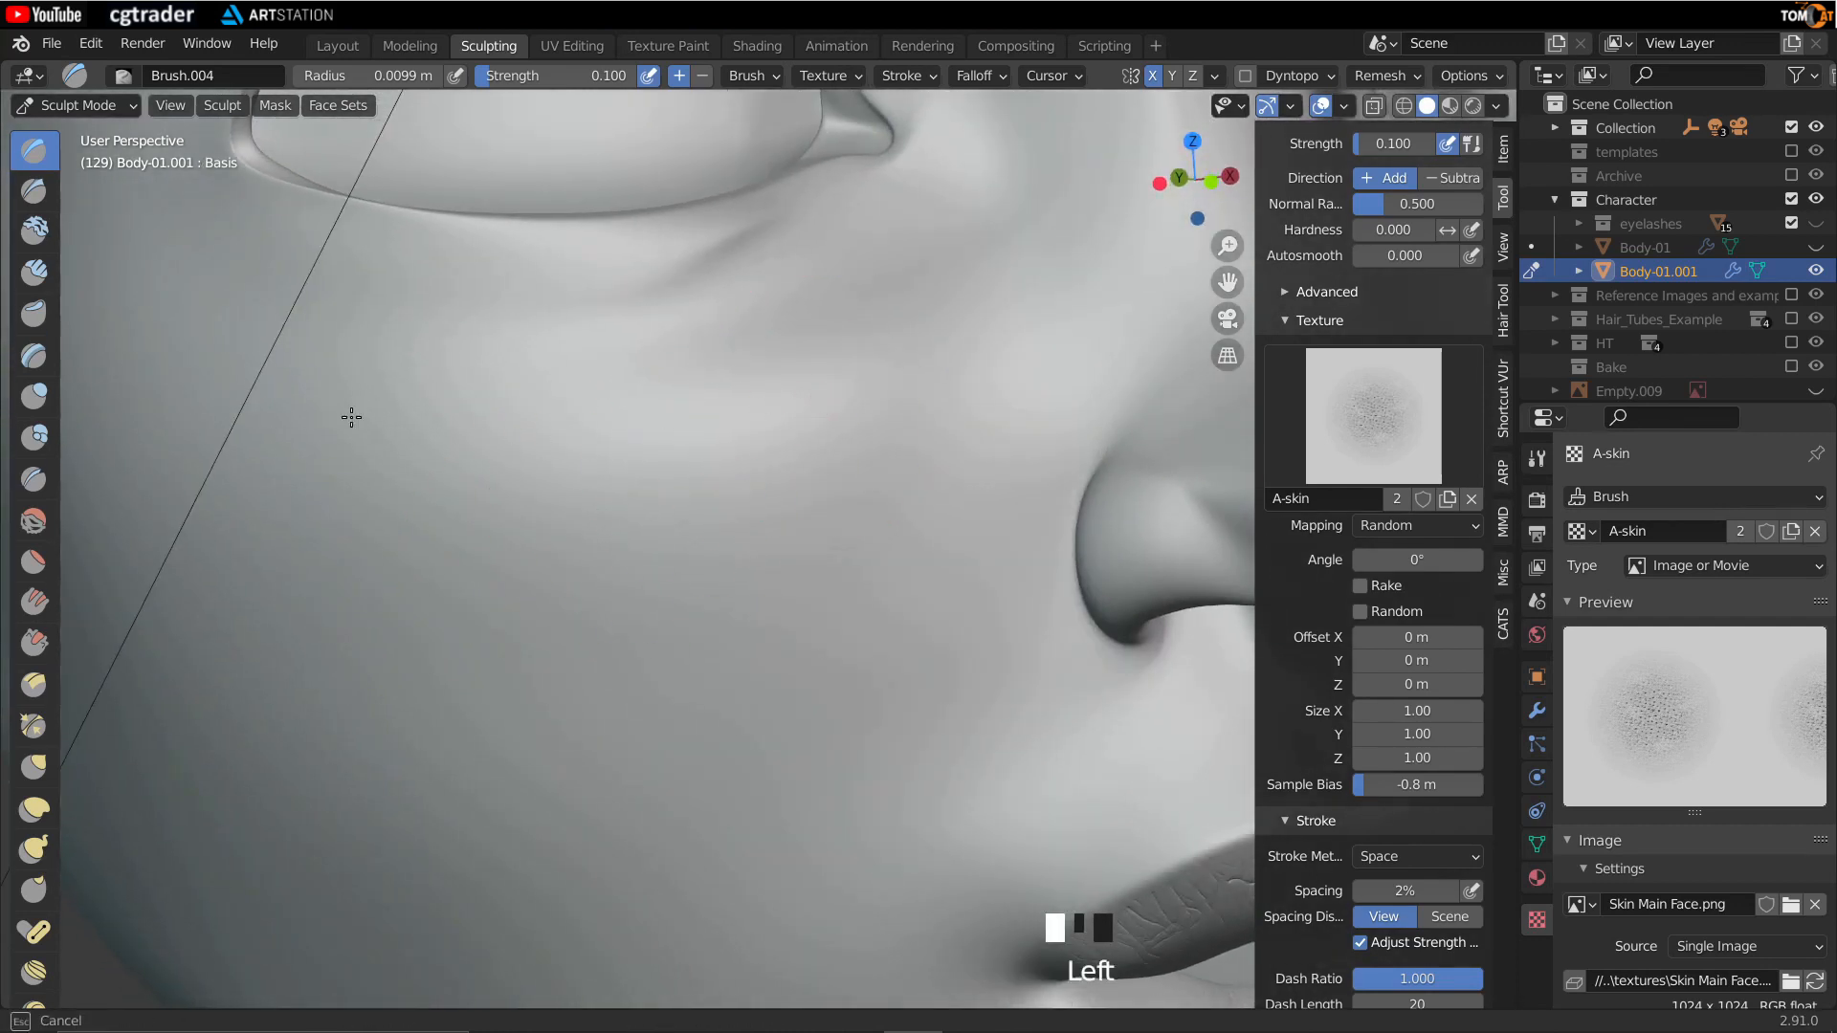
left_click_drag(583, 477, 550, 493)
middle_click_drag(550, 493, 517, 513)
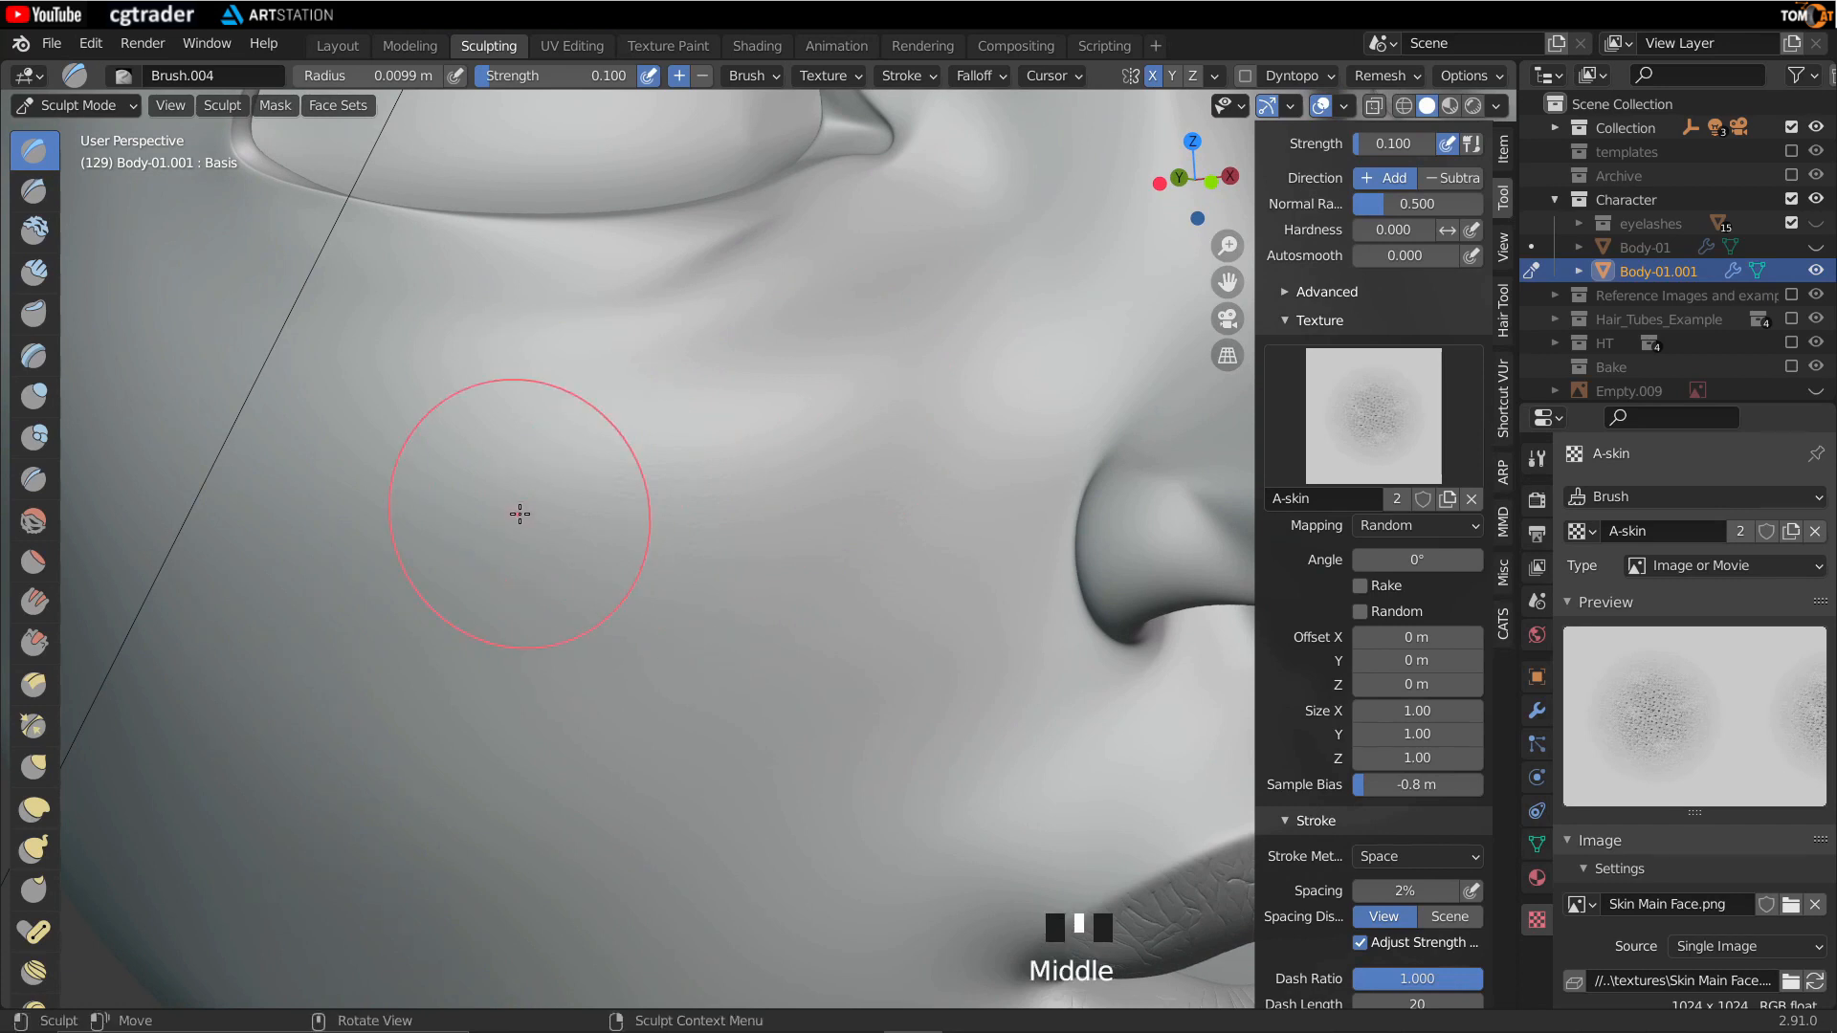
Step: Examine the cheek's skin texture up close and extend it toward the inner eye corner beside the nose
scroll(553, 530, "up", 2)
scroll(553, 530, "up", 3)
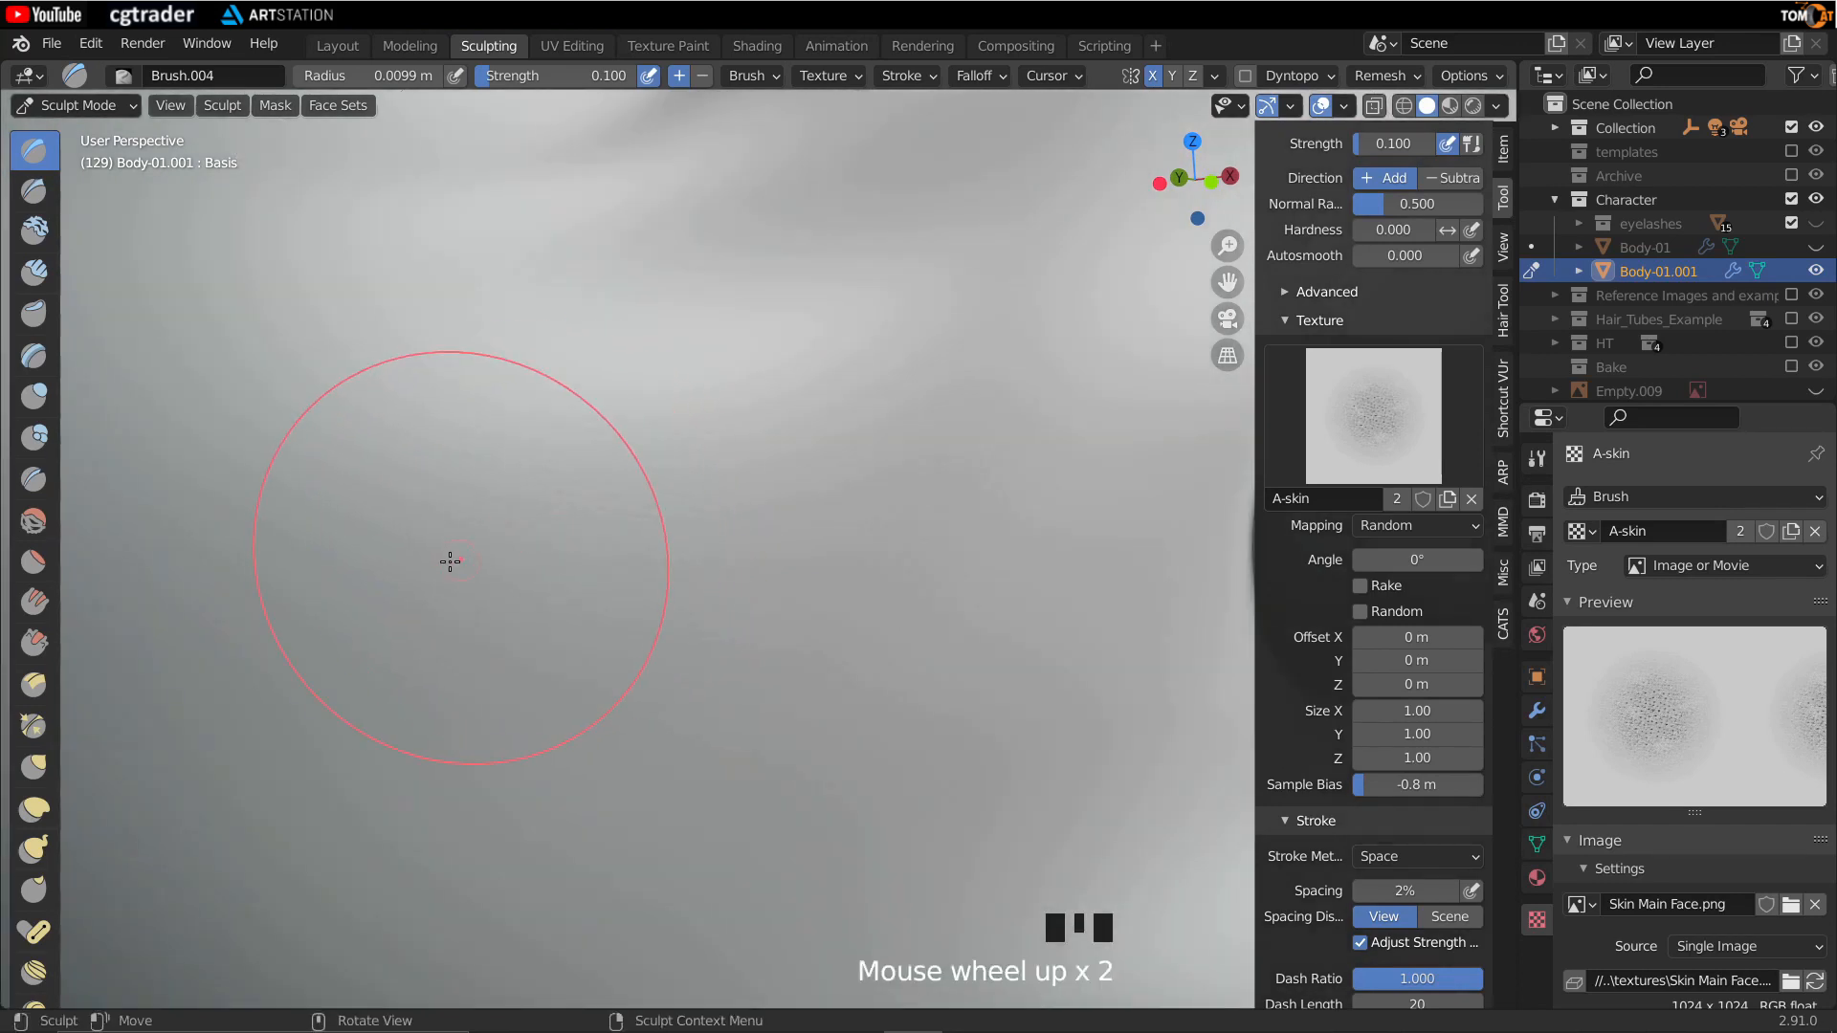
middle_click_drag(465, 544, 435, 623)
scroll(450, 542, "down", 2)
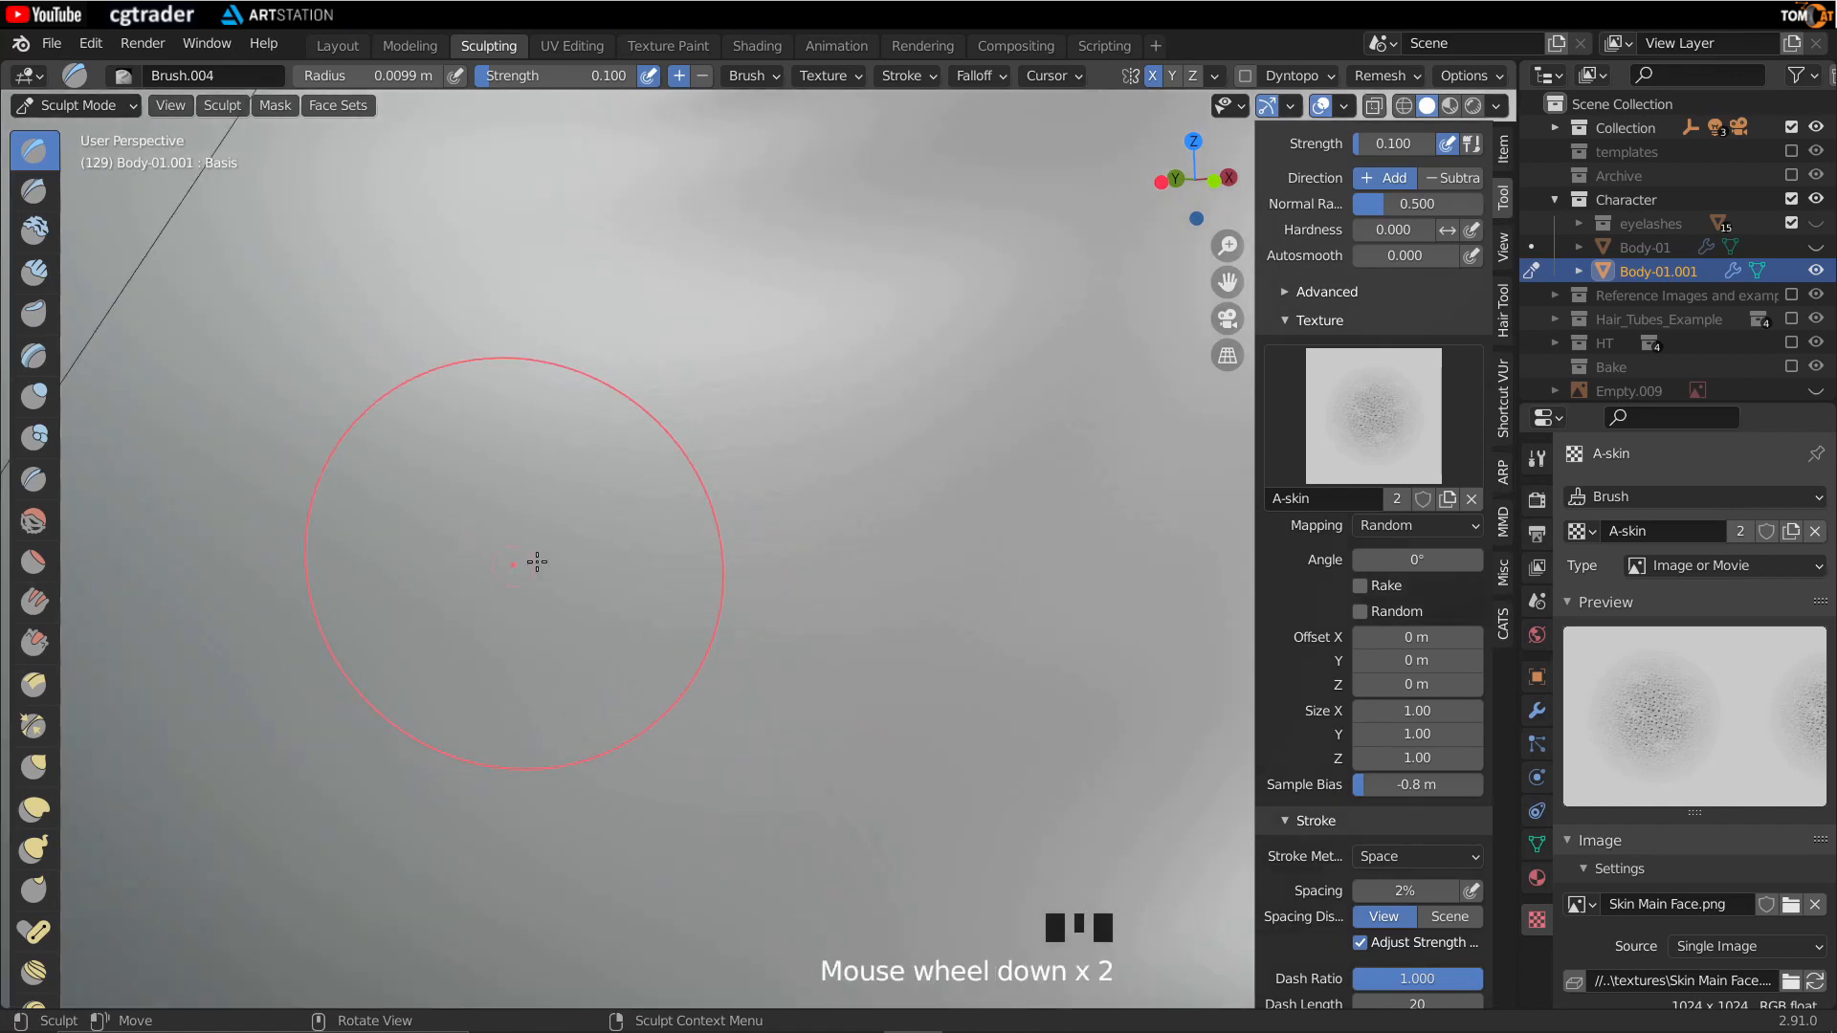
scroll(562, 513, "down", 2)
middle_click_drag(603, 533, 513, 571)
left_click_drag(705, 299, 707, 293)
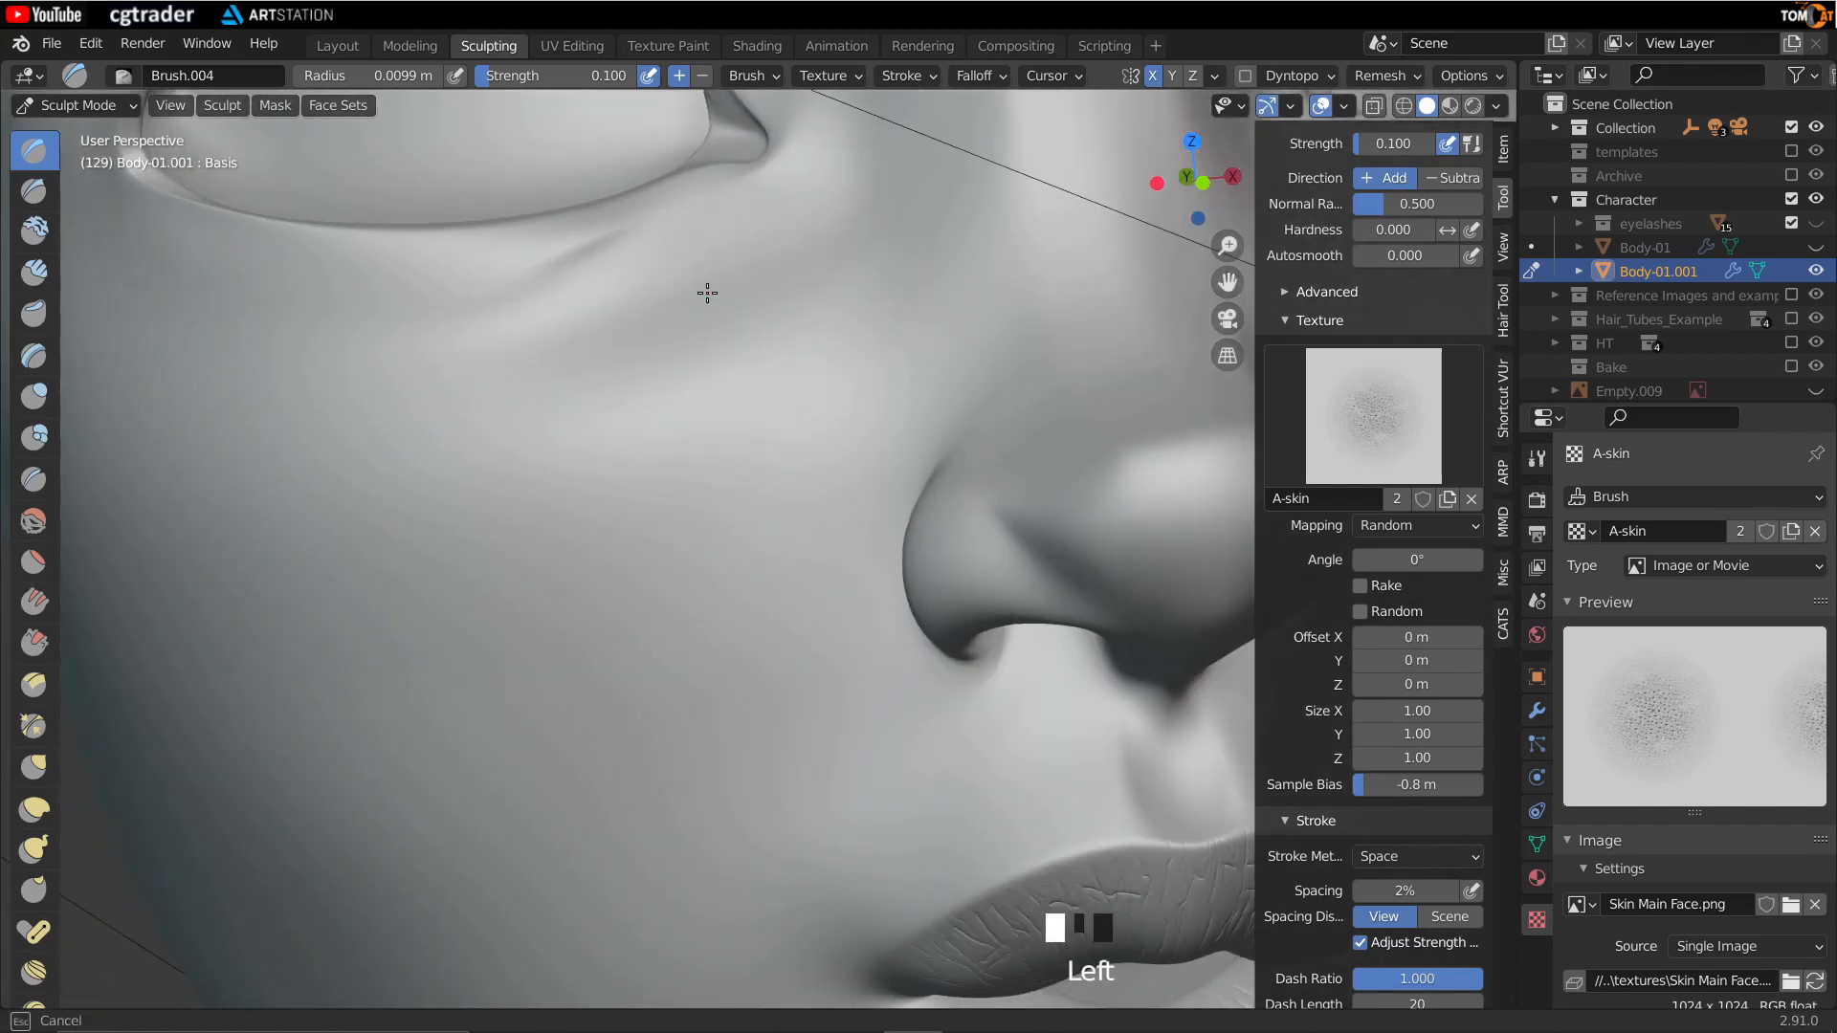
Step: Sculpt skin texture above the upper lip and around the mouth corner
middle_click_drag(722, 610, 737, 669, "shift")
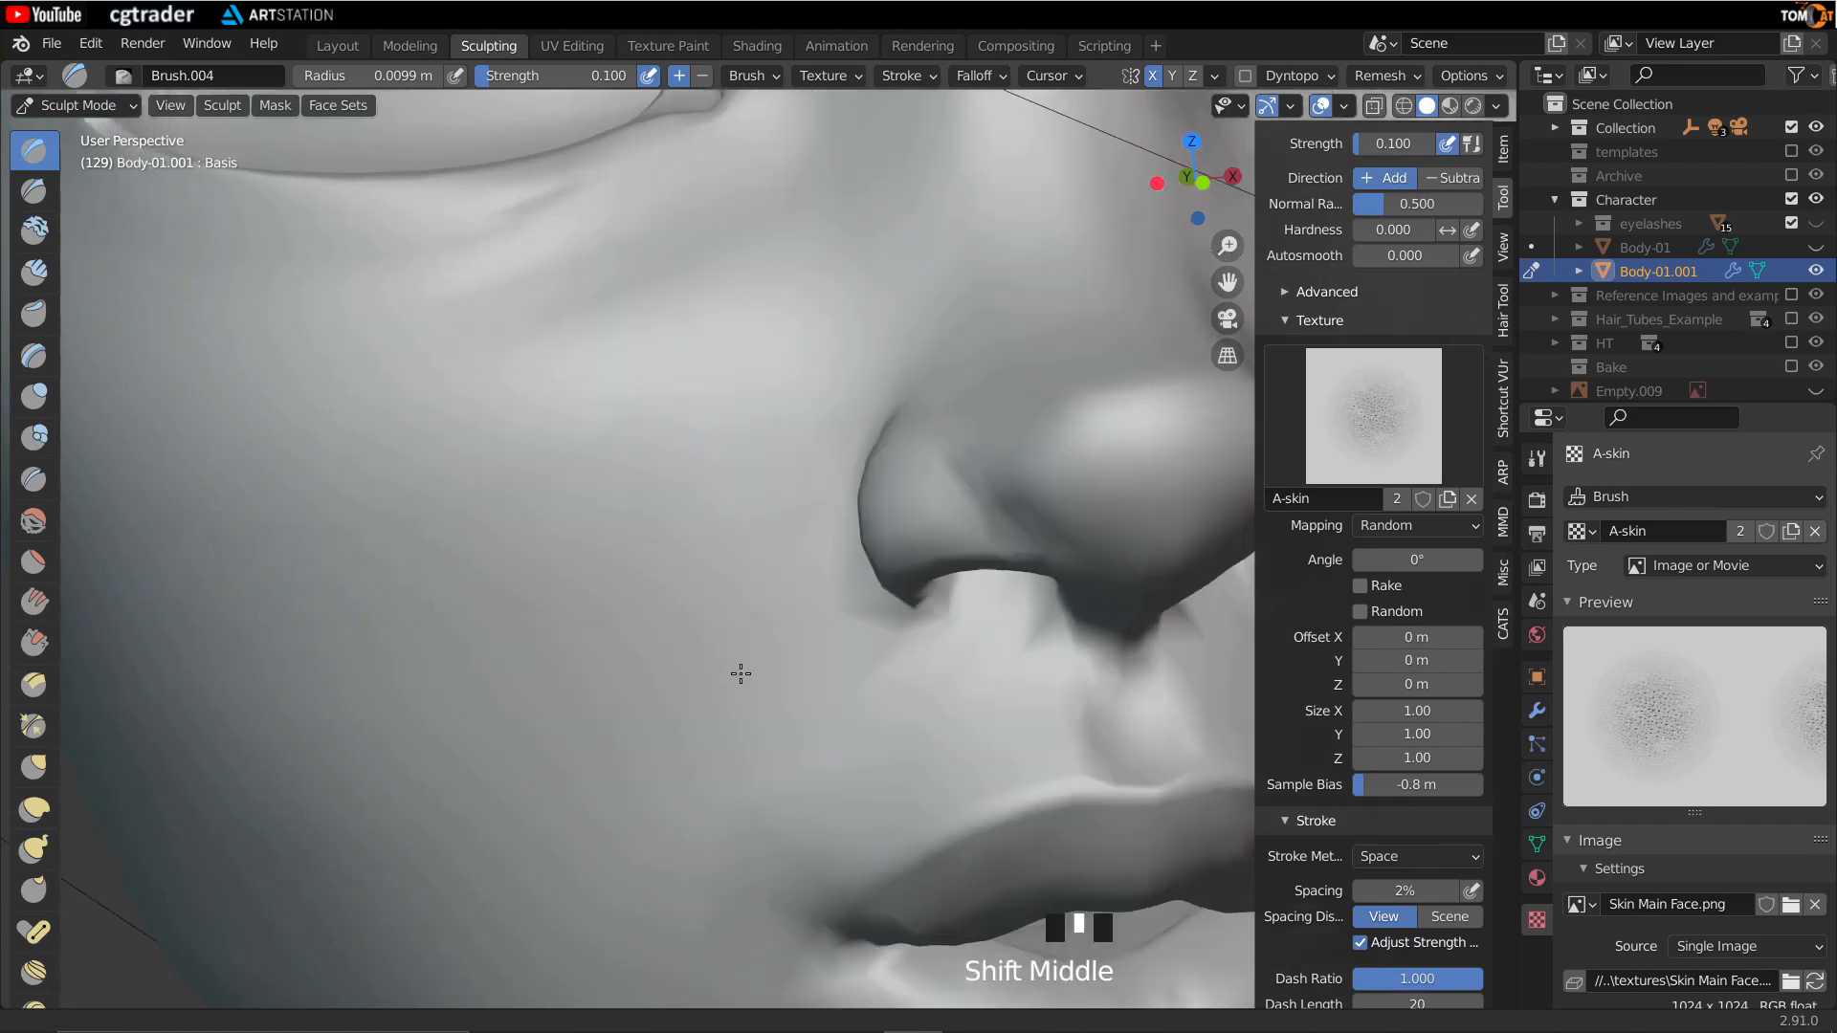
scroll(755, 586, "up", 1)
middle_click_drag(755, 587, 960, 508)
scroll(1035, 500, "up", 1)
left_click_drag(1036, 501, 968, 536)
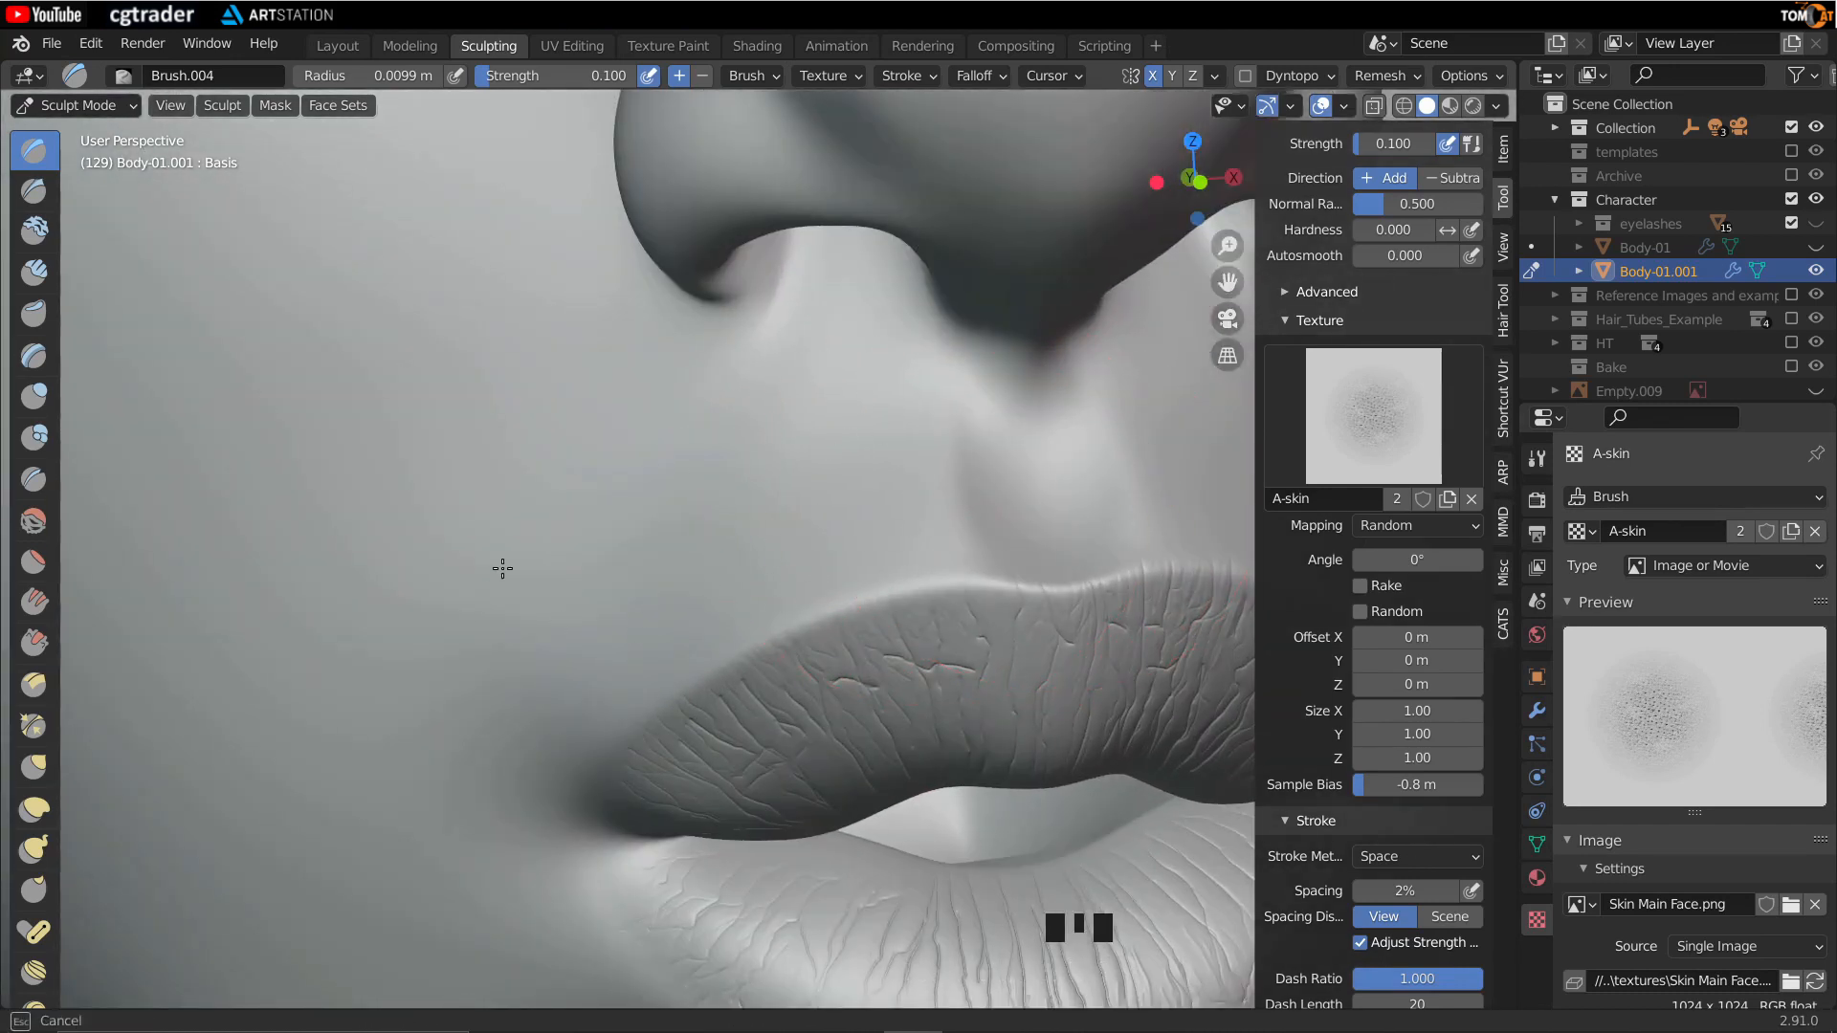
middle_click_drag(503, 569, 456, 612)
scroll(595, 533, "up", 2)
left_click_drag(594, 533, 616, 614)
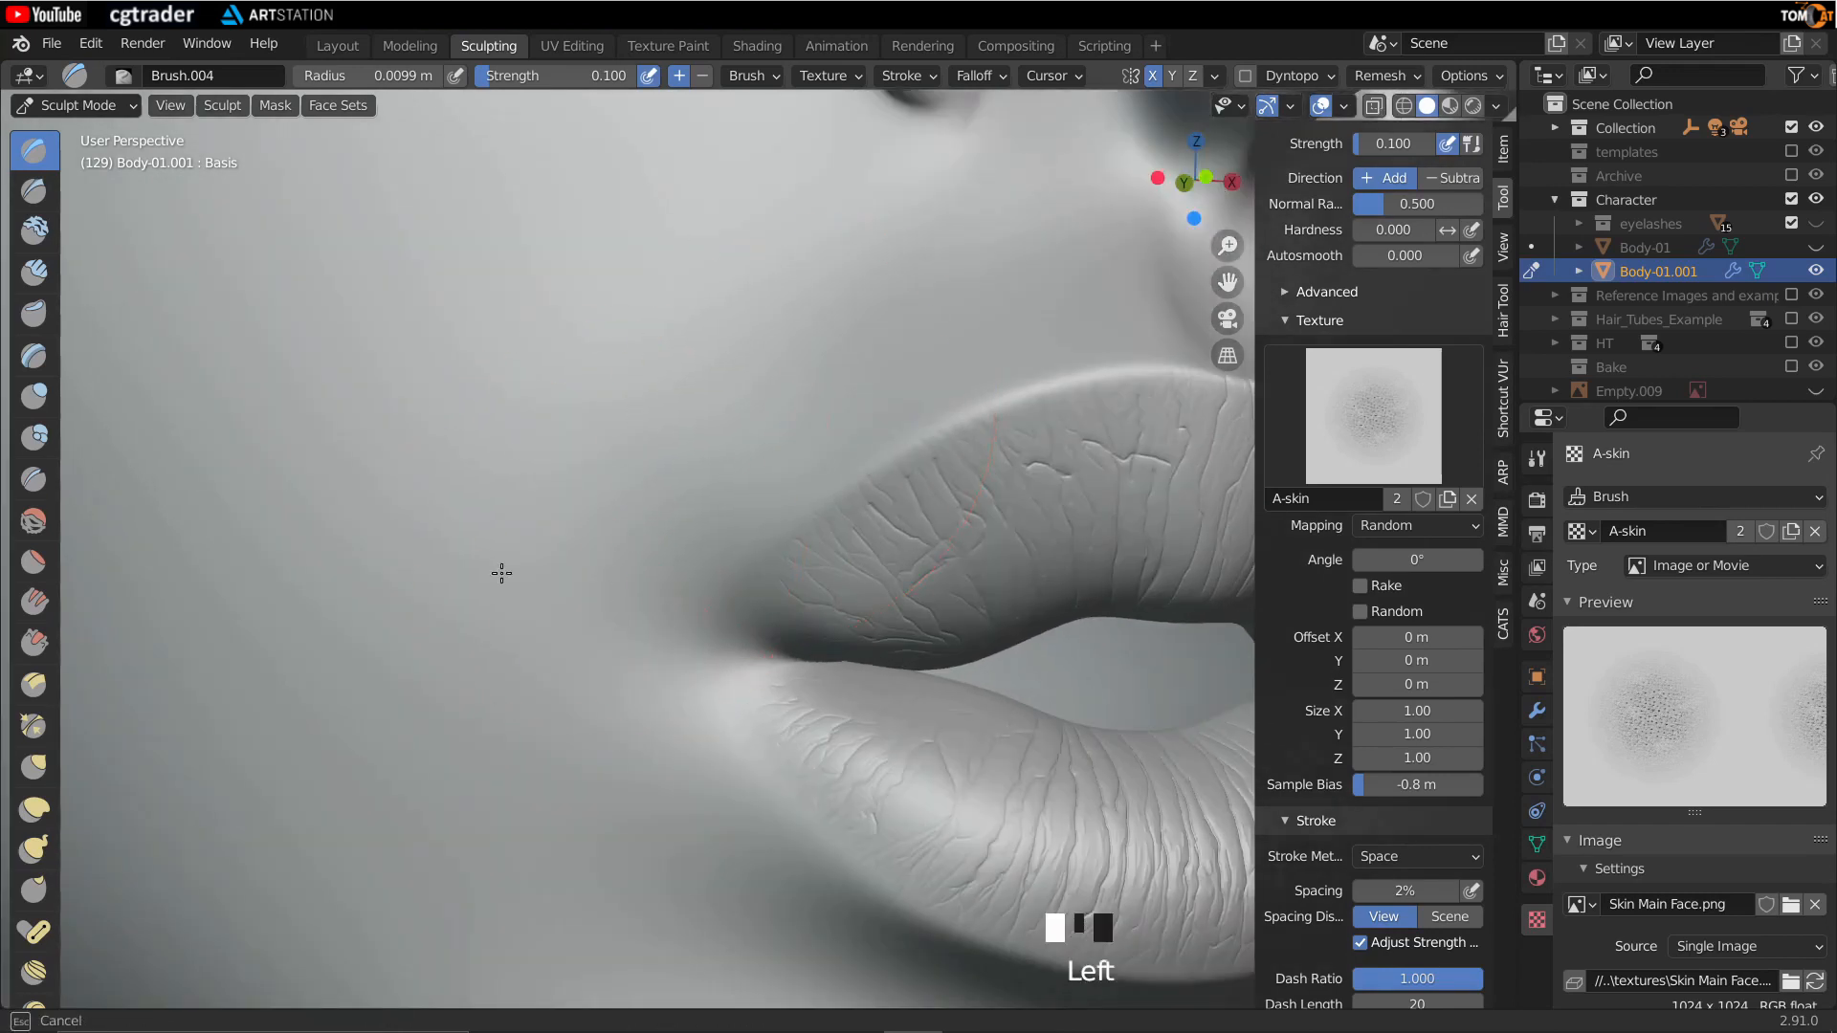
left_click_drag(504, 515, 501, 488)
Step: Brush skin texture below the lower lip and across the chin
scroll(628, 439, "down", 4)
mouse_move(627, 439)
middle_mouse_down()
mouse_move(680, 508)
mouse_move(804, 518)
mouse_move(918, 492)
middle_mouse_up()
left_click_drag(919, 492, 784, 456)
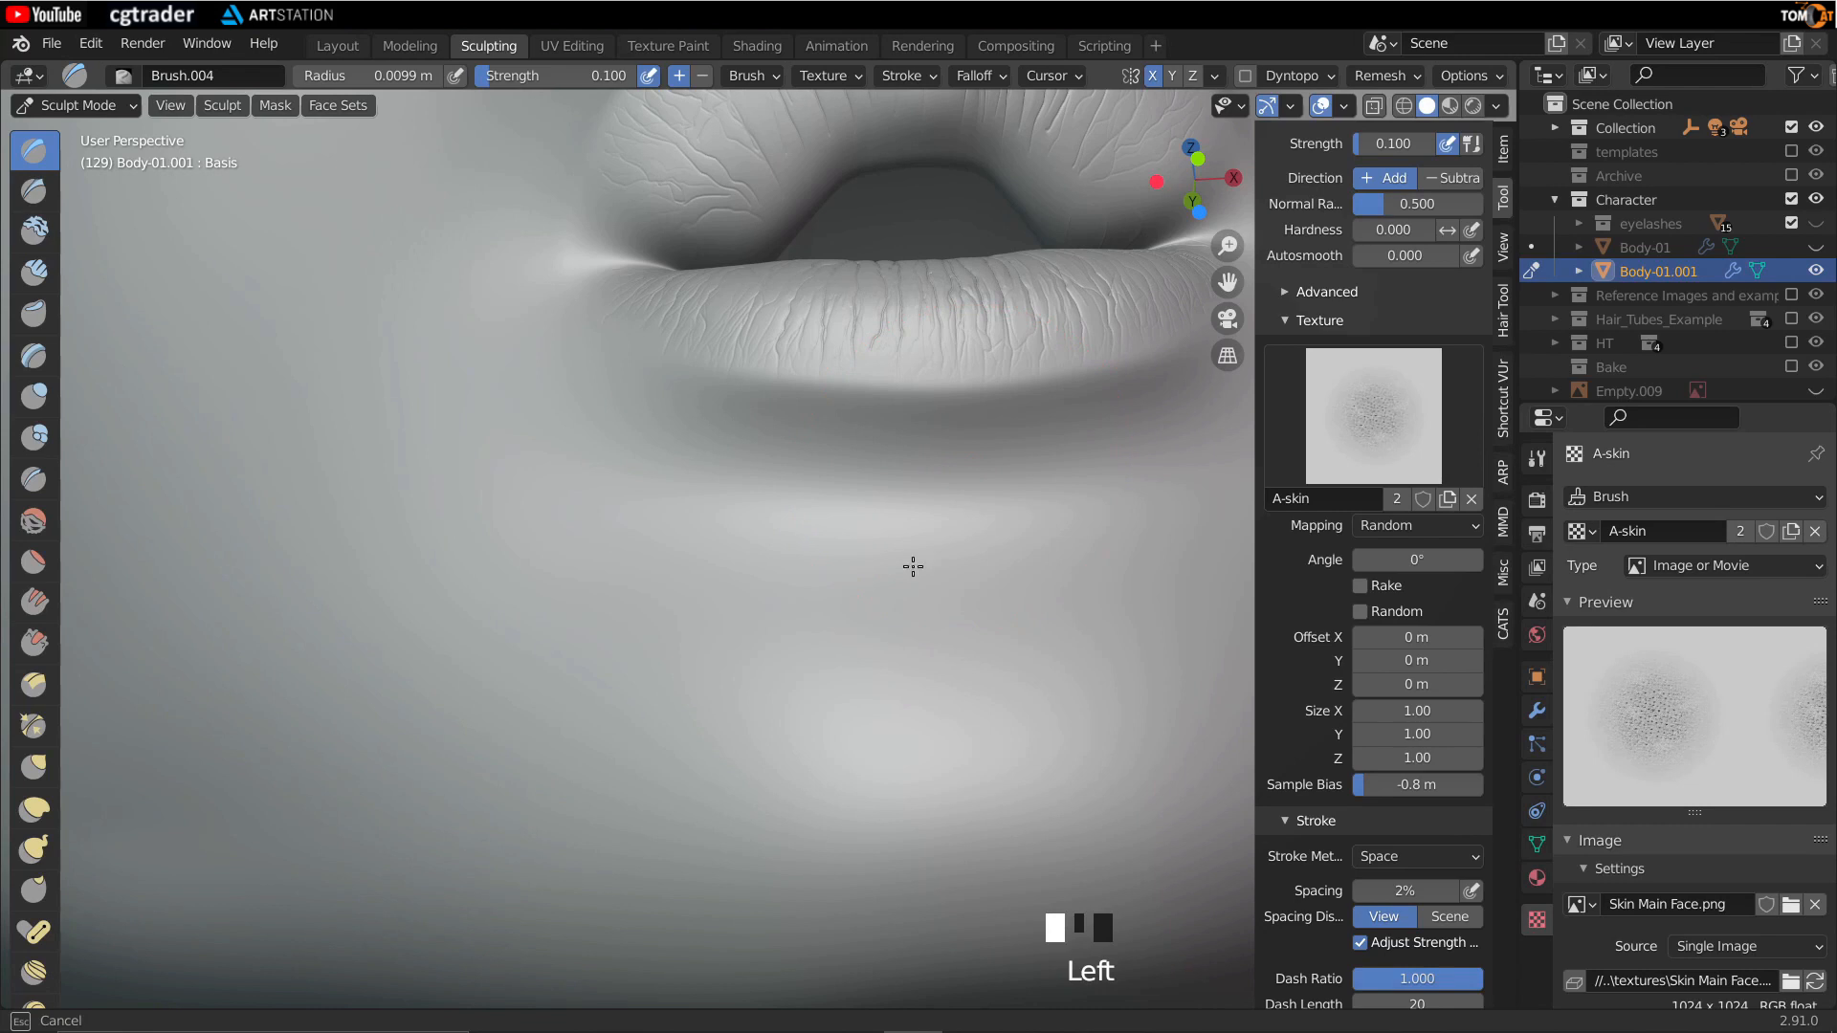
left_click_drag(579, 445, 629, 499)
middle_click_drag(579, 544, 803, 545)
left_click_drag(804, 546, 838, 575)
left_click_drag(693, 498, 699, 496)
mouse_move(699, 496)
middle_mouse_down()
mouse_move(1001, 484)
mouse_move(964, 361)
middle_mouse_up()
left_click_drag(964, 361, 754, 326)
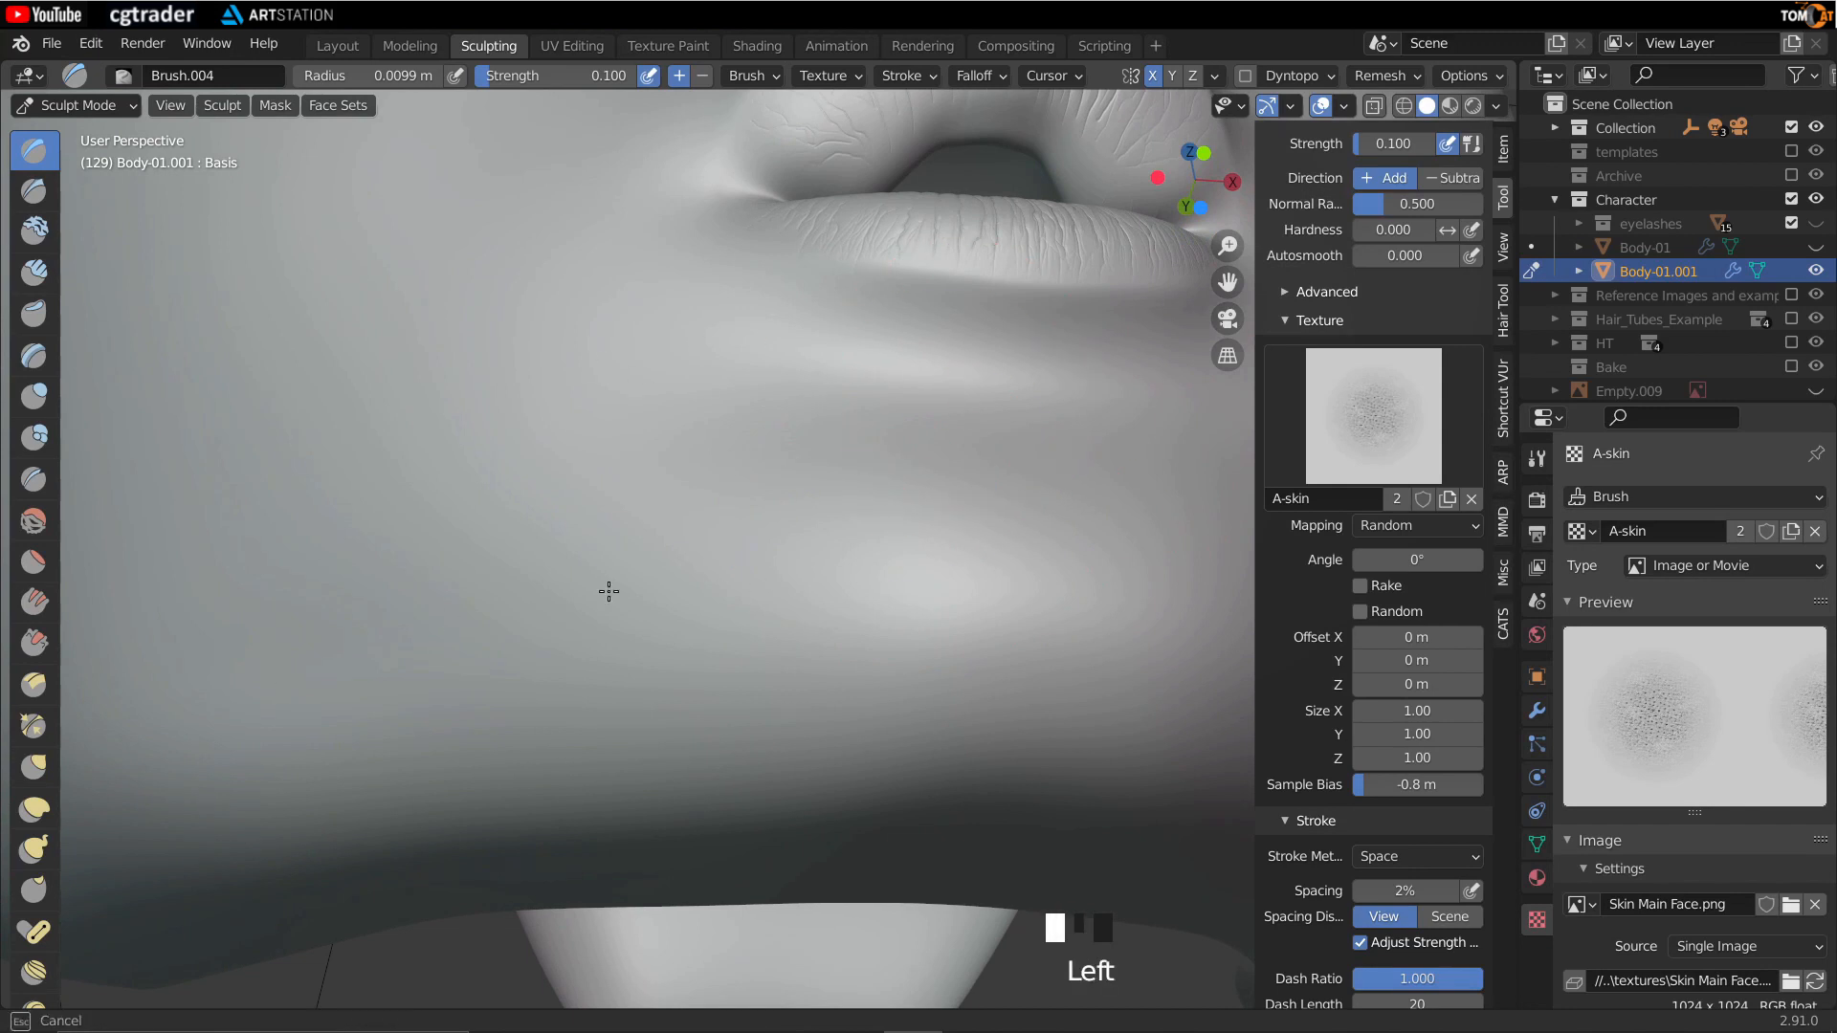
left_click_drag(542, 314, 531, 324)
Step: Add skin texture over the lower cheek and along the jaw
scroll(531, 324, "down", 2)
middle_click_drag(531, 324, 713, 402)
middle_click_drag(670, 536, 737, 657)
left_click_drag(574, 546, 478, 477)
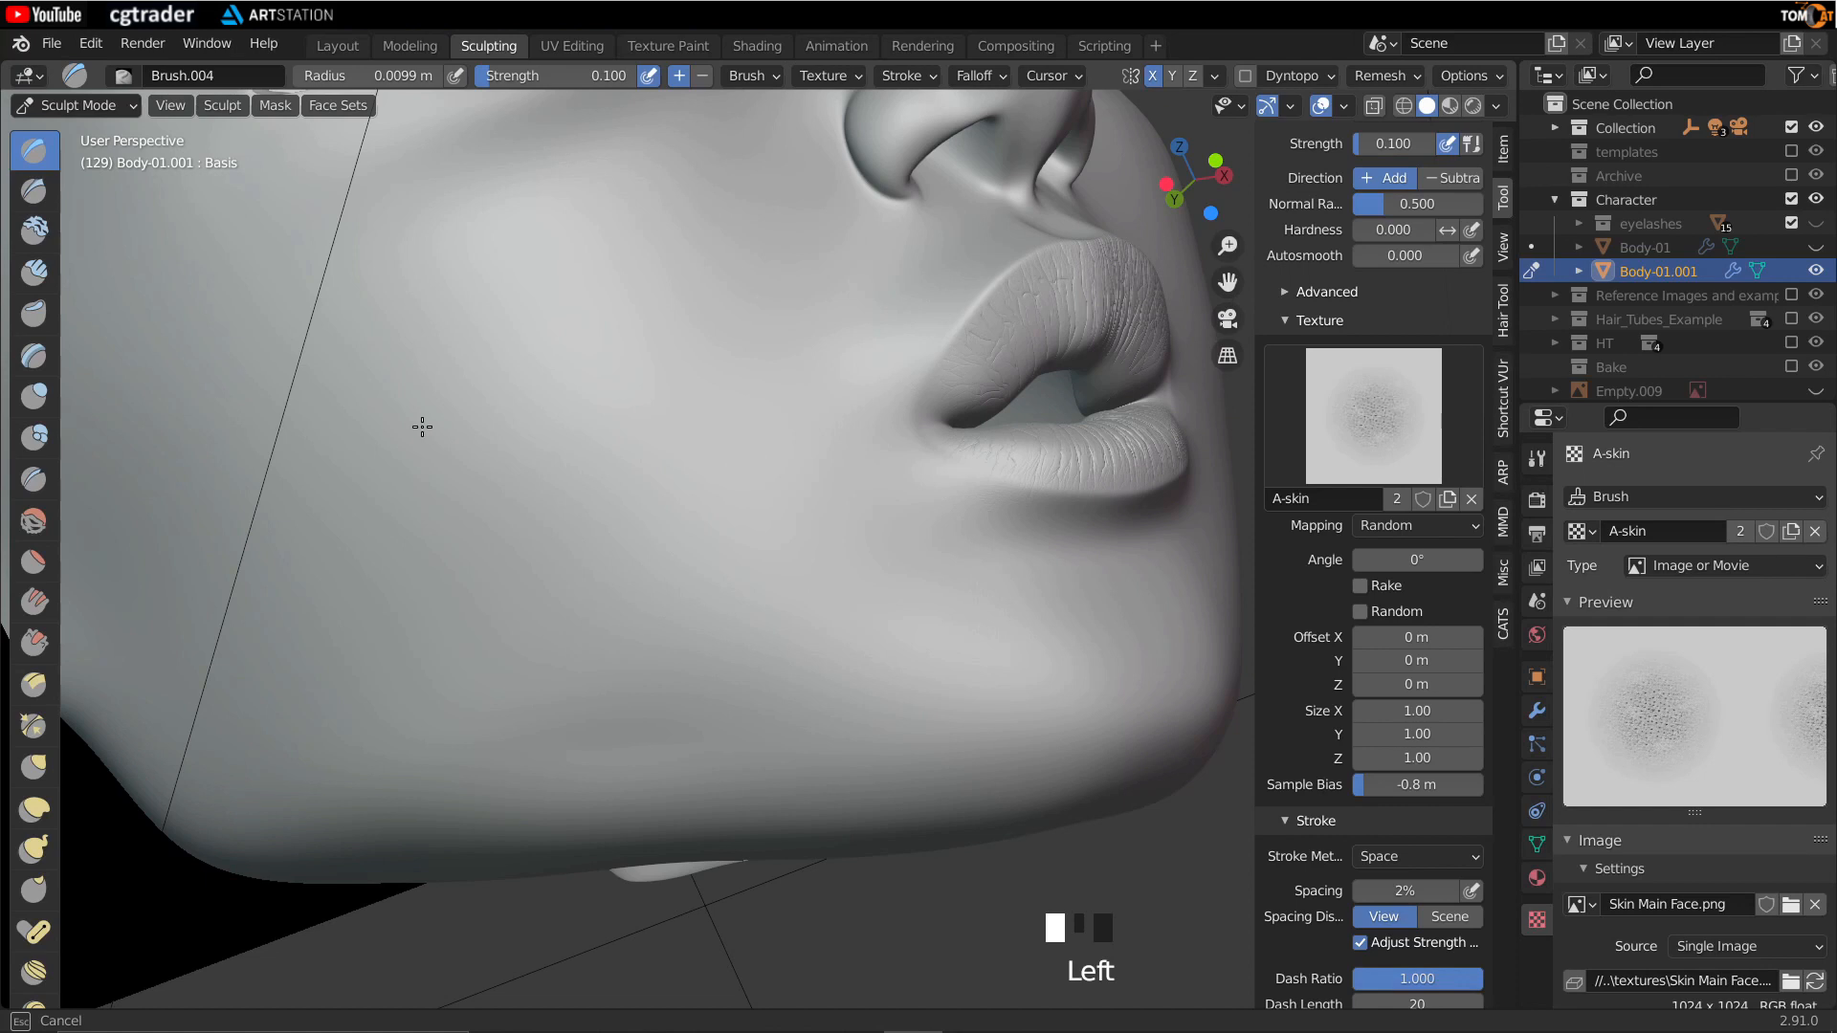
middle_click_drag(686, 355, 717, 508)
left_click_drag(718, 508, 764, 675)
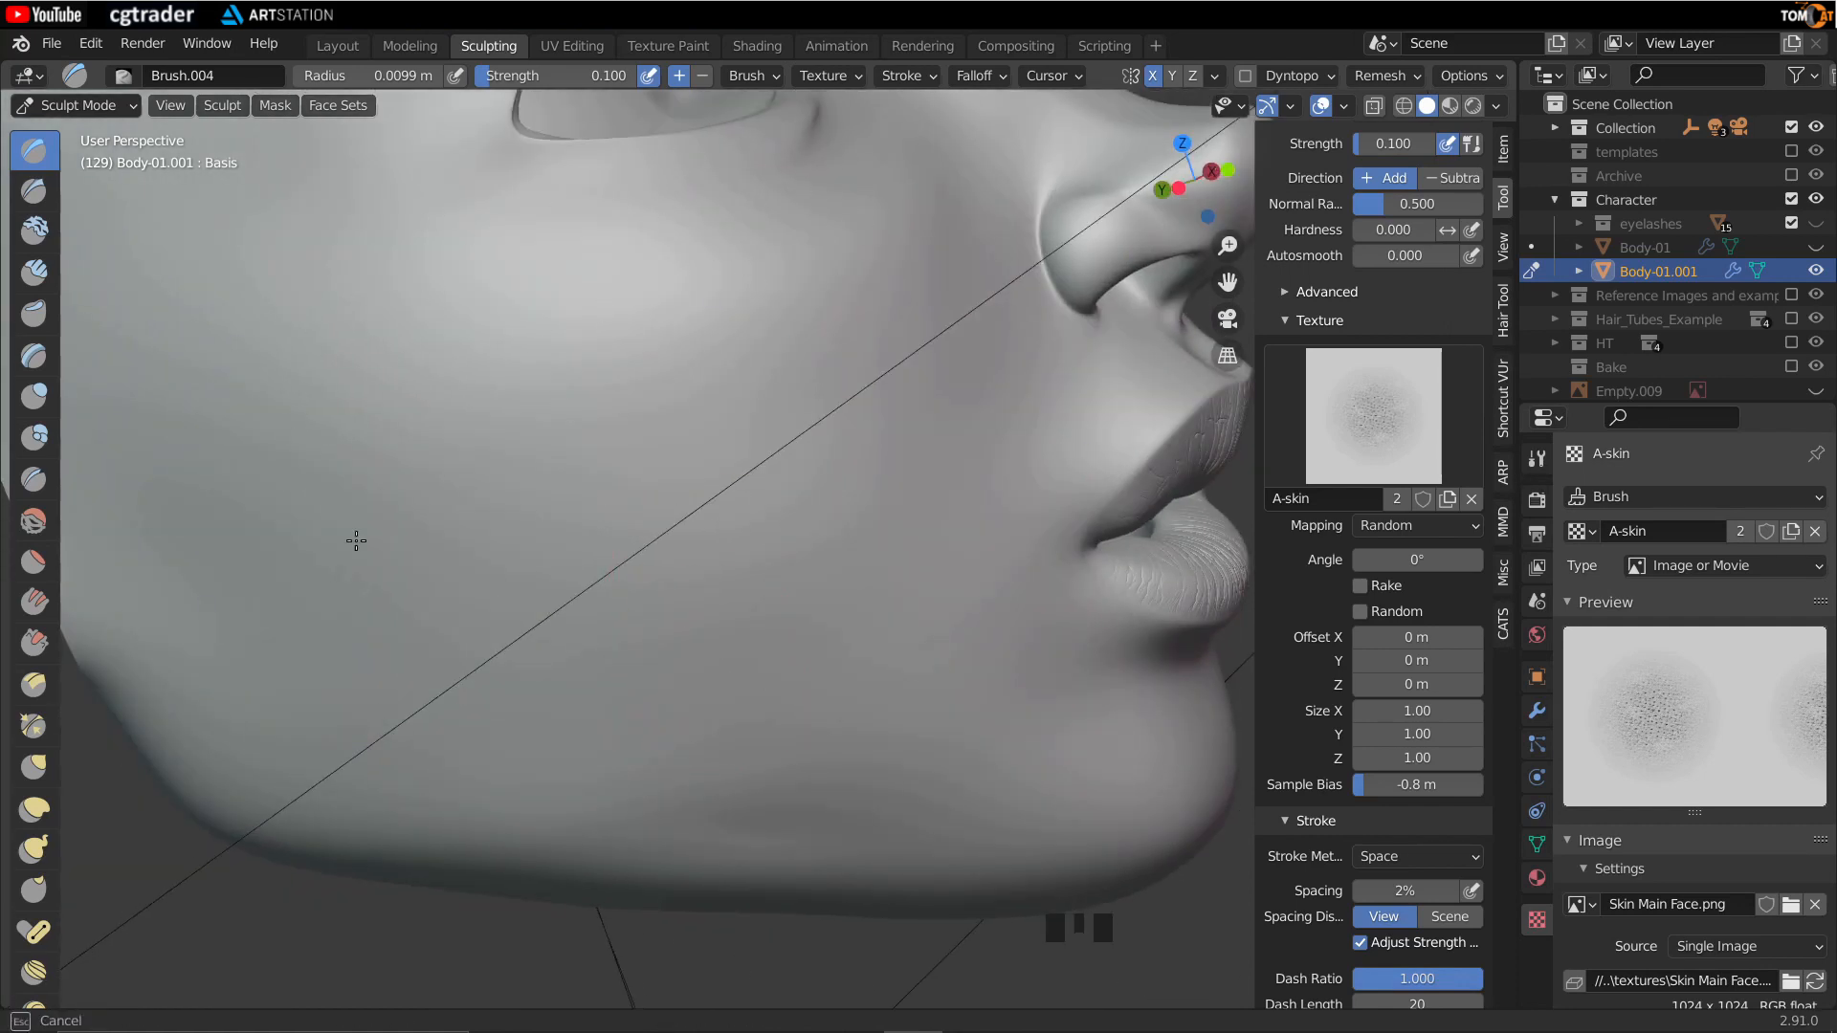
Step: Cover the side of the cheek with skin texture strokes, working from a close side view
mouse_move(623, 492)
middle_mouse_down()
mouse_move(656, 520)
mouse_move(492, 488)
mouse_move(382, 493)
mouse_move(439, 517)
mouse_move(382, 644)
middle_mouse_up()
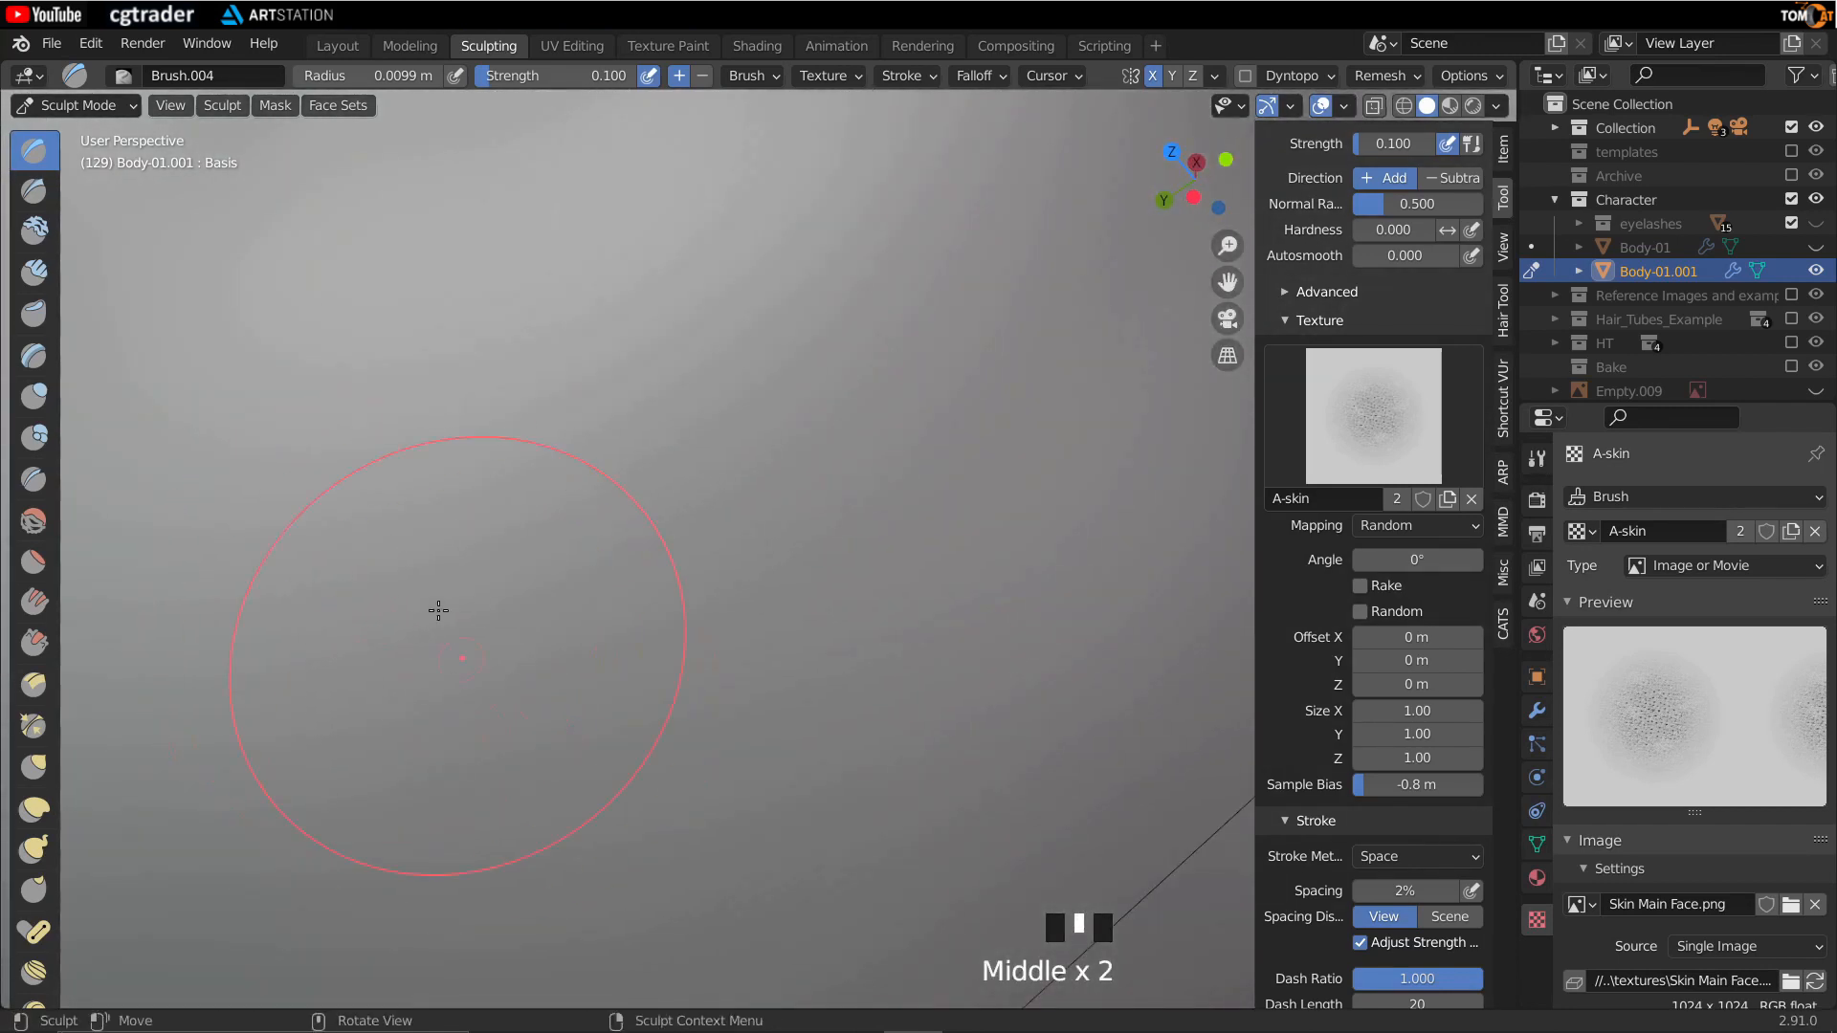
left_click_drag(440, 611, 610, 645)
left_click_drag(764, 585, 747, 565)
middle_click_drag(708, 532, 661, 599)
left_click_drag(383, 633, 613, 627)
scroll(632, 623, "down", 2)
middle_click_drag(656, 623, 420, 461)
mouse_move(386, 411)
left_mouse_down()
mouse_move(299, 390)
mouse_move(784, 508)
left_mouse_up()
mouse_move(919, 411)
middle_mouse_down()
mouse_move(775, 648)
mouse_move(598, 607)
middle_mouse_up()
mouse_move(598, 608)
left_mouse_down()
mouse_move(689, 585)
mouse_move(651, 585)
left_mouse_up()
Step: Sculpt skin texture around the eye socket and along the brow
scroll(537, 545, "down", 2)
scroll(636, 521, "up", 1)
middle_click_drag(635, 521, 763, 410)
left_click_drag(763, 410, 767, 452)
left_click_drag(764, 283, 745, 279)
scroll(705, 279, "down", 1)
mouse_move(661, 272)
middle_mouse_down()
mouse_move(472, 226)
mouse_move(610, 385)
middle_mouse_up()
left_click_drag(610, 384, 494, 373)
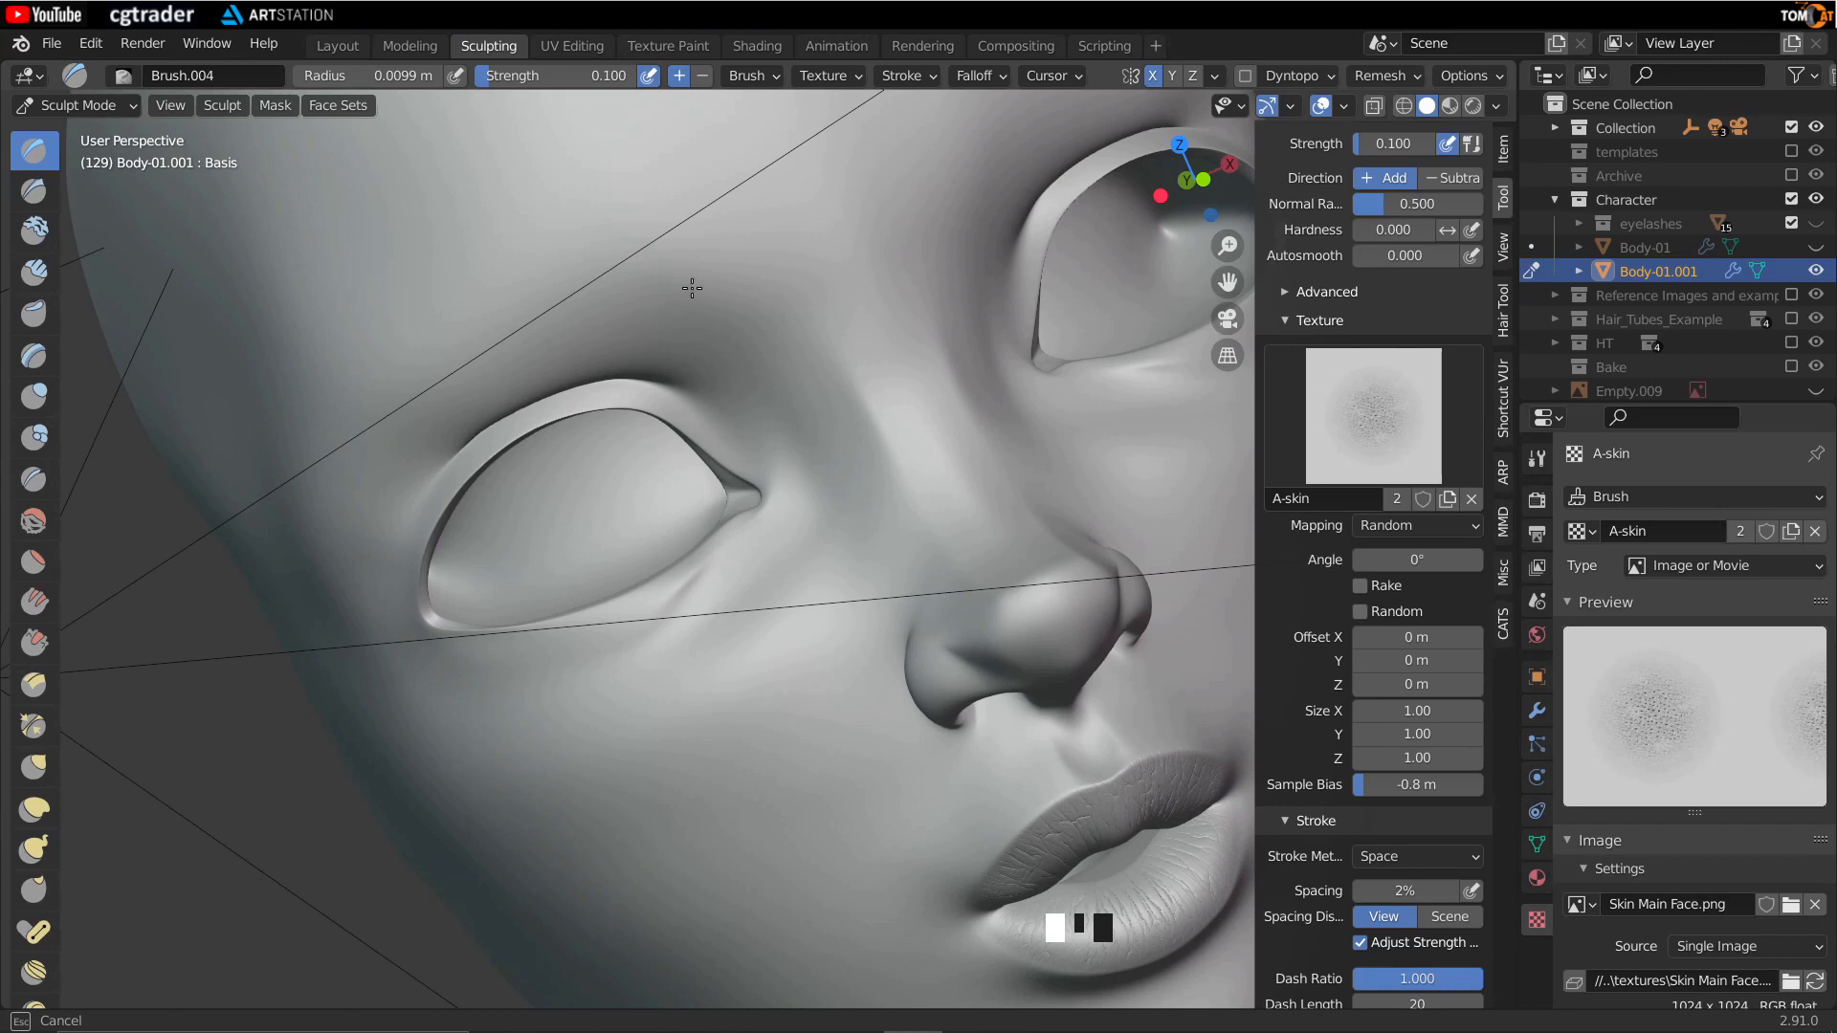
Step: Brush skin texture across the forehead above the brow and beside the outer eye corner
scroll(743, 233, "down", 4)
scroll(689, 411, "up", 2)
scroll(698, 319, "up", 3)
left_click_drag(756, 272, 759, 269)
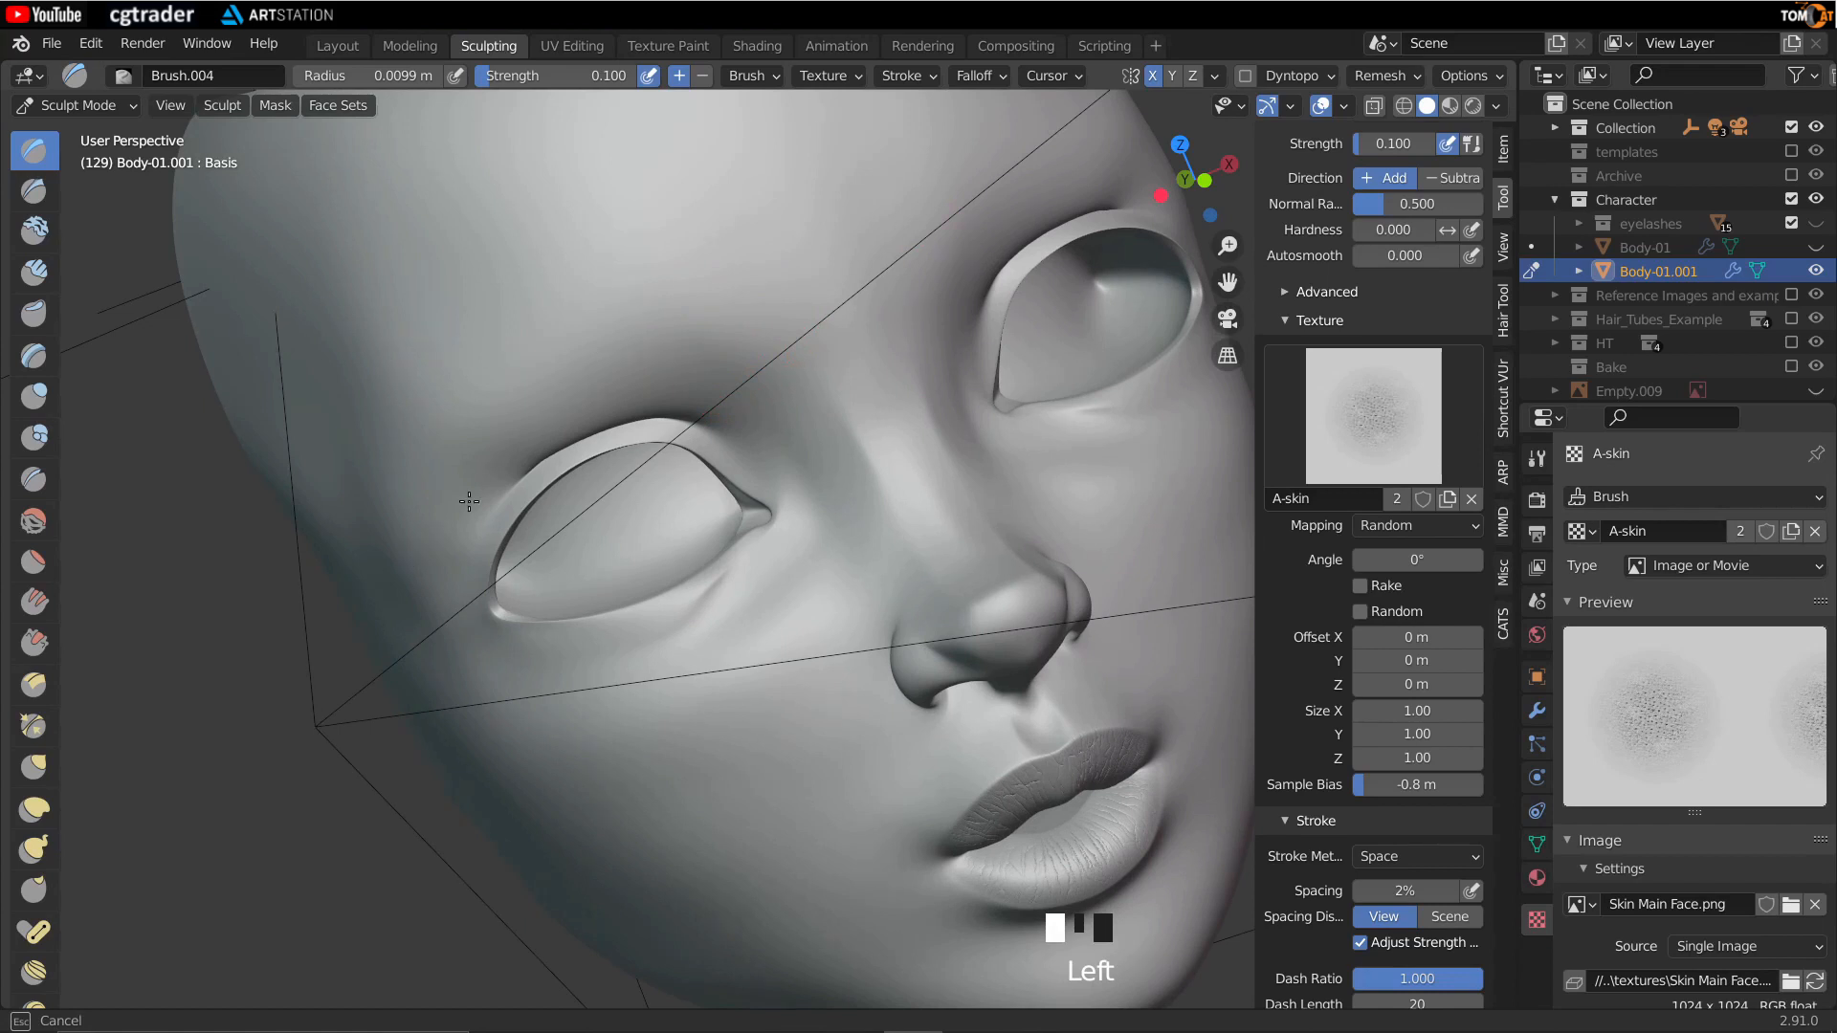
left_click_drag(469, 501, 395, 467)
middle_click_drag(849, 318, 791, 377)
left_click_drag(691, 265, 689, 263)
left_click_drag(385, 420, 525, 443)
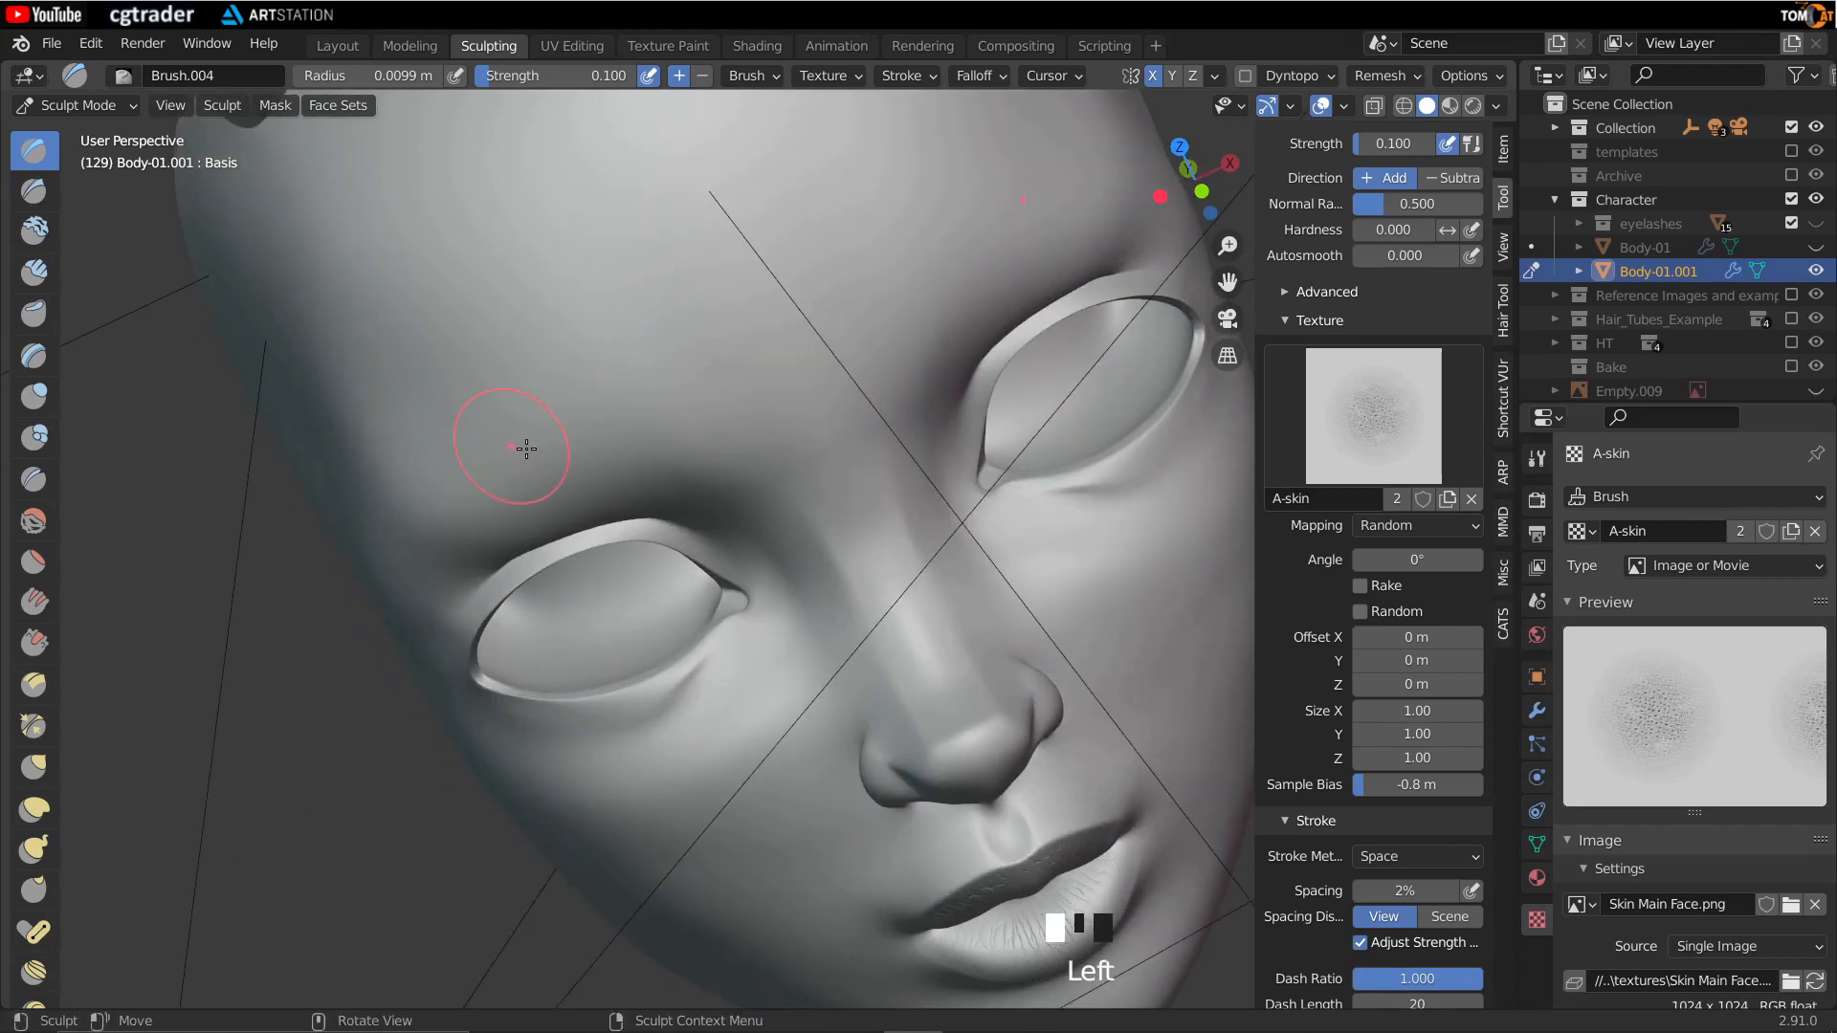
Step: Extend the skin texture over the temple and down the side of the face to the mesh edge
middle_click_drag(525, 443, 870, 233)
left_click_drag(647, 449, 647, 449)
left_click_drag(431, 513, 459, 498)
middle_click_drag(459, 498, 765, 287)
left_click_drag(766, 287, 791, 229)
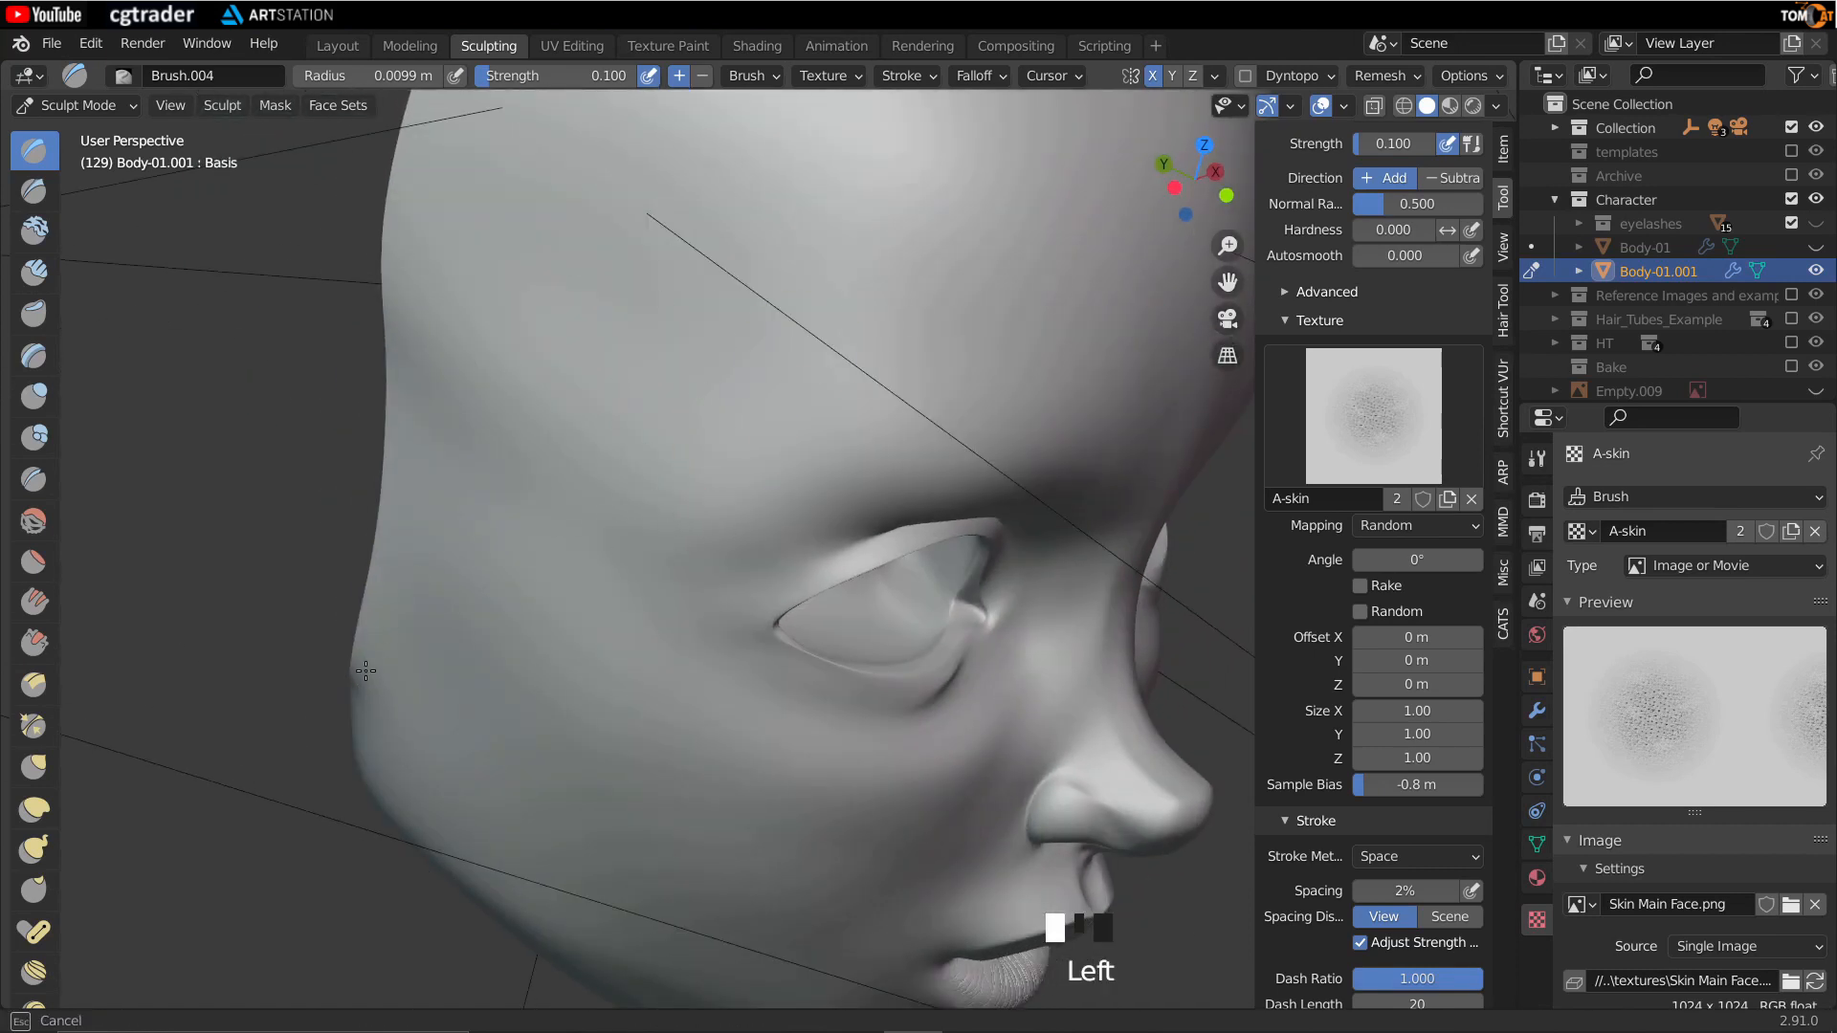
left_click_drag(365, 671, 367, 668)
middle_click_drag(478, 498, 362, 603)
mouse_move(329, 469)
middle_mouse_down()
mouse_move(496, 529)
mouse_move(574, 498)
middle_mouse_up()
middle_click_drag(536, 651, 685, 572)
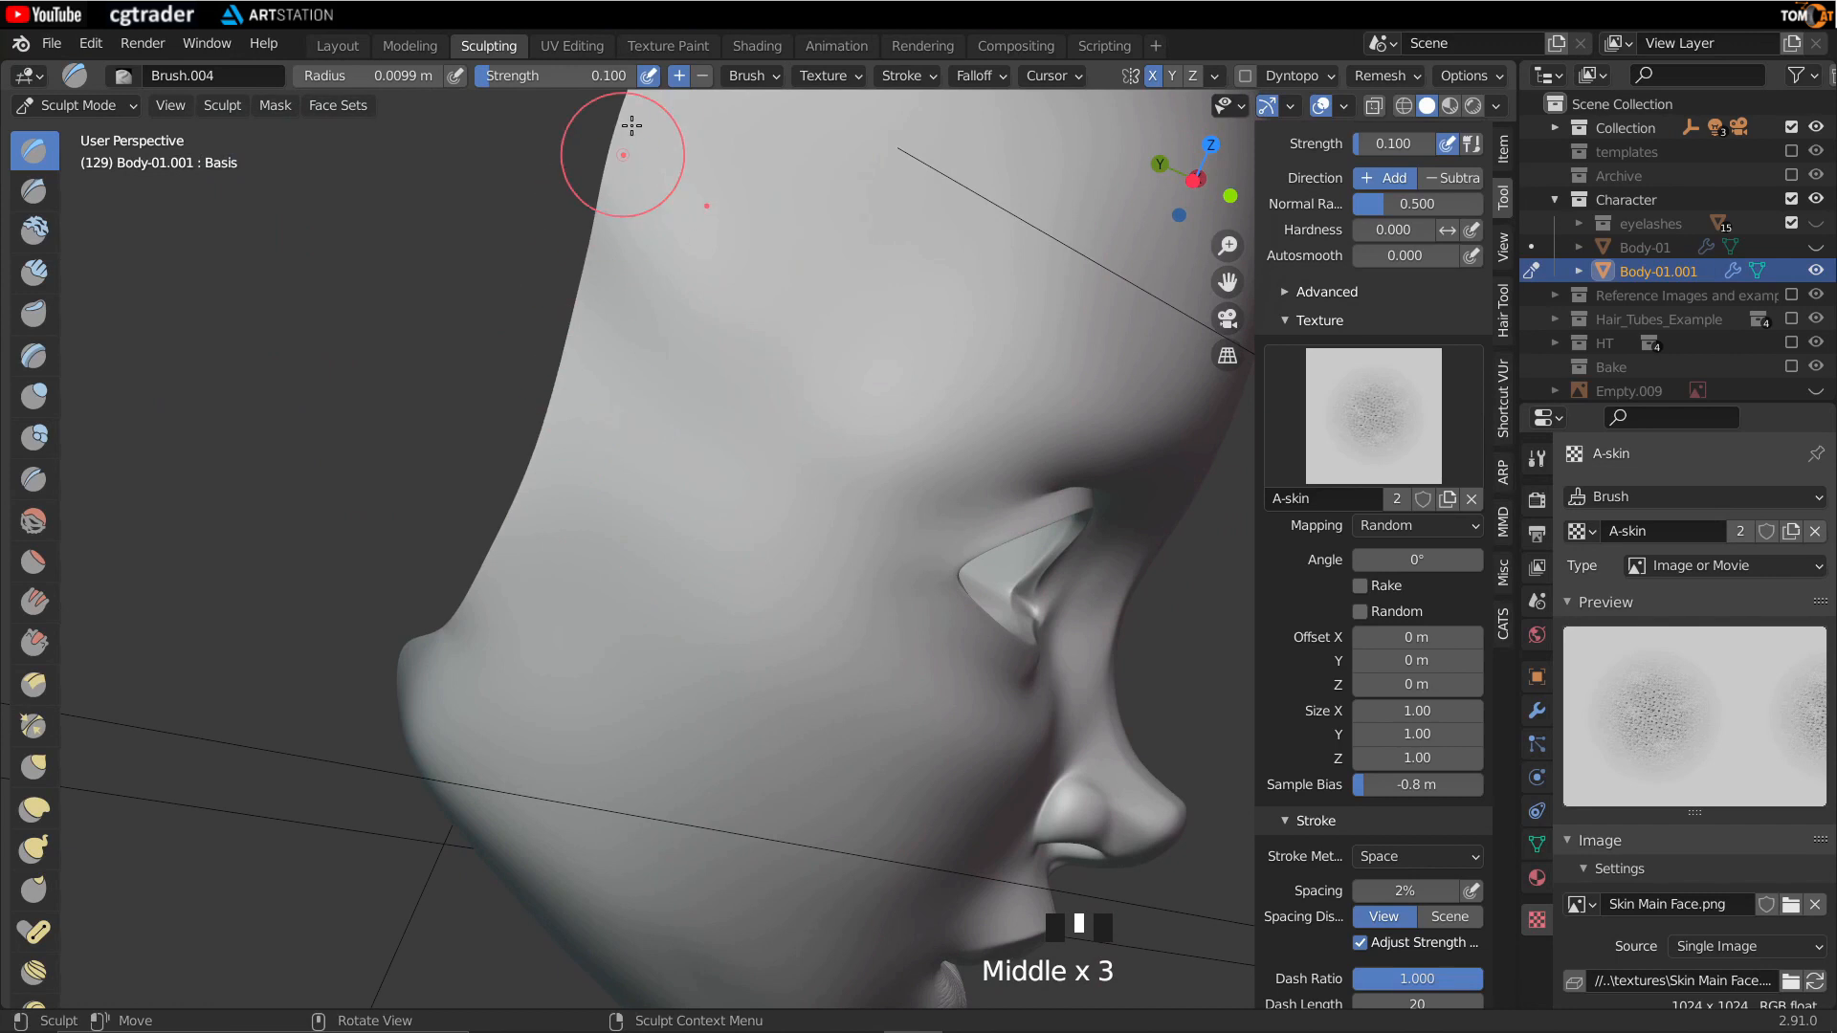
middle_click_drag(525, 545, 421, 670)
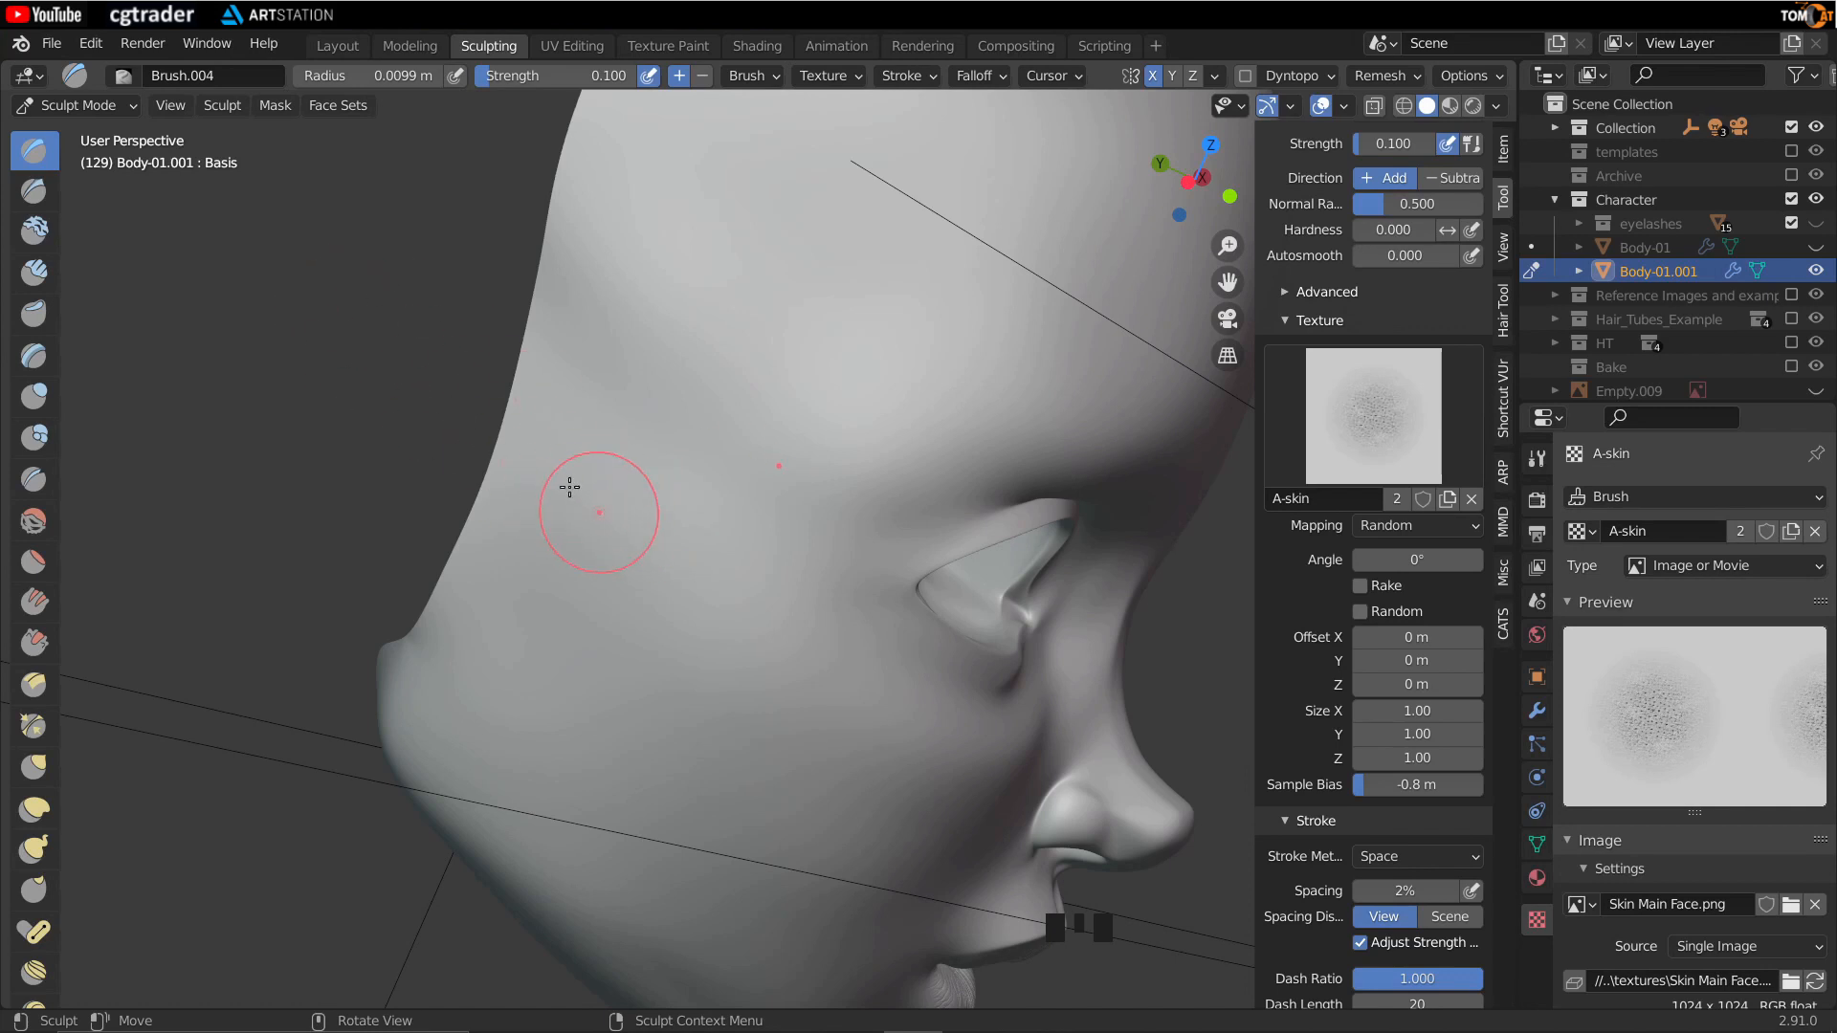
Step: Continue brushing skin texture over the side of the face, working from several view angles
scroll(670, 460, "down", 2)
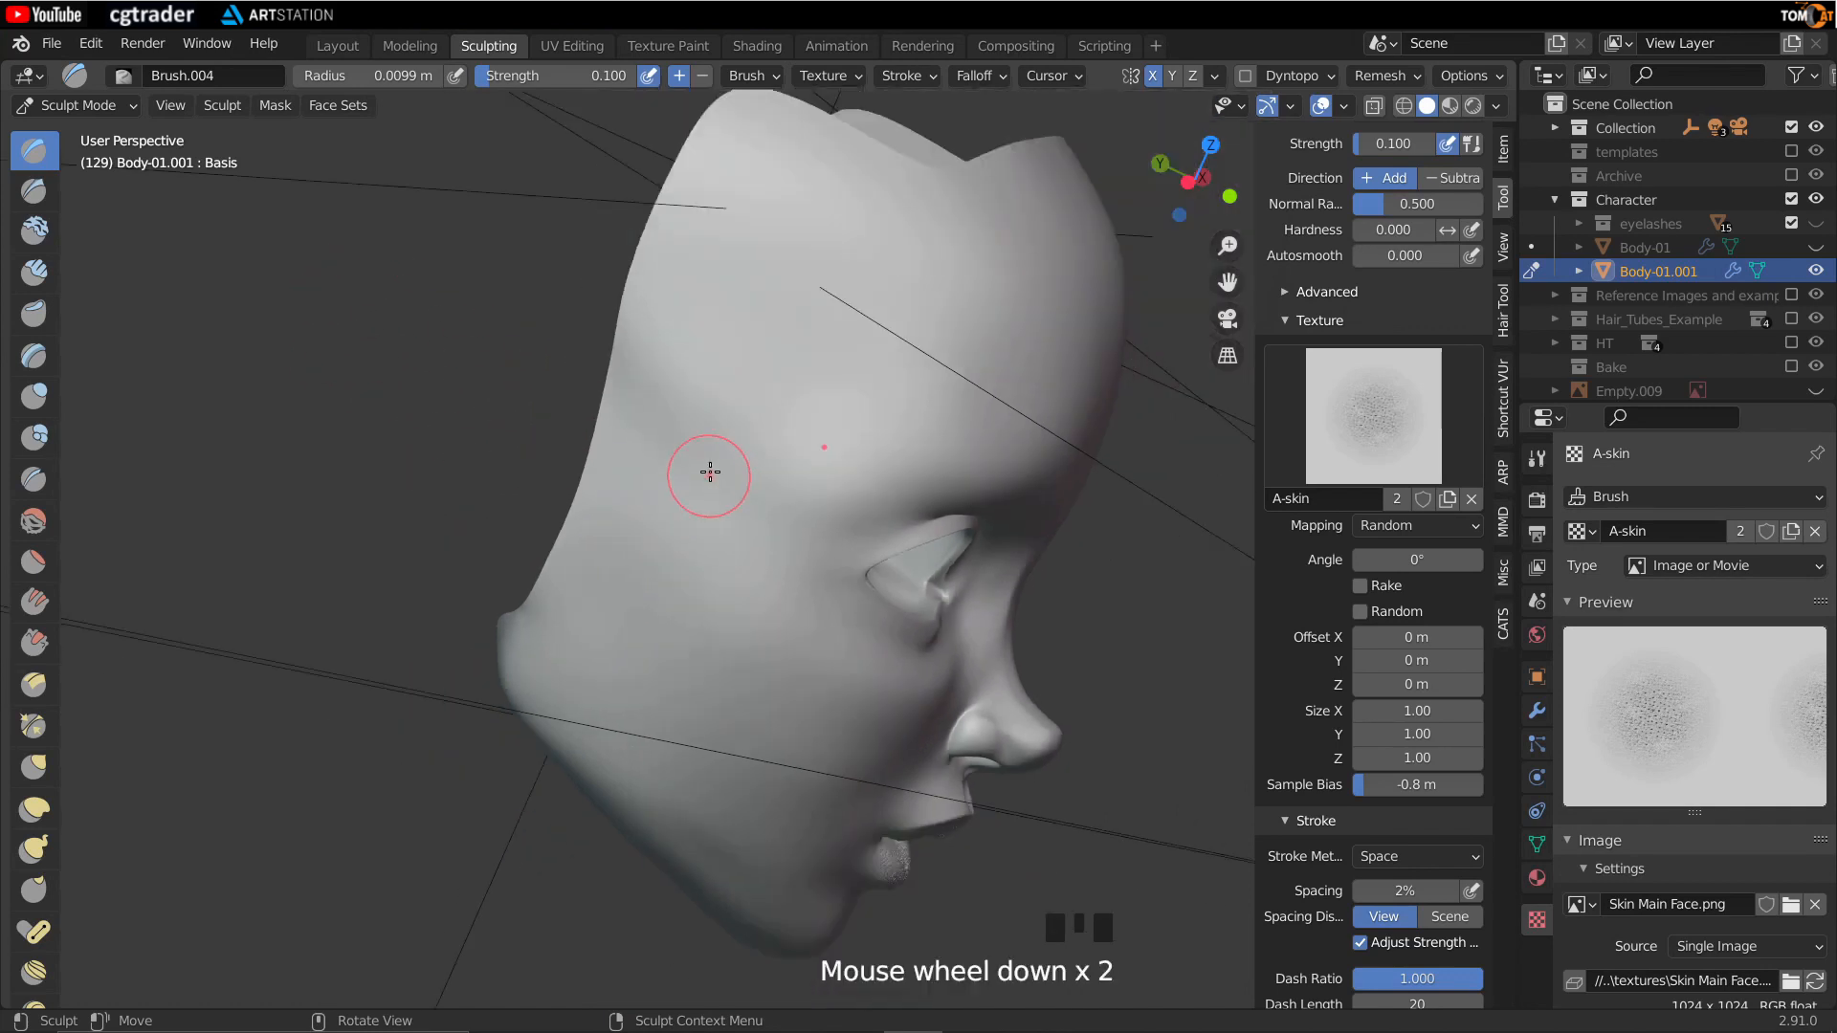
middle_click_drag(670, 459, 374, 433)
middle_click_drag(546, 345, 815, 689)
scroll(850, 575, "up", 2)
left_click(815, 693)
middle_click_drag(711, 577, 973, 665)
left_click(973, 665)
left_click(742, 731)
middle_click_drag(742, 730, 779, 463)
left_click(993, 636)
left_click(829, 587)
scroll(792, 554, "up", 3)
scroll(779, 529, "down", 2)
middle_click_drag(751, 464, 566, 443)
Step: Enlarge the brush radius to 0.011 m and fill in more skin texture on the face
key("f")
middle_click_drag(526, 541, 705, 574)
left_click(604, 519)
key("f")
left_click(639, 548)
left_click(474, 510)
scroll(693, 546, "down", 3)
scroll(603, 623, "up", 3)
mouse_move(602, 623)
middle_mouse_down()
mouse_move(590, 685)
mouse_move(628, 504)
mouse_move(735, 580)
middle_mouse_up()
key("f")
left_click(598, 668)
Step: Sculpt skin texture over the chin and the area below and beside the lower lip
scroll(628, 504, "up", 3)
scroll(755, 706, "up", 2)
scroll(866, 677, "down", 1)
left_click(627, 825)
mouse_move(627, 825)
middle_mouse_down()
mouse_move(705, 605)
mouse_move(786, 738)
middle_mouse_up()
left_click(786, 738)
left_click_drag(710, 638, 706, 622)
middle_click_drag(706, 622, 728, 536)
middle_click_drag(728, 535, 743, 447)
mouse_move(756, 431)
left_mouse_down()
mouse_move(841, 361)
mouse_move(980, 706)
mouse_move(850, 718)
left_mouse_up()
left_click_drag(850, 718, 871, 686)
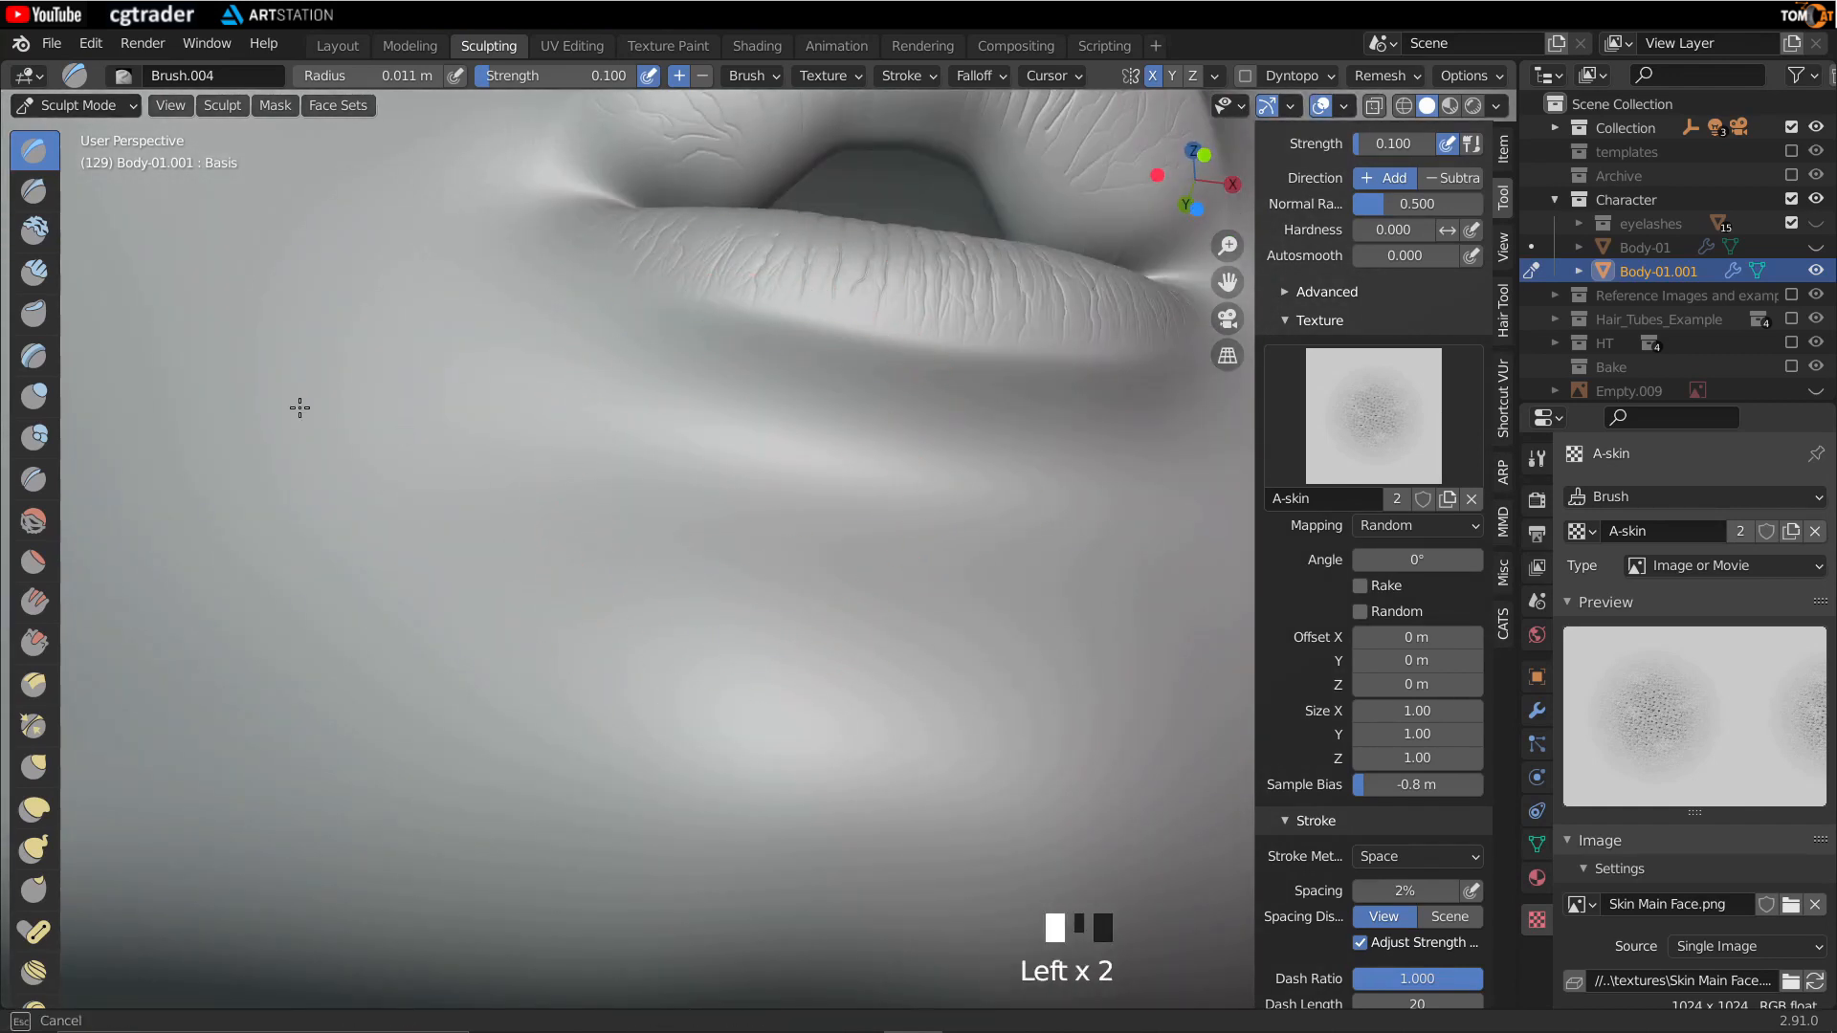
left_click_drag(514, 435, 507, 455)
scroll(500, 476, "down", 3)
Step: Fill in skin texture over the temple and around the eye socket
middle_click_drag(501, 476, 657, 628)
scroll(714, 492, "up", 2)
scroll(750, 504, "down", 2)
mouse_move(750, 504)
middle_mouse_down()
mouse_move(735, 703)
mouse_move(824, 373)
mouse_move(886, 472)
mouse_move(669, 459)
mouse_move(568, 356)
mouse_move(782, 631)
middle_mouse_up()
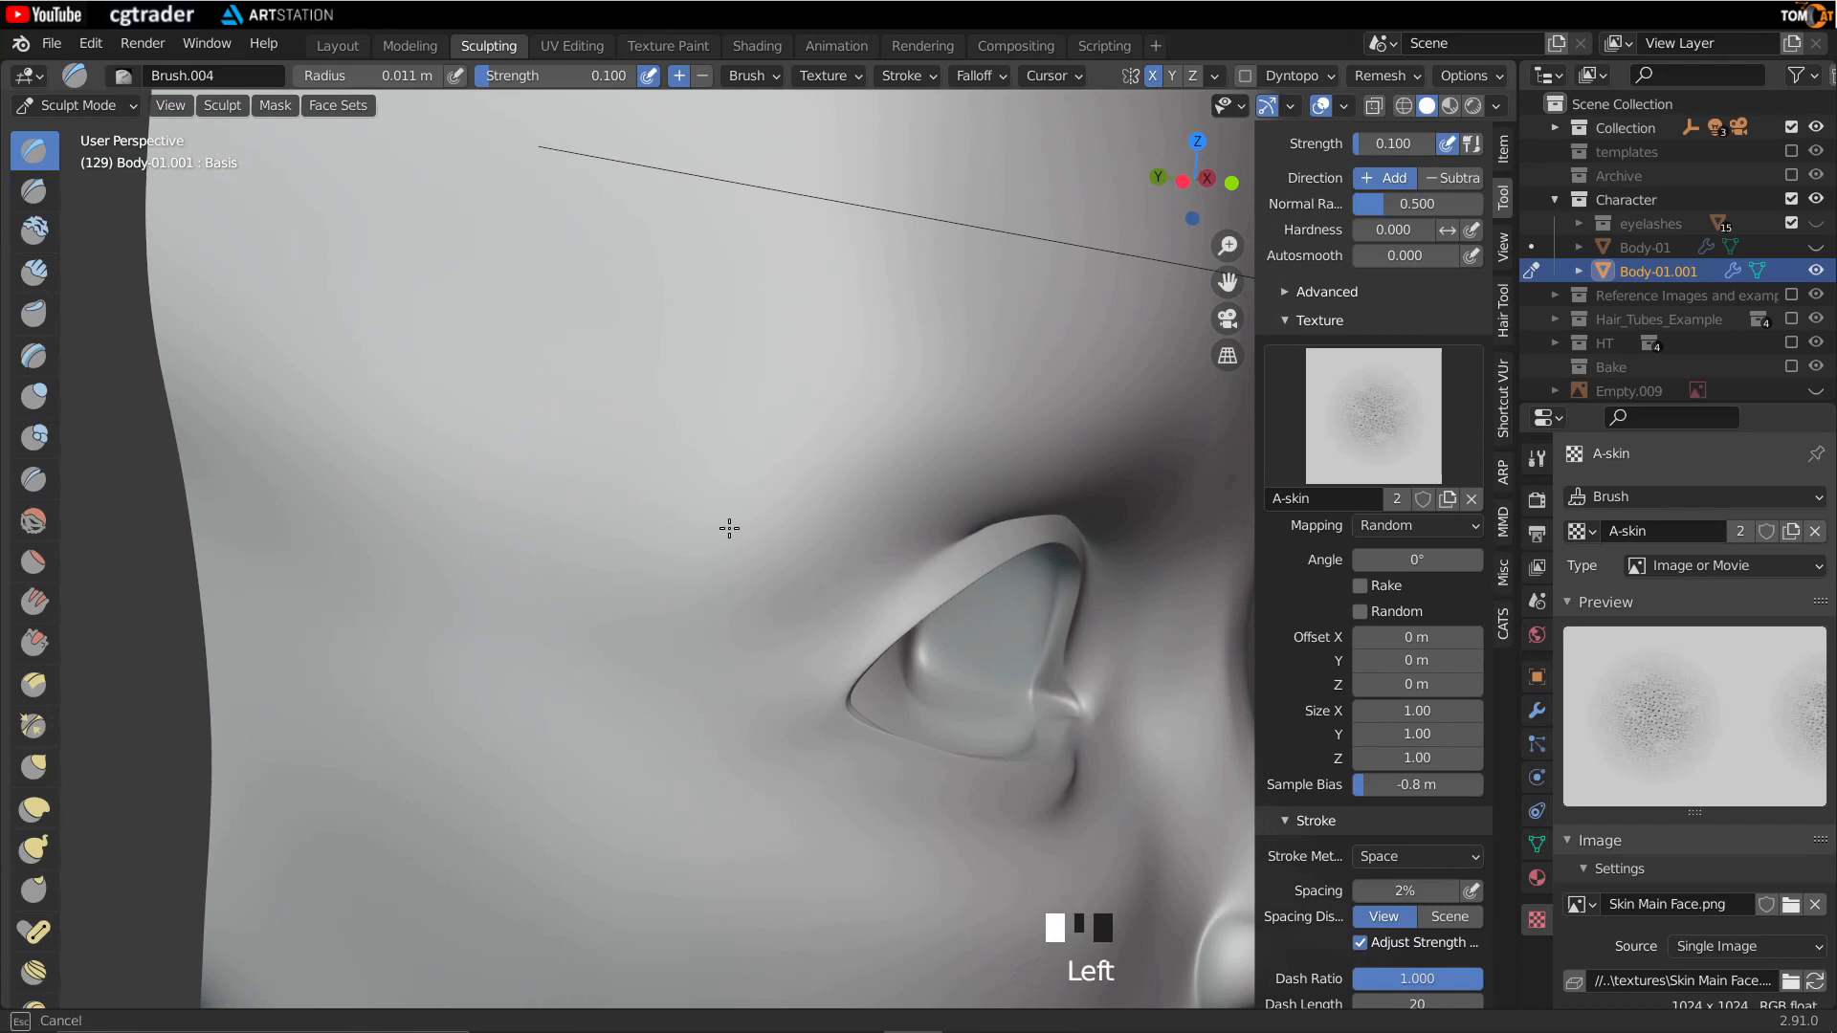
mouse_move(976, 533)
middle_mouse_down()
mouse_move(606, 537)
mouse_move(737, 537)
mouse_move(554, 503)
mouse_move(353, 431)
middle_mouse_up()
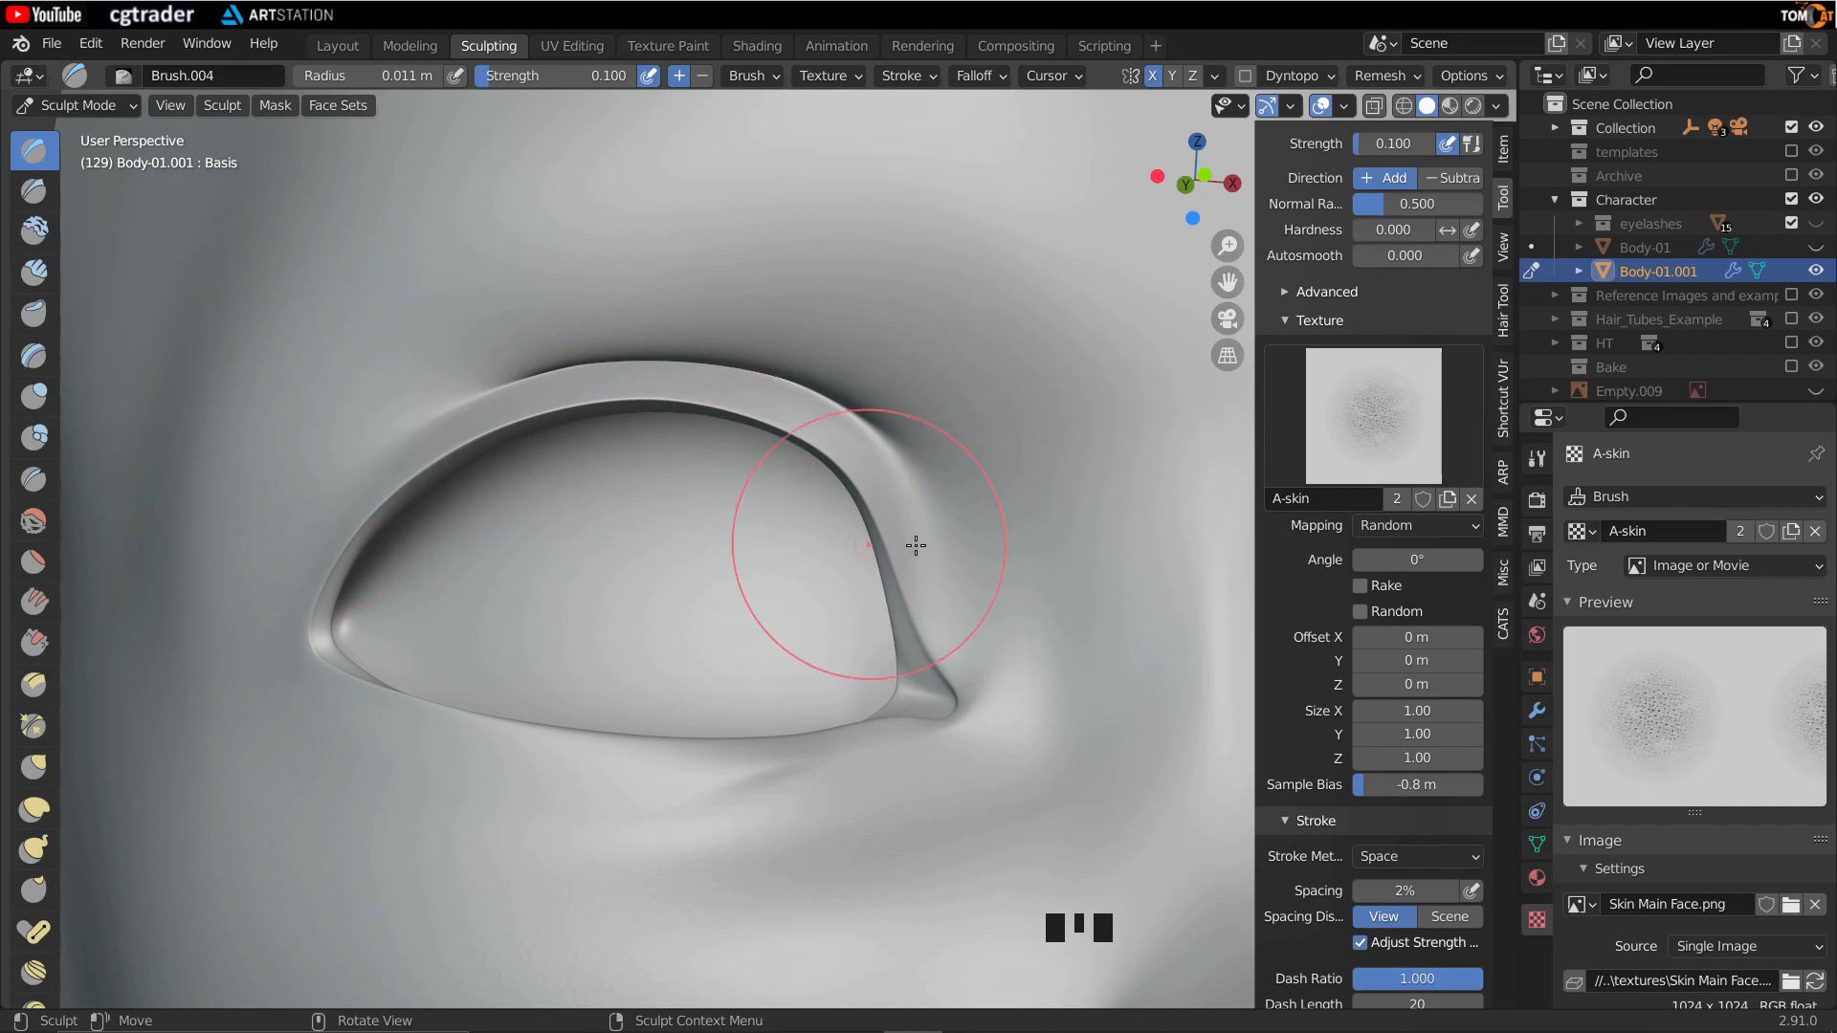
scroll(745, 486, "down", 1)
middle_click_drag(745, 486, 628, 571)
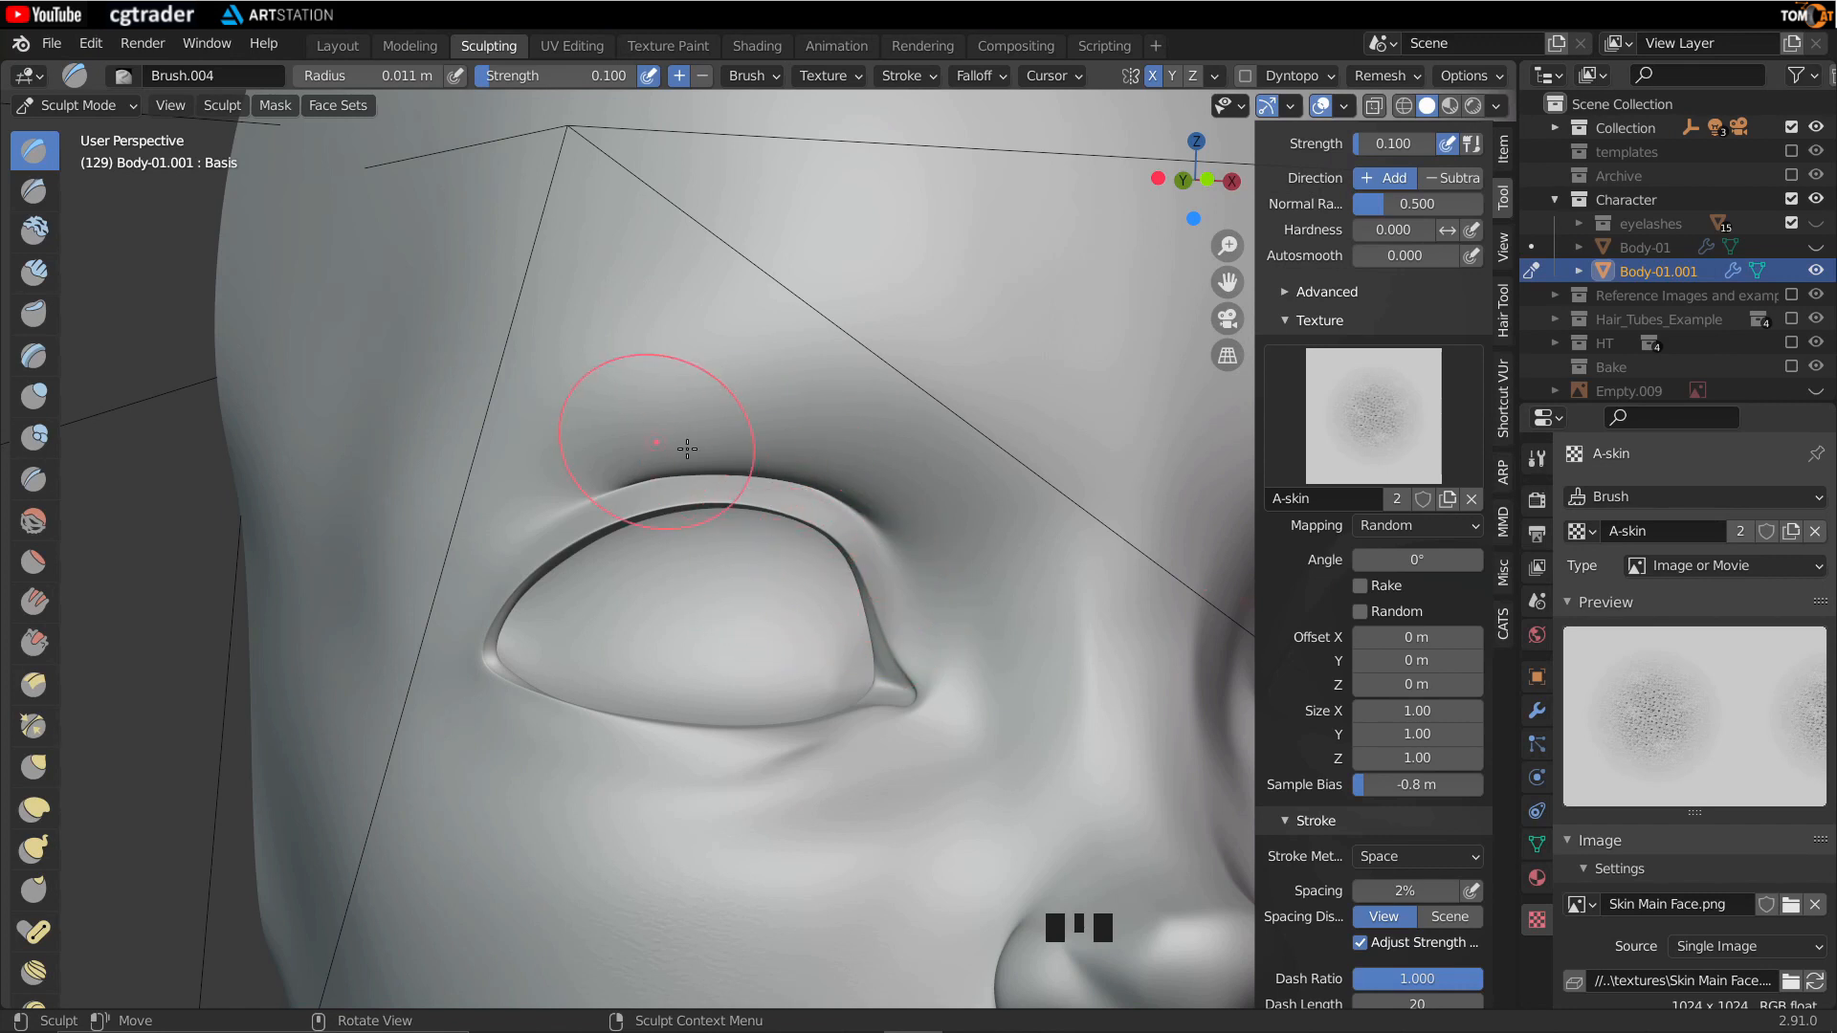
scroll(687, 449, "down", 1)
mouse_move(756, 565)
middle_mouse_down()
mouse_move(698, 575)
mouse_move(727, 598)
mouse_move(919, 607)
mouse_move(816, 763)
mouse_move(812, 807)
mouse_move(890, 574)
mouse_move(644, 635)
mouse_move(701, 614)
mouse_move(734, 686)
mouse_move(594, 640)
mouse_move(756, 626)
middle_mouse_up()
scroll(697, 574, "down", 2)
scroll(700, 614, "down", 2)
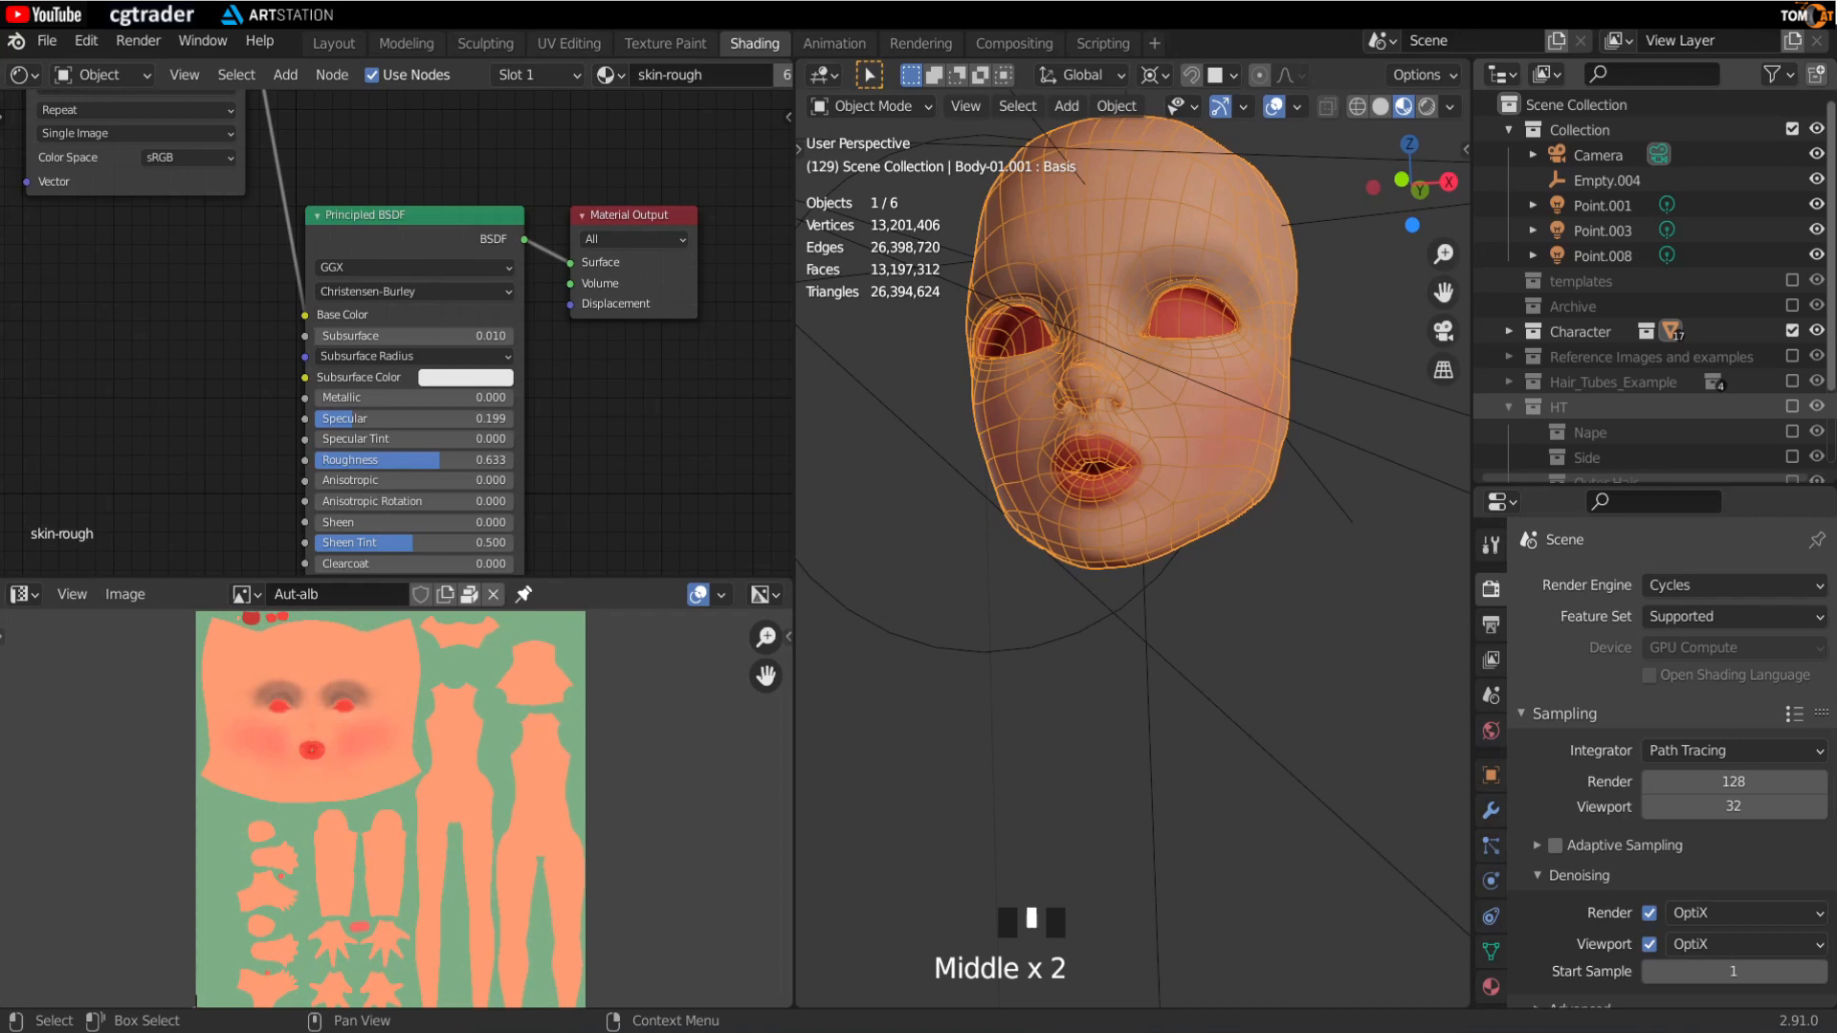
Step: Enlarge the 3D viewport and the outliner, with the whole face mesh in view
left_click_drag(793, 500, 517, 497)
scroll(885, 402, "down", 3)
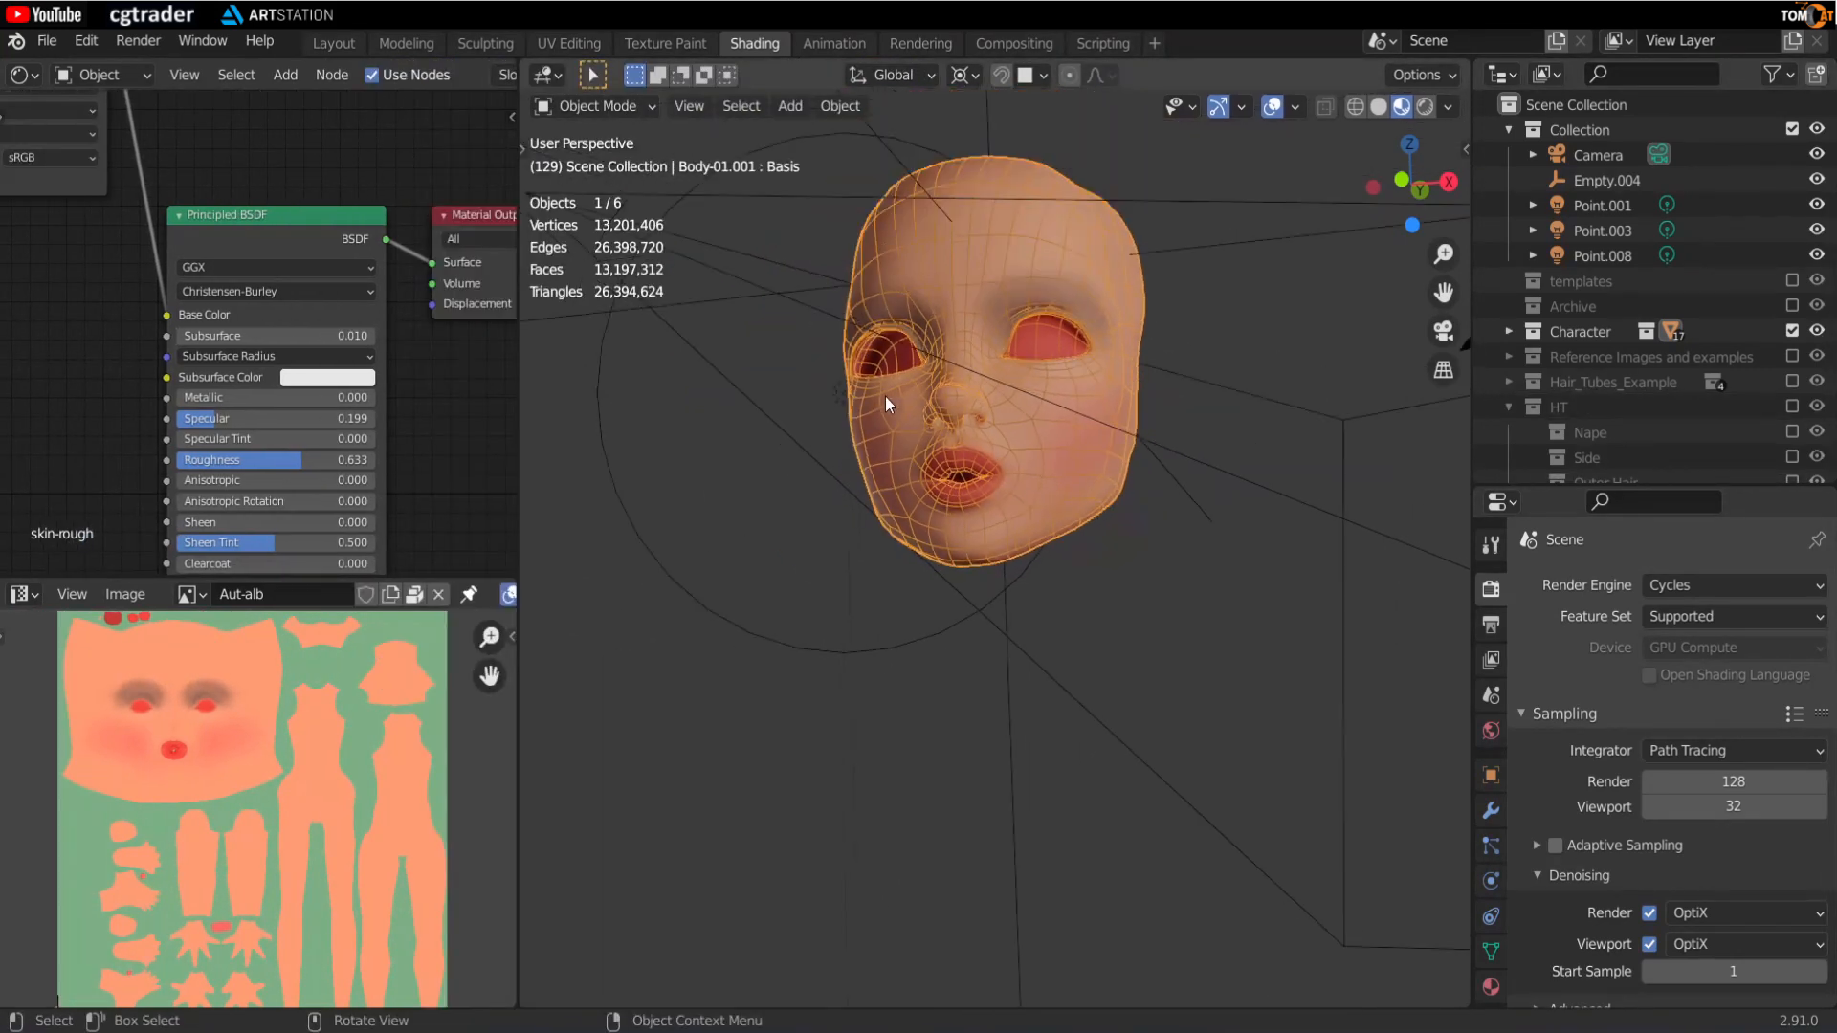
middle_click_drag(930, 445, 995, 450)
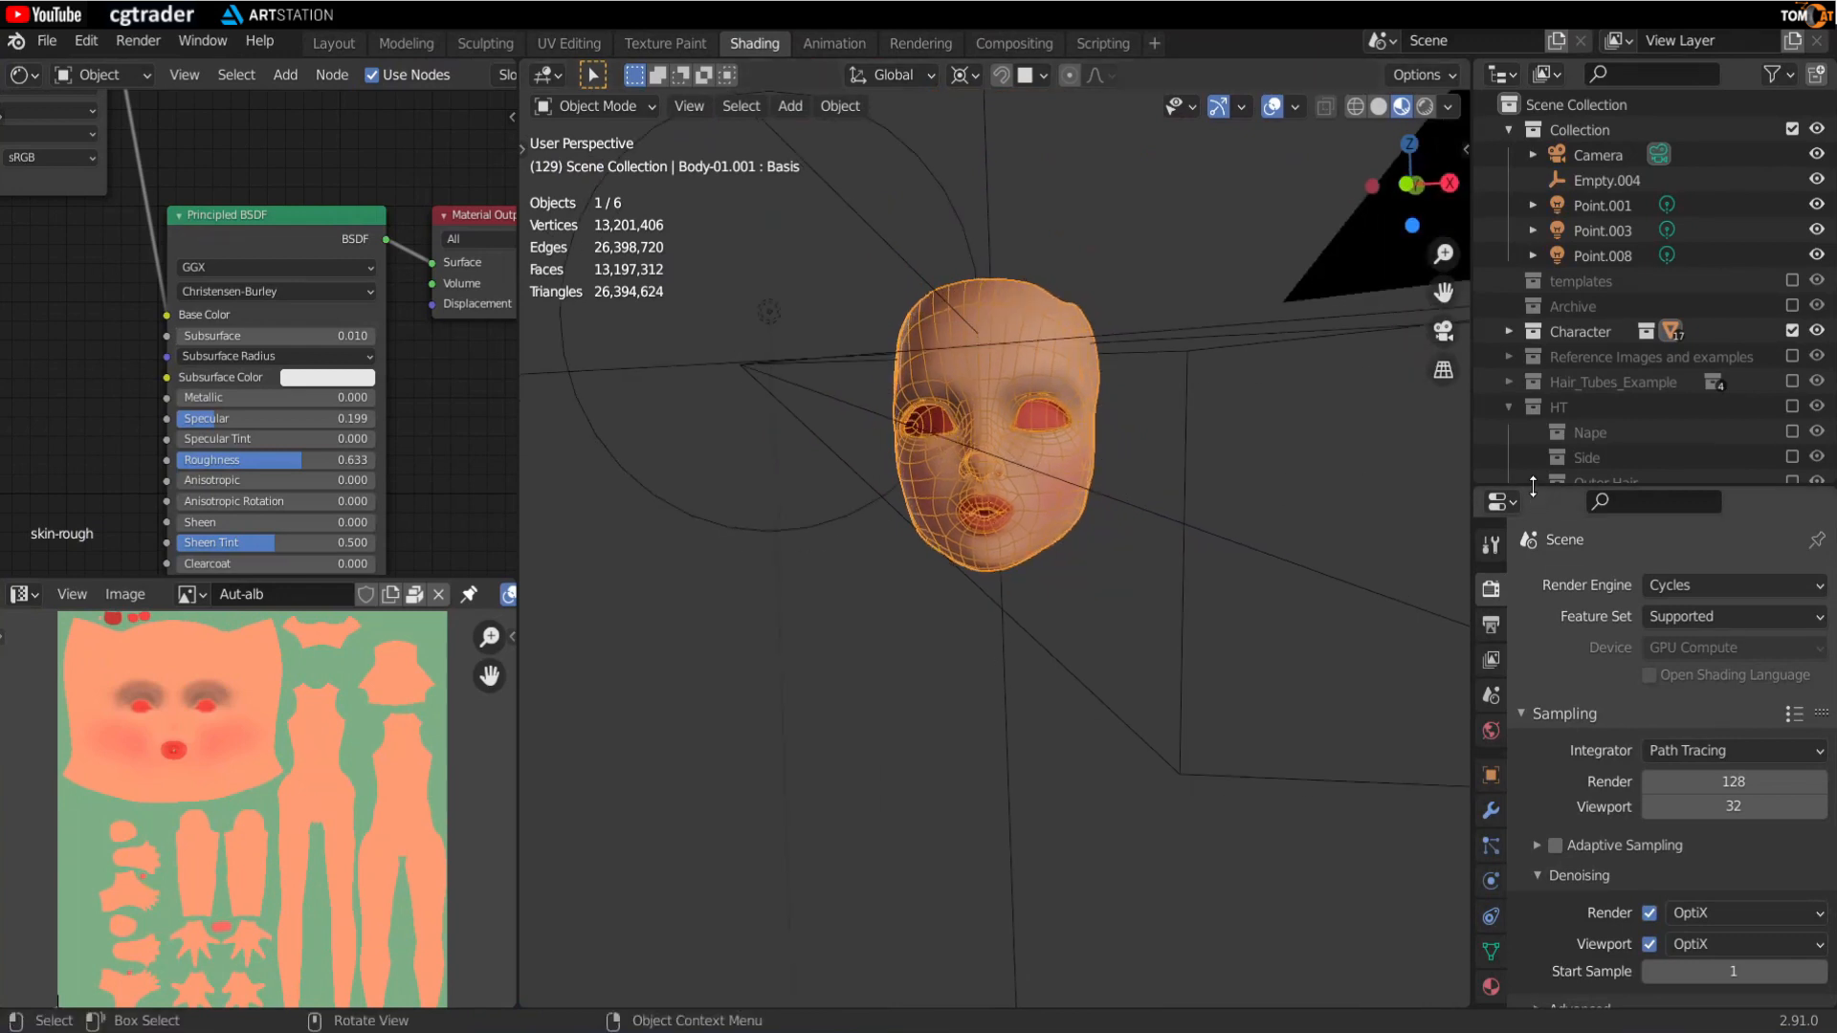
left_click_drag(1557, 664, 1557, 743)
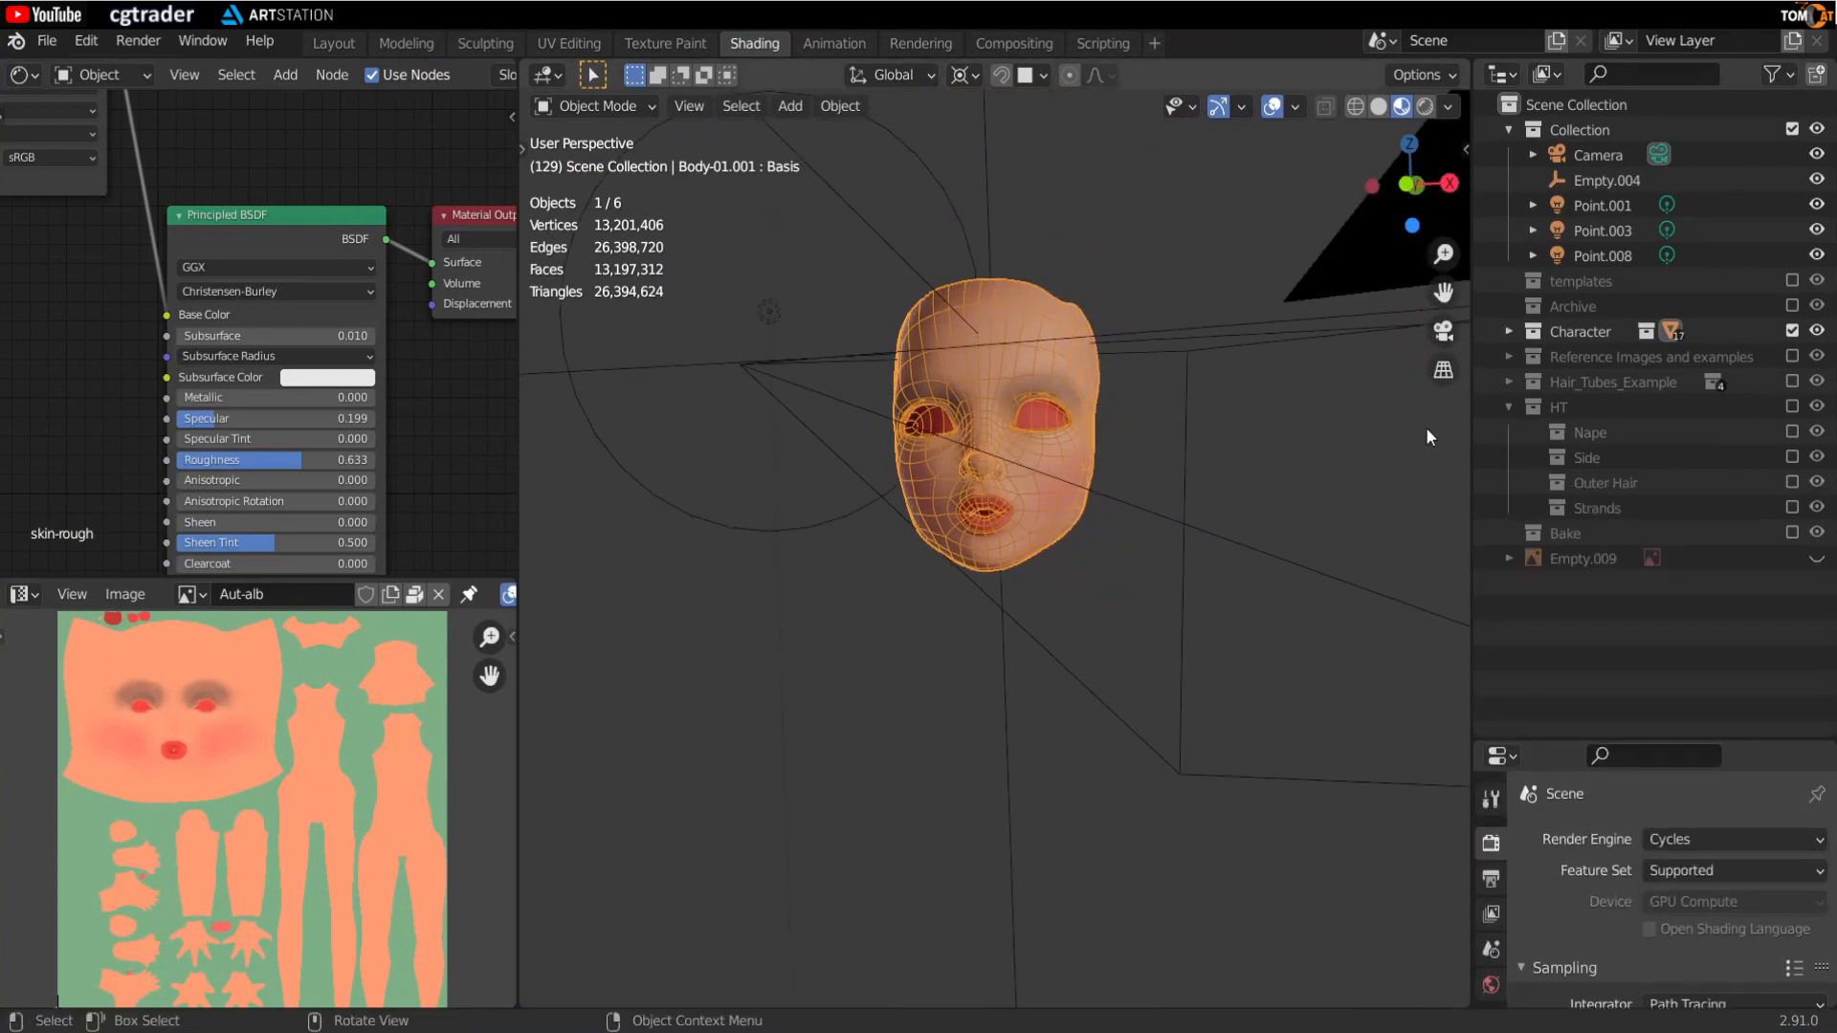
Step: Exclude Collection from the view layer and move Empty.009 into the templates collection
left_click(1792, 130)
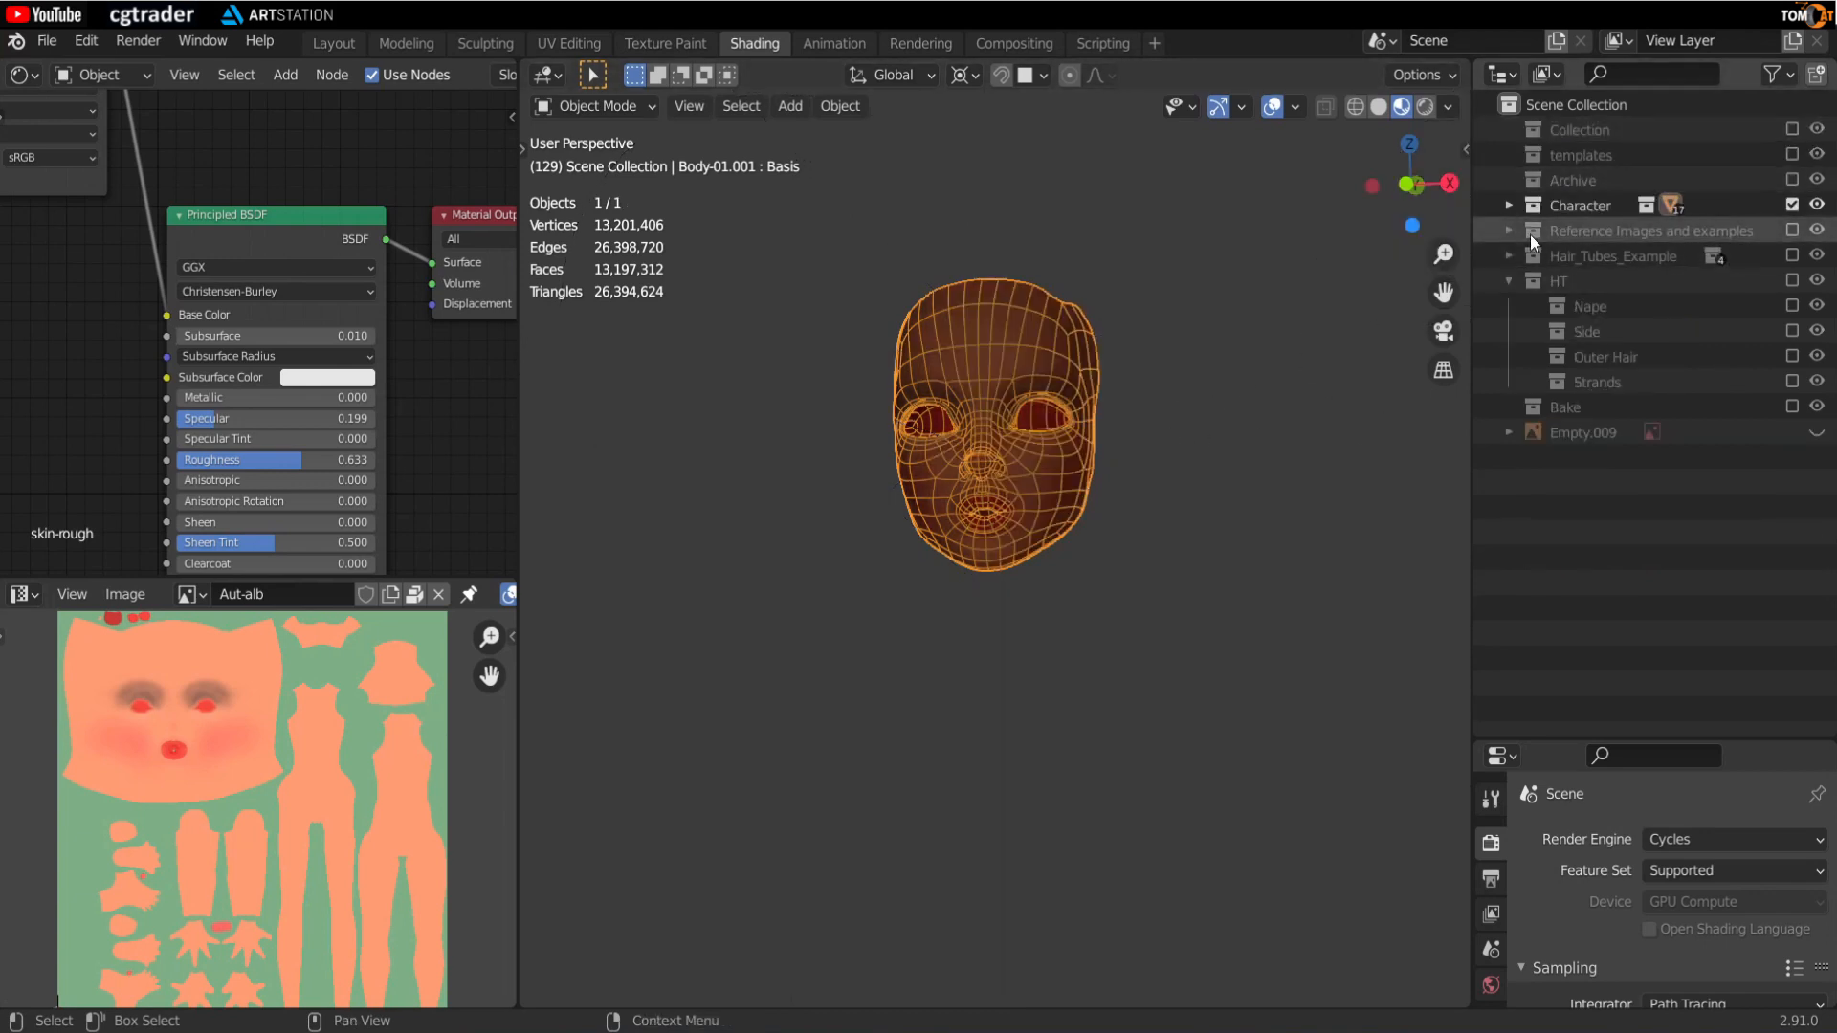
left_click(1816, 434)
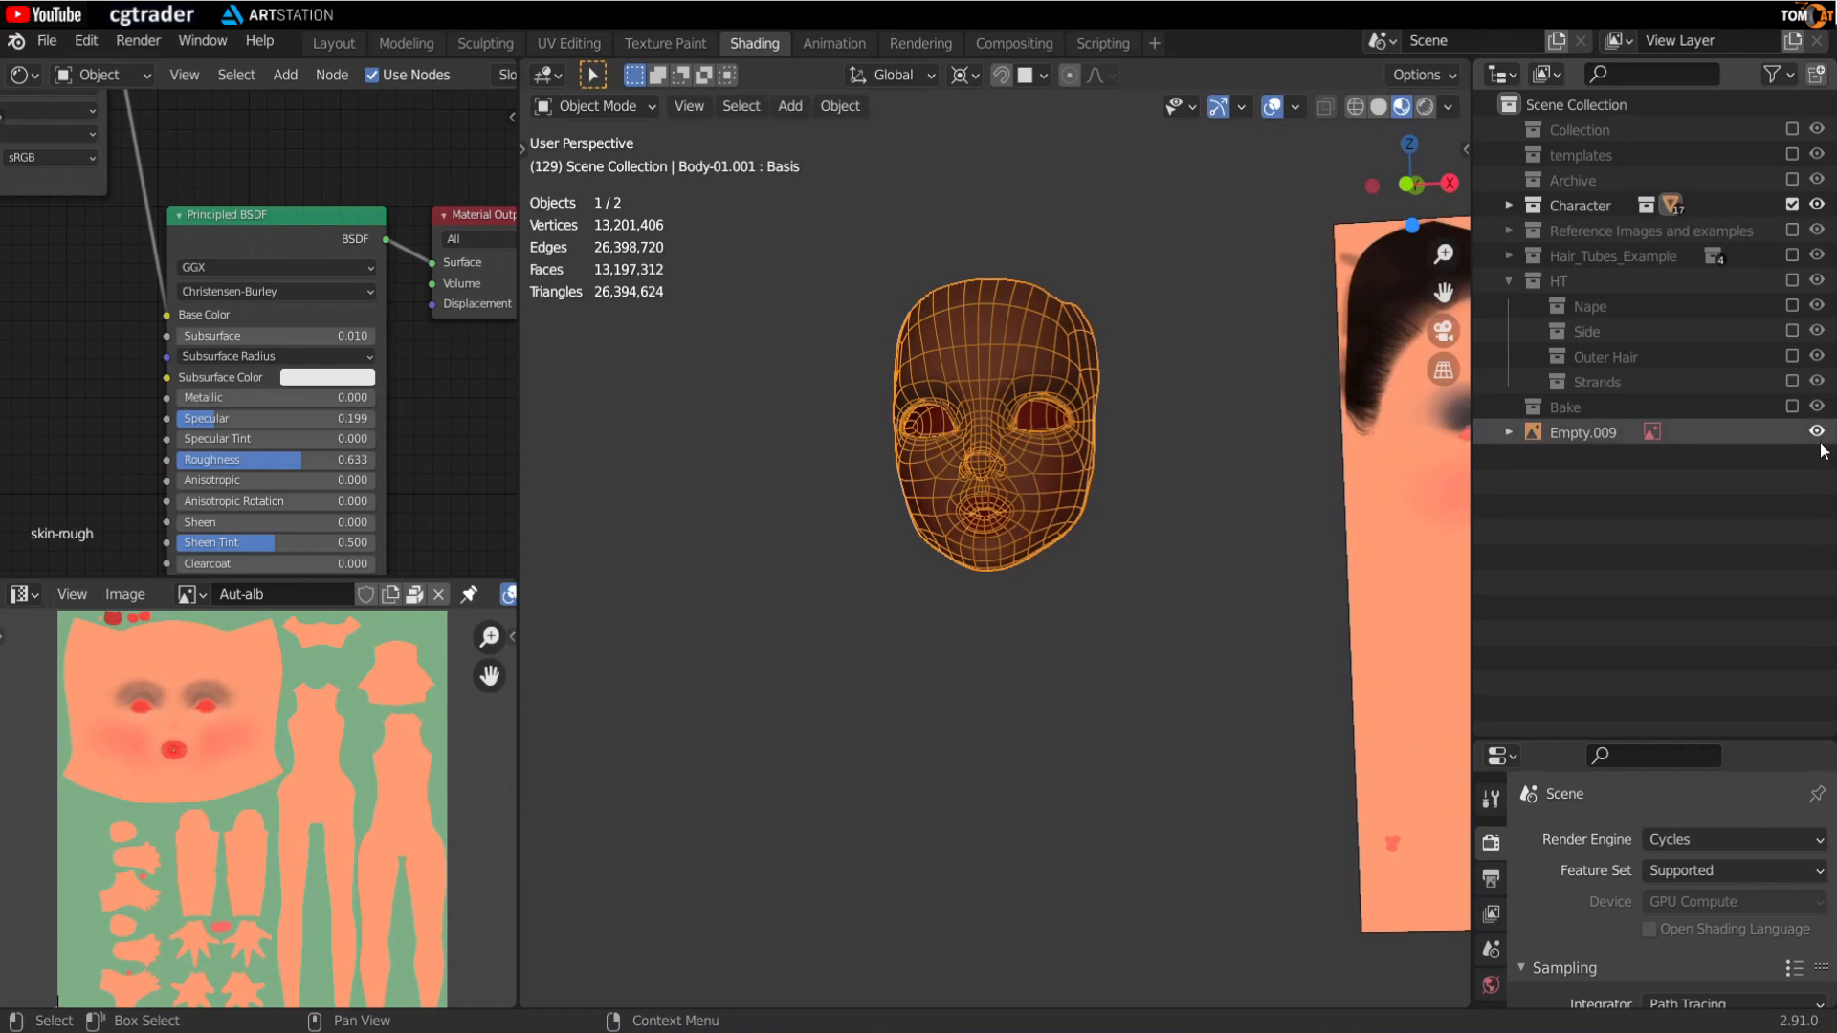
left_click(1817, 434)
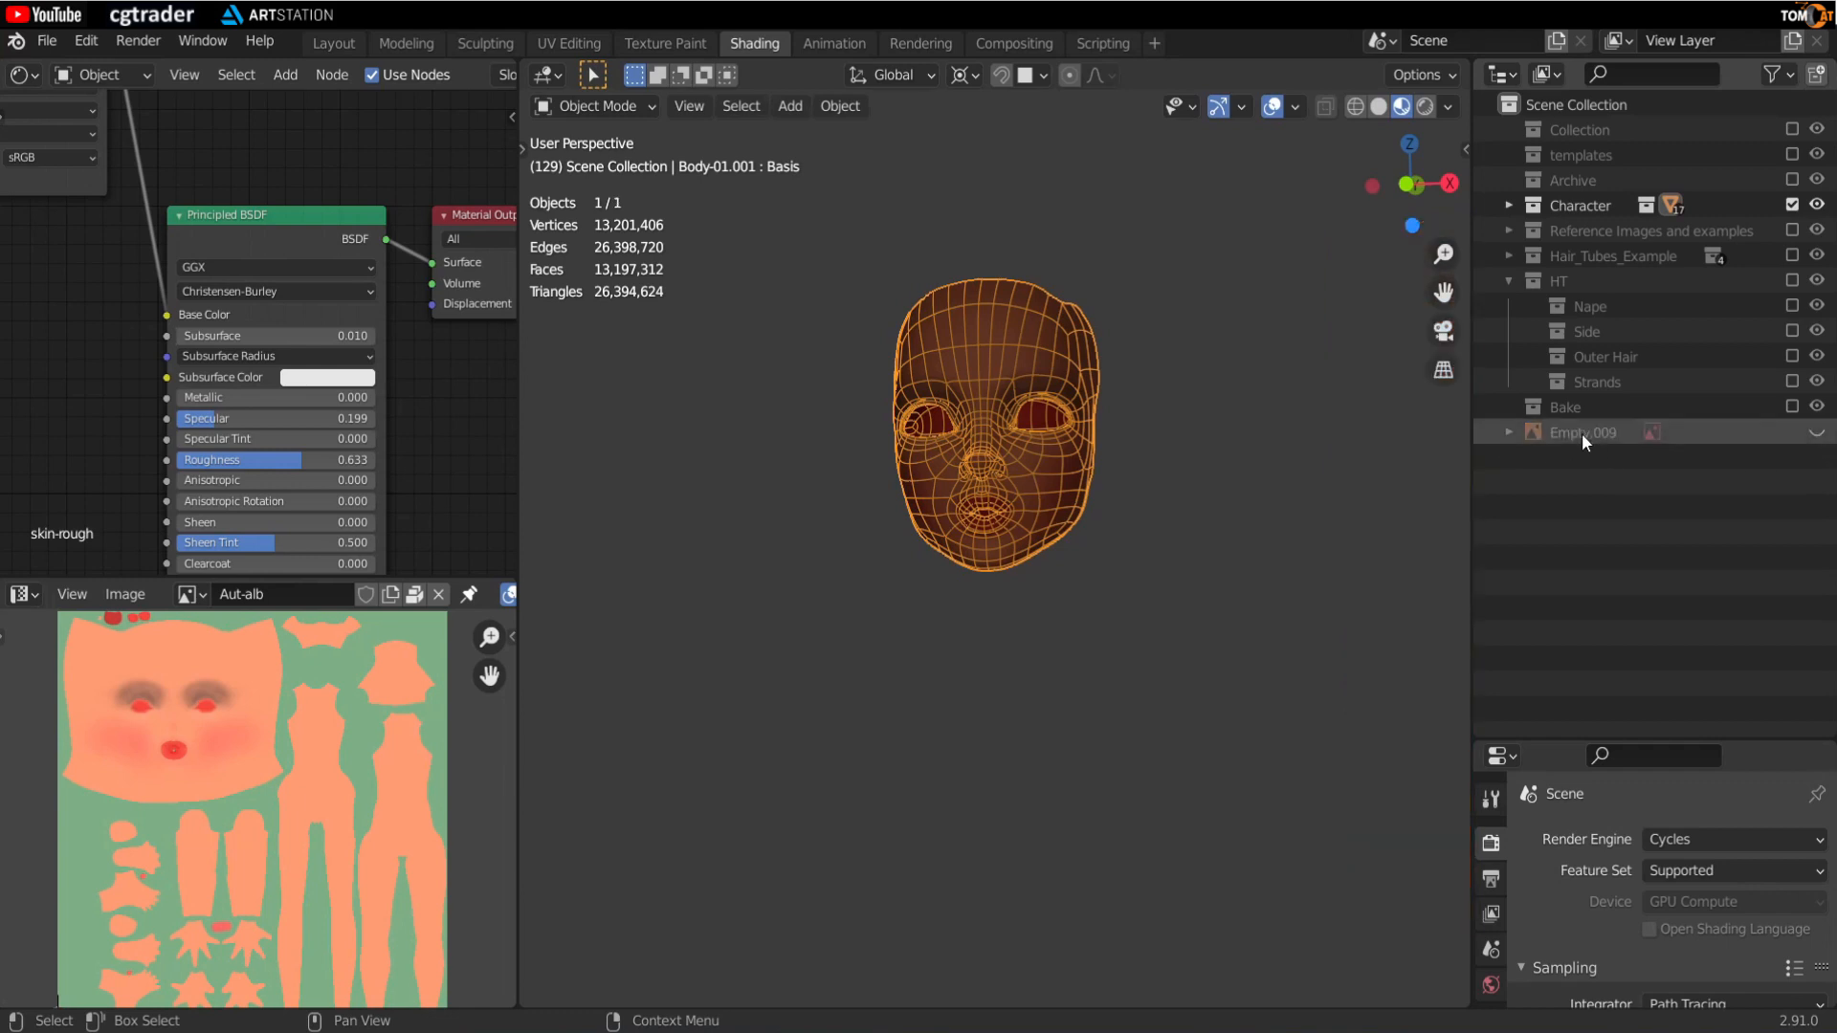
left_click_drag(1581, 433, 1587, 155)
Step: Expand the Character collection and exclude its eyelashes collection from the view layer
left_click(1509, 206)
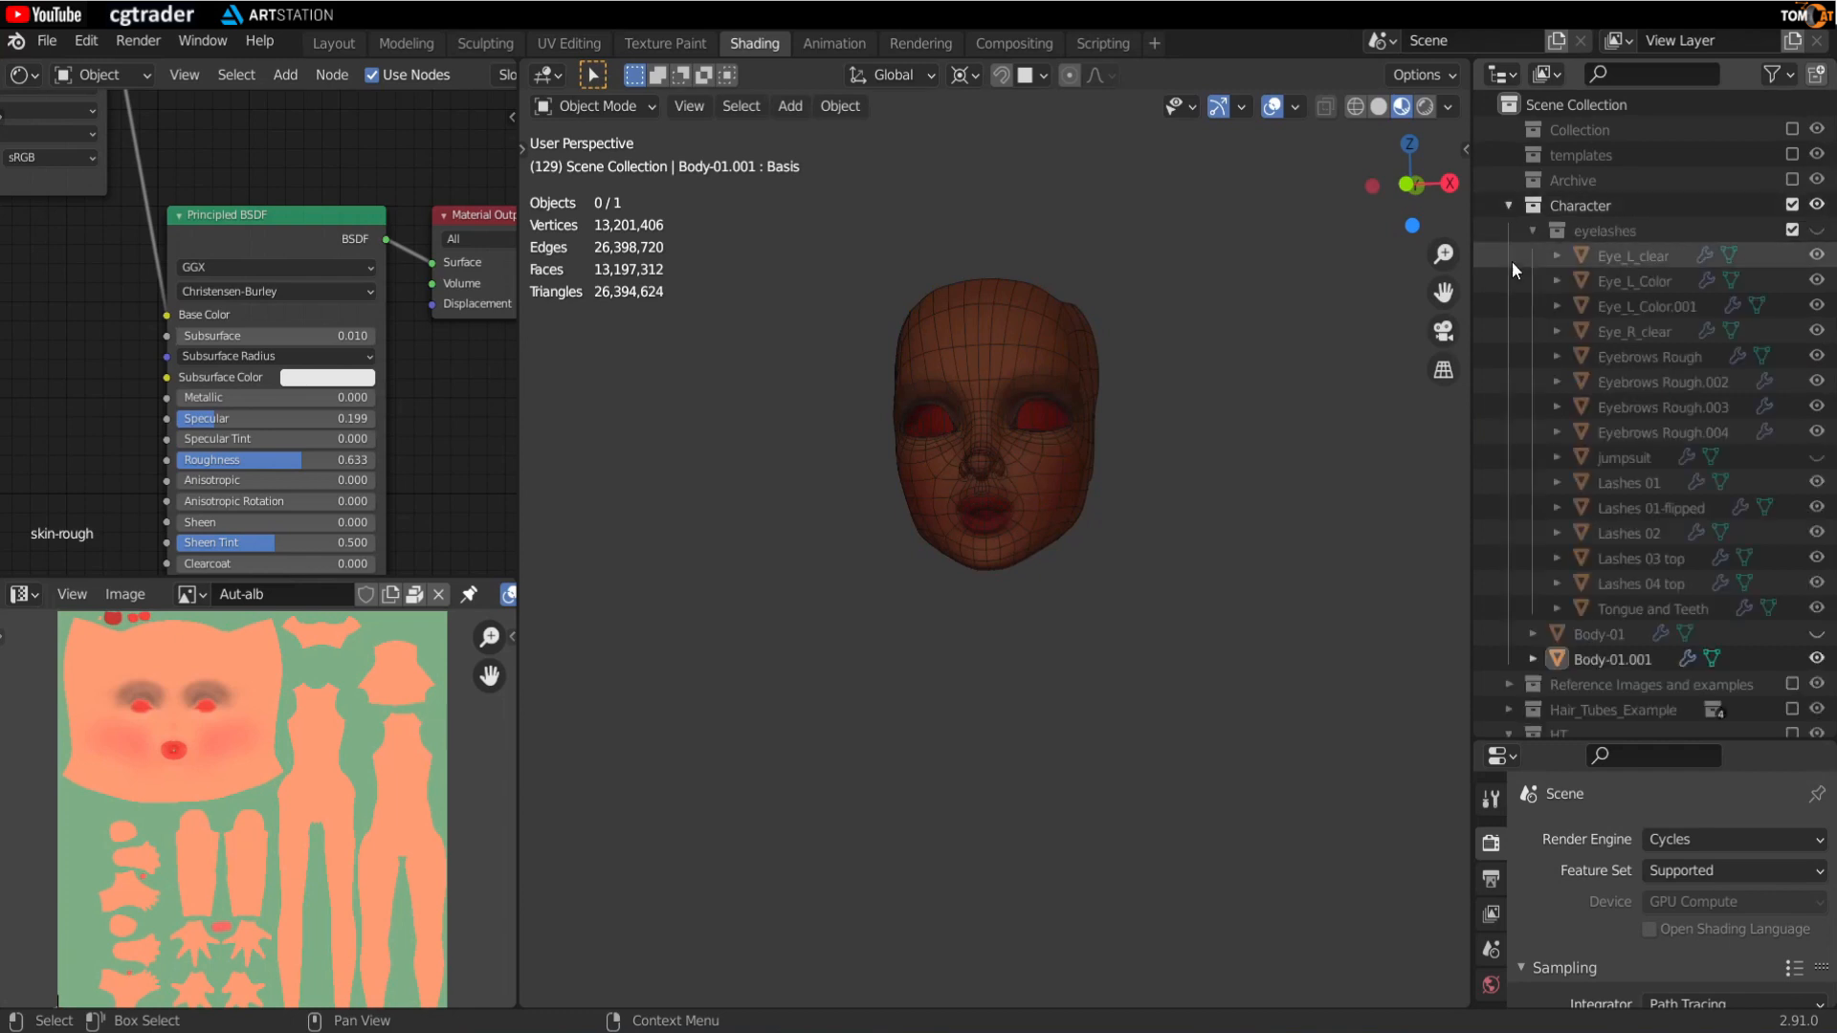
left_click(1533, 231)
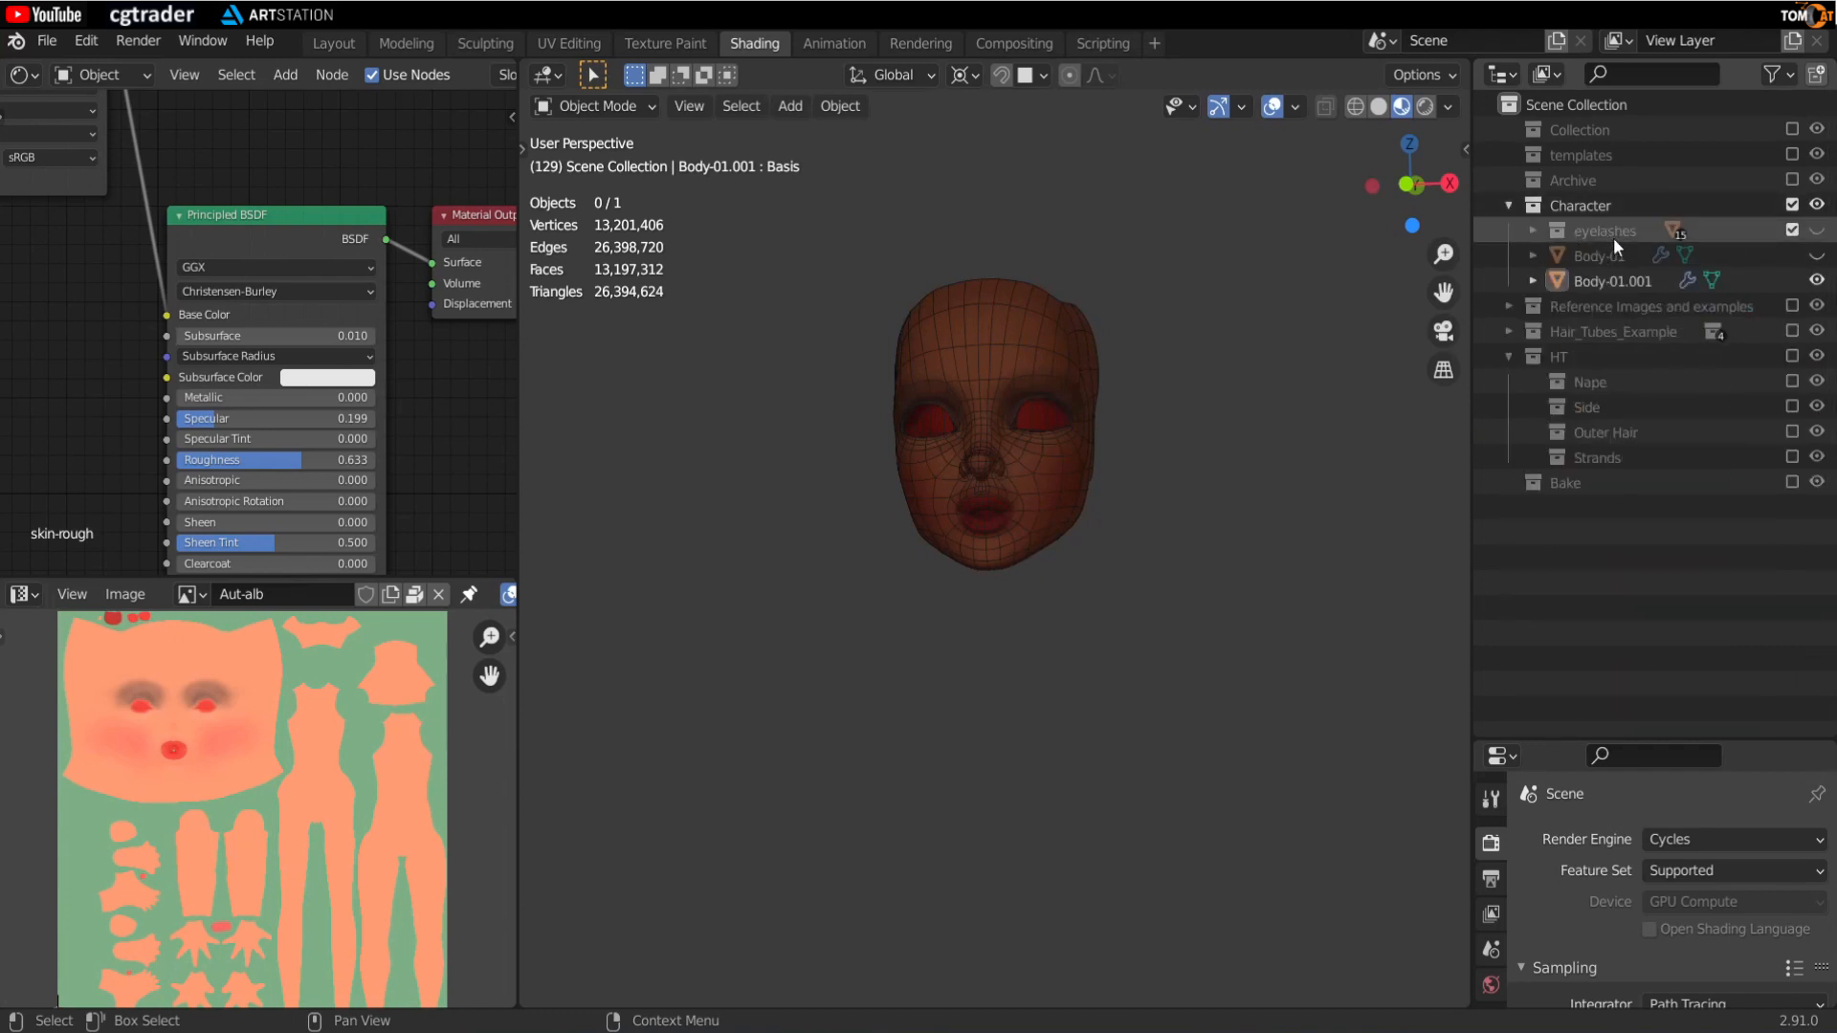
left_click(1815, 279)
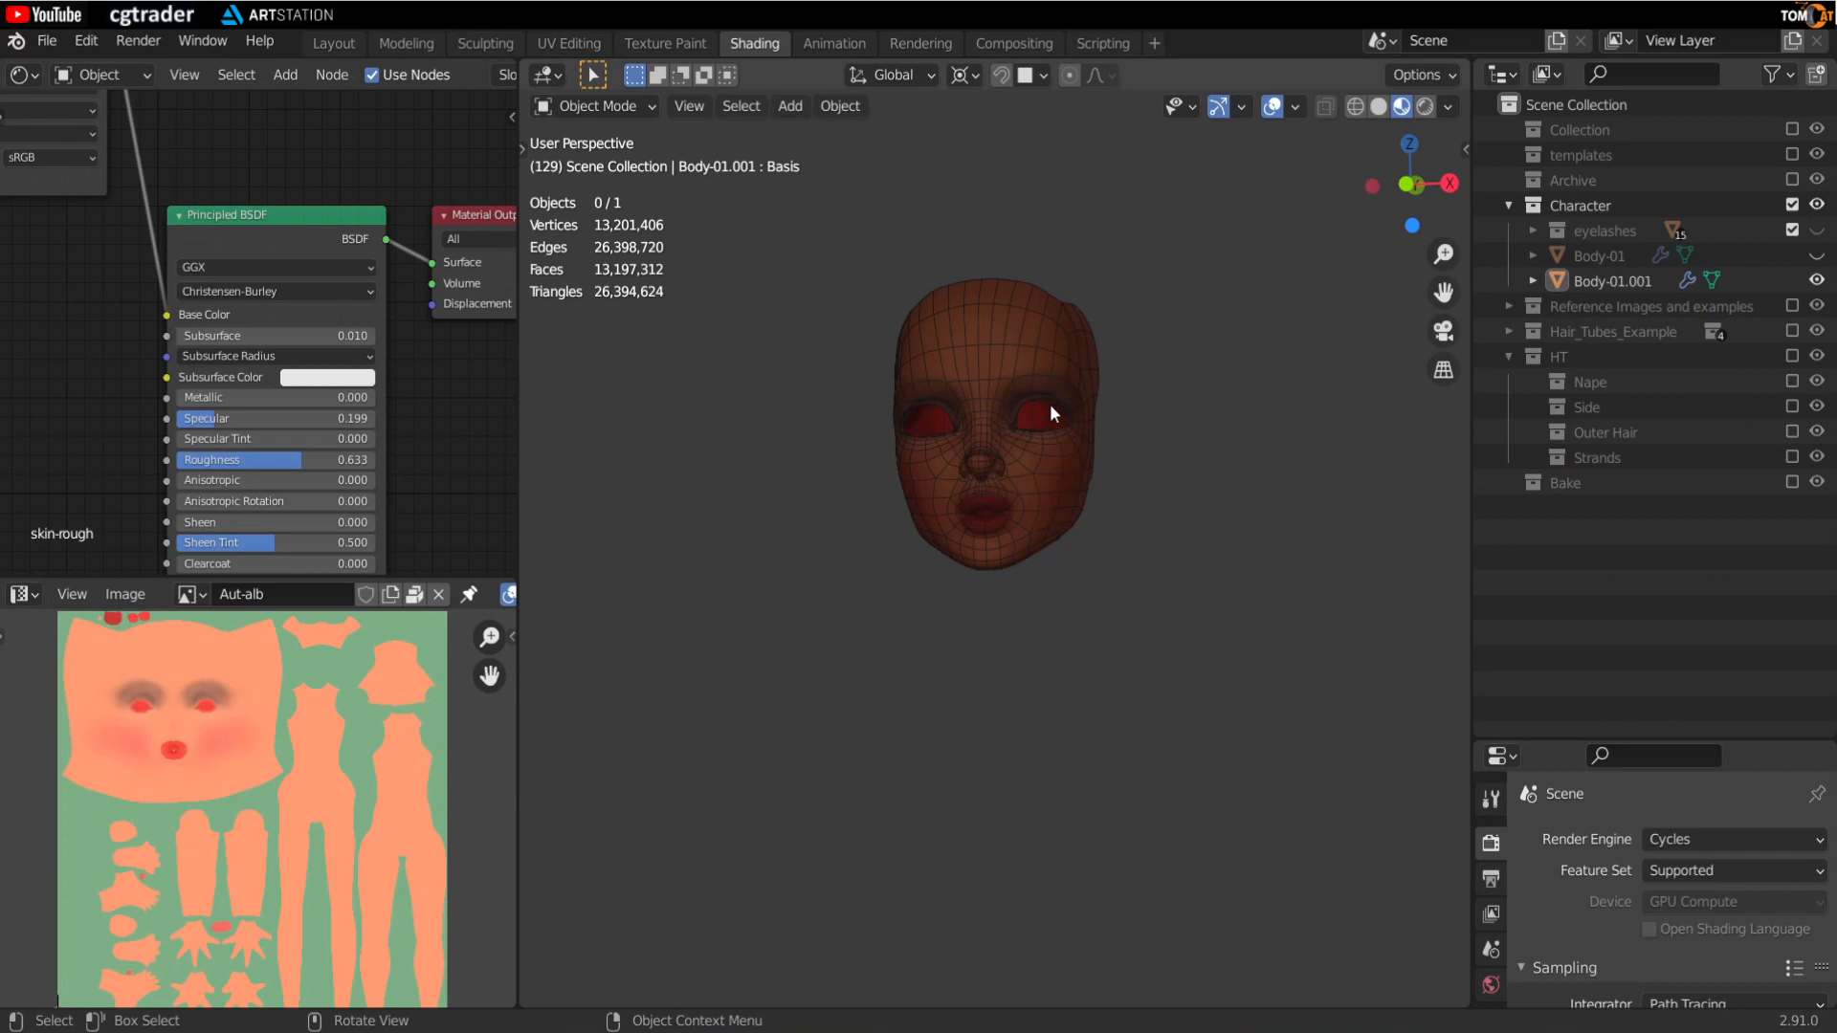
left_click(1792, 231)
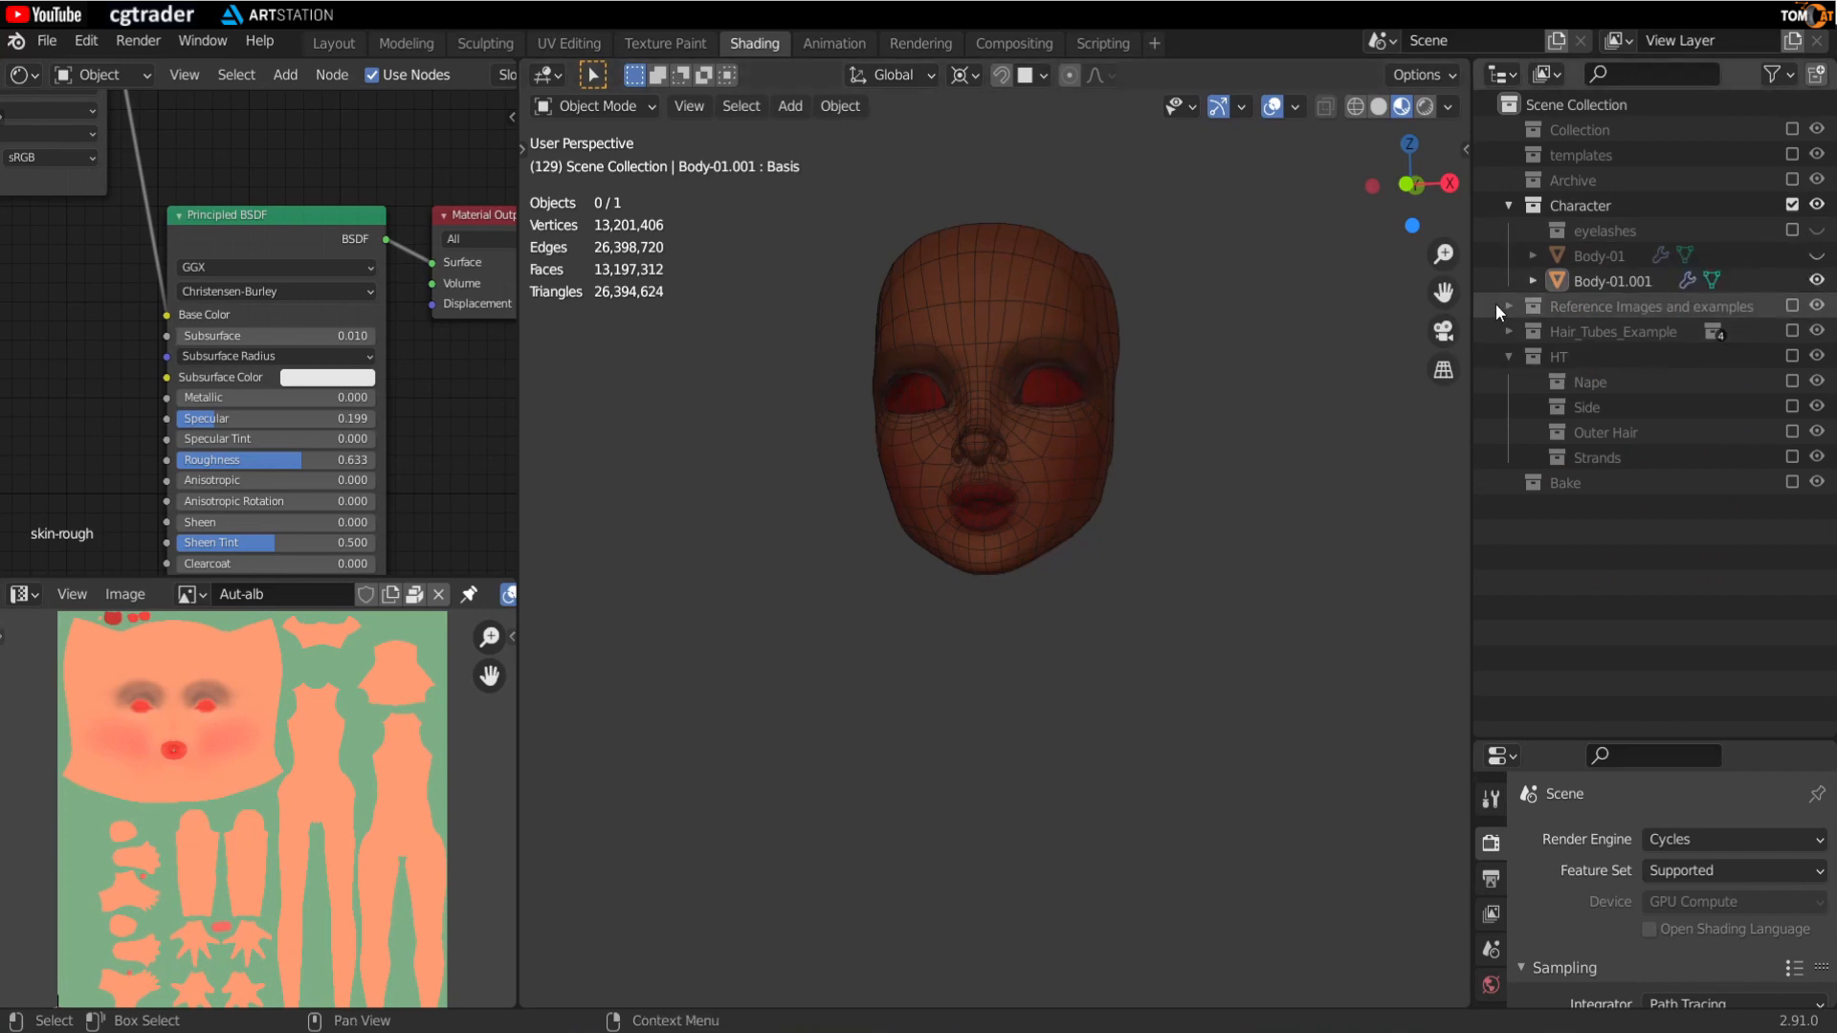
Step: Rename the Body-01.001 object as "Body-01.high rez sculpt"
left_click(1531, 280)
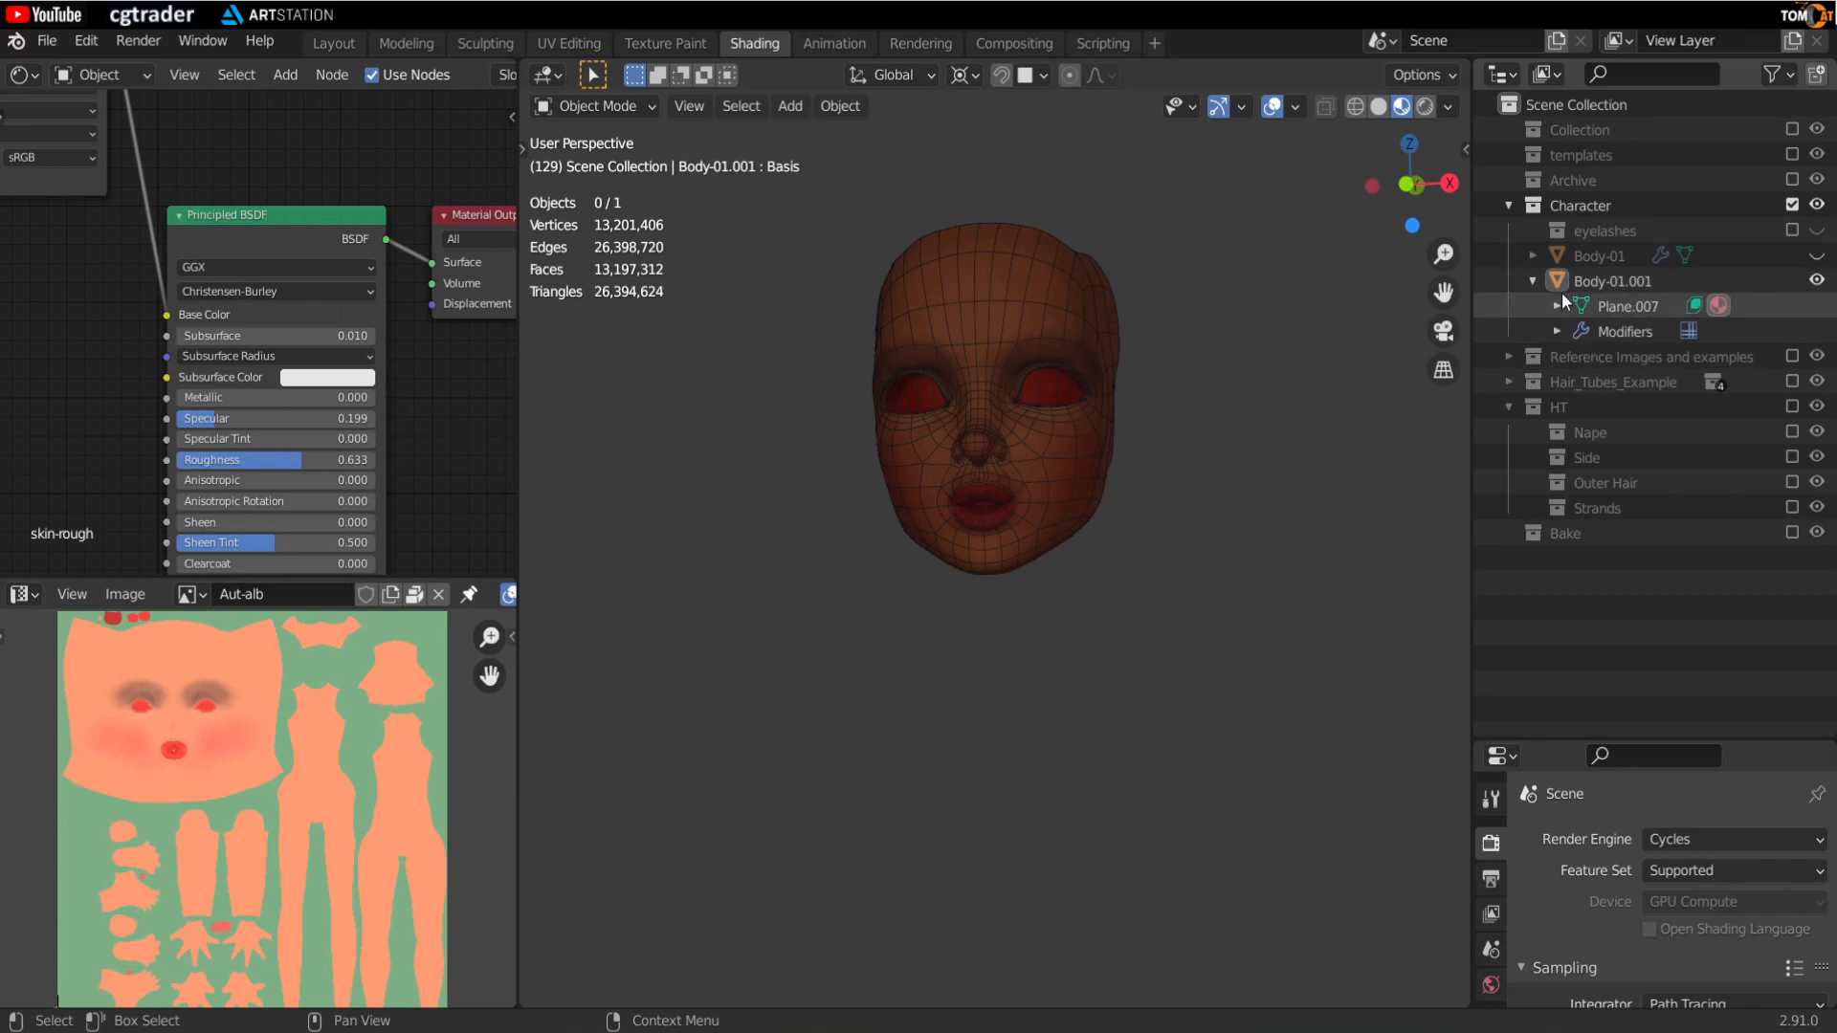
left_click(1535, 279)
left_click(1627, 275)
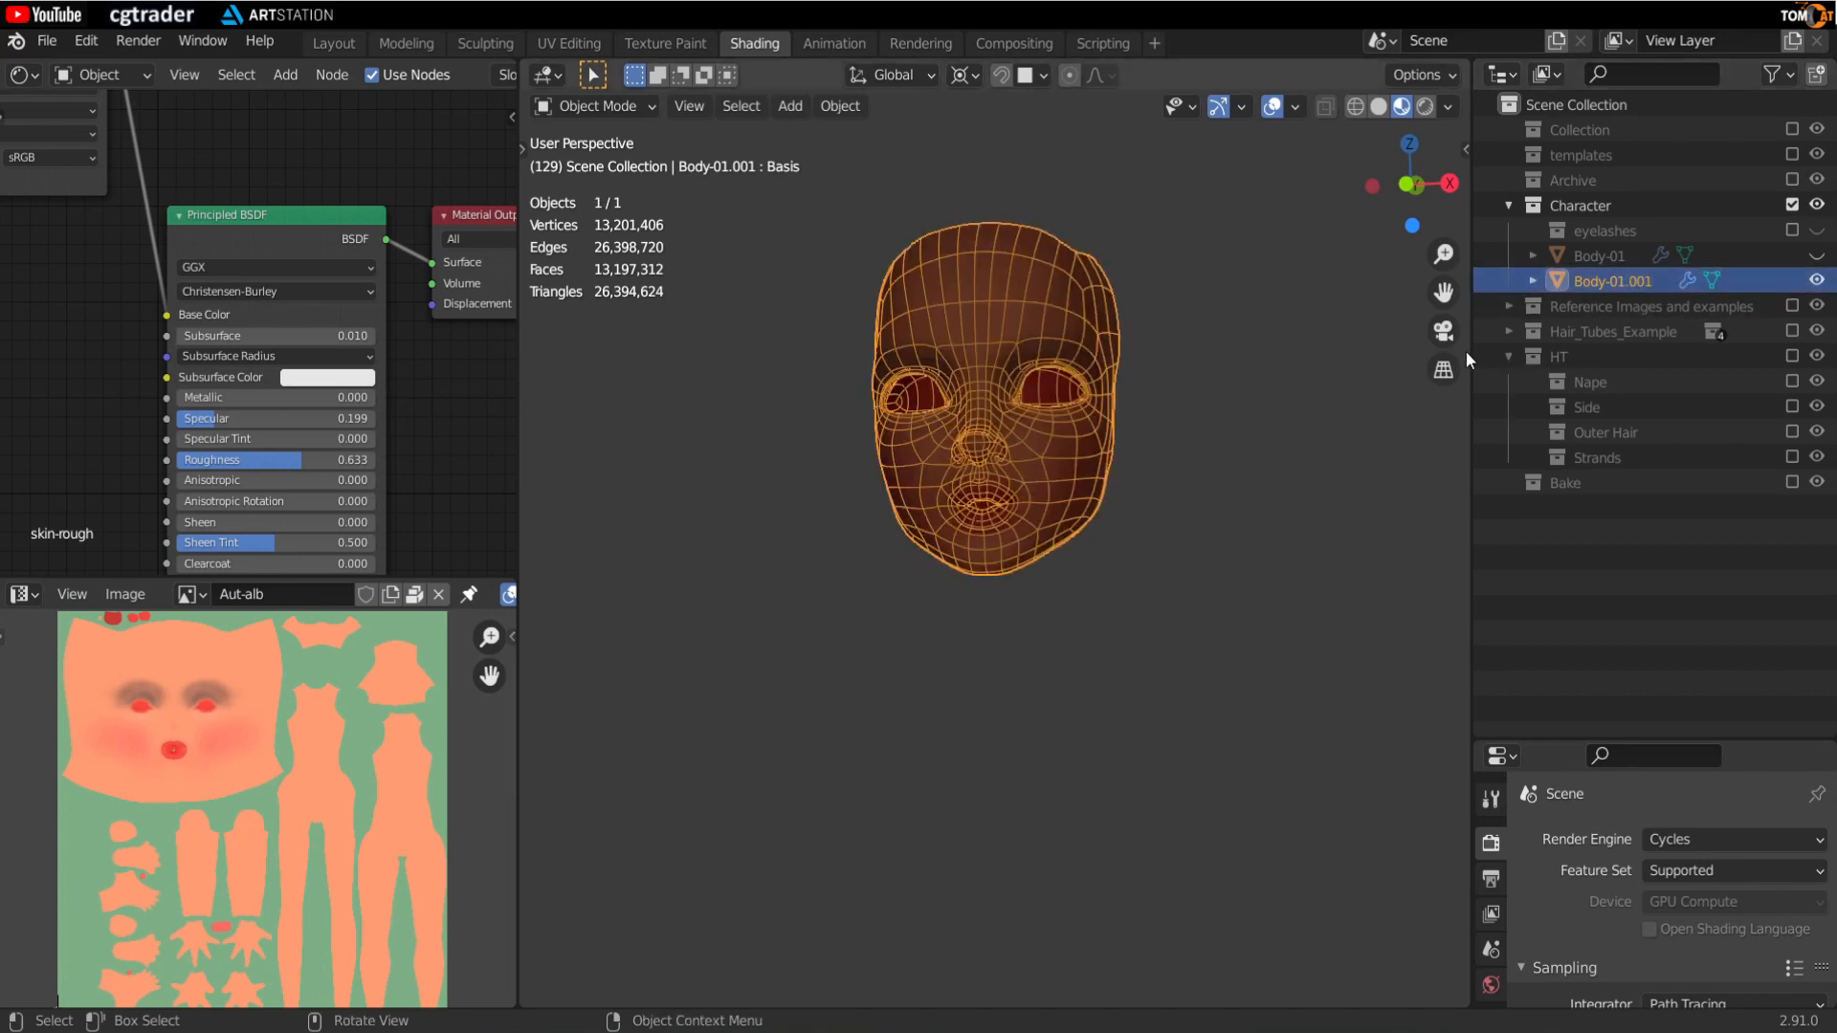
double_click(1634, 278)
left_click_drag(1629, 280, 1777, 287)
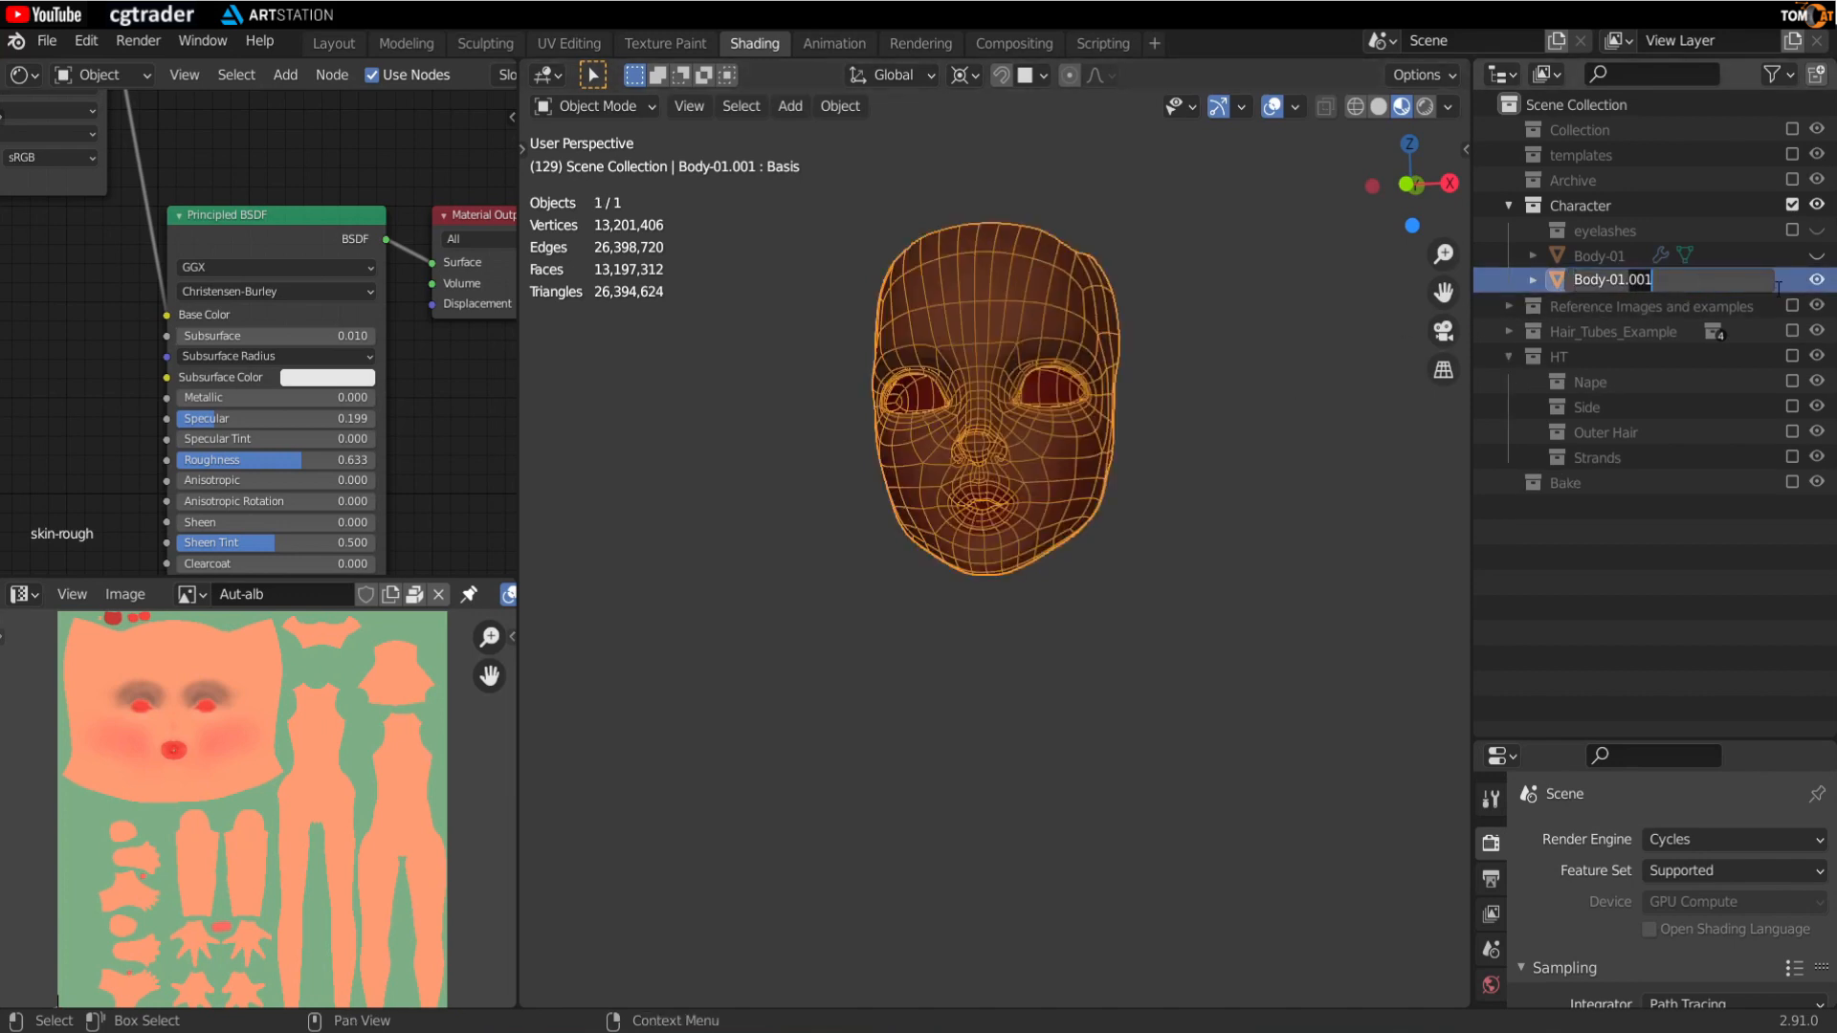
type("high rez sculpt")
key("Return")
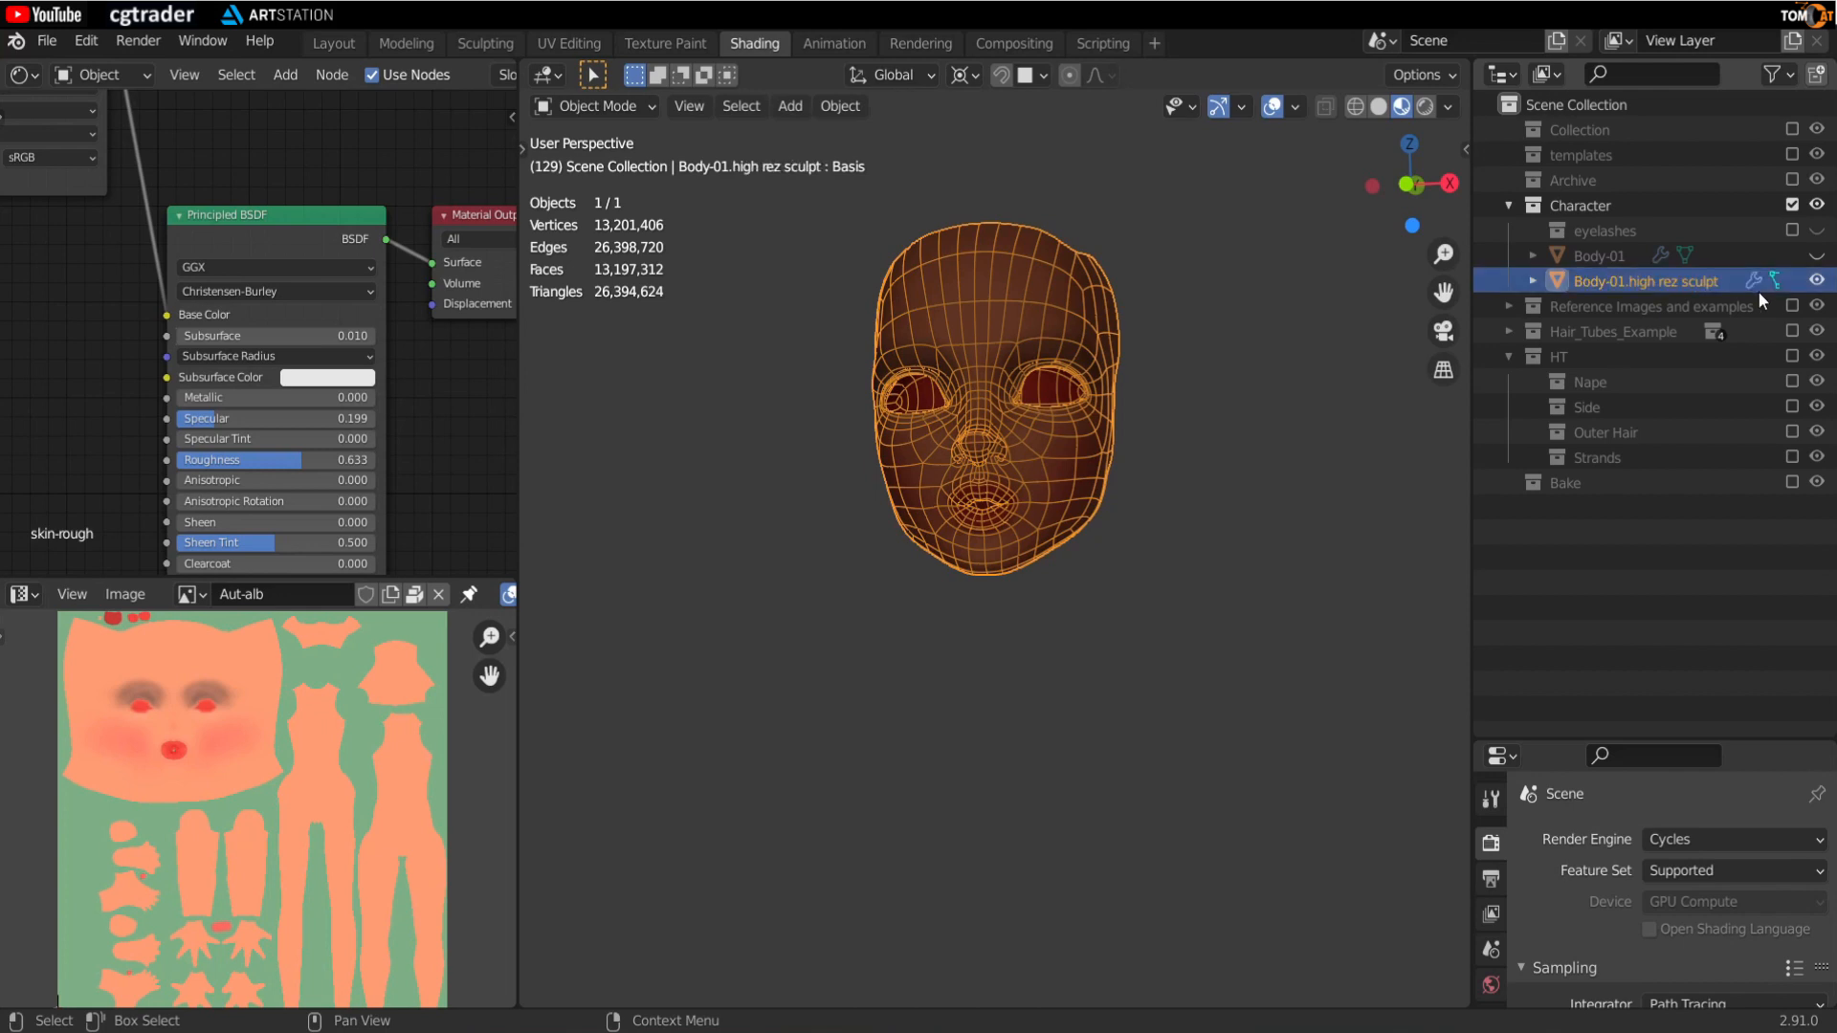
Step: Unhide the original Body-01 object and rename it as "Body-01 low rez mesh"
left_click(1617, 258)
left_click(1817, 256)
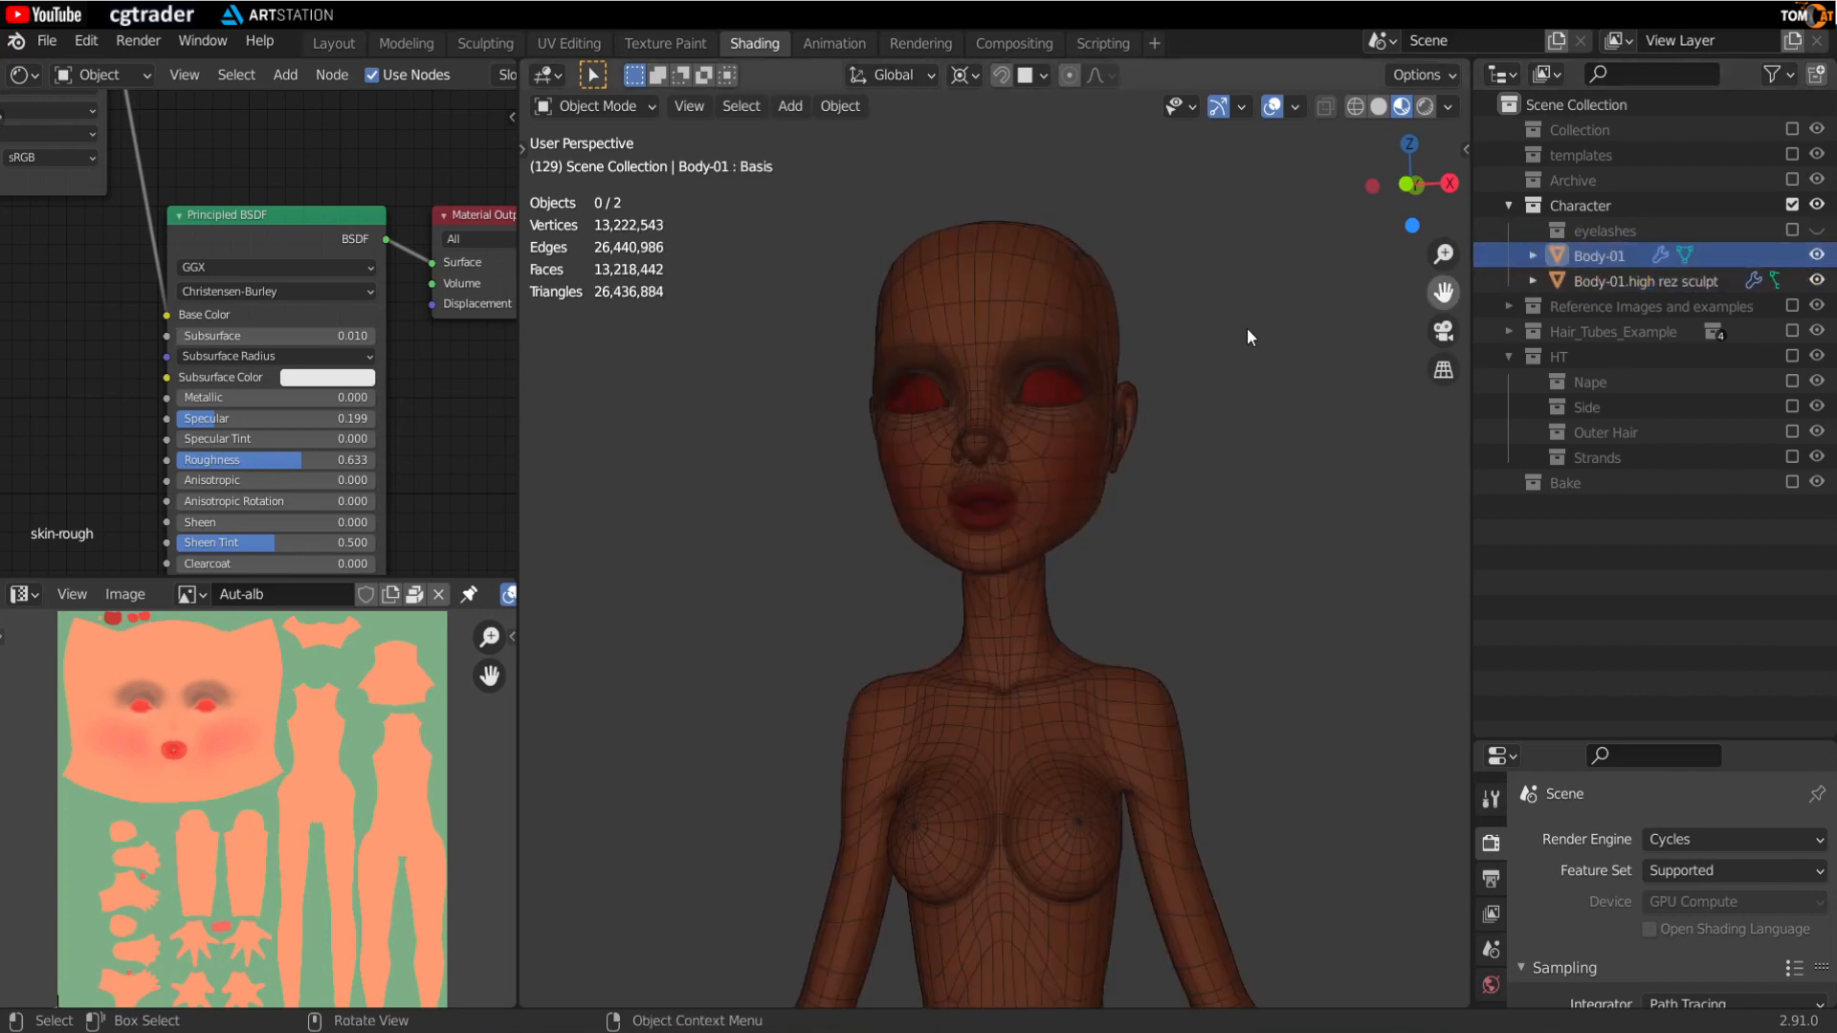
scroll(1248, 337, "up", 6)
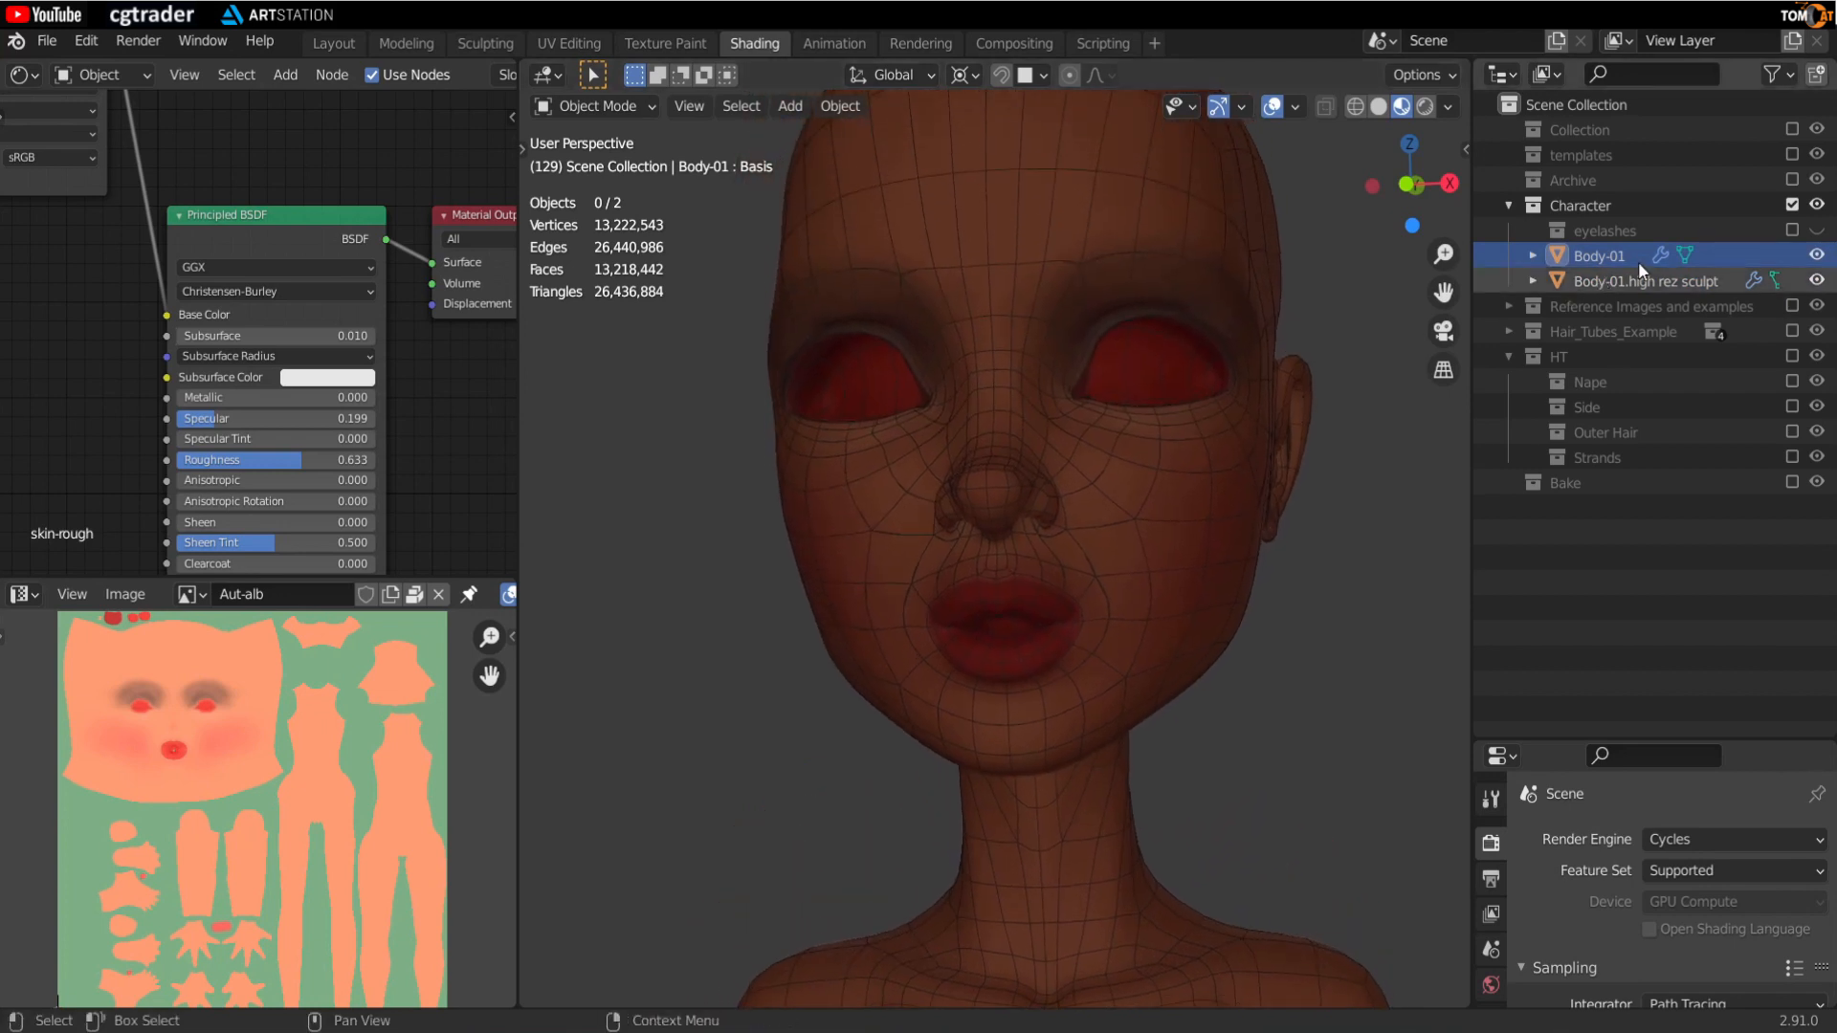
double_click(1638, 258)
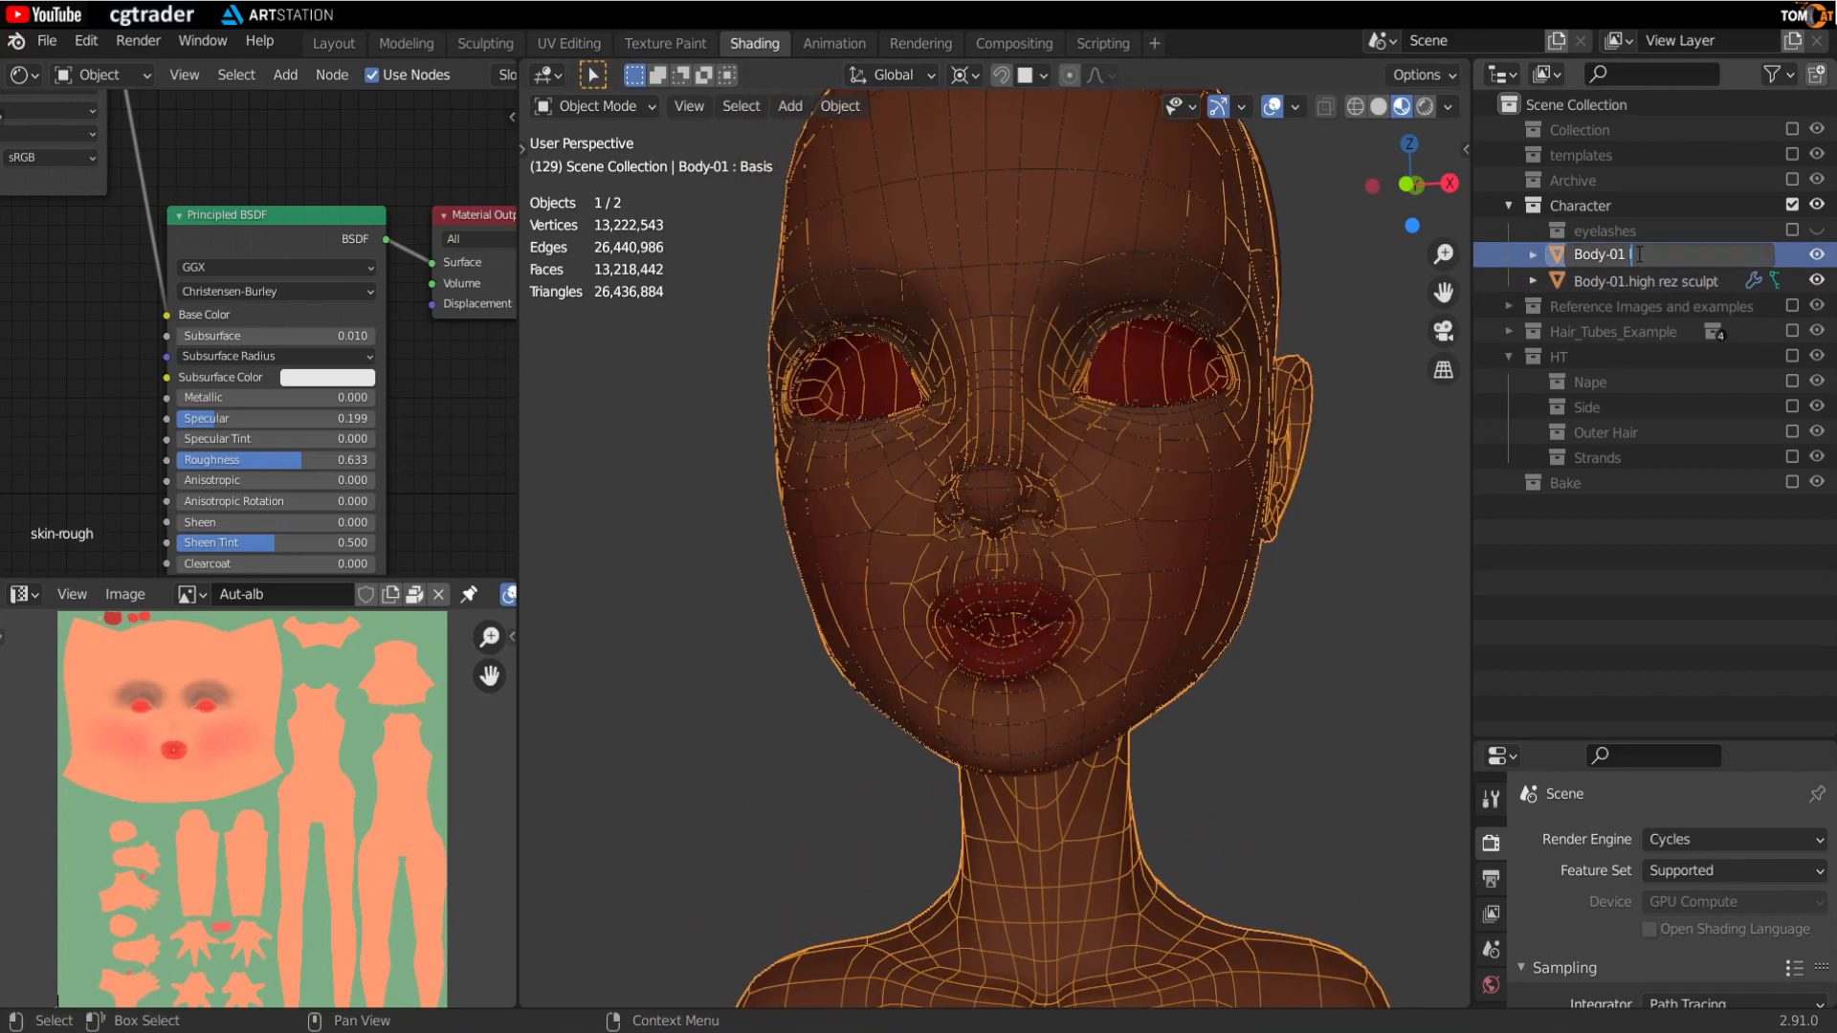
type("low rez mesh")
key("Return")
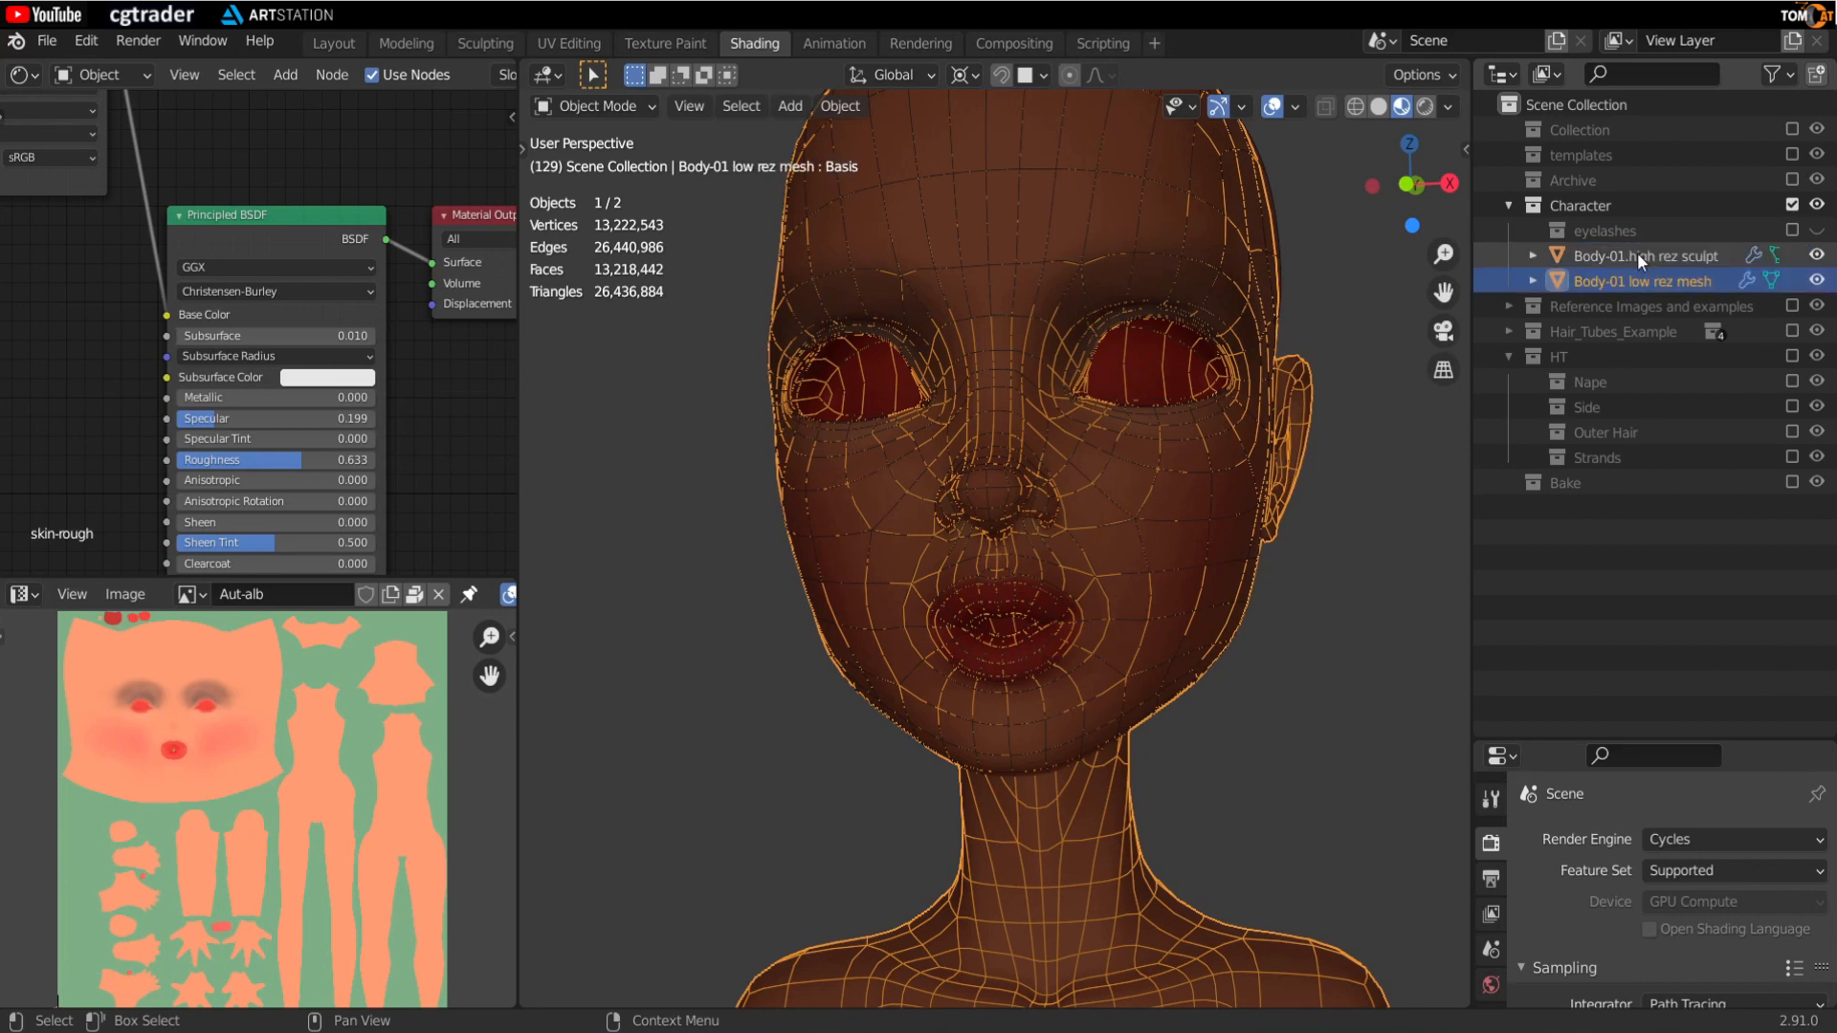
left_click(660, 673)
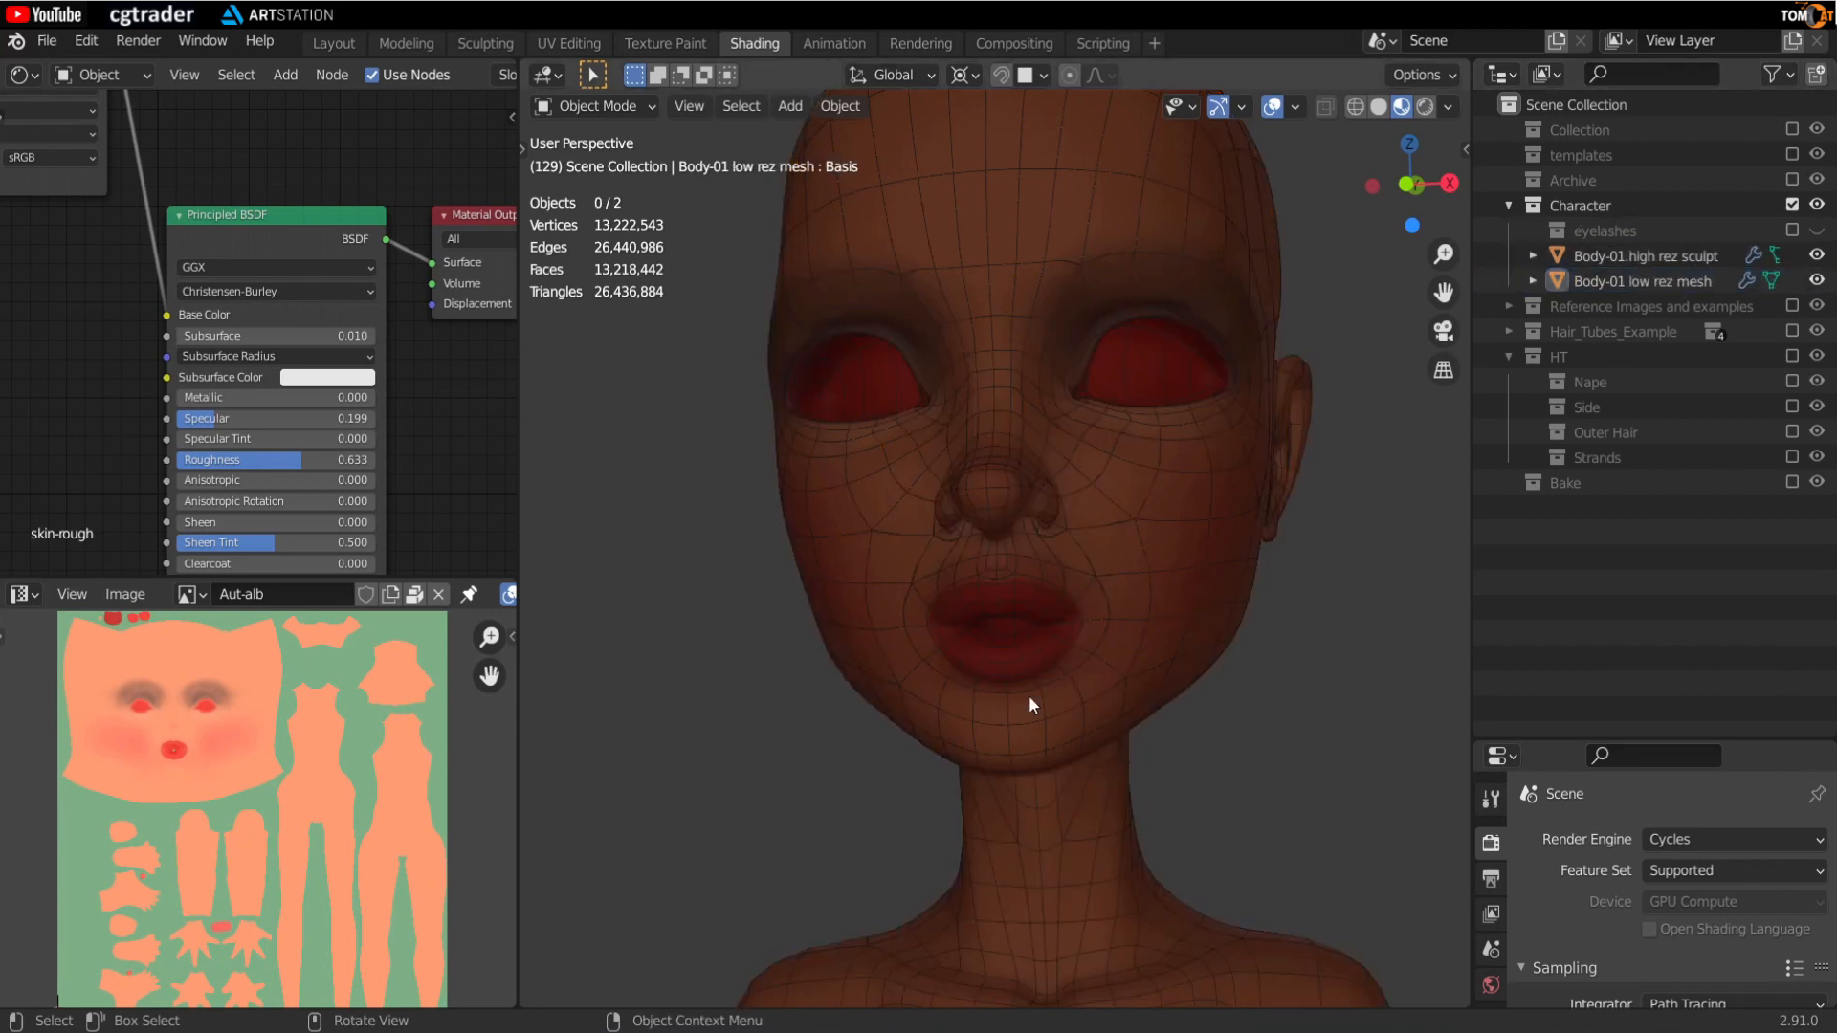
Step: Remove the skin-rough material slot from the high rez sculpt object
left_click(1189, 540)
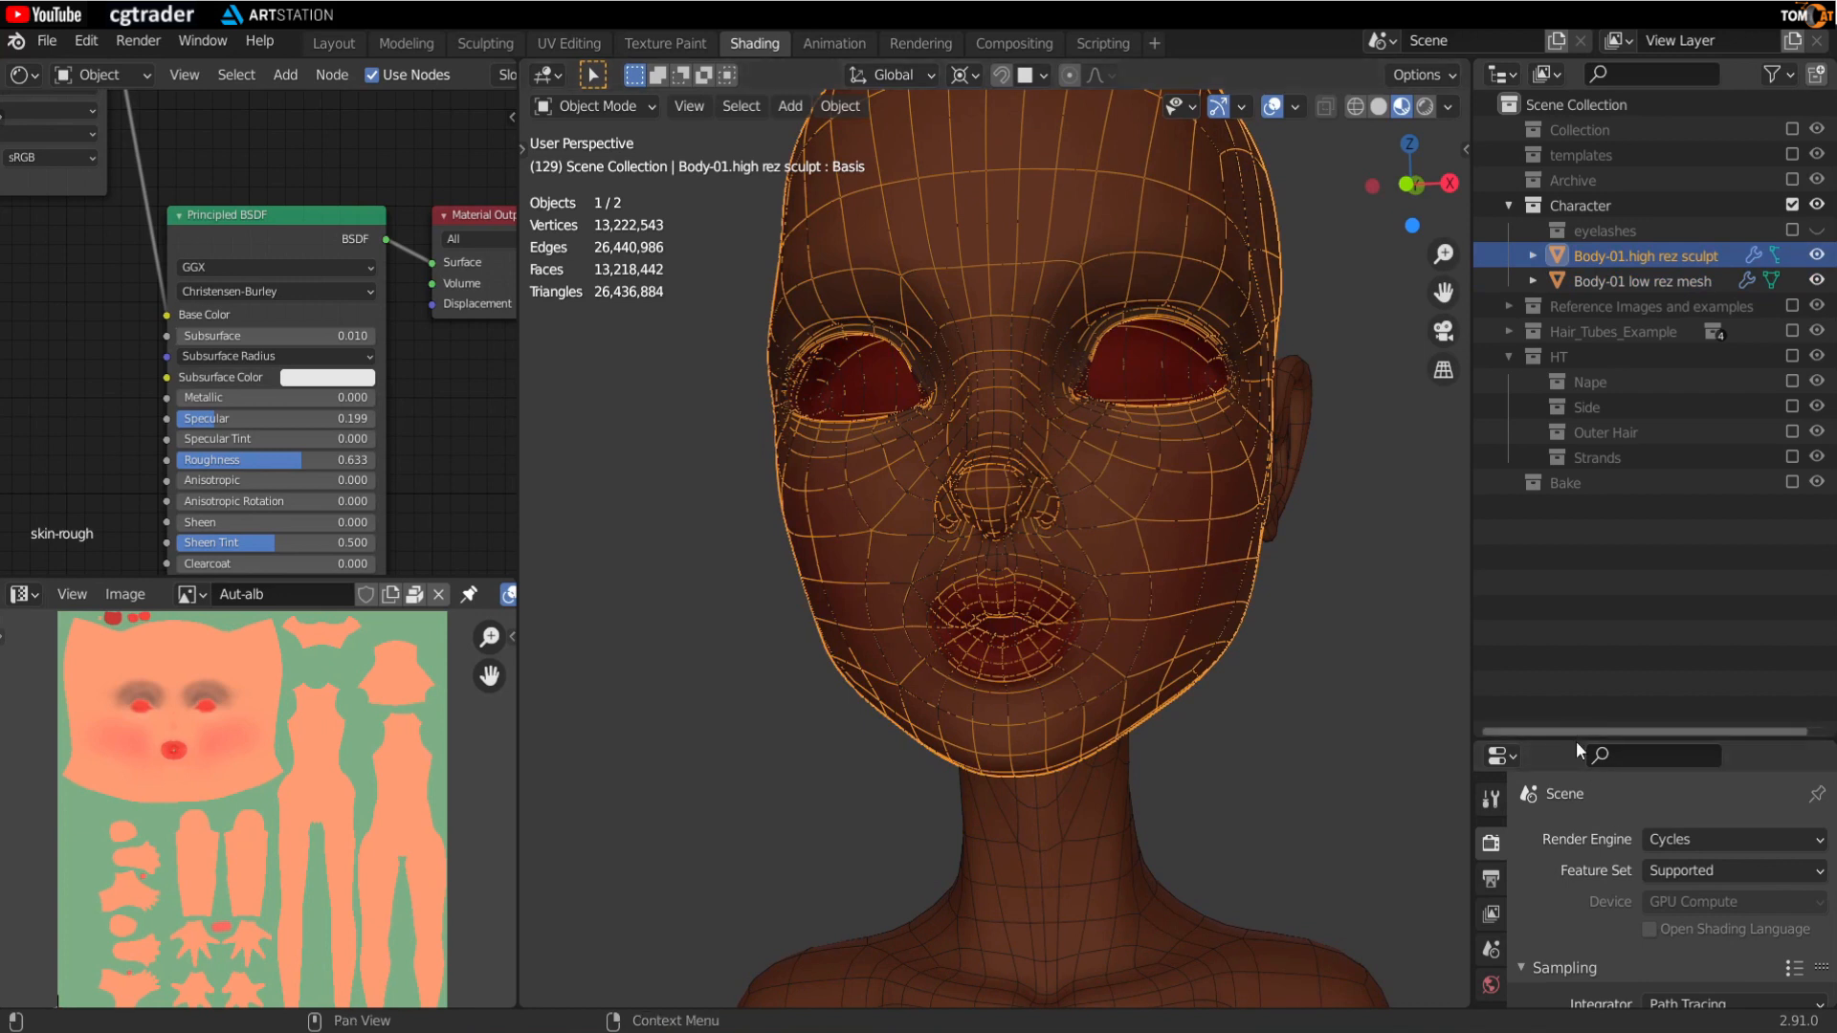
left_click_drag(1576, 741, 1567, 251)
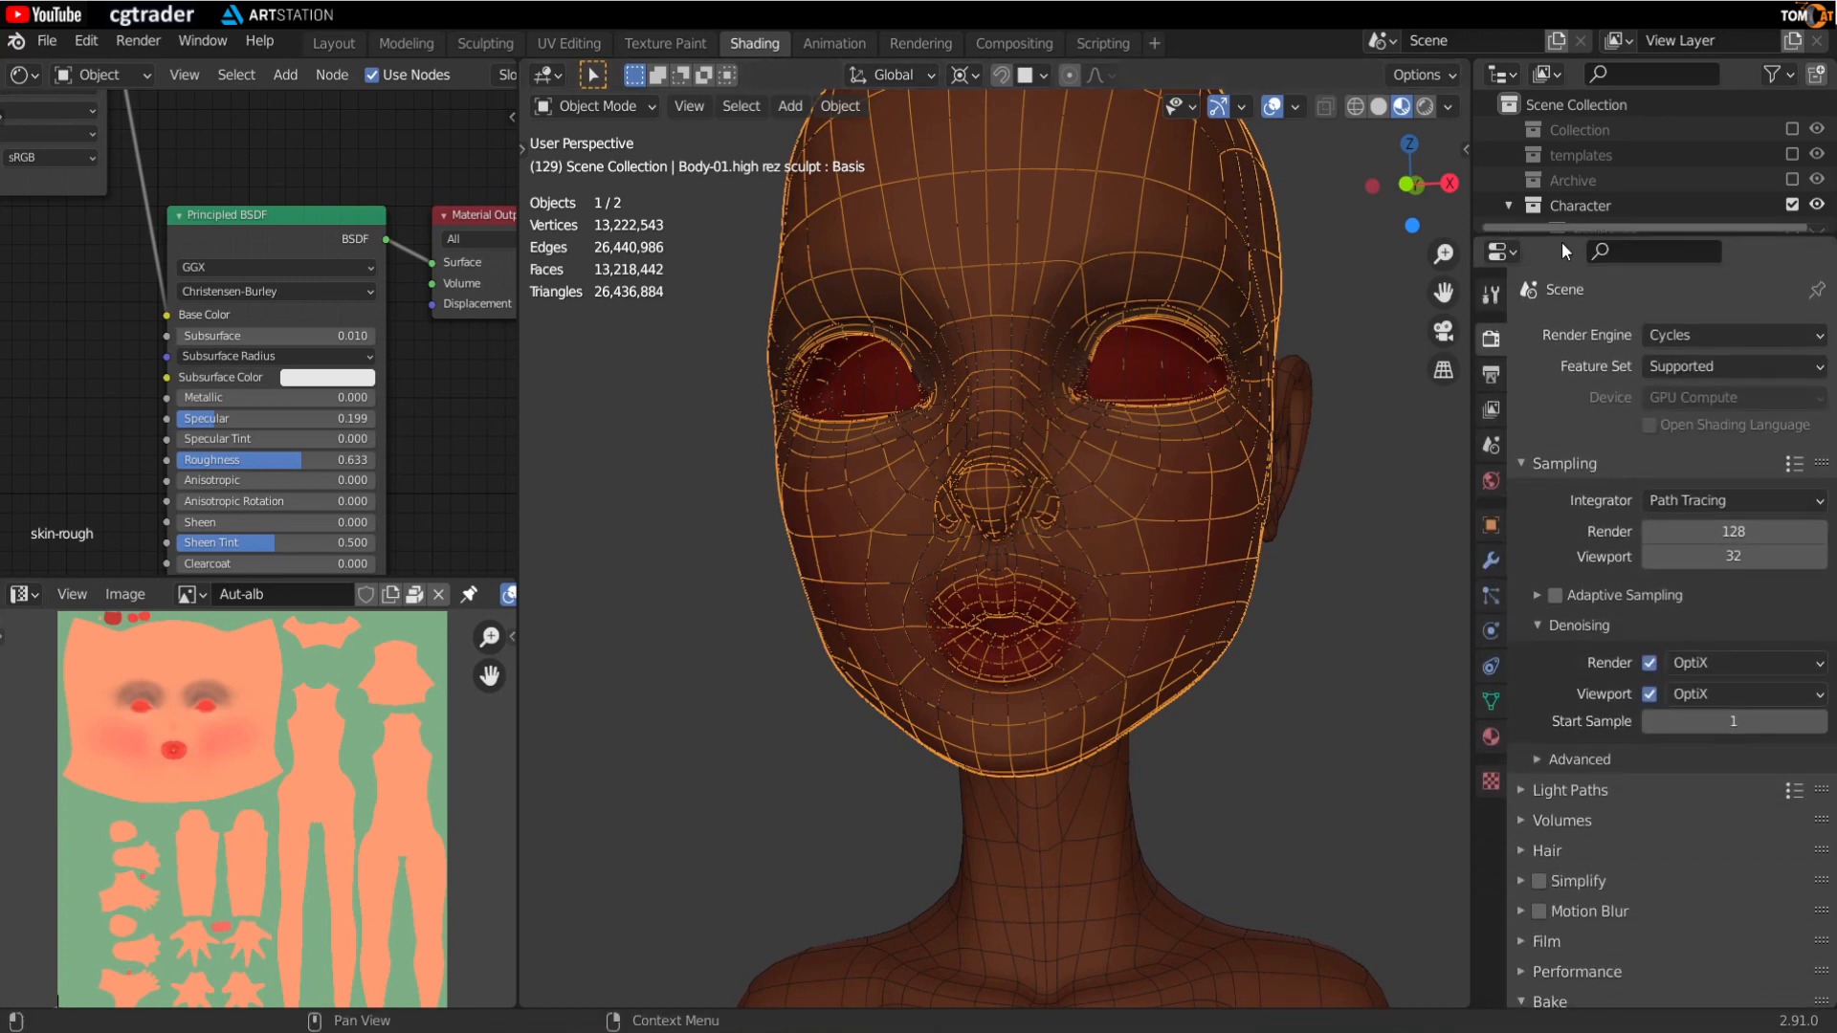
left_click(1491, 737)
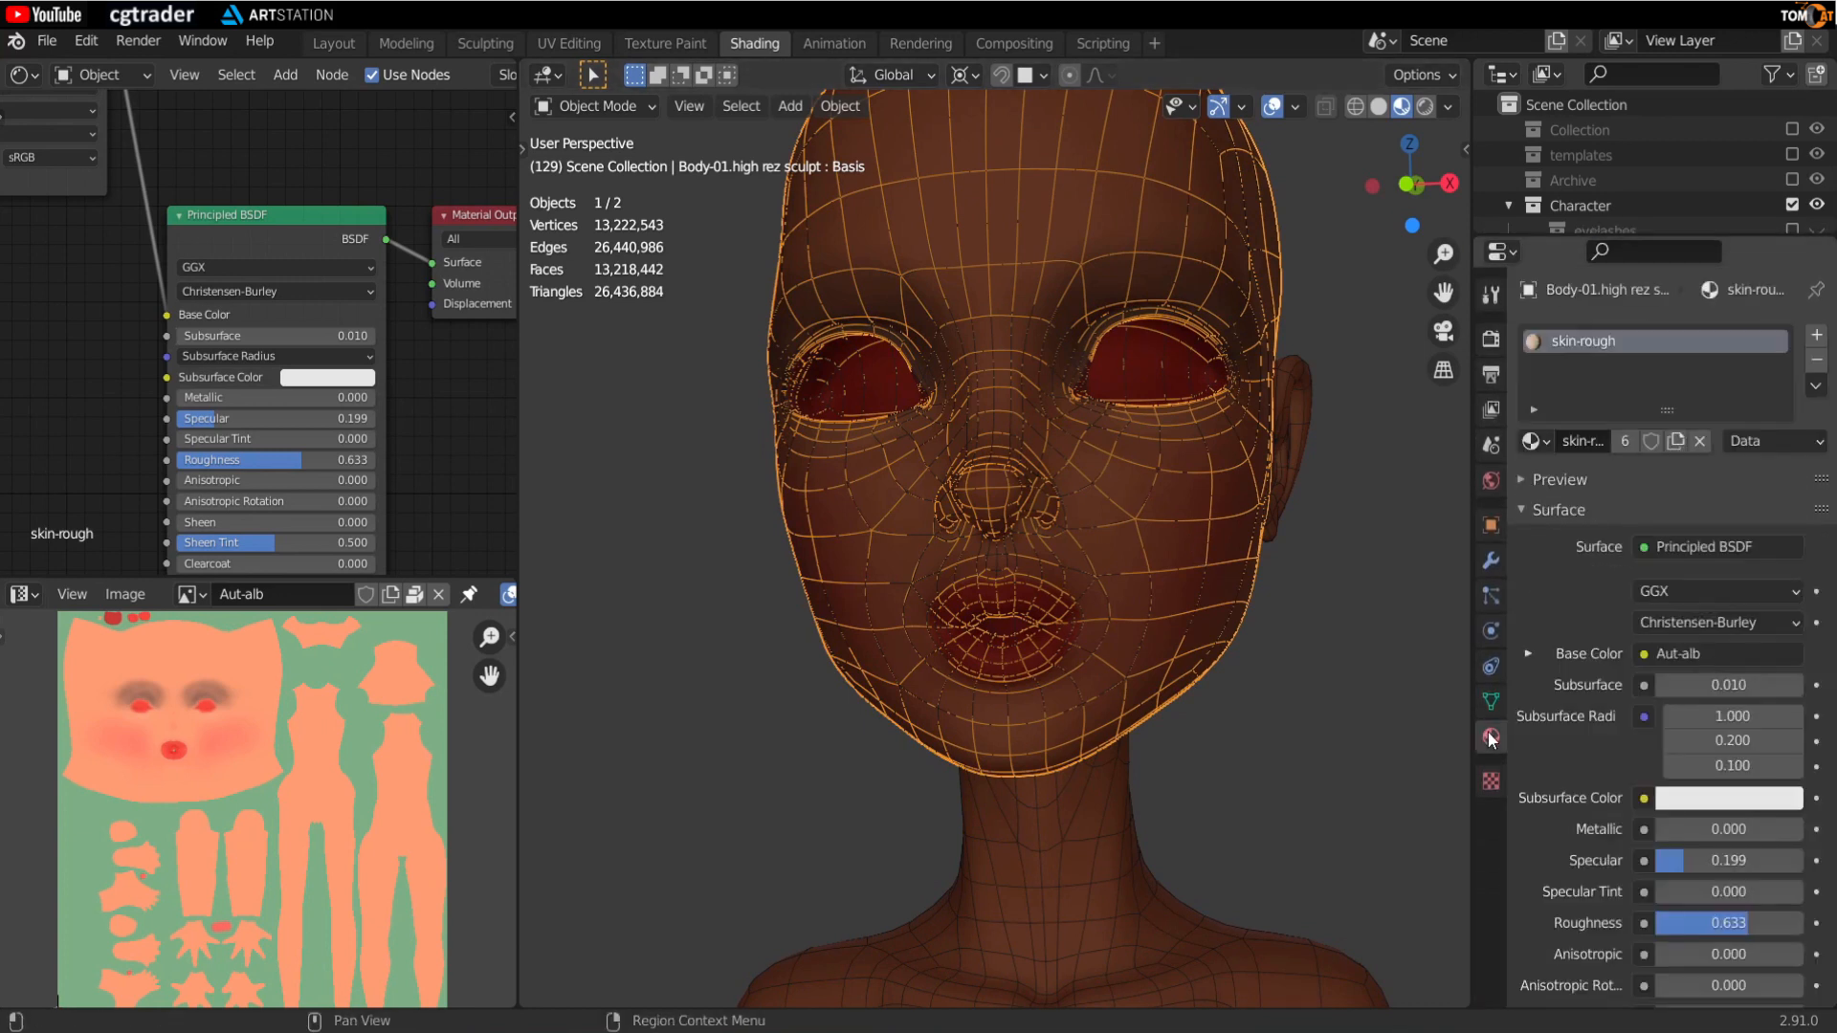
left_click(1815, 362)
Step: Add an Image Texture node beside the Material Output in the low rez mesh's skin-rough material
left_click_drag(521, 483, 760, 480)
left_click(1197, 819)
scroll(580, 371, "down", 3)
middle_click_drag(580, 371, 421, 280)
scroll(454, 329, "up", 2)
key("shift+a")
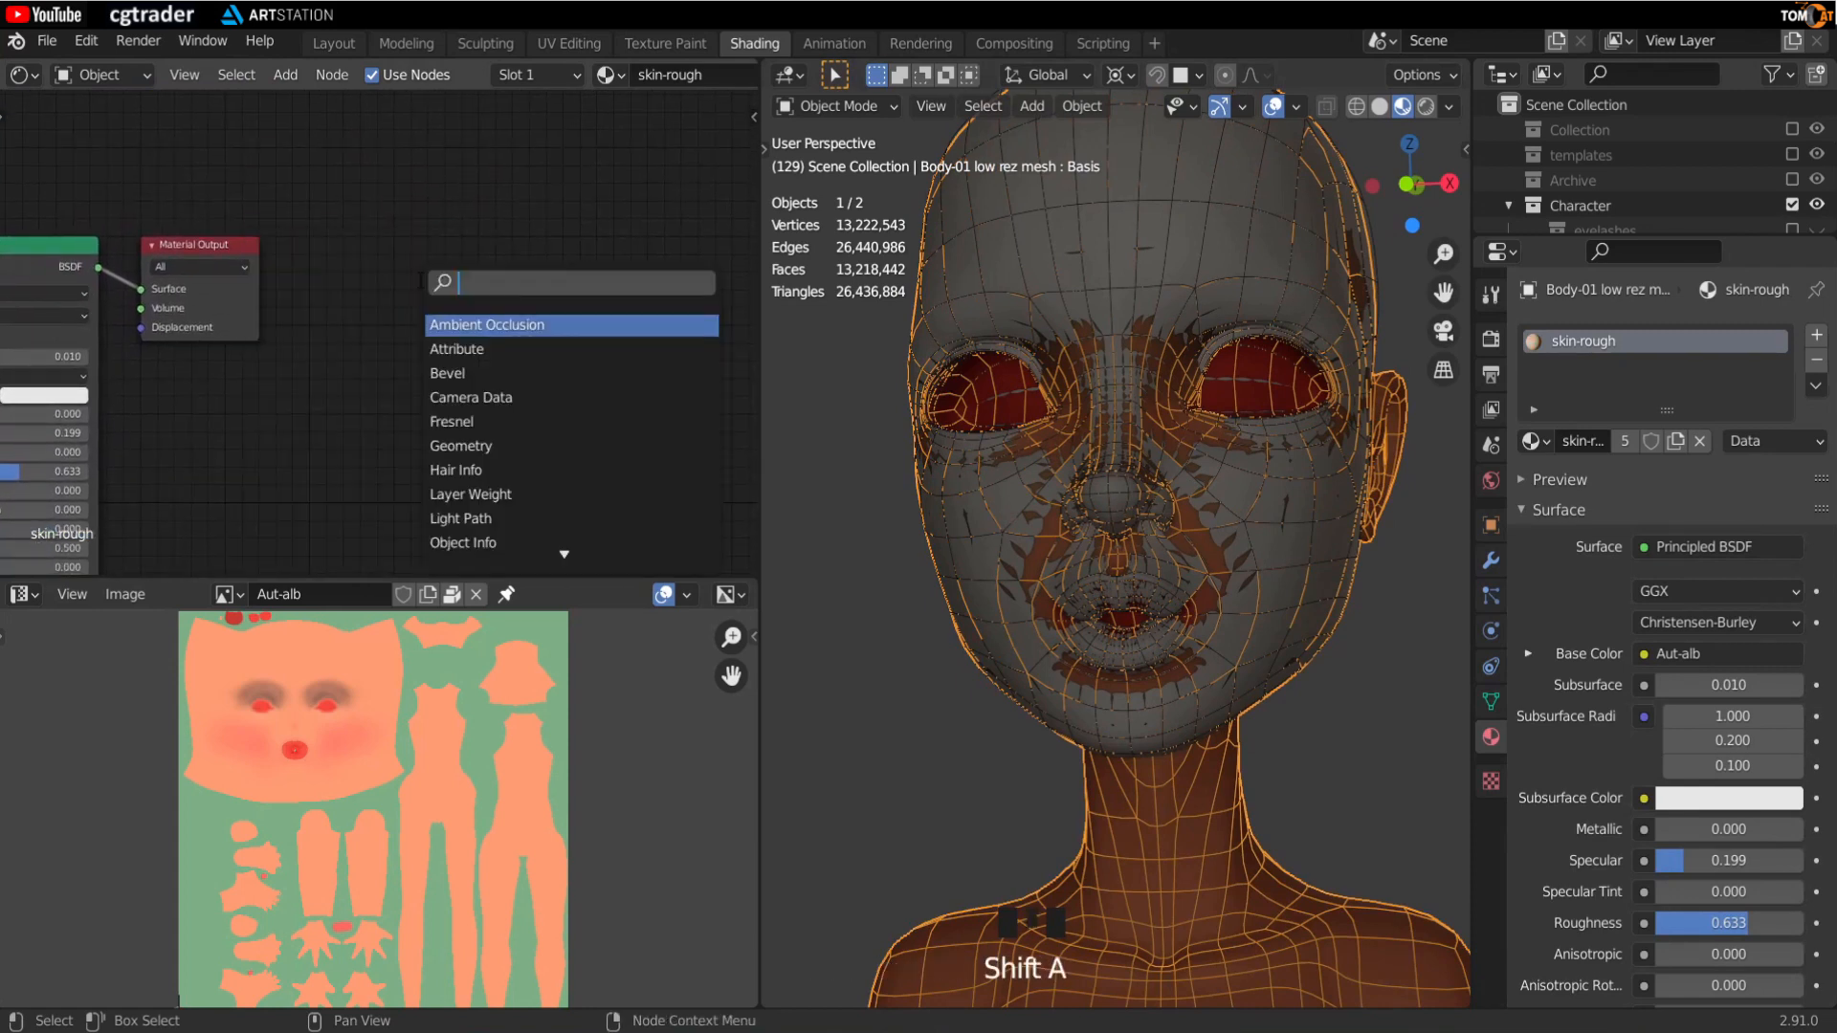
type("IMA")
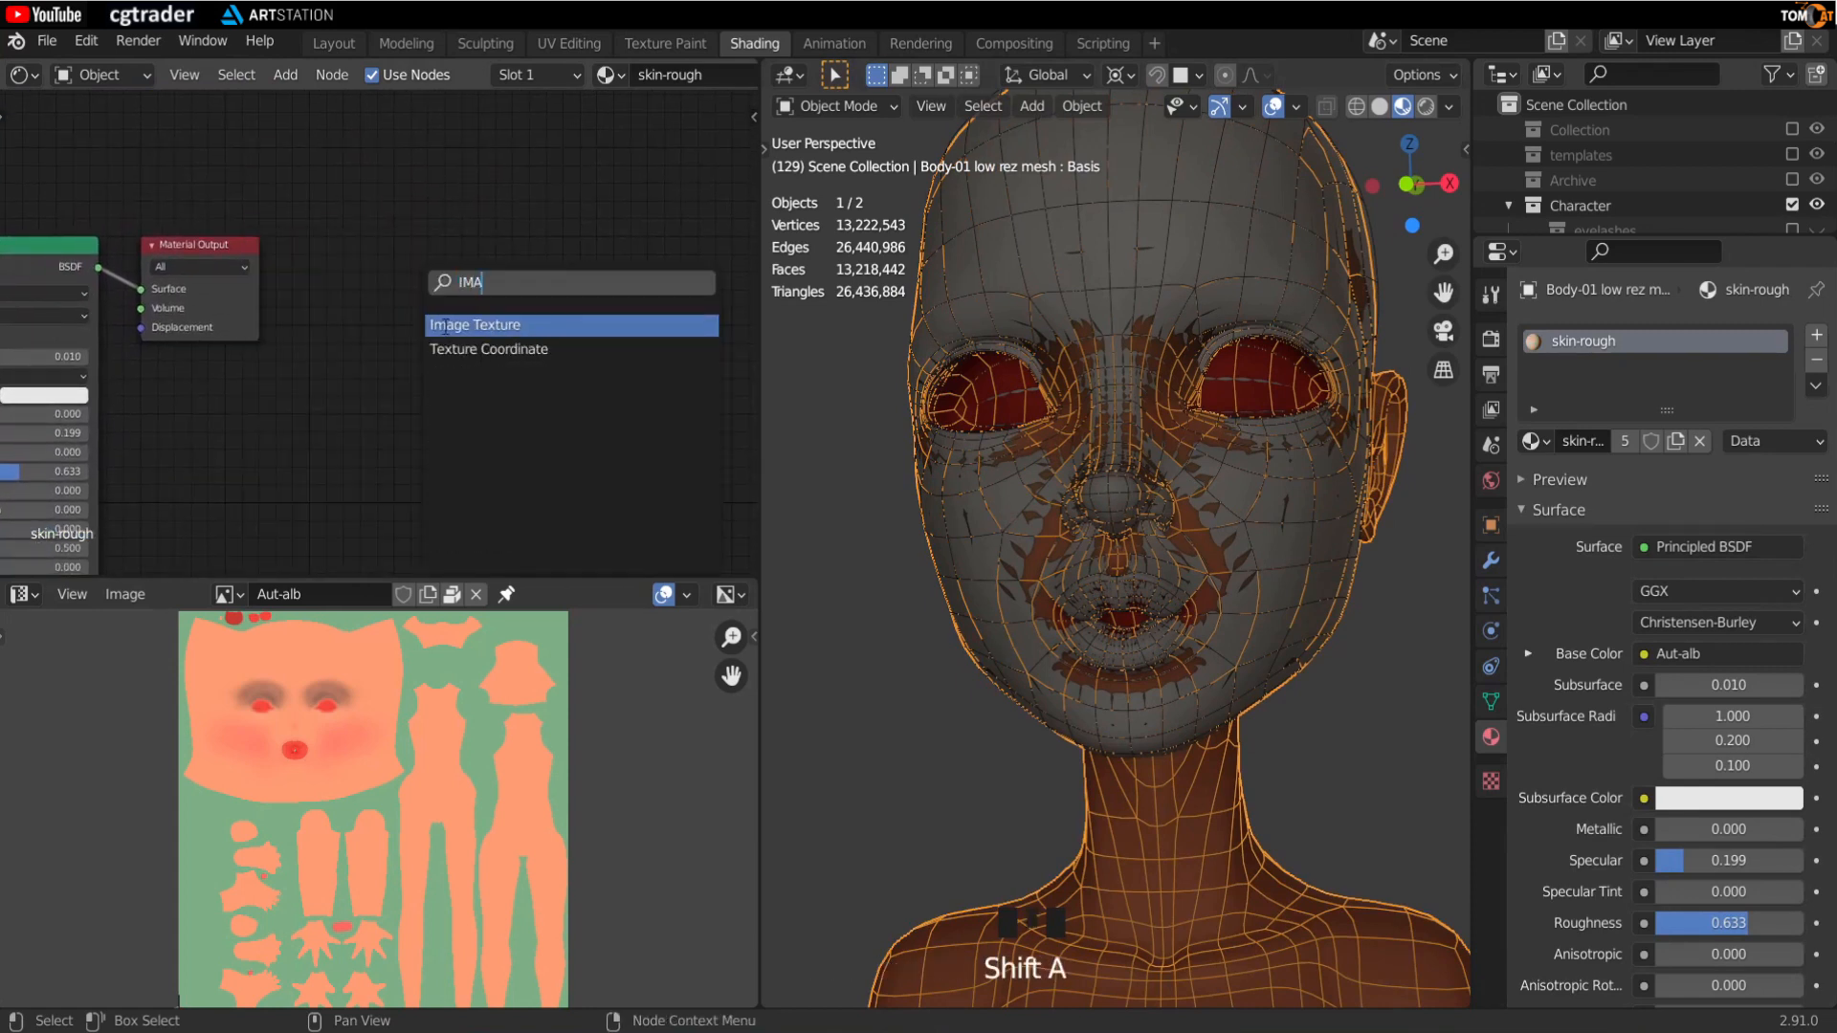
left_click(445, 325)
left_click(387, 251)
Step: Duplicate the empty Image Texture node beside the original, and leave the original node selected
scroll(416, 273, "up", 2)
middle_click_drag(416, 273, 254, 355)
left_click(277, 205)
key("shift+d")
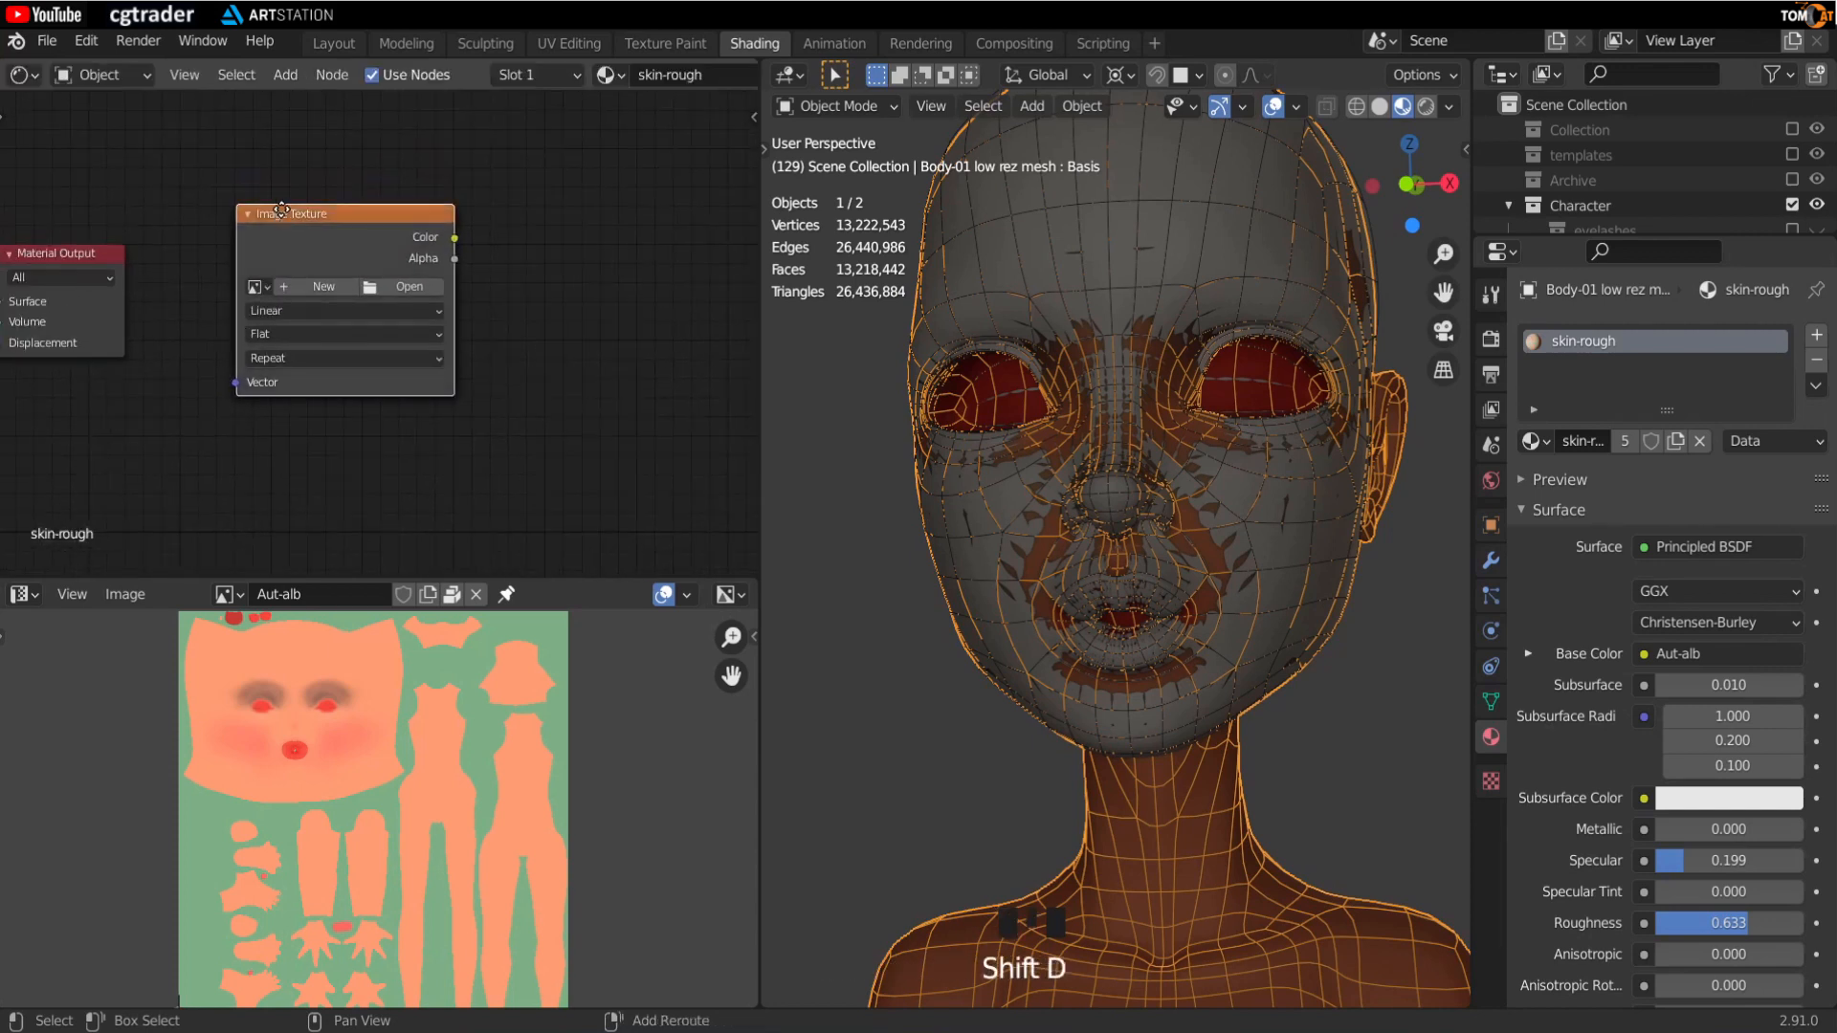
left_click(562, 208)
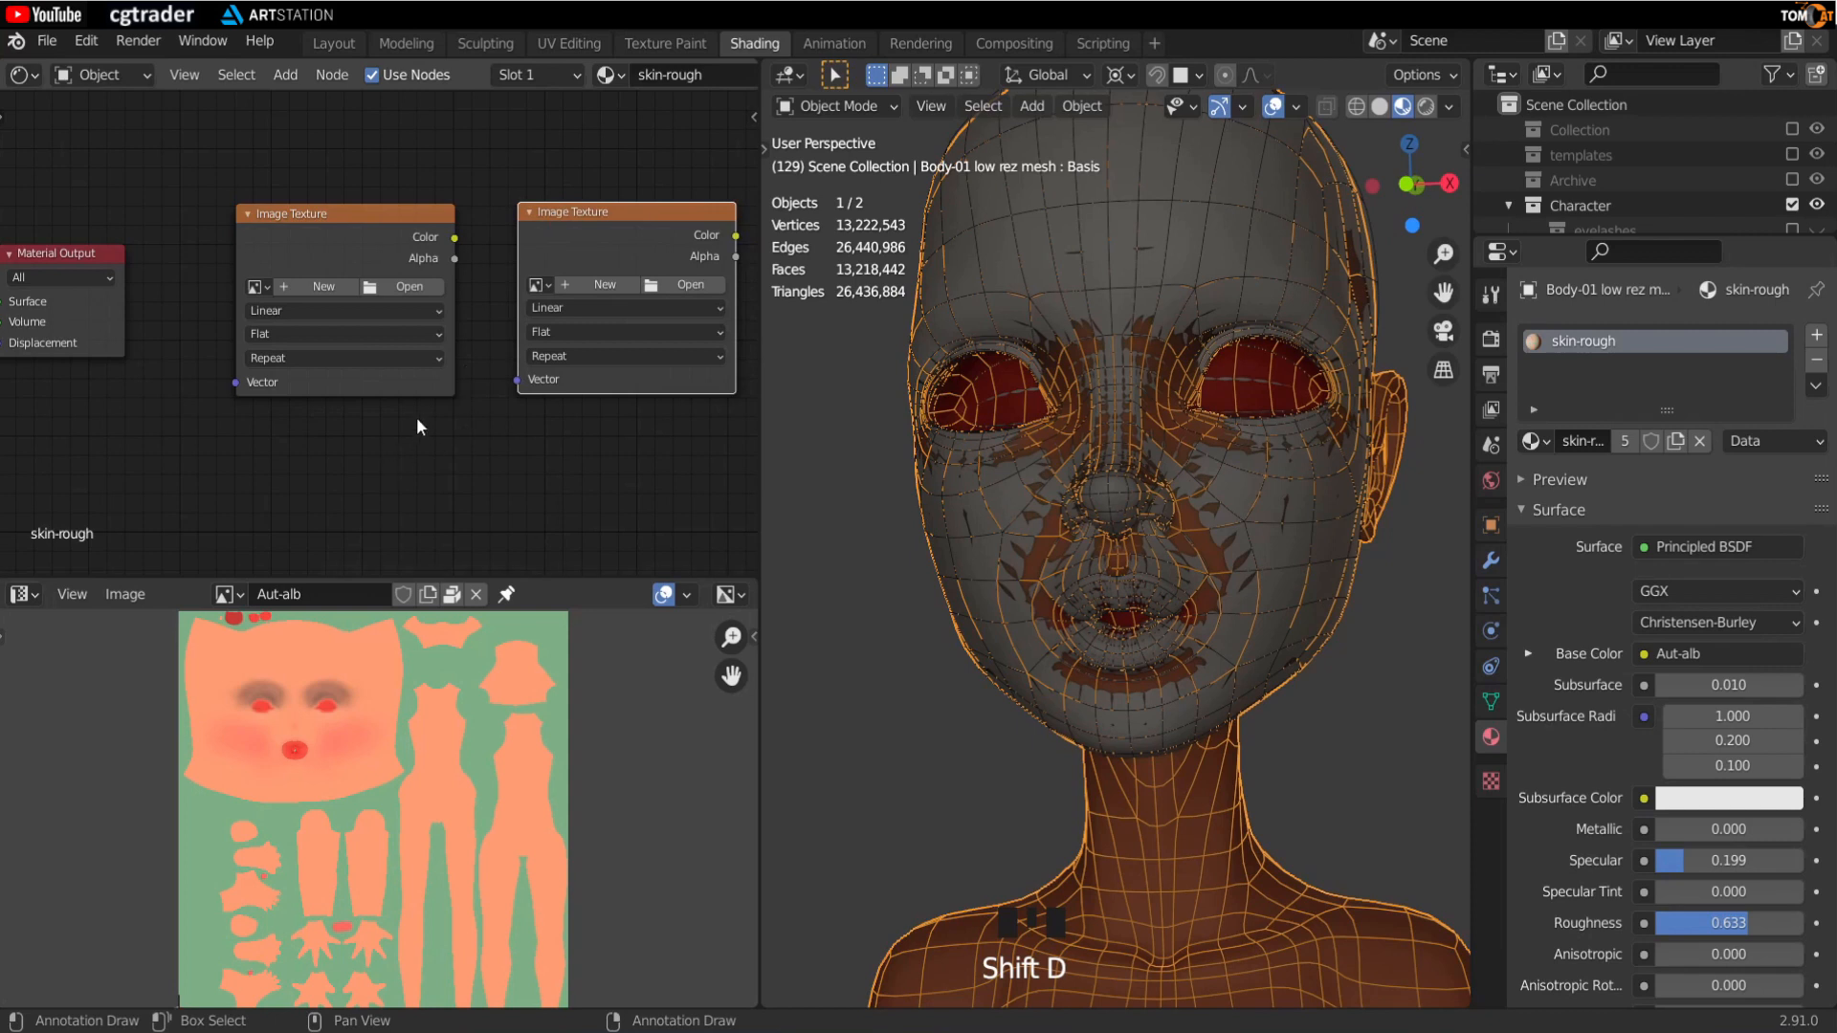
middle_click_drag(418, 426, 348, 434, "shift")
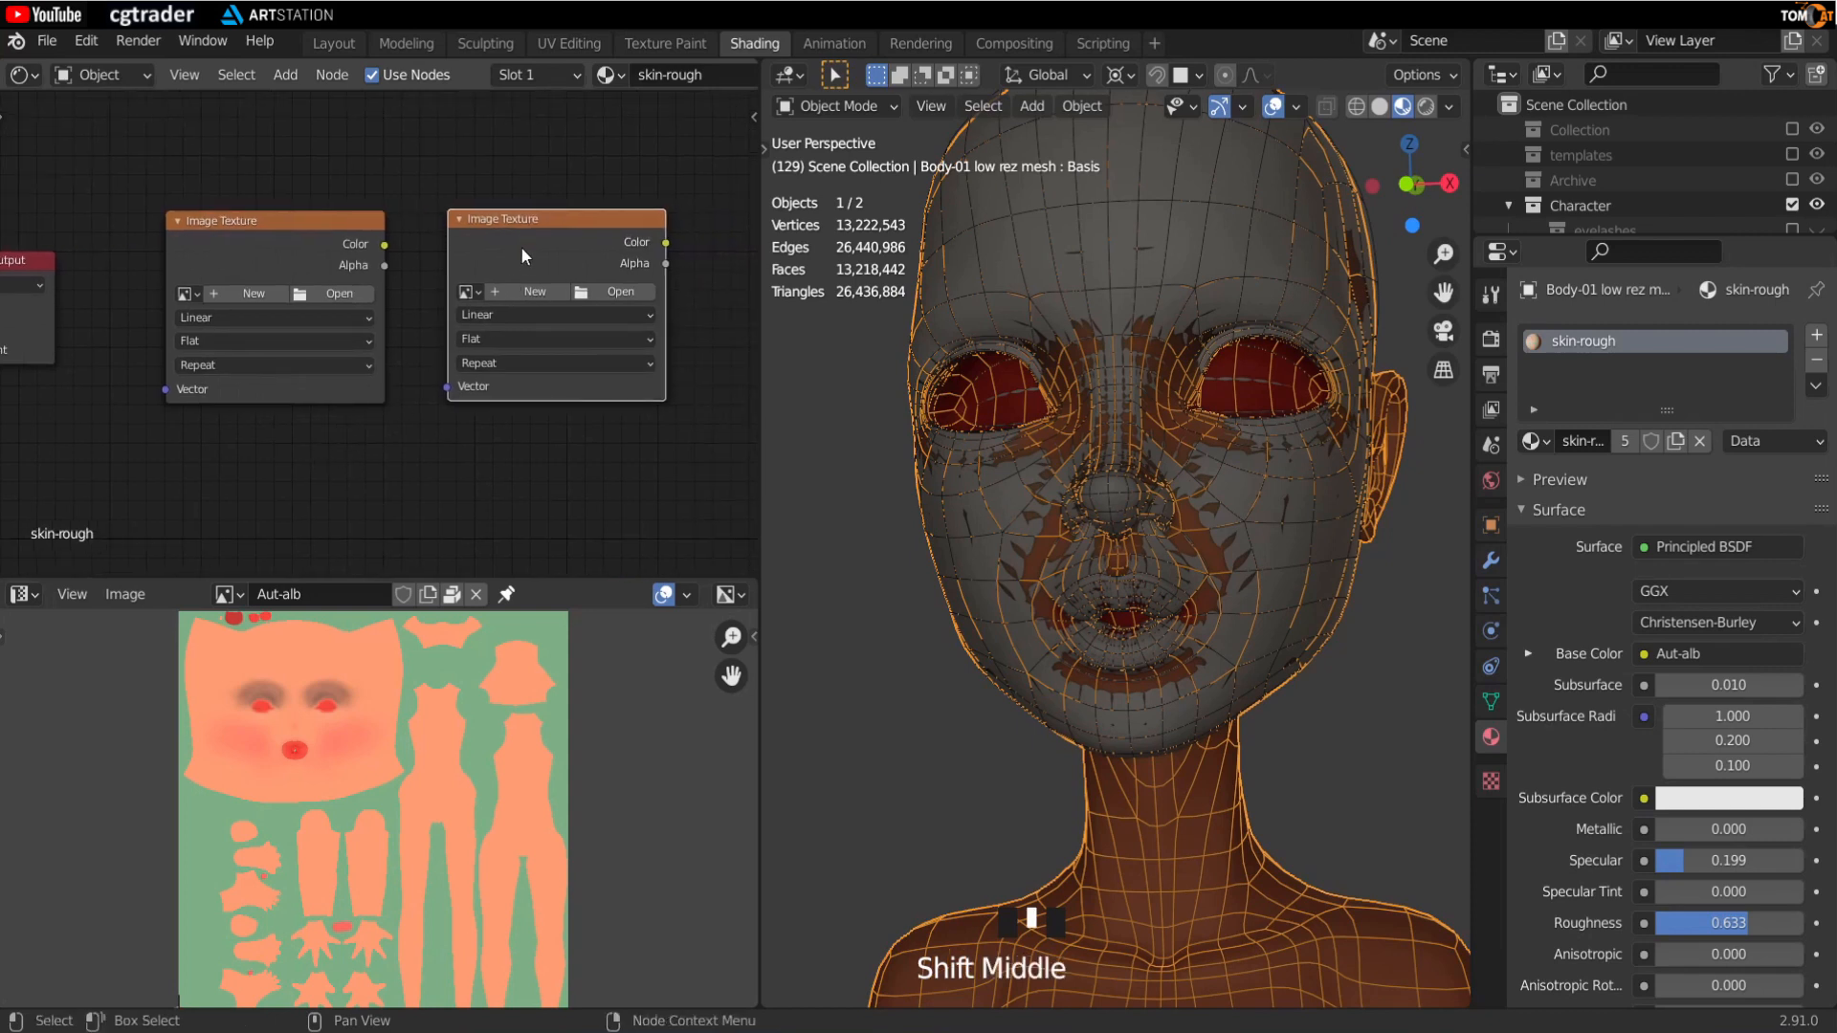
left_click(300, 220)
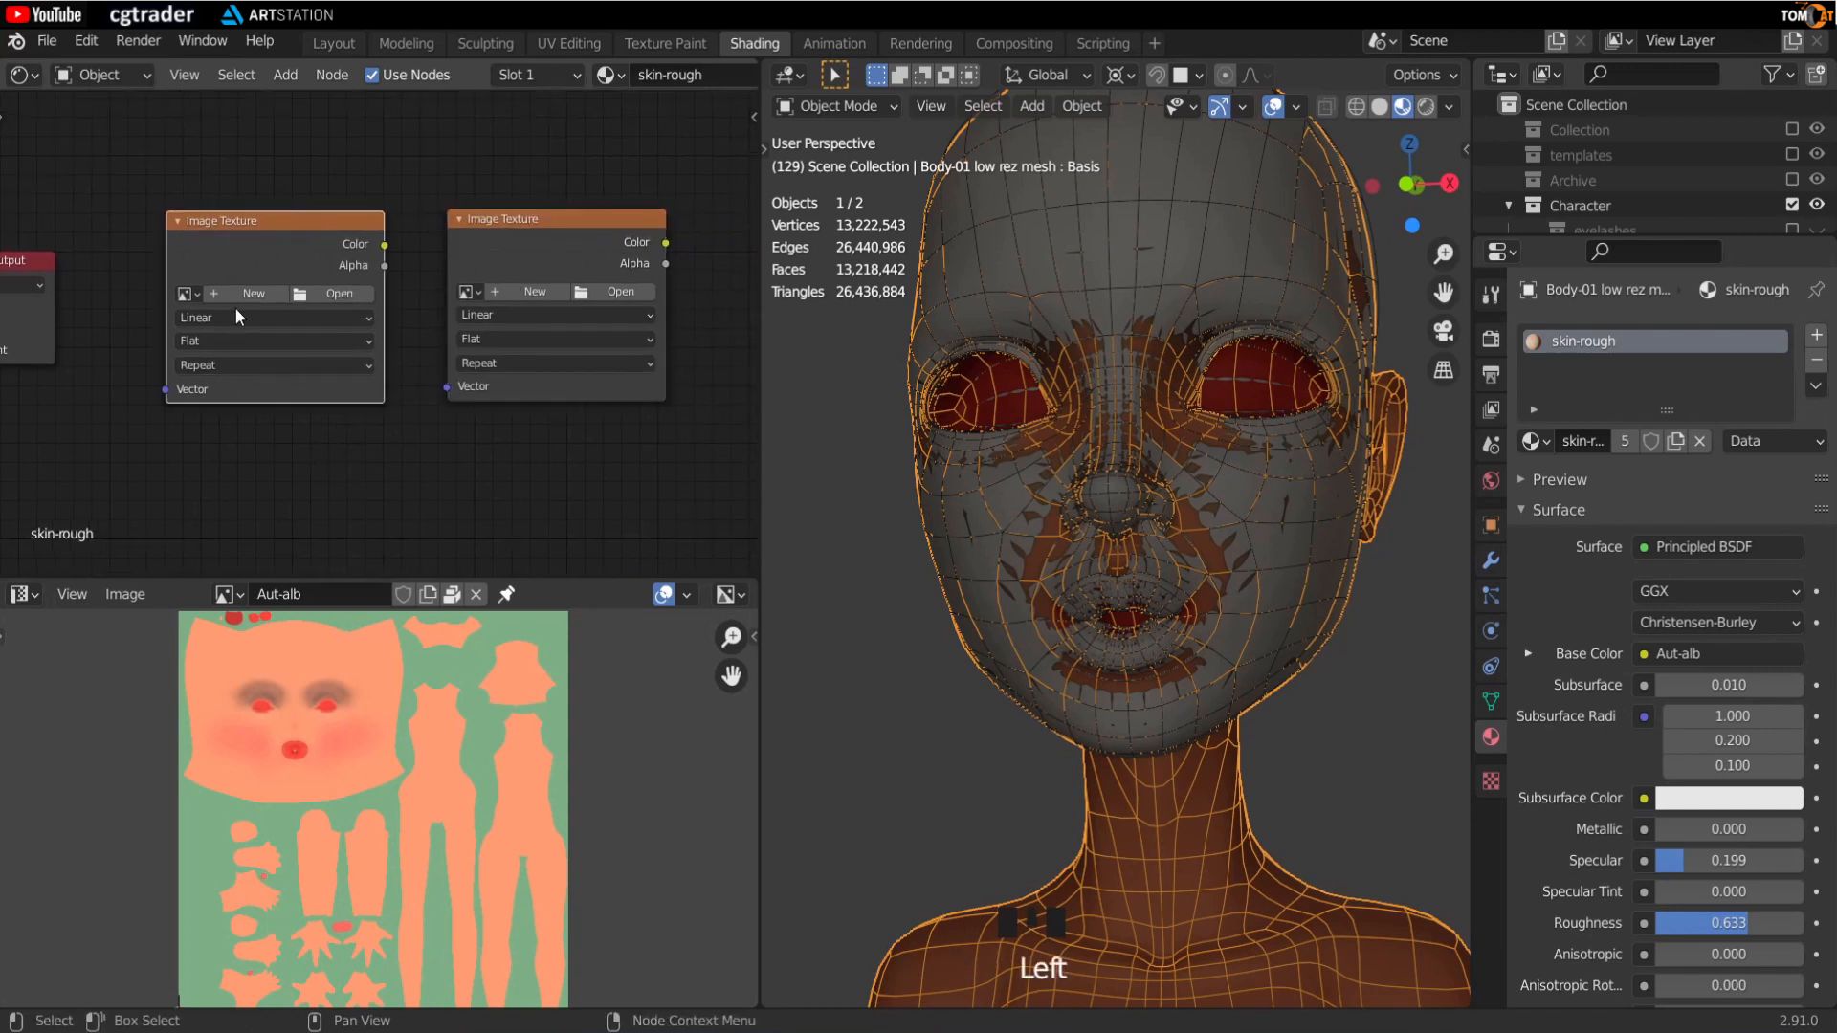
scroll(306, 444, "up", 1)
middle_click_drag(306, 444, 281, 452)
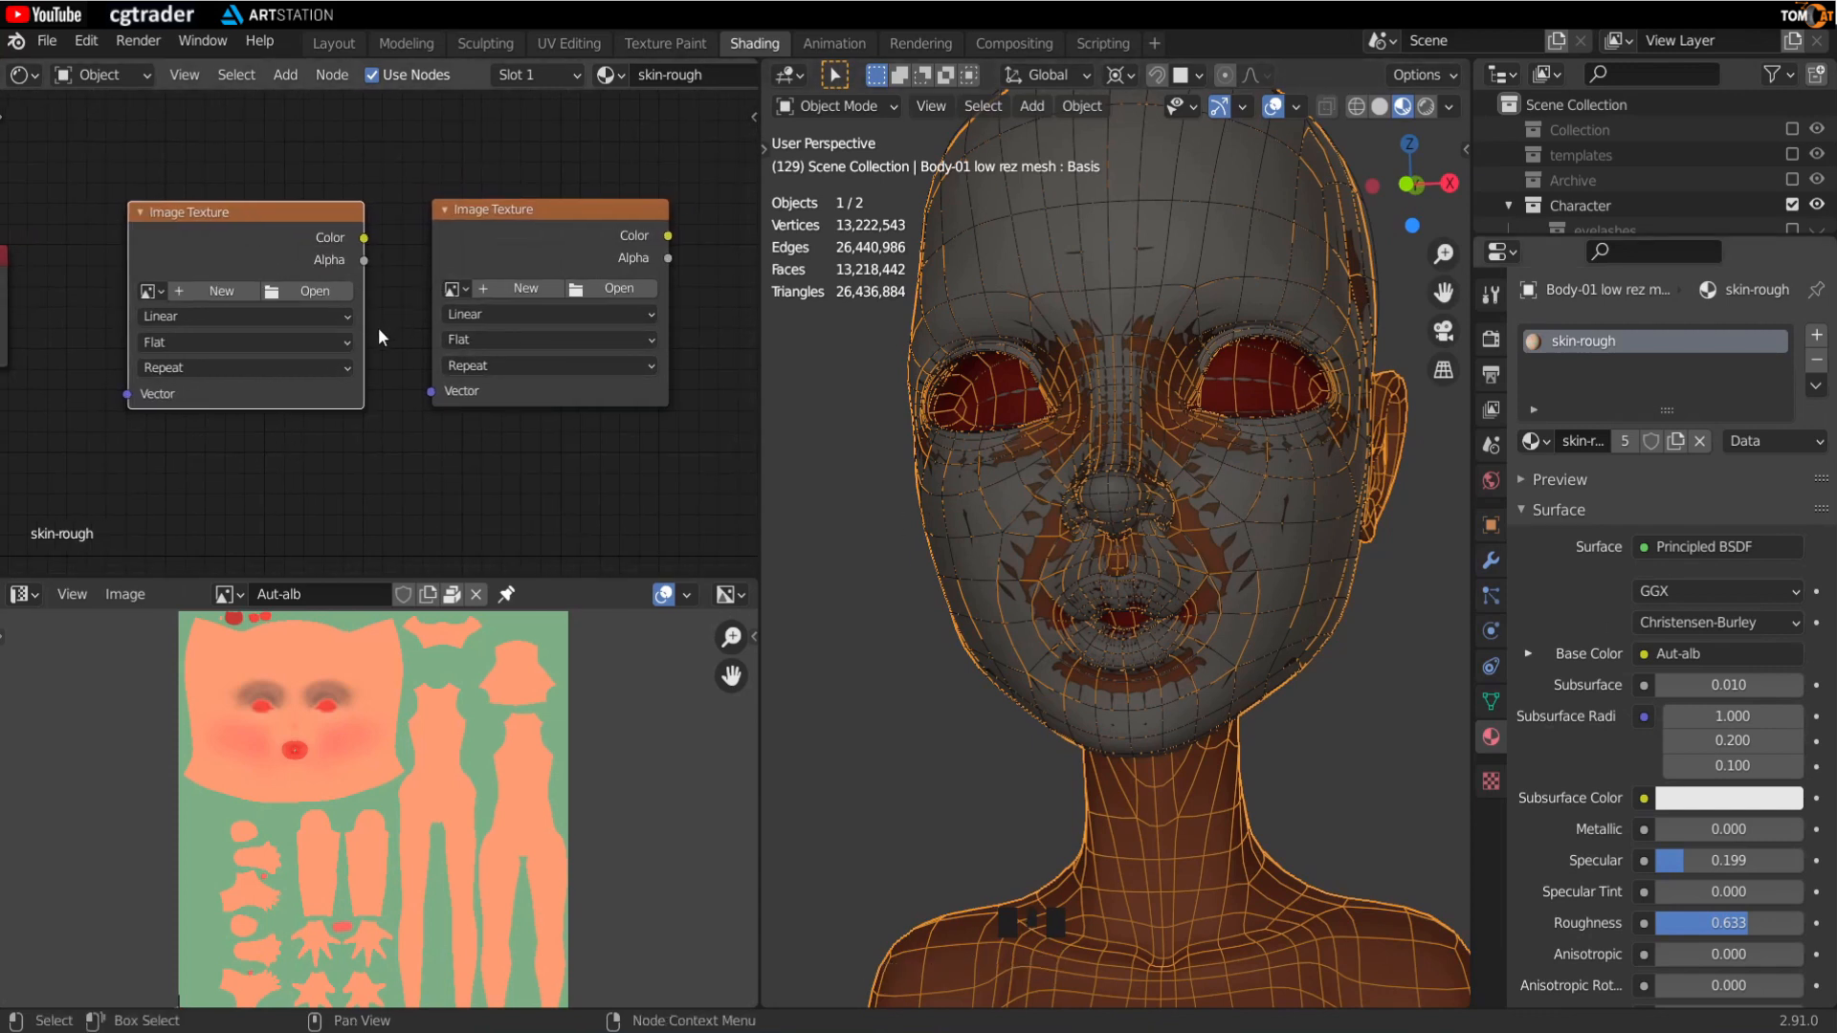
Step: Start a new image in the original Image Texture node and name it Aut-normal-01
left_click(212, 295)
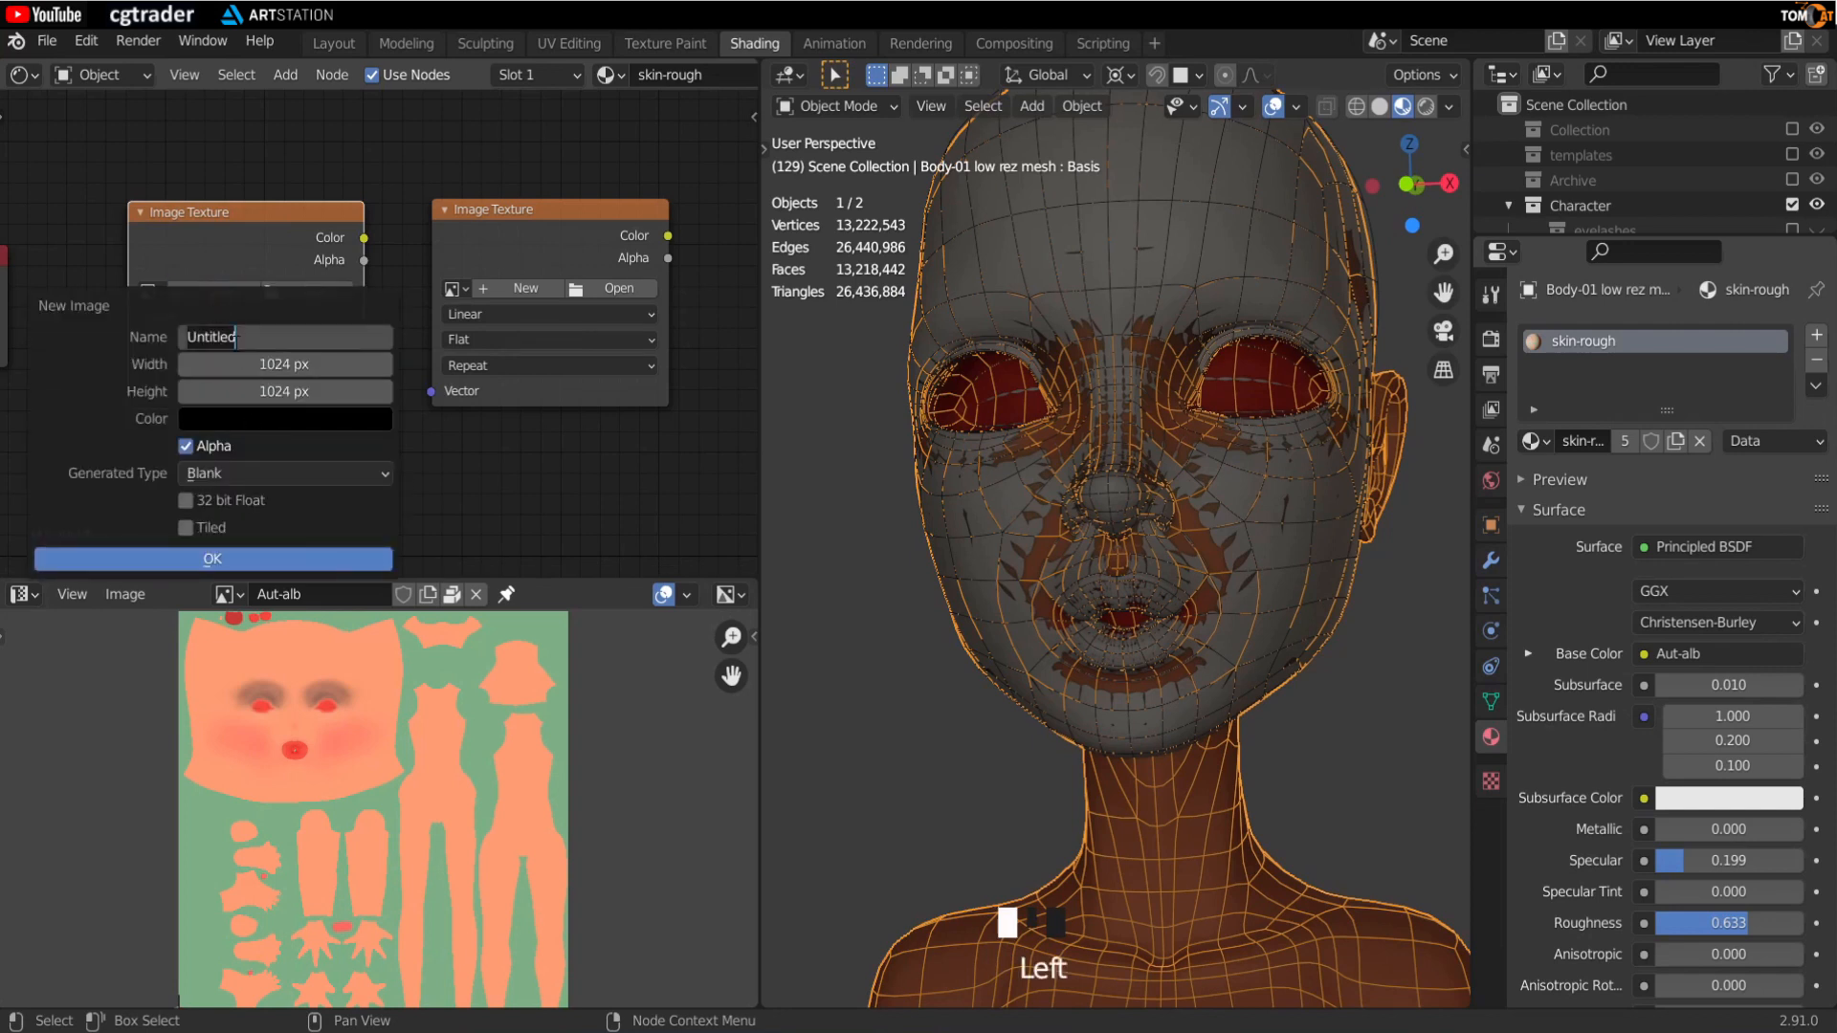
type("aUT")
key("BackSpace")
key("BackSpace")
key("BackSpace")
key("Caps_Lock")
type("Aut-")
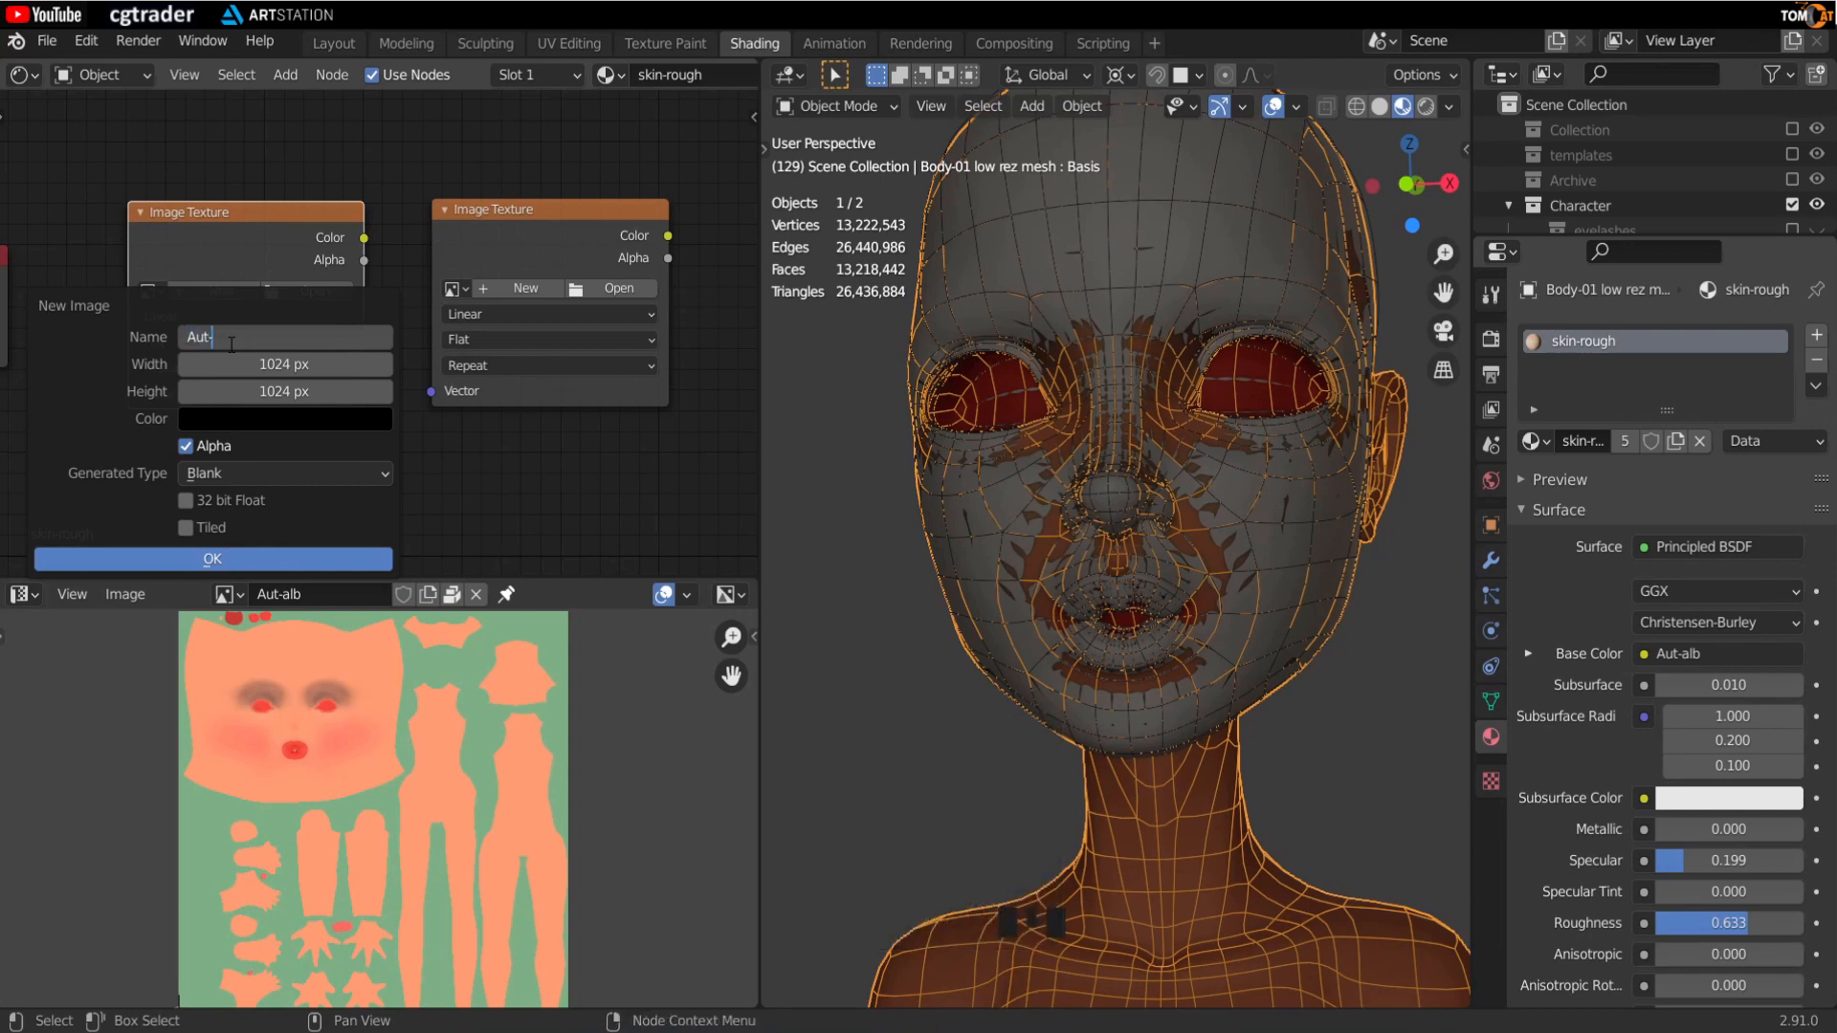
type("normal")
type("-01")
Step: Set the Aut-normal-01 image to 4096 × 4096 px with a magenta fill colour and create it
left_click(273, 362)
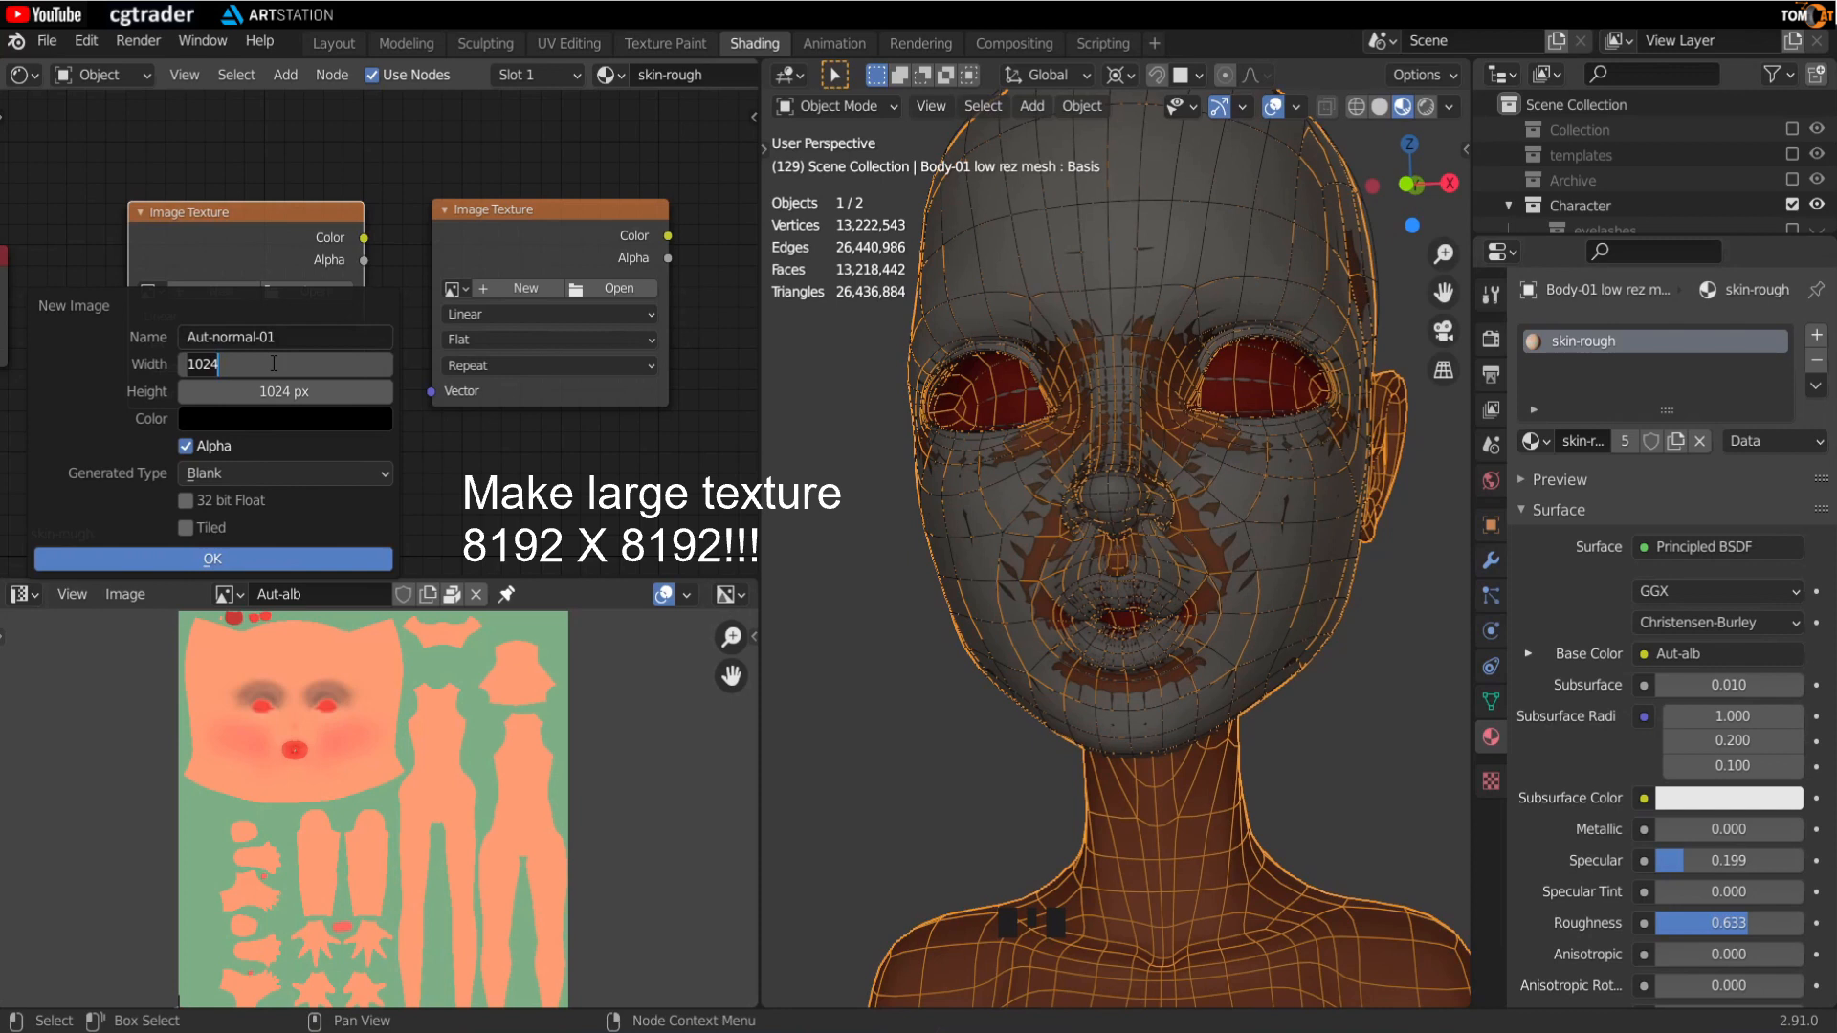
type("4096")
key("Tab")
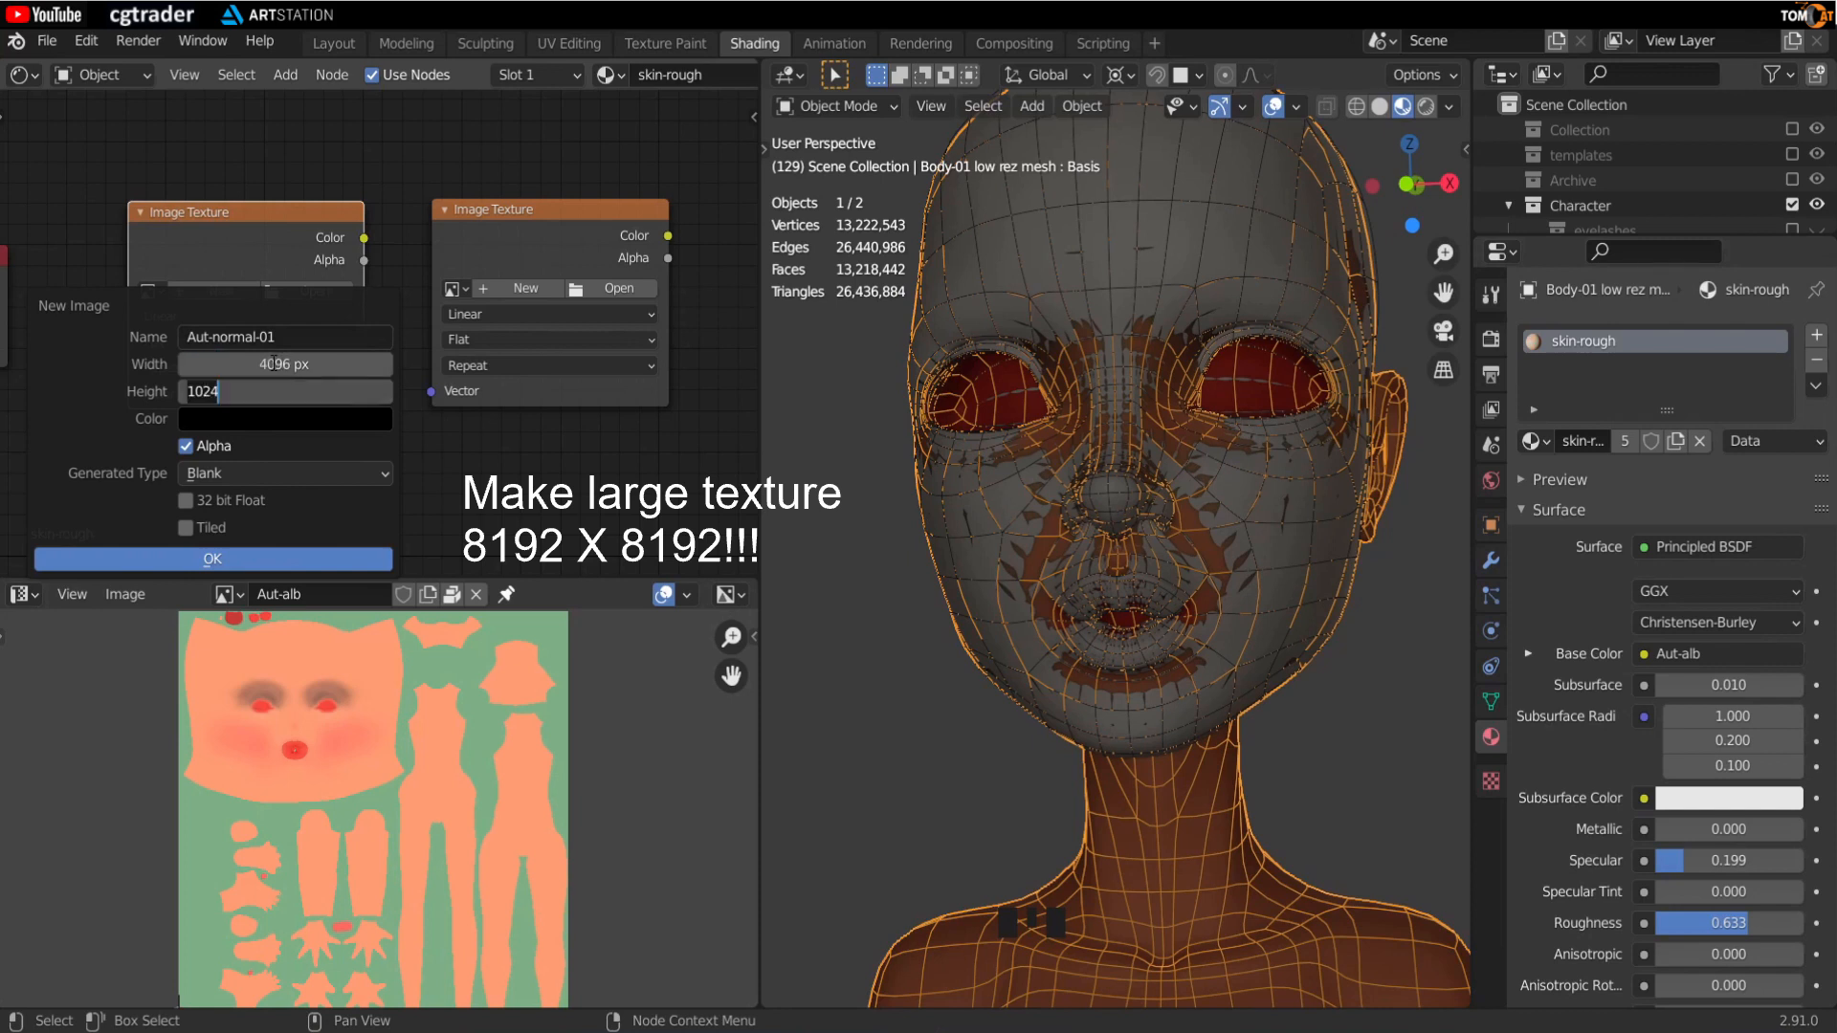
type("4096")
key("Return")
left_click(285, 422)
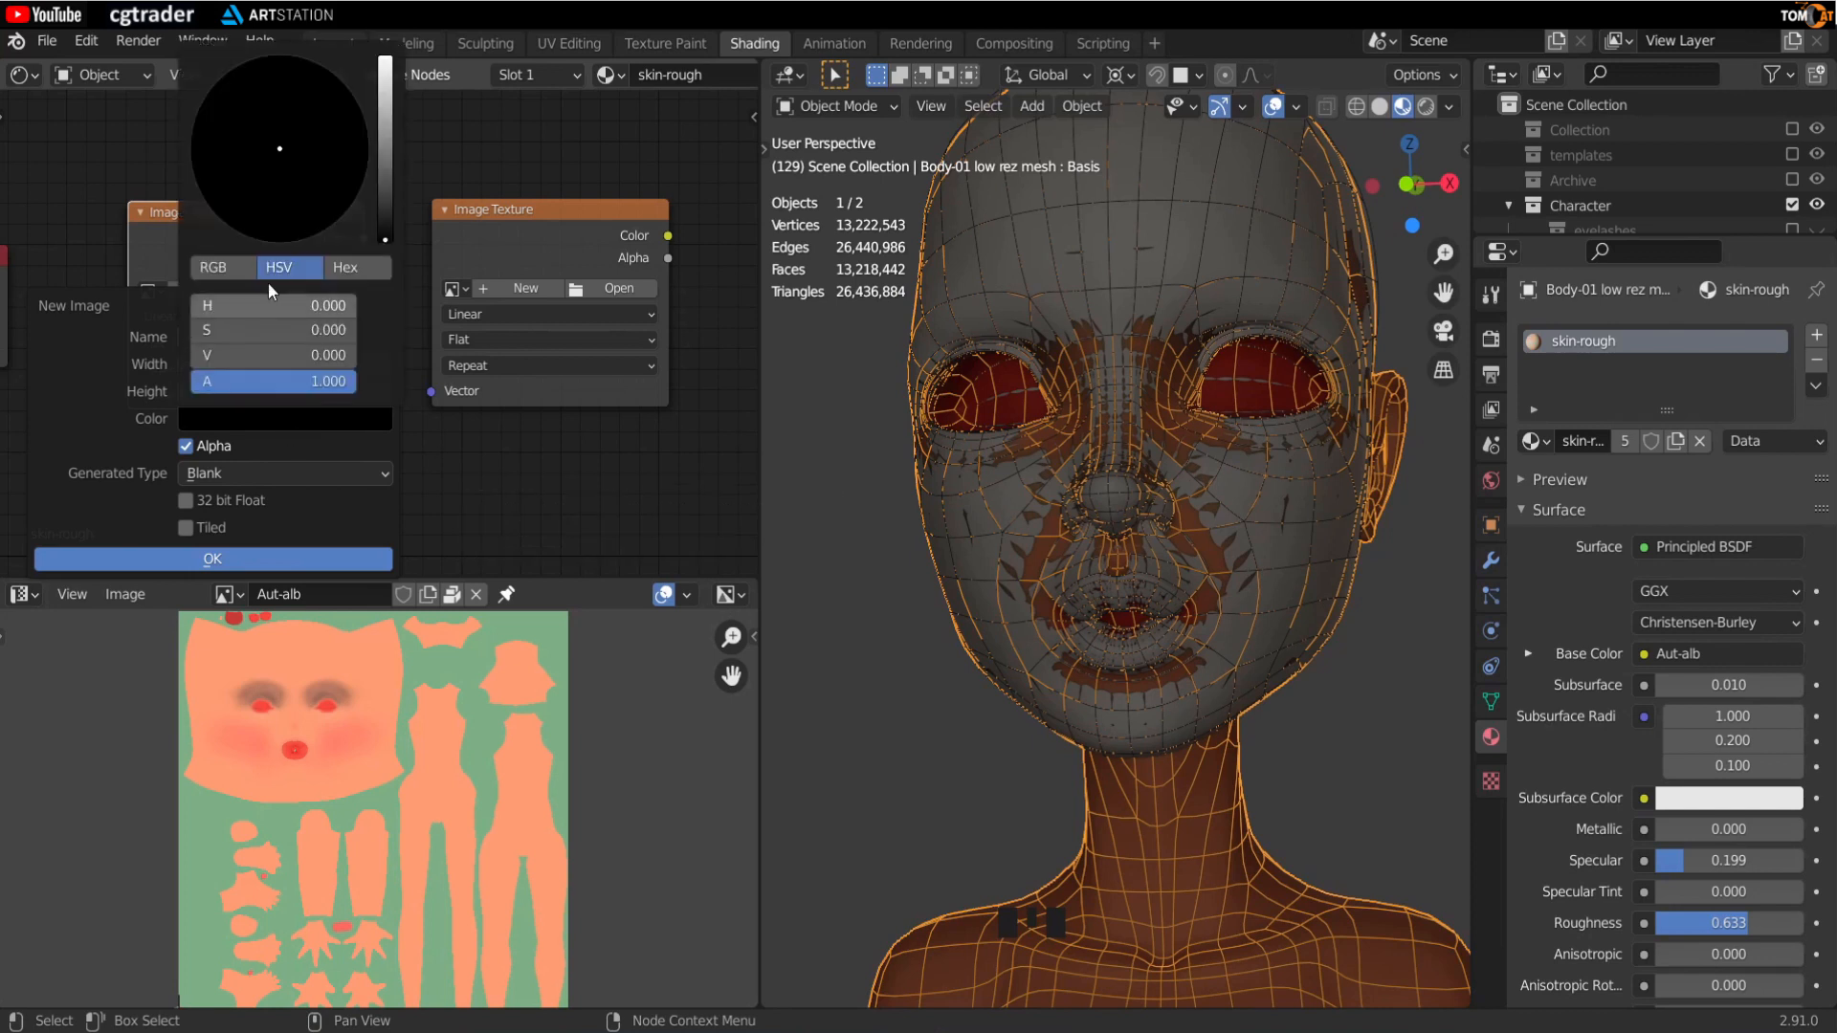
left_click(385, 124)
left_click_drag(325, 163, 307, 198)
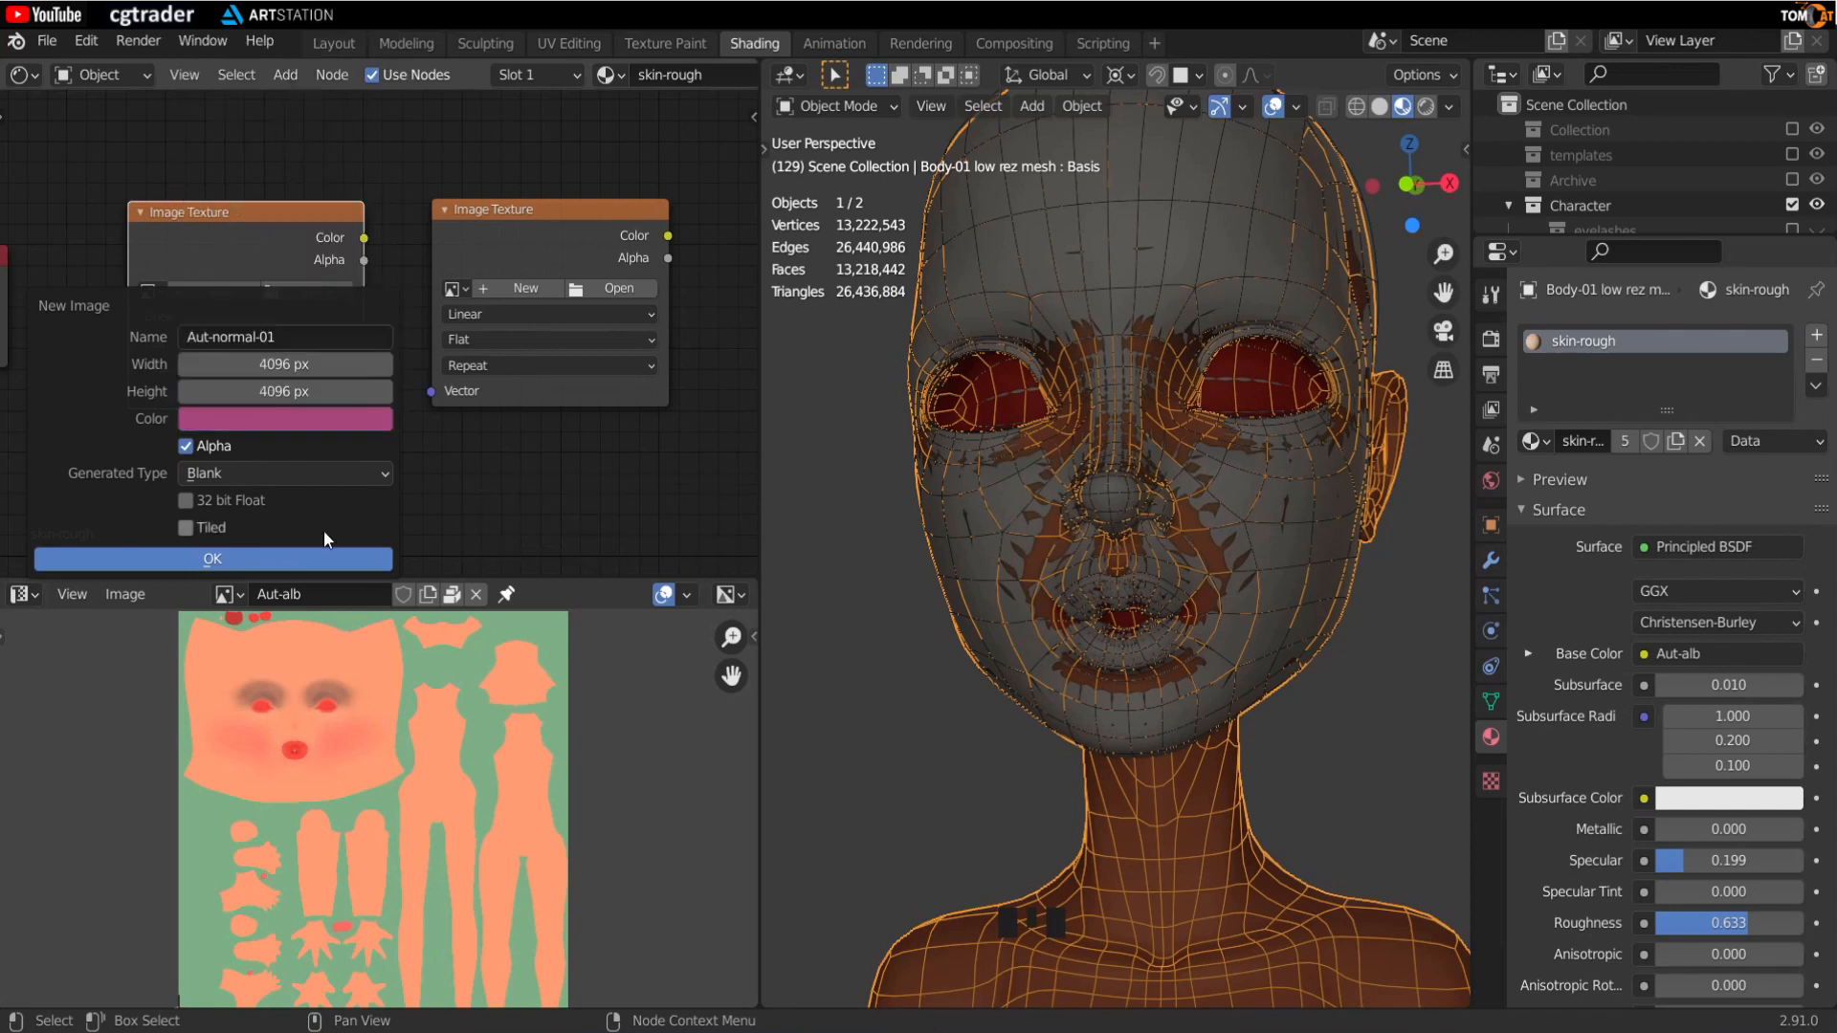
left_click(339, 559)
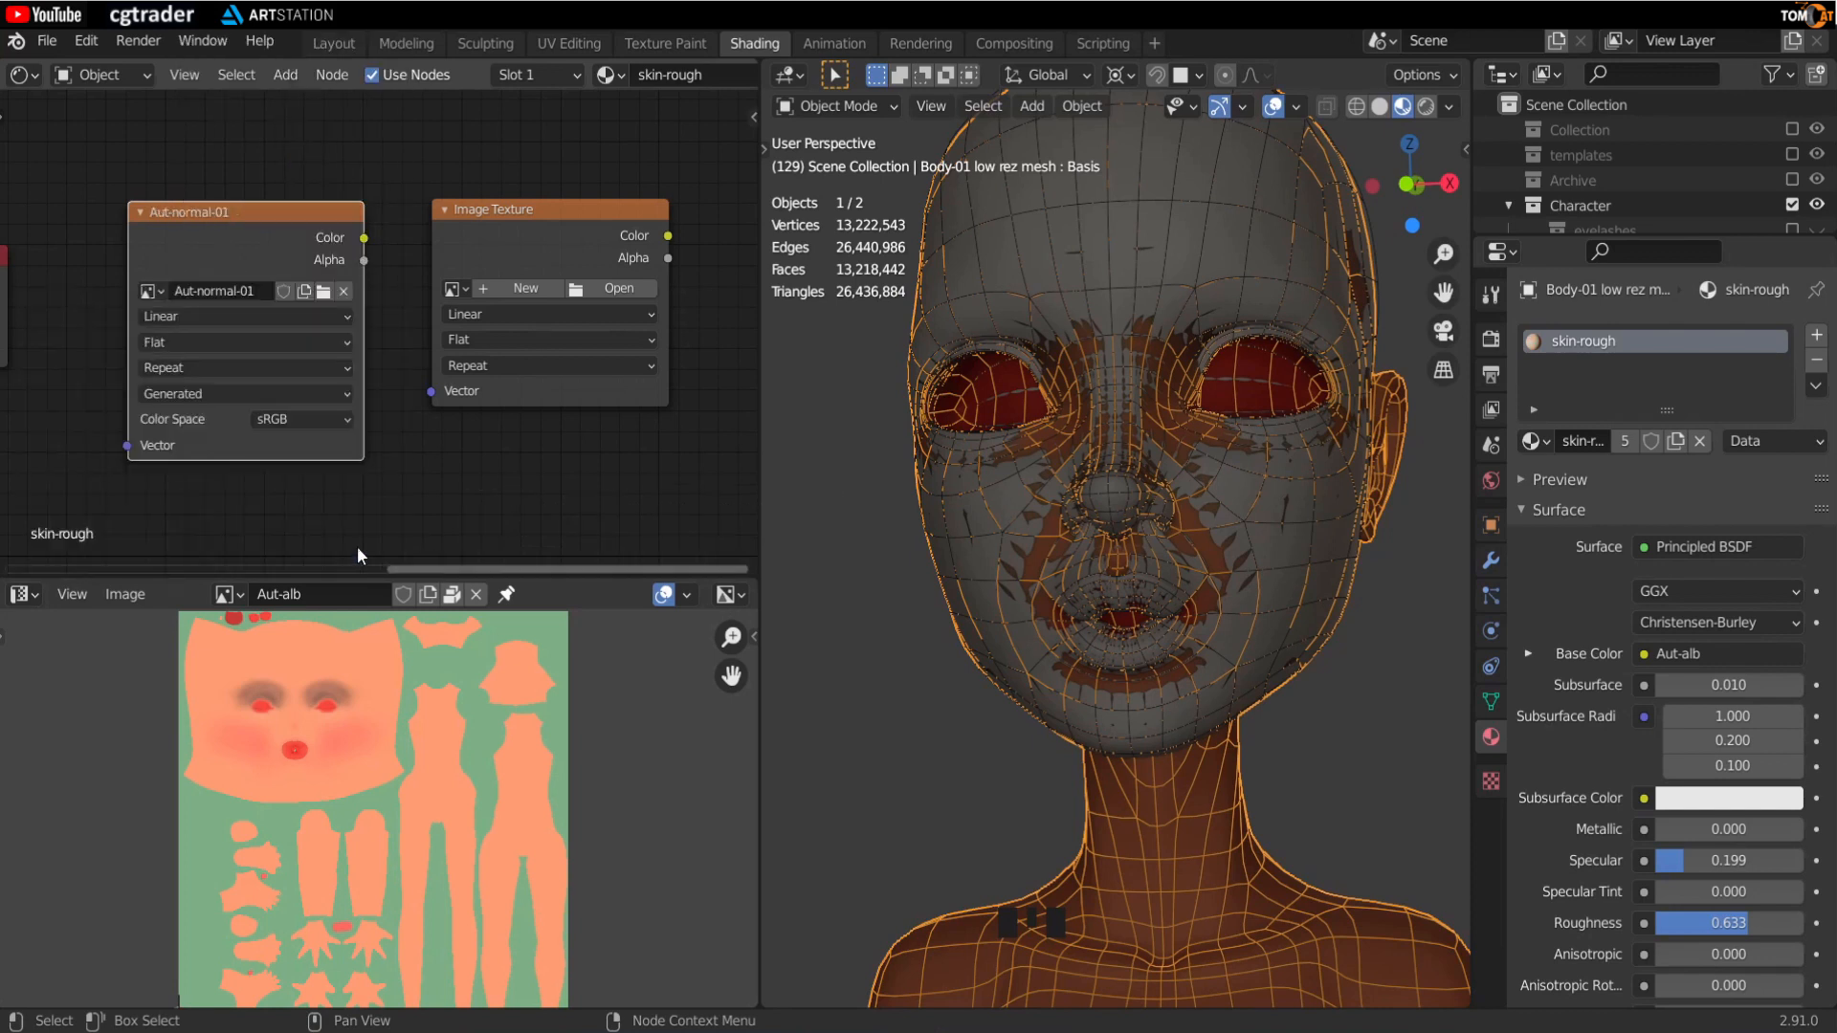
Step: Start a new 1537 × 1537 px image named Aut-normal-test in the duplicated Image Texture node
left_click(515, 289)
type("Aut-normal-test")
left_click(543, 360)
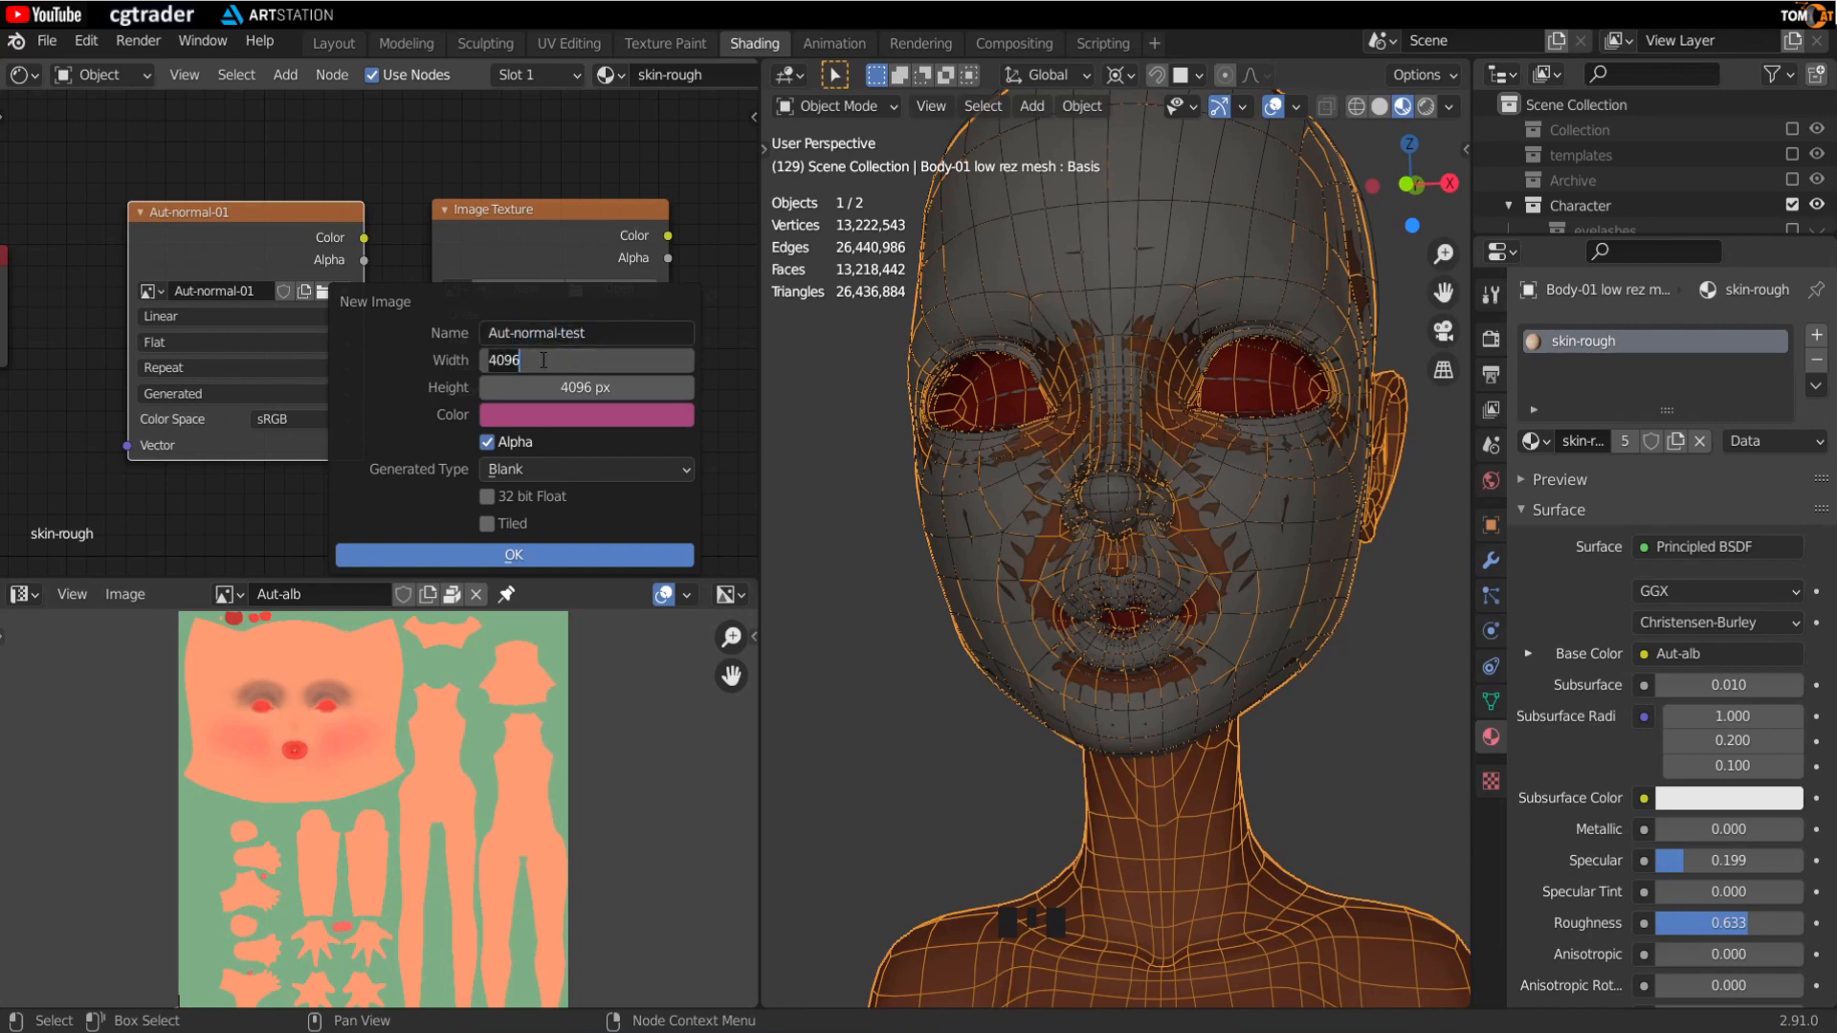
type("1537")
key("Tab")
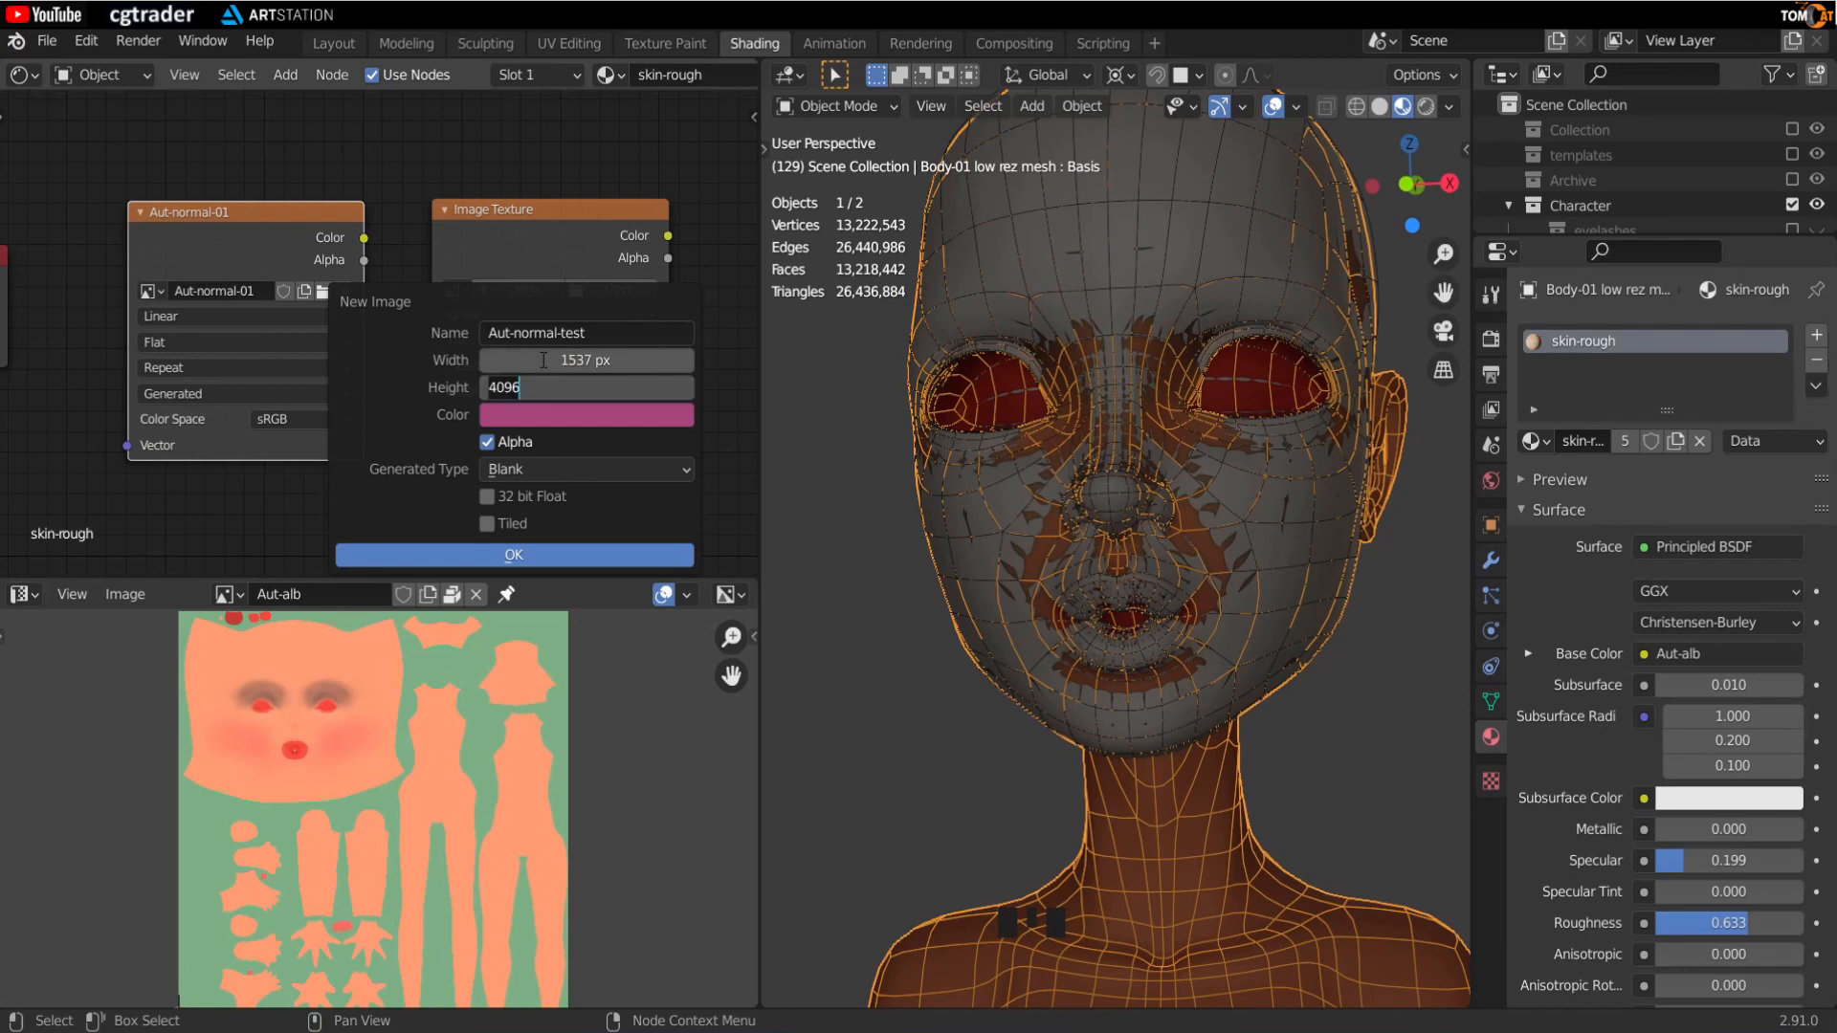
type("1537")
key("Tab")
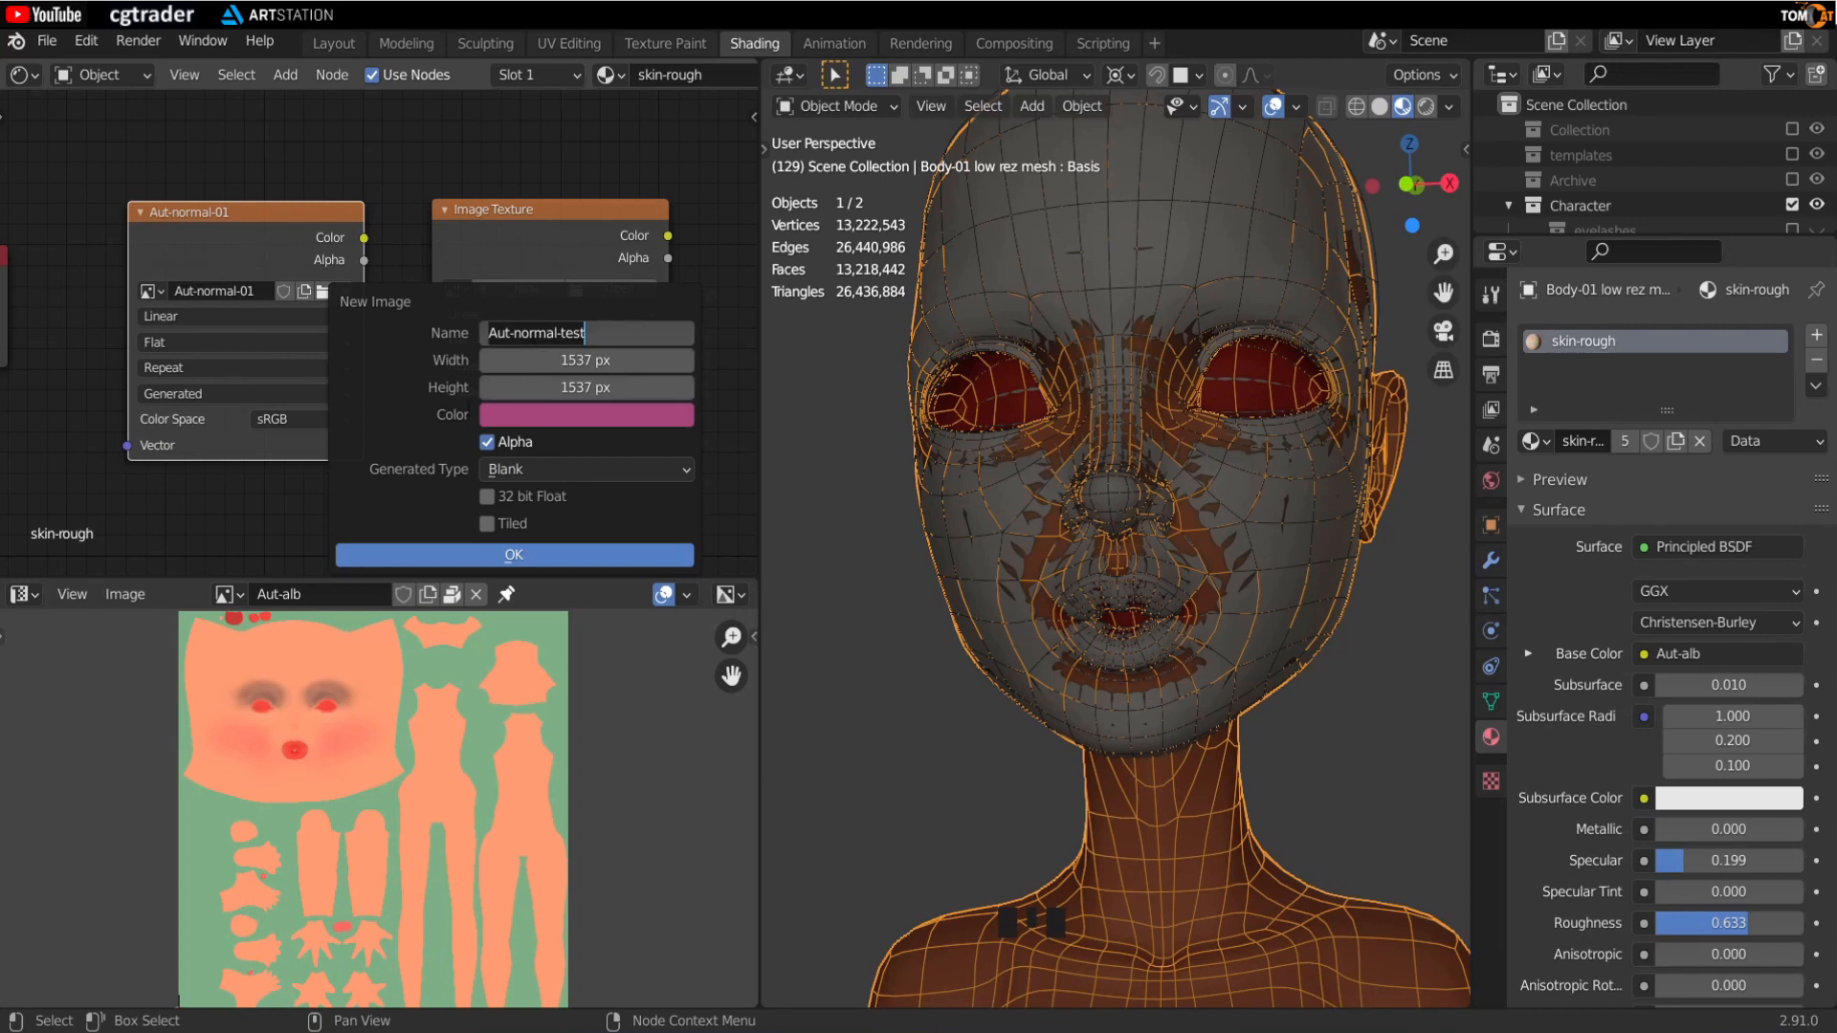
key("Return")
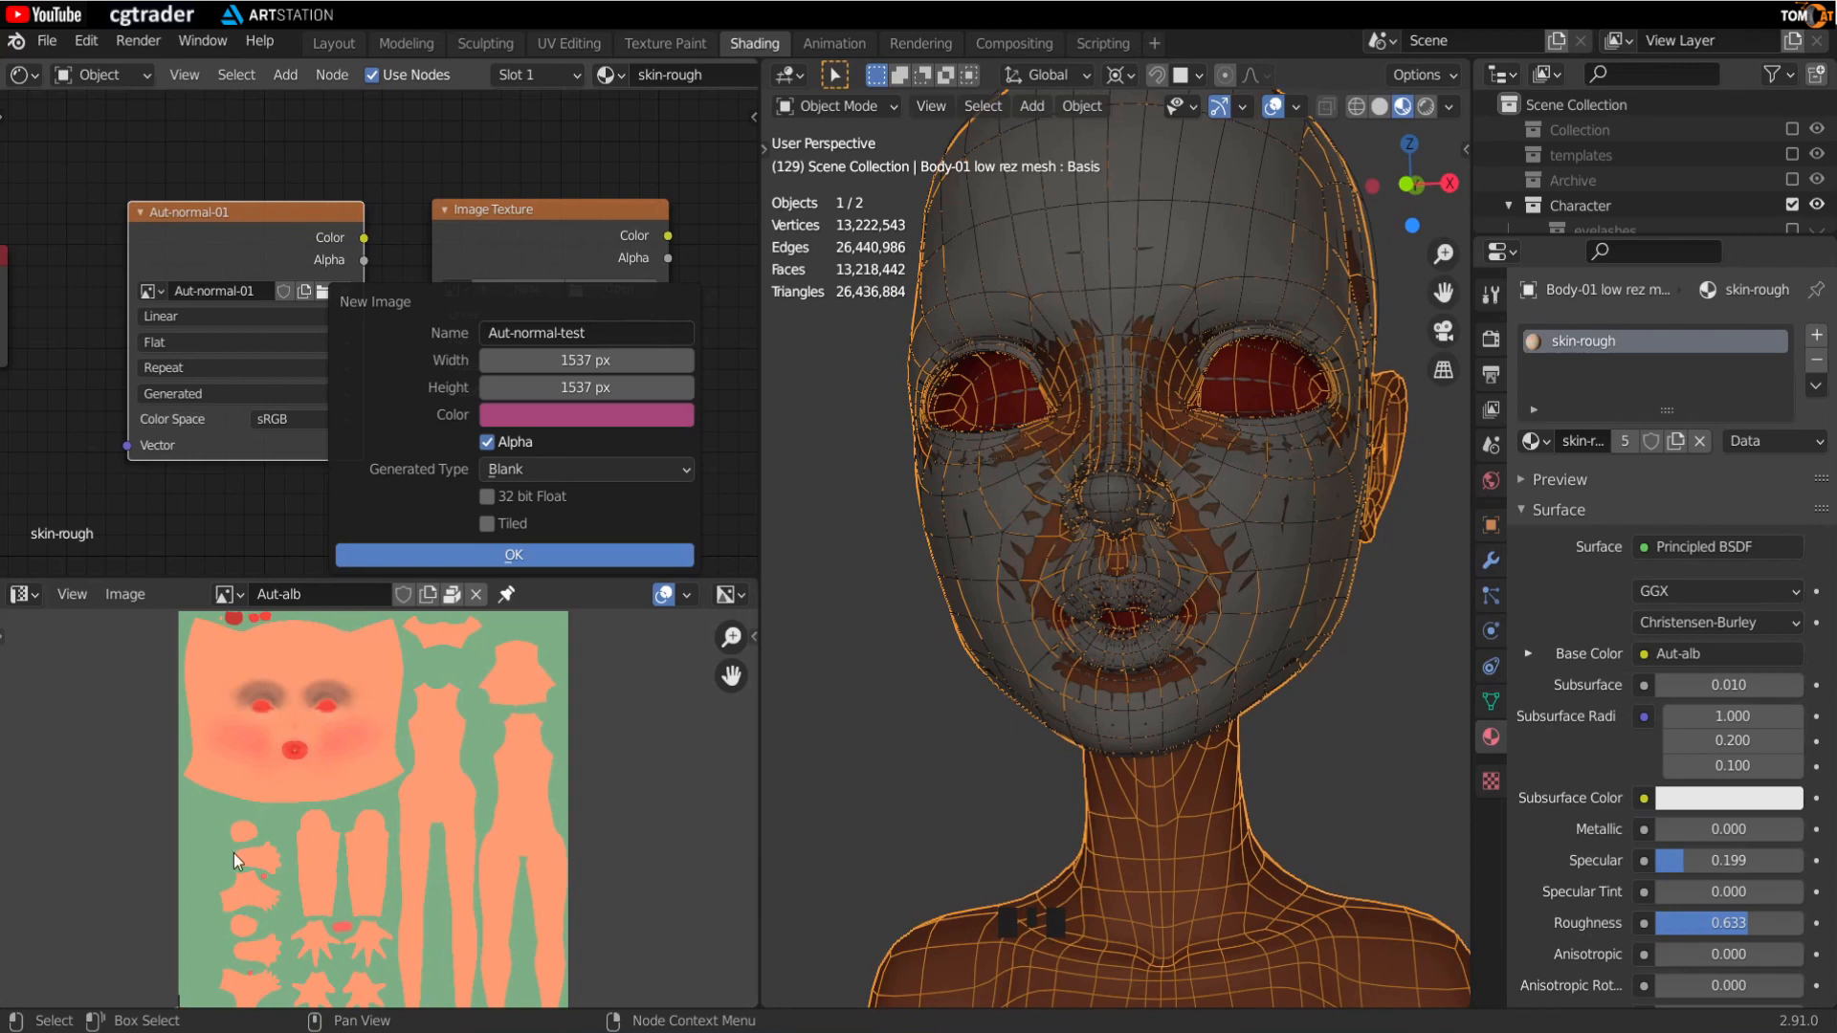
Step: Create the Aut-normal-test image with a blue fill colour and select its node
left_click(561, 417)
left_click_drag(588, 194, 636, 104)
left_click(540, 554)
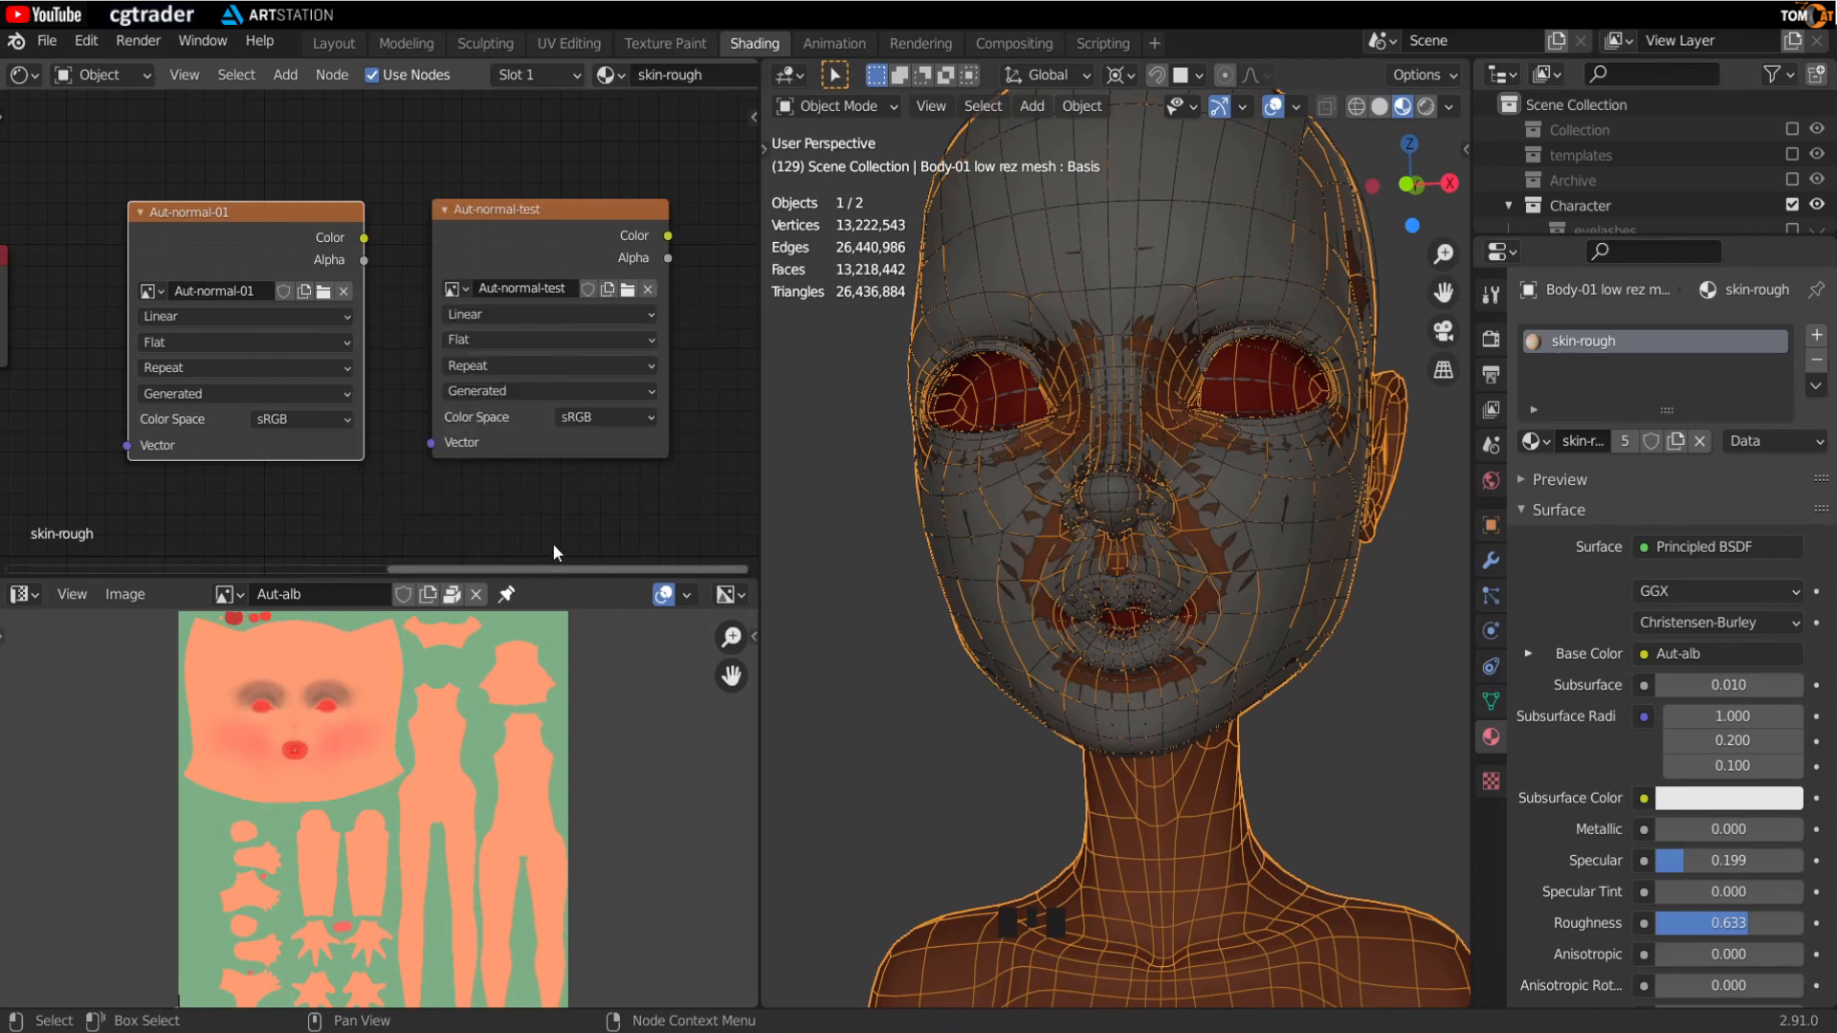
left_click(486, 210)
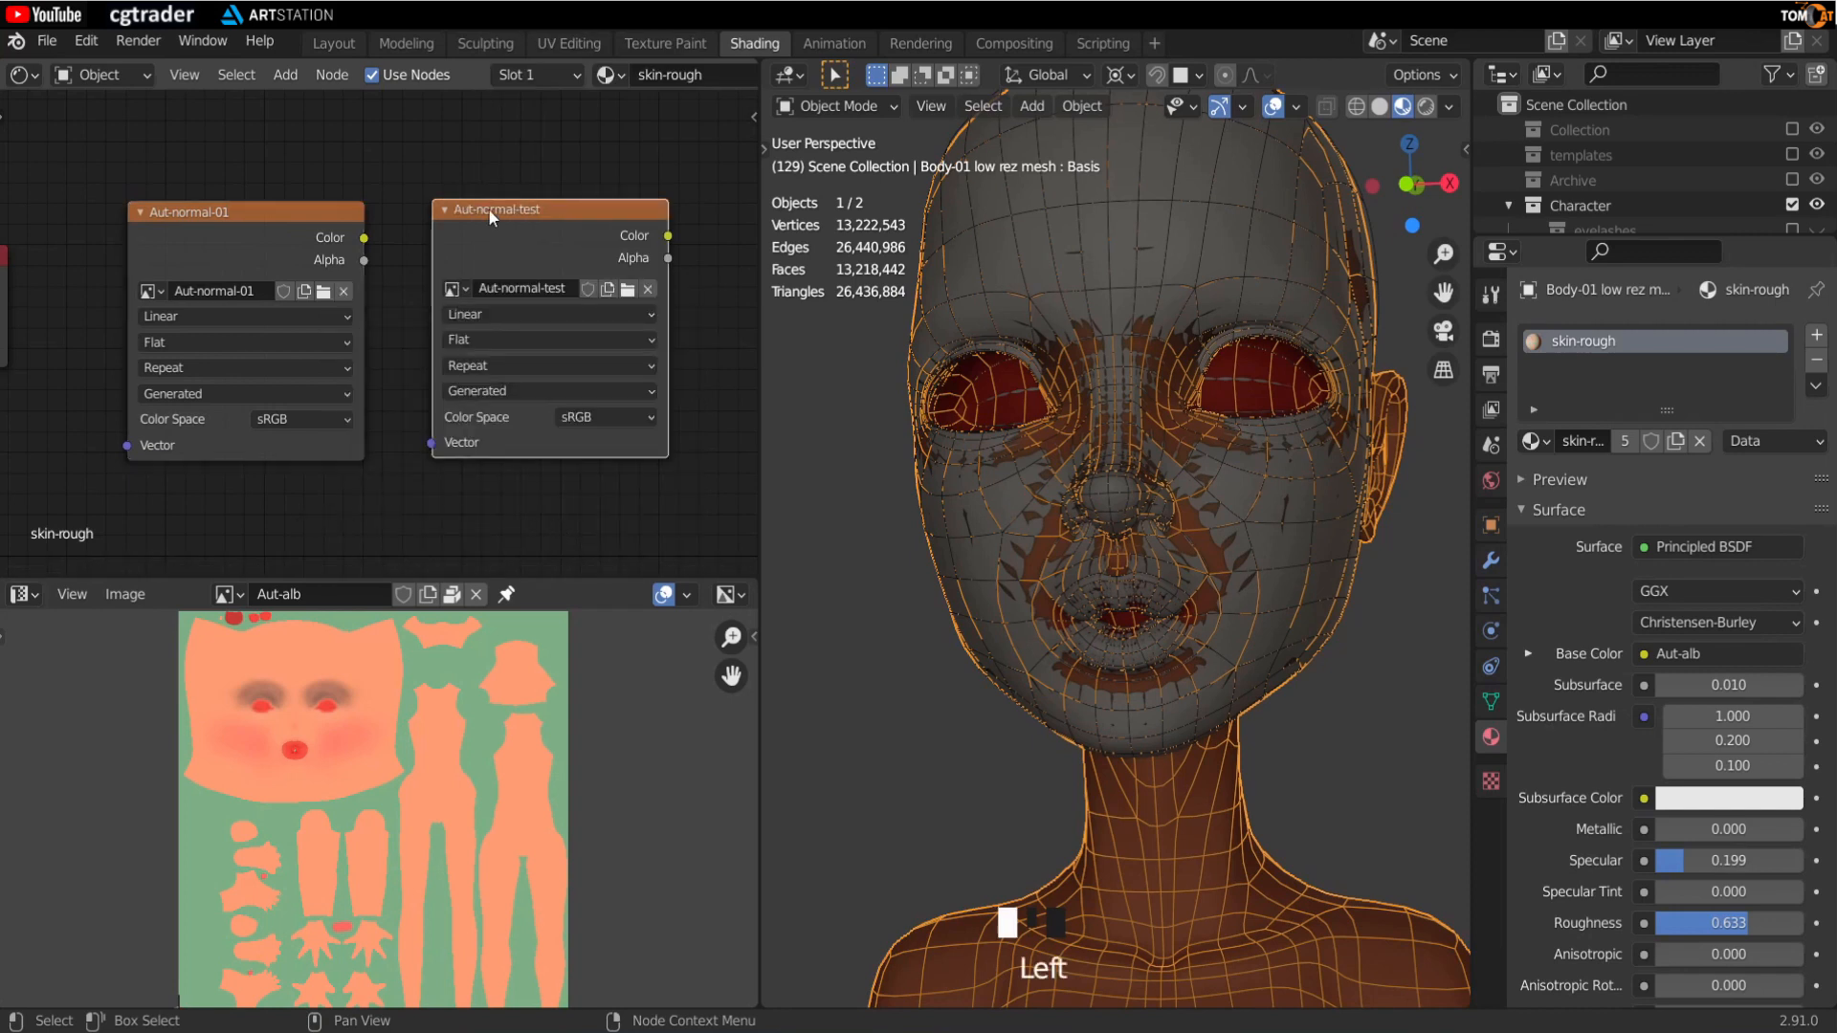
Step: Set the Cycles render samples to 64
left_click(1488, 340)
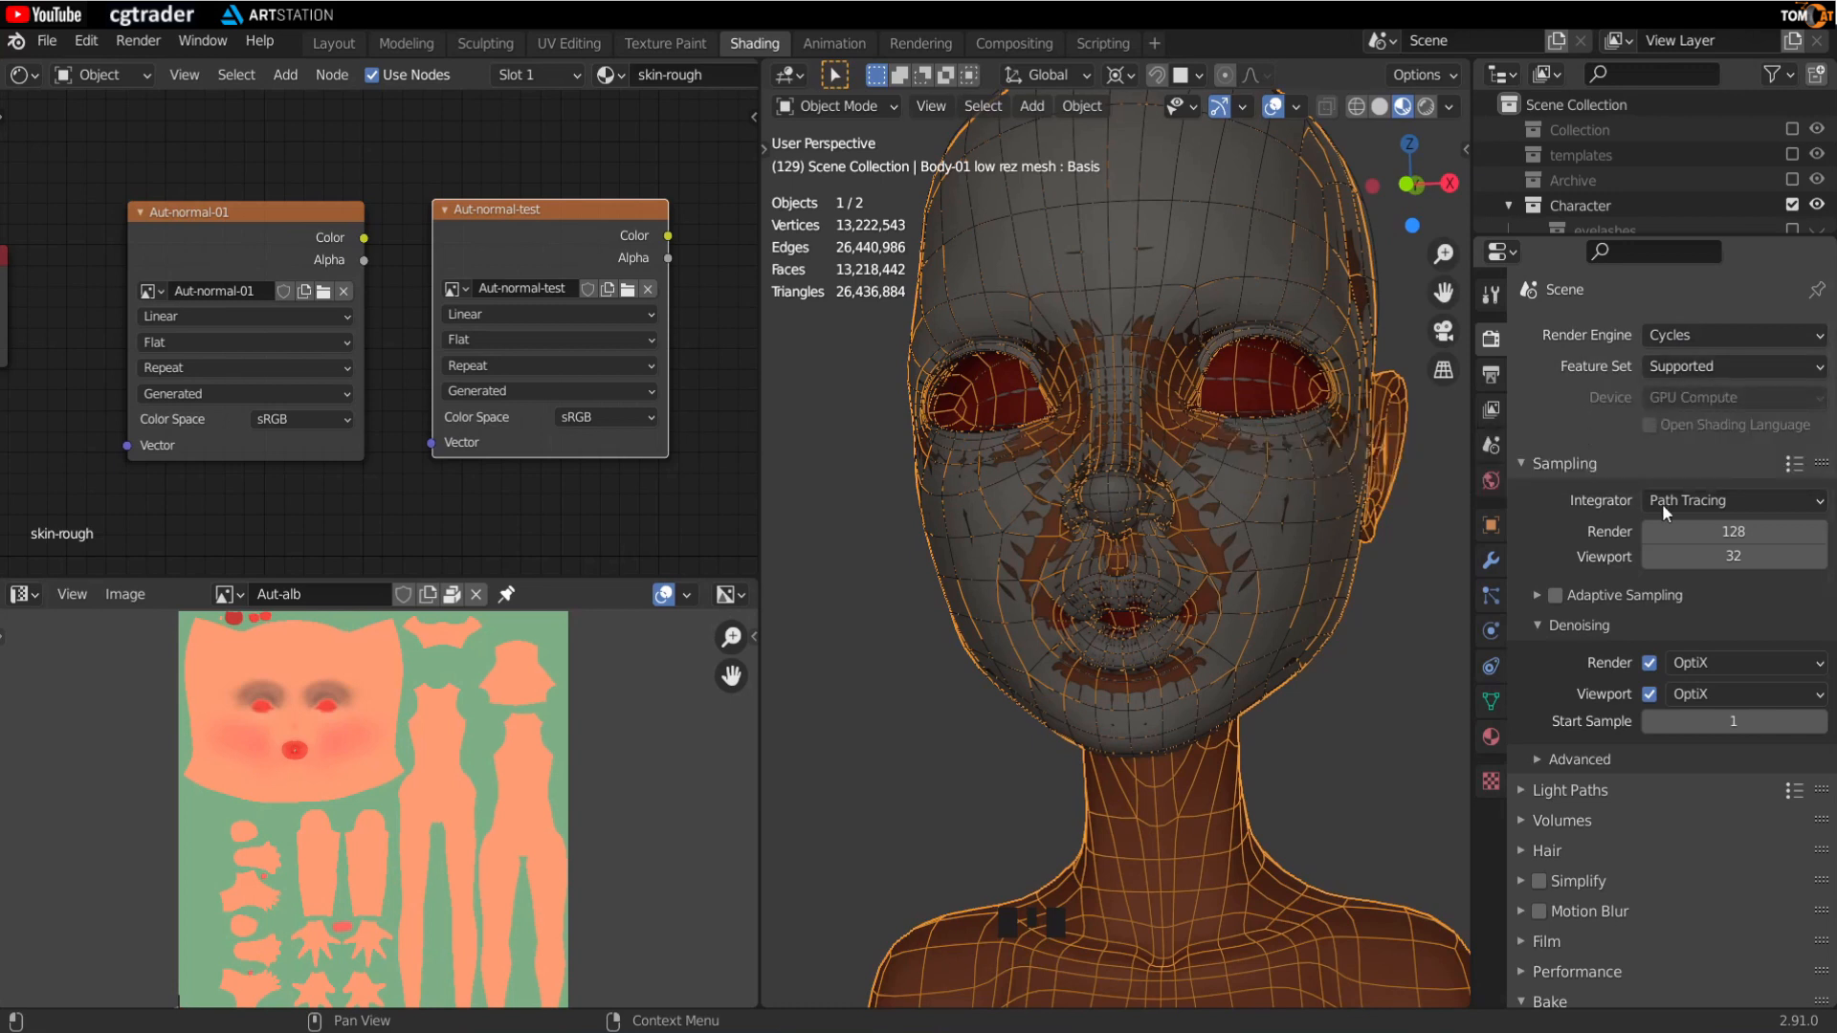
left_click(1719, 531)
left_click(1550, 561)
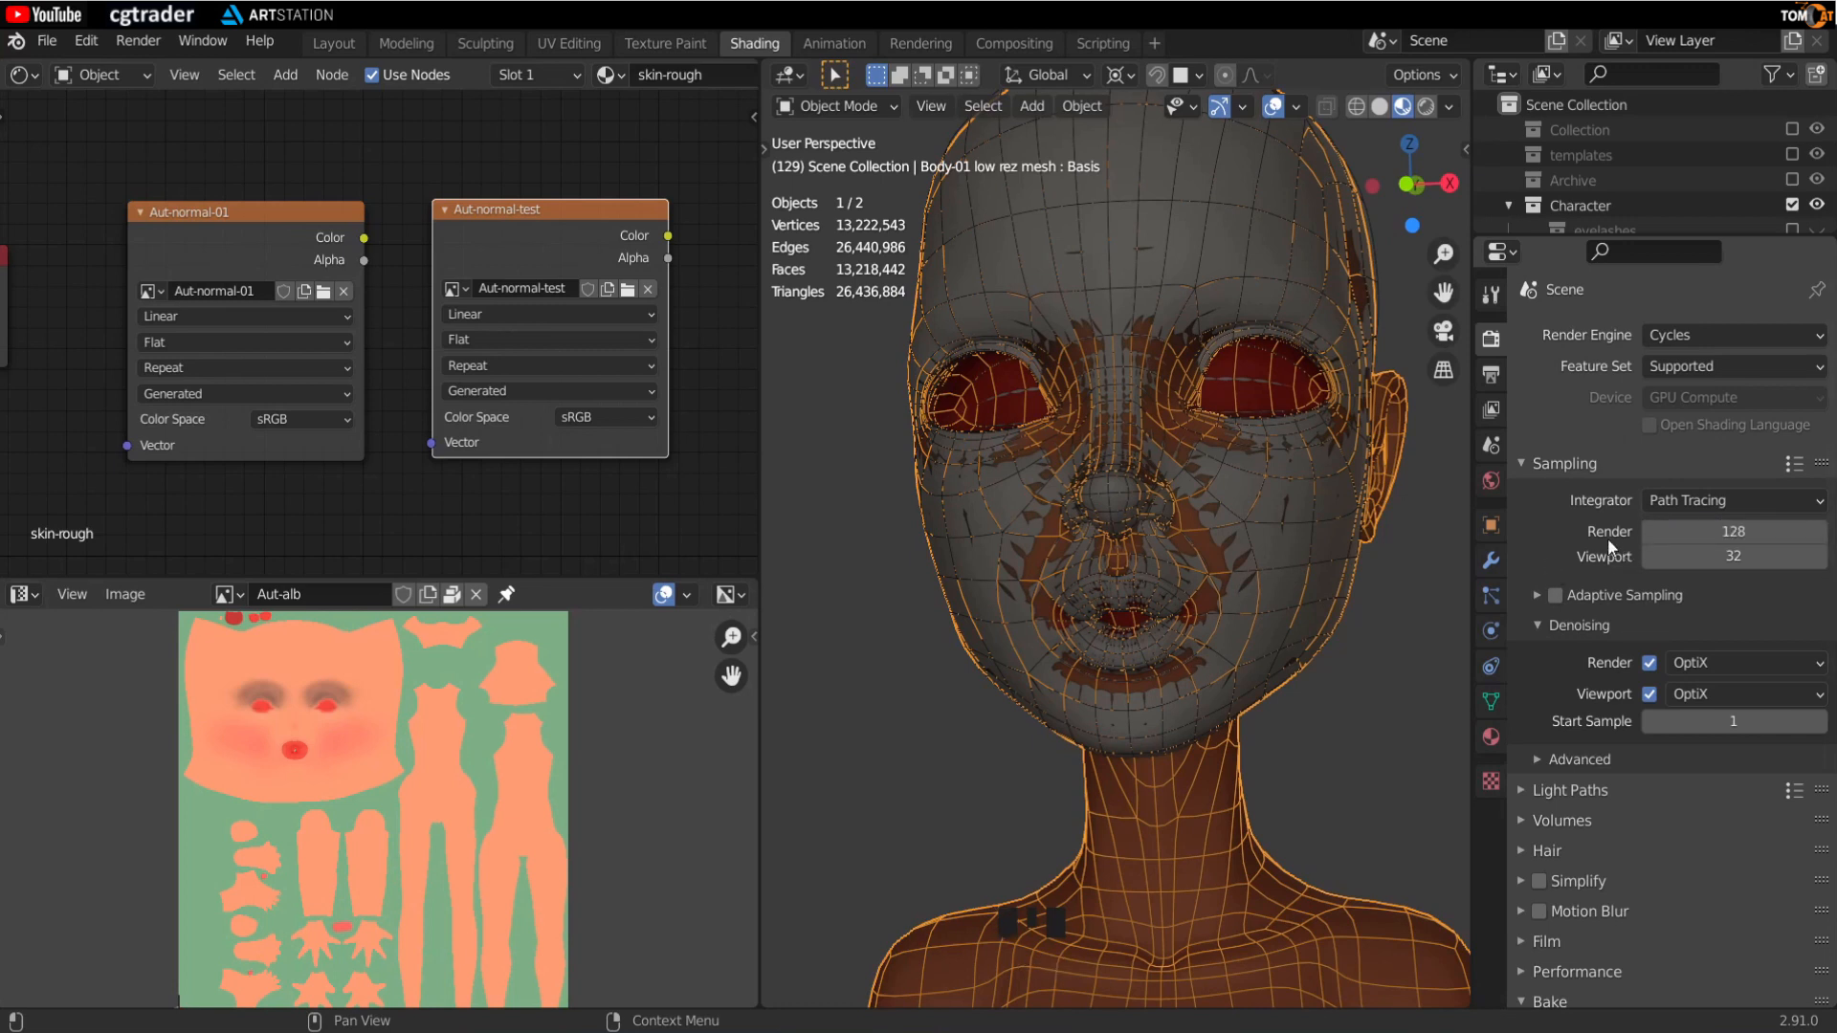
left_click(1706, 534)
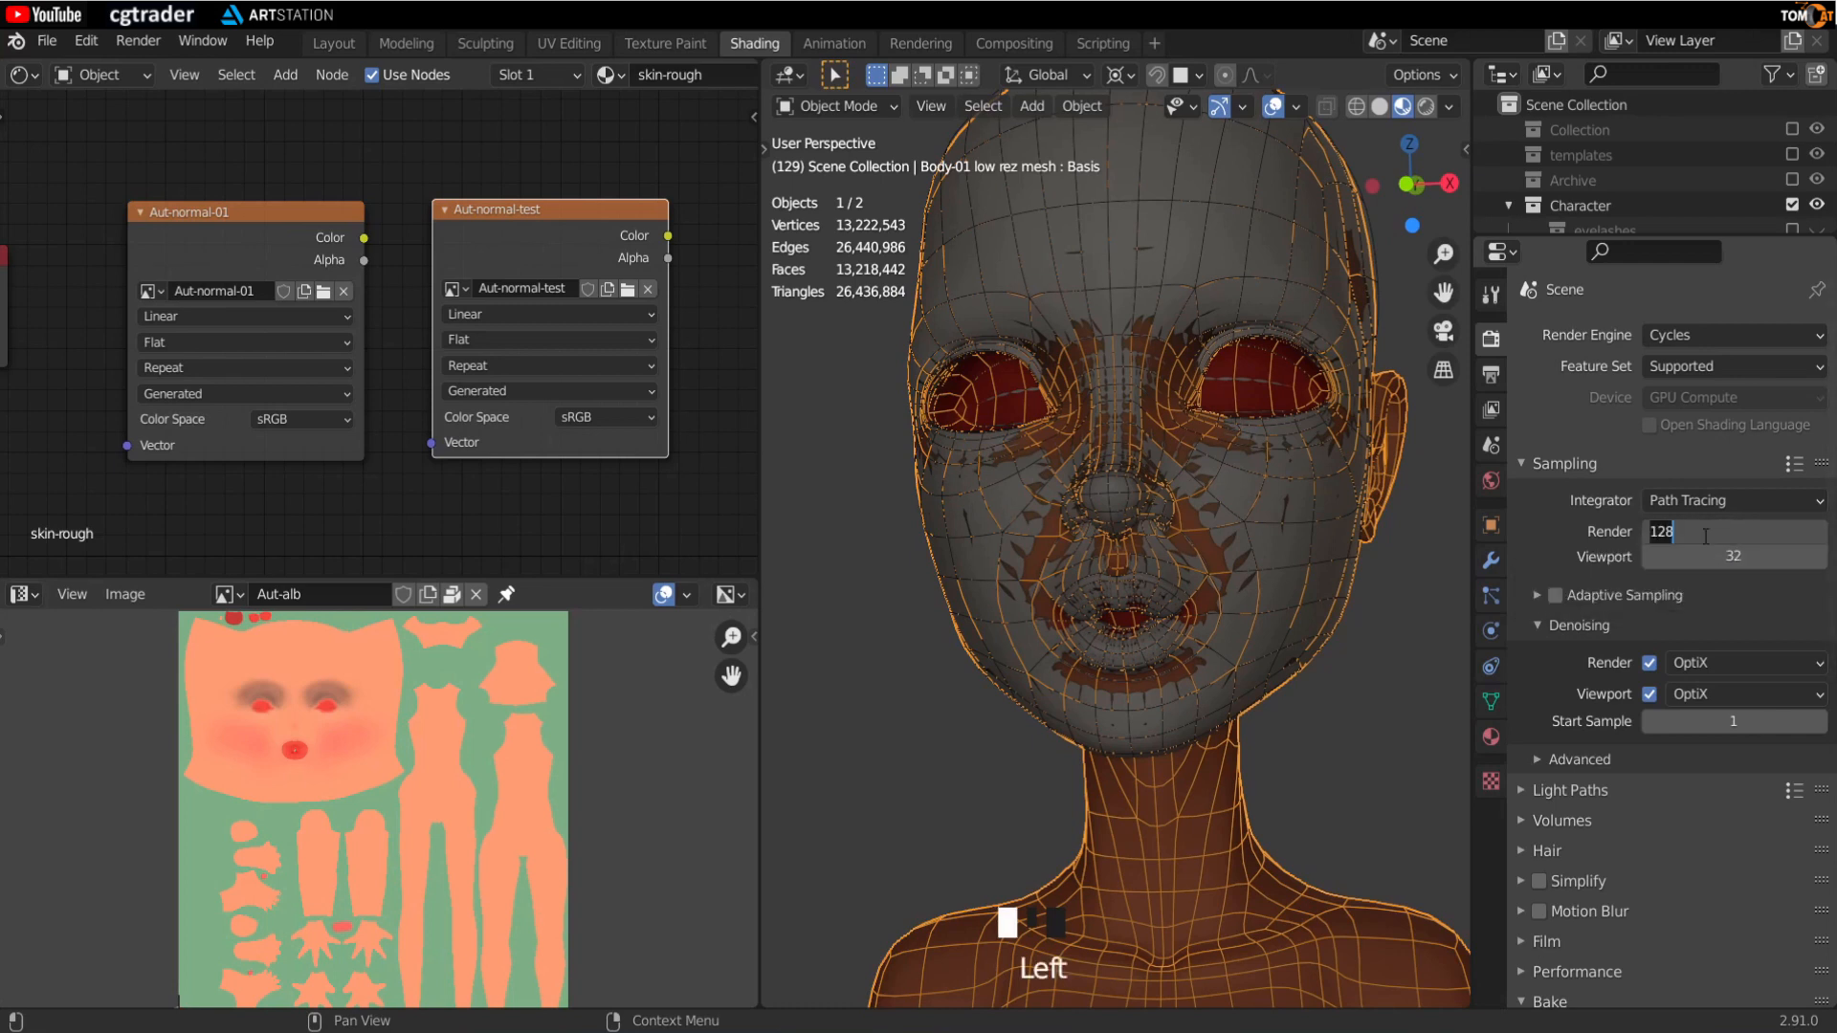
type("64")
key("Return")
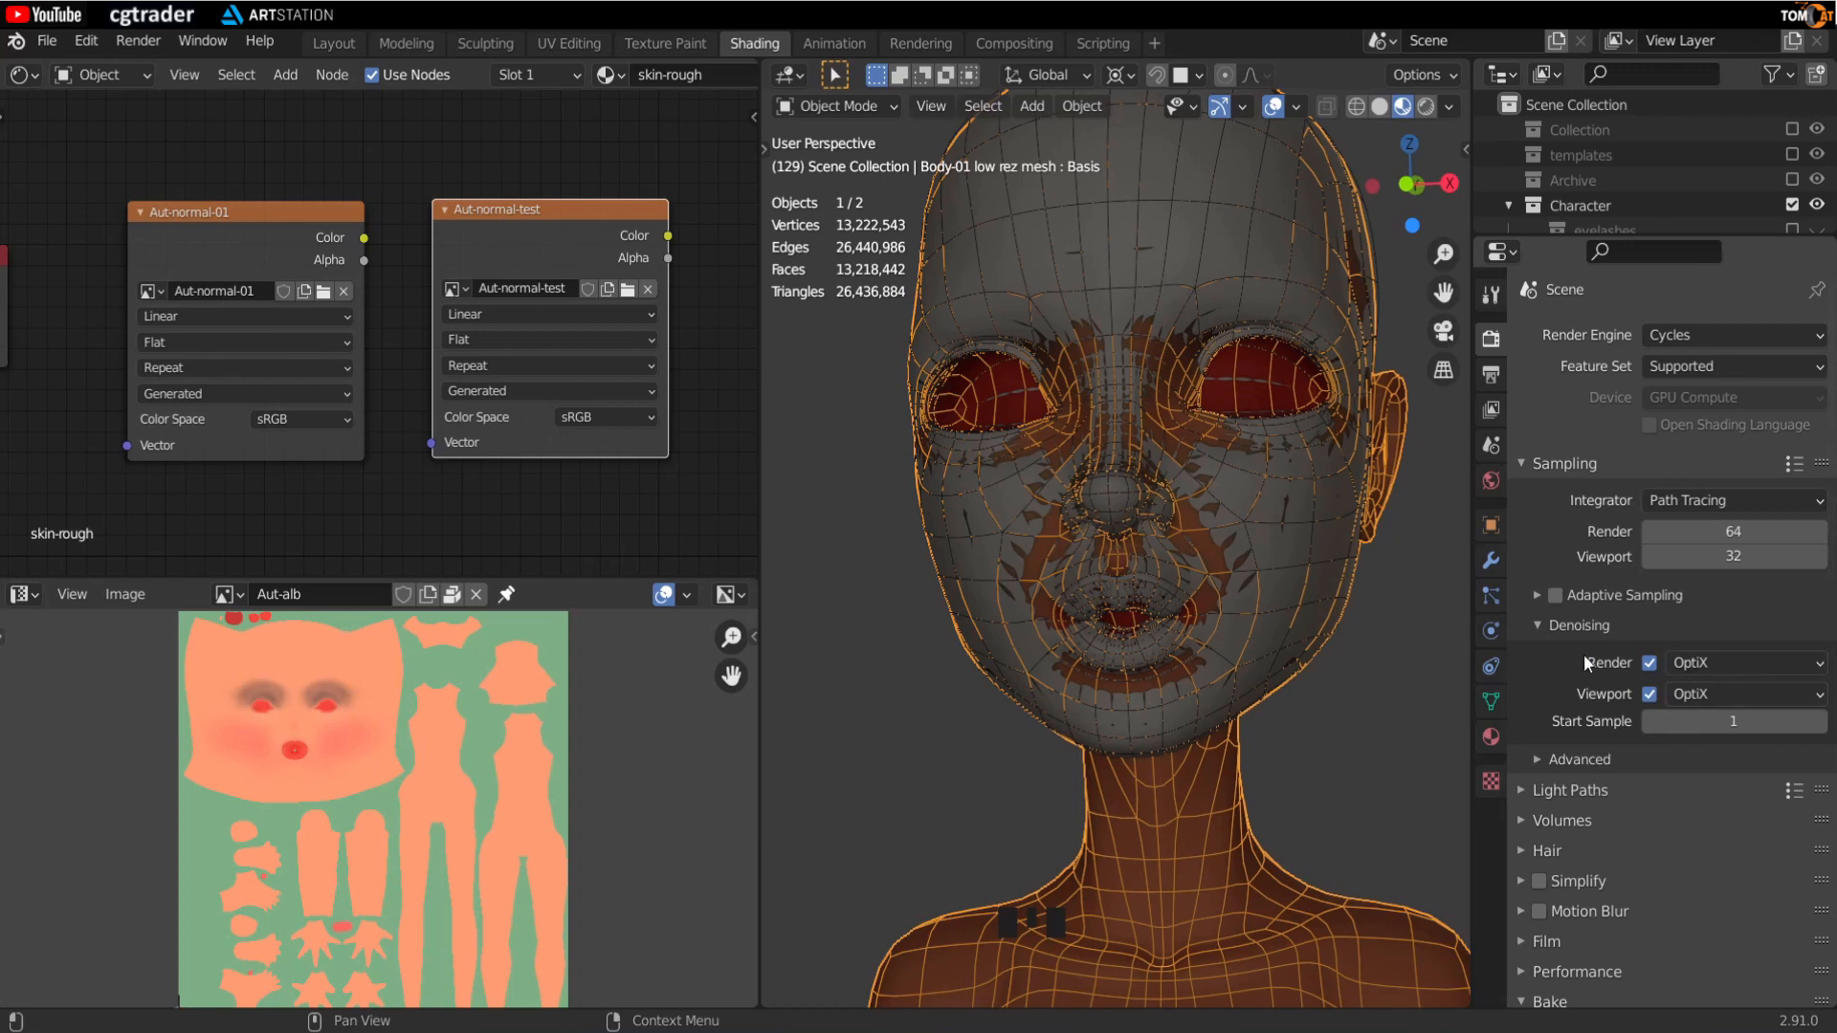
left_click(1693, 662)
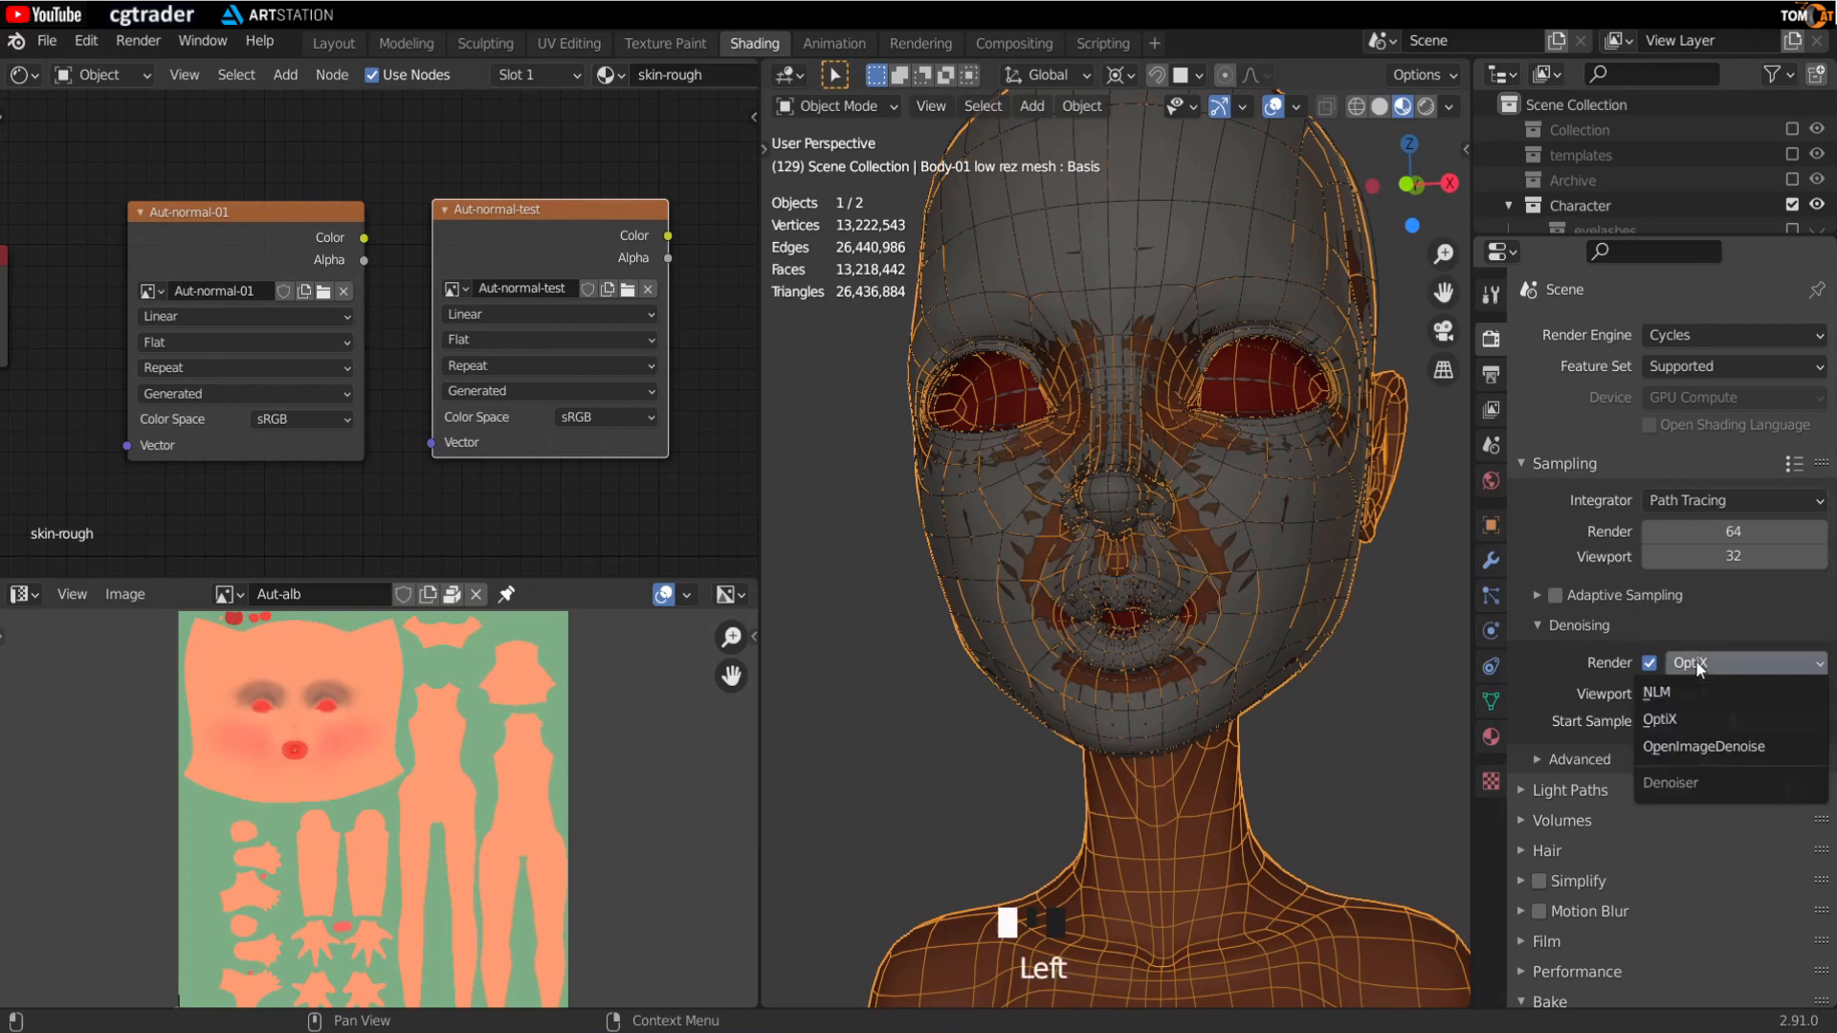
left_click(1588, 685)
Step: Set the bake type to Normal in the bake settings
scroll(1713, 664, "down", 5)
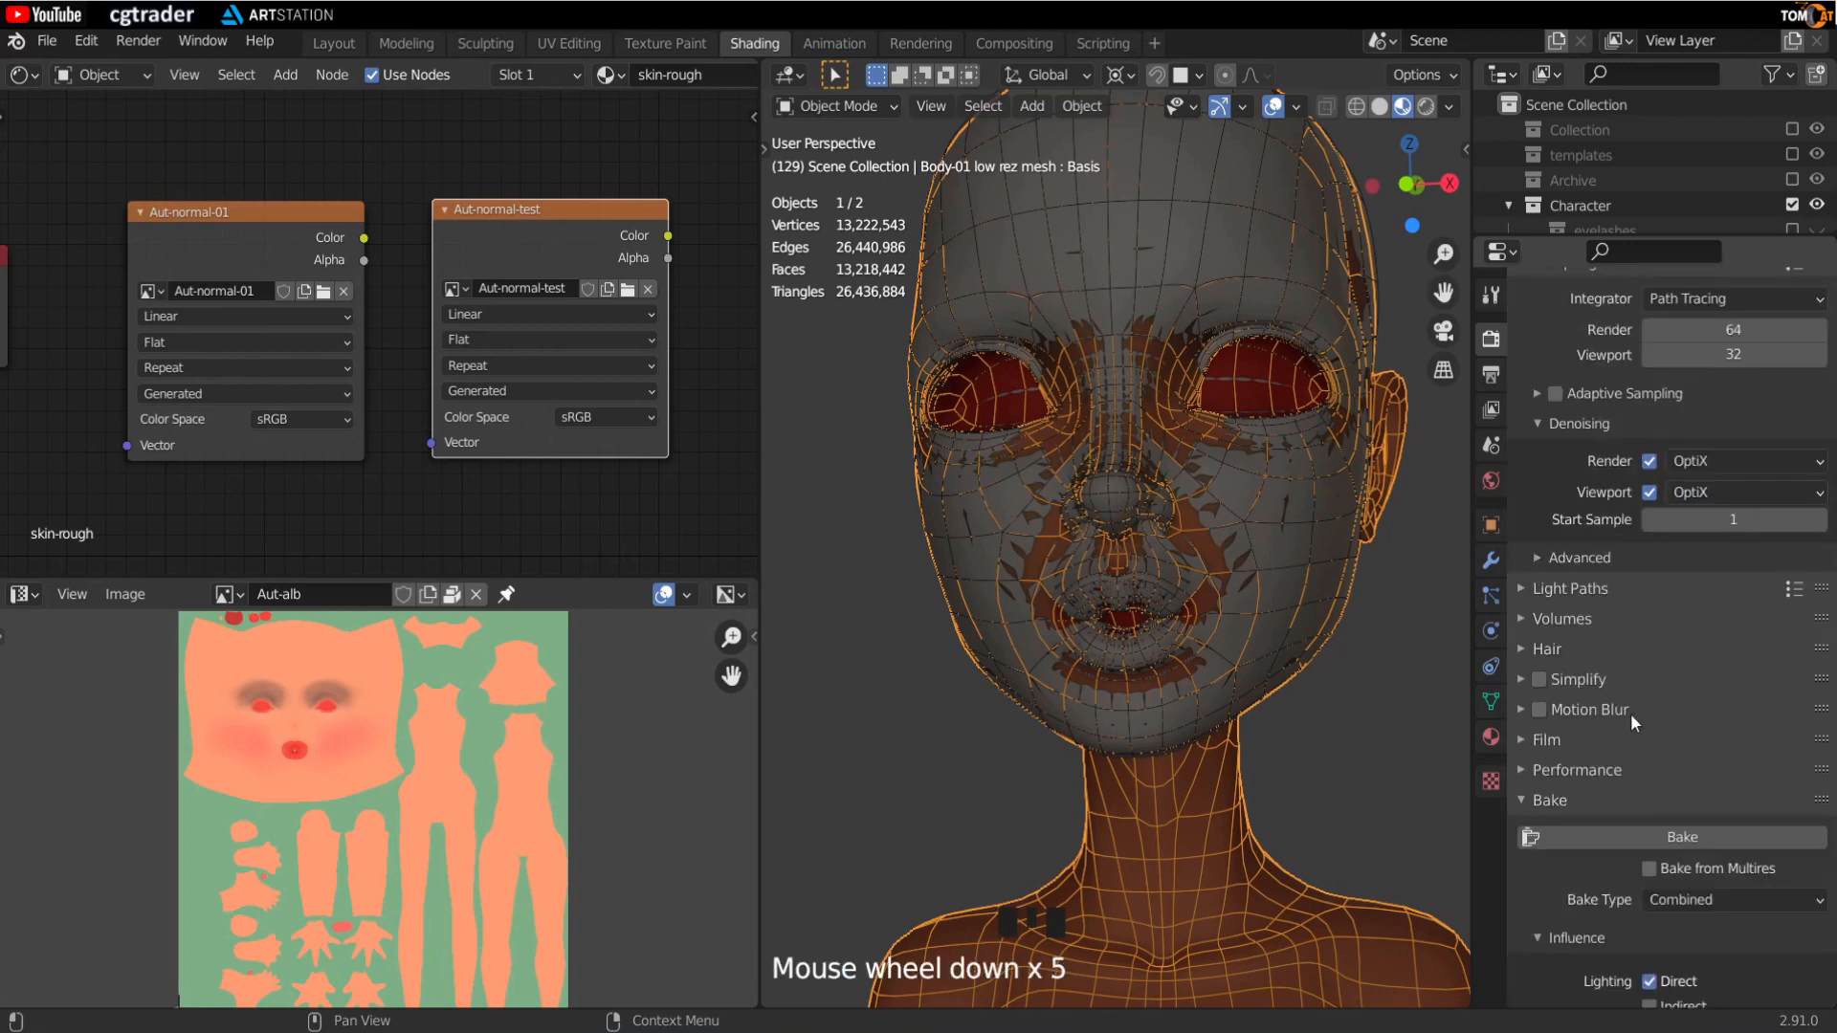
scroll(1631, 714, "down", 4)
left_click(1675, 739)
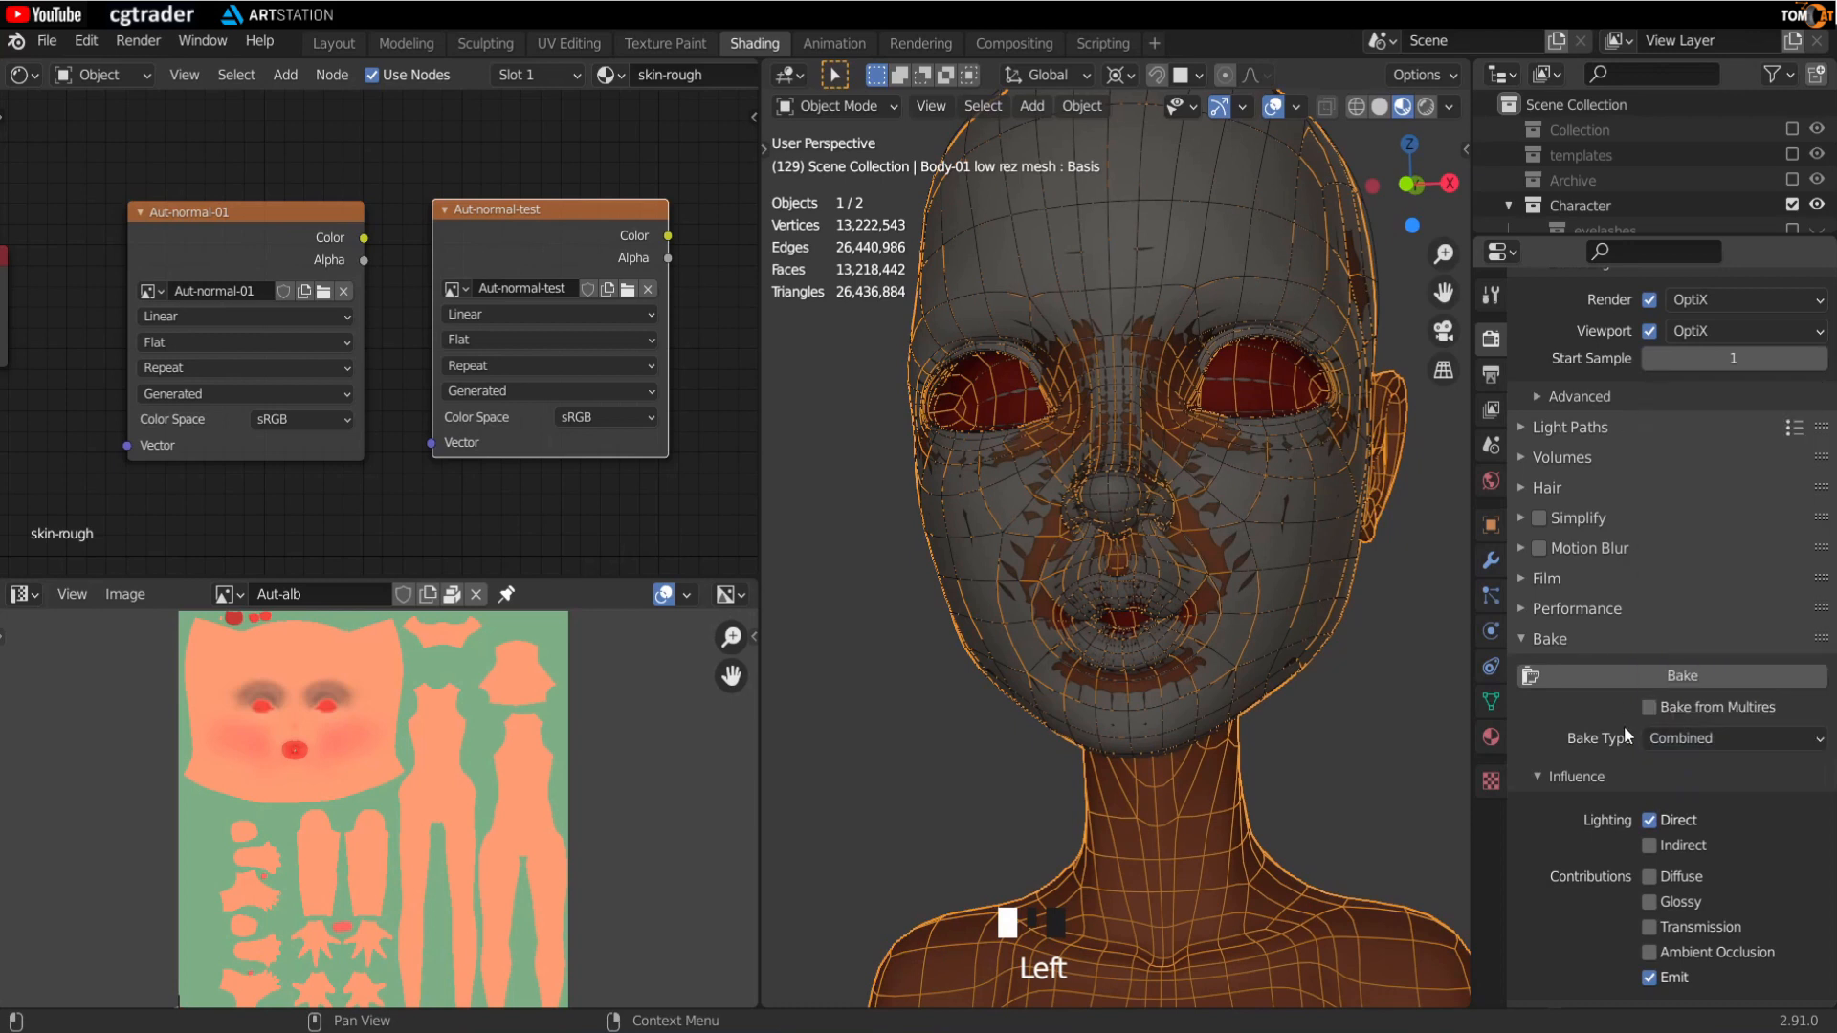
left_click_drag(1686, 741, 1709, 624)
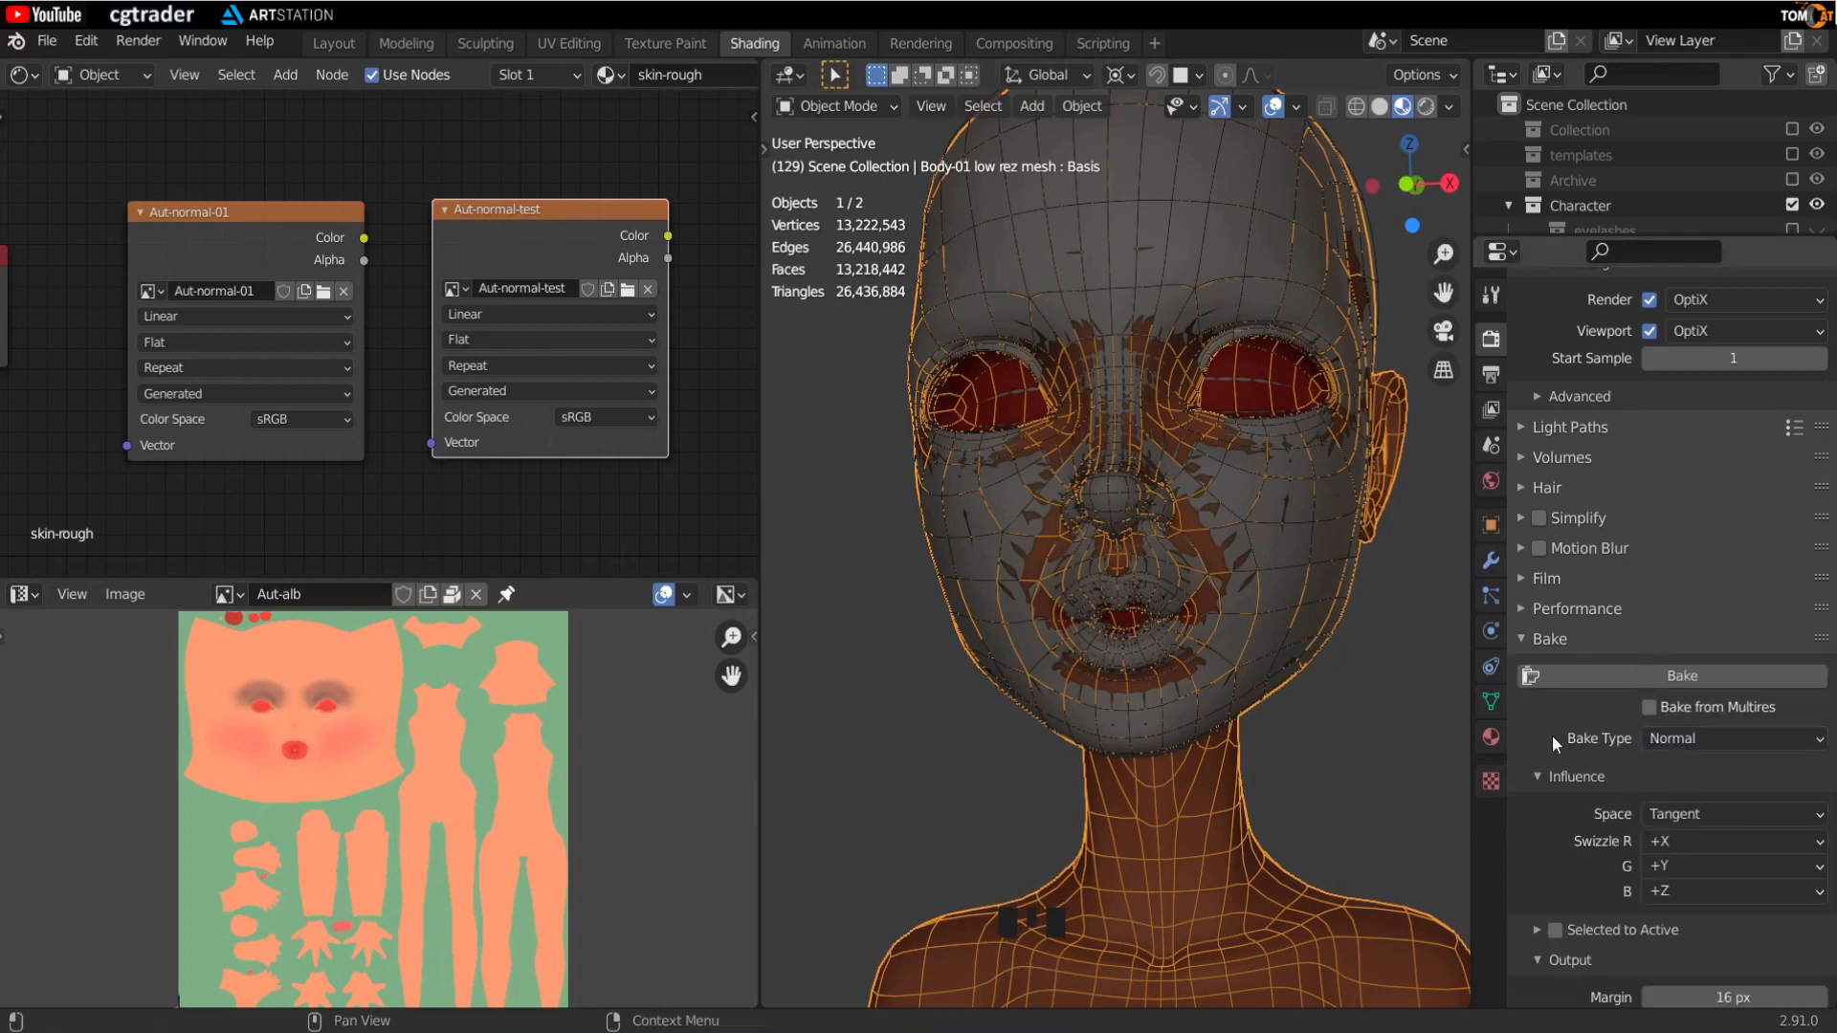
Step: Enable Selected to Active baking and expand its options
scroll(1570, 842, "down", 1)
left_click(1554, 890)
scroll(1536, 875, "down", 1)
left_click(1538, 850)
scroll(1537, 853, "down", 4)
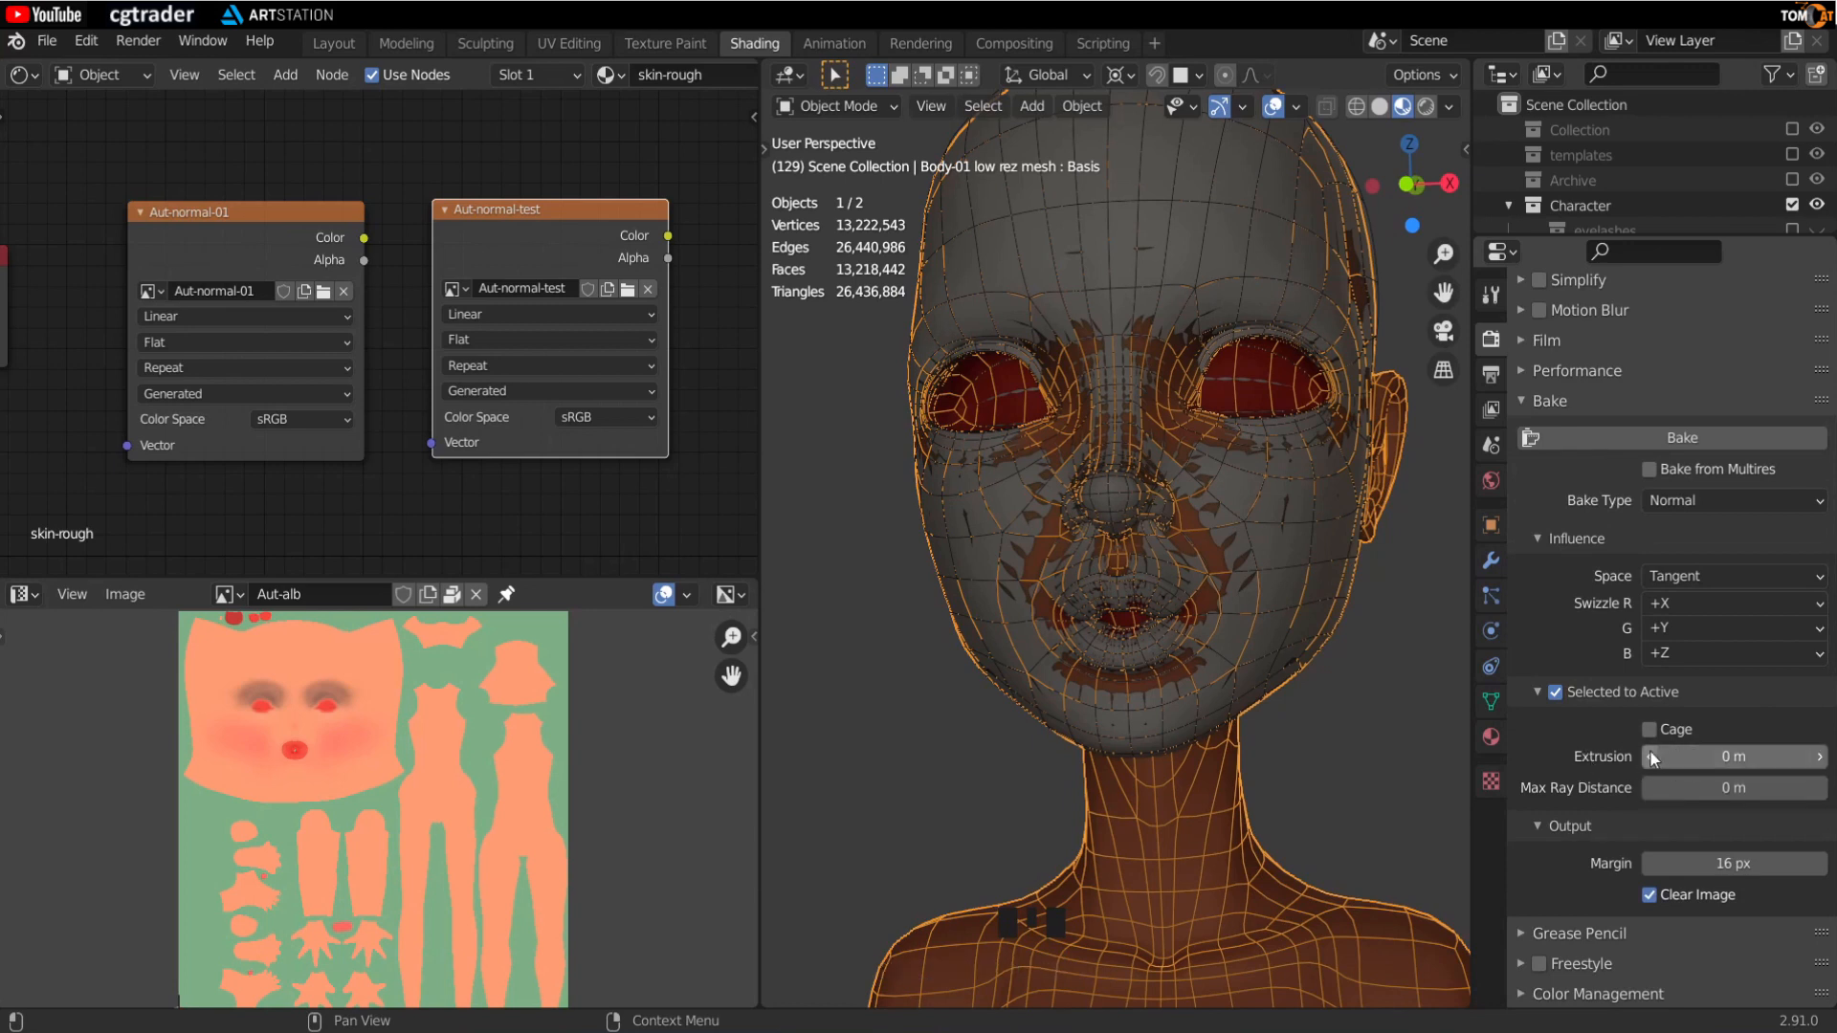
left_click_drag(1693, 747, 1696, 747)
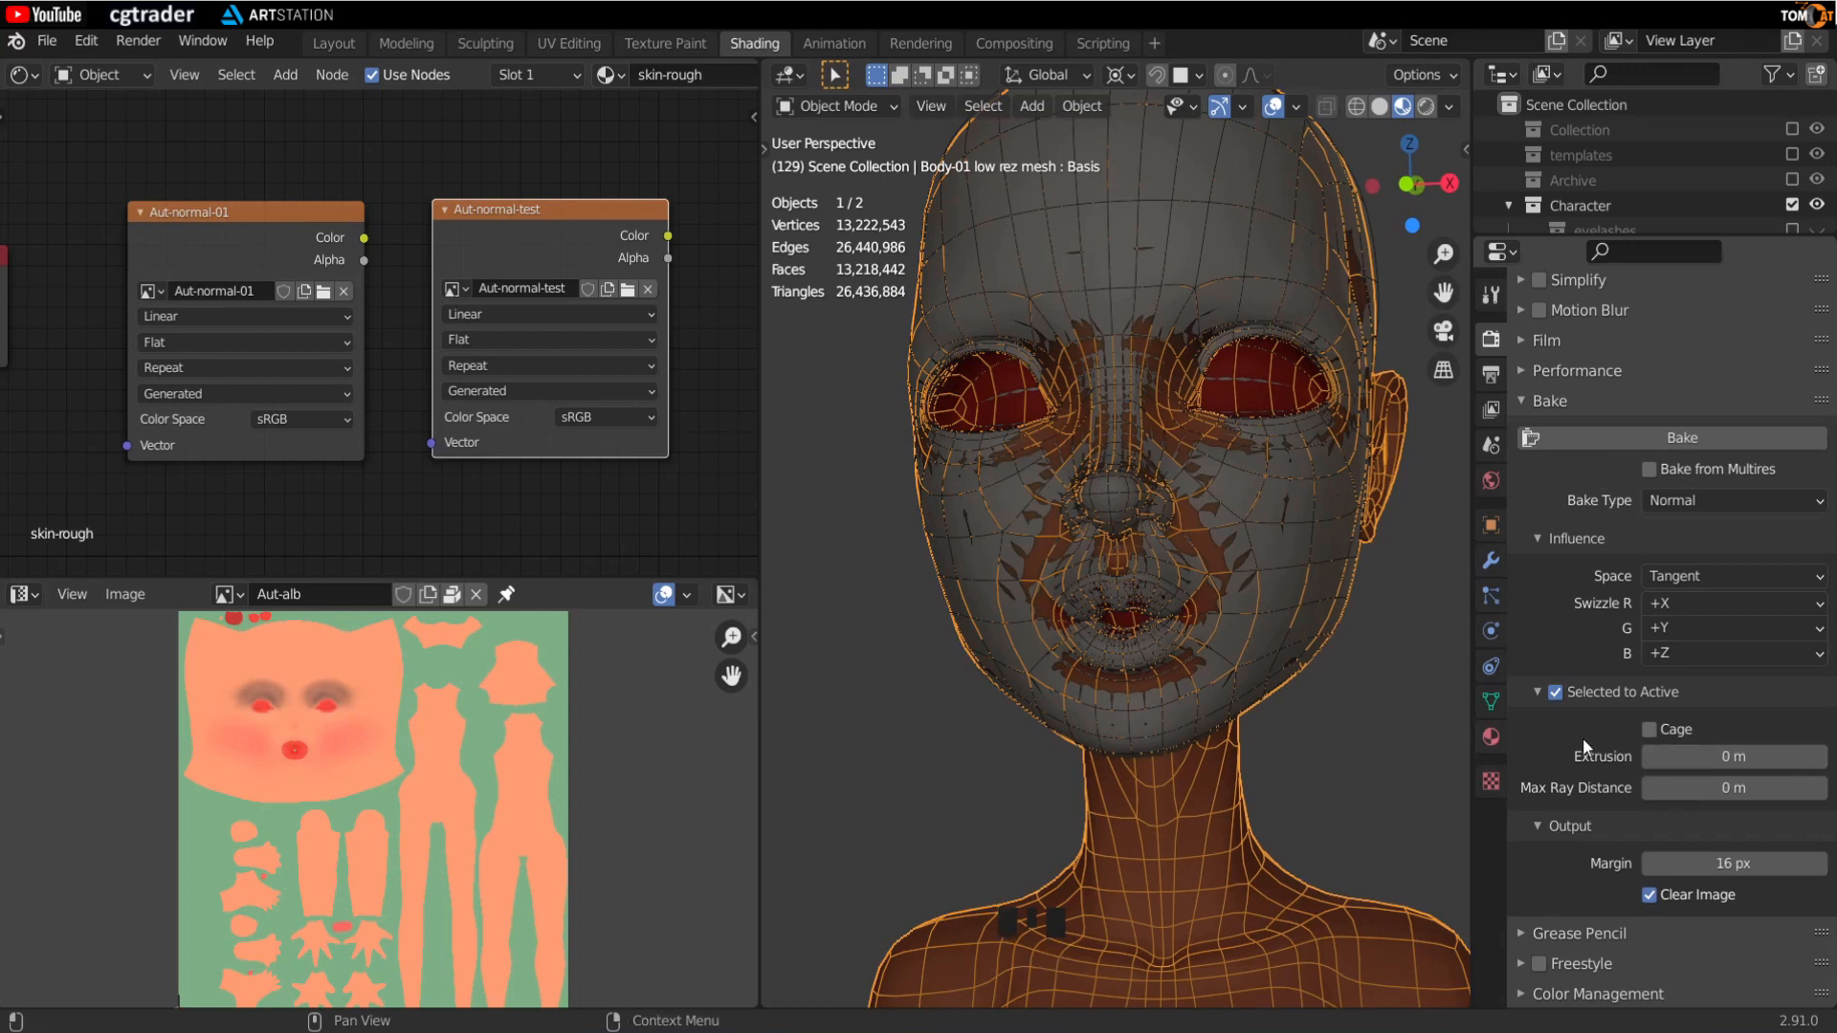
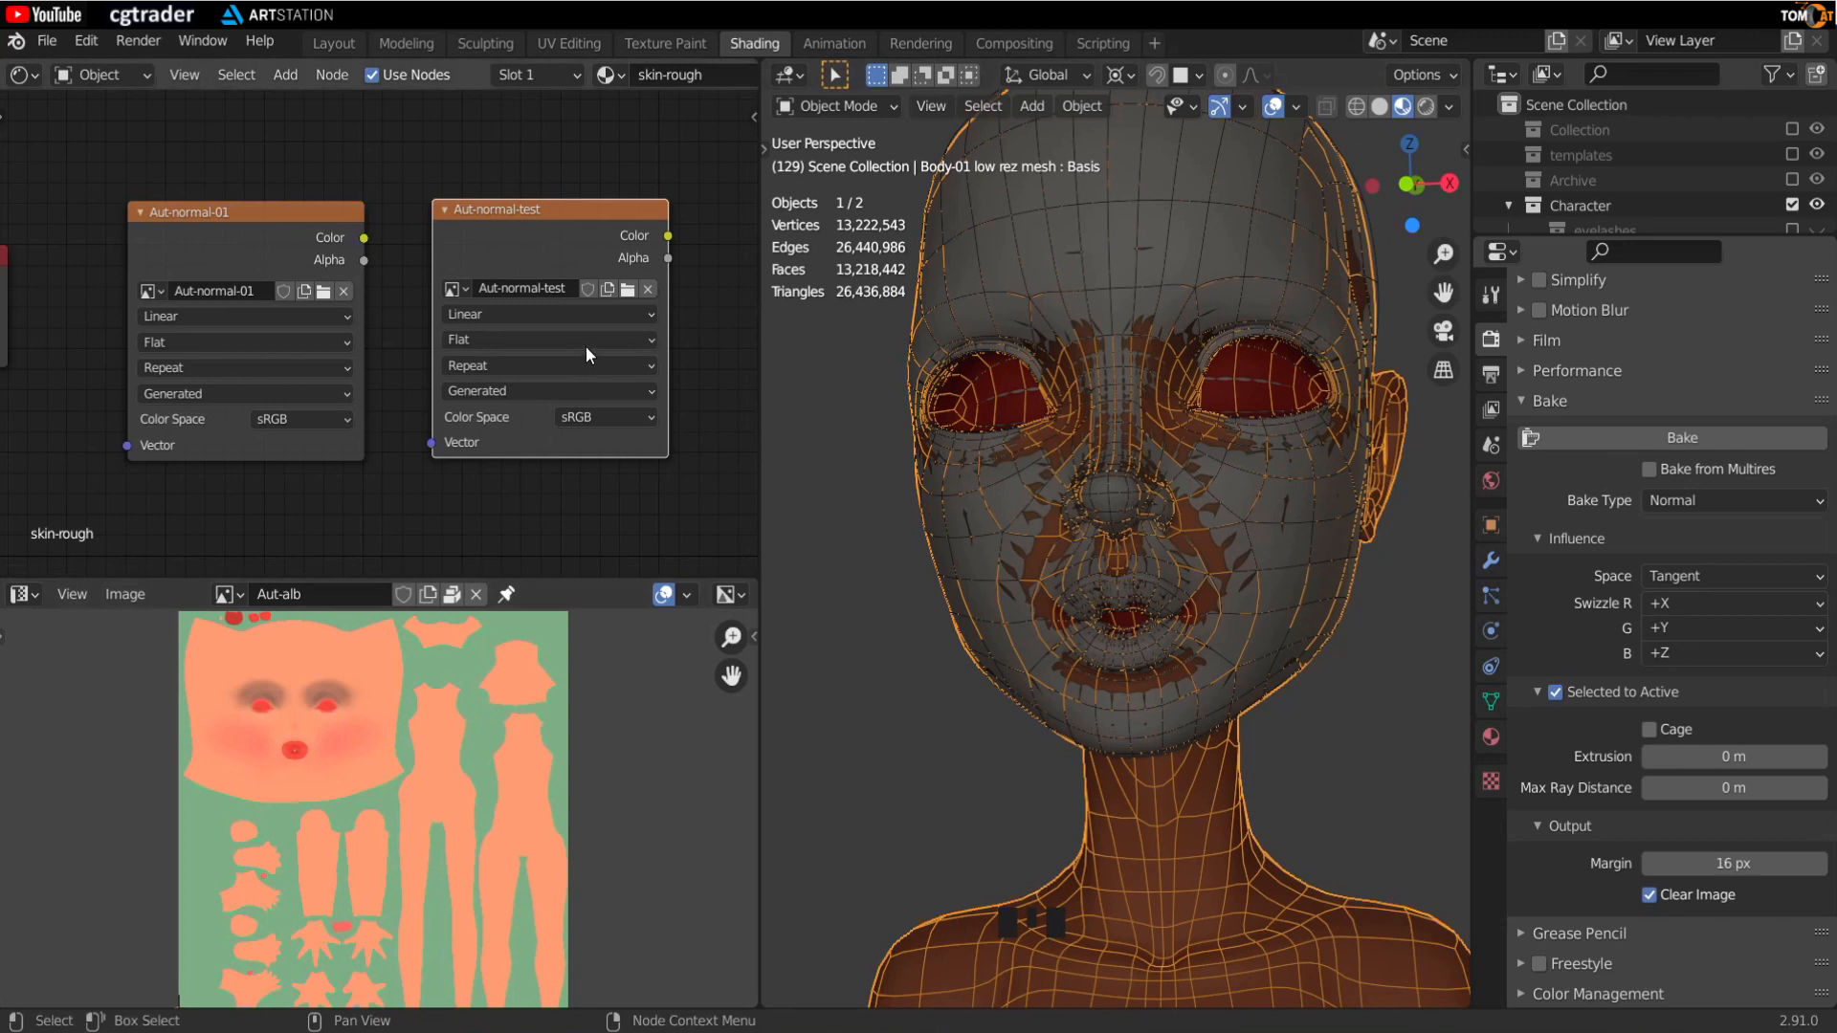
Step: Keep the Aut-normal-test node selected and display the Aut-normal-test image in the Image Editor
left_click_drag(532, 209, 534, 219)
scroll(554, 273, "up", 1)
middle_click_drag(554, 274, 517, 245)
scroll(450, 312, "up", 2)
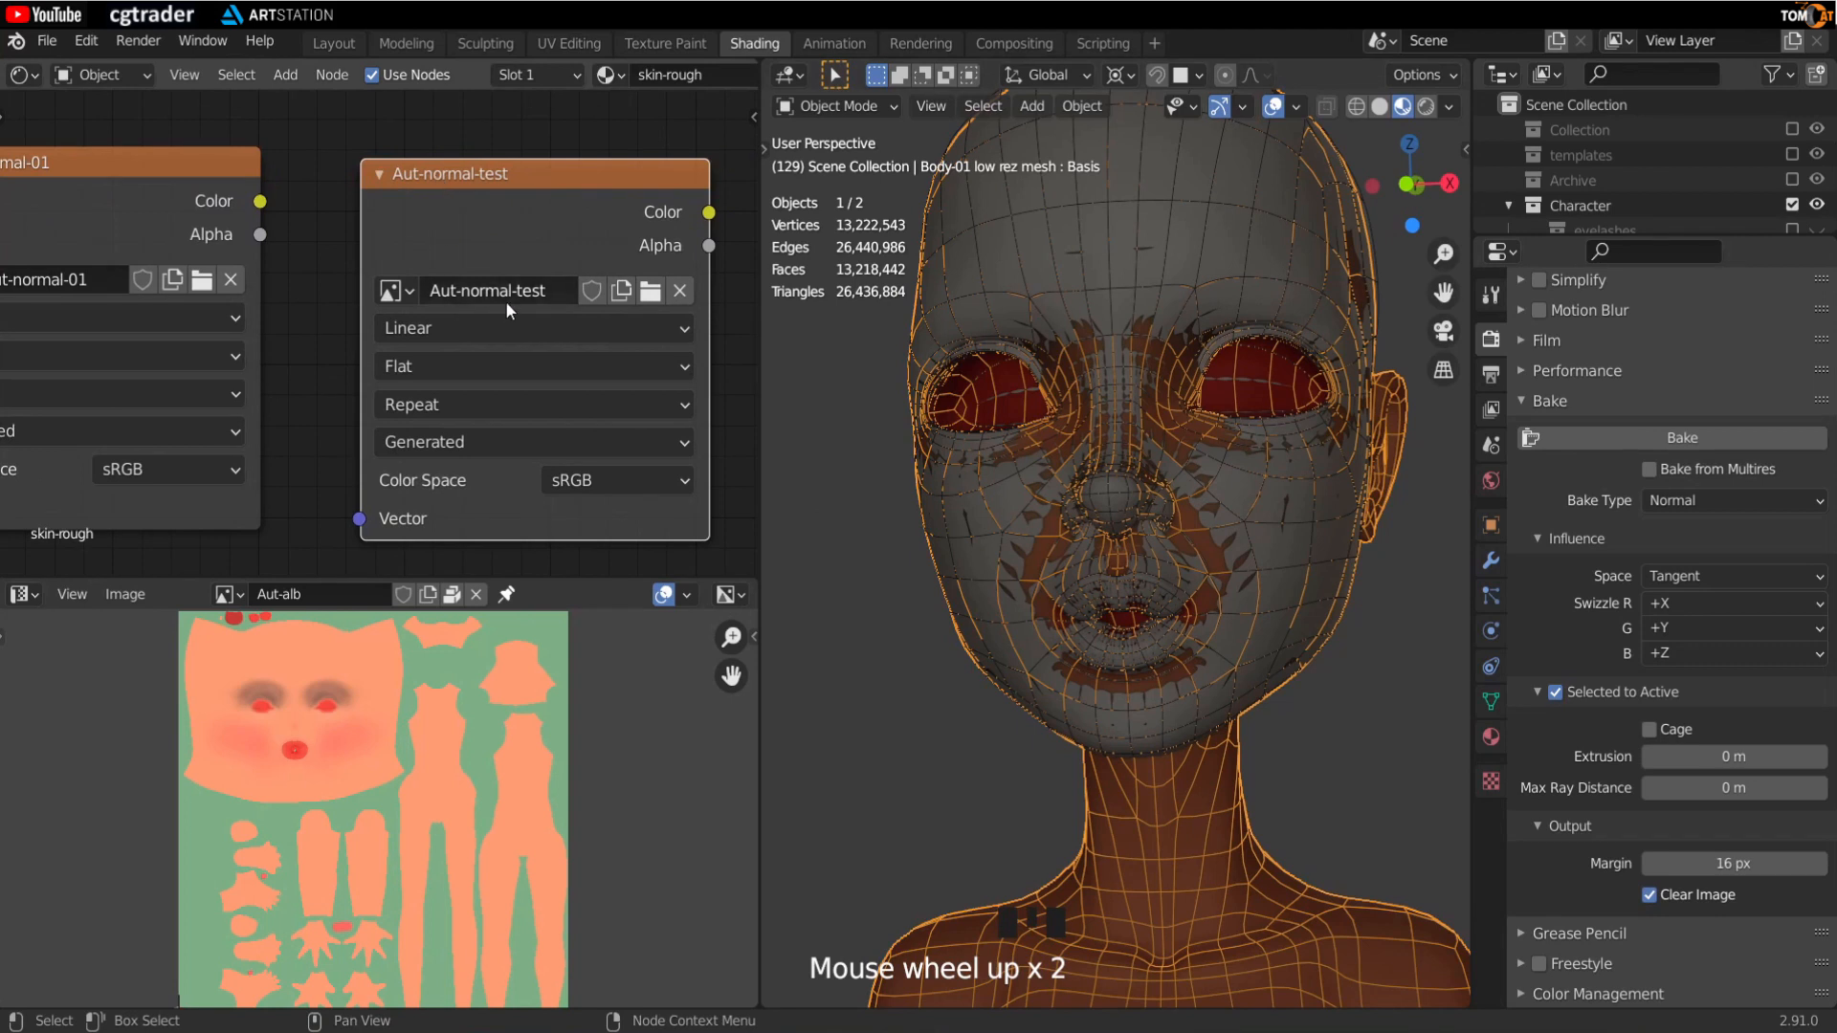
left_click(230, 594)
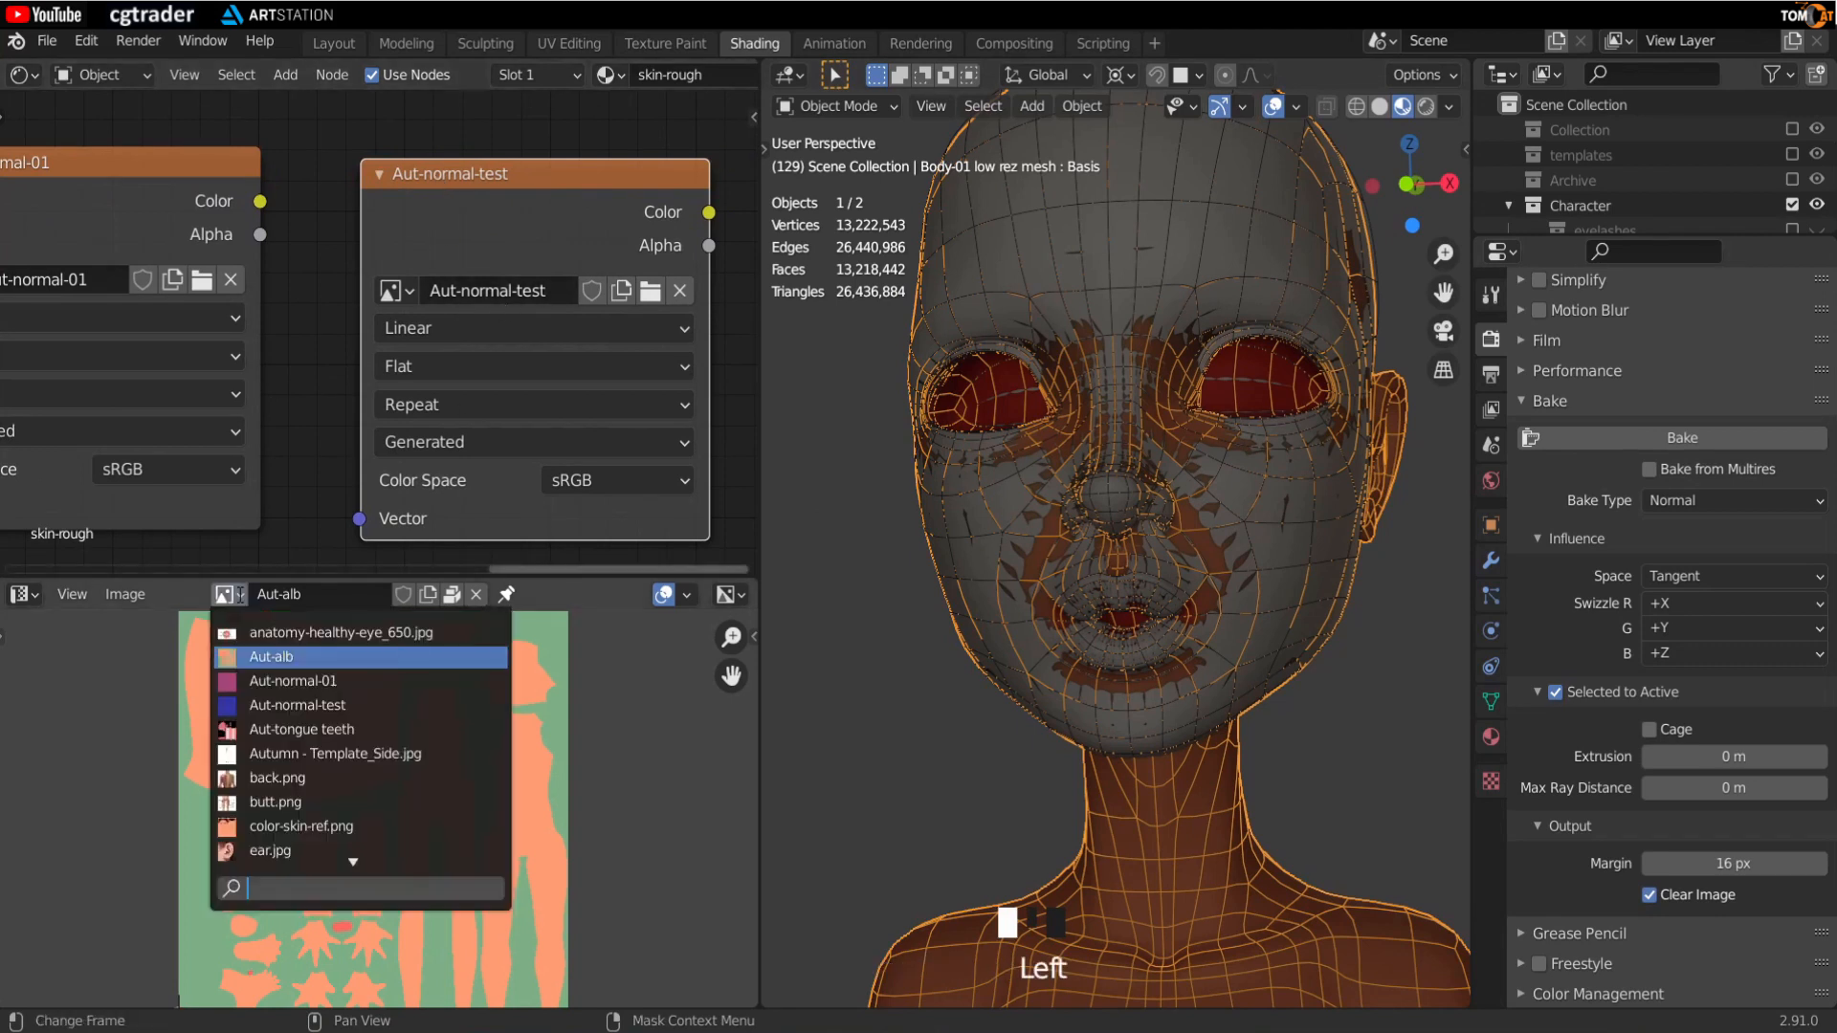
left_click(316, 705)
scroll(316, 786, "up", 3)
mouse_move(316, 787)
middle_mouse_down()
mouse_move(326, 755)
mouse_move(321, 779)
middle_mouse_up()
scroll(327, 755, "up", 1)
scroll(1129, 732, "down", 4)
Step: Select the high rez sculpt, add the low rez mesh as the active object, and bake the normal map into Aut-normal-test
middle_click_drag(1187, 713, 1139, 706)
left_click(962, 592)
middle_click_drag(962, 591, 1242, 622)
scroll(1277, 643, "down", 2)
scroll(1277, 643, "up", 1)
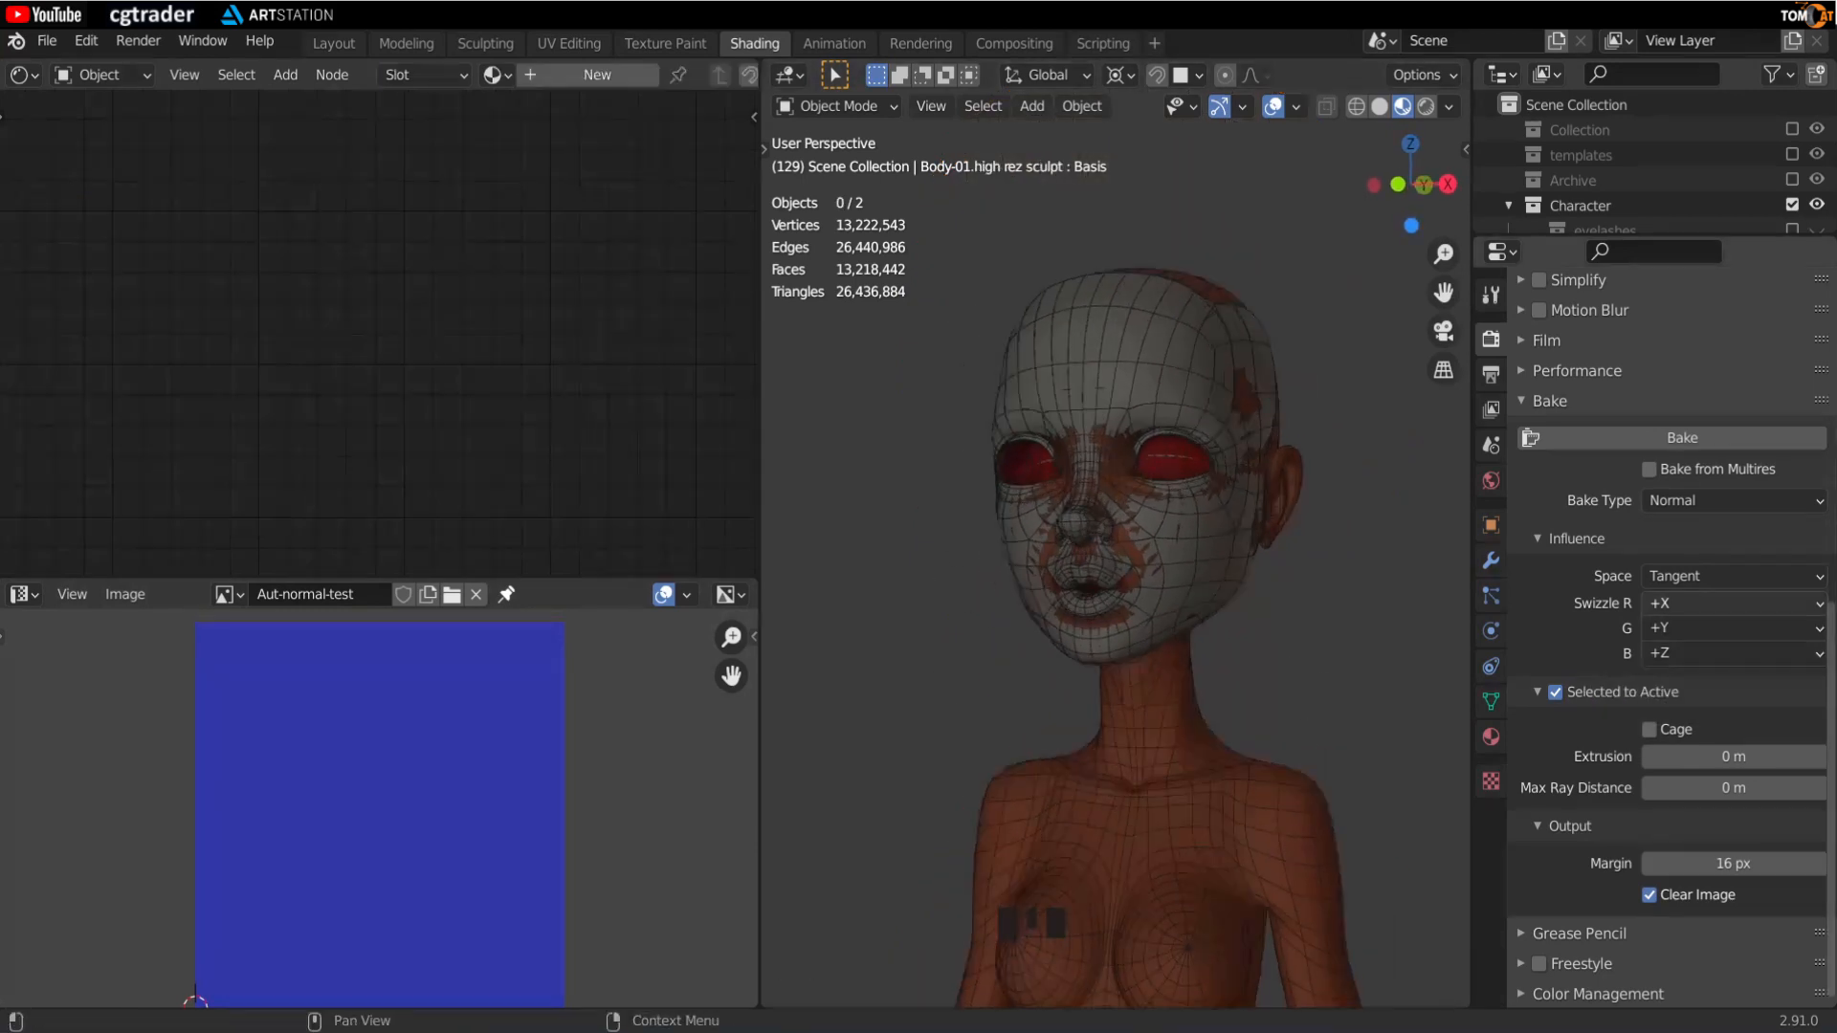
left_click(1084, 341)
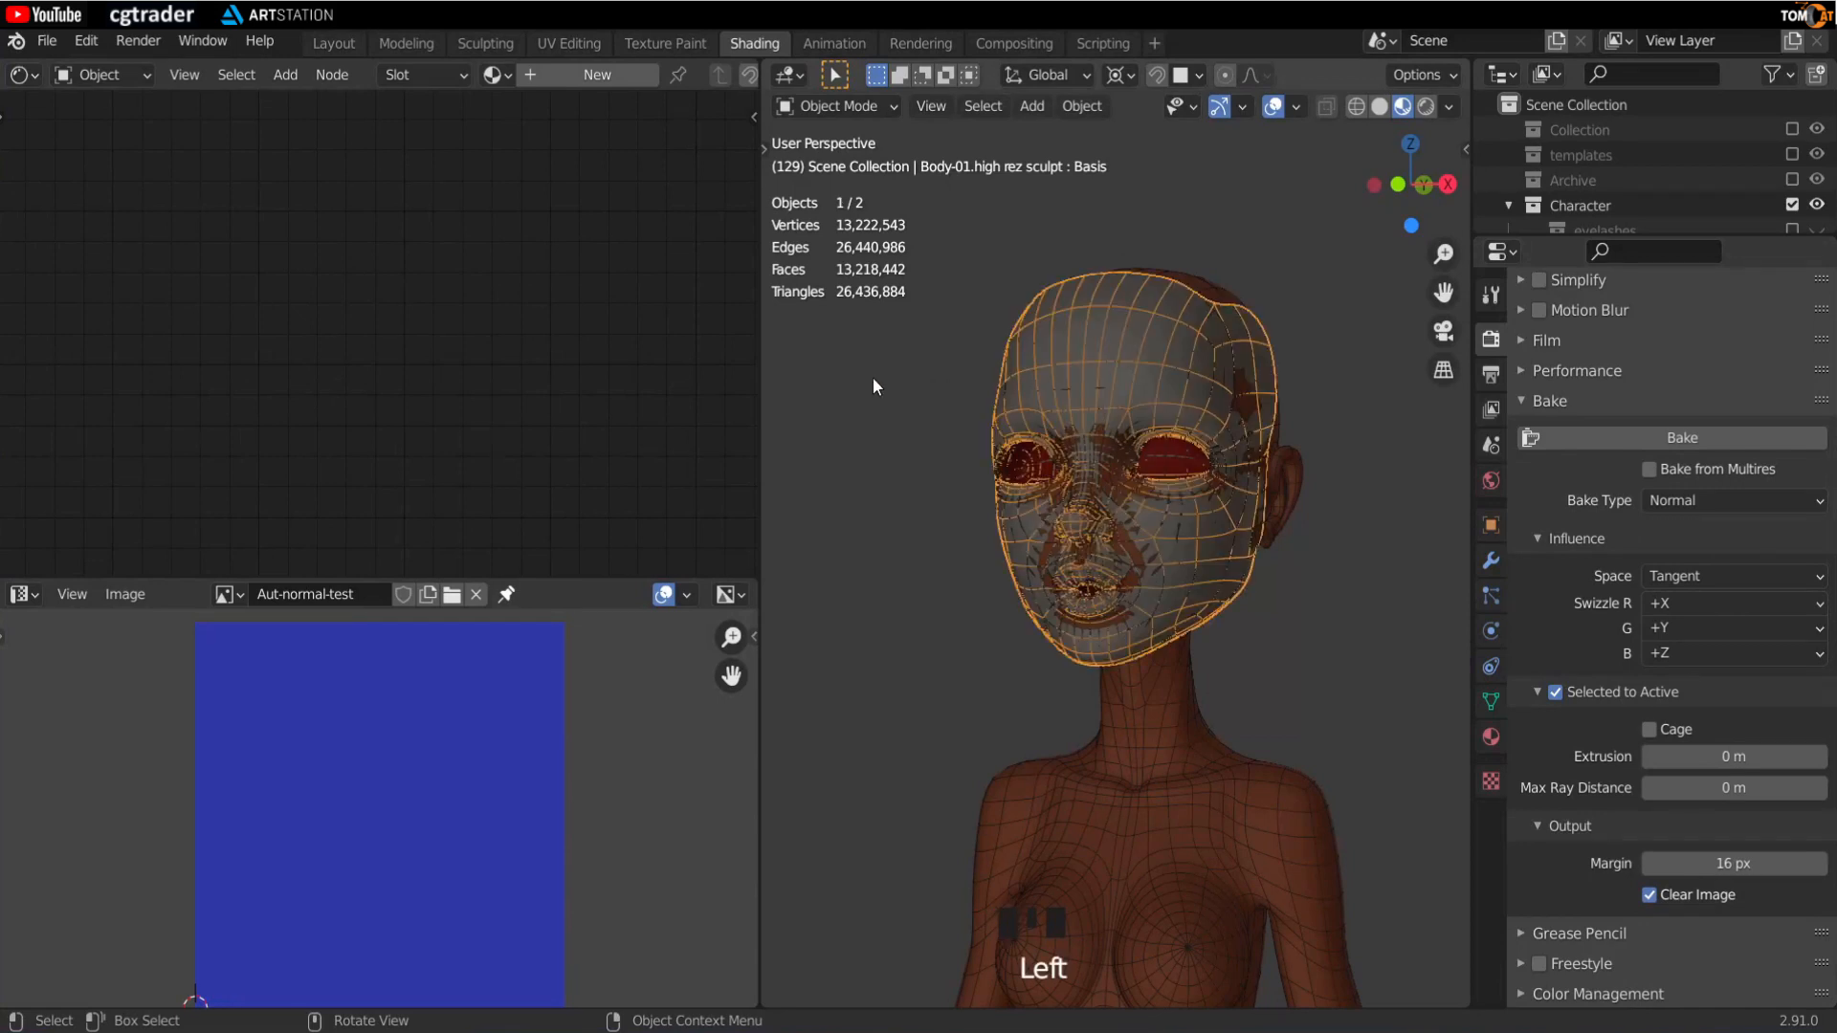
left_click(1122, 725, "shift")
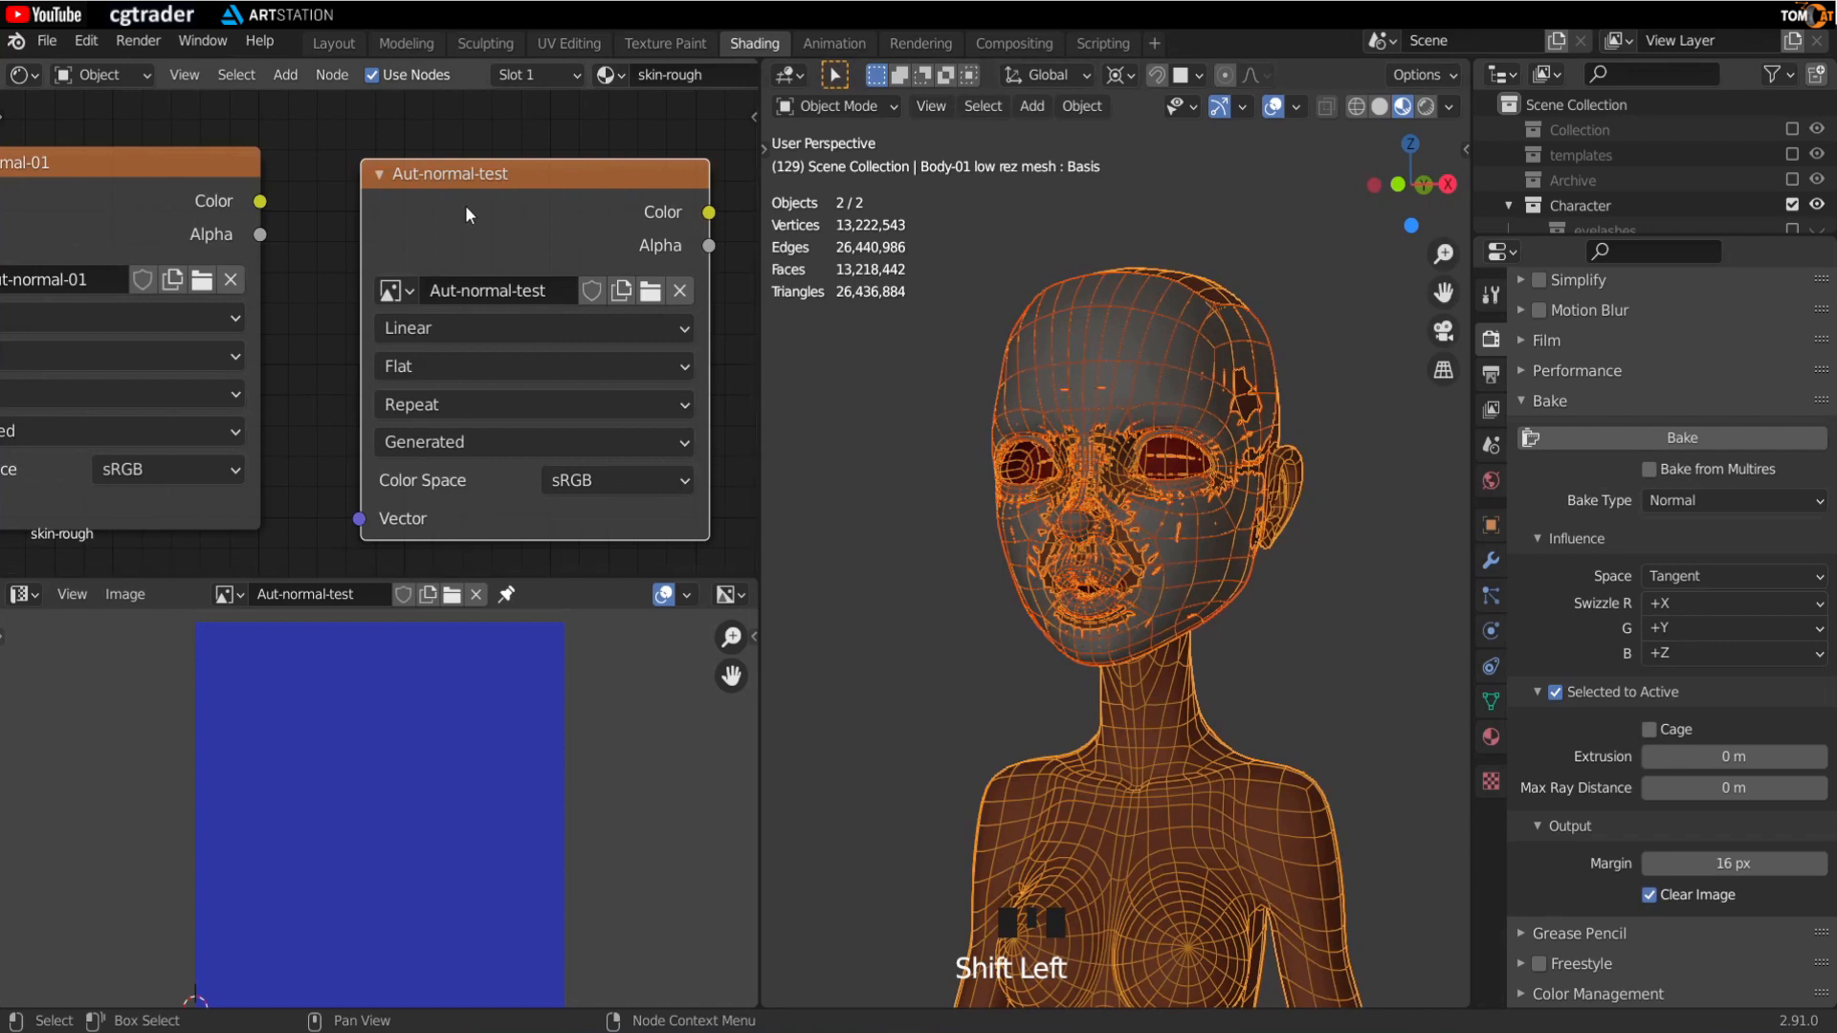
left_click_drag(460, 182, 406, 165)
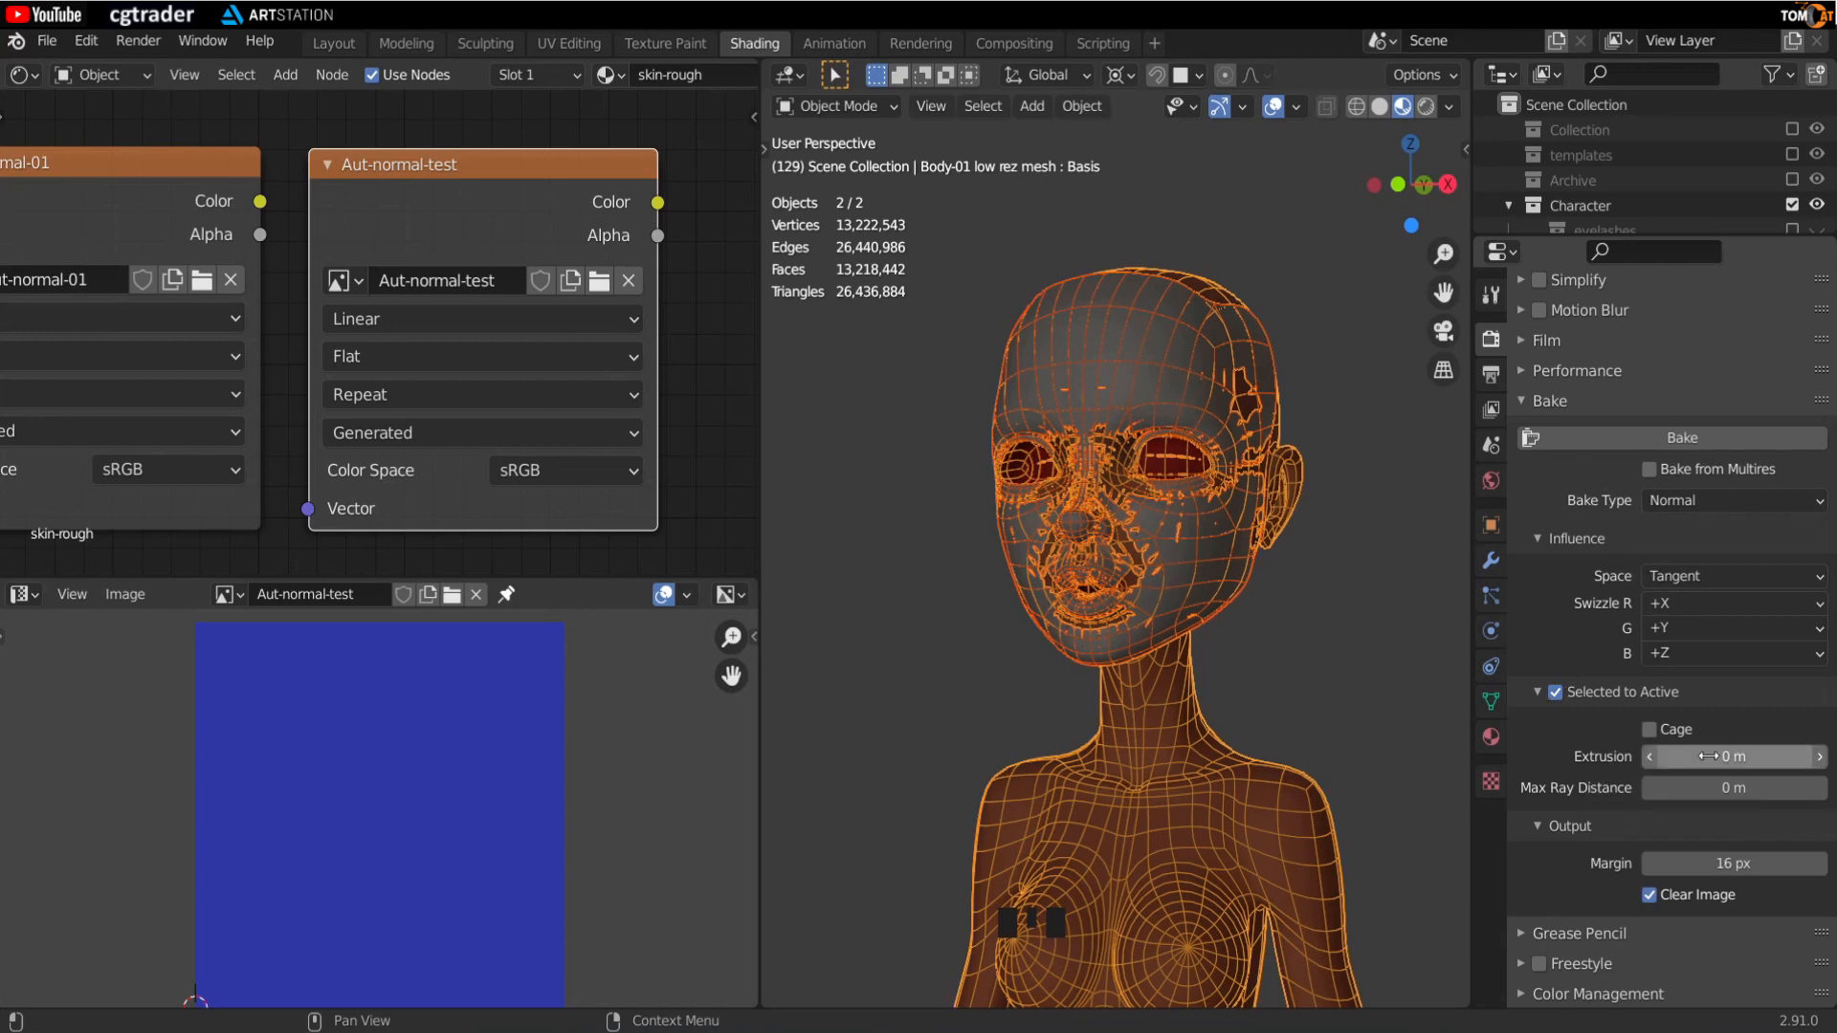
left_click(1638, 437)
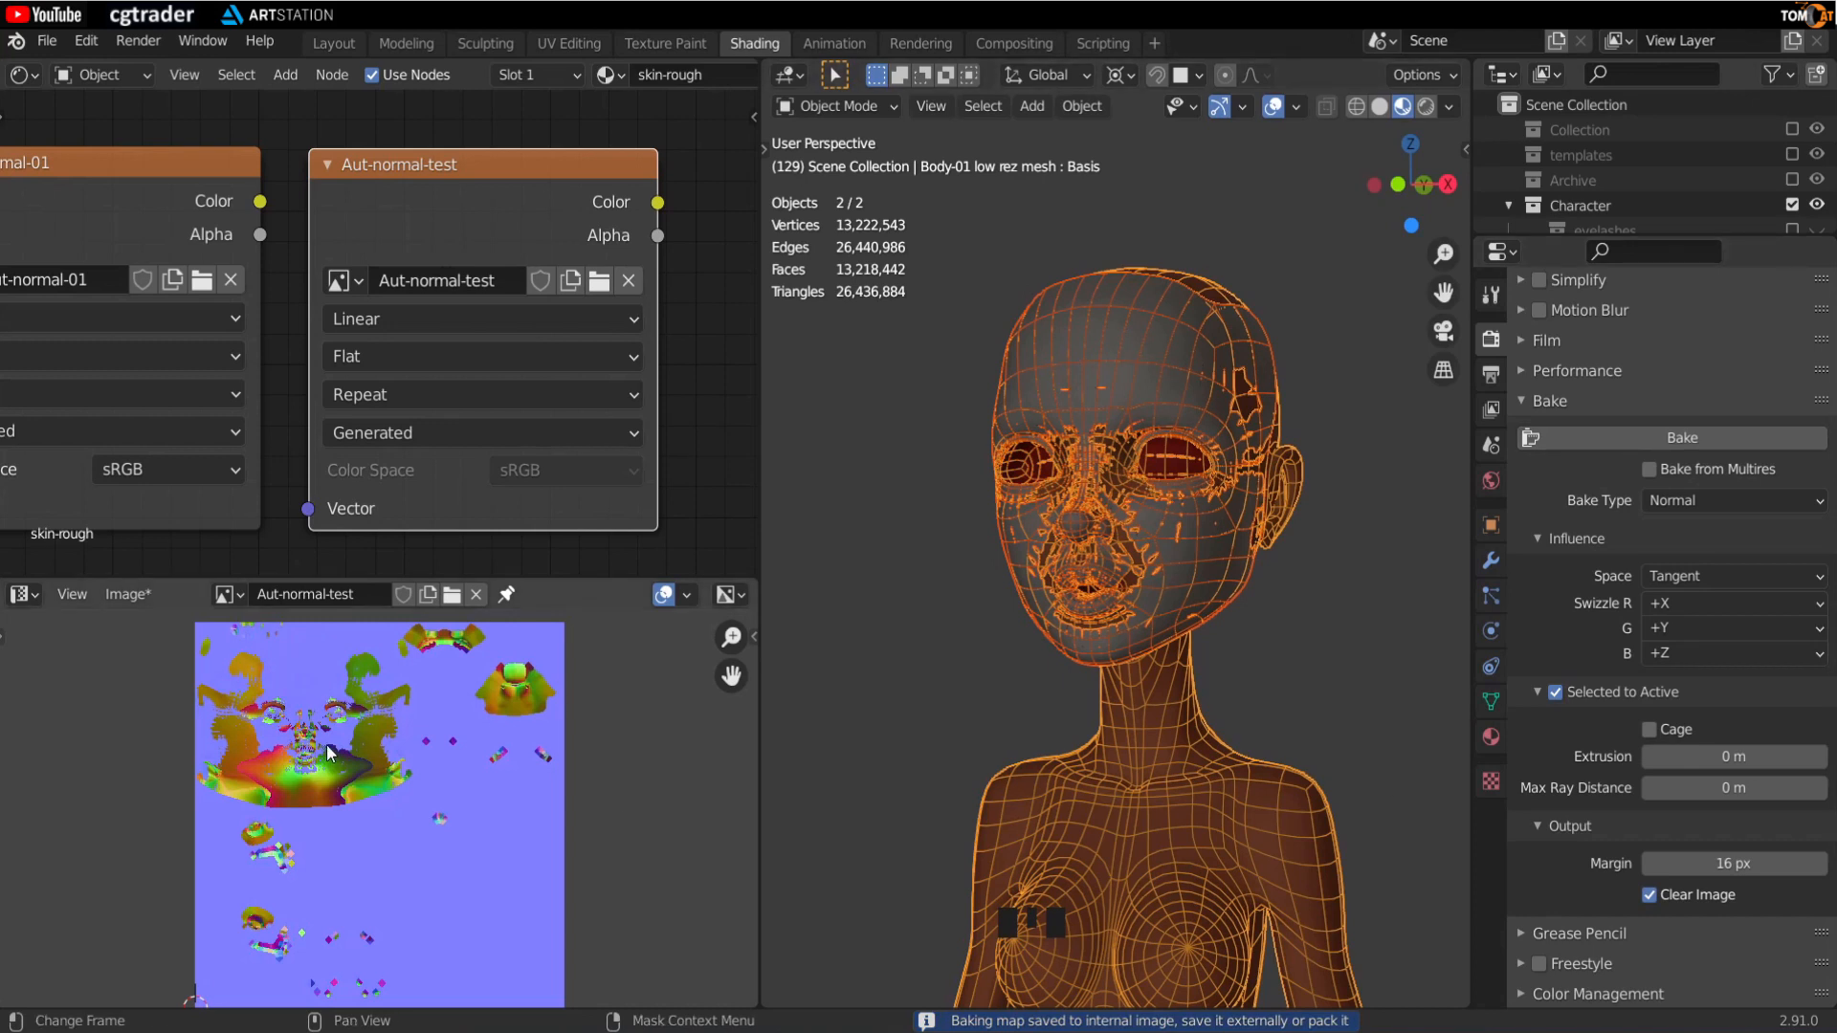
Step: Examine the face area of the baked Aut-normal-test map for gaps and colour artefacts
scroll(316, 749, "up", 3)
middle_click_drag(313, 743, 324, 775)
scroll(318, 771, "up", 2)
scroll(321, 773, "down", 5)
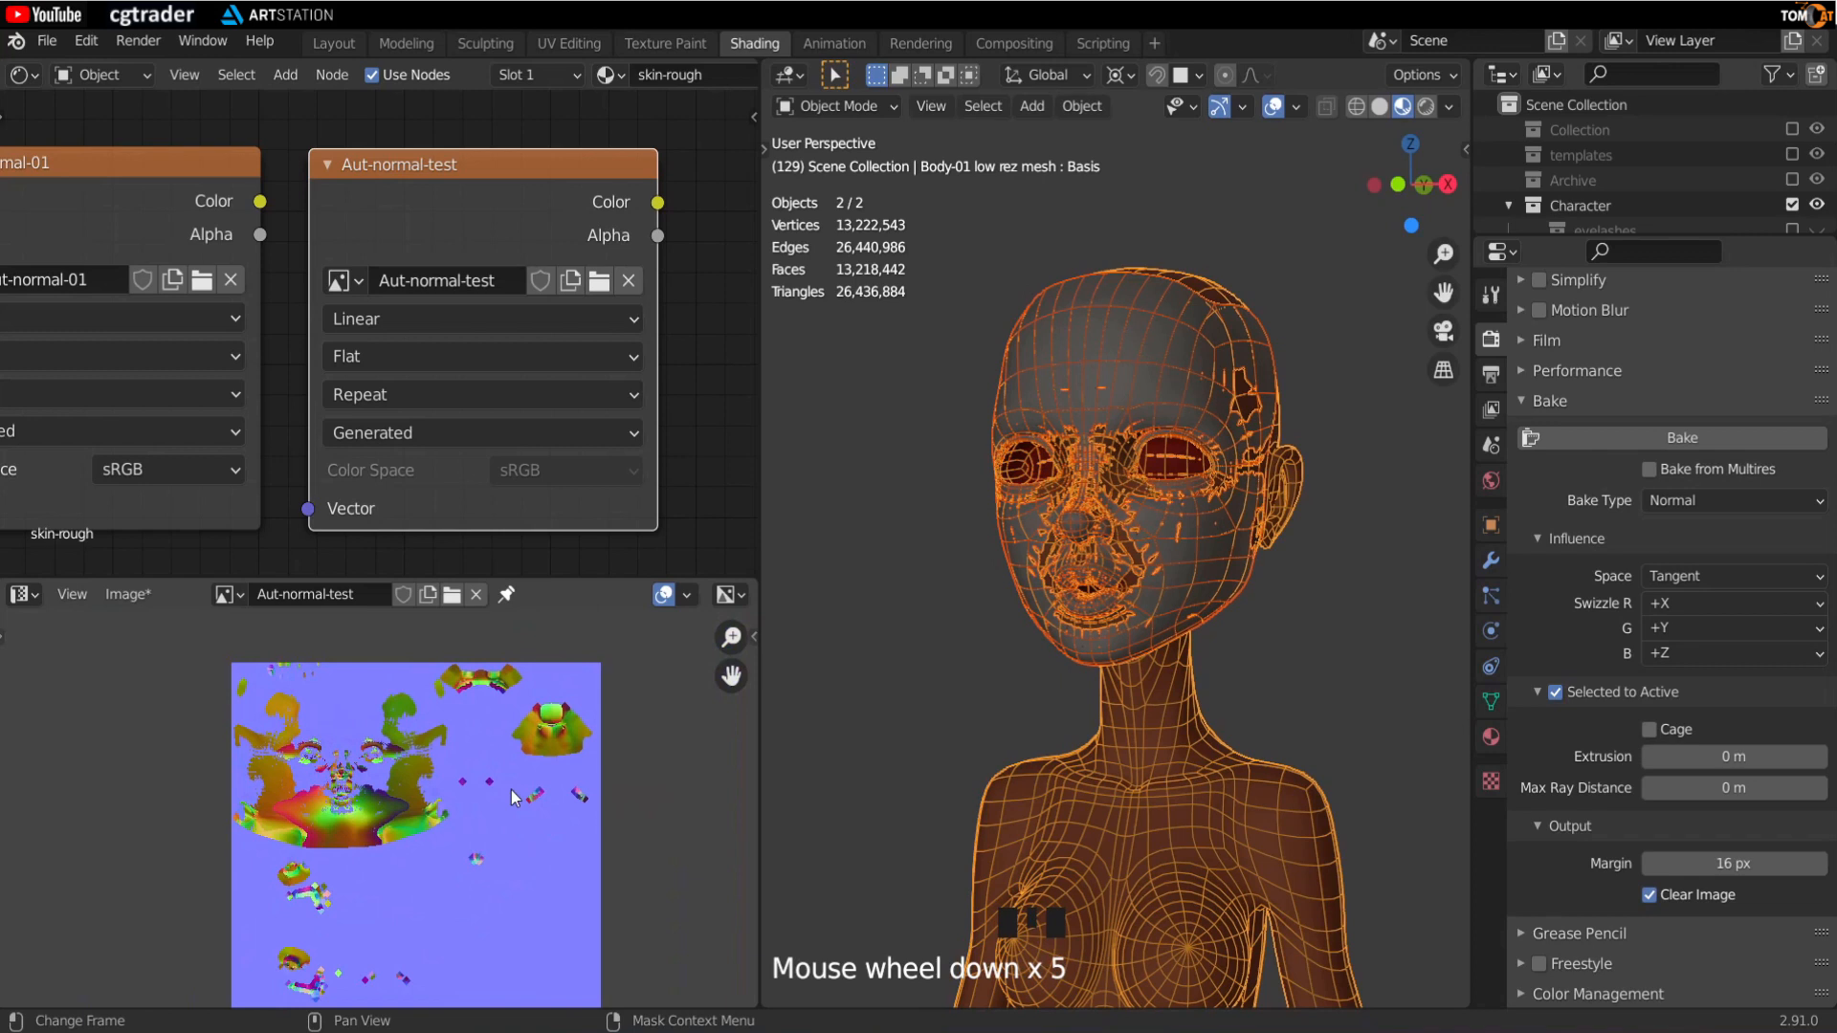
scroll(399, 973, "up", 1)
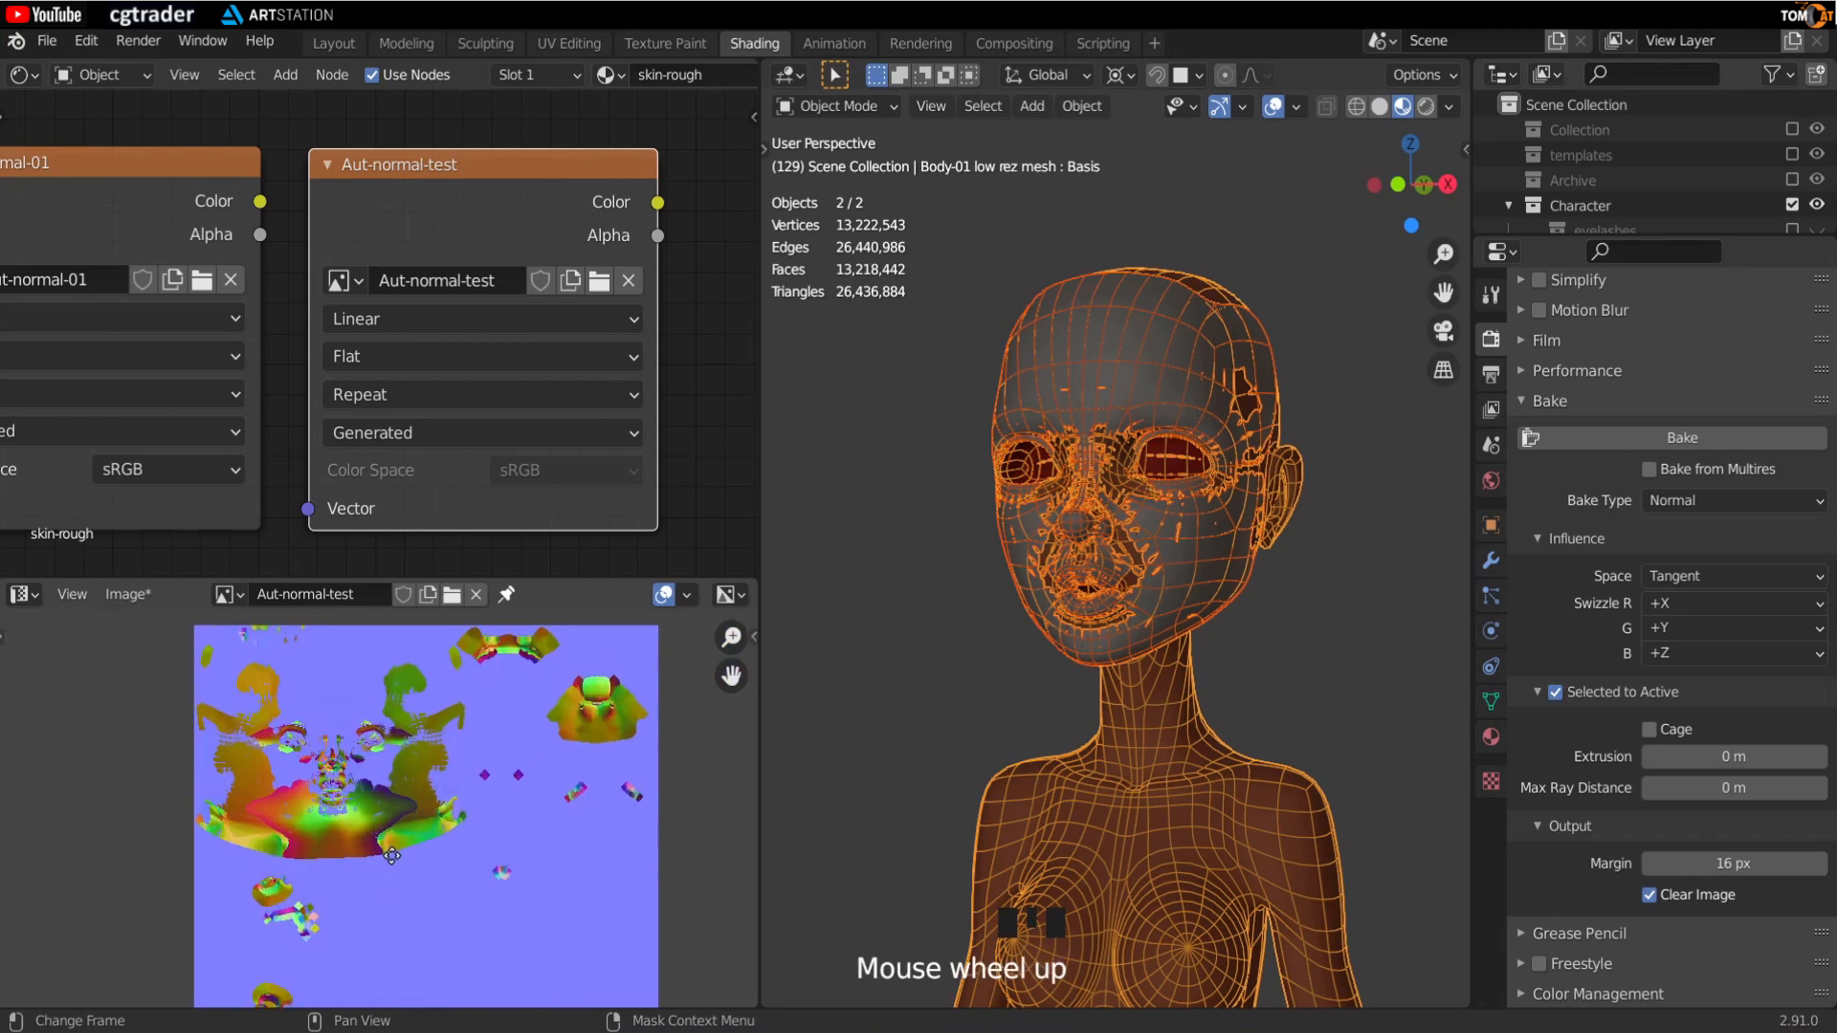
middle_click_drag(400, 966, 458, 877)
scroll(397, 863, "up", 3)
middle_click_drag(477, 807, 304, 790)
scroll(257, 780, "up", 2)
scroll(305, 790, "down", 3)
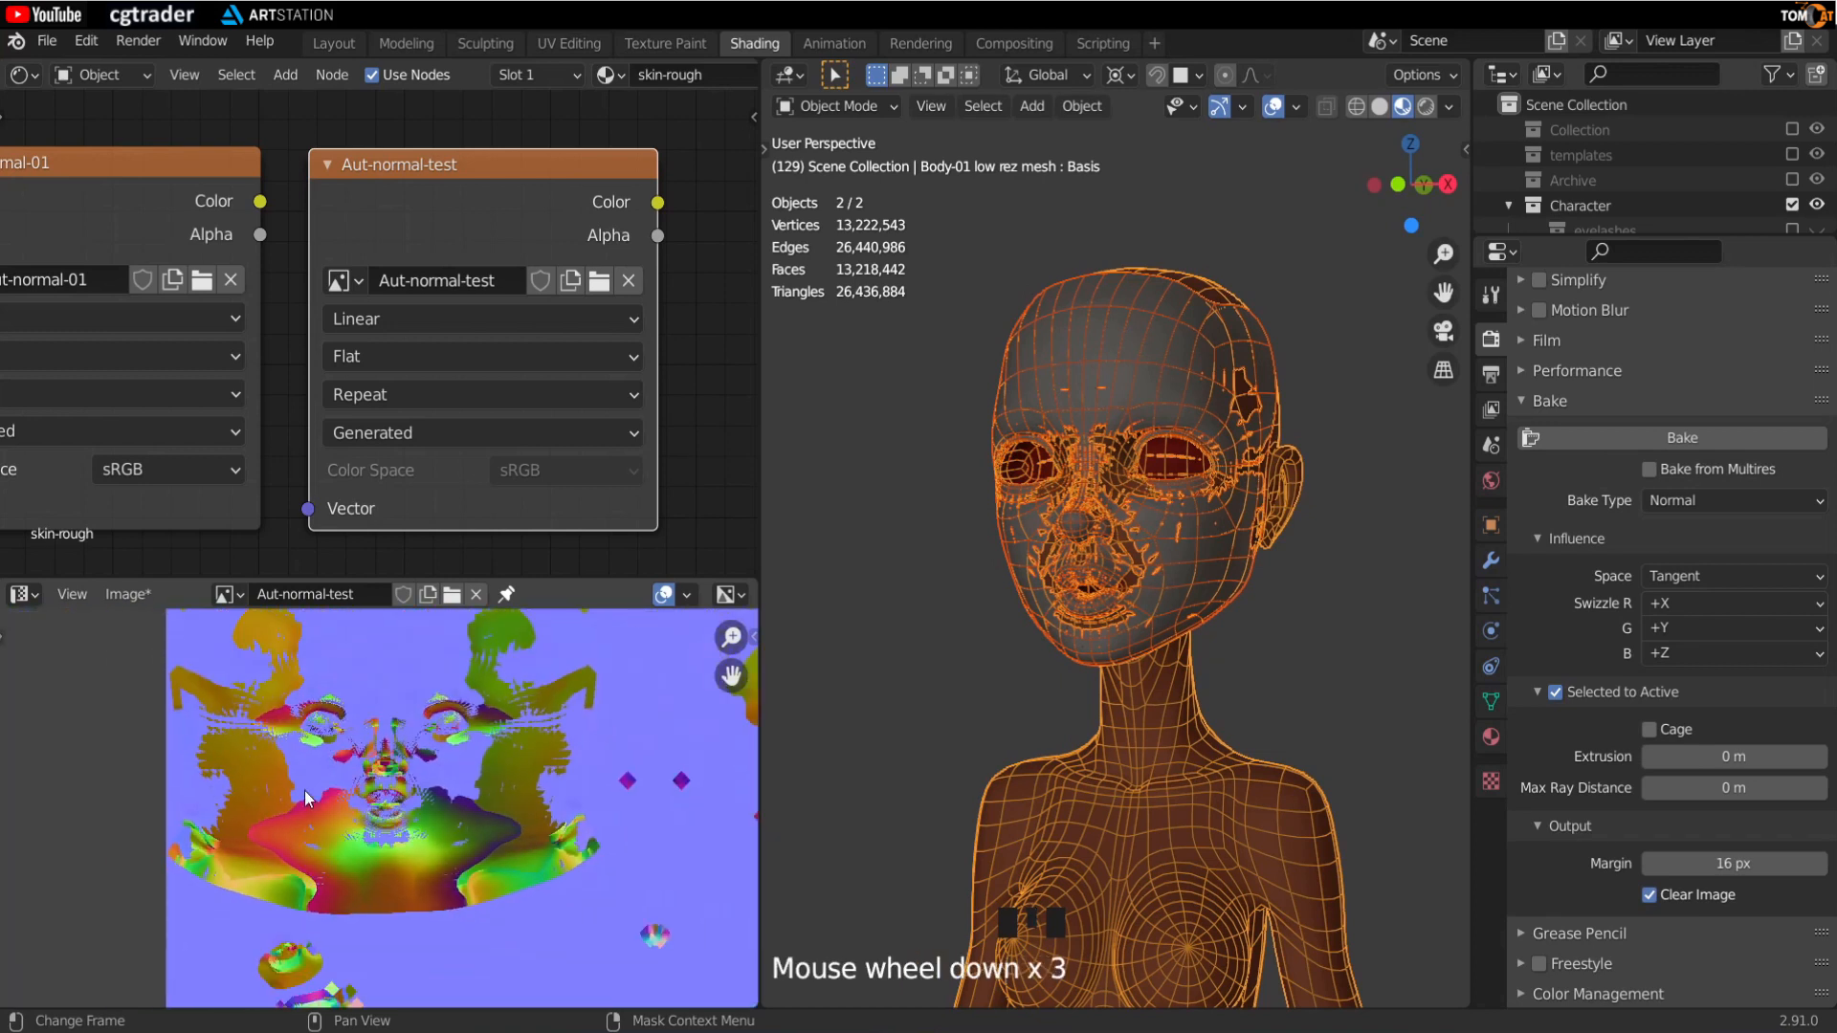
scroll(306, 878, "up", 4)
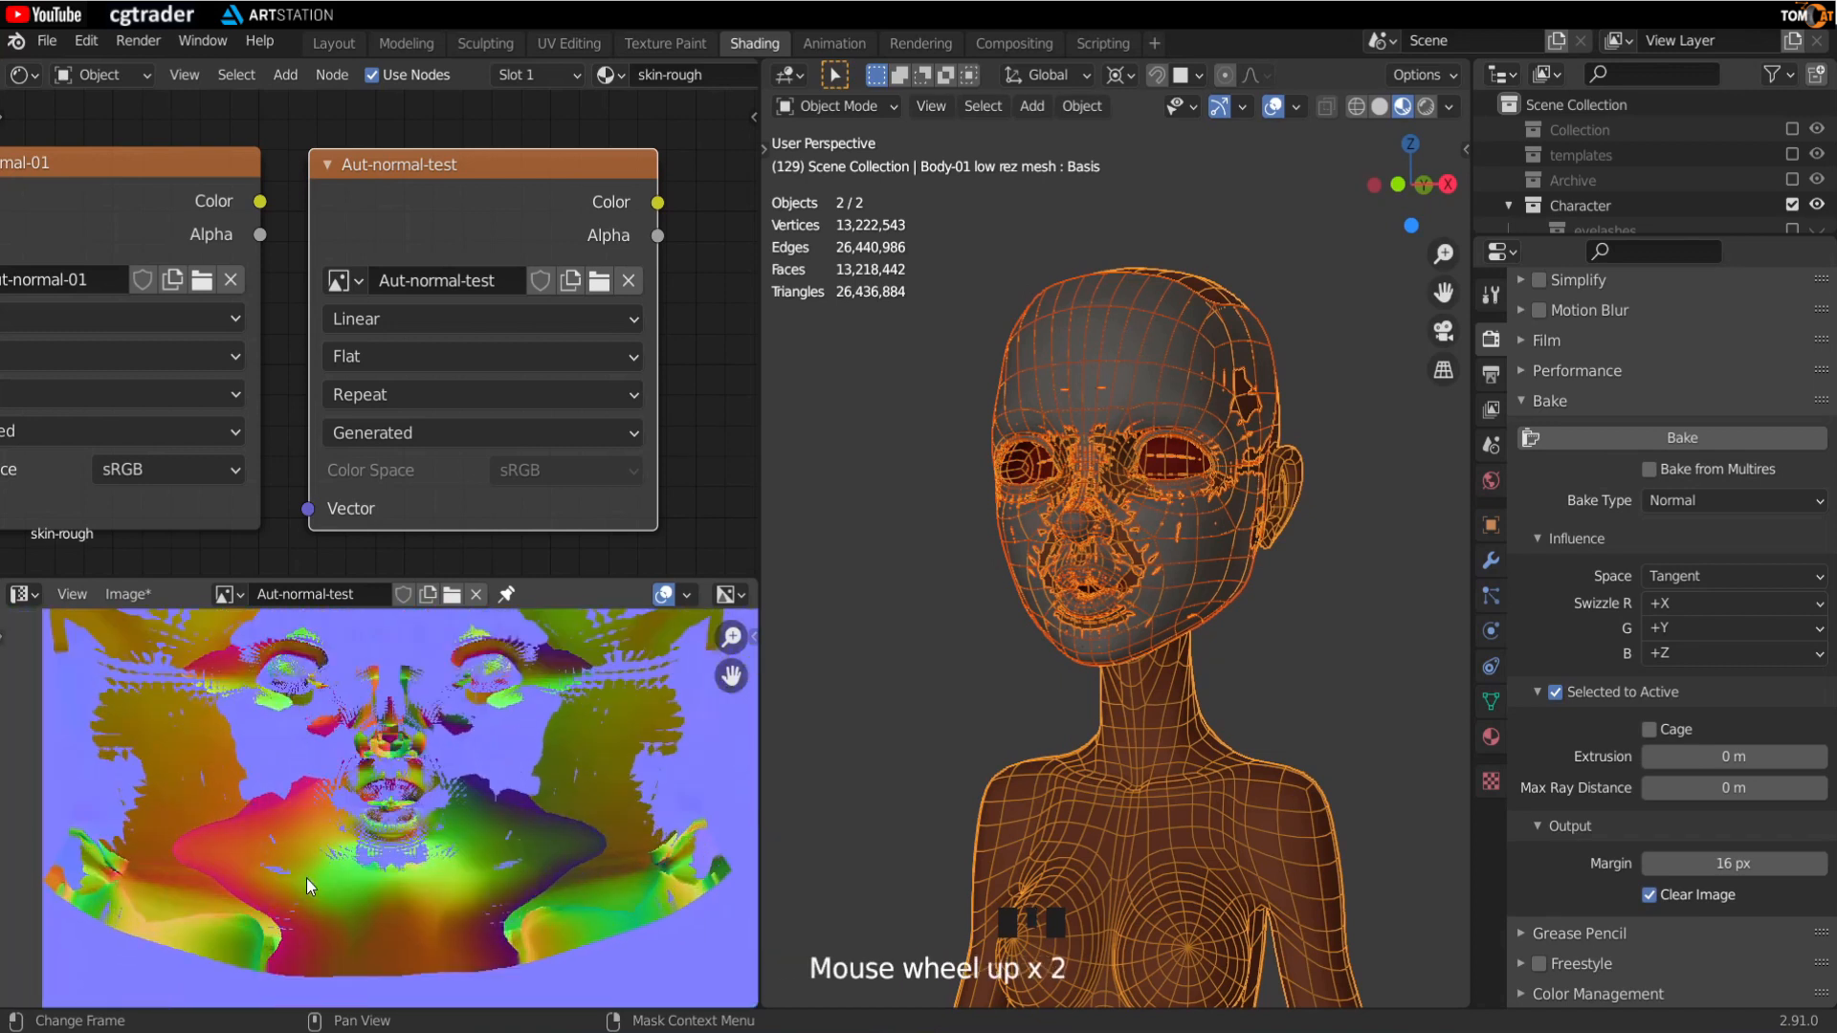
Step: Examine the cheeks and lips of the baked Aut-normal-test map up close, down to individual pixels
middle_click_drag(248, 892, 370, 869)
scroll(370, 829, "up", 3)
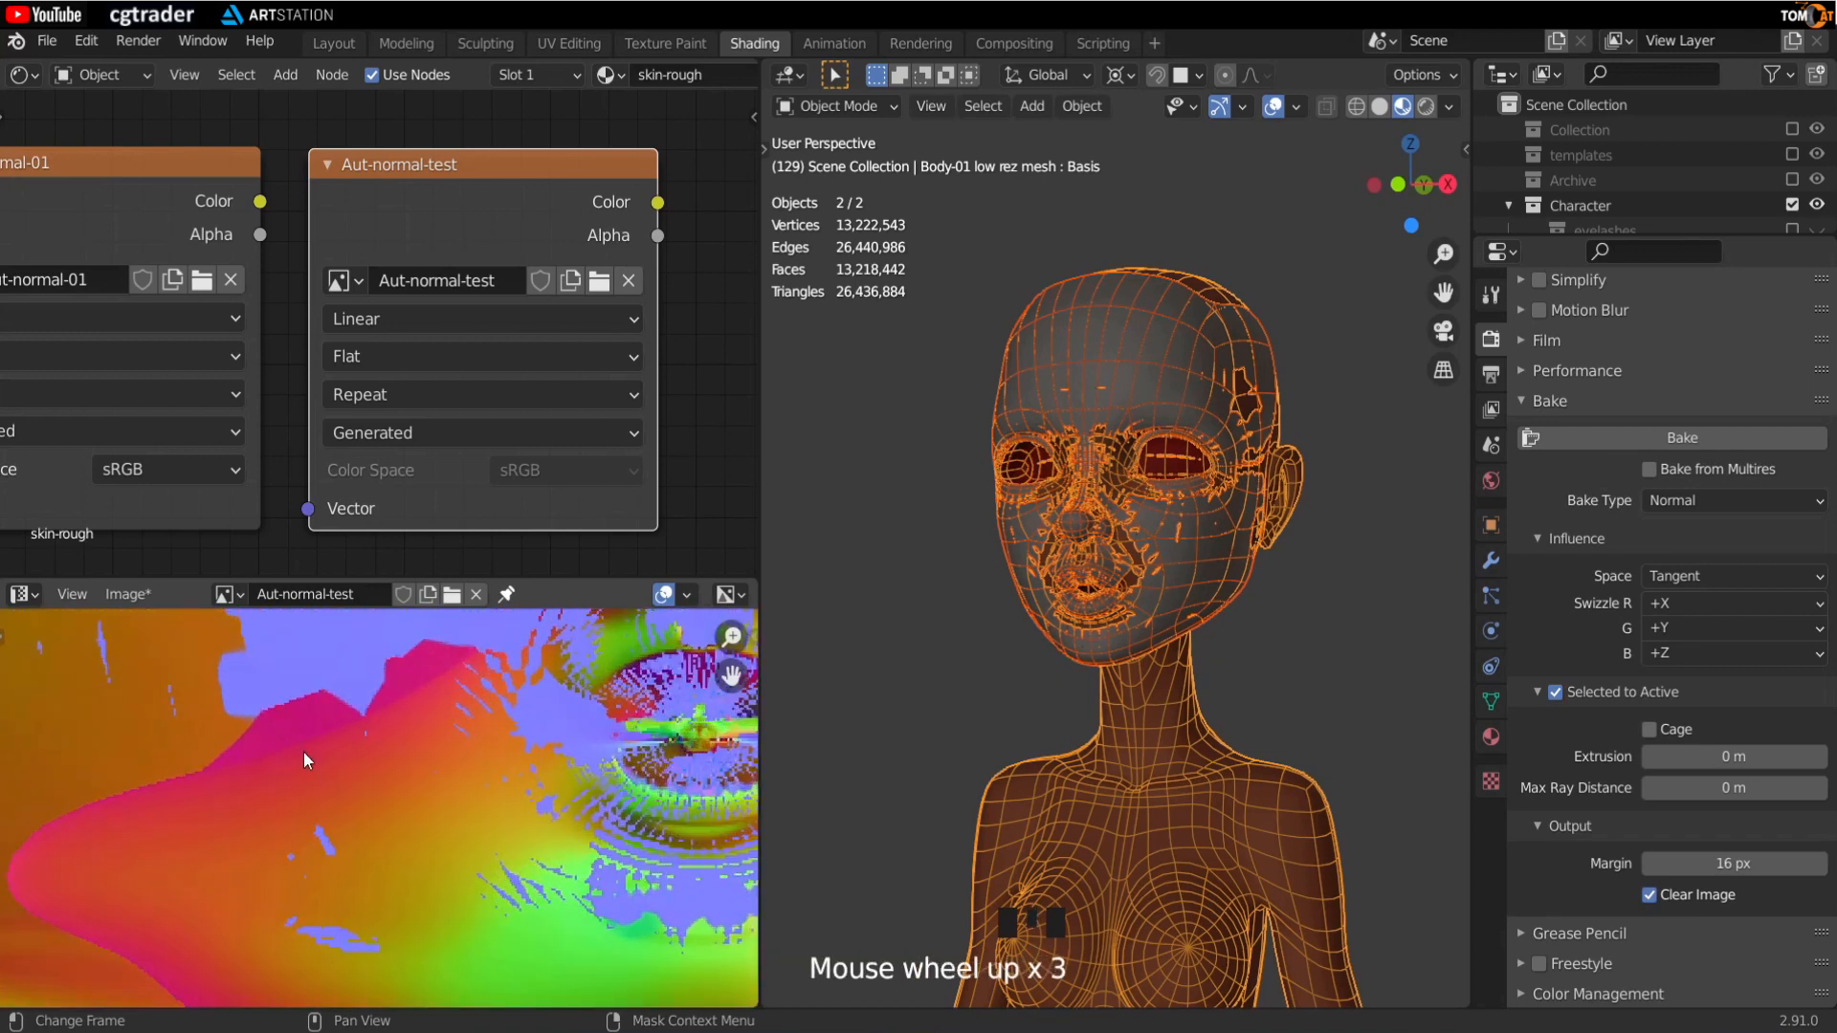
scroll(304, 761, "down", 3)
middle_click_drag(304, 761, 283, 824)
scroll(278, 793, "up", 2)
mouse_move(383, 852)
middle_mouse_down()
mouse_move(357, 778)
mouse_move(378, 854)
middle_mouse_up()
scroll(361, 776, "up", 3)
scroll(339, 756, "up", 3)
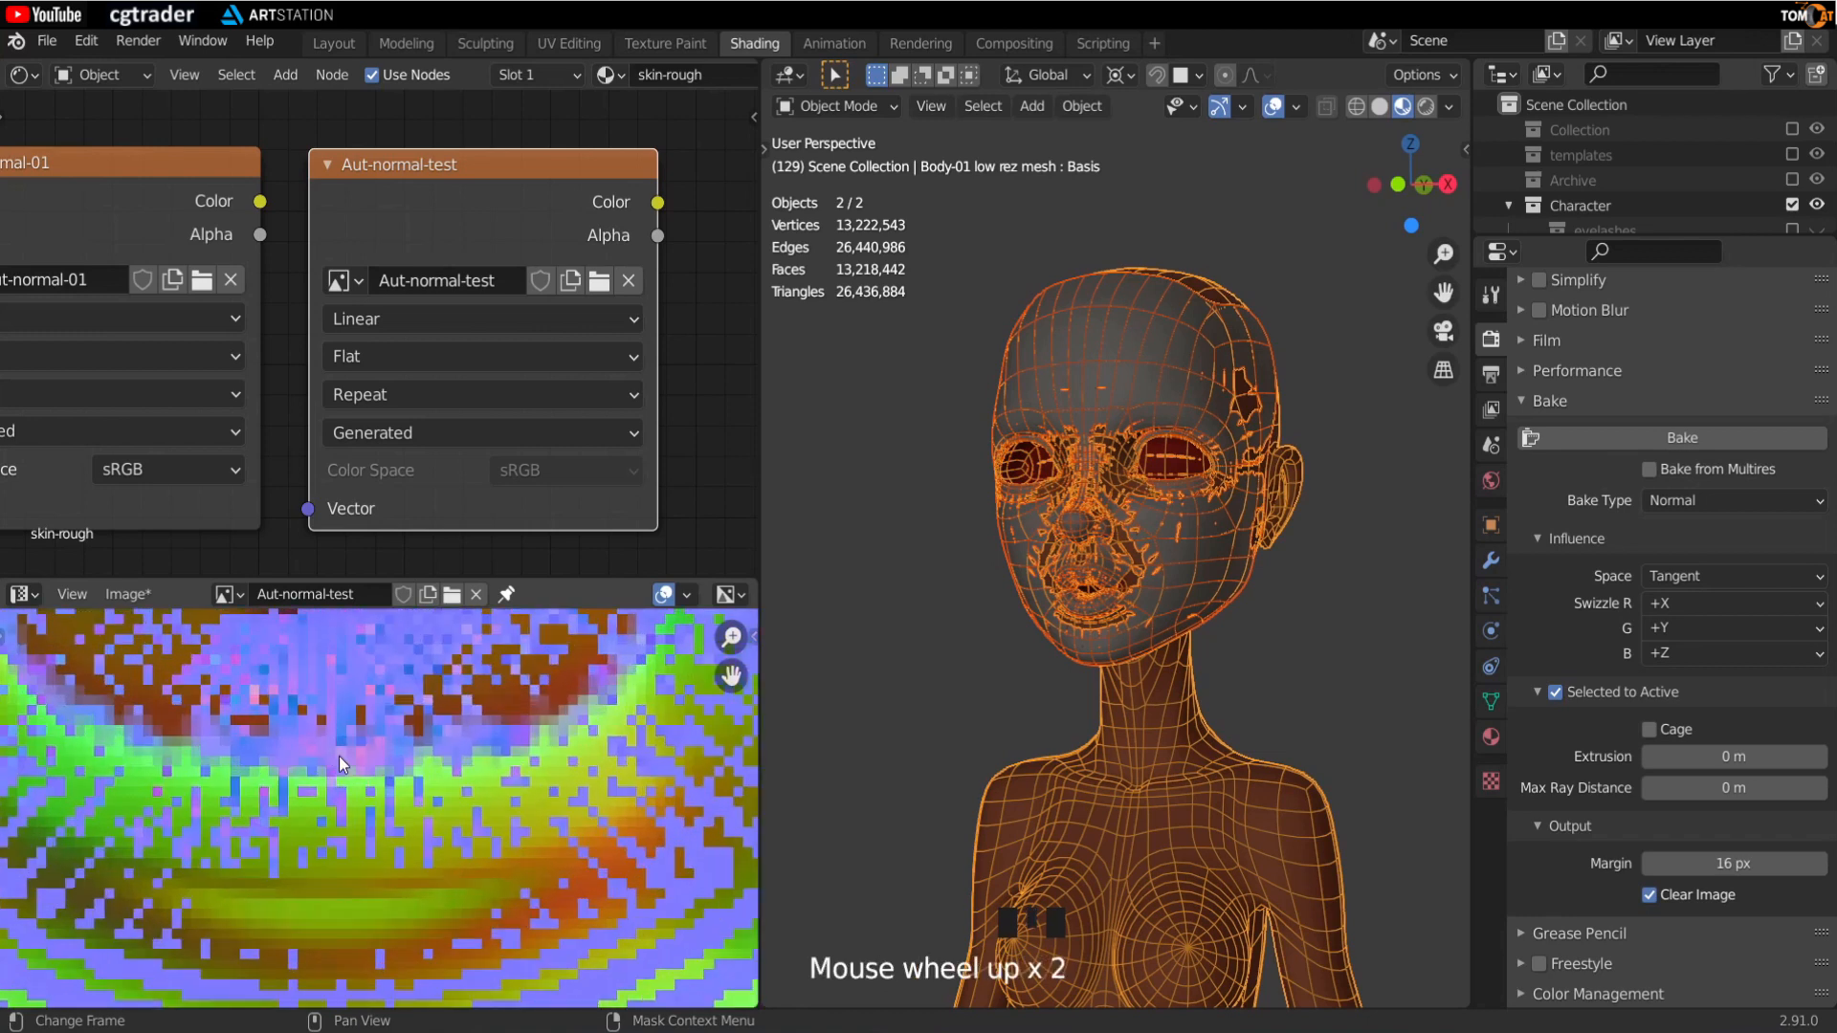
middle_click_drag(369, 755, 381, 807)
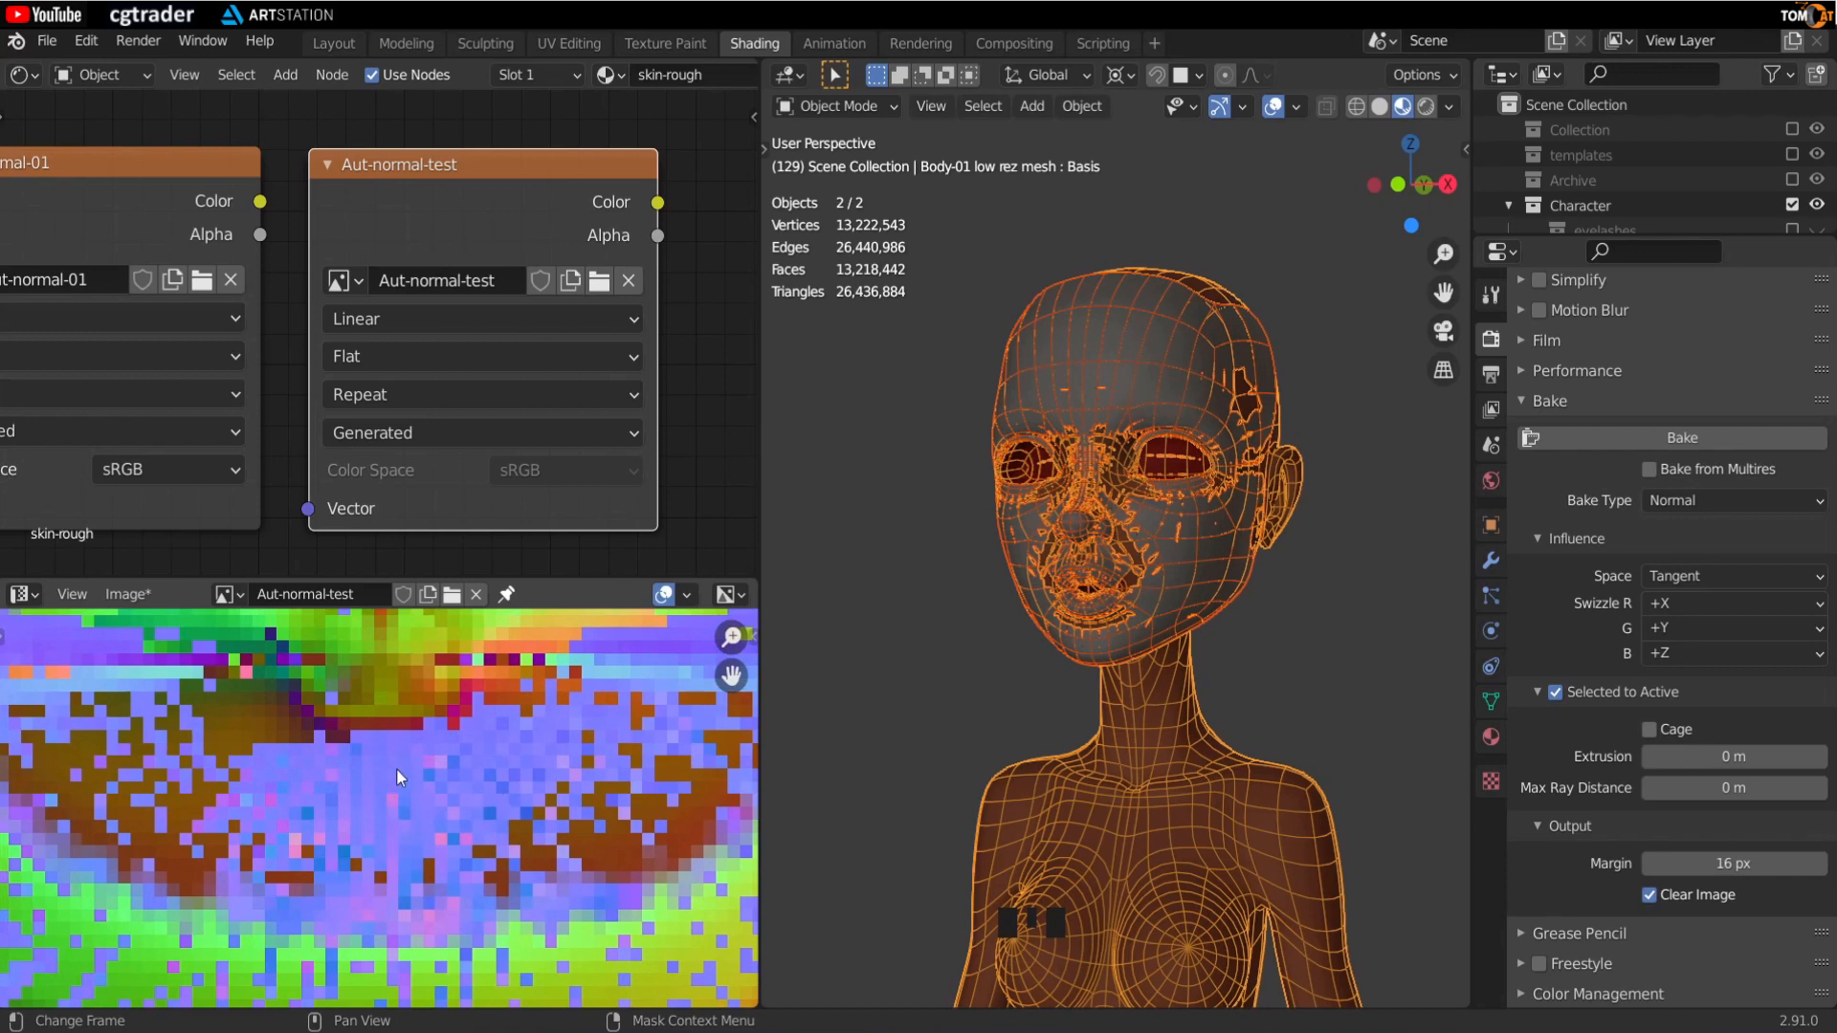
Step: Review the baked Aut-normal-test map from the mouth outward to the whole face, including the eyes, nose and neck
scroll(362, 778, "down", 2)
middle_click_drag(362, 778, 371, 842)
scroll(373, 880, "down", 4)
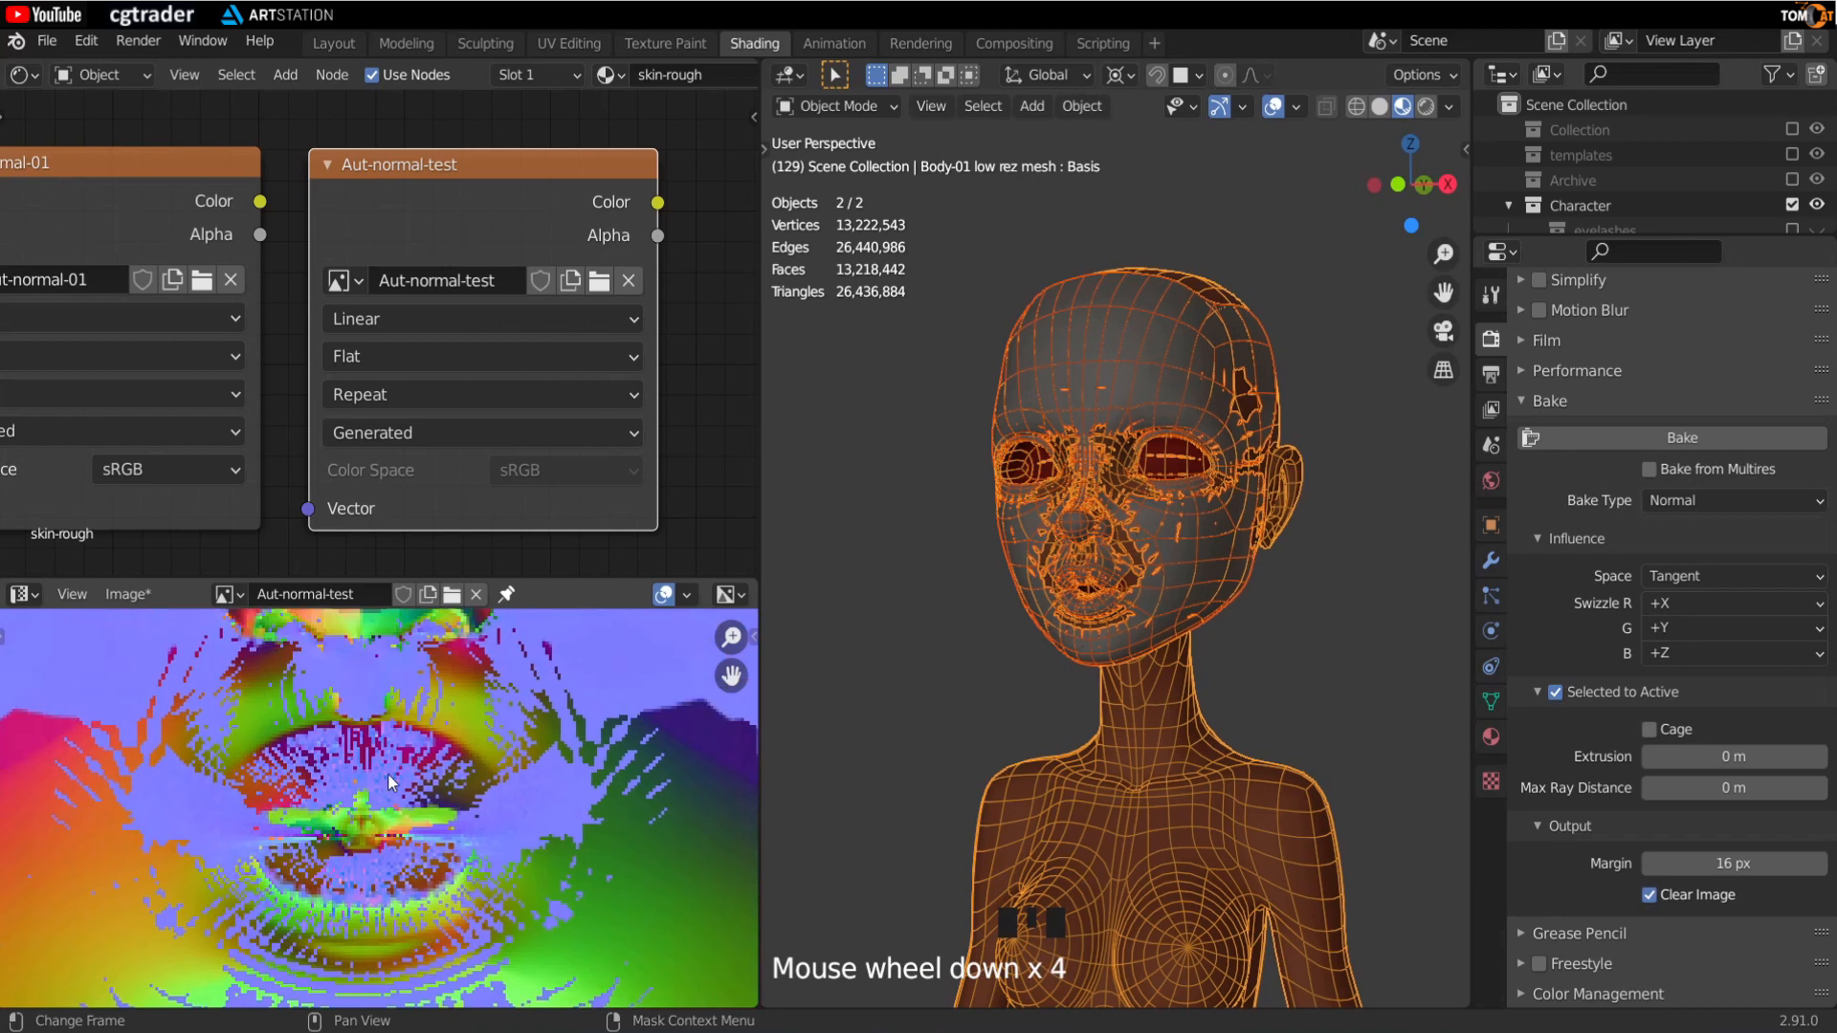
scroll(388, 776, "down", 5)
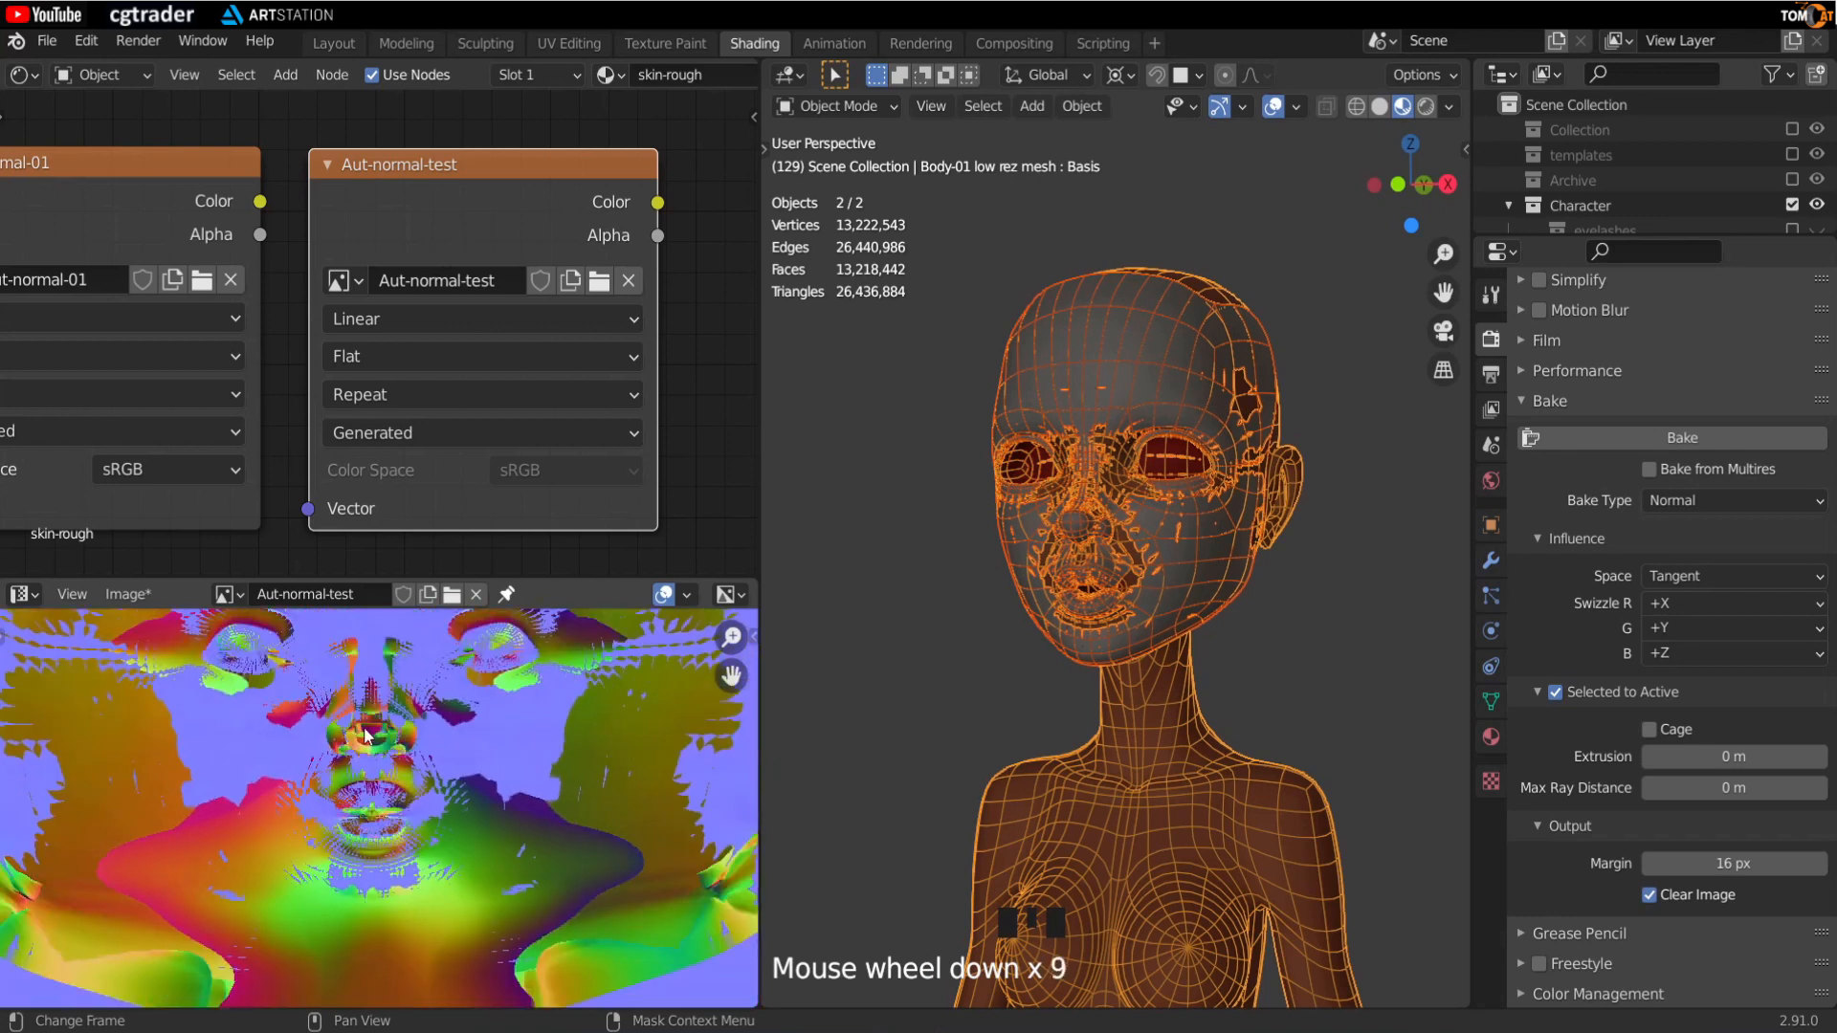
scroll(380, 748, "down", 5)
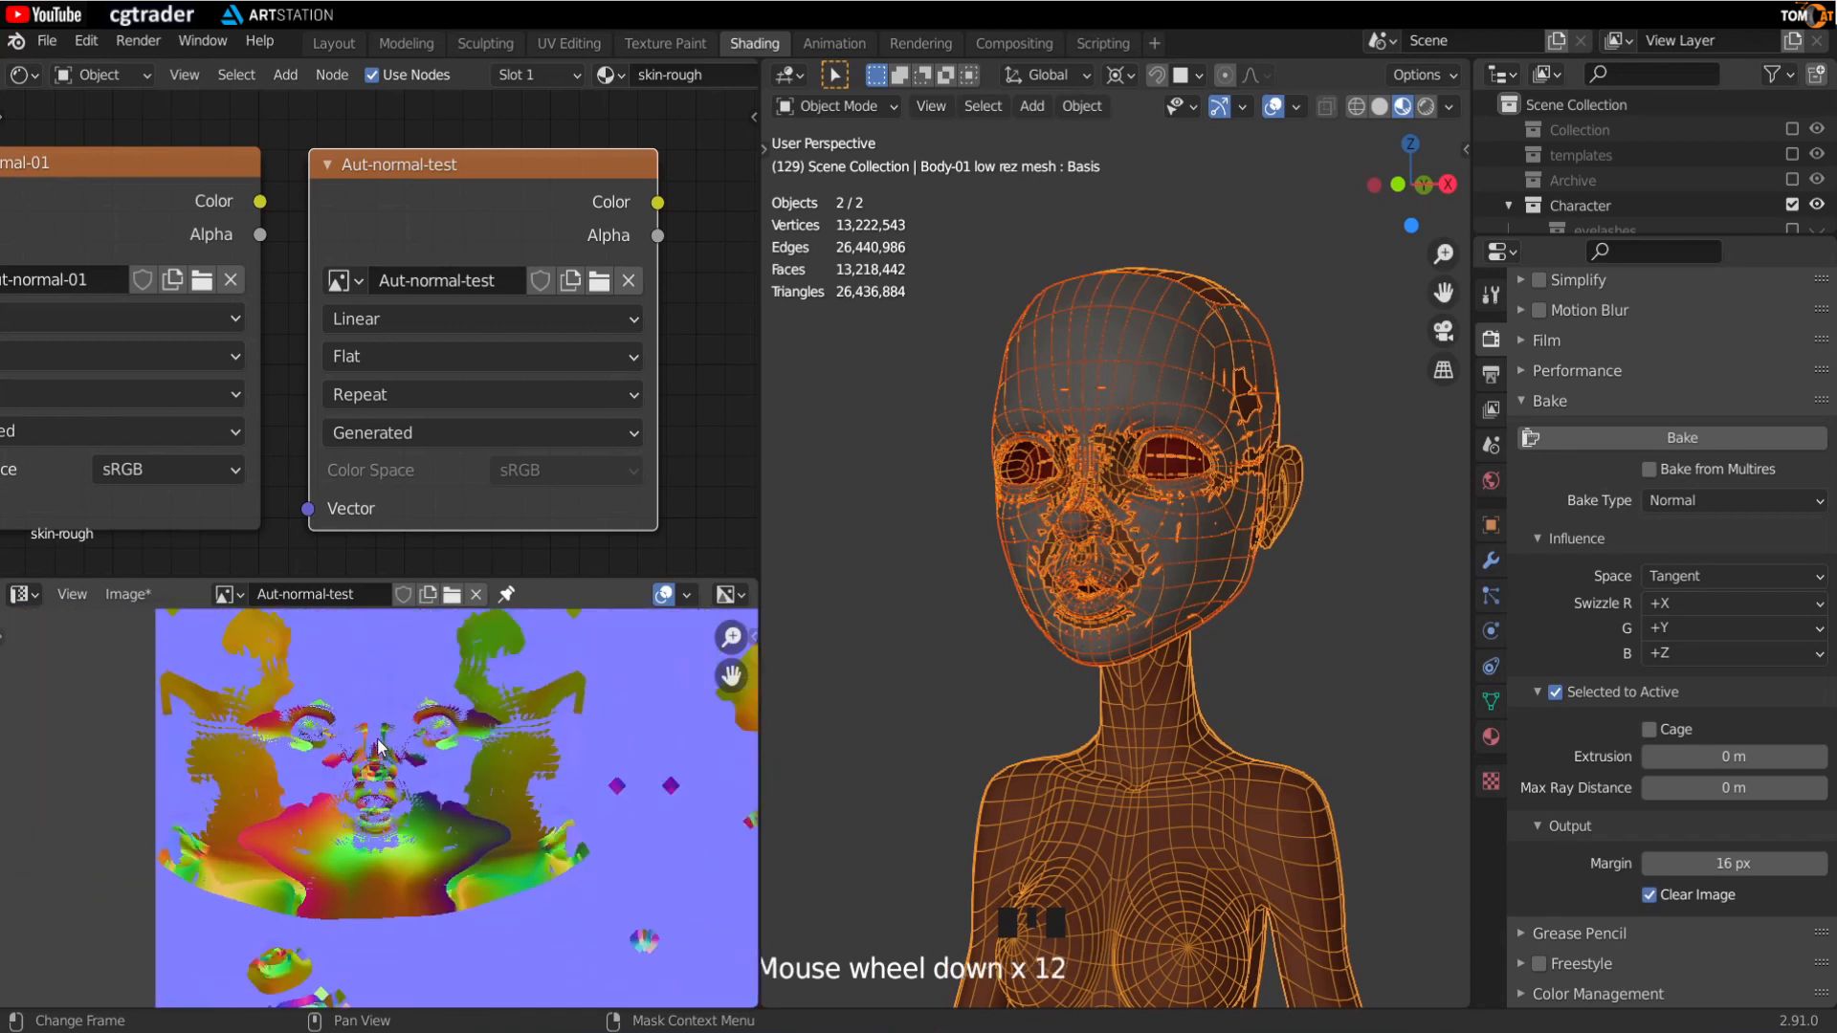
mouse_move(380, 749)
middle_mouse_down()
mouse_move(318, 768)
mouse_move(368, 756)
mouse_move(361, 770)
middle_mouse_up()
scroll(367, 754, "up", 3)
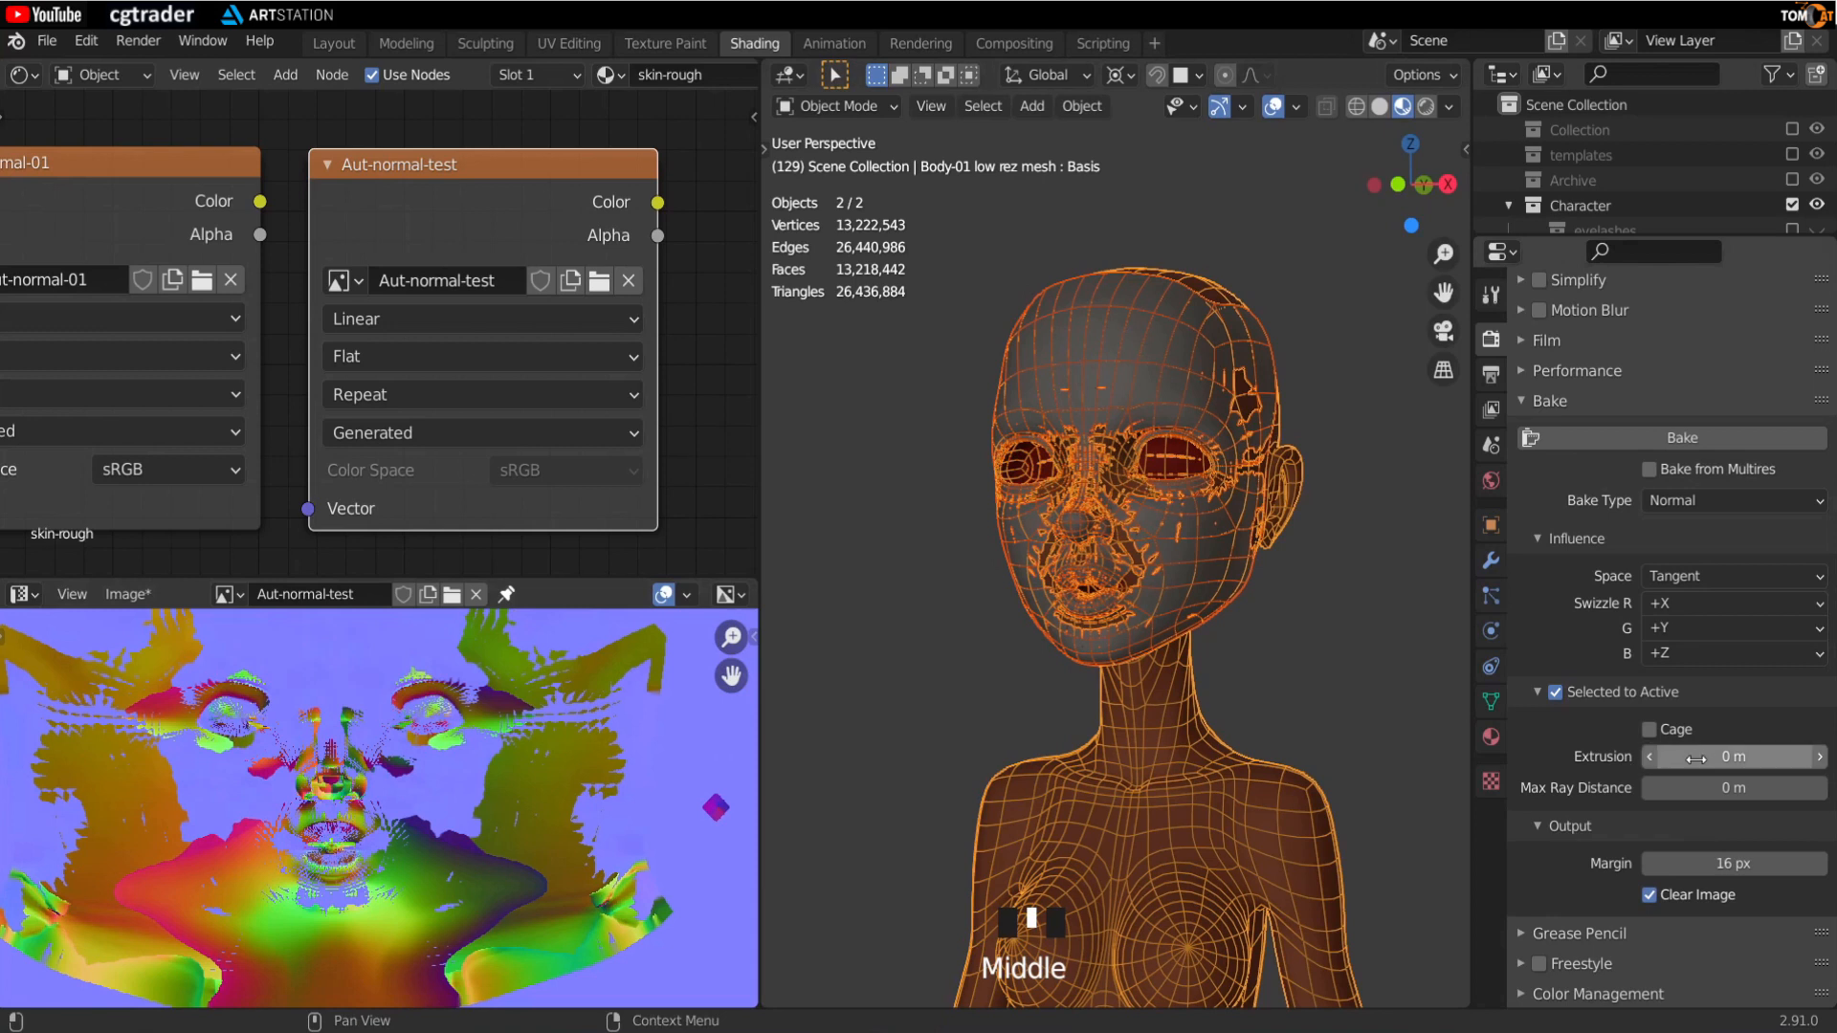
Step: Open the Extrusion value of the Selected to Active bake settings for editing
left_click(1735, 757)
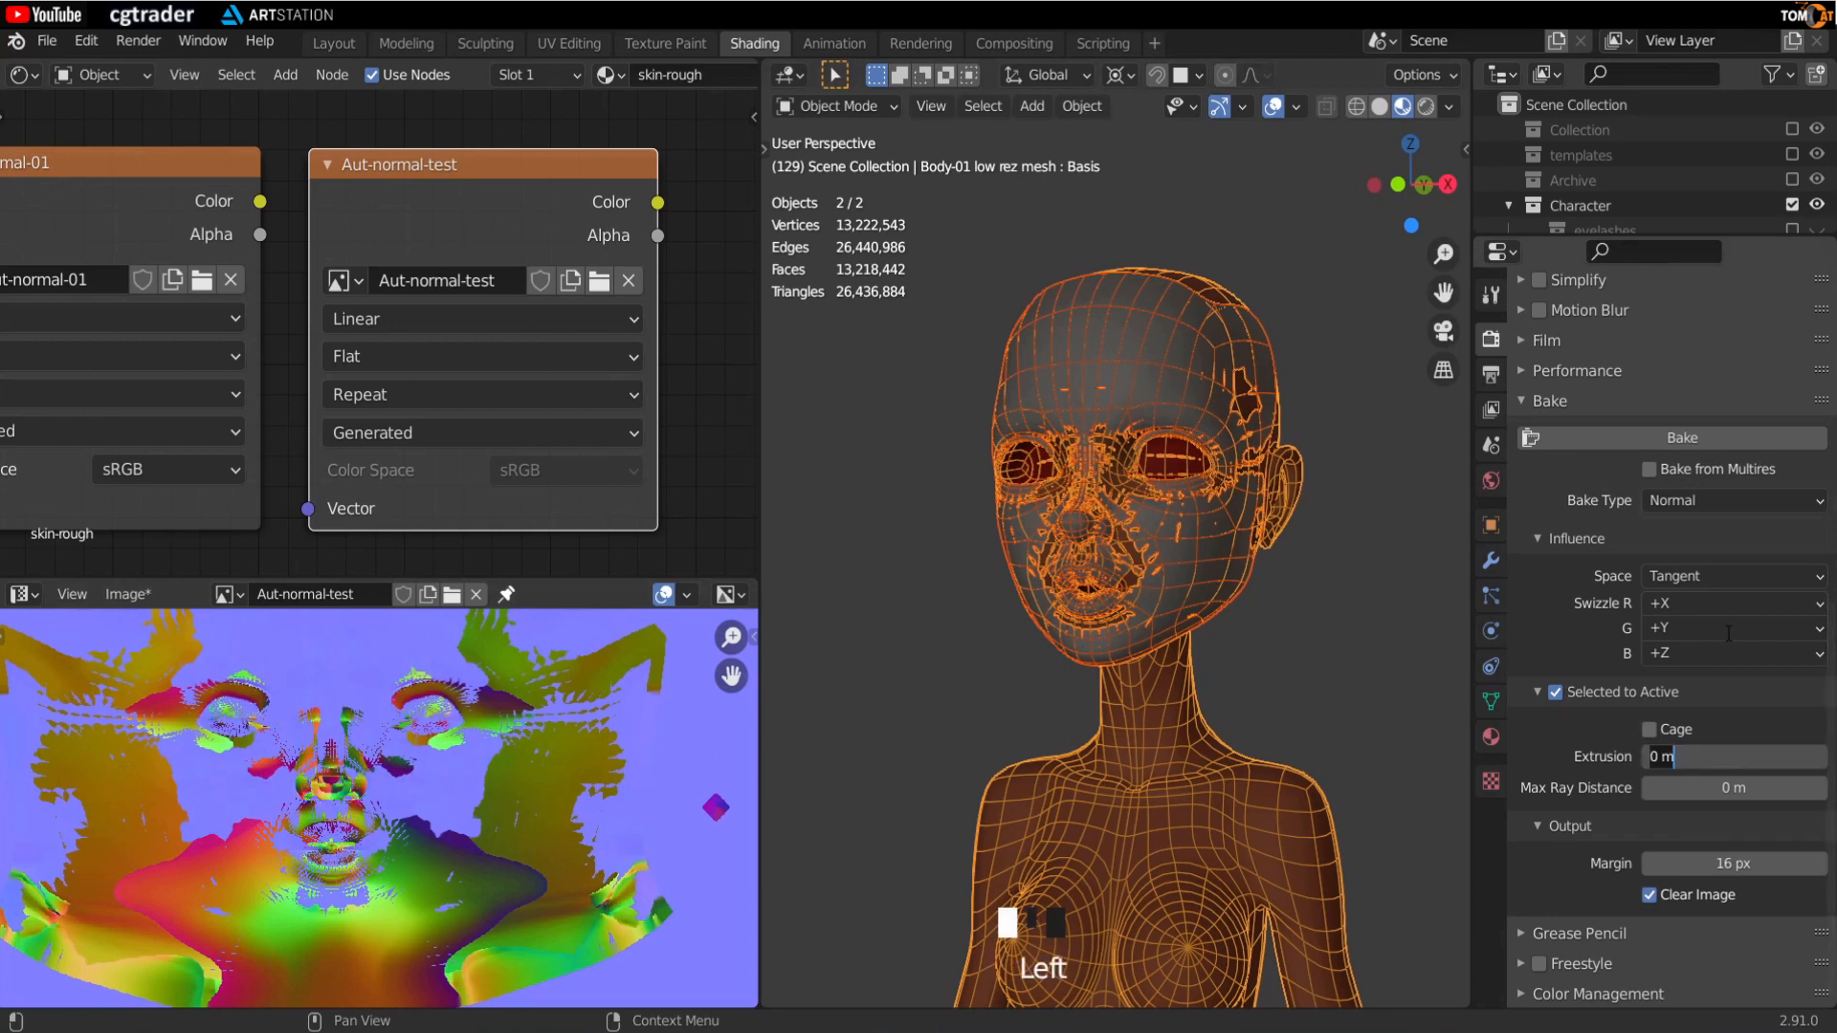
Step: Set the bake extrusion to 0.5 m and bake the normal map into Aut-normal-test
type("0.5")
key("Return")
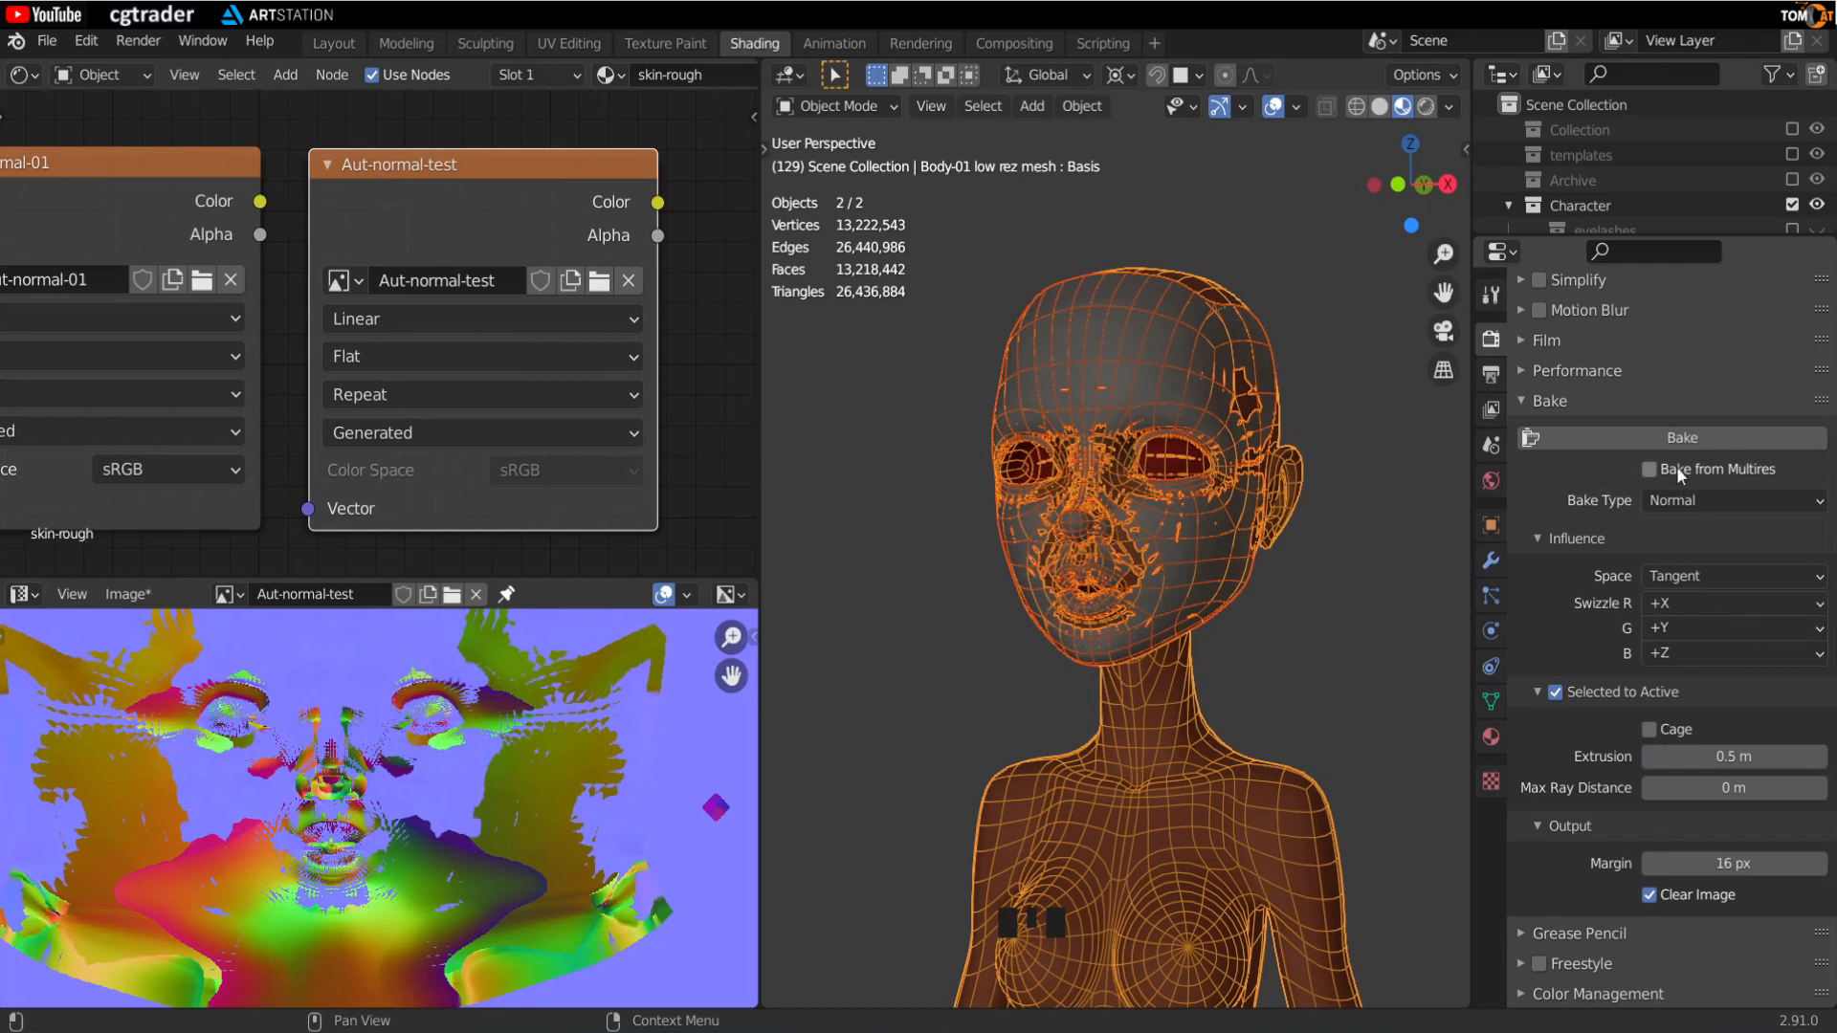
left_click(1657, 444)
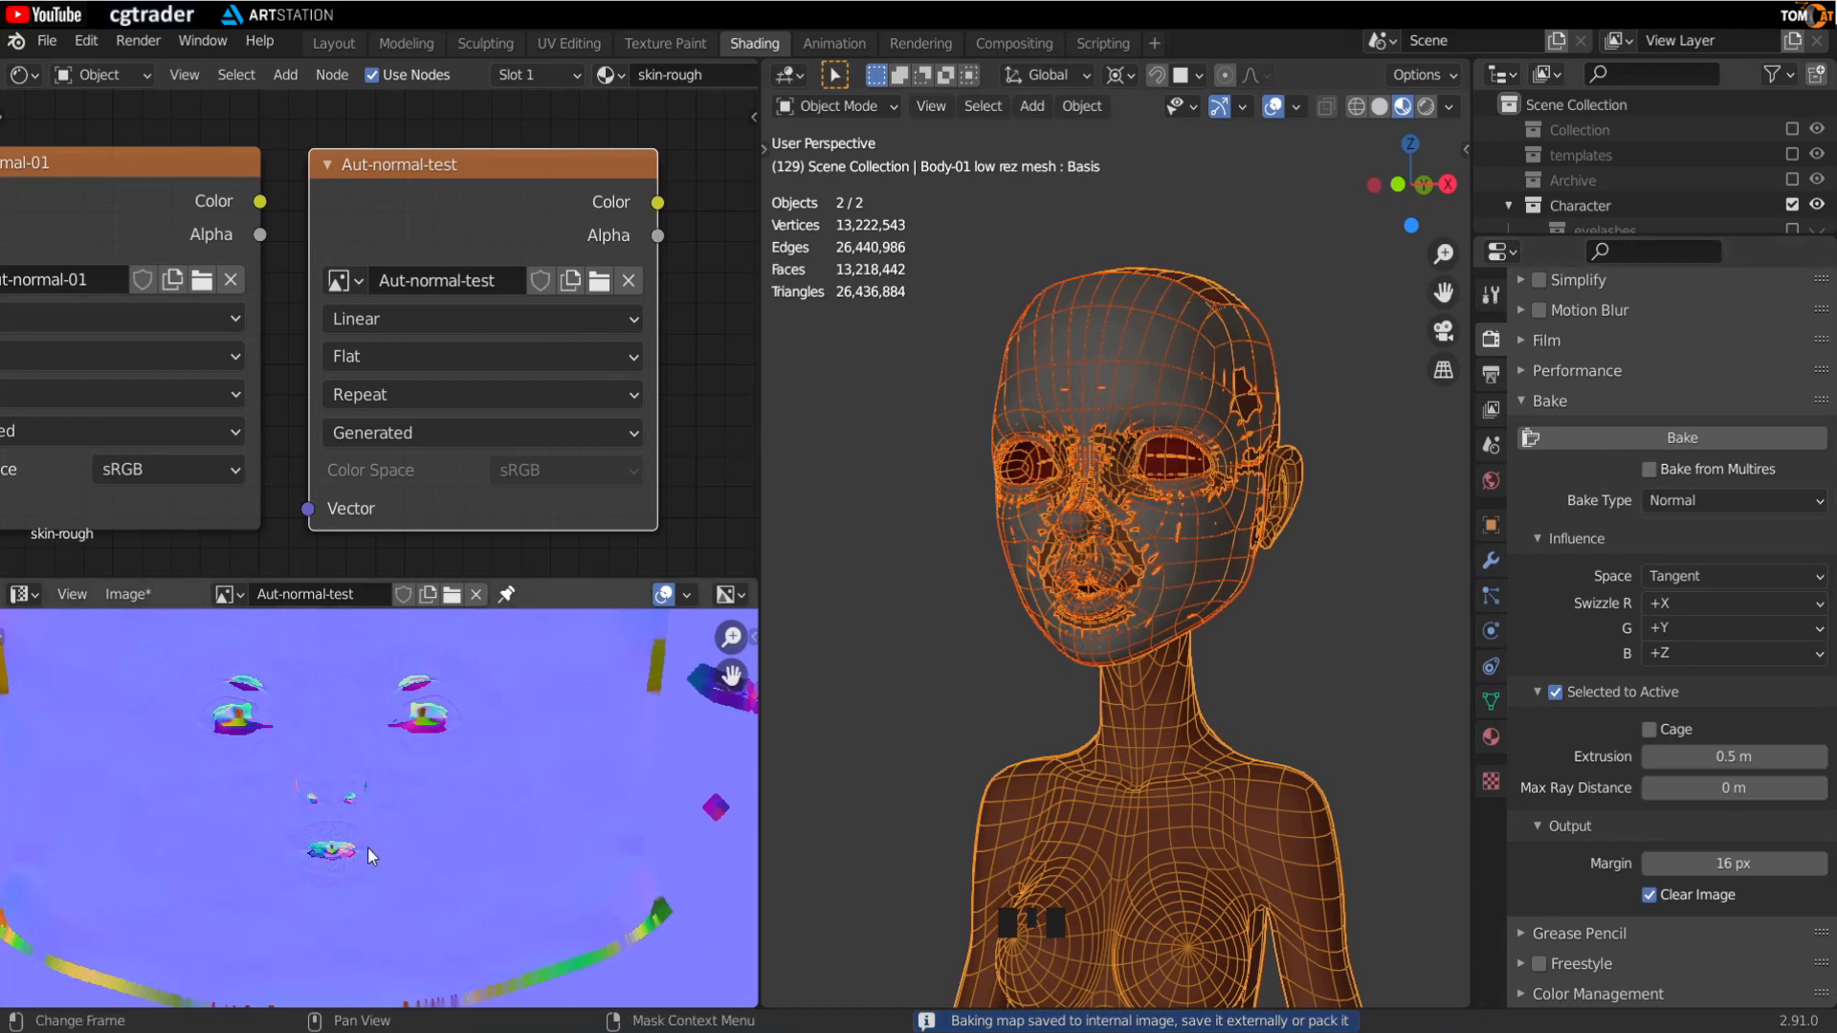
Step: Examine the mouth area of the baked normal map and compare it with the overlapping lip surfaces on the model
scroll(366, 851, "up", 2)
middle_click_drag(368, 874, 476, 891)
scroll(426, 797, "up", 5)
scroll(444, 870, "down", 2)
scroll(432, 846, "down", 1)
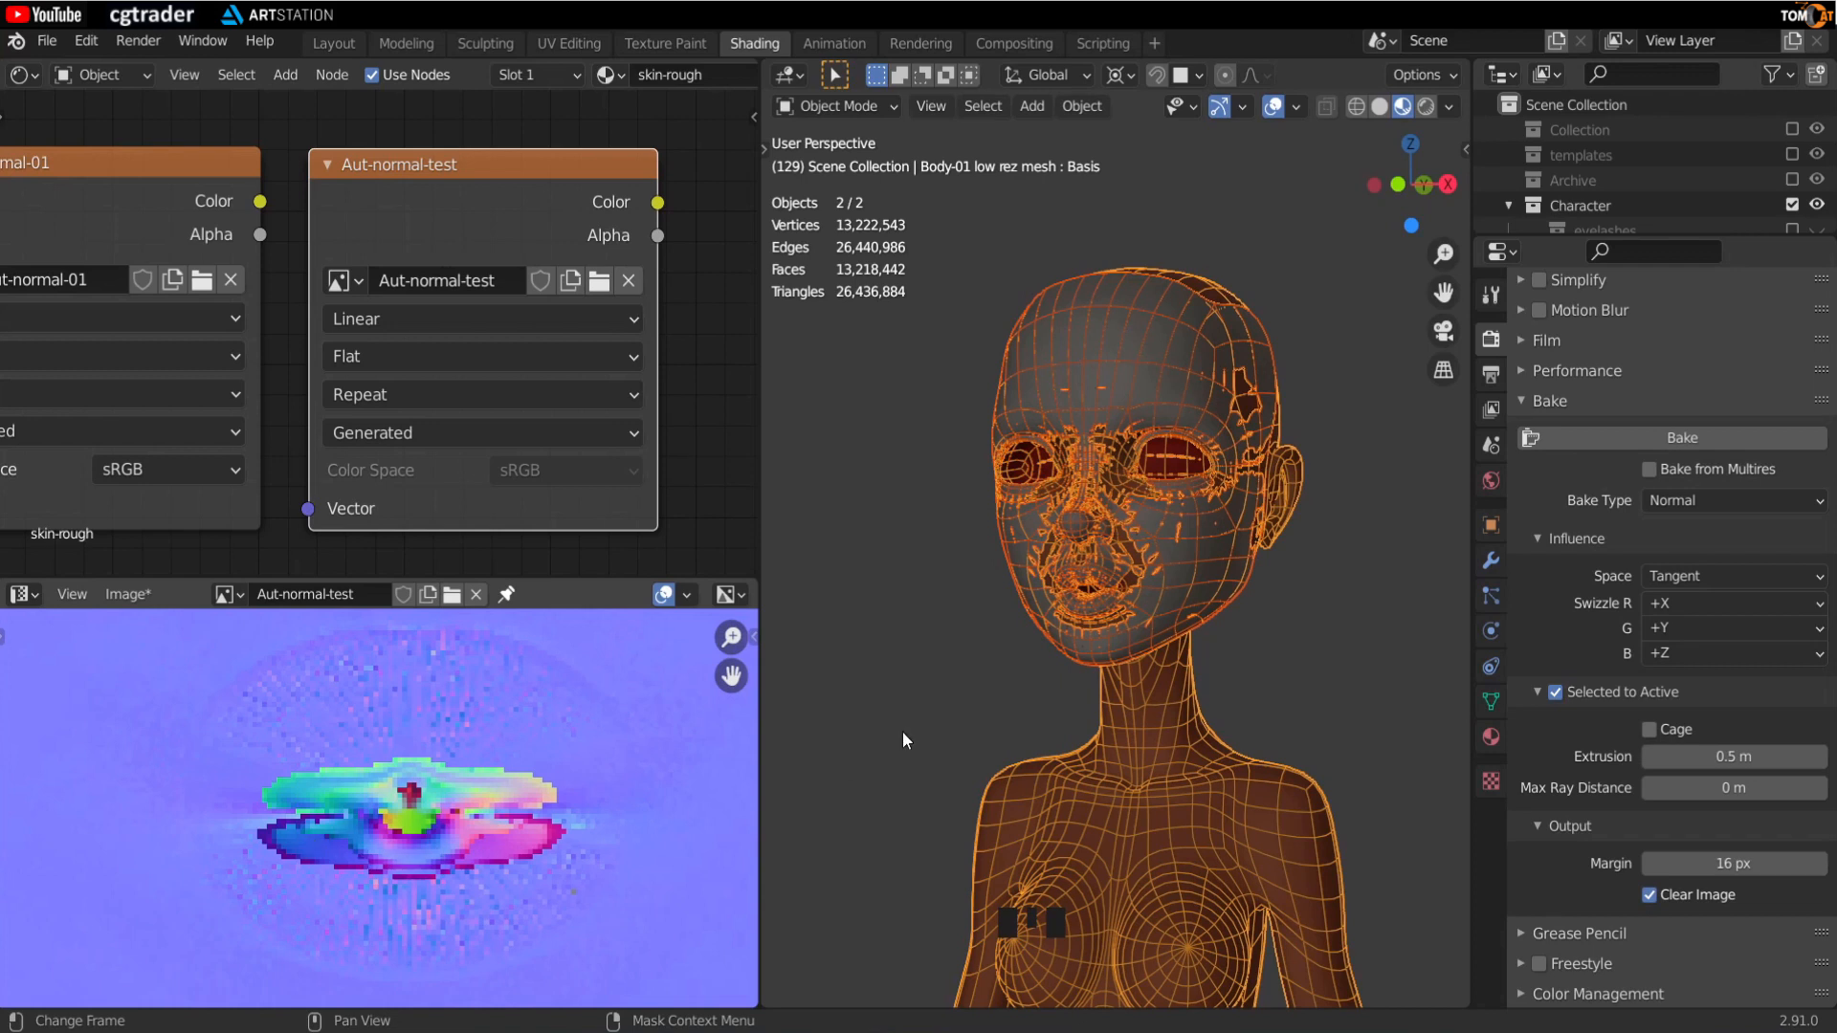
scroll(1007, 634, "up", 6)
middle_click_drag(990, 654, 1047, 627)
scroll(1052, 617, "up", 2)
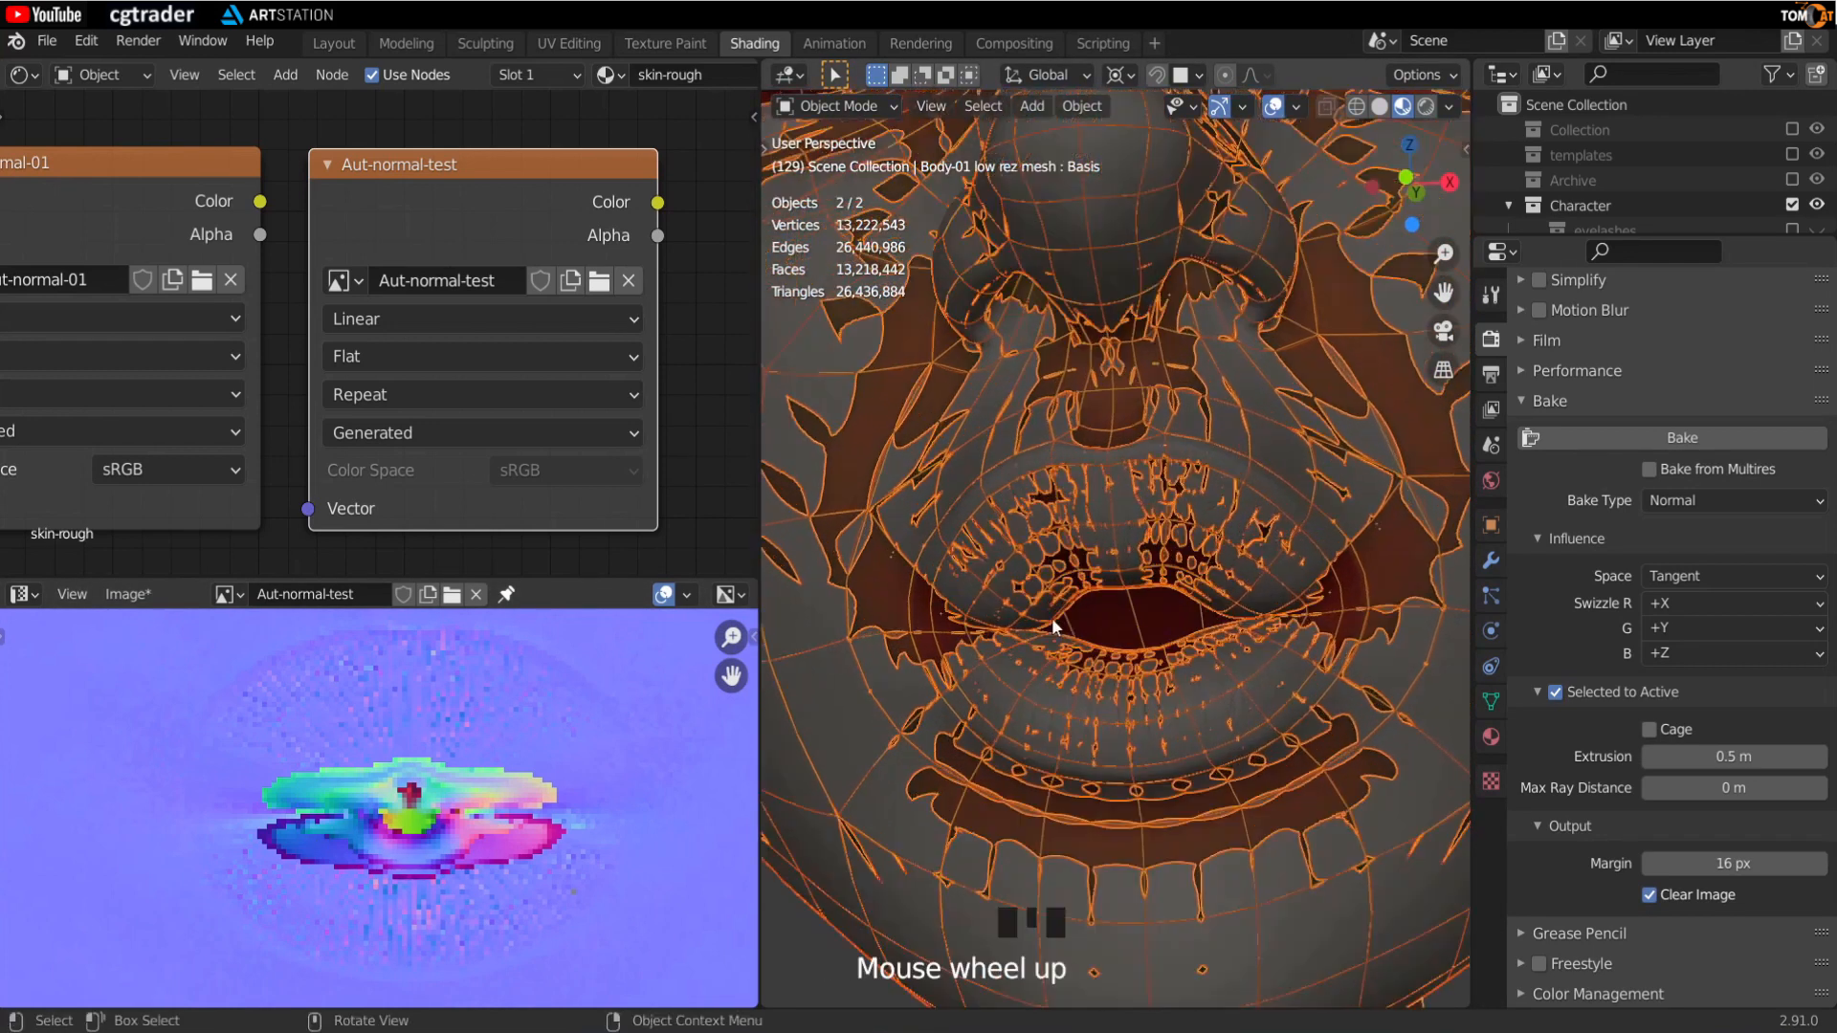
scroll(1053, 618, "up", 1)
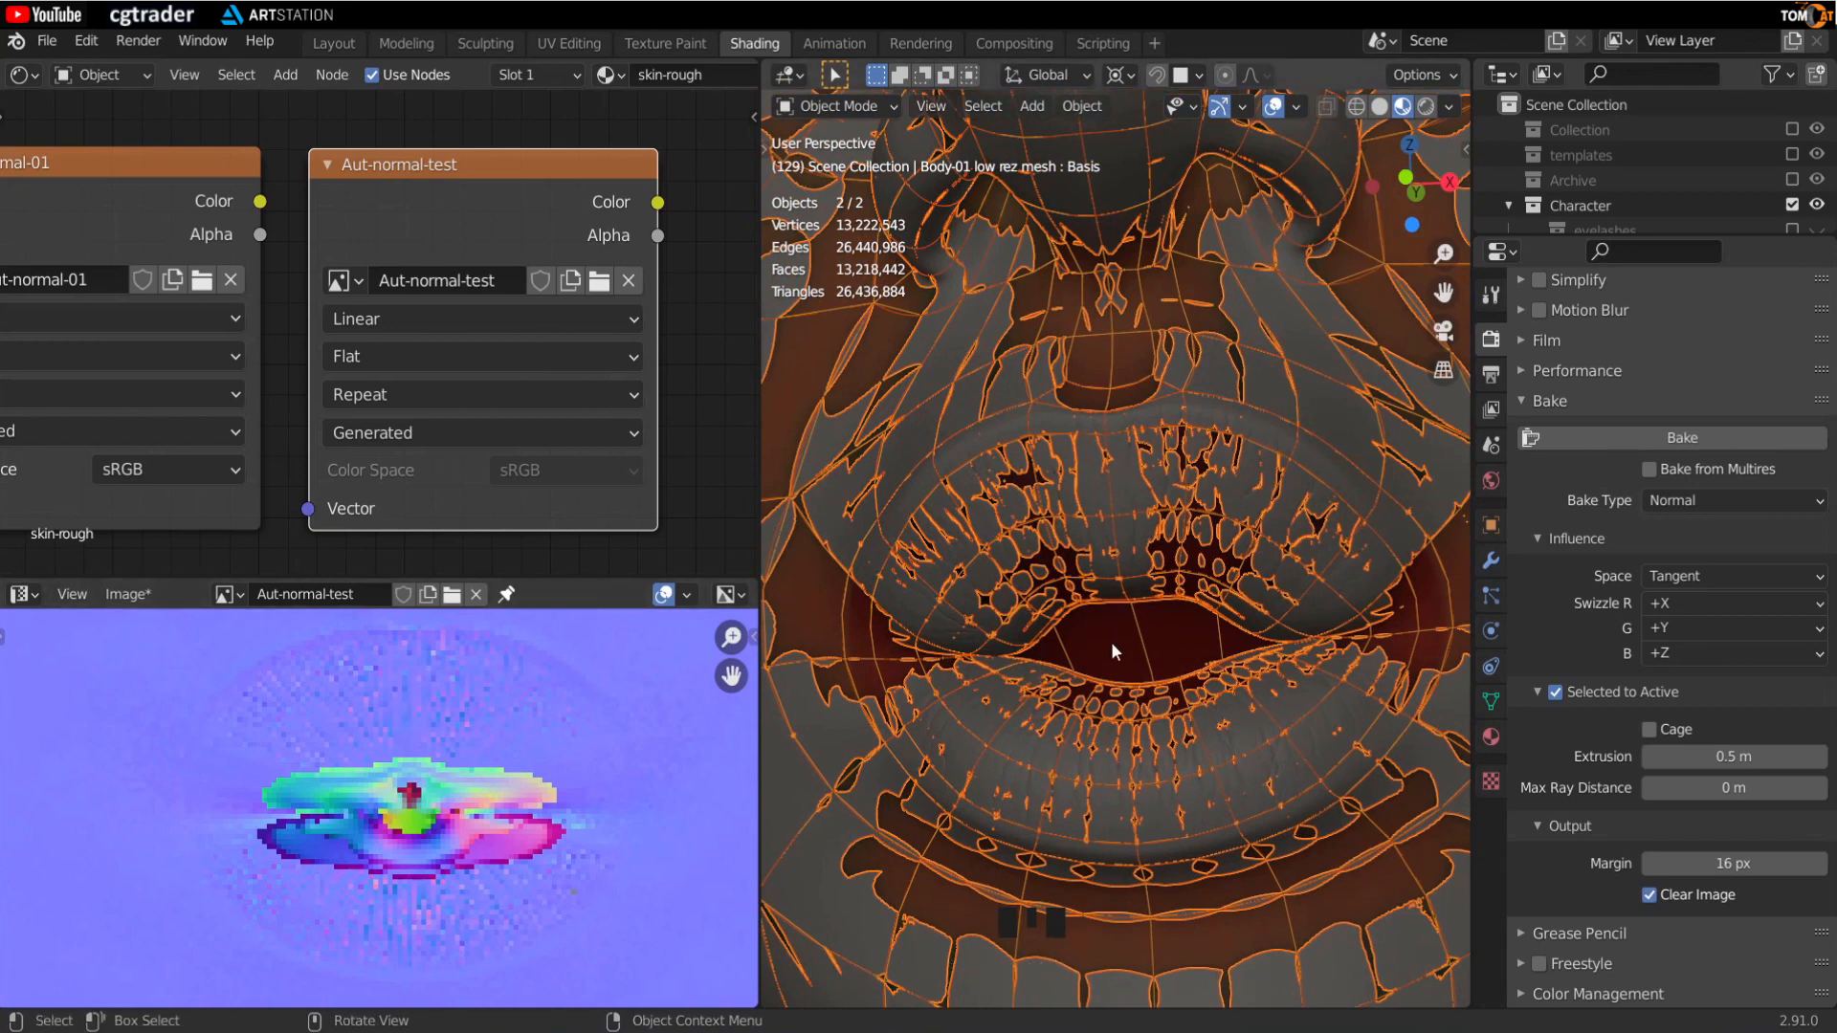
scroll(1111, 641, "down", 1)
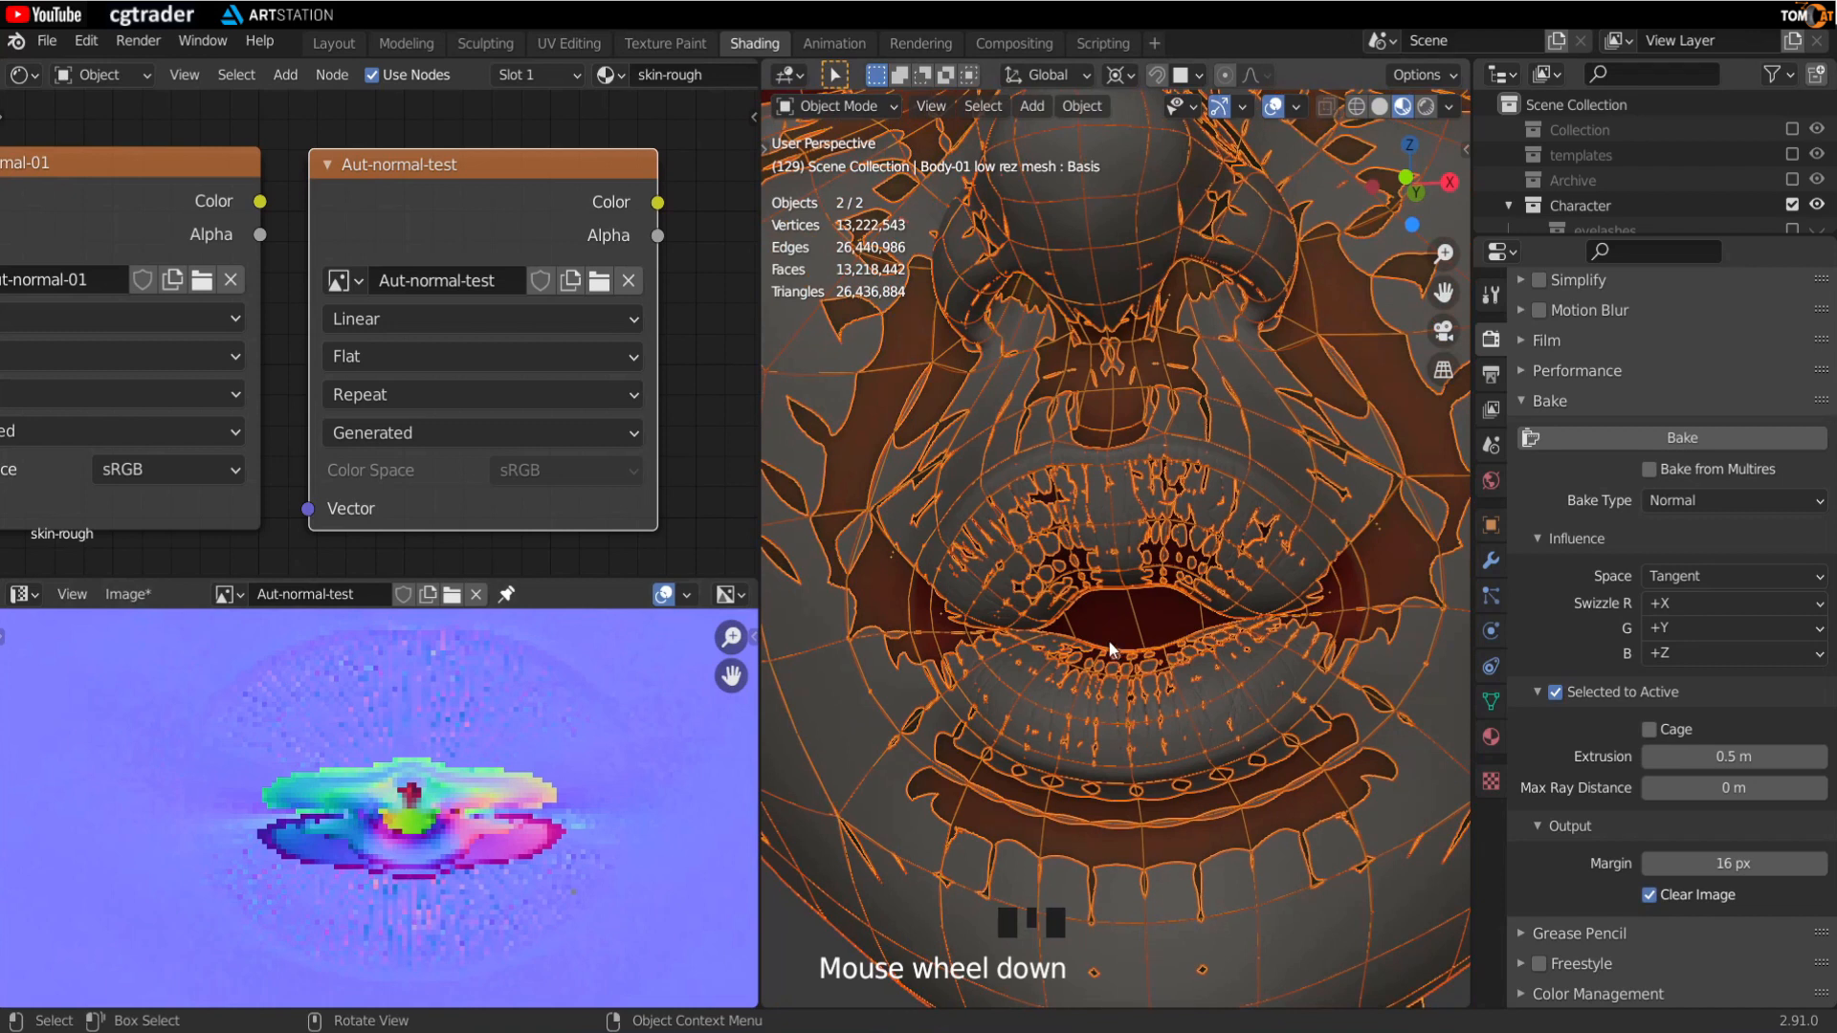
scroll(436, 803, "down", 1)
mouse_move(1125, 675)
middle_mouse_down()
mouse_move(1122, 651)
mouse_move(1091, 670)
middle_mouse_up()
scroll(475, 733, "down", 2)
Step: Examine the nostrils and nose edges in the baked Aut-normal-test map for artifacts
middle_click_drag(437, 762, 398, 797)
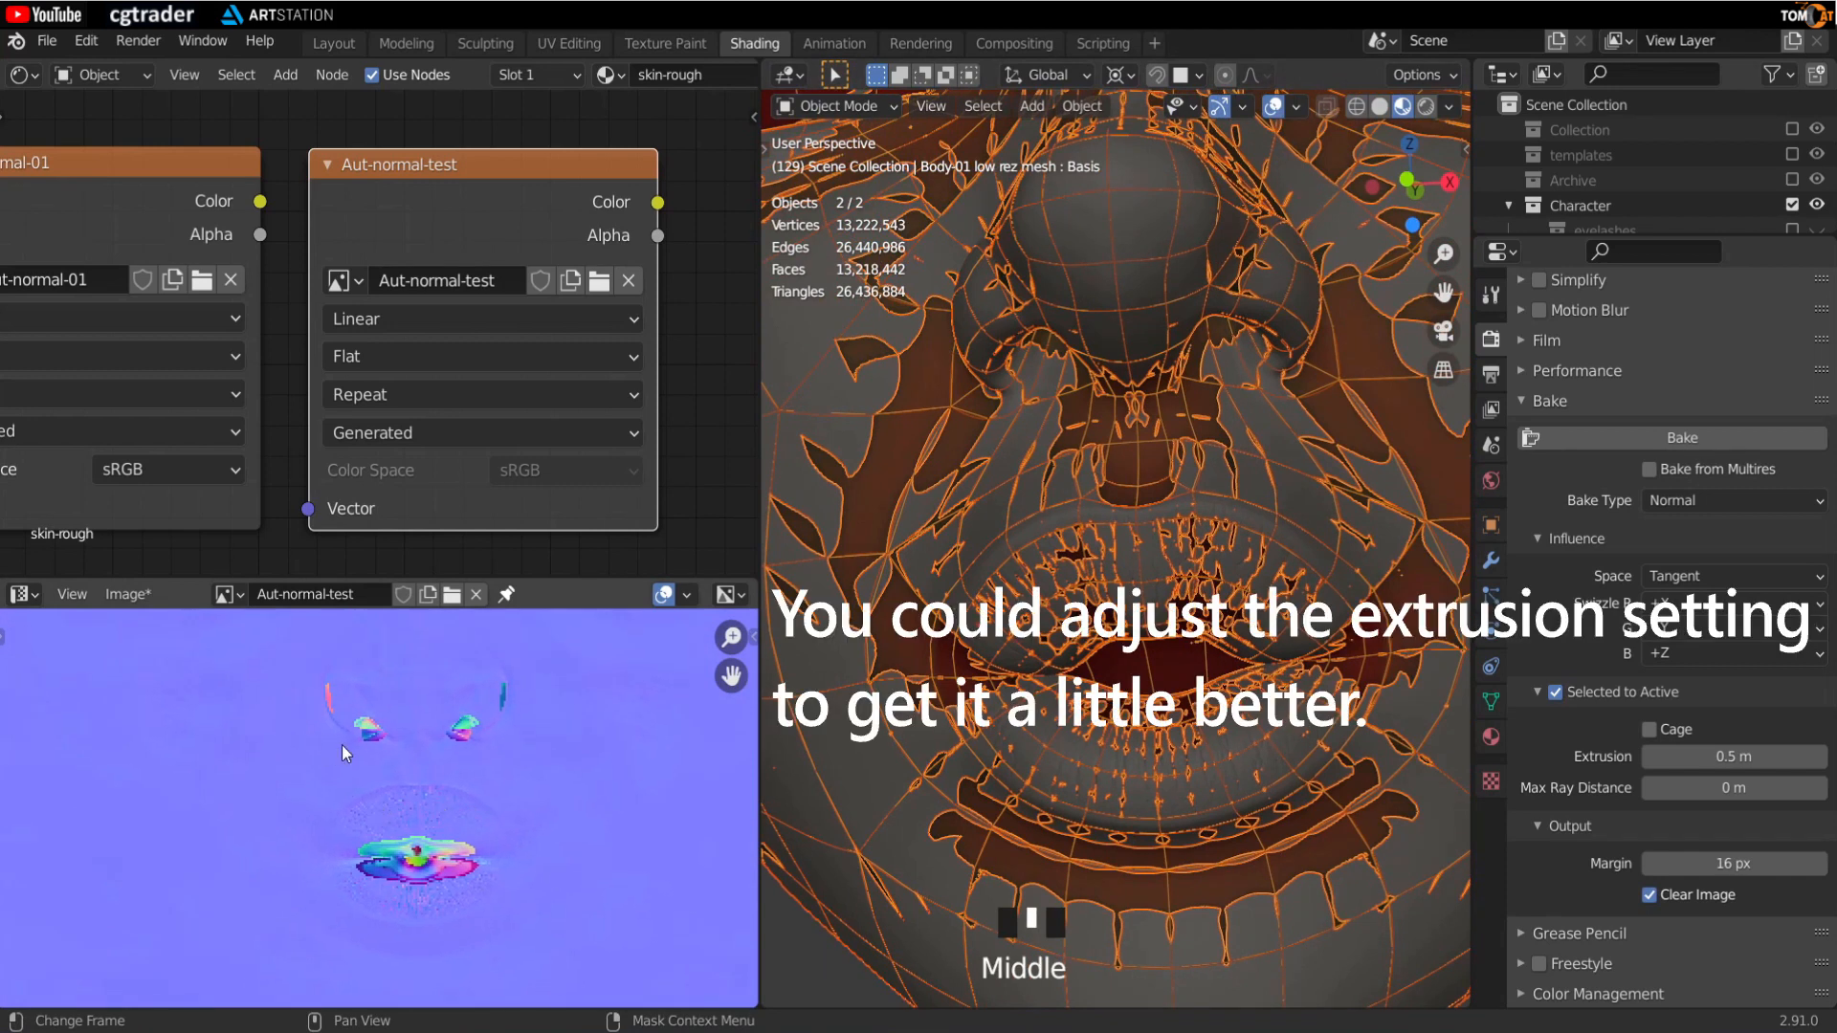
scroll(330, 733, "up", 2)
middle_click_drag(292, 698, 337, 837)
scroll(342, 811, "up", 3)
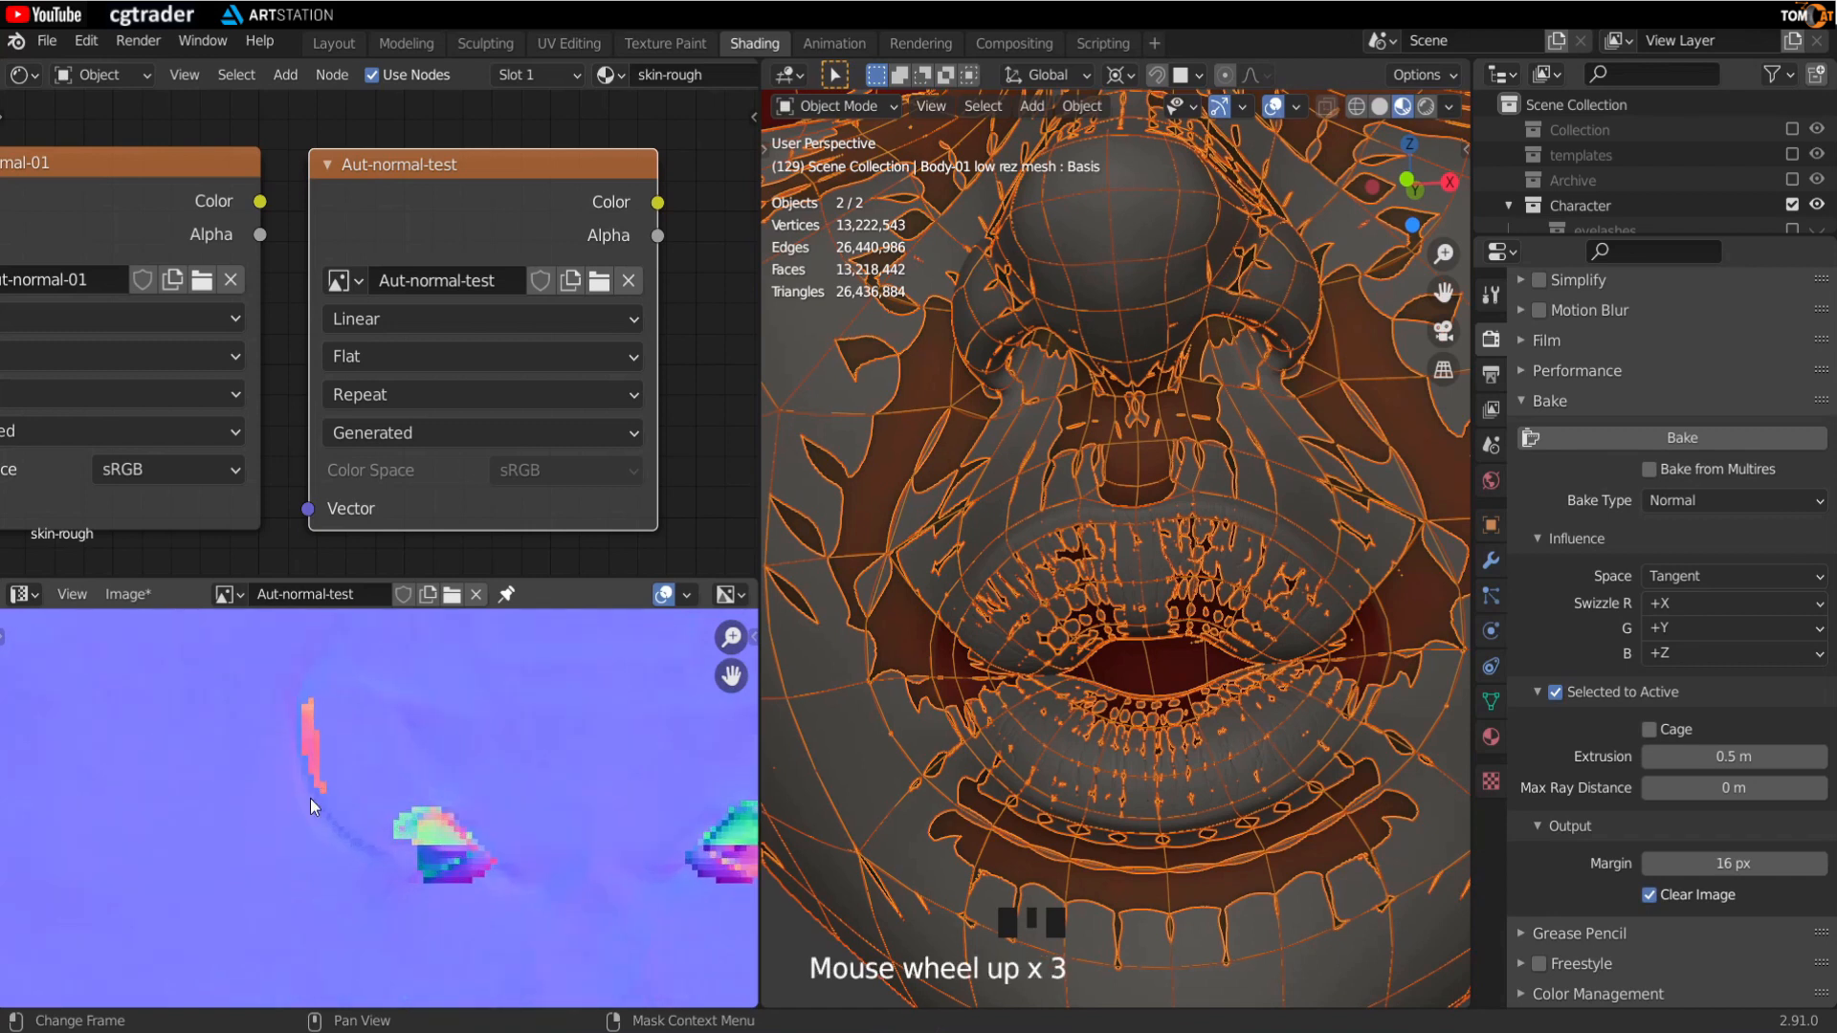
scroll(342, 830, "down", 4)
middle_click_drag(343, 831, 329, 781)
scroll(348, 804, "down", 2)
scroll(439, 888, "up", 2)
scroll(354, 835, "up", 2)
scroll(348, 823, "down", 3)
middle_click_drag(295, 861, 268, 918)
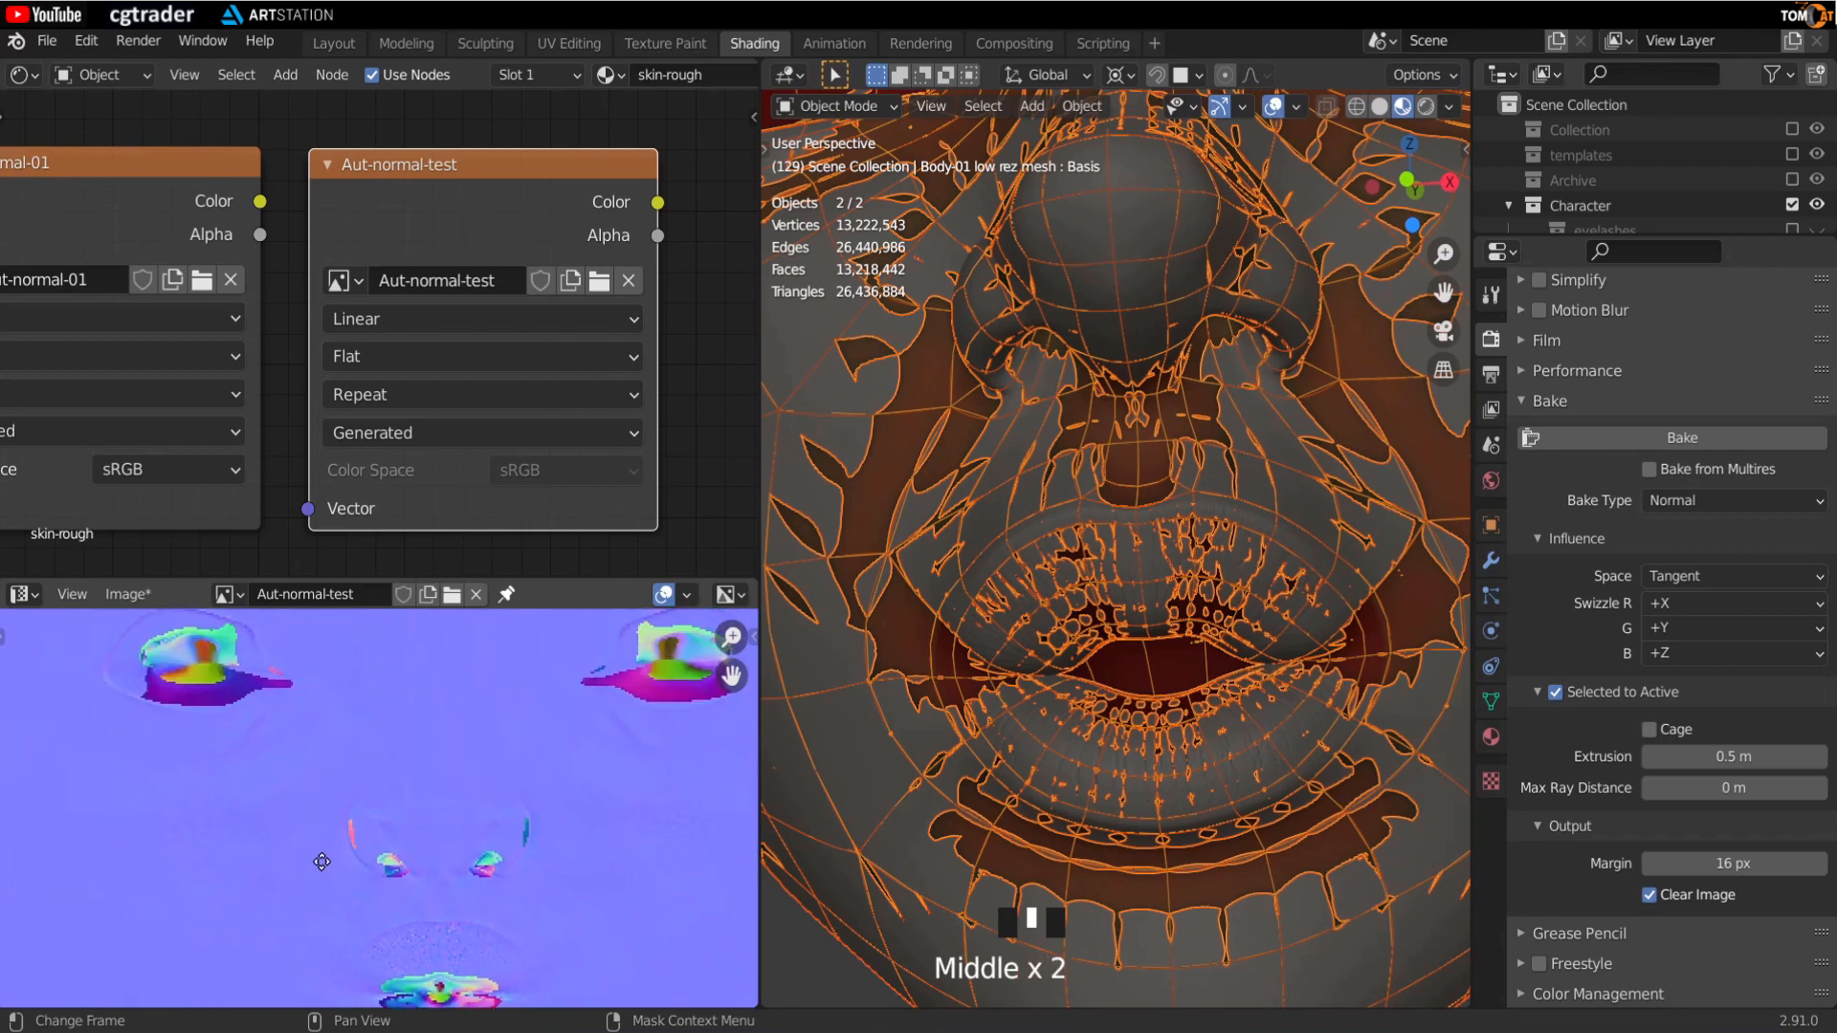
Step: Examine the eyes, face skin and overall UV layout of the baked Aut-normal-test map
scroll(335, 798, "down", 5)
middle_click_drag(326, 794, 193, 755)
scroll(267, 854, "up", 2)
middle_click_drag(267, 853, 508, 772)
scroll(324, 797, "up", 2)
scroll(405, 825, "up", 2)
middle_click_drag(409, 825, 419, 879)
scroll(377, 846, "down", 3)
scroll(419, 879, "up", 2)
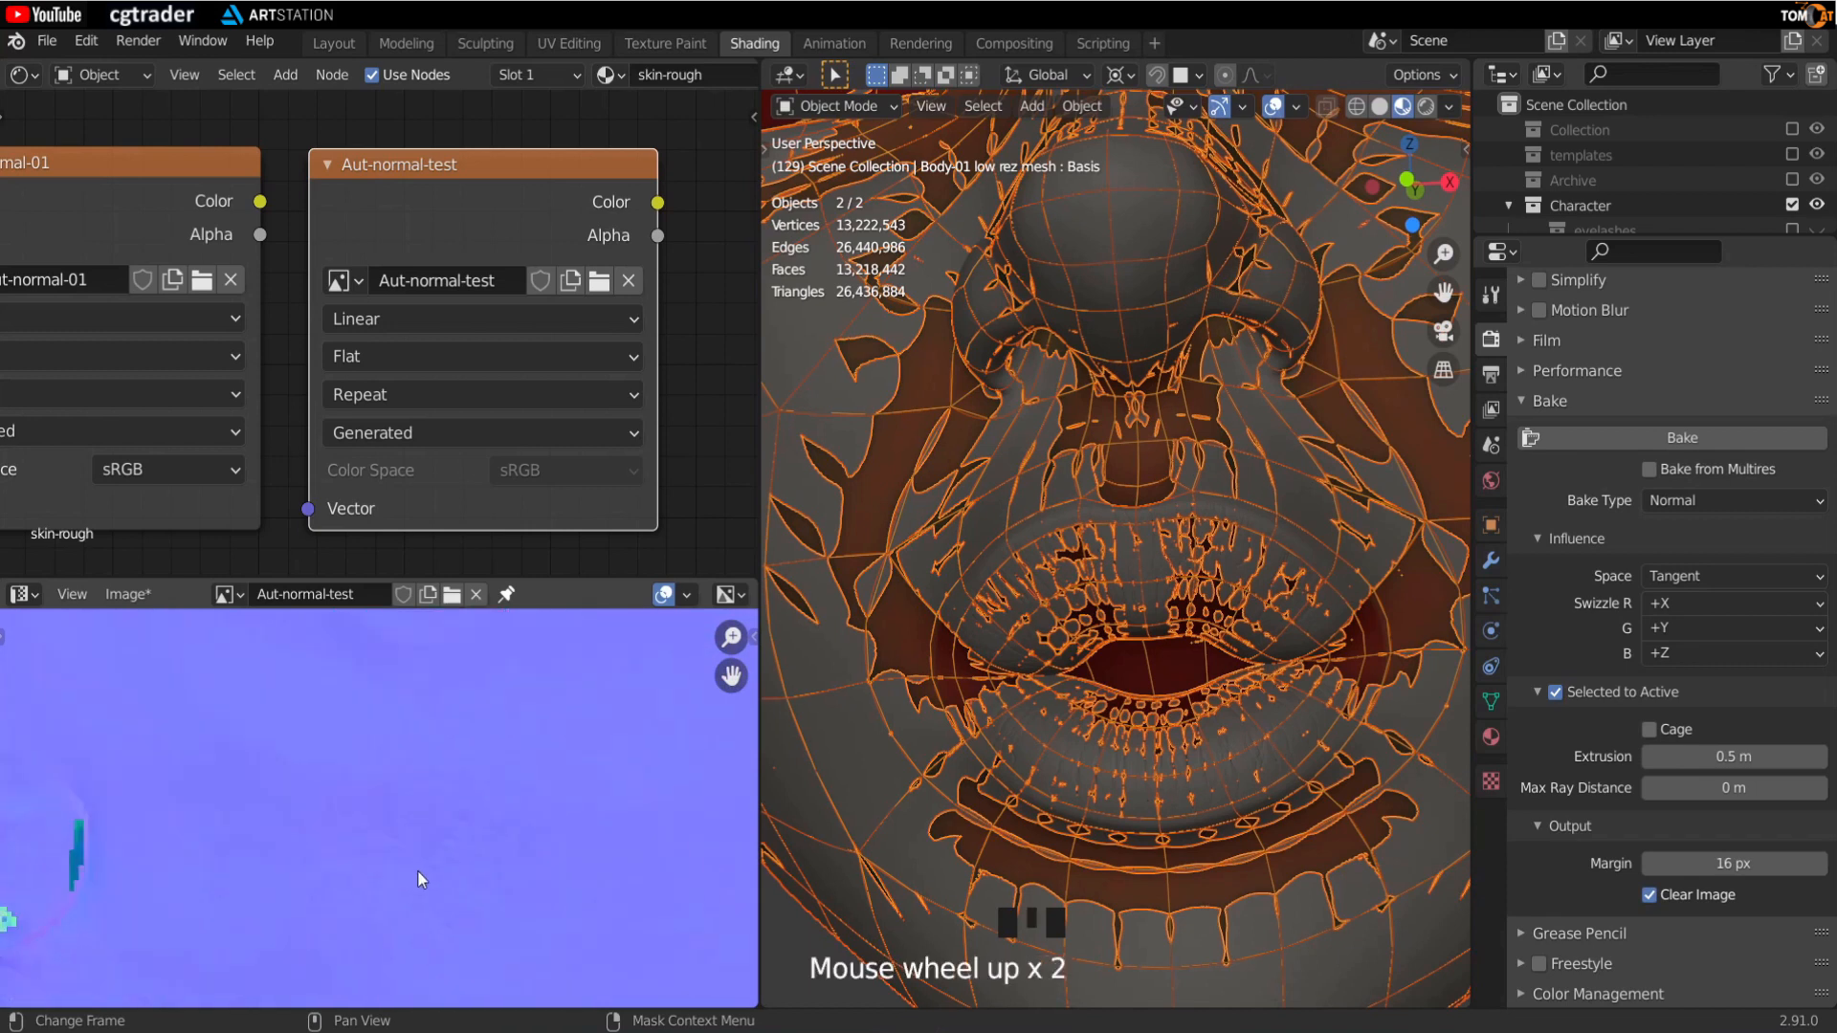
middle_click_drag(295, 767, 197, 768)
scroll(285, 777, "down", 2)
scroll(277, 775, "down", 2)
scroll(388, 815, "down", 3)
scroll(197, 768, "down", 3)
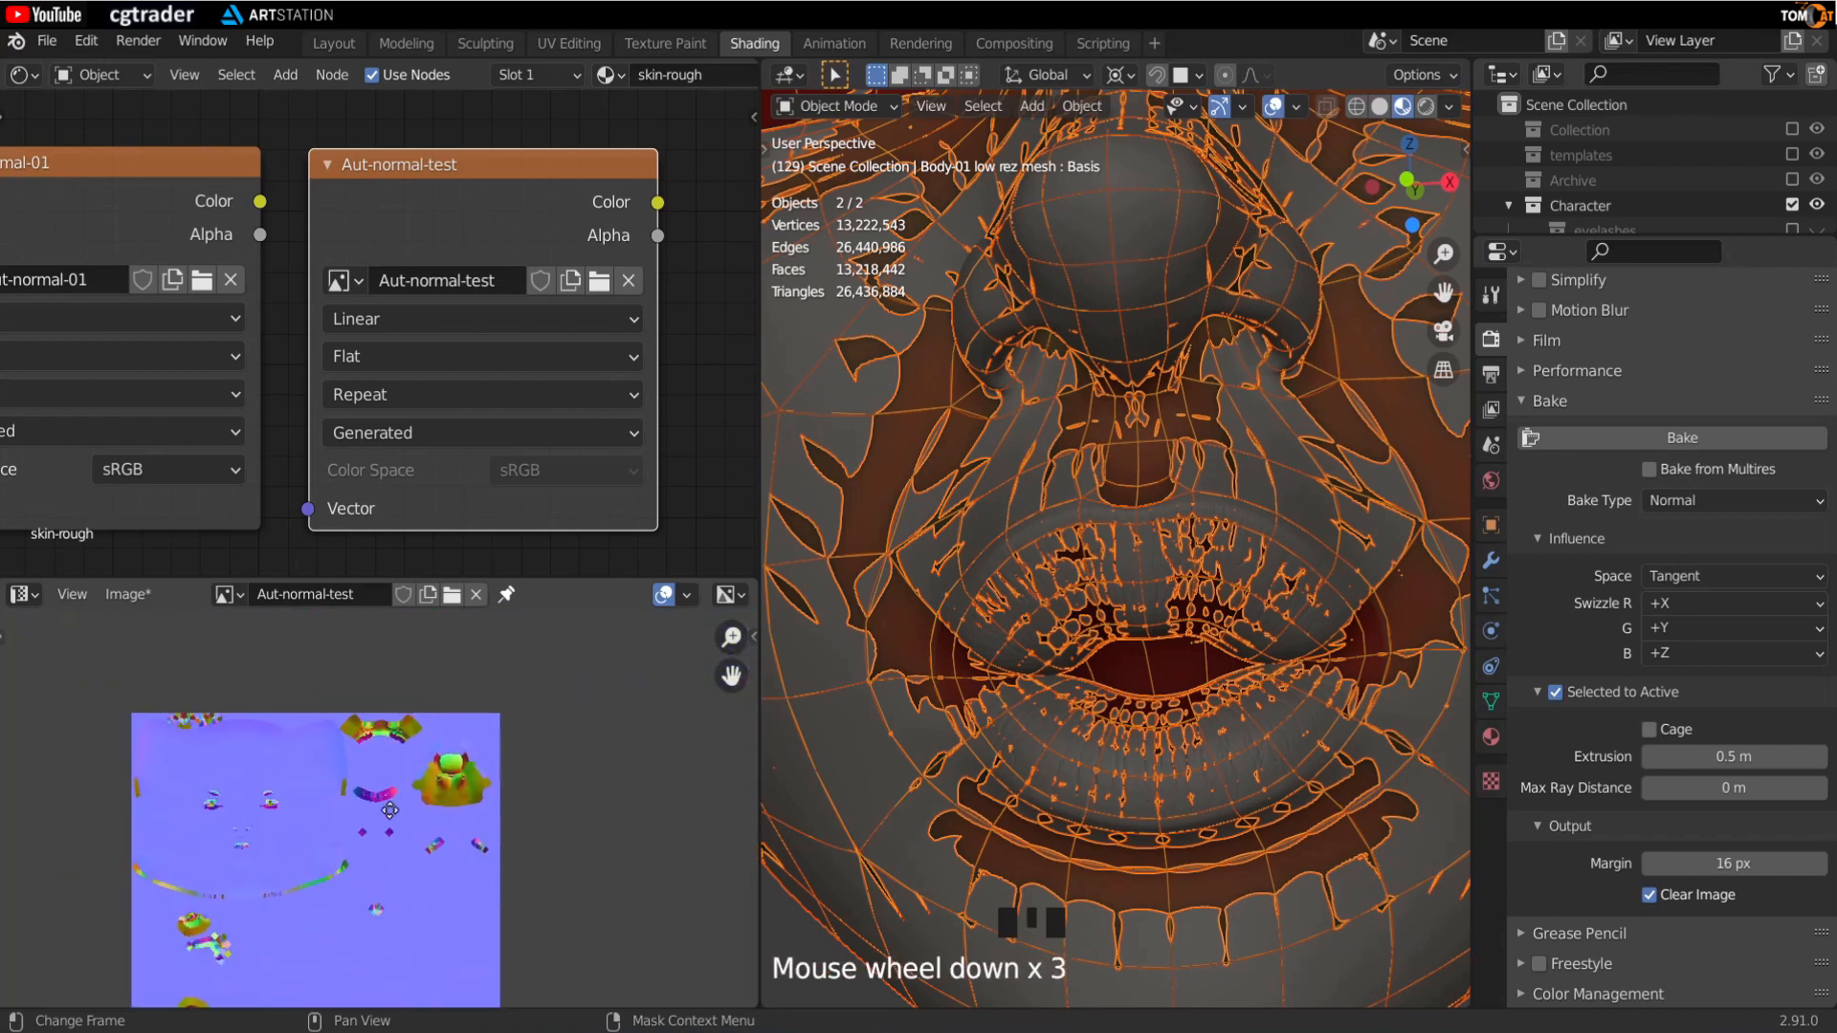
middle_click_drag(477, 801, 514, 710)
middle_click_drag(287, 885, 351, 887)
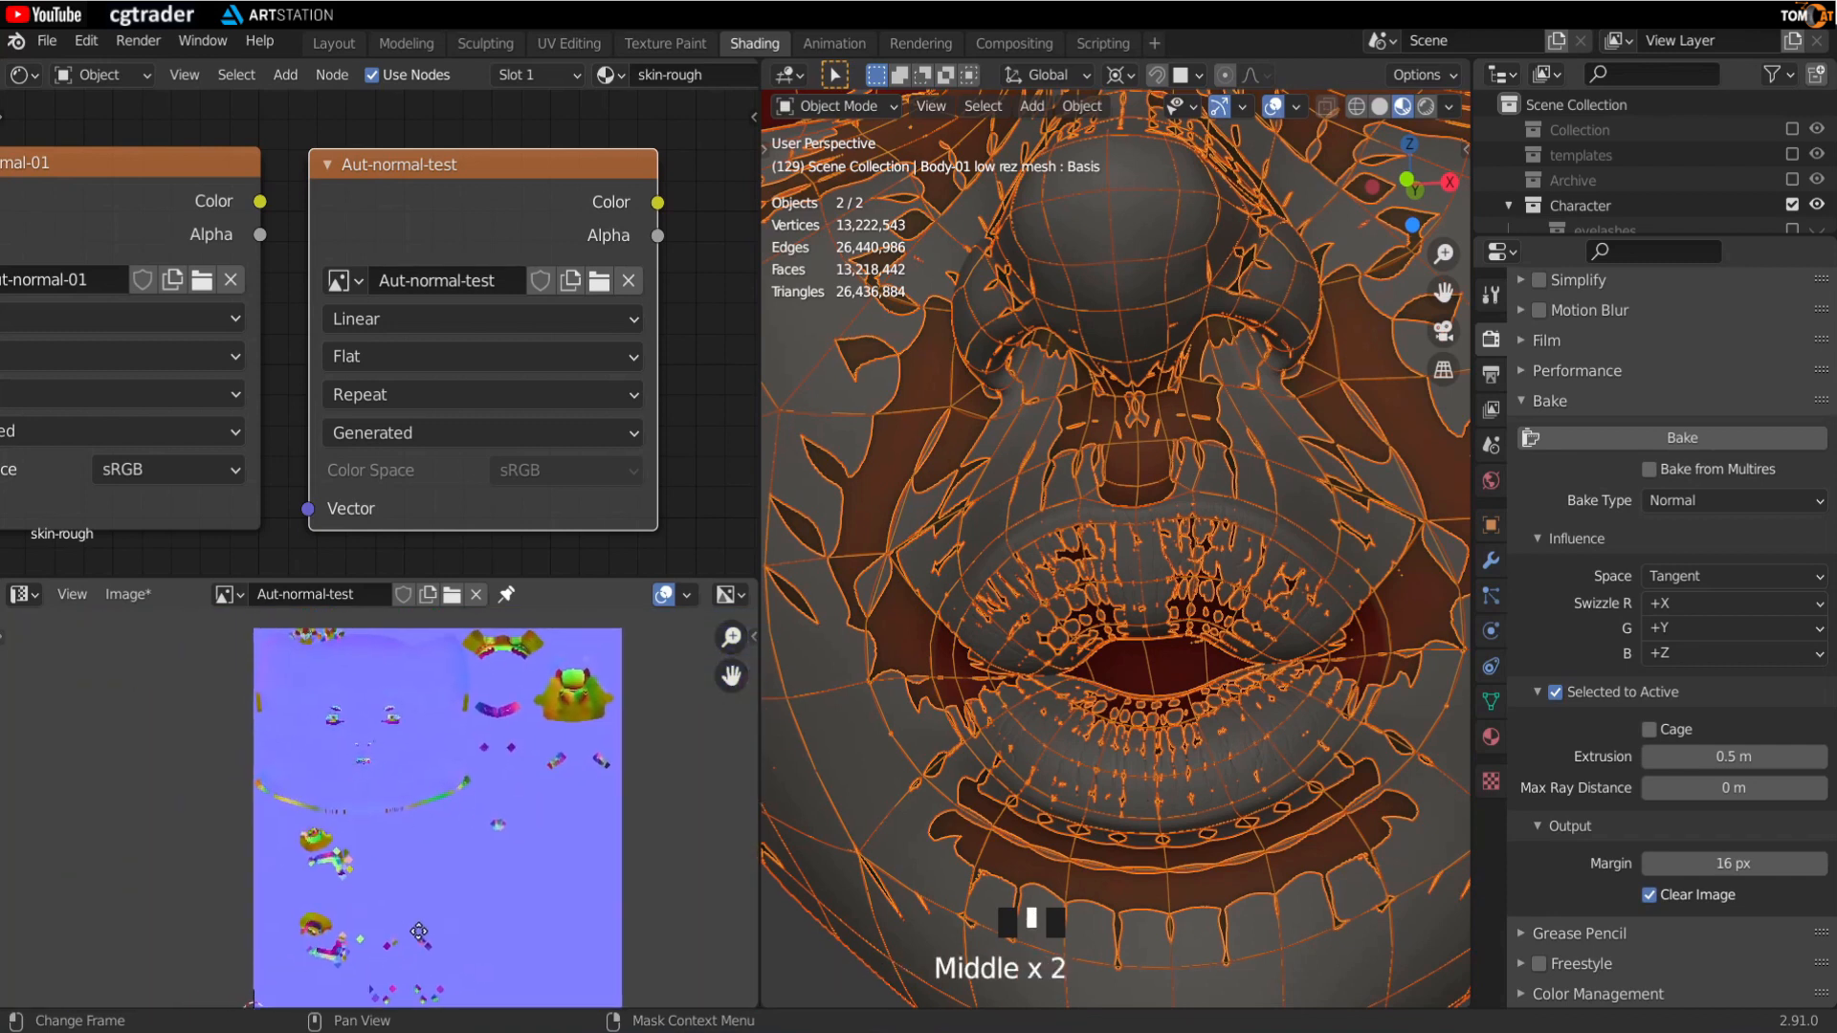
scroll(344, 763, "up", 3)
middle_click_drag(345, 762, 319, 804)
scroll(337, 857, "up", 4)
scroll(319, 802, "up", 1)
scroll(372, 710, "down", 1)
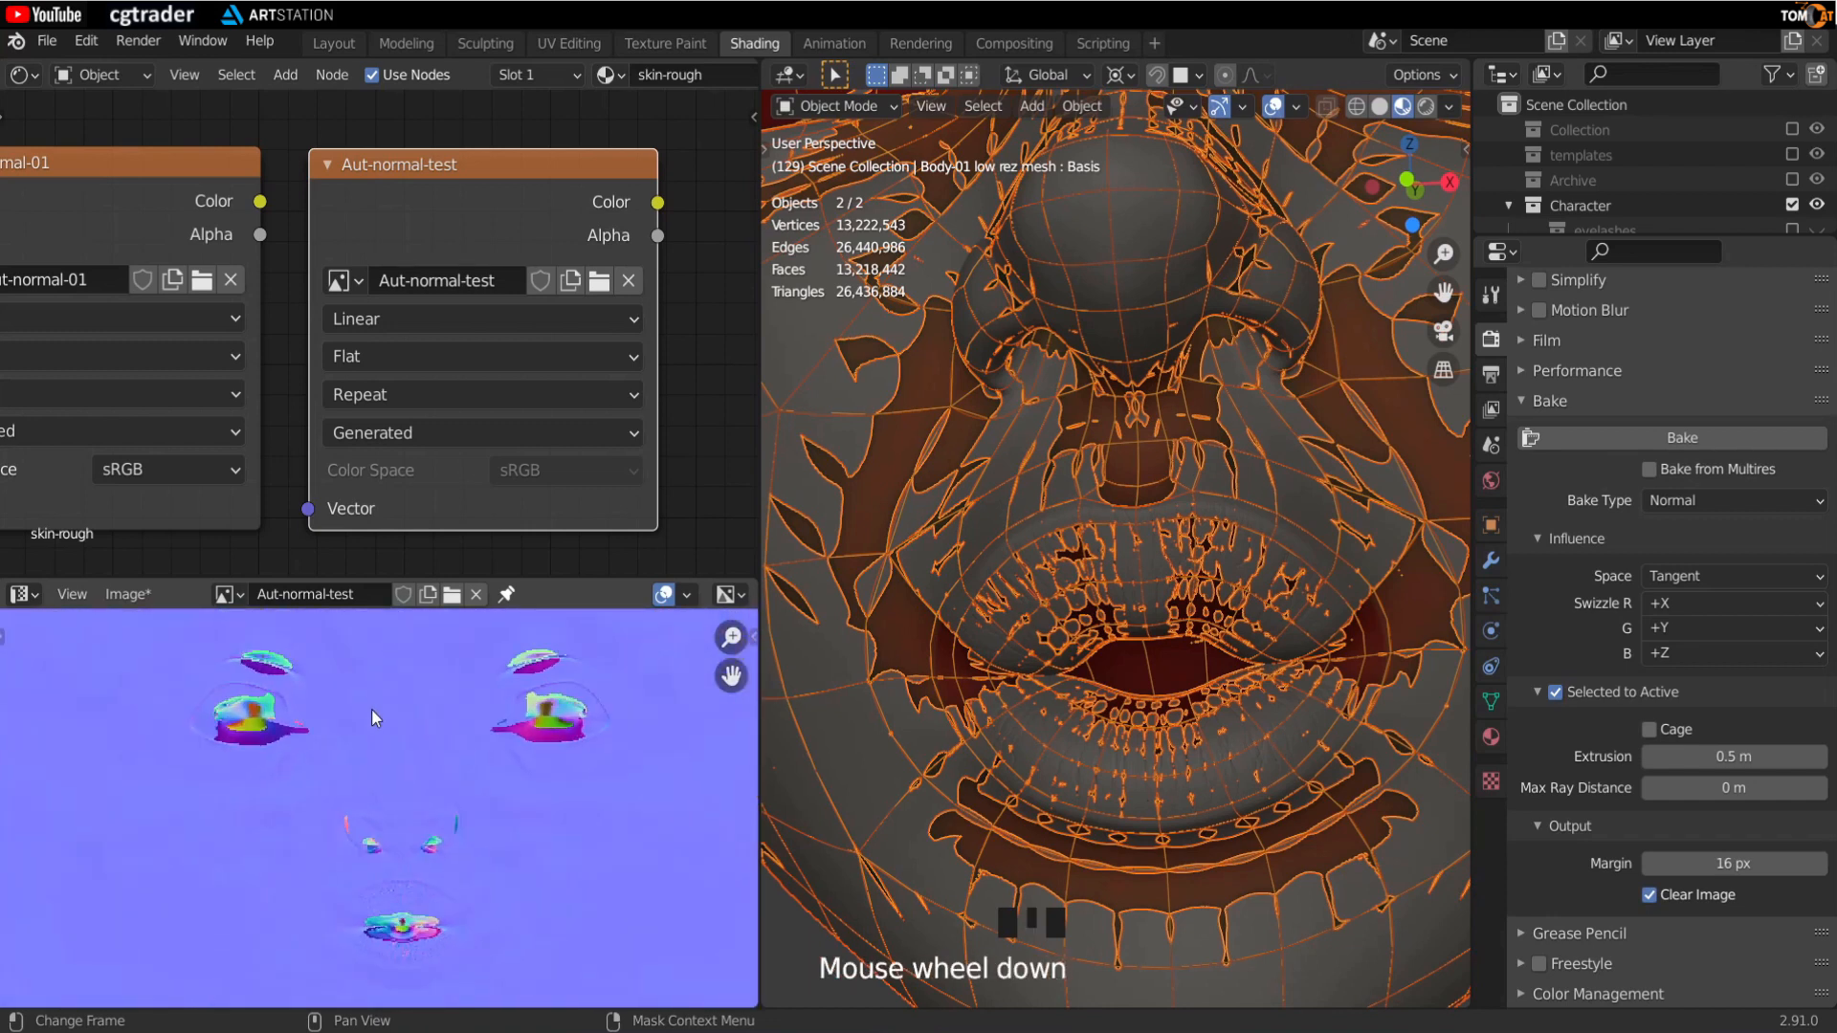
middle_click_drag(399, 753, 391, 691)
scroll(390, 691, "up", 1)
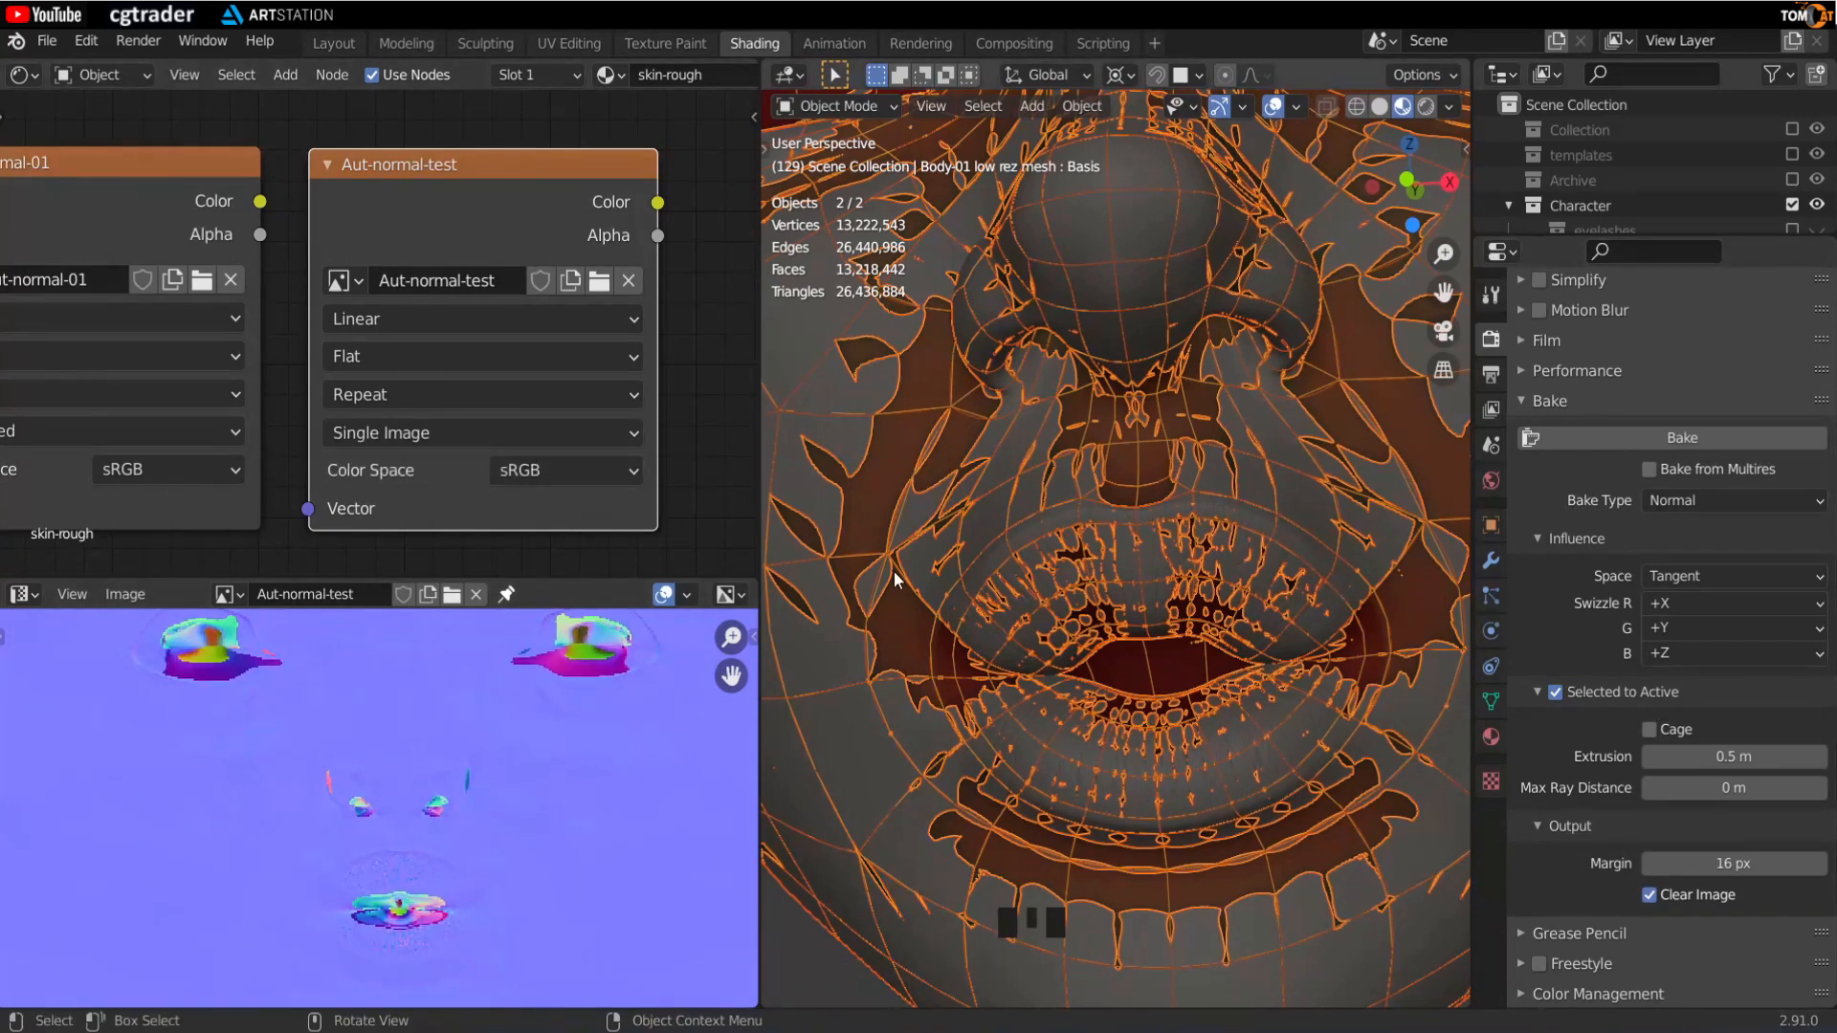
Step: Deselect the body meshes and make the Aut-normal-01 texture node active
scroll(1205, 548, "down", 2)
scroll(1204, 548, "down", 5)
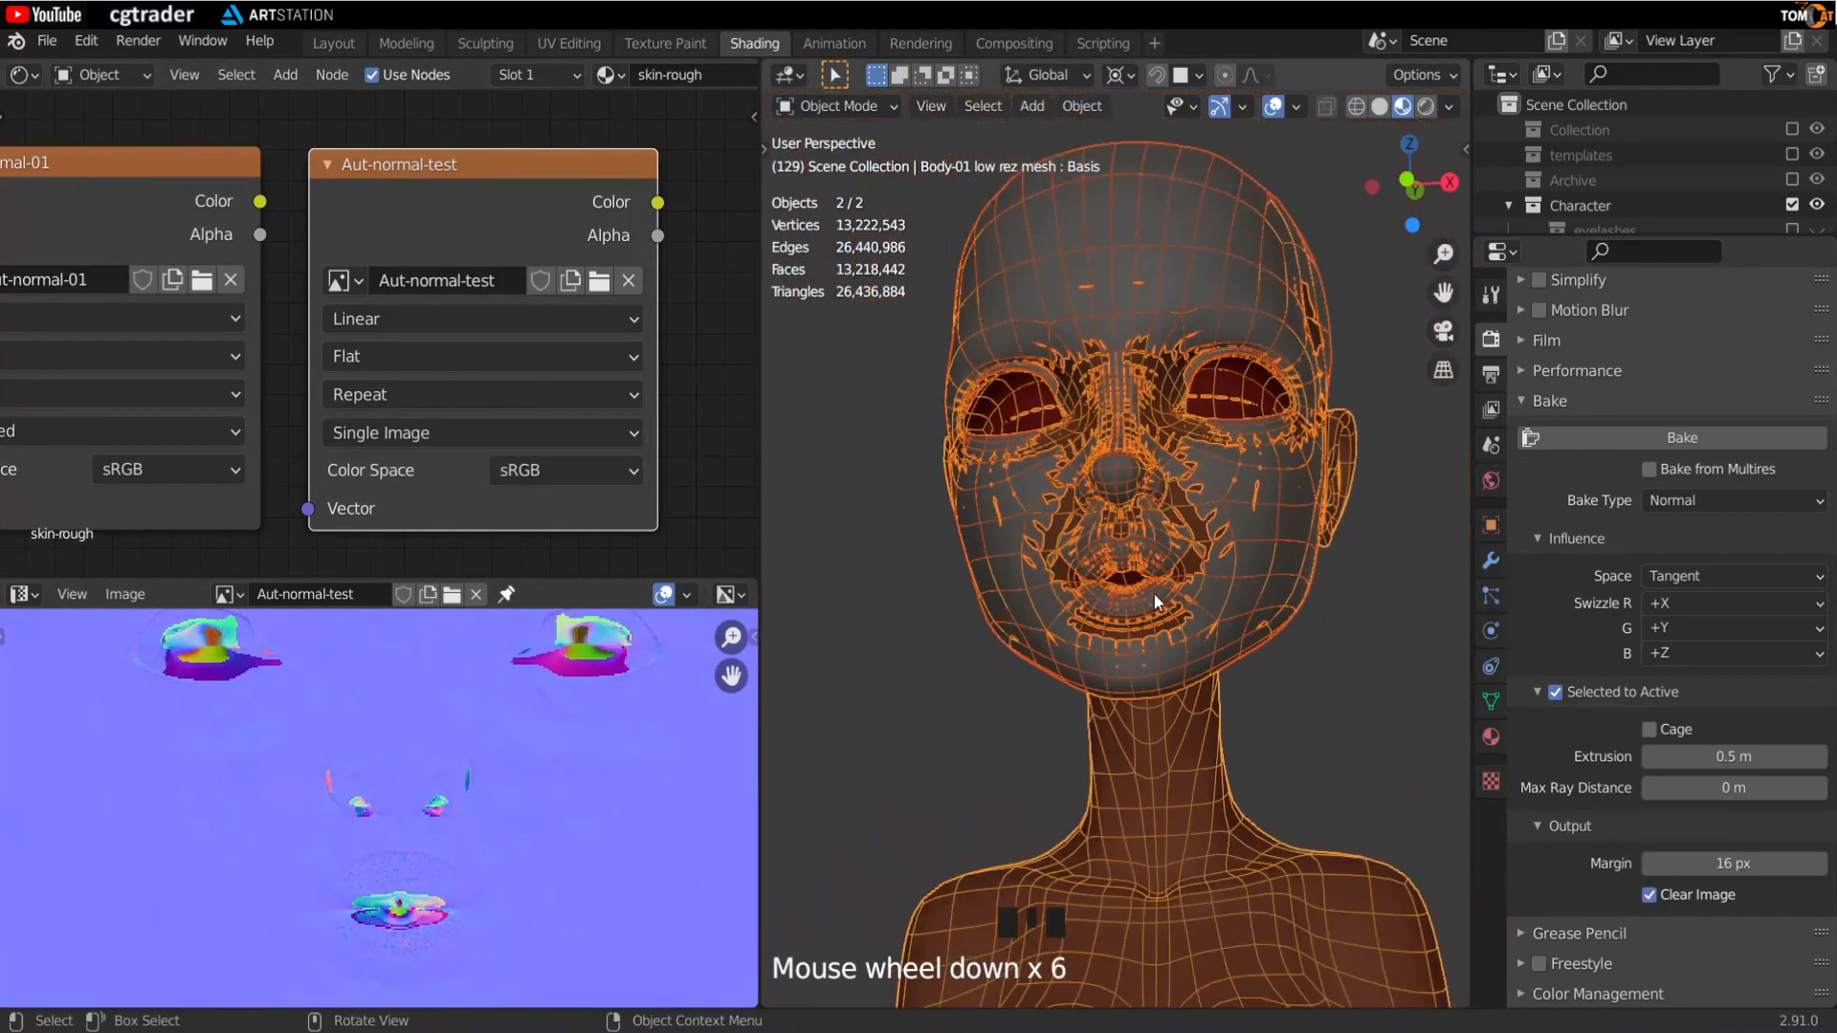
middle_click_drag(897, 657, 961, 635)
left_click(960, 635)
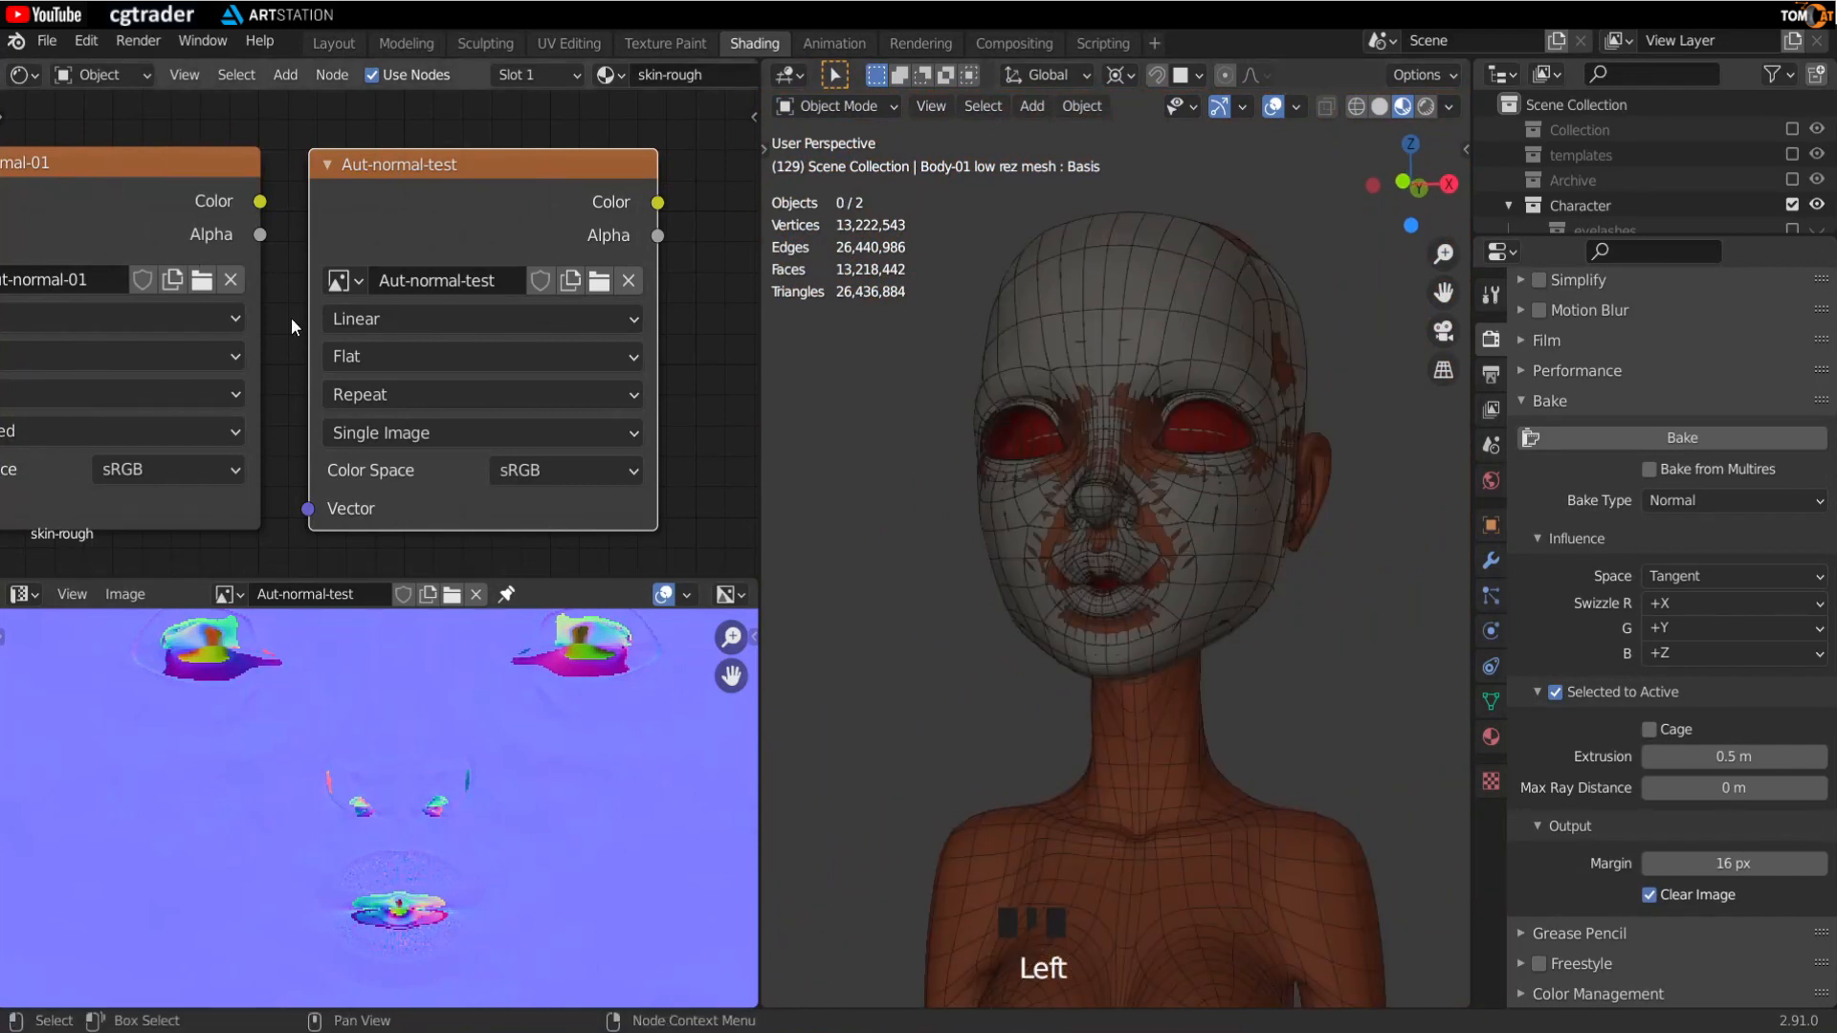
middle_click_drag(291, 317, 359, 283)
left_click(164, 157)
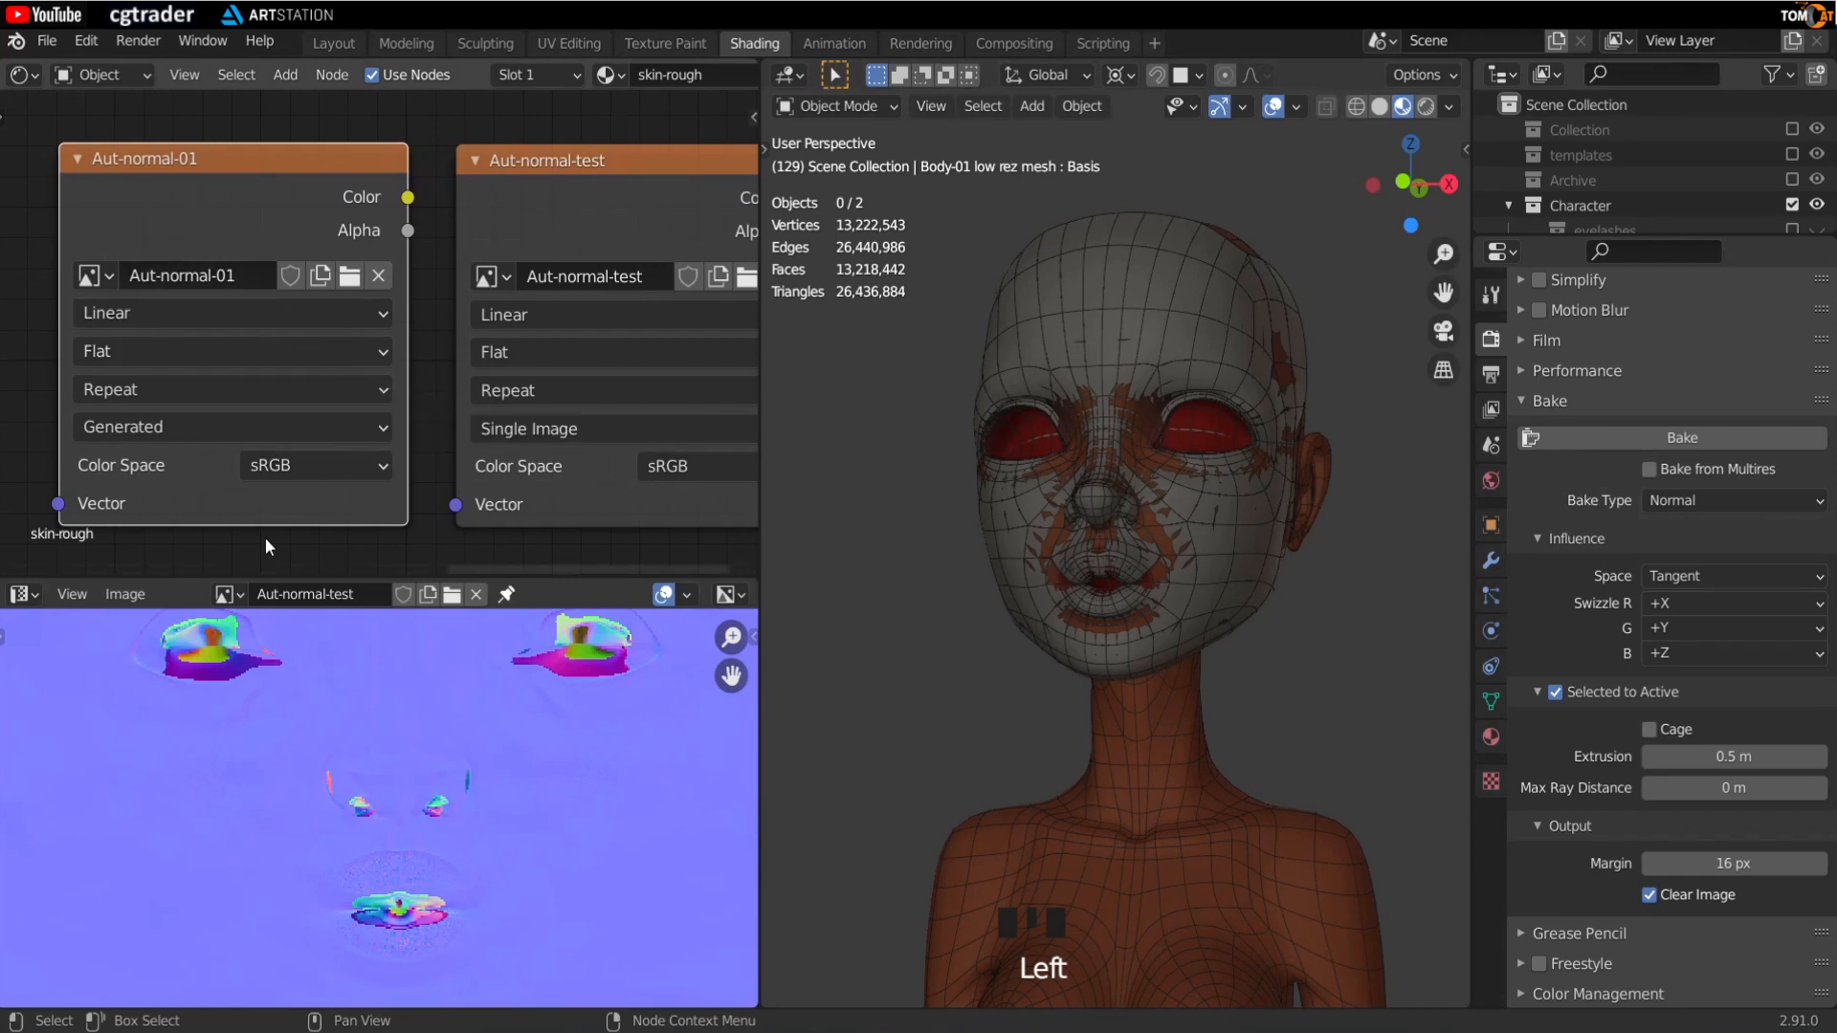
Step: Display the full Aut-normal-01 image in the image editor
left_click(235, 603)
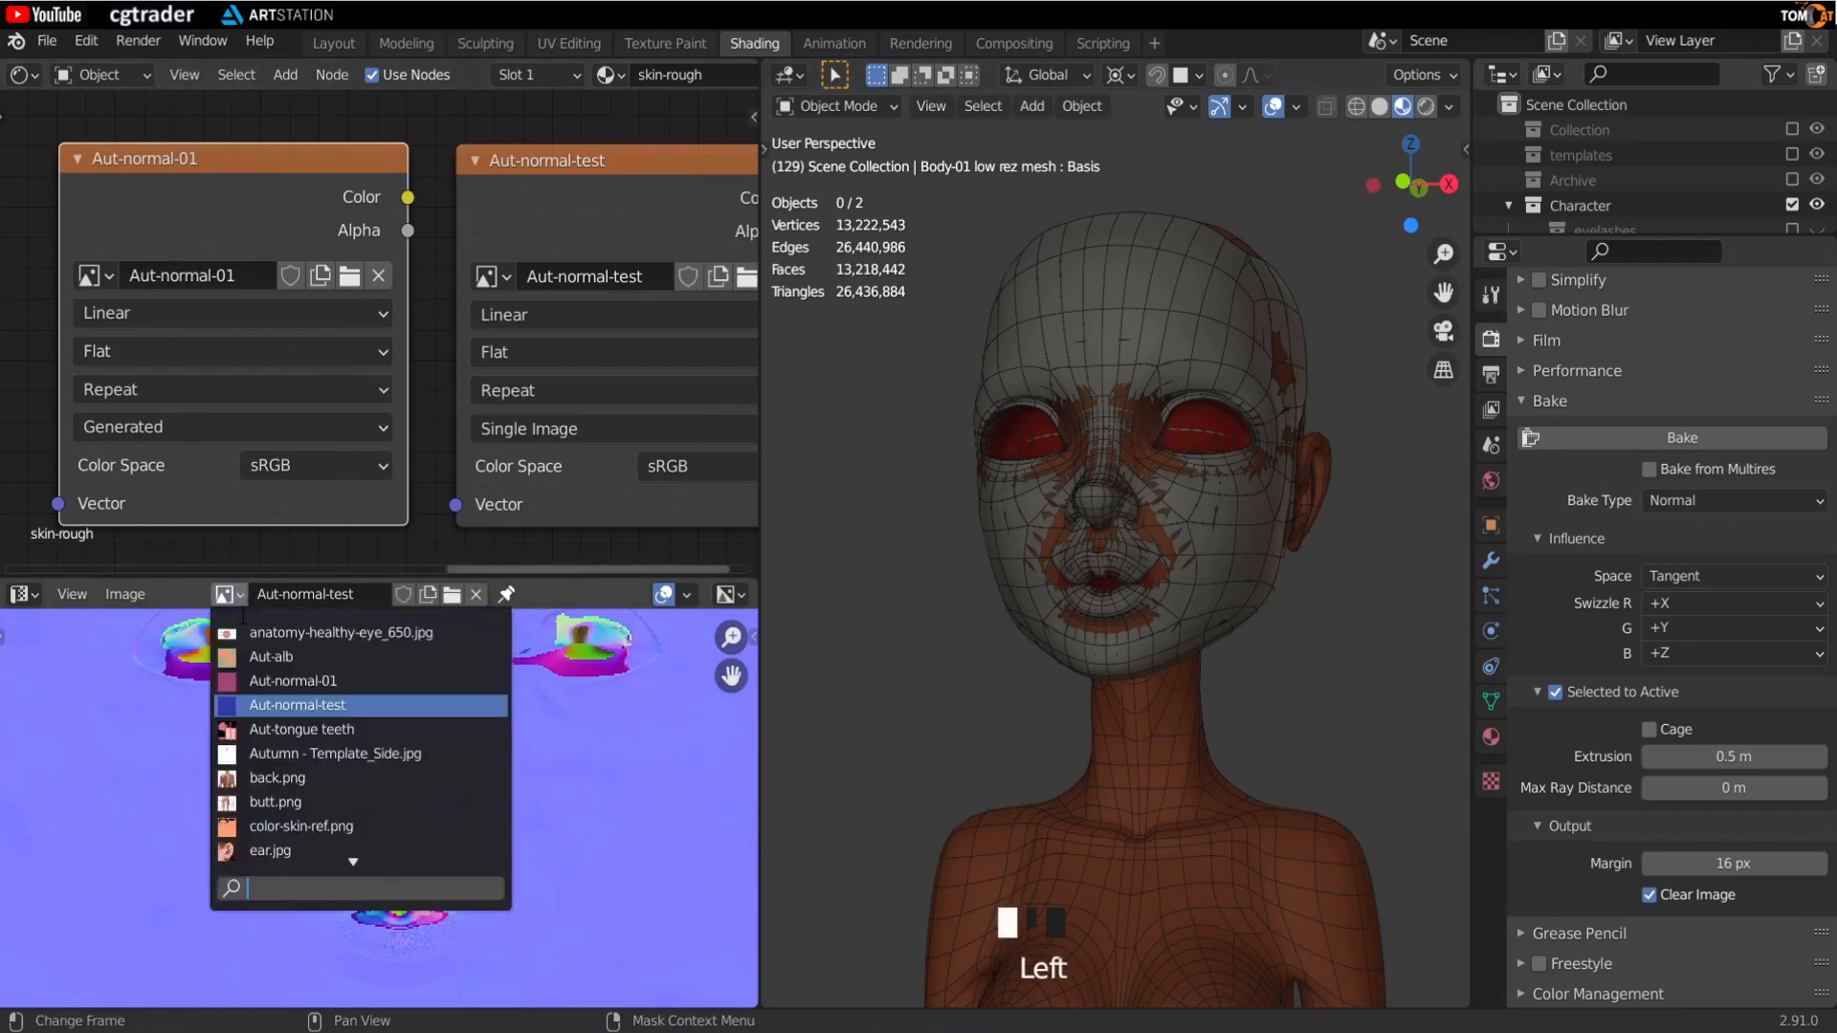
left_click(276, 685)
scroll(297, 685, "down", 13)
scroll(297, 681, "up", 1)
middle_click_drag(296, 681, 284, 669)
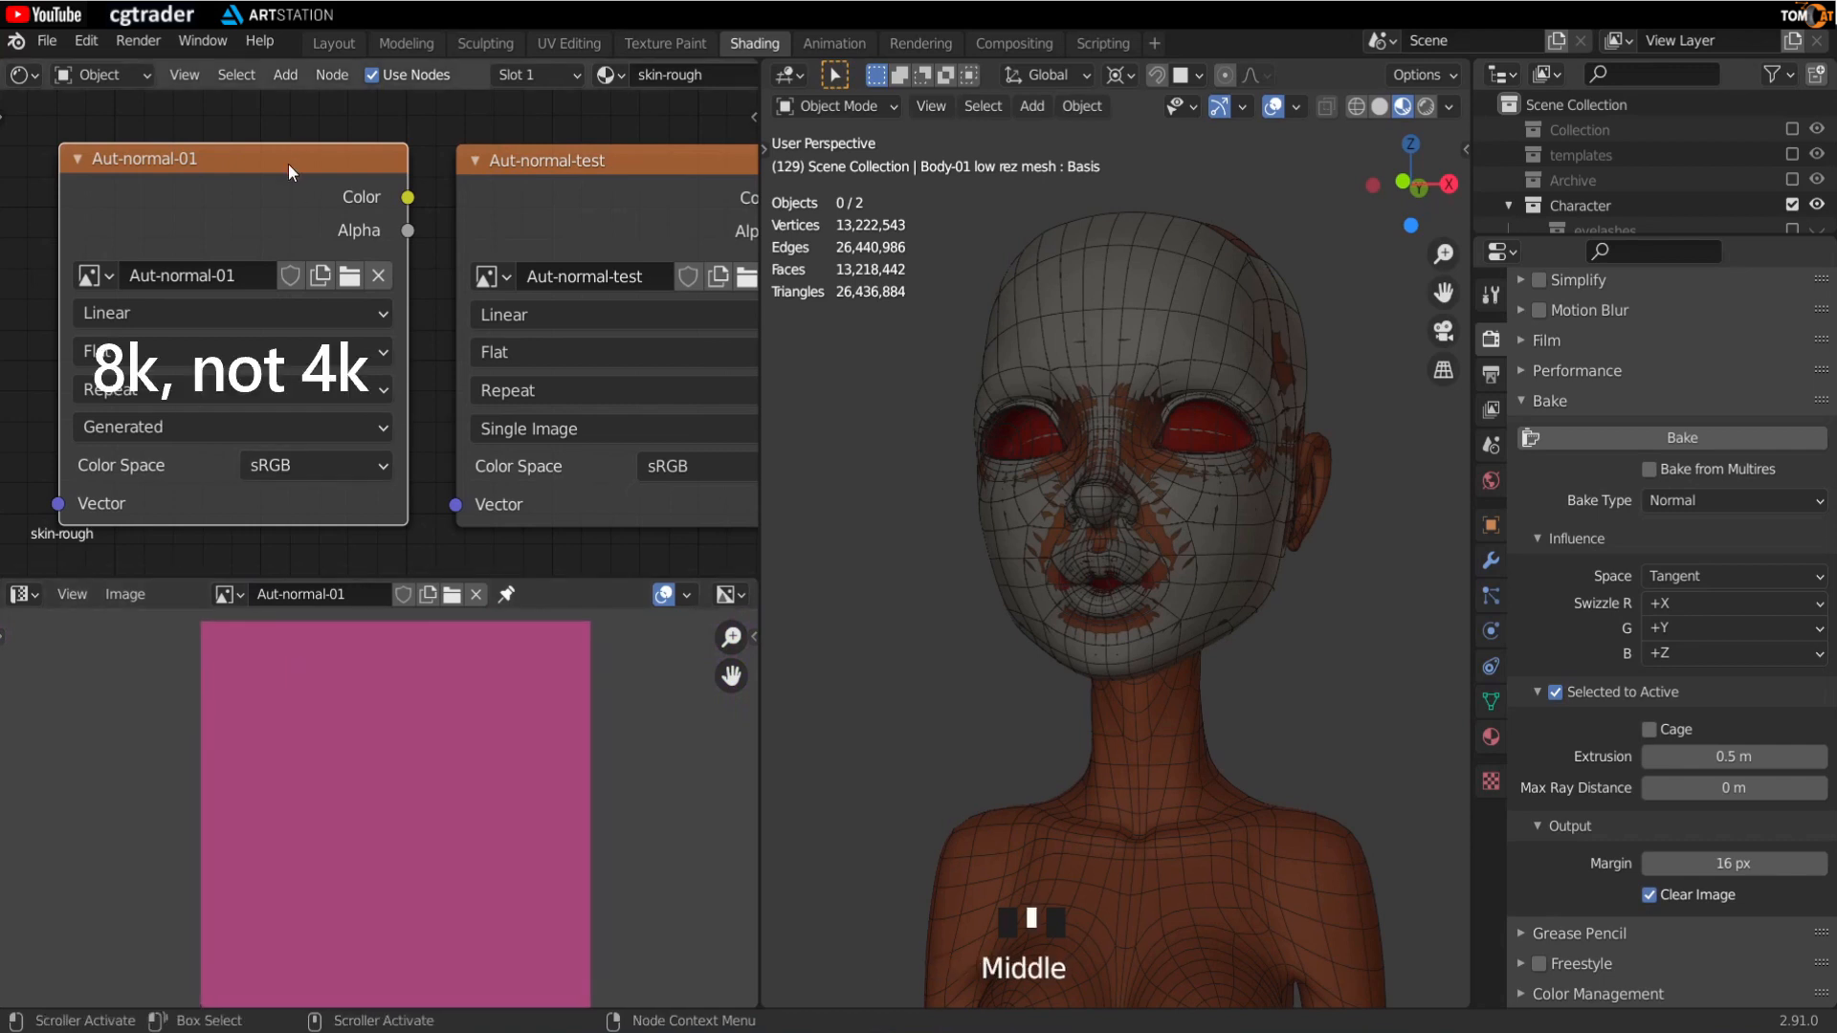
Step: Select the high rez sculpt plus the low rez mesh as the active object, and bake the normal map into Aut-normal-01
left_click(302, 216)
left_click(1097, 347)
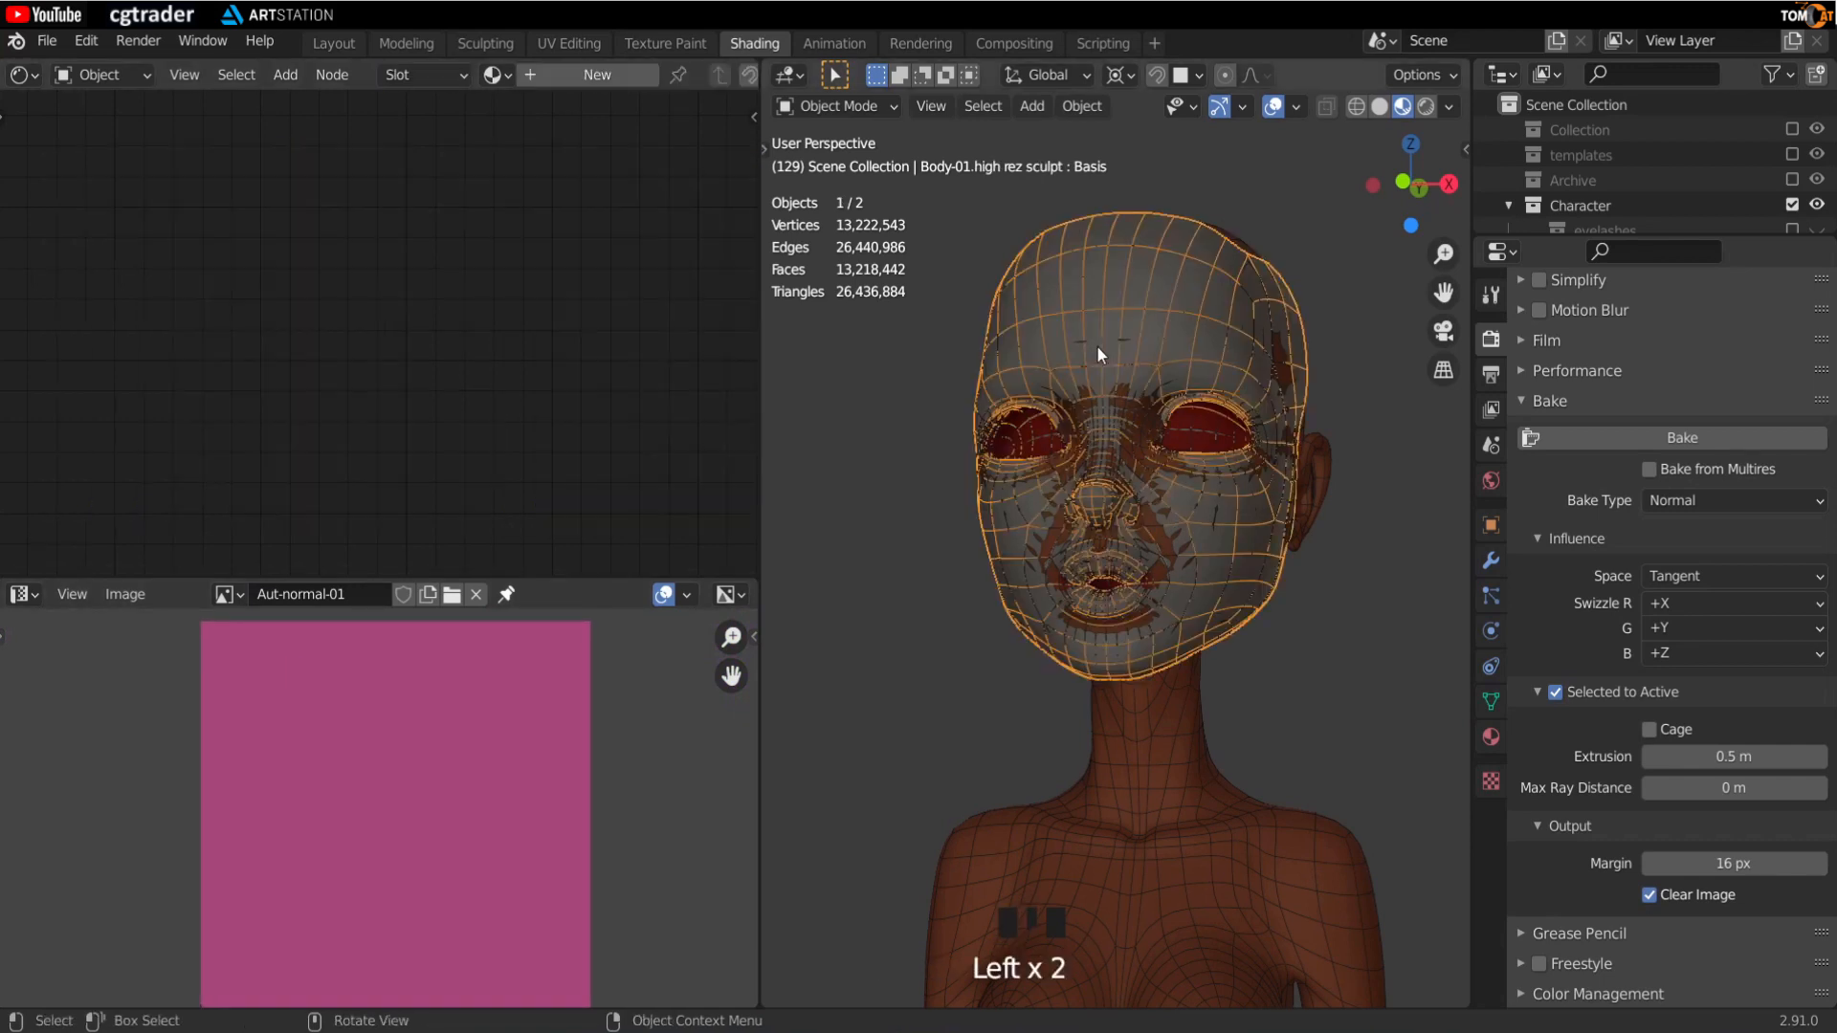
left_click(1148, 765, "shift")
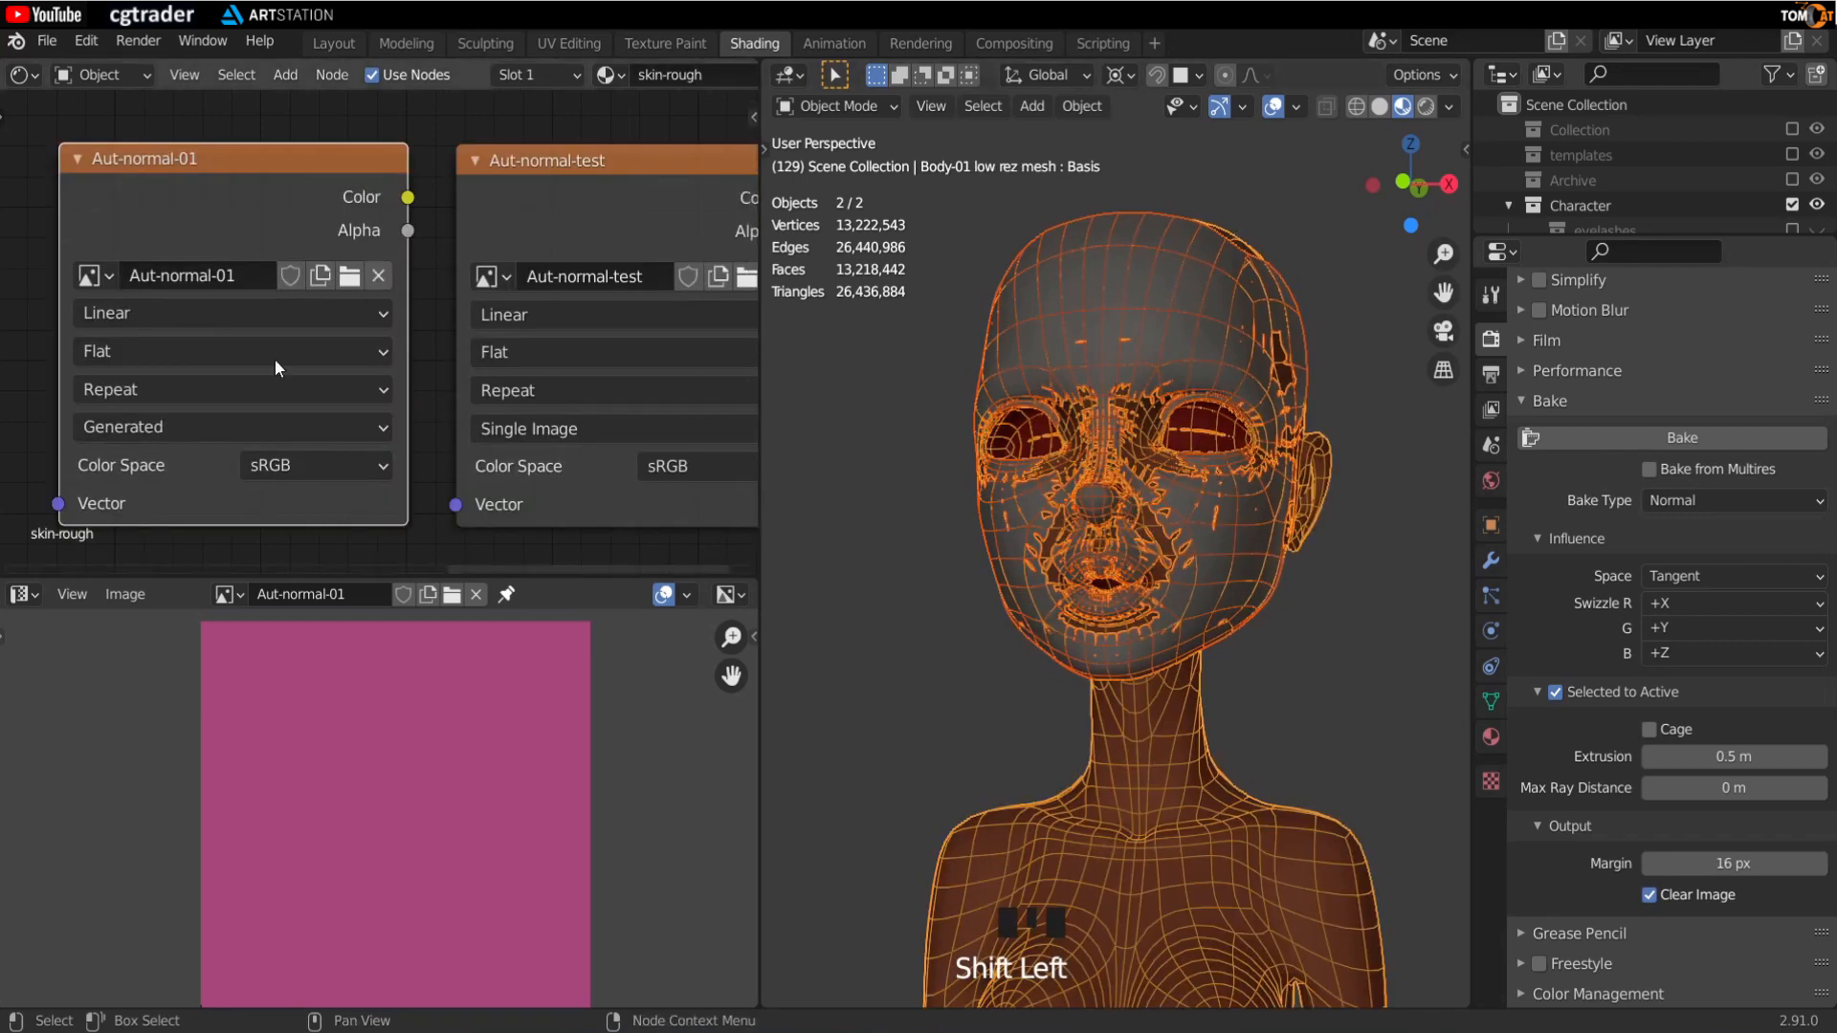
mouse_move(215, 162)
left_mouse_down()
mouse_move(198, 167)
mouse_move(213, 156)
left_mouse_up()
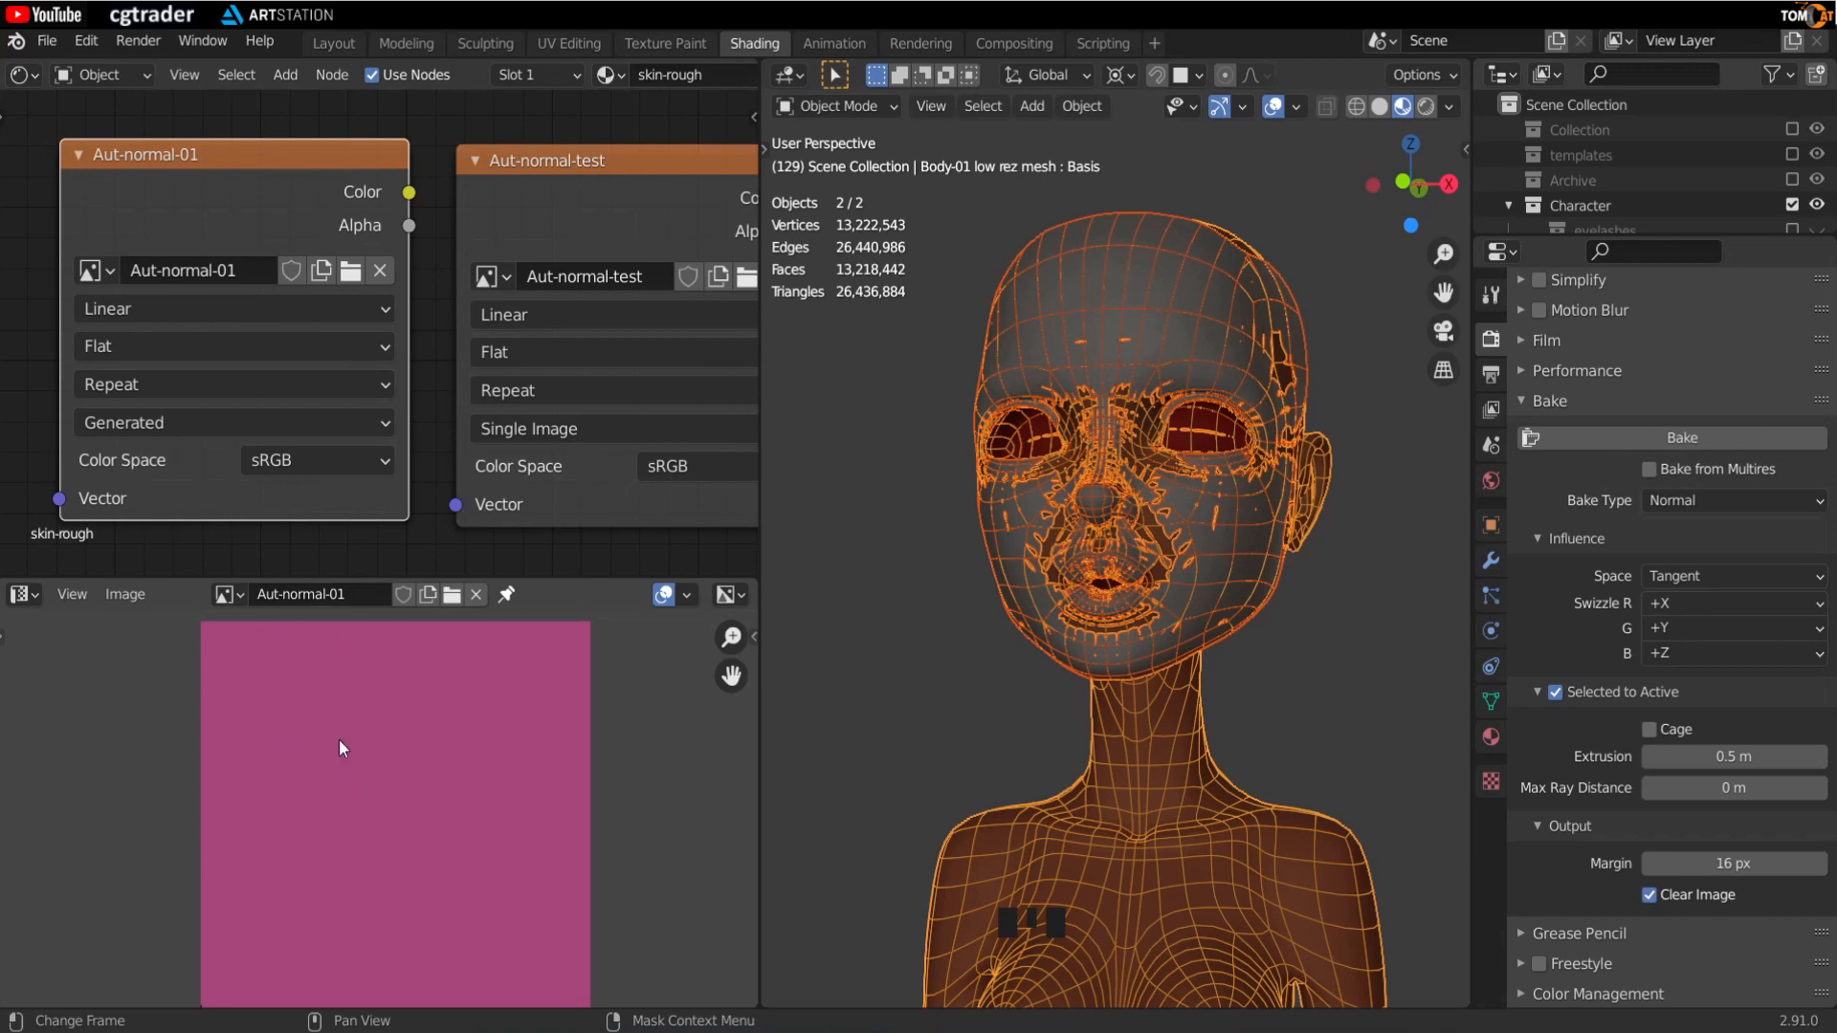
left_click(1614, 437)
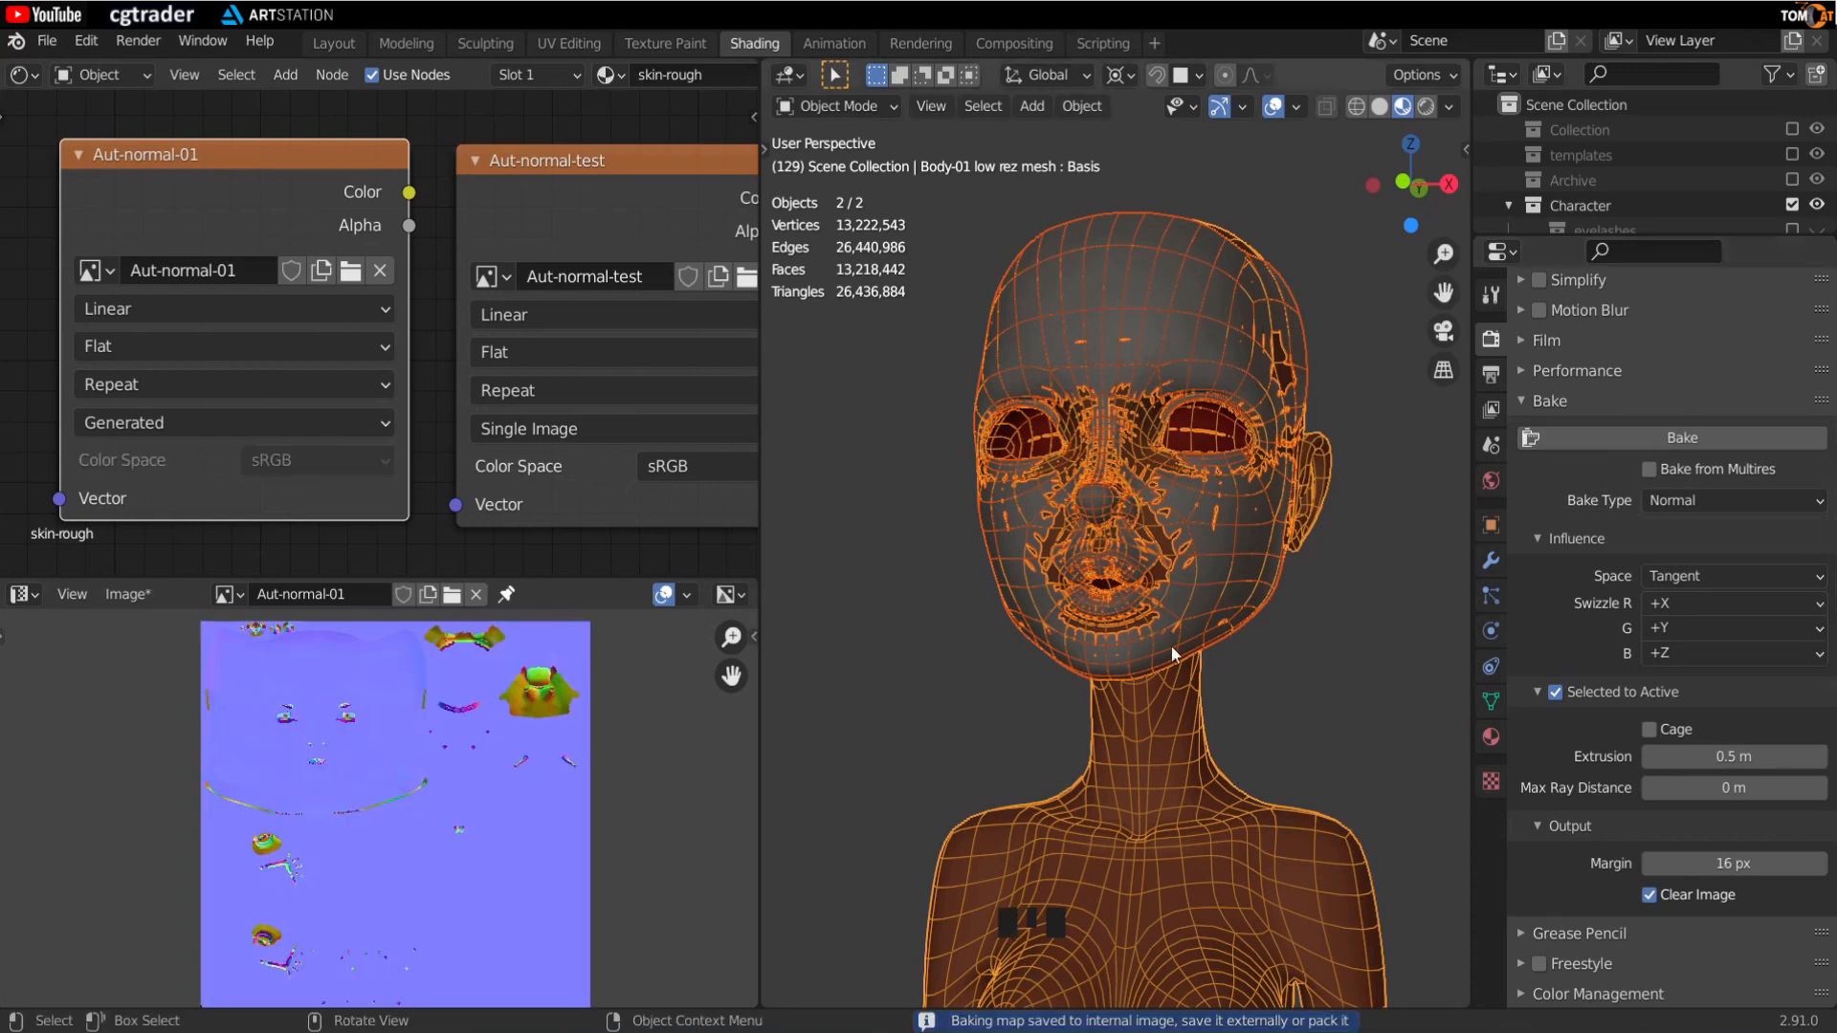
Step: Examine the fine skin detail in the face area of the baked Aut-normal-01 map
scroll(360, 841, "up", 1)
middle_click_drag(362, 809, 474, 779)
scroll(370, 783, "up", 2)
scroll(335, 698, "up", 2)
scroll(384, 802, "up", 2)
scroll(405, 748, "up", 1)
scroll(302, 773, "up", 4)
scroll(475, 778, "up", 1)
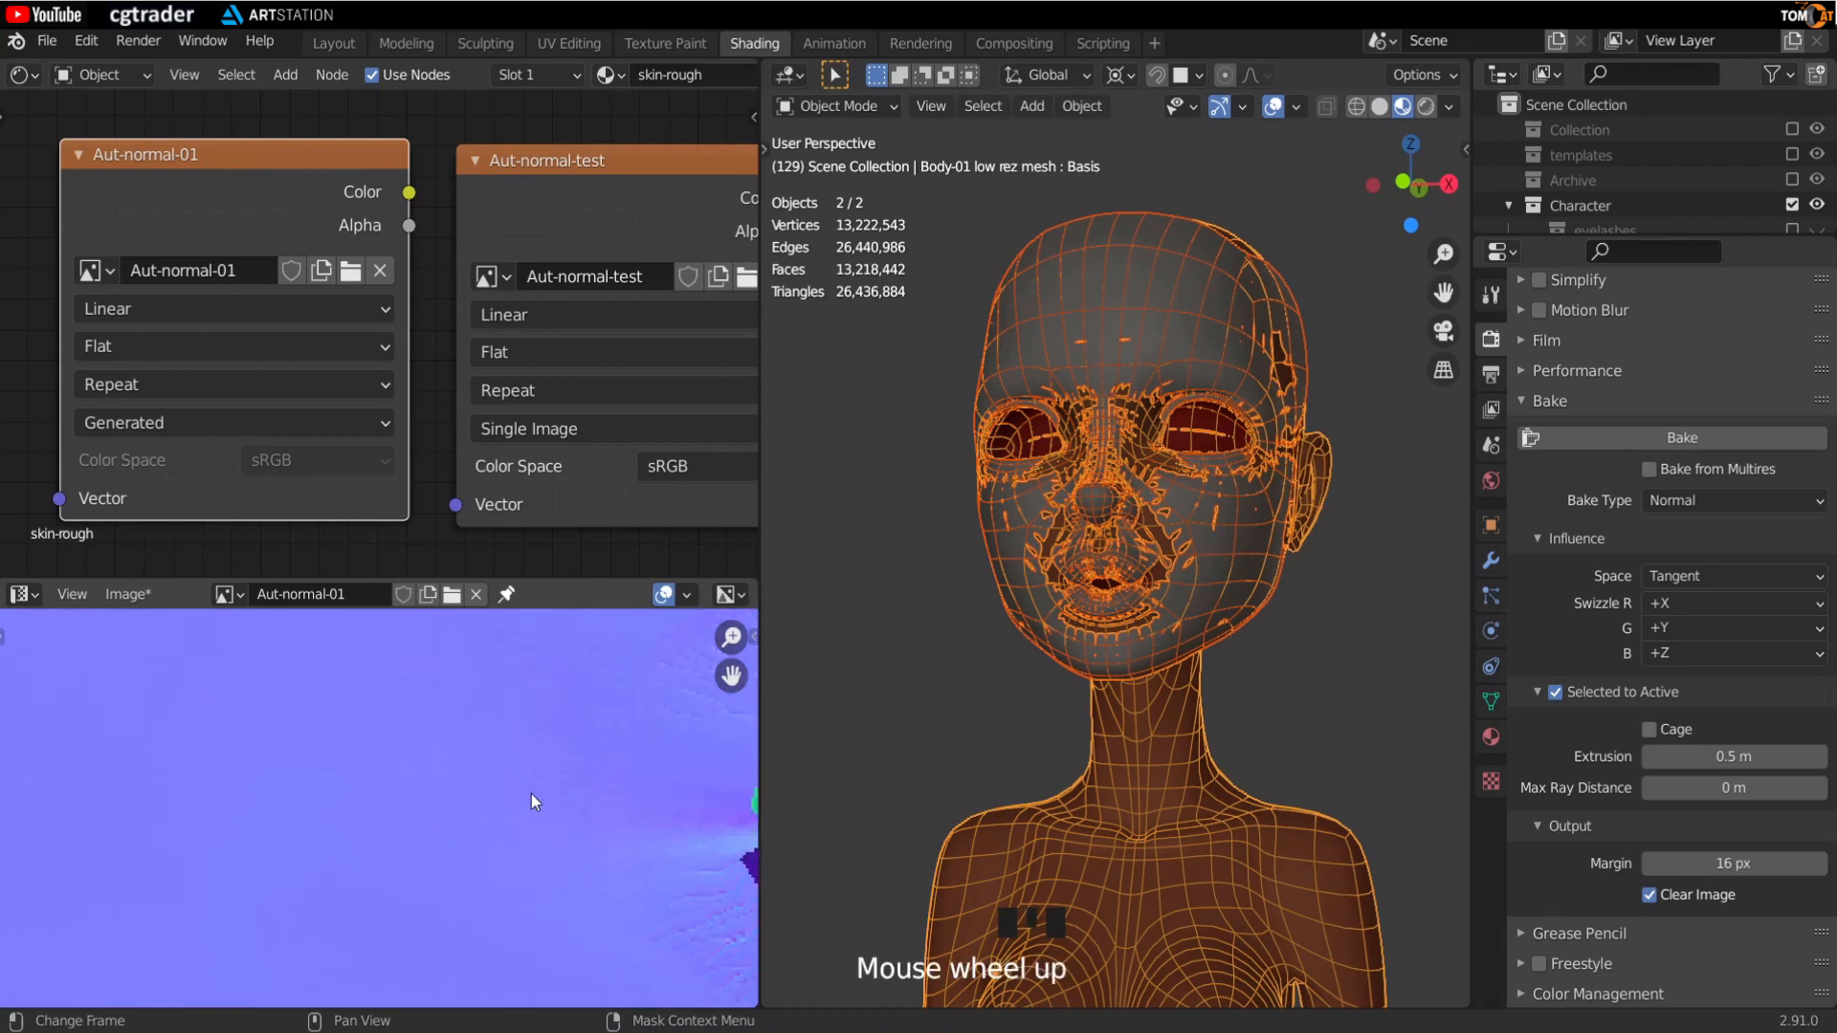
middle_click_drag(427, 839, 430, 947)
scroll(262, 802, "down", 2)
middle_click_drag(263, 802, 303, 748)
scroll(292, 840, "up", 2)
Step: Enlarge the image editor in height and width for a closer view of the Aut-normal-01 map
left_click_drag(343, 581, 411, 144)
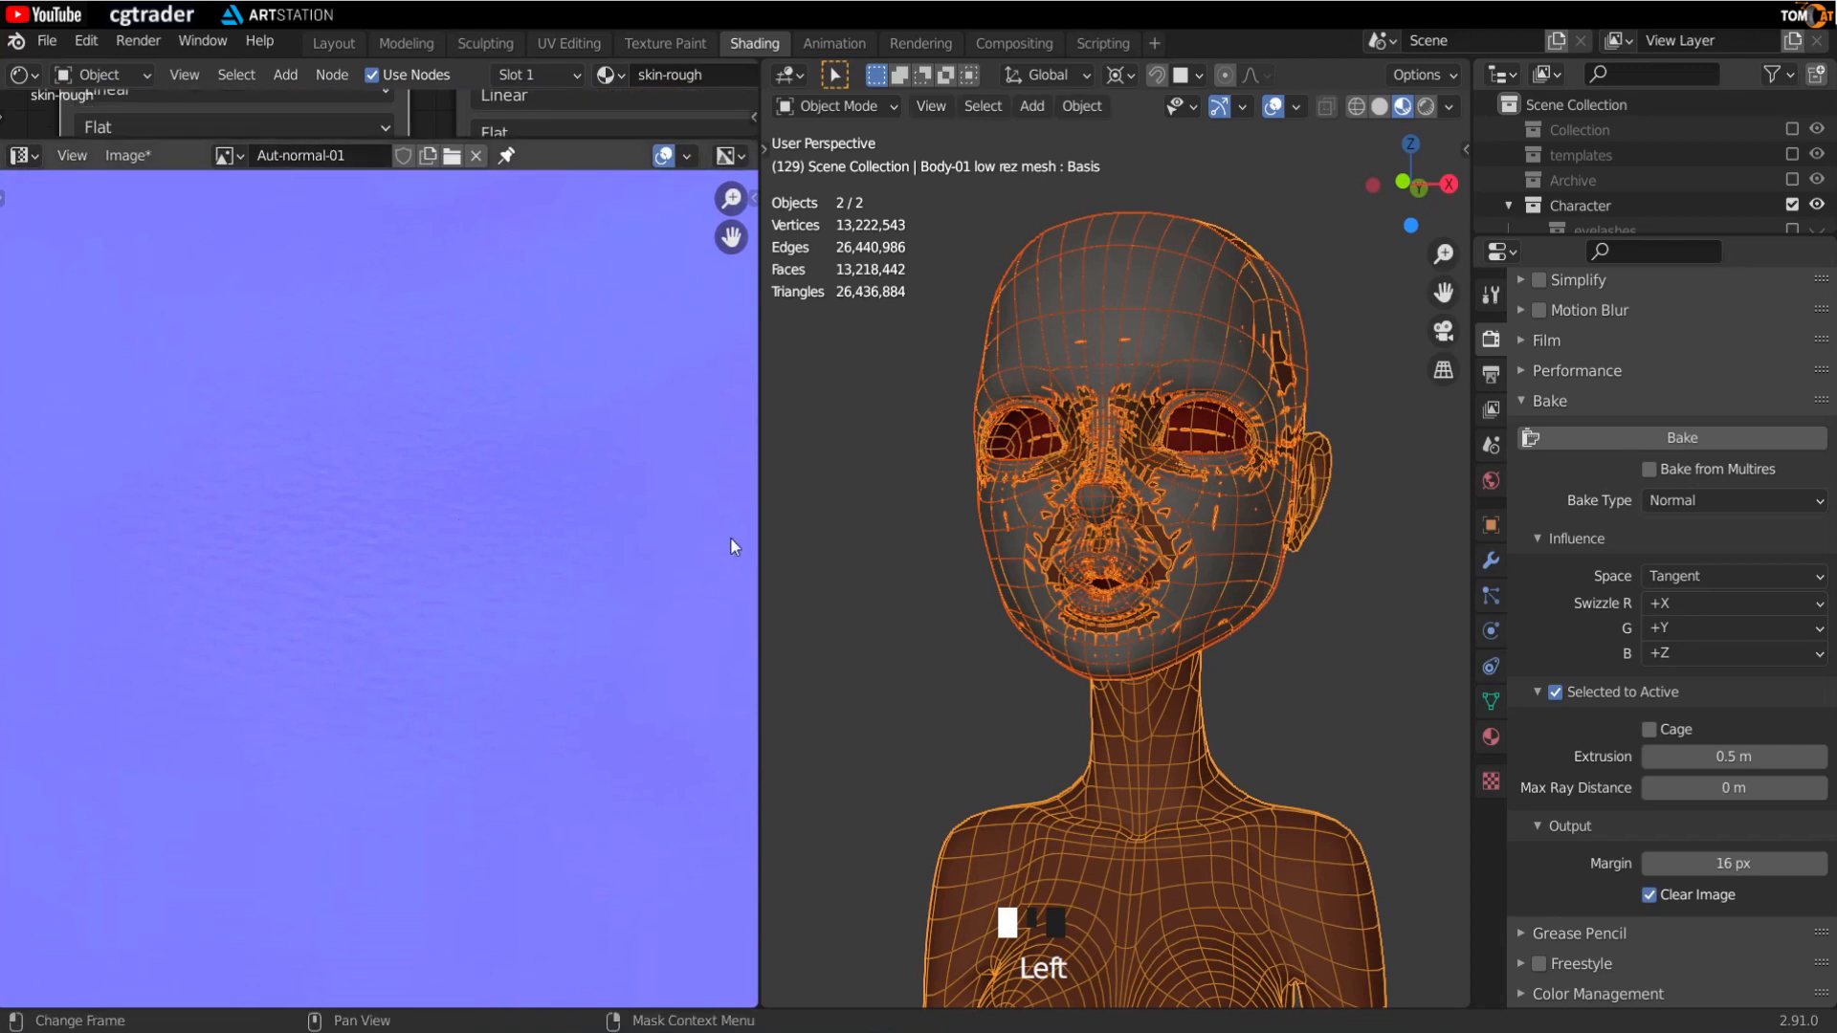
left_click_drag(760, 535, 1000, 528)
middle_click_drag(676, 525, 526, 633)
scroll(525, 635, "up", 6)
scroll(698, 716, "down", 3)
Step: Examine the nostril and lip detail in the Aut-normal-01 map
middle_click_drag(700, 720, 411, 634)
middle_click_drag(533, 756, 382, 607)
scroll(515, 817, "up", 1)
middle_click_drag(495, 852, 513, 709)
scroll(550, 794, "up", 4)
middle_click_drag(549, 794, 723, 699)
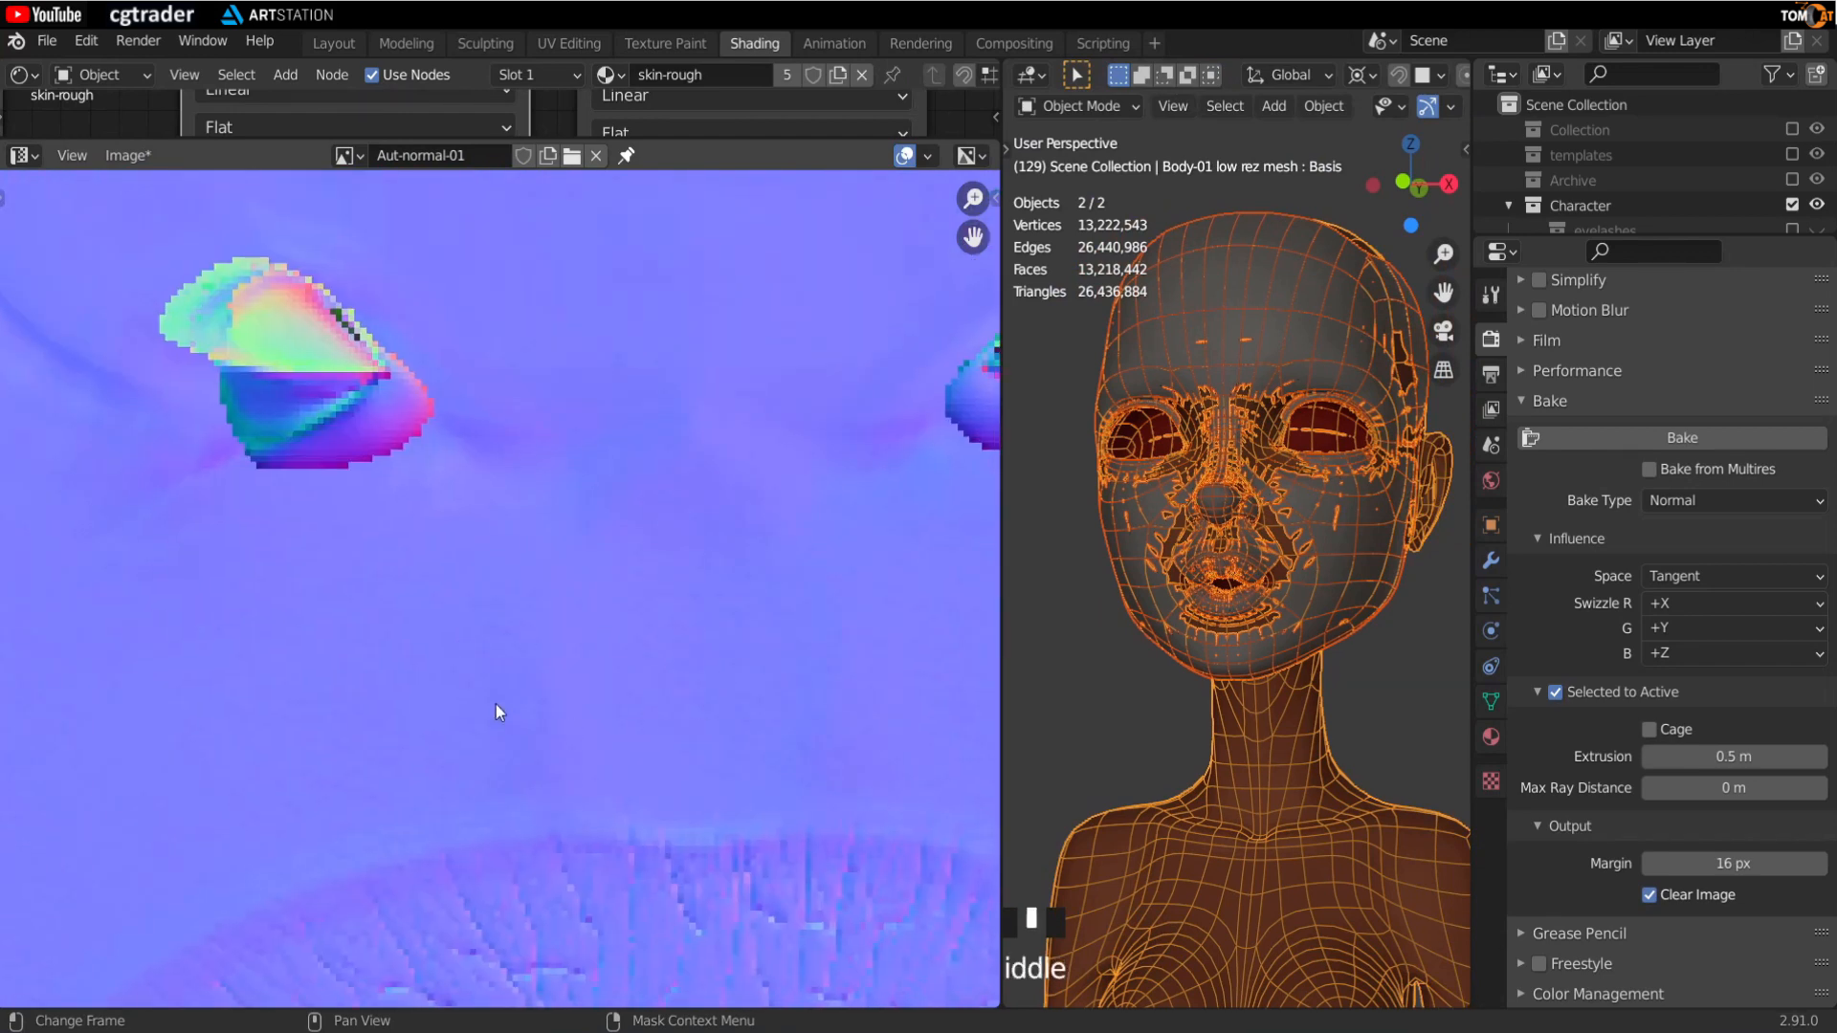
middle_click_drag(483, 919, 467, 595)
scroll(465, 603, "down", 1)
scroll(415, 785, "down", 1)
middle_click_drag(414, 785, 441, 586)
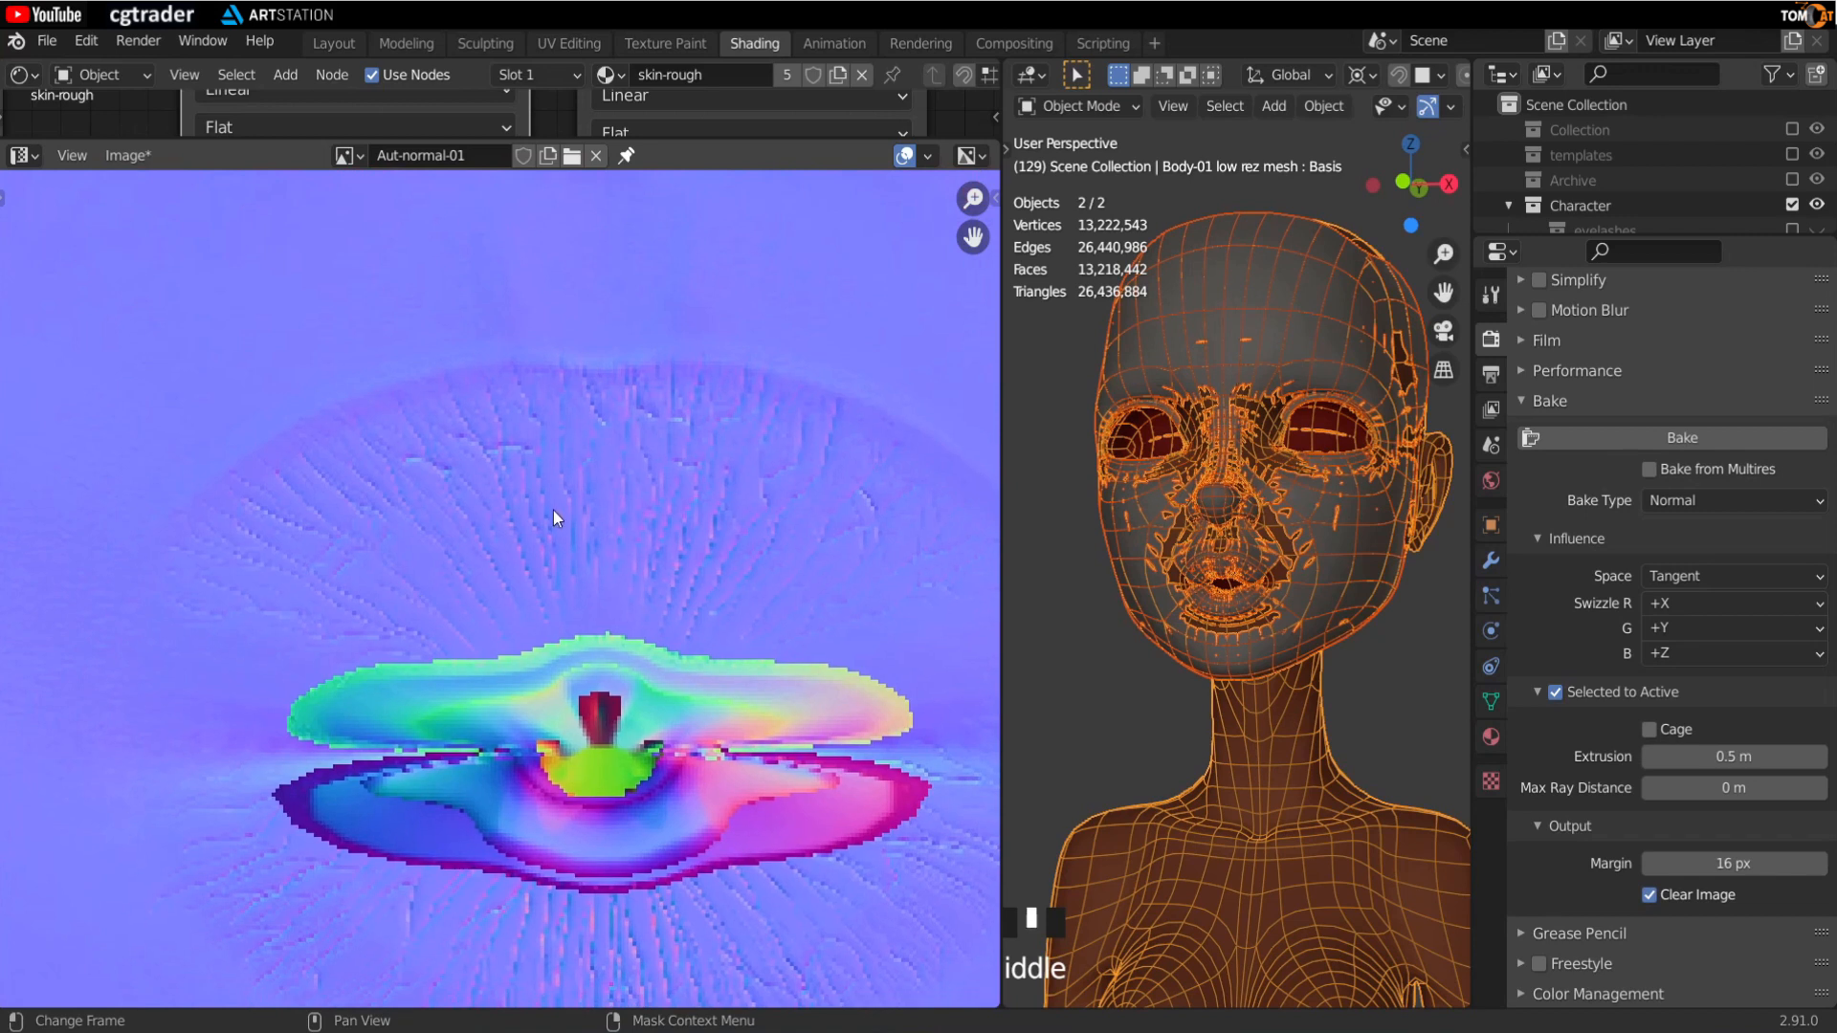
scroll(627, 595, "down", 2)
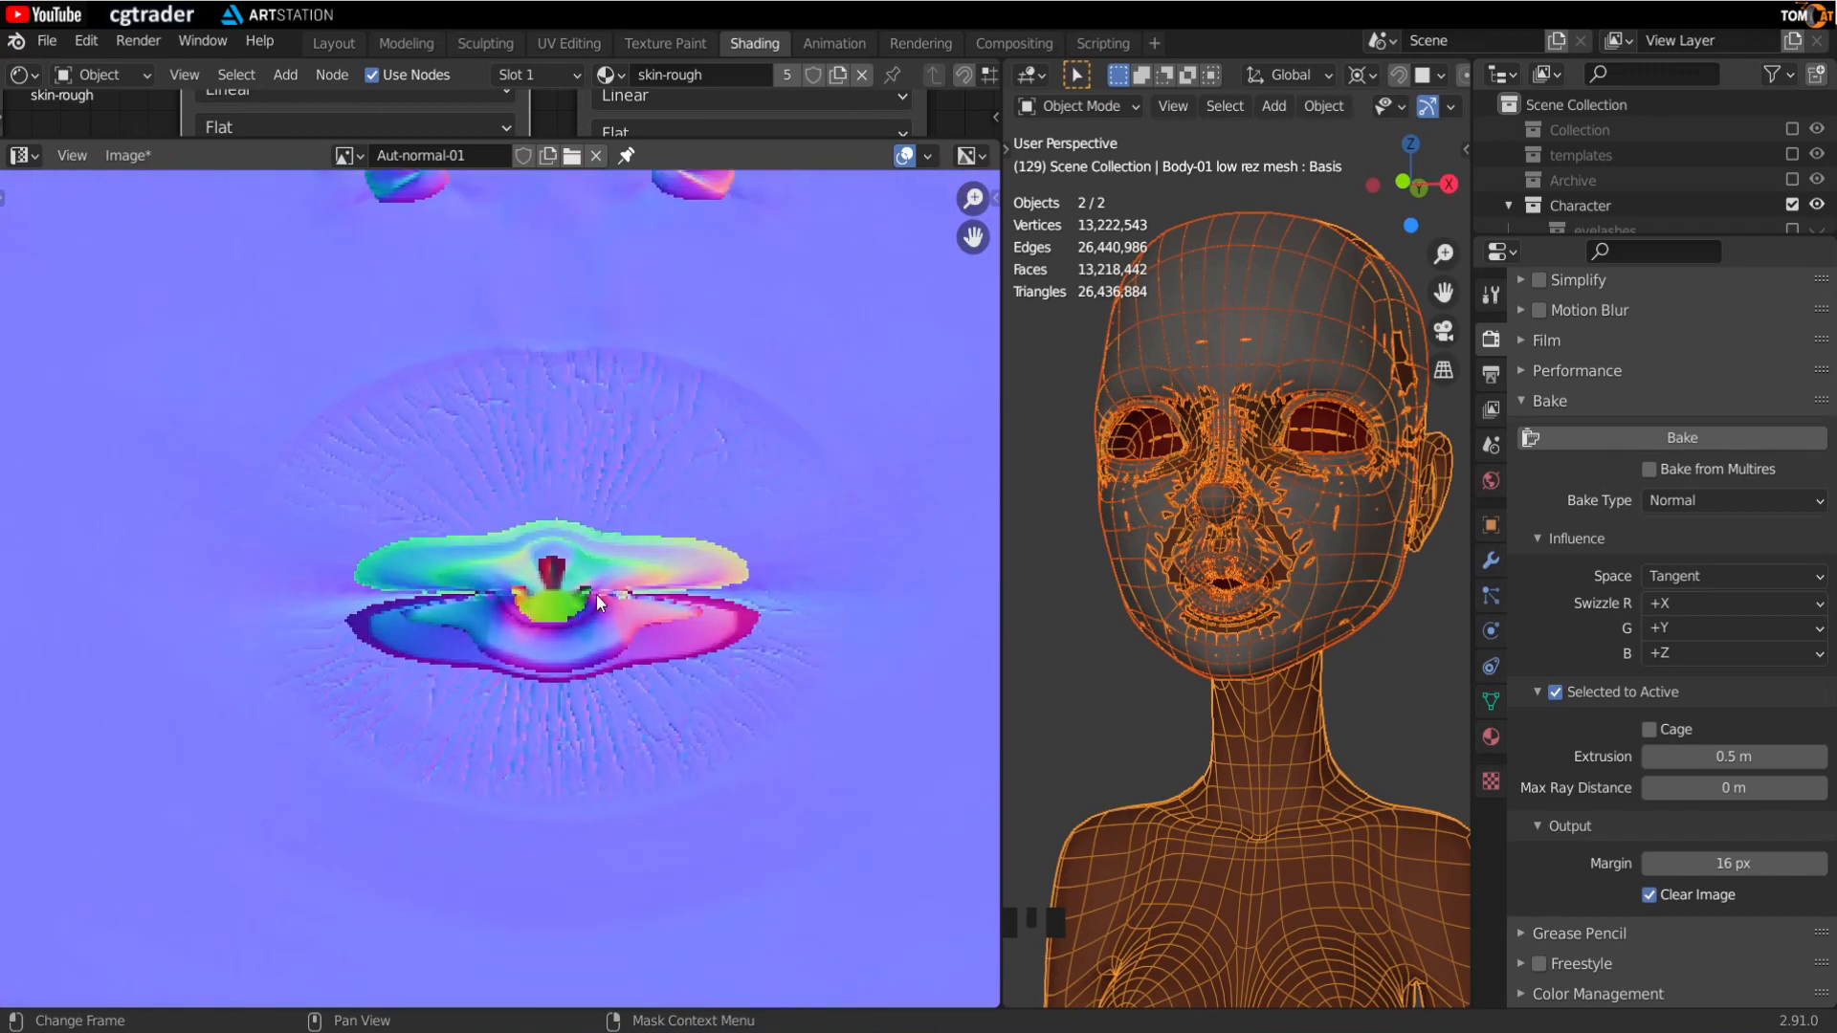
middle_click_drag(595, 594, 595, 650)
middle_click_drag(514, 602, 547, 714)
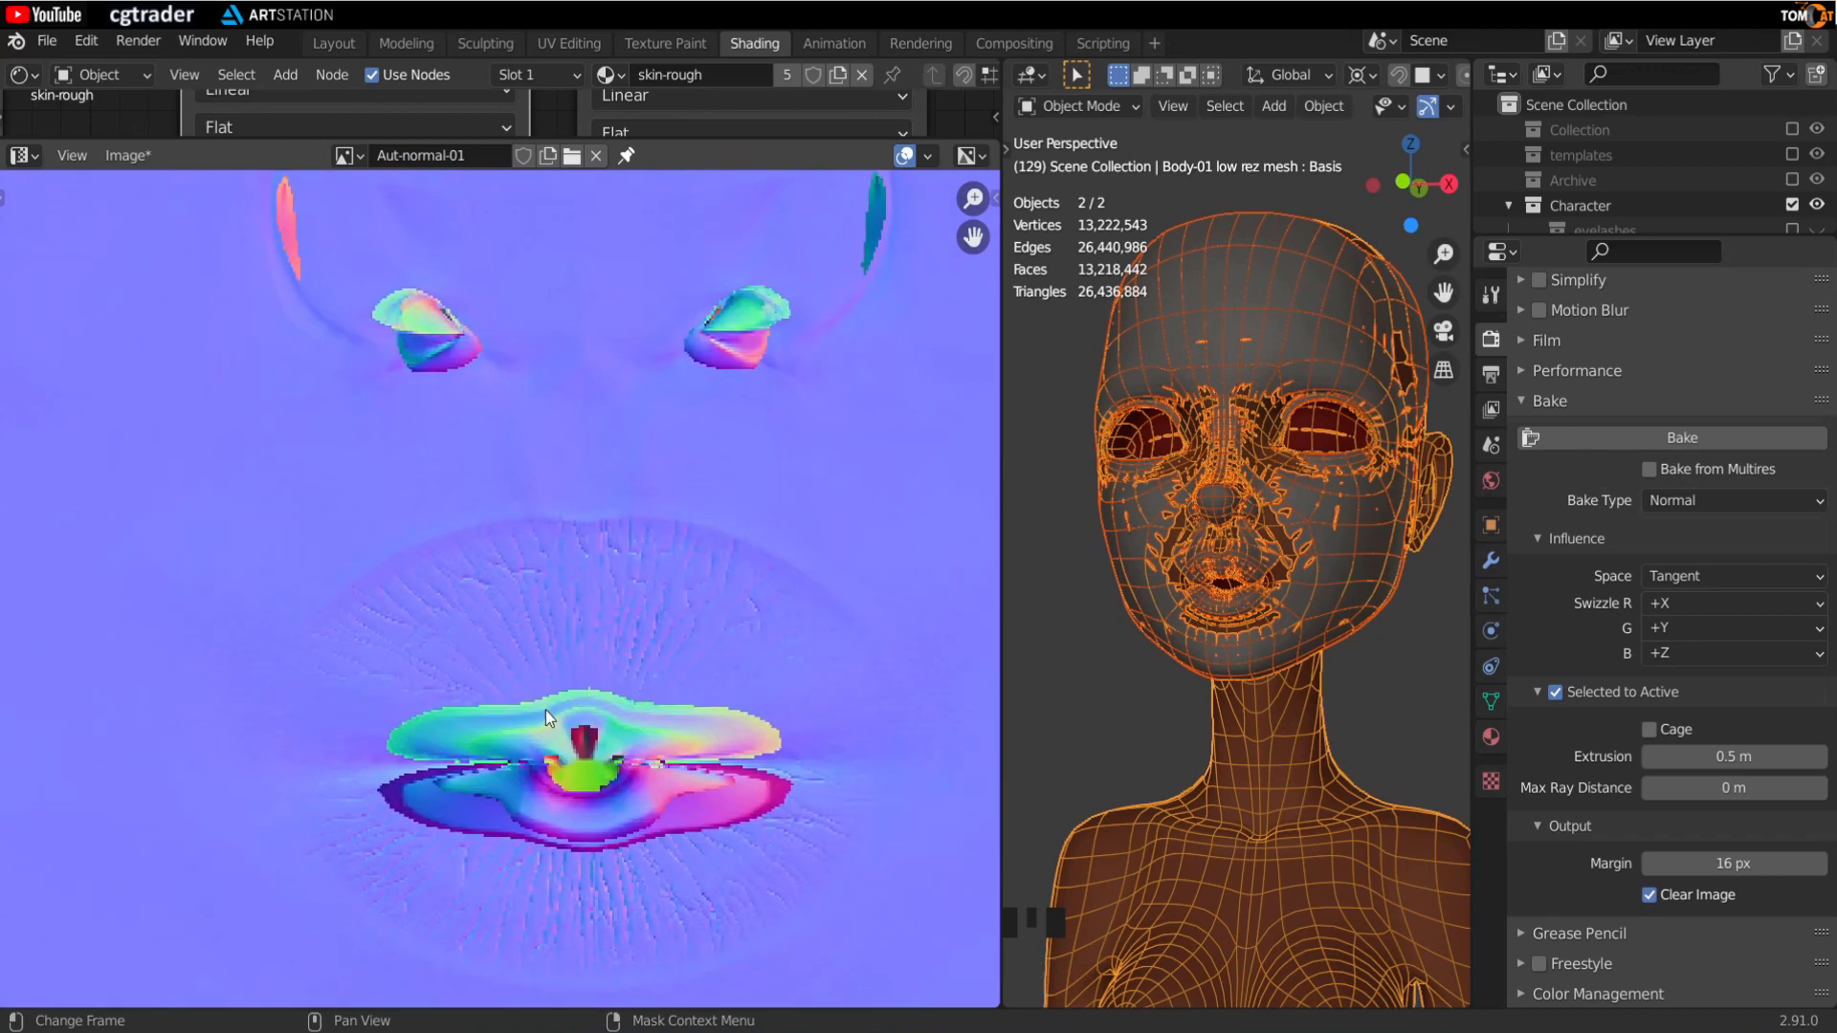
scroll(435, 480, "down", 2)
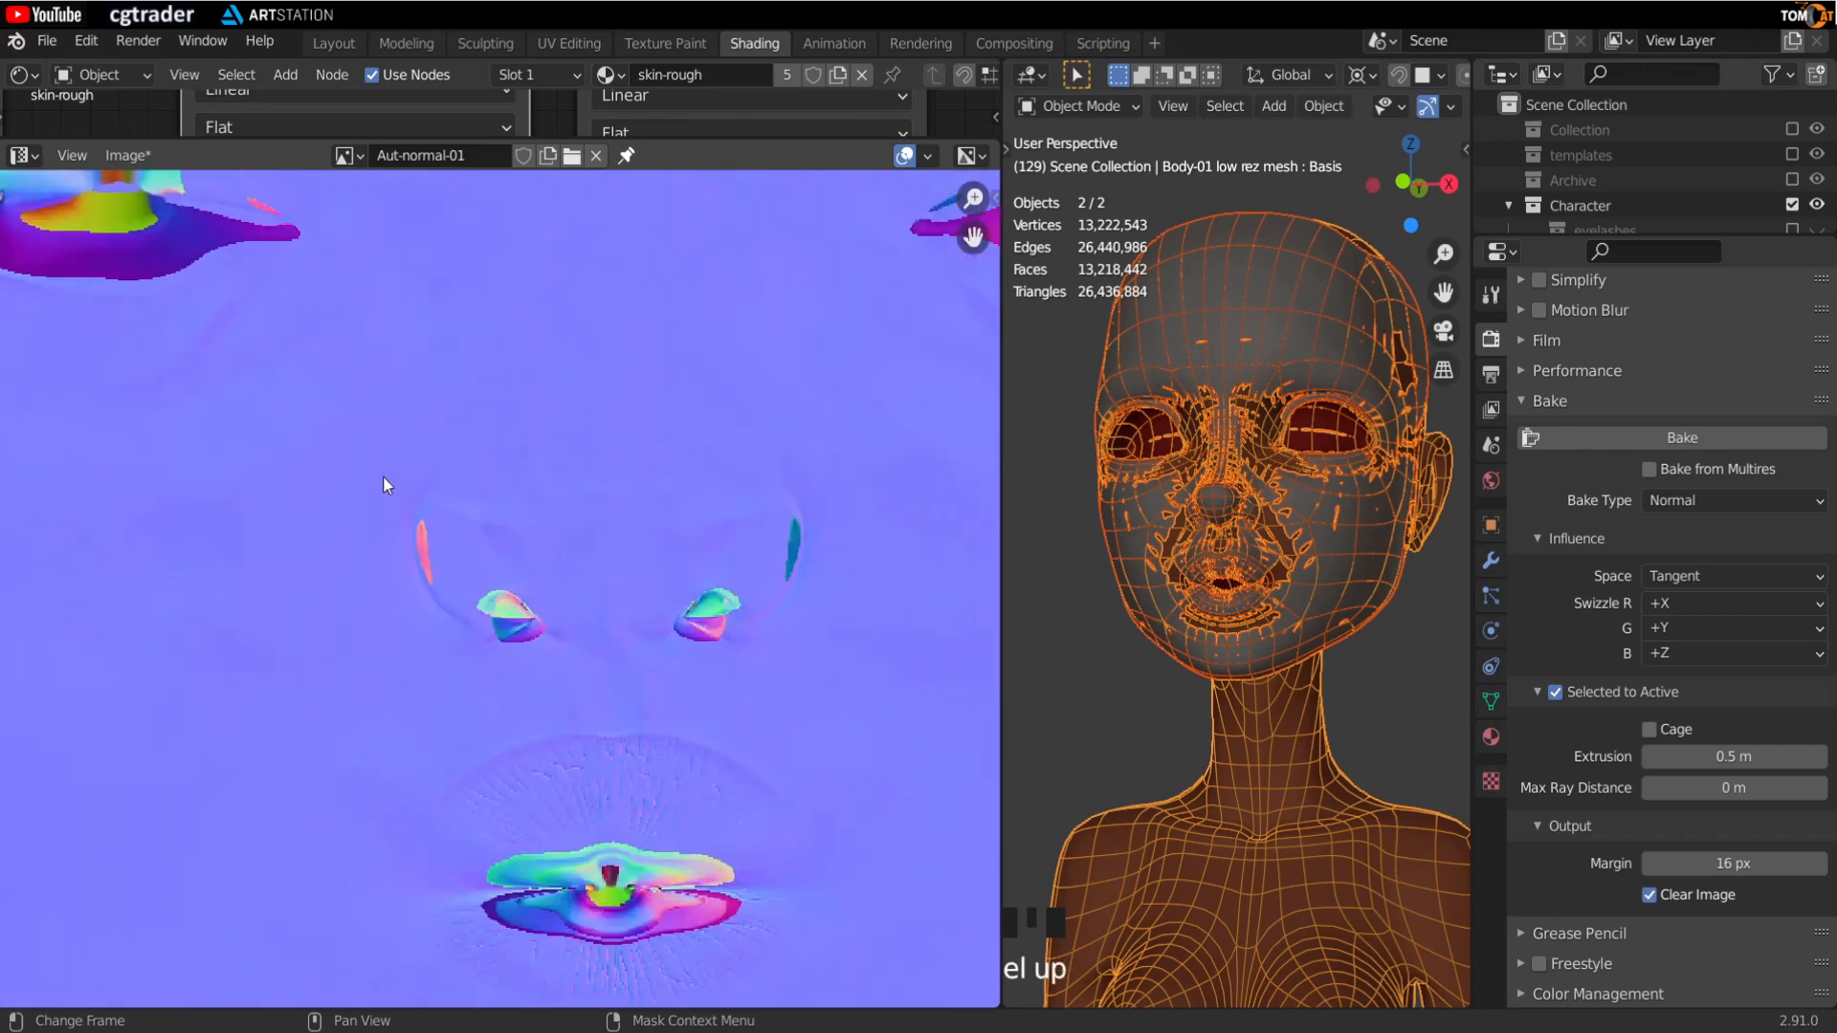
Step: Save the baked normal map as Aut-normal-01.png in the textures folder
left_click(124, 158)
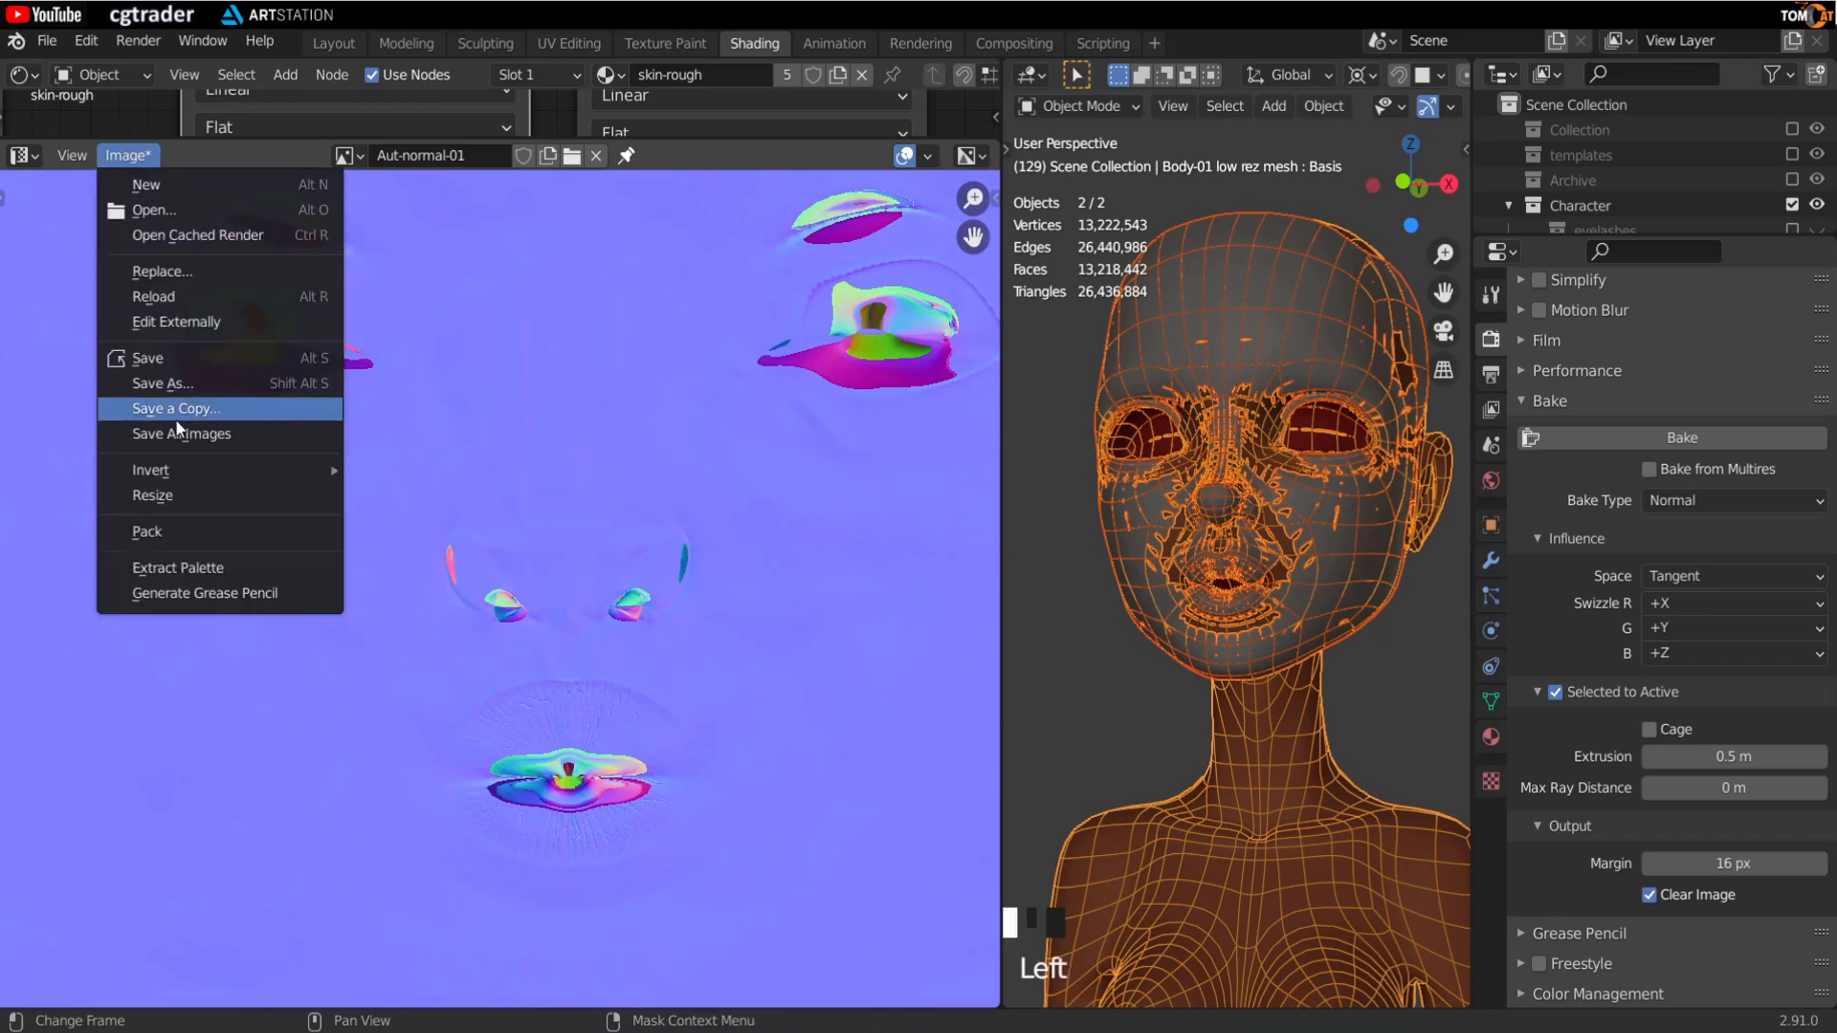
left_click(162, 384)
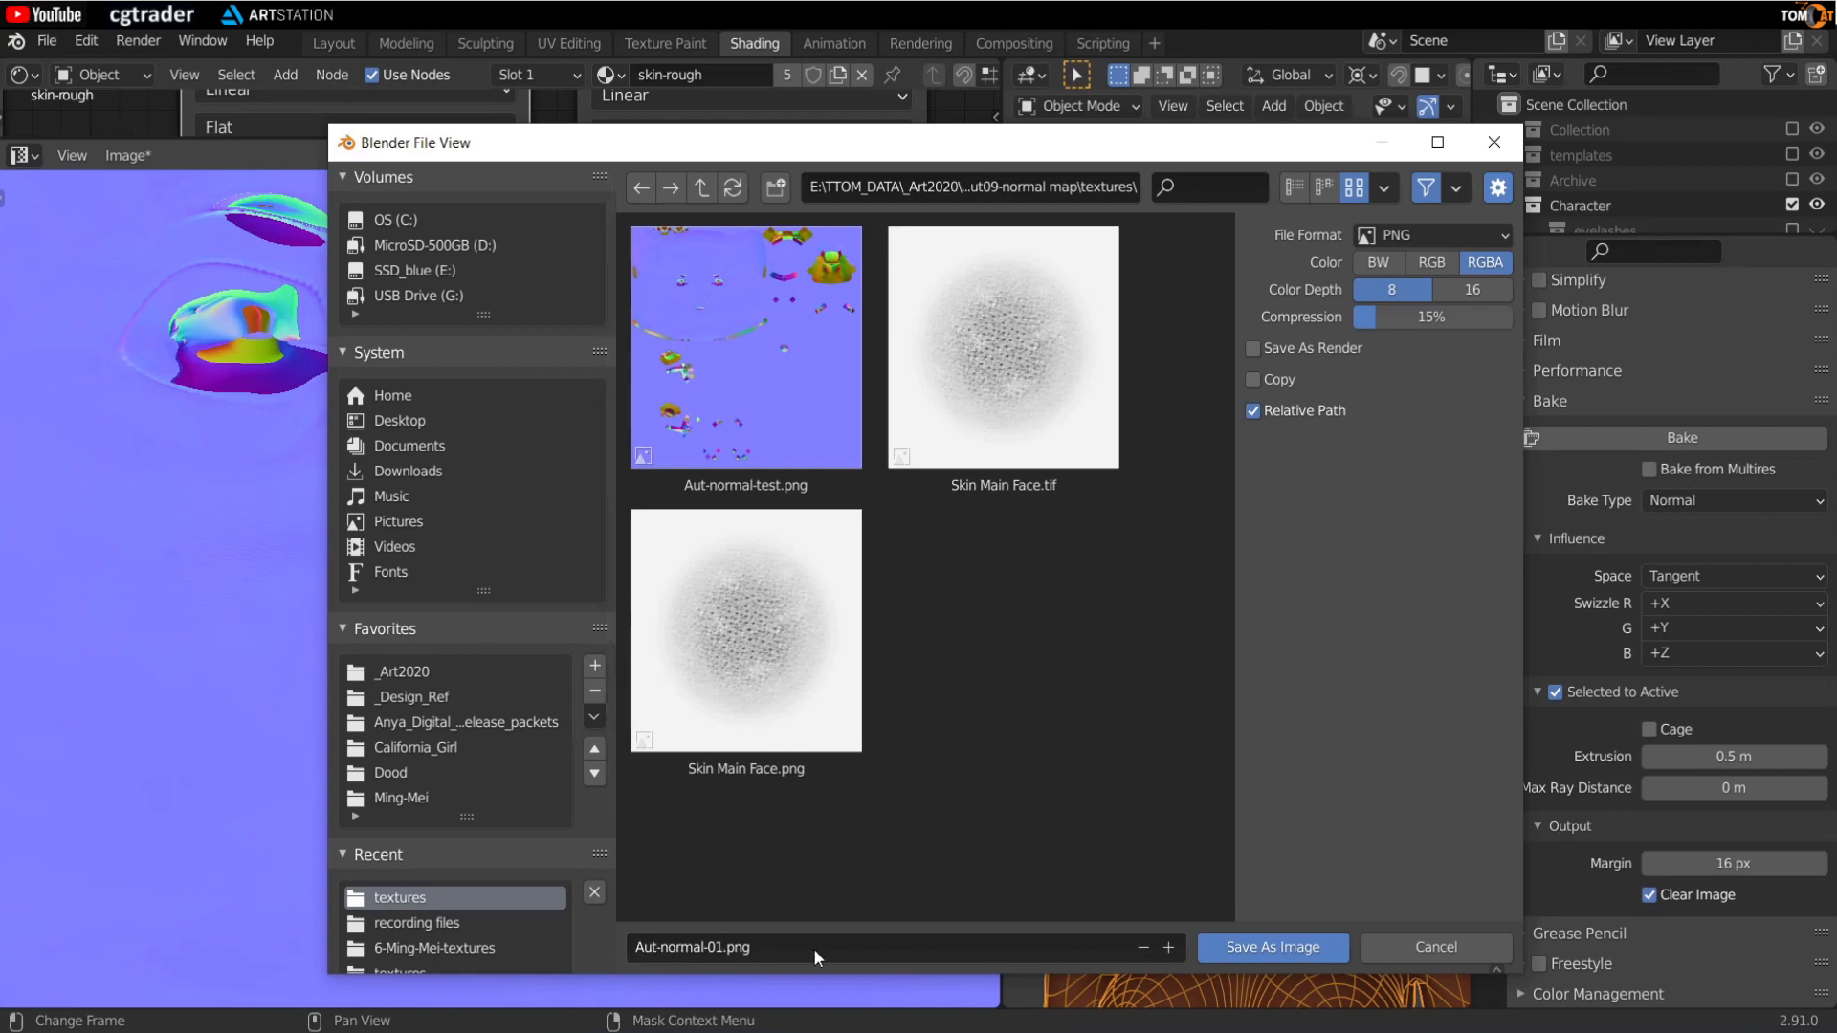
left_click(1232, 944)
scroll(561, 630, "down", 2)
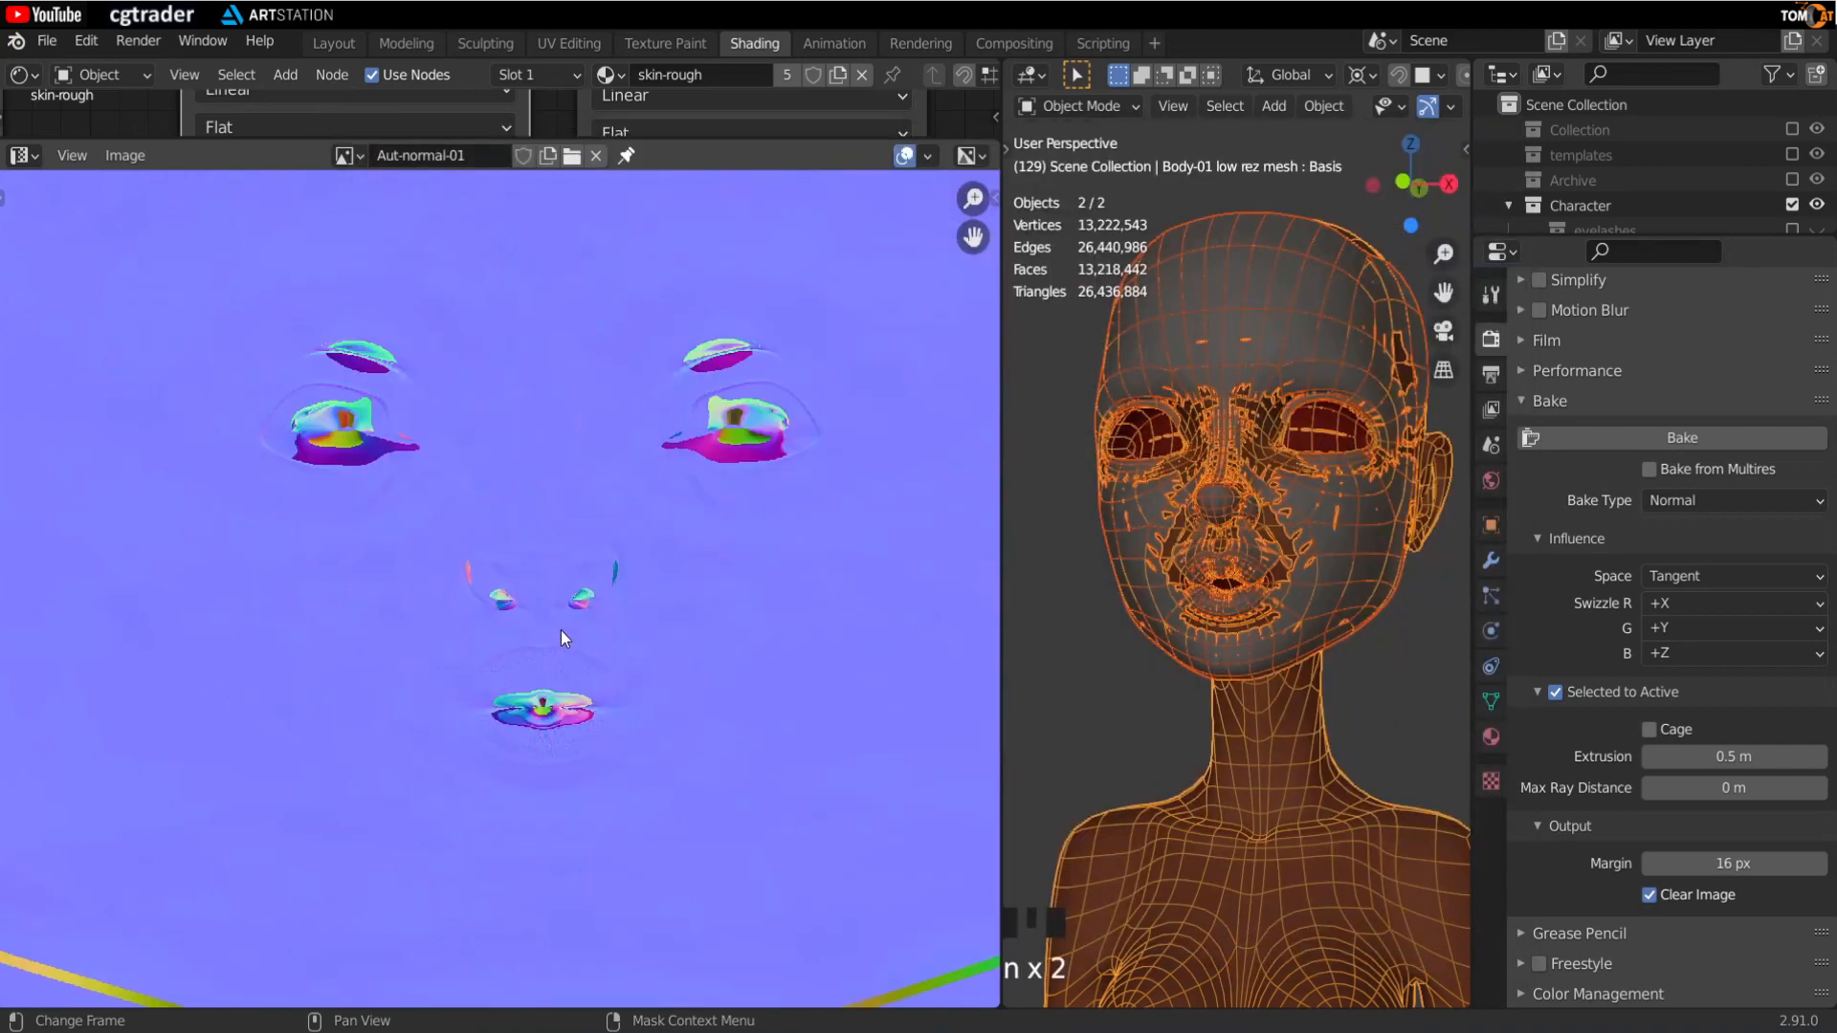
middle_click_drag(445, 581, 425, 624)
scroll(423, 590, "down", 2)
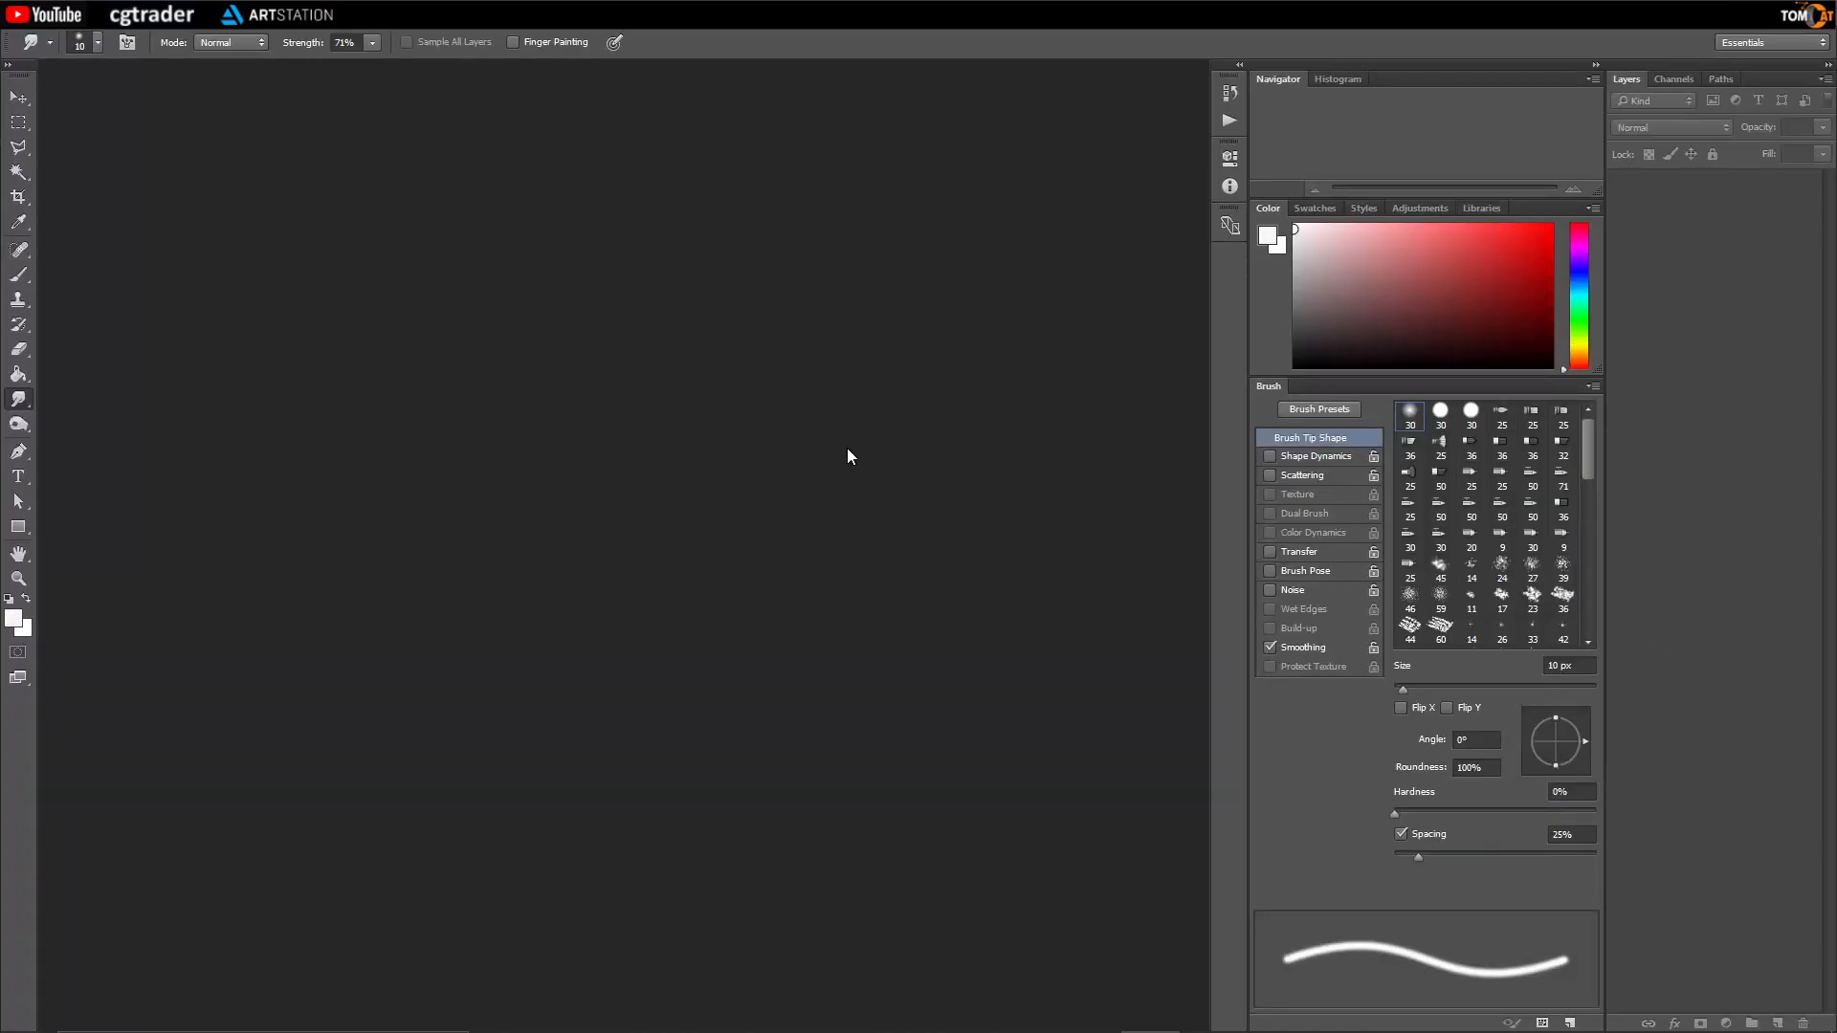
Step: Open Aut-normal-01.png from the textures folder
left_click(59, 27)
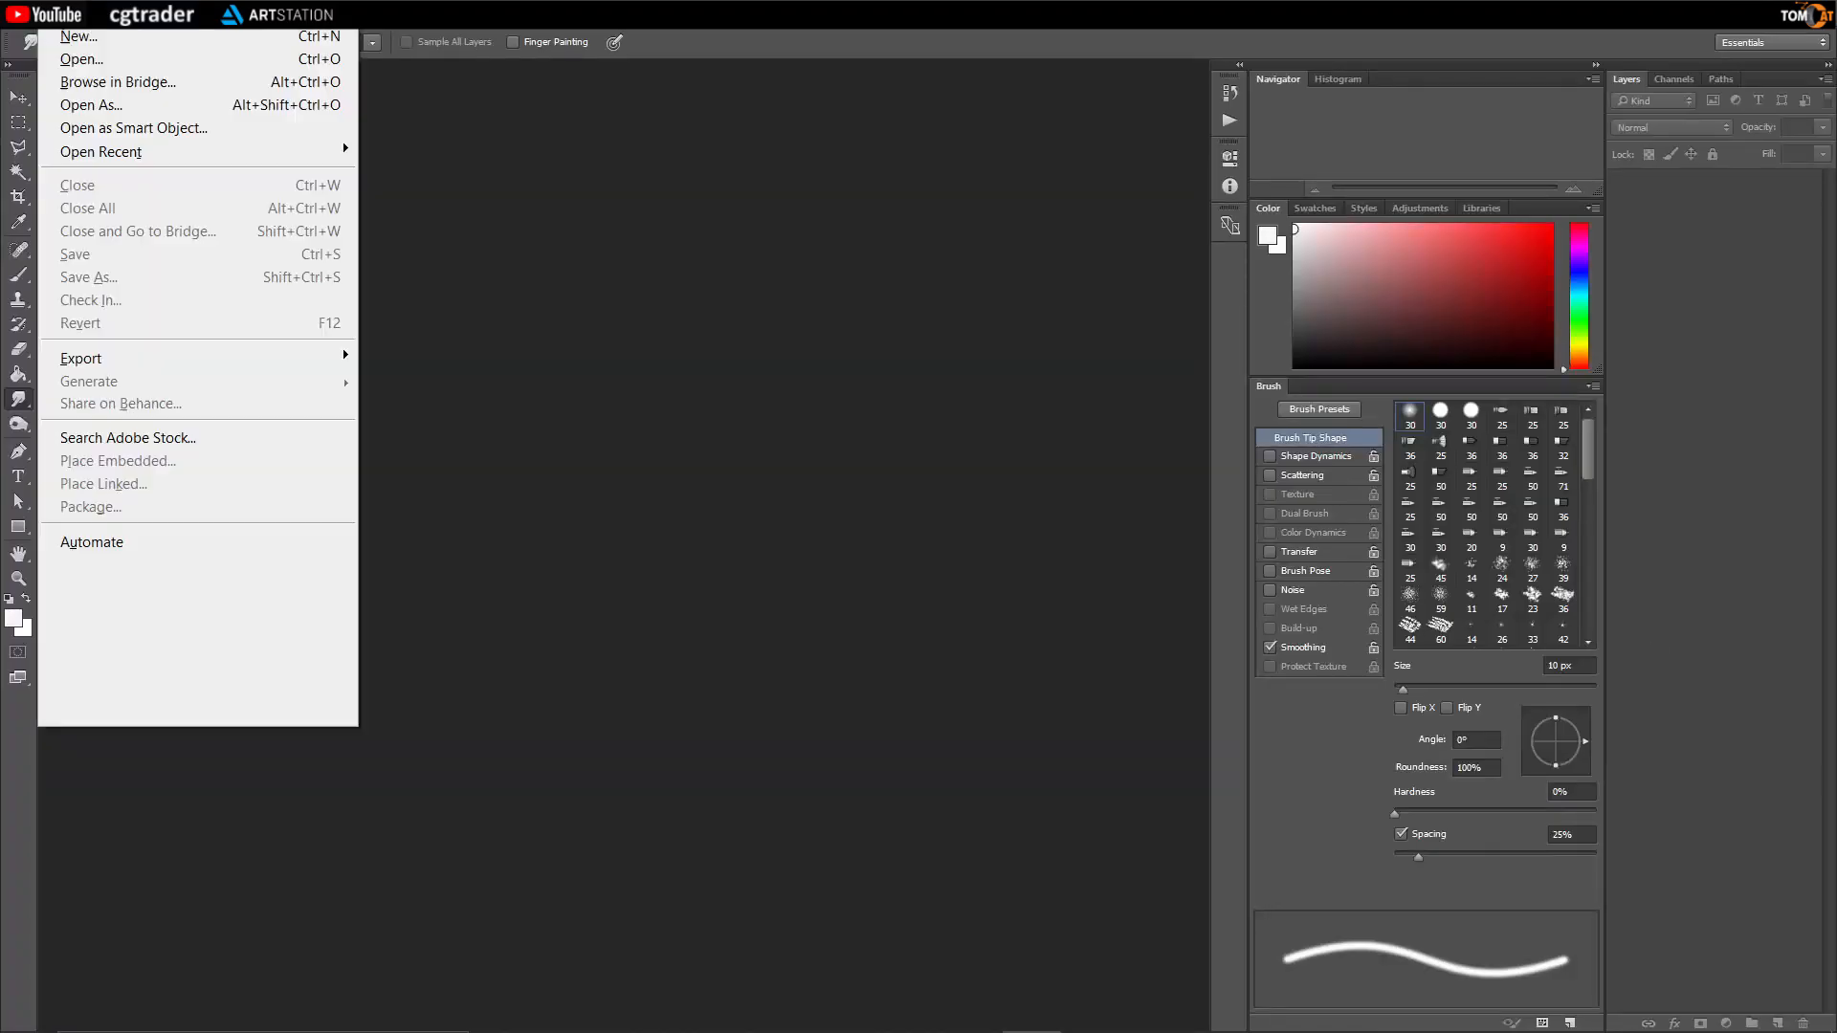
left_click(74, 67)
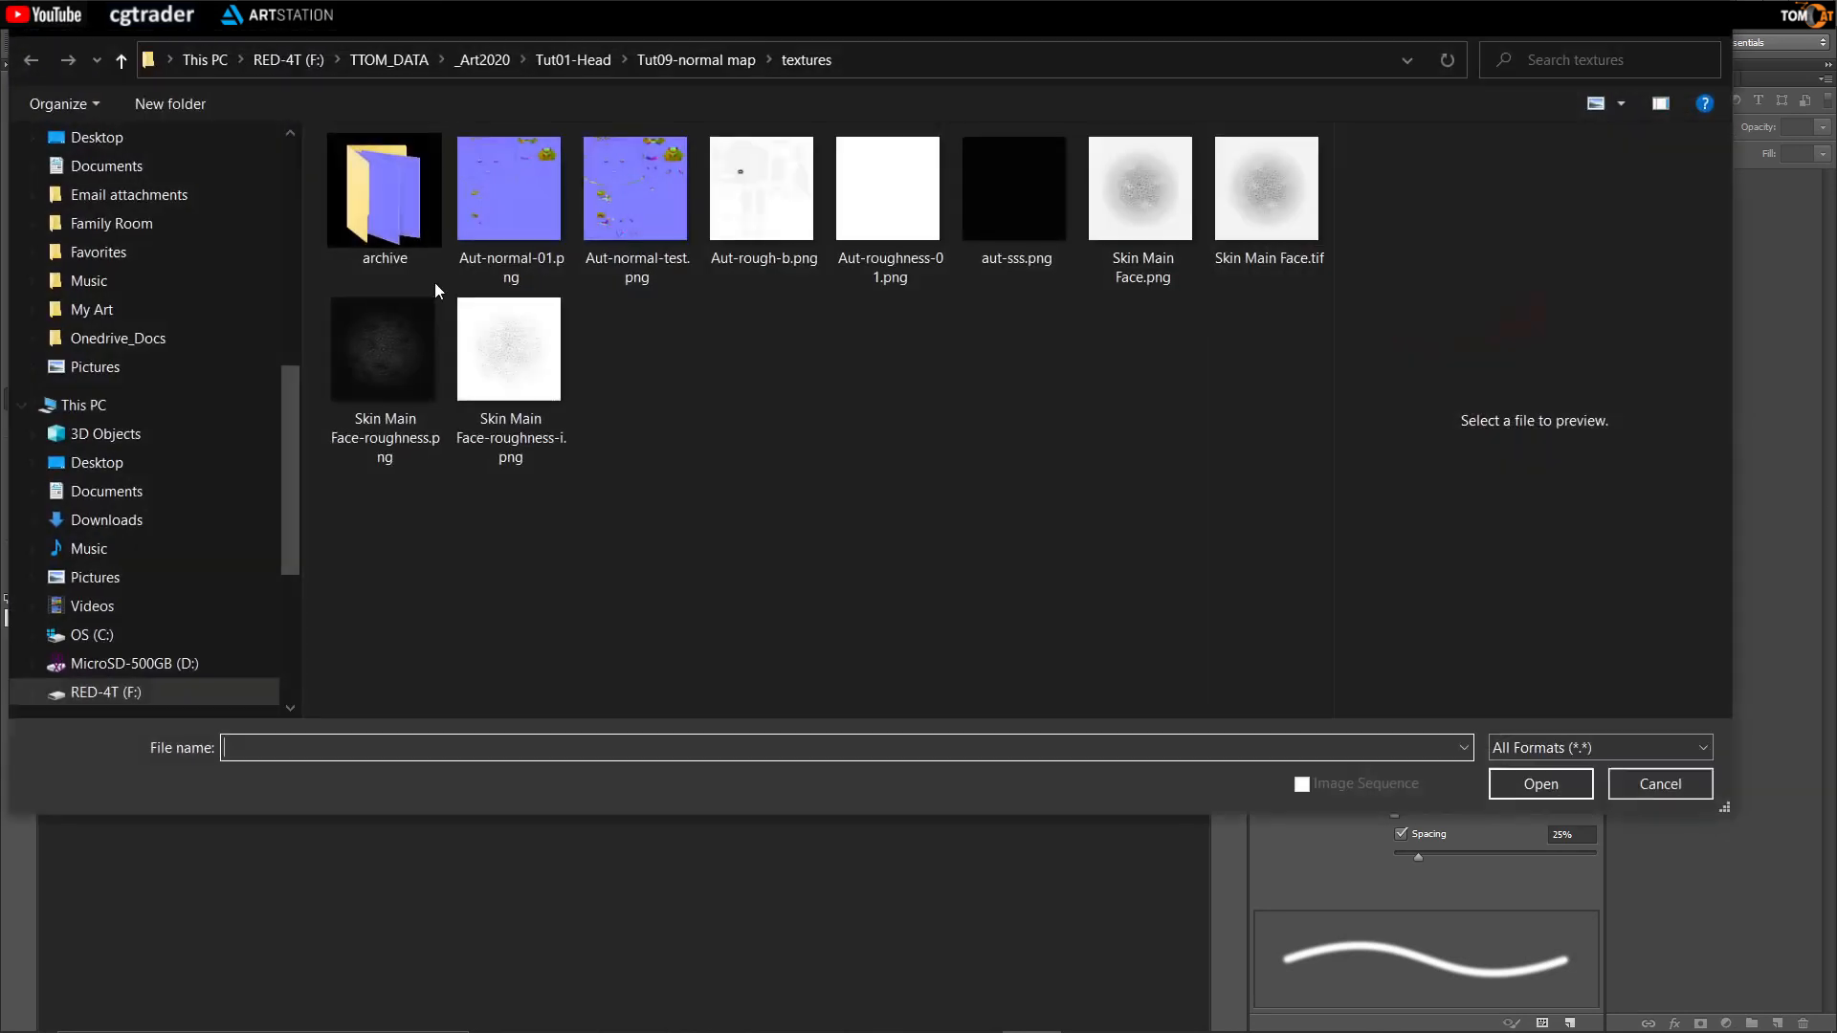
left_click(495, 221)
left_click(1541, 784)
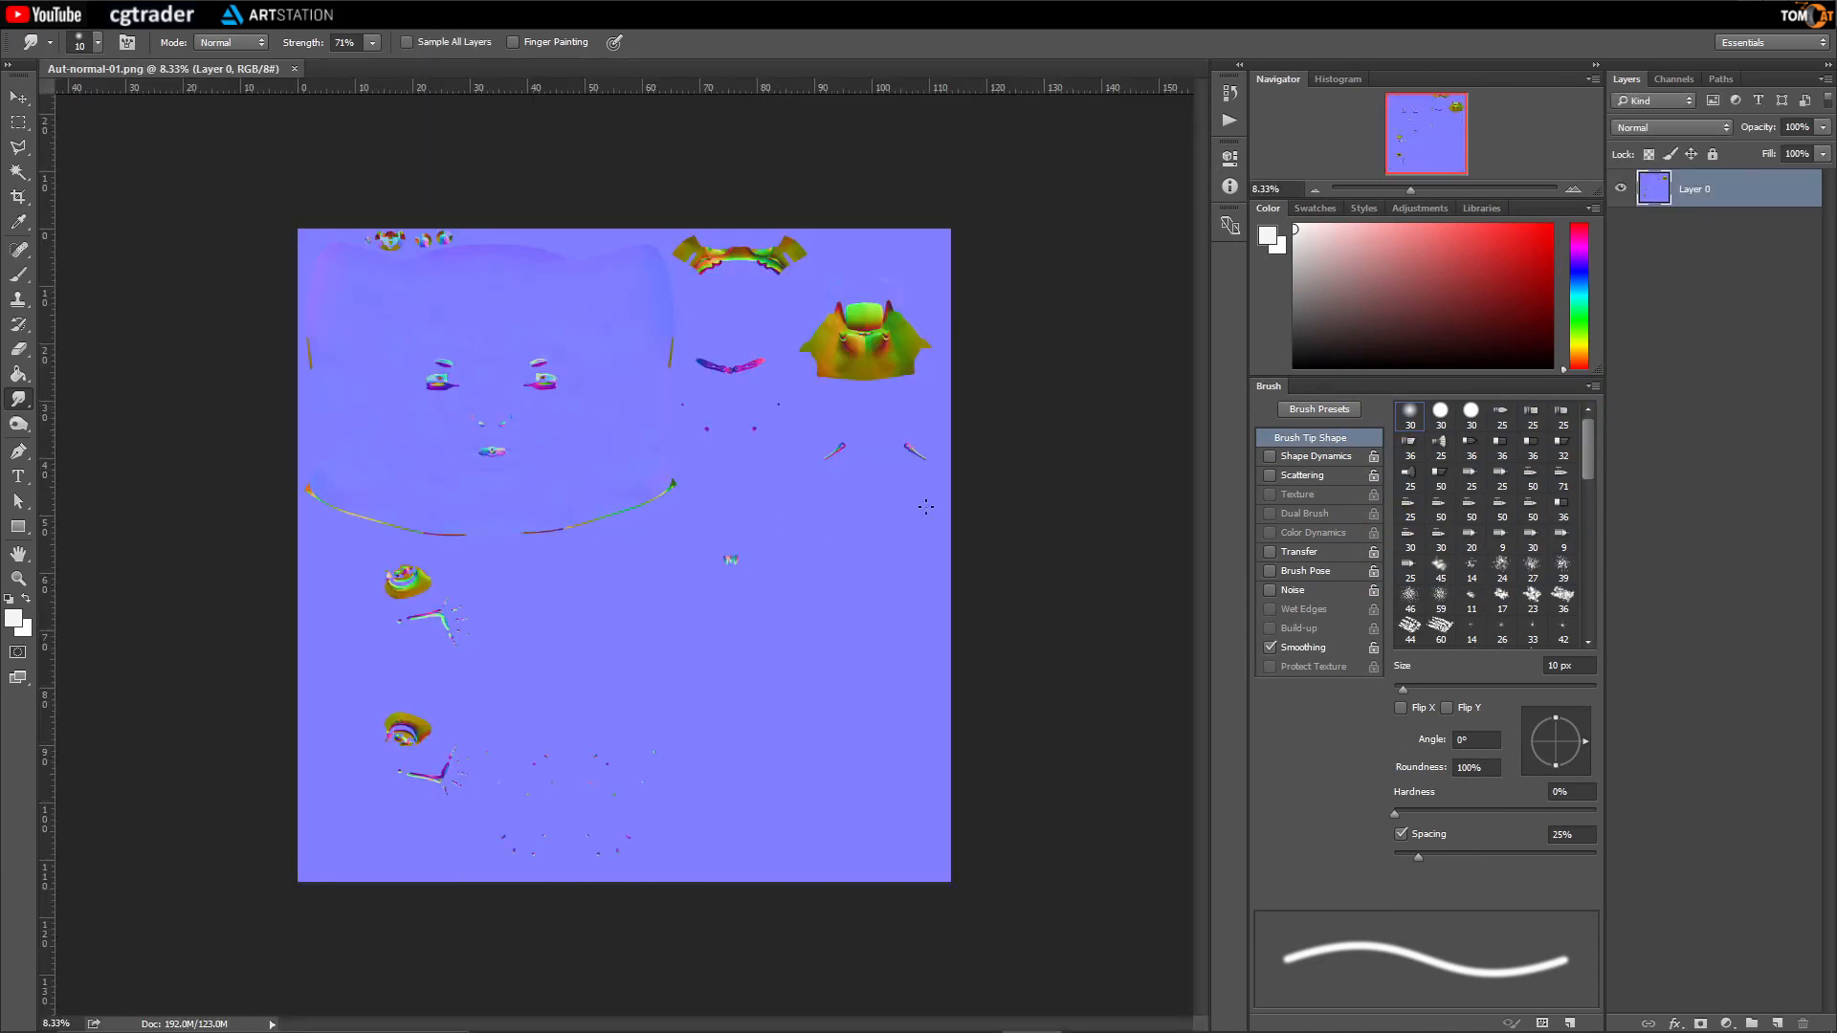
Step: Examine the wrinkle detail around and below the lips in the Aut-normal-01 map
left_click(485, 464, "ctrl")
left_click(485, 463, "ctrl")
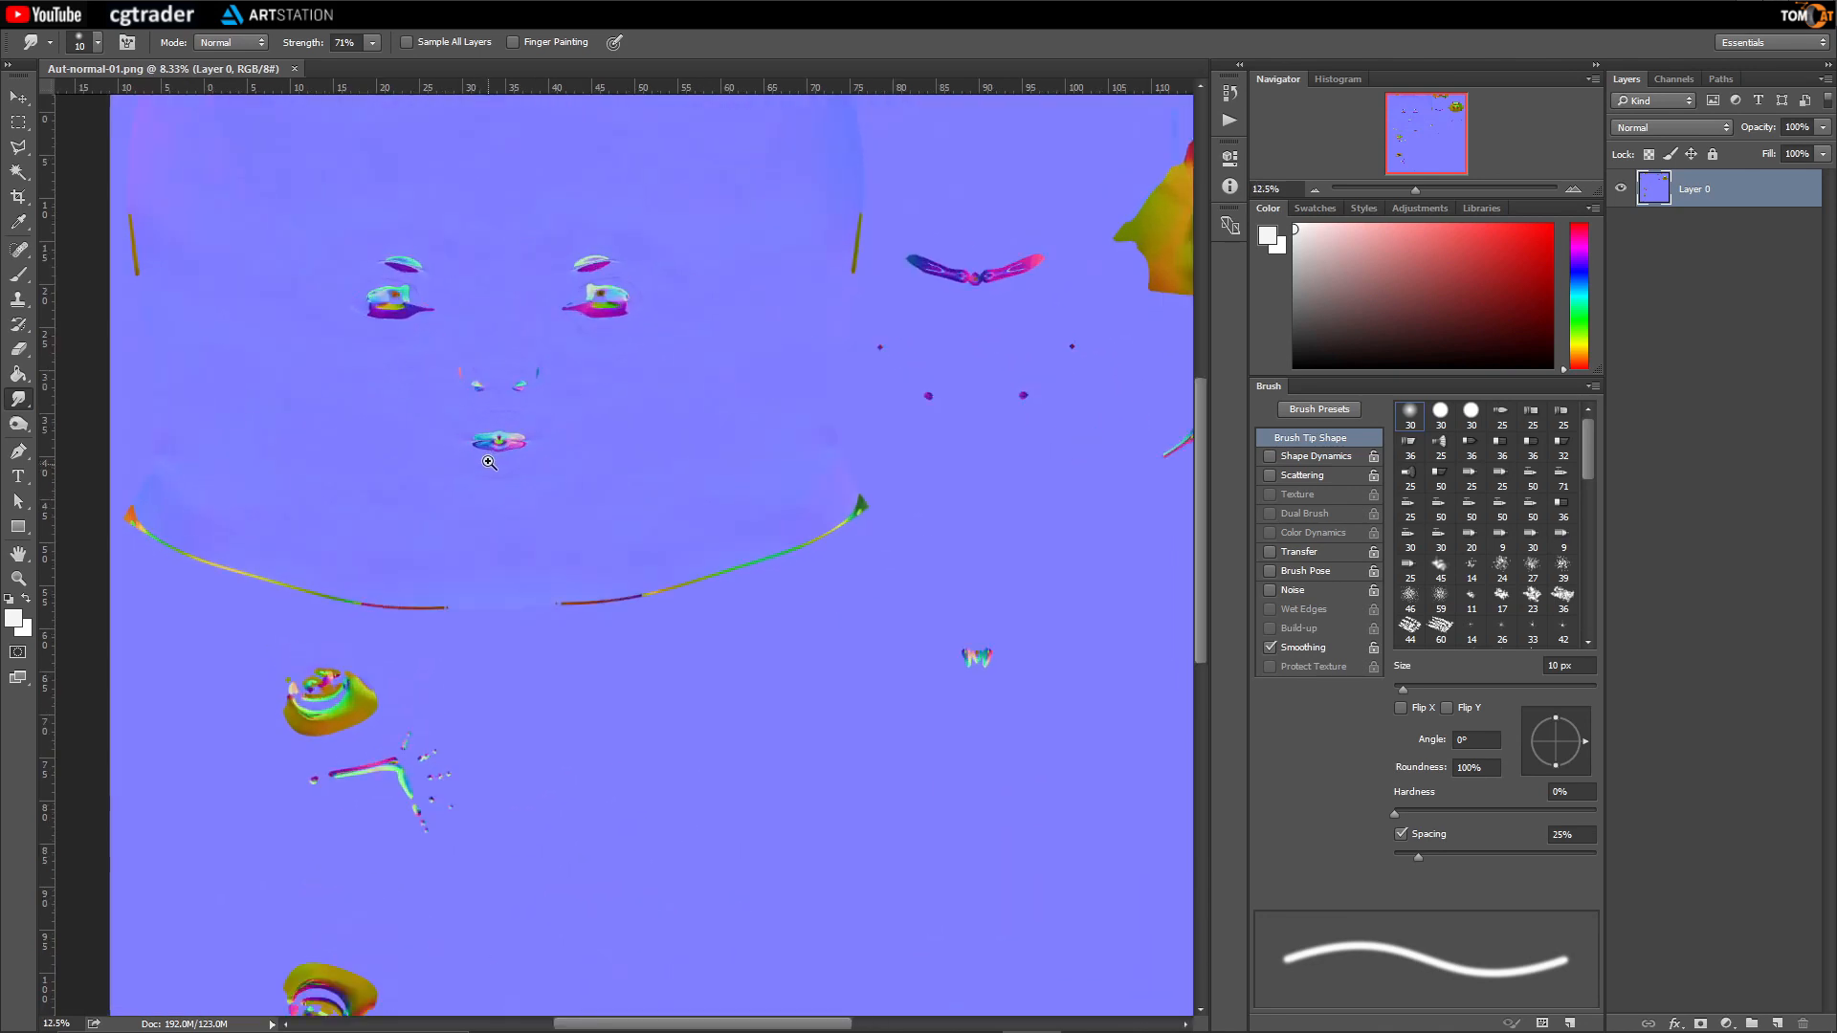
left_click(487, 463, "ctrl")
left_click(490, 464, "ctrl")
left_click(492, 466, "ctrl")
left_click(506, 468, "ctrl")
left_click(521, 467, "ctrl")
mouse_move(557, 447)
left_mouse_down()
mouse_move(593, 536)
mouse_move(600, 509)
mouse_move(632, 538)
left_mouse_up()
left_click(605, 482, "ctrl")
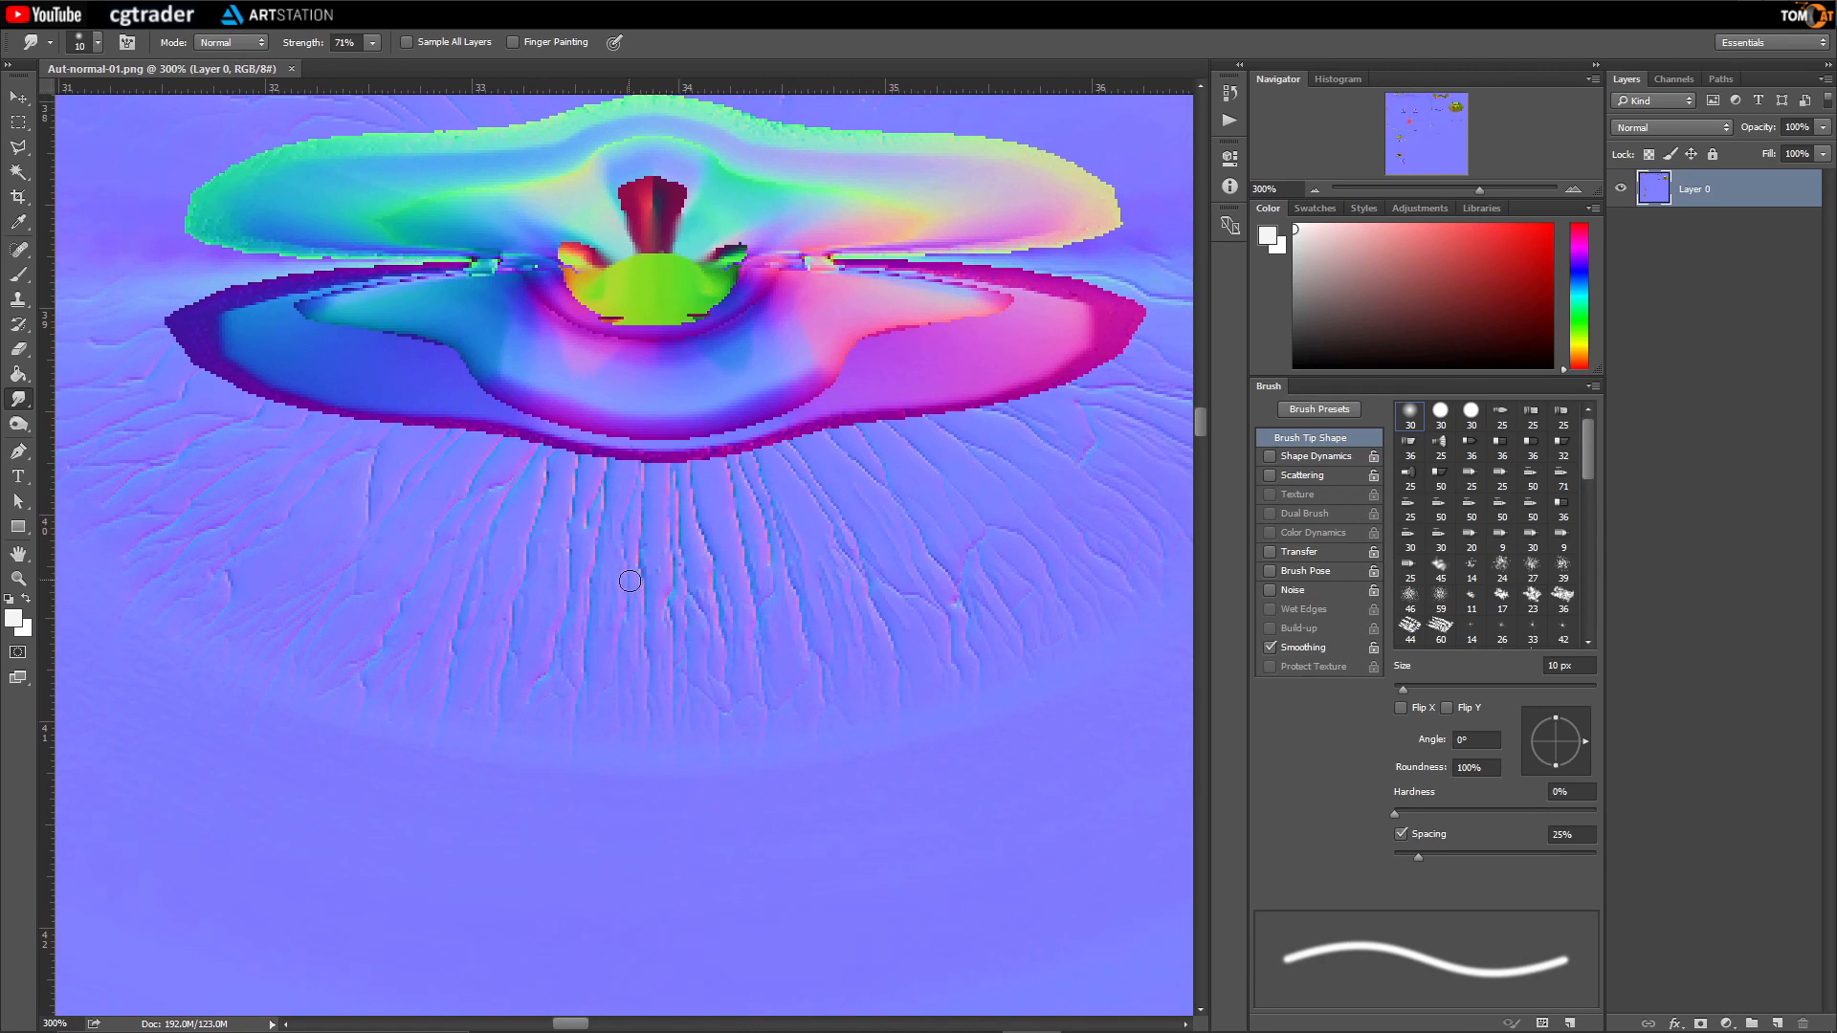
left_click(789, 594)
left_click(788, 595)
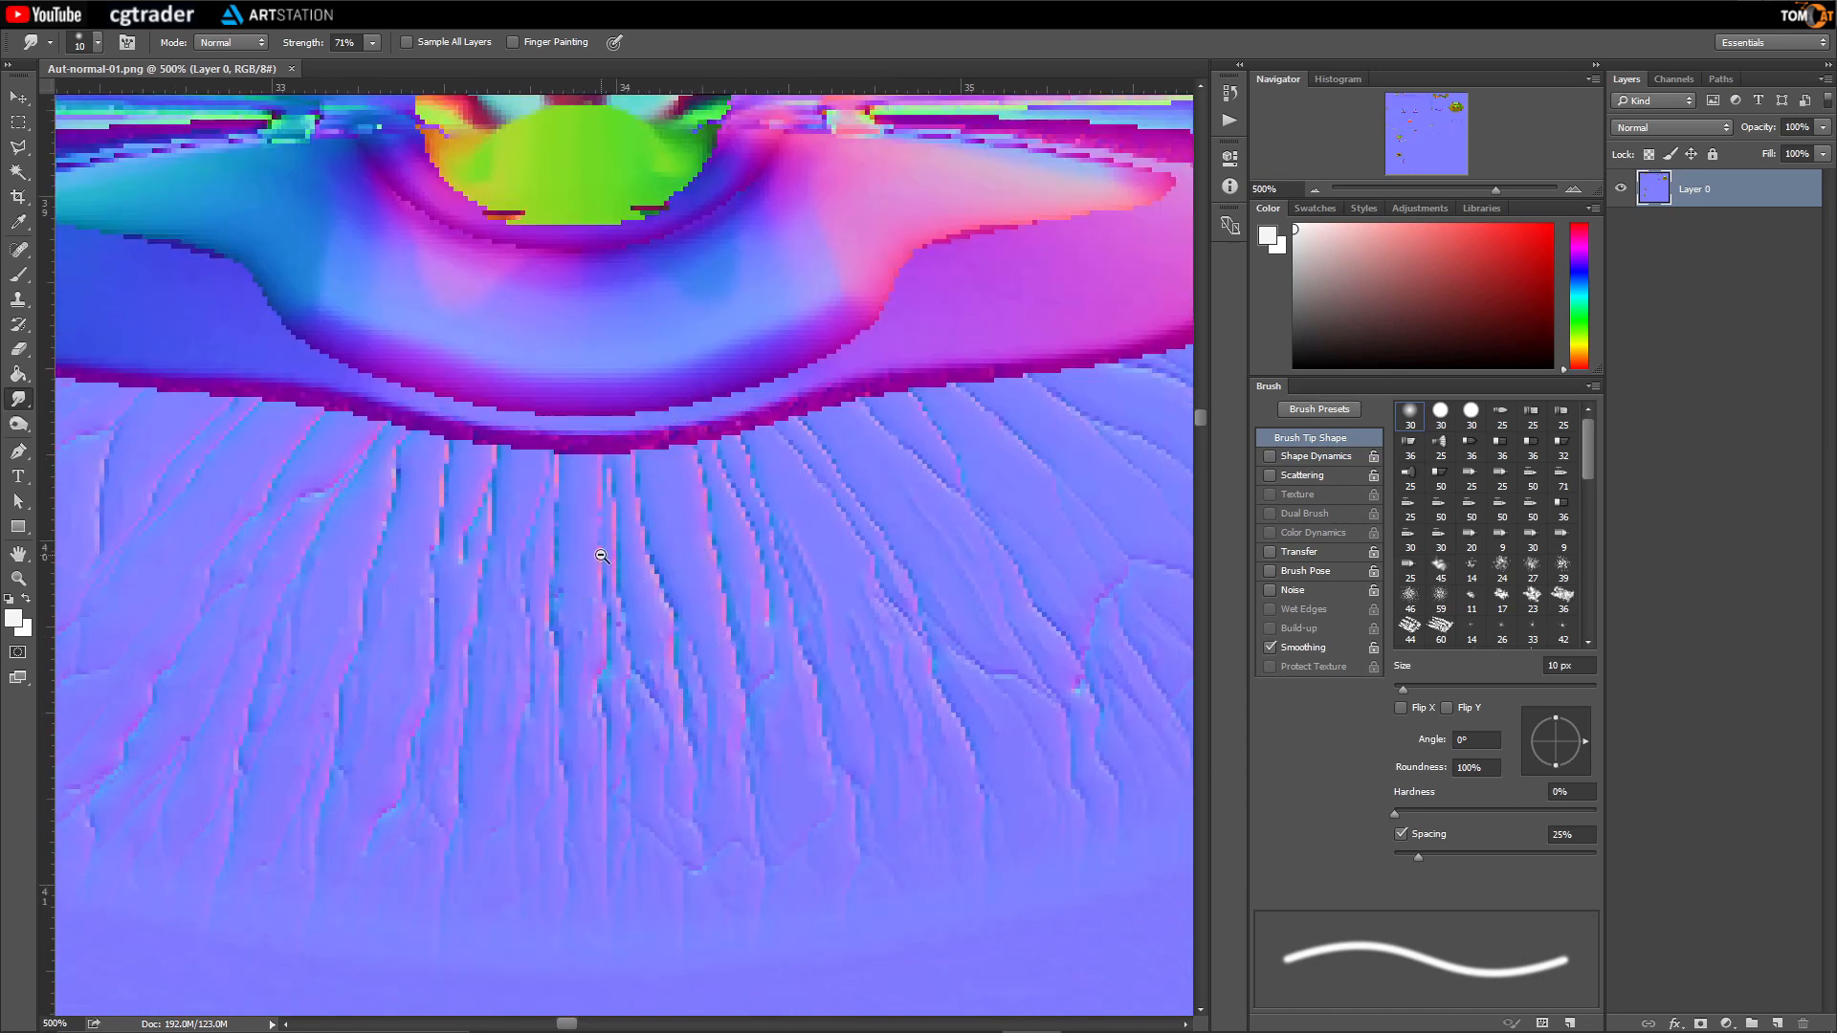
scroll(601, 556, "down", 3, "alt")
Step: Resize the normal map image to 4096 × 4096 pixels with automatic resampling
left_click(121, 18)
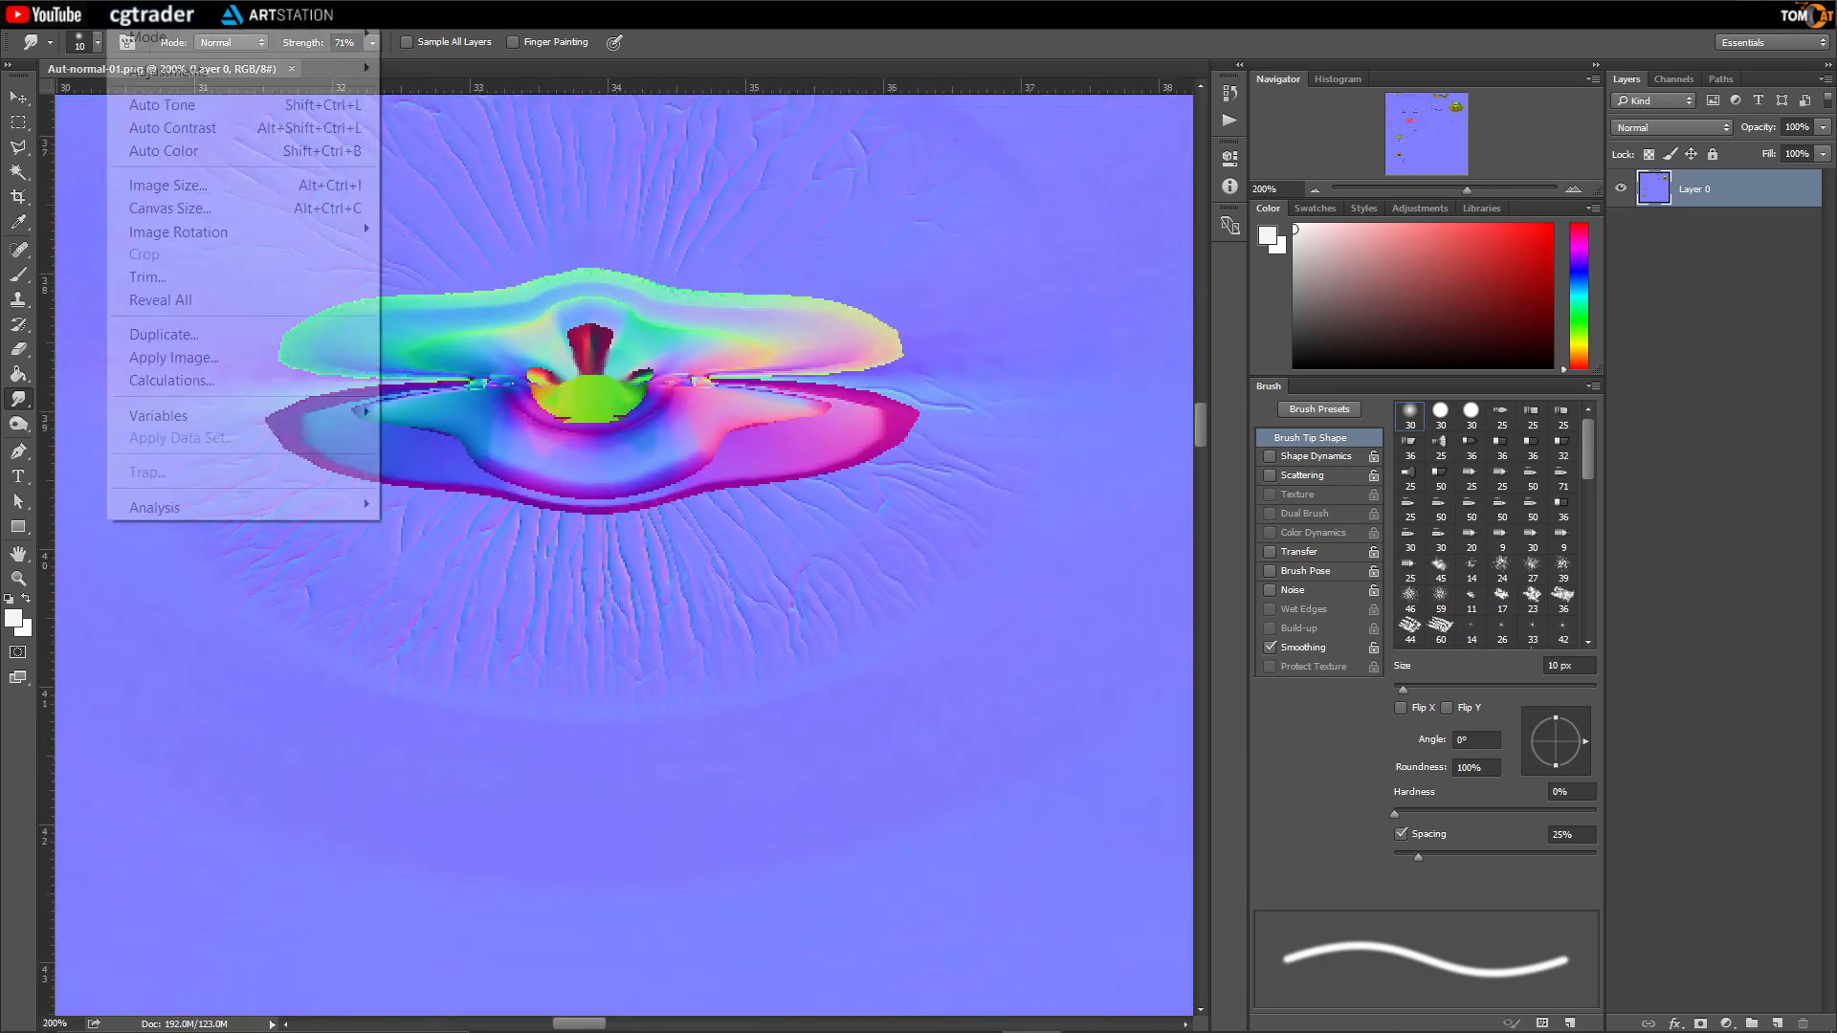
left_click(191, 186)
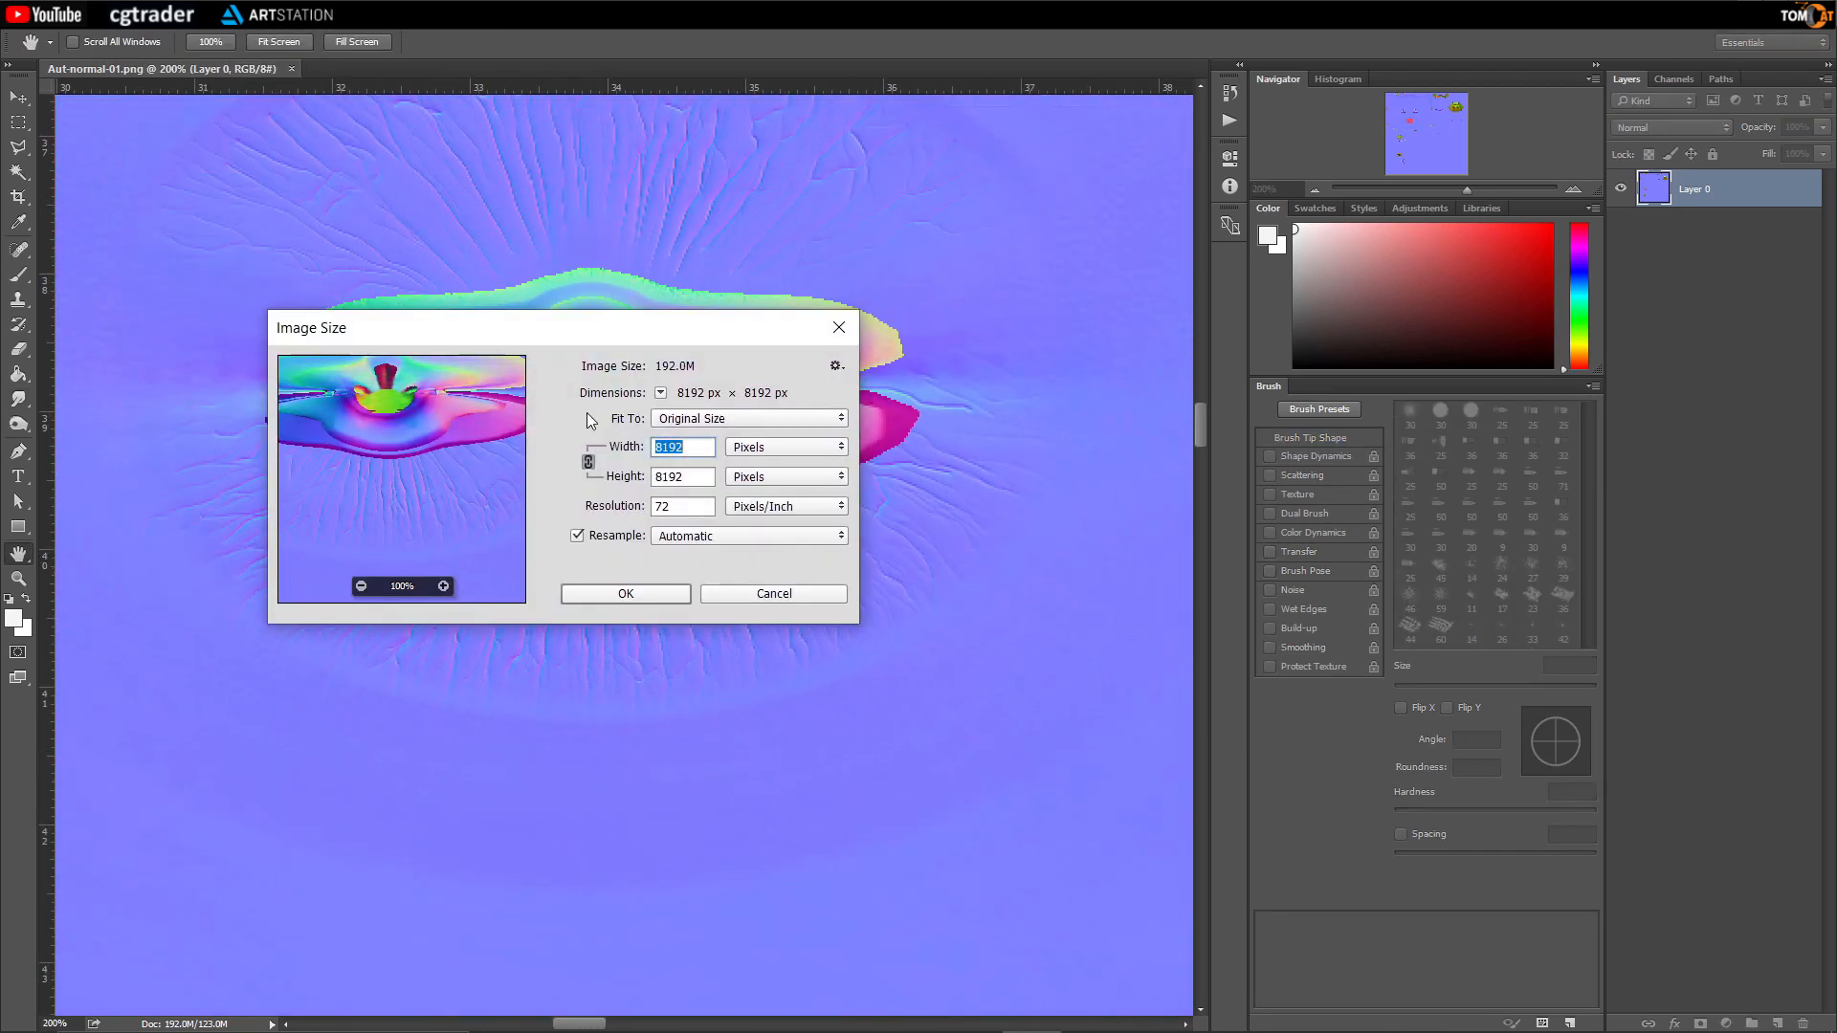
type("4096")
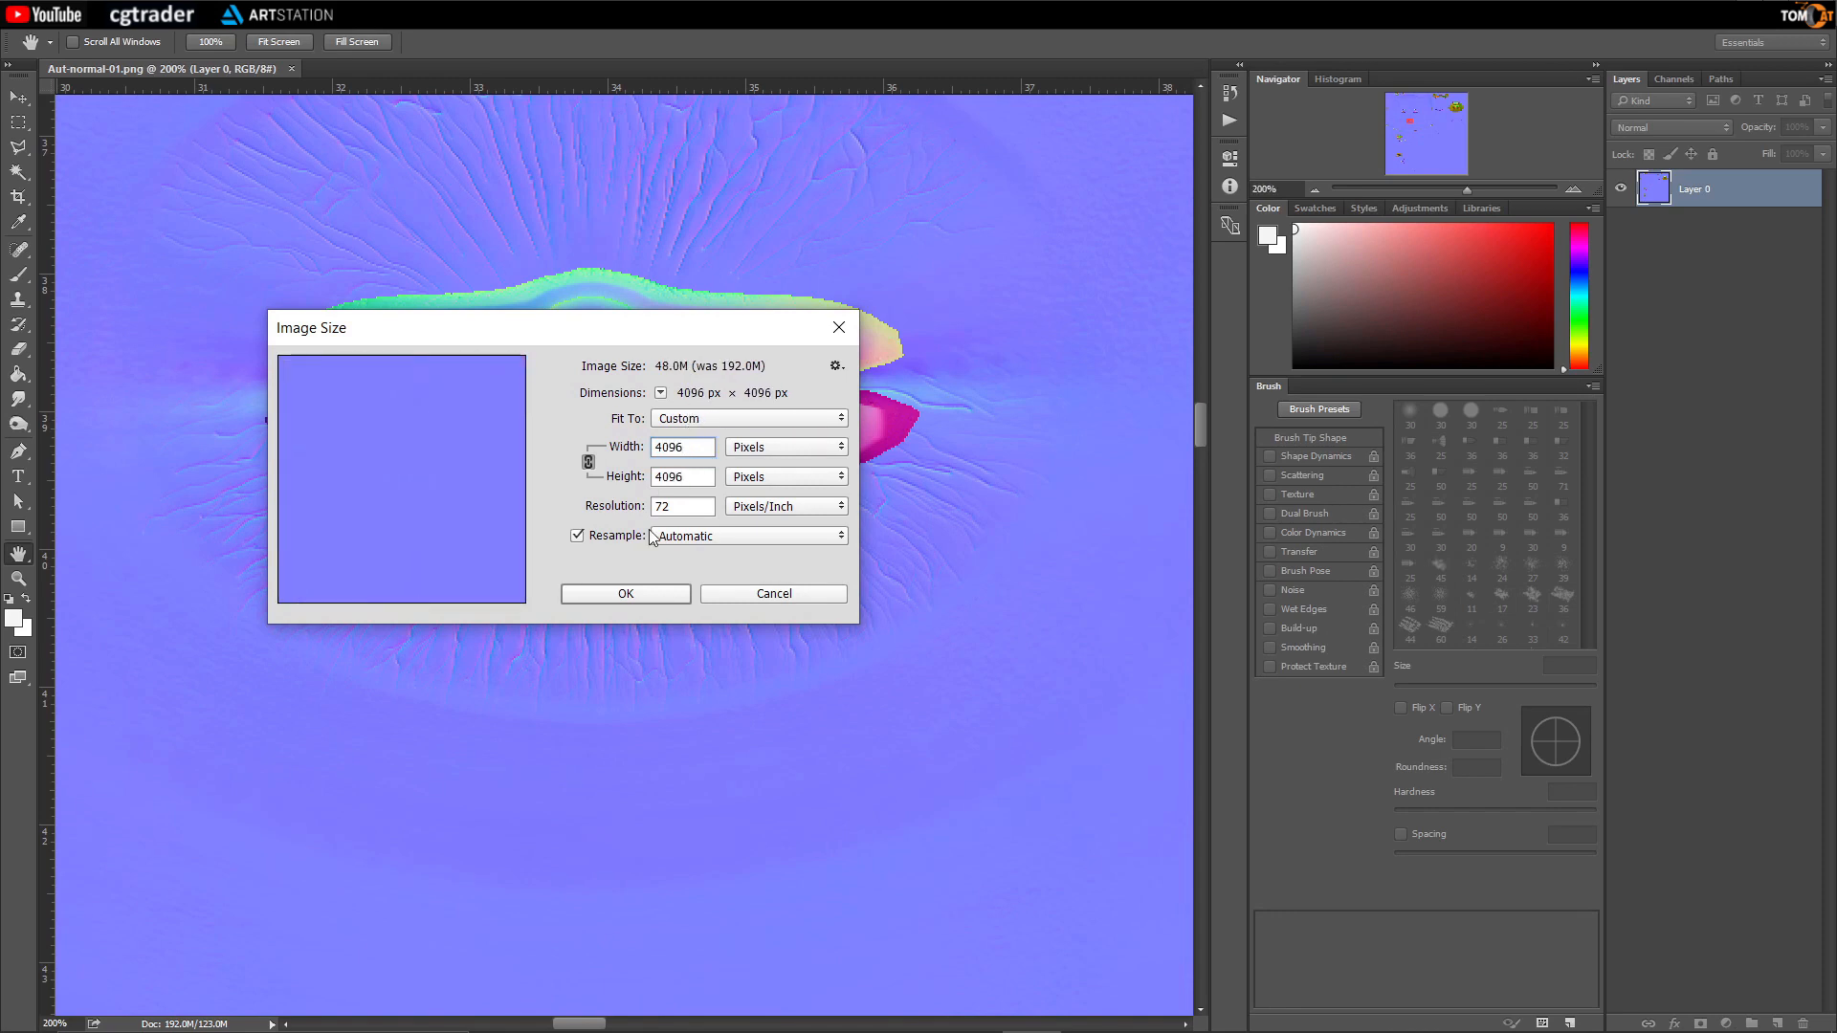
left_click(627, 595)
key("r")
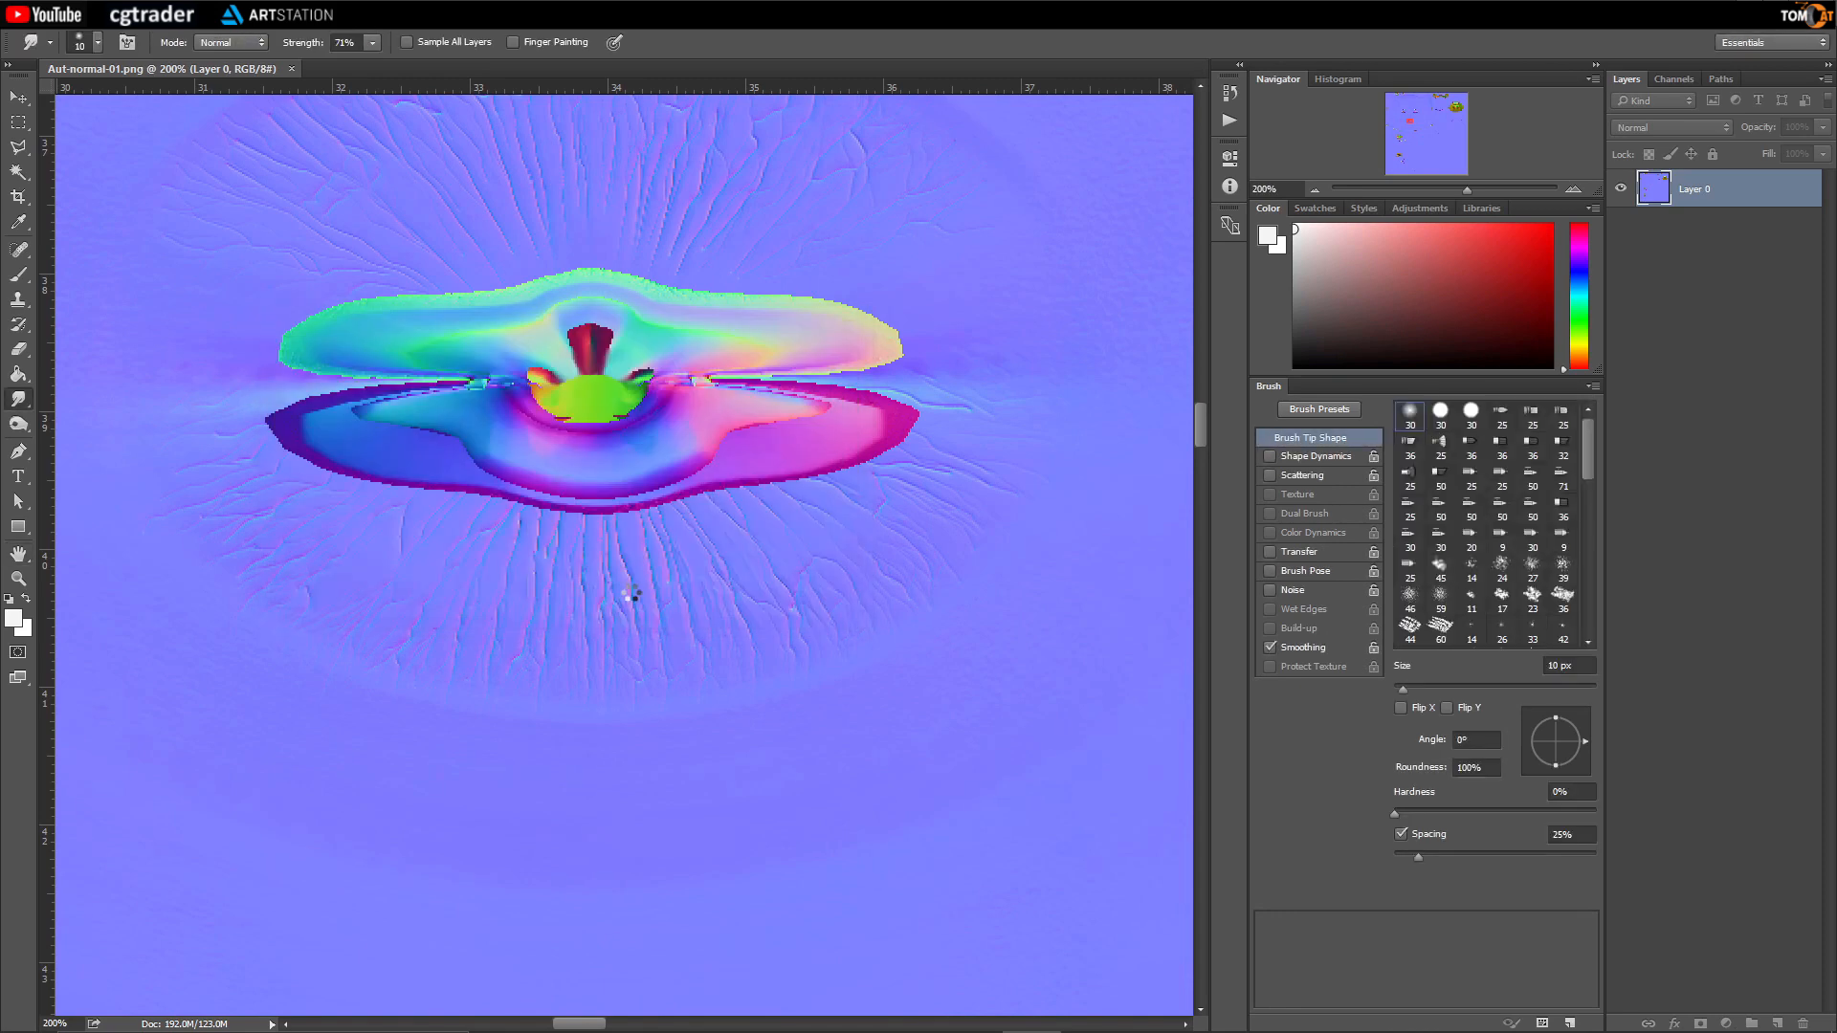
Step: Examine the lip and surrounding wrinkle detail in the resized normal map
left_click_drag(476, 443, 644, 636)
scroll(579, 514, "down", 3, "alt")
left_click_drag(488, 470, 736, 832)
left_click_drag(458, 468, 636, 664)
left_click_drag(530, 500, 563, 535)
left_click_drag(455, 429, 587, 430, "ctrl")
left_click_drag(654, 615, 682, 650, "ctrl")
left_click_drag(728, 726, 691, 595)
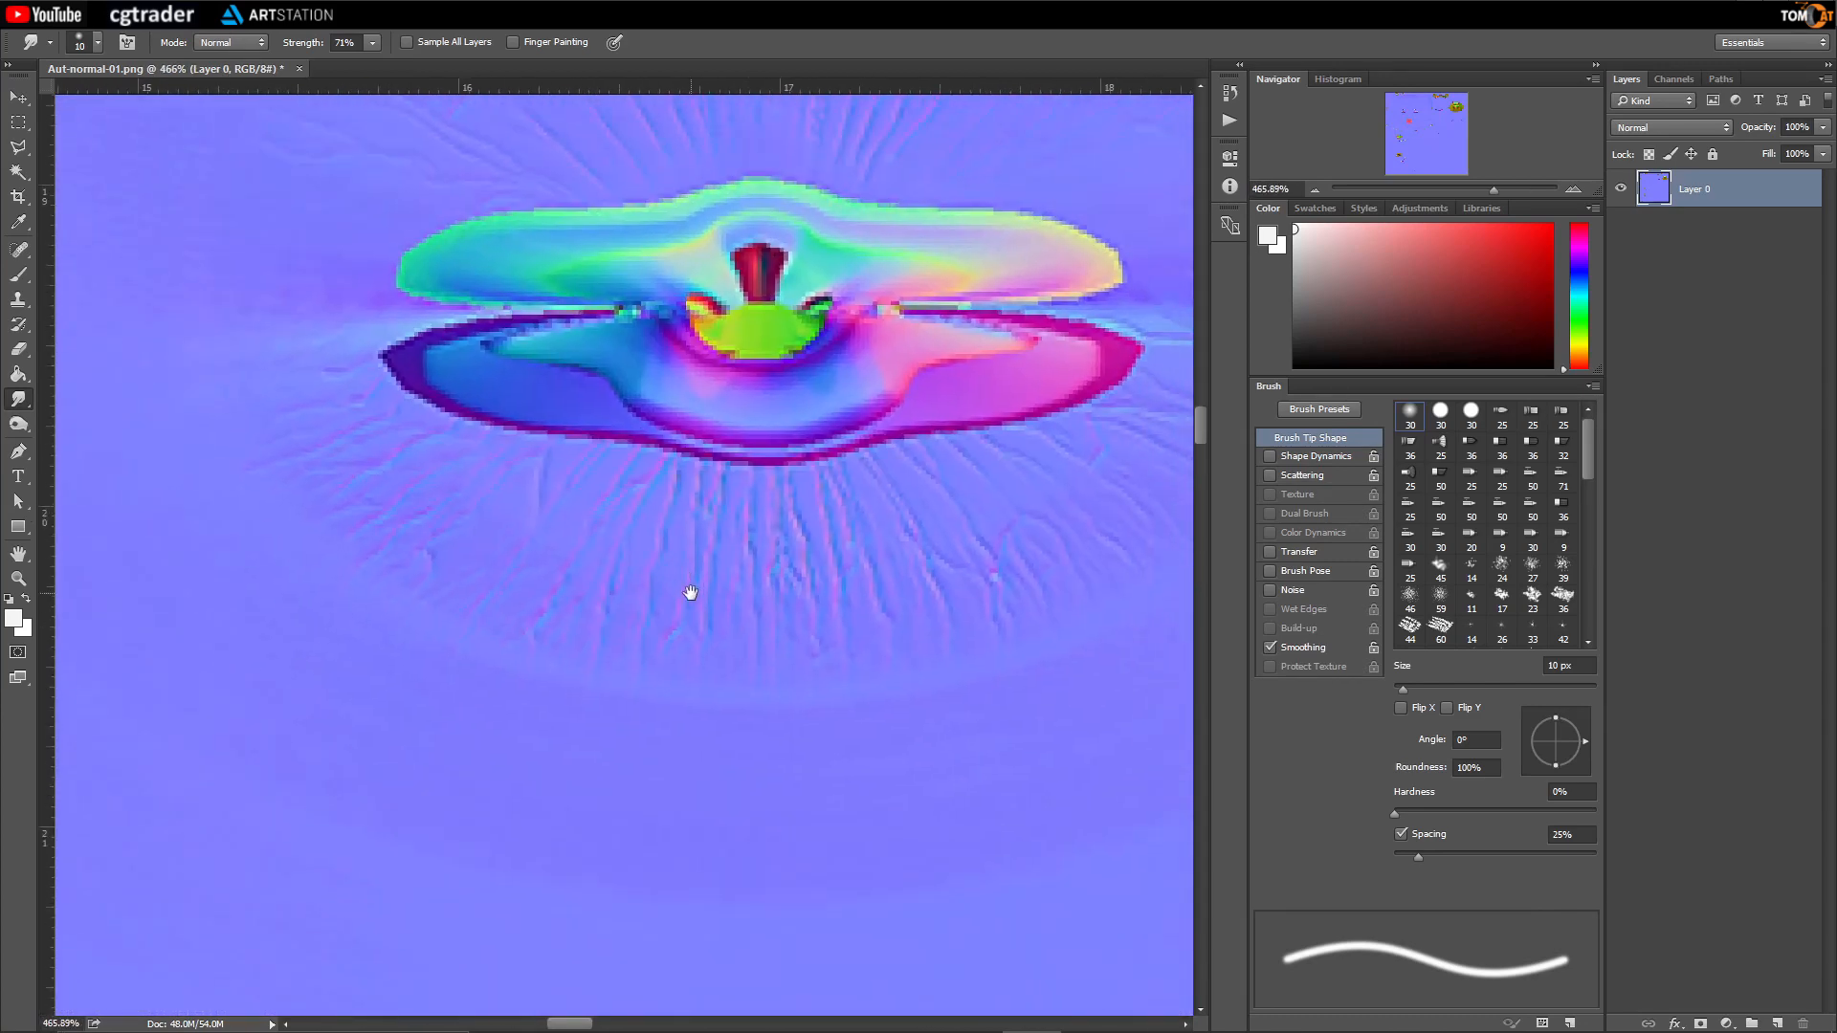
Step: Save the resized map over Aut-normal-01.png and switch back to Blender
left_click(53, 16)
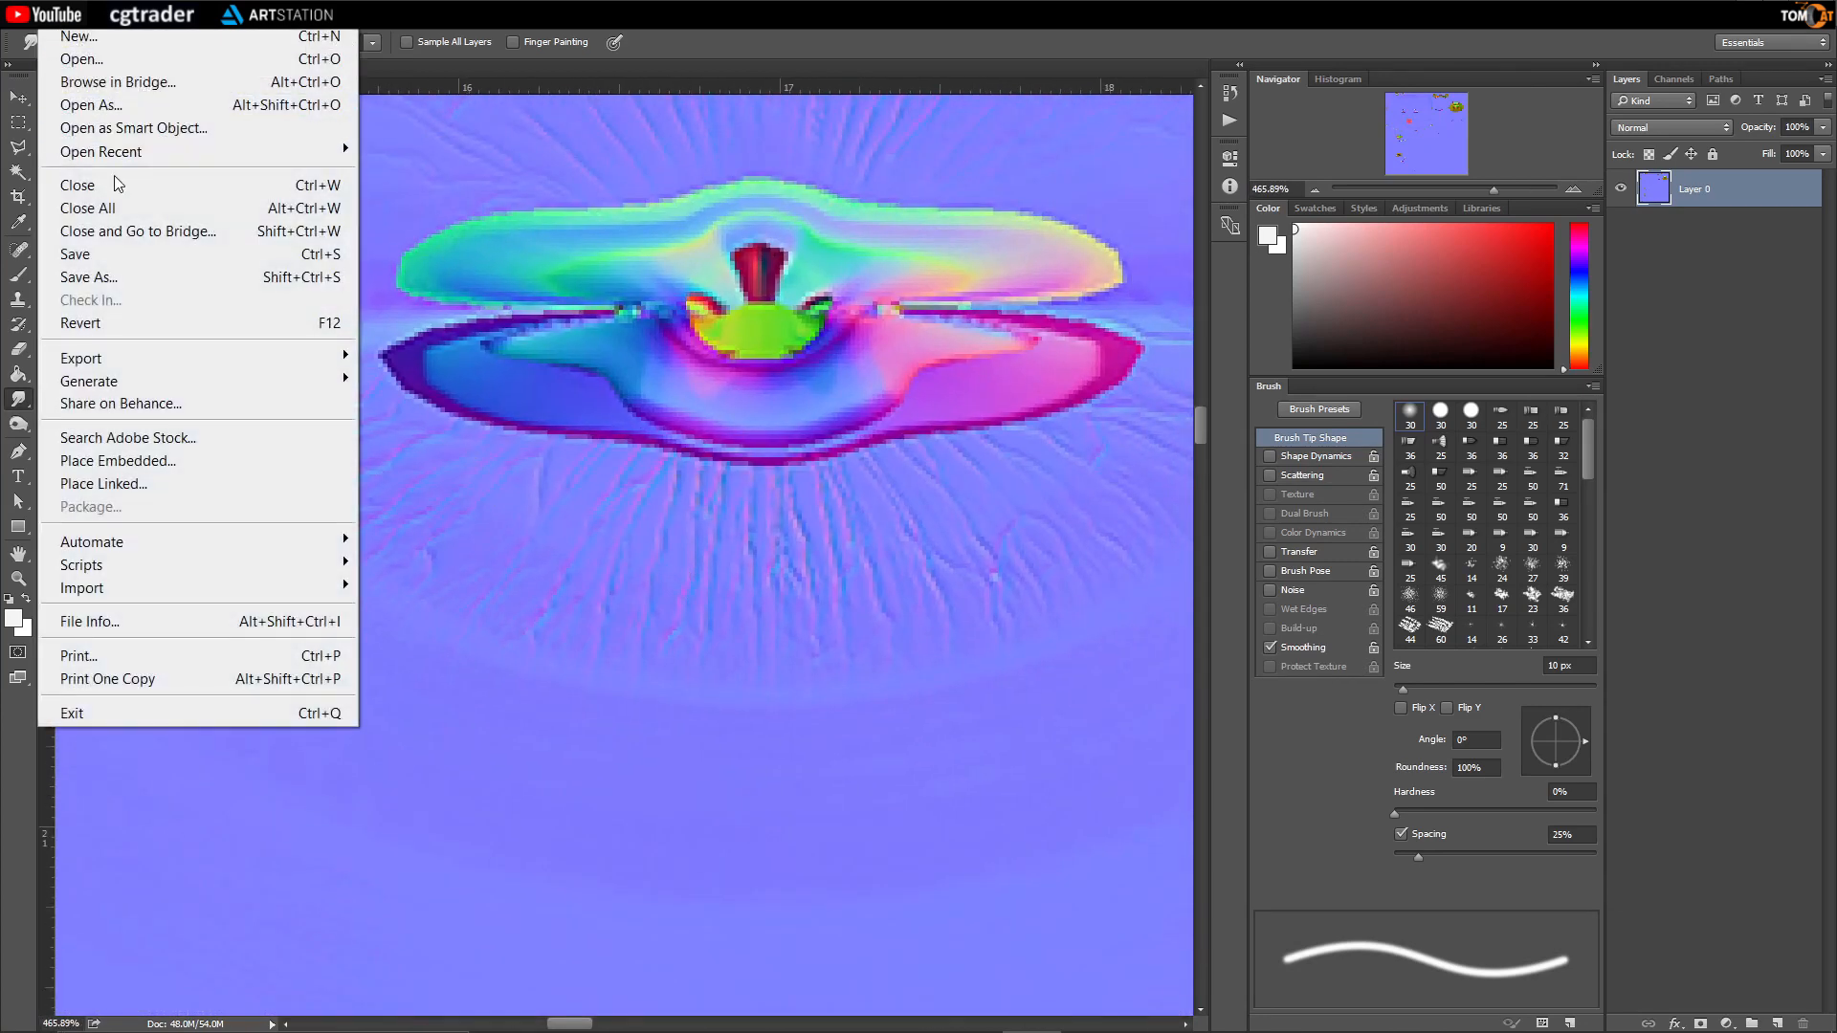
left_click(132, 260)
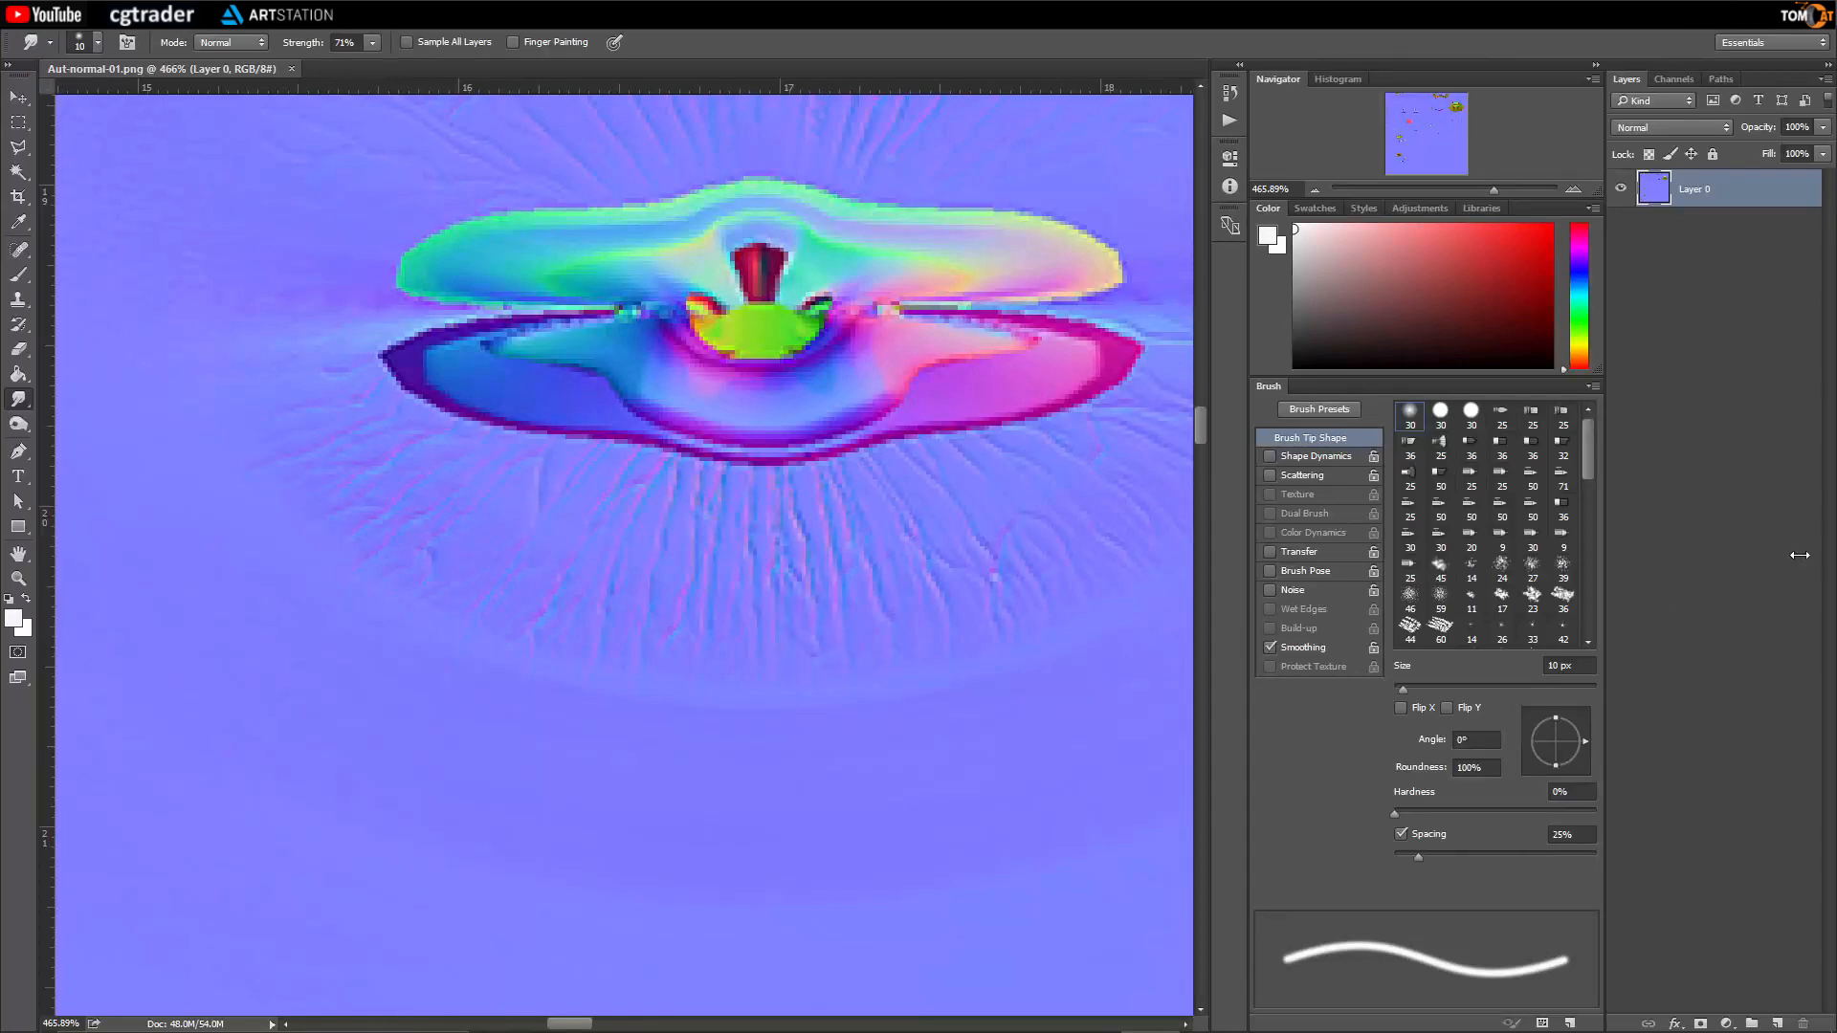
key("alt+Tab")
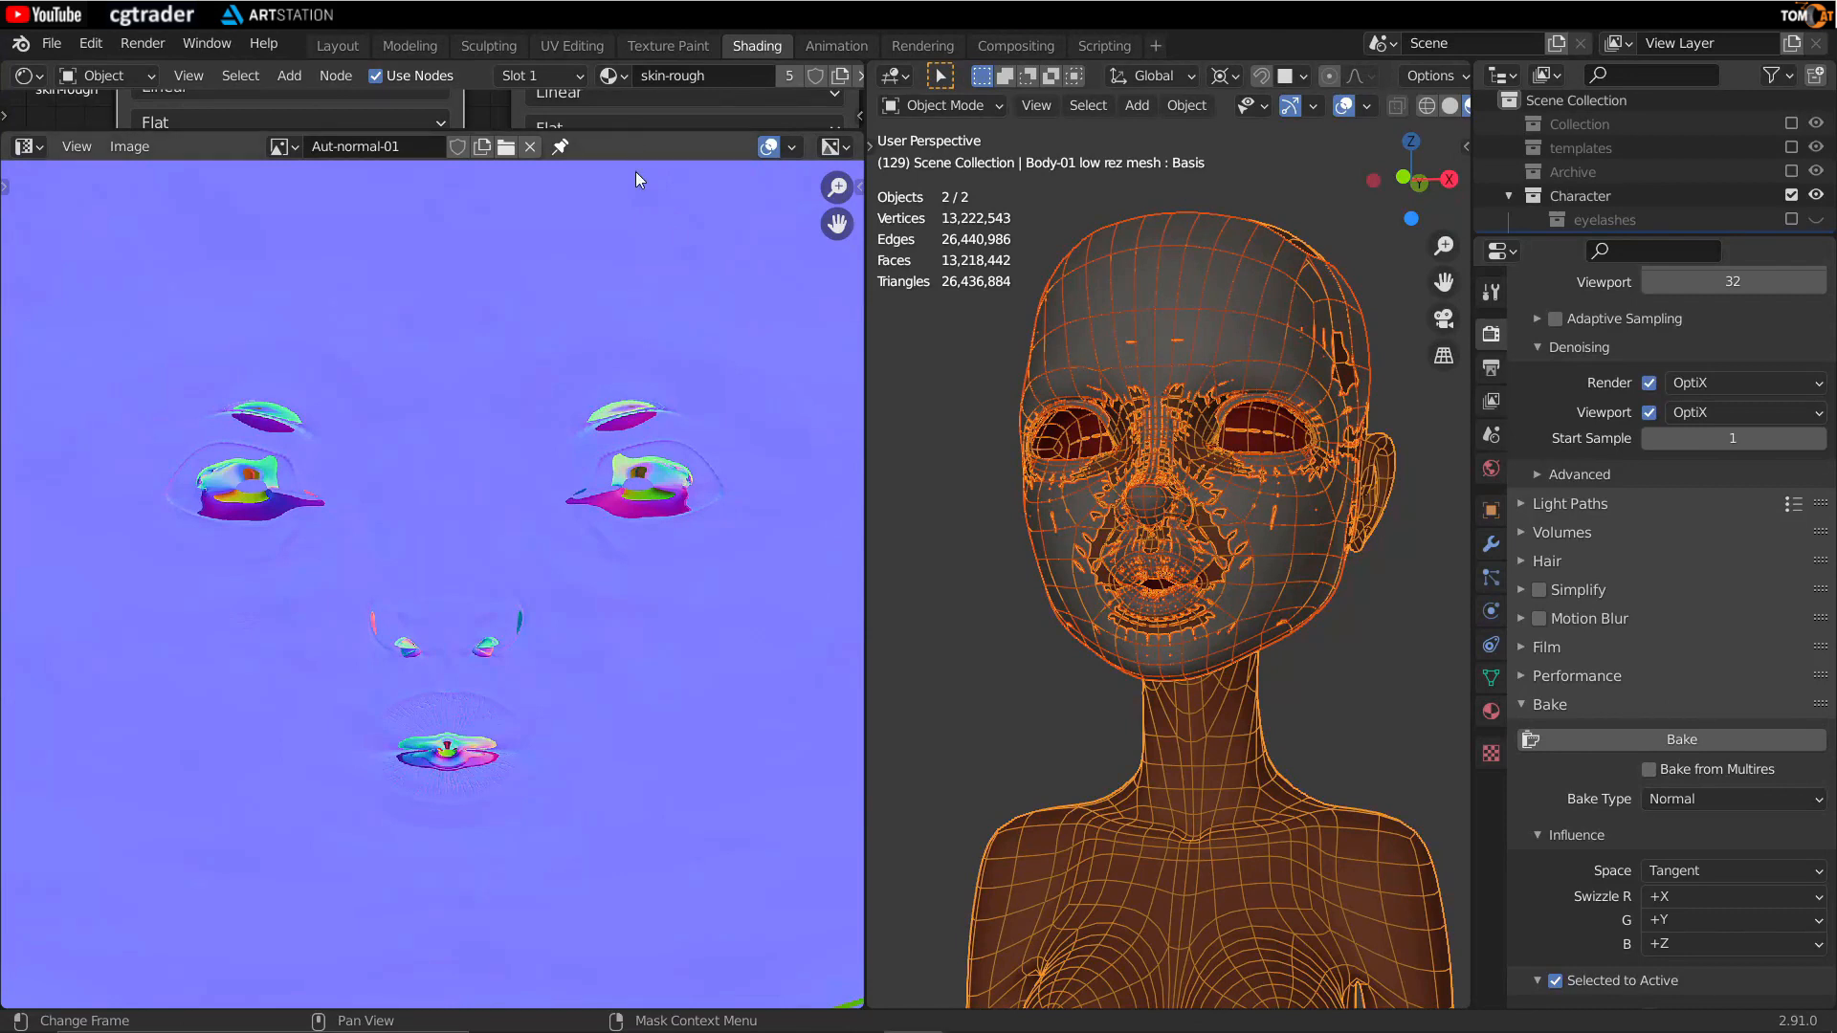
Step: Unlink the image in the Aut-normal-01 texture node and load Aut-normal-01.png from the textures folder into it
left_click_drag(634, 135, 631, 316)
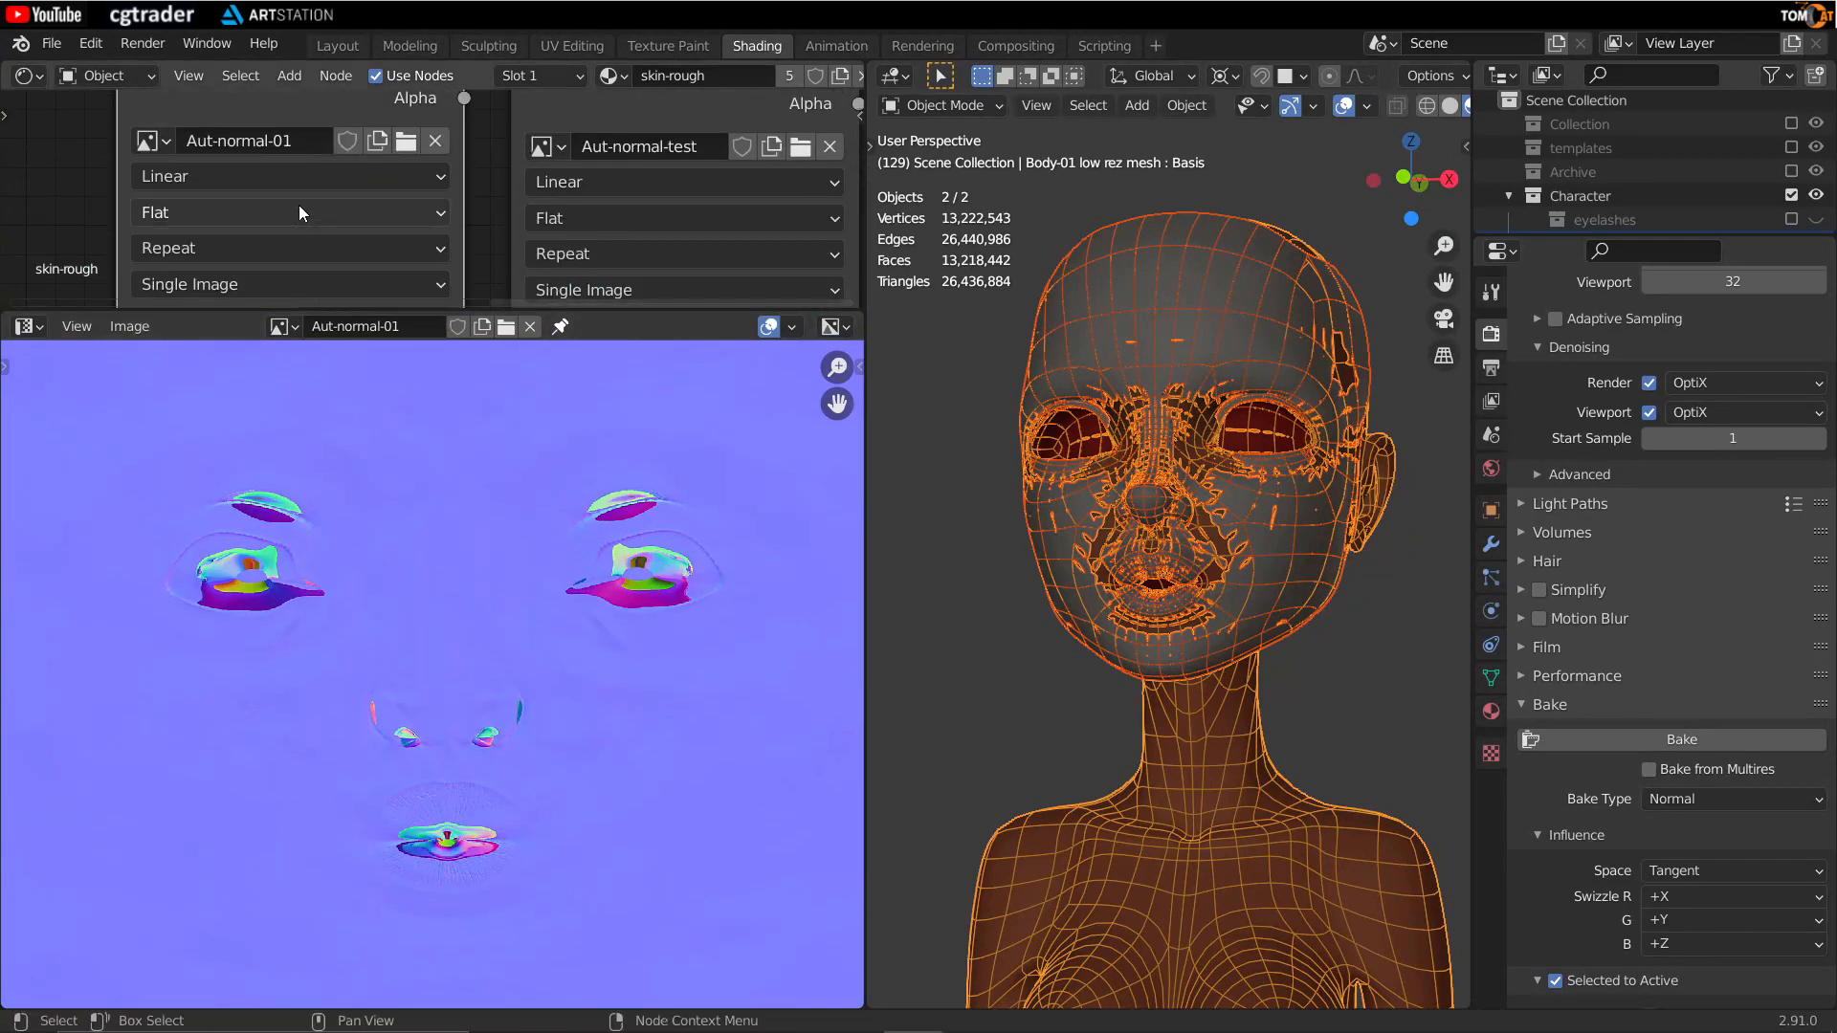
left_click(435, 143)
left_click(389, 147)
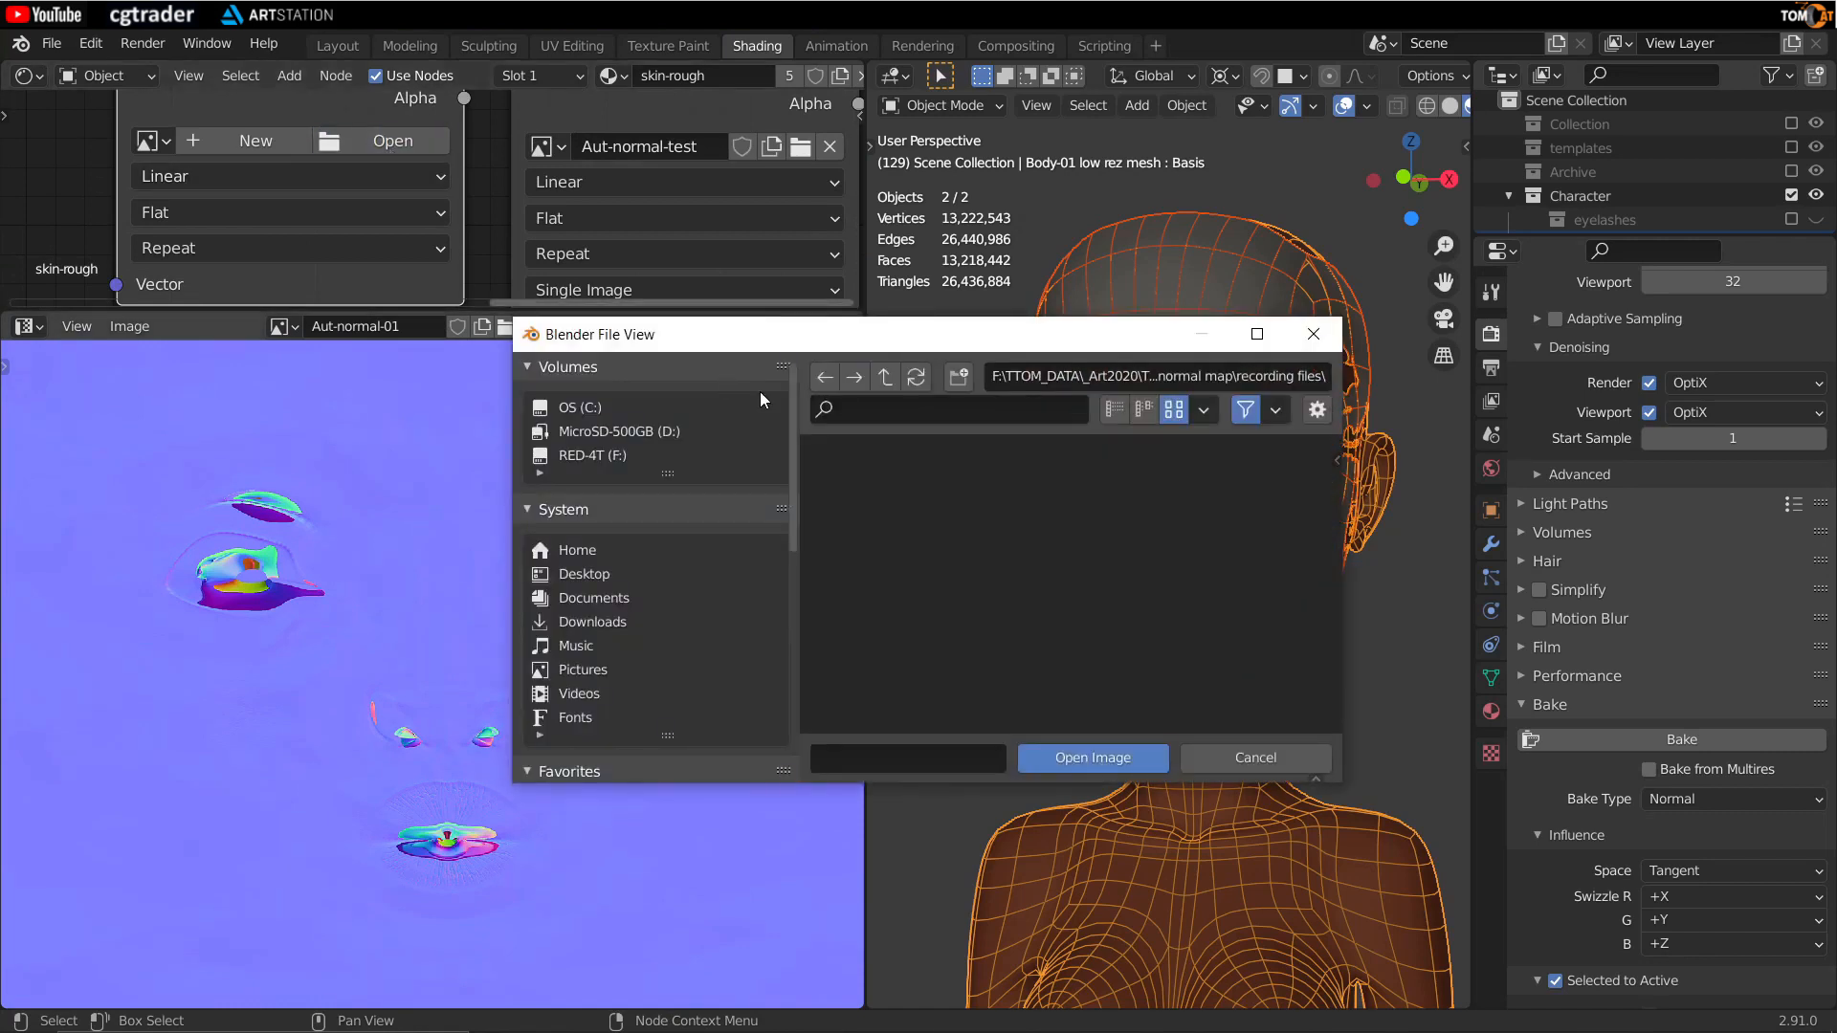
left_click(894, 382)
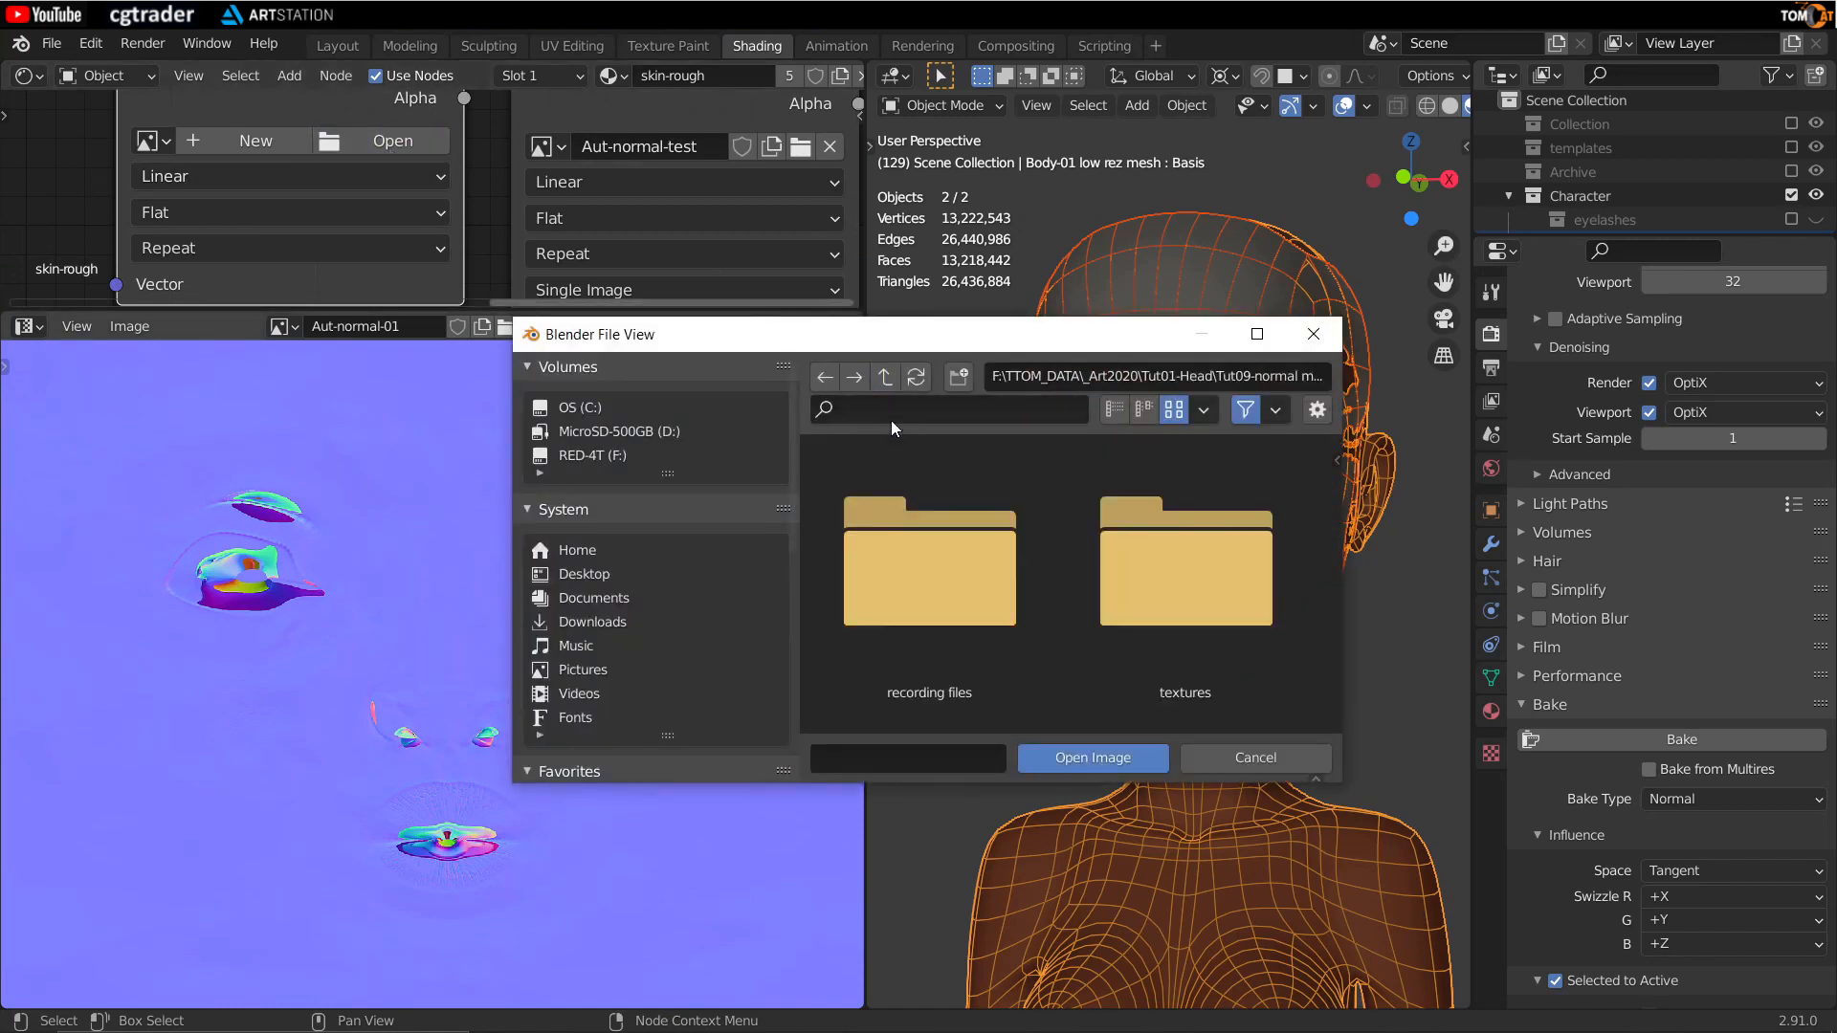
left_click(1146, 622)
left_click(1146, 622)
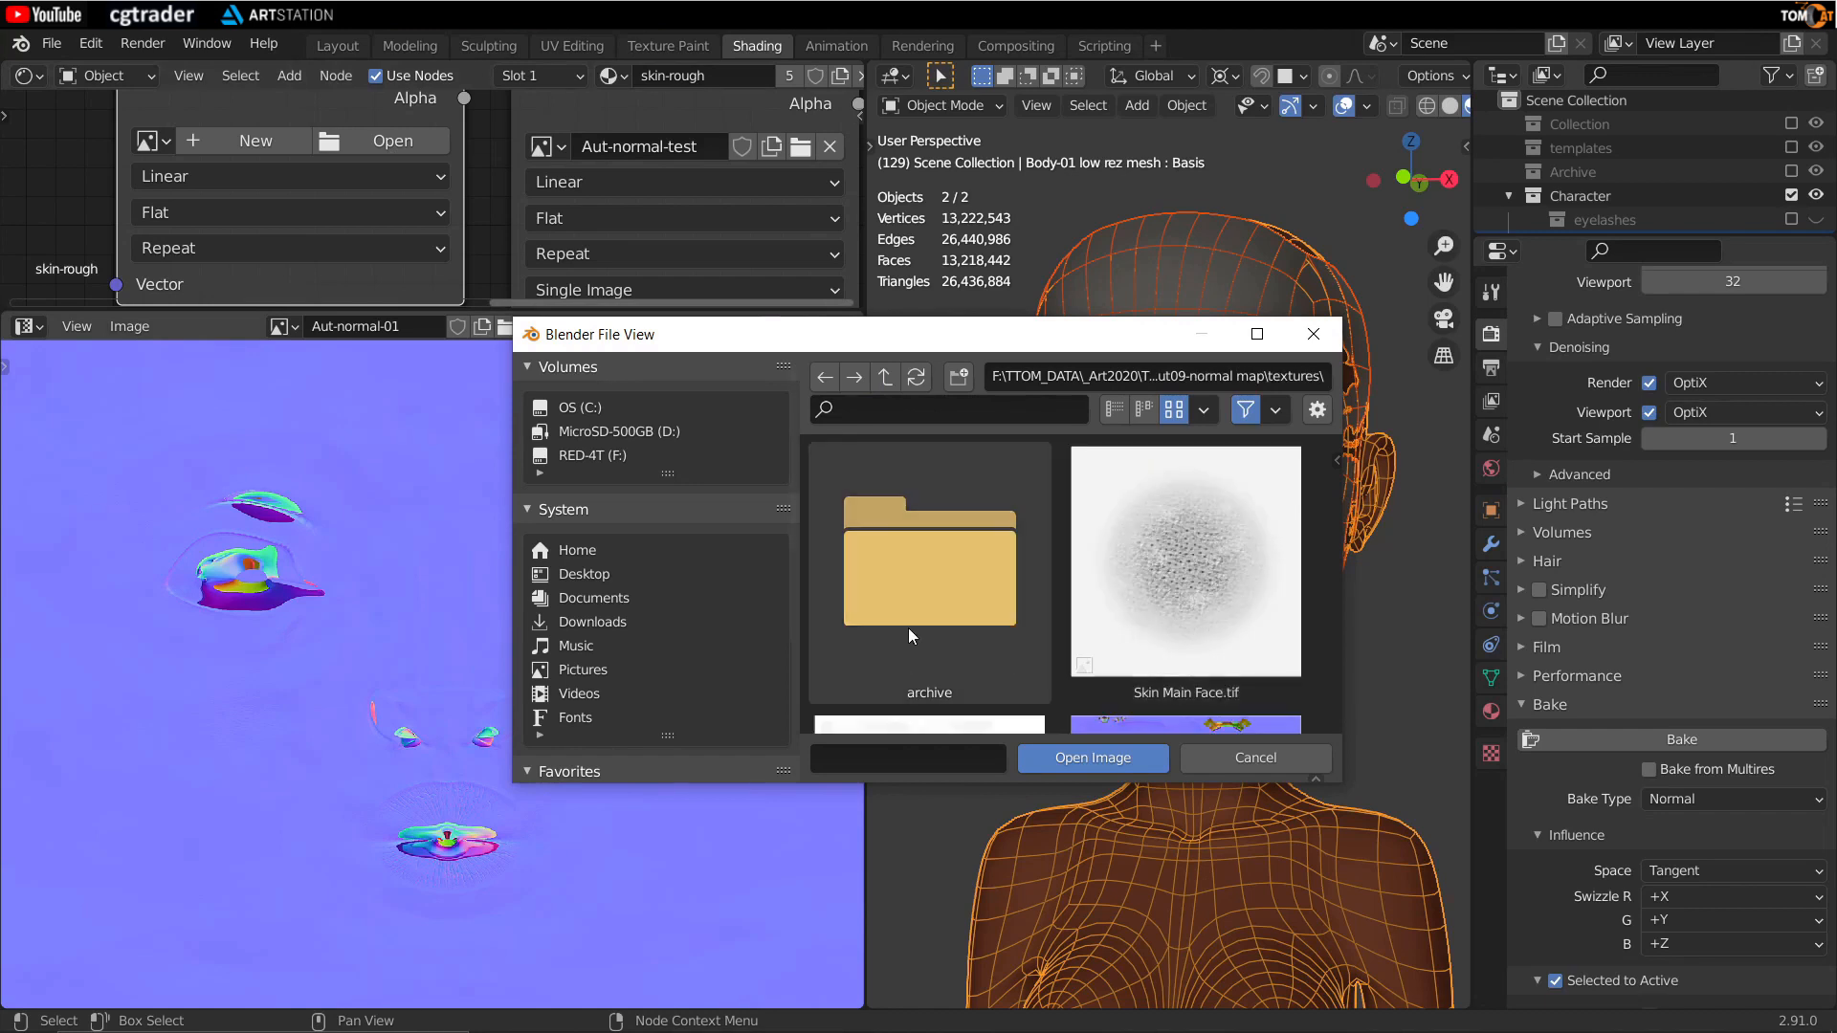
left_click(1259, 335)
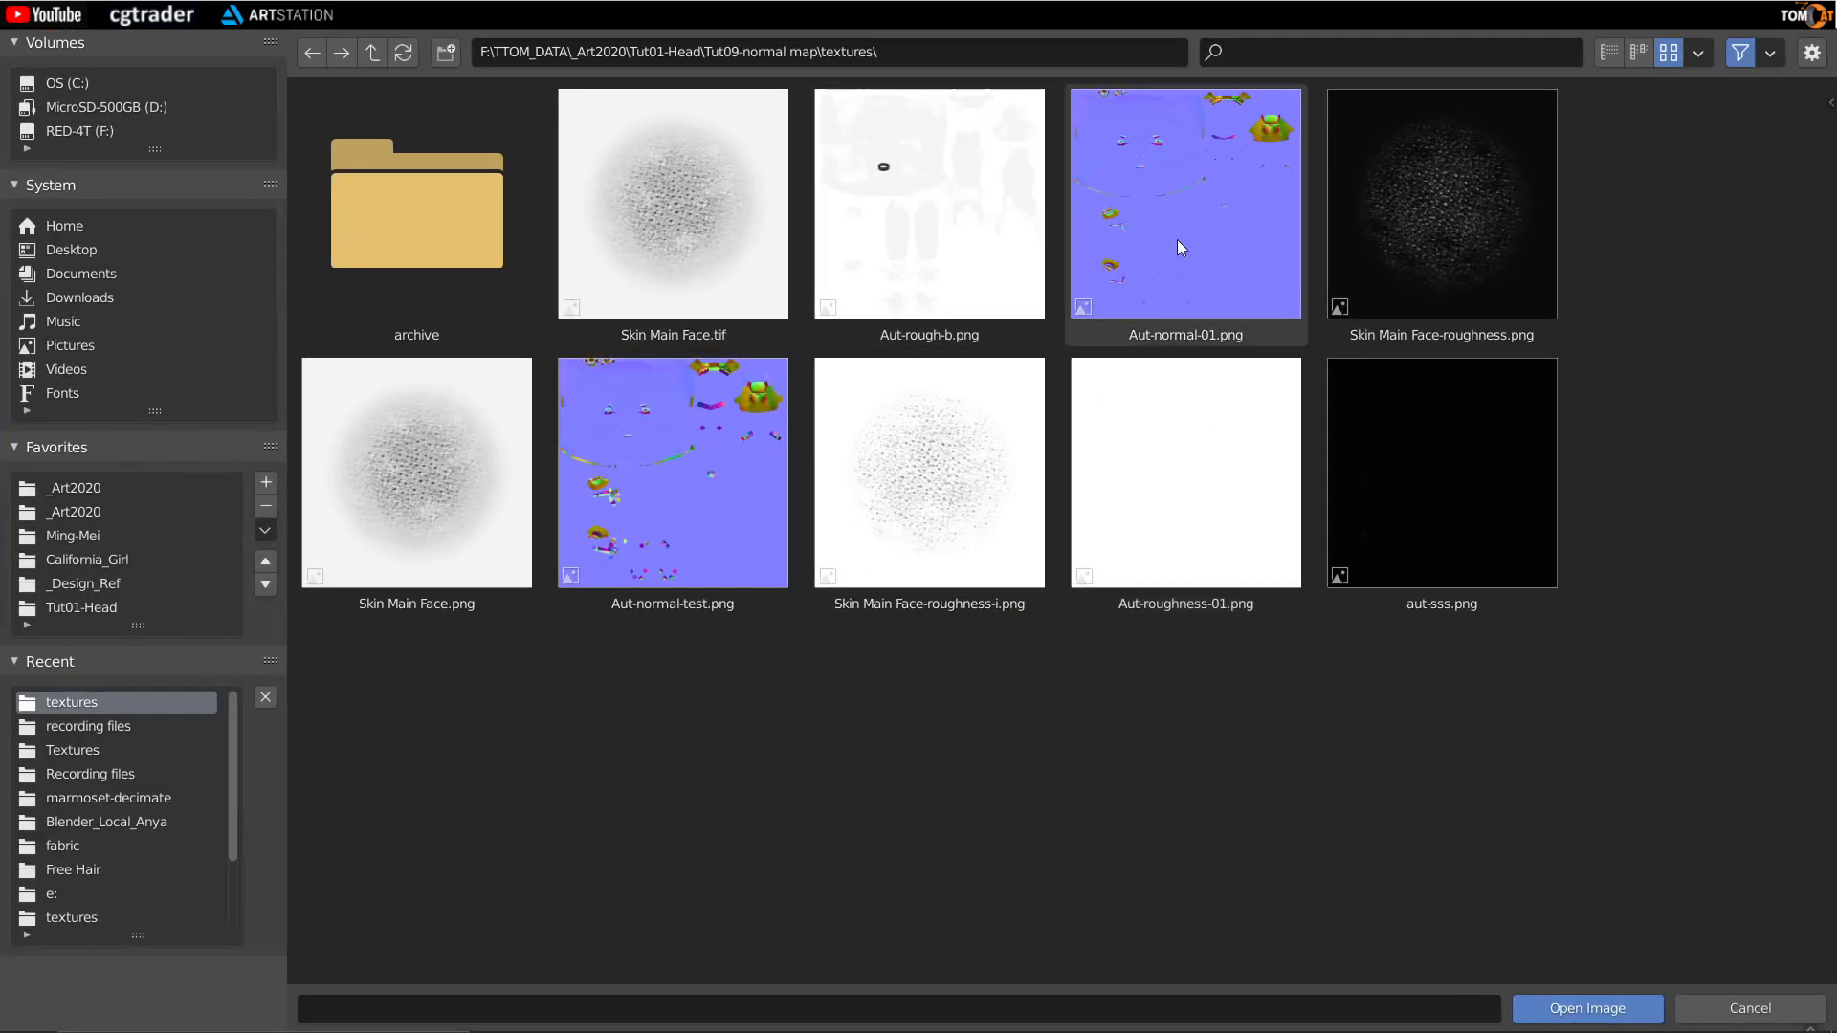
left_click(1115, 299)
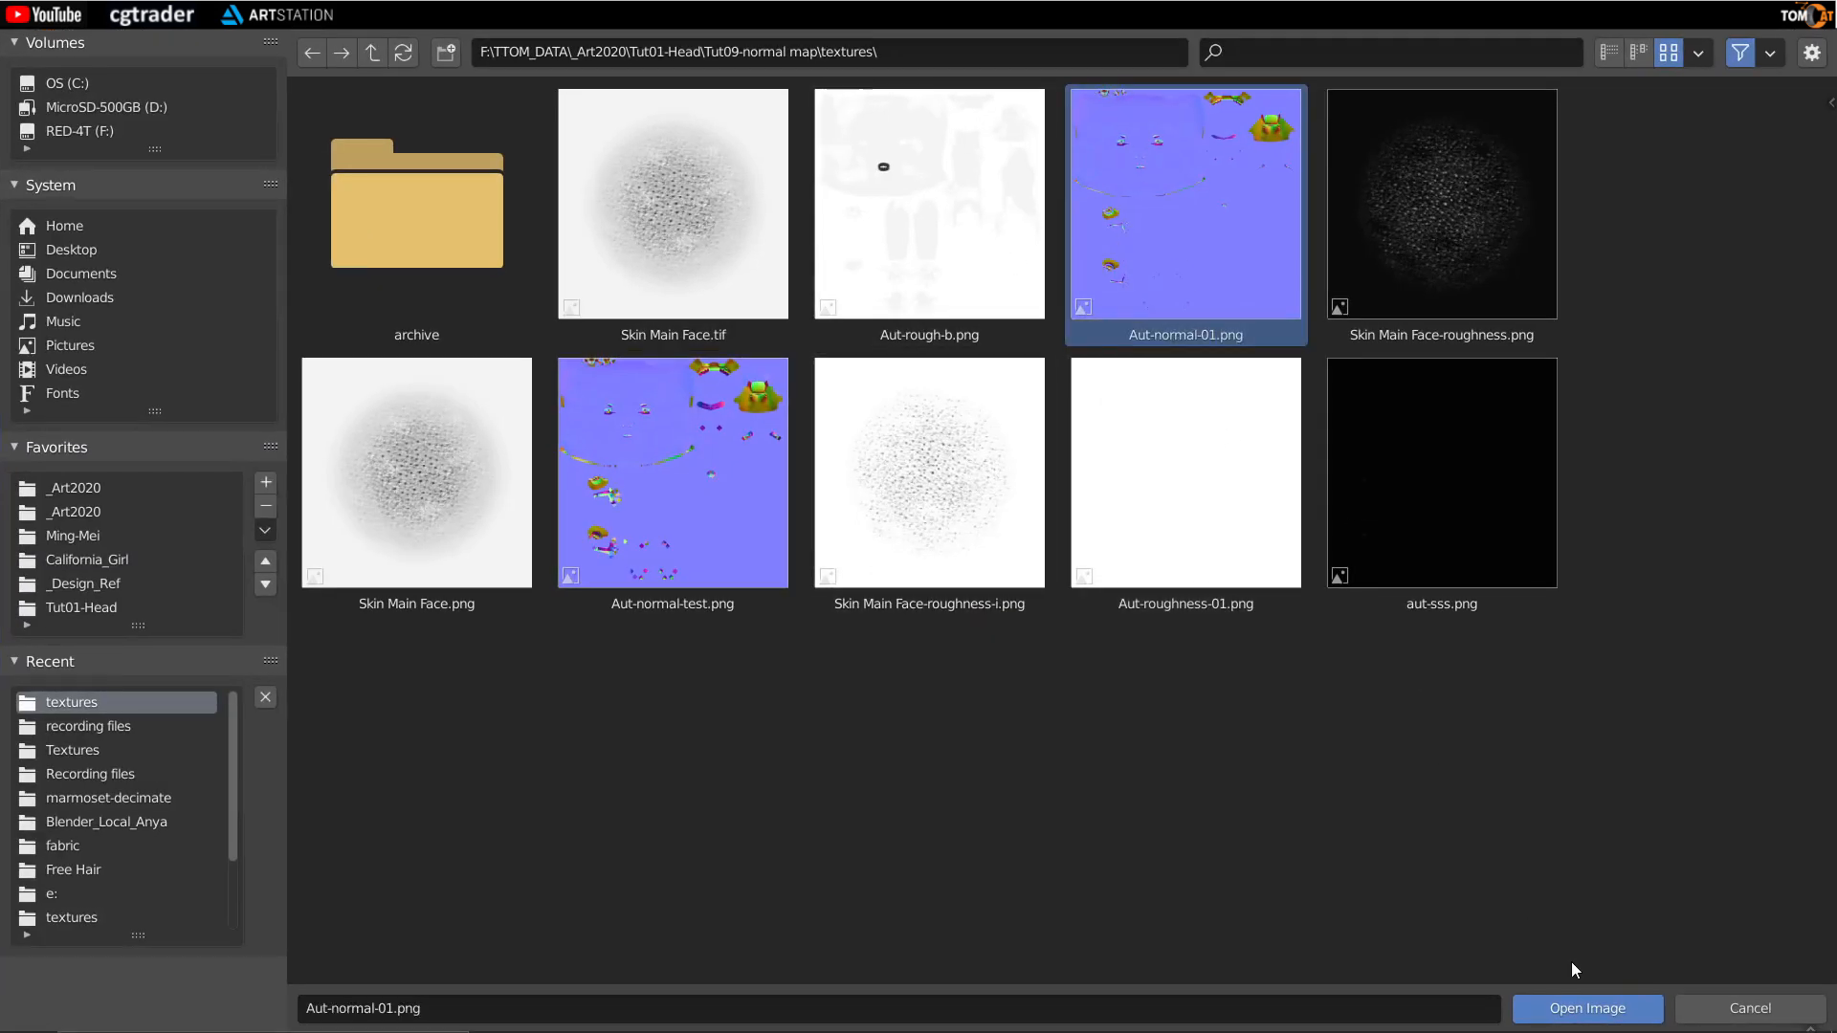
left_click(1586, 1010)
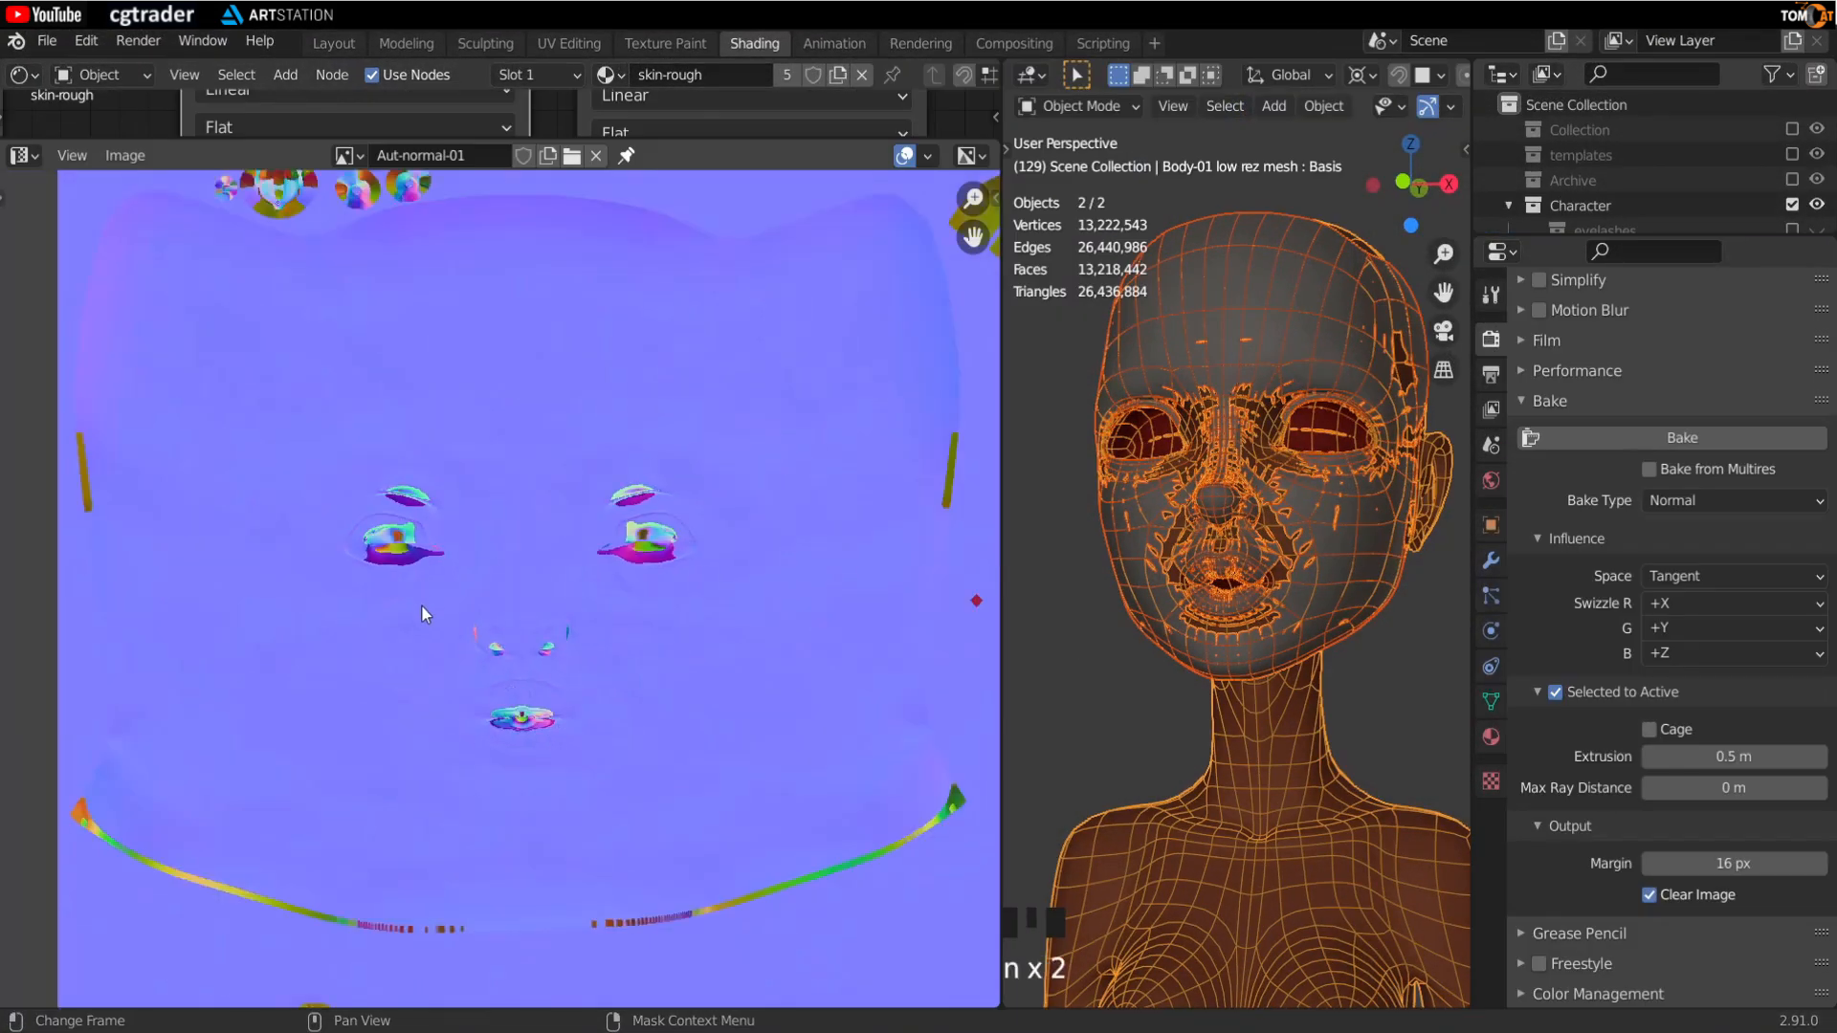
Step: View the overall Aut-normal-01 map, and show it in a widened image editor in the Texture Paint workspace
scroll(423, 598, "down", 2)
middle_click_drag(435, 598, 323, 539)
mouse_move(419, 436)
middle_mouse_down()
mouse_move(425, 476)
mouse_move(418, 460)
middle_mouse_up()
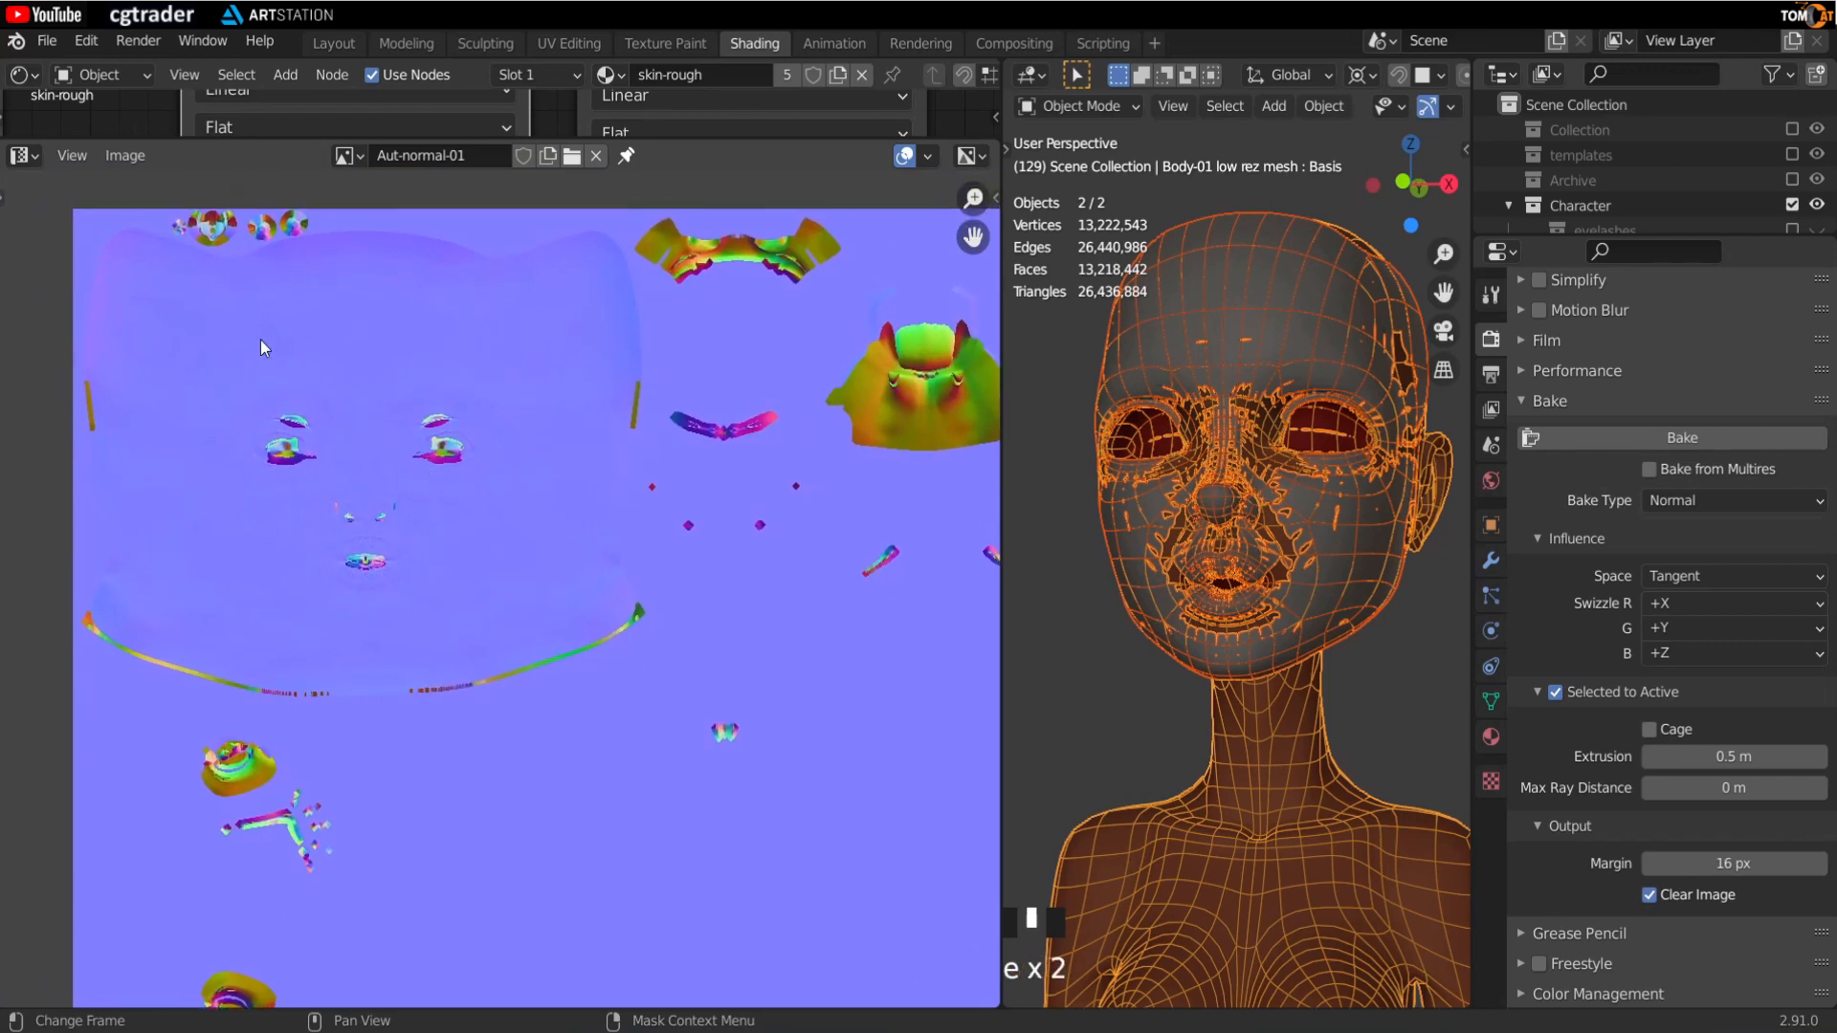
left_click(666, 44)
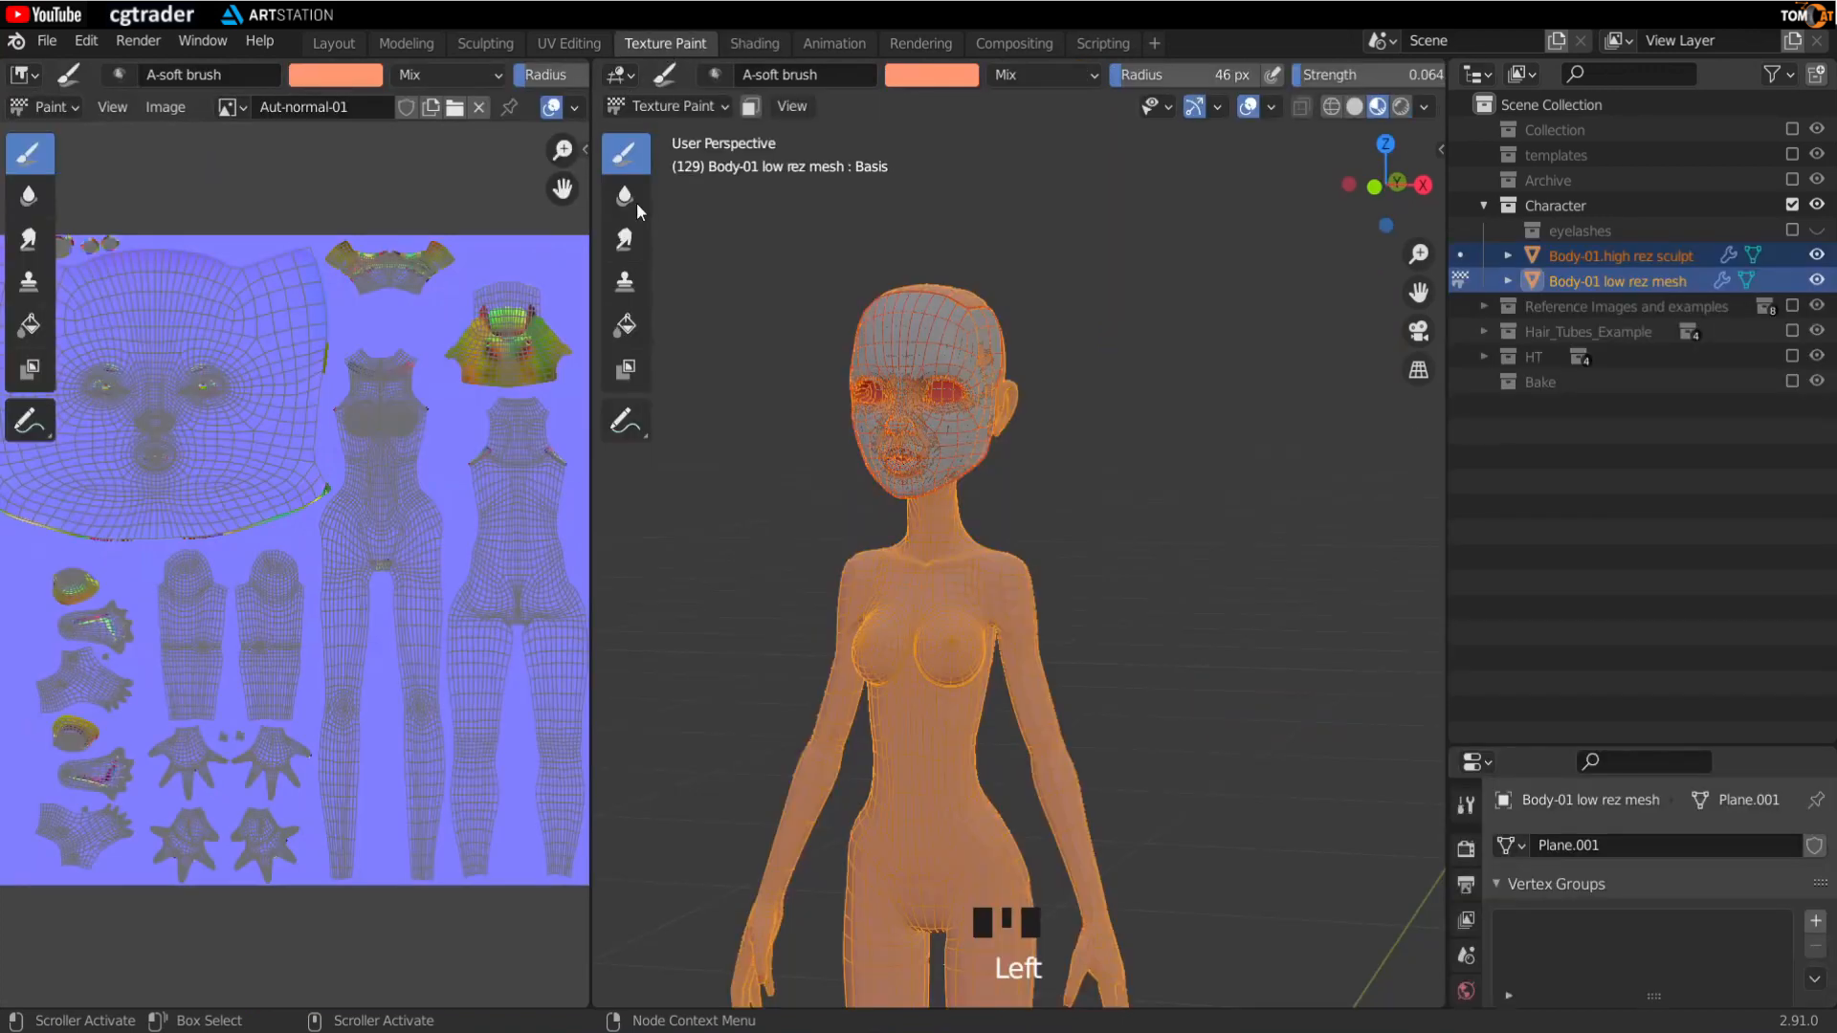
left_click_drag(593, 491, 1304, 491)
left_click_drag(1448, 560, 1676, 562)
Step: Inspect the normal map against the UV layout around the eyes, nose and lips, and return to the Shading workspace
scroll(501, 381, "up", 5)
scroll(672, 595, "up", 3)
scroll(672, 595, "up", 2)
middle_click_drag(571, 699, 738, 532)
middle_click_drag(573, 665, 651, 591)
scroll(651, 591, "up", 2)
scroll(649, 570, "up", 1)
scroll(649, 570, "down", 1)
middle_click_drag(352, 380, 383, 452)
scroll(383, 451, "down", 1)
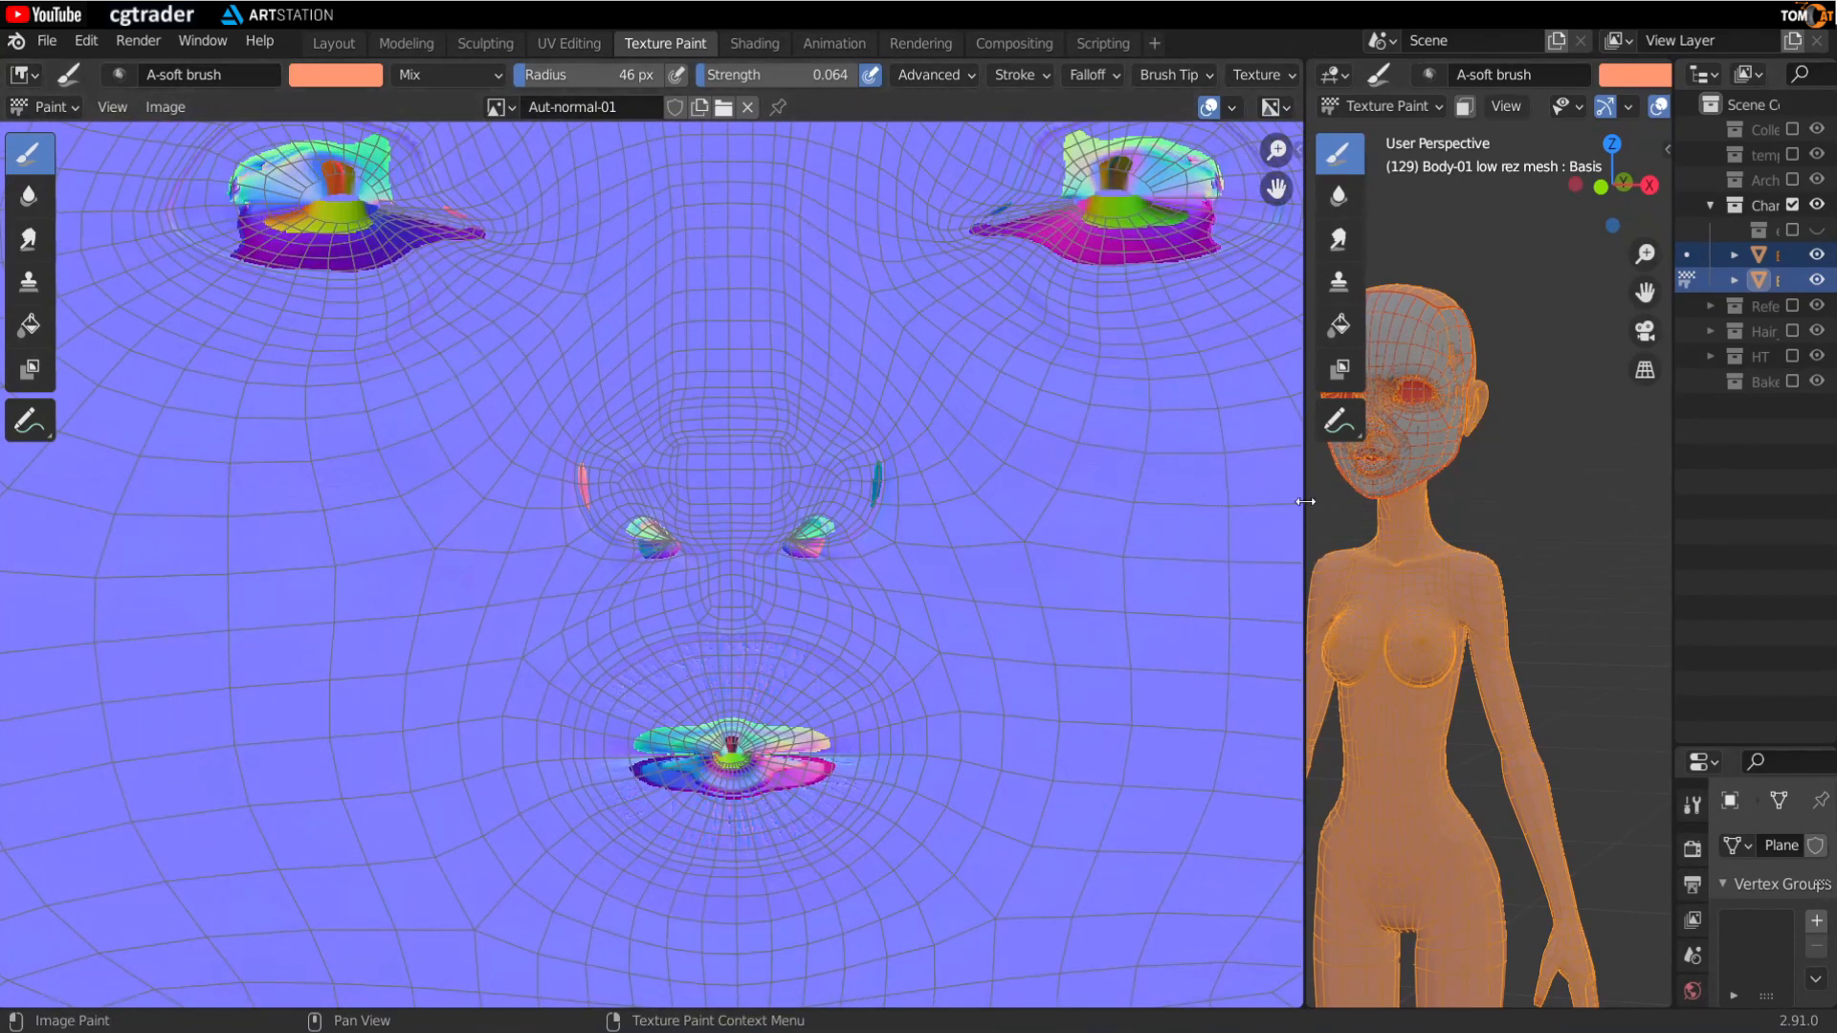
left_click_drag(1303, 501, 668, 478)
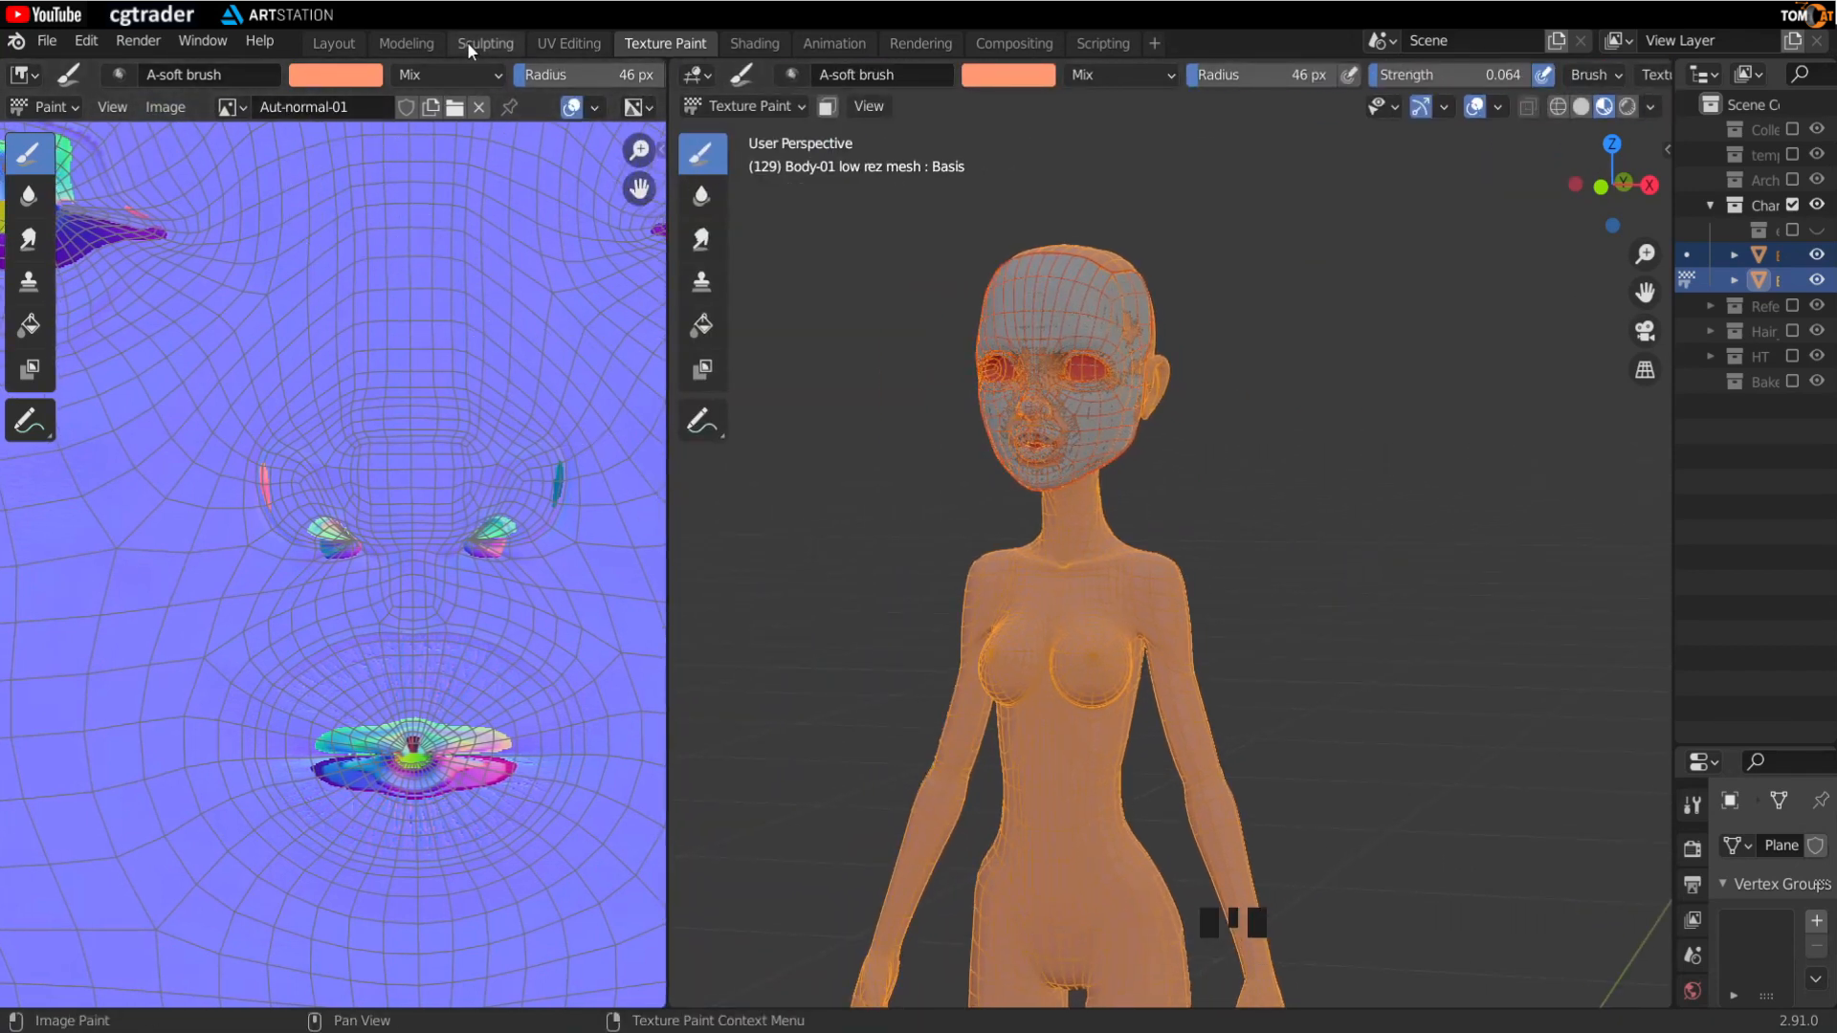
left_click(751, 43)
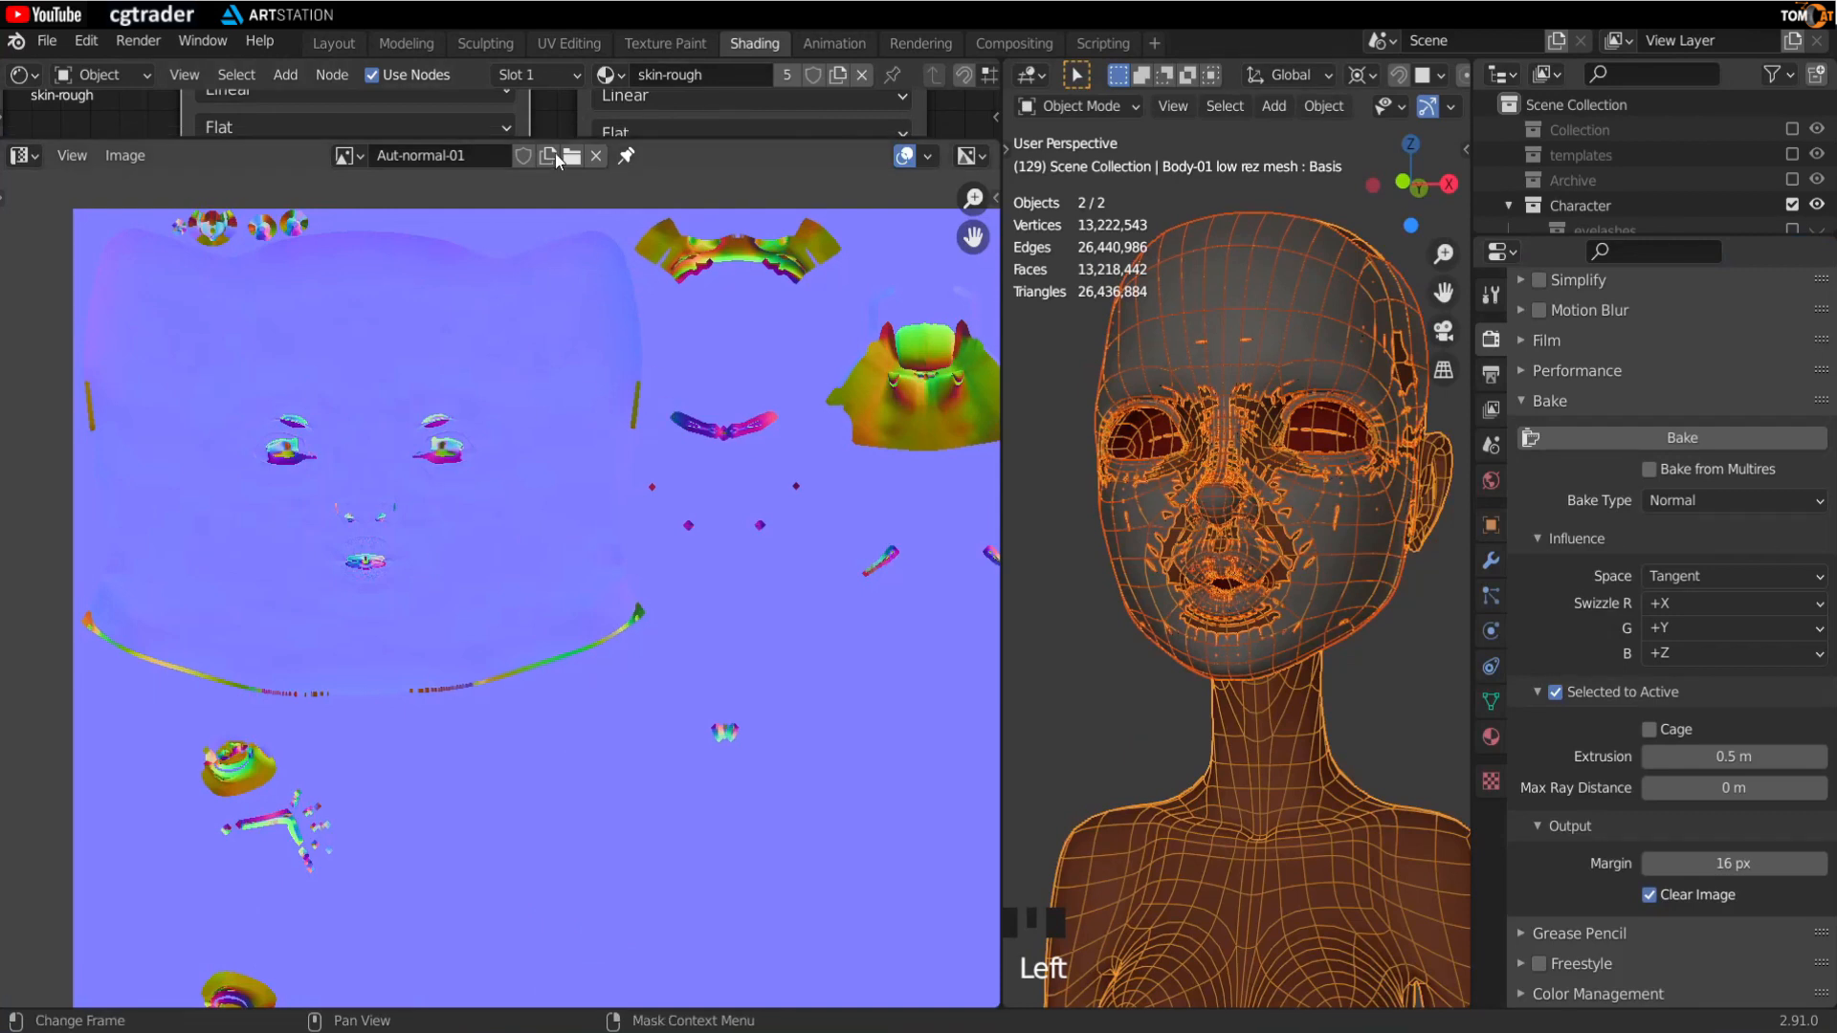
Step: Enlarge the node editor and delete the Aut-normal-test texture node from the skin-rough material
left_click_drag(451, 139, 469, 610)
scroll(657, 237, "up", 1)
left_click_drag(663, 170, 661, 163)
key("x")
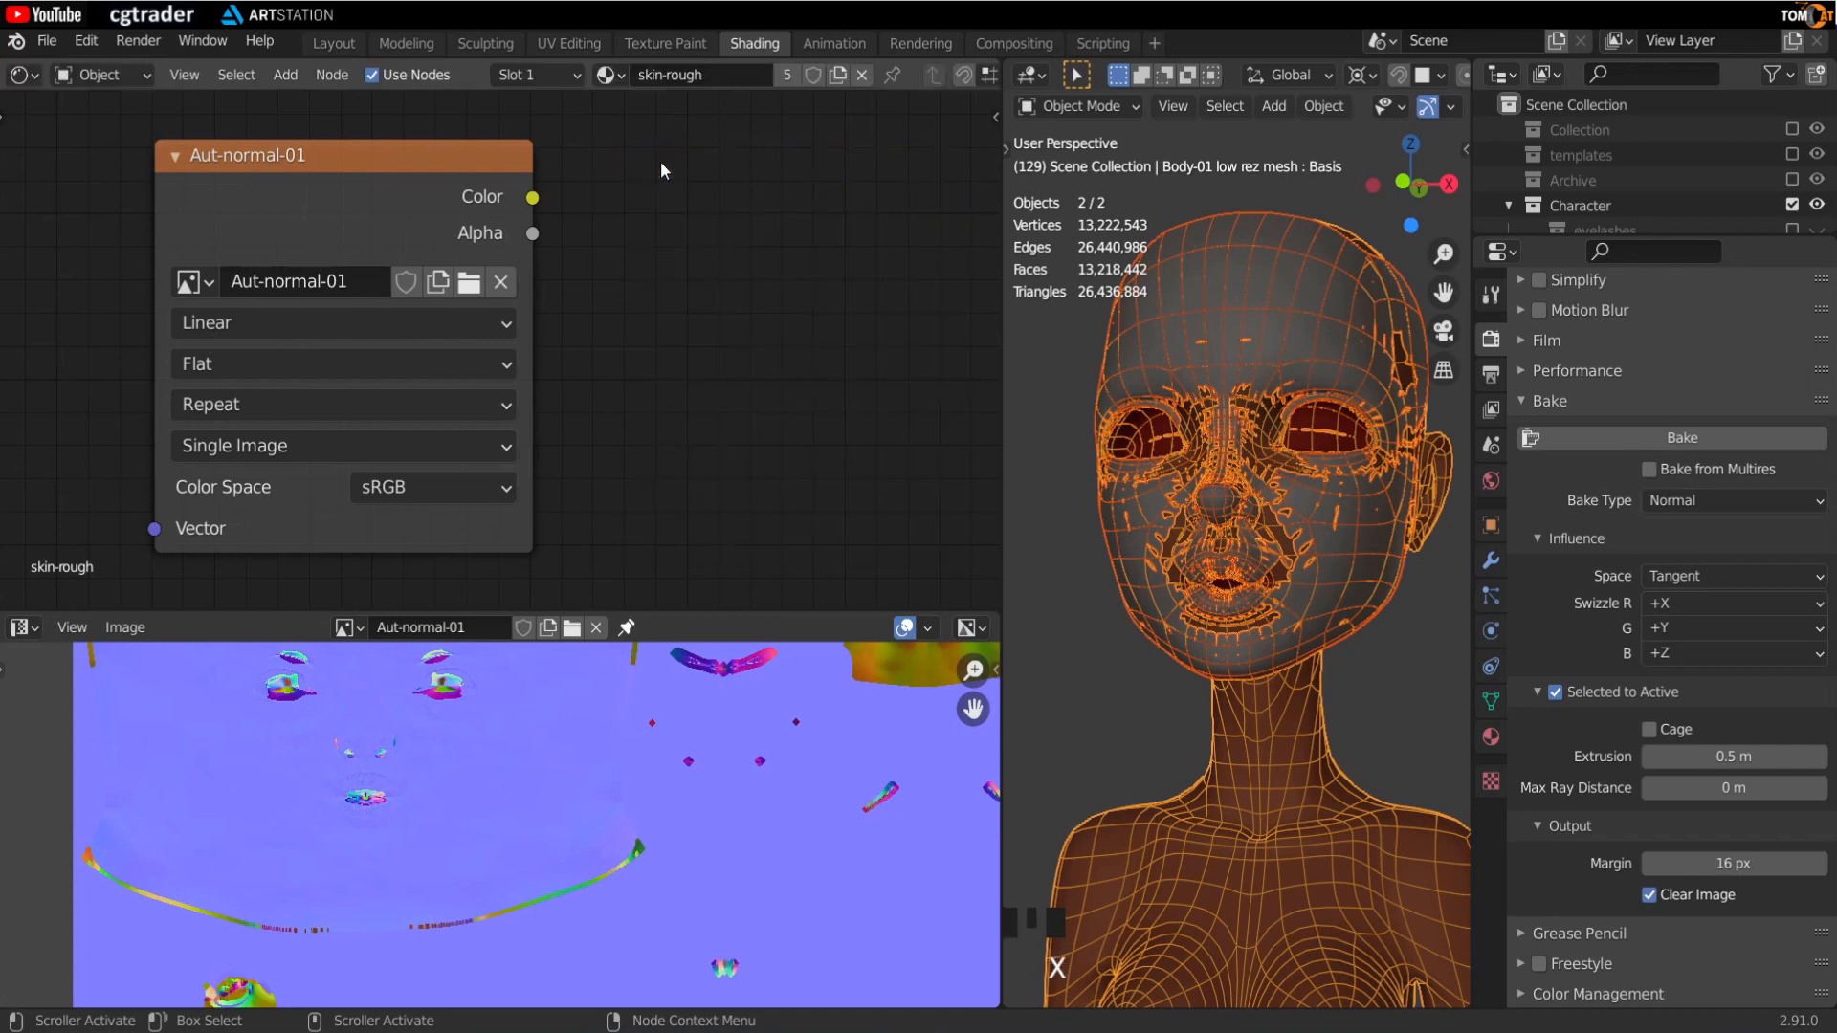
Step: Move the Aut-normal-01 texture node beside the lower inputs of the Principled BSDF node
scroll(656, 199, "down", 3)
middle_click_drag(614, 305, 863, 226)
scroll(631, 332, "down", 3)
middle_click_drag(425, 428, 552, 404)
scroll(729, 217, "up", 4)
left_click_drag(774, 154, 57, 359)
middle_click_drag(620, 390, 750, 346)
left_click_drag(333, 311, 148, 402)
scroll(226, 344, "down", 6)
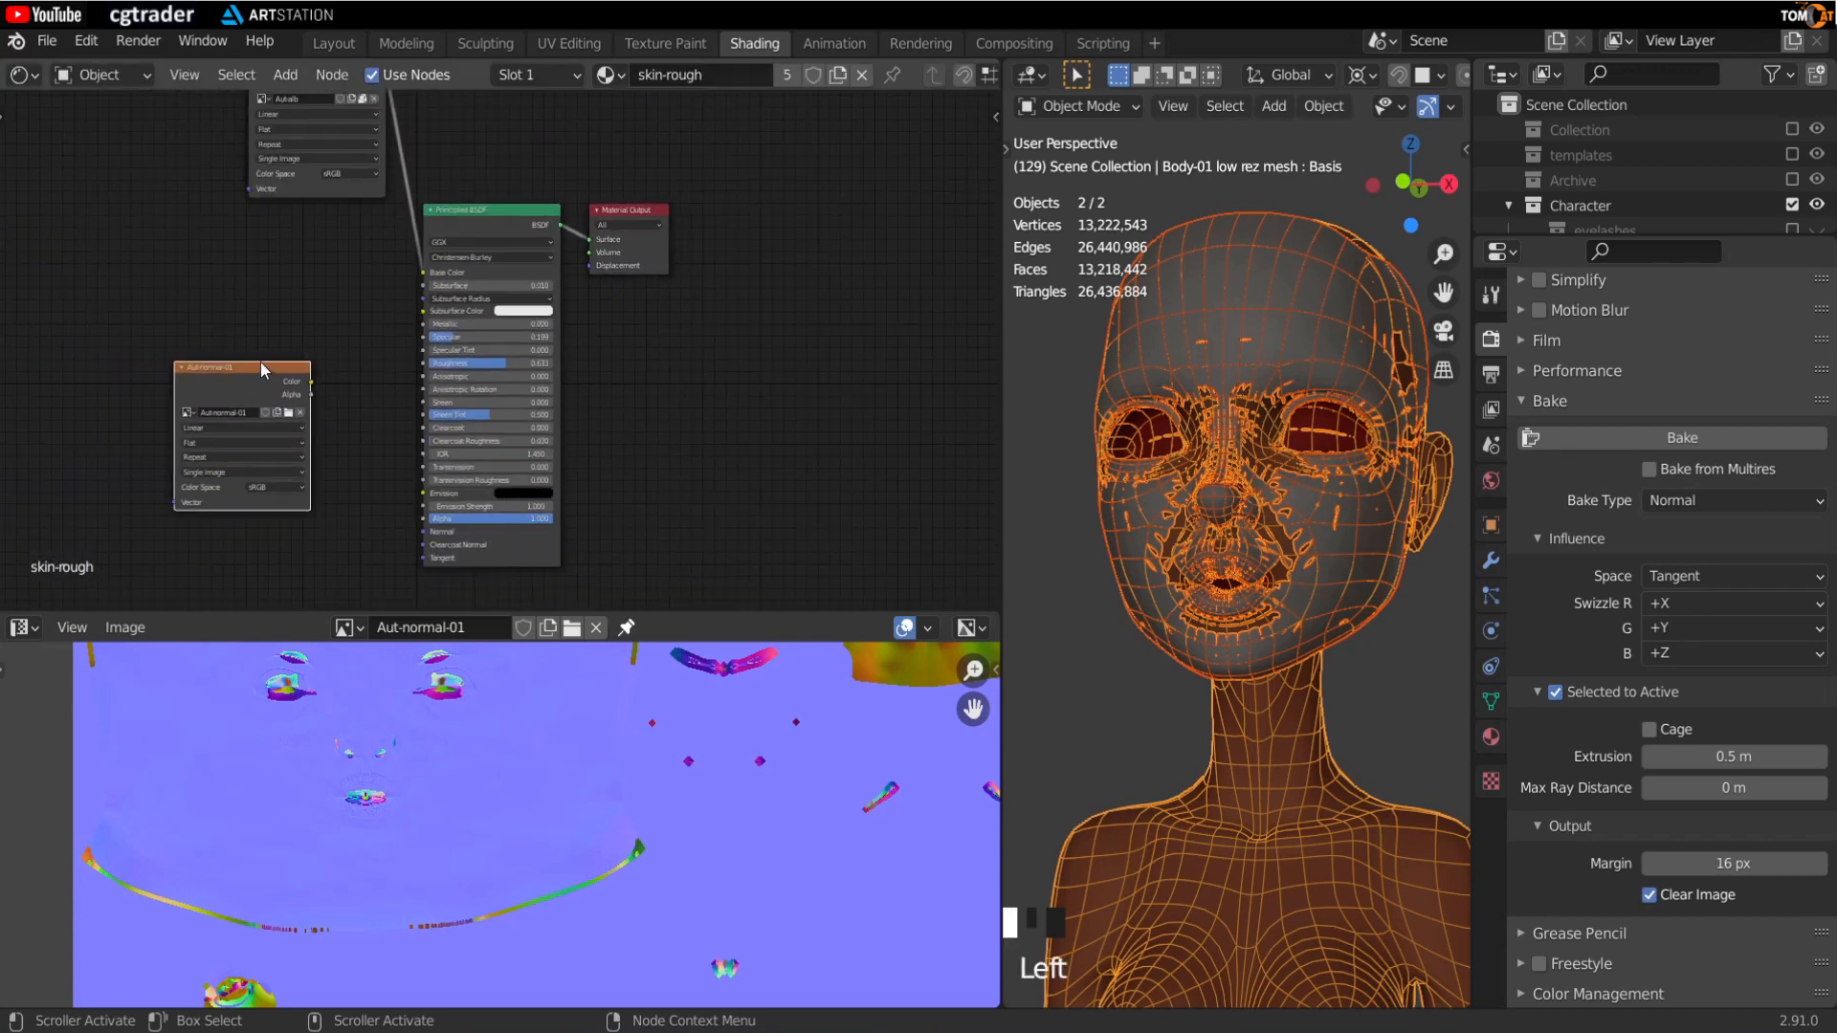
left_click_drag(265, 371, 209, 394)
middle_click_drag(714, 366, 661, 339)
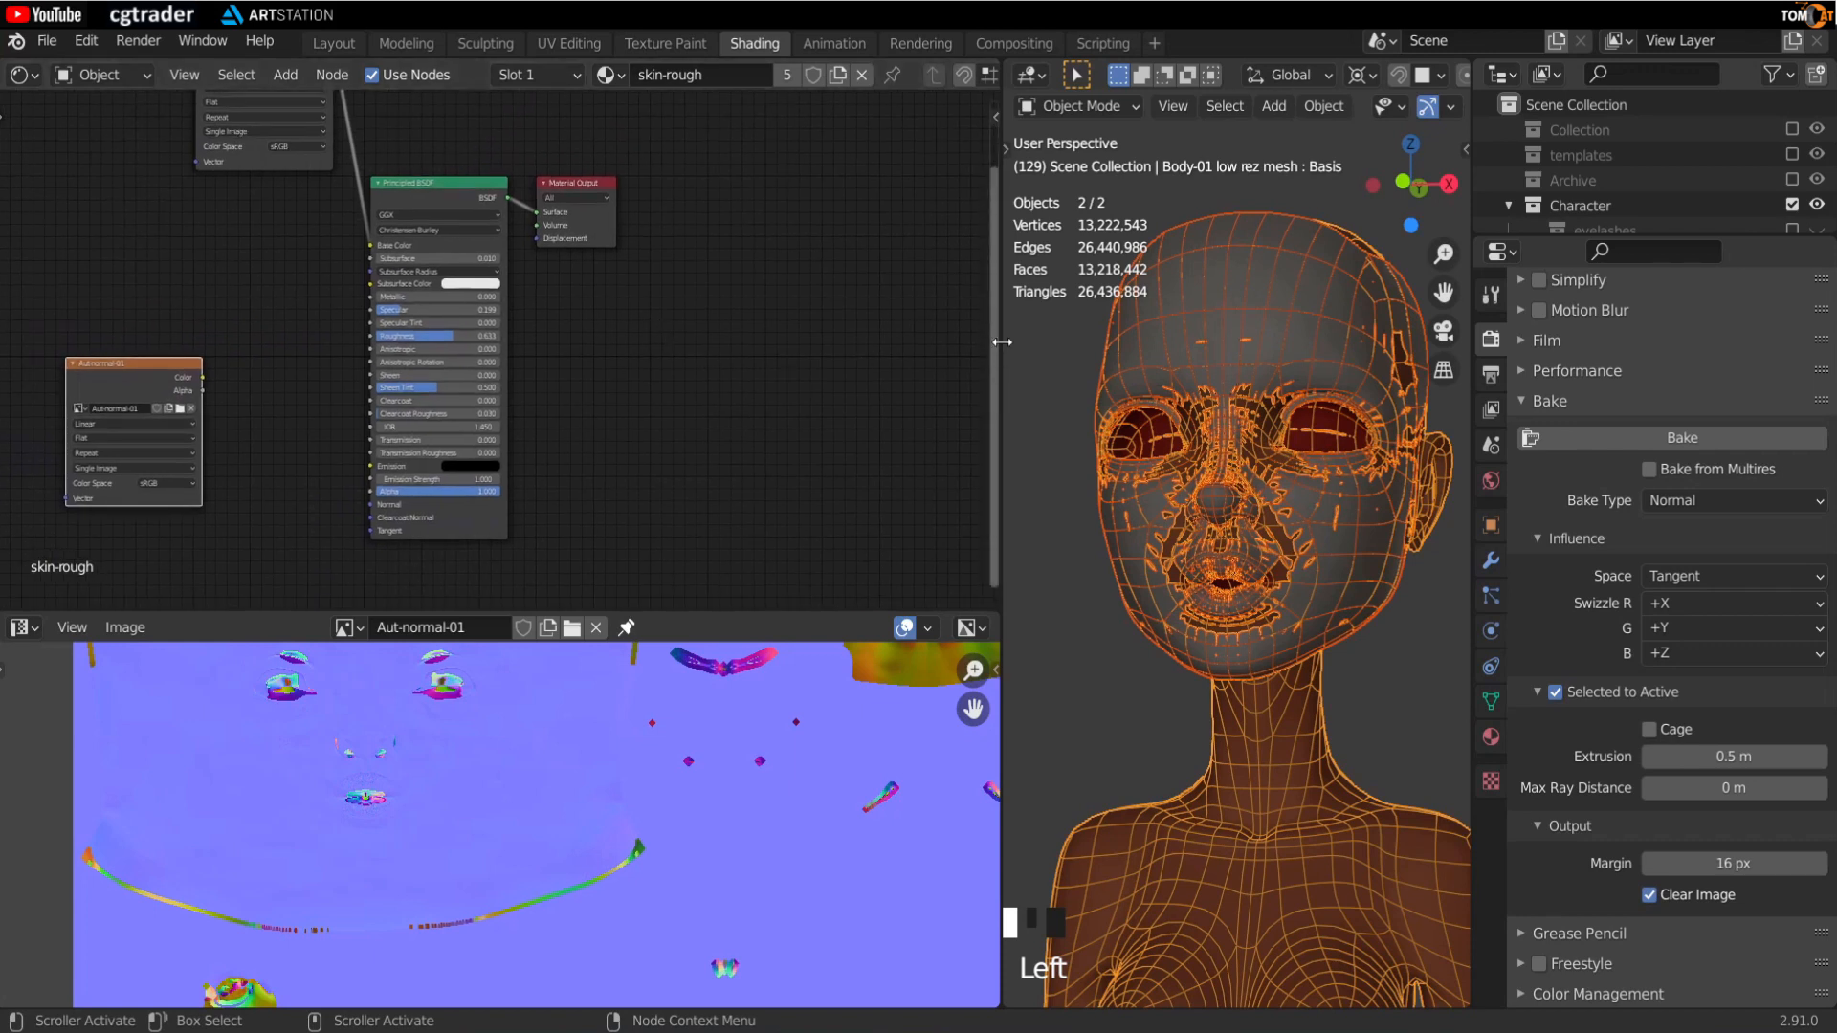
Step: Enlarge the 3D viewport and the outliner, and delete the Body-01.high rez sculpt object
left_click_drag(1002, 342, 565, 421)
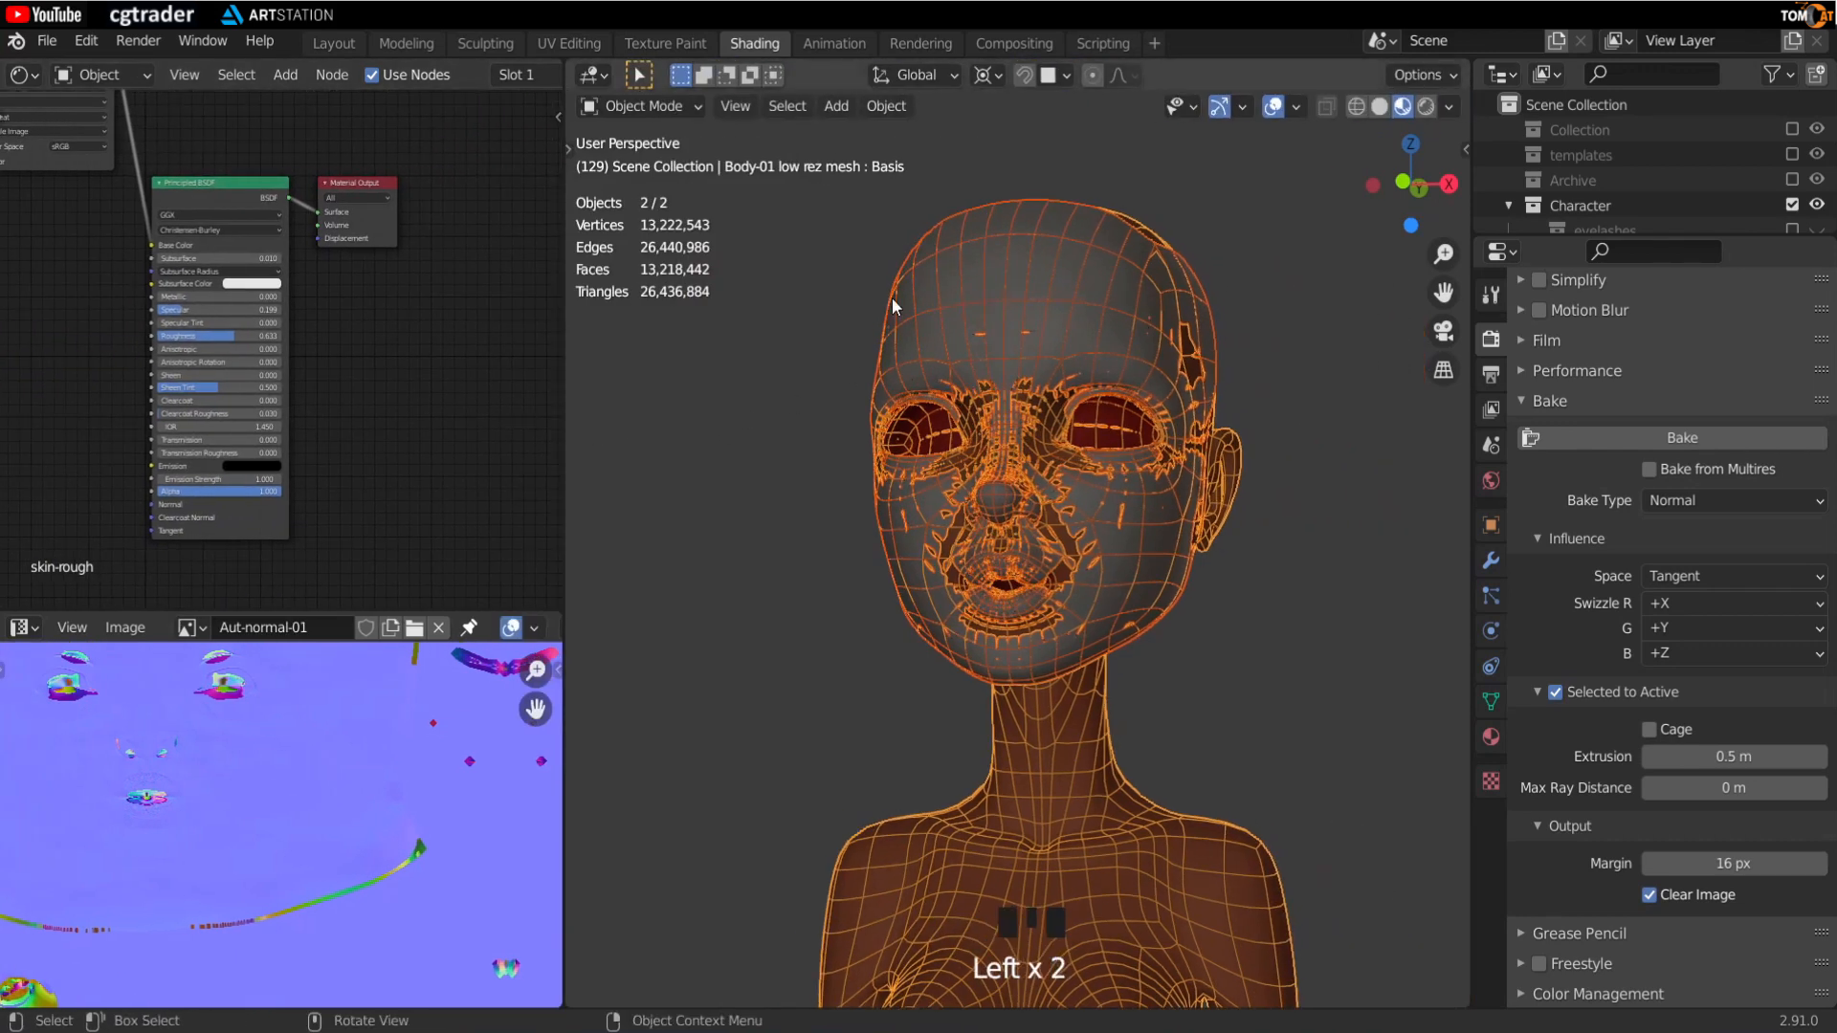
left_click(995, 299)
left_click(1018, 280)
middle_click(1074, 348)
middle_click_drag(1073, 349, 985, 547)
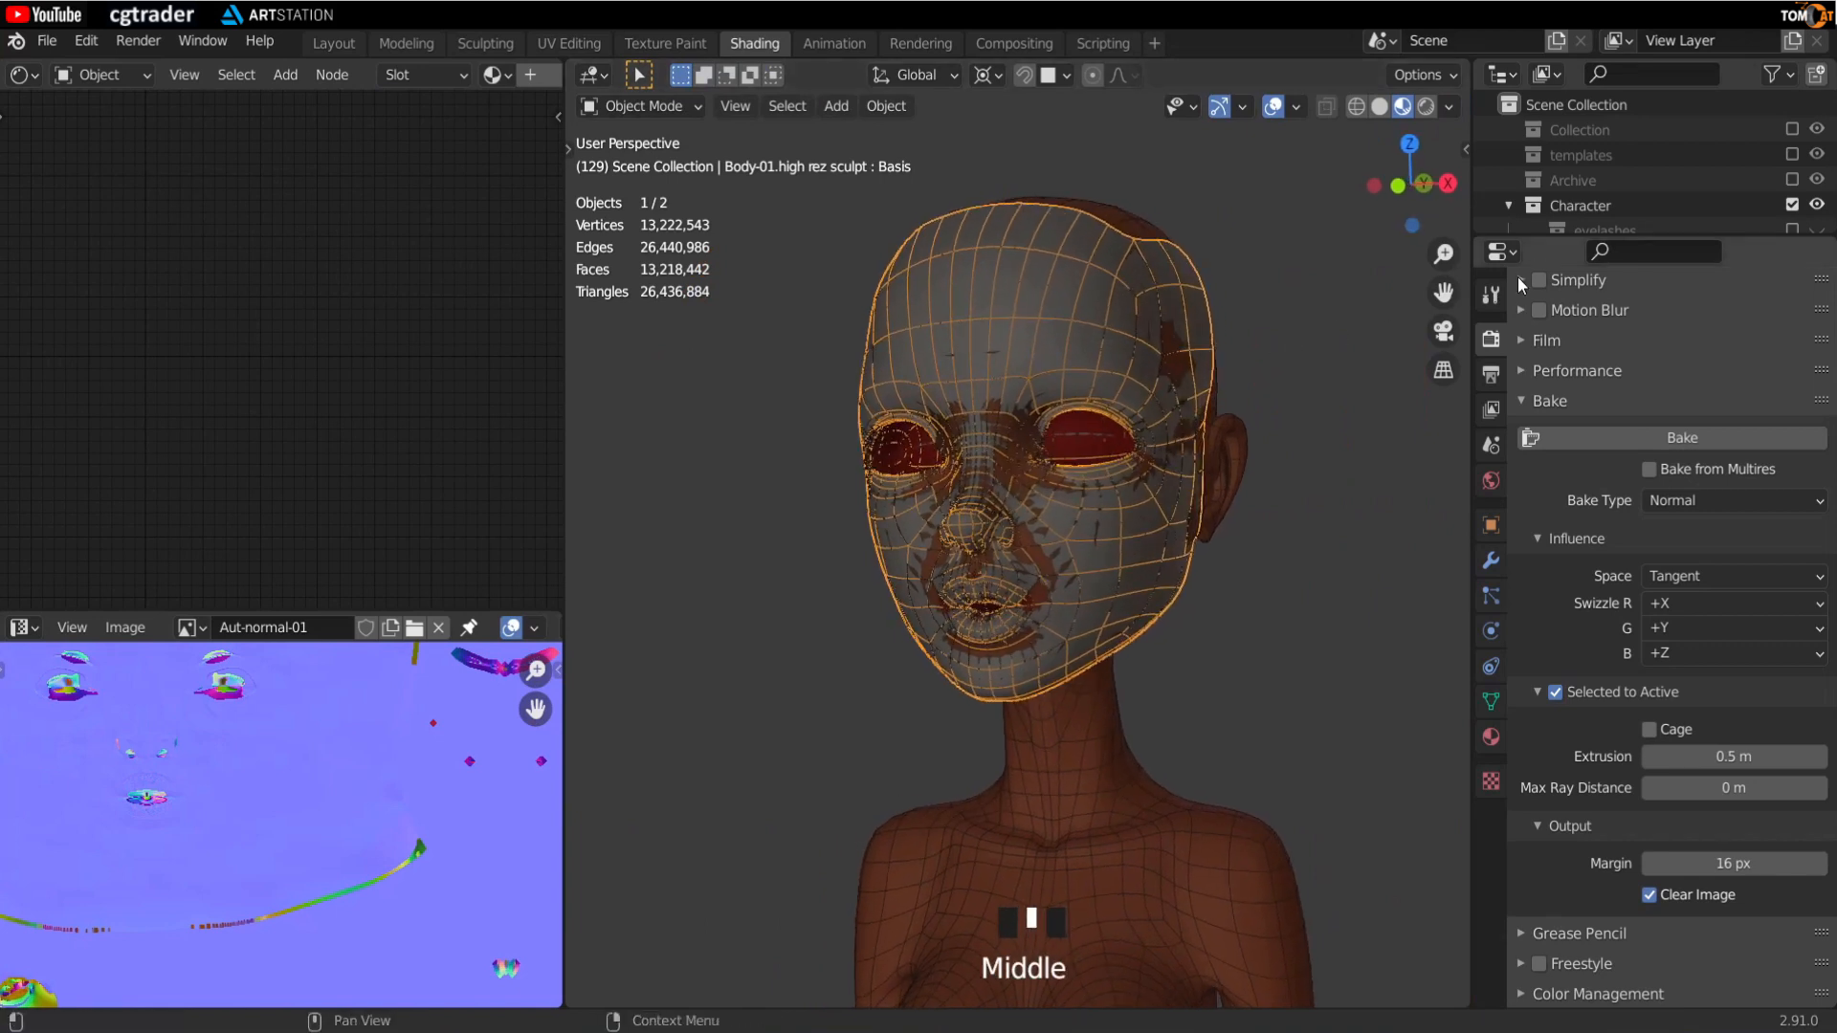
left_click_drag(1543, 239, 1534, 620)
middle_click_drag(1066, 564, 1049, 554)
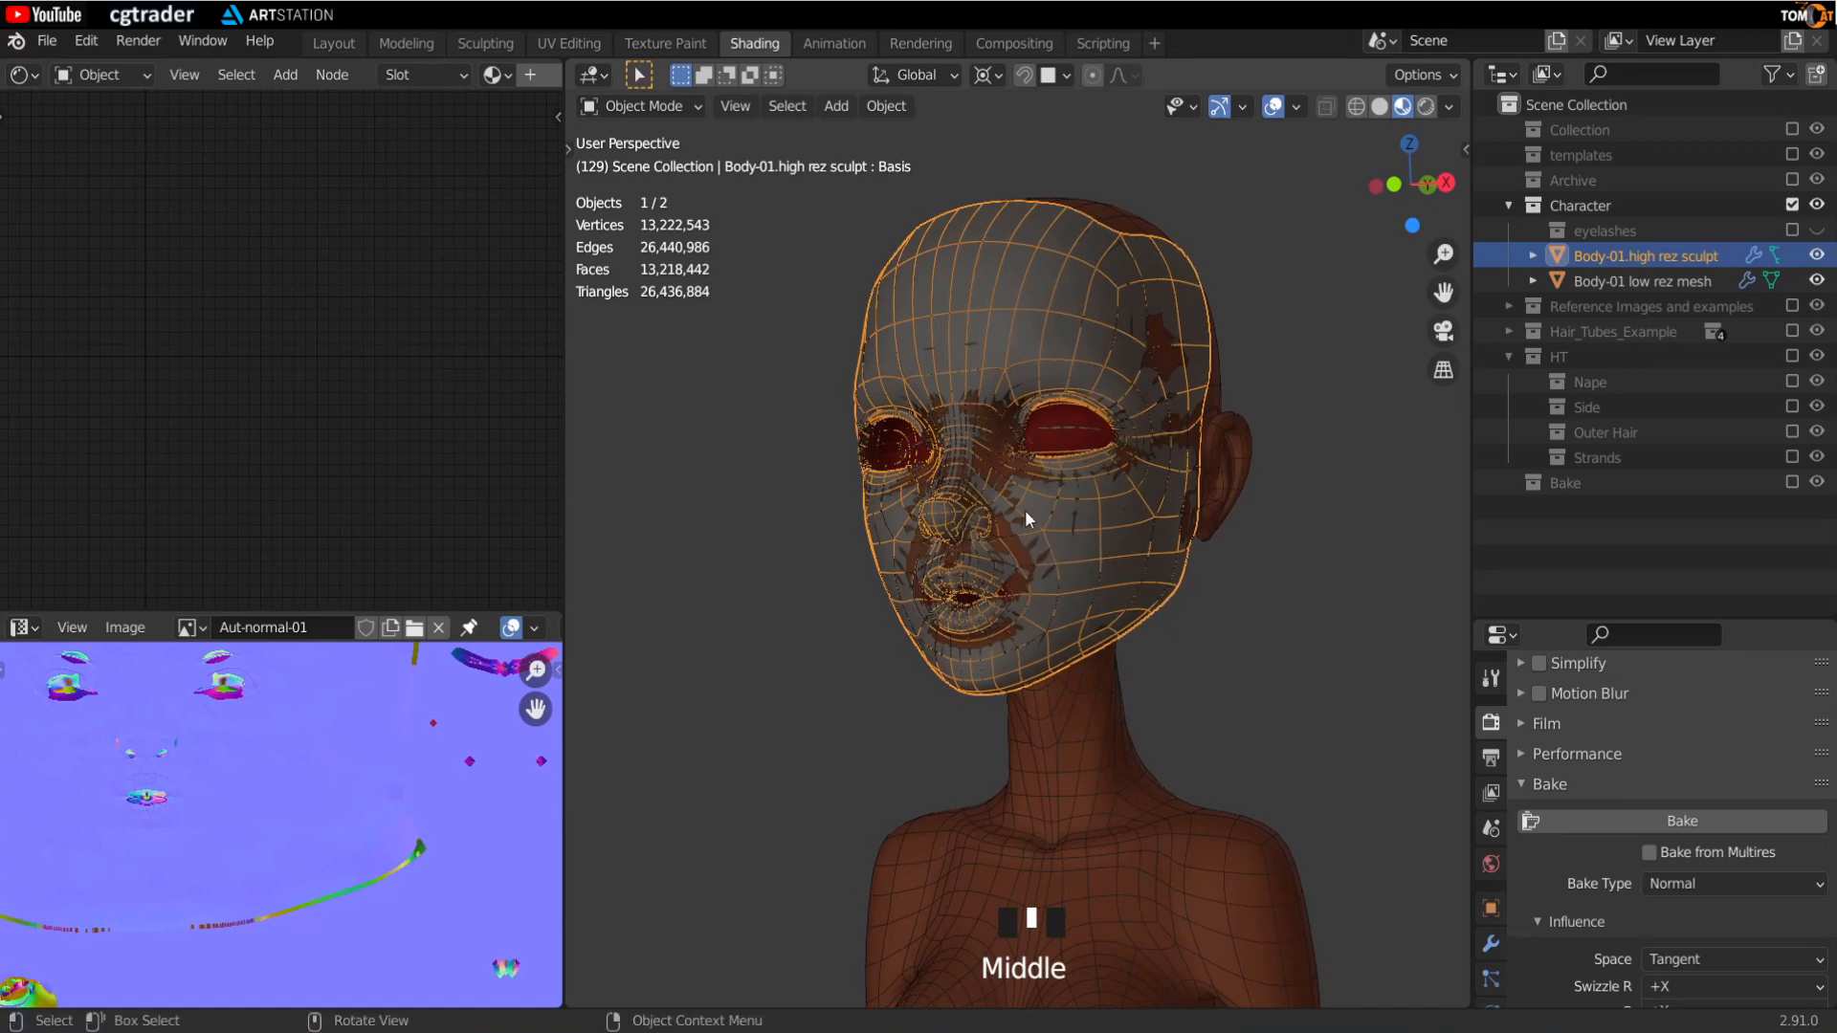
key("Delete")
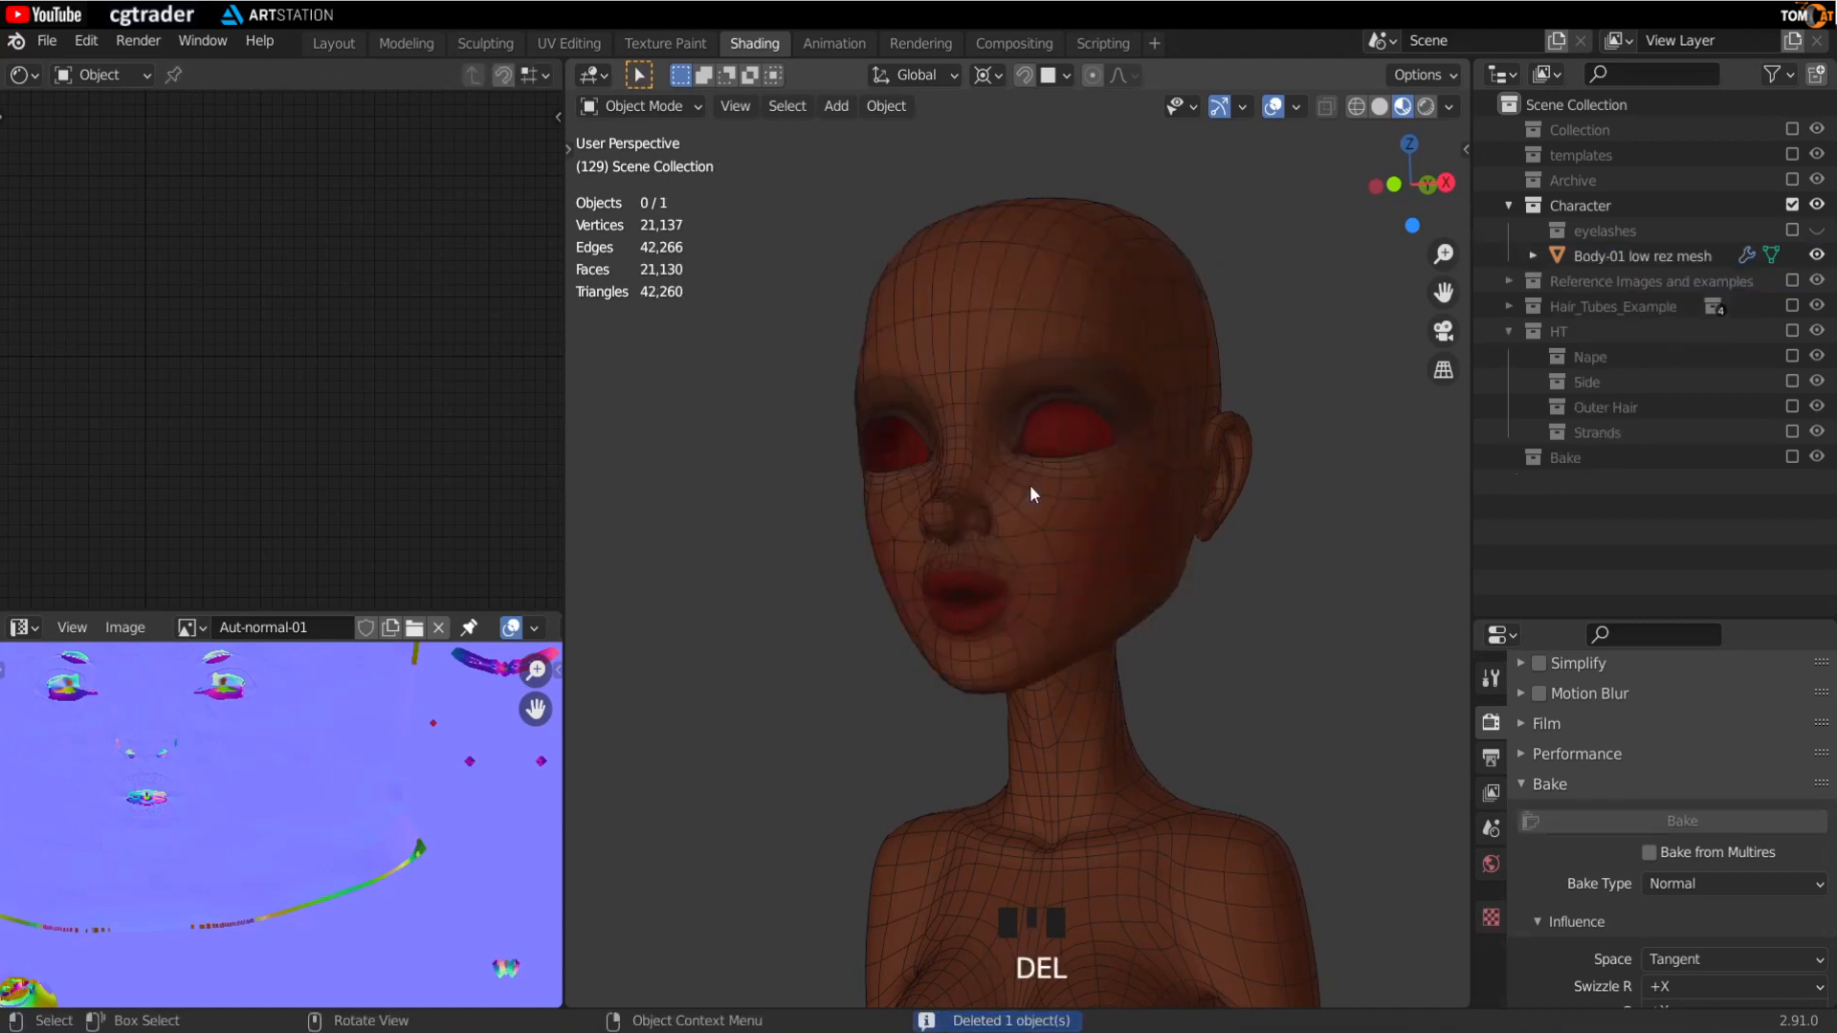
Step: Enable the collection named Collection to bring its camera and point lights into the scene
middle_click_drag(1047, 509, 1219, 435)
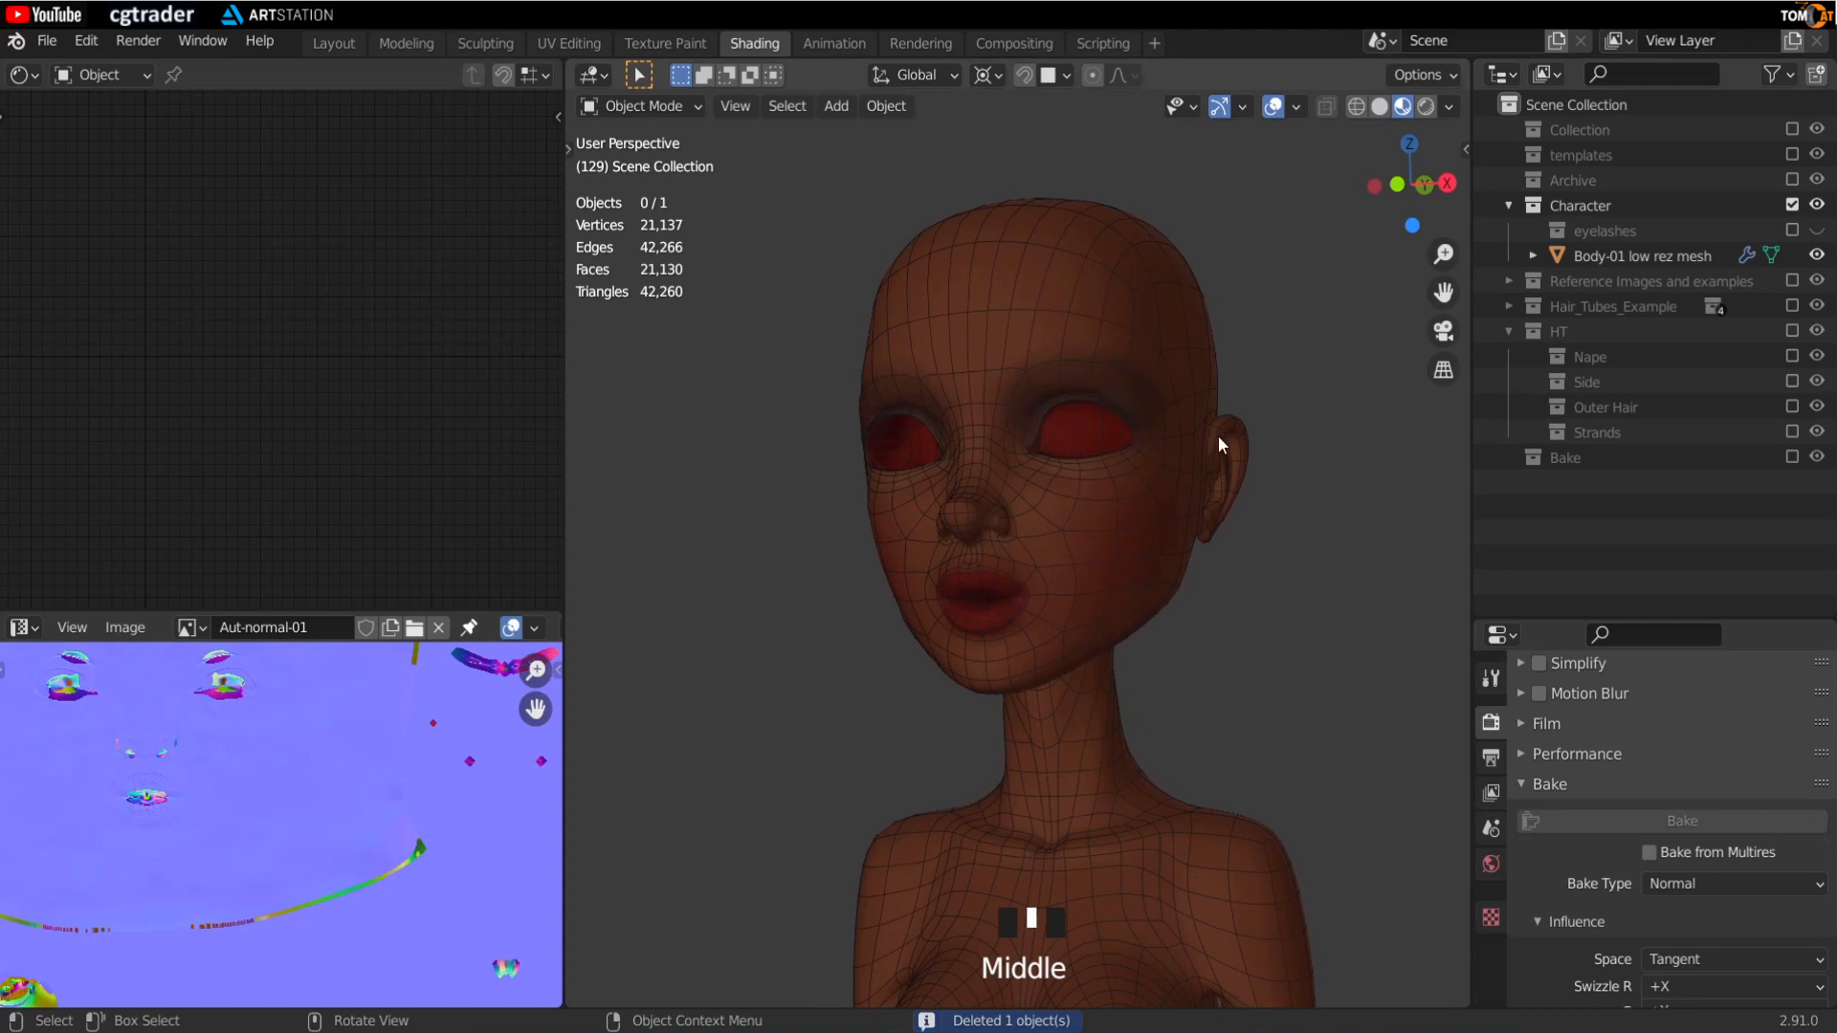
left_click(1792, 129)
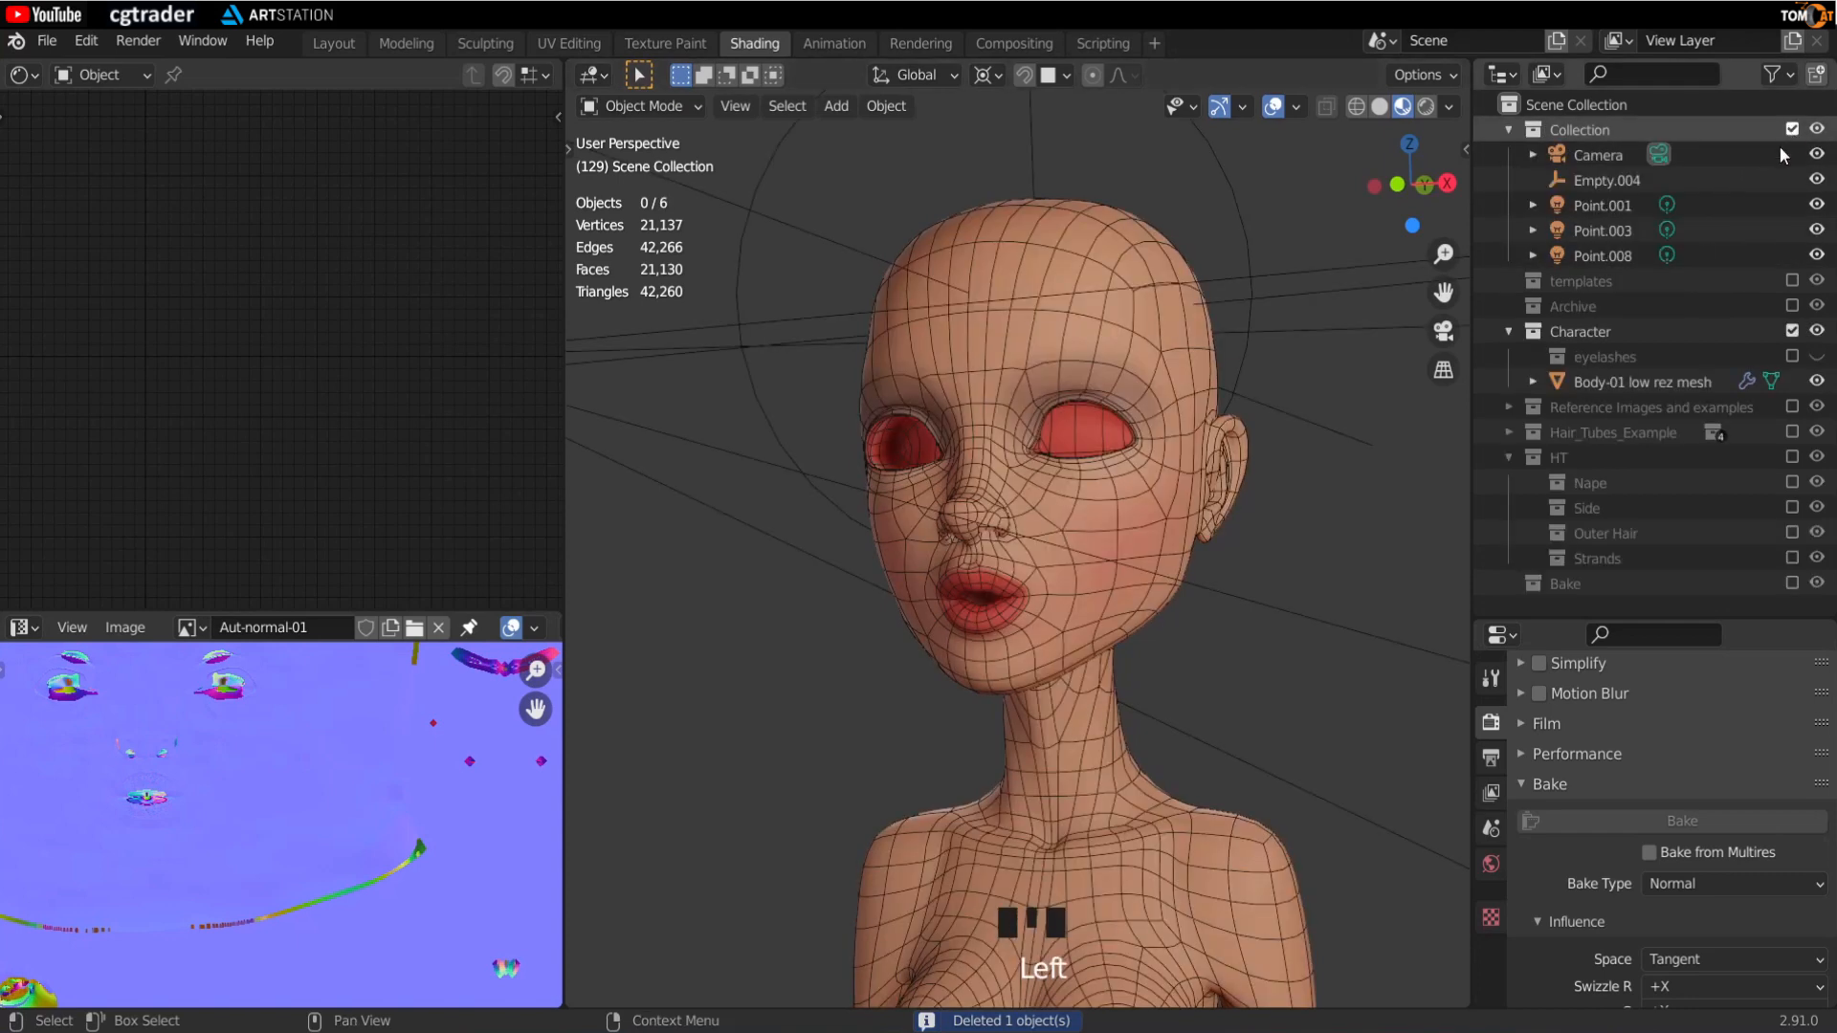
Step: Select the low rez body mesh and set the Aut-normal-01 texture node's color space to Non-Color in the skin-rough material
middle_click_drag(1256, 381, 1249, 419)
scroll(1248, 400, "up", 2)
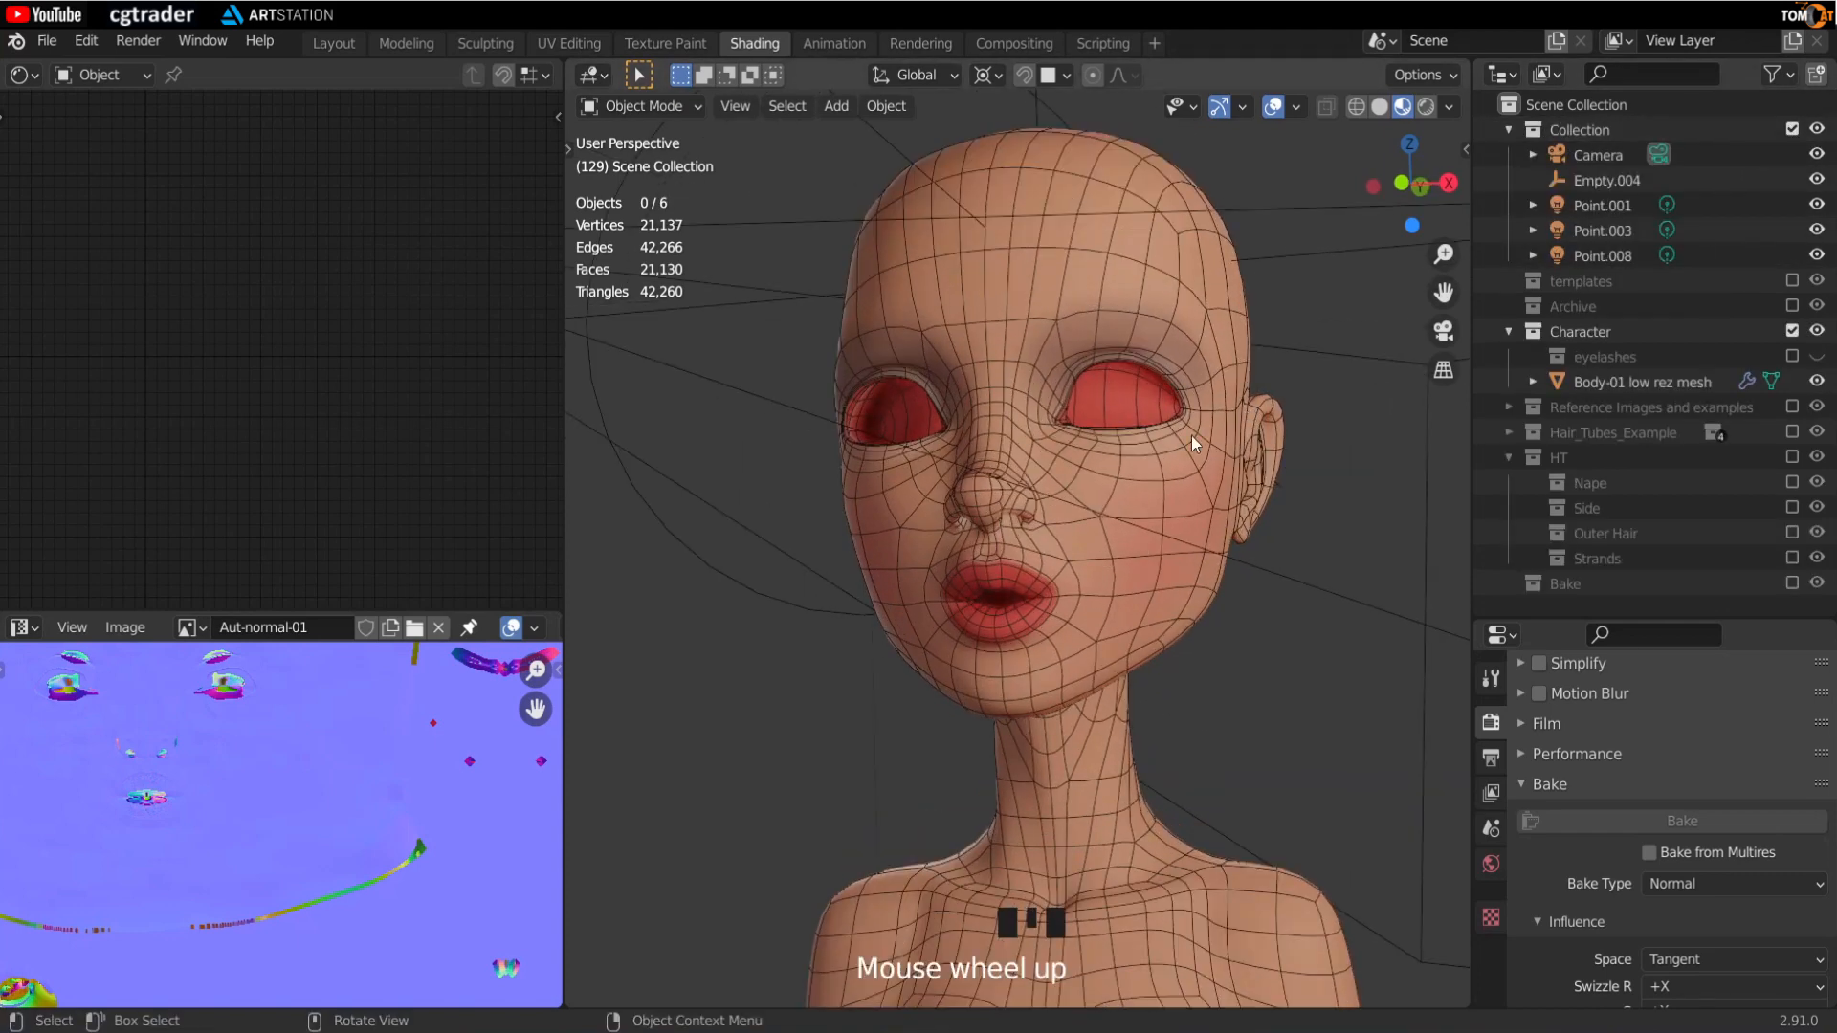
scroll(1187, 435, "up", 2)
middle_click_drag(1093, 409, 945, 599, "shift")
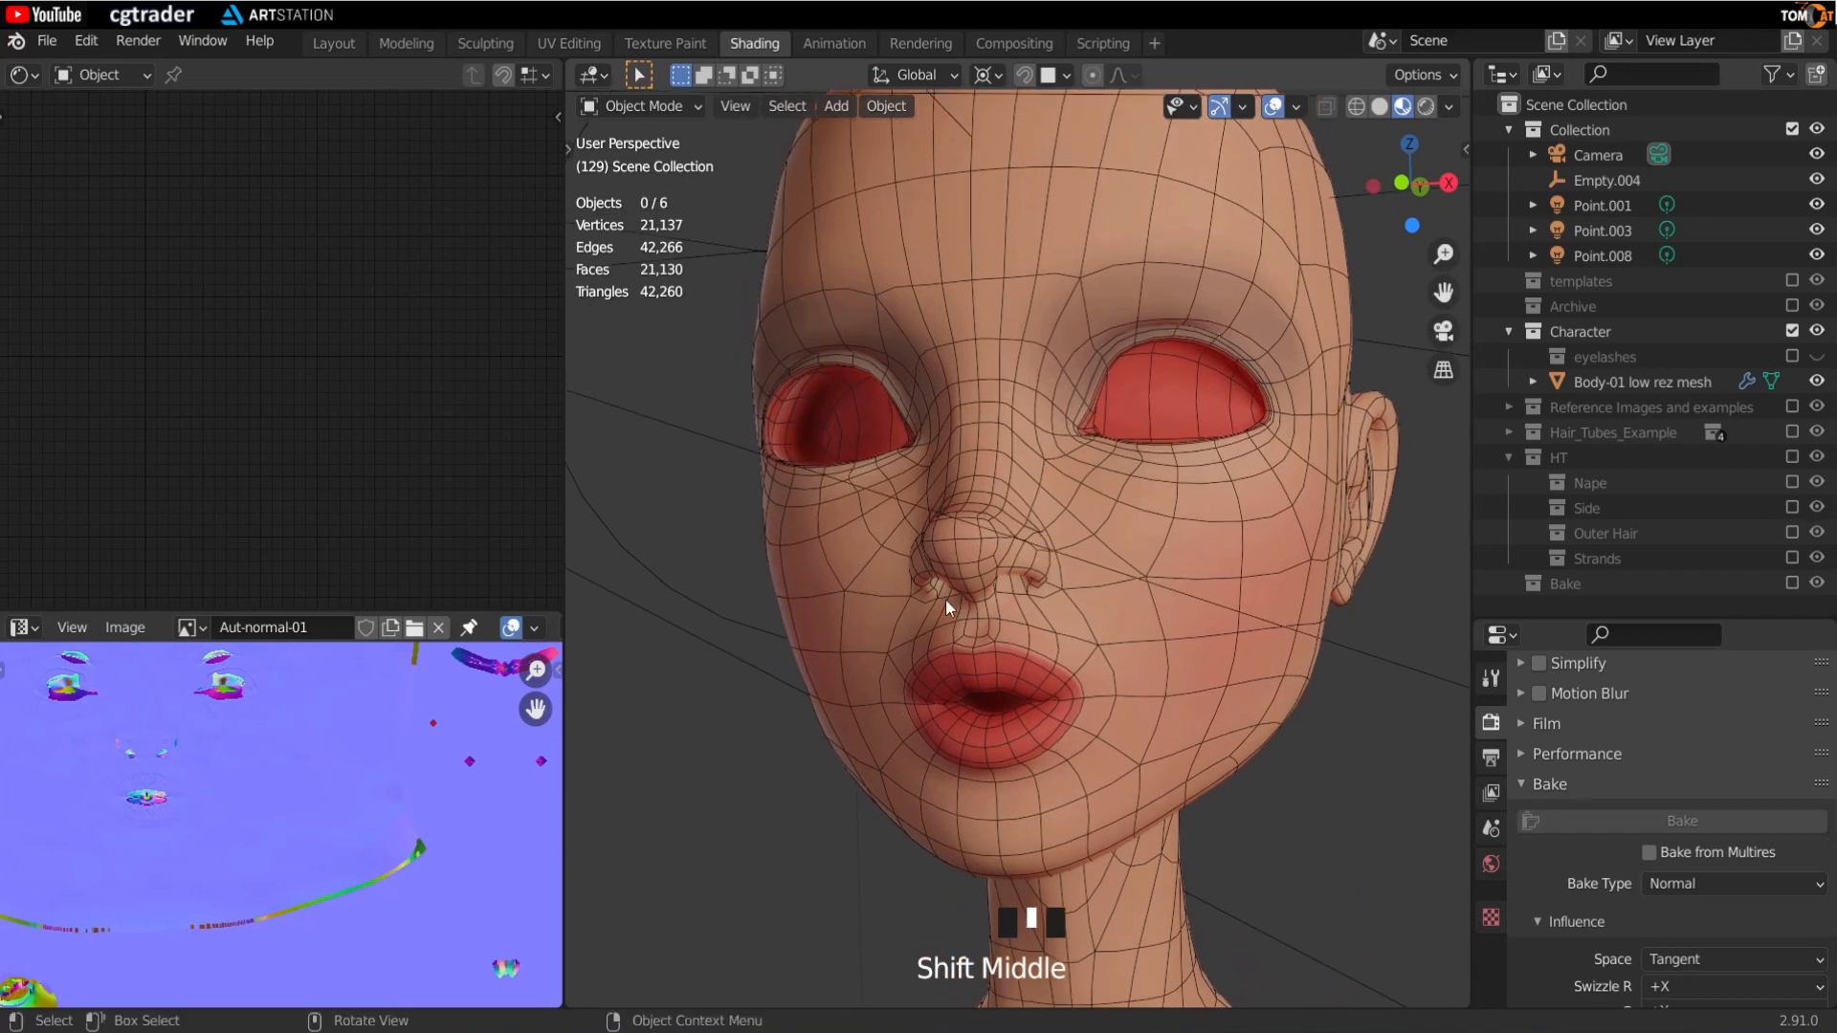
left_click(895, 585)
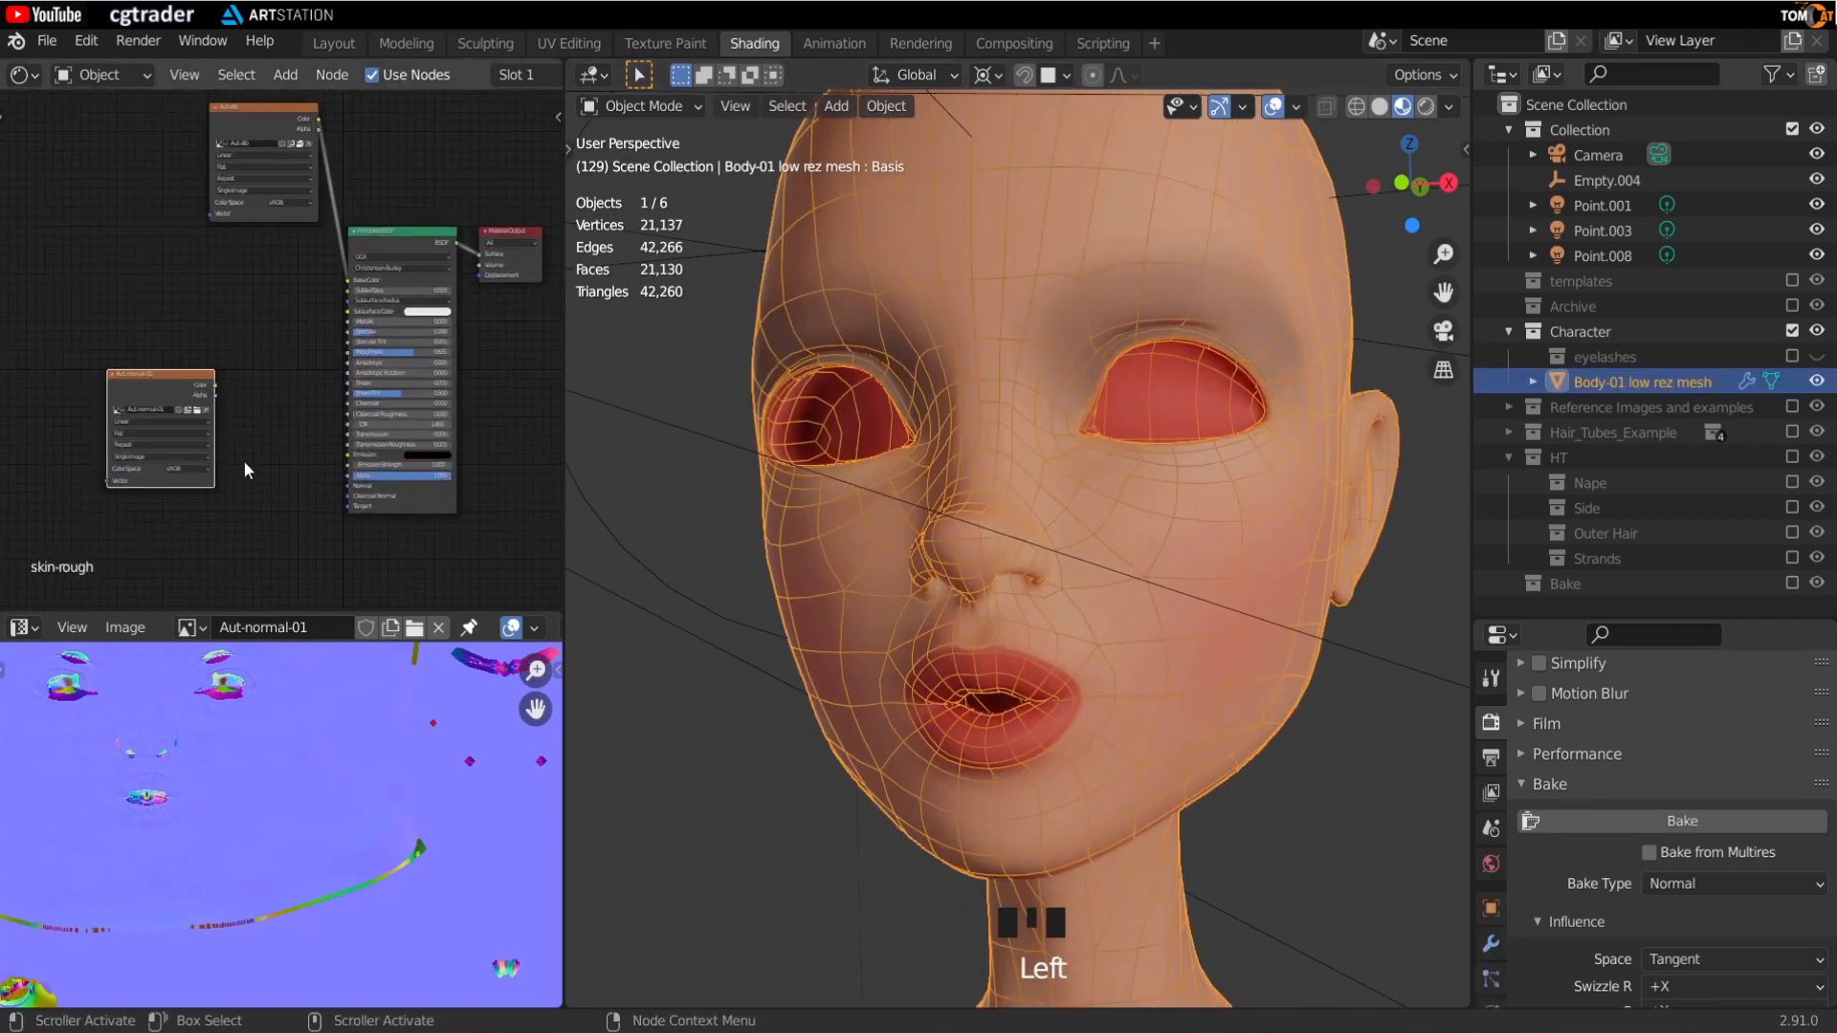
left_click_drag(563, 417, 1132, 425)
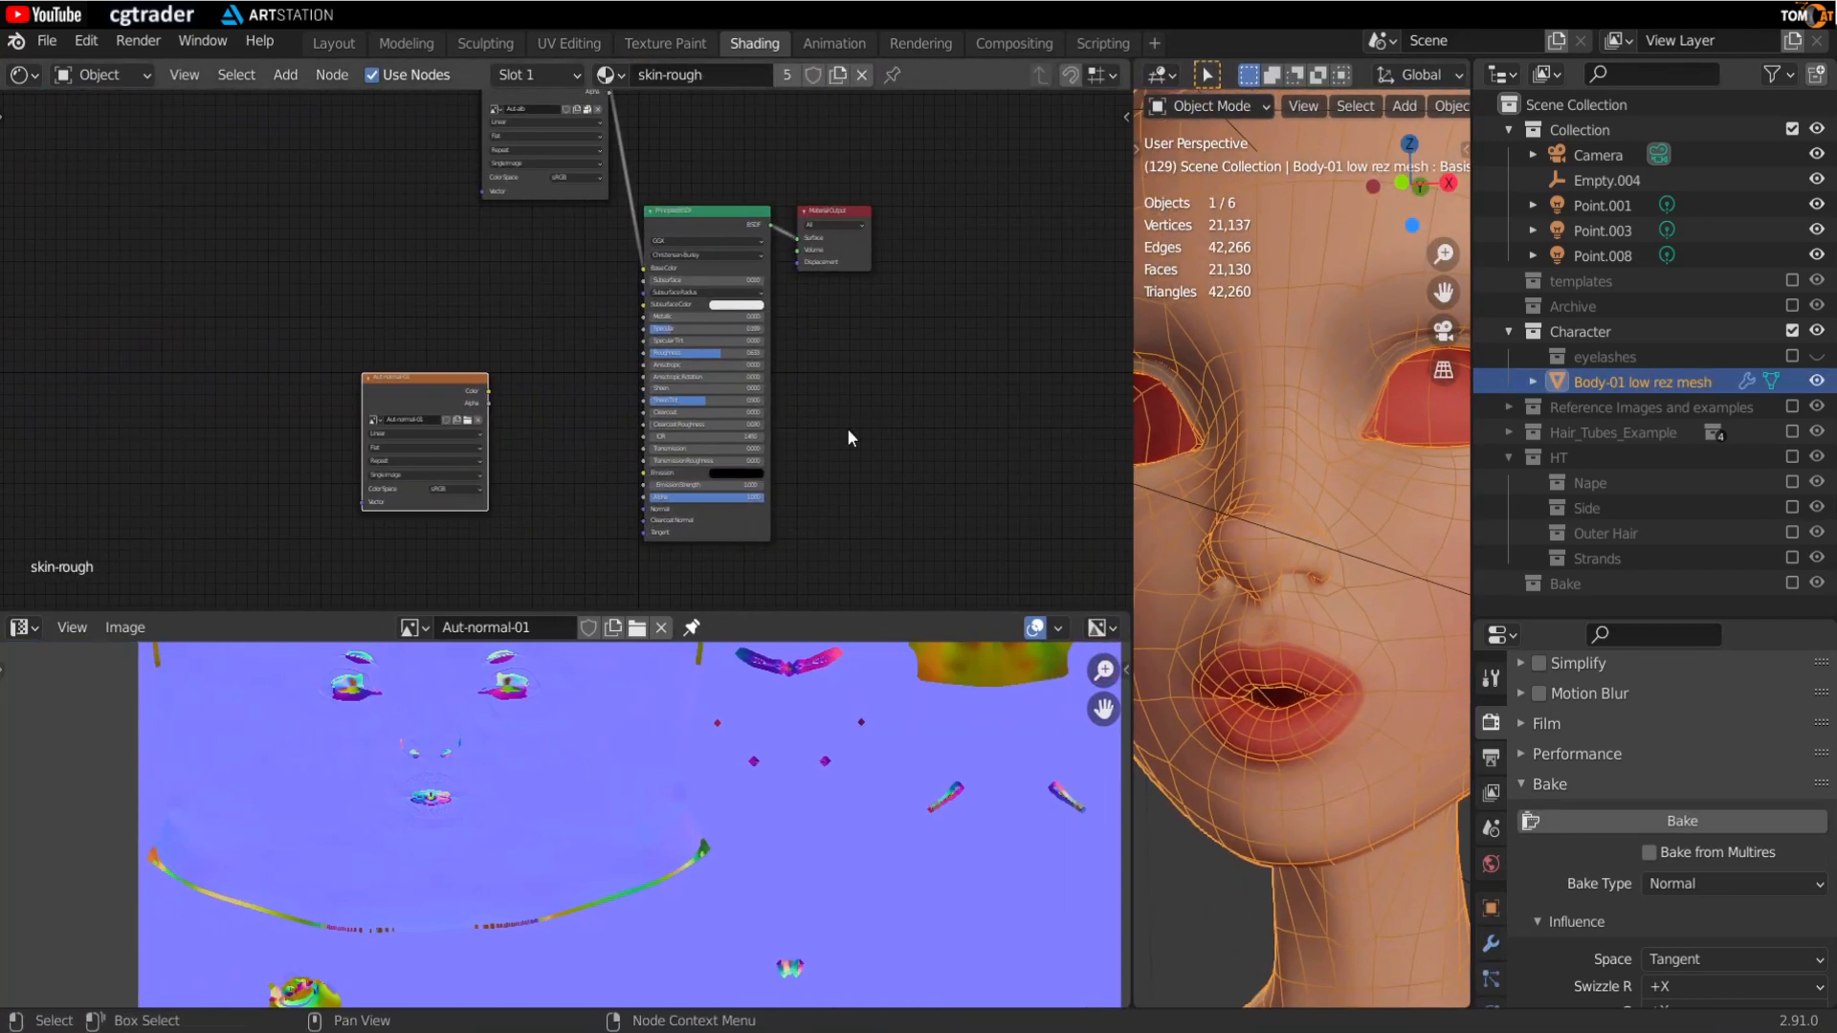
scroll(622, 382, "up", 3)
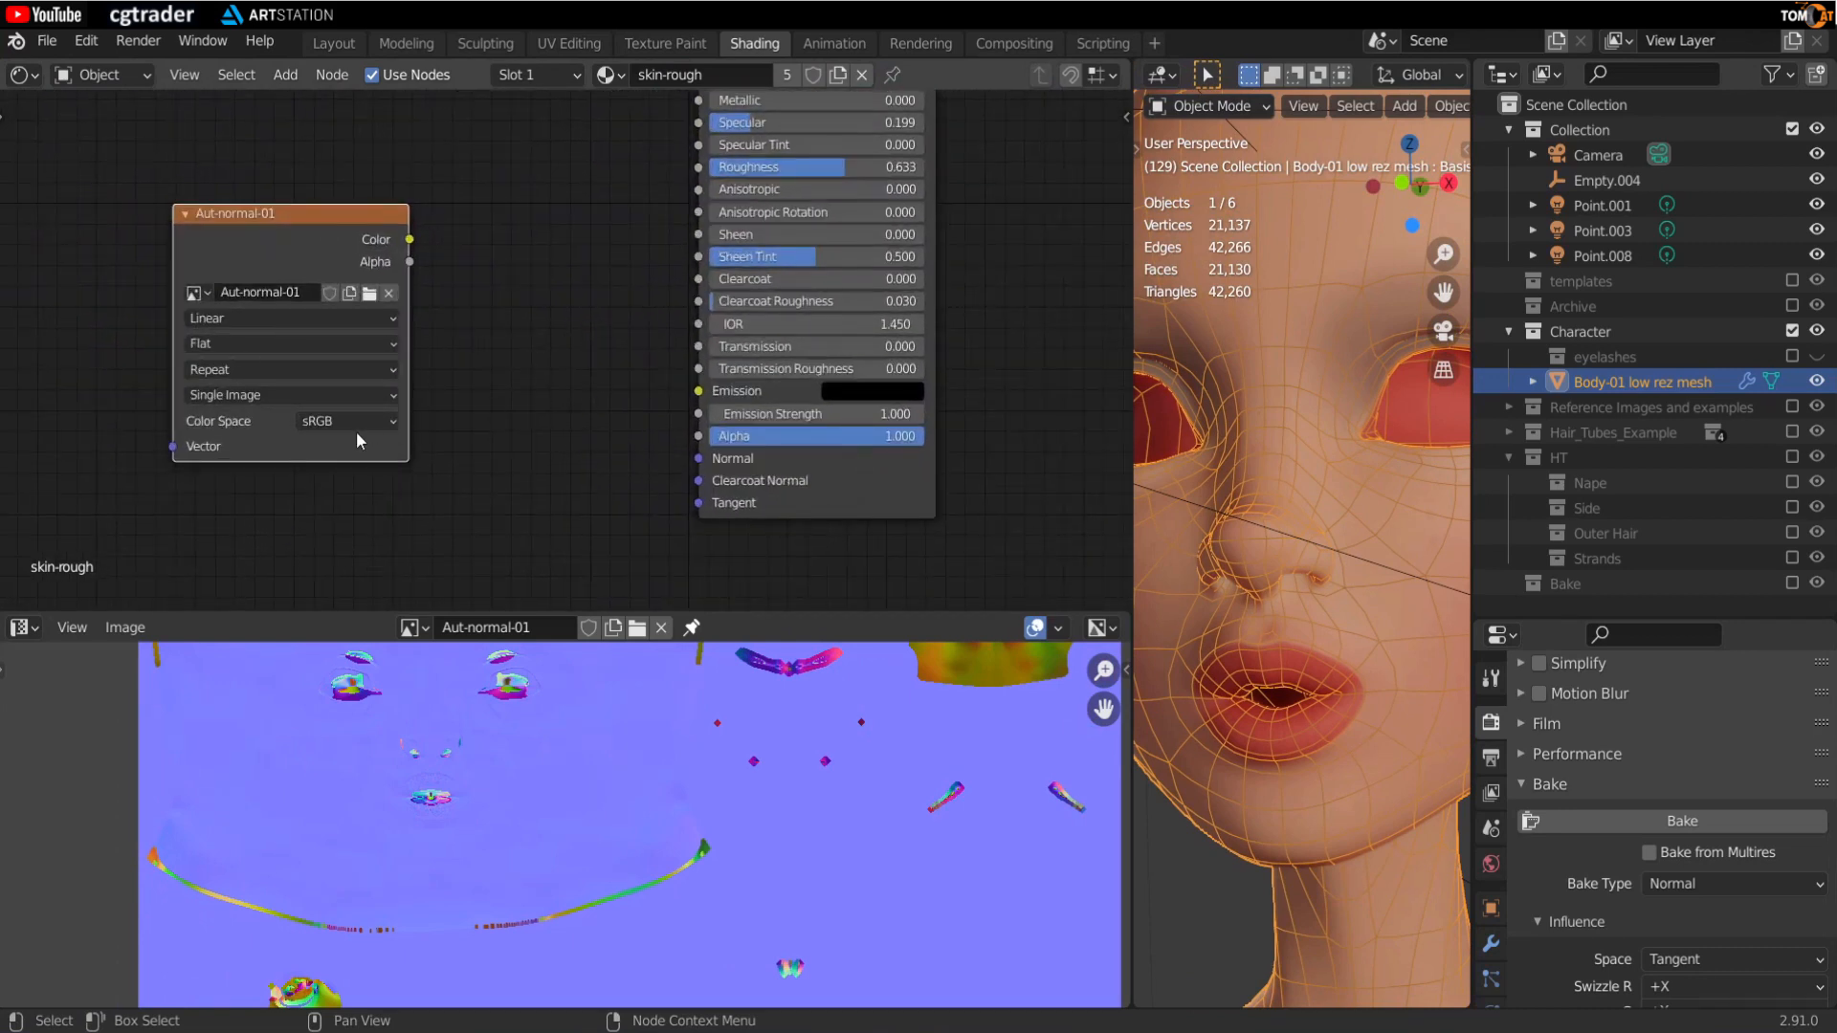
left_click(341, 423)
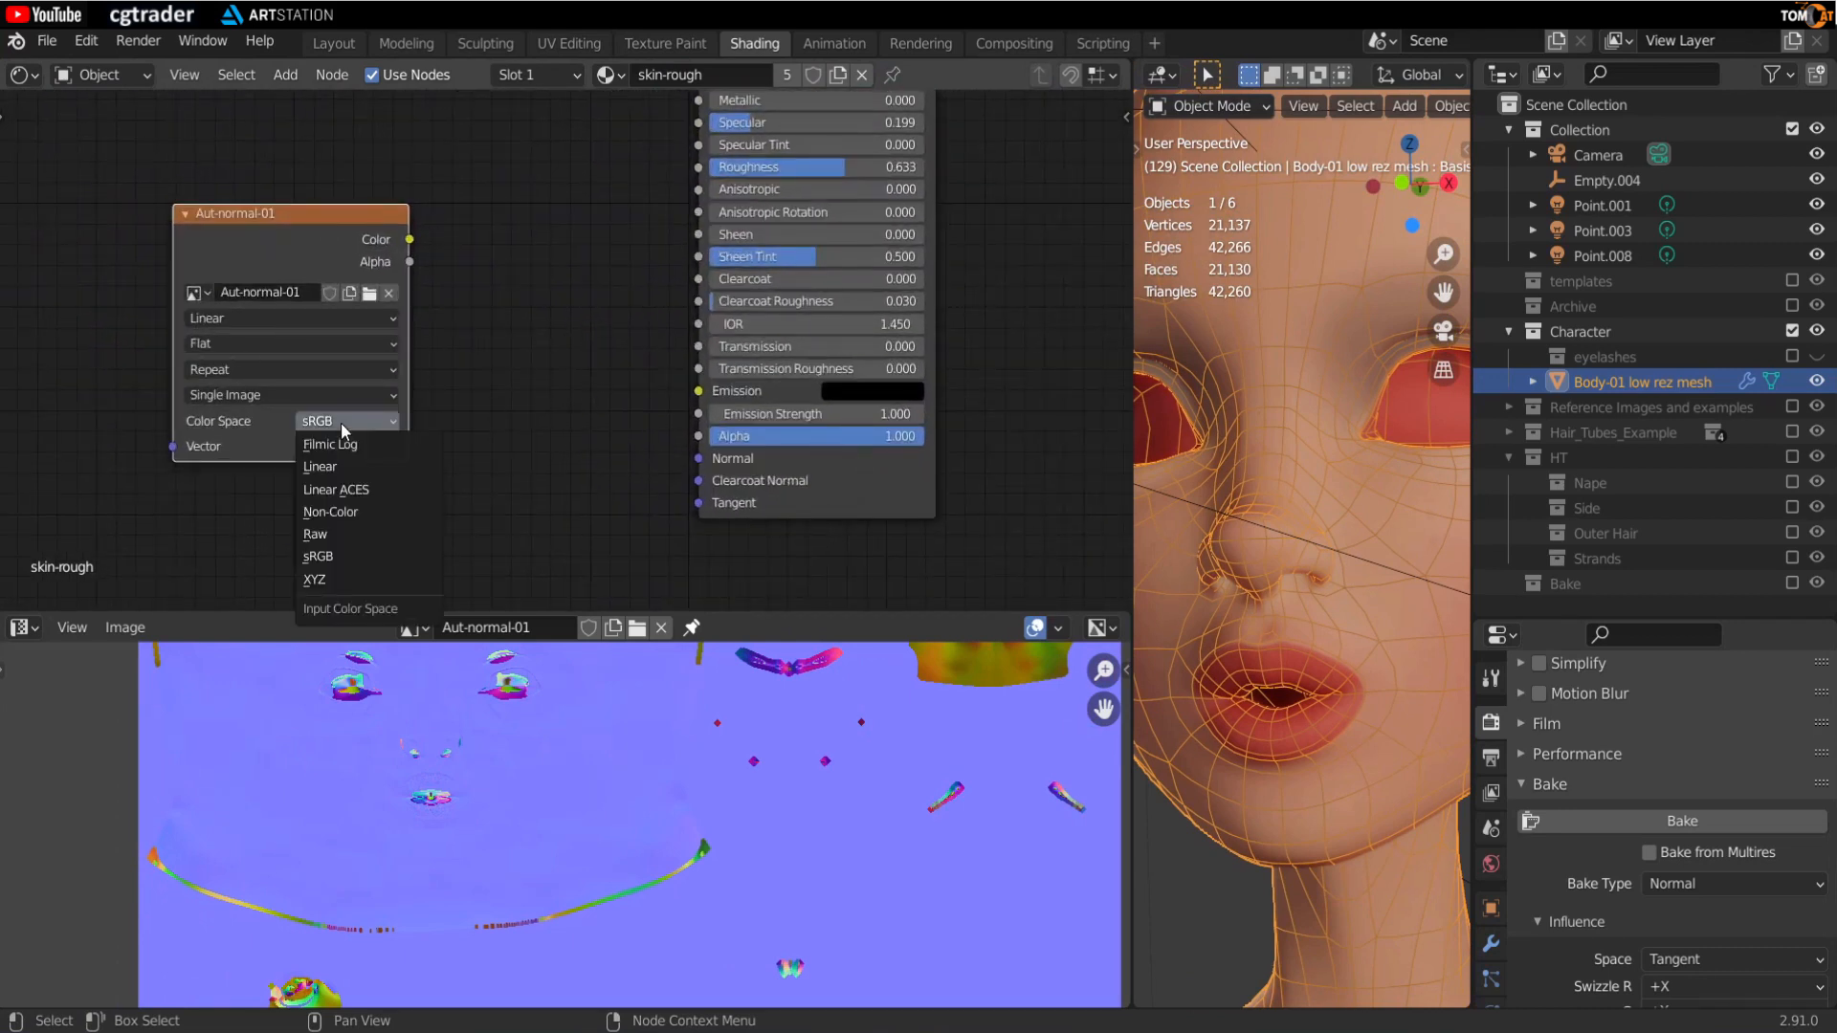
left_click(349, 513)
Step: Connect the Color output of the Aut-normal-01 texture node to the Normal input of the Principled BSDF
left_click_drag(410, 240, 541, 409)
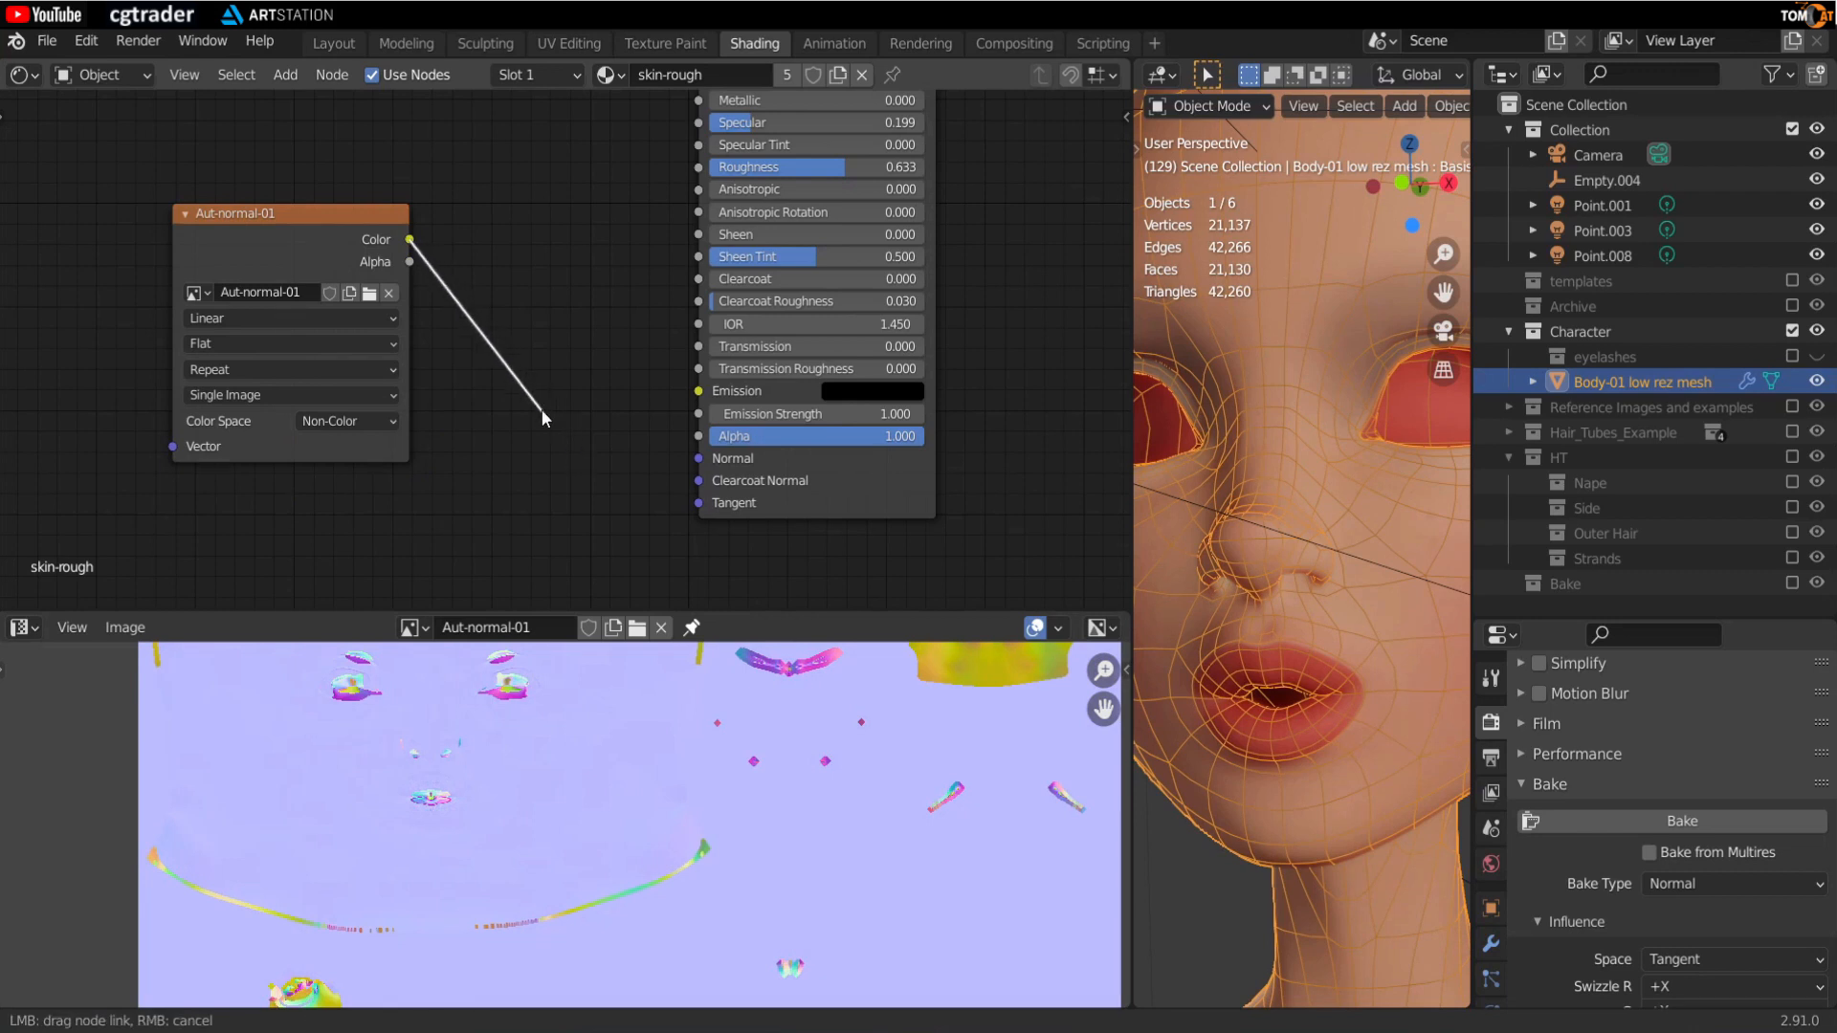
left_click_drag(494, 352, 699, 458)
scroll(1209, 524, "down", 4)
middle_click_drag(1210, 521, 1246, 494)
scroll(1205, 530, "up", 4)
middle_click_drag(530, 485, 475, 488)
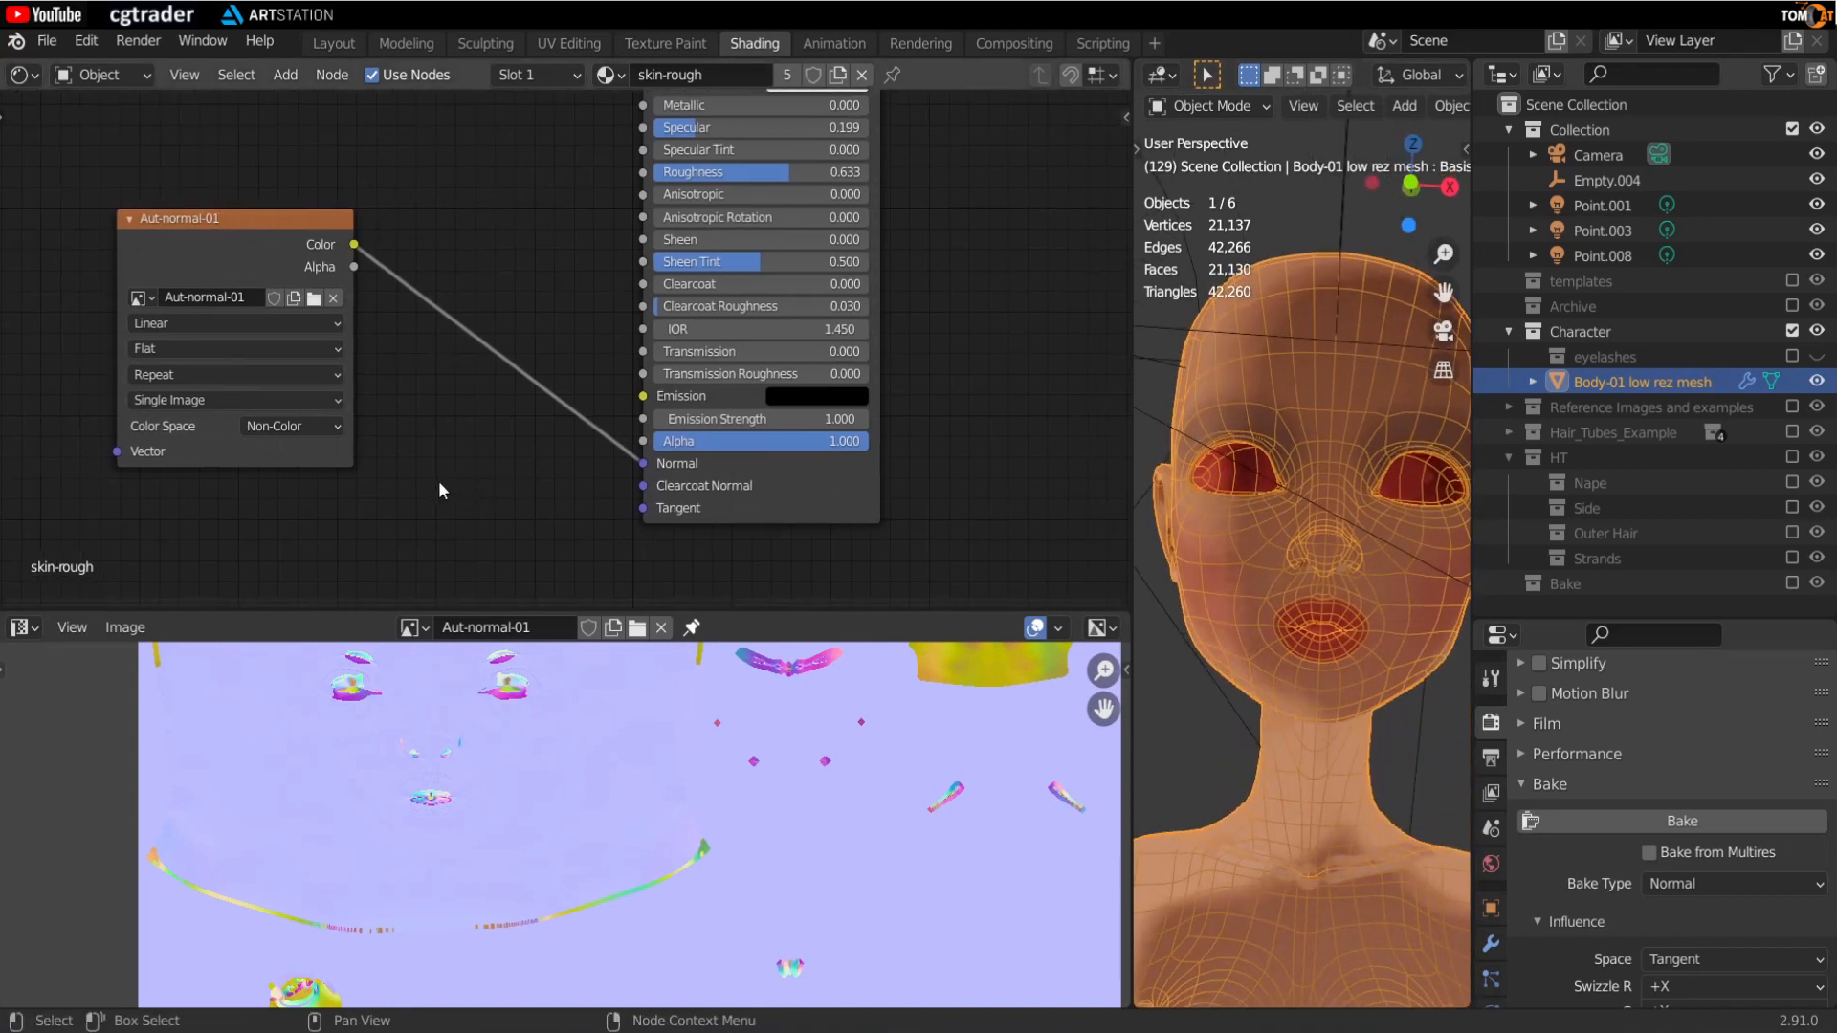
Step: Insert a Normal Map node on the link between the Aut-normal-01 texture and the Principled BSDF, and space both nodes out
key("shift+a")
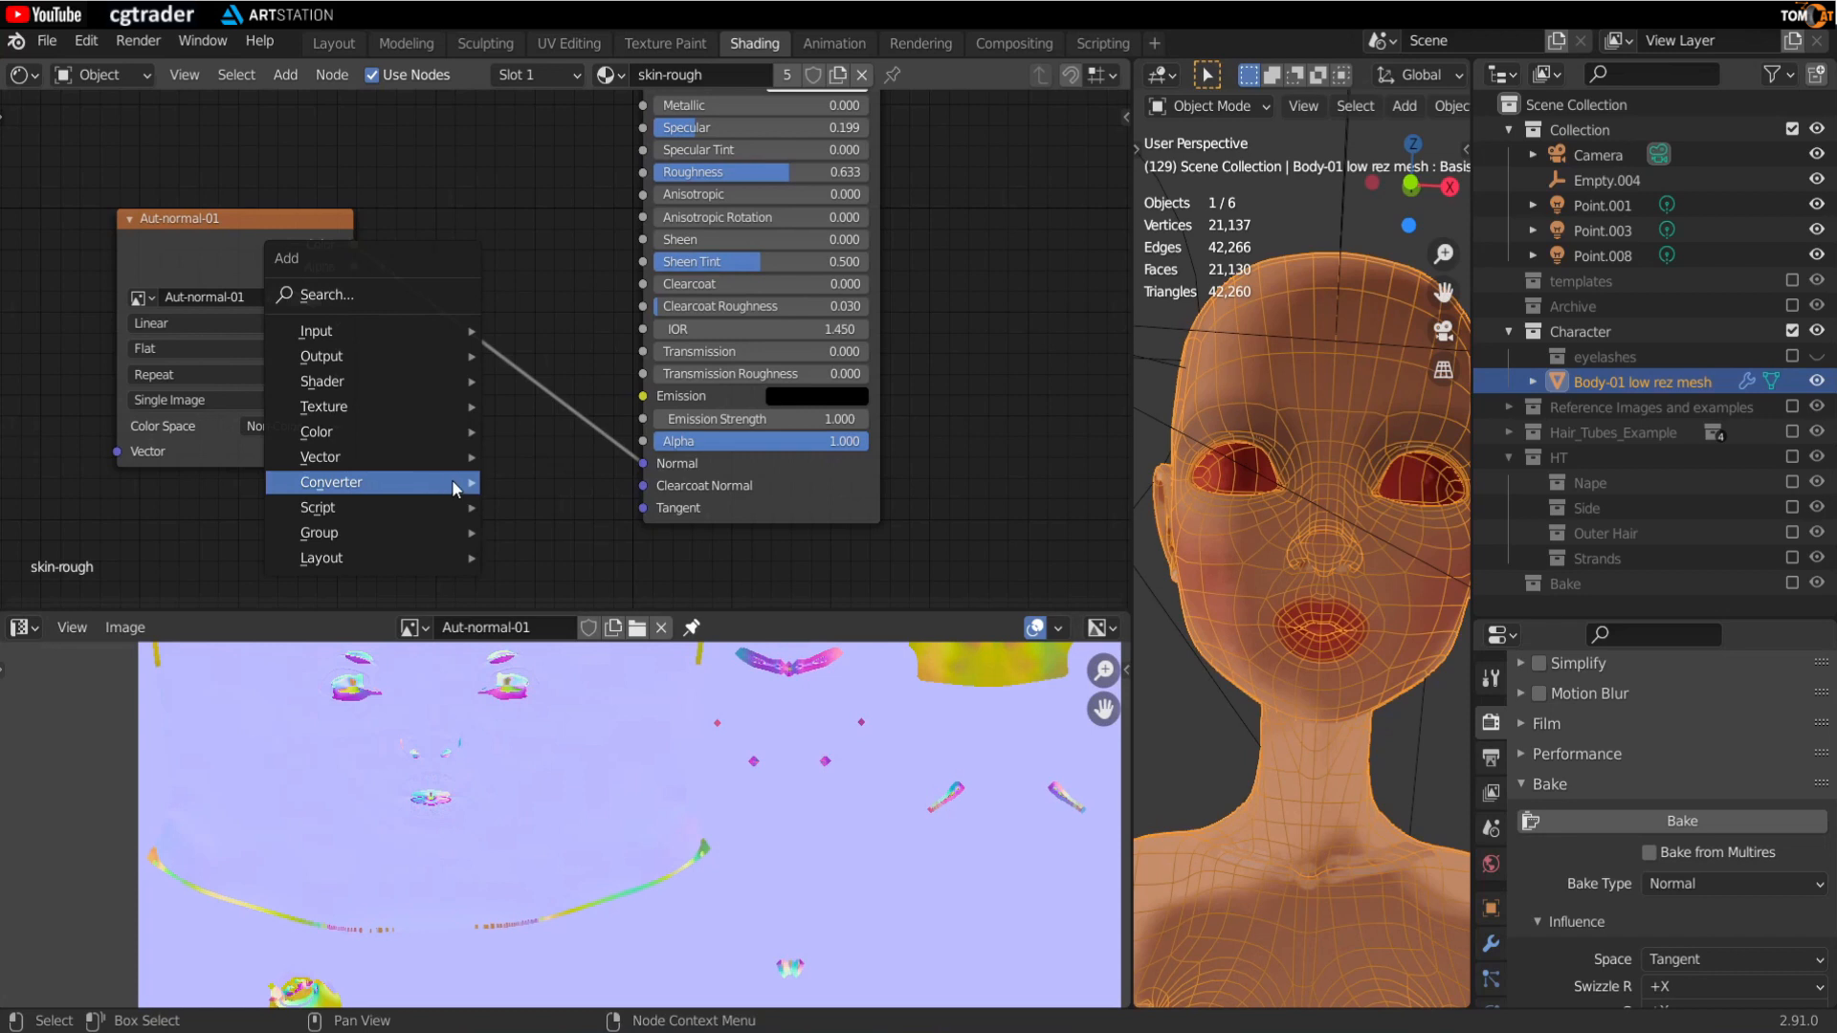
key("shift+a")
type("sno")
type("r")
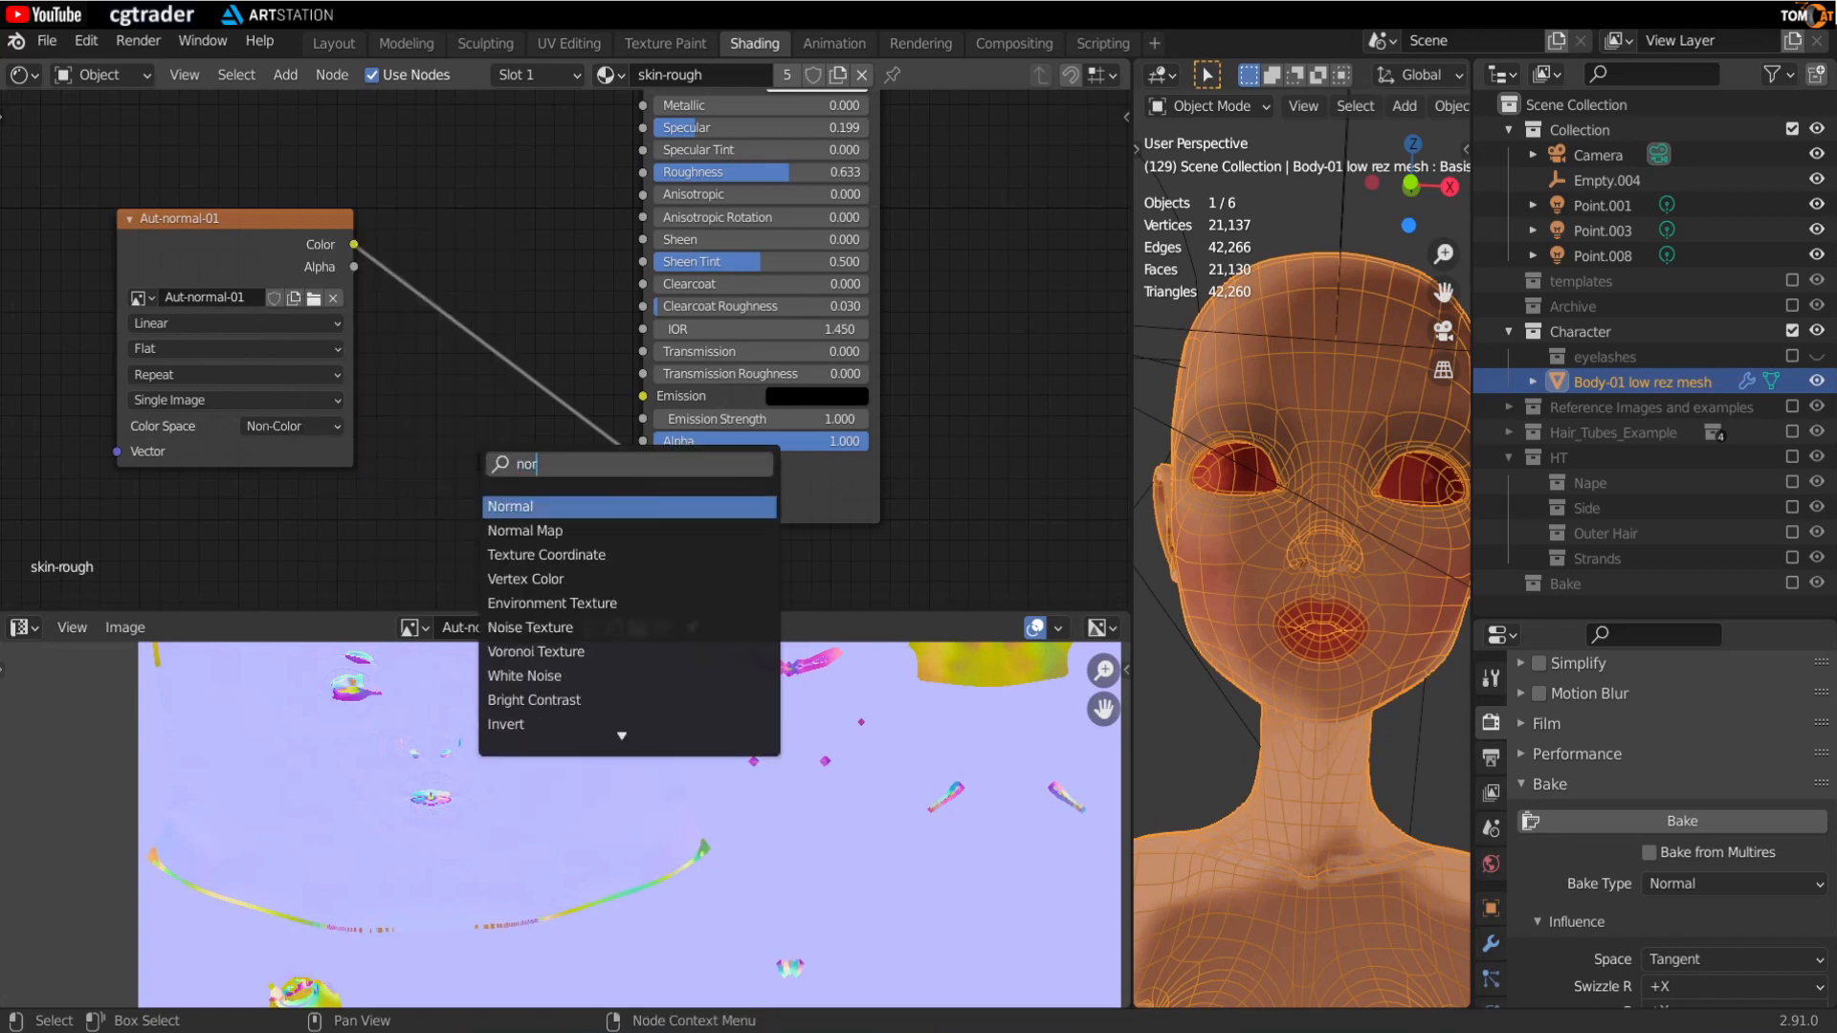
left_click(541, 530)
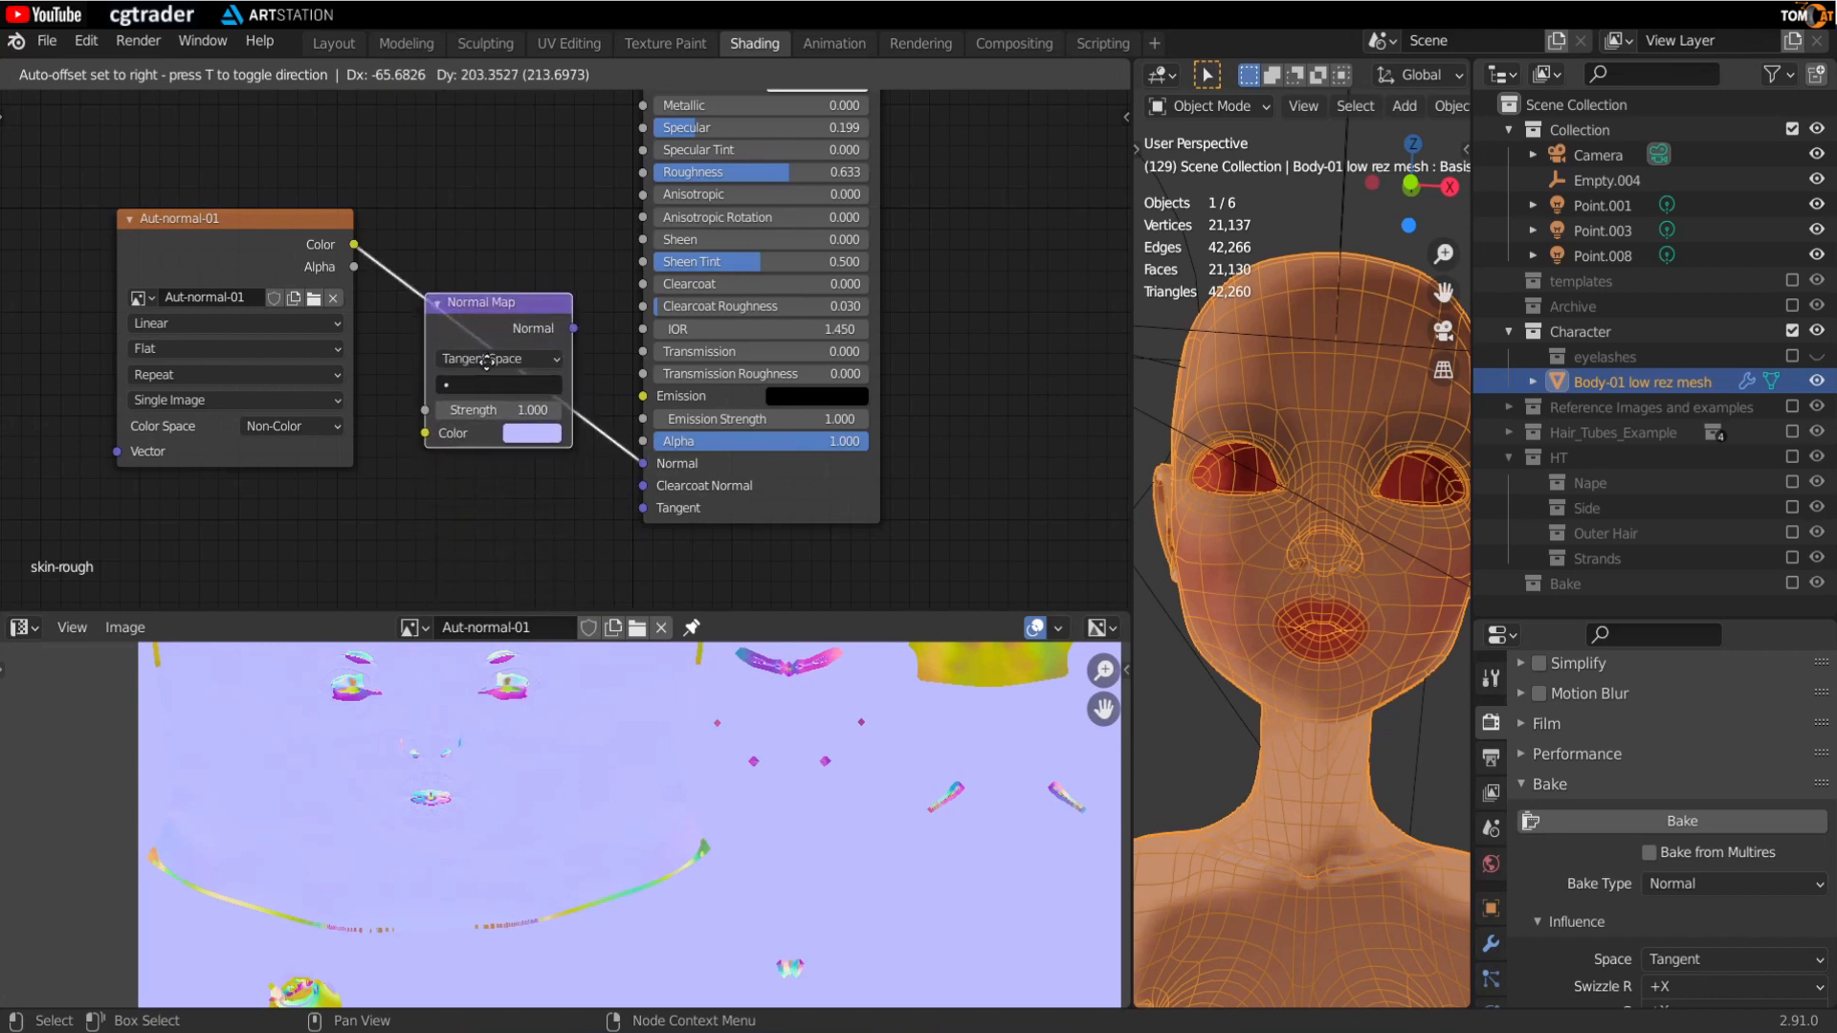
left_click(489, 363)
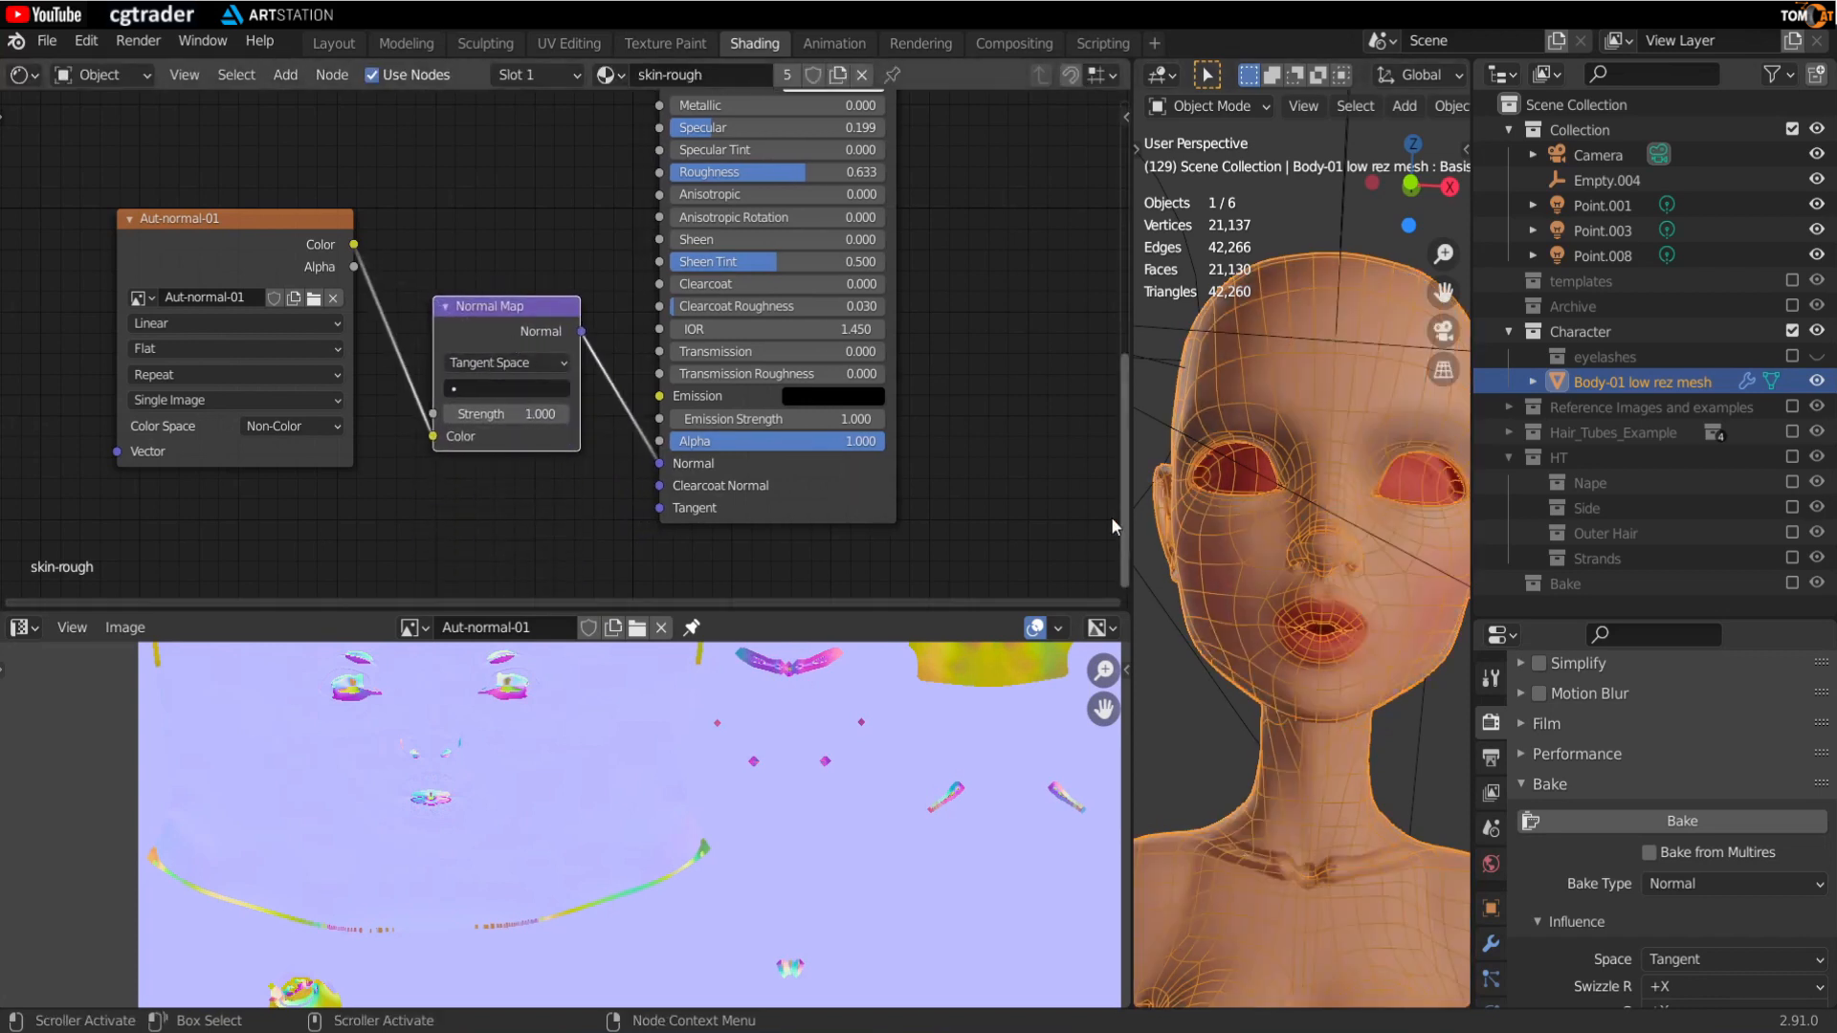
left_click_drag(198, 220, 94, 256)
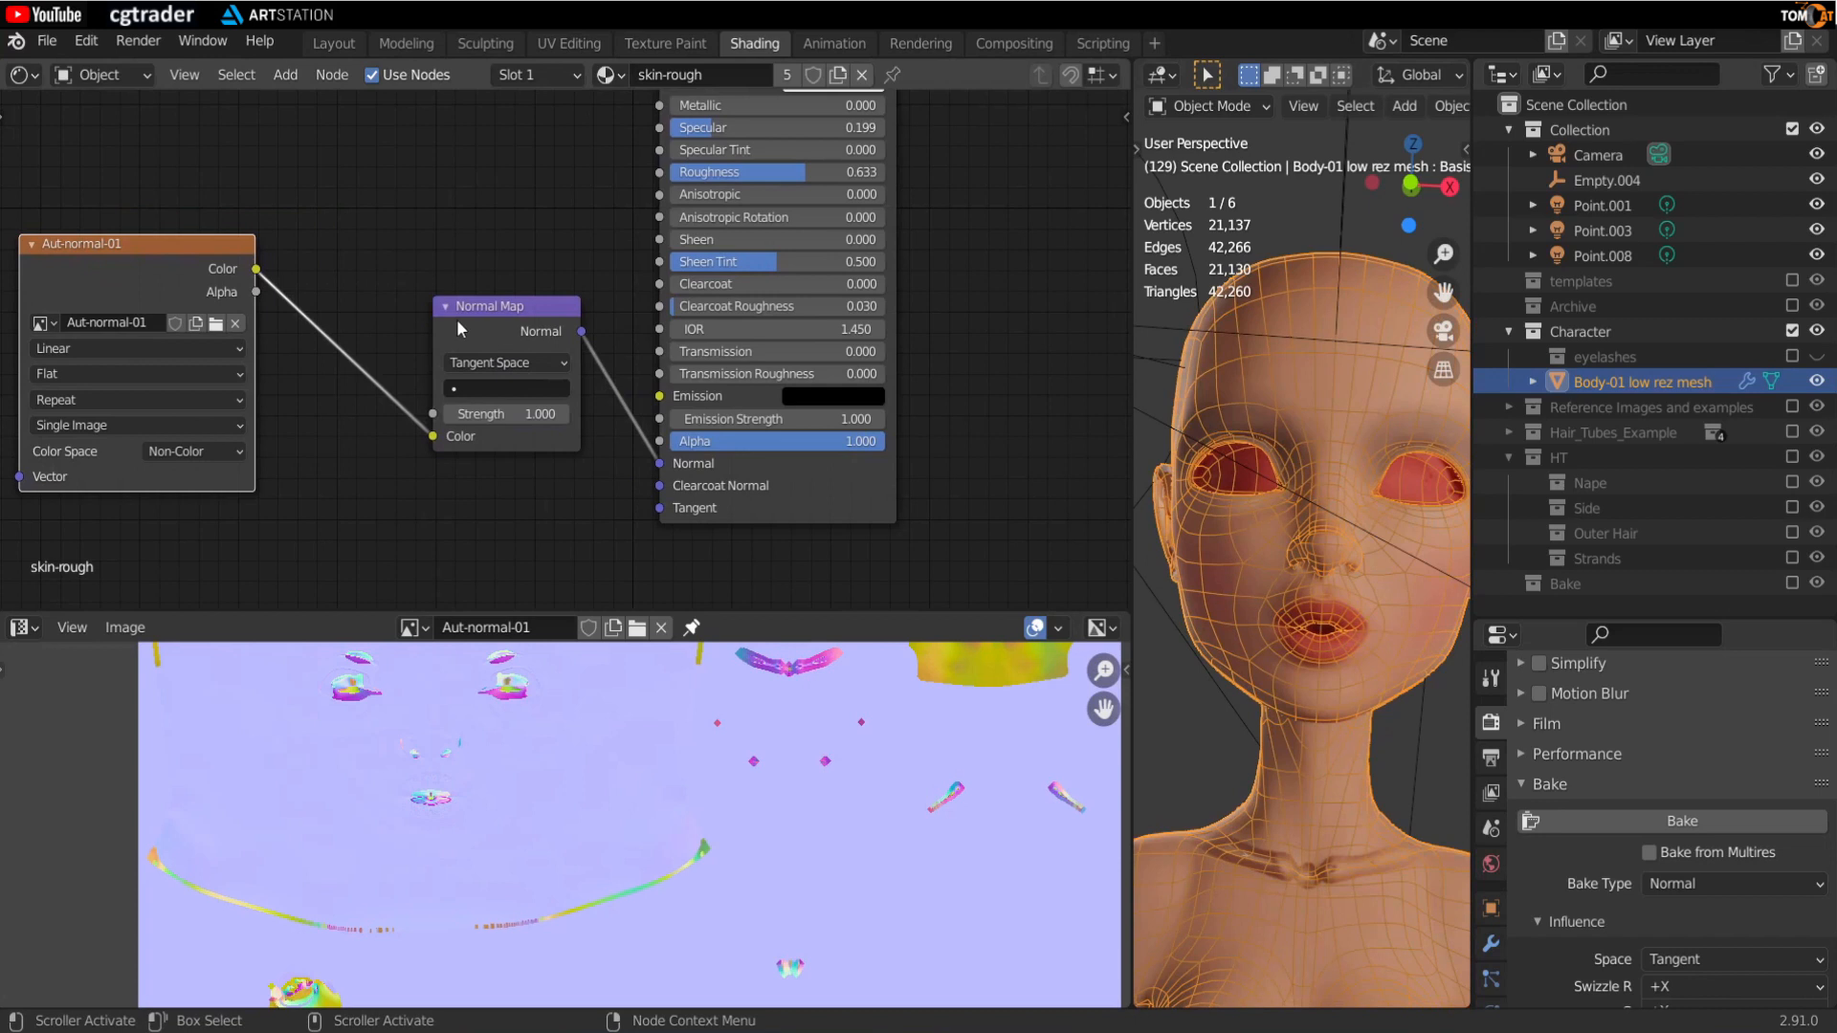
left_click_drag(458, 328, 369, 341)
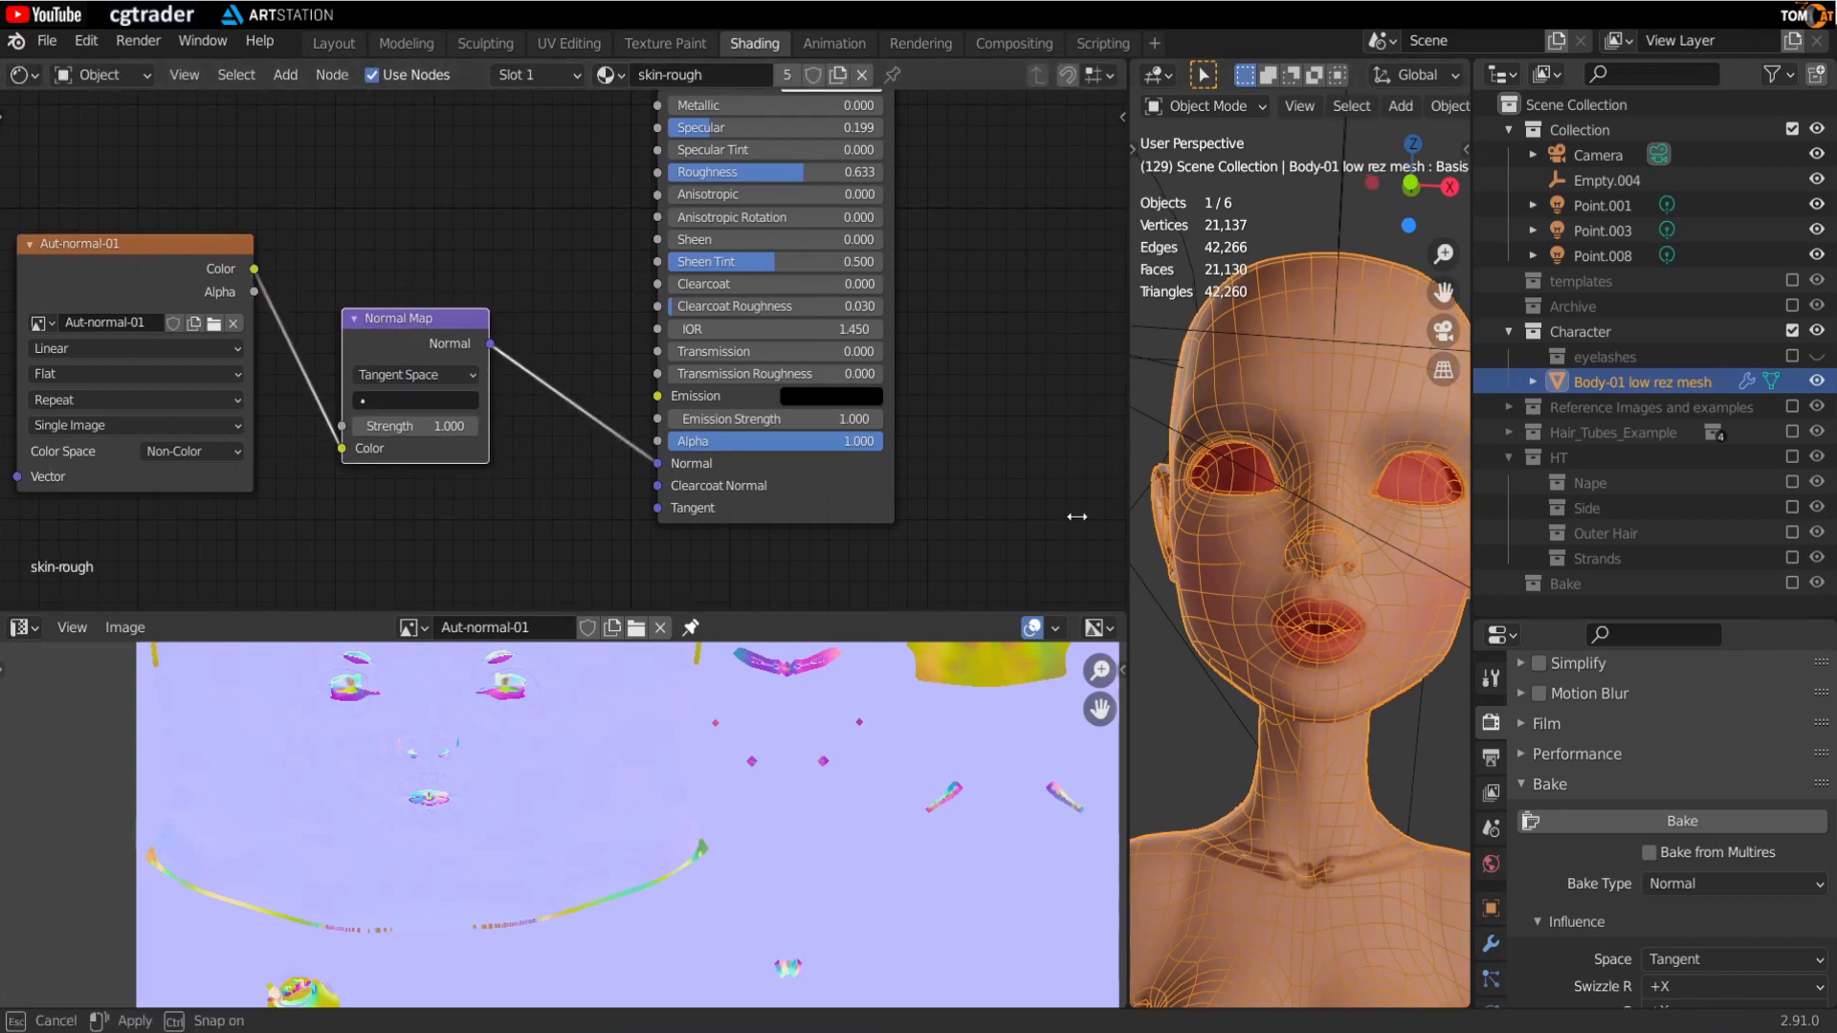
Step: Widen the 3D viewport, hide its overlays and view the character's lips close up
left_click_drag(1134, 513, 836, 613)
key("shift+alt+z")
scroll(1147, 574, "up", 5)
middle_click_drag(1148, 571, 1123, 486)
scroll(1131, 572, "up", 2)
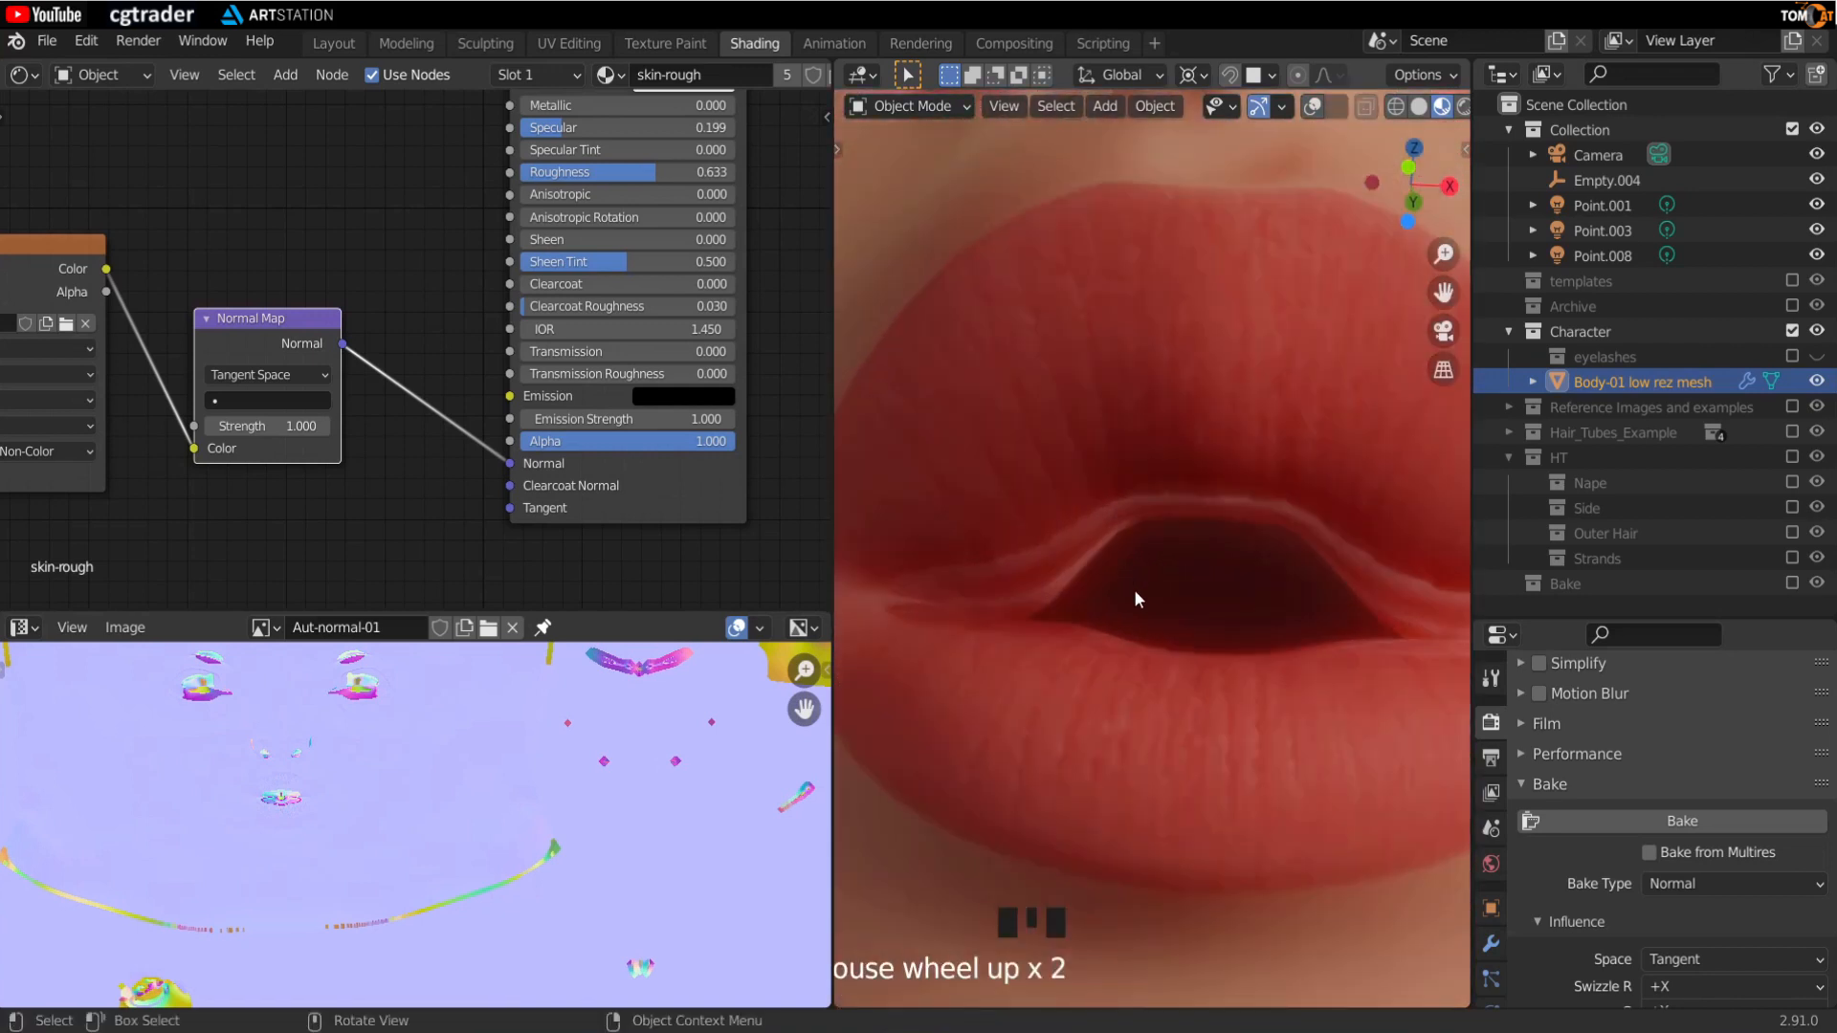
scroll(1194, 582, "down", 2)
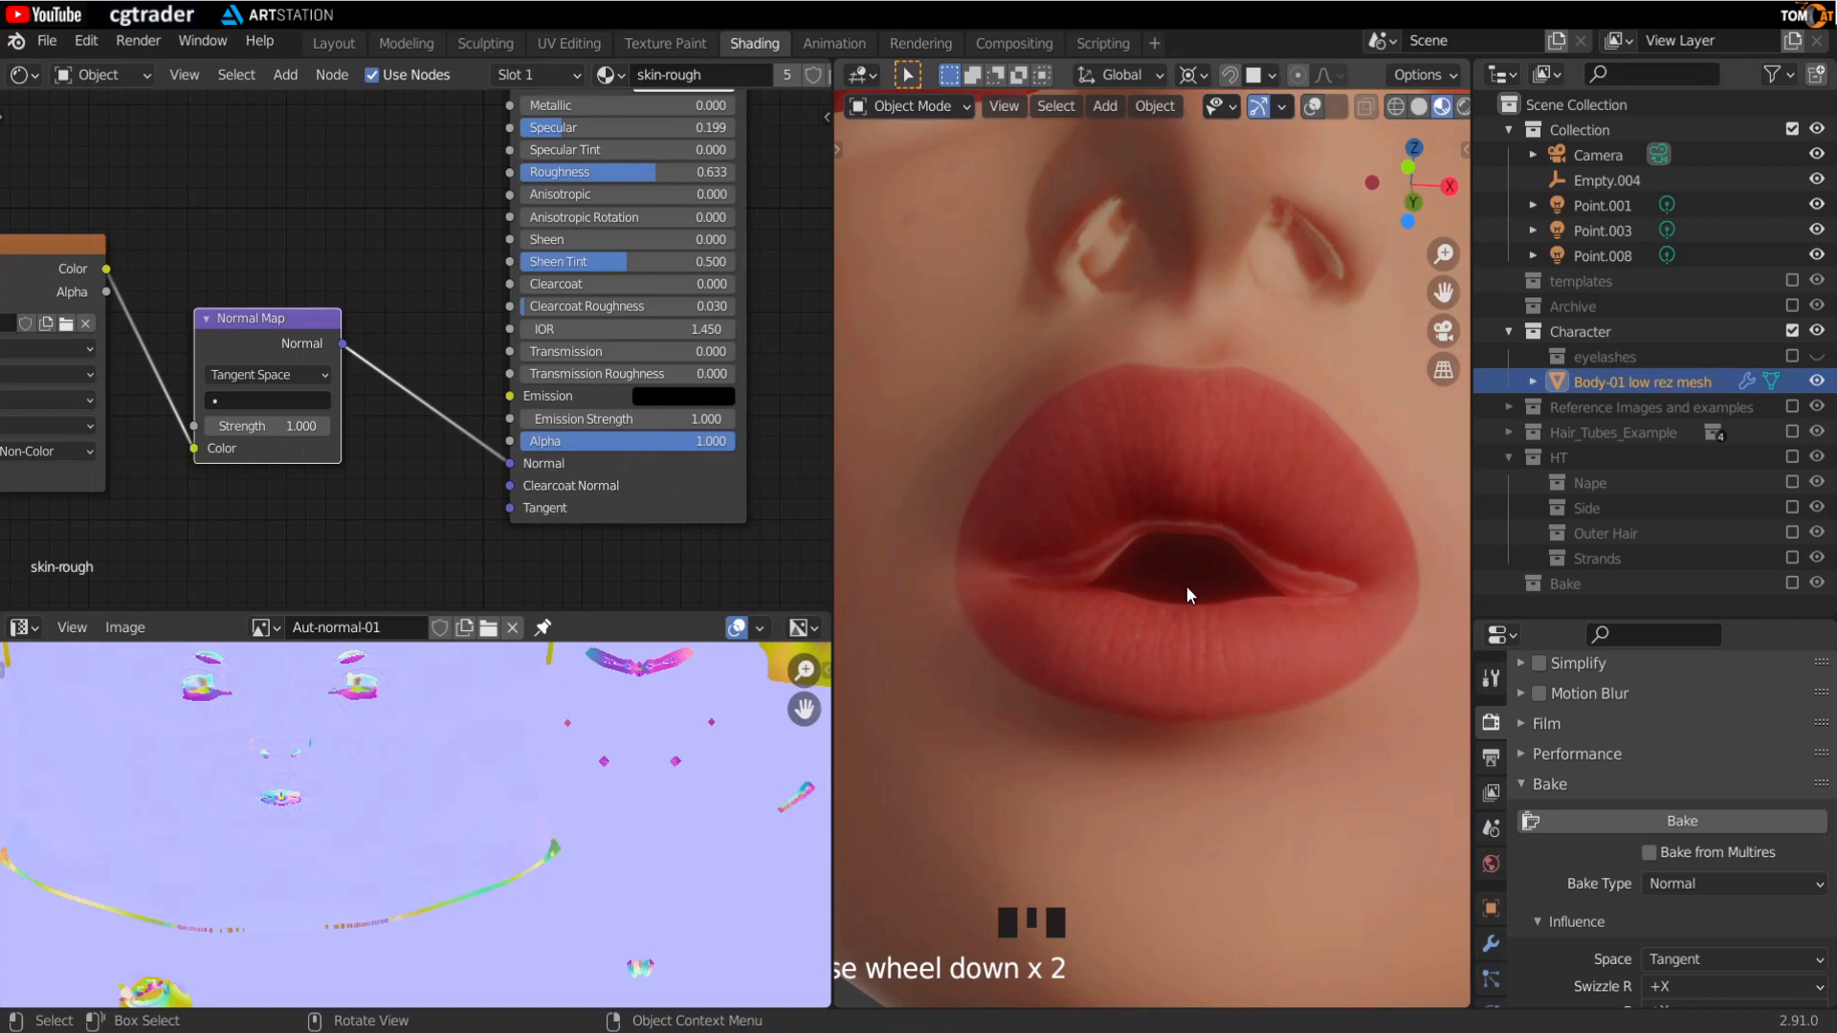
scroll(1238, 645, "up", 2)
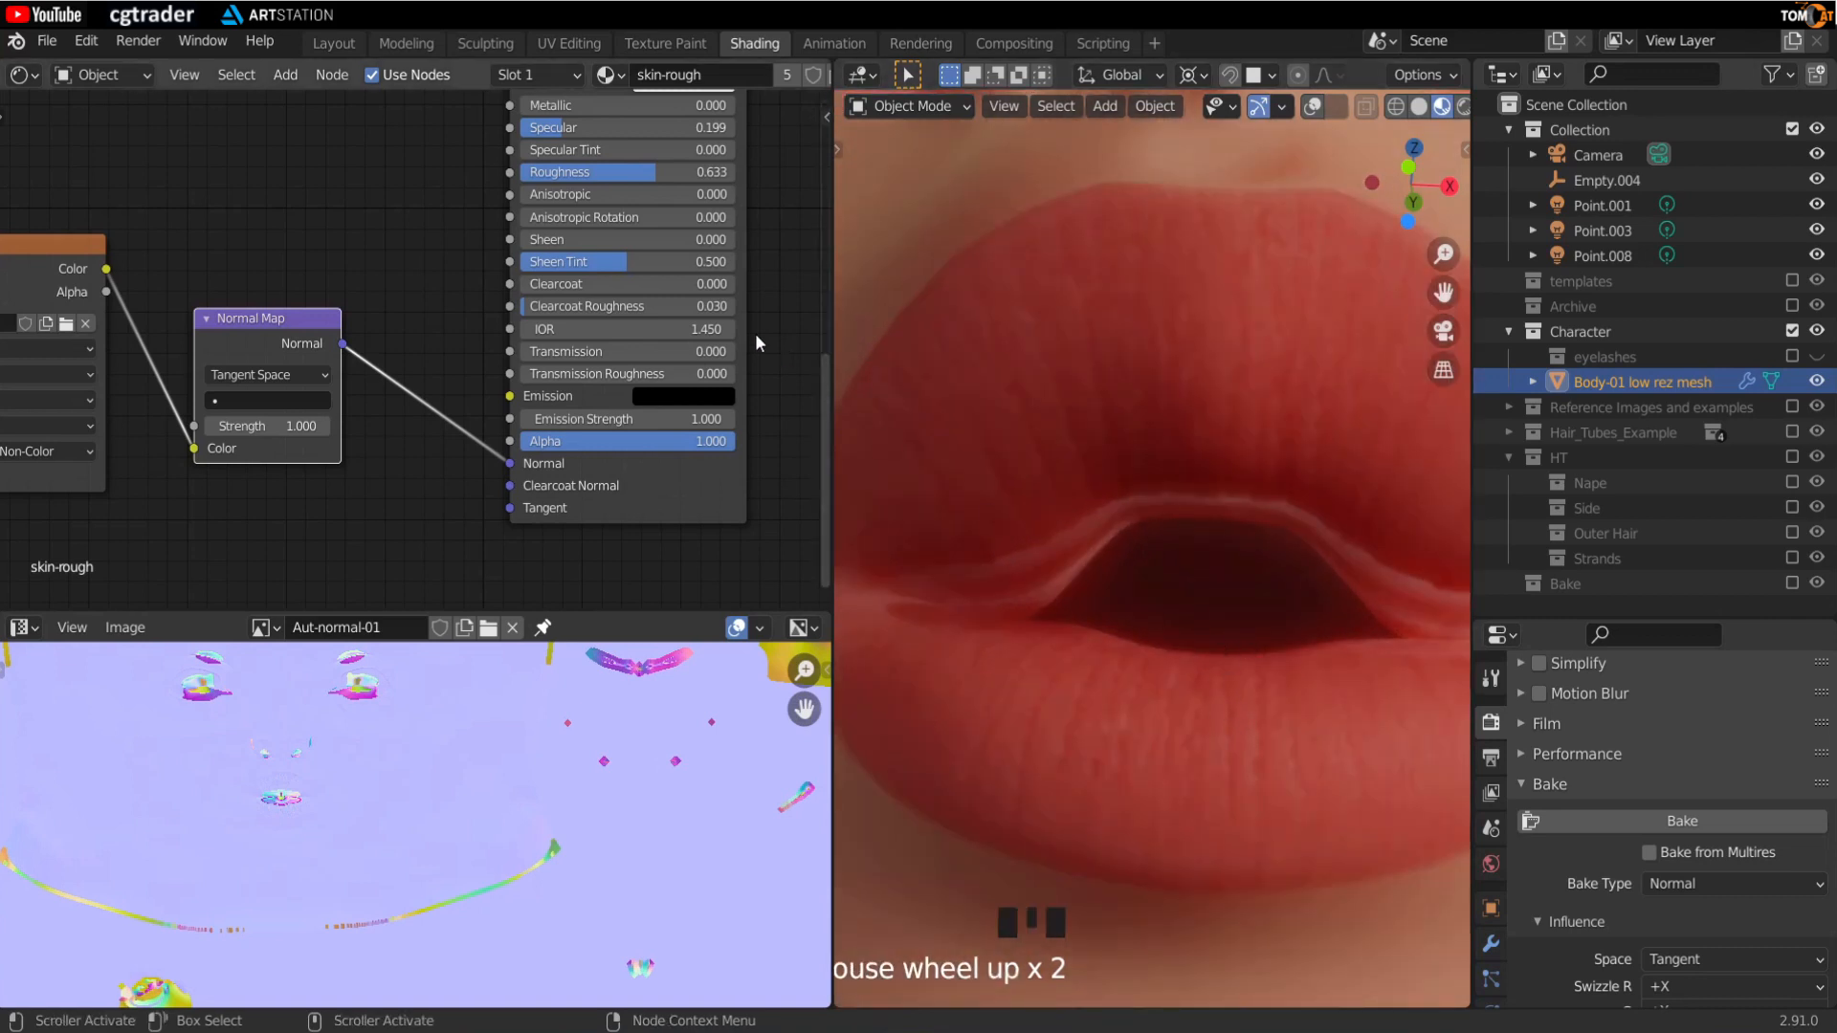
Step: Disconnect the Aut-alb texture from the Principled BSDF's Base Color input and widen the 3D viewport further
scroll(555, 287, "down", 3)
middle_click_drag(411, 211, 421, 471)
left_click_drag(497, 345, 429, 313)
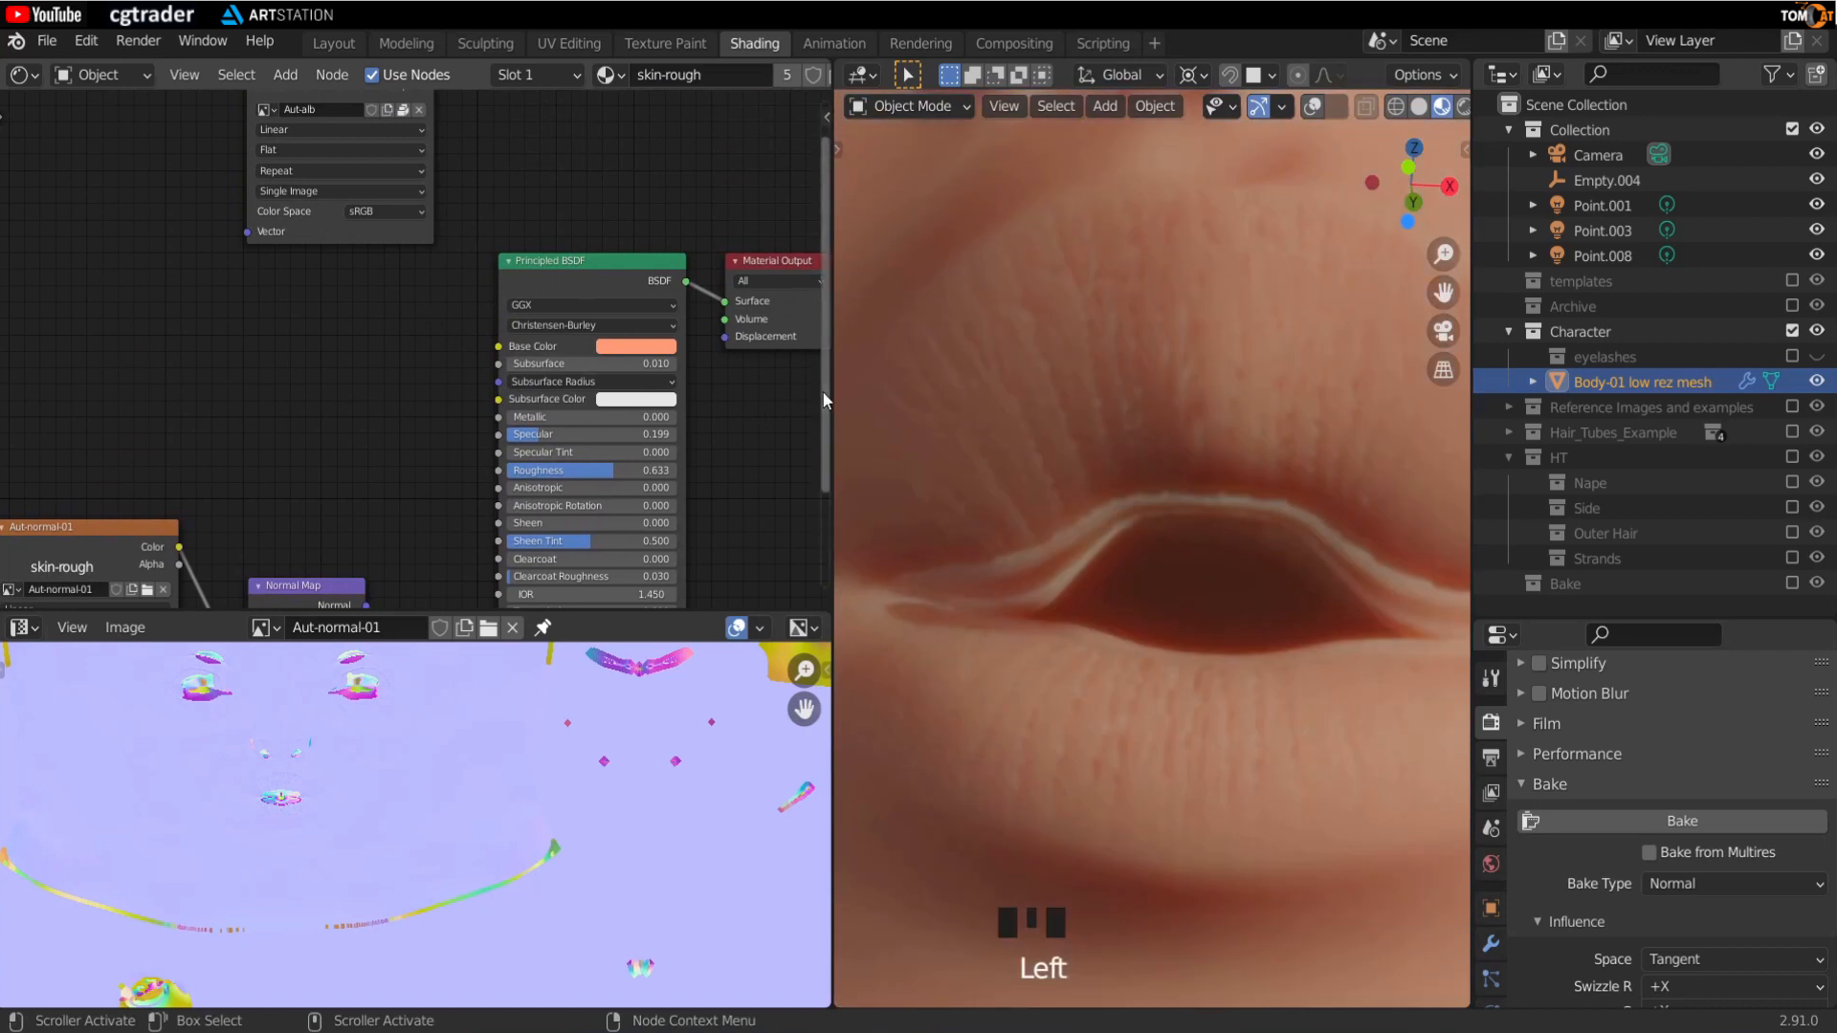
left_click_drag(833, 388, 558, 402)
Step: Examine the normal-mapped creases on the lips without the color texture
middle_click_drag(1087, 623, 1133, 623)
scroll(1098, 531, "down", 2)
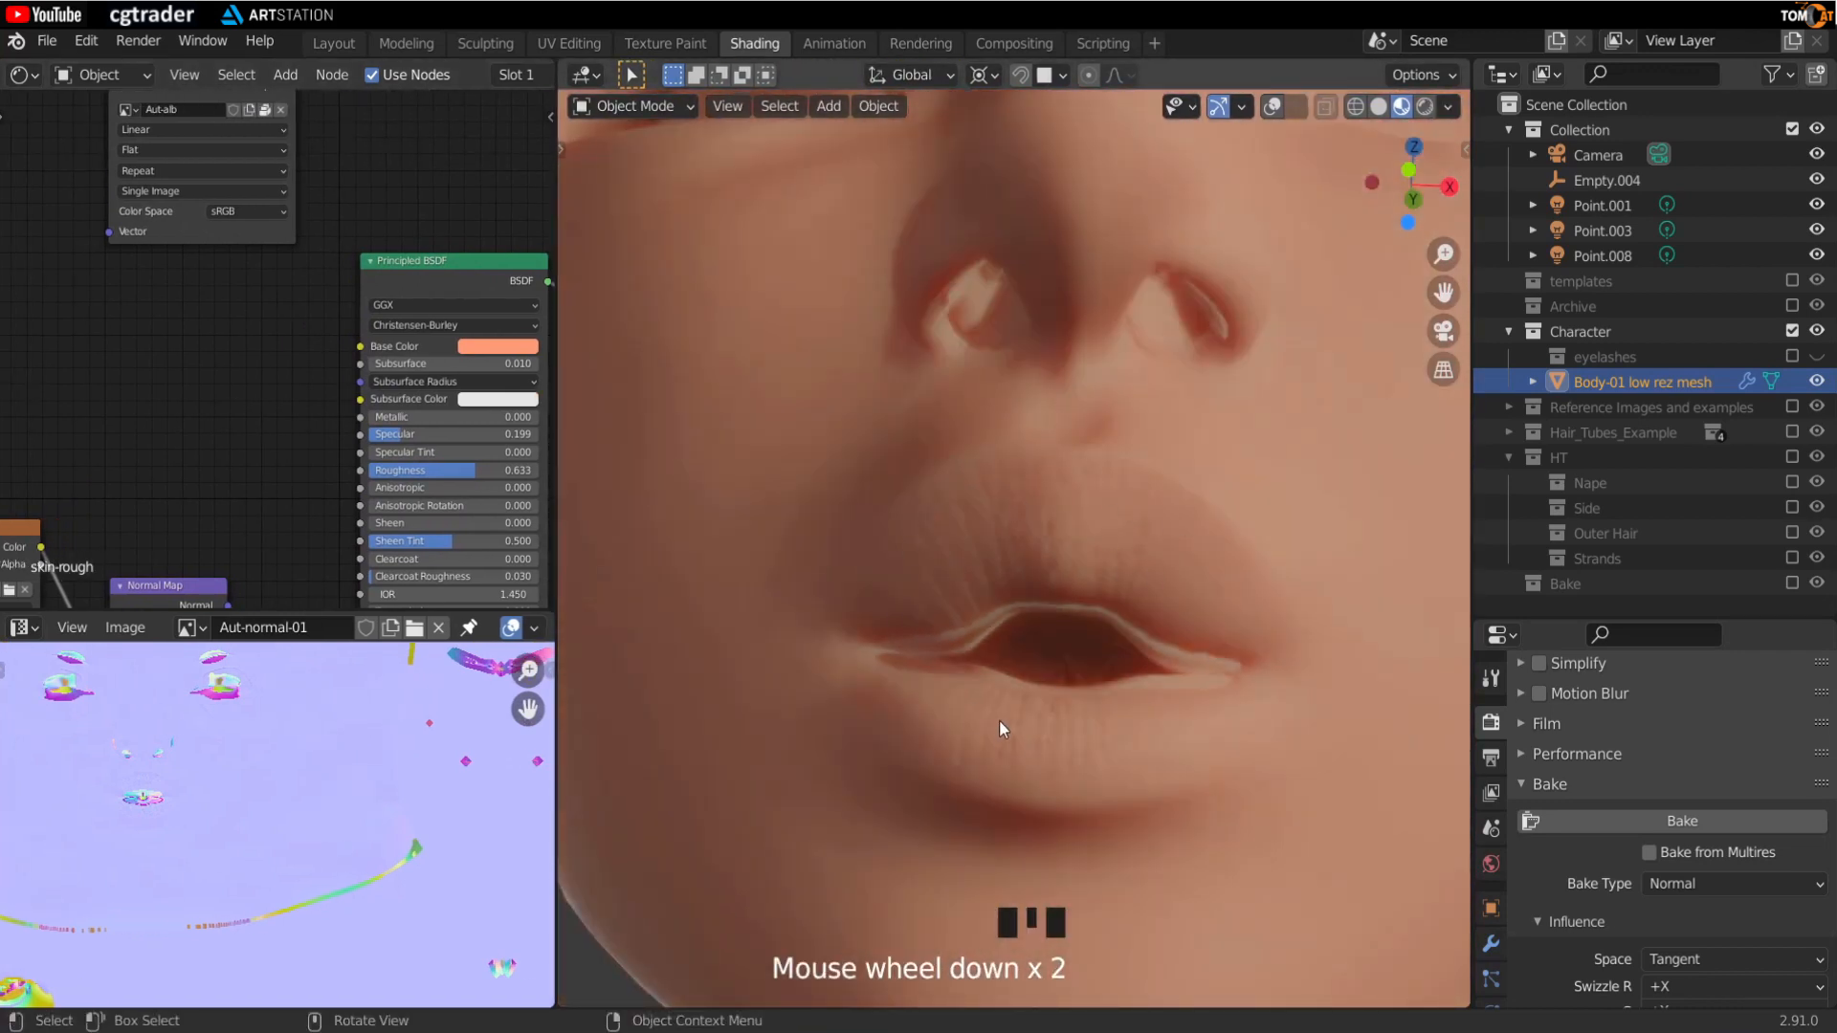
middle_click_drag(1065, 734, 976, 692)
scroll(1018, 679, "up", 1)
scroll(972, 602, "down", 2)
middle_click_drag(1022, 524, 928, 559)
scroll(1105, 536, "up", 3)
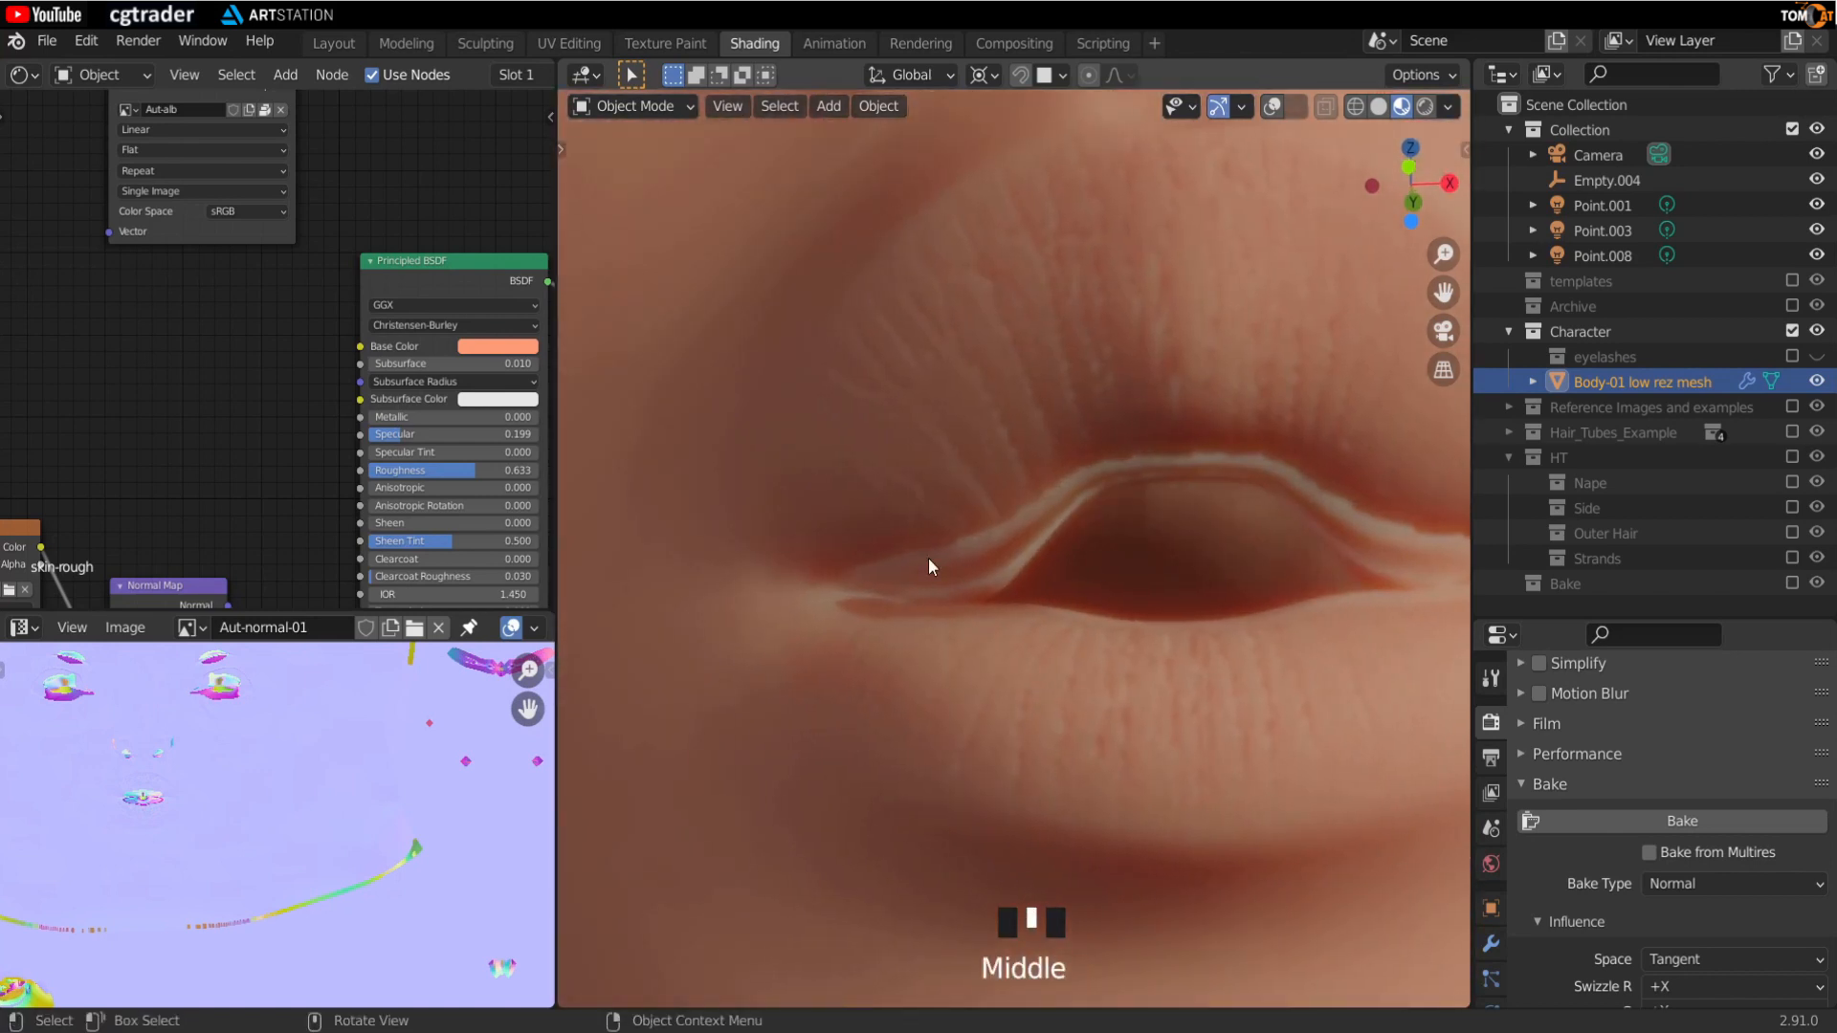
scroll(275, 794, "up", 2)
Step: Inspect the mouth area of the Aut-normal-01 image close up in the image editor
middle_click_drag(103, 842, 412, 823)
scroll(411, 823, "up", 3)
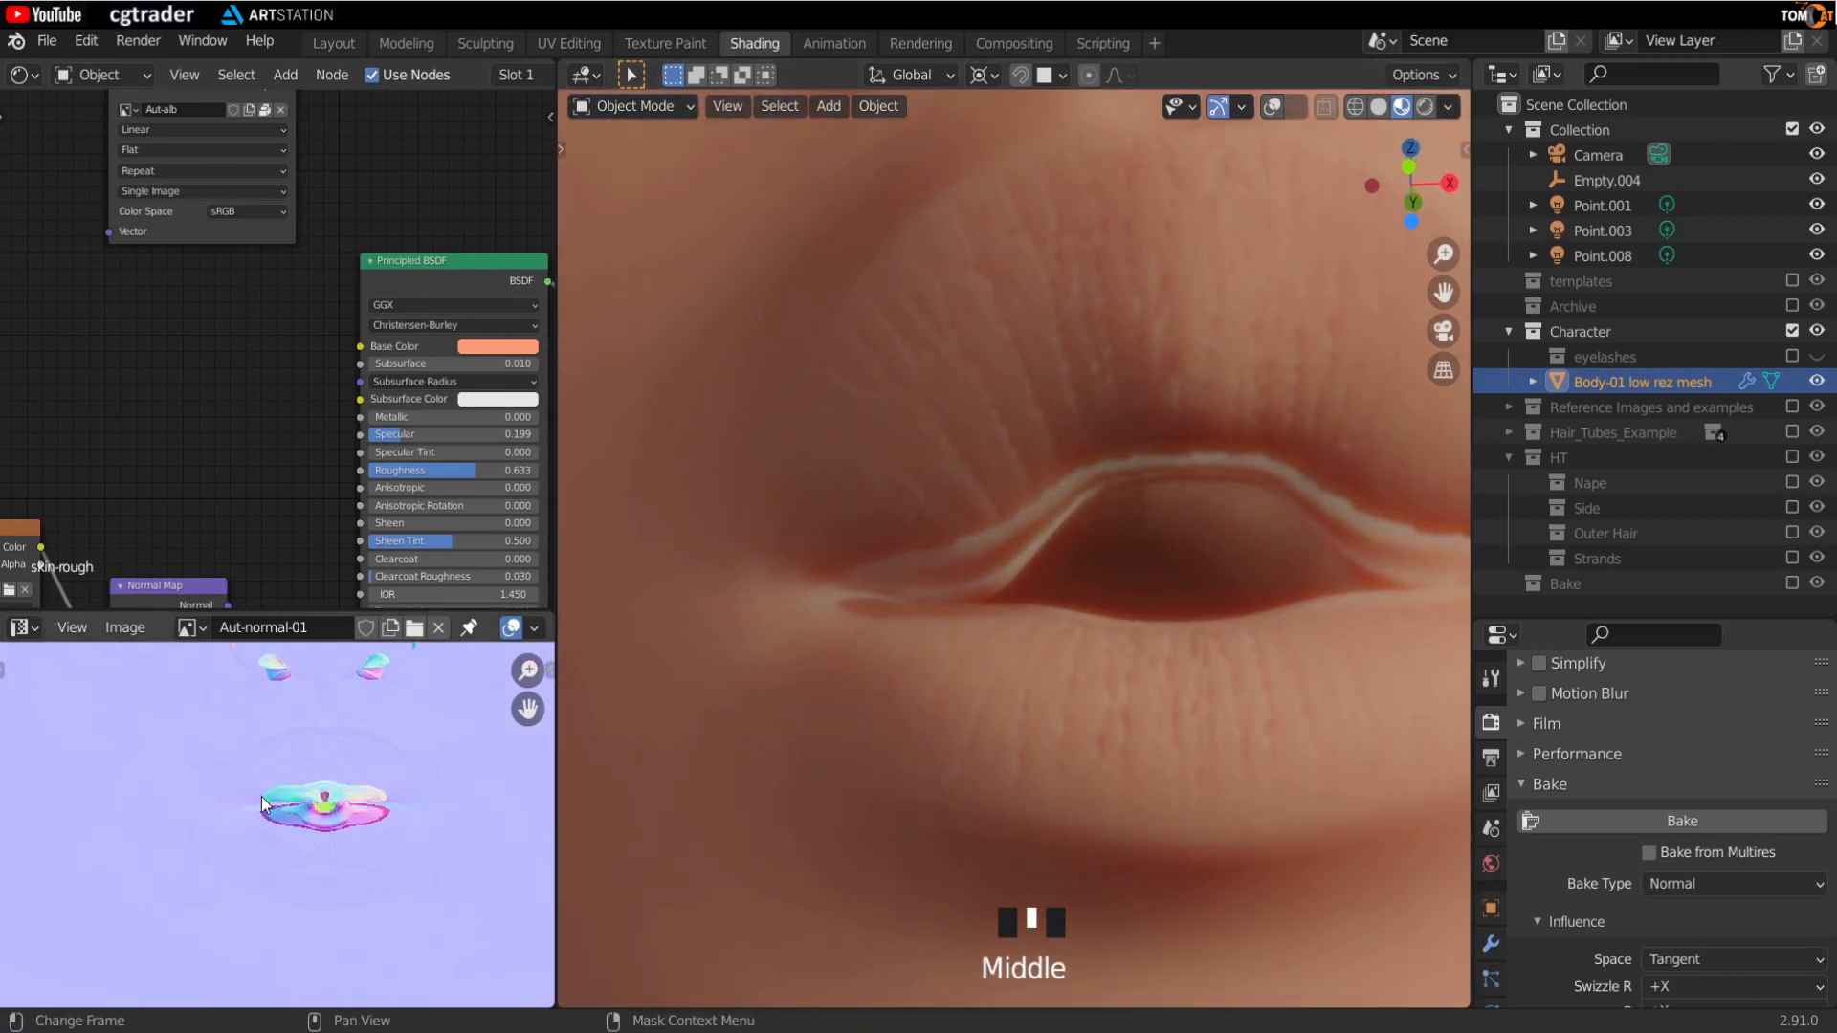
scroll(306, 823, "up", 3)
middle_click_drag(330, 890, 248, 870)
scroll(320, 804, "up", 2)
middle_click_drag(320, 804, 326, 907)
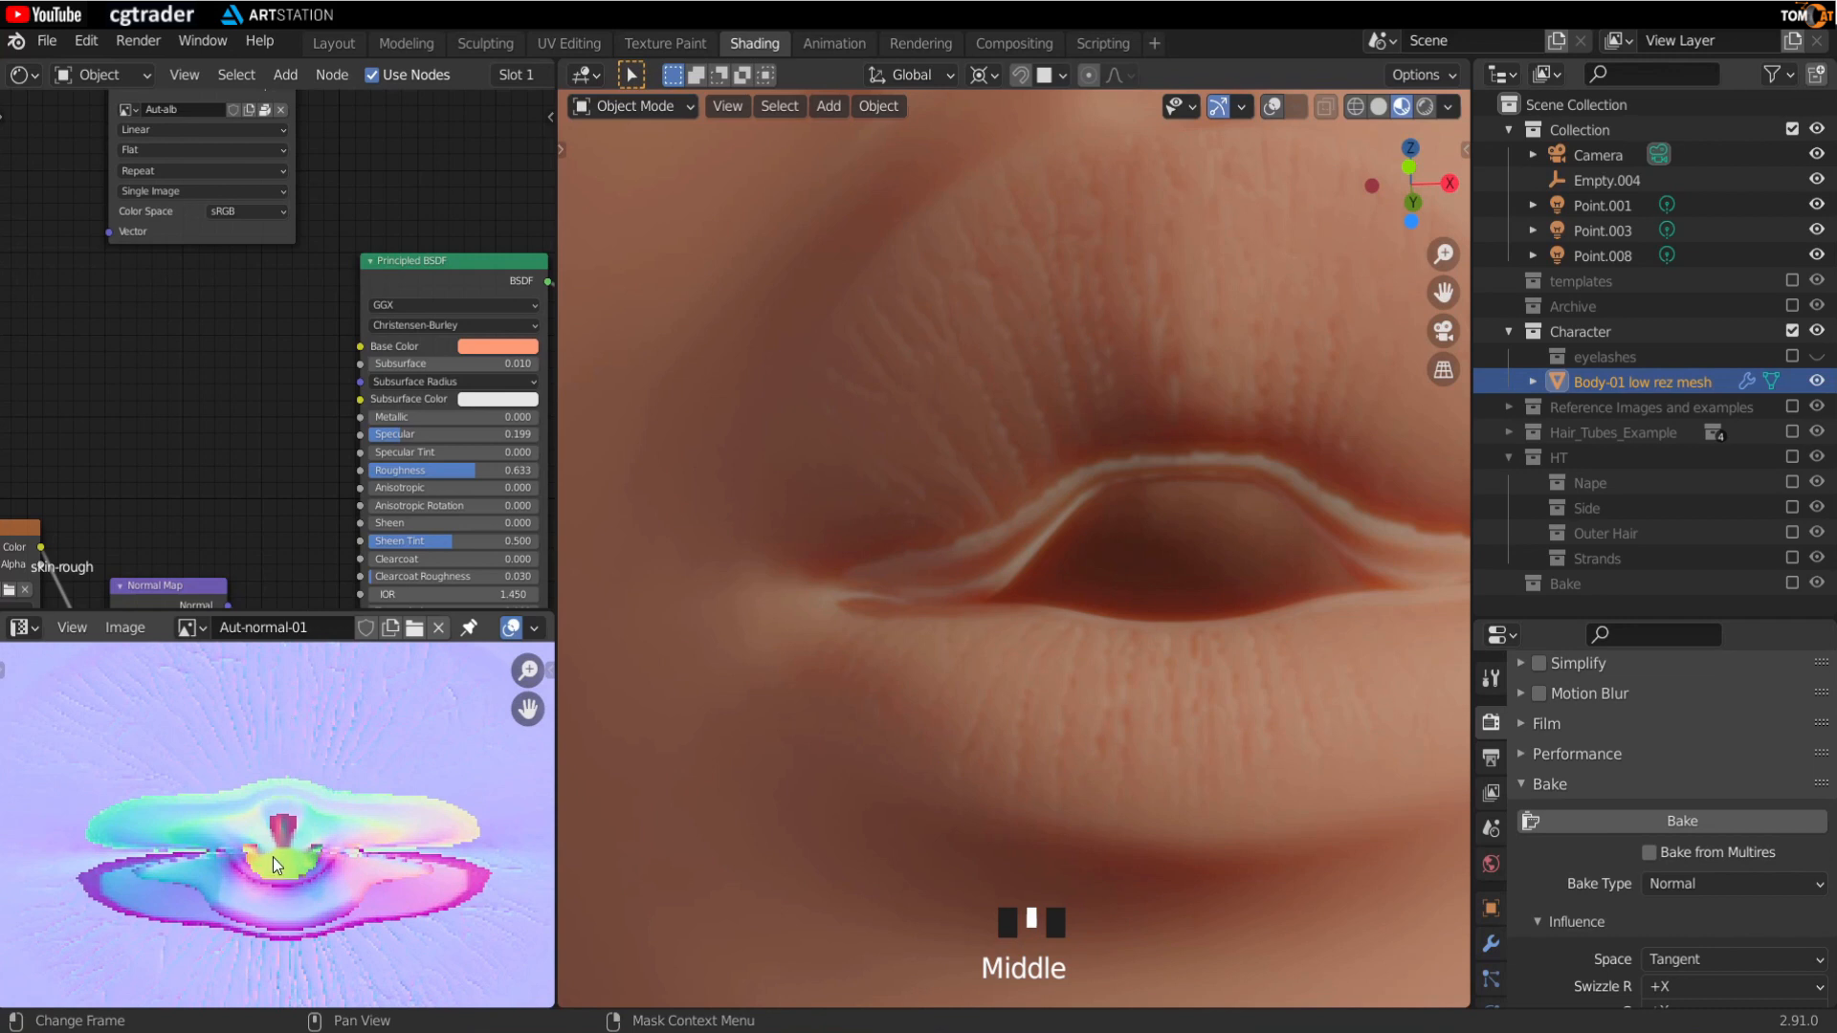
middle_click_drag(273, 858, 210, 787)
Step: Examine the corner of the mouth, the nostrils and the whole face on the low rez mesh
middle_click_drag(1164, 607, 916, 606)
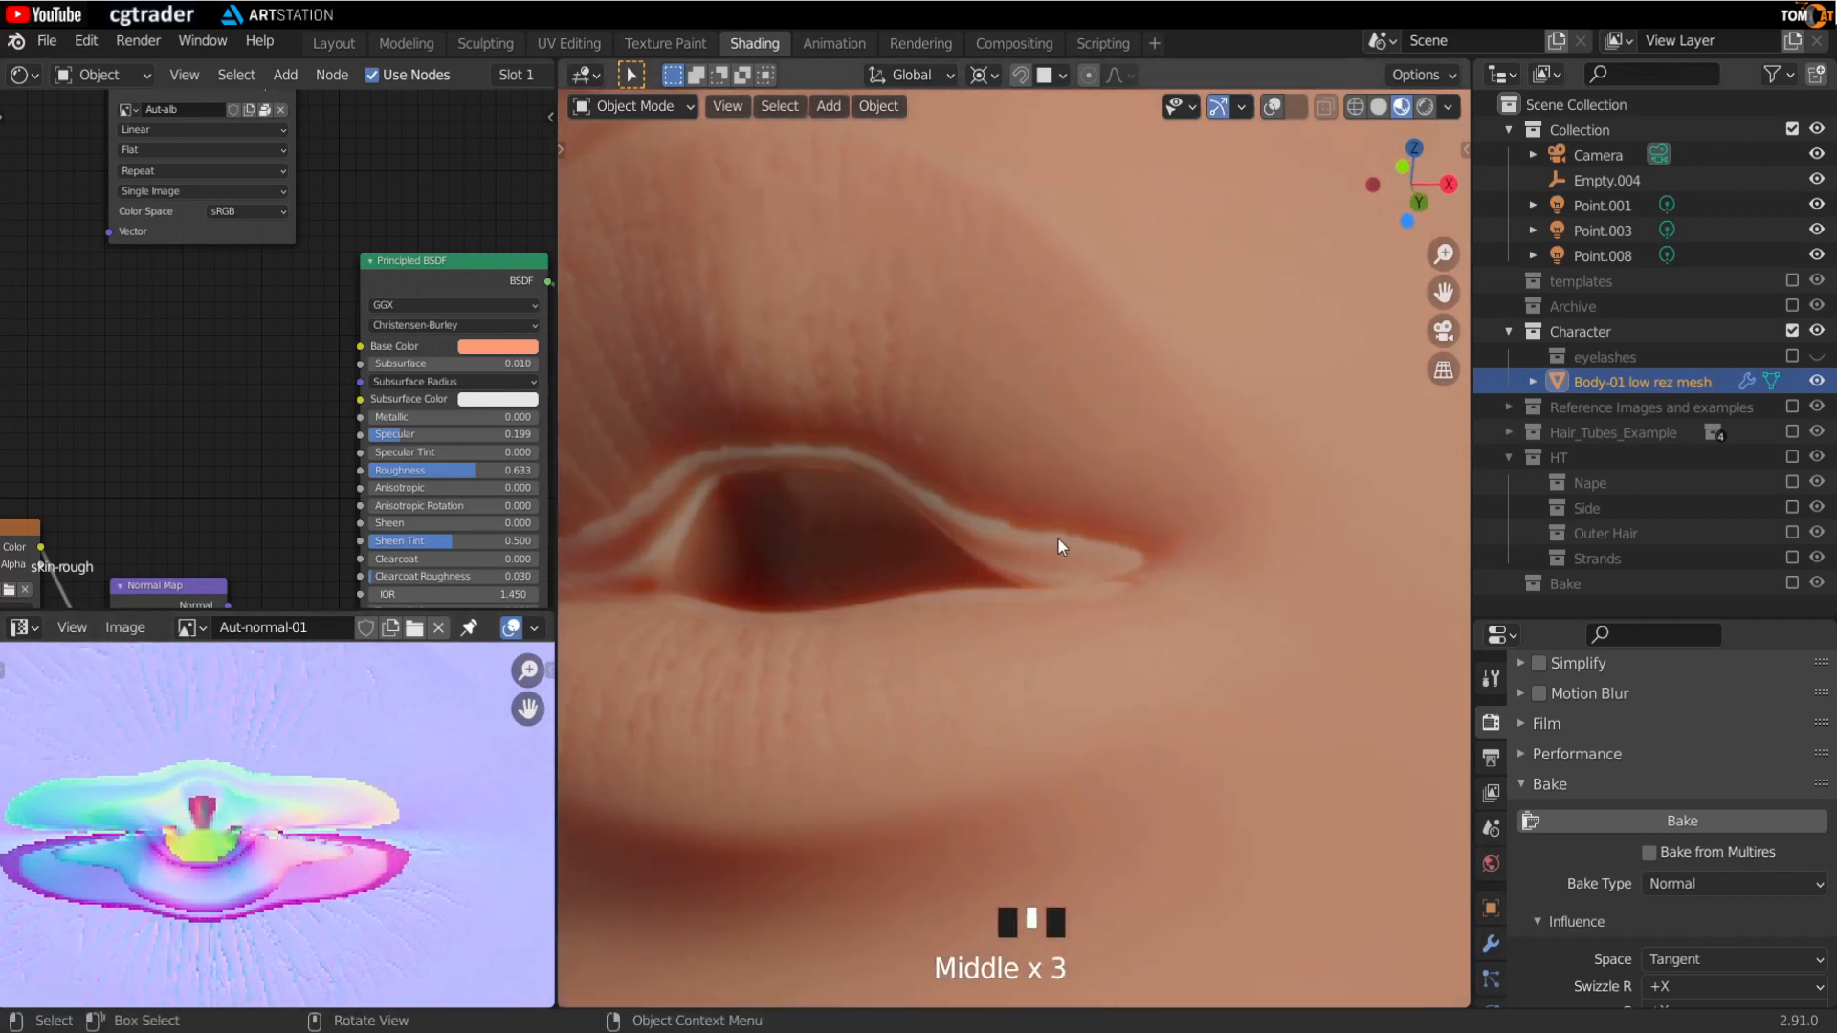
scroll(672, 514, "down", 3)
middle_click_drag(672, 515, 1075, 399)
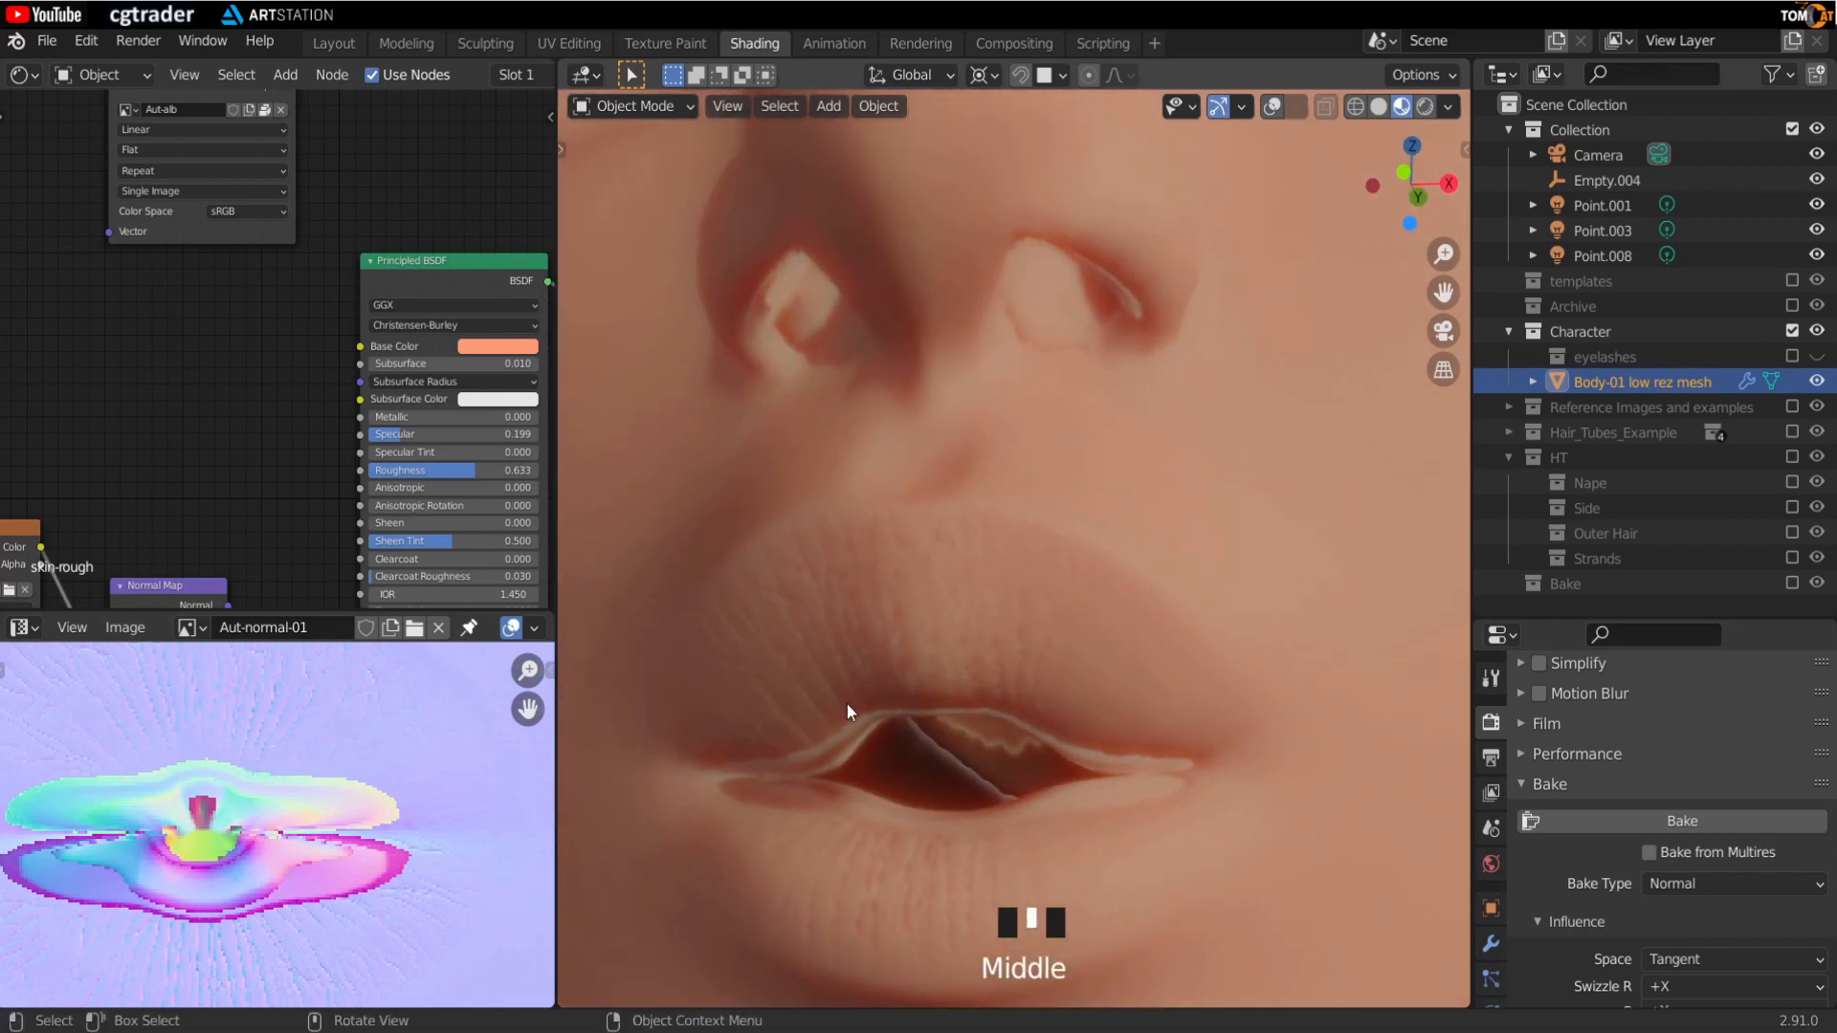
middle_click_drag(846, 703, 1019, 657)
scroll(1033, 620, "down", 5)
middle_click_drag(1030, 511, 1074, 580)
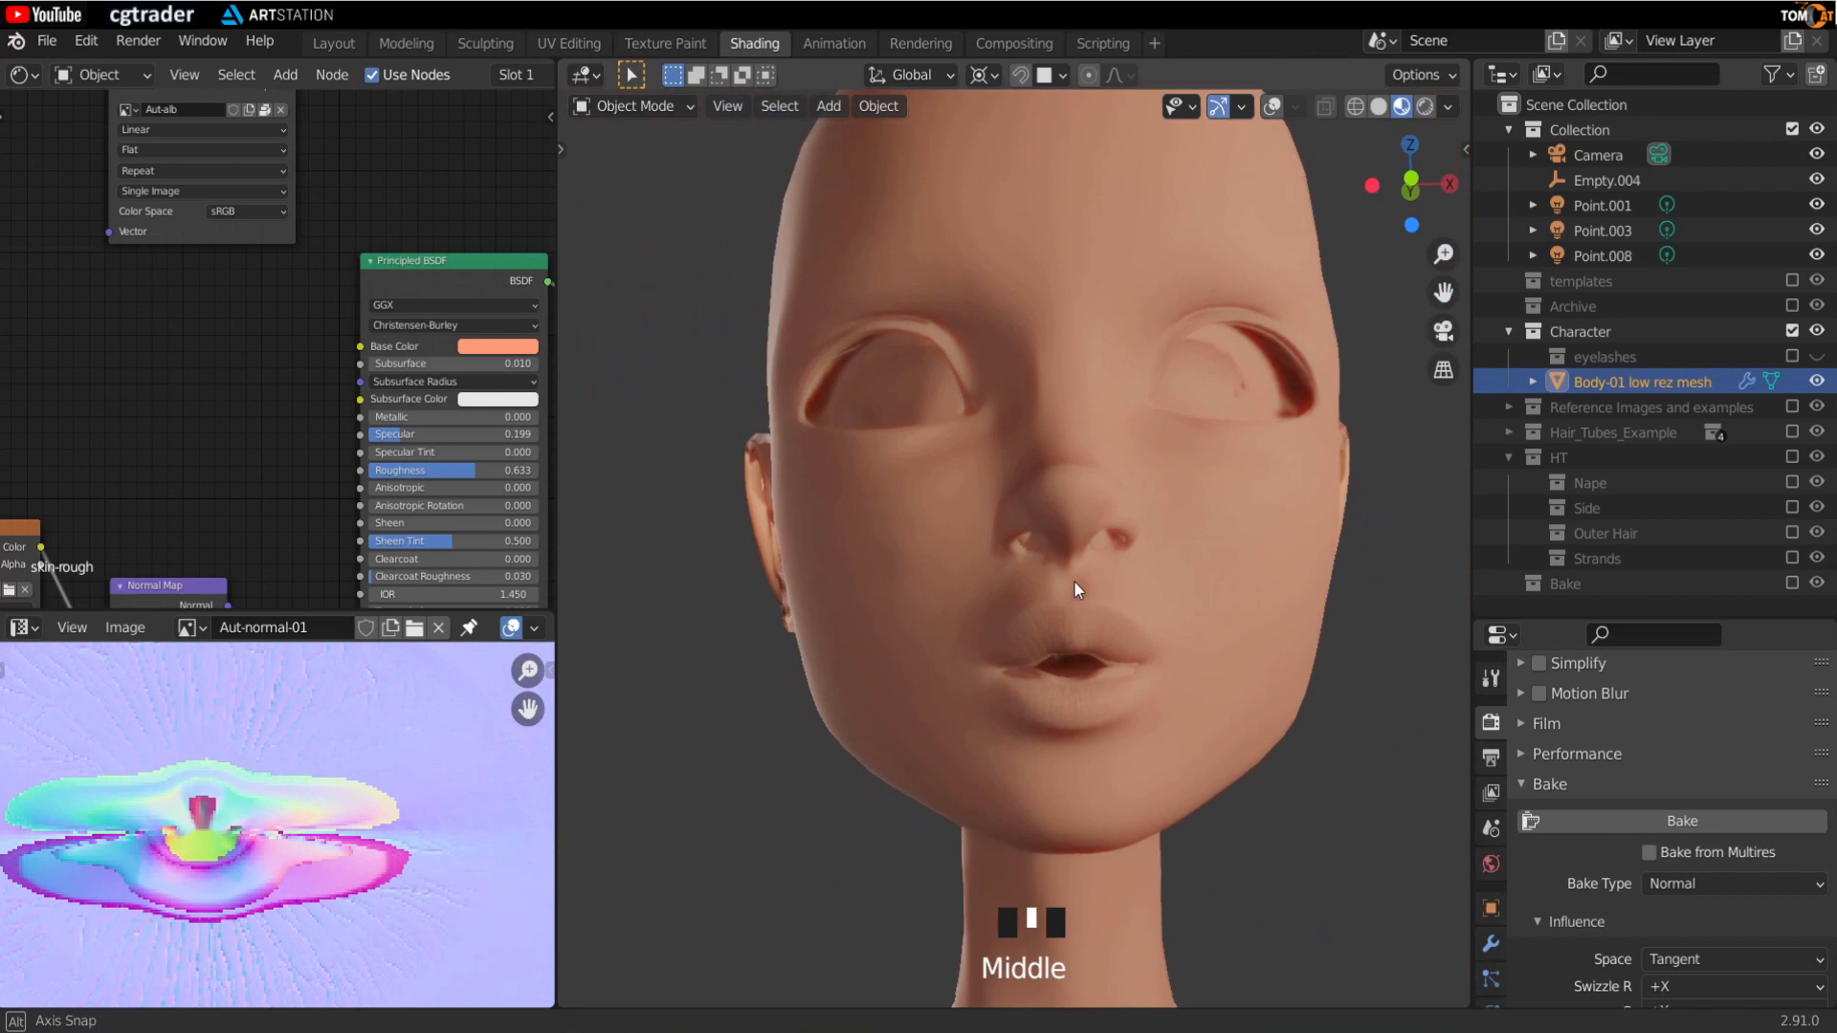
Step: Compare the upper lip's normal-mapped detail at very close range with the face seen from farther away
scroll(1058, 623, "up", 3)
middle_click_drag(1015, 691, 962, 646)
scroll(997, 689, "up", 1)
scroll(973, 634, "up", 4)
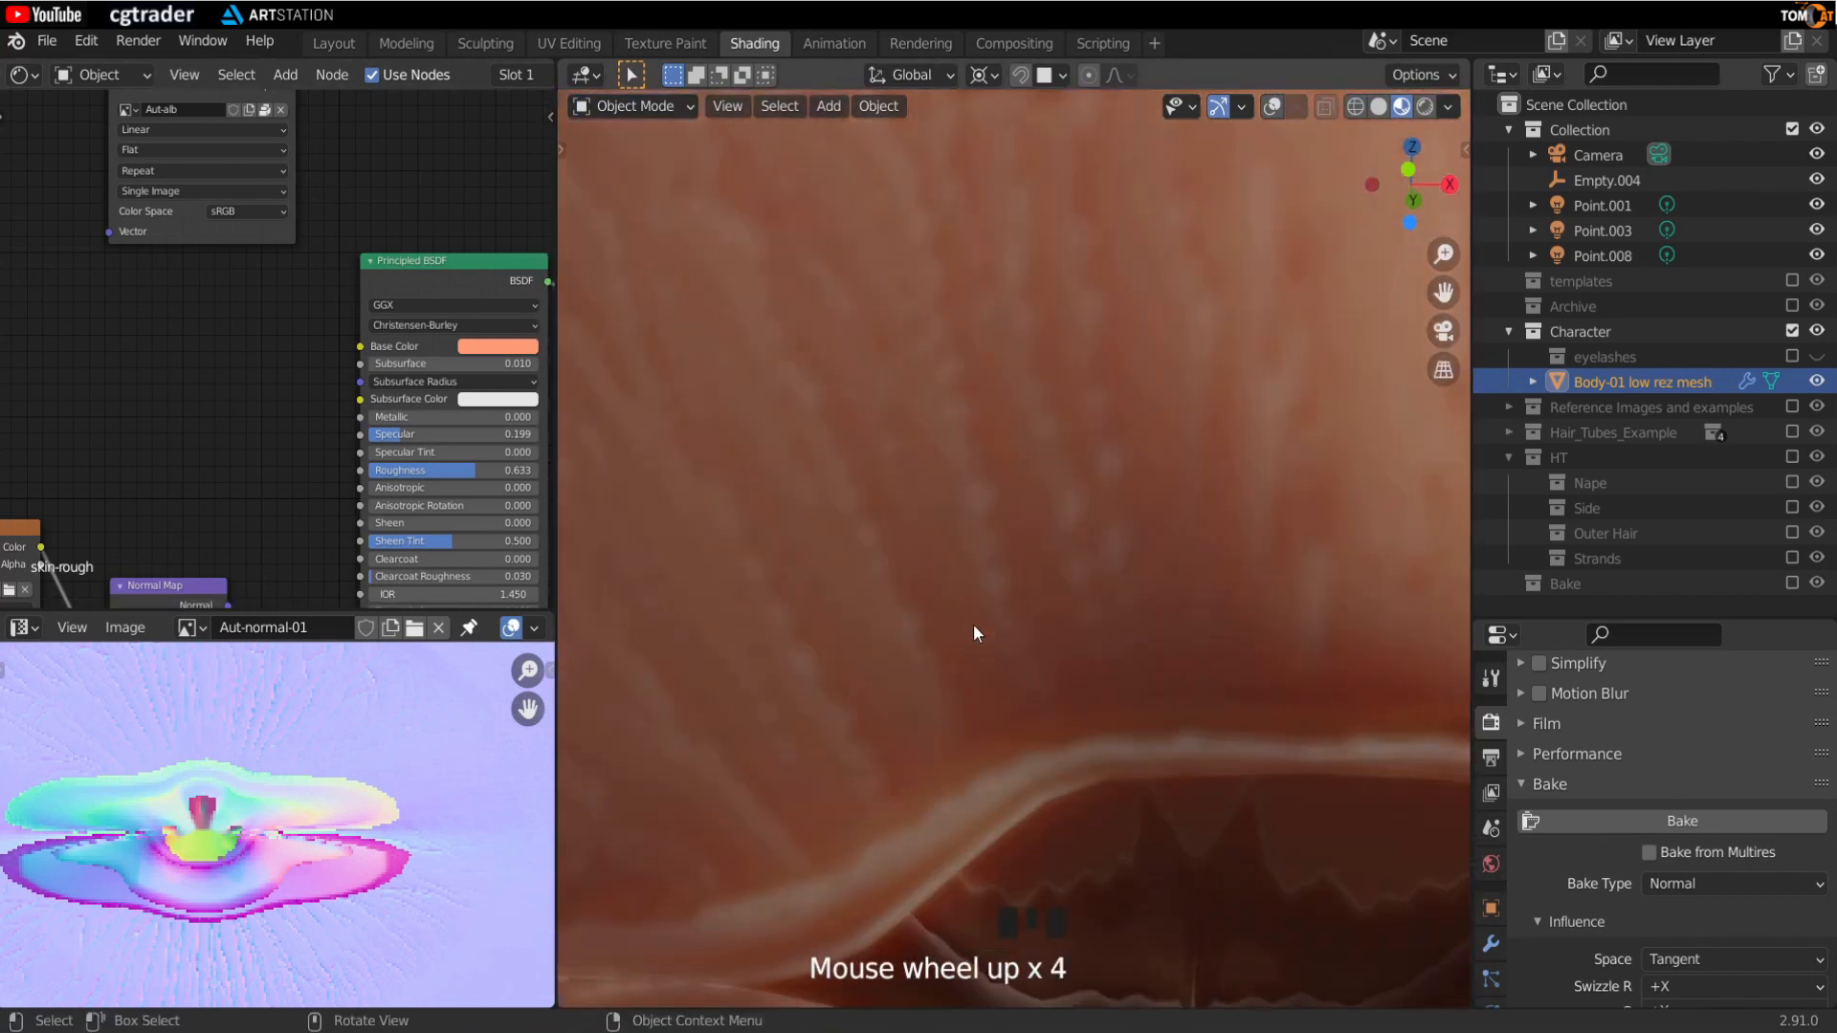
scroll(973, 624, "down", 3)
scroll(1110, 564, "up", 1)
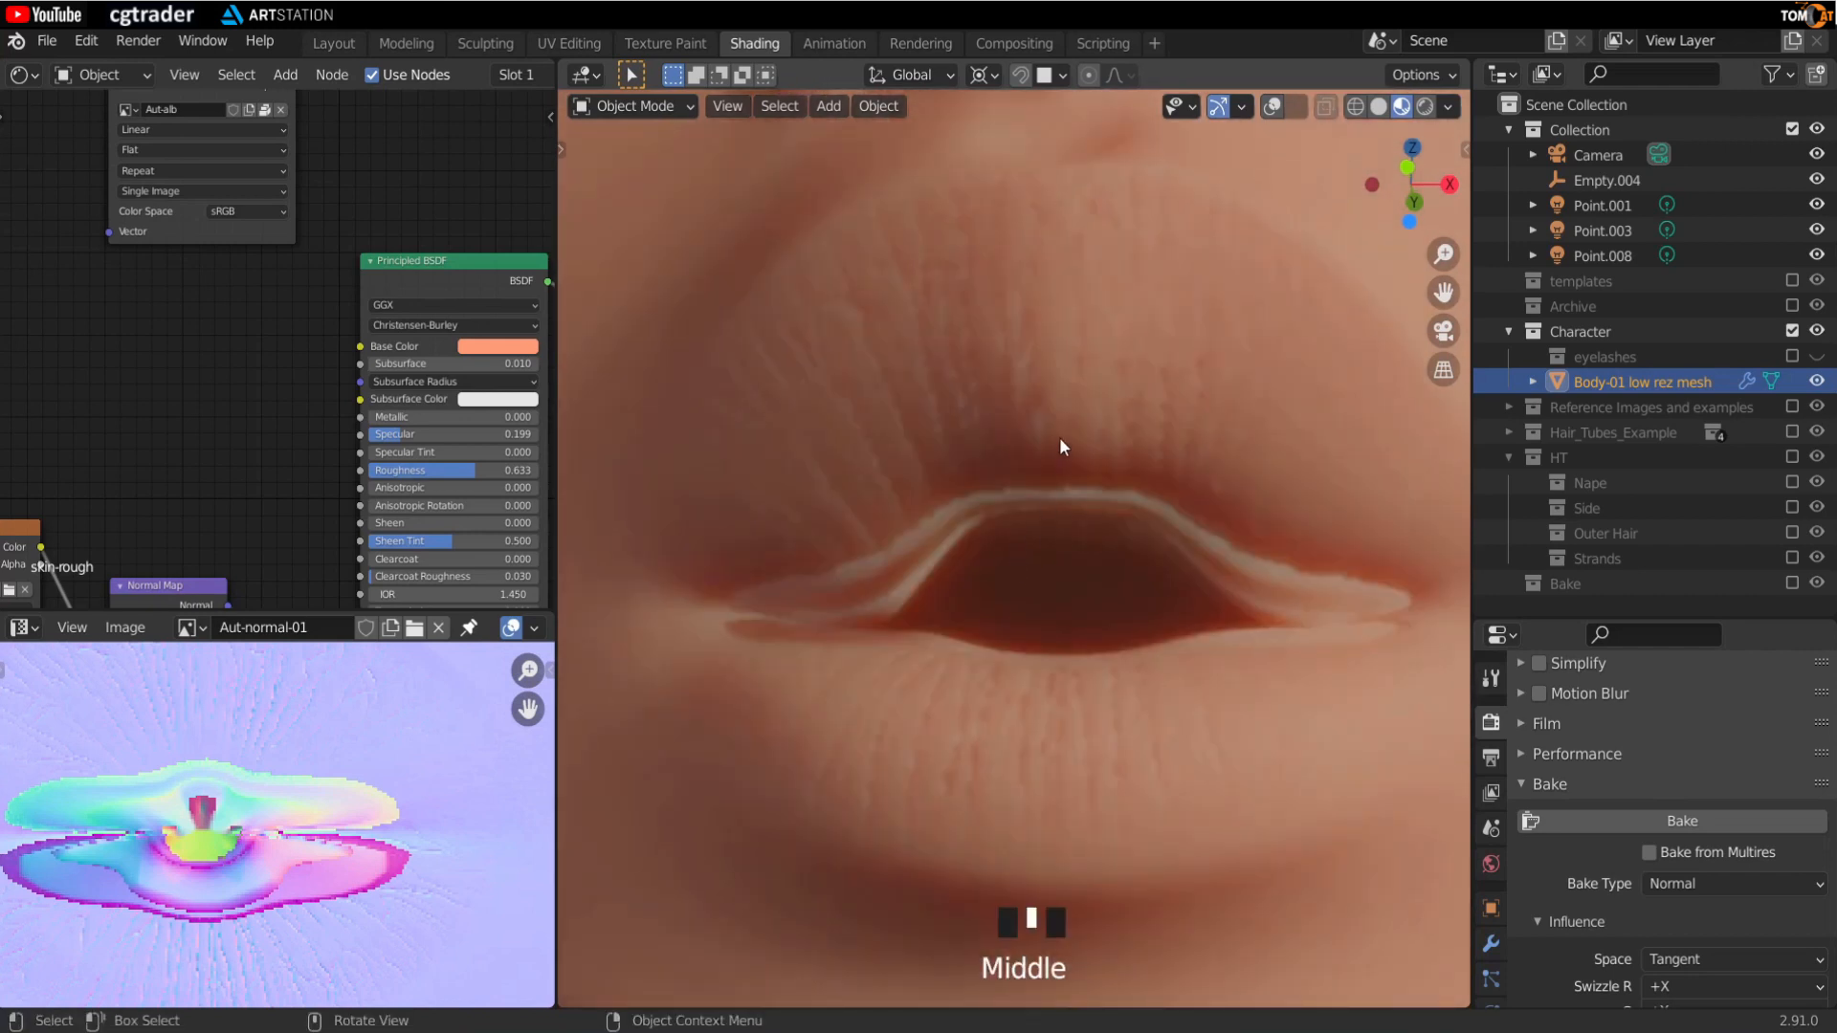
scroll(1119, 479, "up", 2)
scroll(1100, 497, "down", 2)
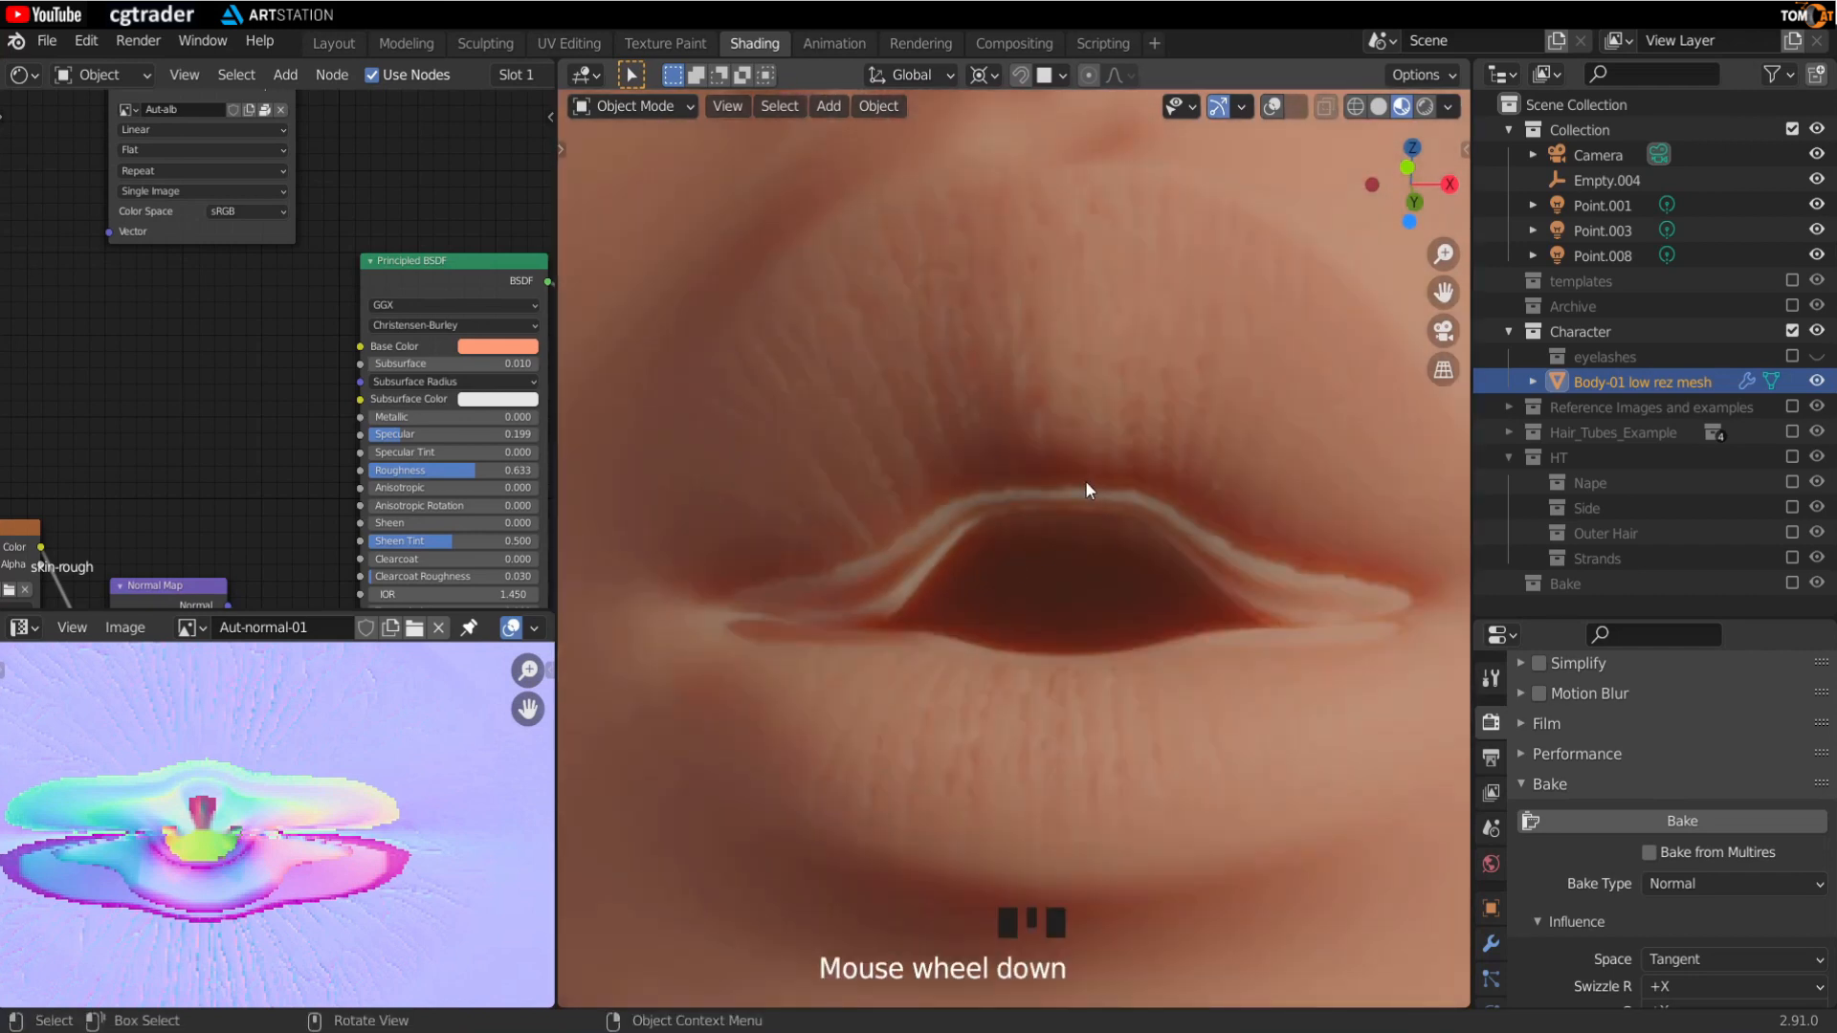
middle_click_drag(1087, 488, 1074, 538)
scroll(1054, 582, "up", 1)
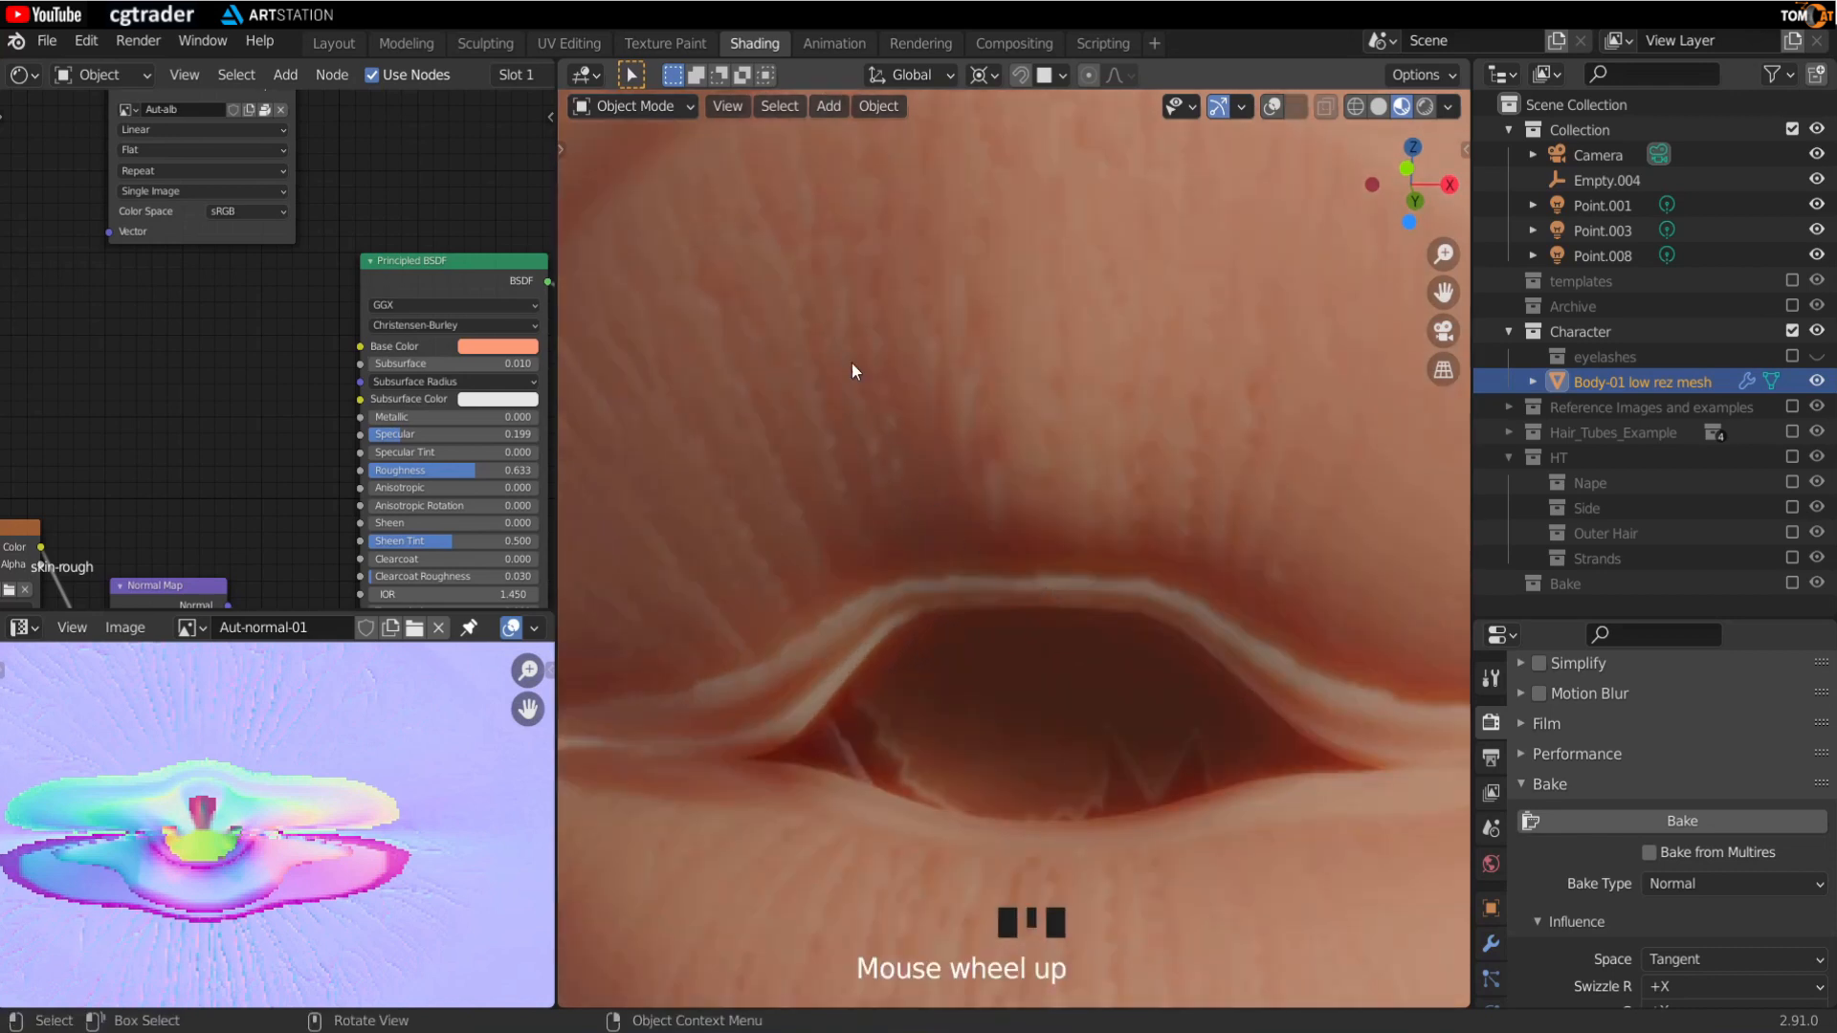
scroll(853, 350, "down", 2)
scroll(855, 342, "down", 4)
middle_click_drag(890, 341, 1001, 546)
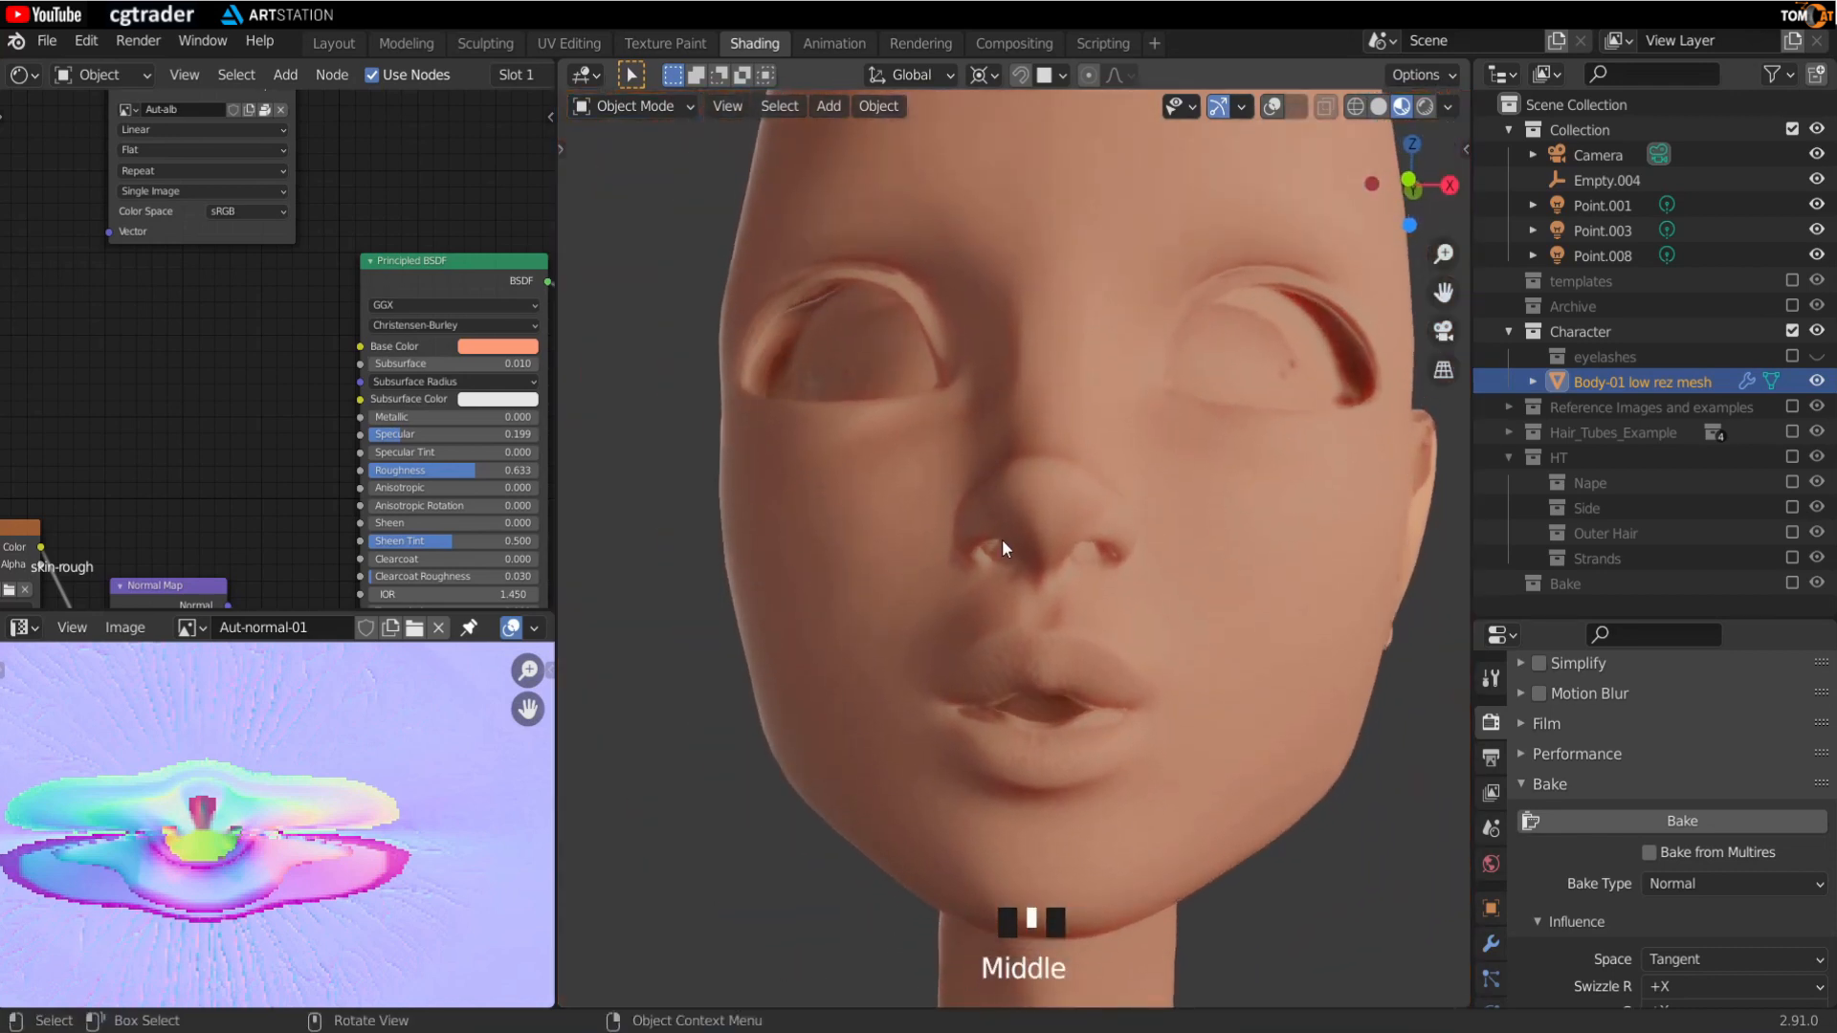
scroll(1003, 532, "down", 2)
scroll(1018, 610, "up", 3)
middle_click_drag(1018, 610, 1024, 565)
scroll(1023, 565, "up", 3)
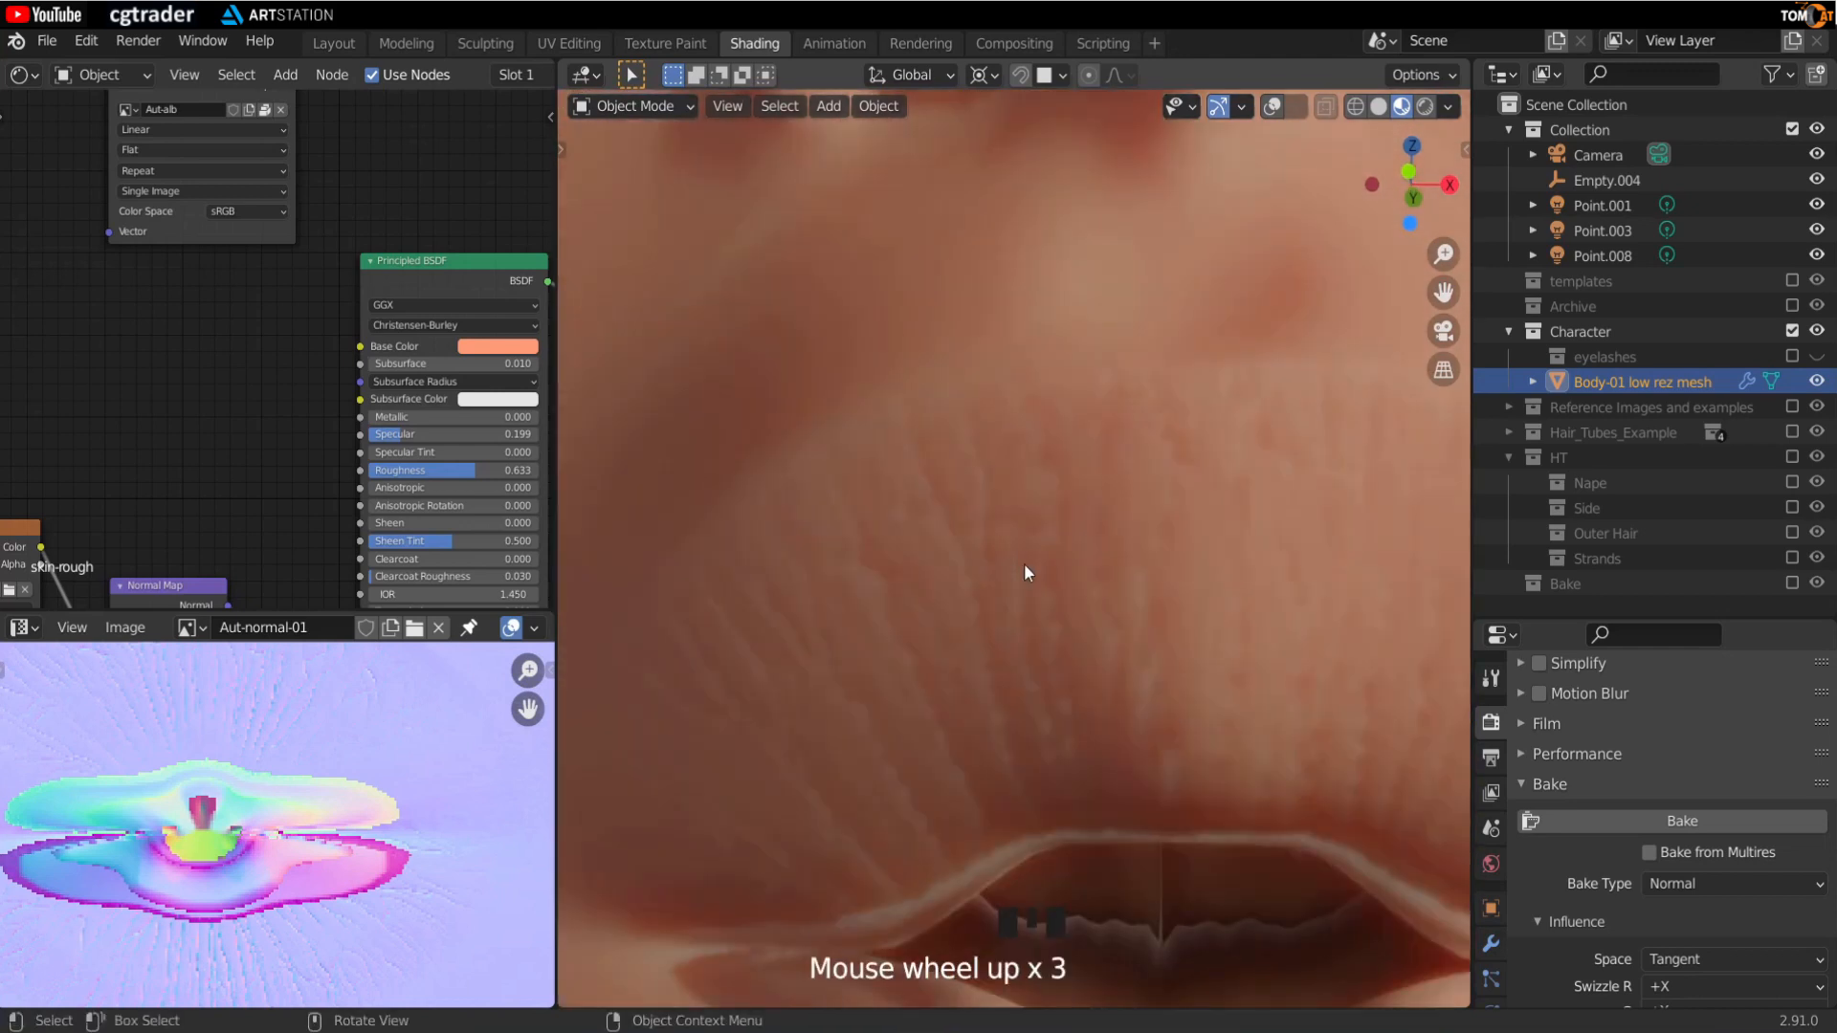
scroll(1024, 563, "down", 1)
scroll(1023, 560, "down", 7)
middle_click_drag(1022, 467, 1005, 594)
scroll(1002, 536, "up", 2)
scroll(996, 586, "up", 1)
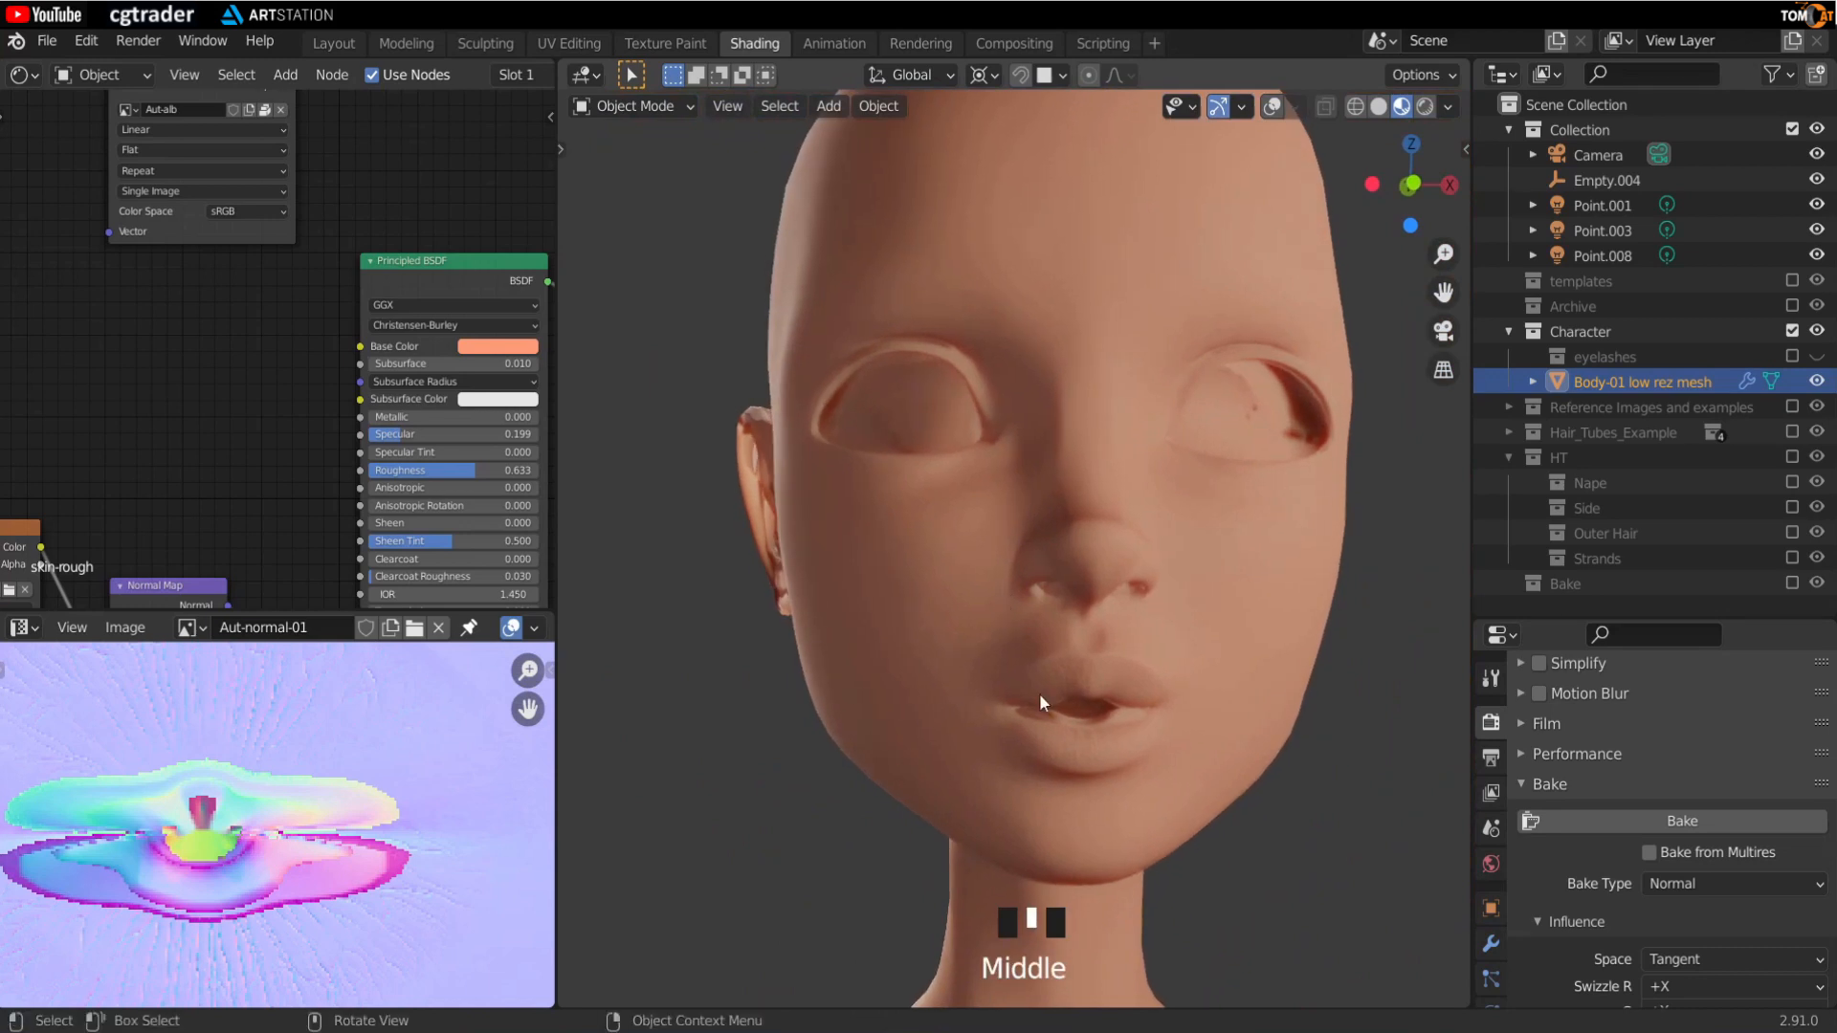
Step: Examine the normal map's effect on the head, neck and shoulders from several angles
scroll(1105, 662, "down", 3)
middle_click_drag(1101, 639, 831, 693)
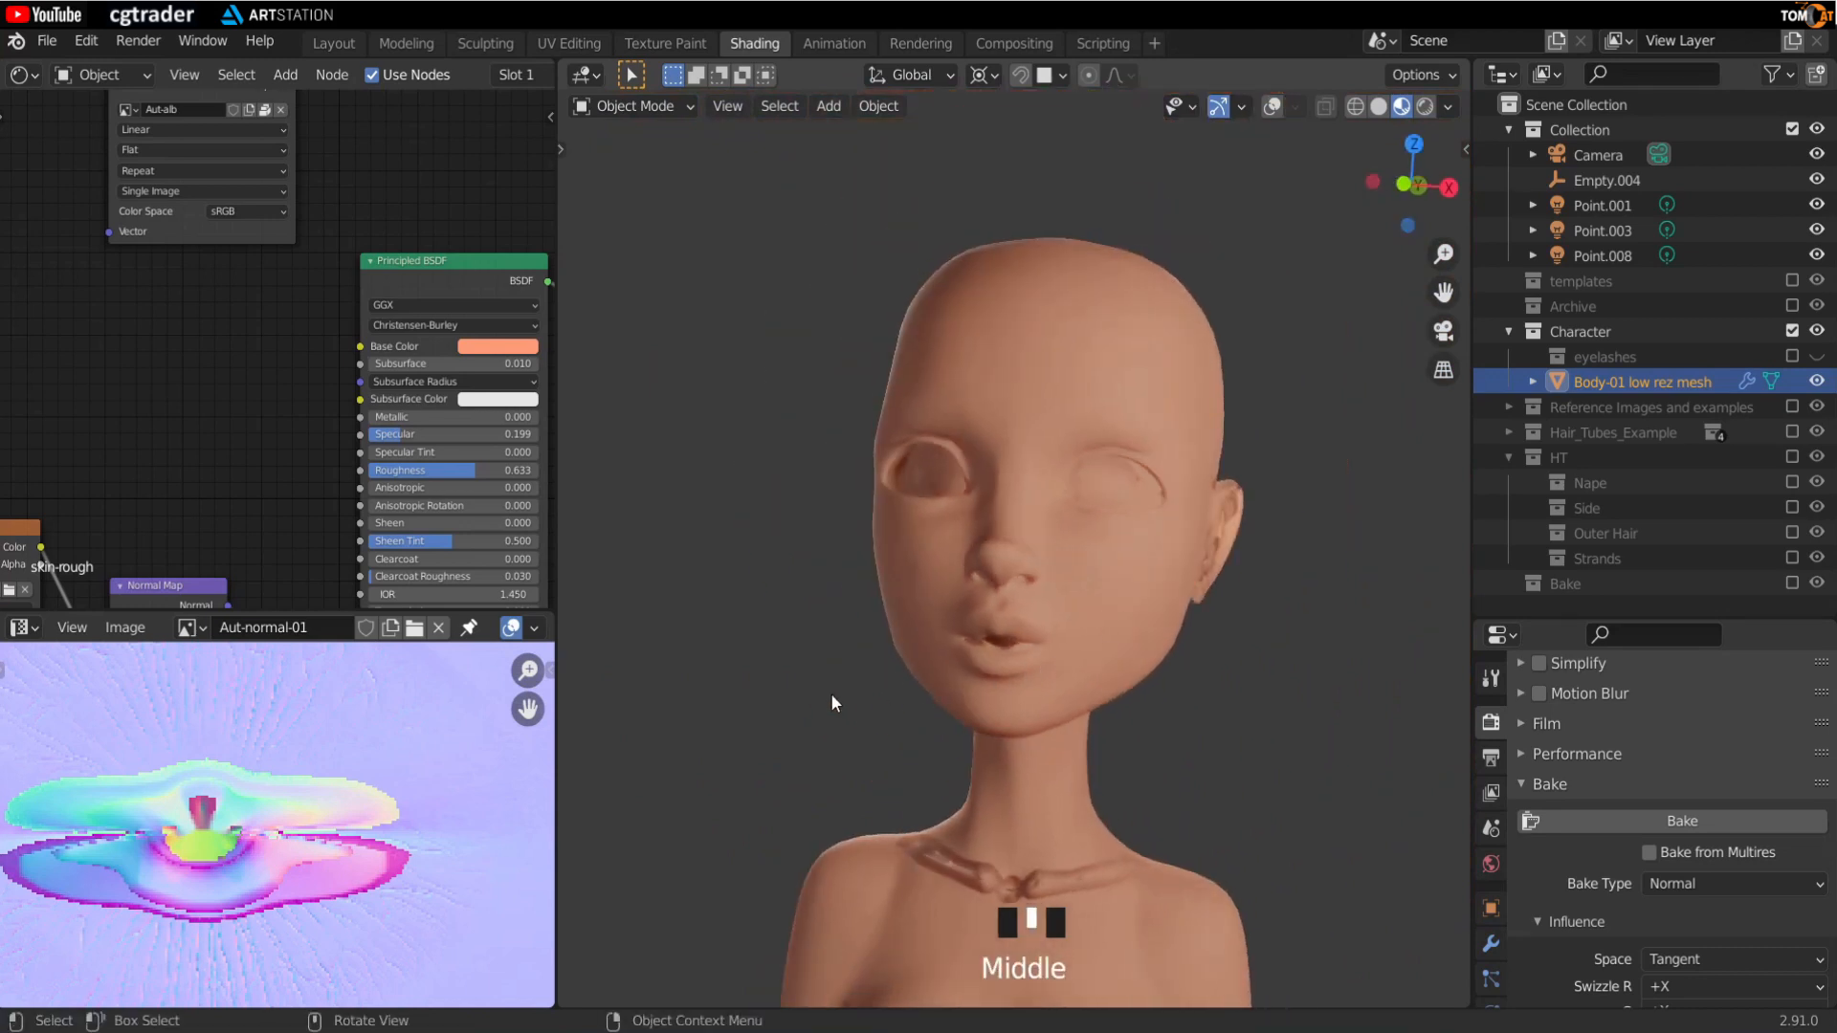
middle_click_drag(913, 790, 900, 849)
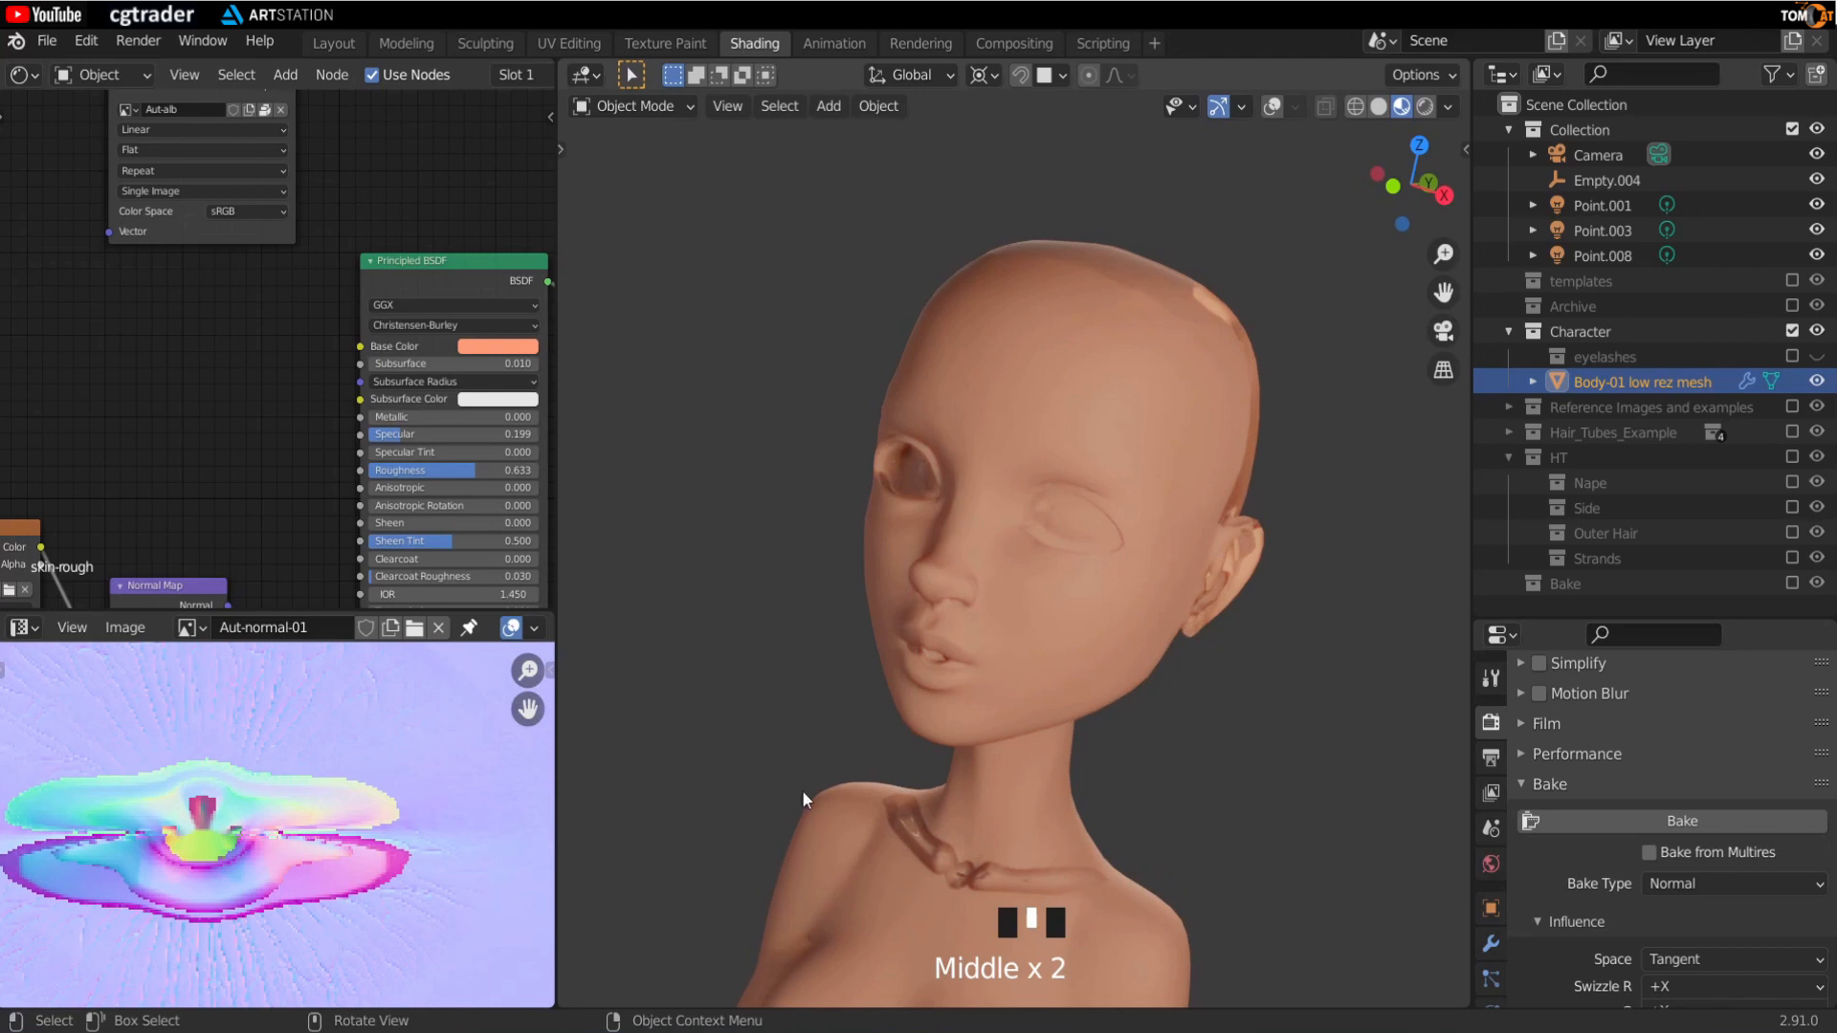
middle_click_drag(955, 308, 831, 559)
scroll(1091, 593, "up", 2)
middle_click_drag(1088, 598, 840, 583)
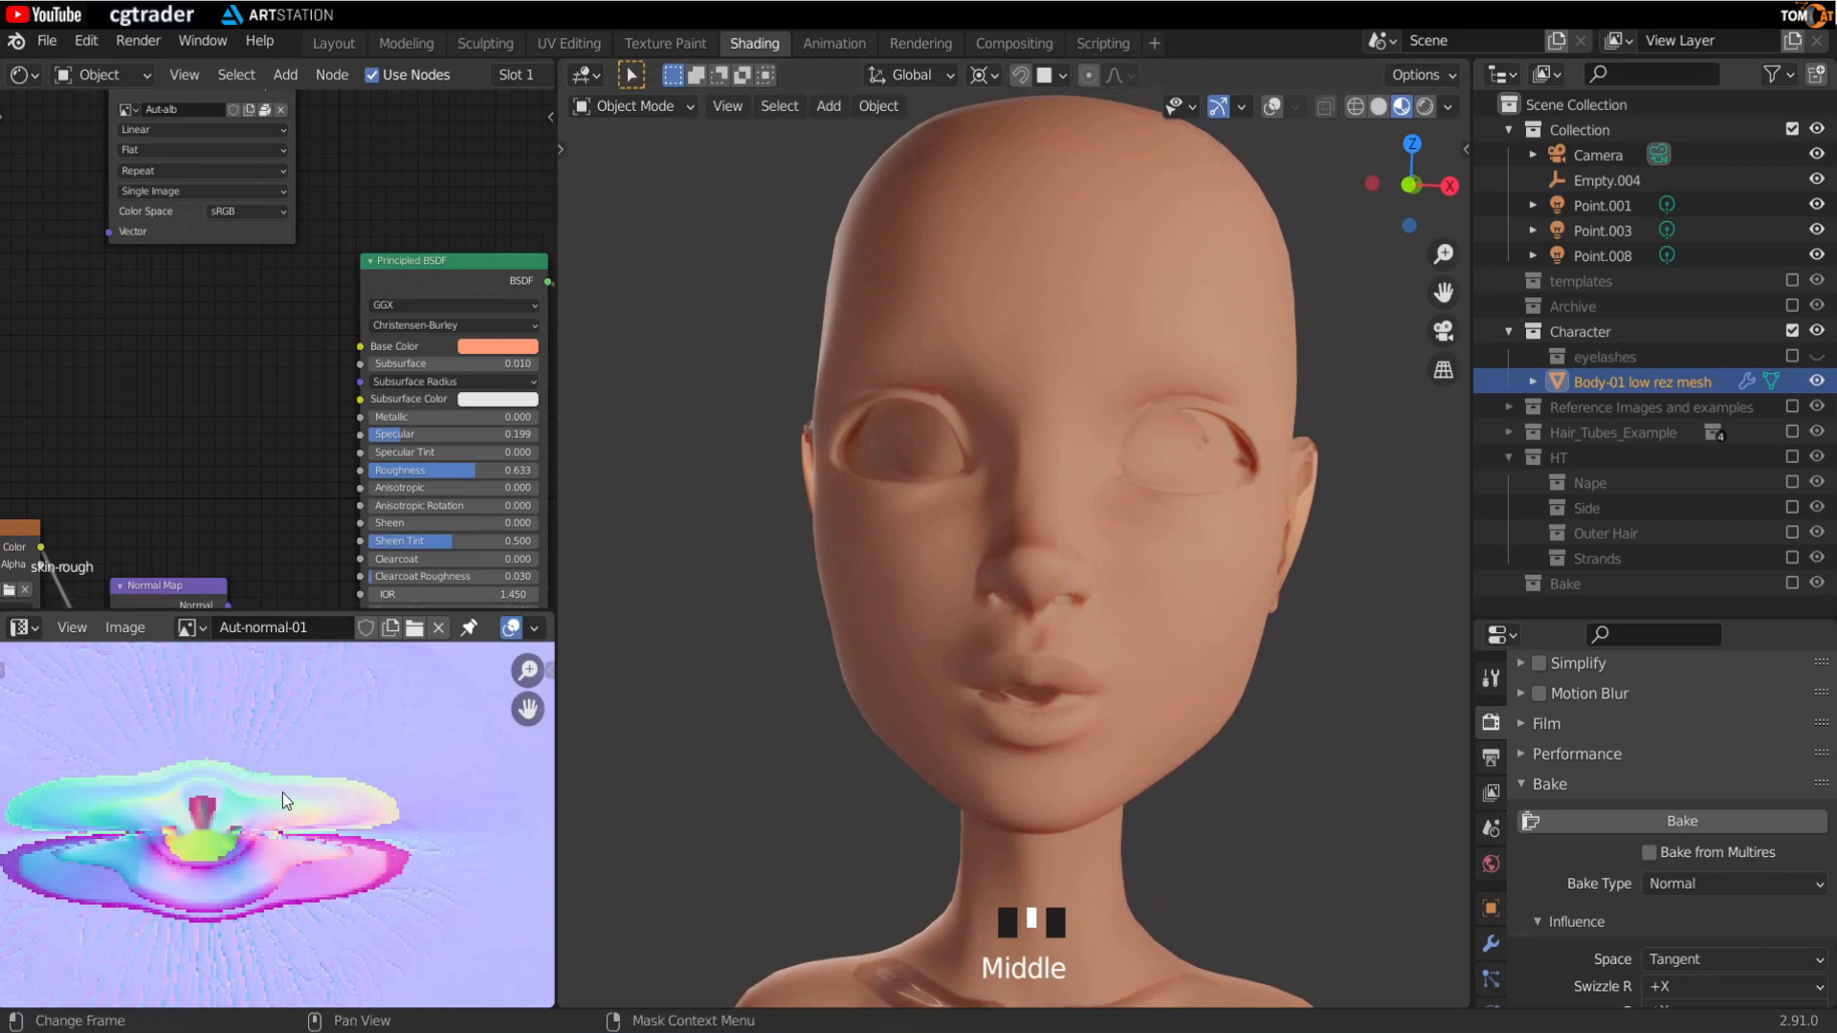
Step: Enlarge the area showing the Aut-normal-01 map and widen the 3D viewport by narrowing the outliner and properties column
scroll(284, 792, "down", 4)
left_click_drag(558, 574, 1135, 576)
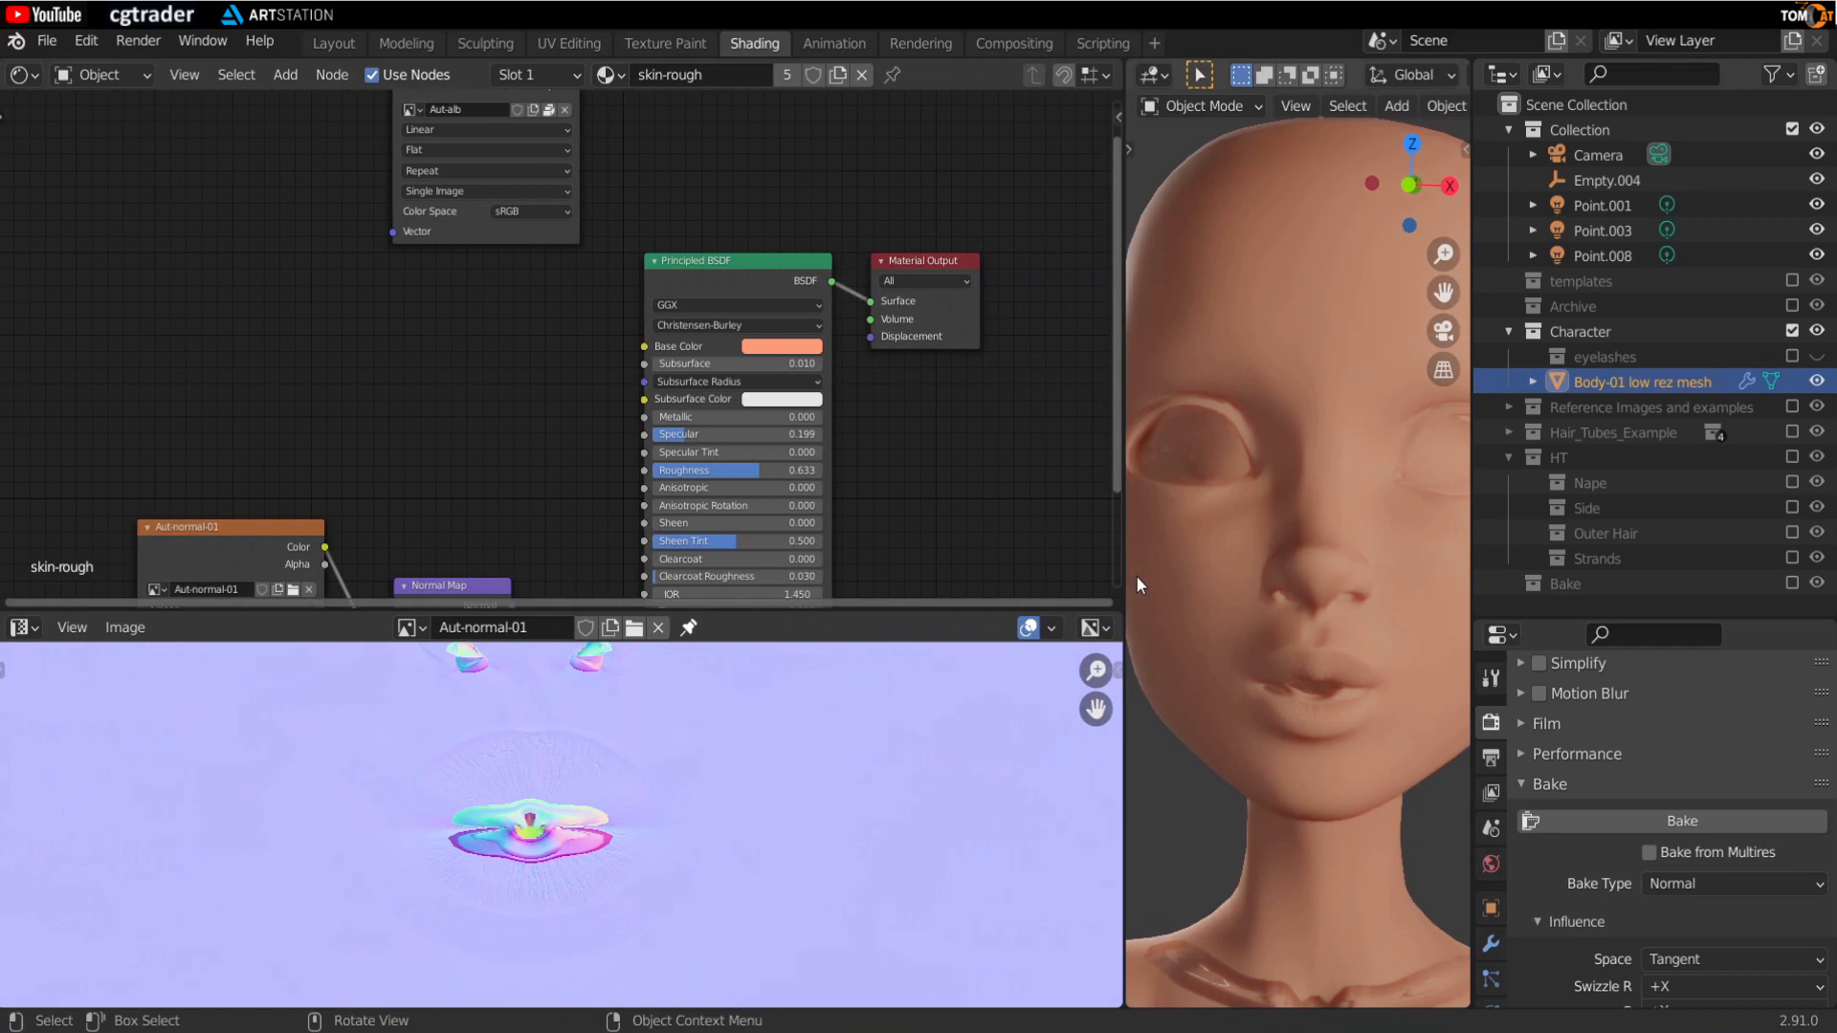
left_click_drag(1474, 534, 1662, 536)
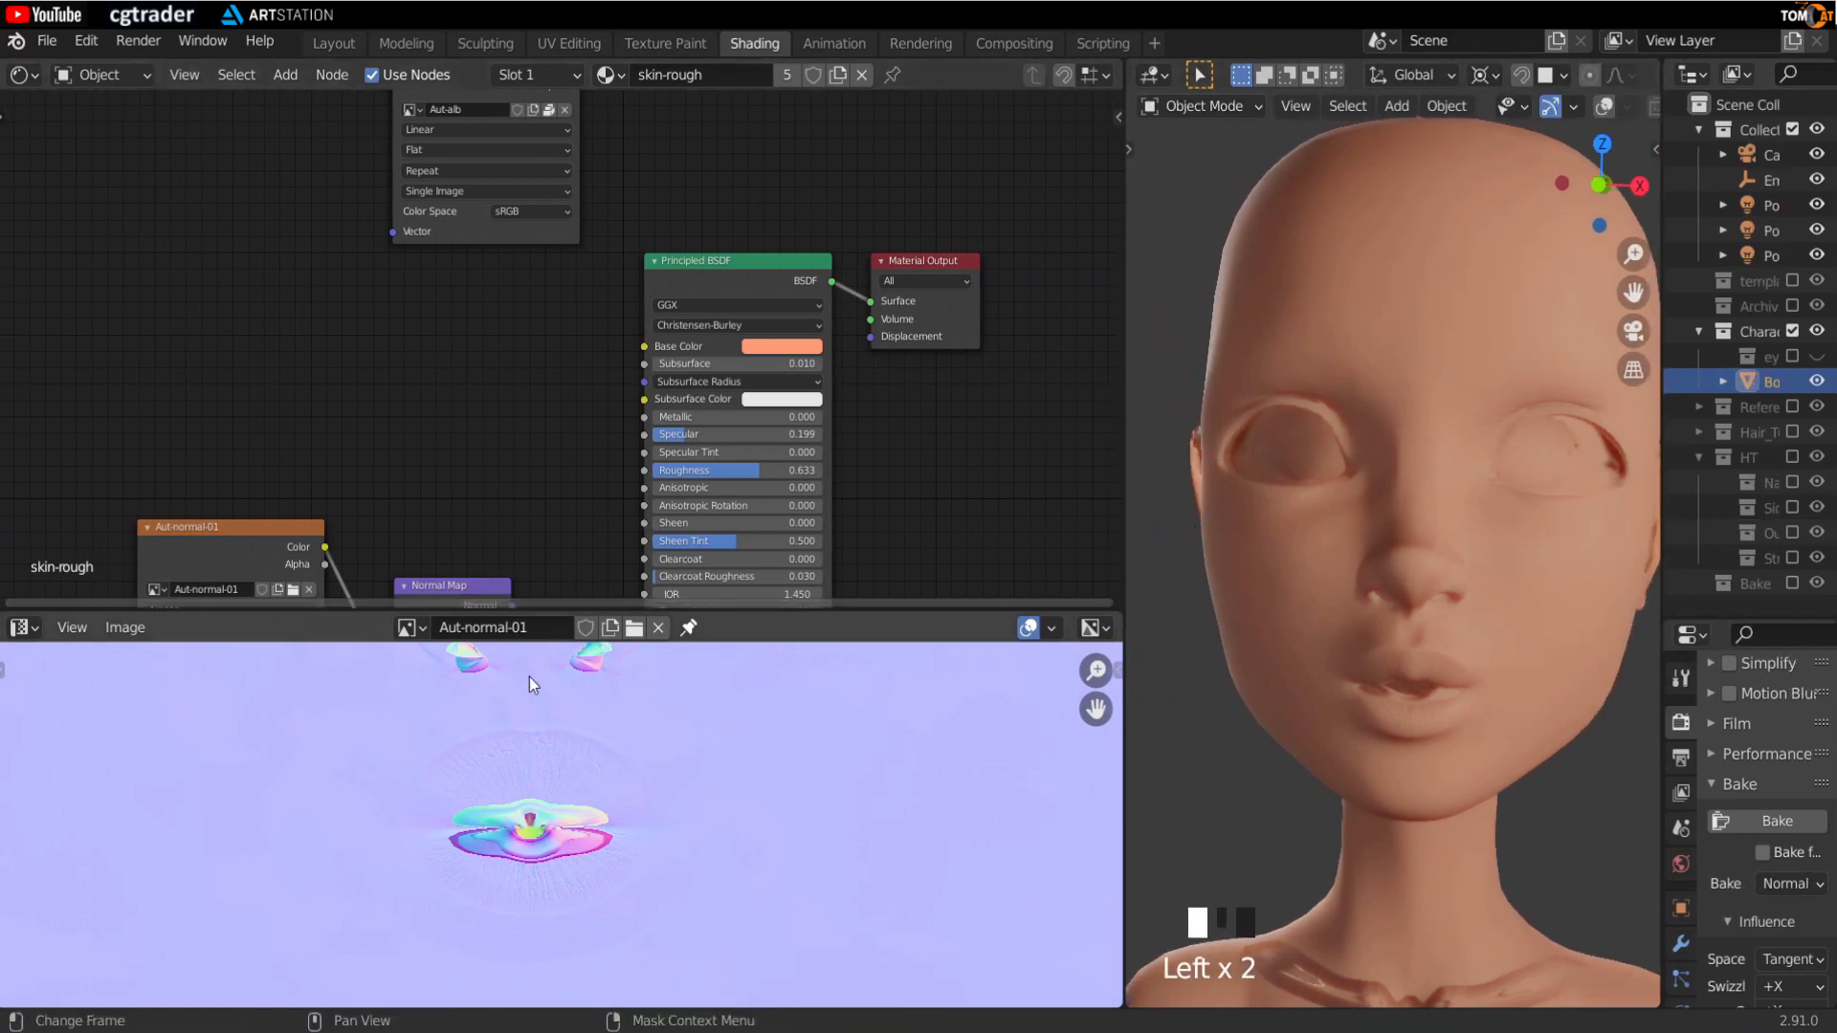
left_click_drag(525, 613, 534, 159)
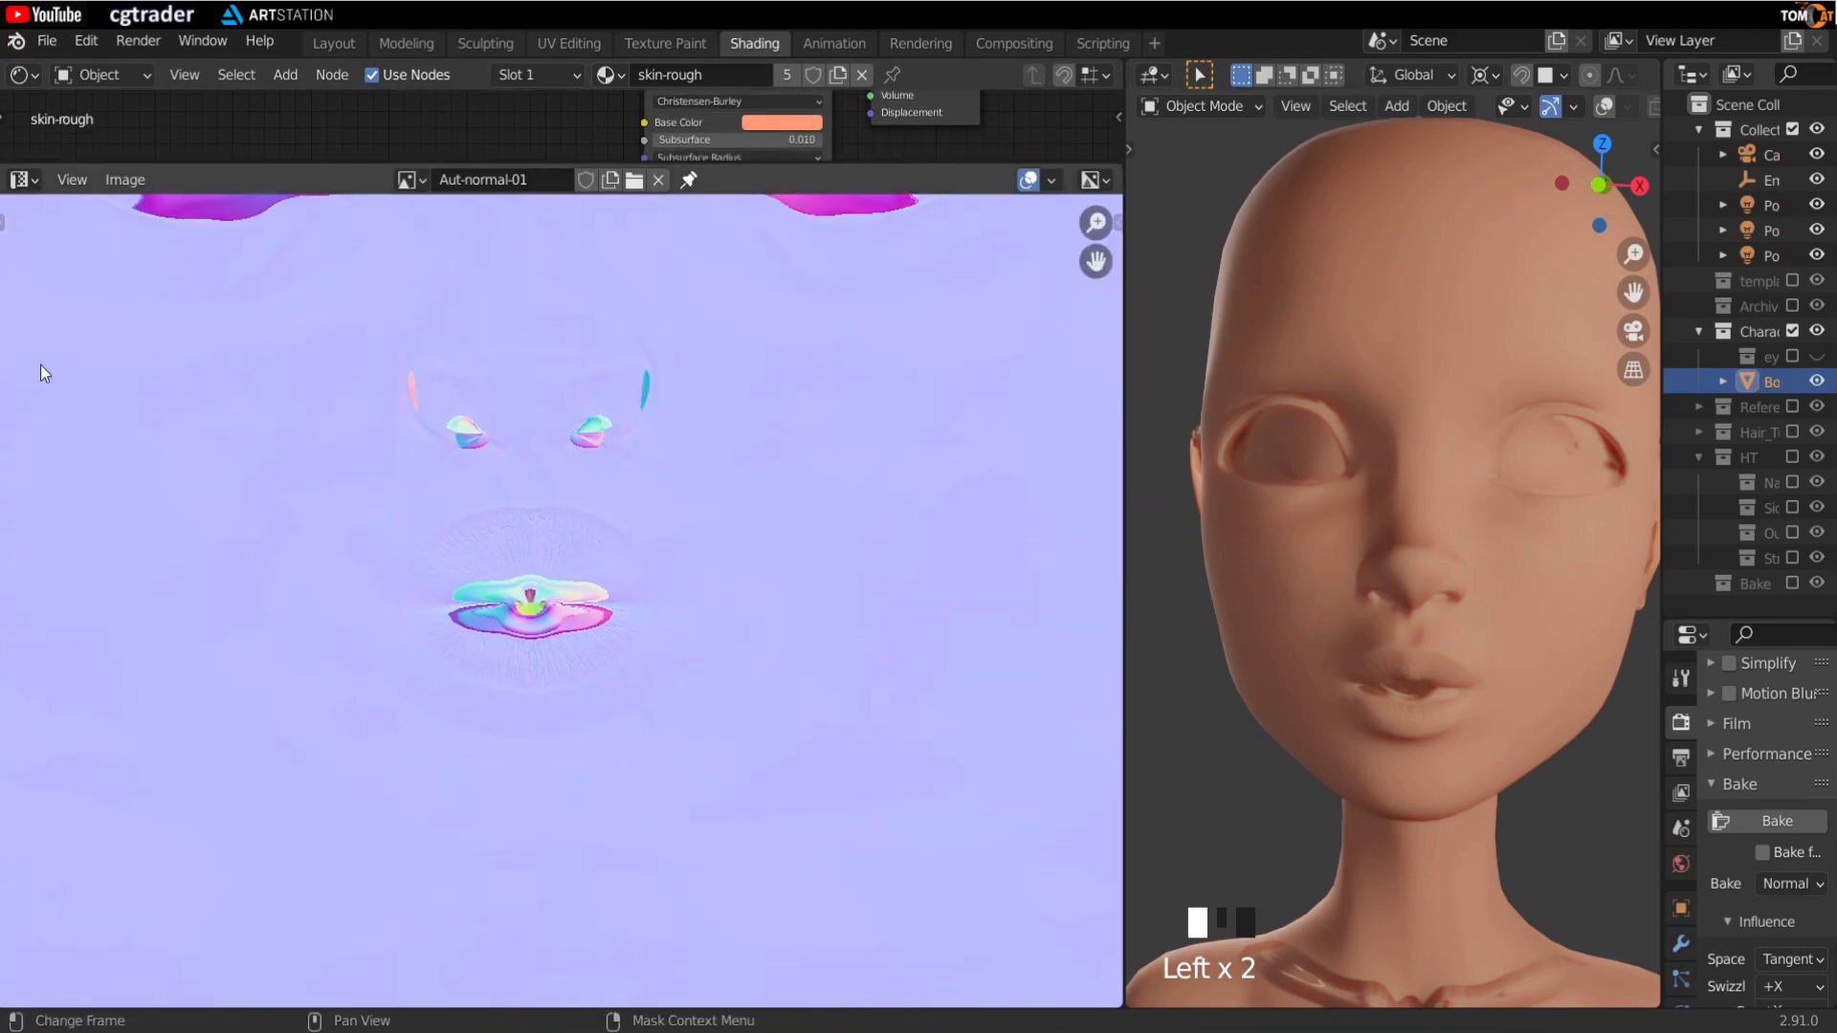
Step: Switch the normal map's area to an Image Editor in Paint mode and show its painting tools
left_click(18, 180)
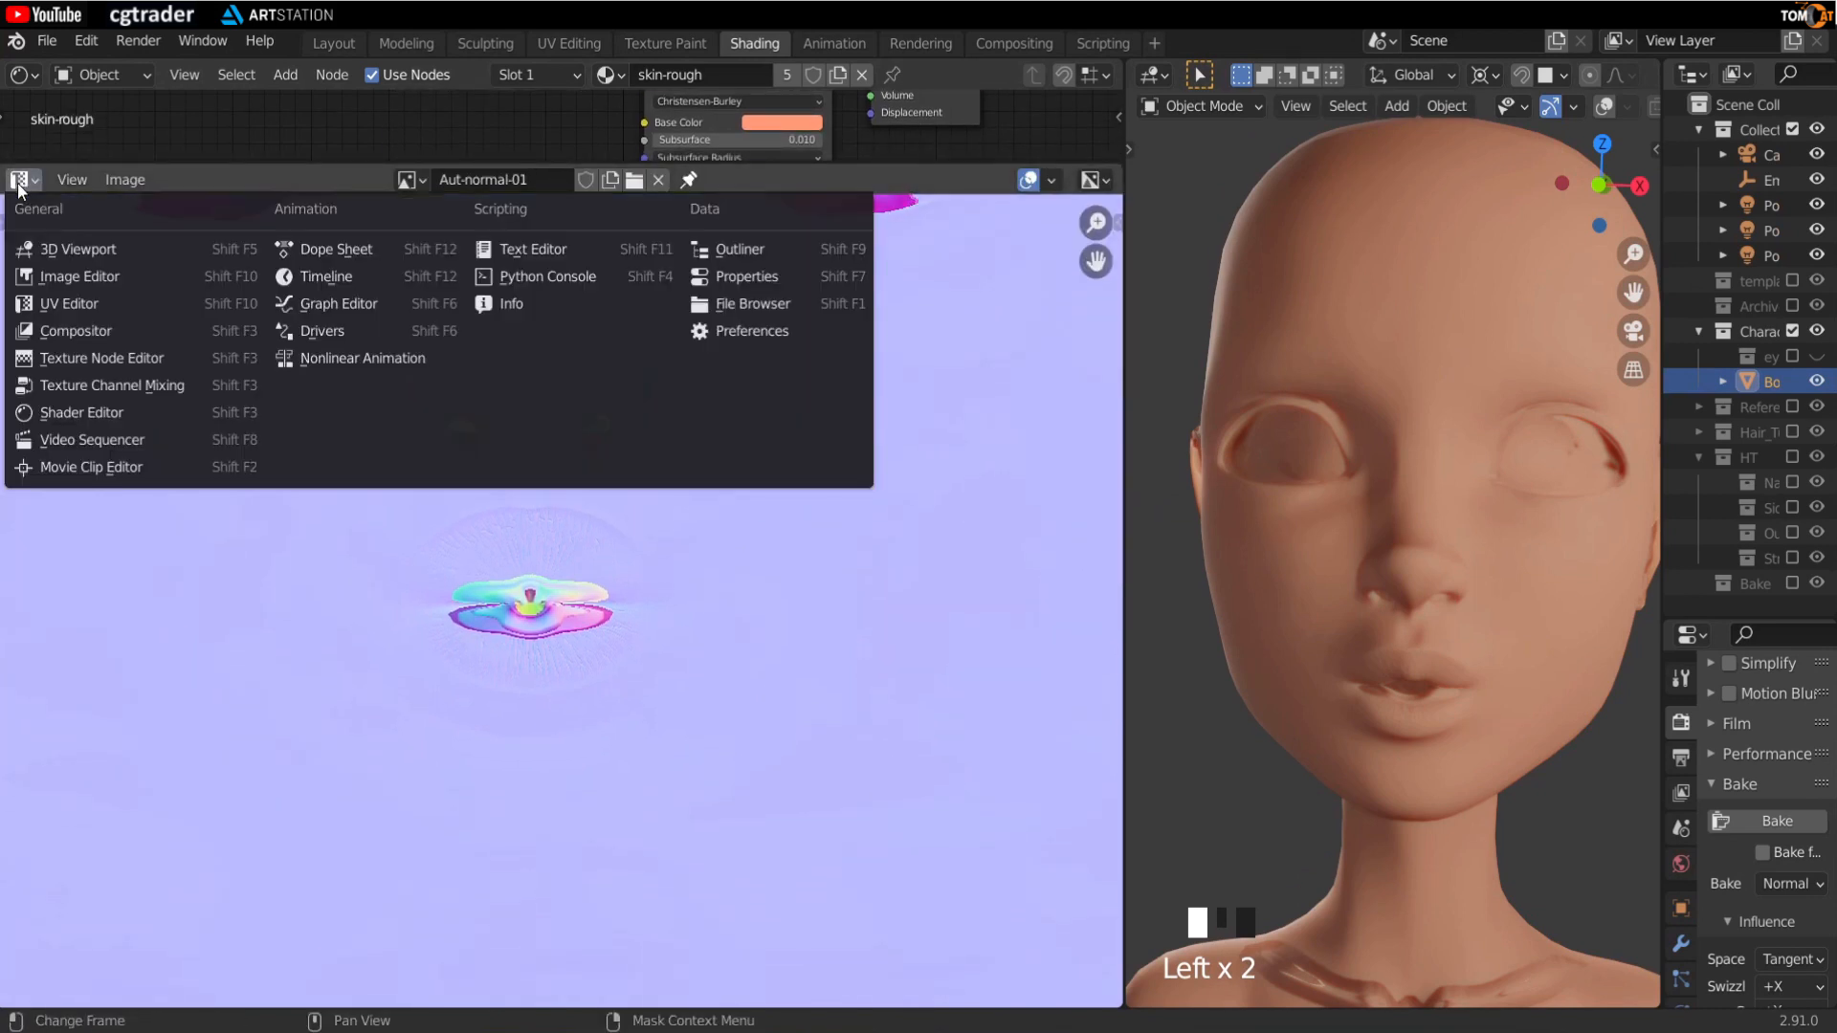
left_click(38, 272)
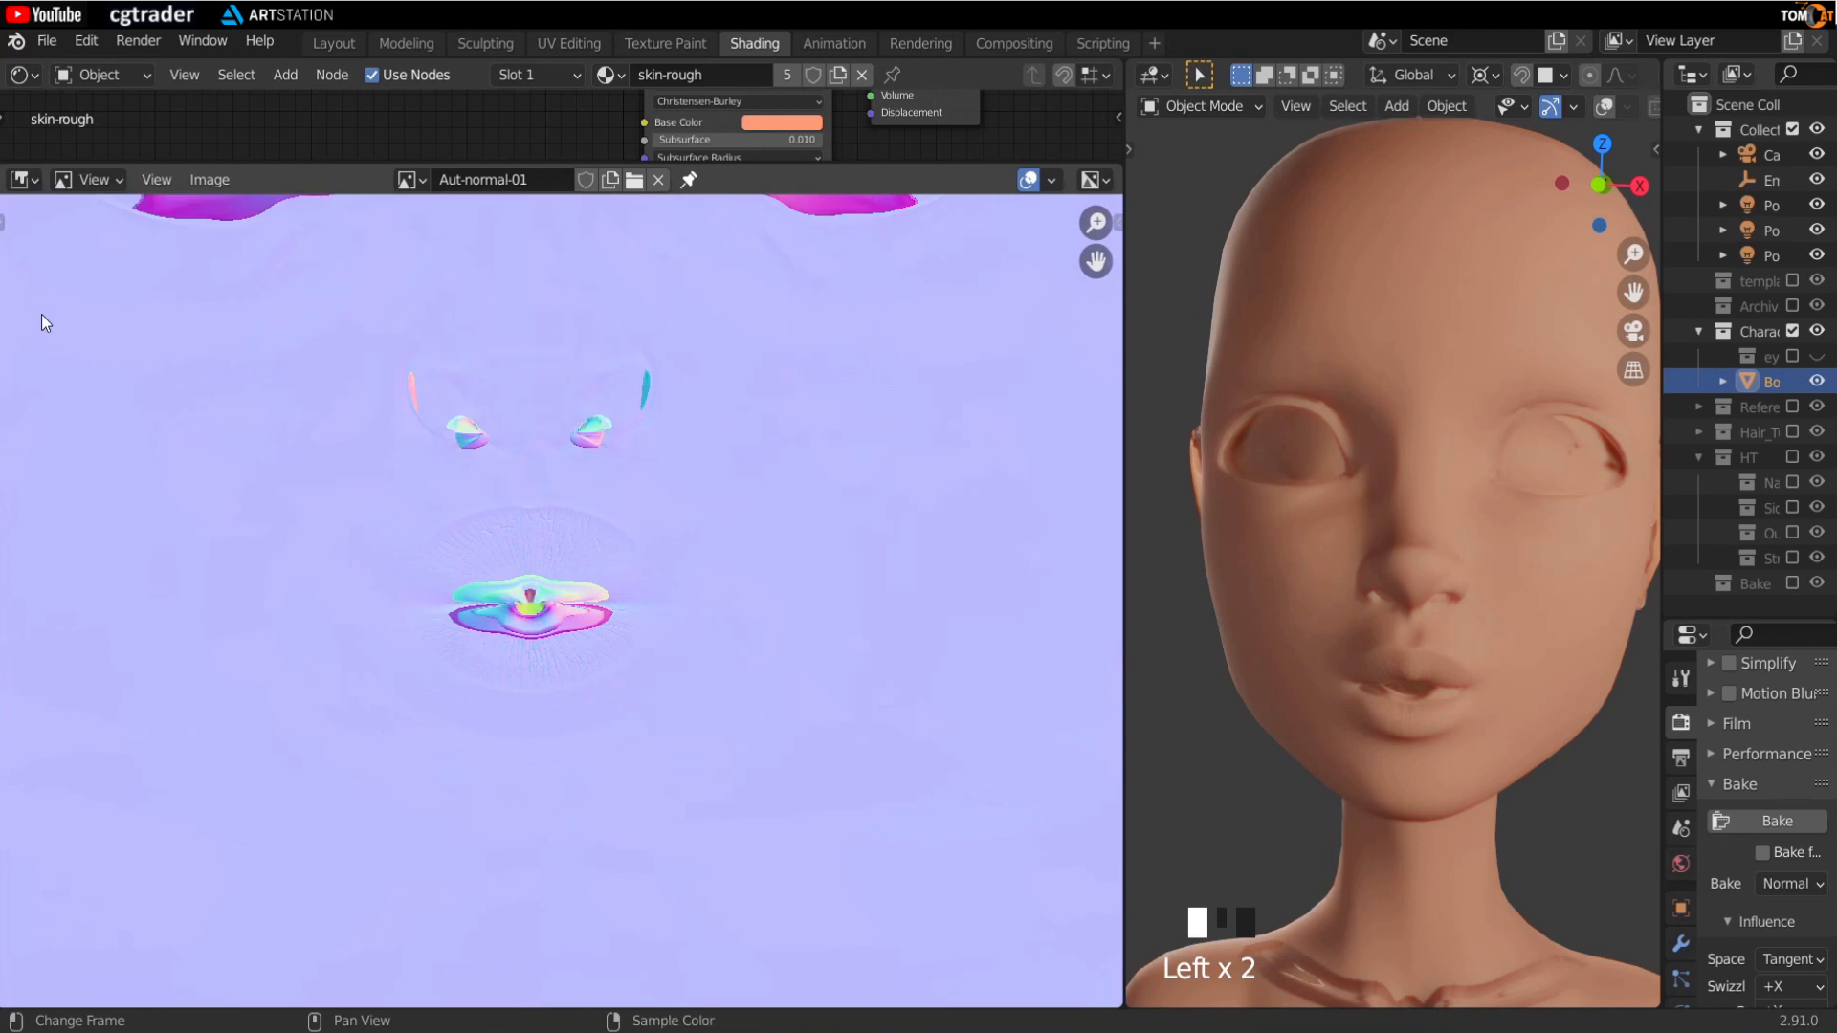
left_click(85, 180)
left_click(87, 237)
key("t")
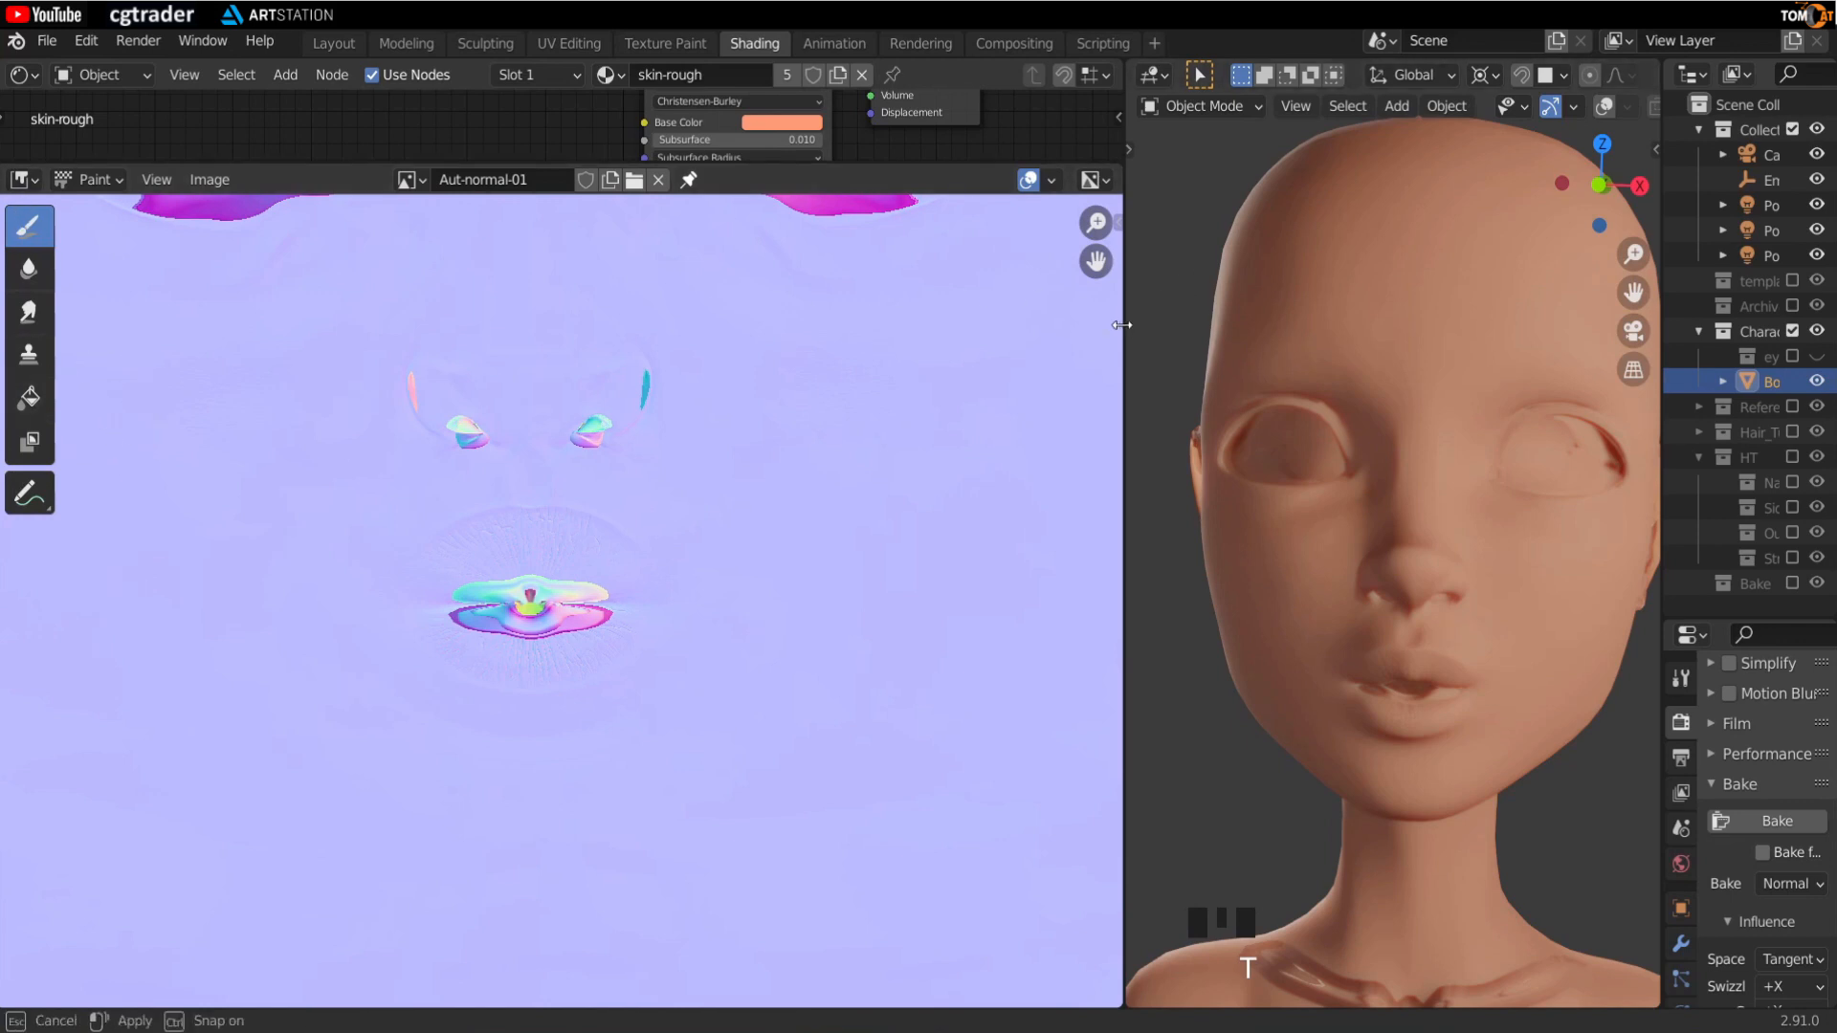
Step: Widen the 3D viewport beside the image editor, with the eyes, nose and mouth of the normal map framed
left_click_drag(1129, 327, 1087, 327)
scroll(710, 452, "down", 3)
scroll(417, 732, "up", 6)
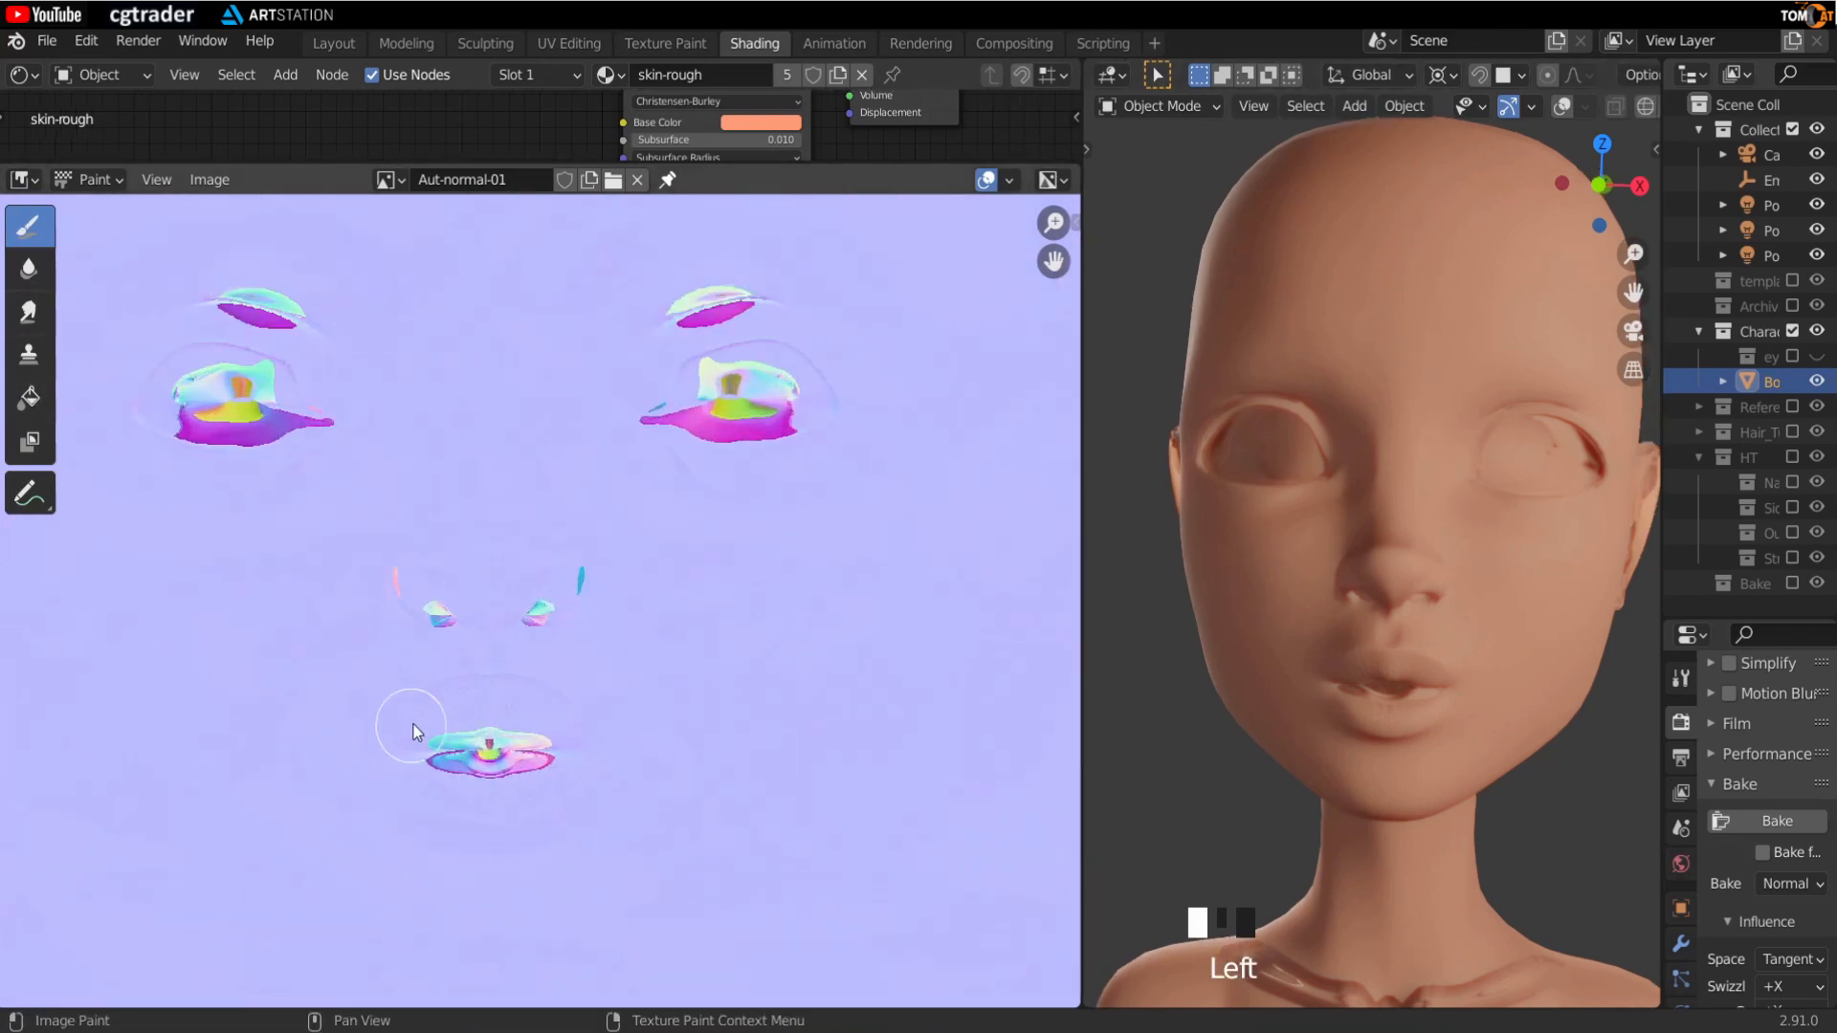
scroll(575, 601, "down", 1)
scroll(578, 595, "down", 3)
left_click_drag(1087, 526, 765, 595)
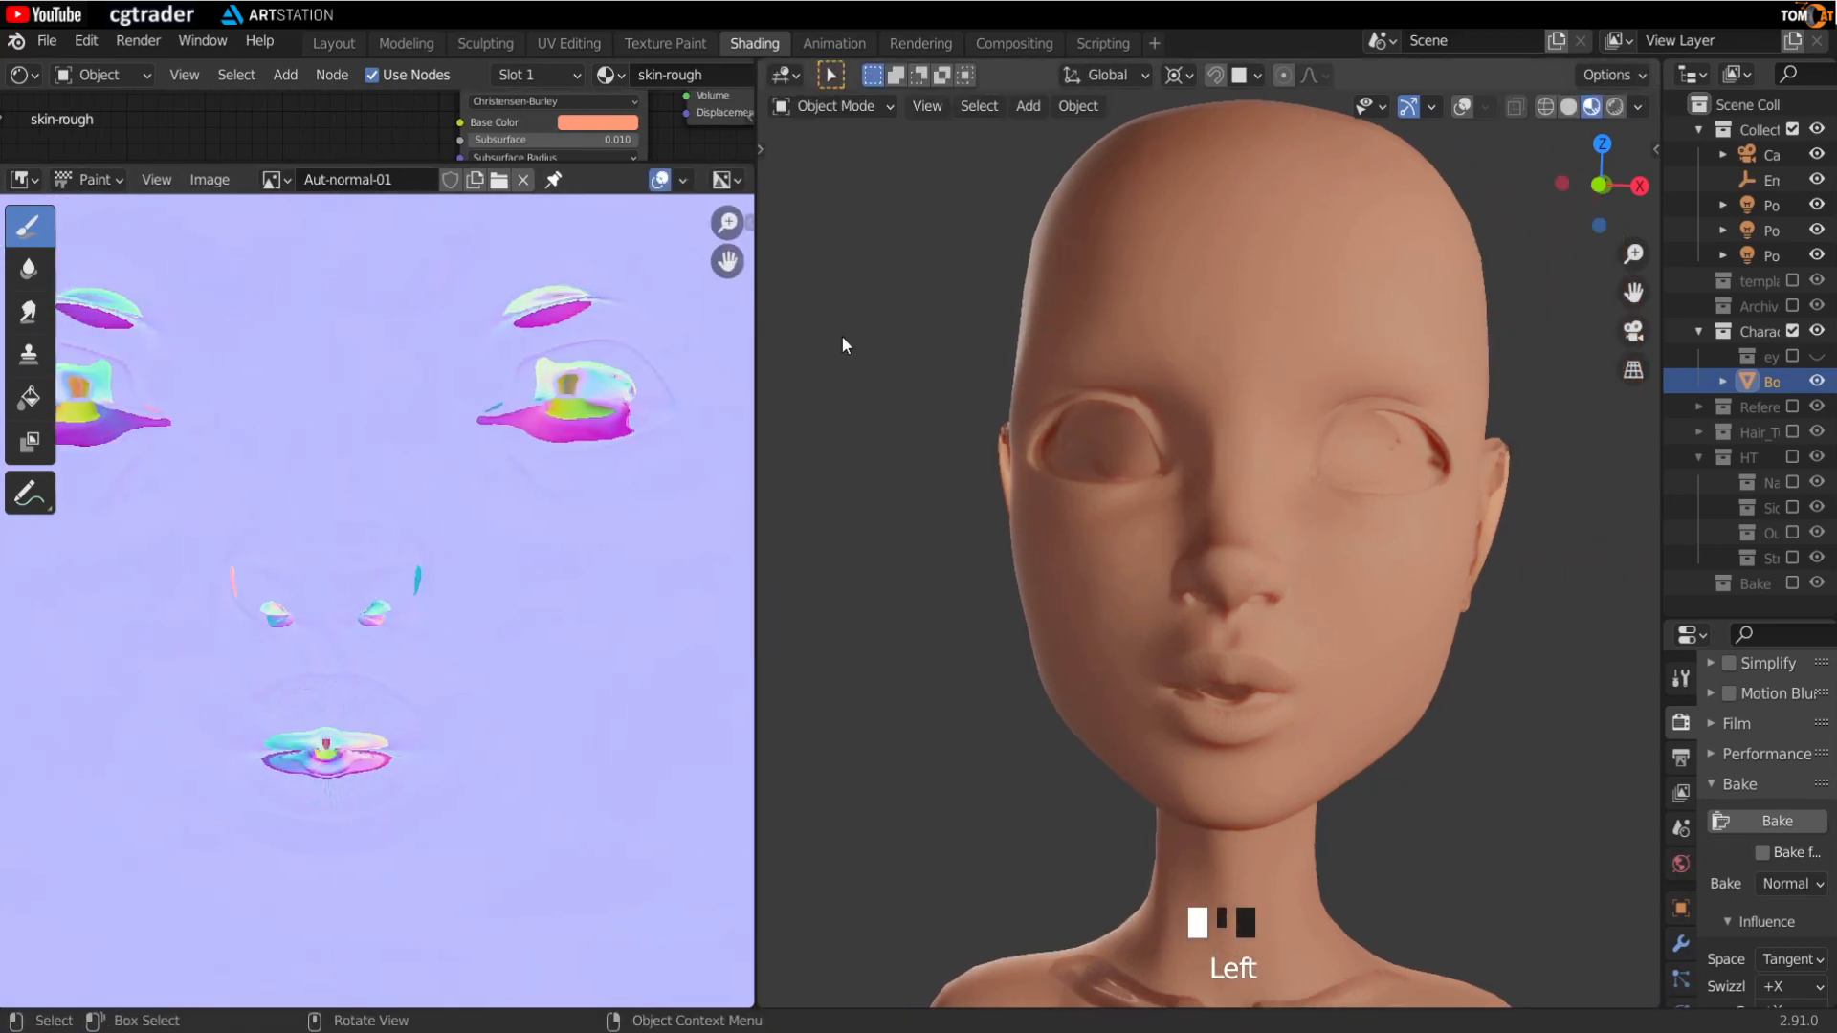
Step: Put the low rez body in Texture Paint mode and show the painting tools in the 3D viewport
left_click(816, 106)
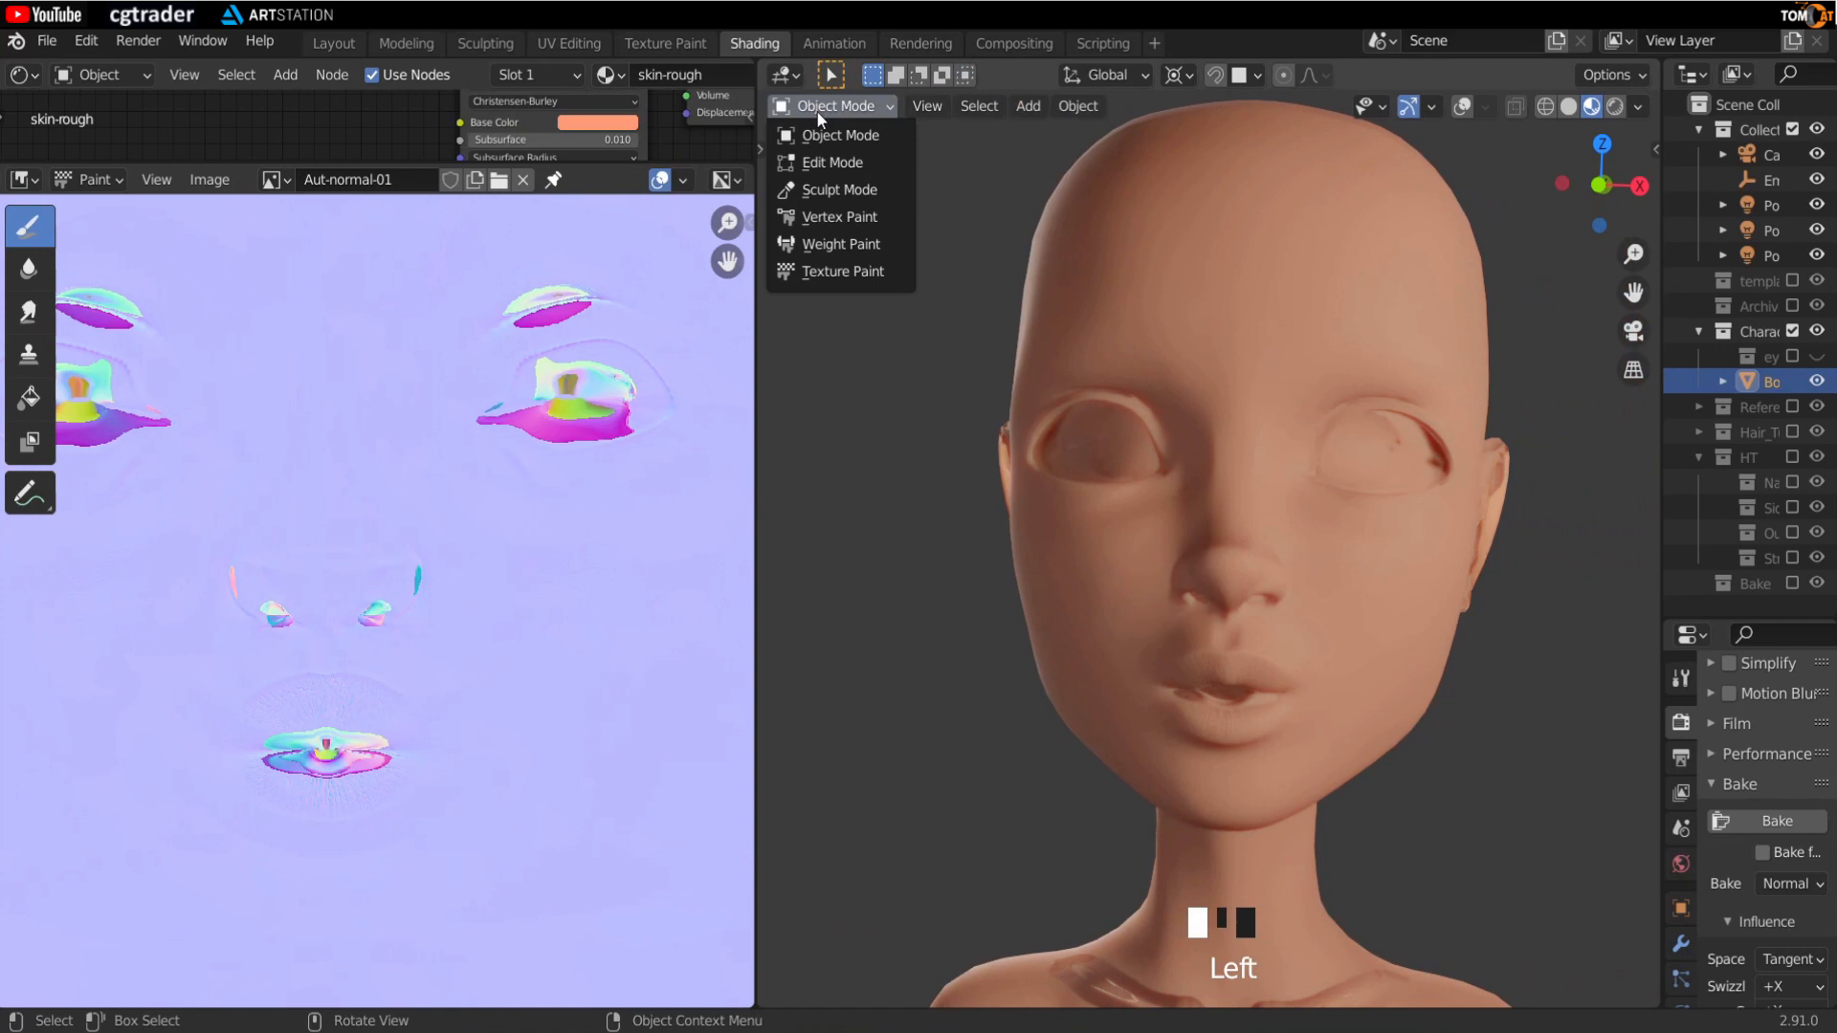
left_click(827, 272)
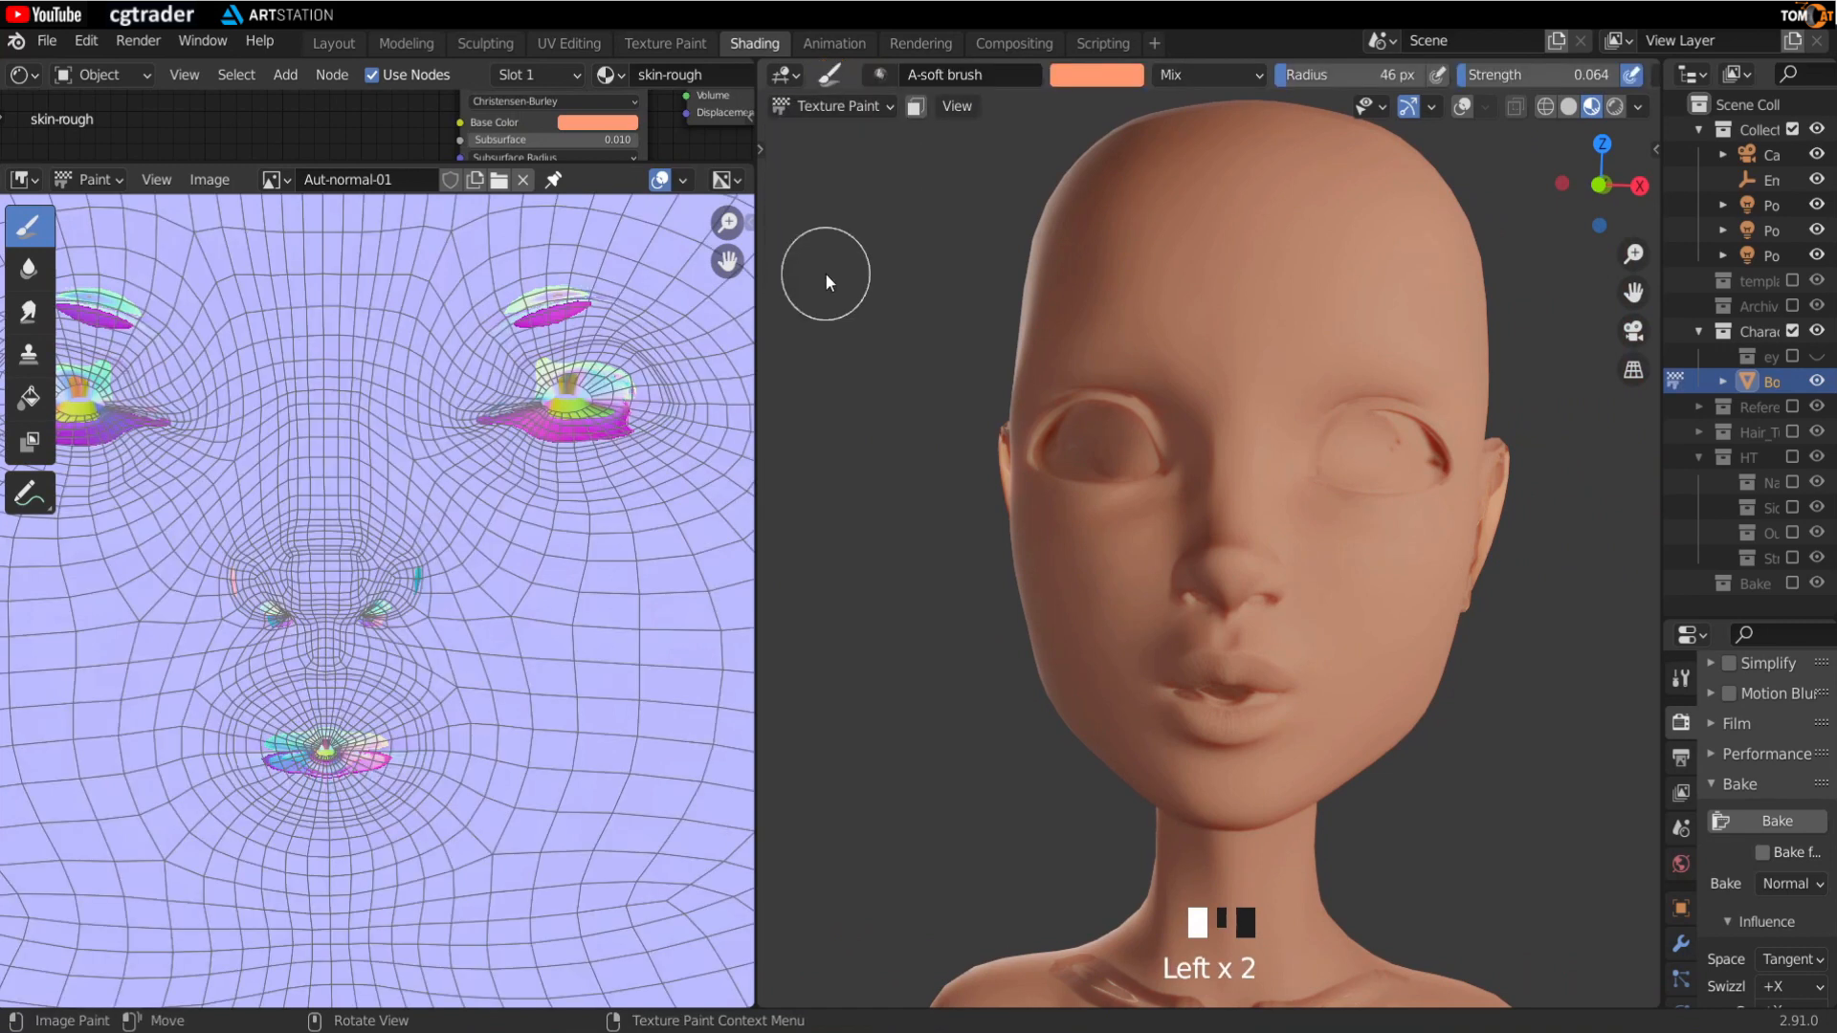
key("t")
scroll(837, 303, "up", 3)
mouse_move(837, 303)
middle_mouse_down()
mouse_move(896, 362)
mouse_move(832, 268)
middle_mouse_up()
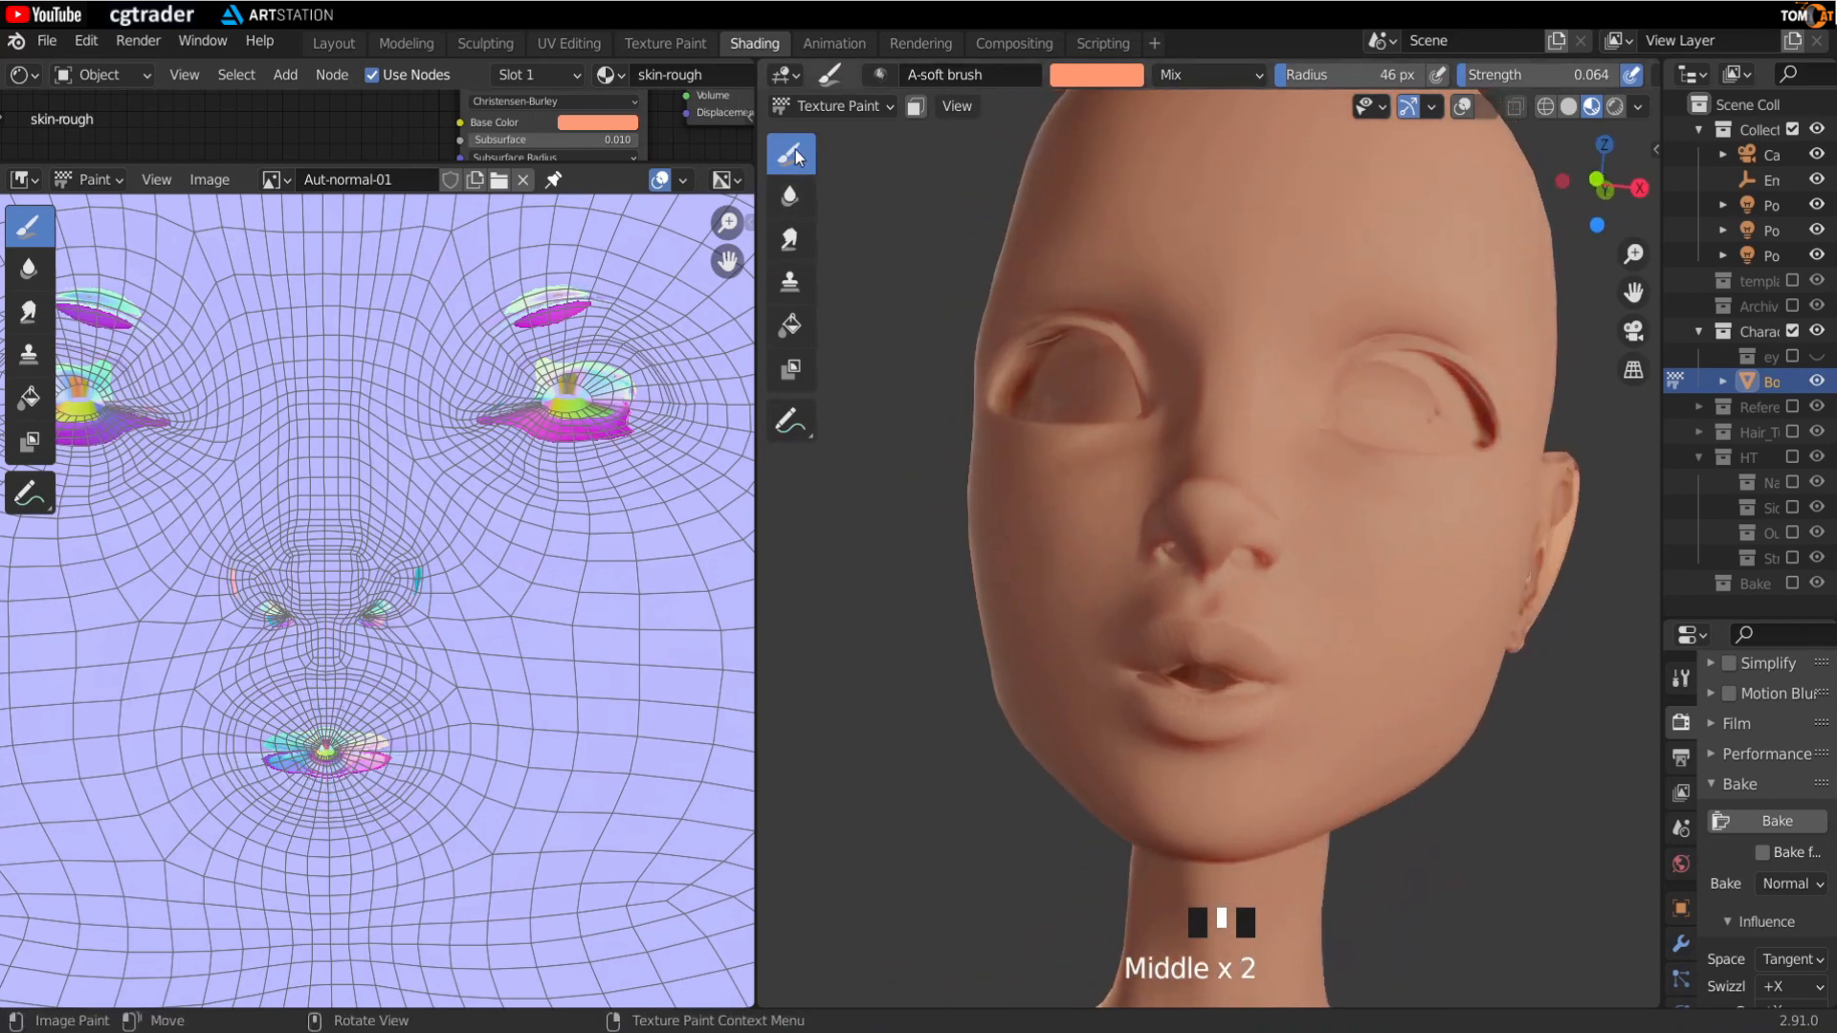
Step: Examine the mouth opening close up both in the normal map and on the low rez mesh
middle_click_drag(1259, 520, 1251, 599)
scroll(1224, 633, "up", 1)
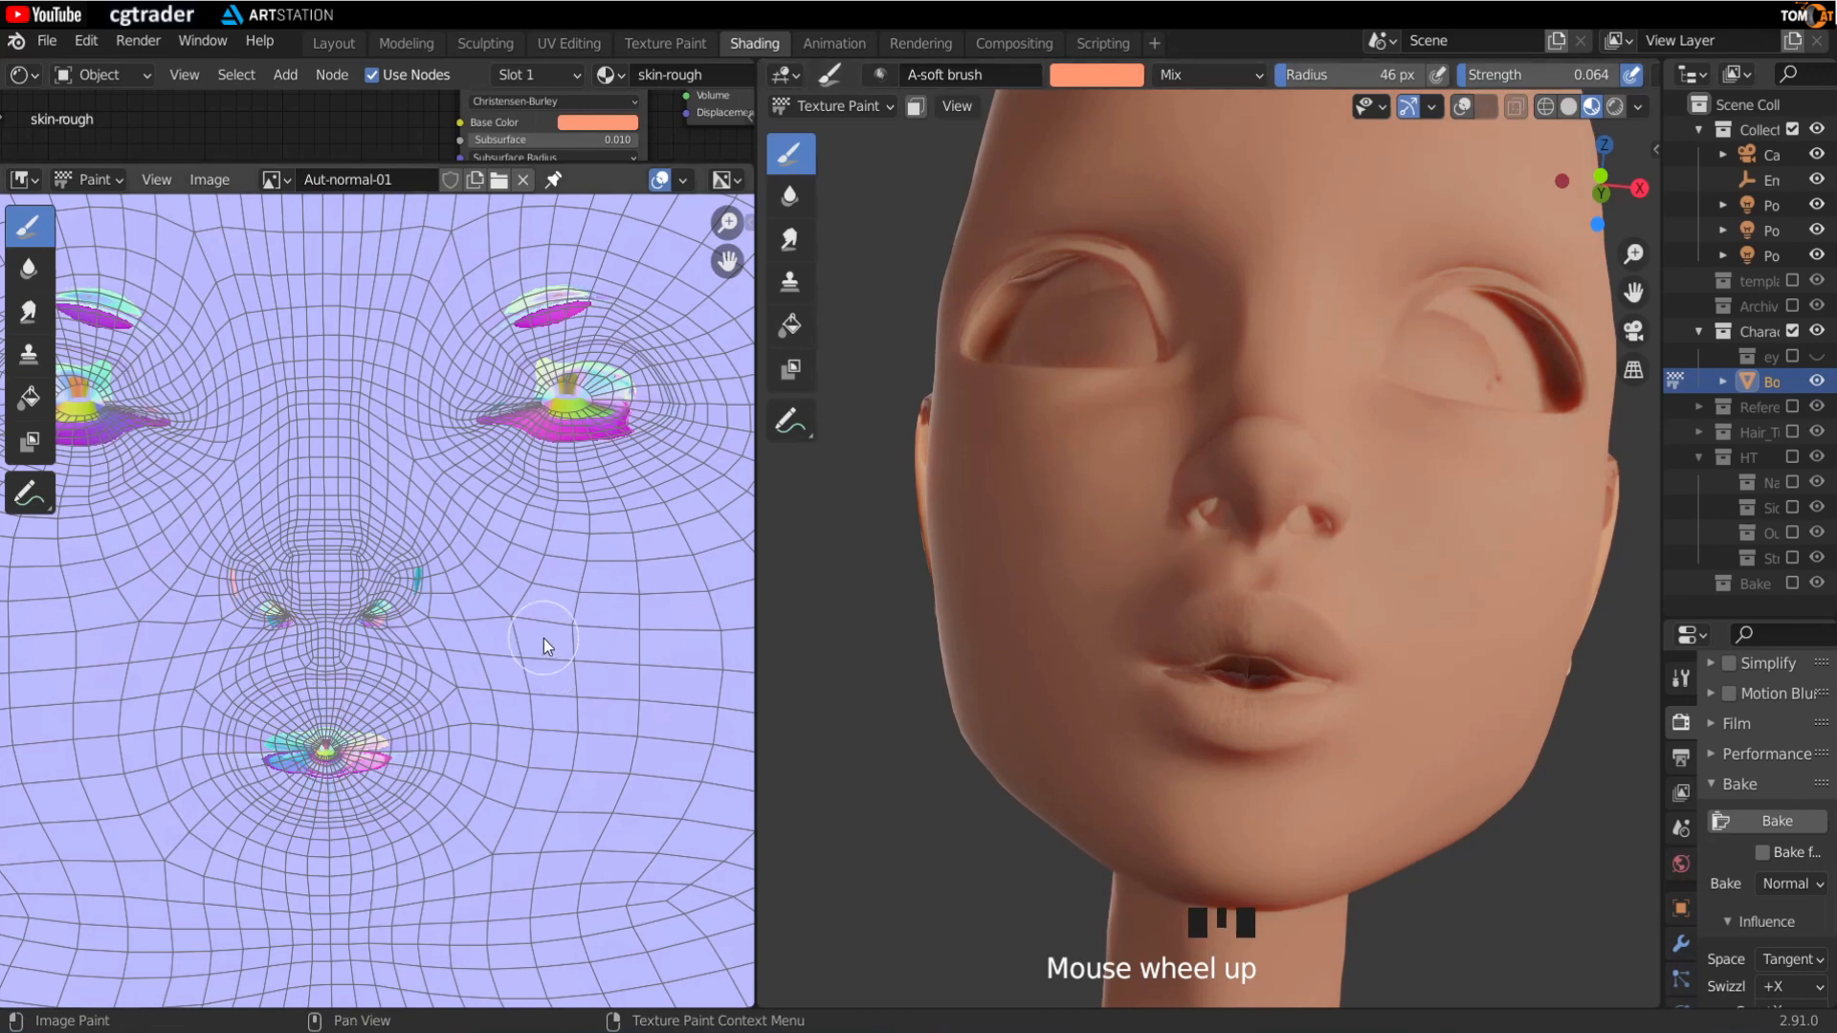
scroll(400, 651, "up", 6)
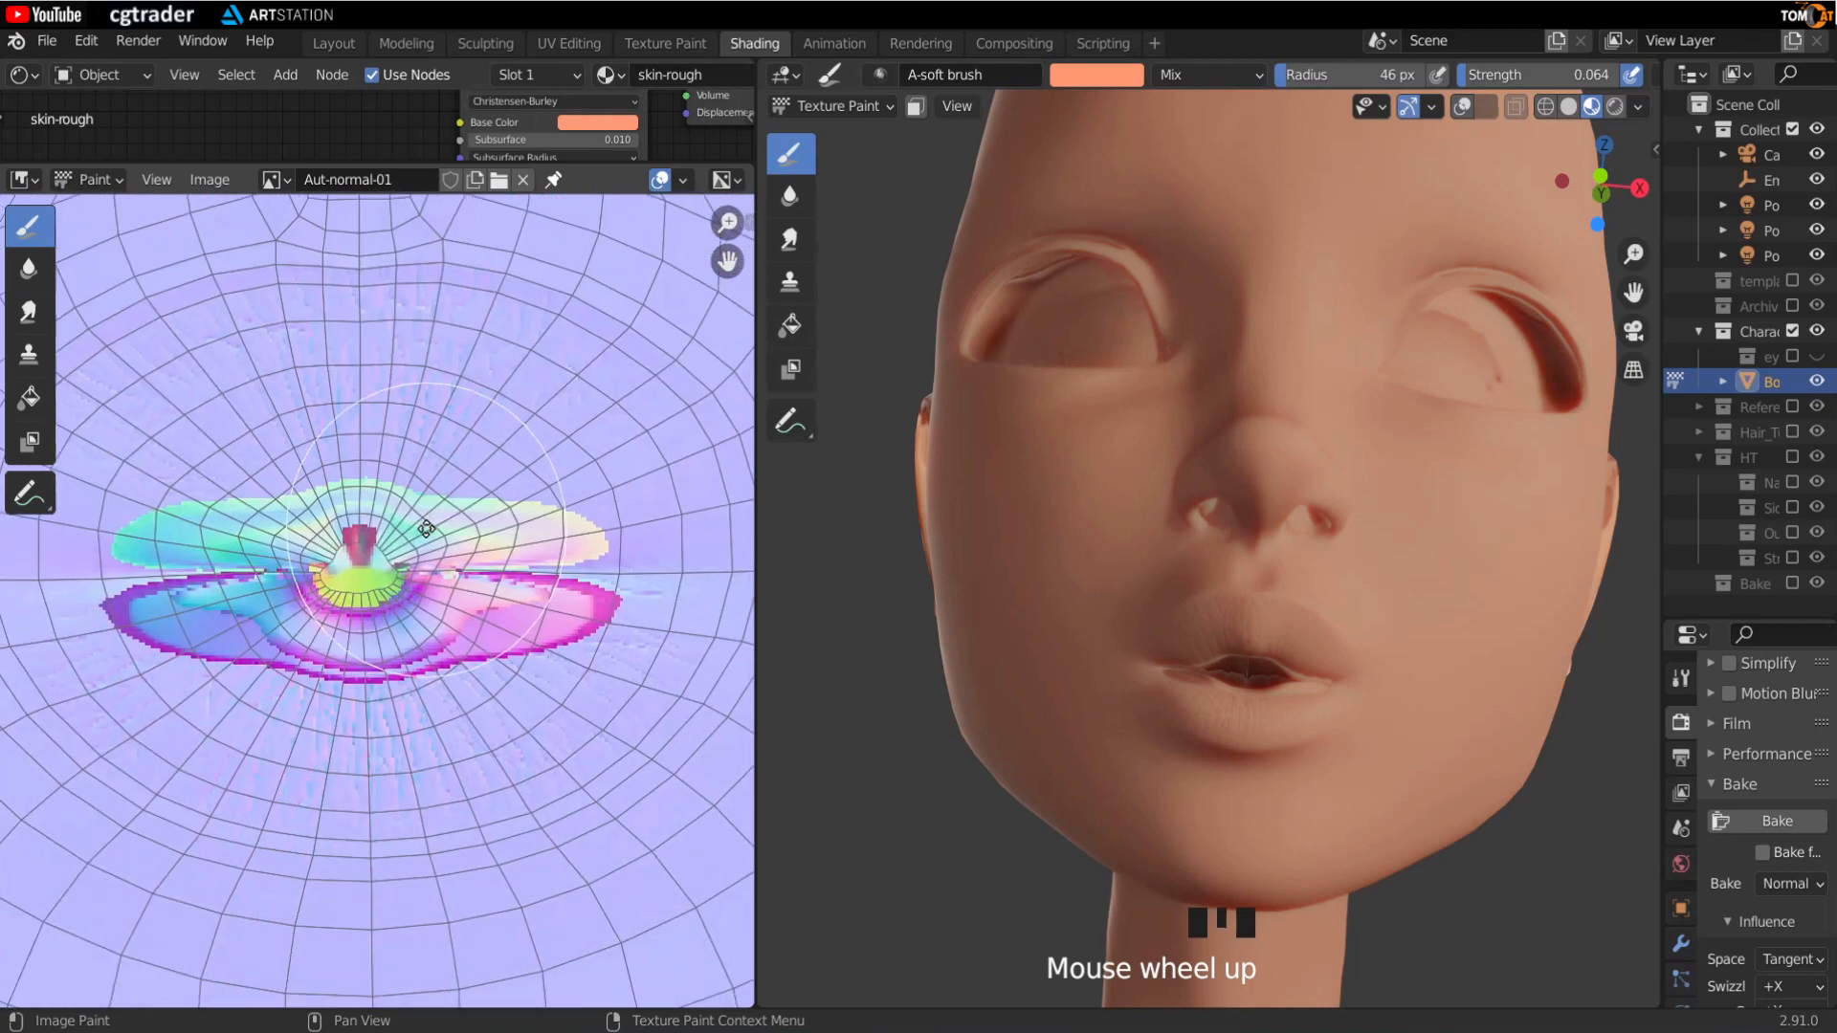
scroll(425, 529, "up", 2)
middle_click_drag(1205, 694, 1217, 653)
scroll(1230, 674, "up", 4)
scroll(1196, 641, "up", 2)
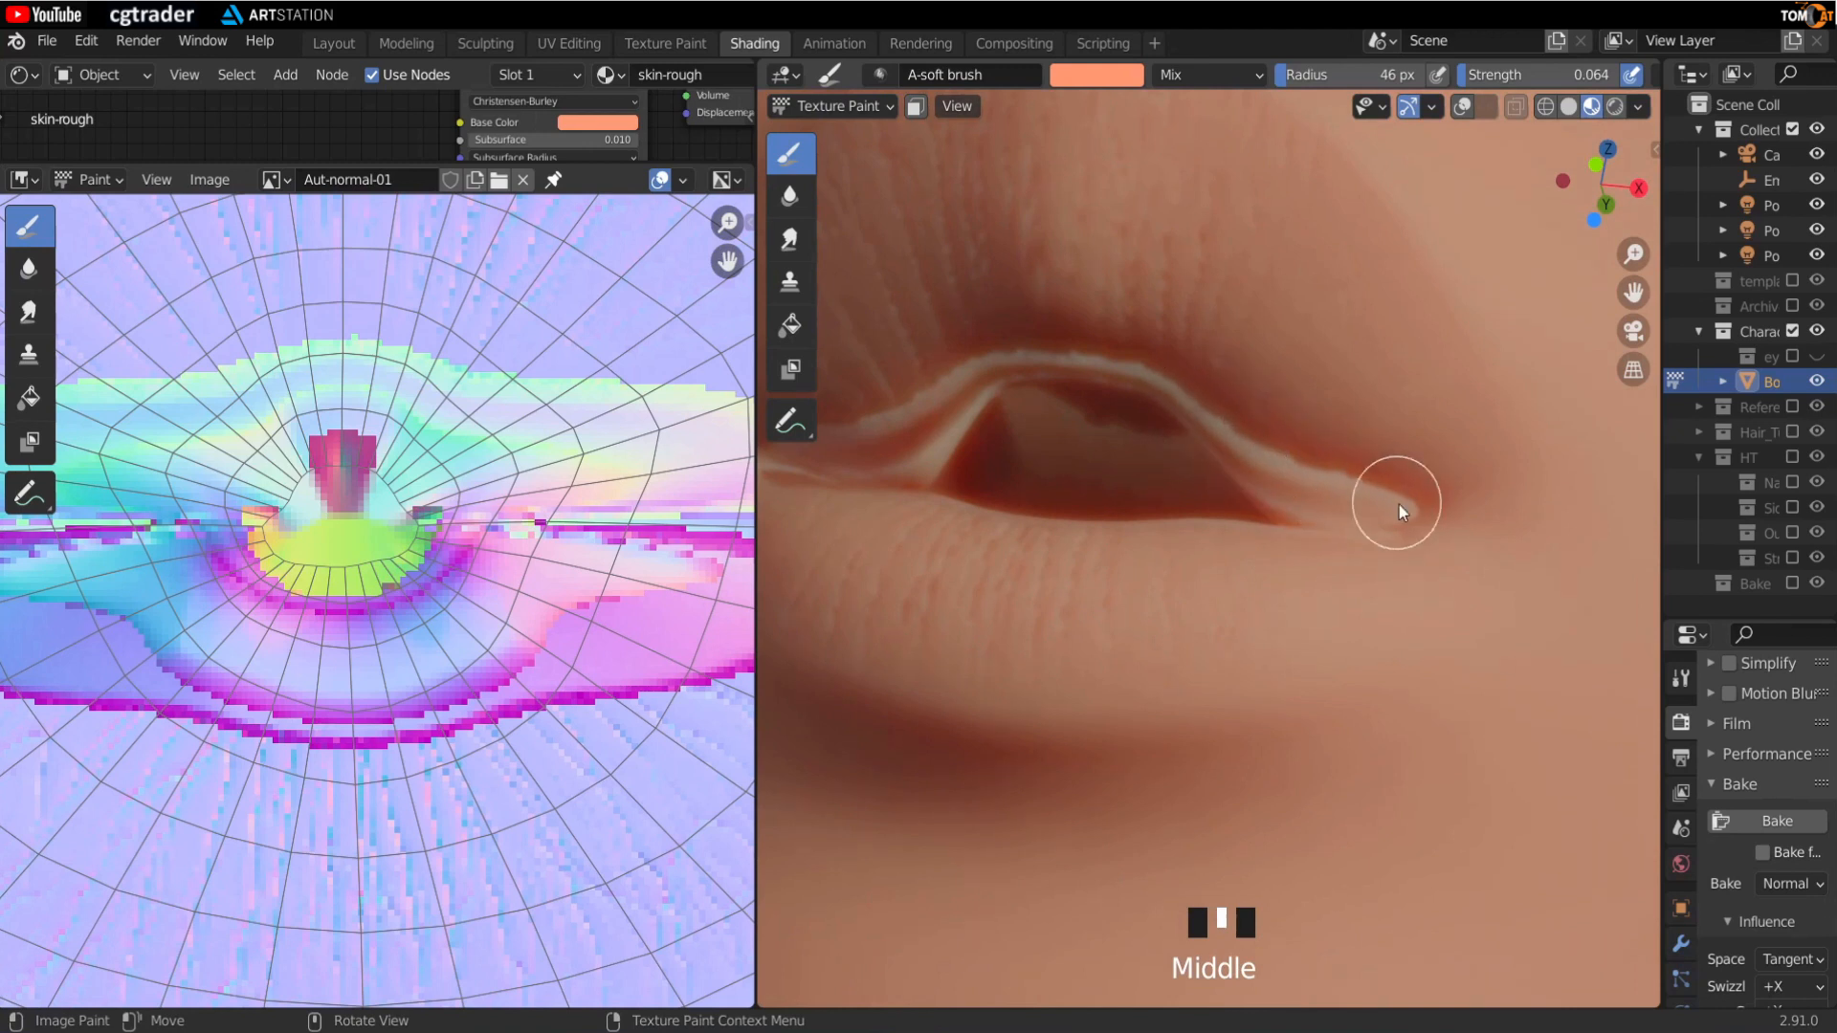
Step: Reduce the brush radius to 6 px over the mouth area of the normal map
middle_click_drag(514, 595, 335, 635)
scroll(352, 617, "down", 3)
key("f")
left_click(369, 518)
key("f")
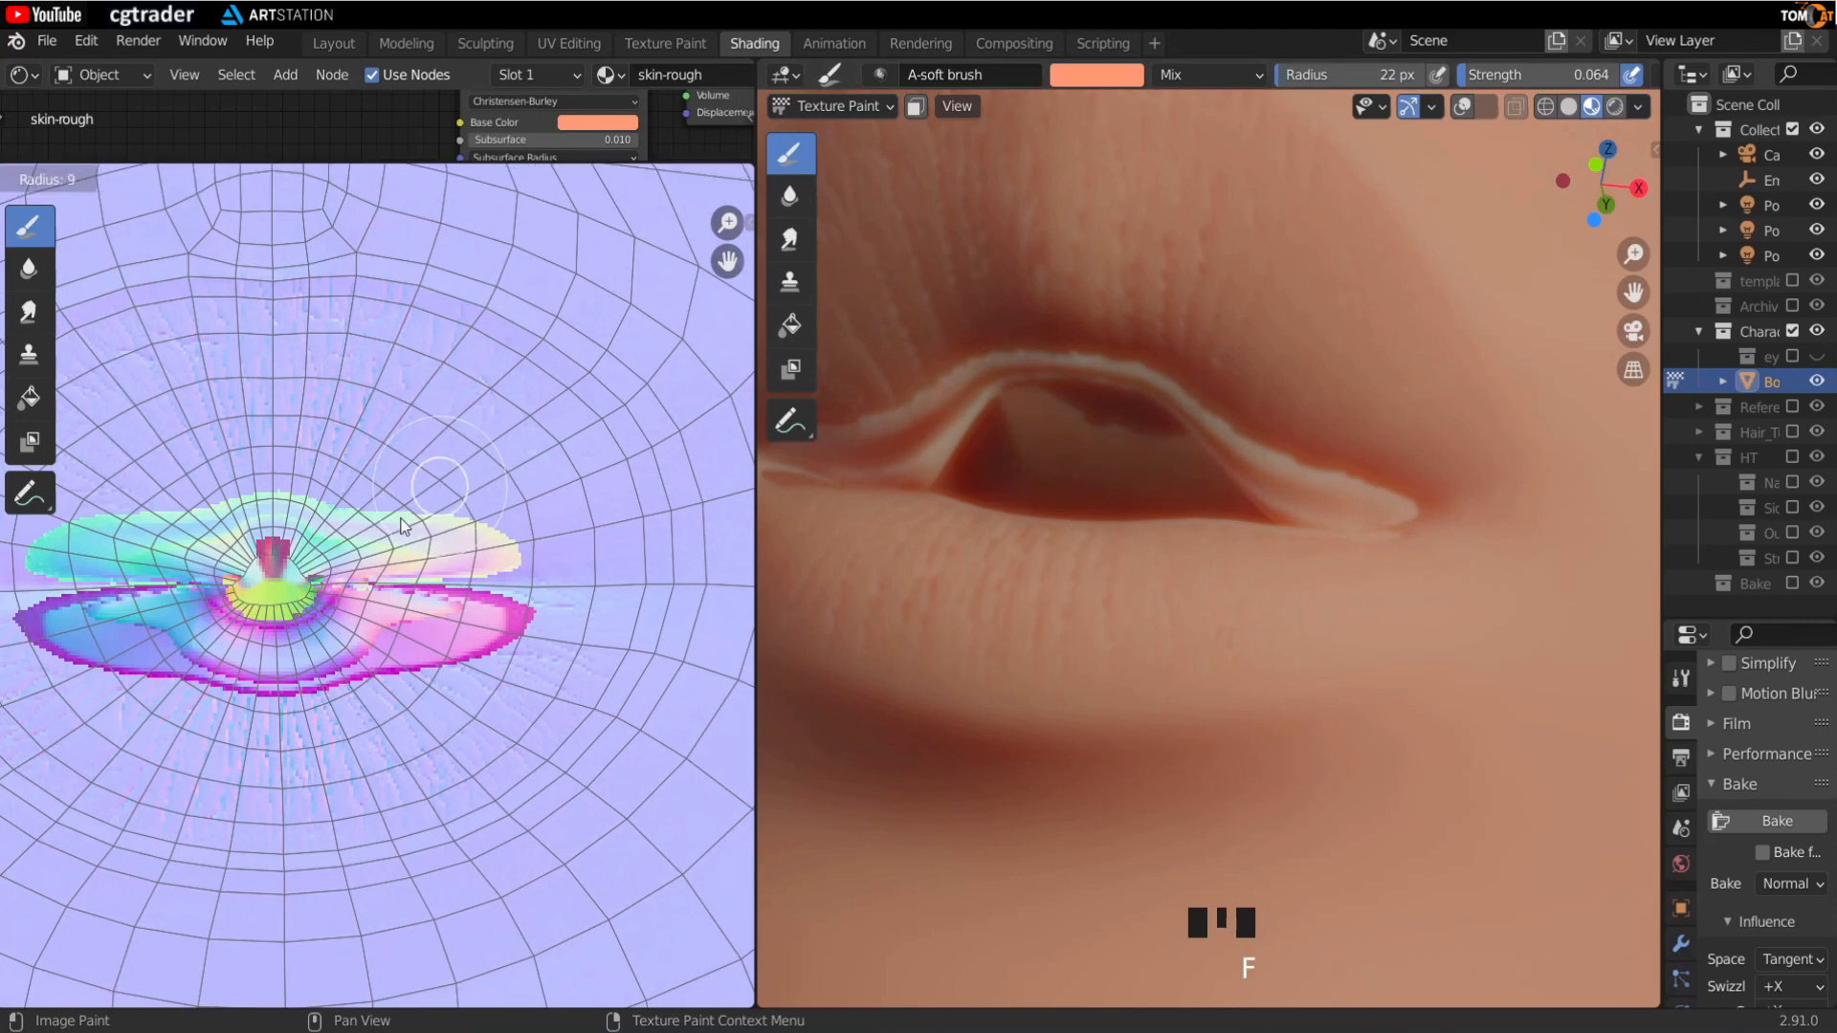
left_click(402, 524)
scroll(402, 517, "up", 2)
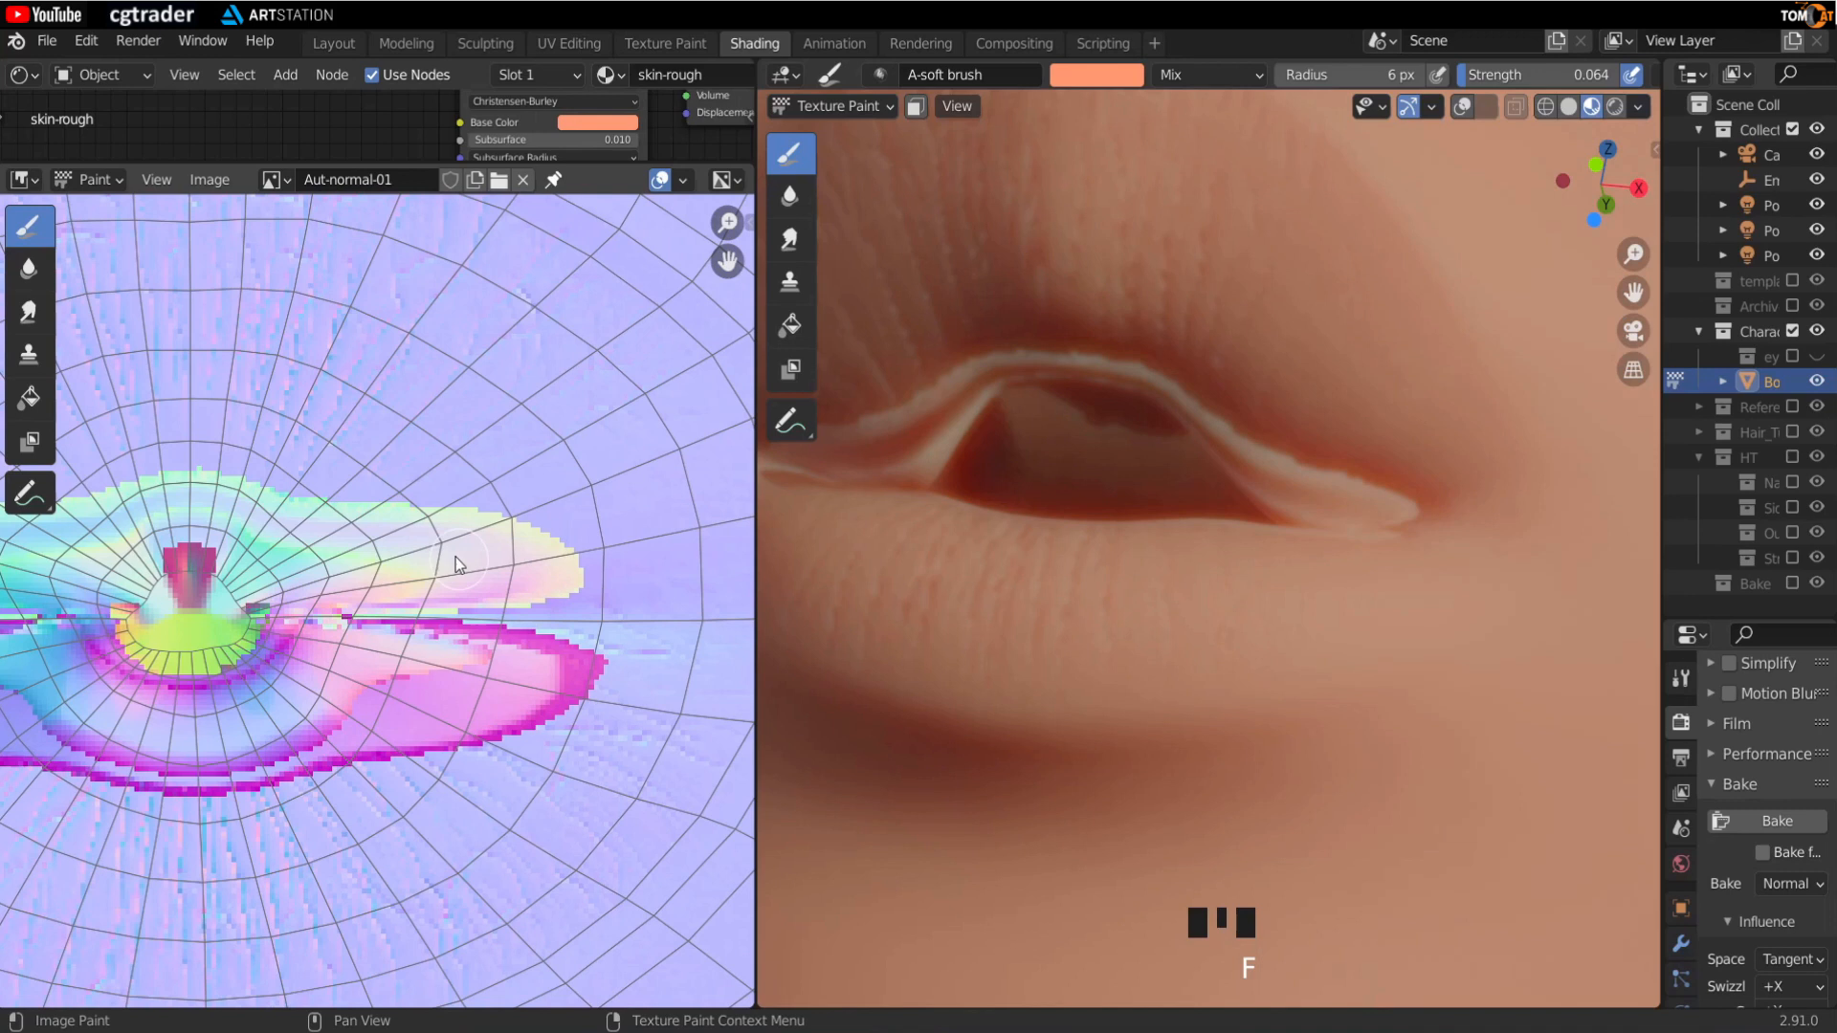
scroll(432, 574, "down", 1)
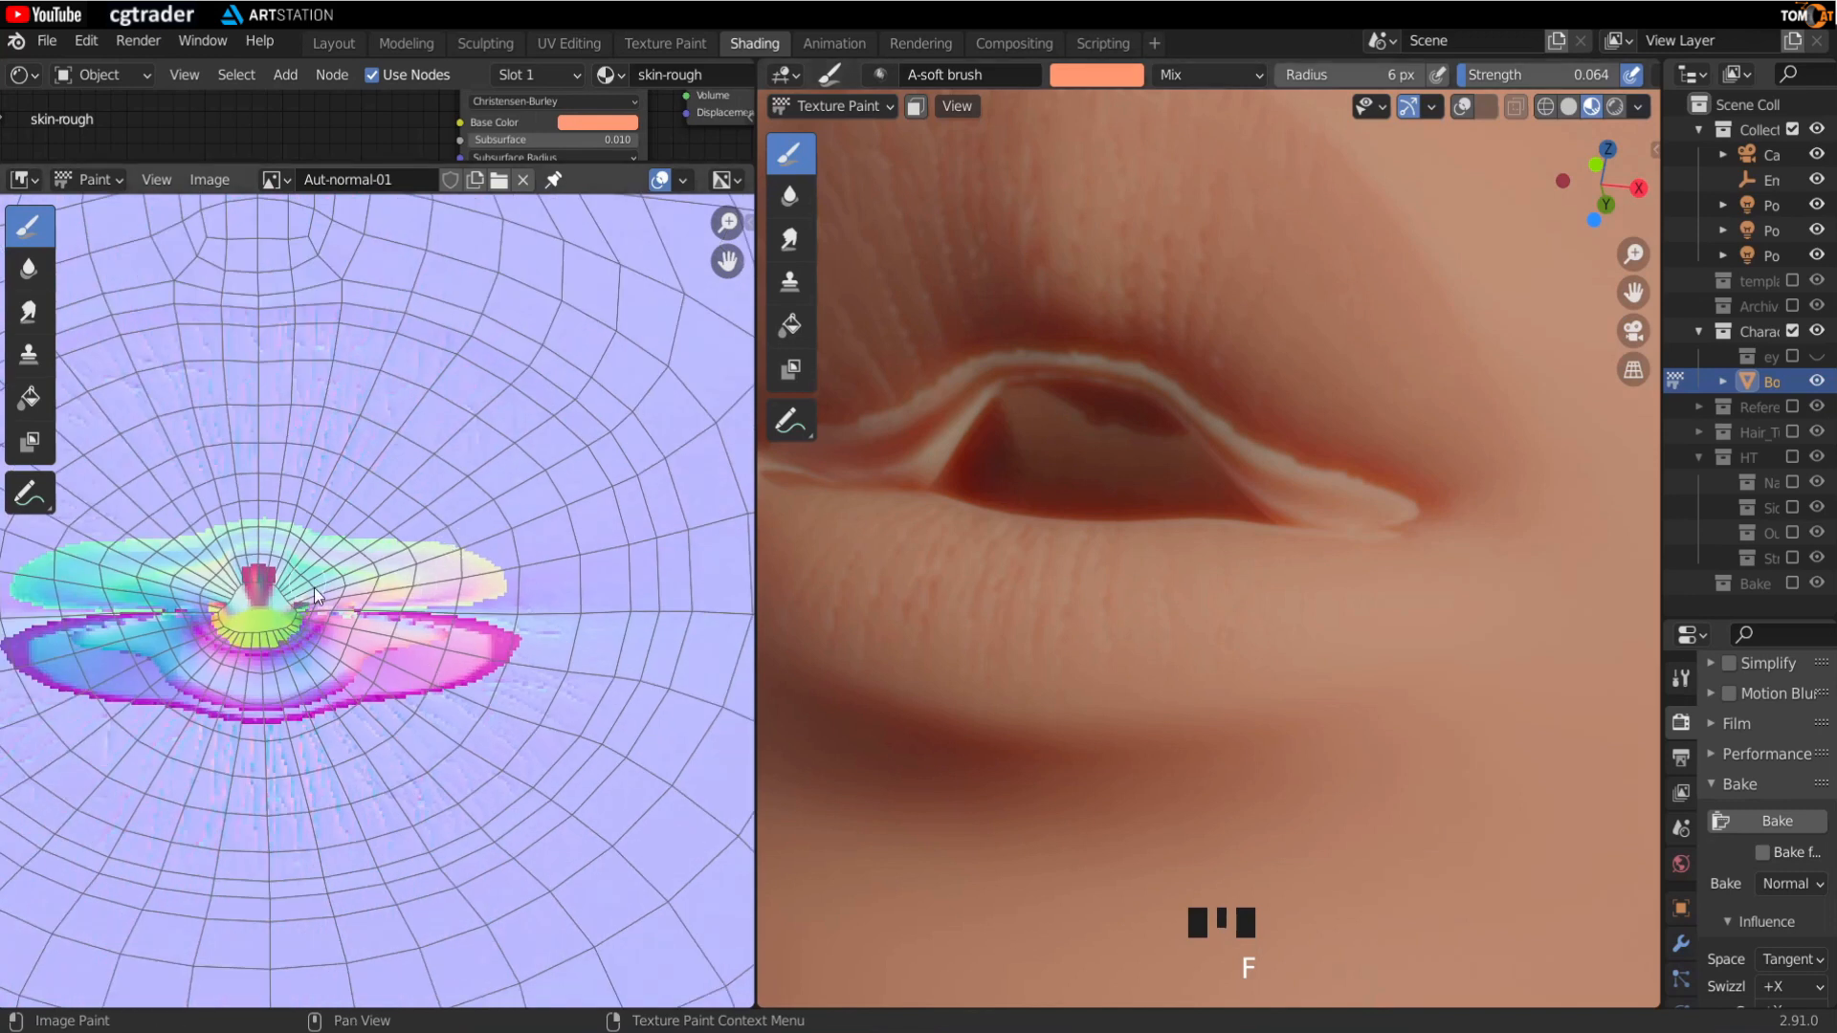
Step: Choose the Smear brush for the normal map, with its strength at 1.000
scroll(320, 595, "up", 2)
left_click(29, 312)
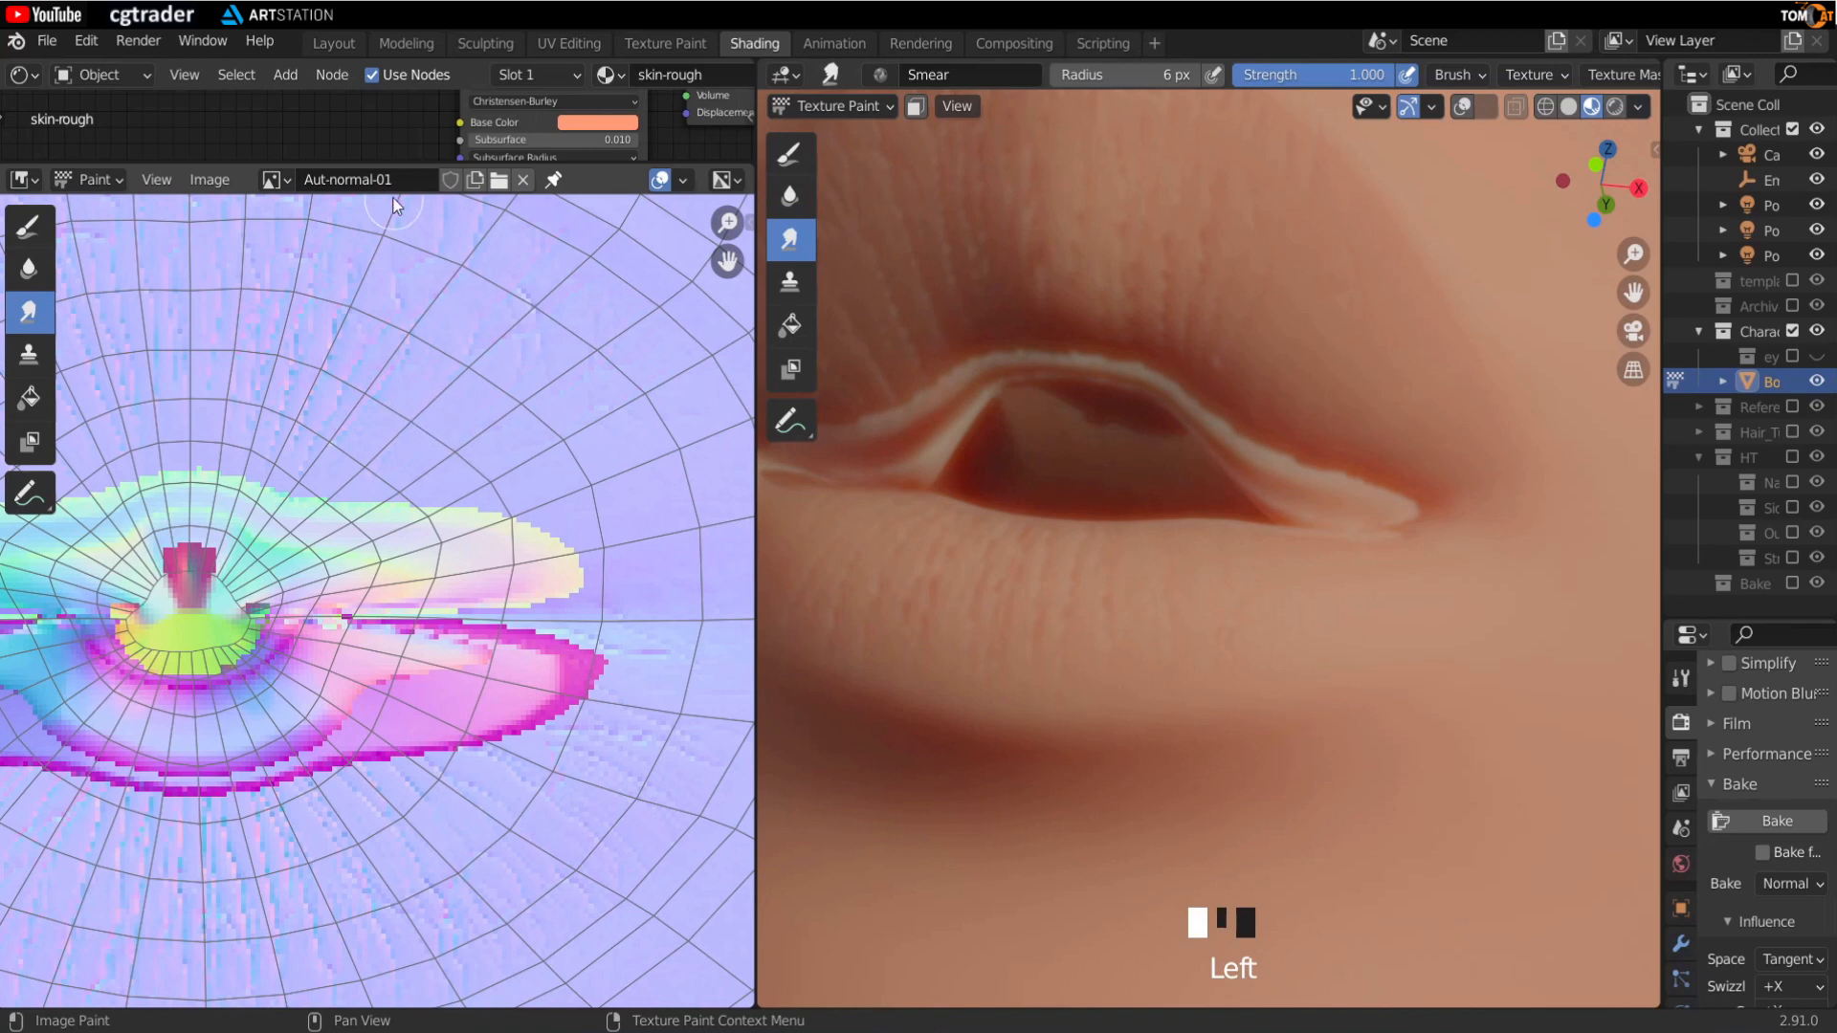
key("n")
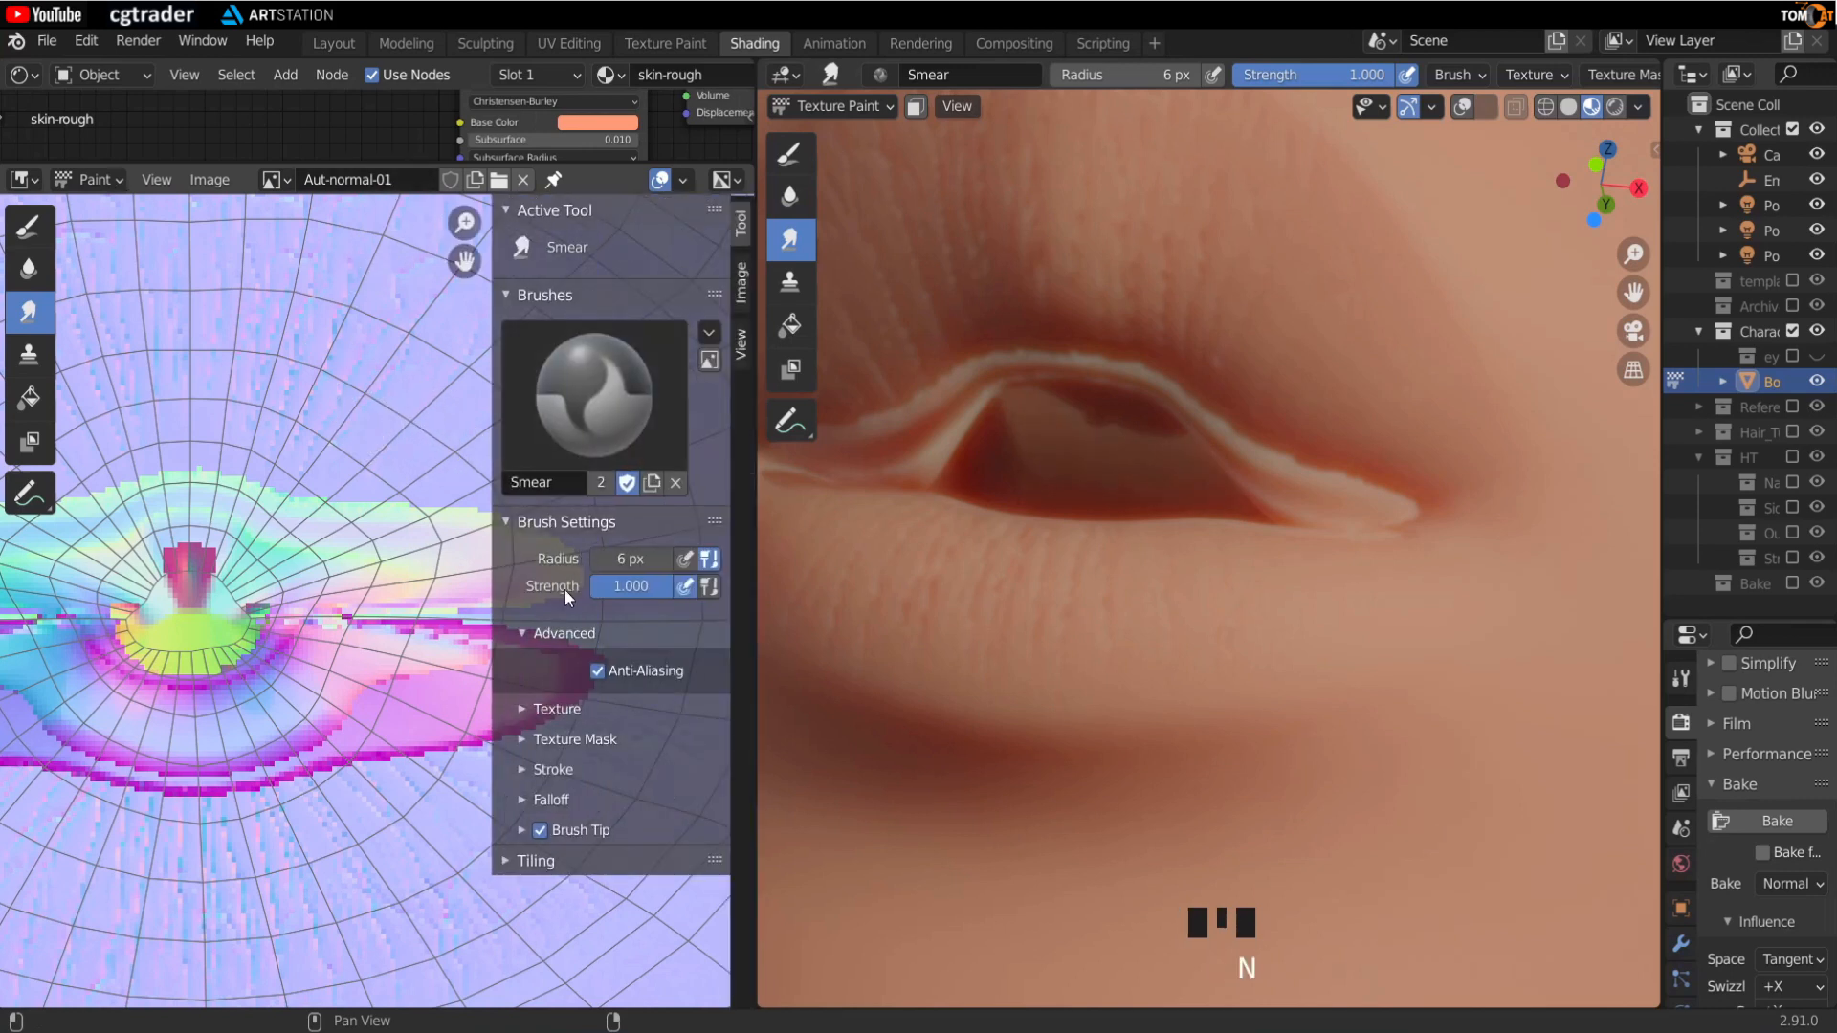
mouse_move(645, 585)
left_mouse_down()
mouse_move(581, 585)
mouse_move(670, 598)
left_mouse_up()
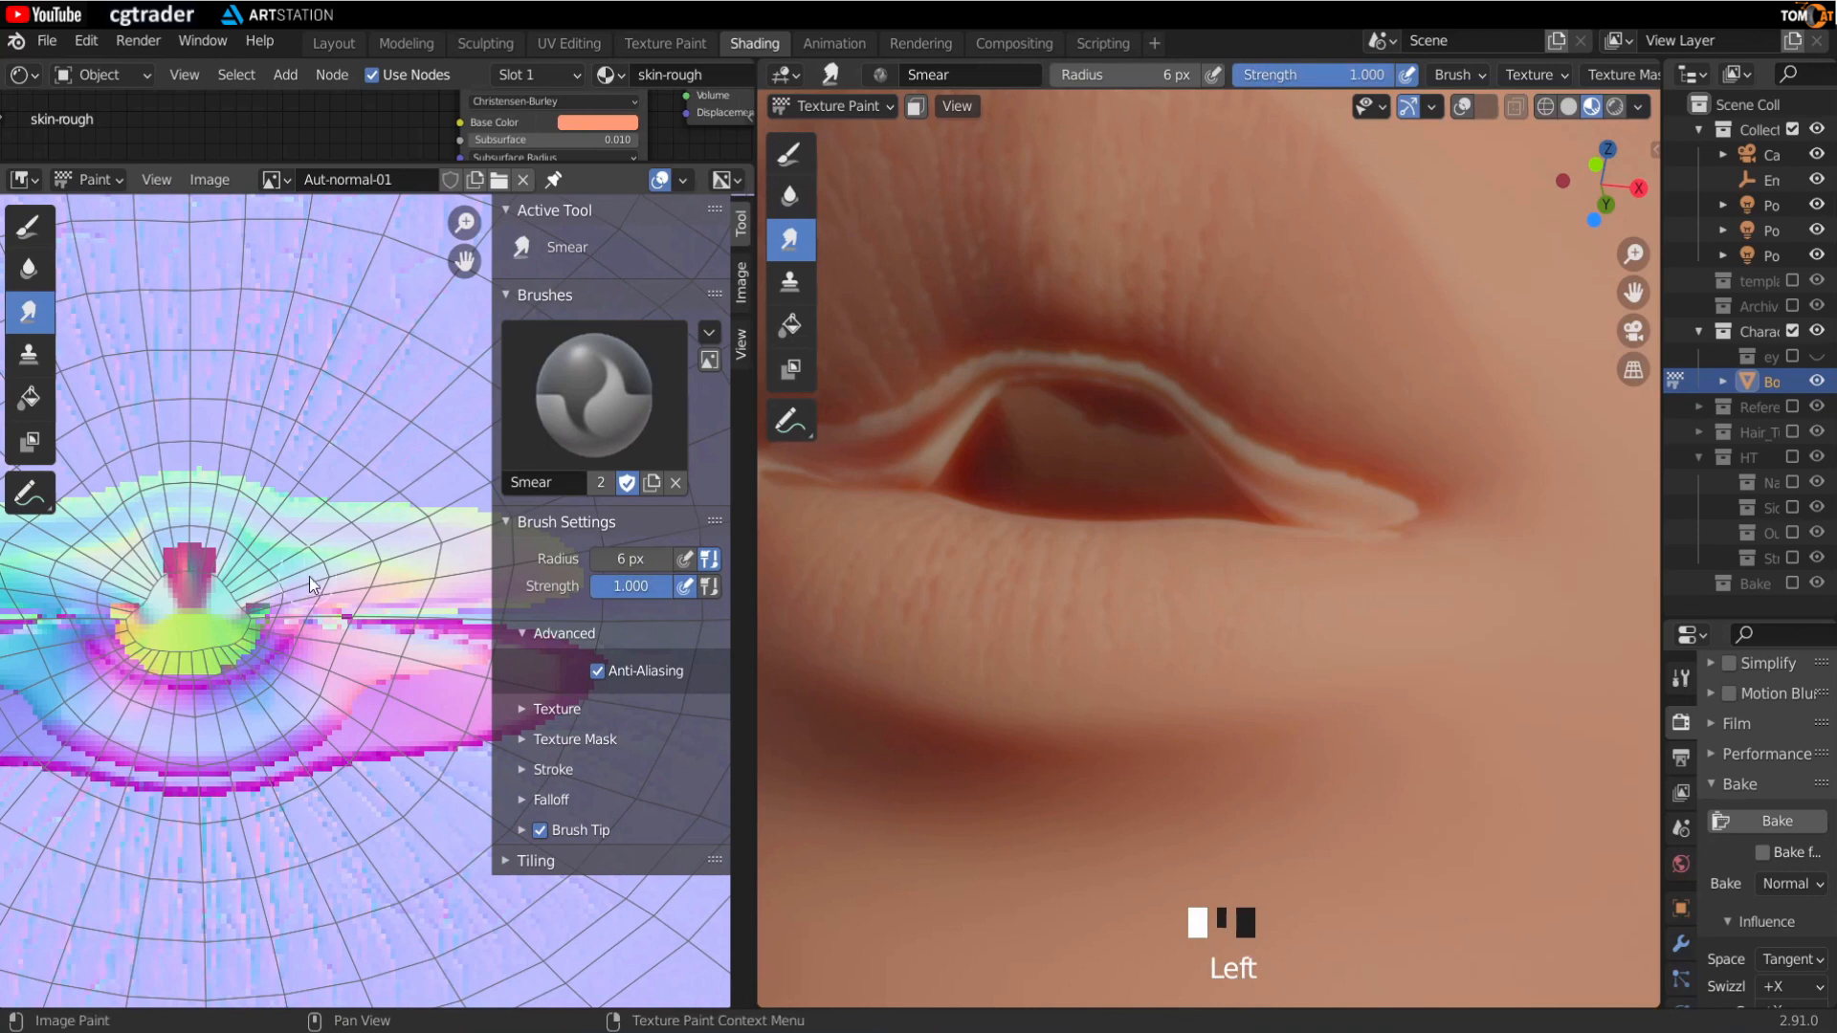
key("n")
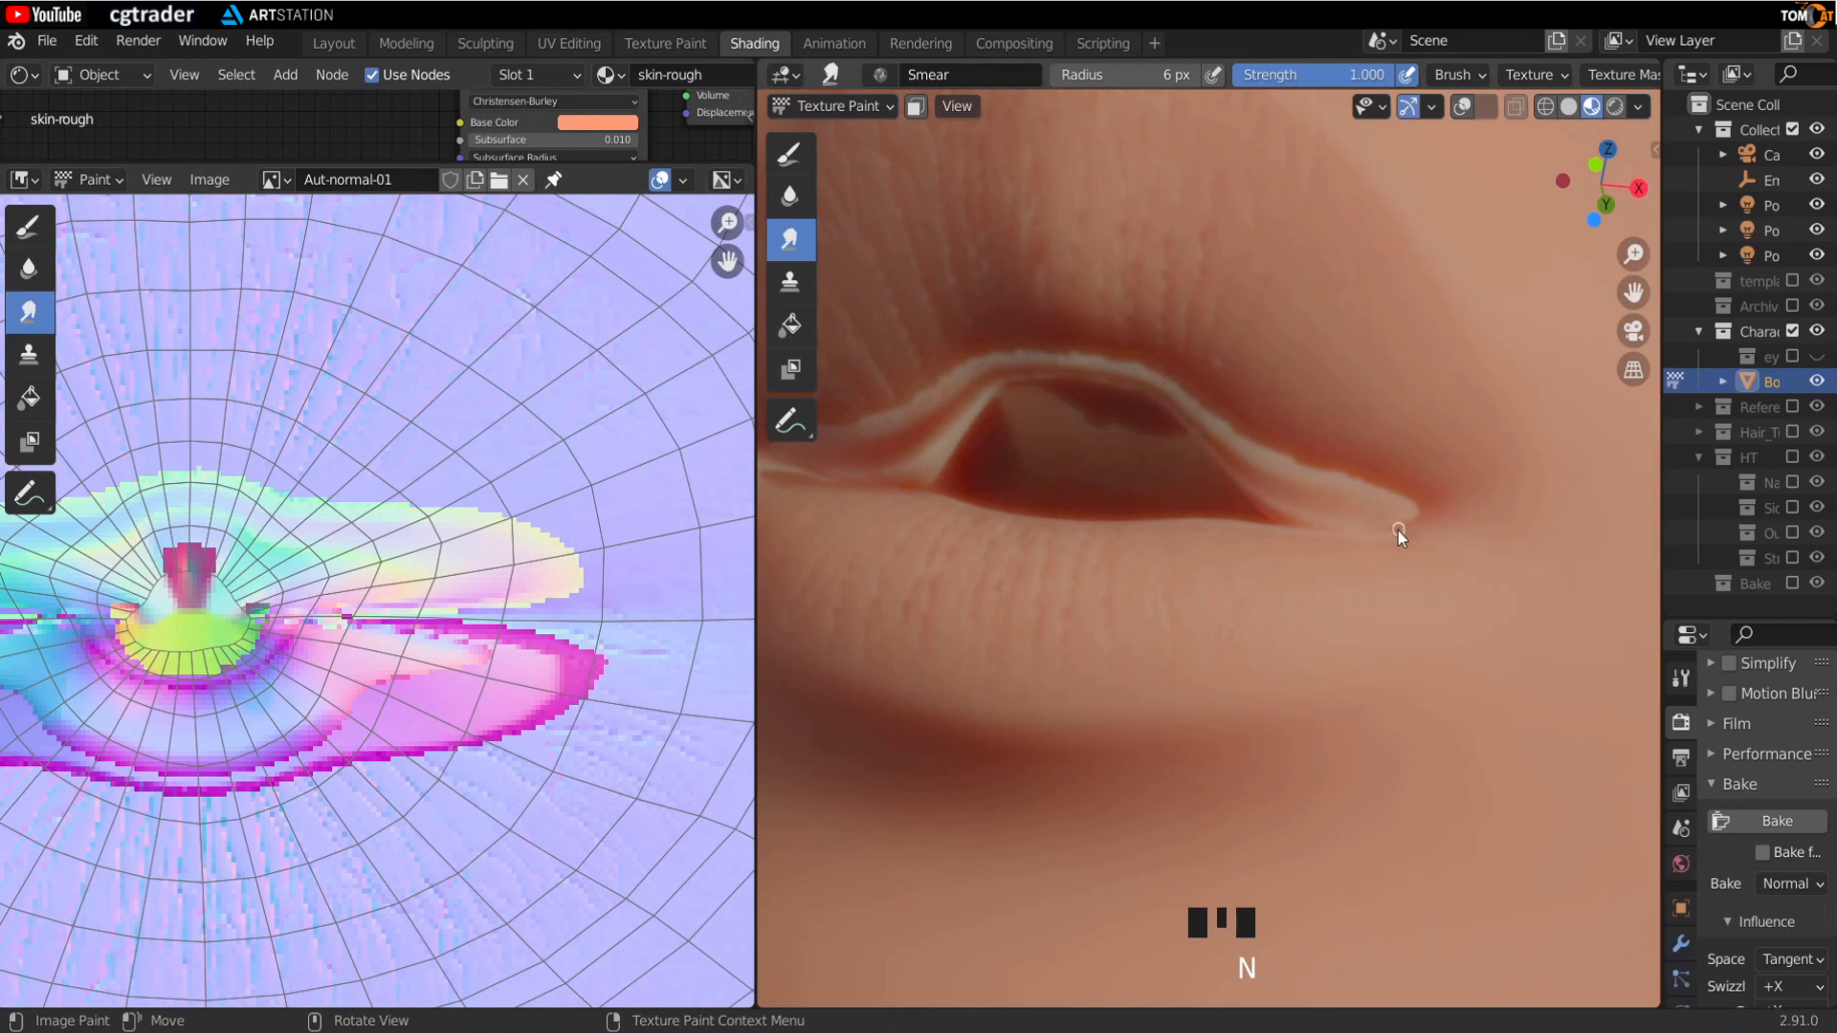
Step: Set the Smear brush radius to 2 px at the mouth corner of the normal map
scroll(468, 627, "up", 10)
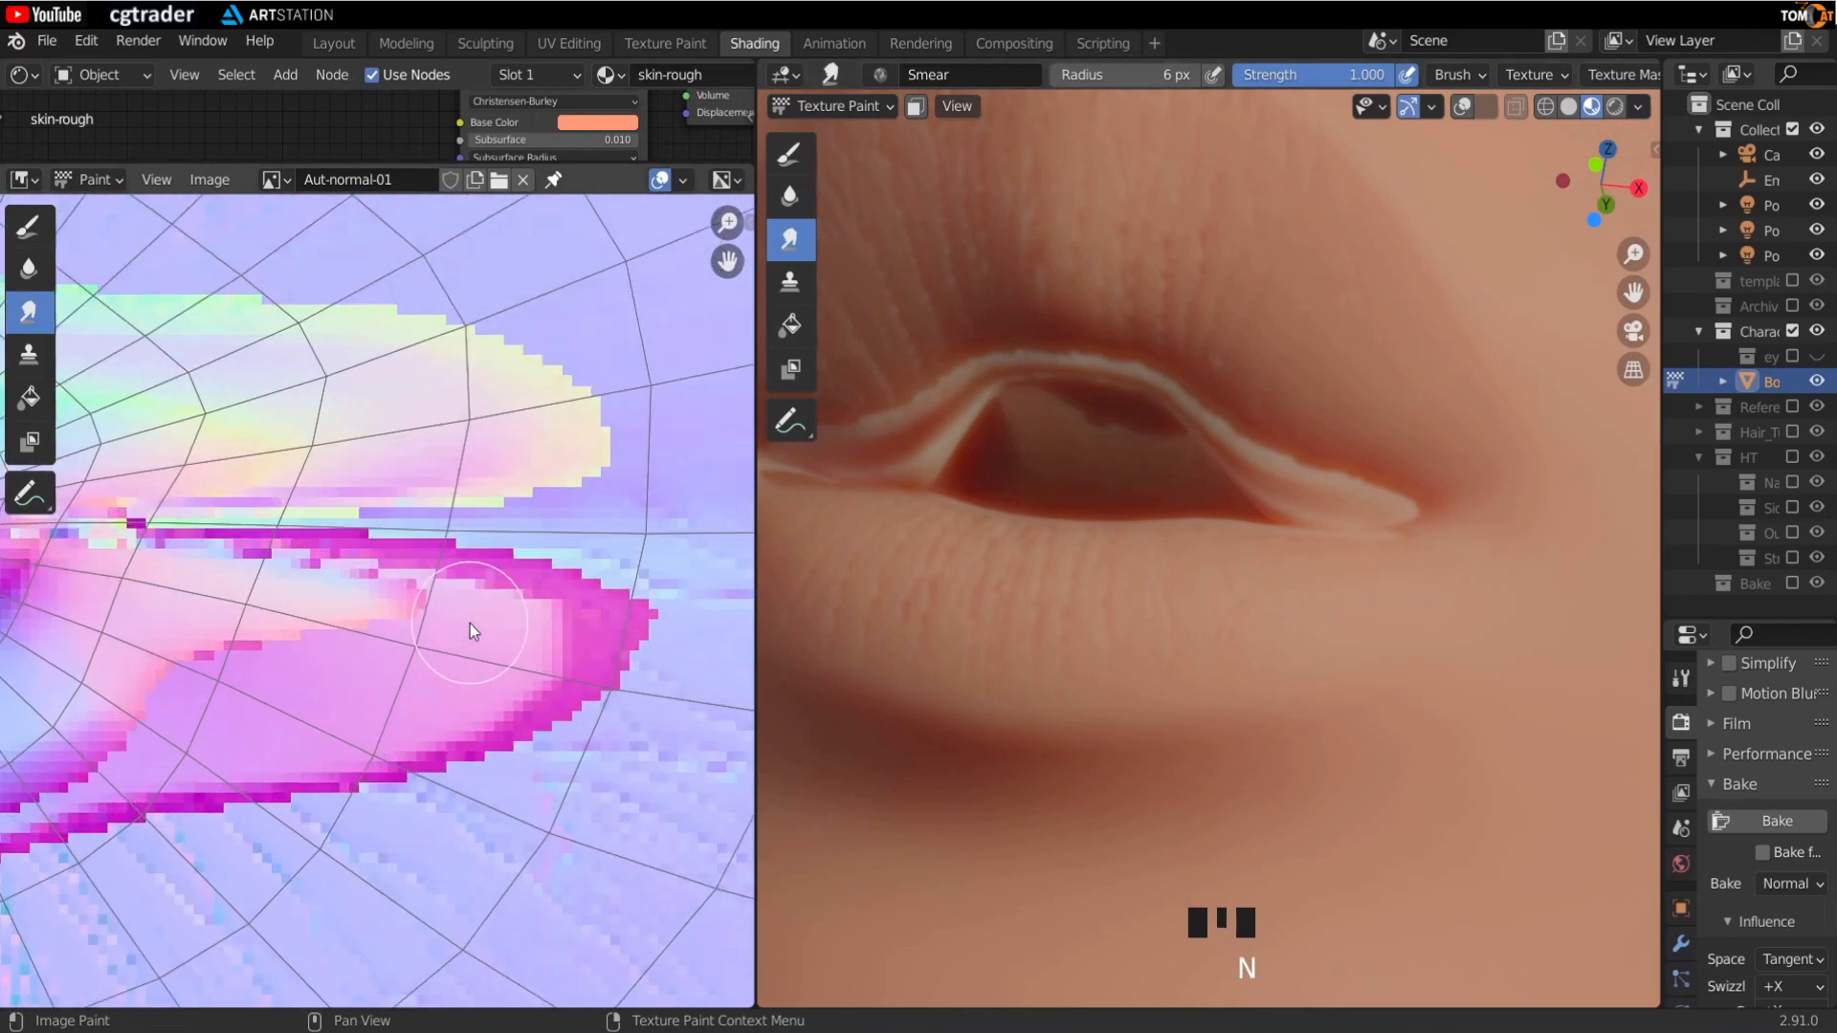
scroll(384, 633, "up", 2)
middle_click_drag(462, 611, 295, 632)
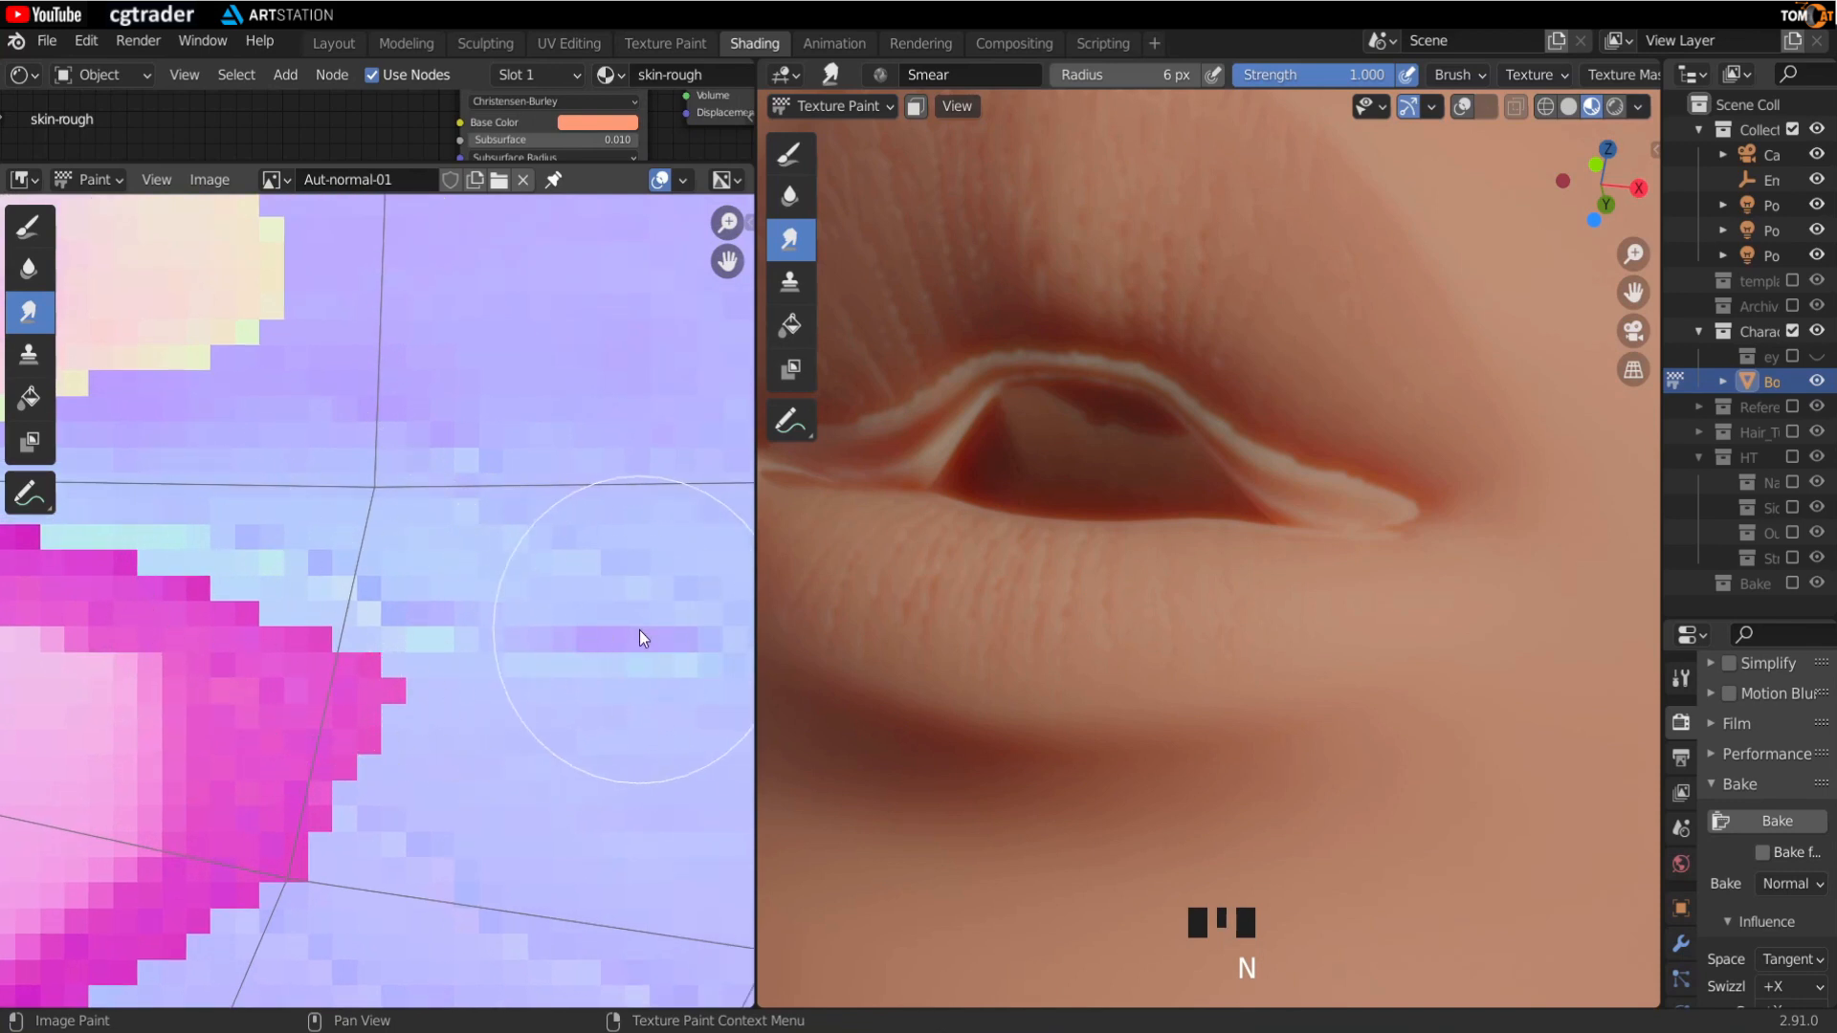
key("f")
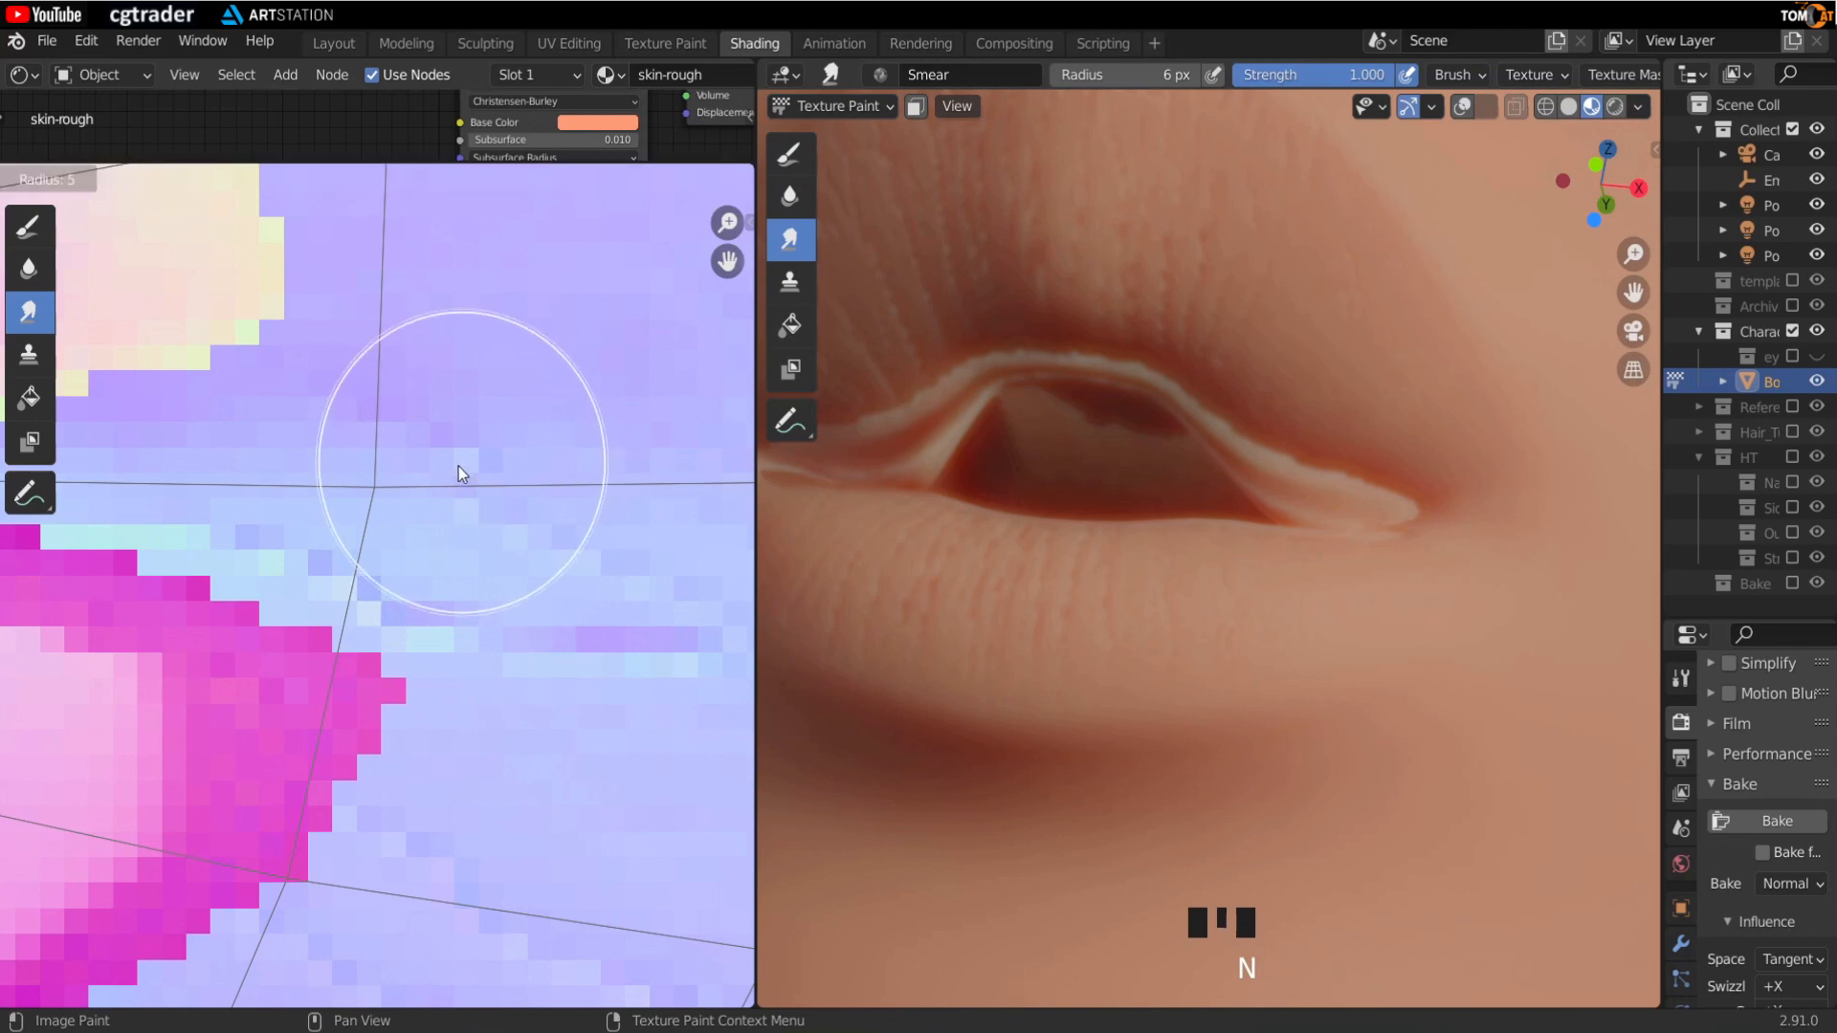
left_click(392, 529)
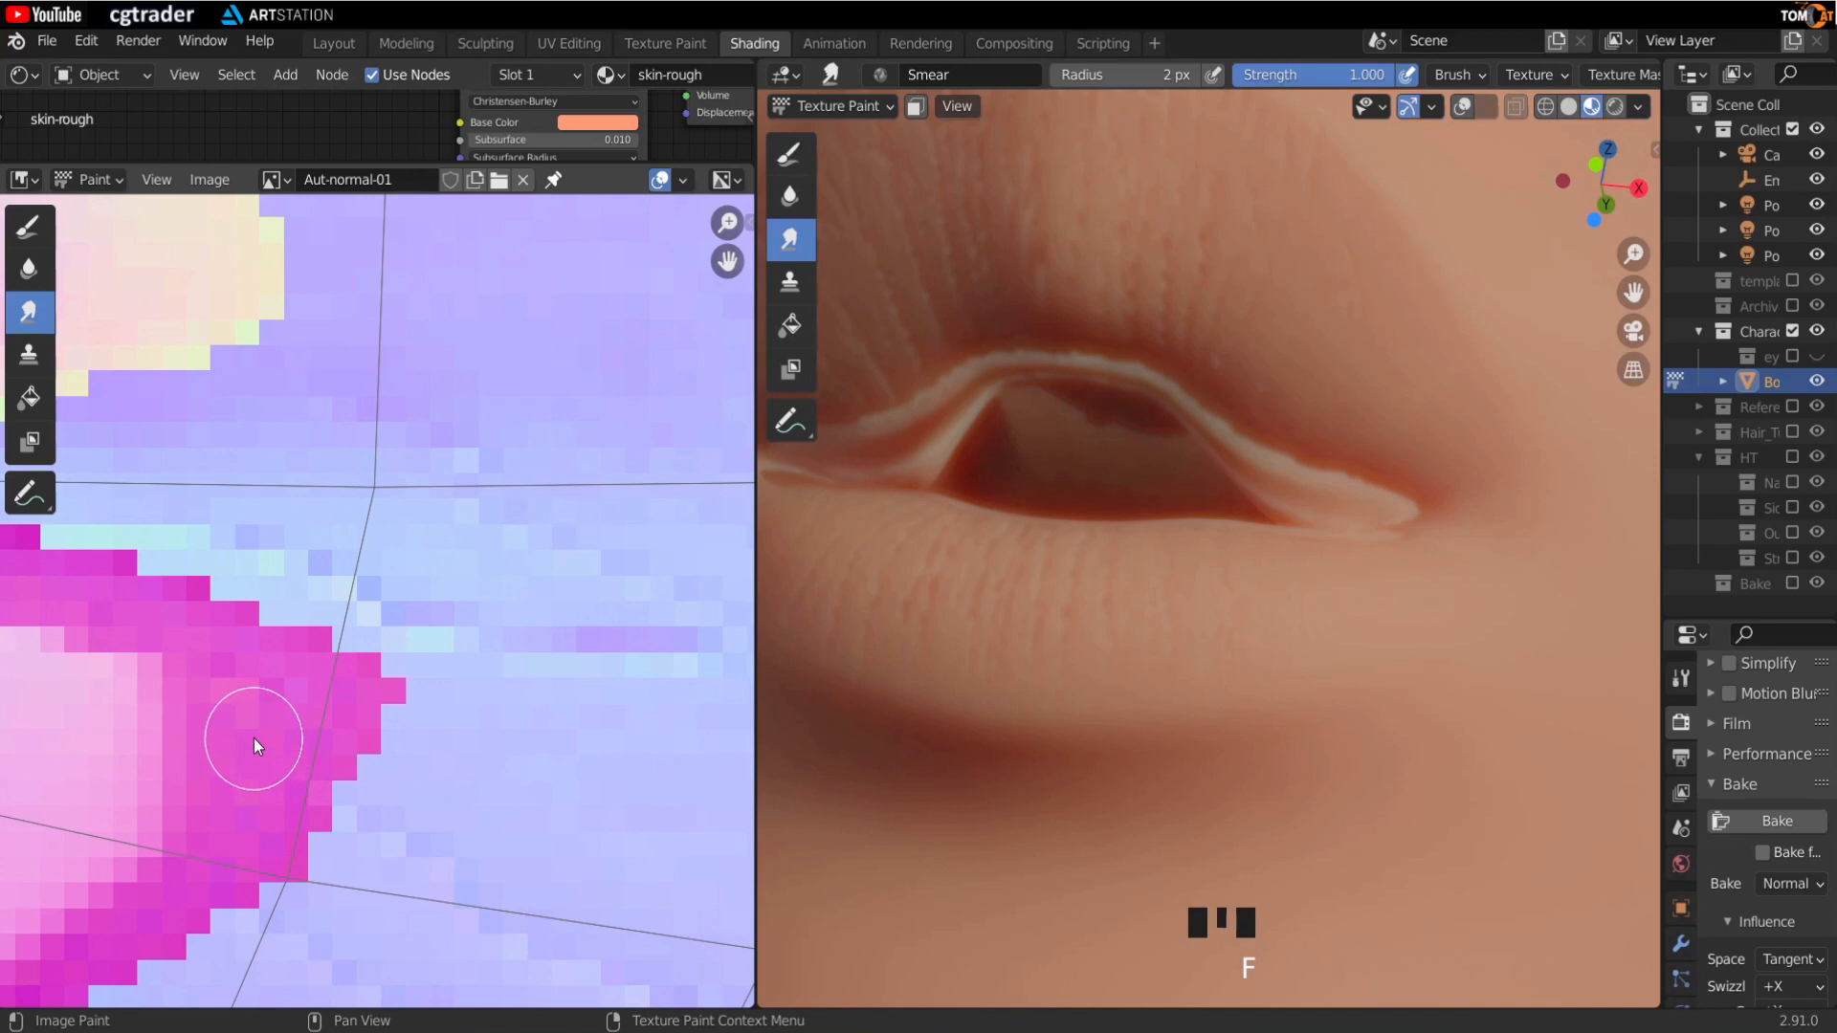
Step: Compare the lip patches at the mouth corner in the normal map with the same corner on the mesh
middle_click_drag(276, 731, 272, 678)
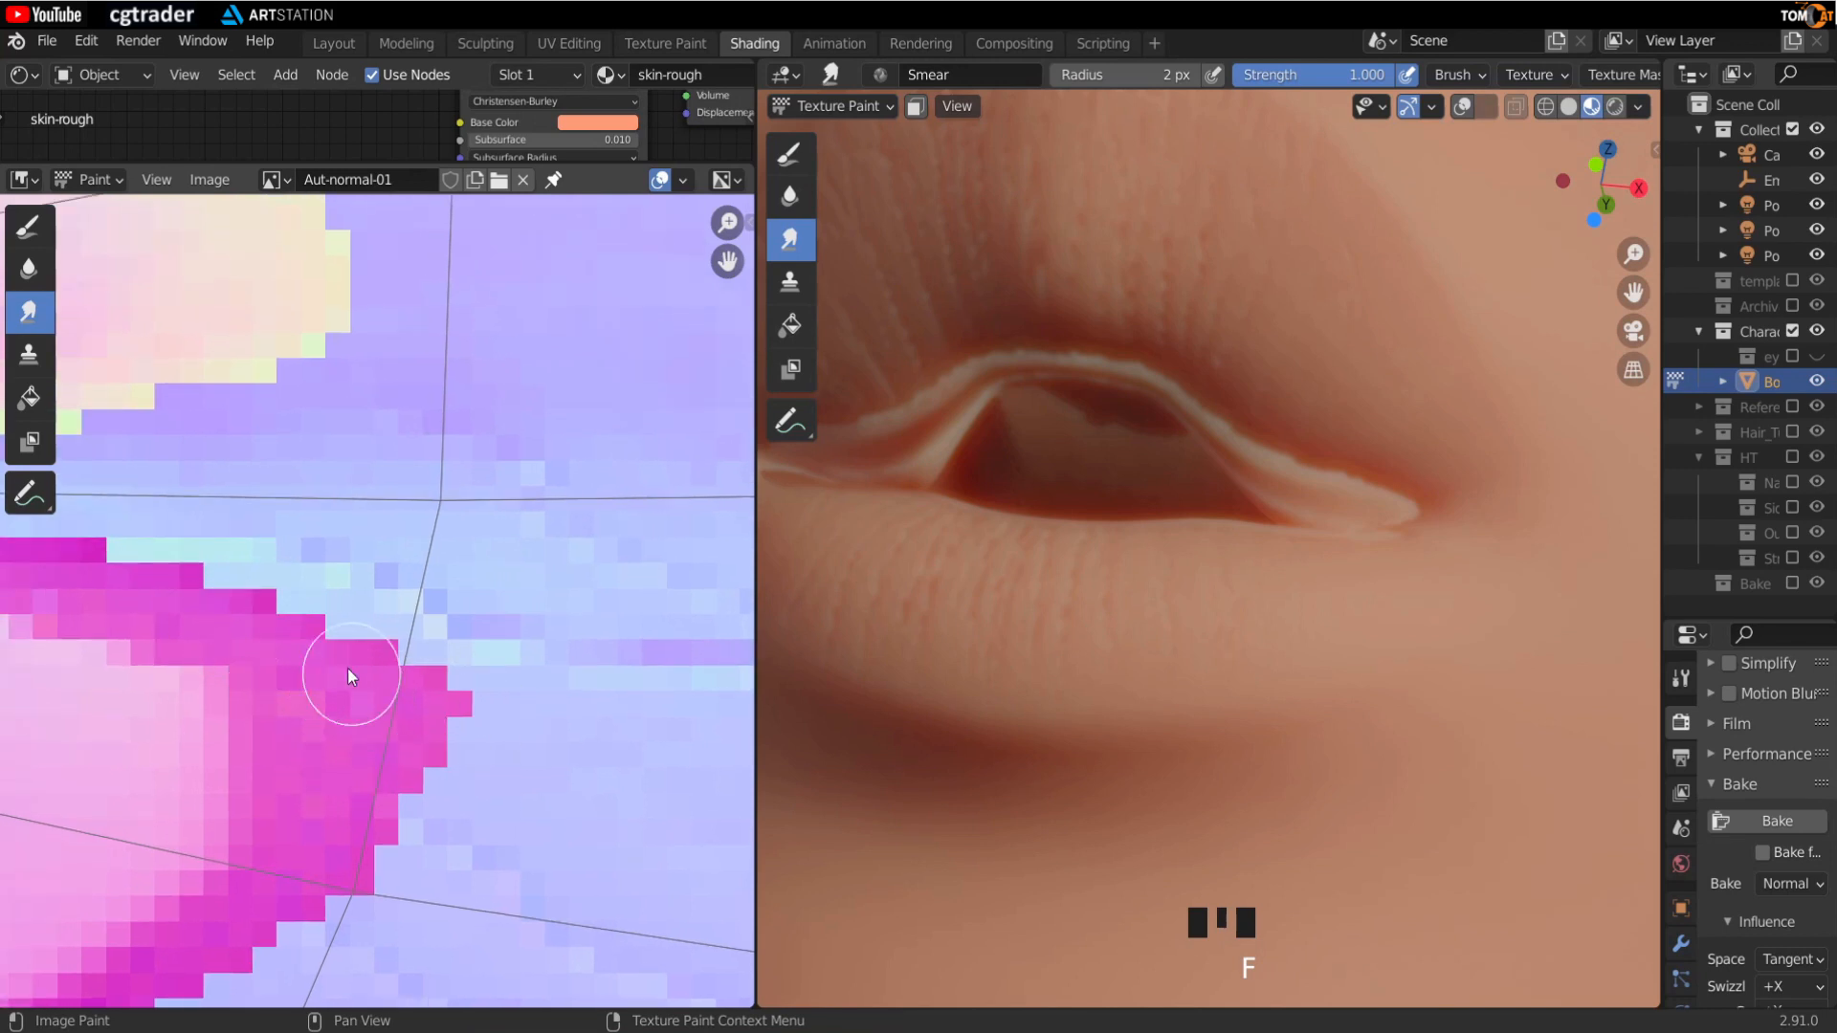
scroll(348, 668, "down", 5)
scroll(432, 631, "down", 1)
middle_click_drag(433, 631, 470, 538)
mouse_move(1220, 507)
middle_mouse_down()
mouse_move(1219, 528)
mouse_move(1229, 495)
middle_mouse_up()
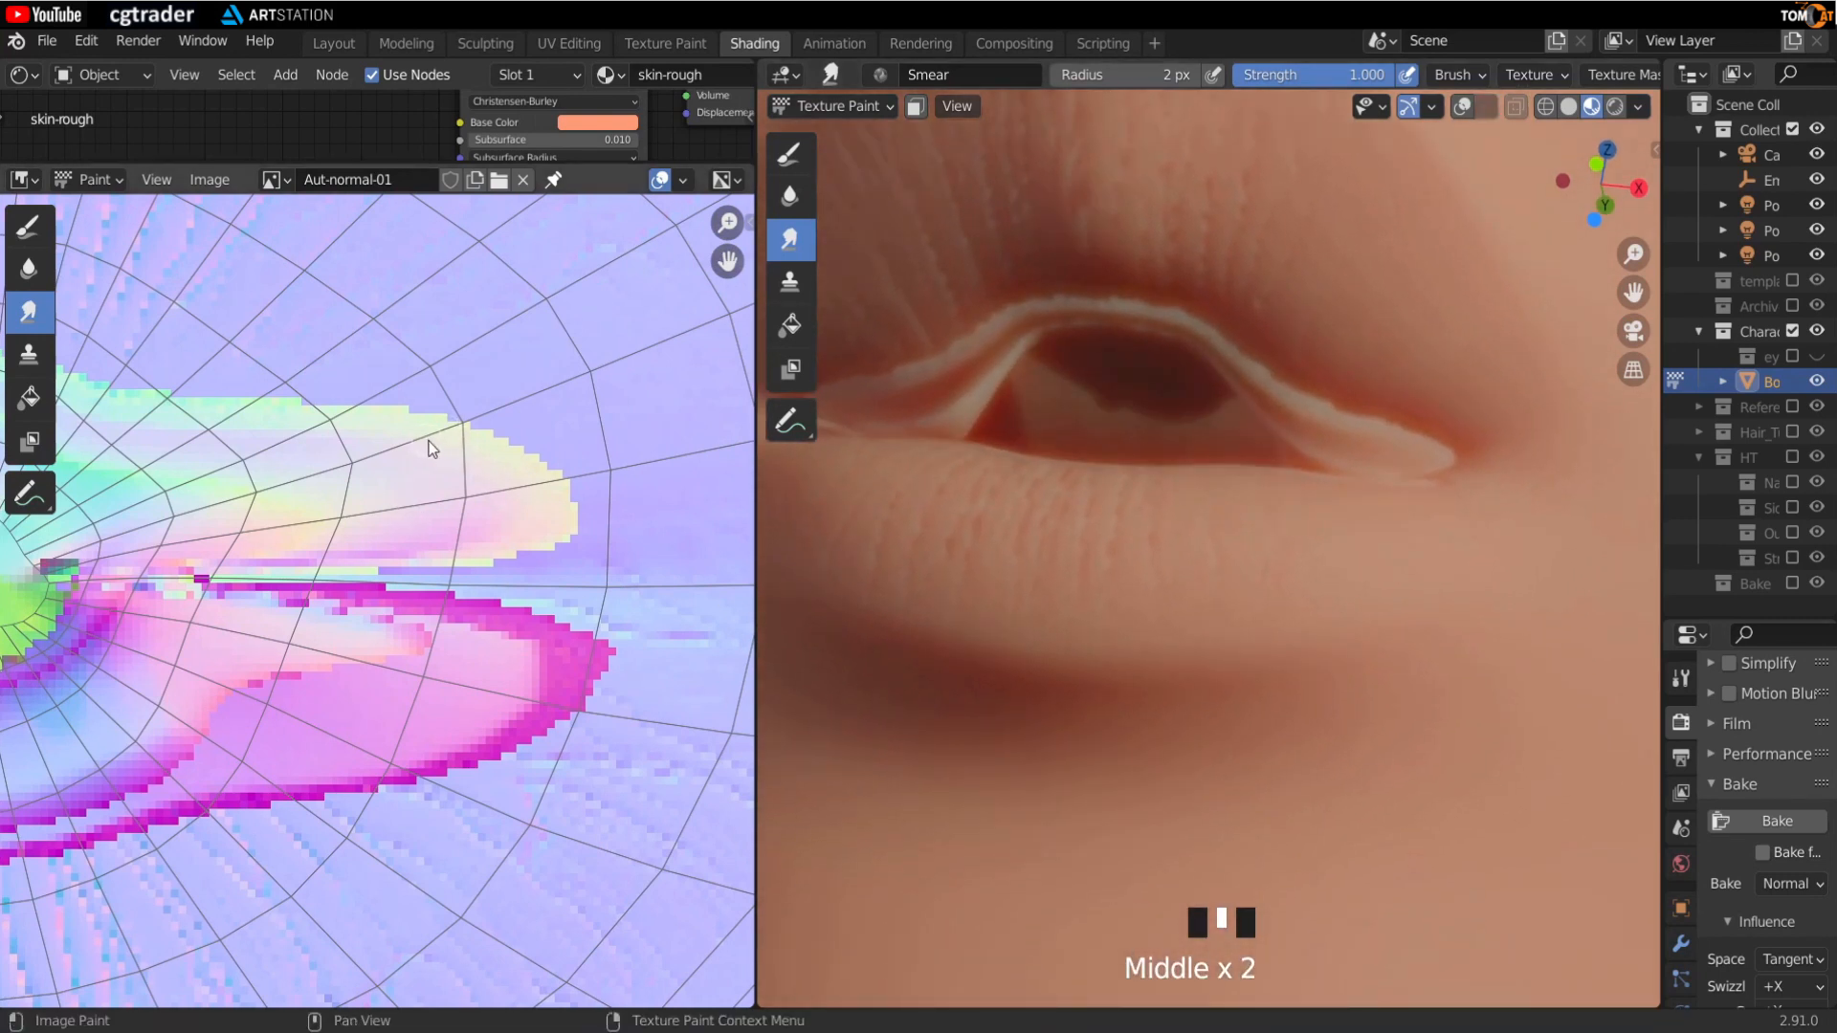
scroll(459, 501, "up", 1)
middle_click_drag(456, 497, 432, 538)
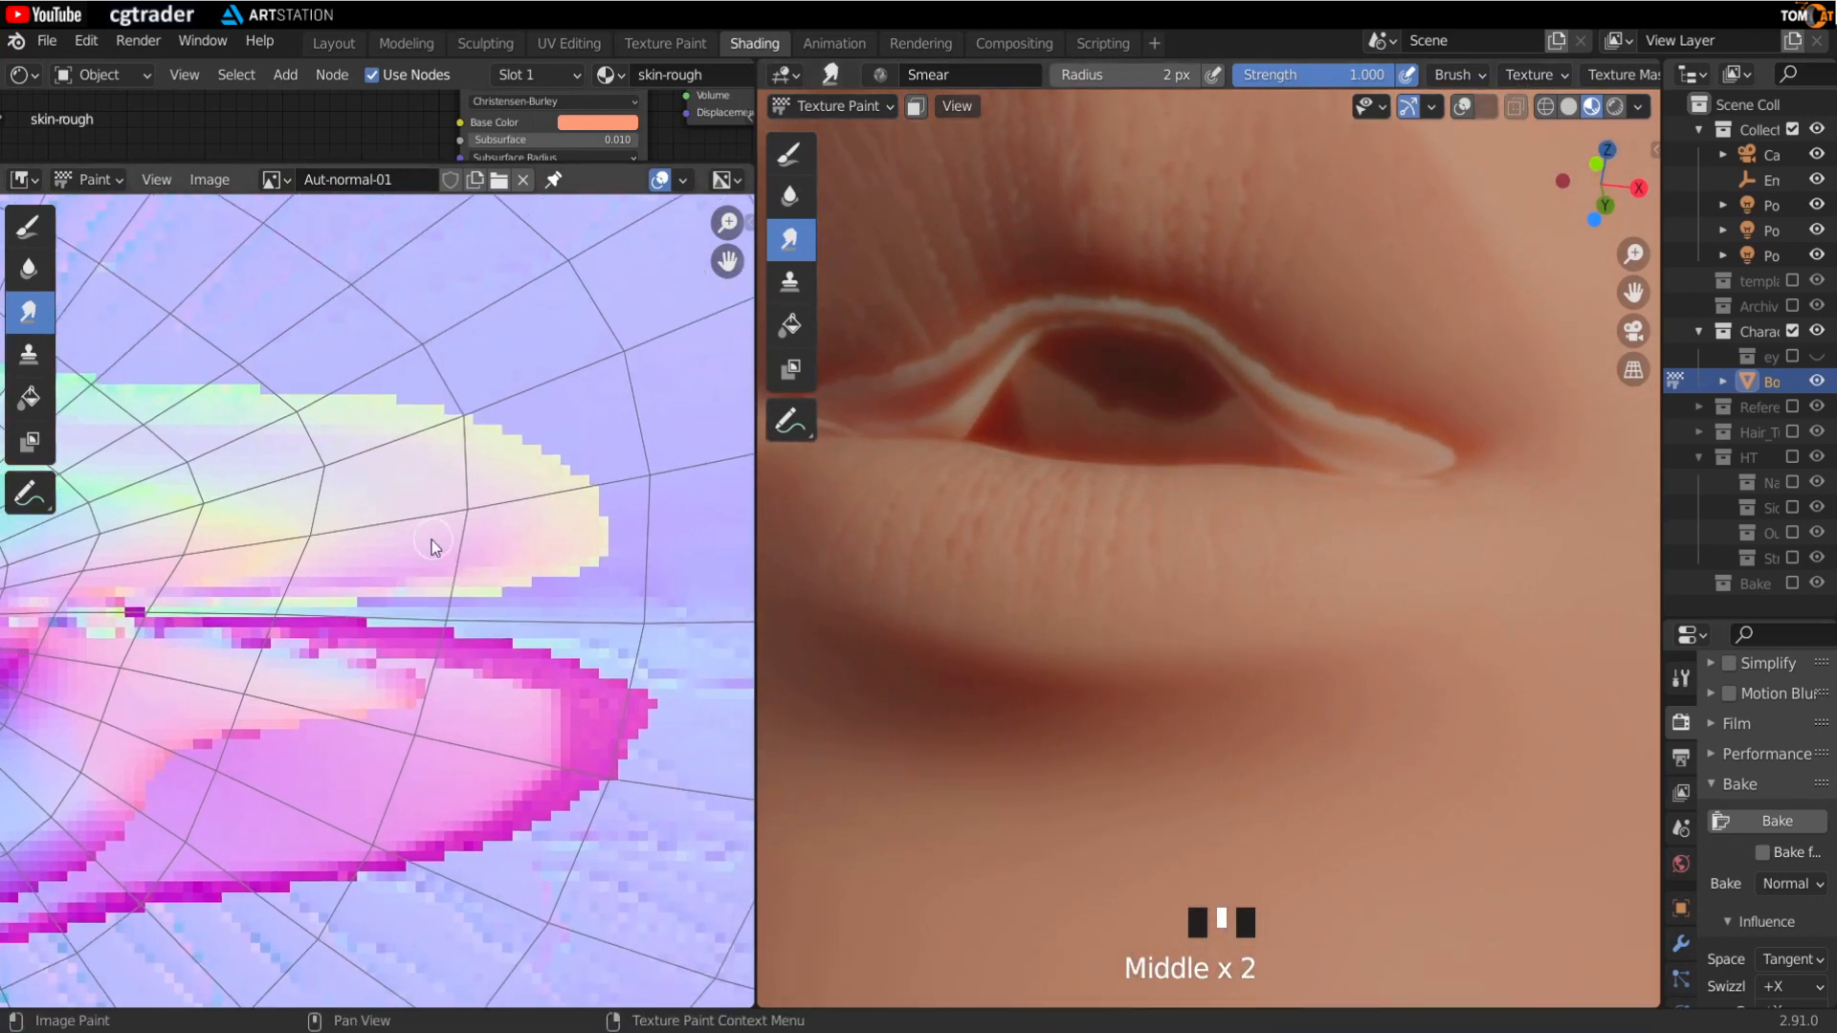
middle_click_drag(1352, 544, 1350, 534)
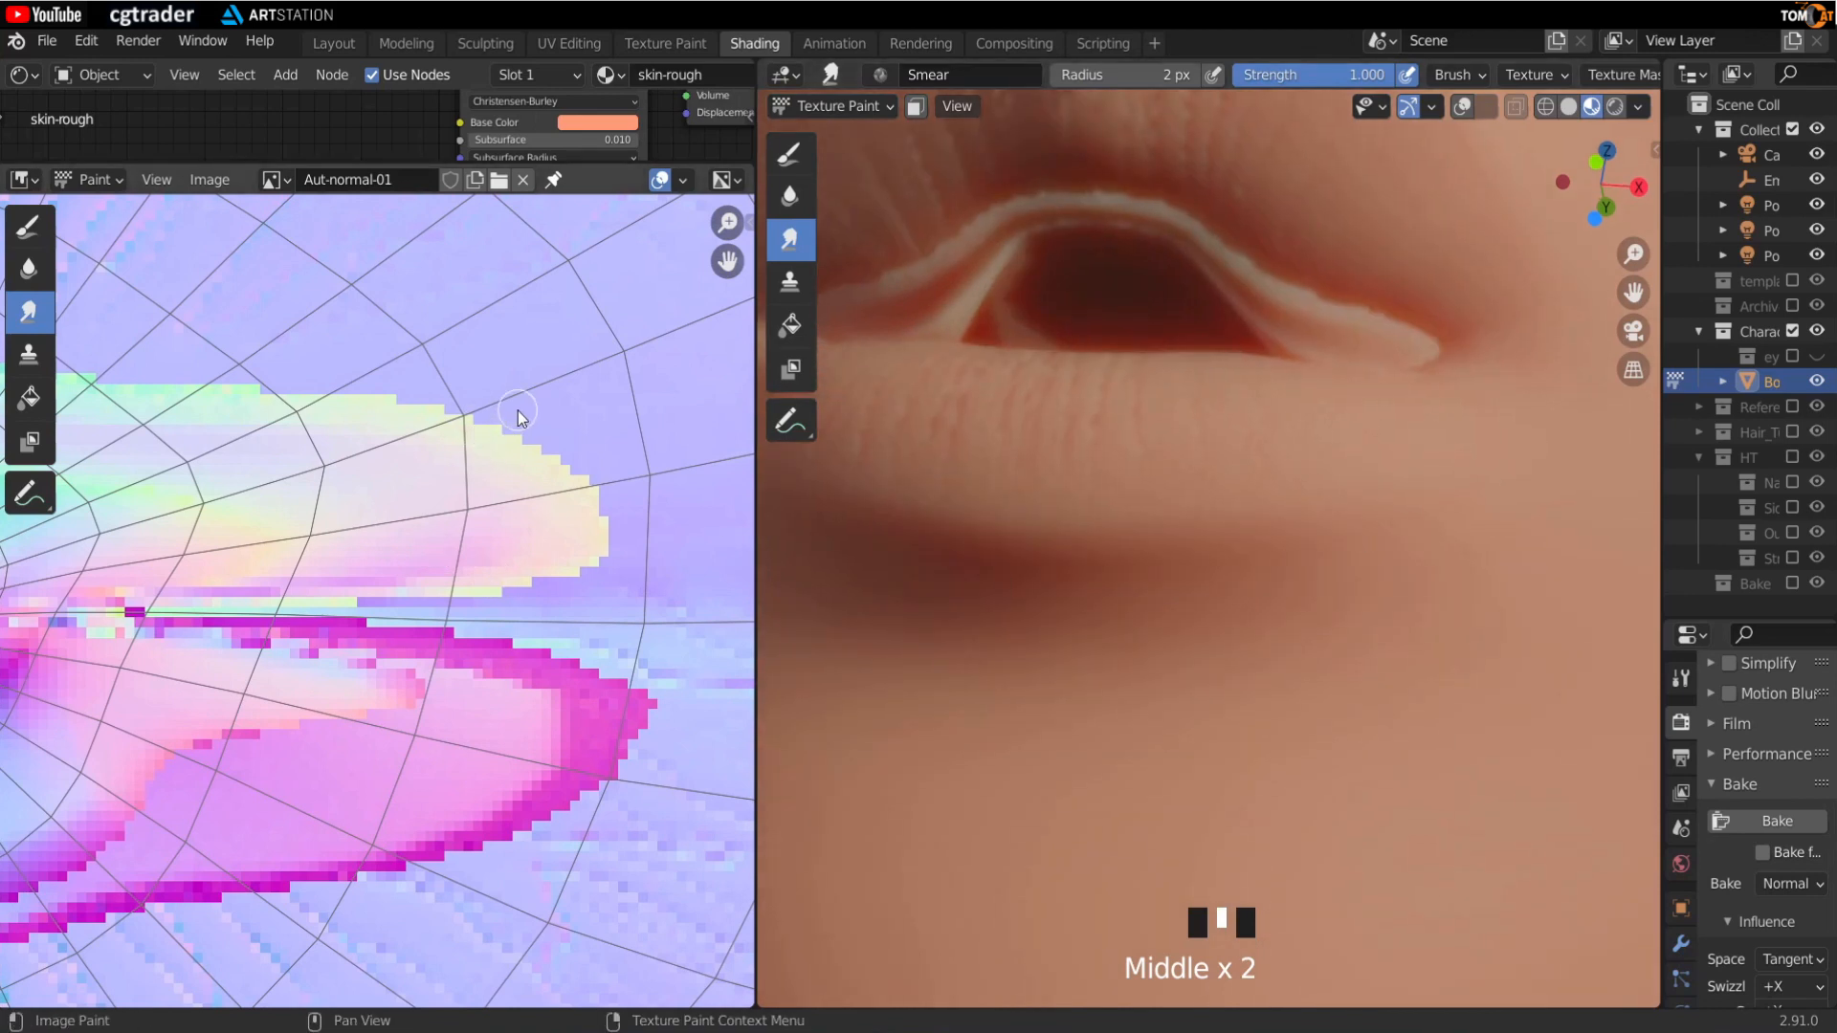
Step: Smear a diagonal streak across the upper lip's outer patch in the normal map with a 4 px radius, checking it on the mesh
key("f")
left_click(543, 392)
left_click_drag(518, 408, 508, 416)
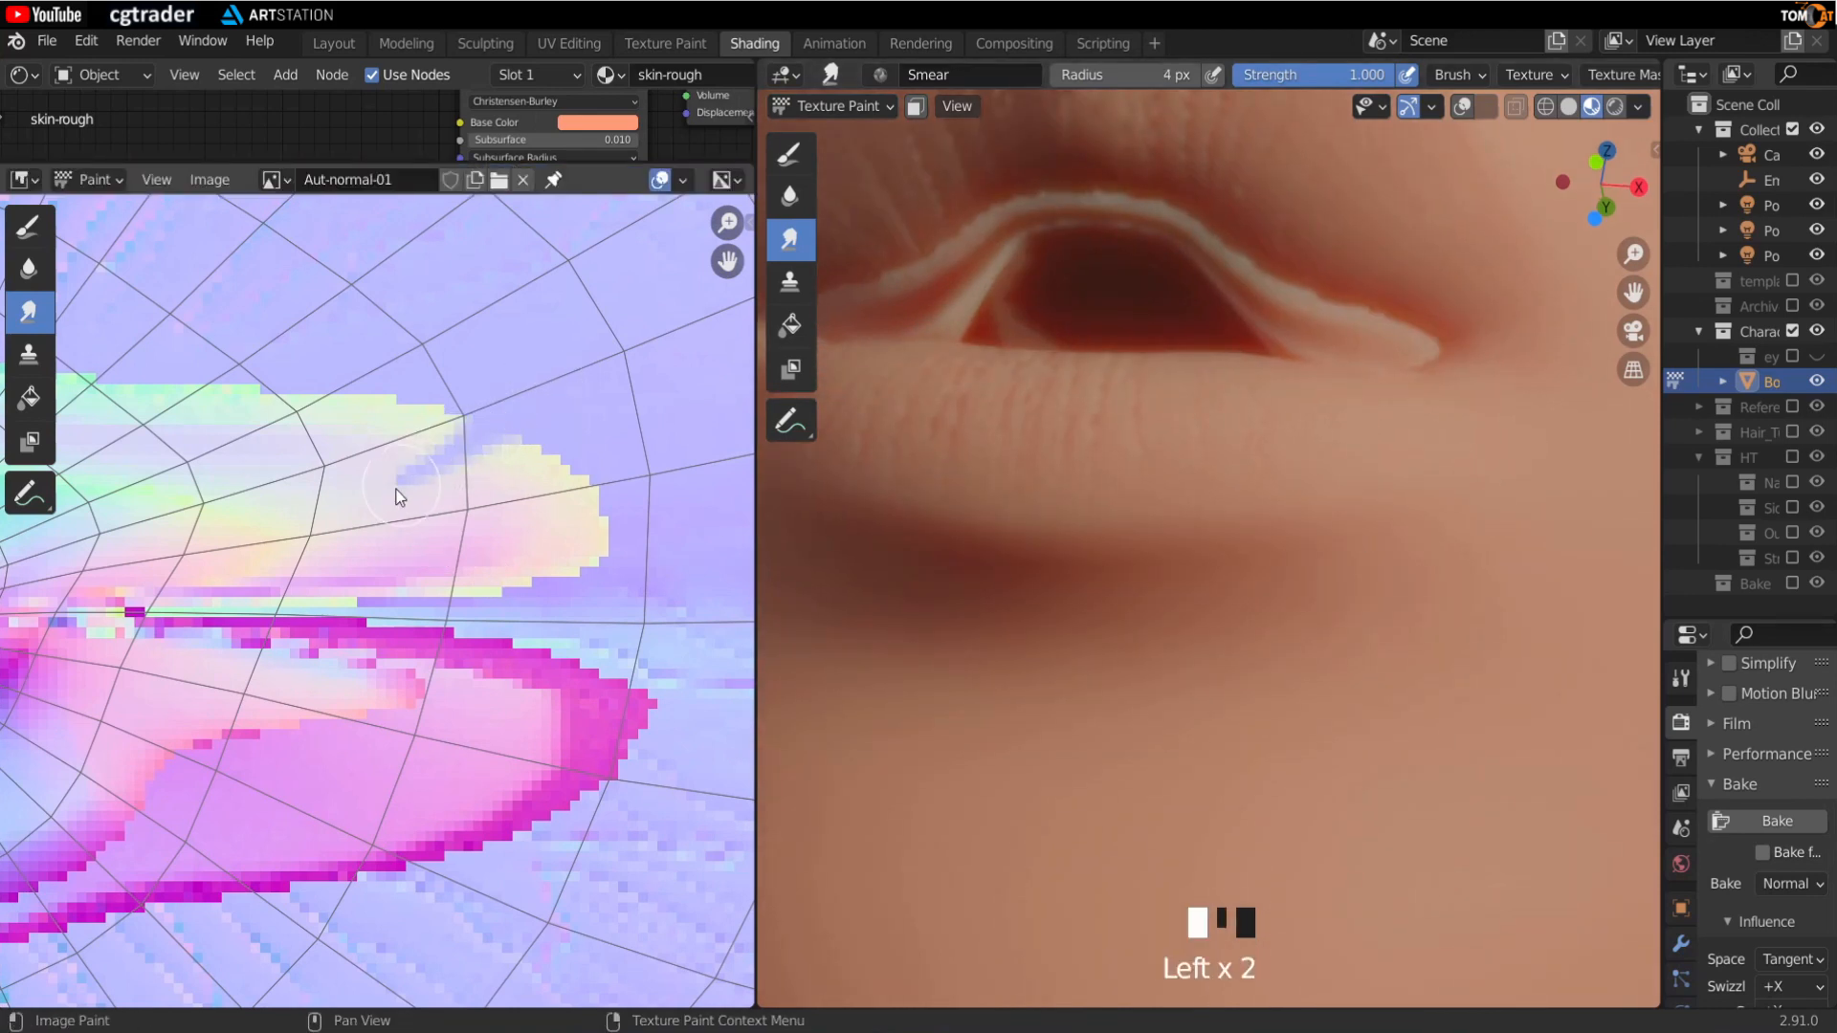
left_click_drag(398, 497, 336, 524)
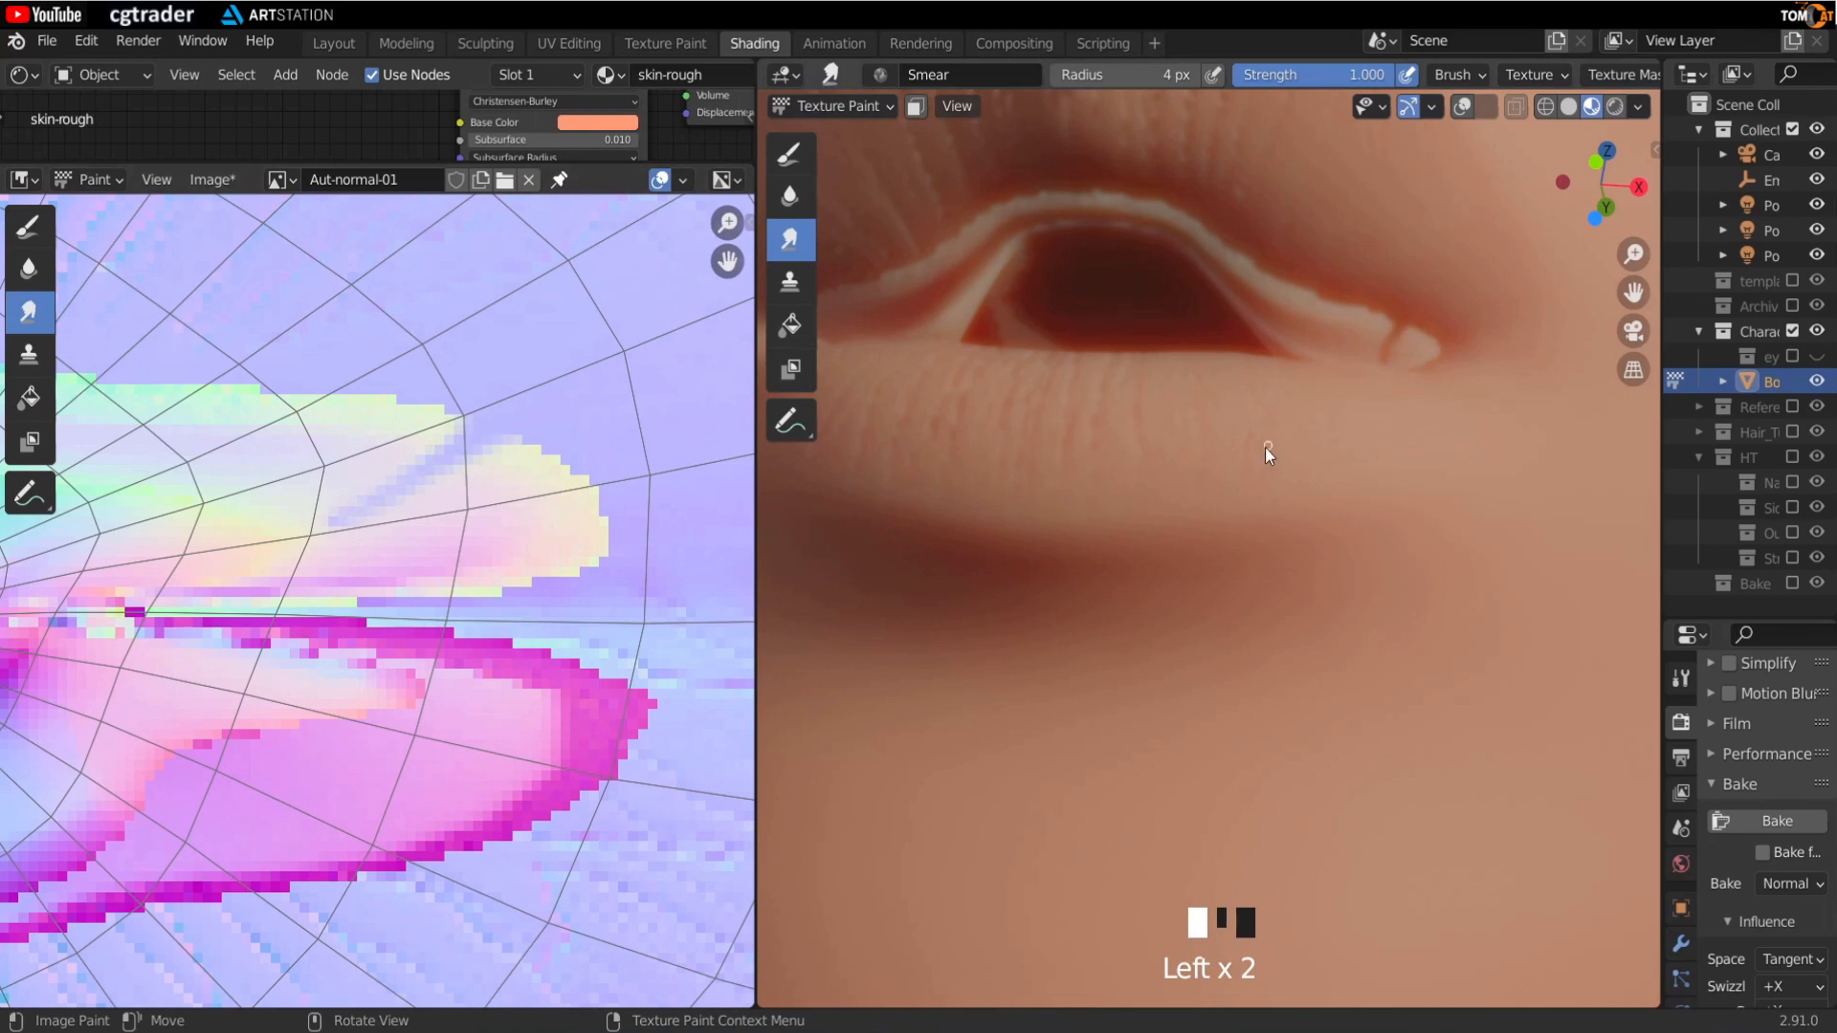
middle_click_drag(1265, 446, 1261, 451)
Step: Smear the surrounding blue over the outer part of the upper lip patch in the normal map with an 8 px radius
key("f")
mouse_move(547, 440)
left_mouse_down()
mouse_move(582, 460)
mouse_move(574, 494)
mouse_move(540, 490)
left_mouse_up()
mouse_move(540, 490)
left_mouse_down()
mouse_move(389, 422)
mouse_move(418, 440)
mouse_move(371, 427)
mouse_move(486, 491)
mouse_move(603, 513)
mouse_move(426, 526)
mouse_move(316, 503)
mouse_move(384, 517)
left_mouse_up()
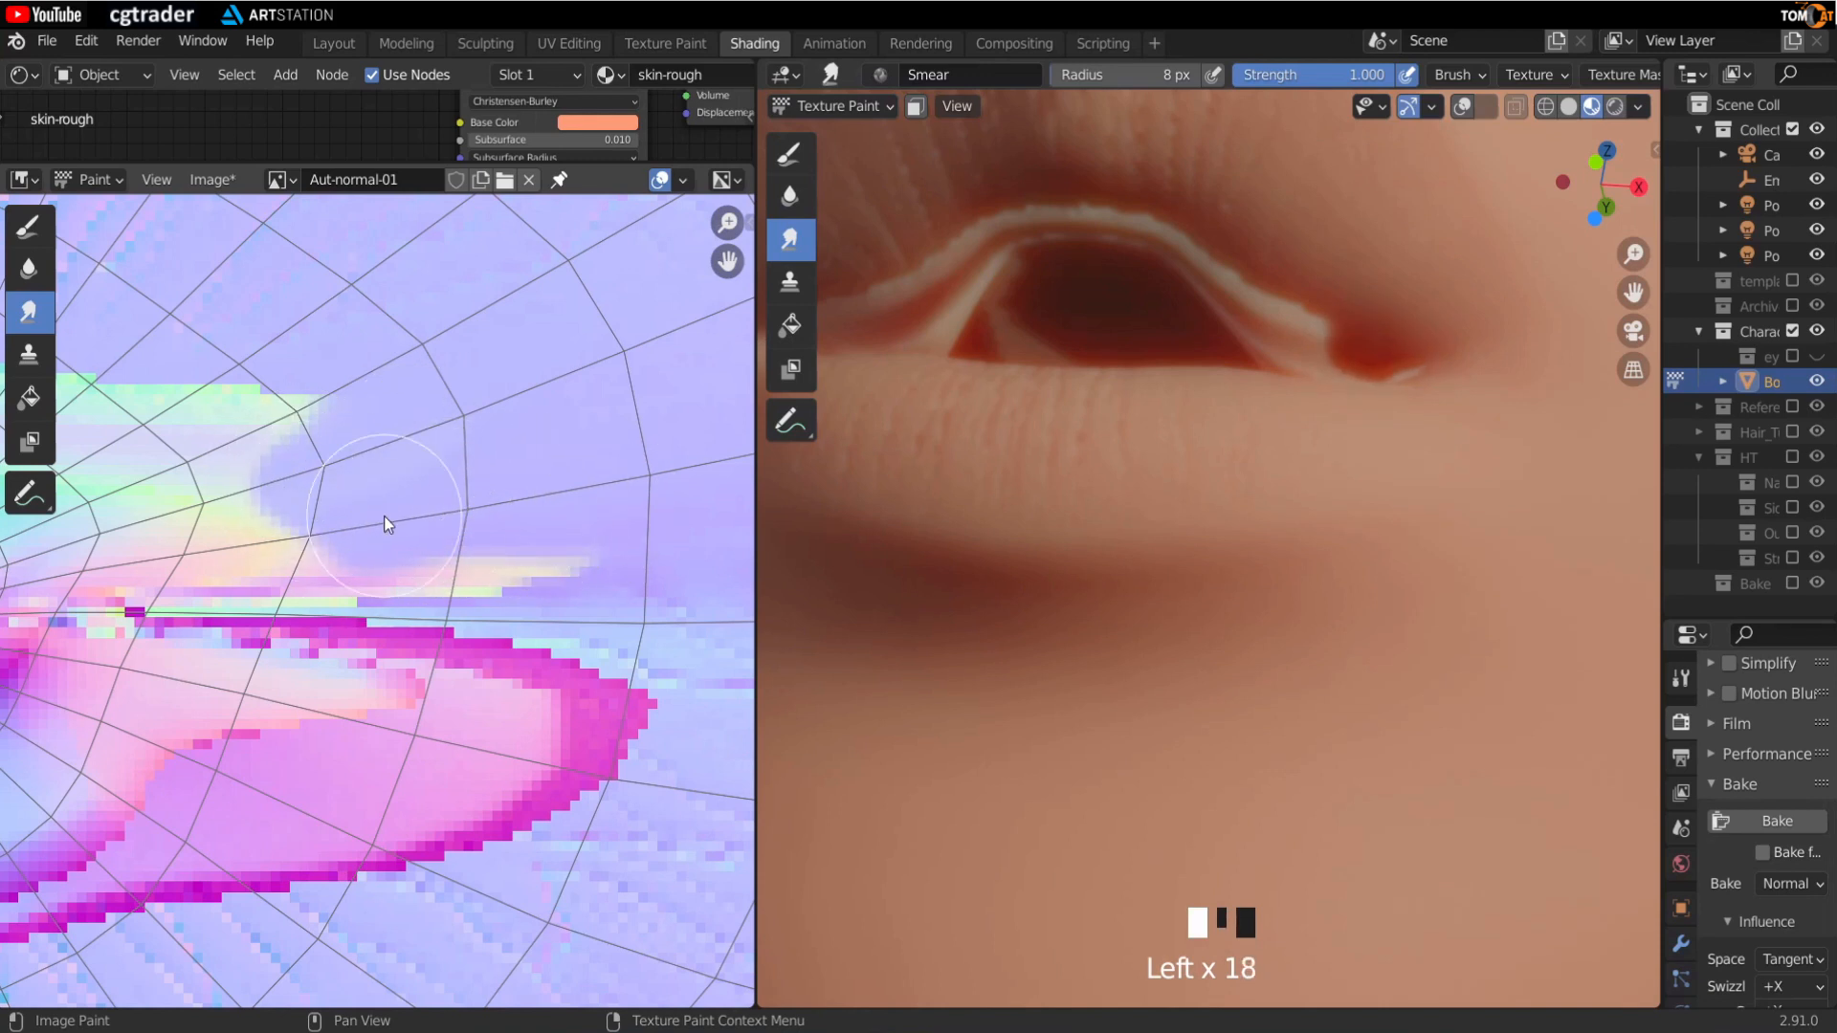
left_click_drag(310, 401, 239, 413)
left_click_drag(289, 421, 227, 482)
middle_click_drag(266, 515, 412, 561)
left_click_drag(437, 531, 394, 534)
left_click_drag(508, 496, 393, 502)
left_click_drag(337, 446, 287, 471)
left_click_drag(373, 445, 263, 502)
mouse_move(320, 464)
left_mouse_down()
mouse_move(251, 499)
mouse_move(284, 467)
left_mouse_up()
left_click_drag(330, 445, 285, 469)
middle_click_drag(433, 513, 310, 536)
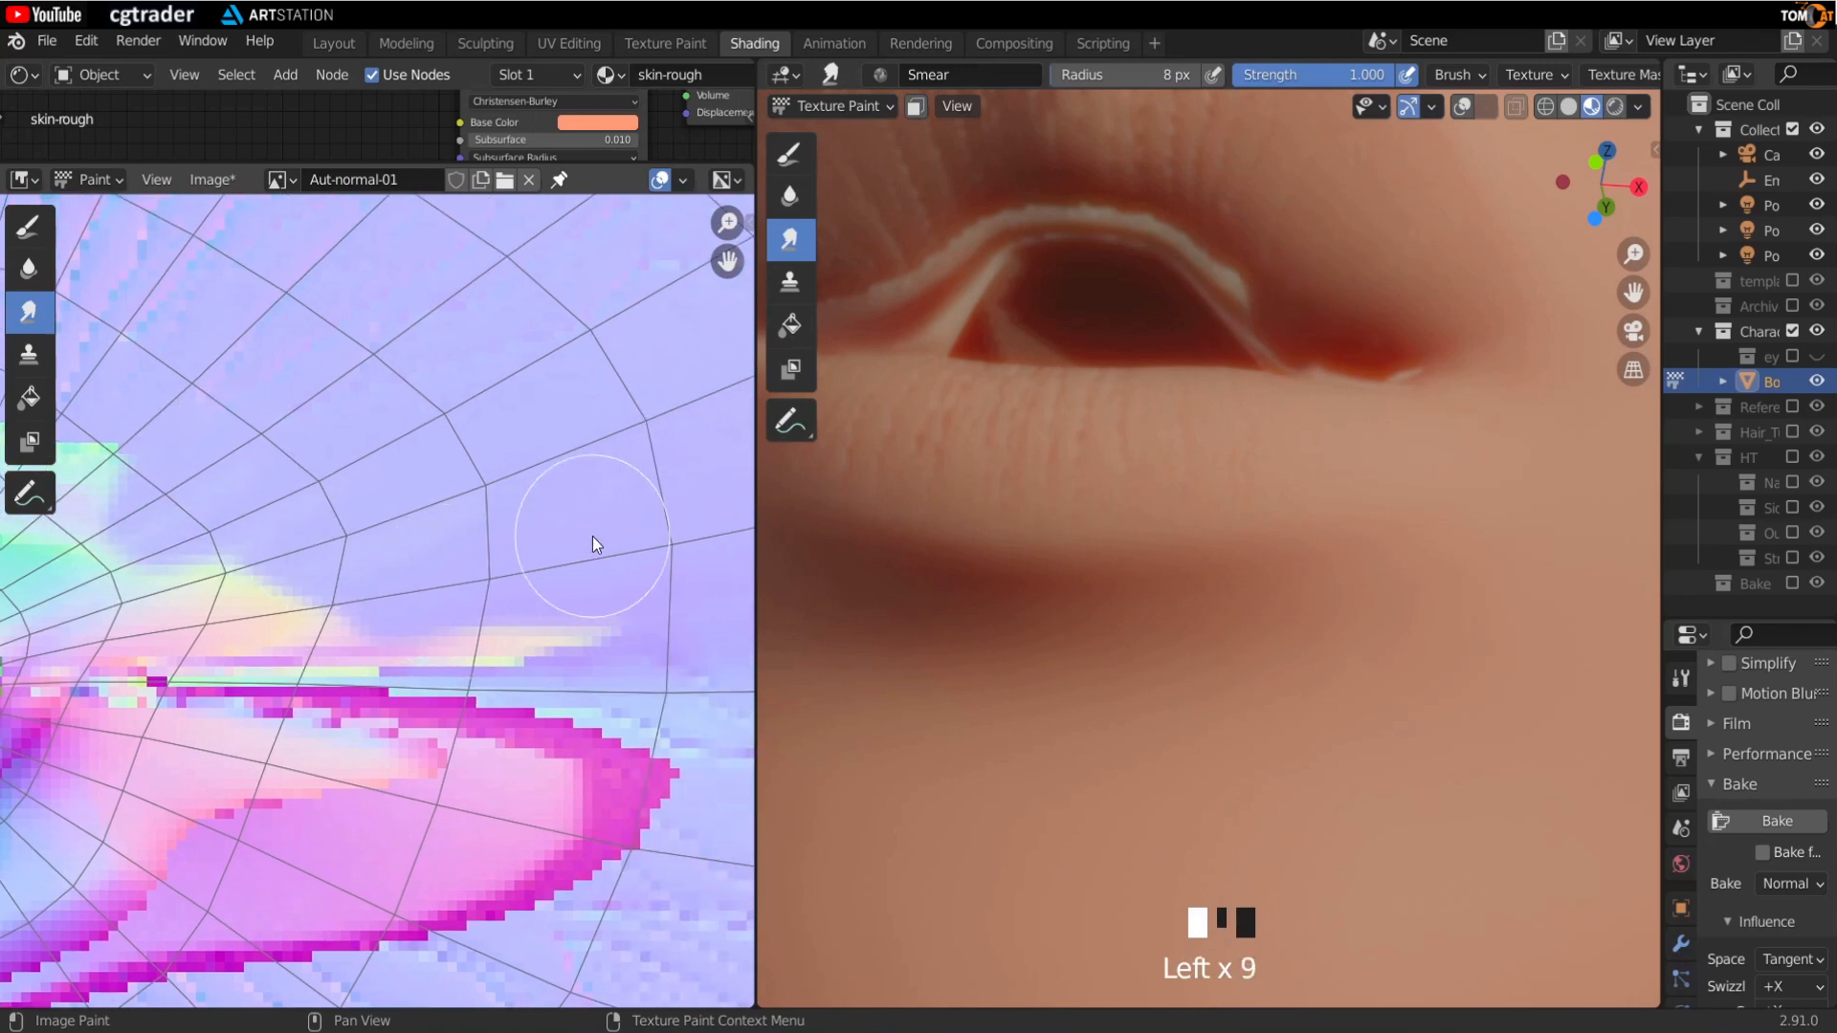
Step: Reduce the brush radius to 5 px and switch to the Draw brush for painting the normal map
key("f")
left_click(531, 566)
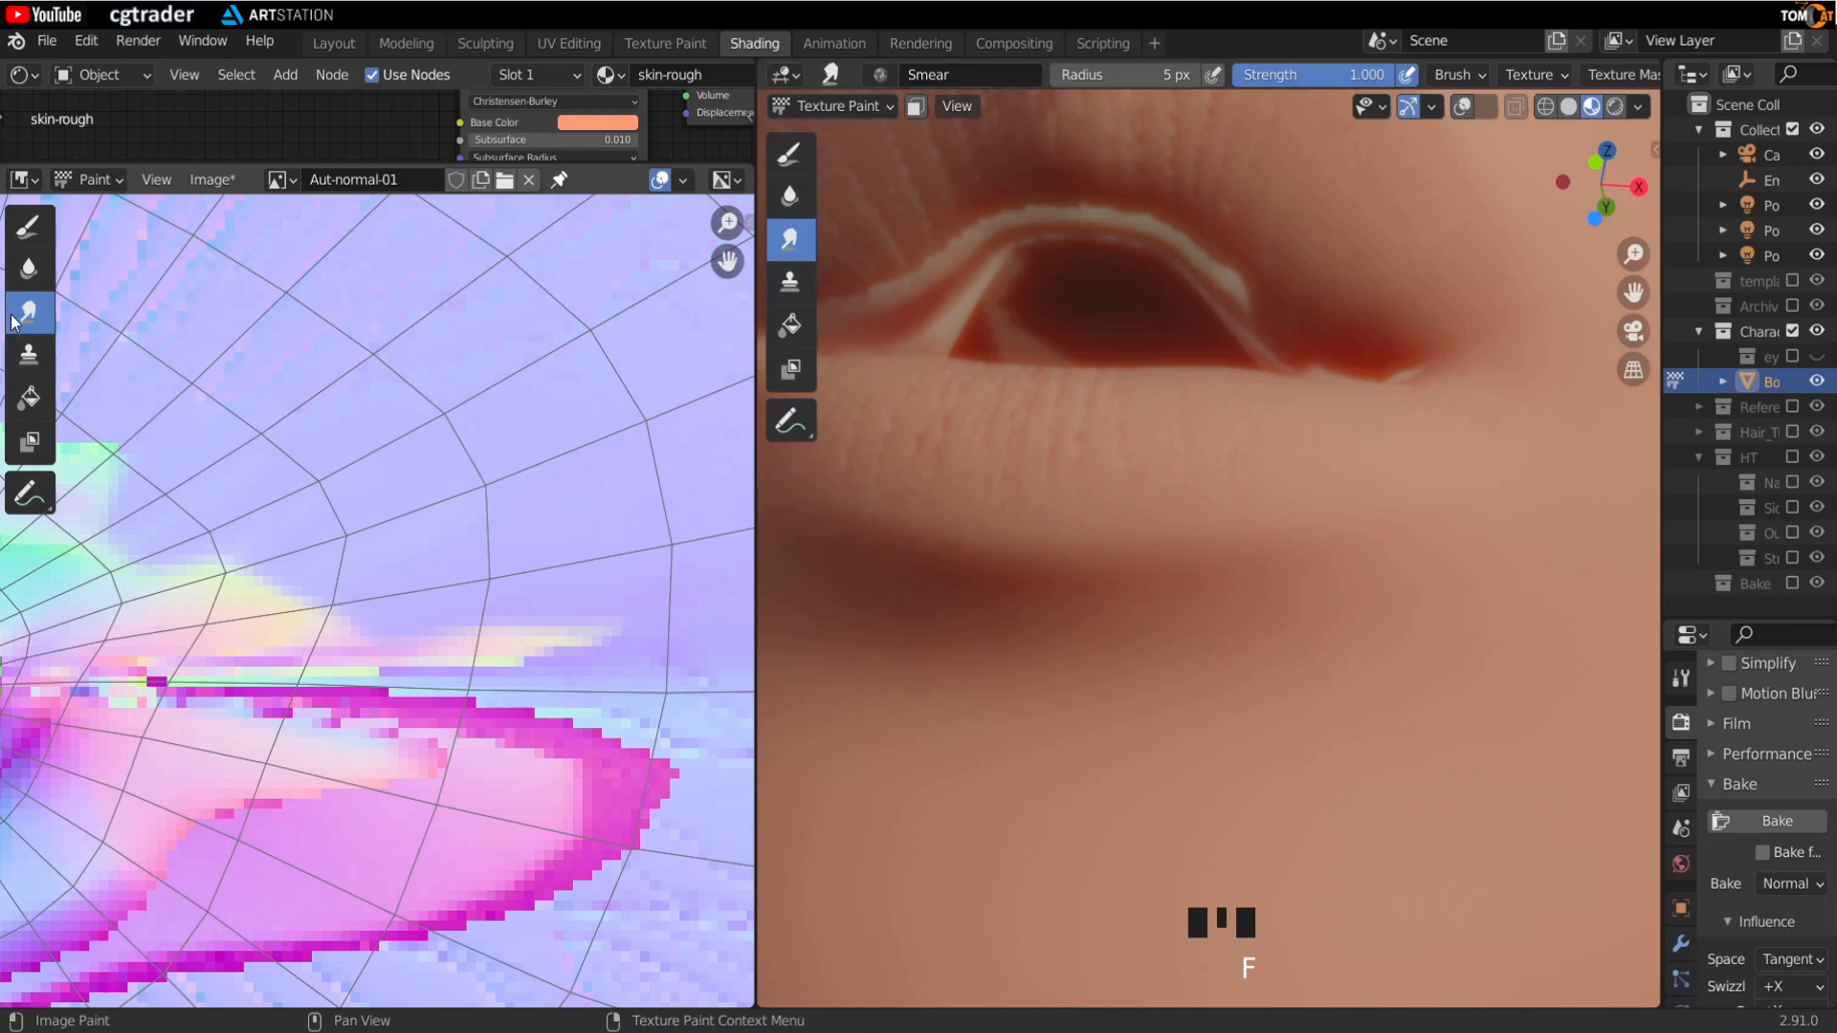
left_click(31, 236)
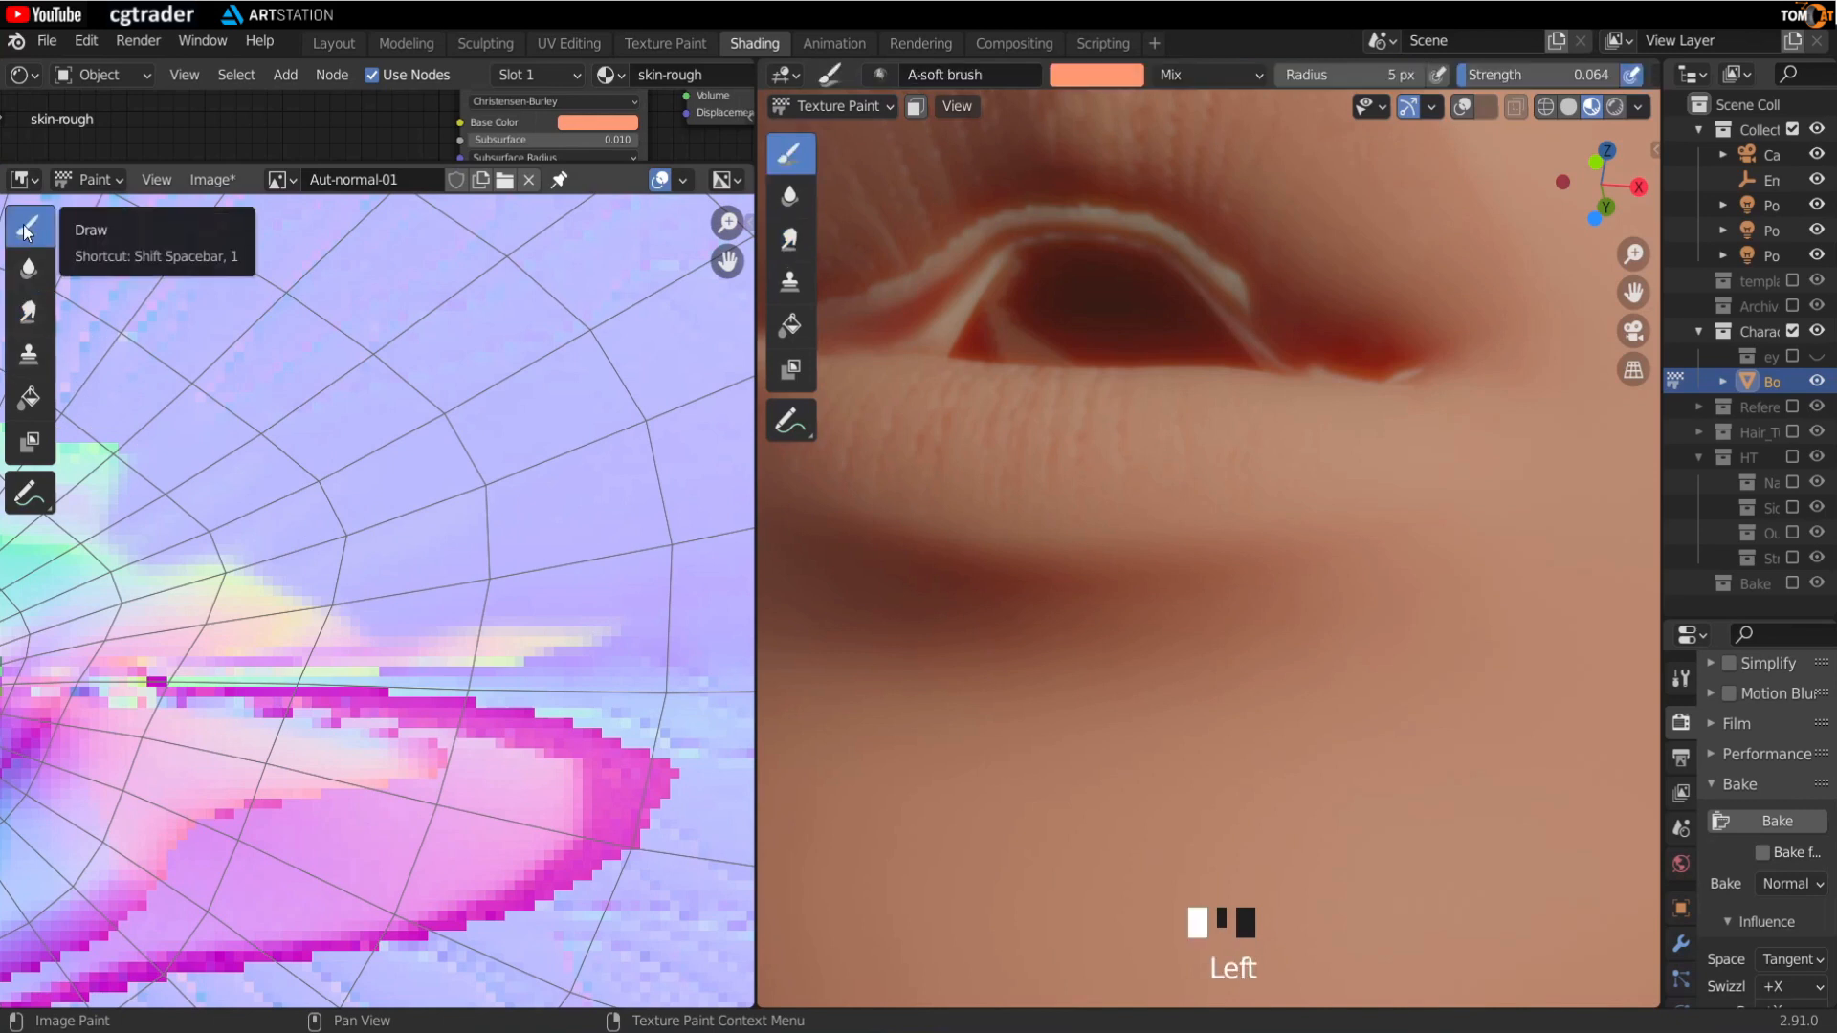
Step: Sample the clean blue beside the upper lip patch in the normal map as the brush color
scroll(246, 582, "up", 2)
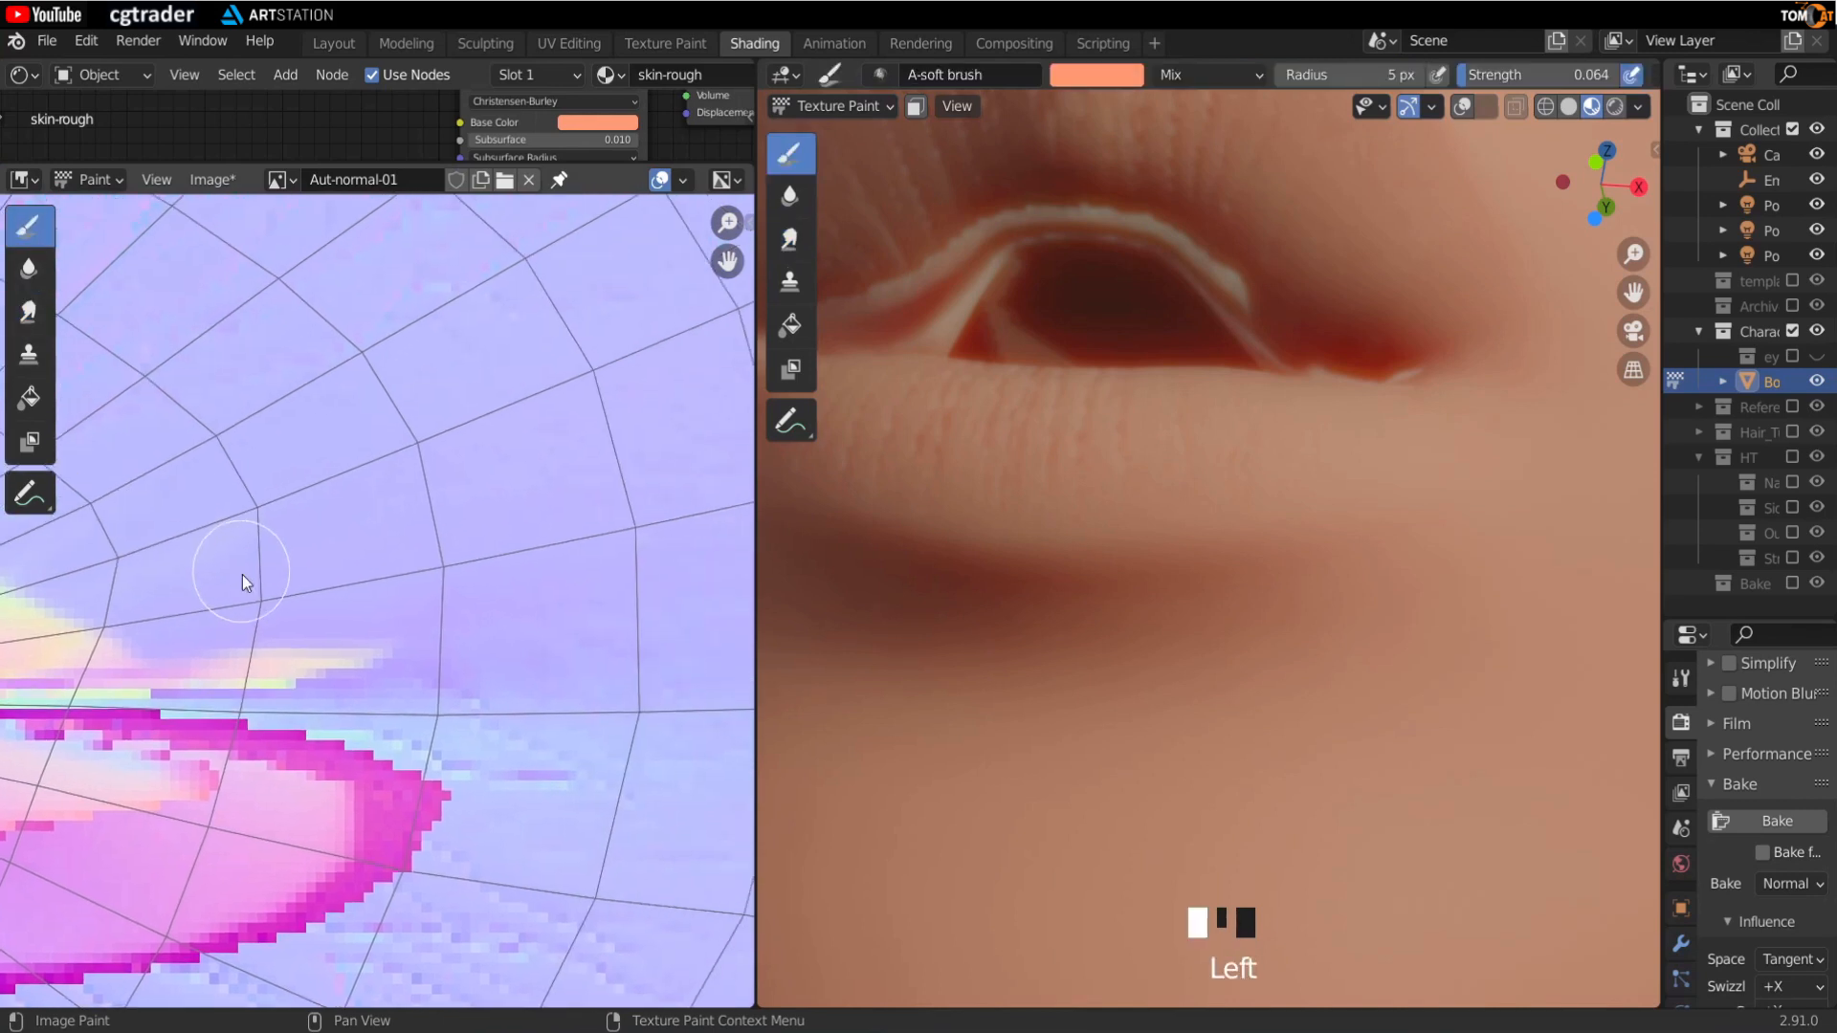
scroll(254, 607, "down", 6)
middle_click_drag(334, 556, 314, 618)
scroll(406, 679, "up", 5)
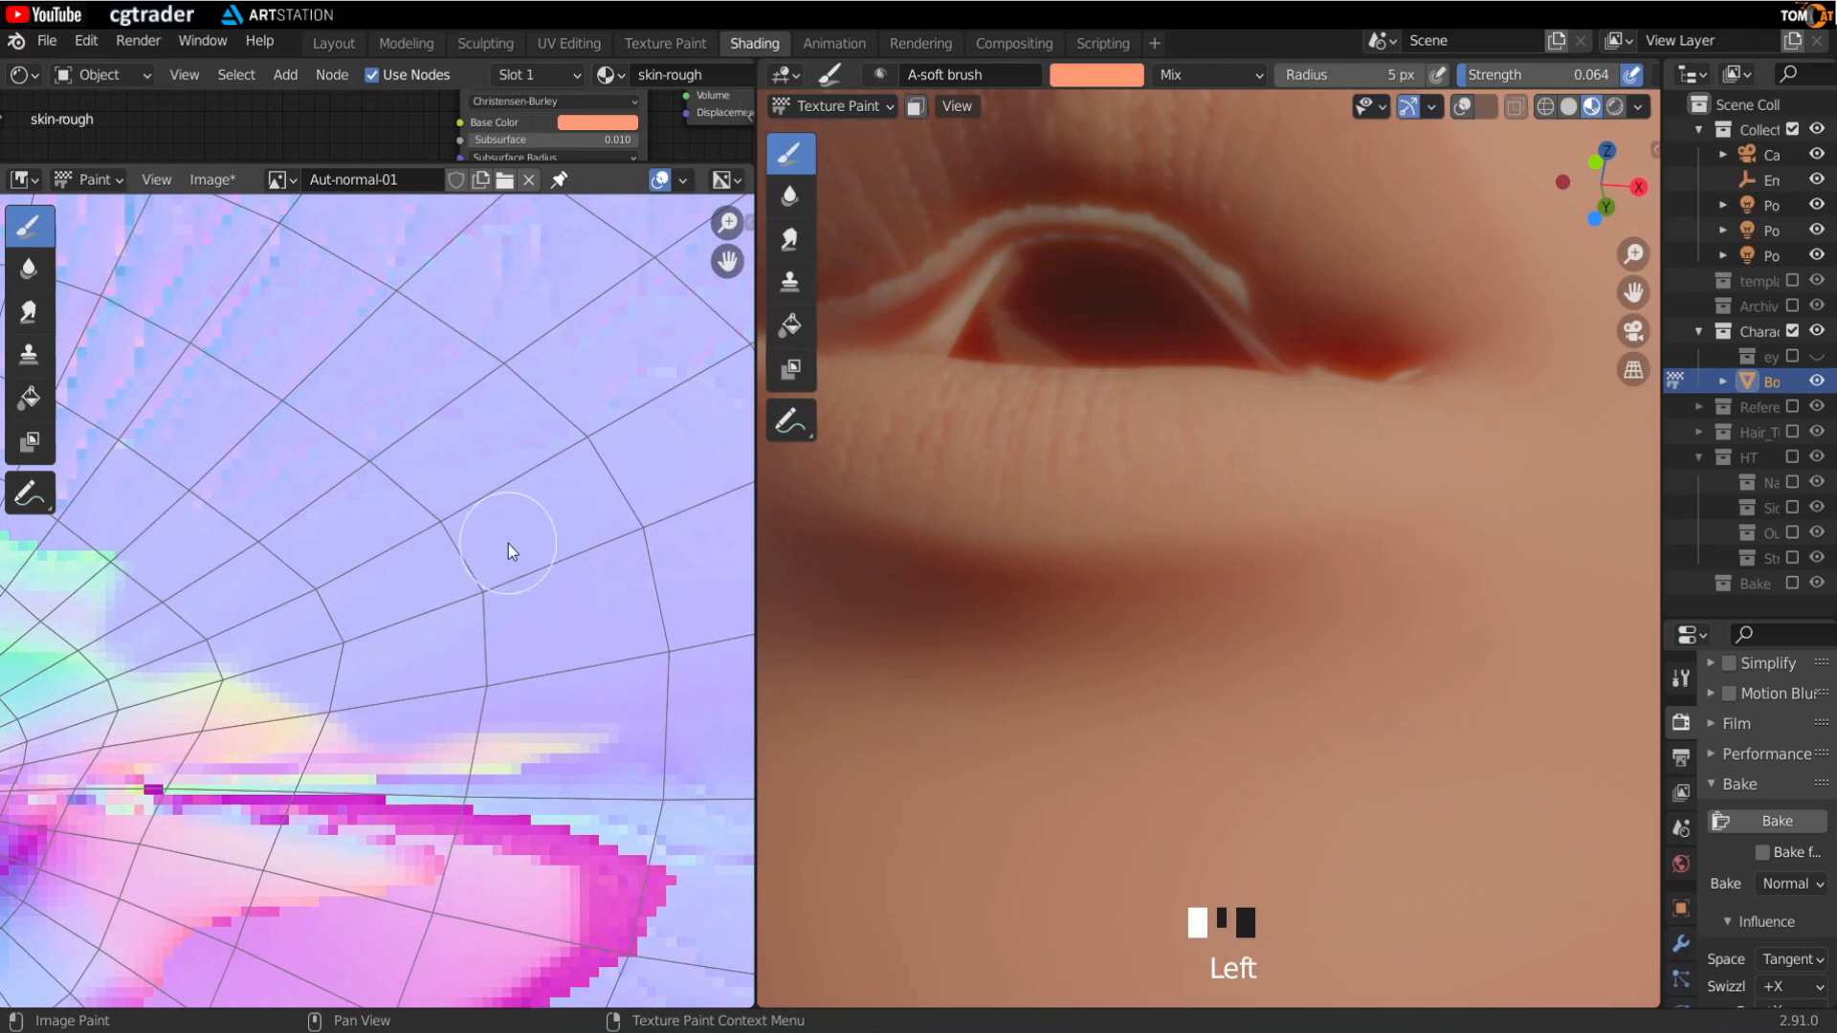
key("s")
mouse_move(258, 712)
middle_mouse_down()
mouse_move(312, 674)
mouse_move(367, 670)
middle_mouse_up()
left_click(392, 627)
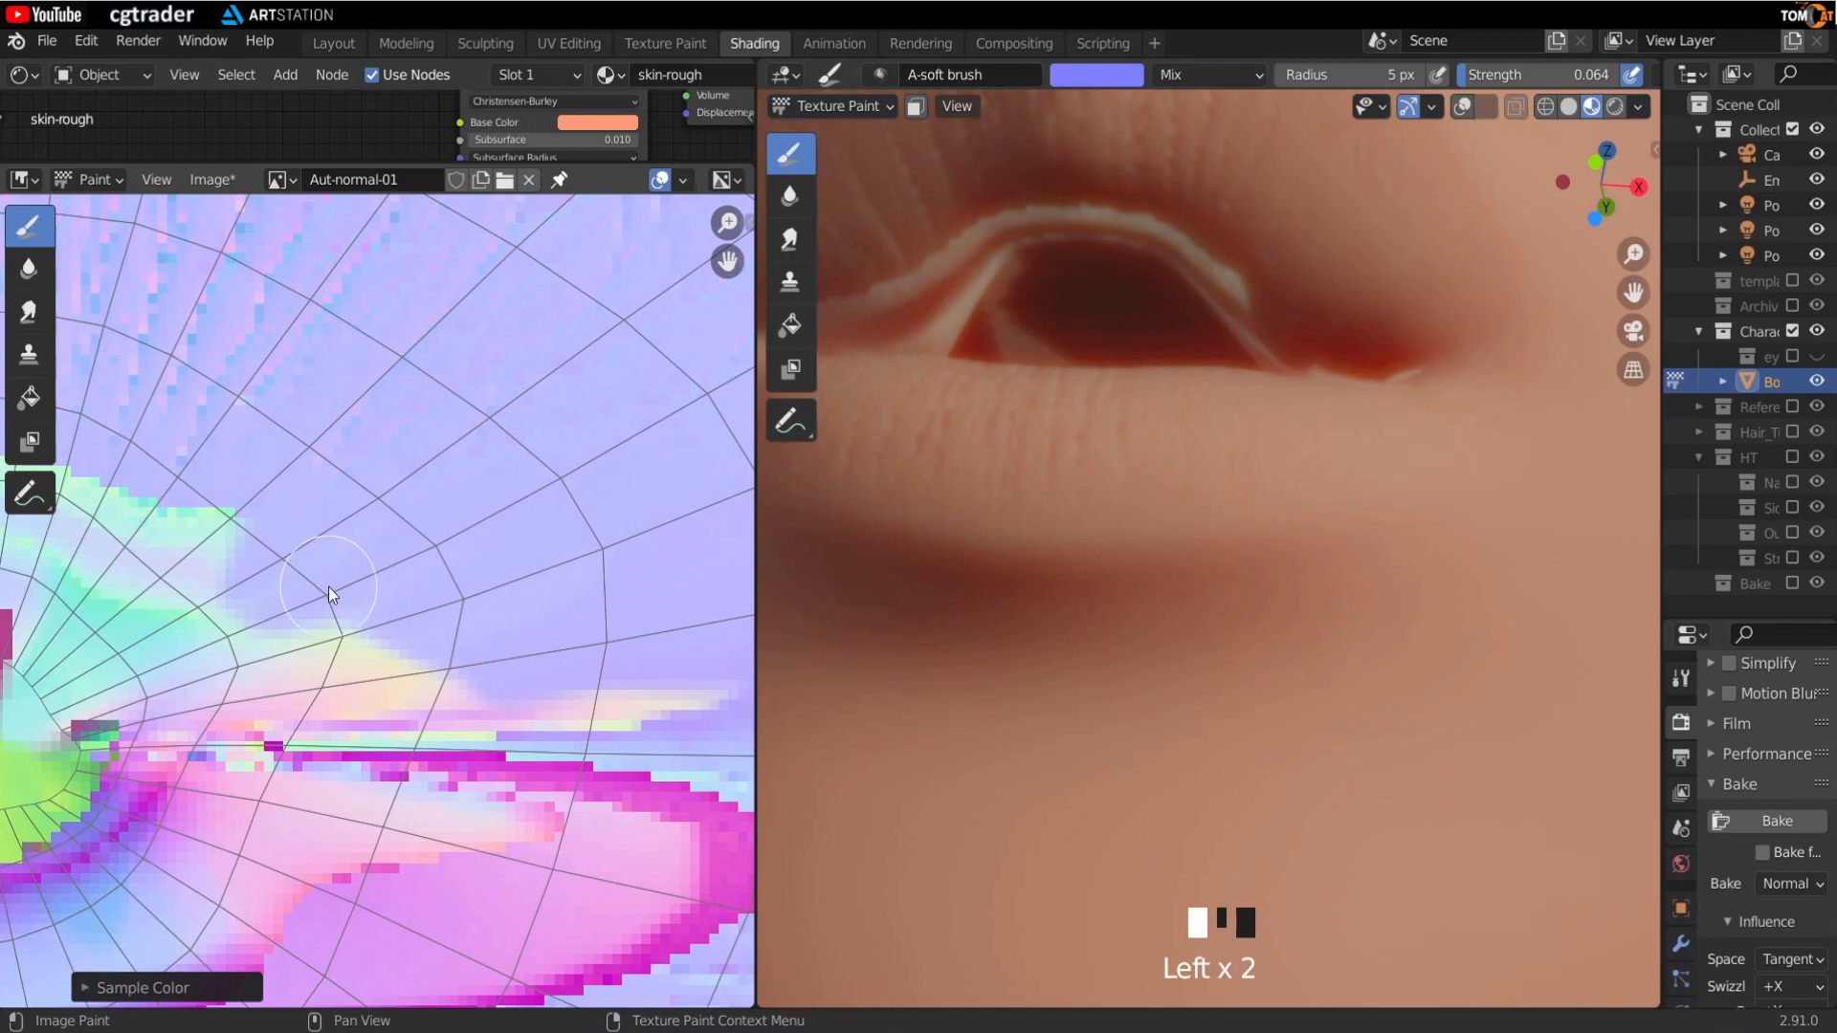
Step: Set the Draw brush's strength to 1.000
key("n")
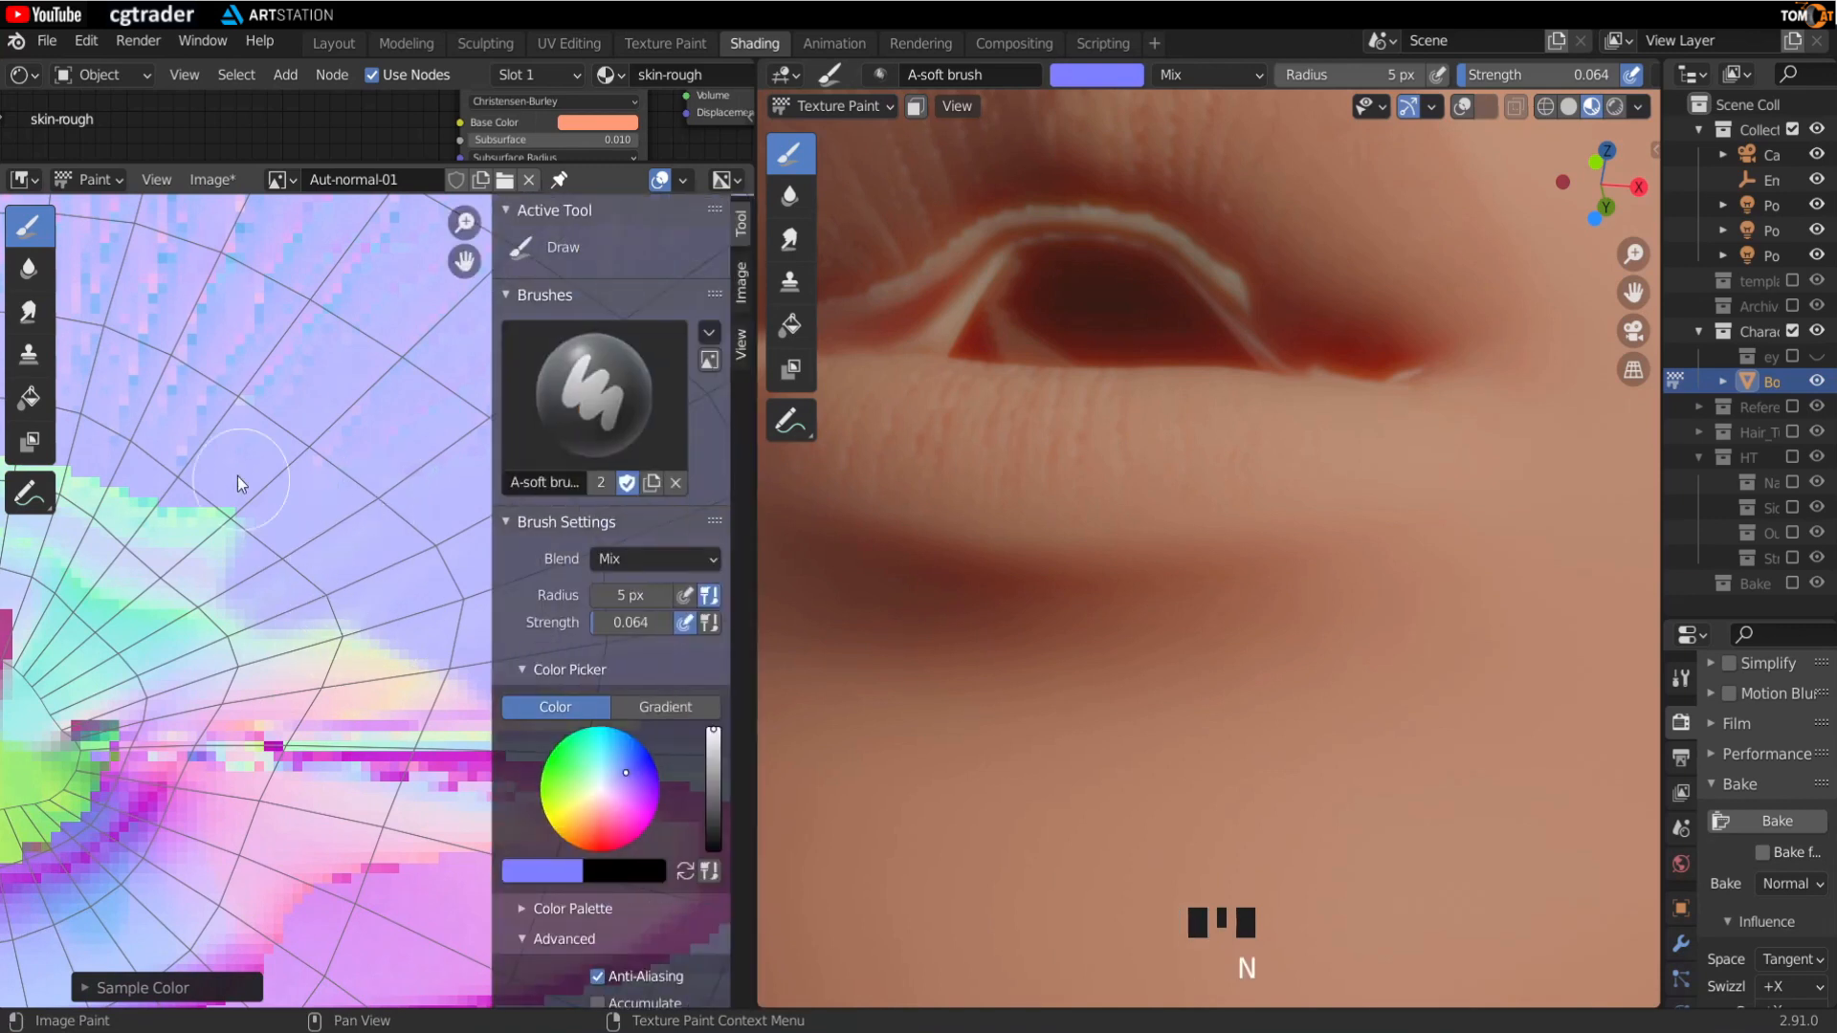
key("n")
key("n")
scroll(526, 612, "down", 2)
scroll(526, 612, "up", 2)
scroll(528, 613, "down", 5)
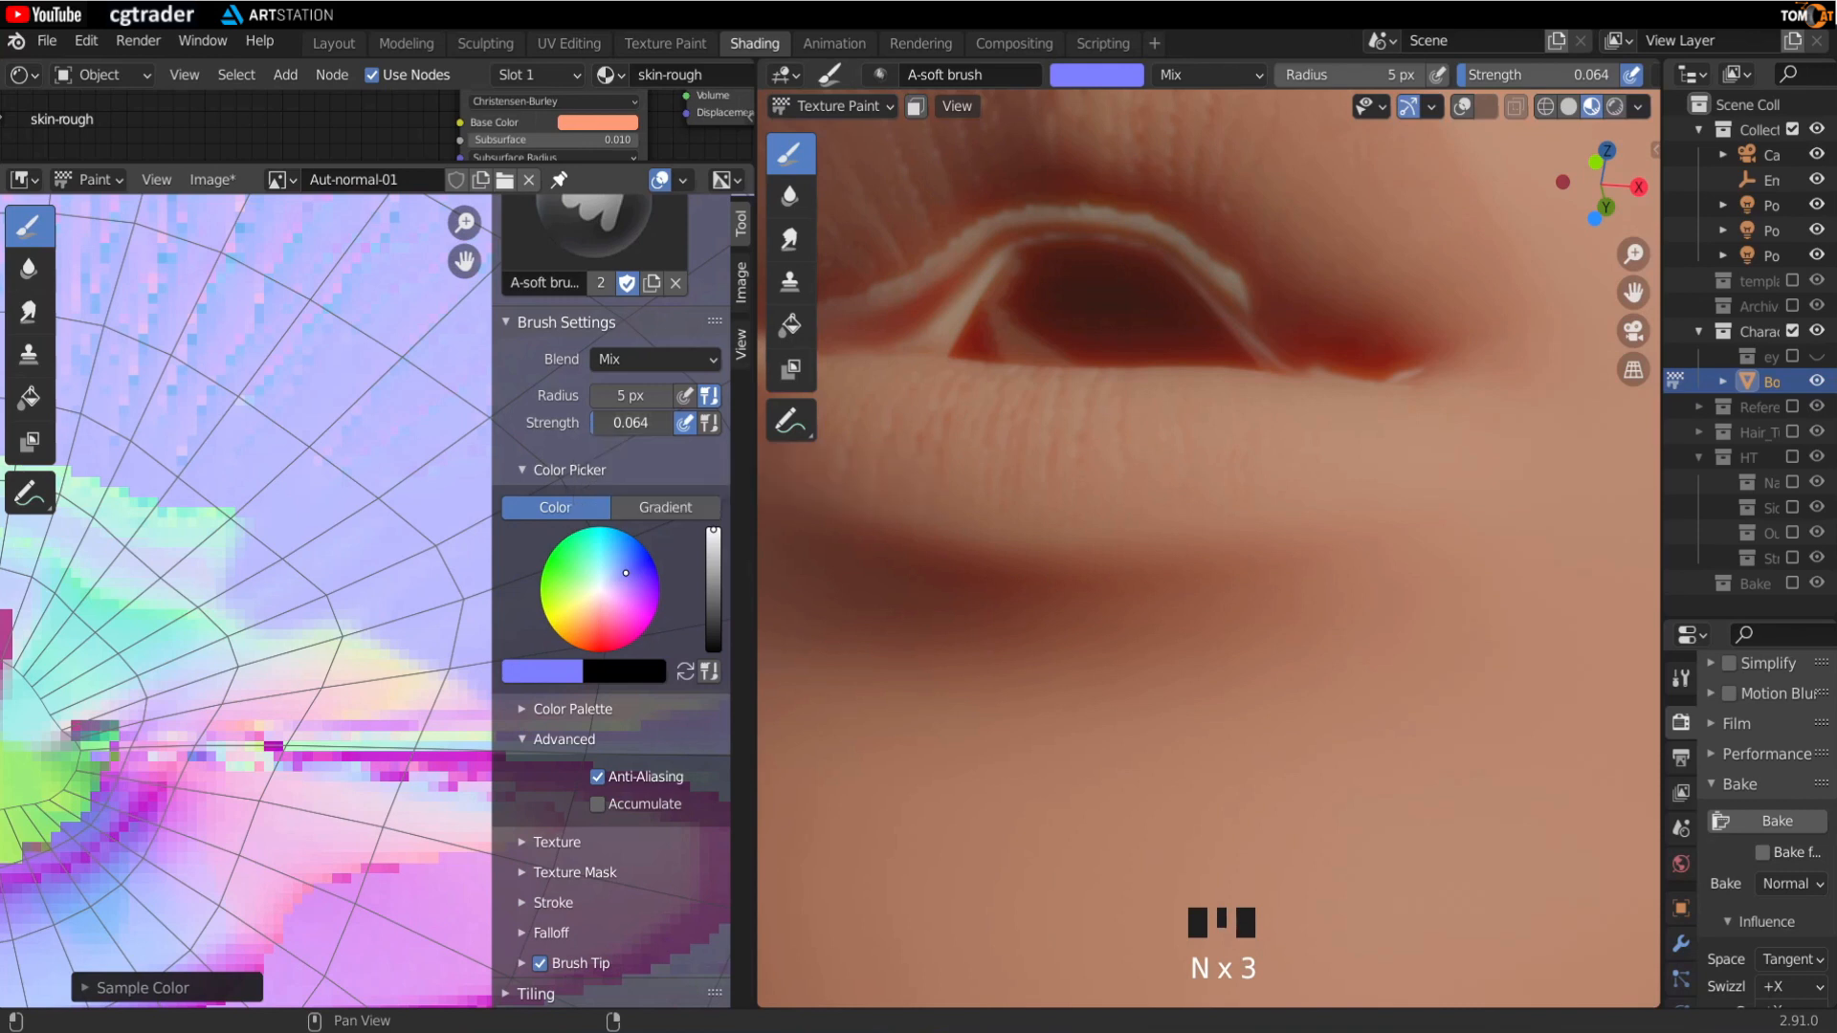
left_click_drag(606, 425, 689, 425)
key("n")
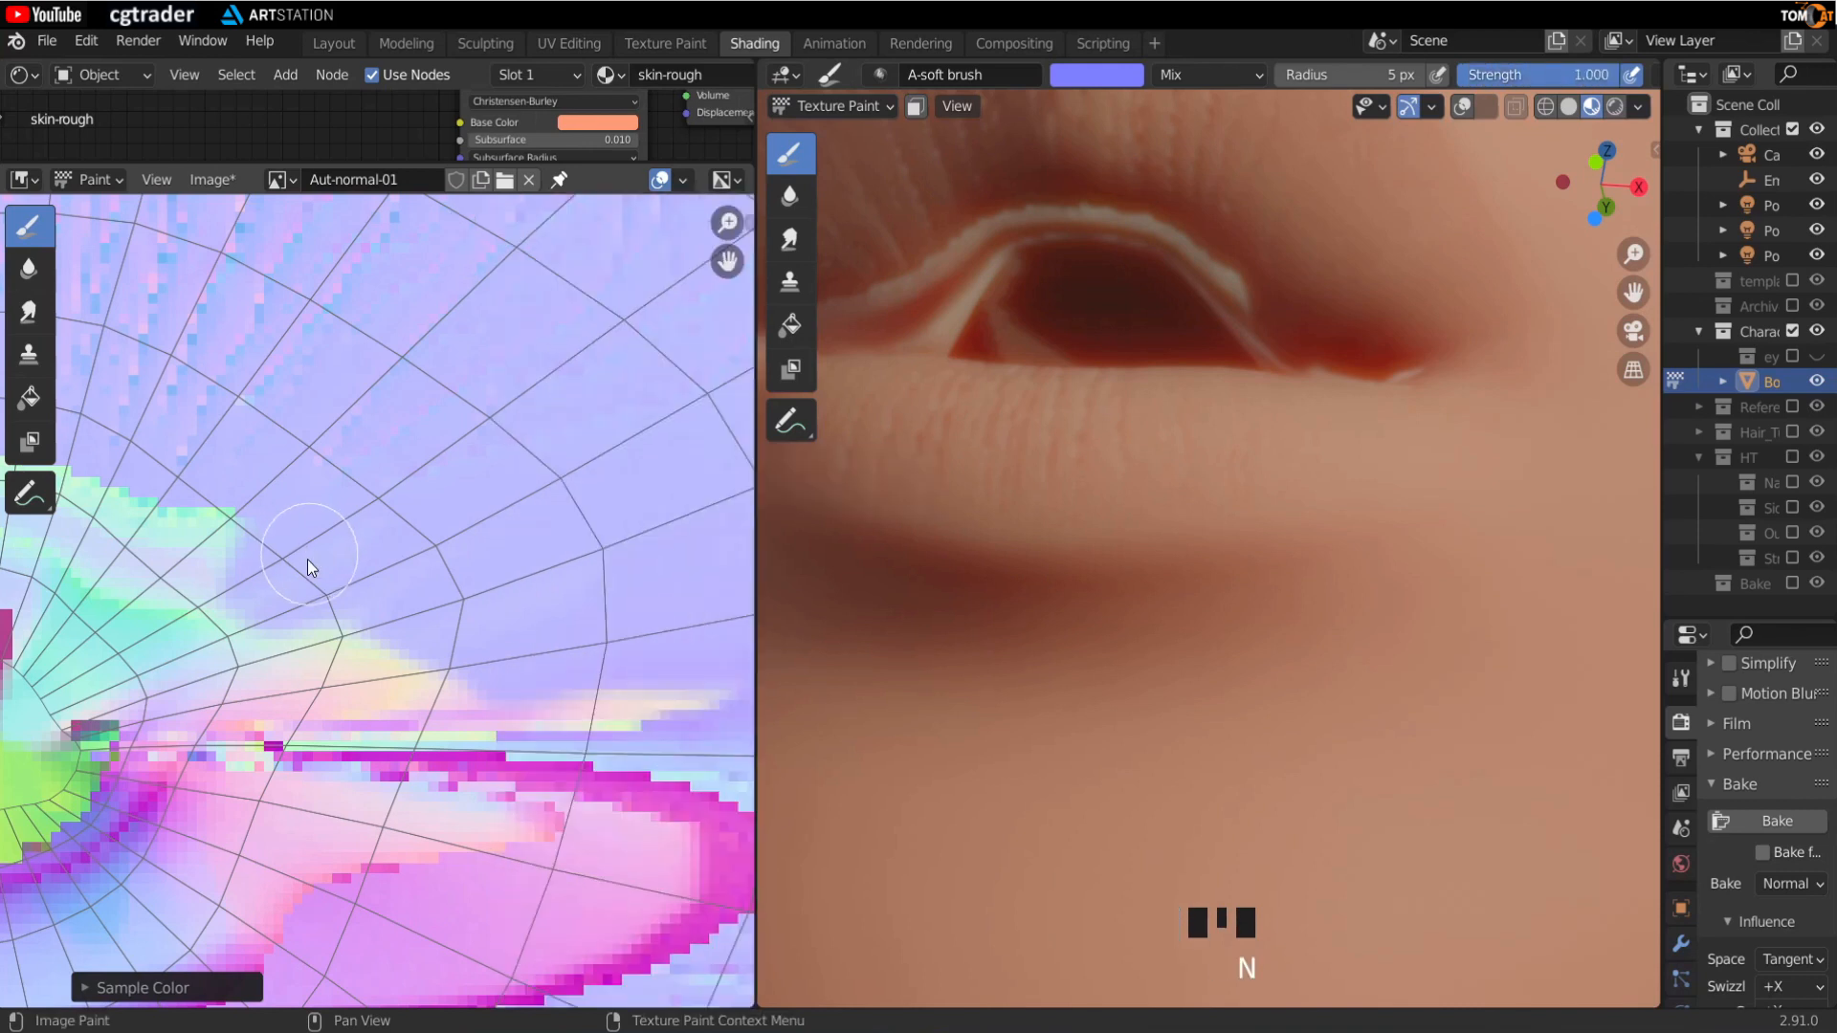
Step: Sample the neighbouring blue and paint it over the yellow-green patch just above the lip line in the normal map
scroll(509, 542, "up", 2)
key("s")
middle_click_drag(305, 639, 438, 602)
left_click_drag(390, 595, 353, 606)
left_click(306, 622)
middle_click_drag(604, 657, 493, 629)
middle_click_drag(302, 597, 478, 646)
left_click_drag(406, 601, 305, 620)
mouse_move(337, 618)
left_mouse_down()
mouse_move(314, 623)
mouse_move(368, 635)
left_mouse_up()
left_click(379, 656)
middle_click_drag(306, 646, 482, 658)
Step: Paint the blue over the remaining green between that patch and the dark red area at the upper lip's centre
left_click_drag(433, 587, 461, 573)
mouse_move(446, 567)
left_mouse_down()
mouse_move(469, 536)
mouse_move(394, 592)
left_mouse_up()
left_click(467, 554)
left_click(402, 559)
mouse_move(414, 603)
left_mouse_down()
mouse_move(410, 639)
mouse_move(442, 632)
left_mouse_up()
middle_click_drag(394, 625, 518, 669)
left_click(503, 592)
left_click(505, 586)
left_click(523, 573)
left_click_drag(505, 576, 488, 584)
left_click_drag(461, 578, 501, 576)
left_click(484, 585)
left_click_drag(429, 626, 432, 595)
mouse_move(431, 574)
left_mouse_down()
mouse_move(421, 593)
mouse_move(341, 537)
mouse_move(317, 617)
left_mouse_up()
Step: Enlarge the brush radius to 14 px and cover the dark red area at the upper lip's centre with blue
key("f")
left_click(404, 697)
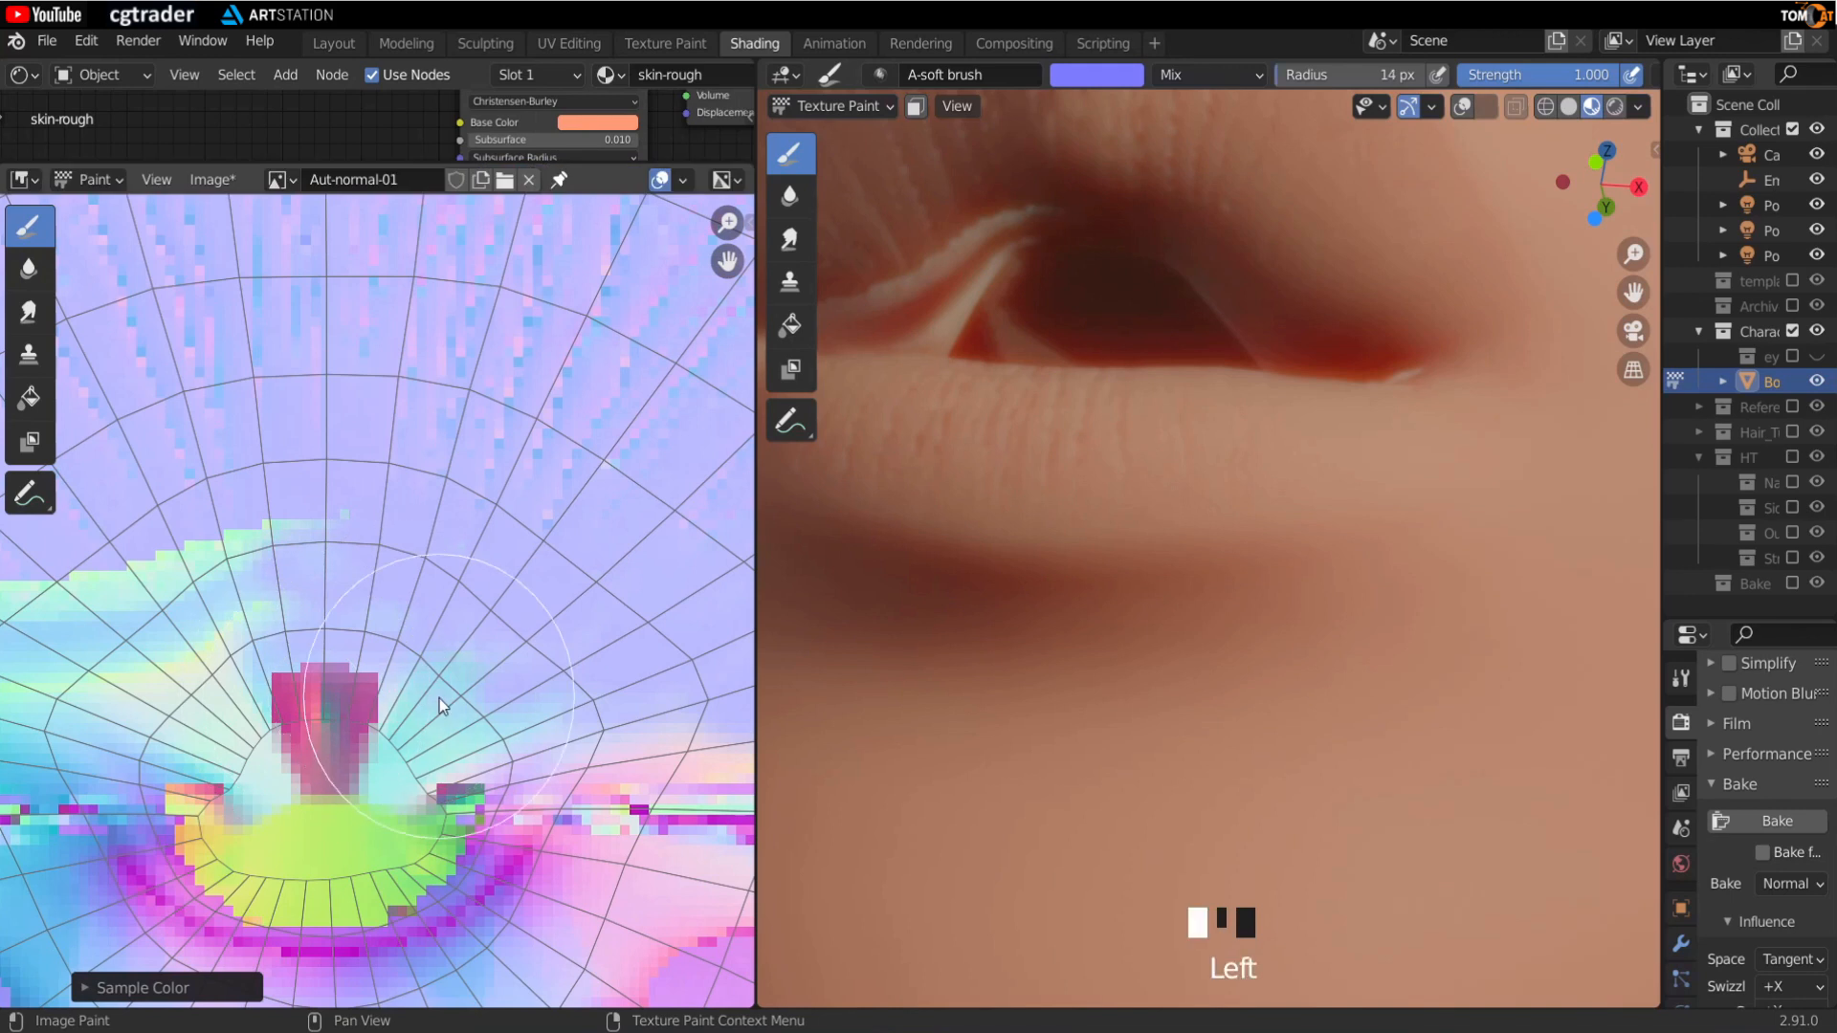
left_click_drag(383, 703, 335, 710)
left_click_drag(330, 713, 337, 703)
middle_click_drag(336, 703, 415, 640)
left_click_drag(383, 651, 335, 647)
left_click_drag(507, 605, 478, 613)
Step: Reduce the brush radius to 4 px, paint blue over the inner end of the opposite green patch, and check the lips on the mesh
left_click_drag(402, 595, 367, 606)
key("f")
left_click(345, 598)
left_click_drag(360, 479, 401, 465)
left_click_drag(326, 484, 273, 508)
mouse_move(344, 470)
left_mouse_down()
mouse_move(369, 465)
mouse_move(316, 478)
left_mouse_up()
left_click_drag(306, 486, 245, 507)
mouse_move(316, 507)
left_mouse_down()
mouse_move(347, 490)
mouse_move(302, 570)
left_mouse_up()
left_click_drag(363, 555, 390, 596)
middle_click_drag(261, 593, 469, 669)
left_click_drag(493, 660, 469, 670)
left_click_drag(493, 632, 469, 637)
left_click_drag(479, 593, 473, 613)
middle_click_drag(995, 383, 1060, 490)
middle_click_drag(445, 696, 410, 730)
scroll(1024, 440, "up", 3)
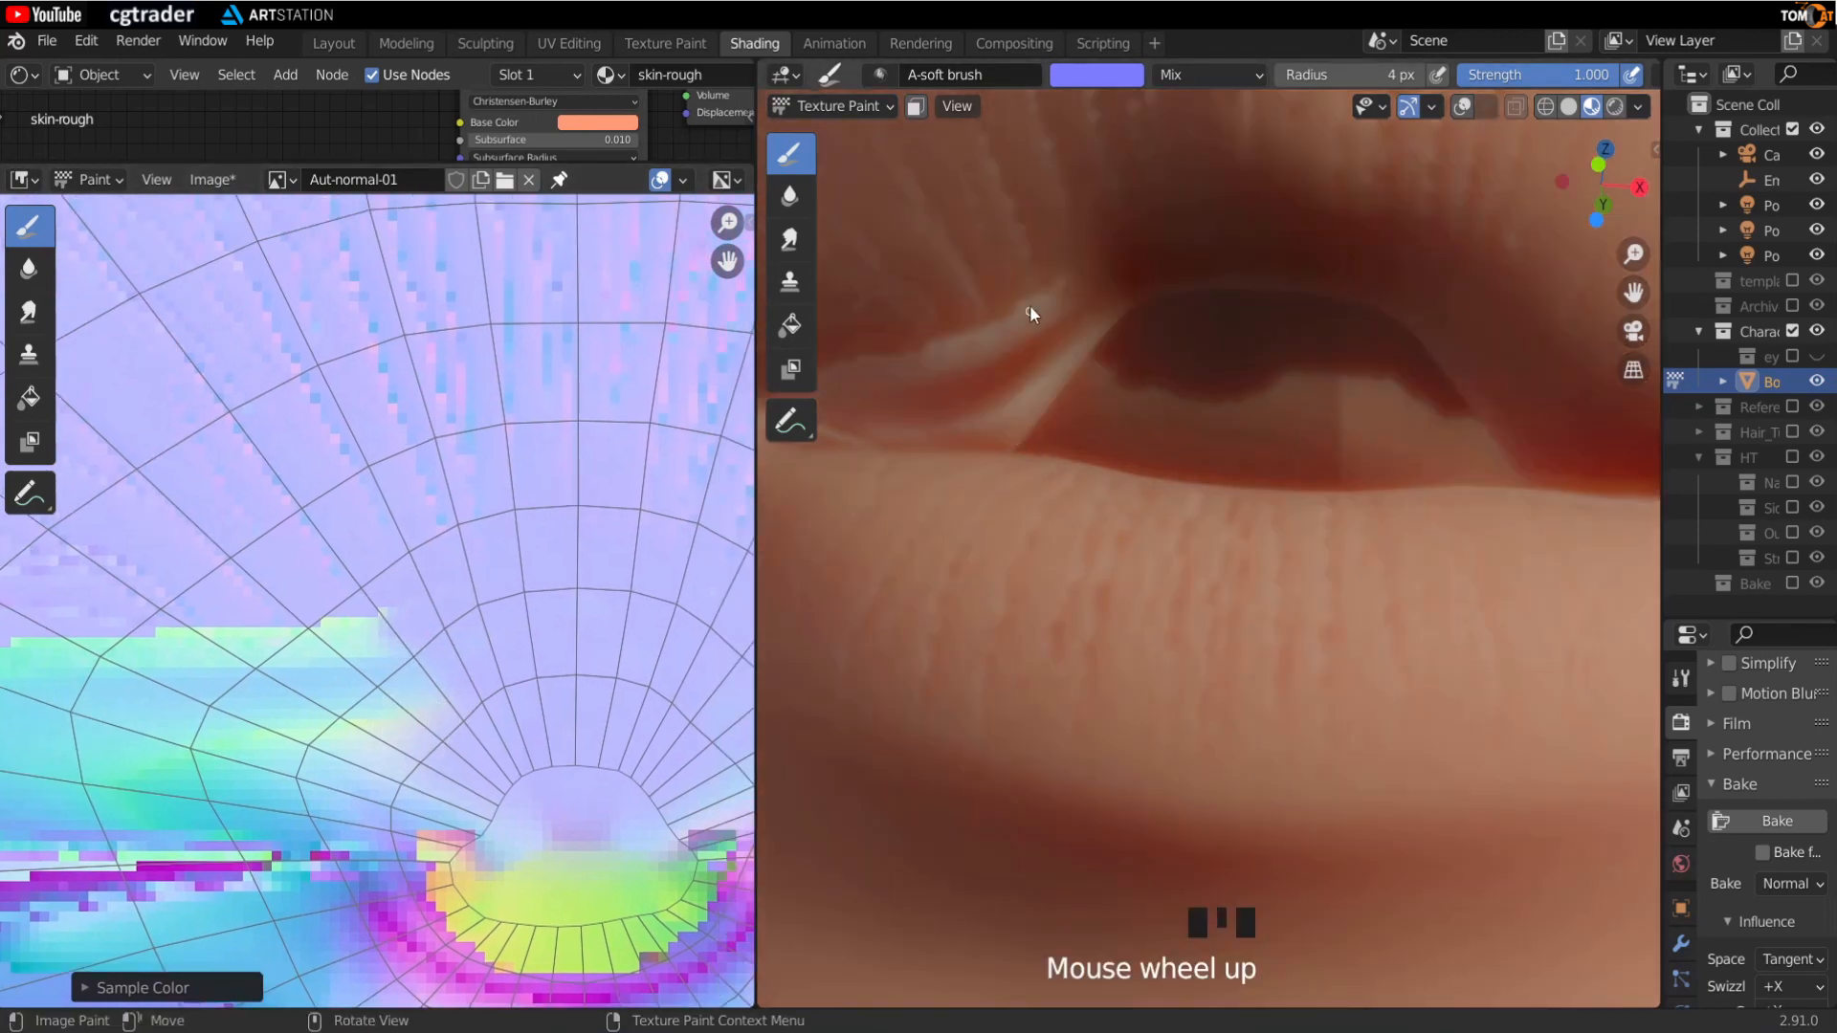
middle_click_drag(1002, 335, 978, 331)
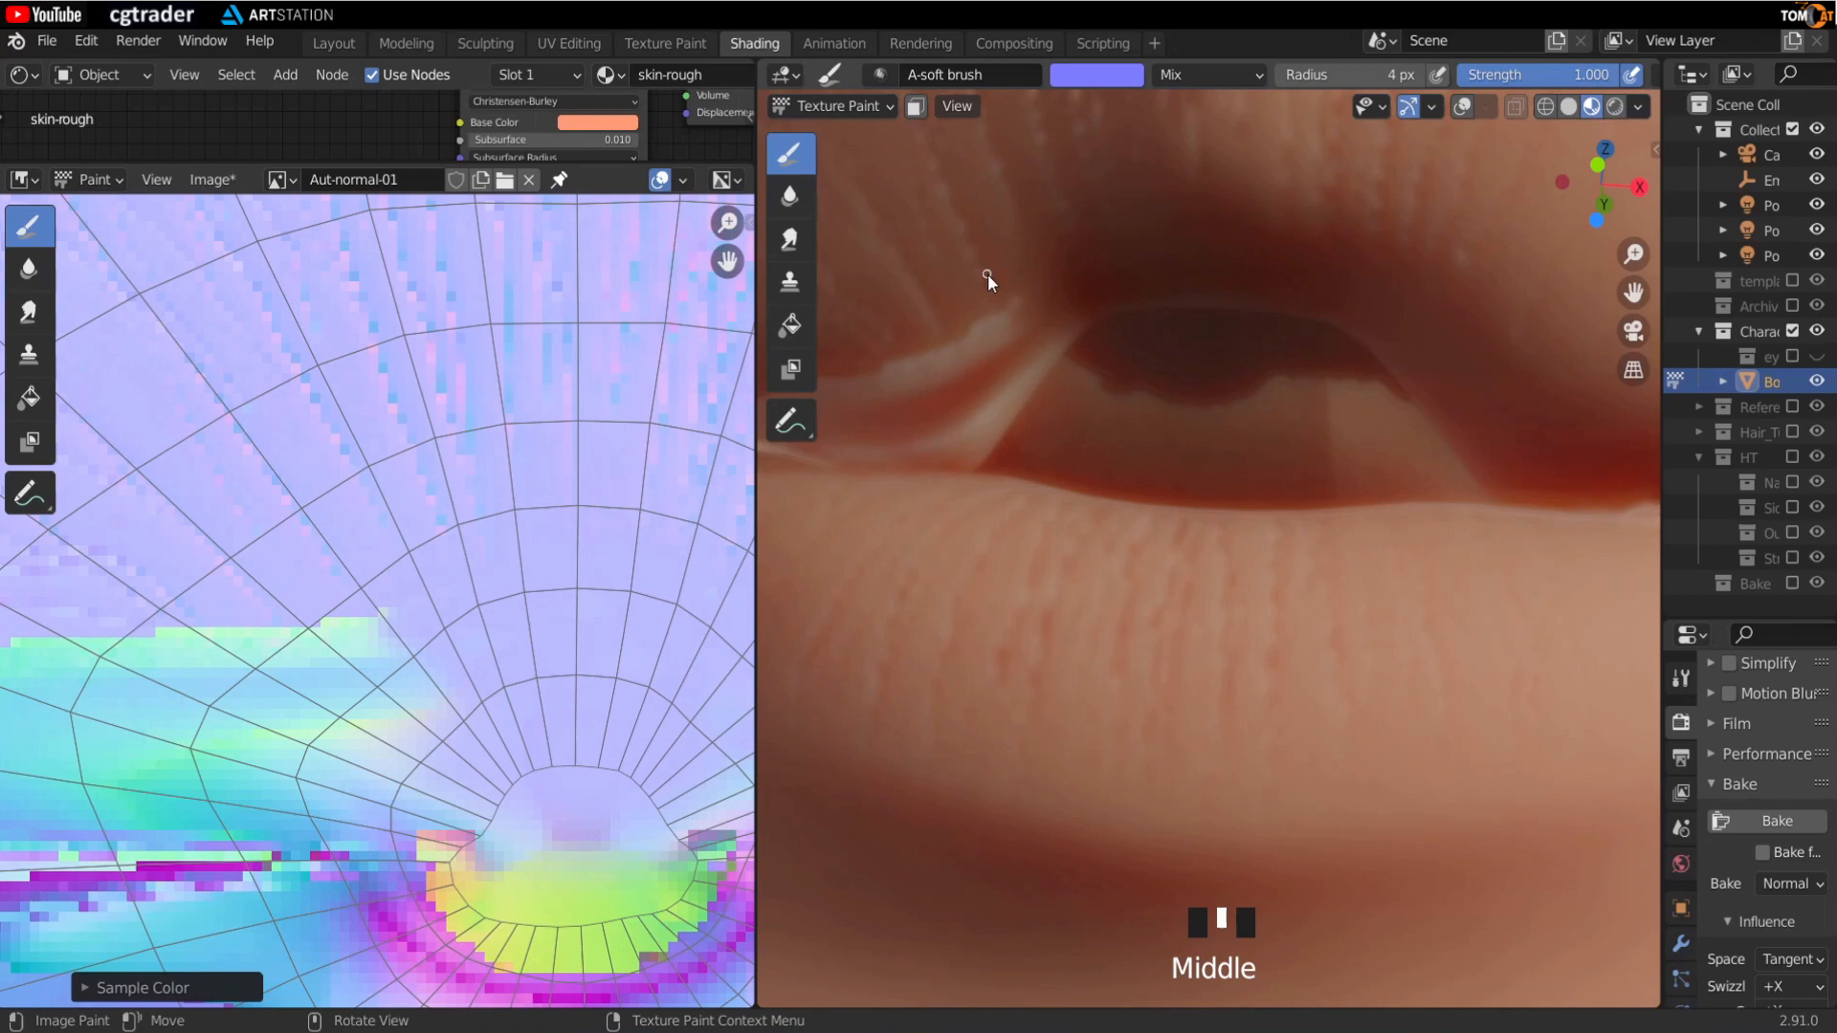
Step: Switch to the Smear brush and set its strength to 0.5
left_click(29, 311)
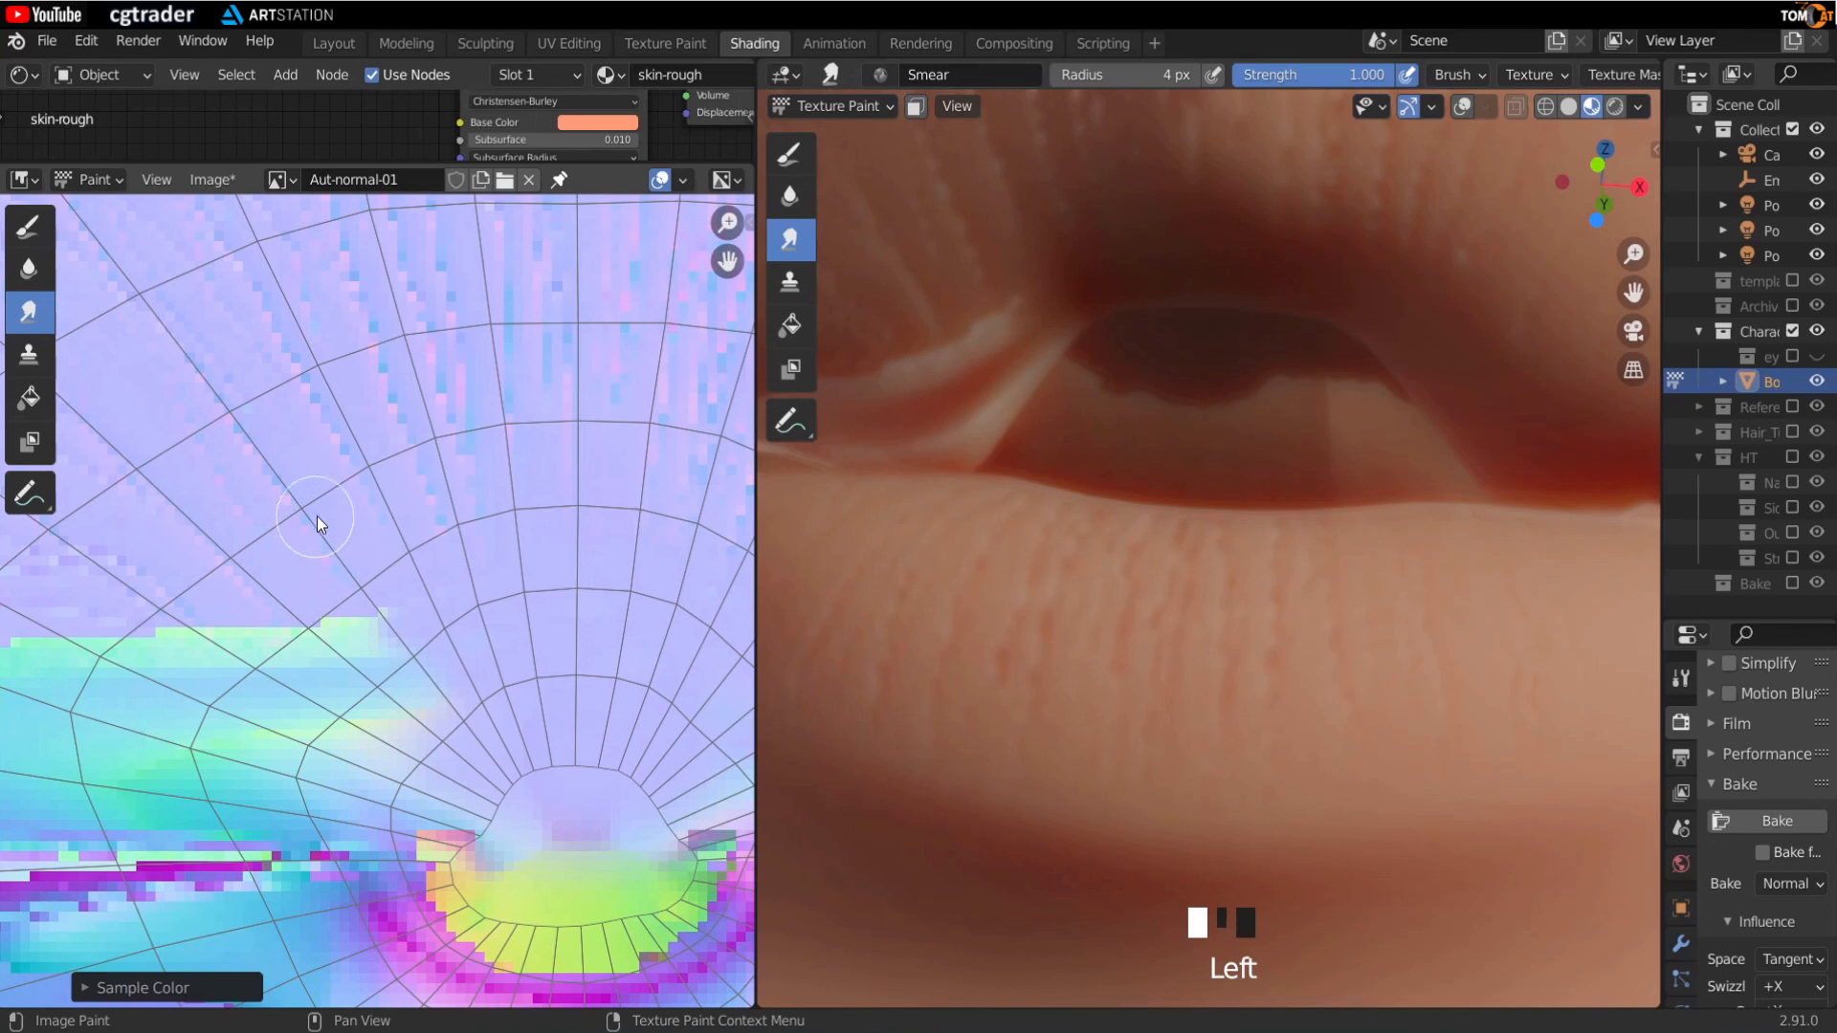
key("n")
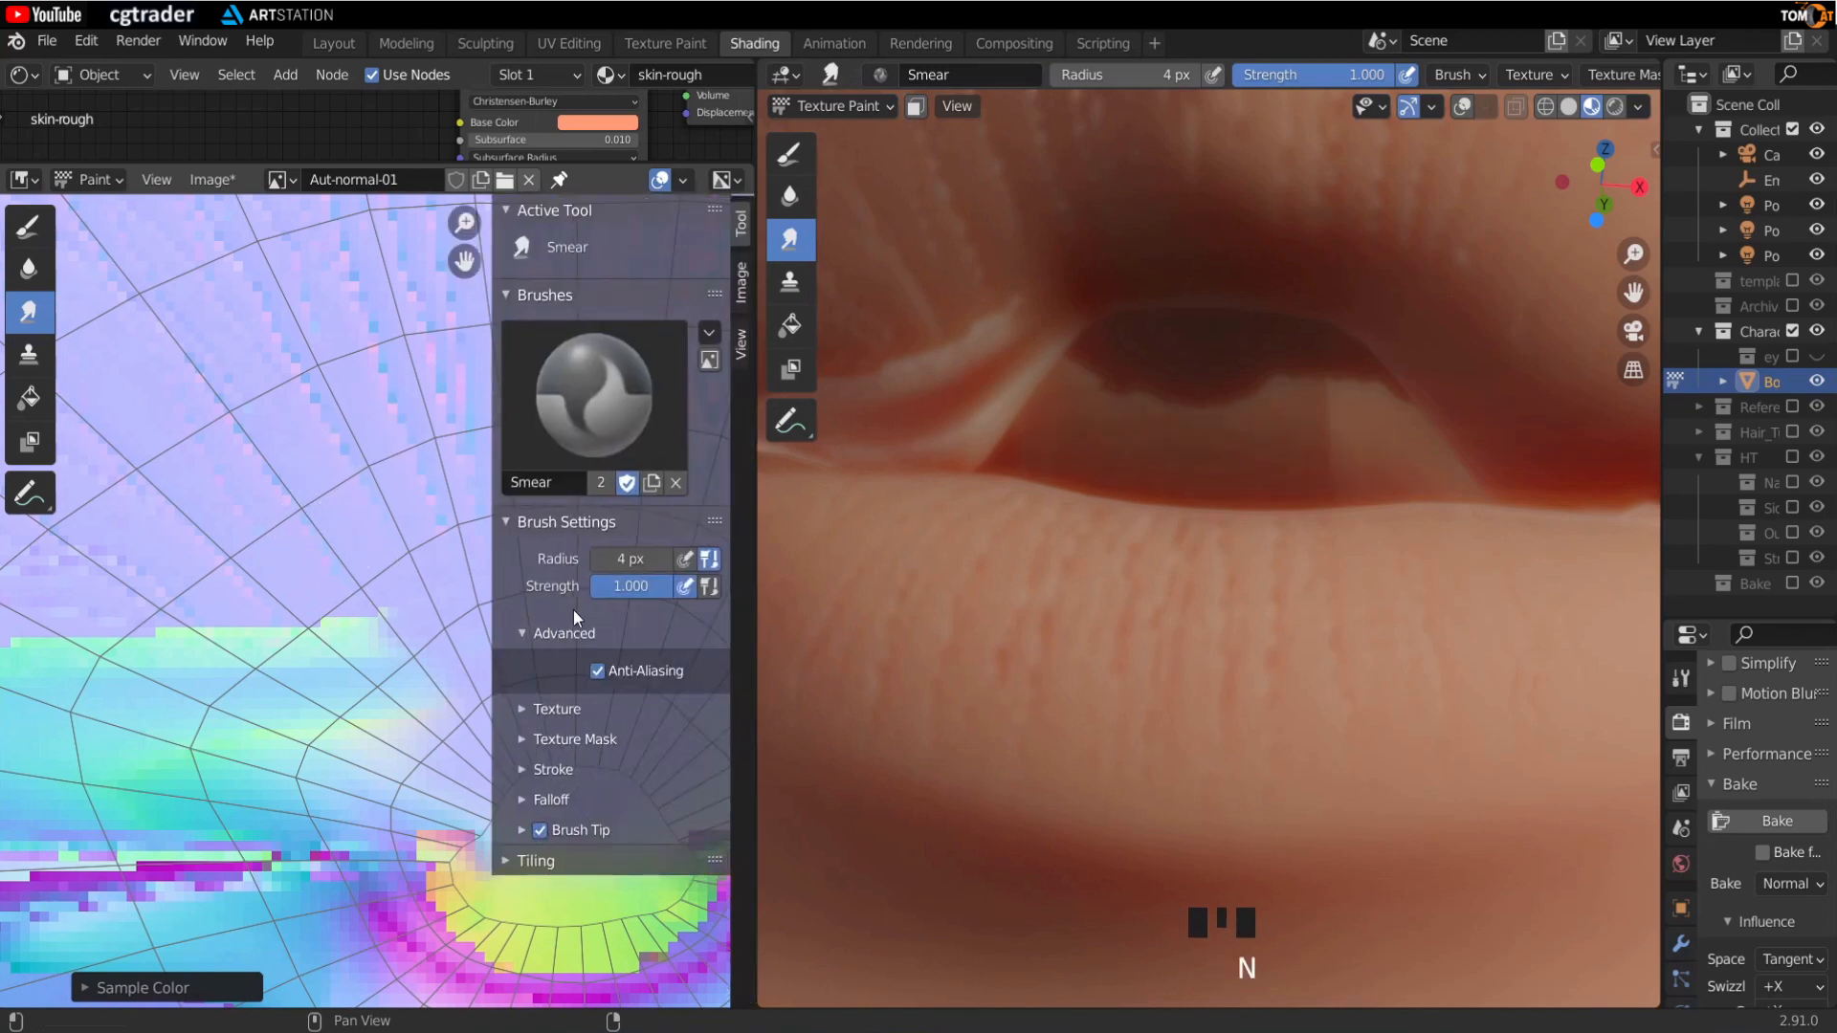
type(".5")
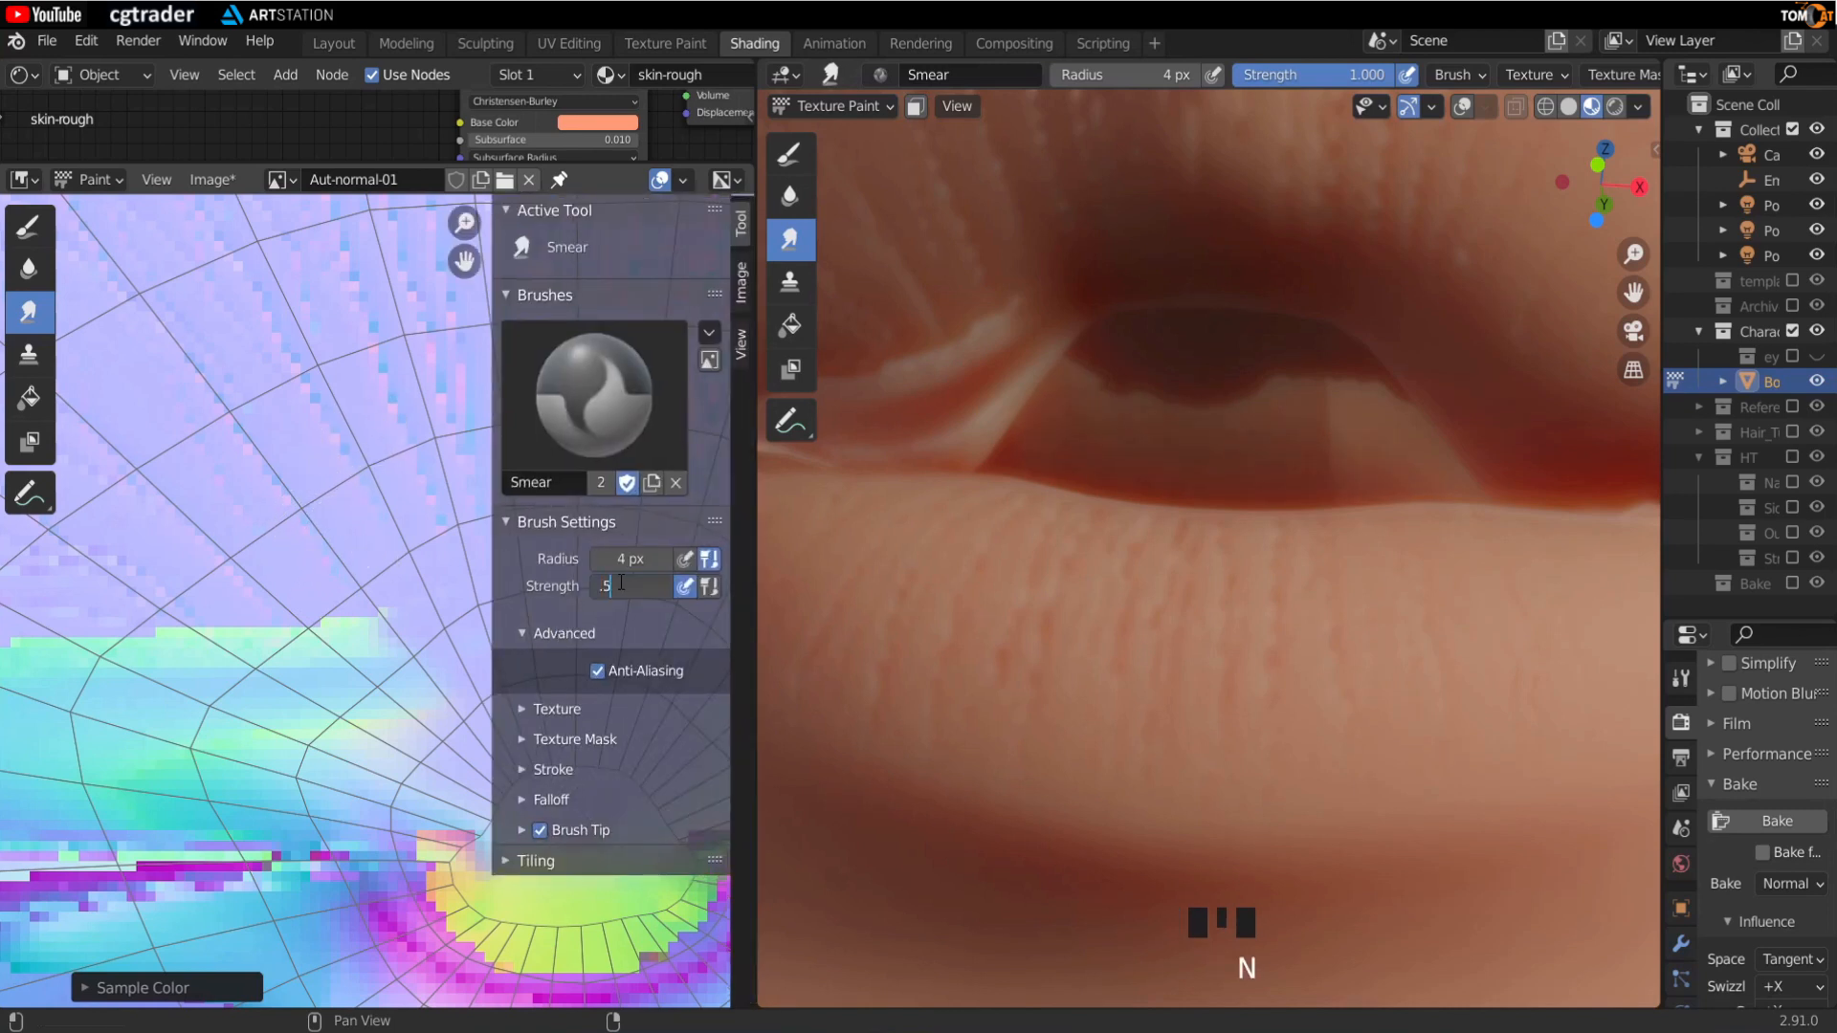
left_click(193, 641)
key("n")
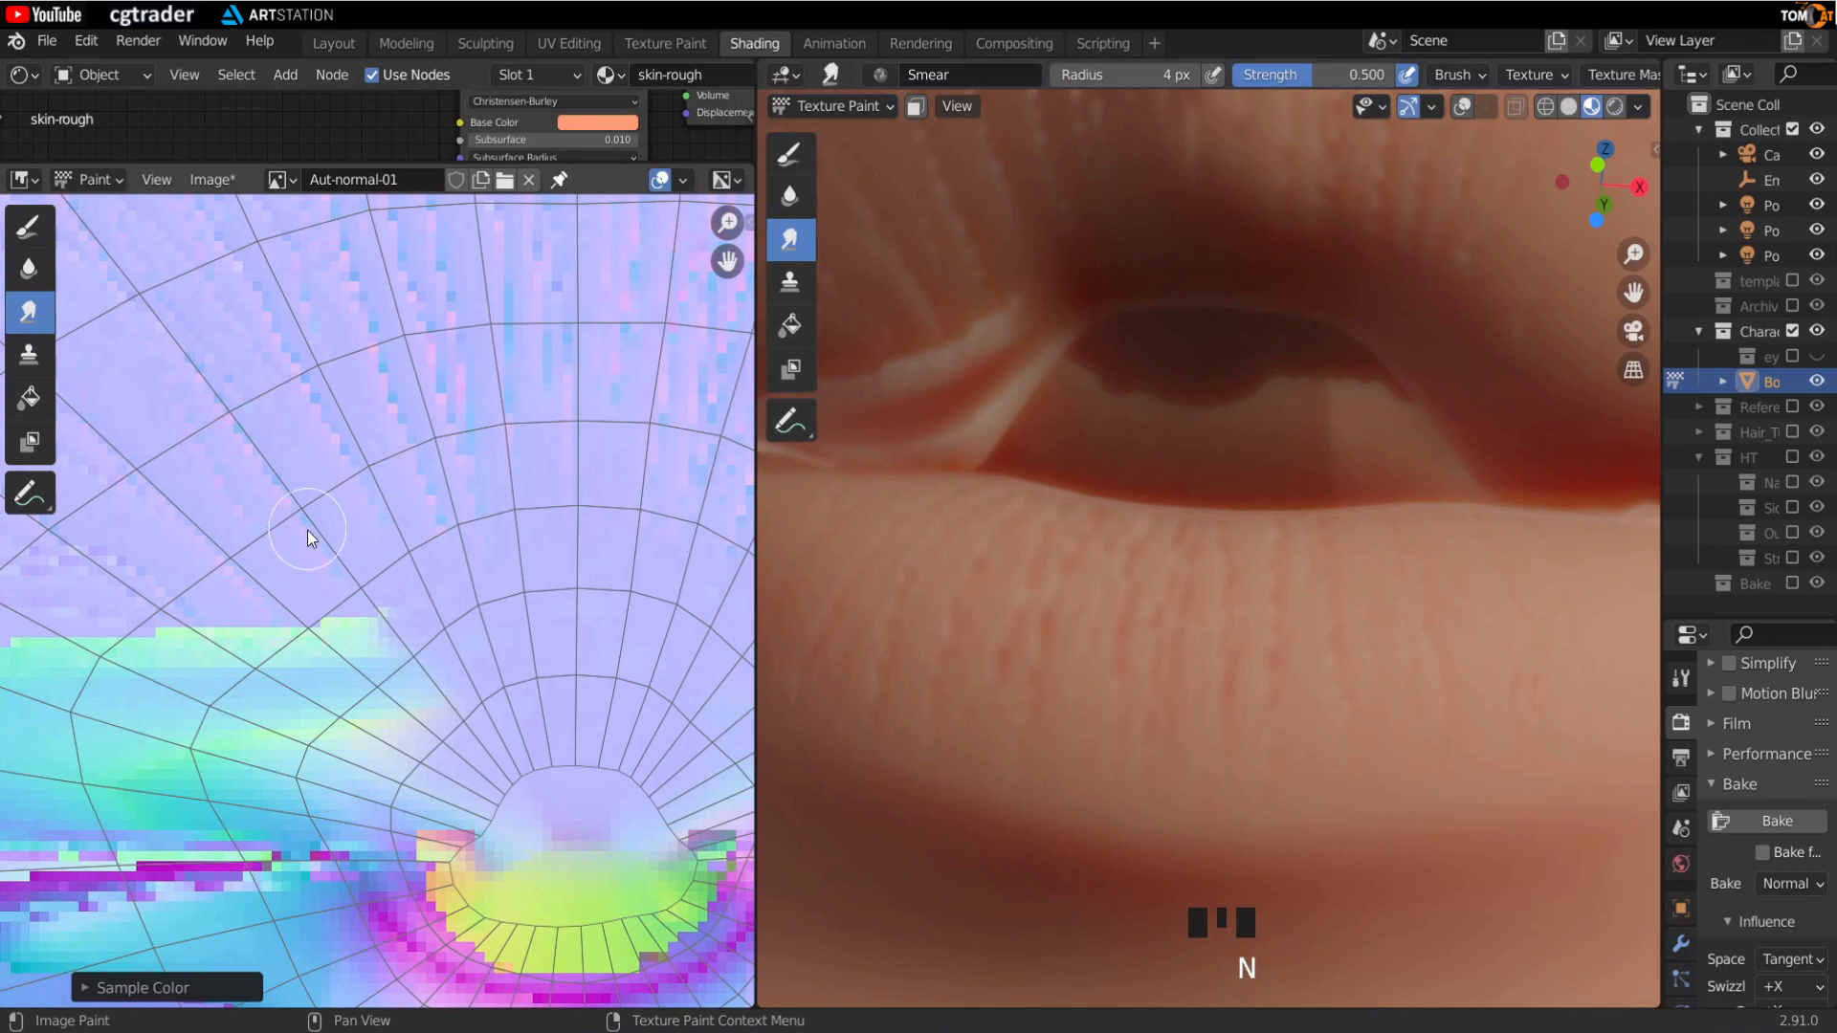
left_click_drag(307, 530, 342, 574)
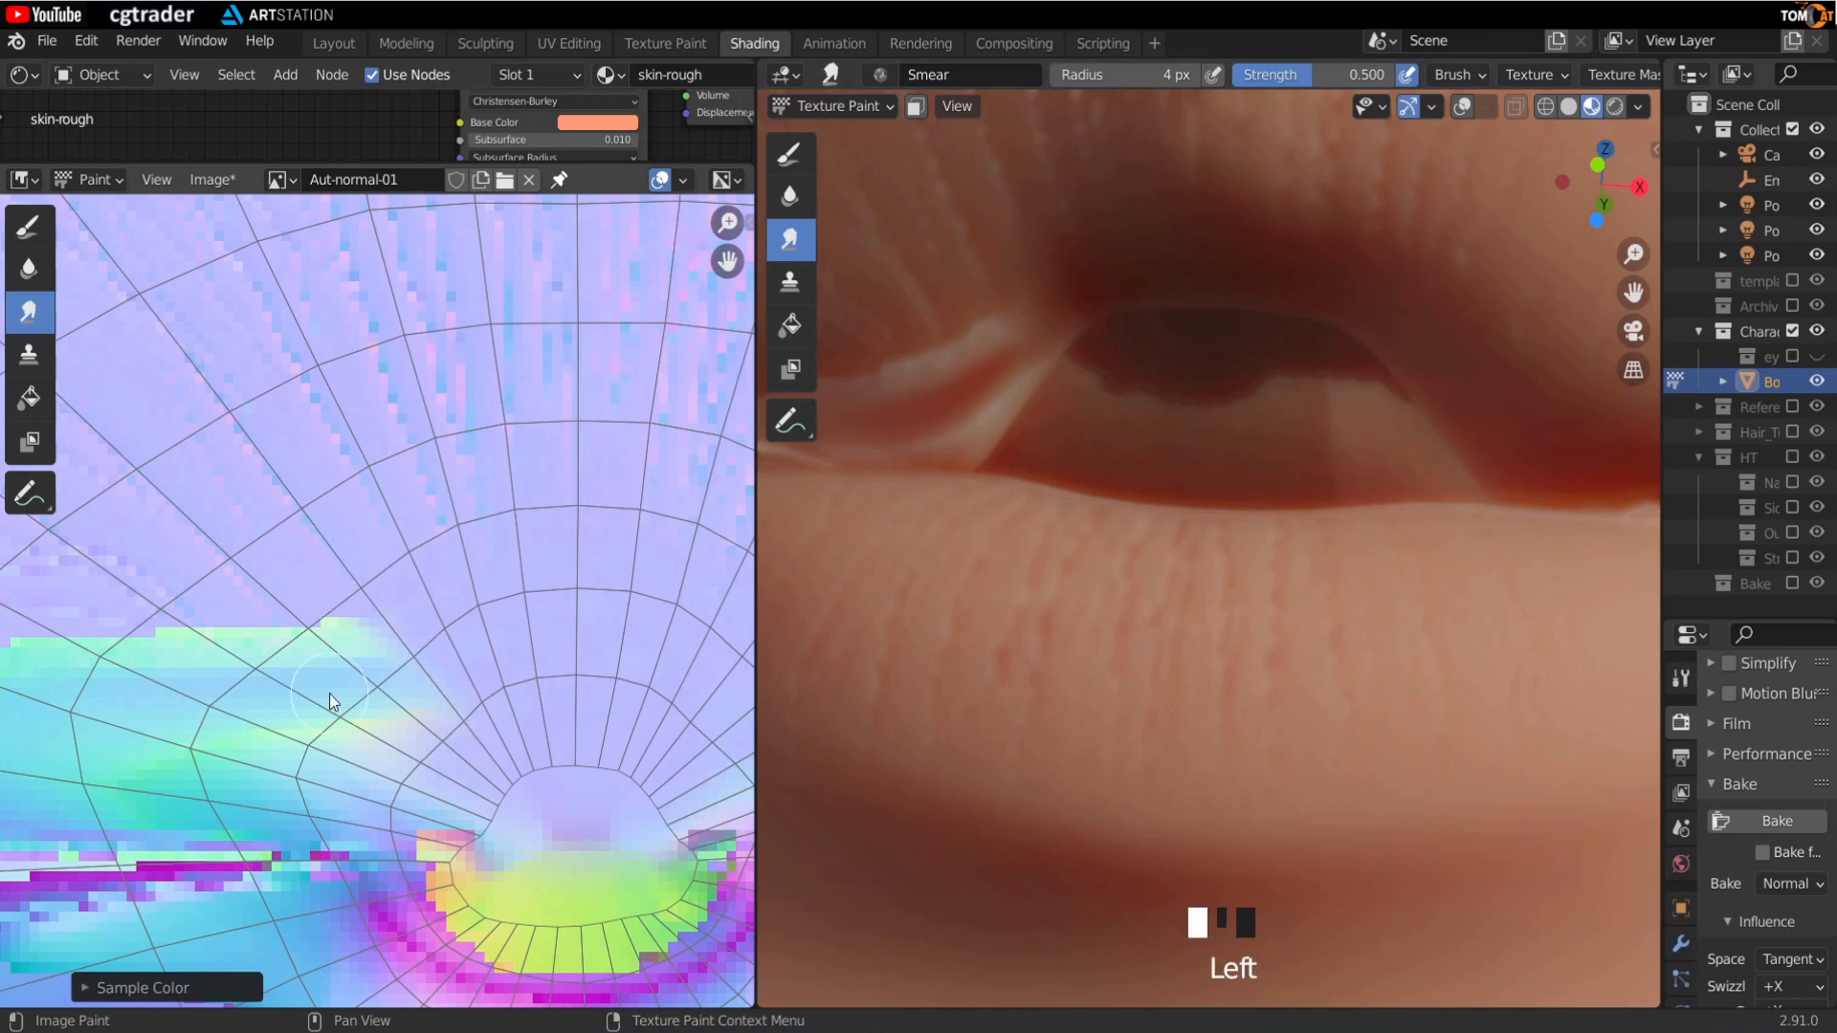
key("ctrl+z")
left_click_drag(294, 536, 455, 723)
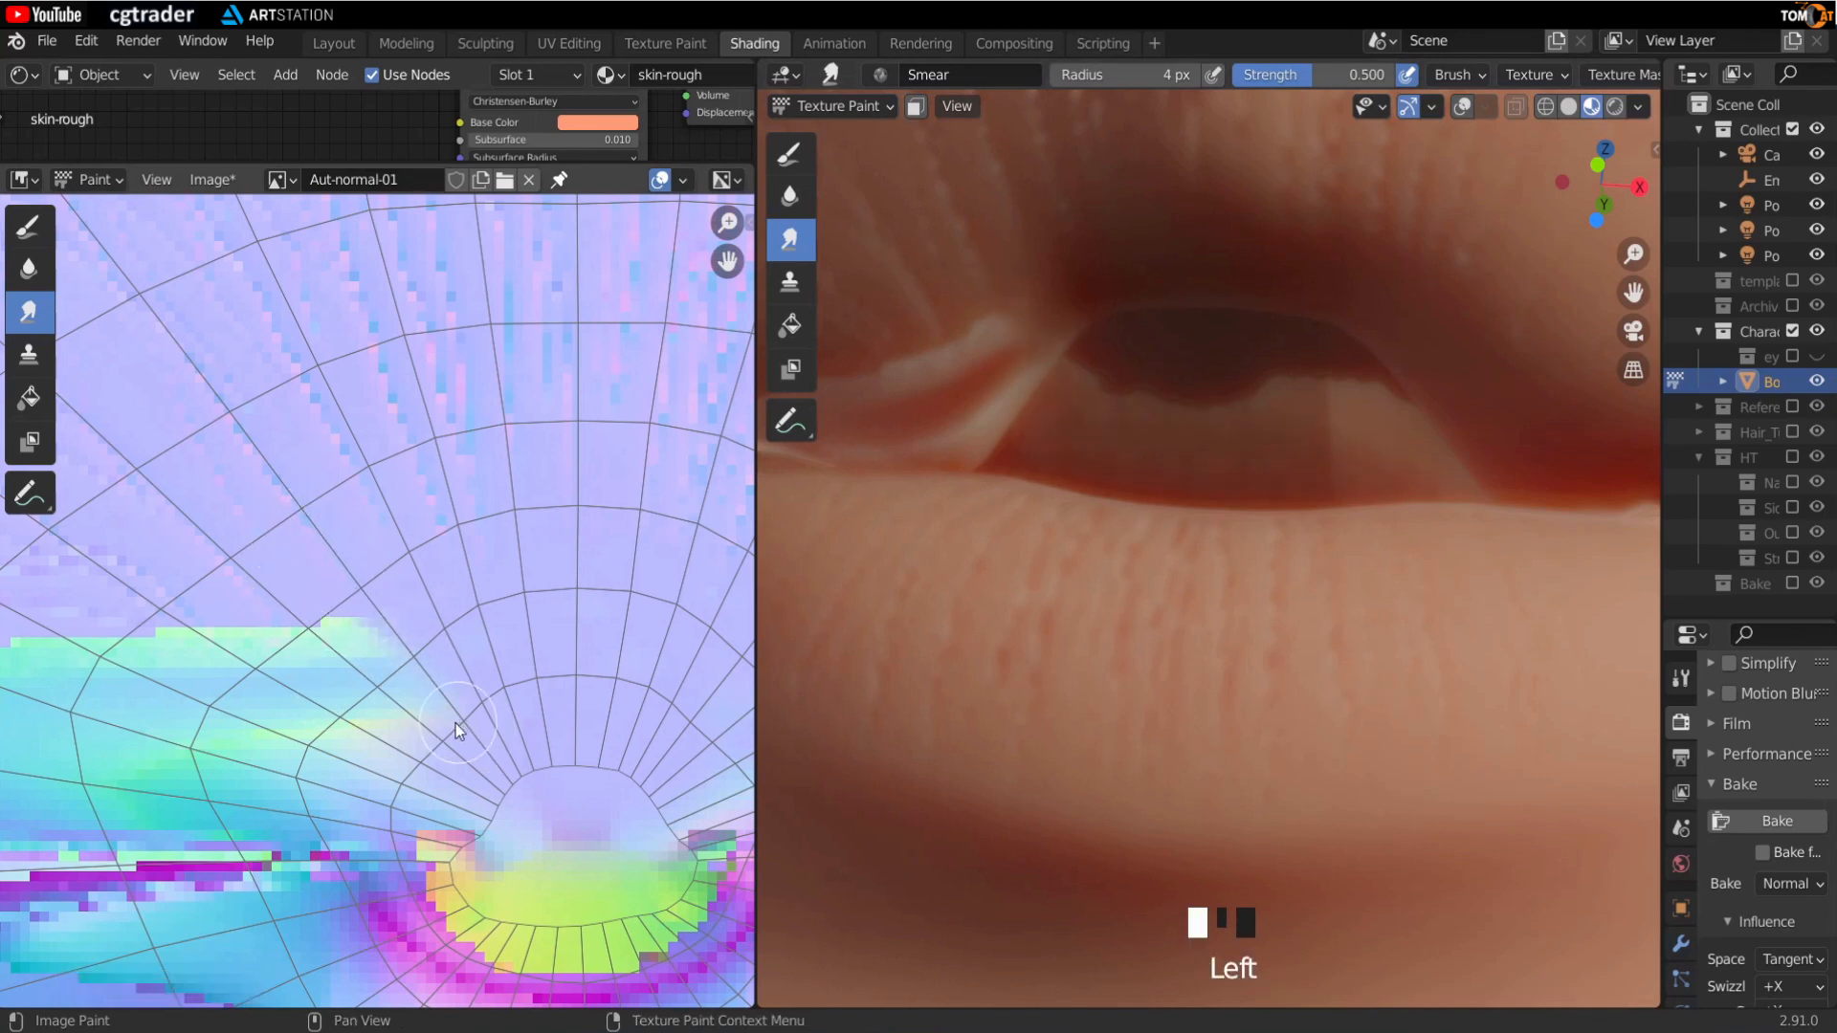
key("ctrl+z")
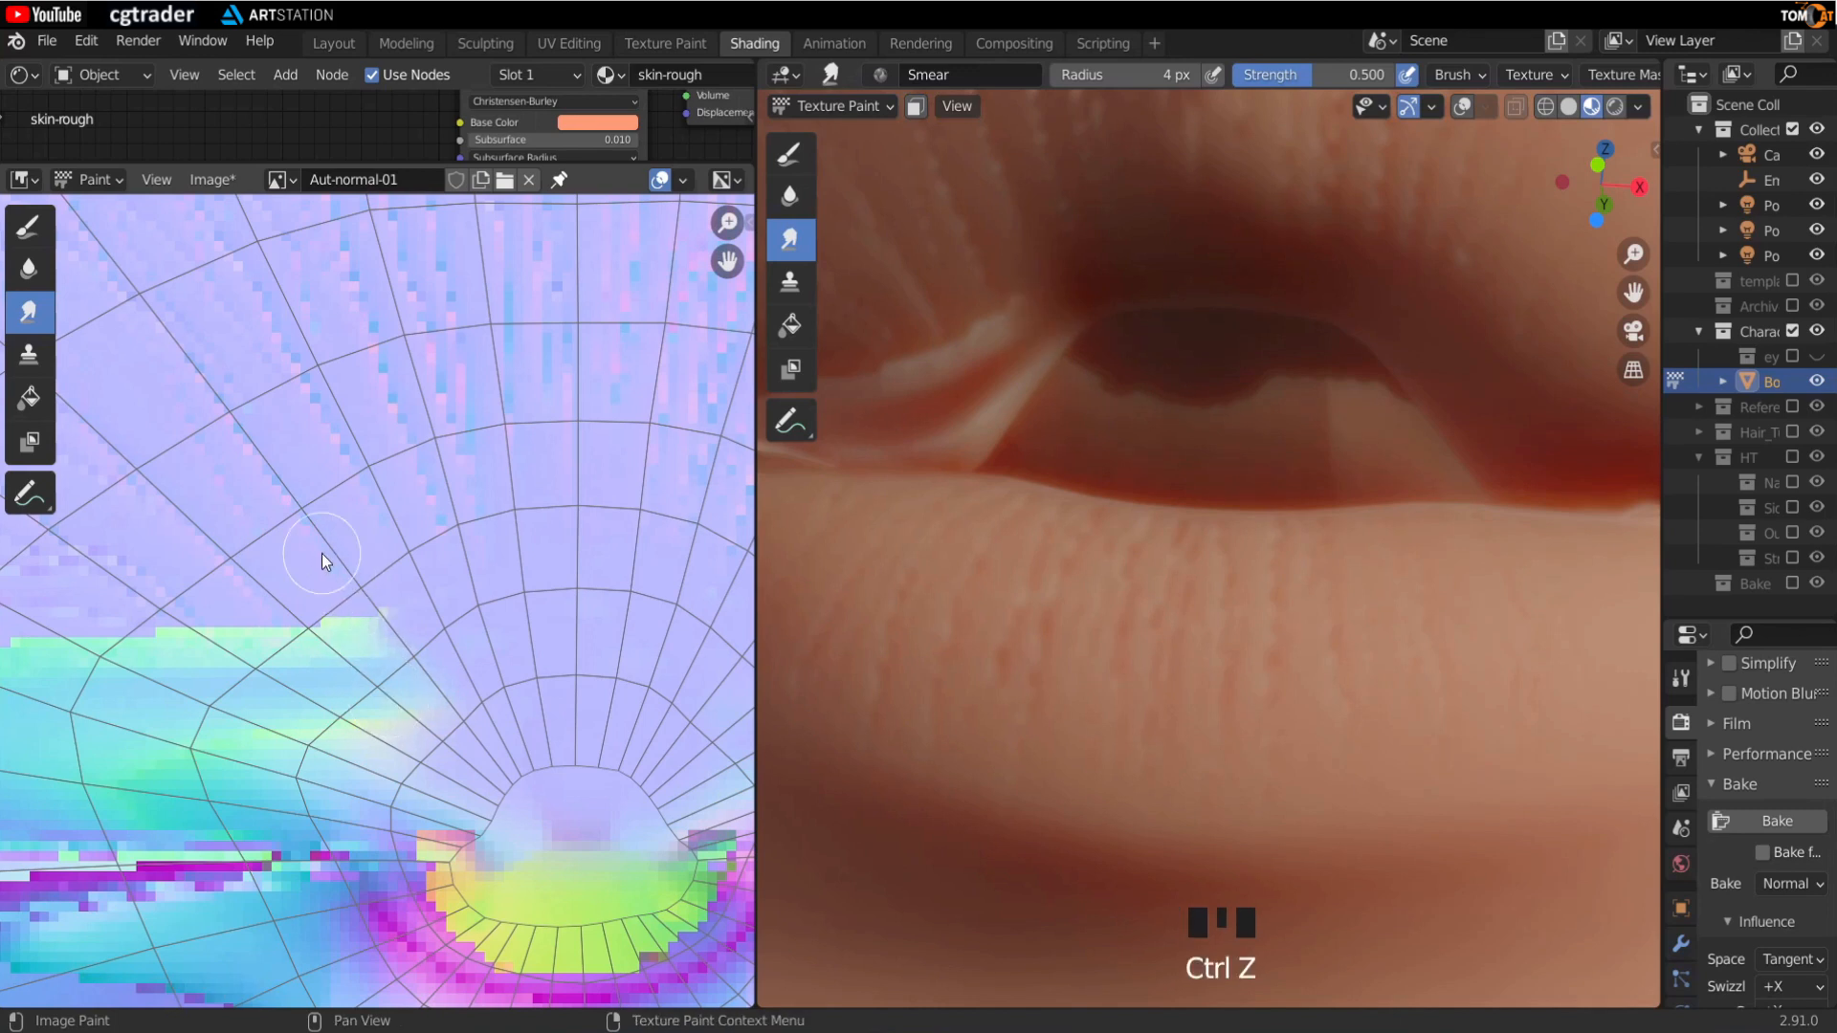
Step: Smear the surrounding blue diagonally into the inner end of the remaining green upper lip patch with a 4 px radius
left_click_drag(336, 572, 449, 723)
left_click_drag(337, 586, 406, 679)
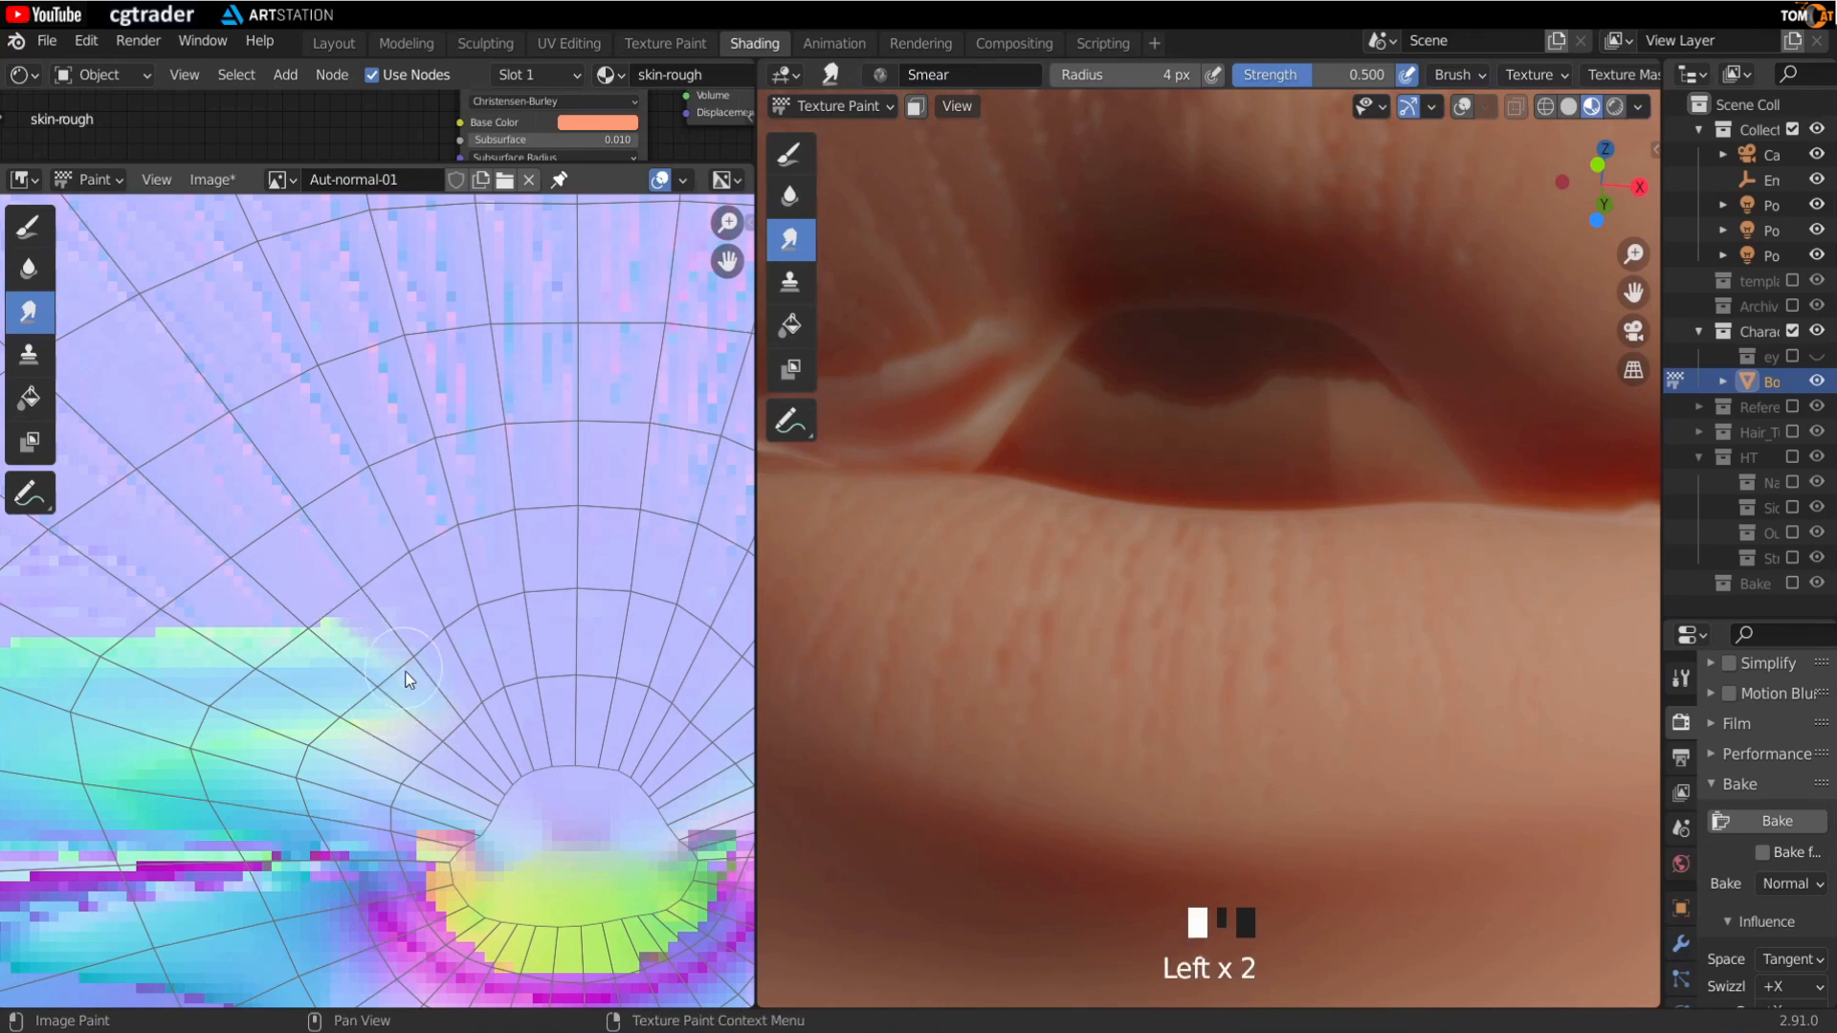
left_click_drag(278, 494, 435, 708)
left_click_drag(321, 614, 383, 682)
left_click_drag(330, 632, 433, 705)
mouse_move(420, 698)
middle_mouse_down()
mouse_move(216, 705)
mouse_move(493, 679)
middle_mouse_up()
left_click_drag(339, 613, 444, 662)
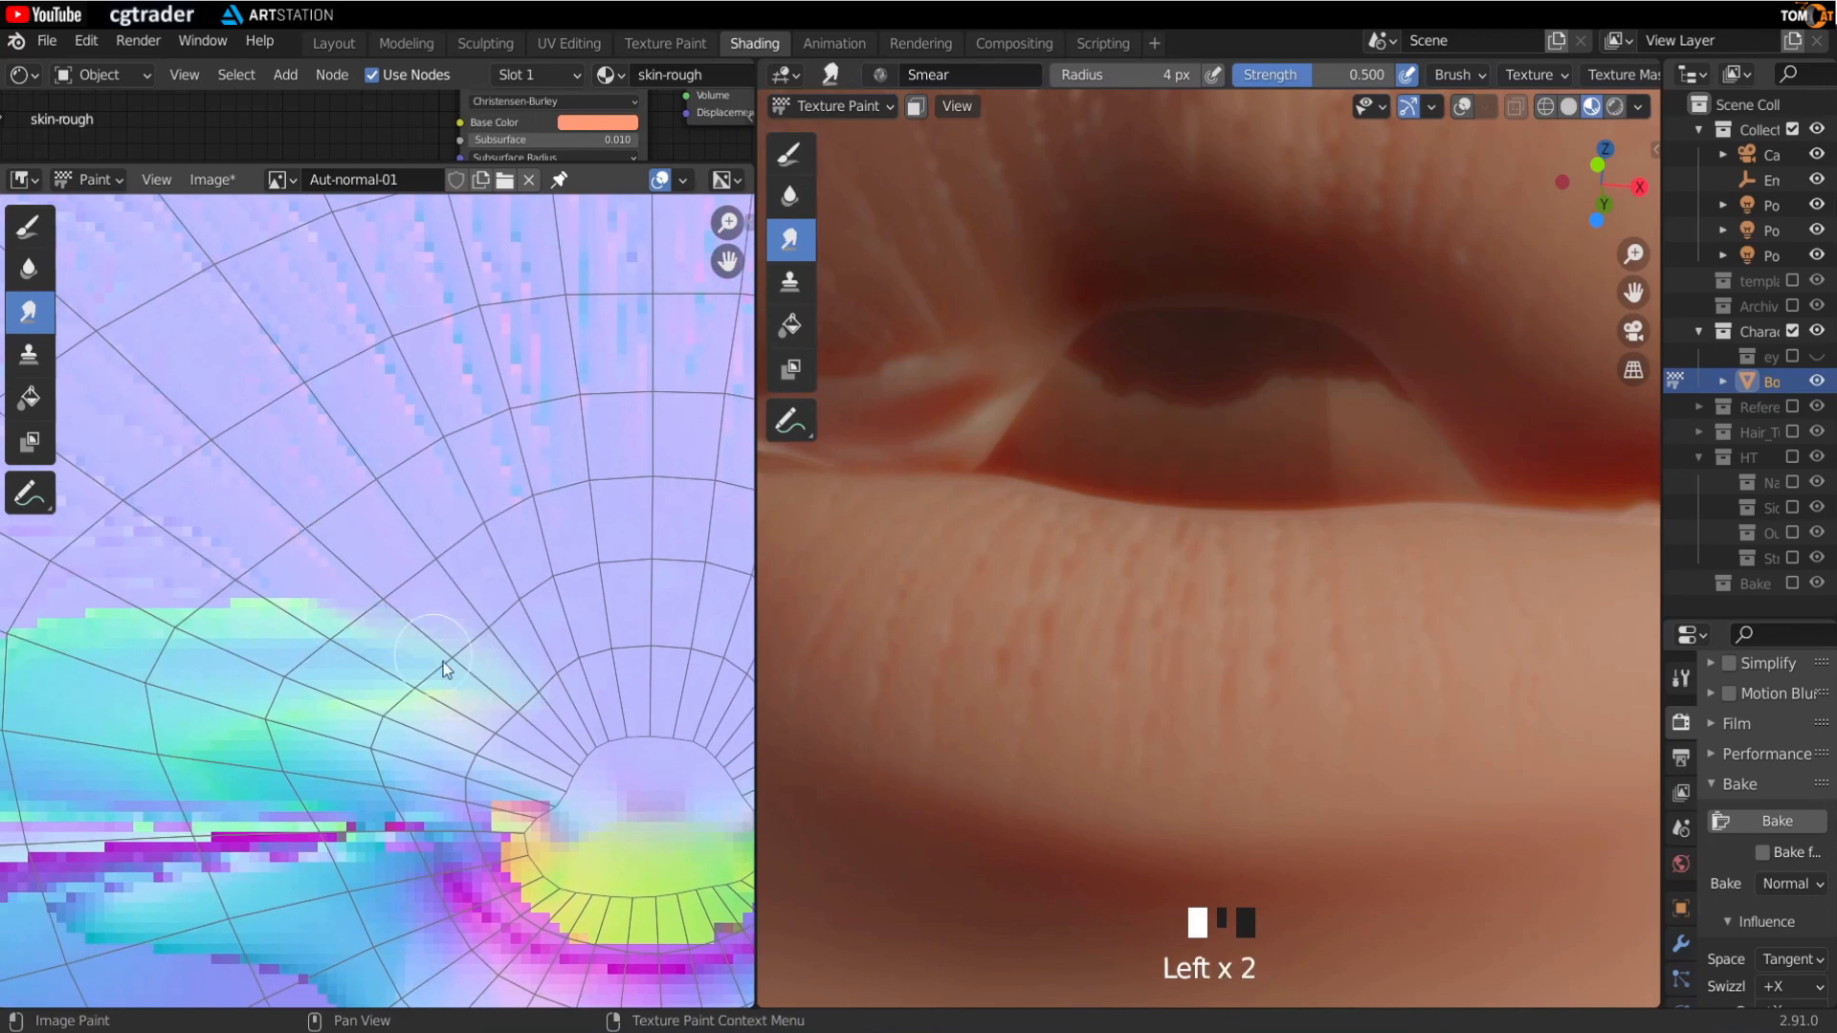
left_click_drag(348, 608, 485, 709)
Step: Smear the green patch's upper edge inward, blending it toward the lip's centre
middle_click_drag(324, 674, 426, 673)
left_click_drag(330, 591, 421, 639)
mouse_move(343, 603)
left_mouse_down()
mouse_move(421, 617)
mouse_move(460, 656)
left_mouse_up()
left_click_drag(336, 594, 430, 626)
left_click_drag(417, 612, 546, 670)
left_click_drag(507, 643, 608, 684)
left_click_drag(564, 651, 589, 663)
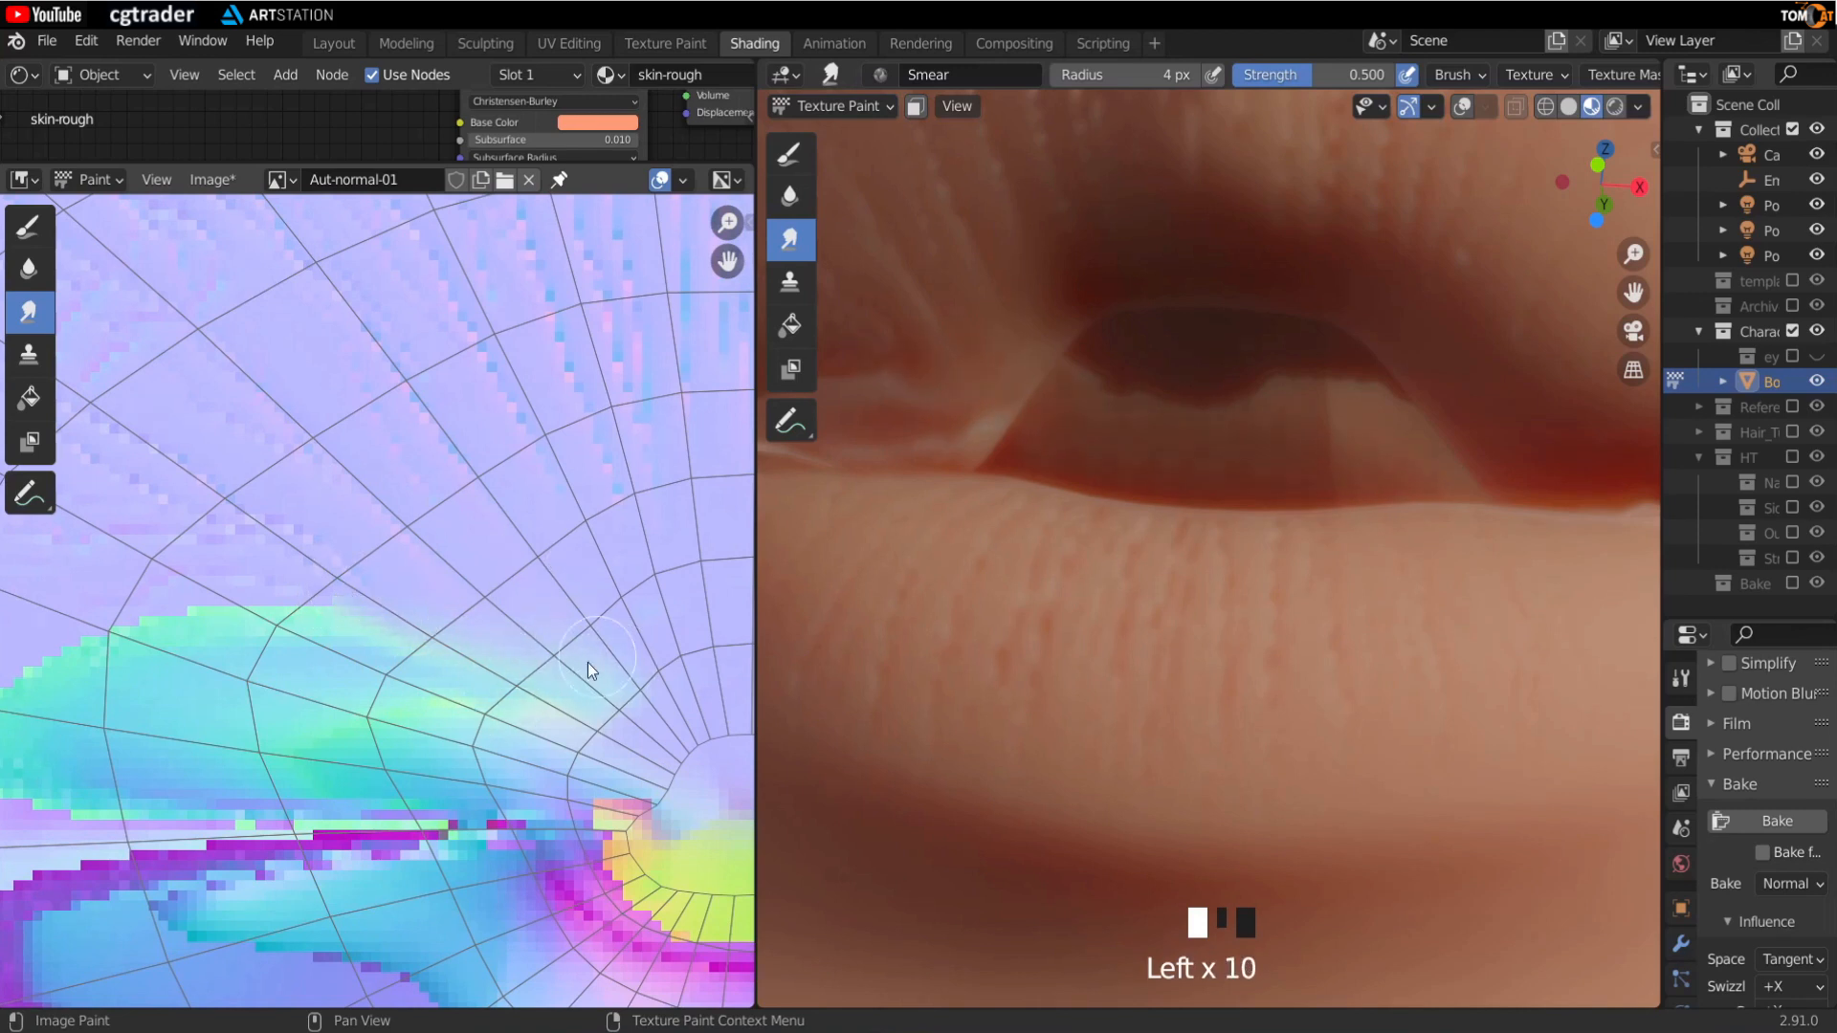
Step: Smear blue diagonally over the upper edge of the green patch's outer half
middle_click_drag(337, 683, 445, 693)
left_click_drag(258, 617, 335, 656)
left_click_drag(302, 612, 402, 681)
left_click_drag(315, 622, 422, 670)
left_click_drag(421, 660, 495, 686)
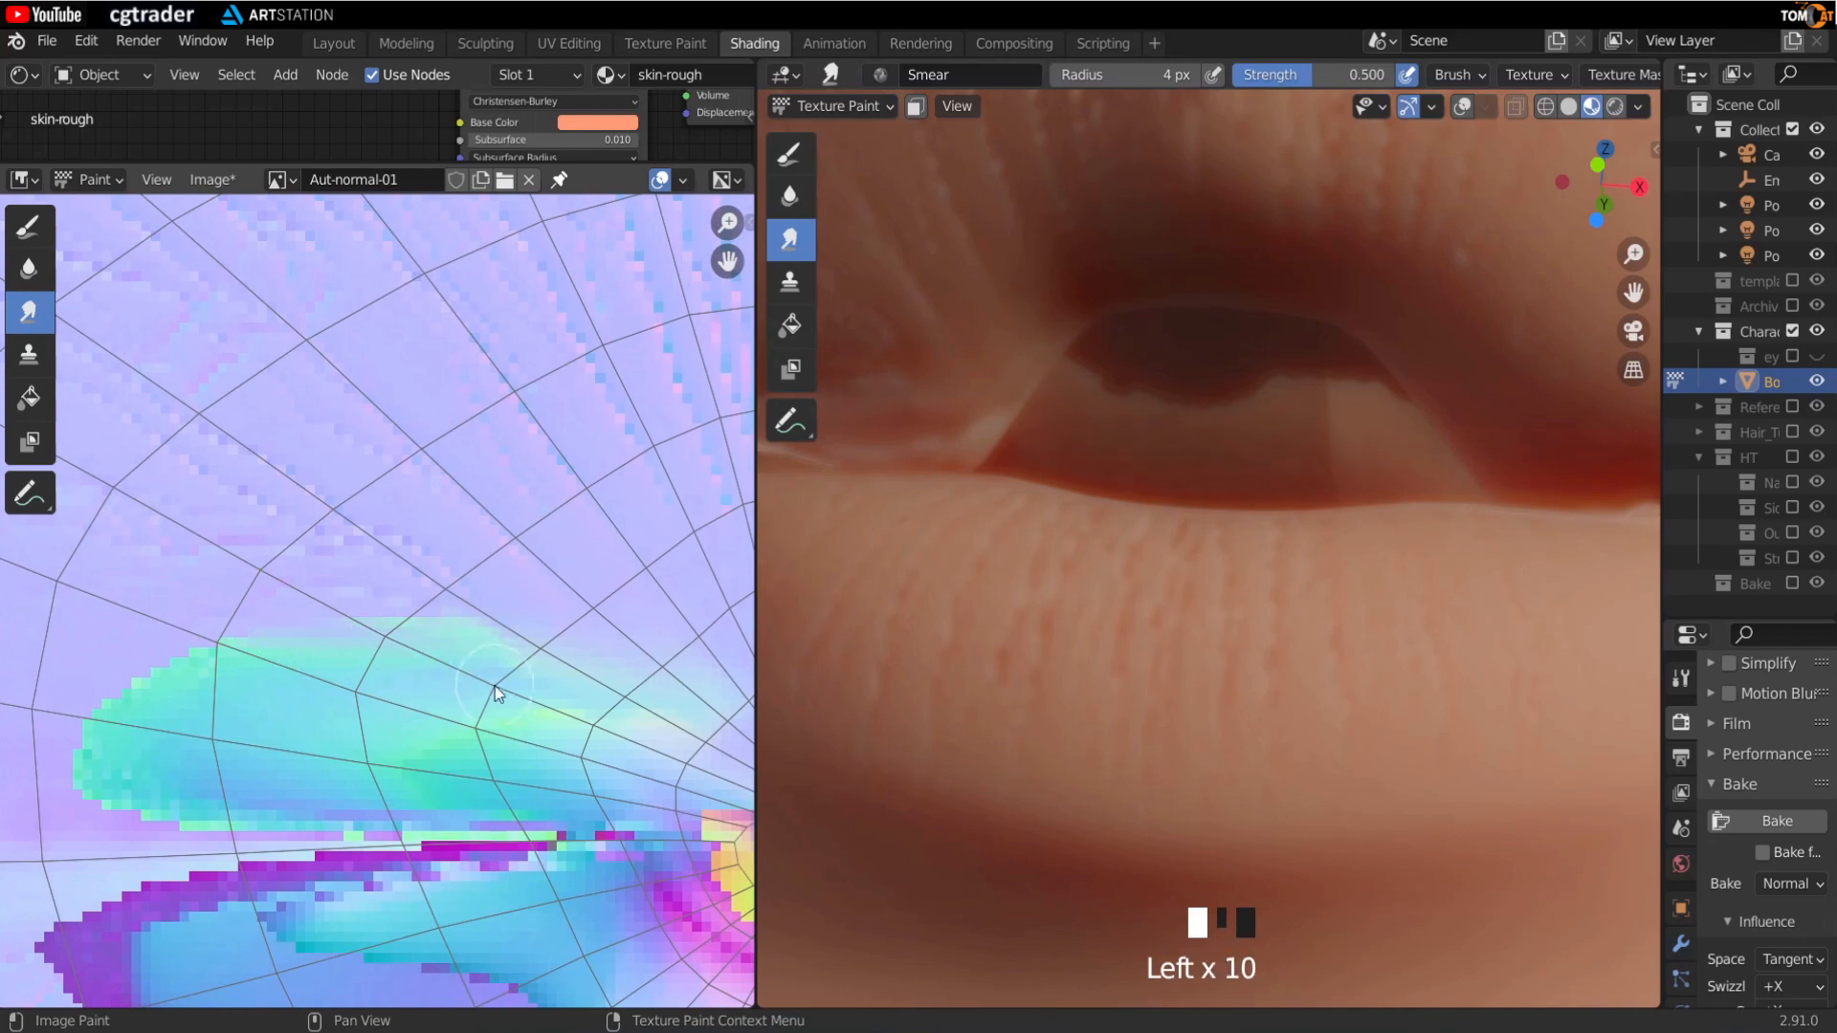
Step: Set the Smear strength to 1.000 and soften the middle of the green patch's upper edge
key("n")
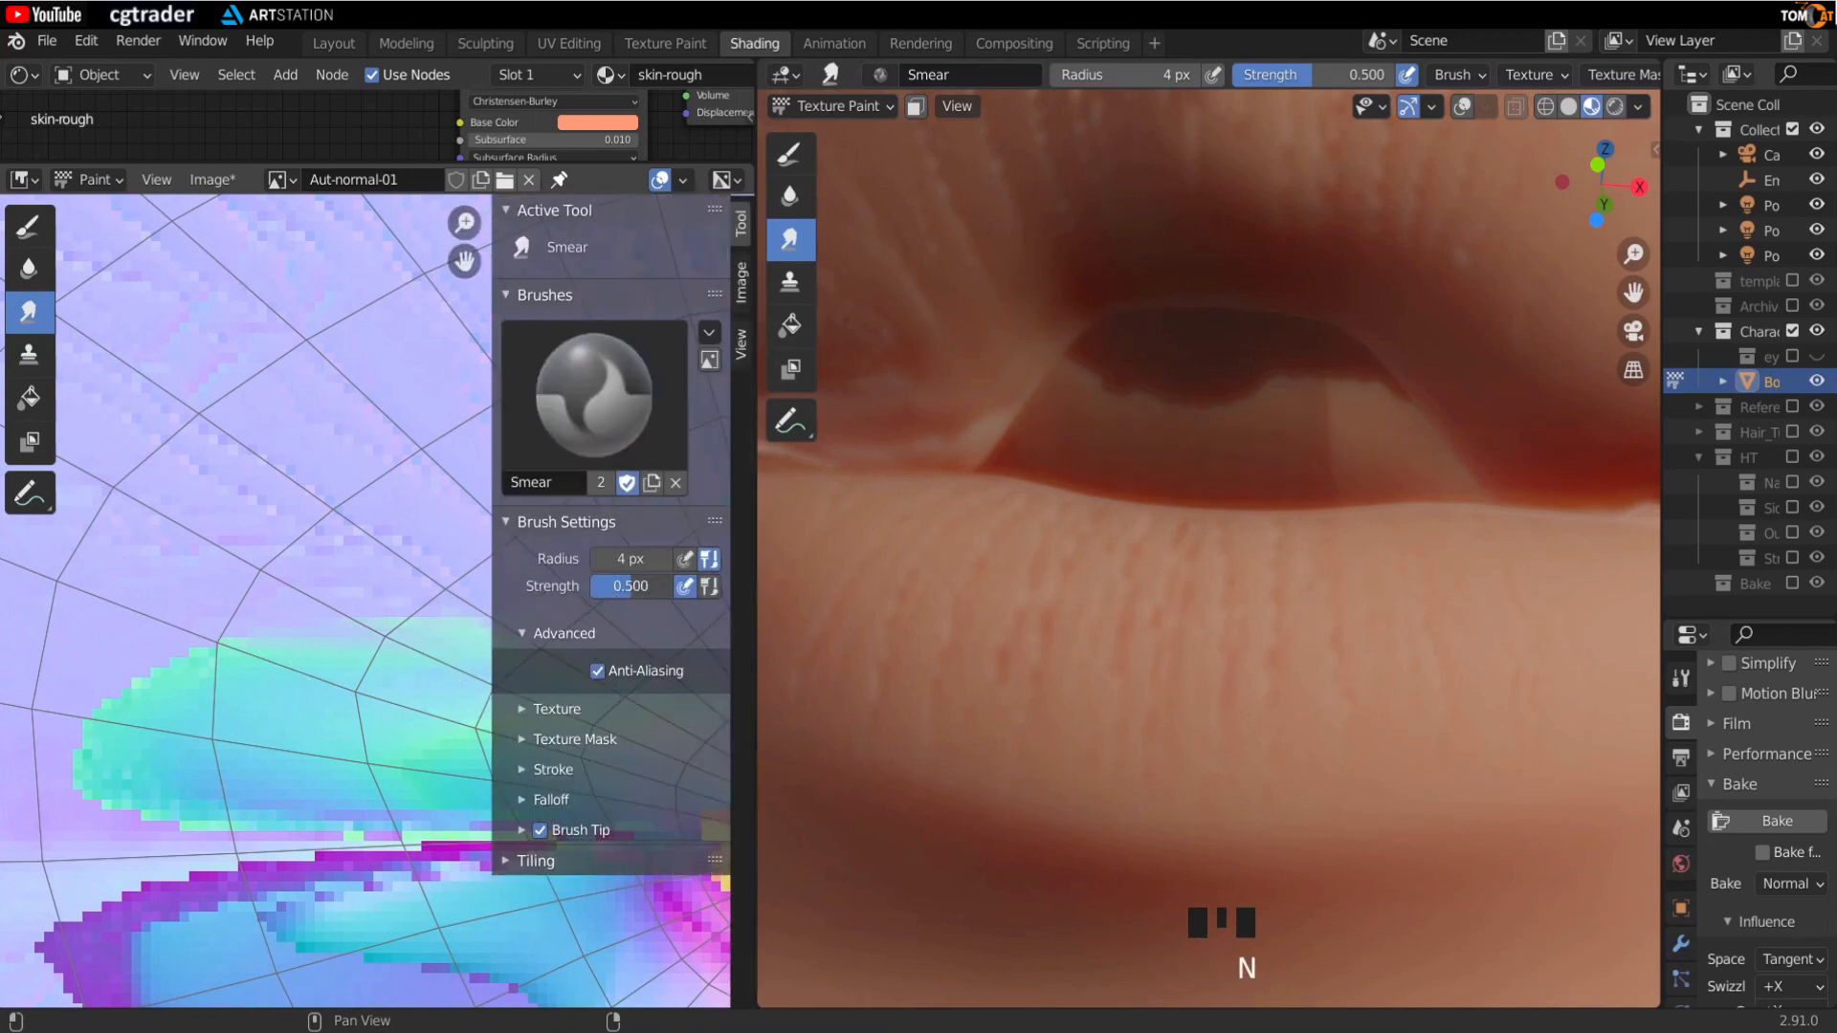
left_click_drag(631, 587, 689, 587)
key("n")
left_click_drag(391, 684, 459, 670)
mouse_move(411, 643)
left_mouse_down()
mouse_move(497, 652)
mouse_move(478, 660)
left_mouse_up()
mouse_move(388, 632)
left_mouse_down()
mouse_move(565, 651)
mouse_move(513, 594)
mouse_move(465, 669)
mouse_move(261, 649)
mouse_move(383, 650)
left_mouse_up()
Step: Compare the two texture slots in the 3D view and make Aut-normal-01 the active paint slot
mouse_move(1008, 444)
middle_mouse_down("shift")
mouse_move(1169, 410)
mouse_move(1110, 433)
mouse_move(993, 411)
mouse_move(1120, 493)
middle_mouse_up("shift")
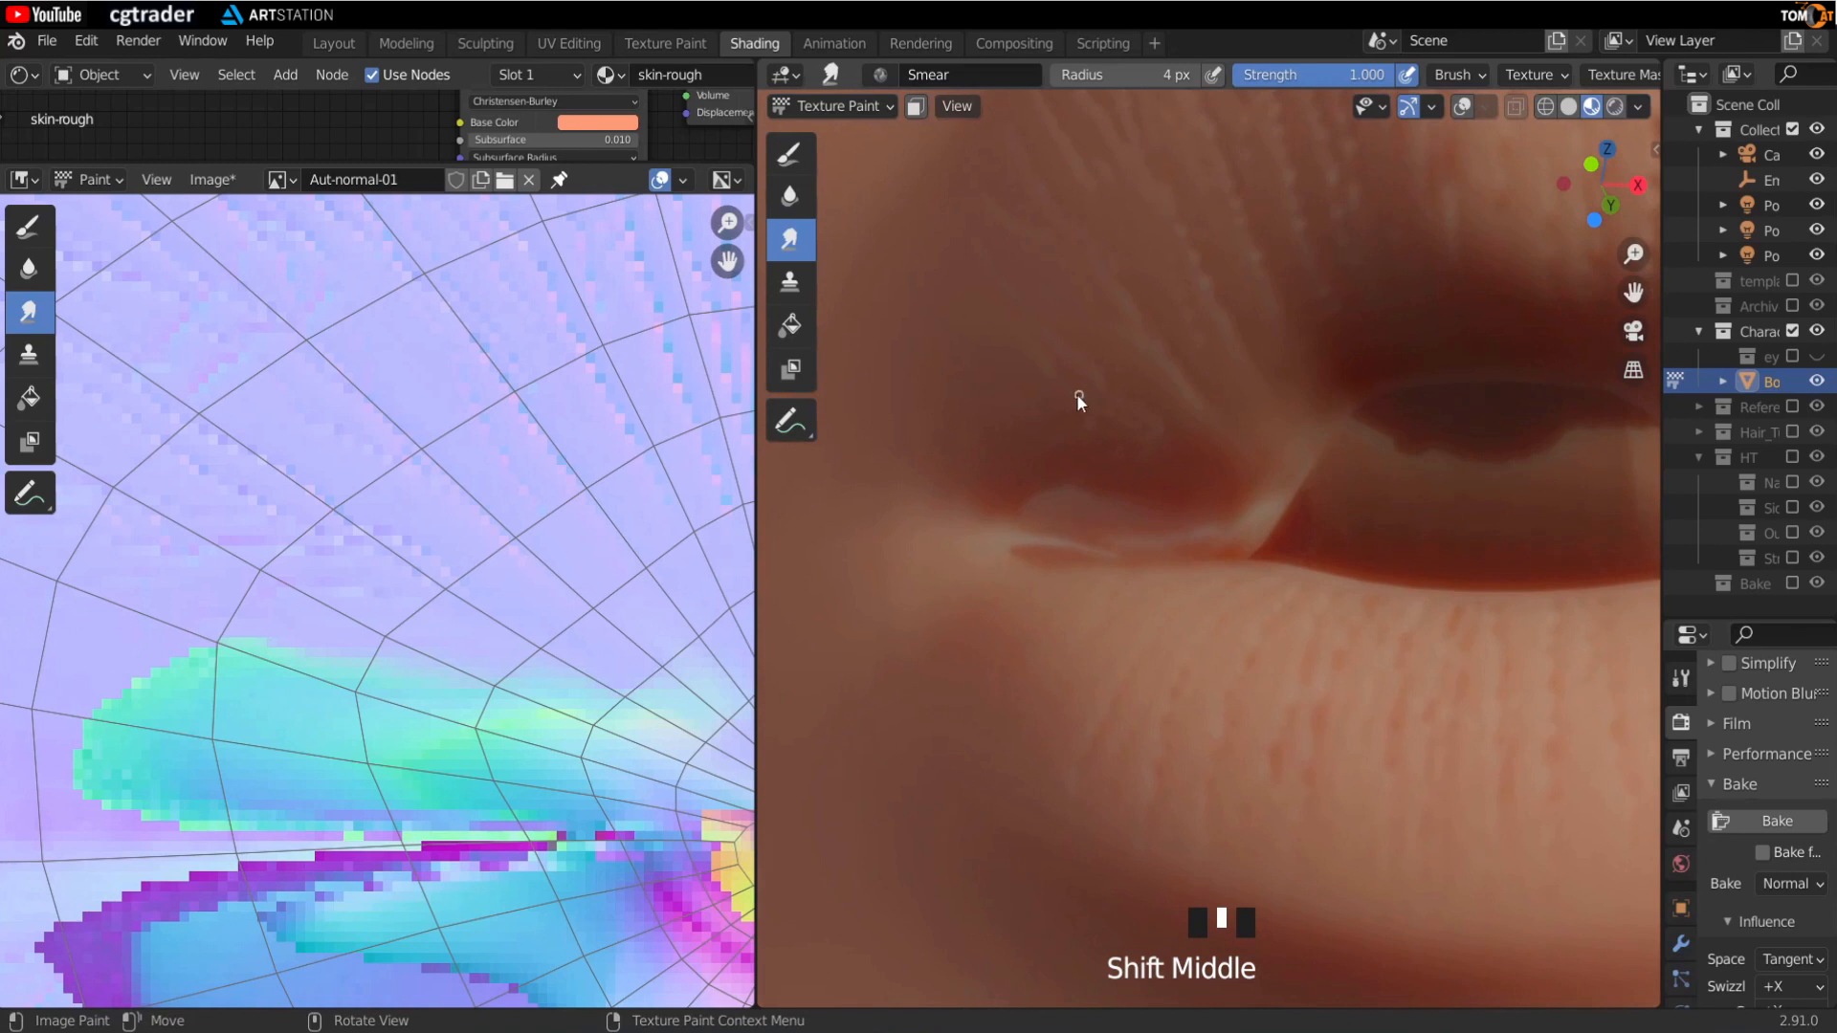
key("n")
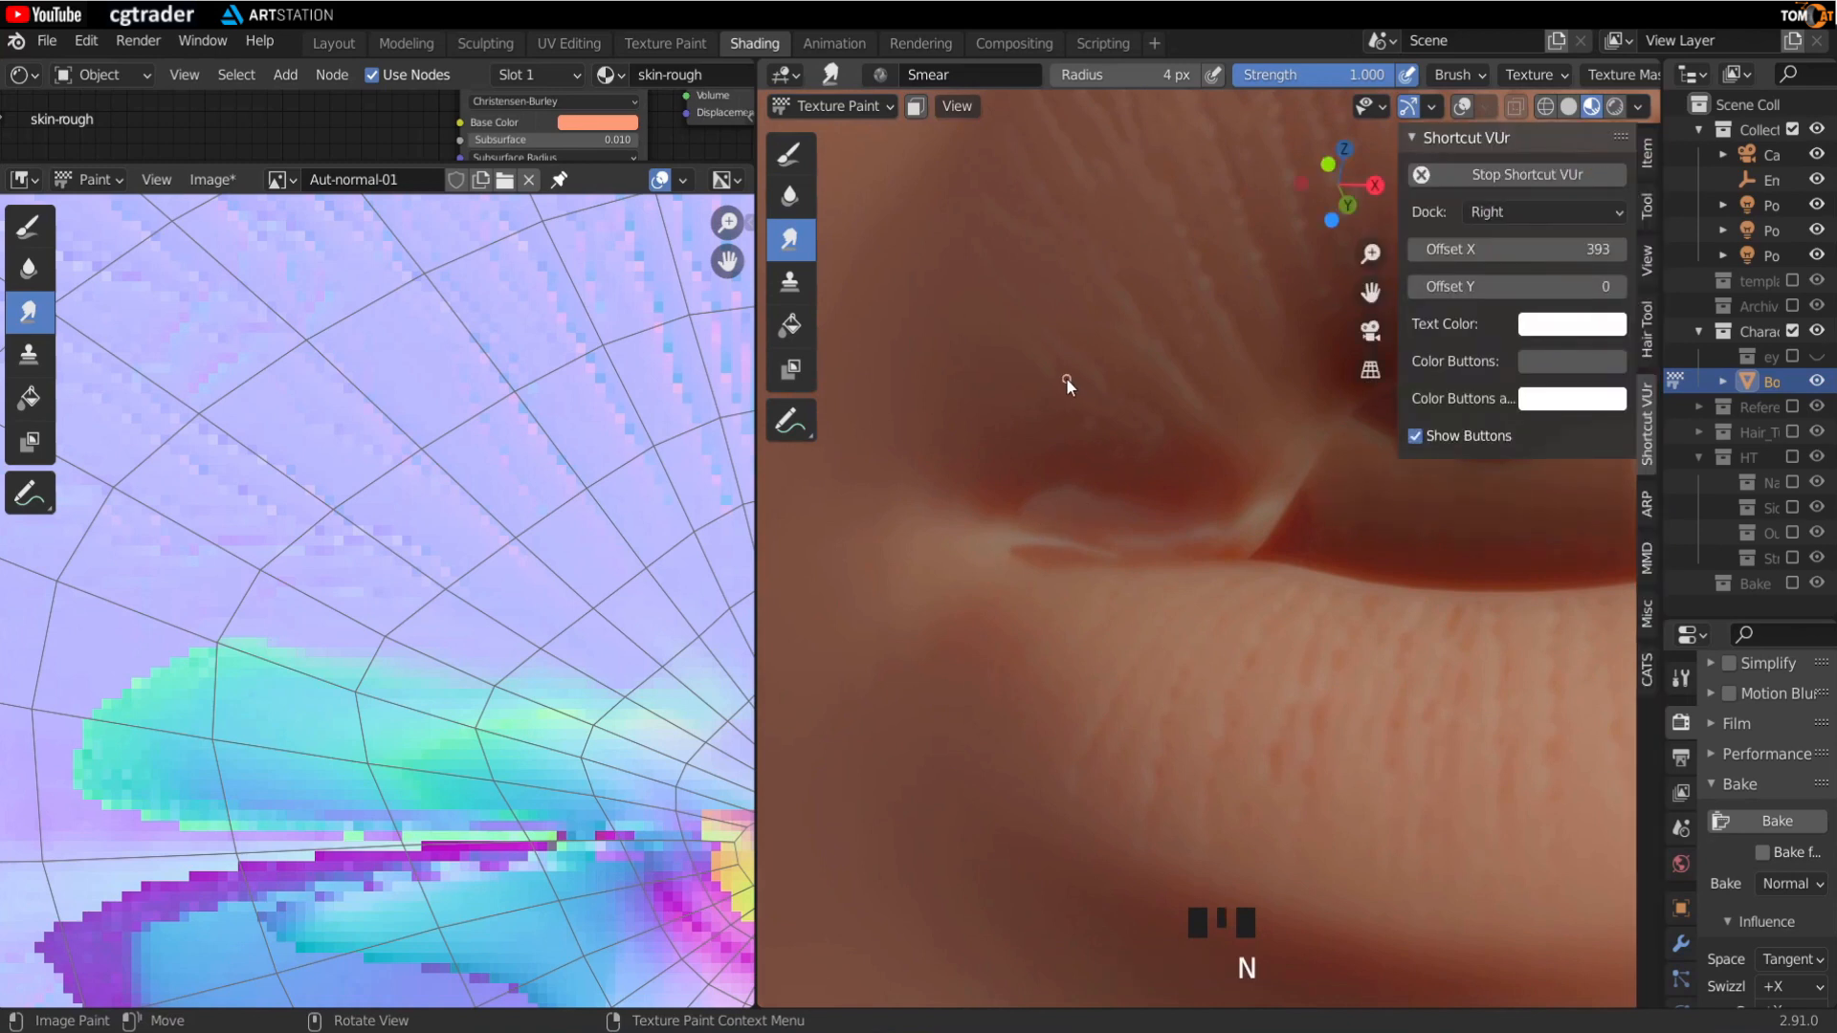
left_click(1649, 218)
left_click(1448, 321)
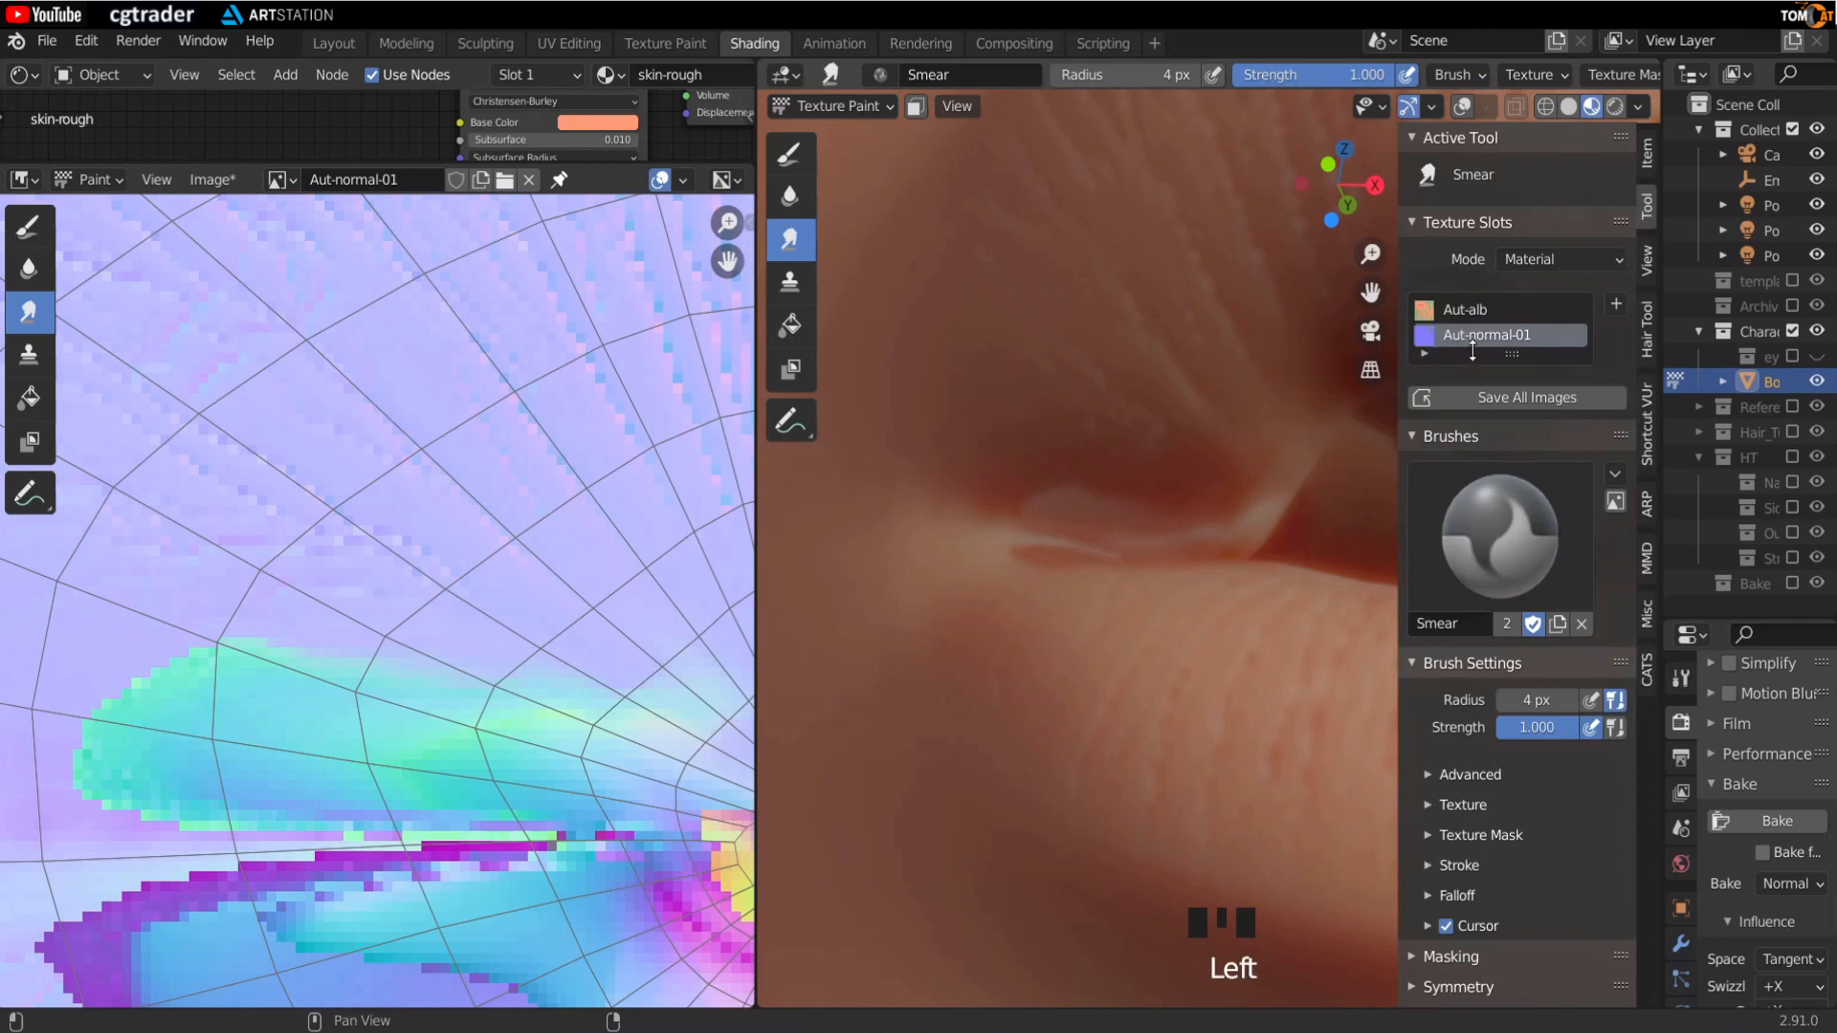
left_click_drag(1514, 358, 1548, 495)
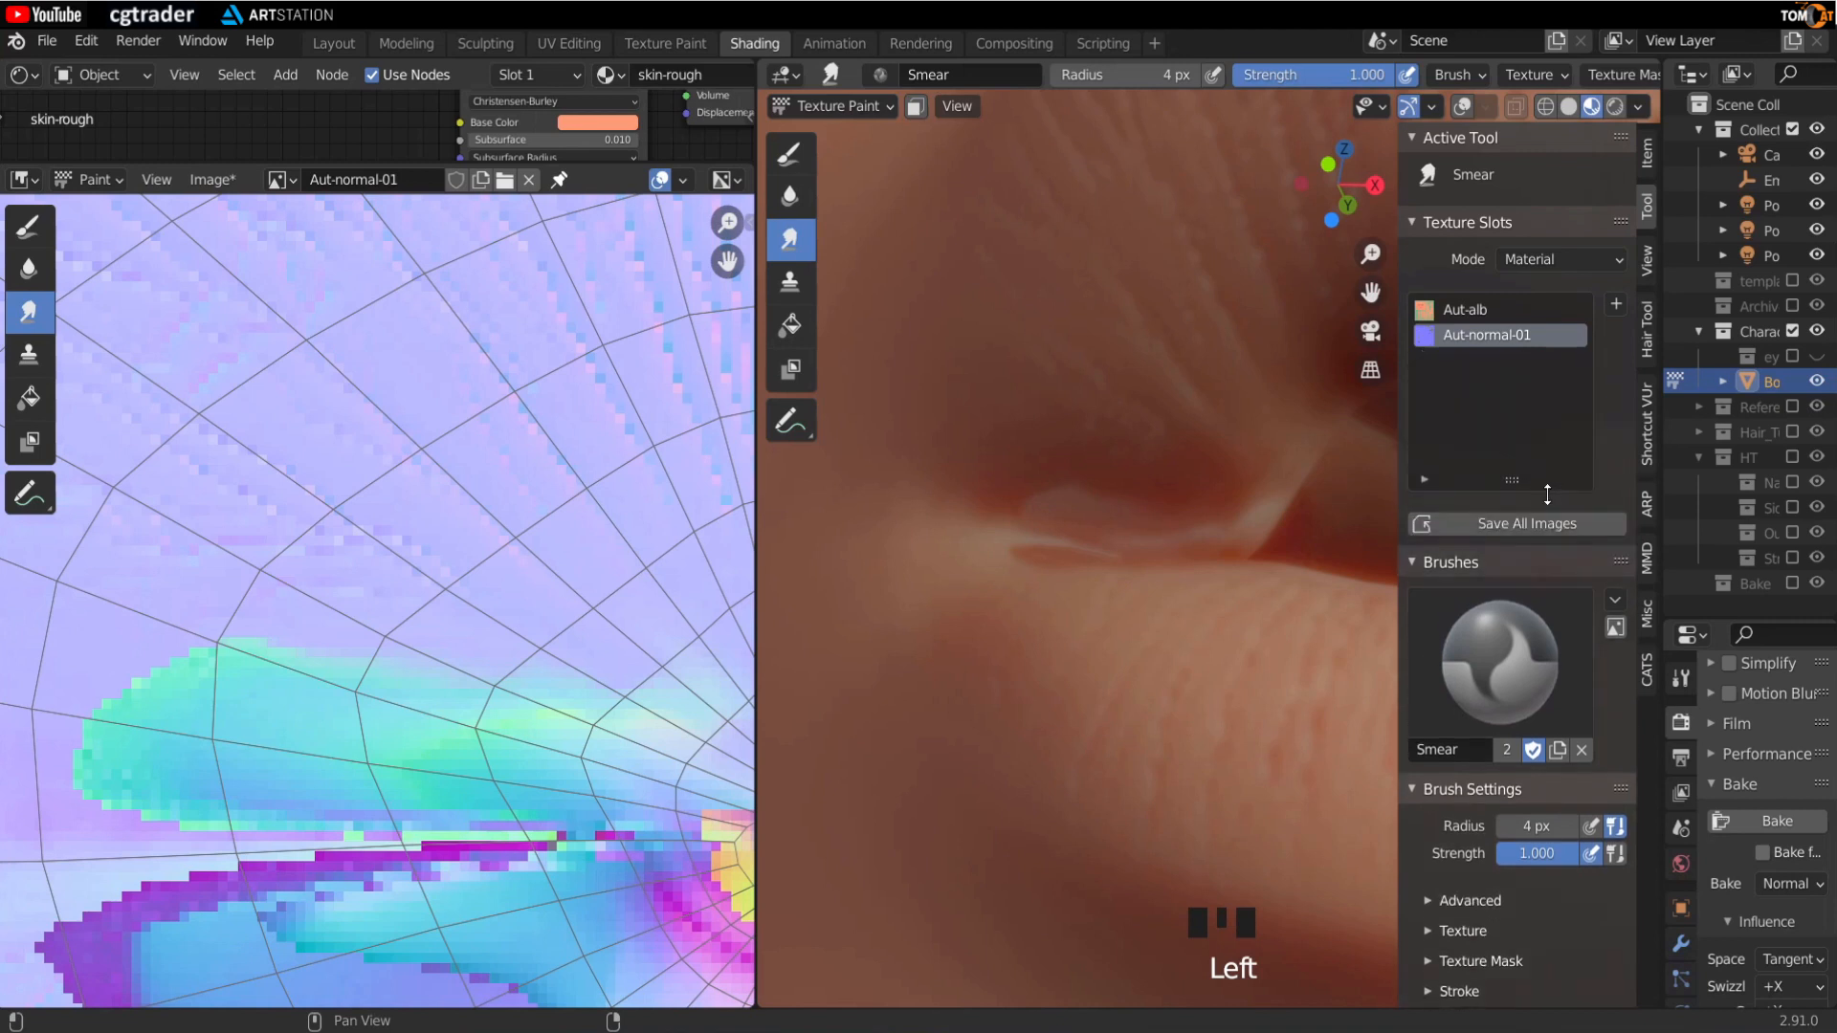
left_click(1458, 314)
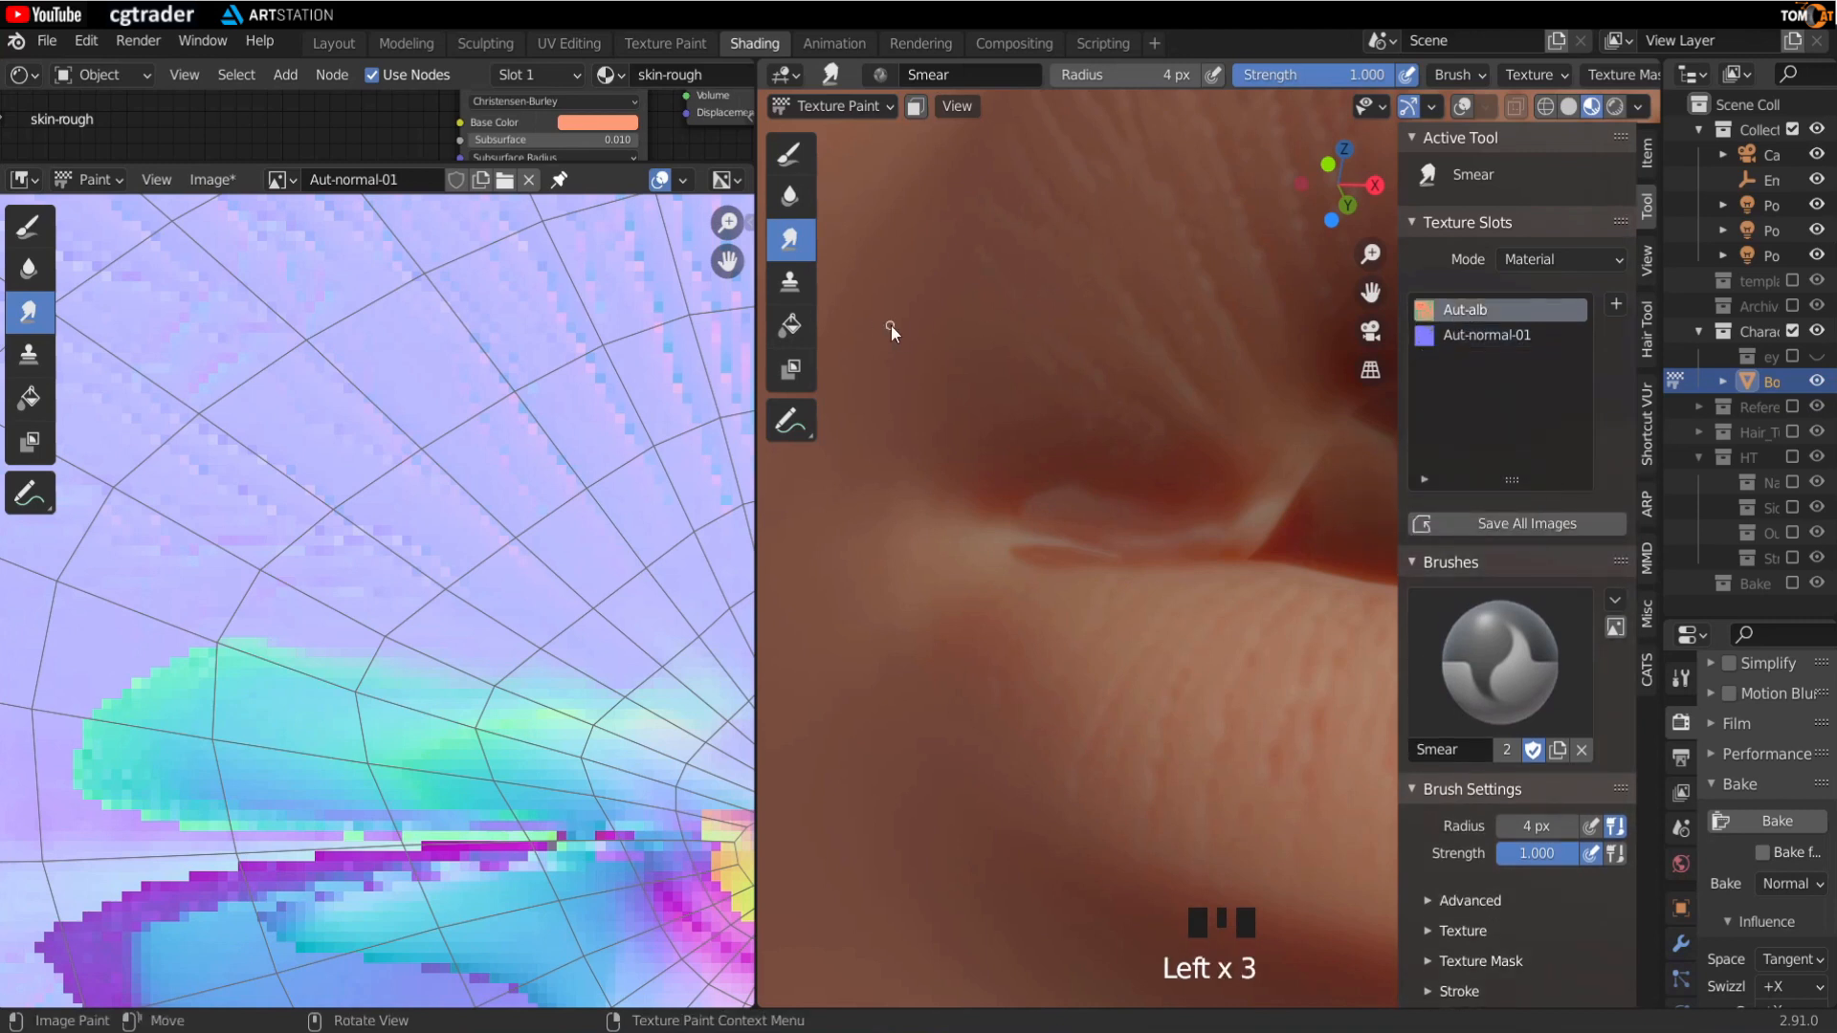
left_click(1453, 335)
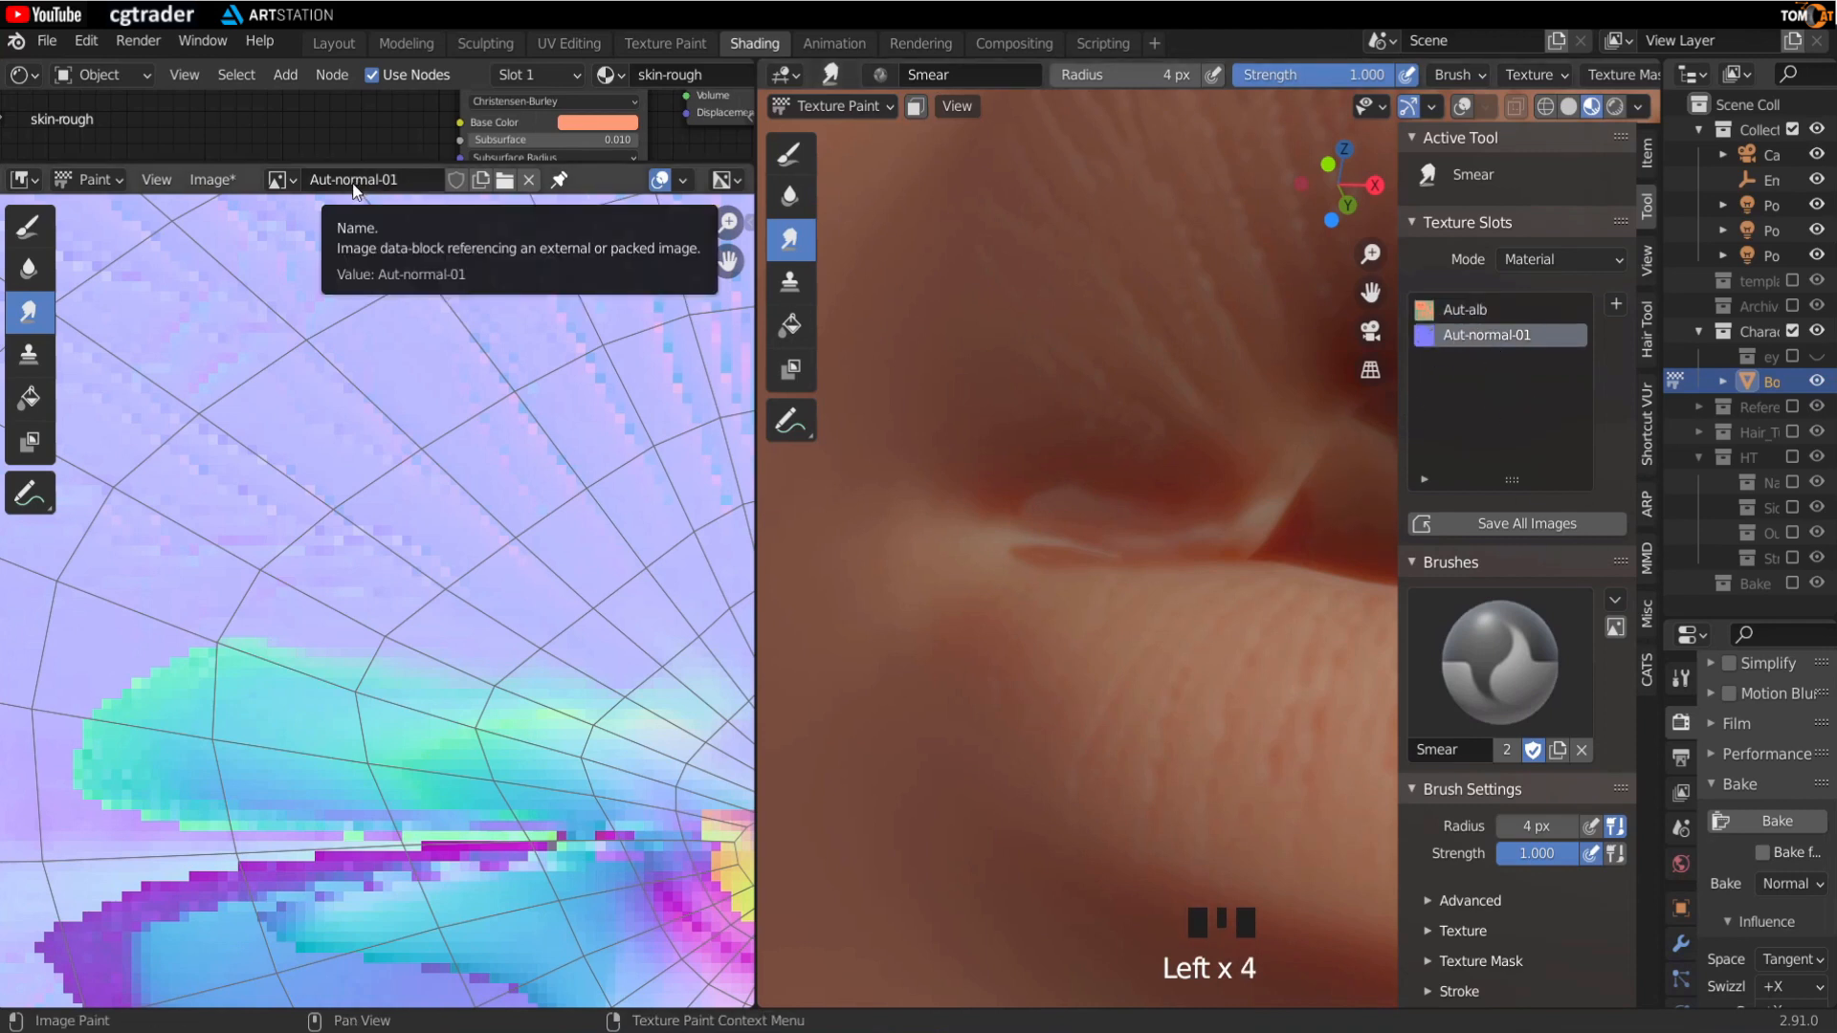
left_click_drag(1501, 479, 1506, 423)
left_click(1171, 398)
key("n")
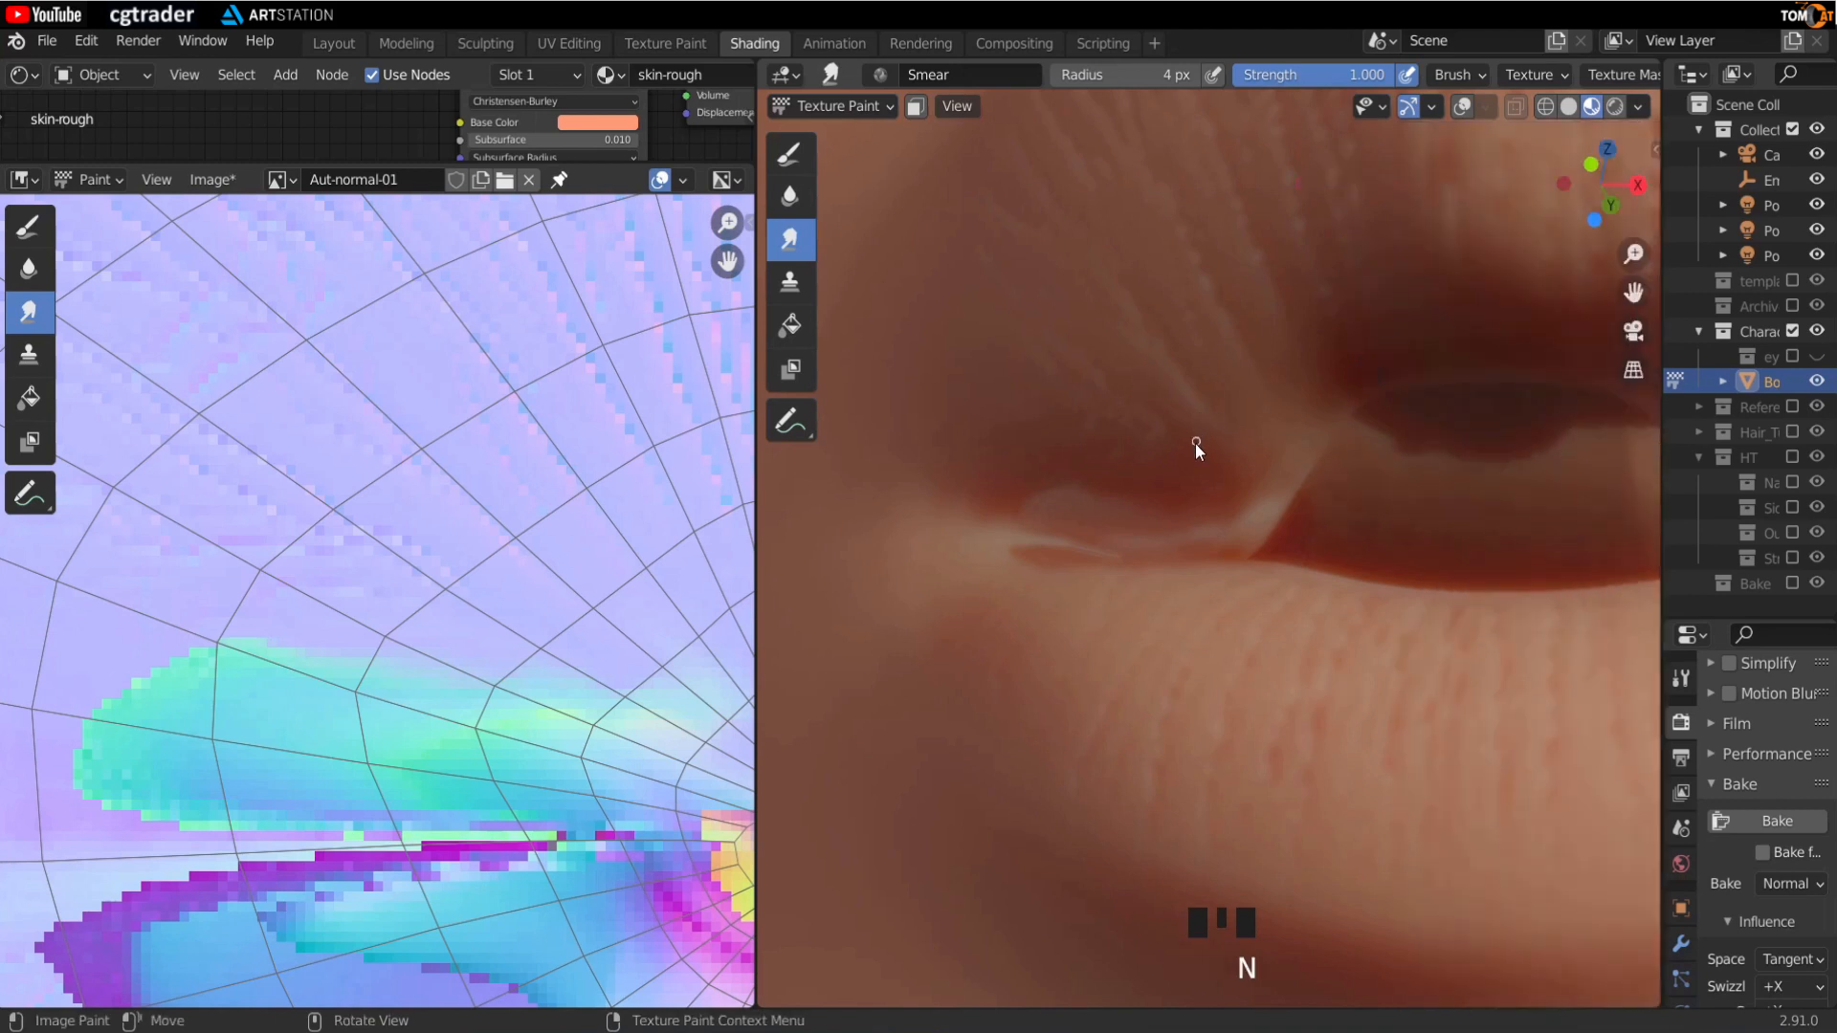
Step: Smear the normal map directly on the mesh above the mouth corner with a 15 px radius
middle_click_drag(1148, 382, 1072, 413, "shift")
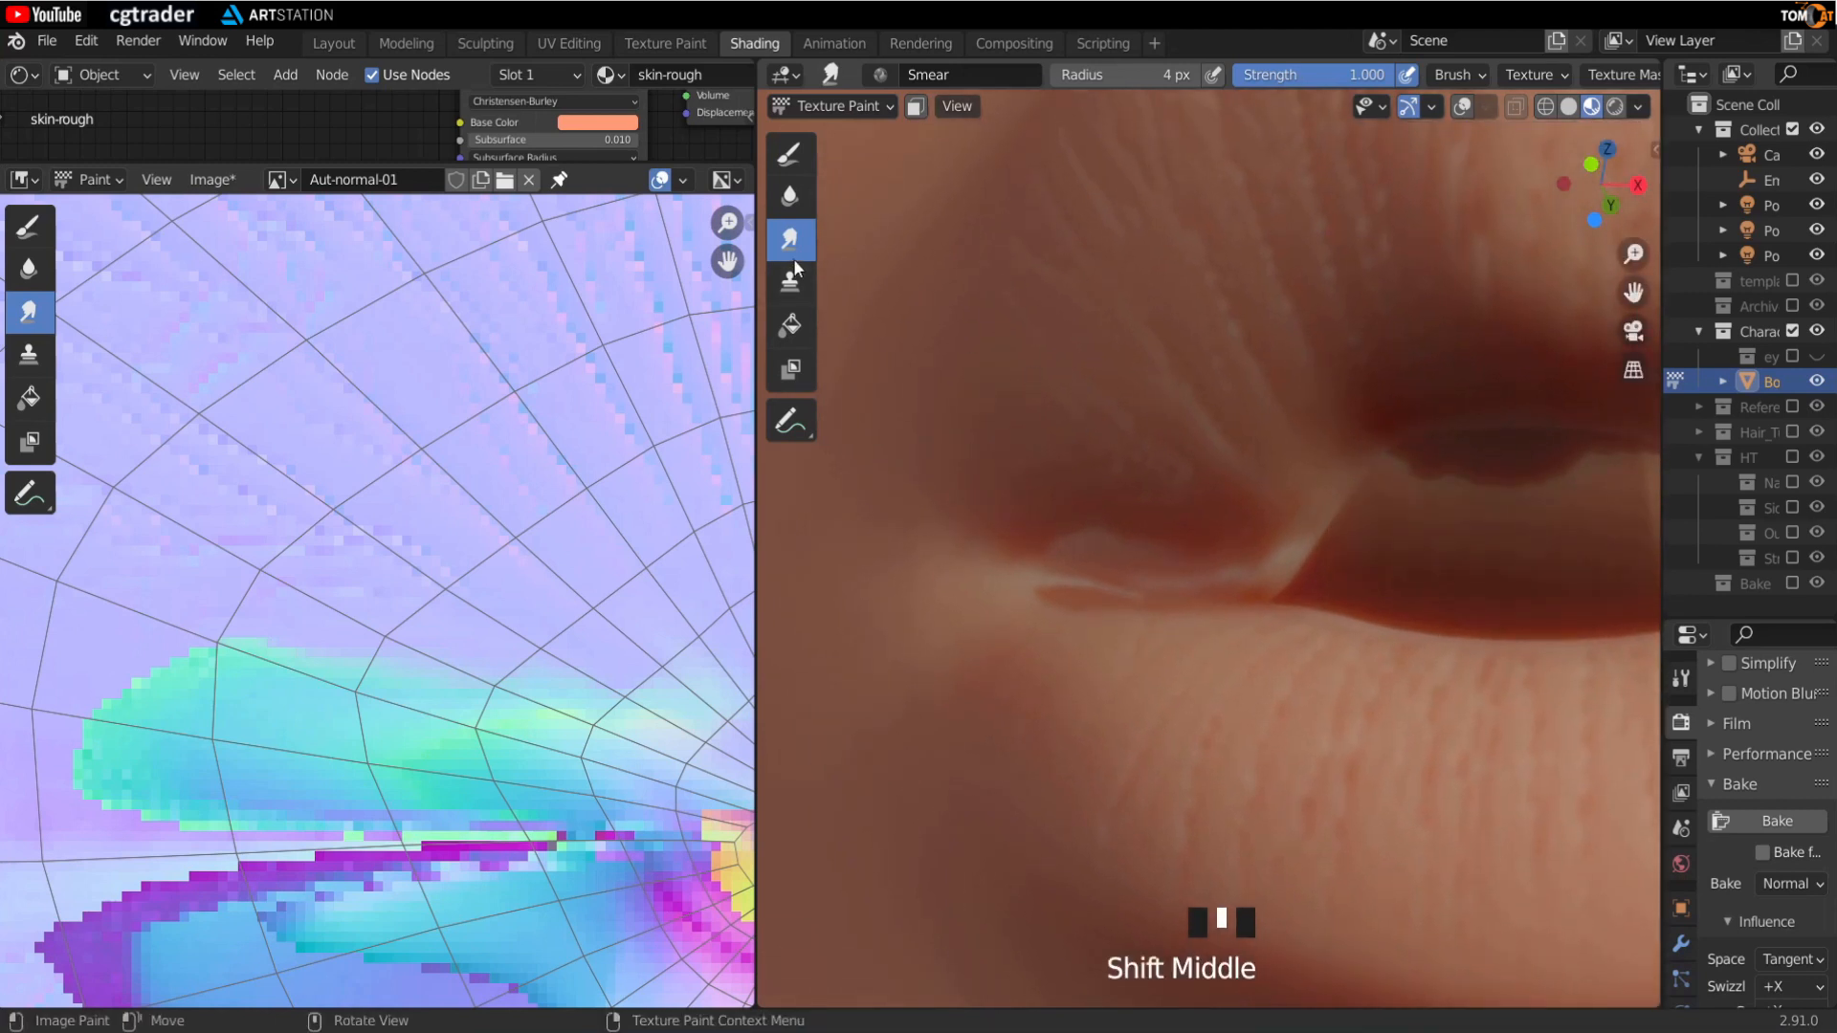
key("f")
mouse_move(1093, 507)
middle_mouse_down()
mouse_move(1164, 486)
mouse_move(1141, 390)
middle_mouse_up()
left_click_drag(1112, 337, 1202, 350)
left_click_drag(1122, 335, 1220, 352)
mouse_move(1153, 335)
left_mouse_down()
mouse_move(1231, 351)
mouse_move(1248, 439)
left_mouse_up()
middle_click_drag(1248, 440, 1249, 481)
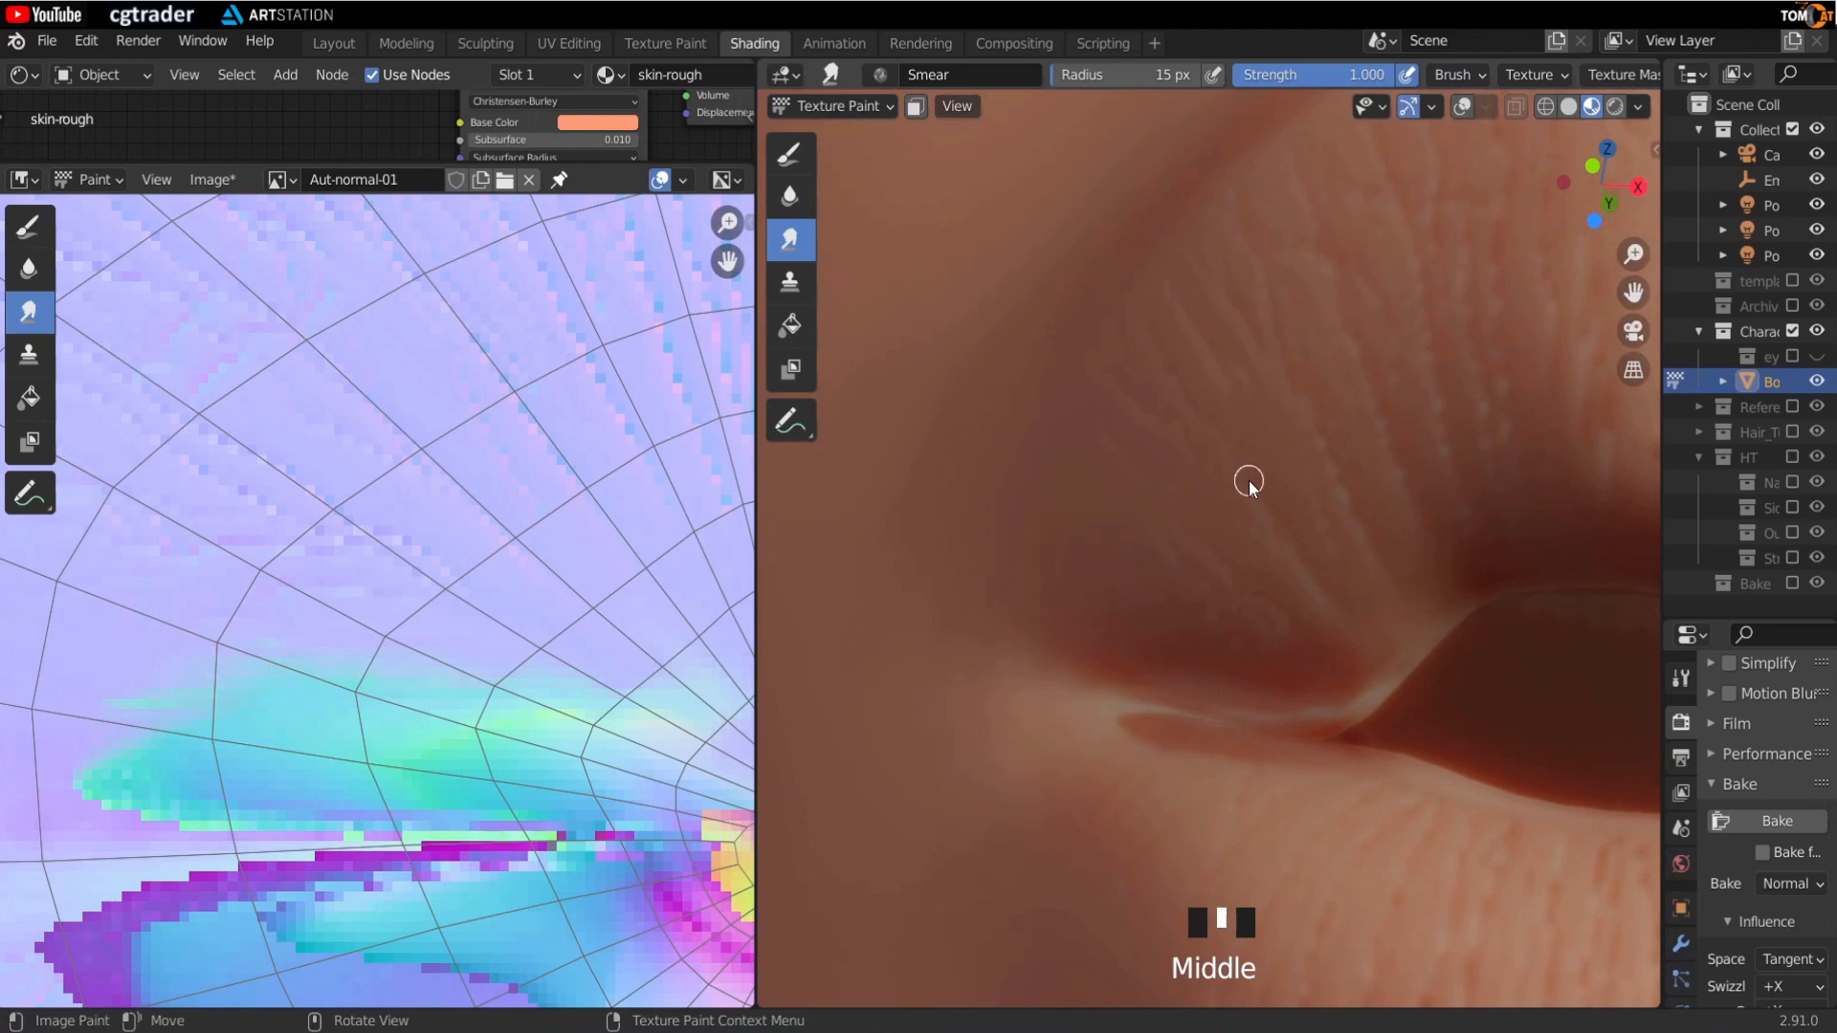
Step: Box-select the faces at the mouth corner, centre the view on them, and show the viewport overlays in Texture Paint mode
key("Tab")
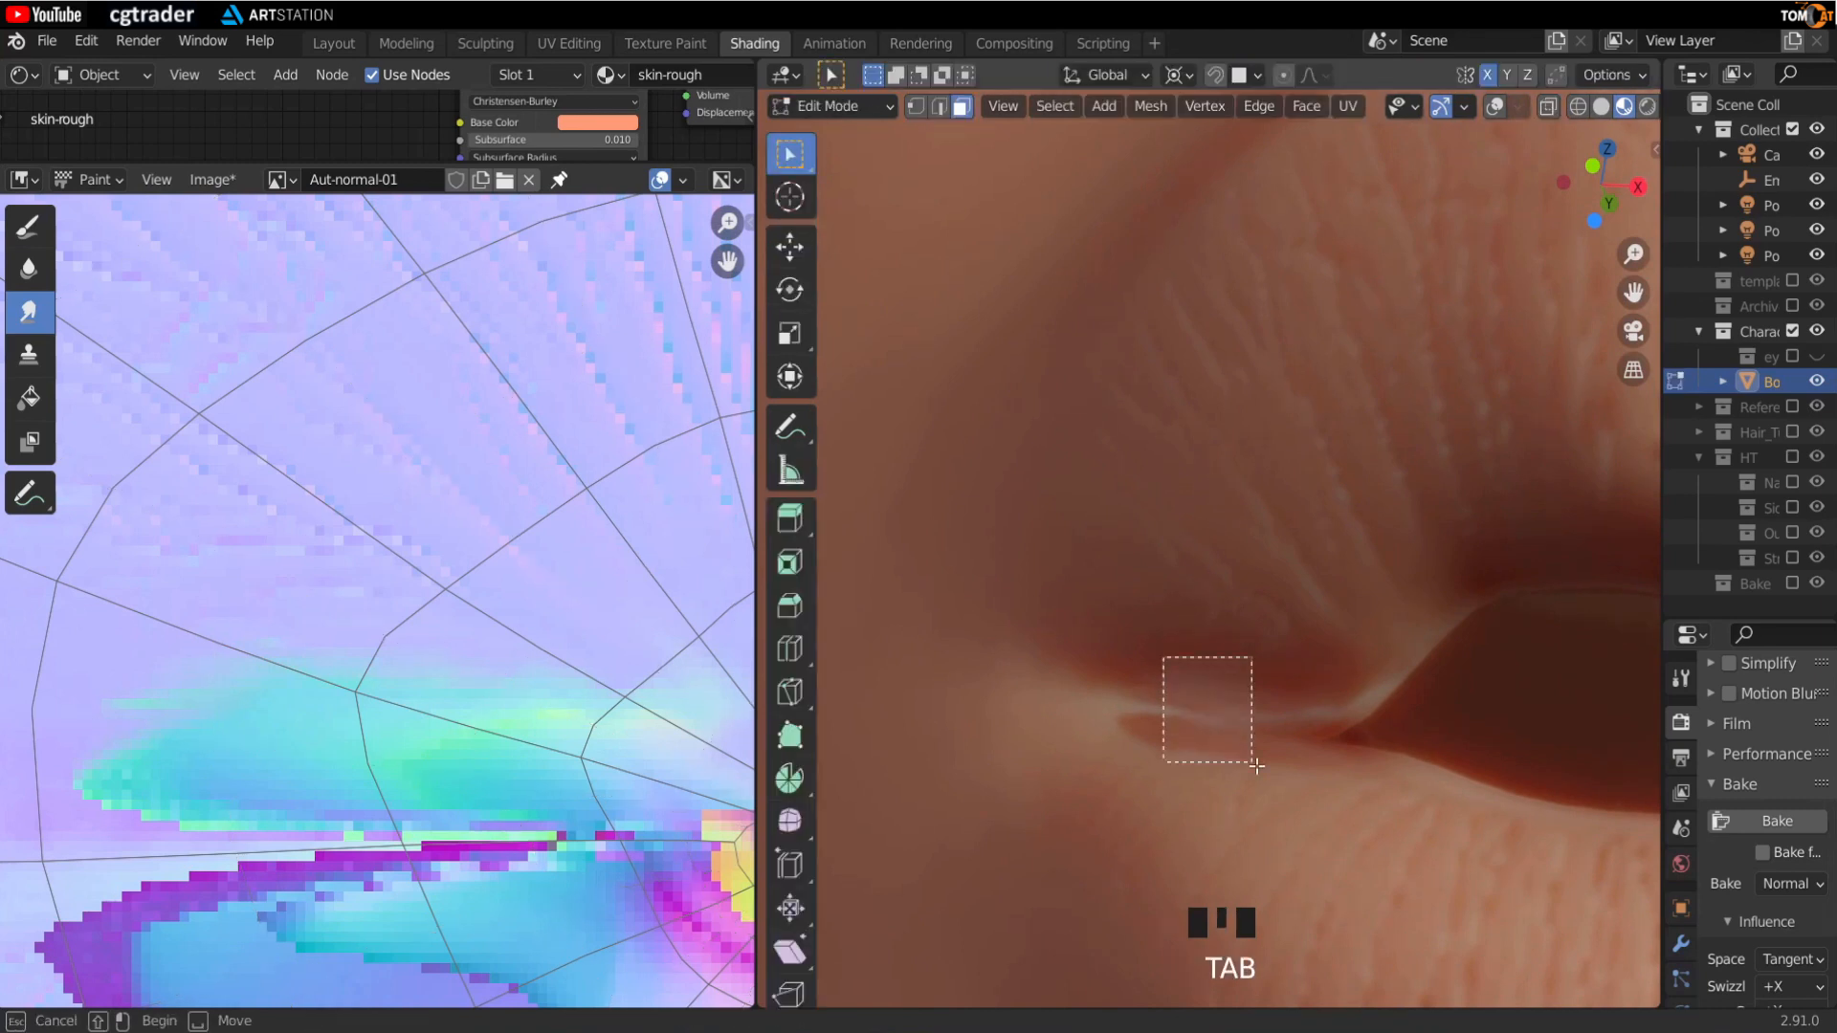
key("KP_Decimal")
key("Tab")
middle_click_drag(1234, 734, 1178, 603)
key("shift+alt+z")
scroll(1196, 613, "down", 4)
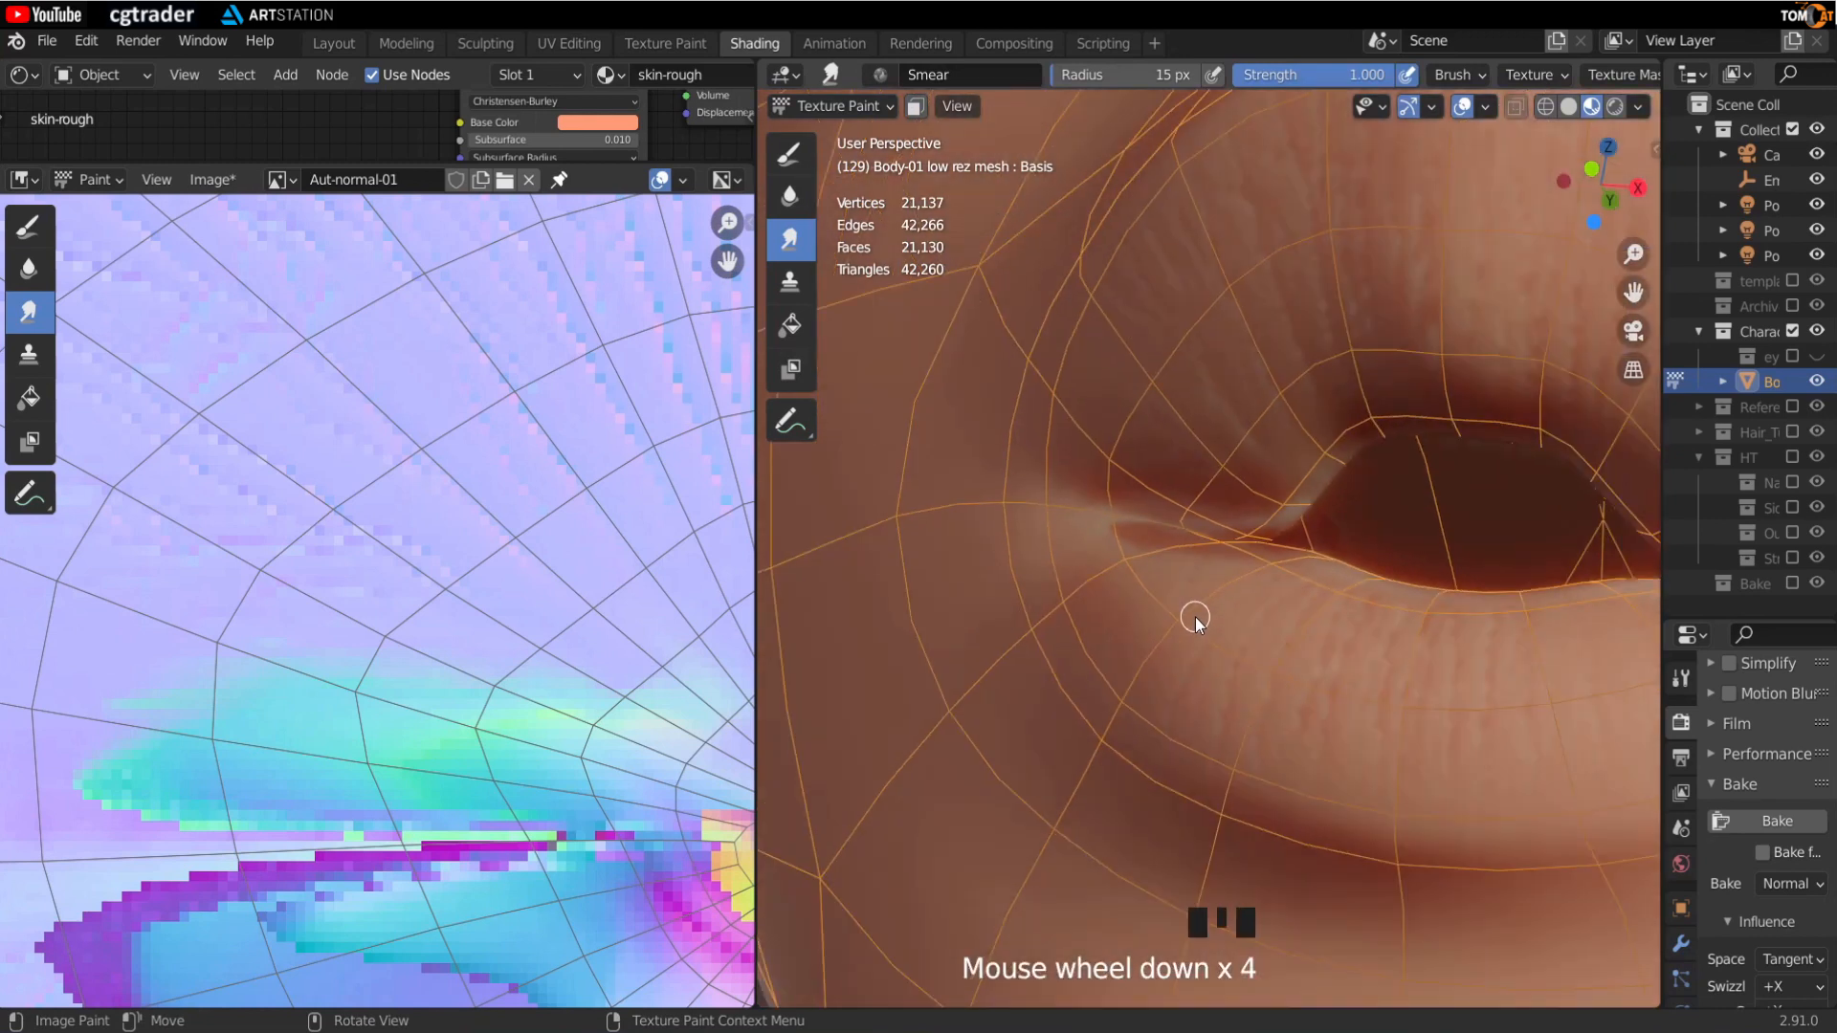
Step: Select only the narrow face at the mouth corner, frame it closely, and return to Texture Paint mode
key("Tab")
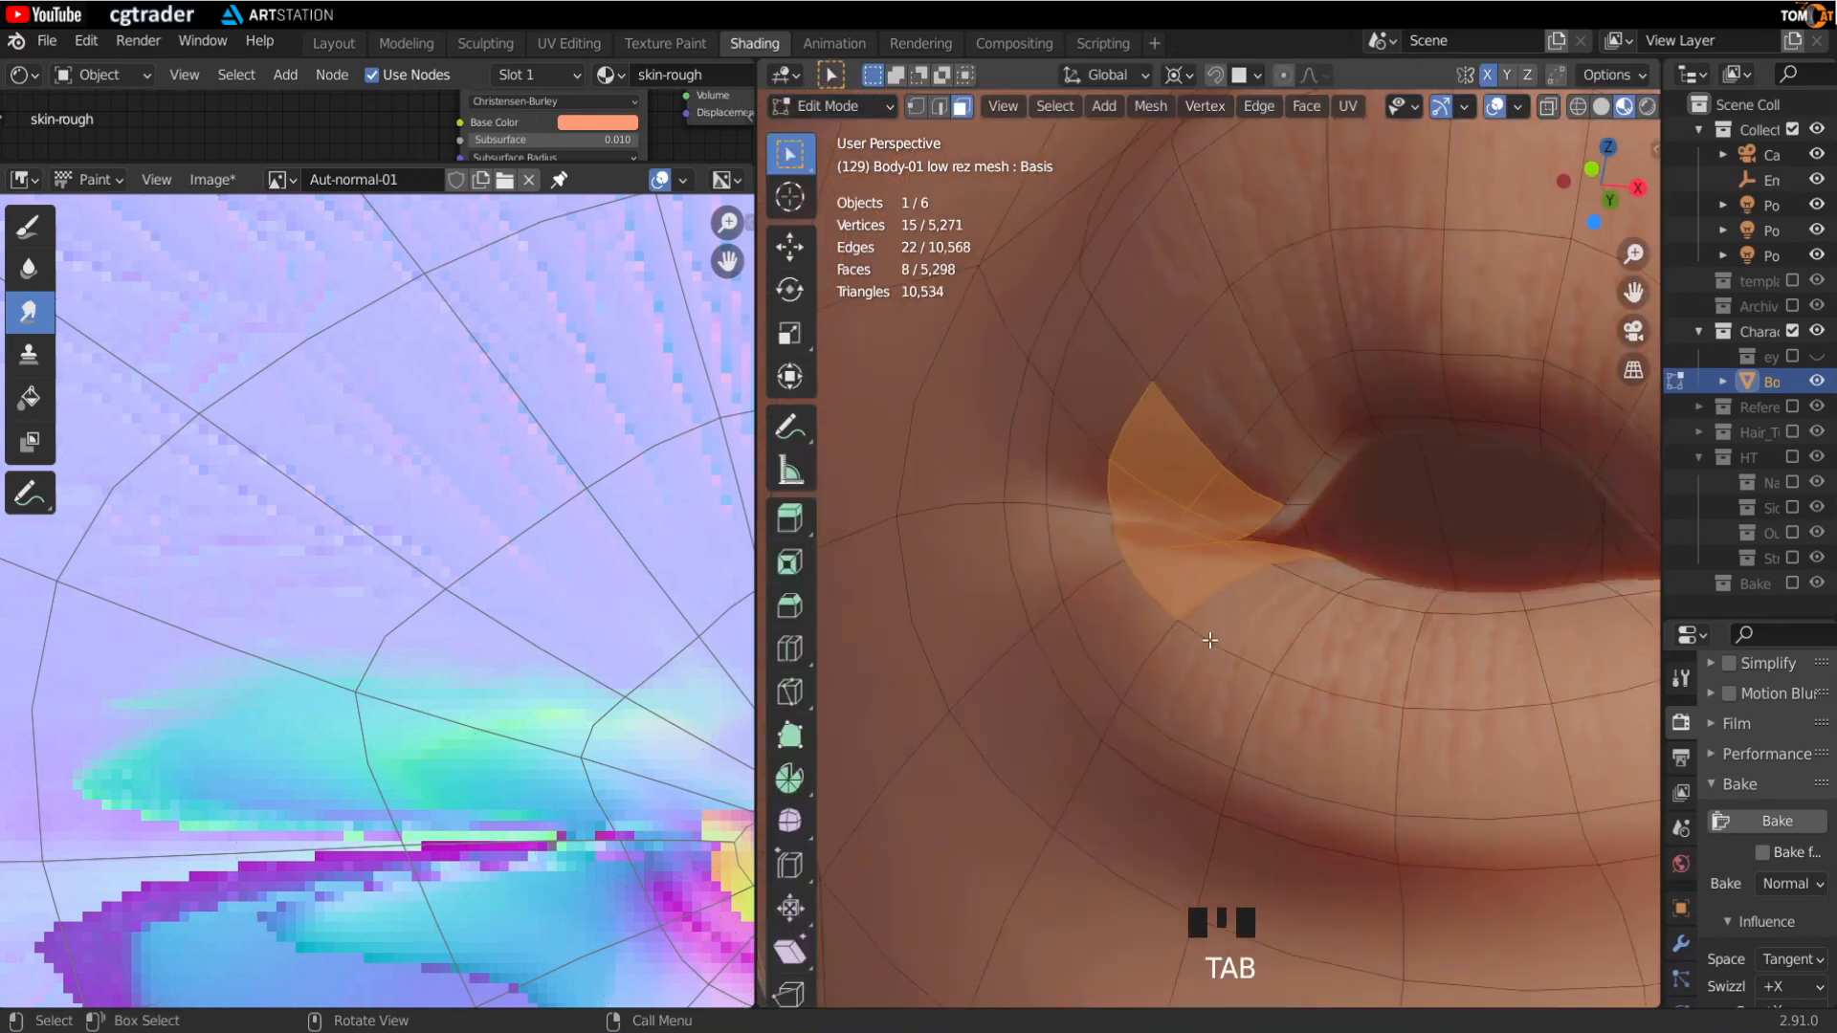
left_click(1175, 537)
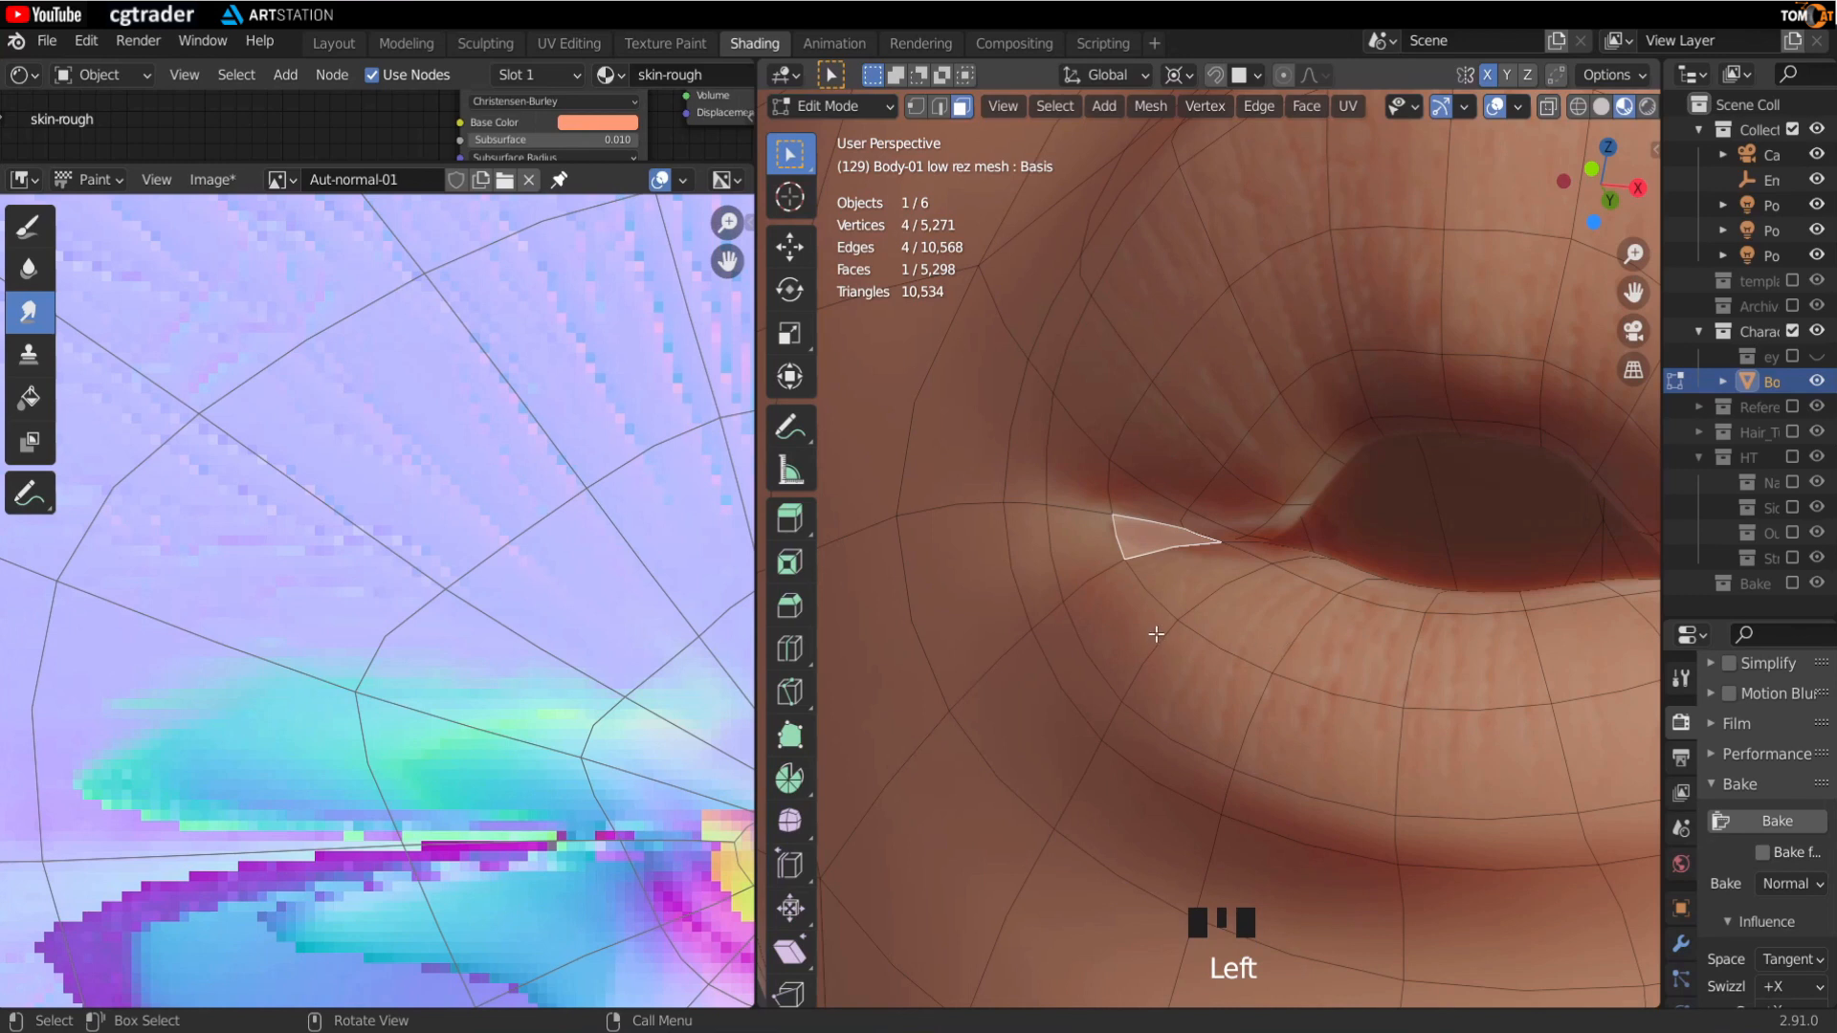
key("KP_Decimal")
key("Tab")
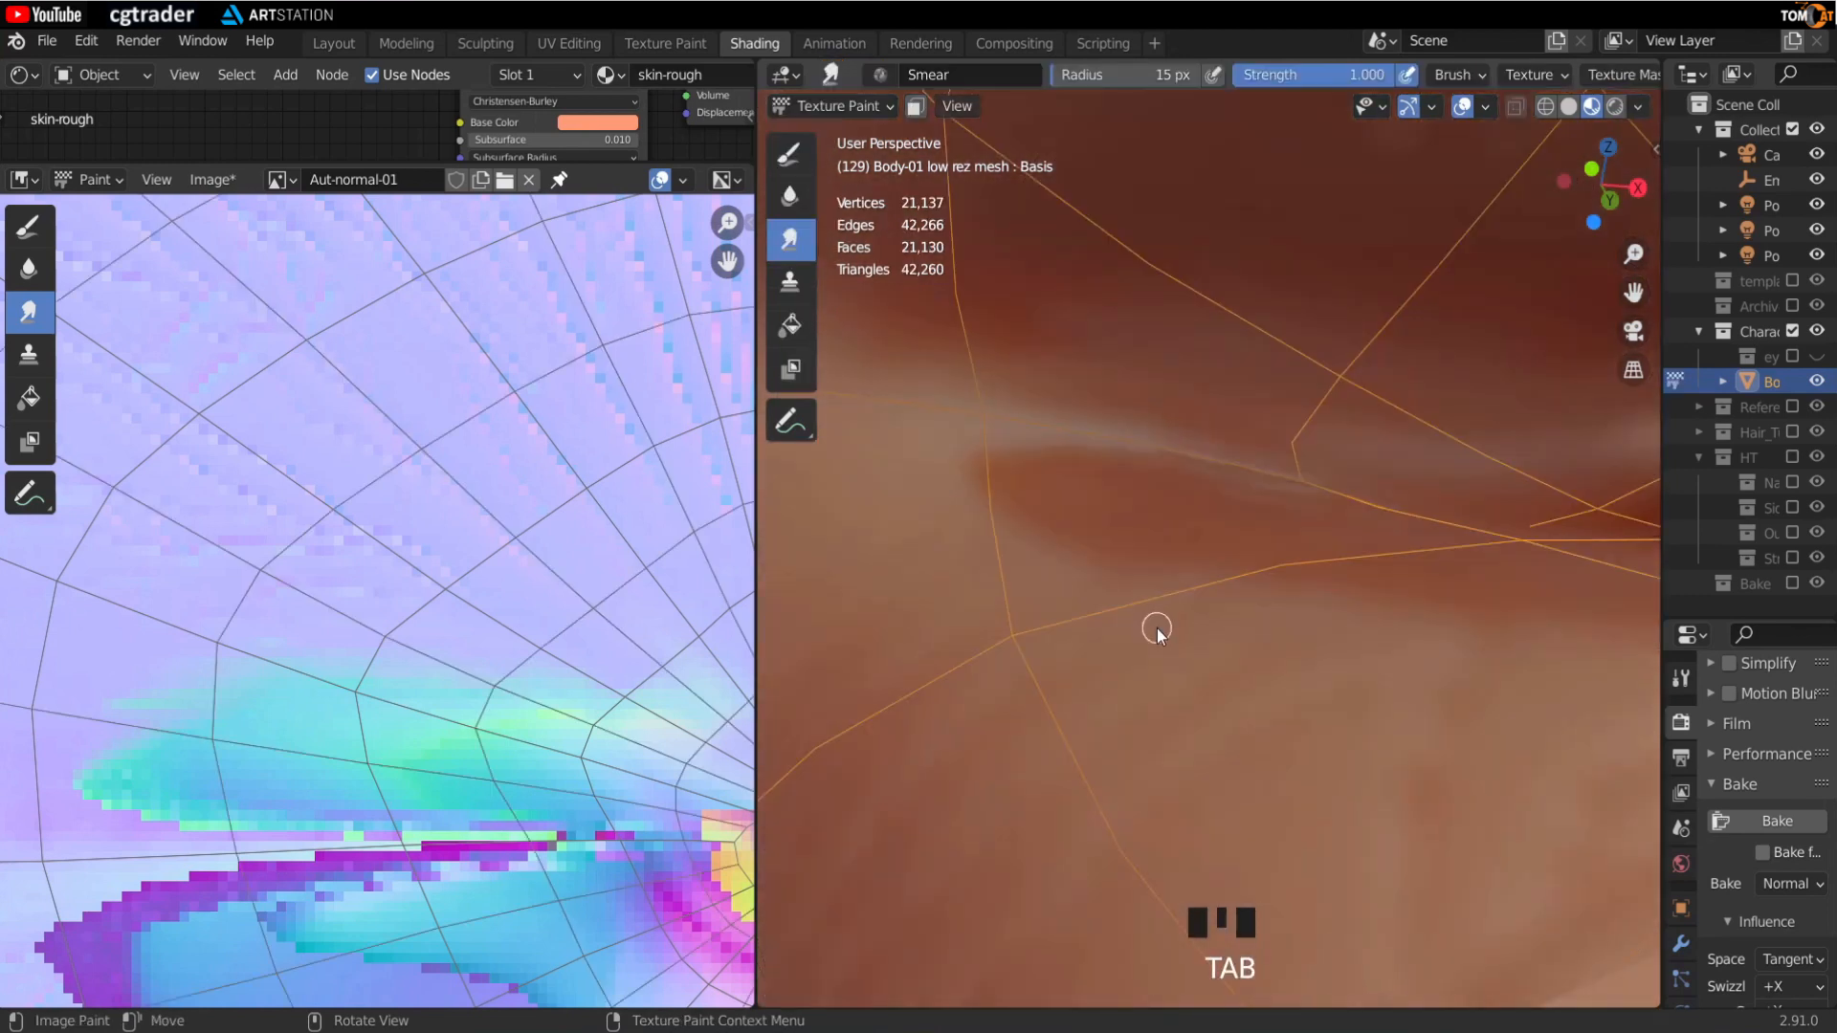
Step: Select the faces inside the character's left nostril in Edit Mode, frame them closely, and return to Texture Paint mode
scroll(1157, 627, "down", 5)
mouse_move(1164, 623)
middle_mouse_down()
mouse_move(1269, 660)
mouse_move(1210, 607)
mouse_move(1321, 664)
middle_mouse_up()
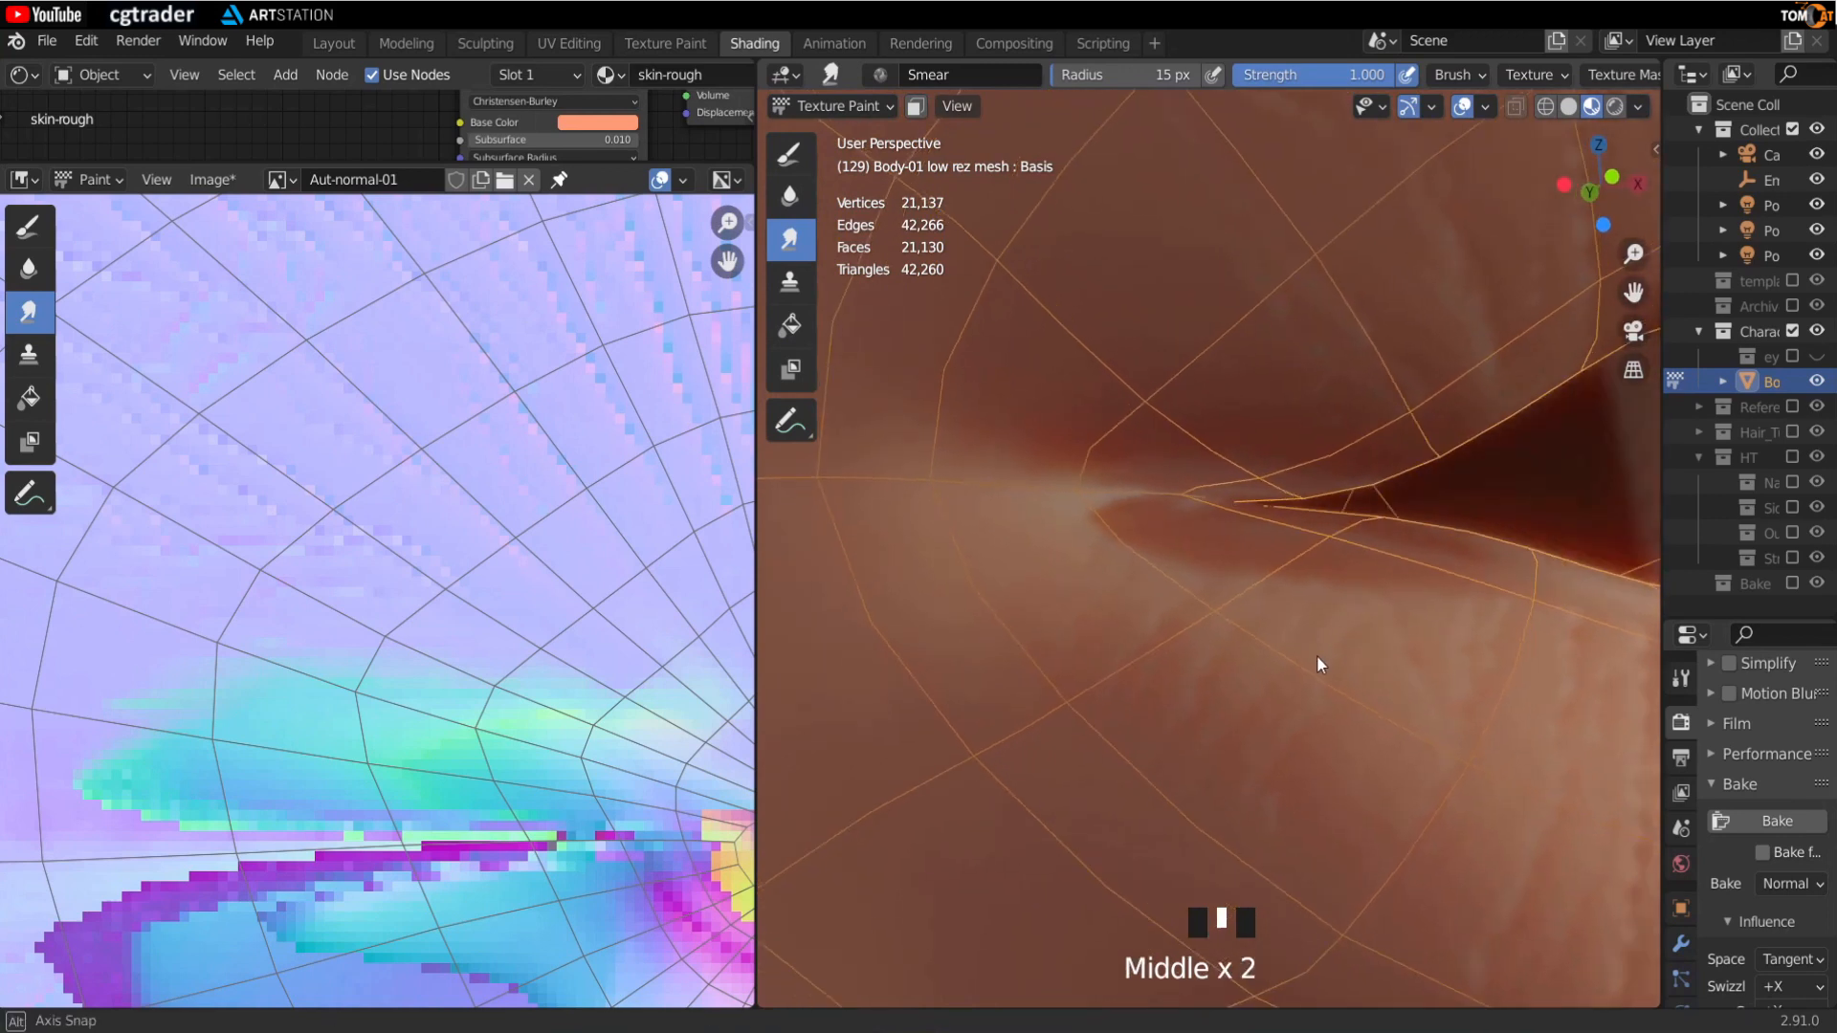
scroll(1226, 623, "down", 3)
middle_click_drag(1226, 623, 1378, 354)
scroll(1334, 595, "down", 4)
key("Tab")
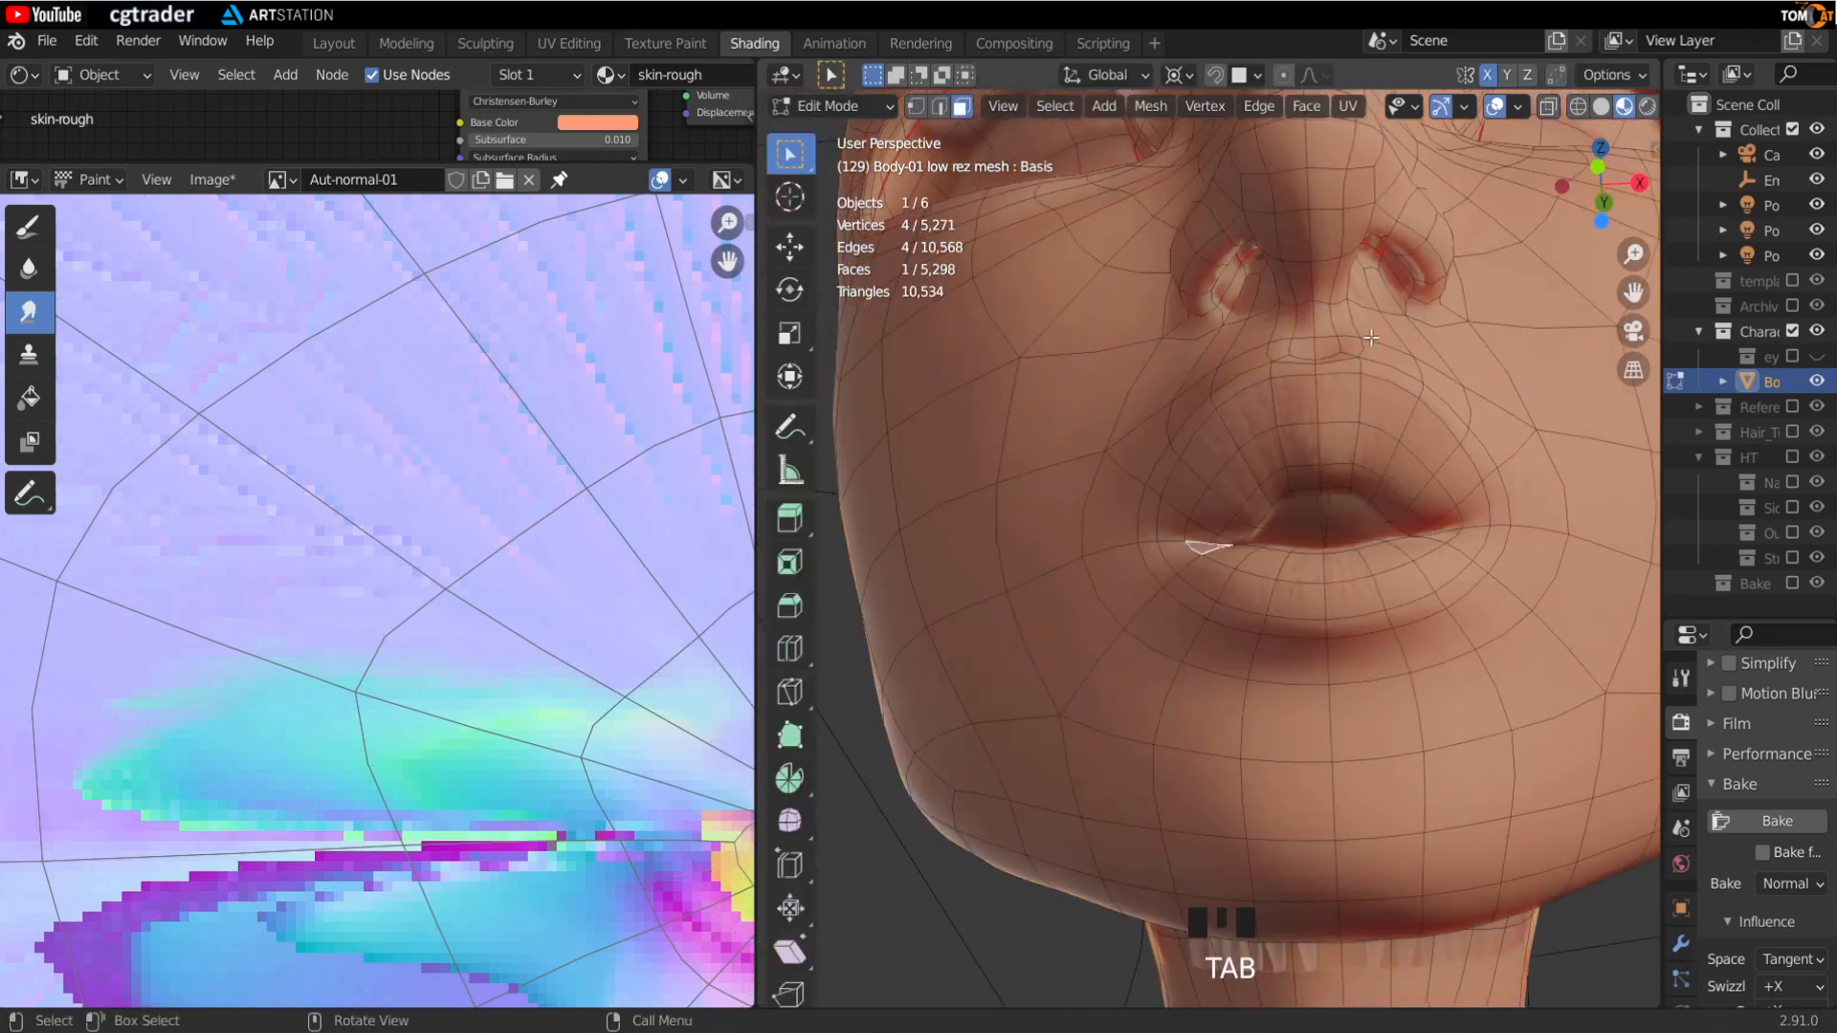
left_click(1383, 270)
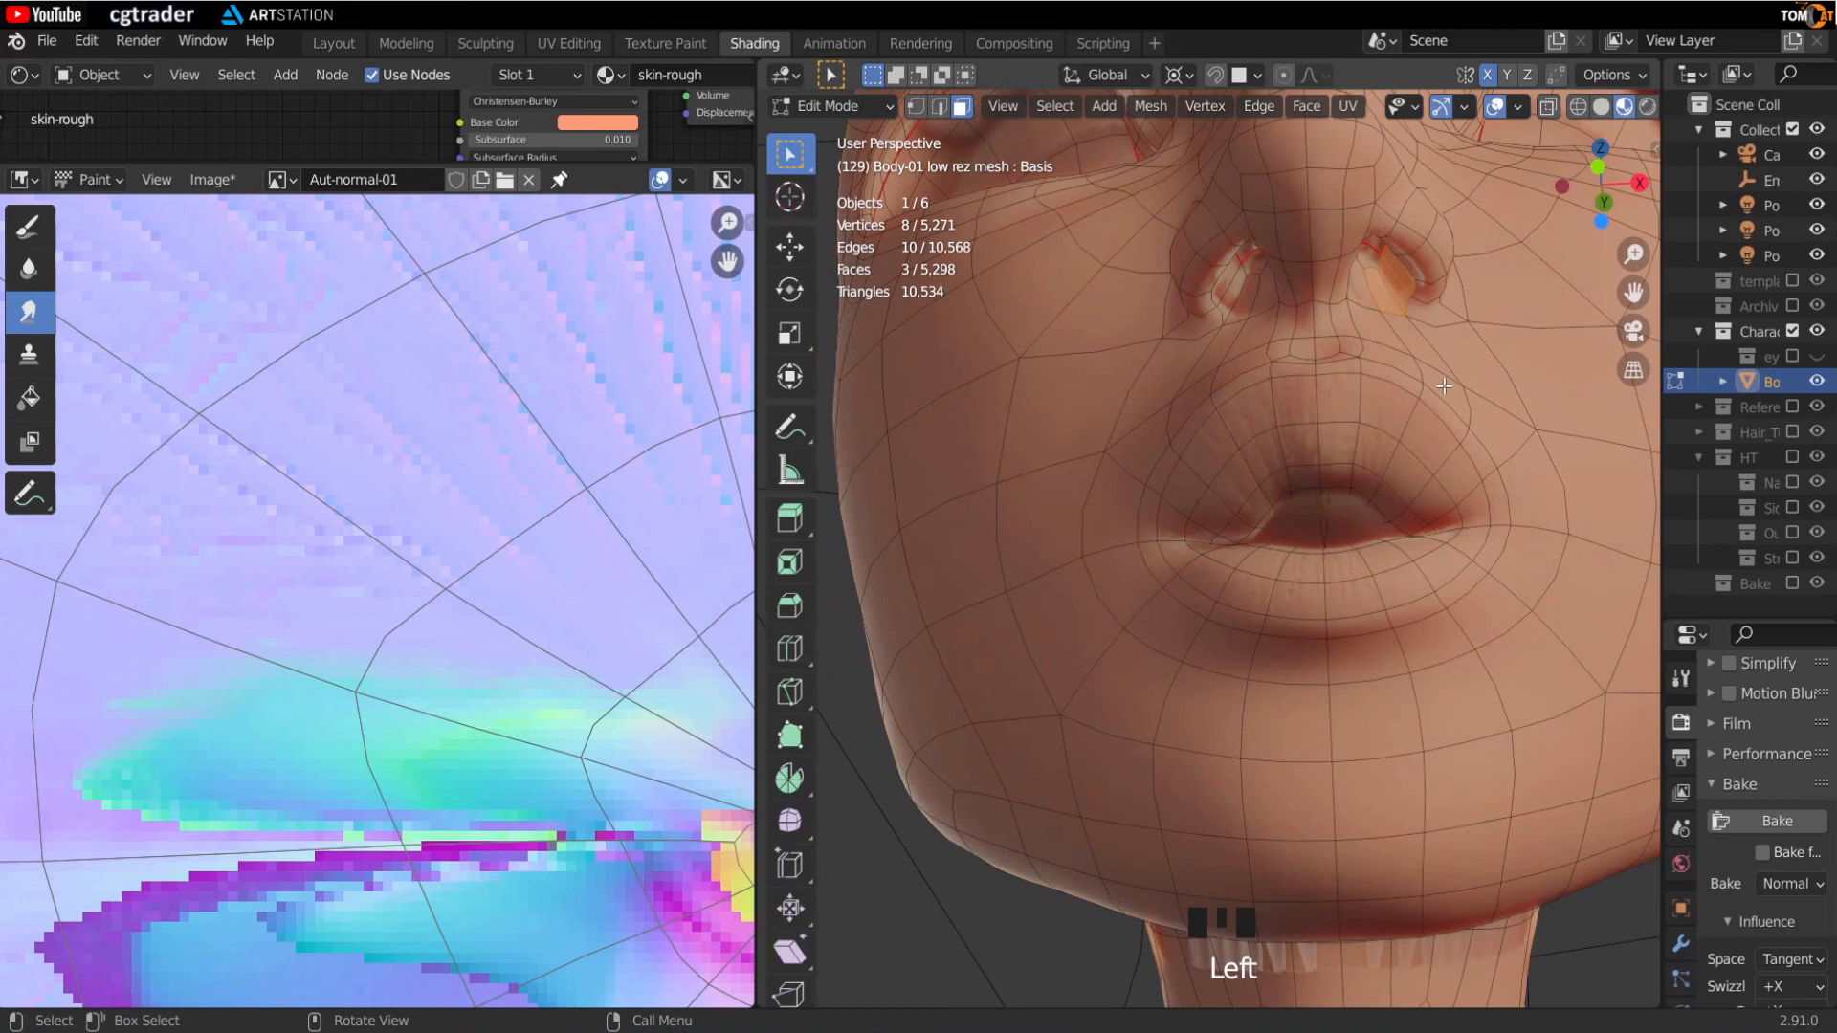
key("KP_Decimal")
key("Tab")
Step: Set the Smear radius to 41 px and smear the normal map around the rim and inside of the nostril
scroll(1416, 402, "down", 3)
mouse_move(1407, 406)
middle_mouse_down()
mouse_move(1145, 584)
mouse_move(1136, 566)
mouse_move(1189, 643)
mouse_move(1157, 657)
middle_mouse_up()
scroll(1161, 651, "up", 1)
key("f")
left_click(1169, 628)
middle_click_drag(1053, 606, 1058, 611)
mouse_move(1208, 661)
left_mouse_down()
mouse_move(1221, 708)
mouse_move(1198, 736)
left_mouse_up()
mouse_move(1153, 665)
left_mouse_down()
mouse_move(1159, 748)
mouse_move(1124, 741)
left_mouse_up()
left_click_drag(1064, 637, 1084, 725)
left_click_drag(1036, 604, 1058, 684)
left_click_drag(1037, 558, 1038, 670)
left_click_drag(1062, 713, 1065, 728)
mouse_move(1185, 693)
middle_mouse_down()
mouse_move(1262, 678)
mouse_move(1258, 660)
middle_mouse_up()
left_click_drag(1172, 622, 1100, 574)
left_click_drag(1287, 627, 1163, 550)
mouse_move(1215, 584)
left_mouse_down()
mouse_move(1076, 522)
mouse_move(1148, 555)
left_mouse_up()
left_click_drag(1153, 526, 1306, 602)
left_click_drag(1315, 546, 1383, 548)
mouse_move(1384, 548)
middle_mouse_down()
mouse_move(1237, 479)
mouse_move(1378, 498)
middle_mouse_up()
left_click_drag(1382, 497, 1405, 492)
left_click_drag(1403, 493, 1378, 468)
left_click_drag(1369, 466, 1313, 432)
left_click_drag(1313, 433, 1304, 398)
mouse_move(1303, 397)
left_mouse_down()
mouse_move(1305, 379)
mouse_move(1322, 392)
left_mouse_up()
left_click_drag(1322, 393, 1340, 405)
middle_click_drag(1340, 404, 1259, 418)
left_click_drag(1387, 387, 1427, 382)
mouse_move(1426, 382)
middle_mouse_down()
mouse_move(1144, 497)
mouse_move(1078, 402)
mouse_move(1179, 492)
mouse_move(1003, 440)
middle_mouse_up()
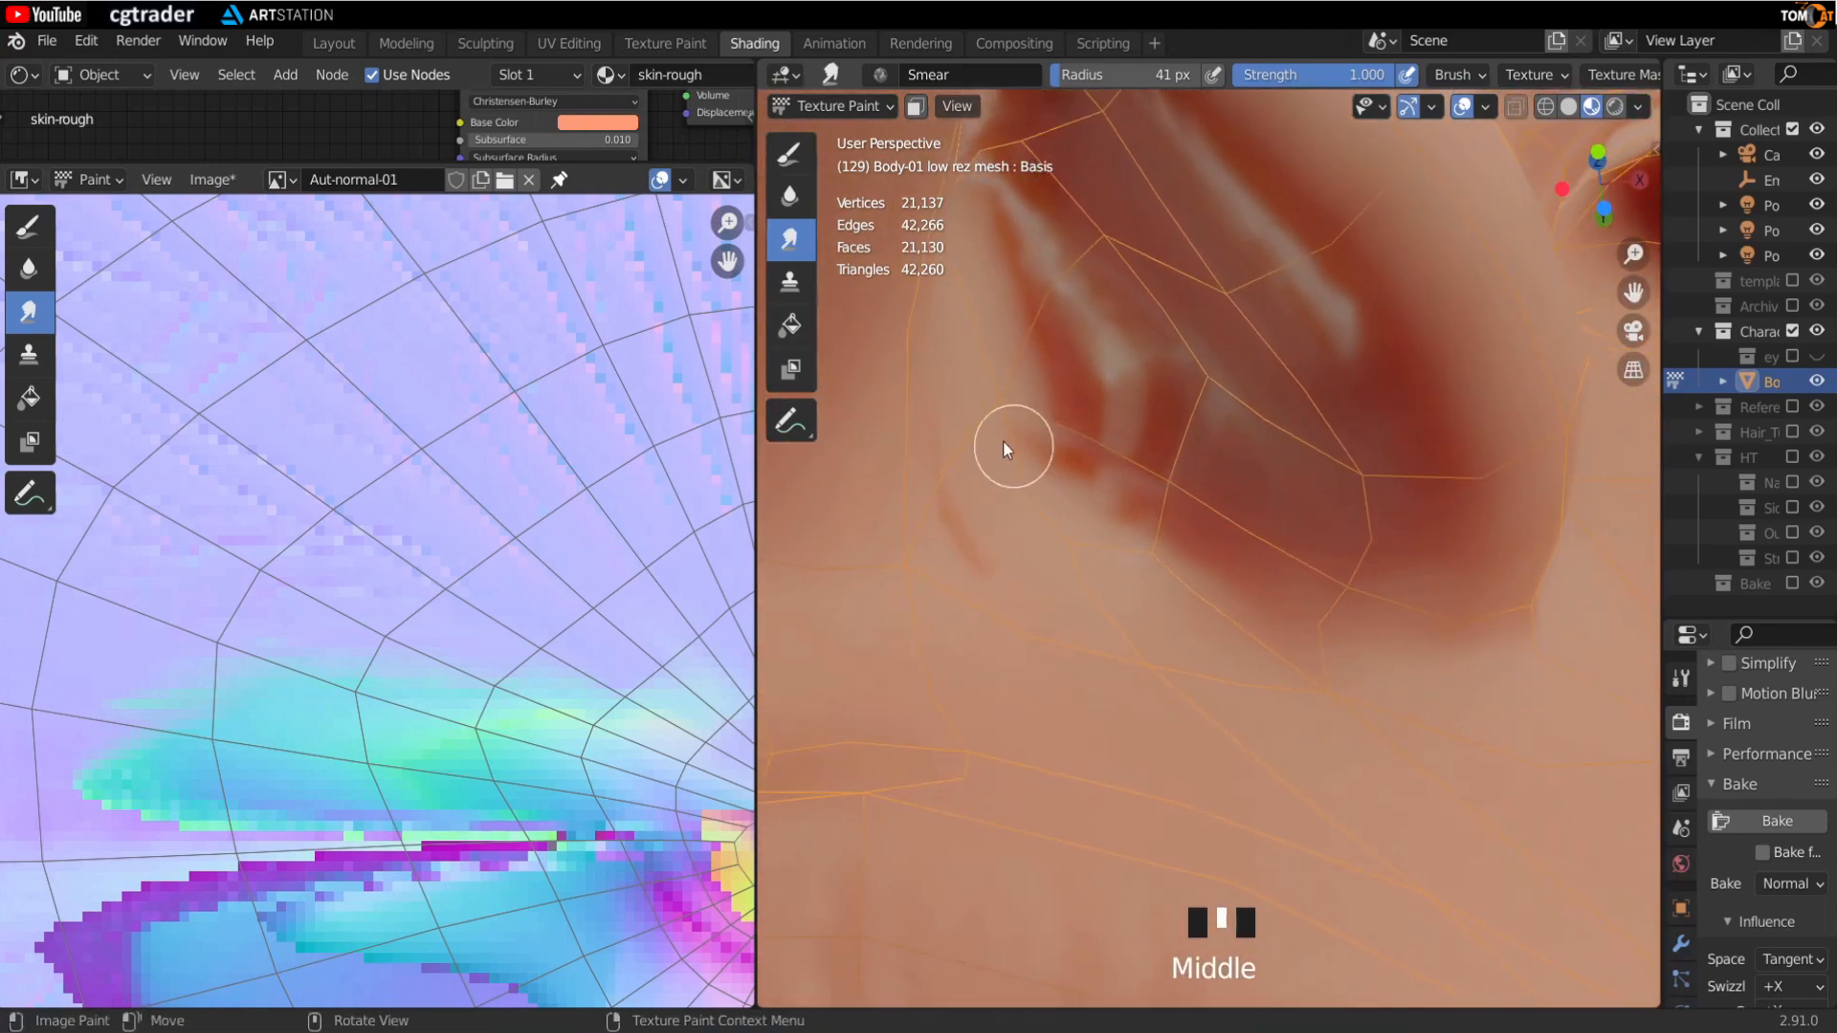
Step: Switch to drawing with the A-soft brush and sample the flat lavender-blue beside the nostril on Aut-normal-01 as the paint colour
left_click(789, 153)
mouse_move(1071, 463)
middle_mouse_down()
mouse_move(1196, 468)
mouse_move(1185, 484)
mouse_move(1283, 532)
middle_mouse_up()
middle_click_drag(1305, 297, 1163, 483)
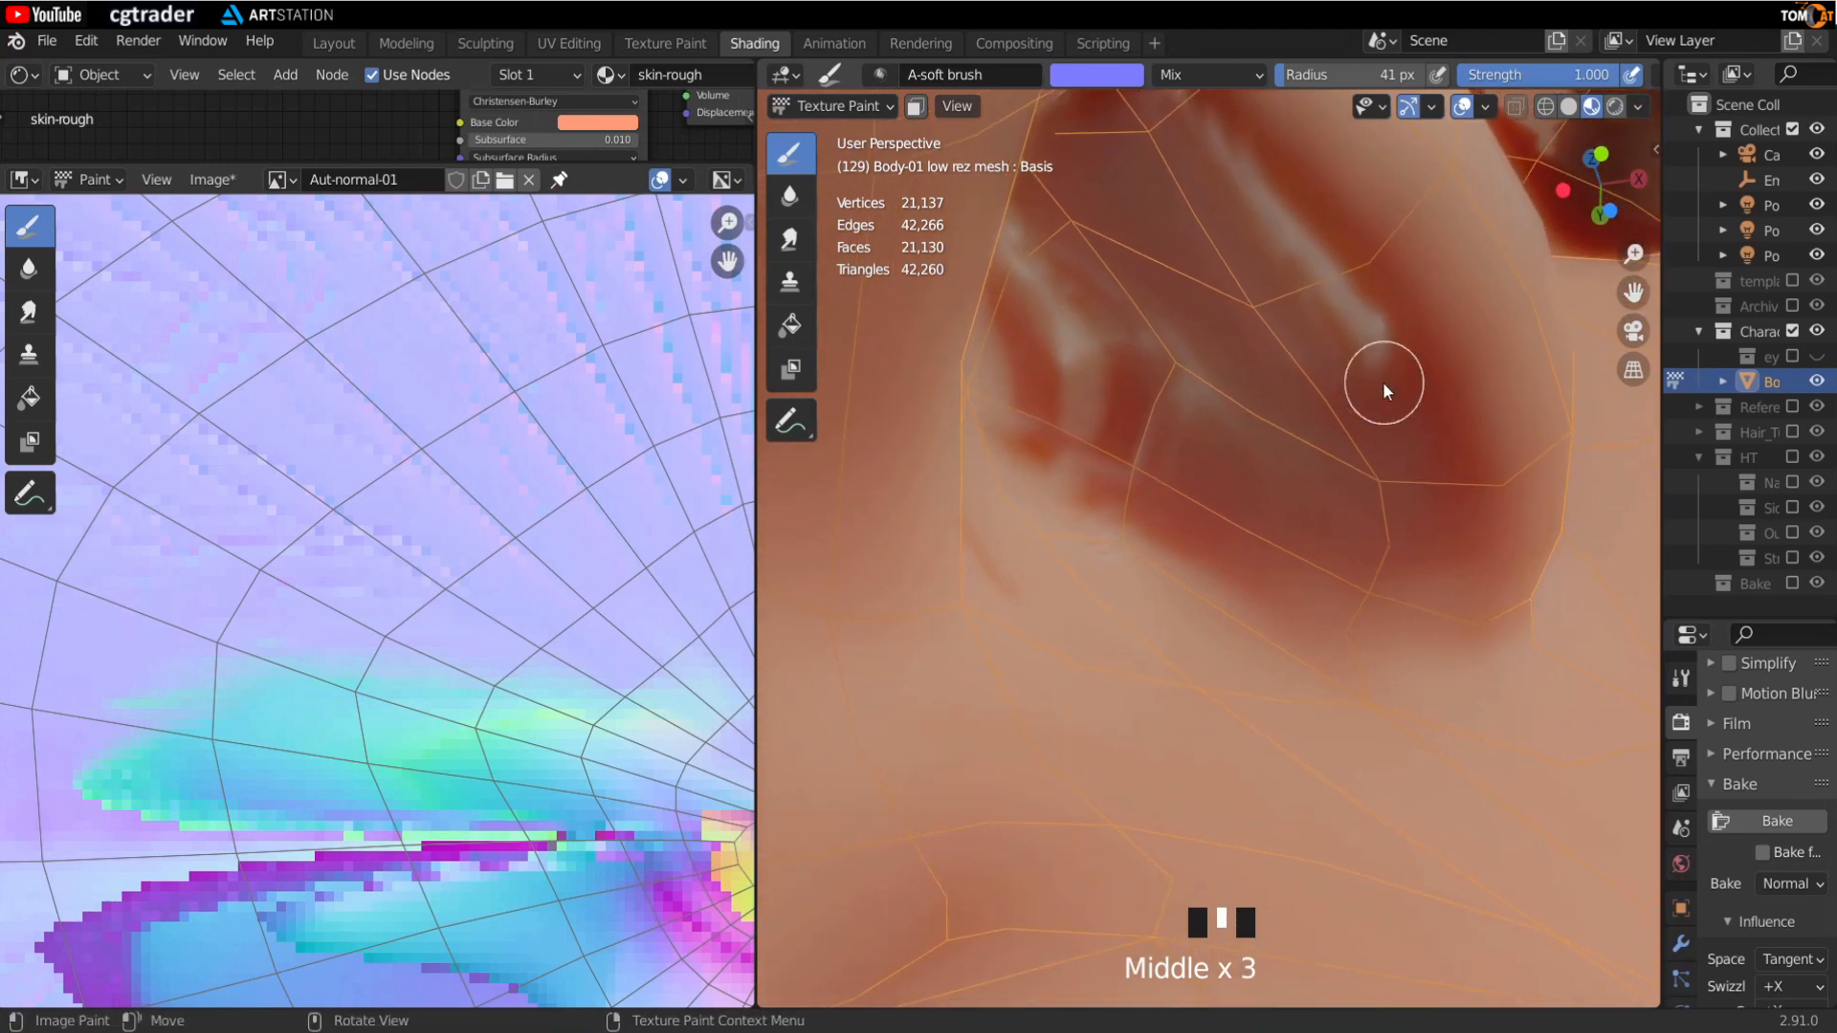
middle_click_drag(1387, 385, 1357, 441)
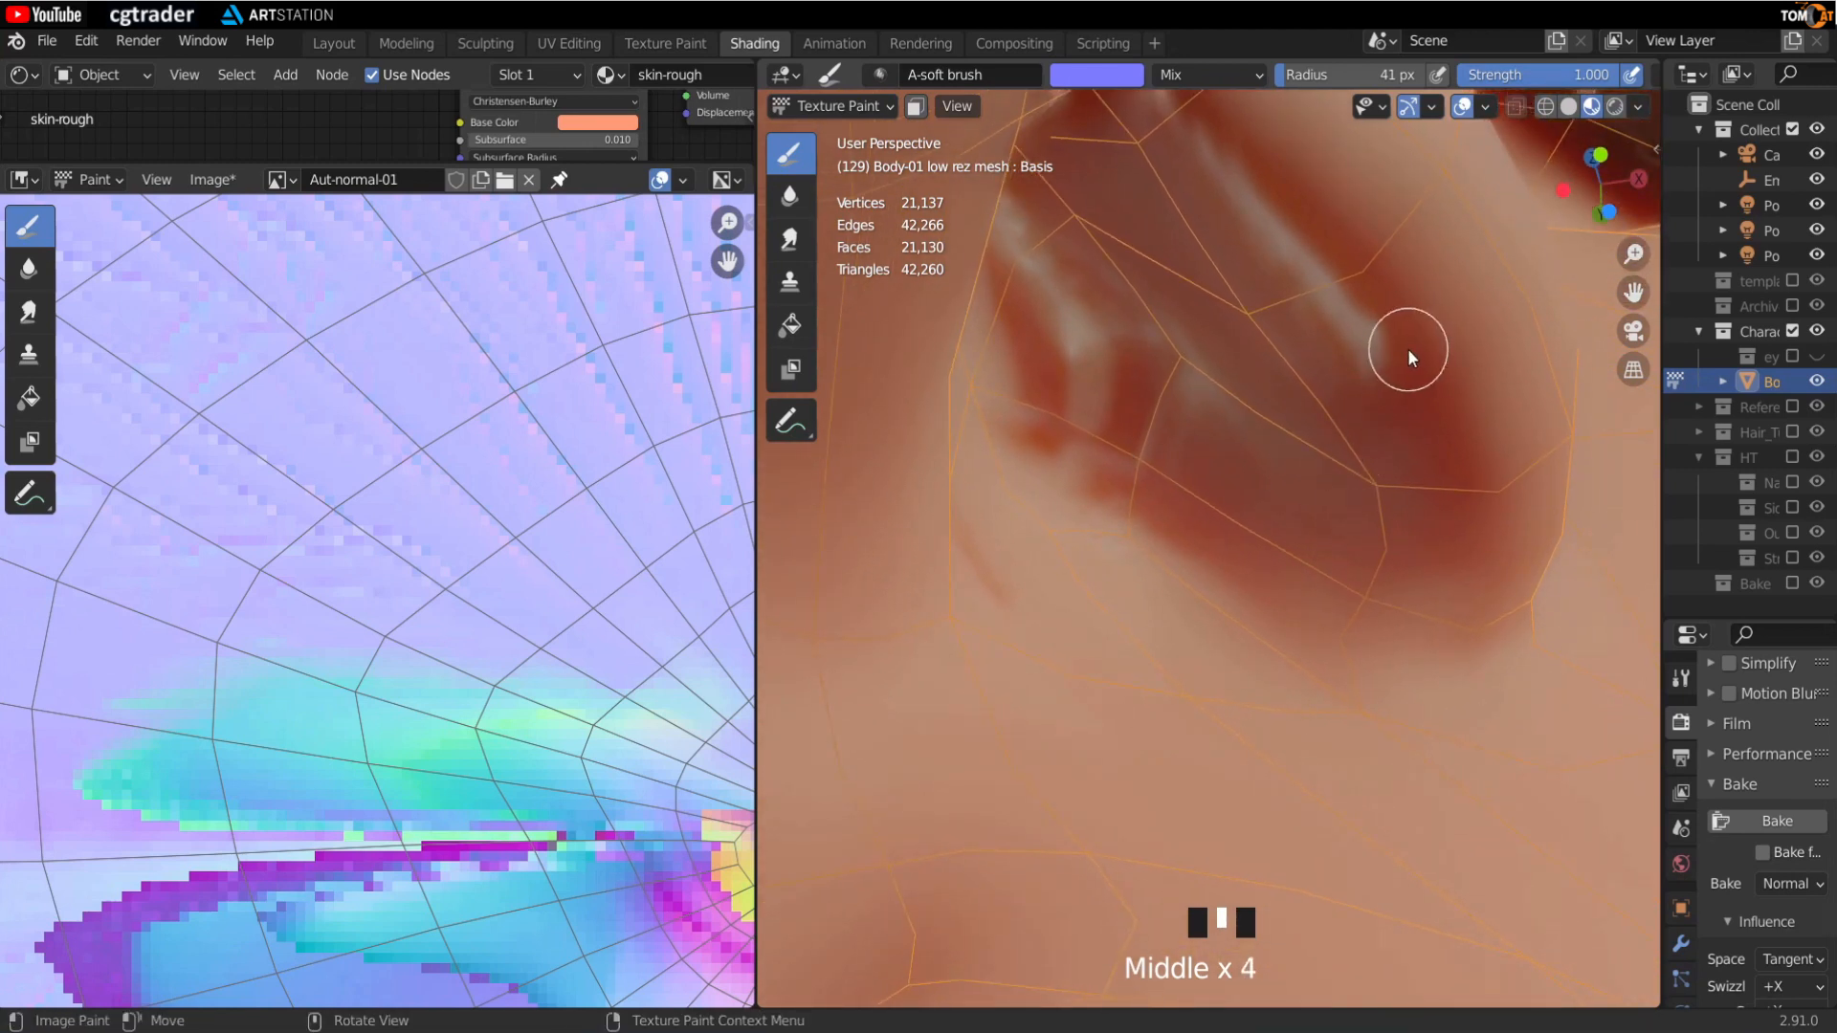
middle_click_drag(1435, 237, 1322, 423)
mouse_move(1181, 323)
middle_mouse_down()
mouse_move(1426, 277)
mouse_move(1404, 375)
middle_mouse_up()
key("s")
mouse_move(1404, 375)
left_mouse_down()
mouse_move(1232, 170)
mouse_move(1231, 262)
mouse_move(1256, 178)
left_mouse_up()
left_click(1253, 170)
scroll(542, 488, "down", 7)
scroll(477, 685, "up", 6)
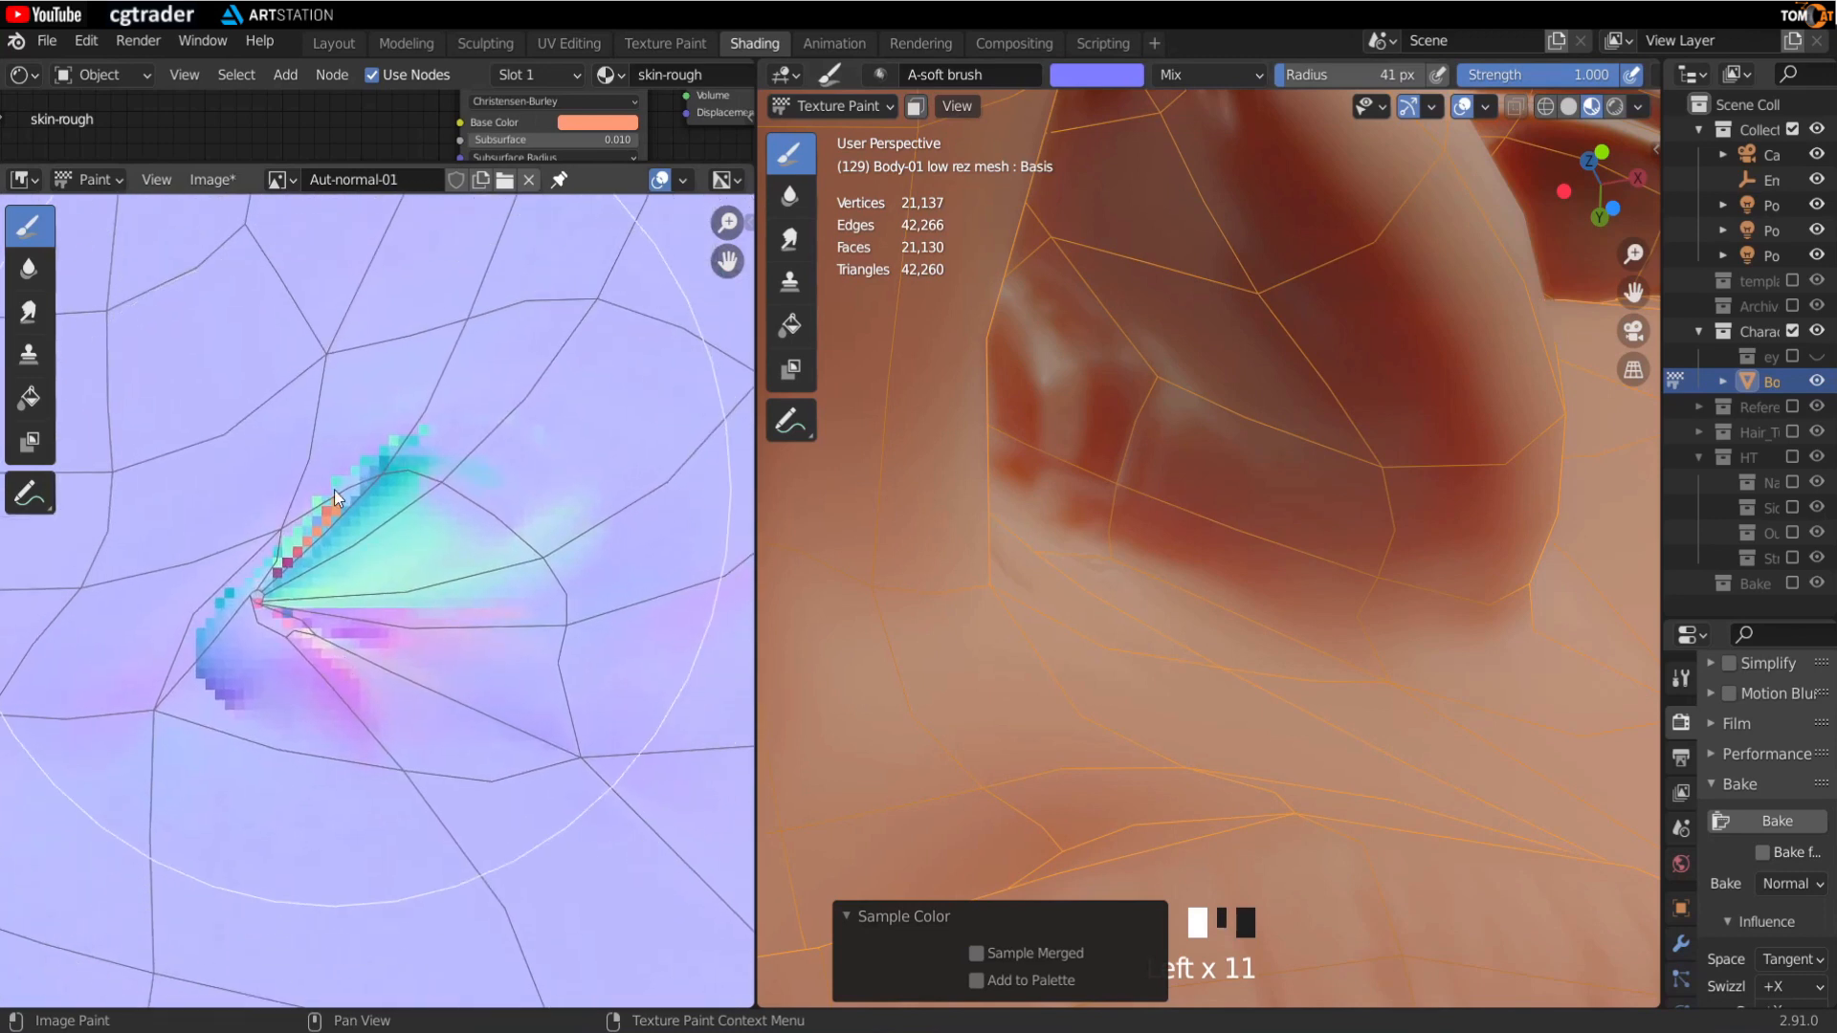
key("s")
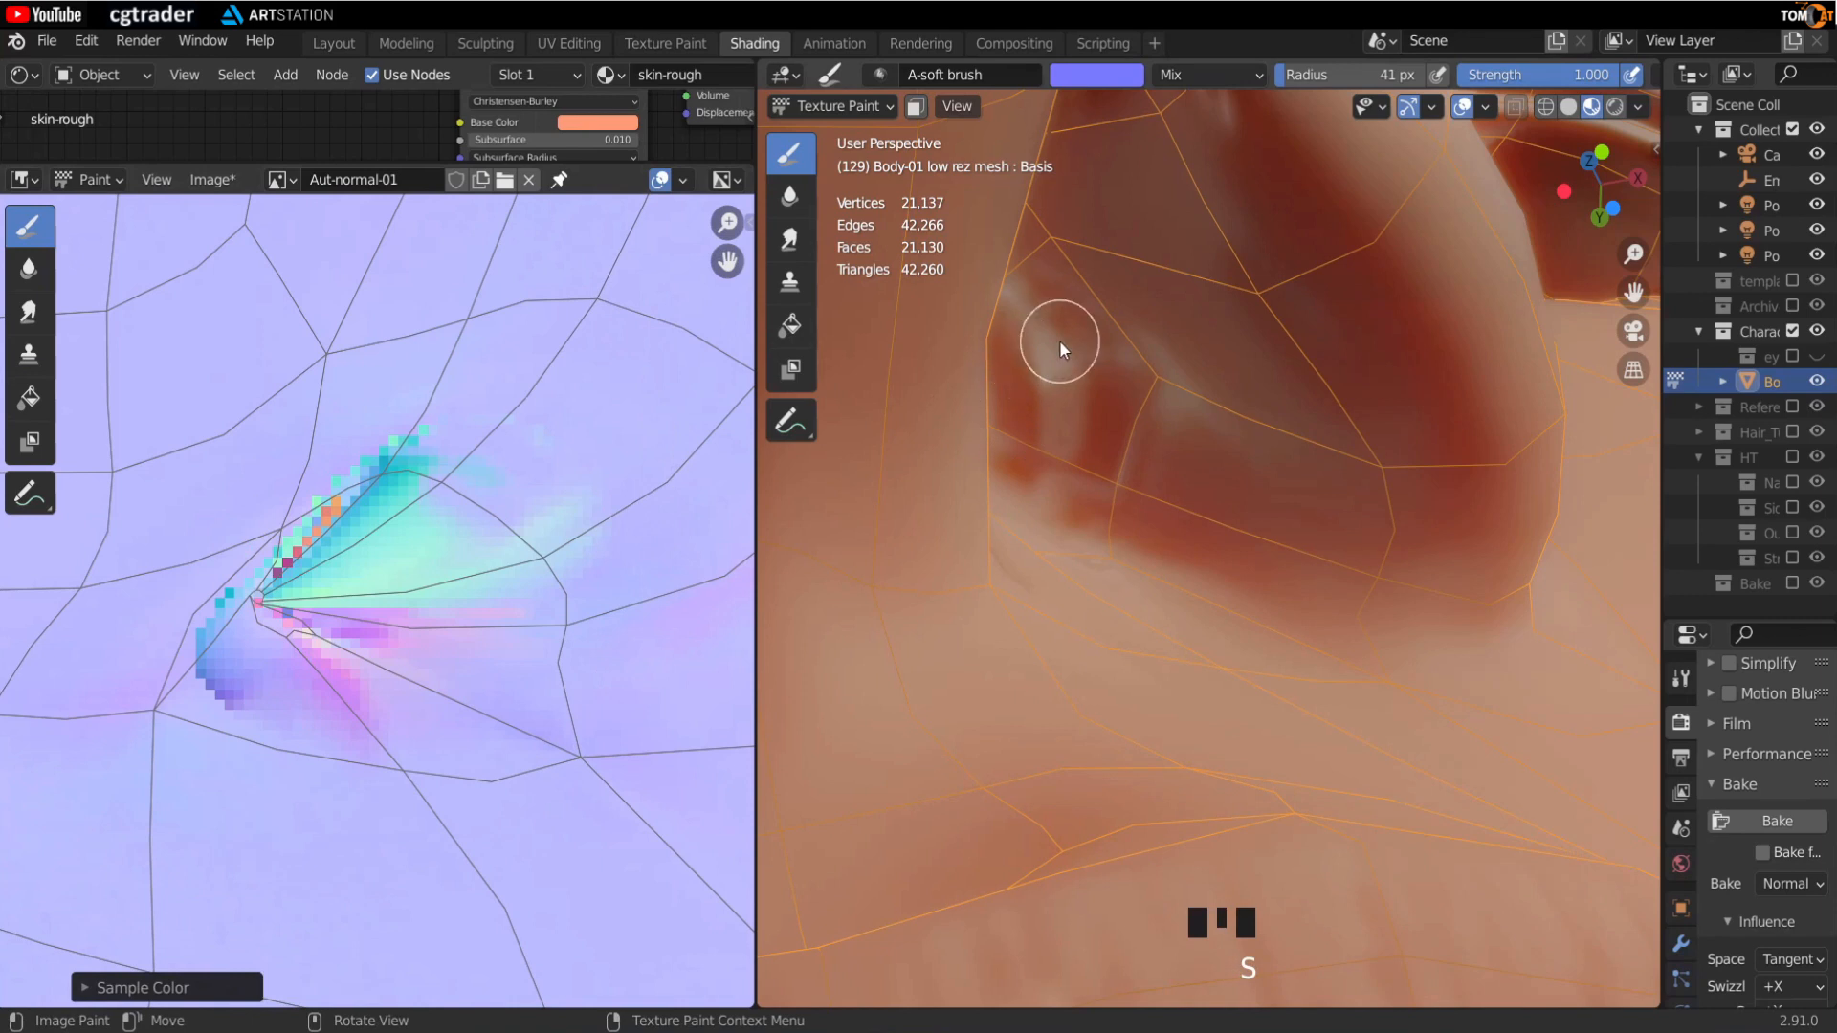
Step: Paint the flat blue over the baked artifacts along the nostril's rim and inner walls on the mesh with a 41 px radius
middle_click_drag(1054, 335, 1138, 419, "shift")
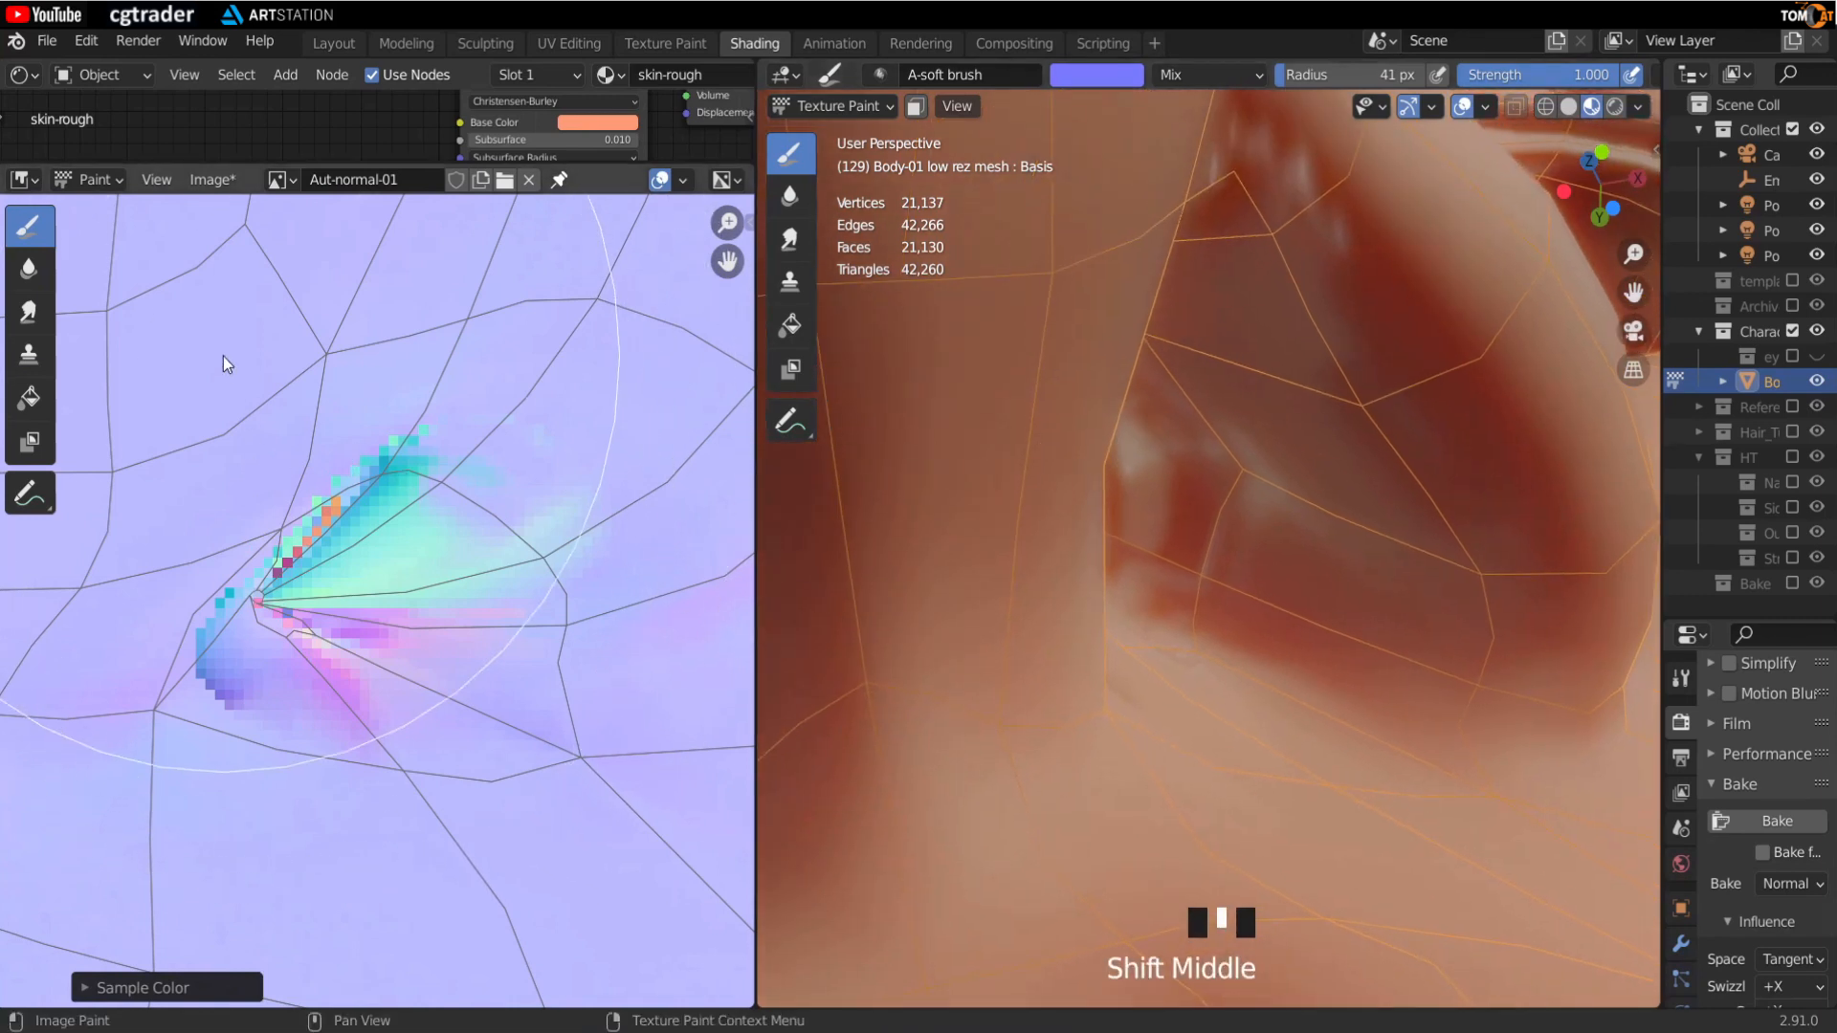
middle_click_drag(823, 388, 893, 417)
middle_click_drag(1149, 427, 1328, 434)
left_click(1354, 418)
mouse_move(1391, 397)
left_mouse_down()
mouse_move(1400, 409)
mouse_move(1354, 354)
left_mouse_up()
left_click_drag(1328, 330, 1335, 234)
left_click_drag(1344, 205, 1353, 176)
left_click_drag(1439, 421, 1445, 435)
left_click_drag(1449, 445, 1454, 462)
middle_click_drag(1454, 463, 1451, 458)
mouse_move(1433, 543)
left_mouse_down()
mouse_move(1422, 570)
mouse_move(1301, 517)
left_mouse_up()
left_click_drag(1263, 469, 1294, 543)
left_click_drag(1208, 493, 1187, 468)
left_click_drag(1340, 449, 1371, 430)
mouse_move(1370, 433)
middle_mouse_down()
mouse_move(1227, 405)
mouse_move(1210, 364)
middle_mouse_up()
left_click_drag(1196, 335, 1158, 320)
left_click_drag(1110, 305, 1057, 288)
middle_click_drag(1058, 287, 1138, 494)
left_click_drag(1140, 392, 1170, 311)
left_click_drag(1196, 313, 1211, 333)
left_click_drag(1242, 359, 1267, 403)
middle_click_drag(1225, 393, 1139, 375)
left_click_drag(1095, 367, 1098, 397)
left_click_drag(1096, 419, 1094, 447)
left_click_drag(1096, 478, 1110, 530)
mouse_move(1110, 530)
middle_mouse_down()
mouse_move(1046, 627)
mouse_move(1202, 594)
mouse_move(1074, 361)
mouse_move(1123, 566)
middle_mouse_up()
Step: Enlarge the brush radius to 265 px and dab the flat blue over the whole nostril opening
key("f")
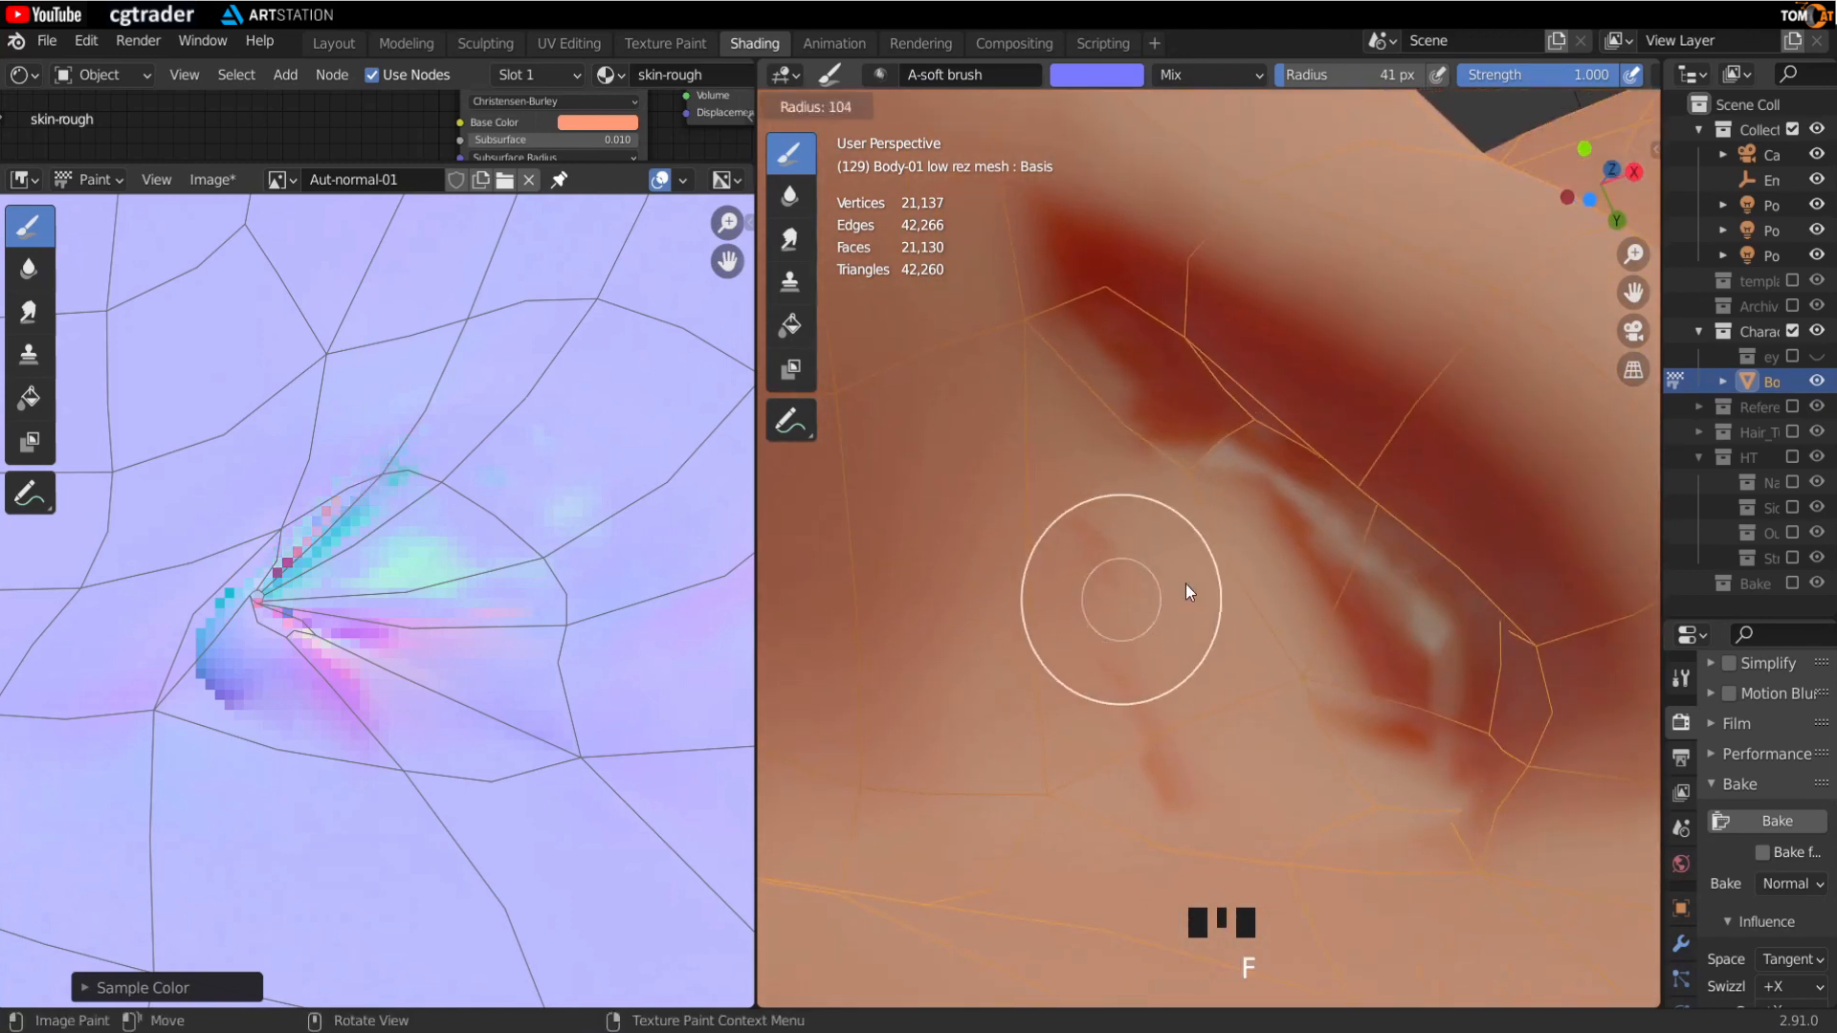
left_click(1261, 594)
scroll(1277, 571, "down", 2)
left_click(1173, 591)
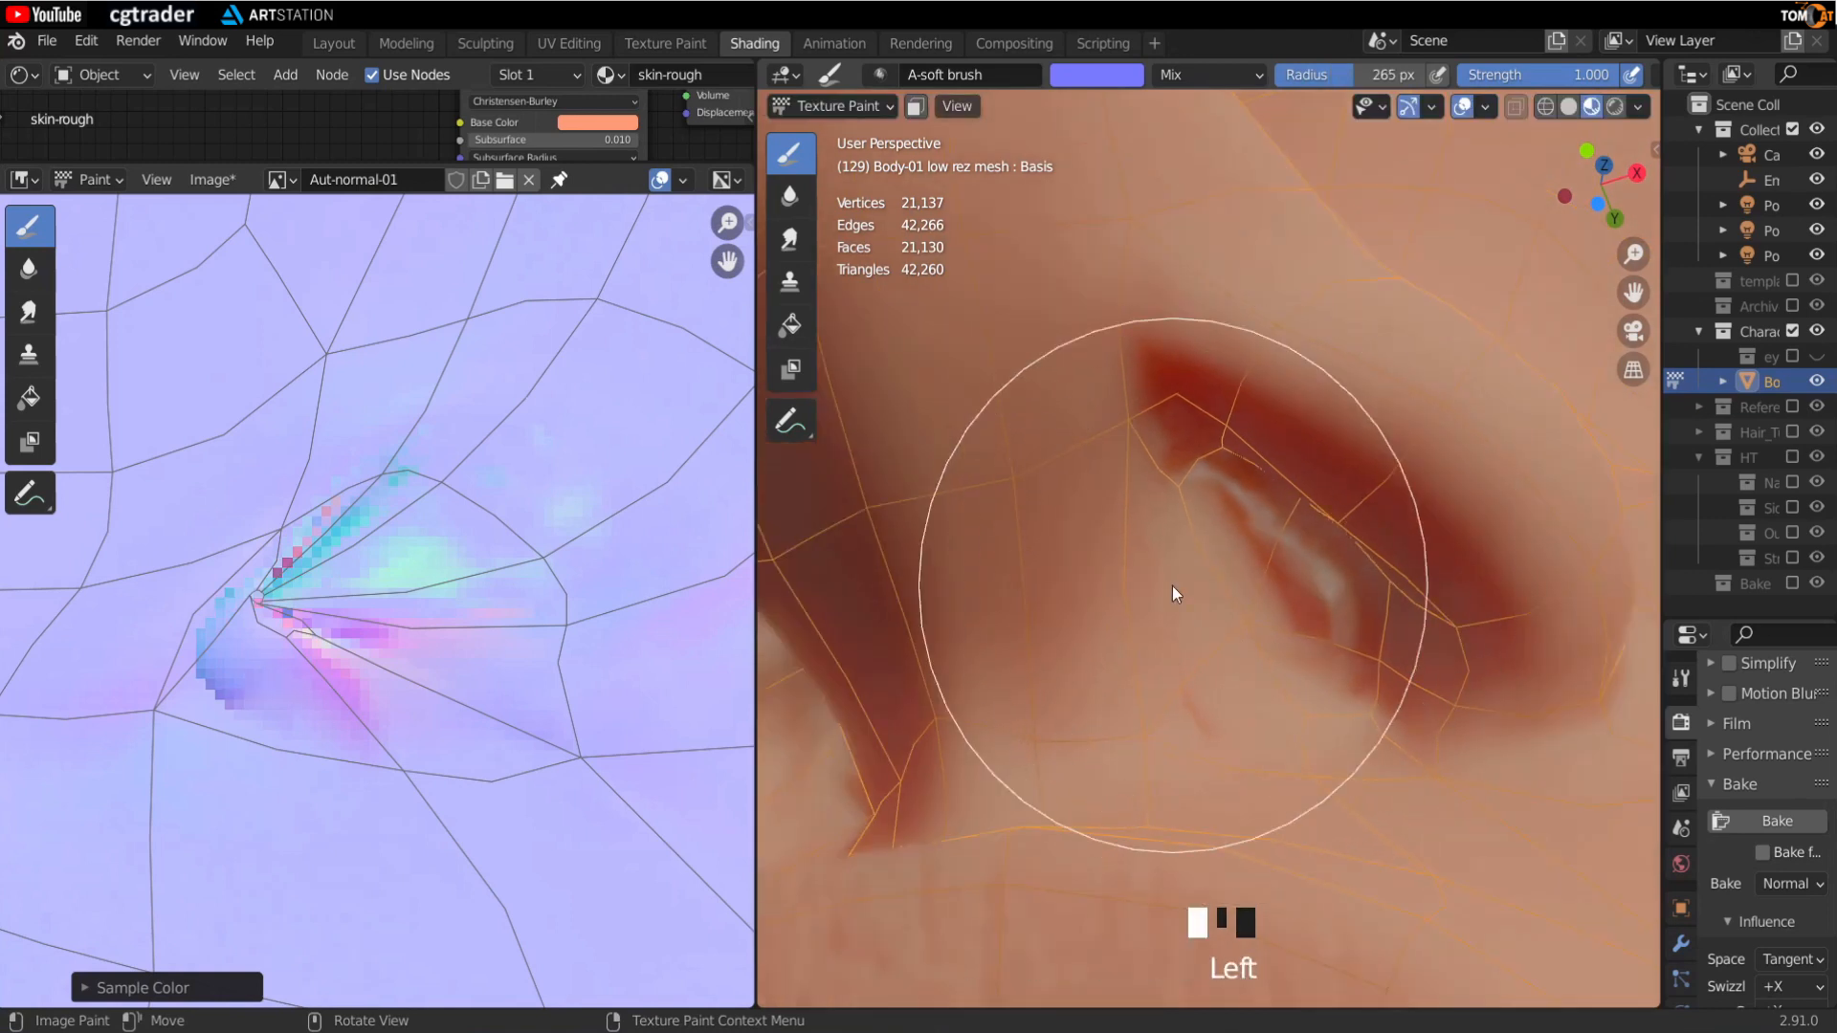
left_click(1234, 564)
left_click(1288, 545)
left_click(1282, 593)
left_click(1272, 644)
left_click(1241, 559)
Step: Set the brush radius to 188 px and dab the flat blue deep inside the nostril from a closer angle
scroll(1114, 582, "down", 1)
middle_click_drag(1114, 582, 1395, 461)
scroll(1252, 526, "up", 2)
mouse_move(1251, 525)
middle_mouse_down()
mouse_move(1221, 583)
mouse_move(1118, 610)
middle_mouse_up()
key("f")
left_click(1113, 587)
left_click(1082, 532)
left_click(1060, 578)
left_click(1025, 639)
mouse_move(1025, 646)
middle_mouse_down()
mouse_move(1112, 704)
mouse_move(1191, 659)
middle_mouse_up()
left_click(1197, 656)
left_click(1105, 597)
left_click(1101, 630)
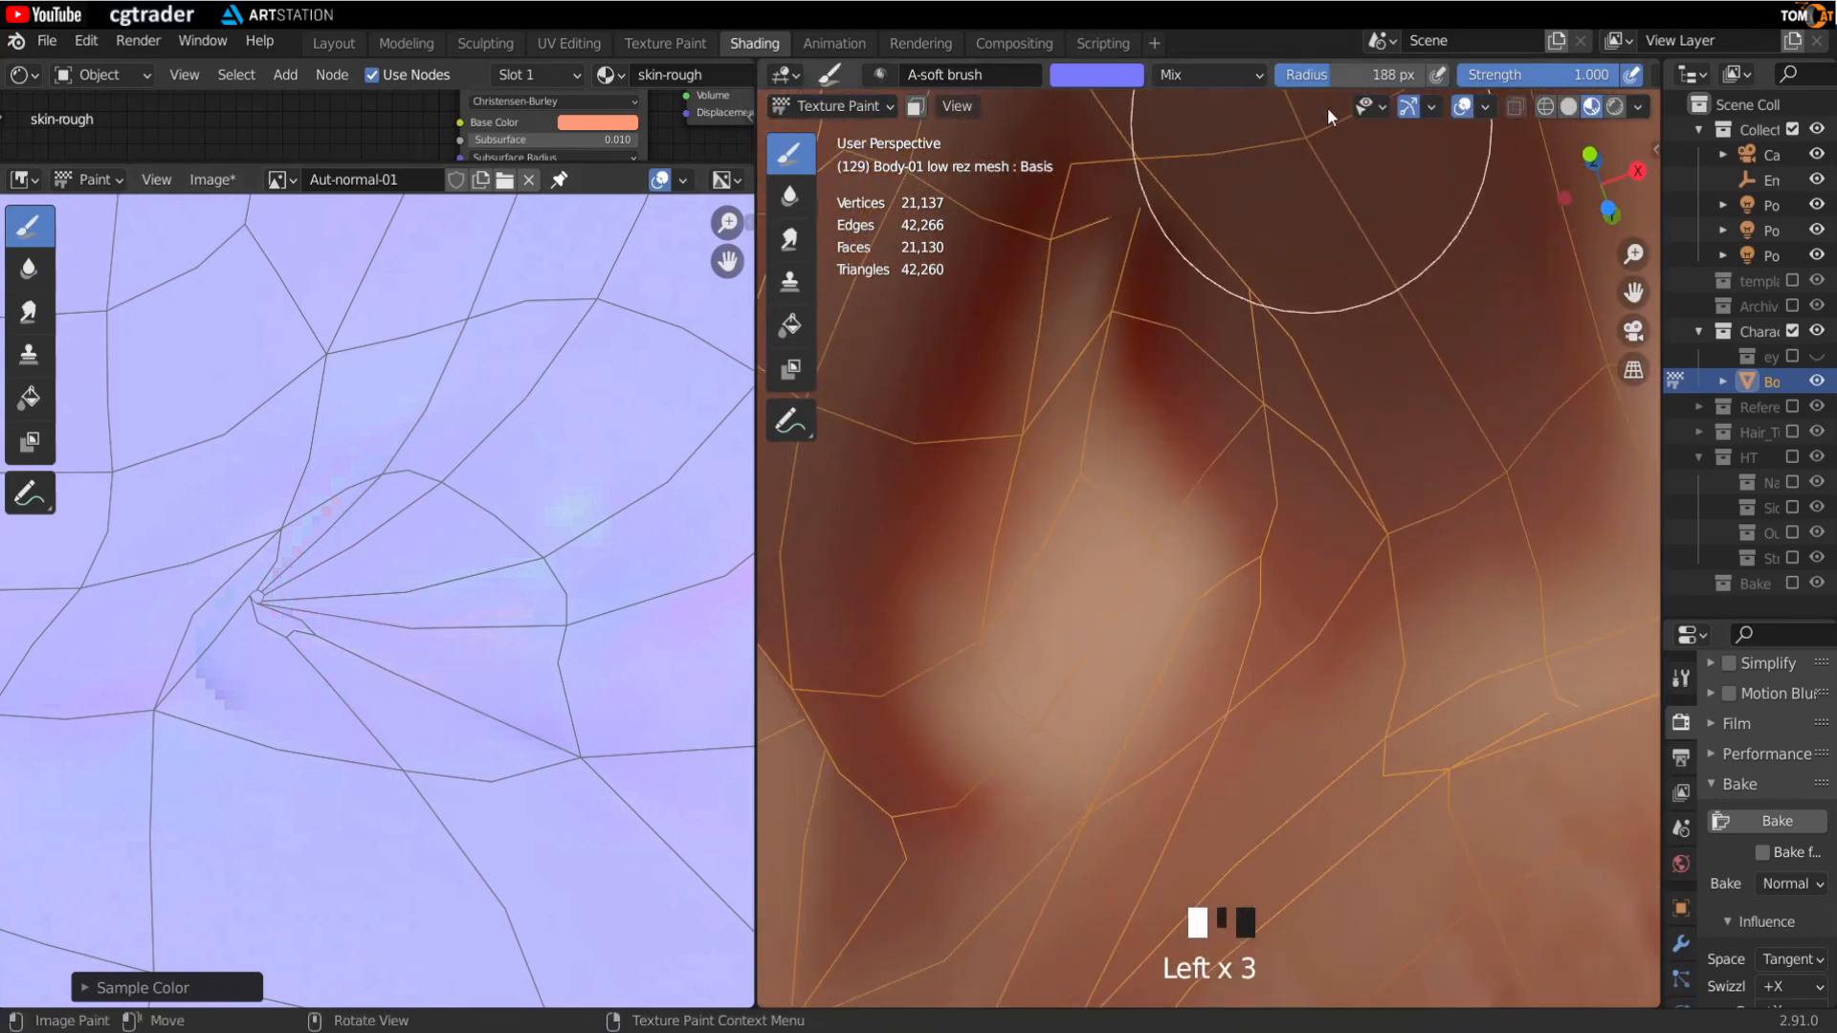
Step: Save the painted Aut-normal-01 image
scroll(1330, 76, "right", 10)
scroll(1330, 77, "left", 8)
scroll(196, 445, "down", 6)
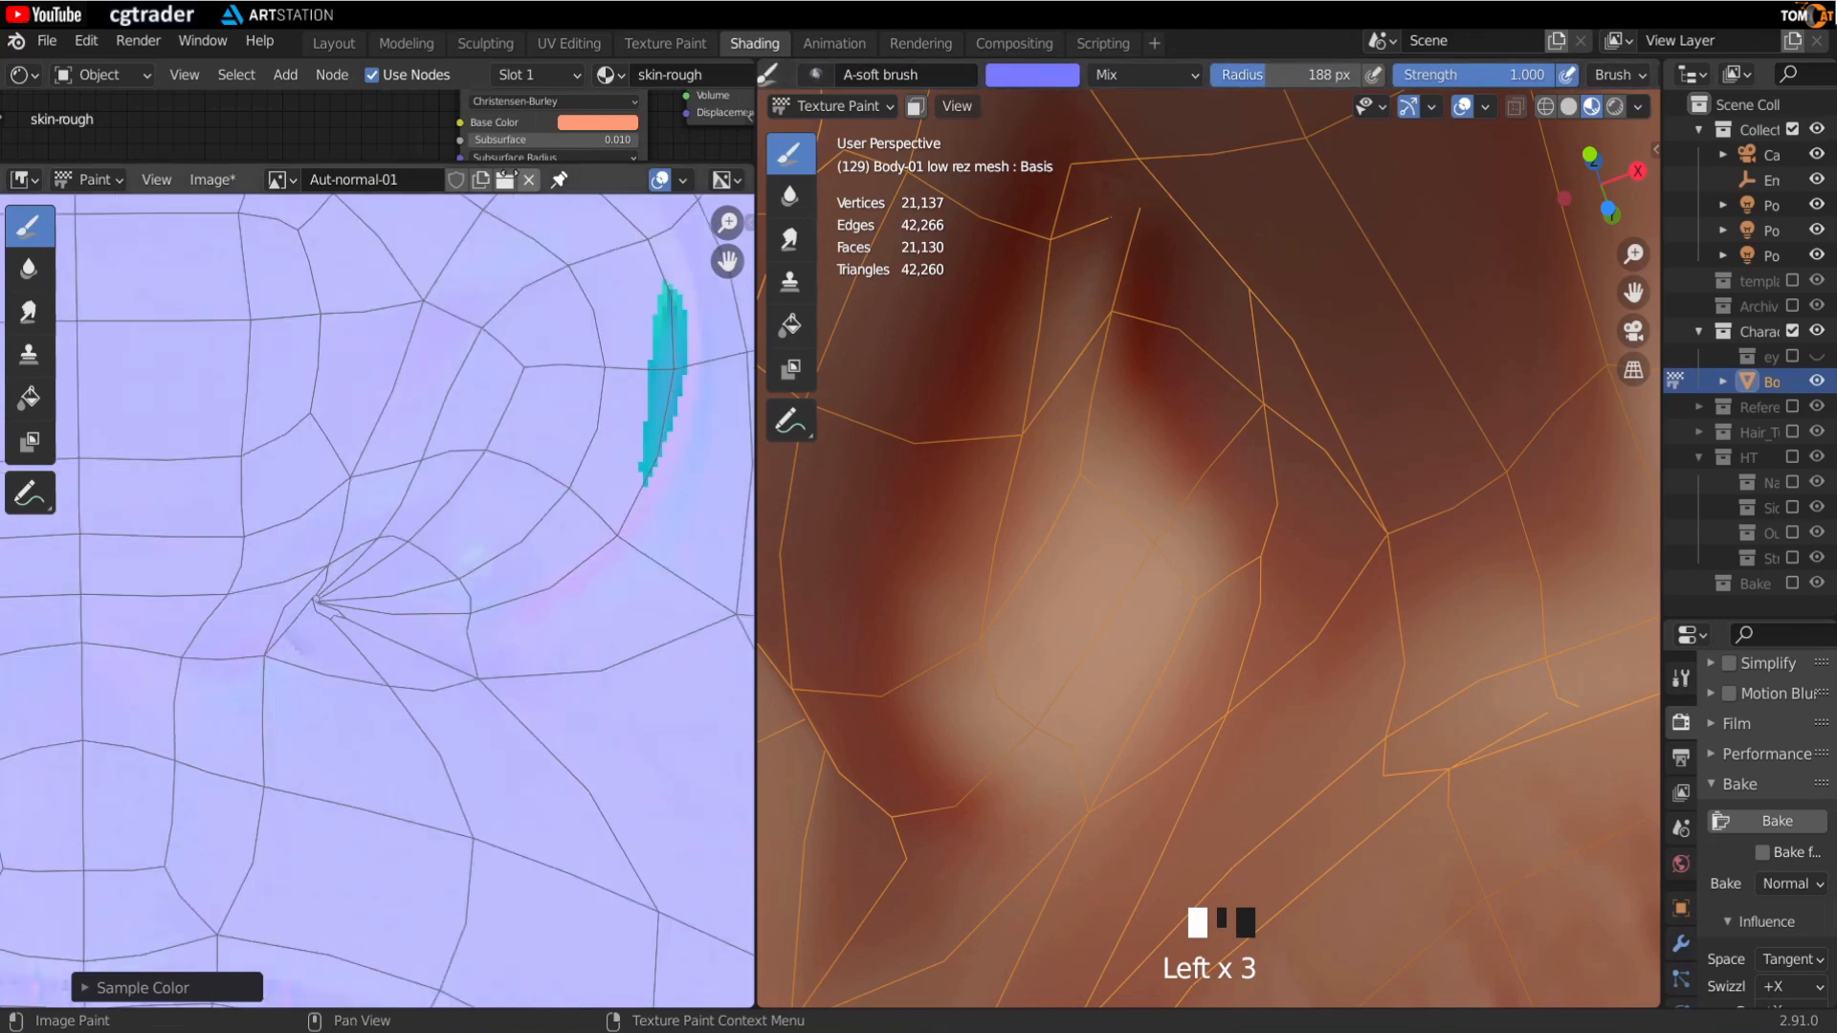
scroll(597, 530, "down", 3)
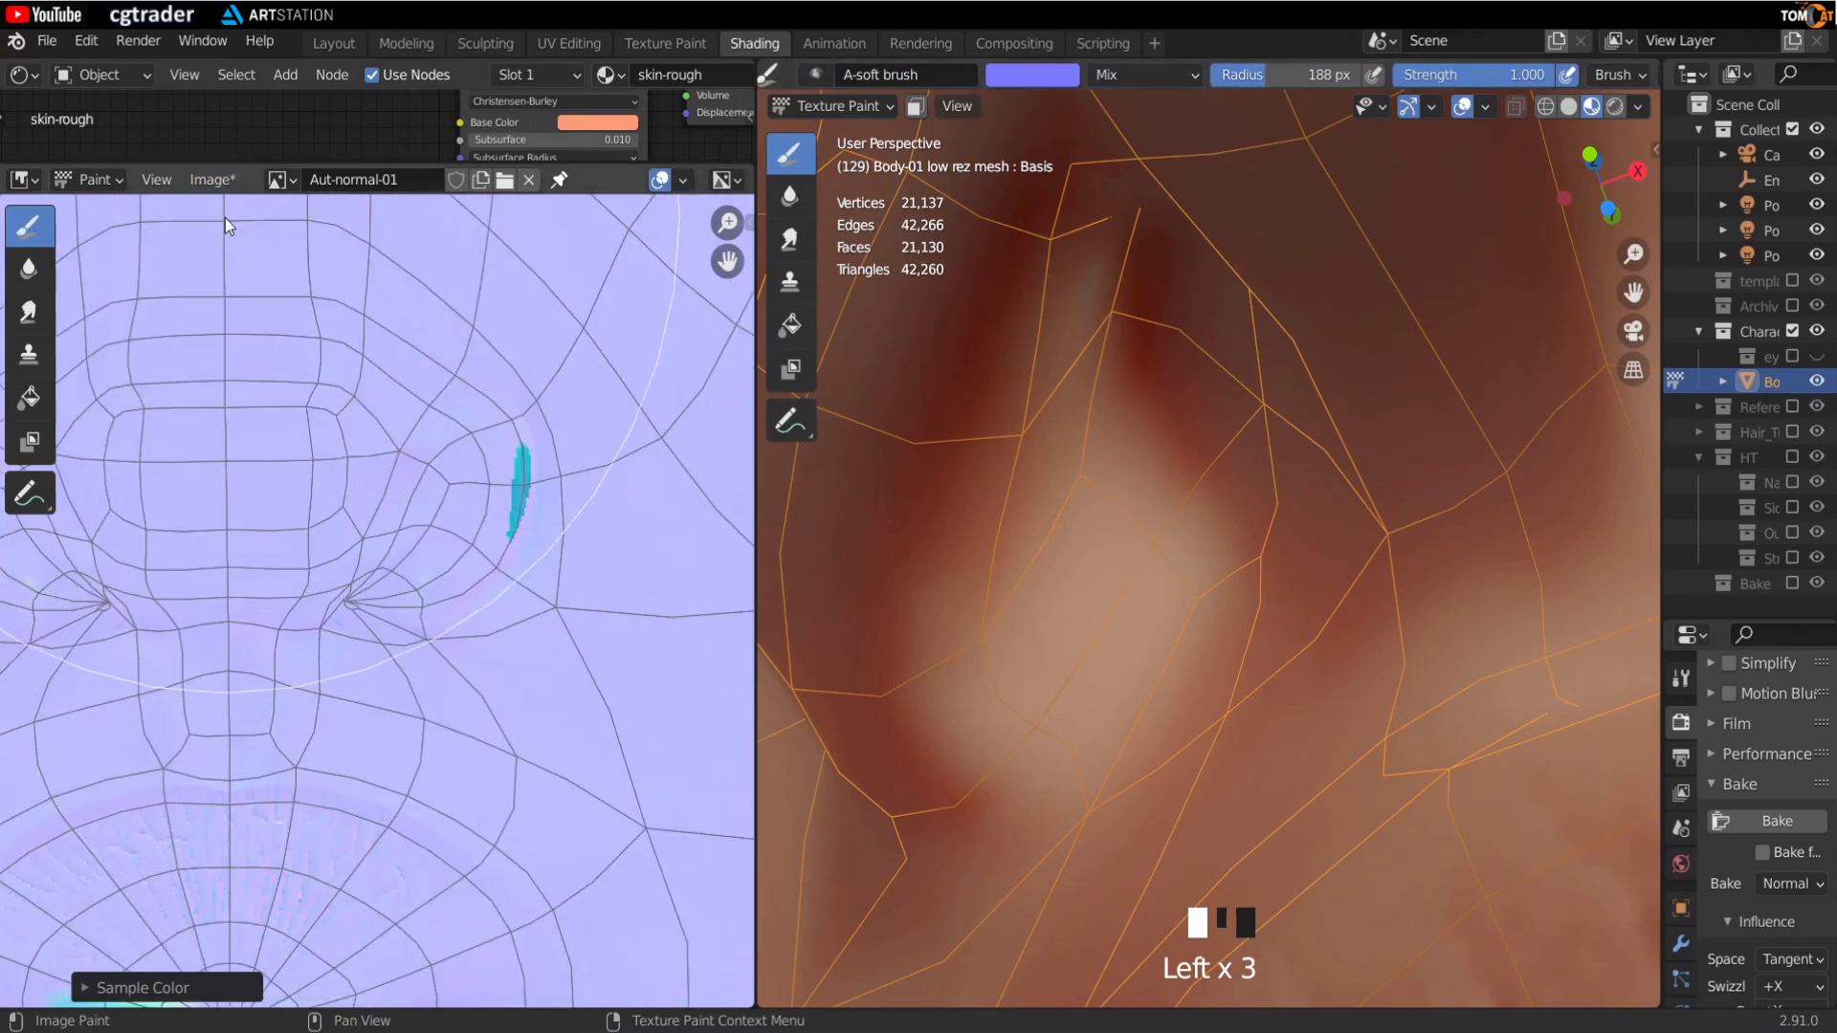
left_click(217, 182)
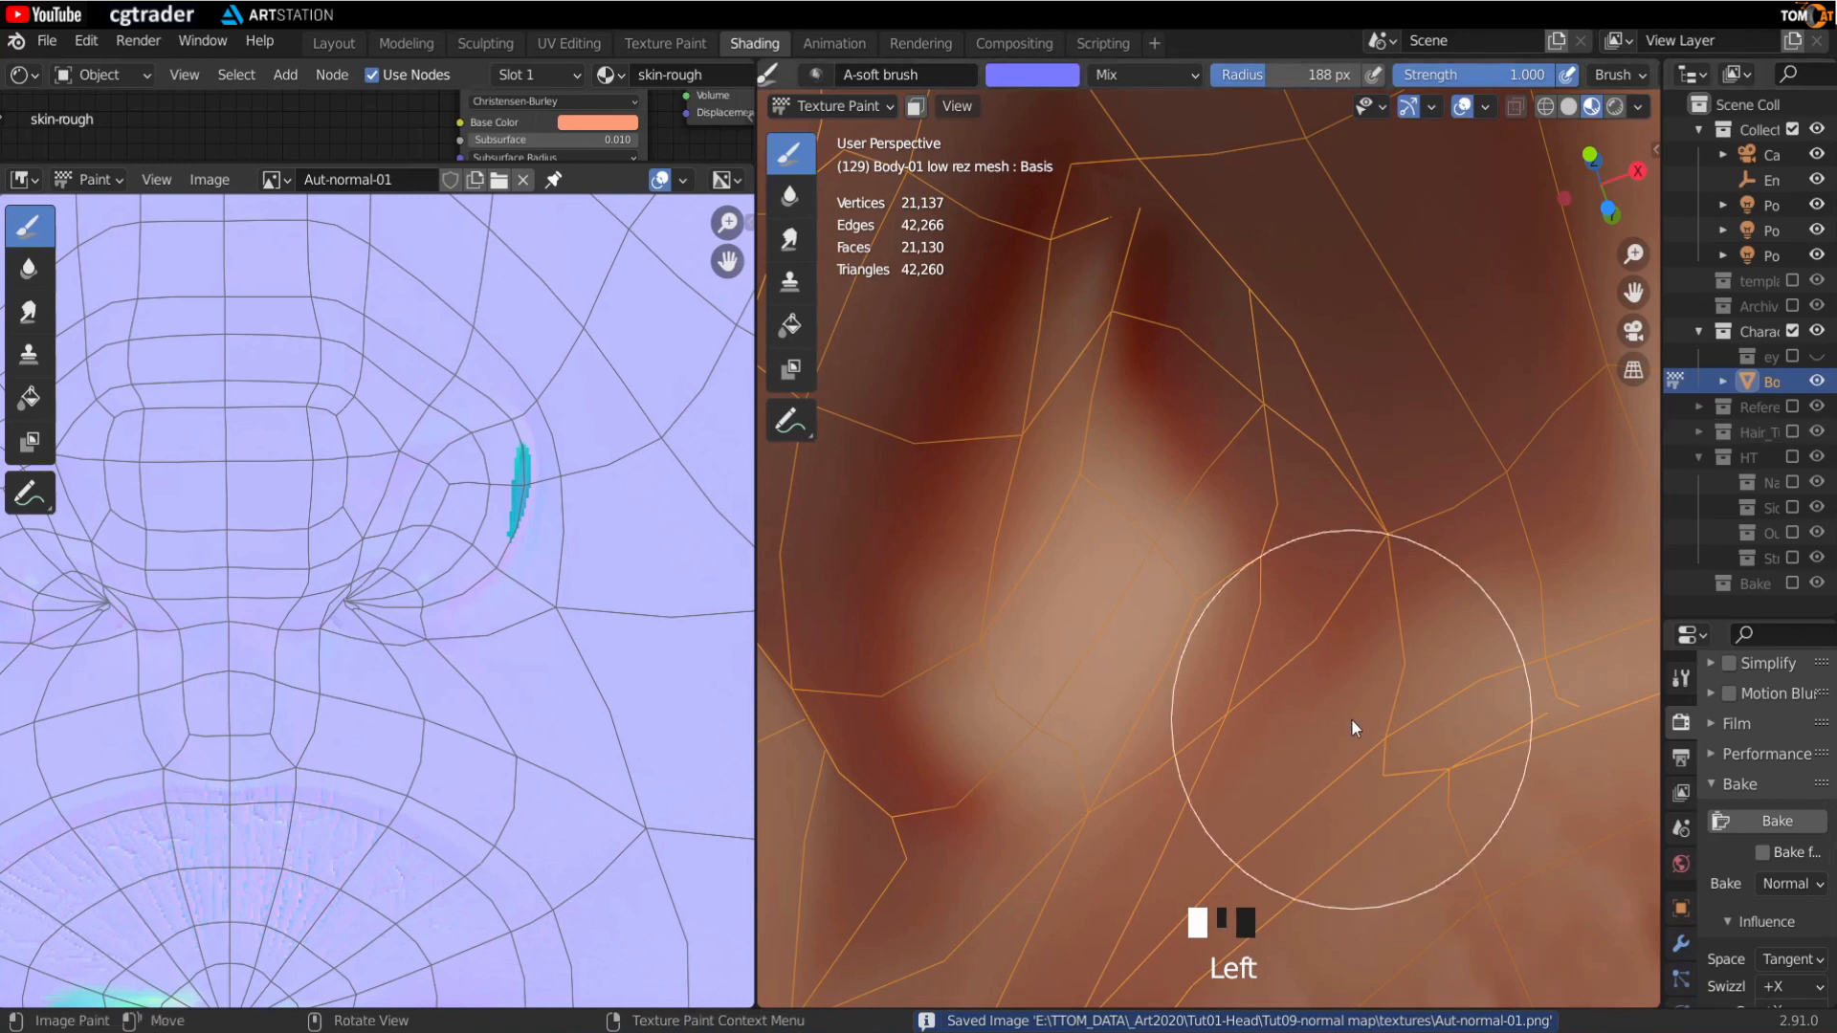
Step: Examine the nostrils and the whole head, and check the normal map's UV islands for remaining coloured bake artifacts
middle_click_drag(1099, 595, 1105, 640)
scroll(1110, 640, "down", 4)
middle_click_drag(1237, 584, 1358, 657)
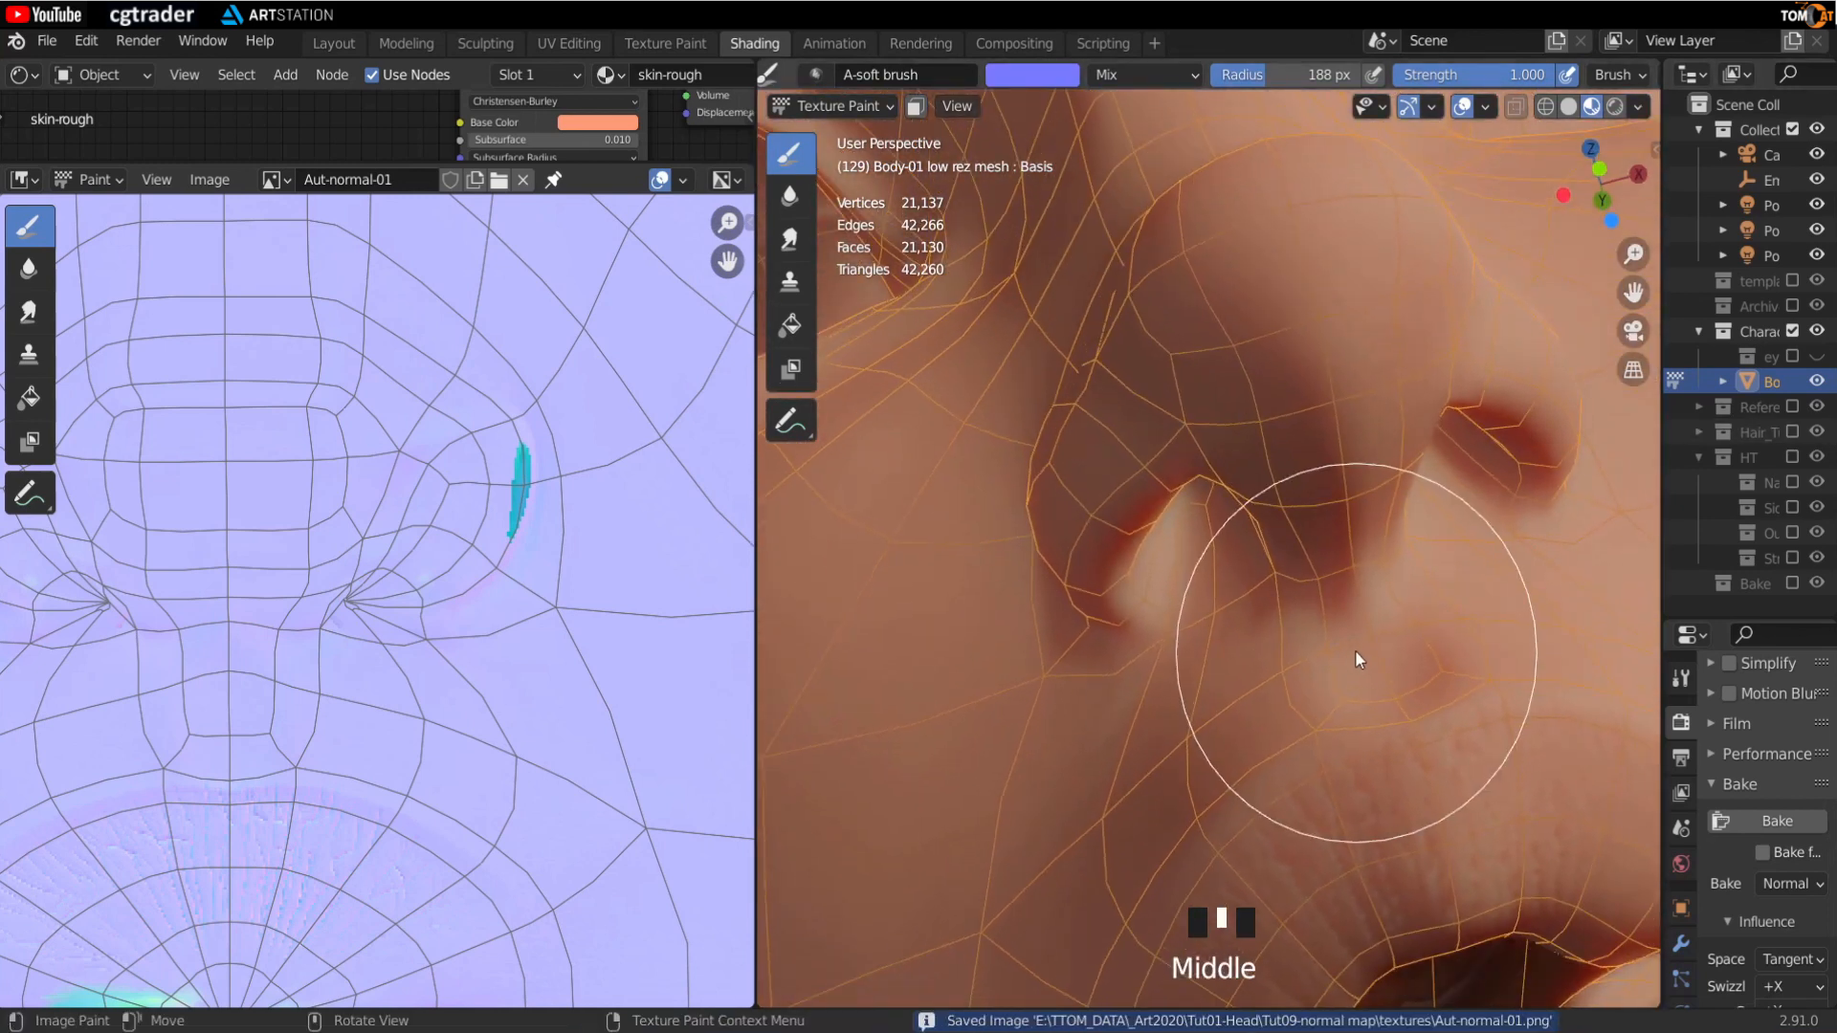
scroll(1361, 611, "down", 7)
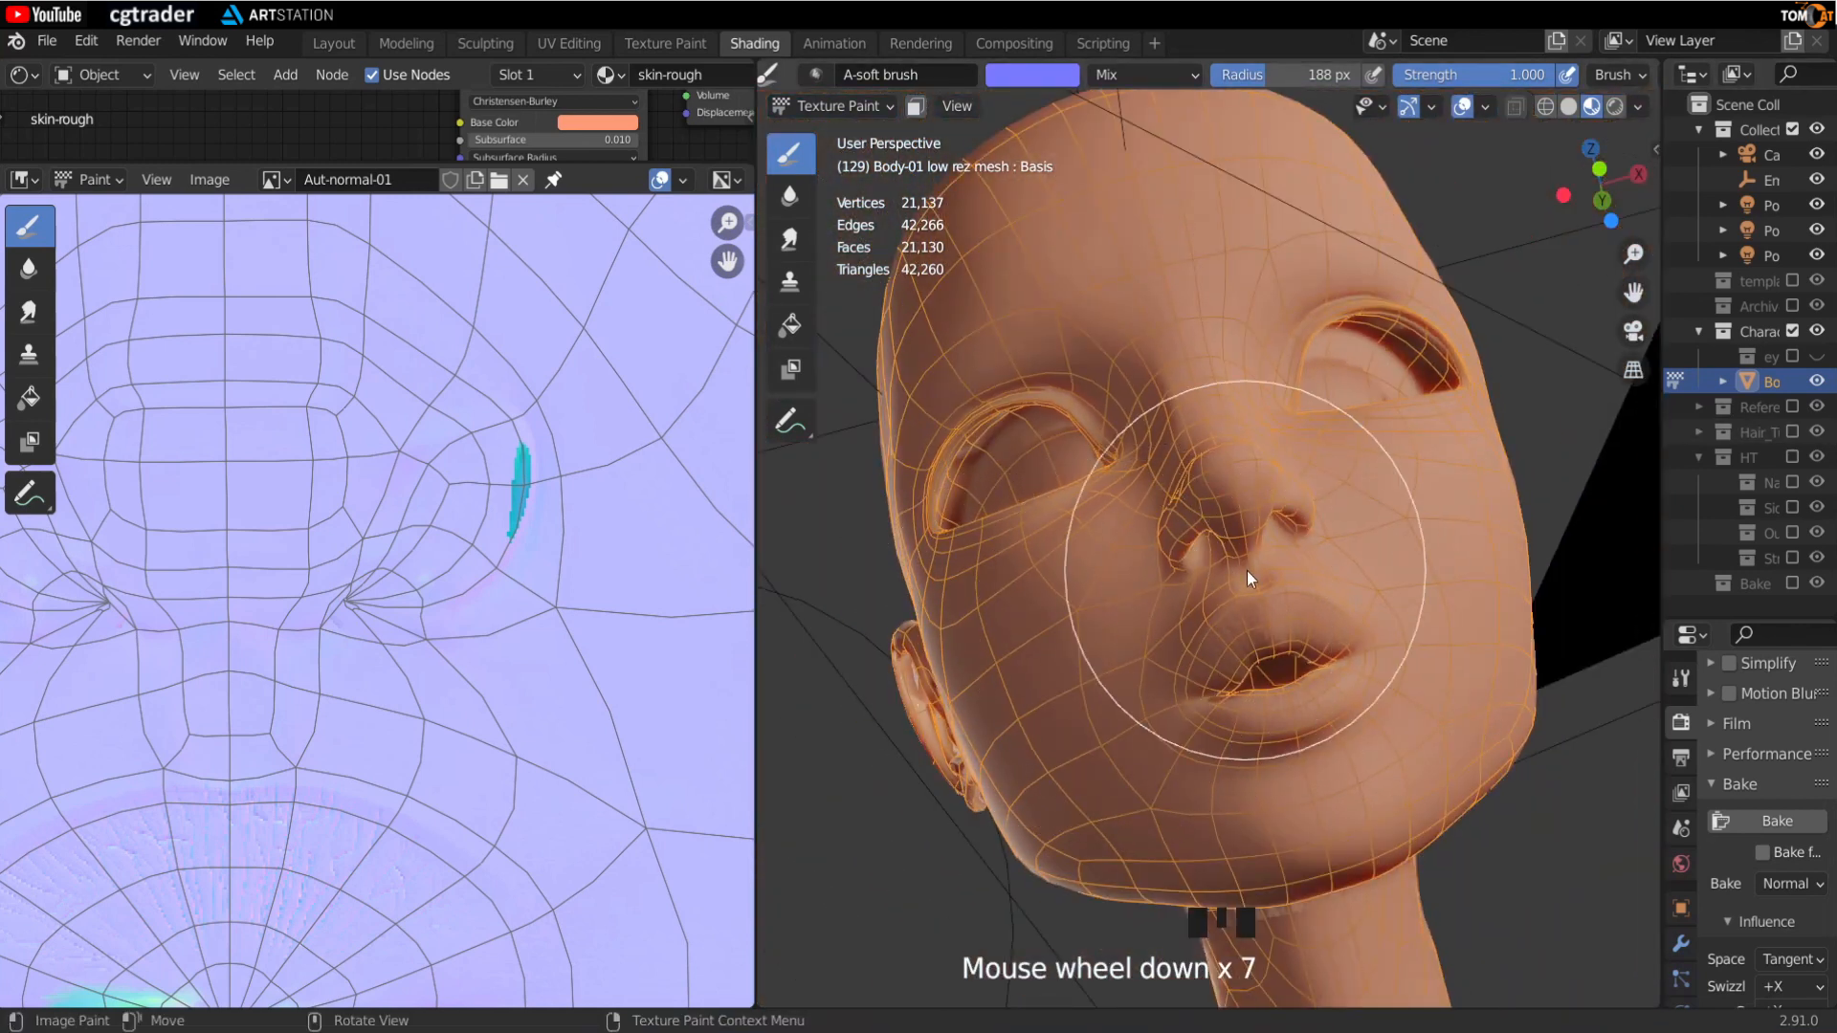
middle_click_drag(1248, 573, 1214, 629)
scroll(488, 751, "down", 7)
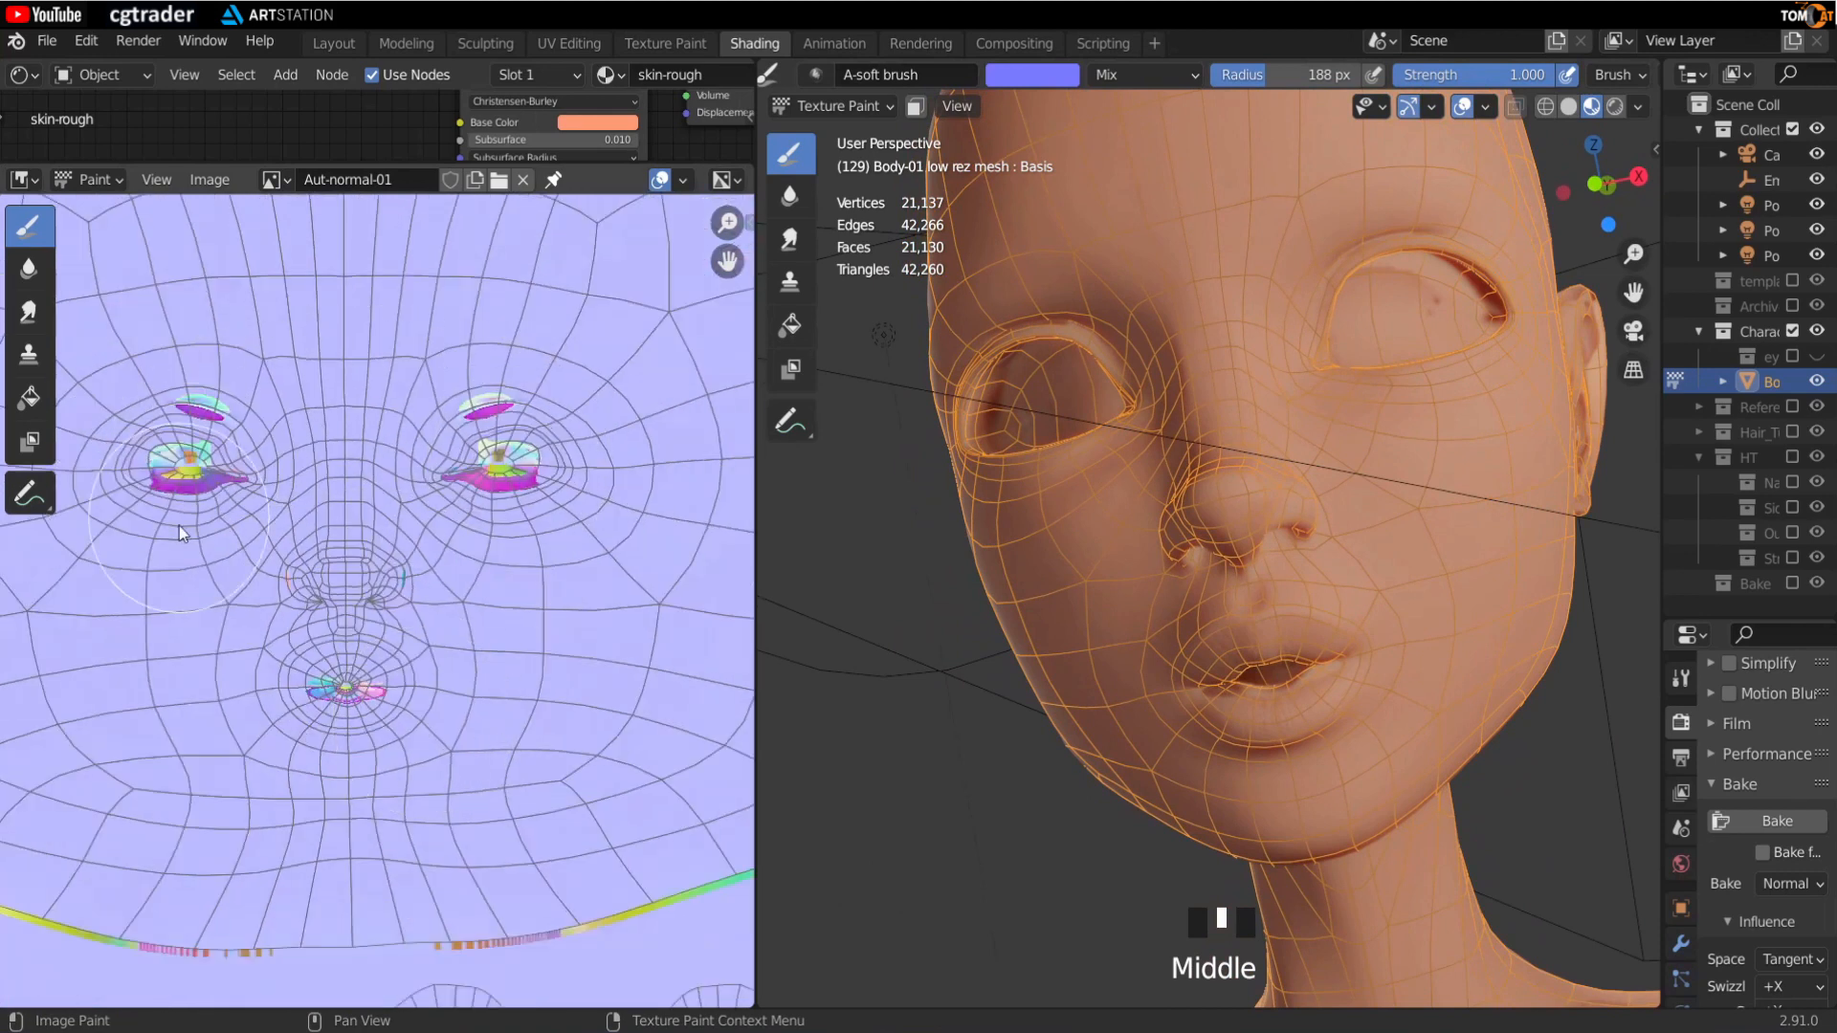
middle_click_drag(222, 746, 509, 532)
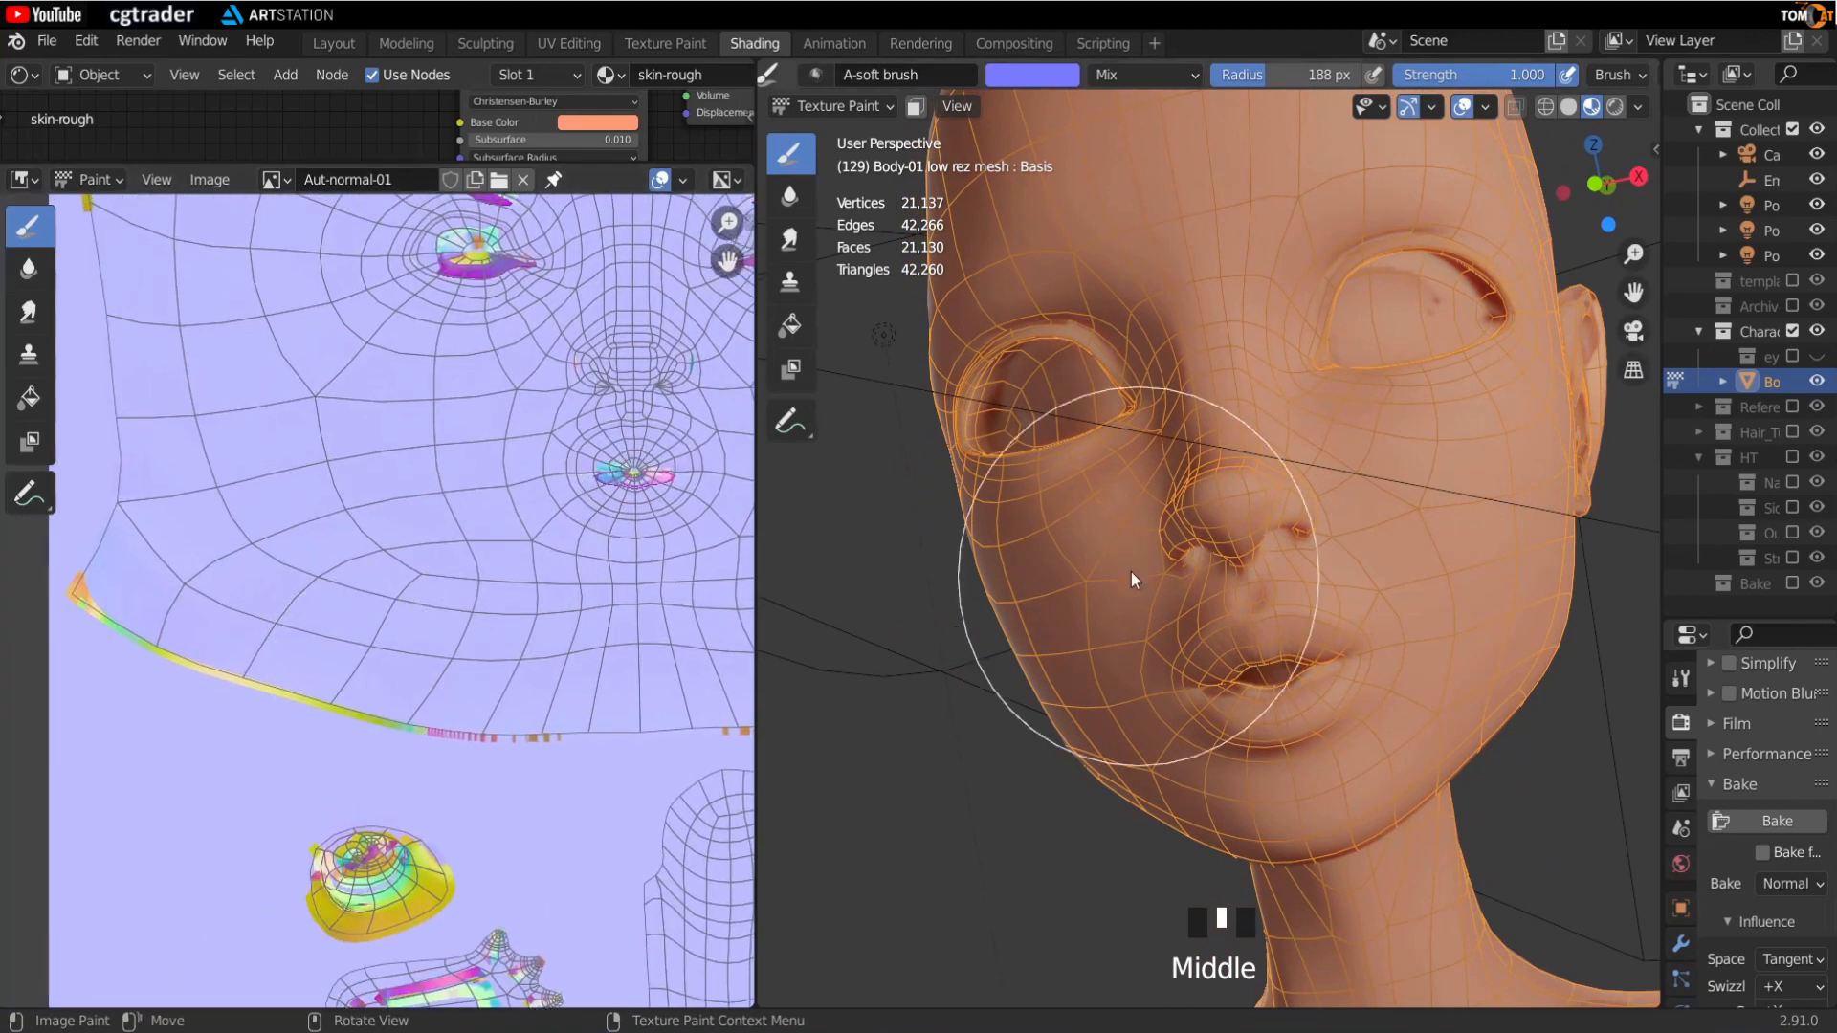
middle_click_drag(1140, 578, 1199, 564)
scroll(491, 590, "down", 2)
scroll(422, 693, "up", 2)
middle_click_drag(387, 739, 377, 702)
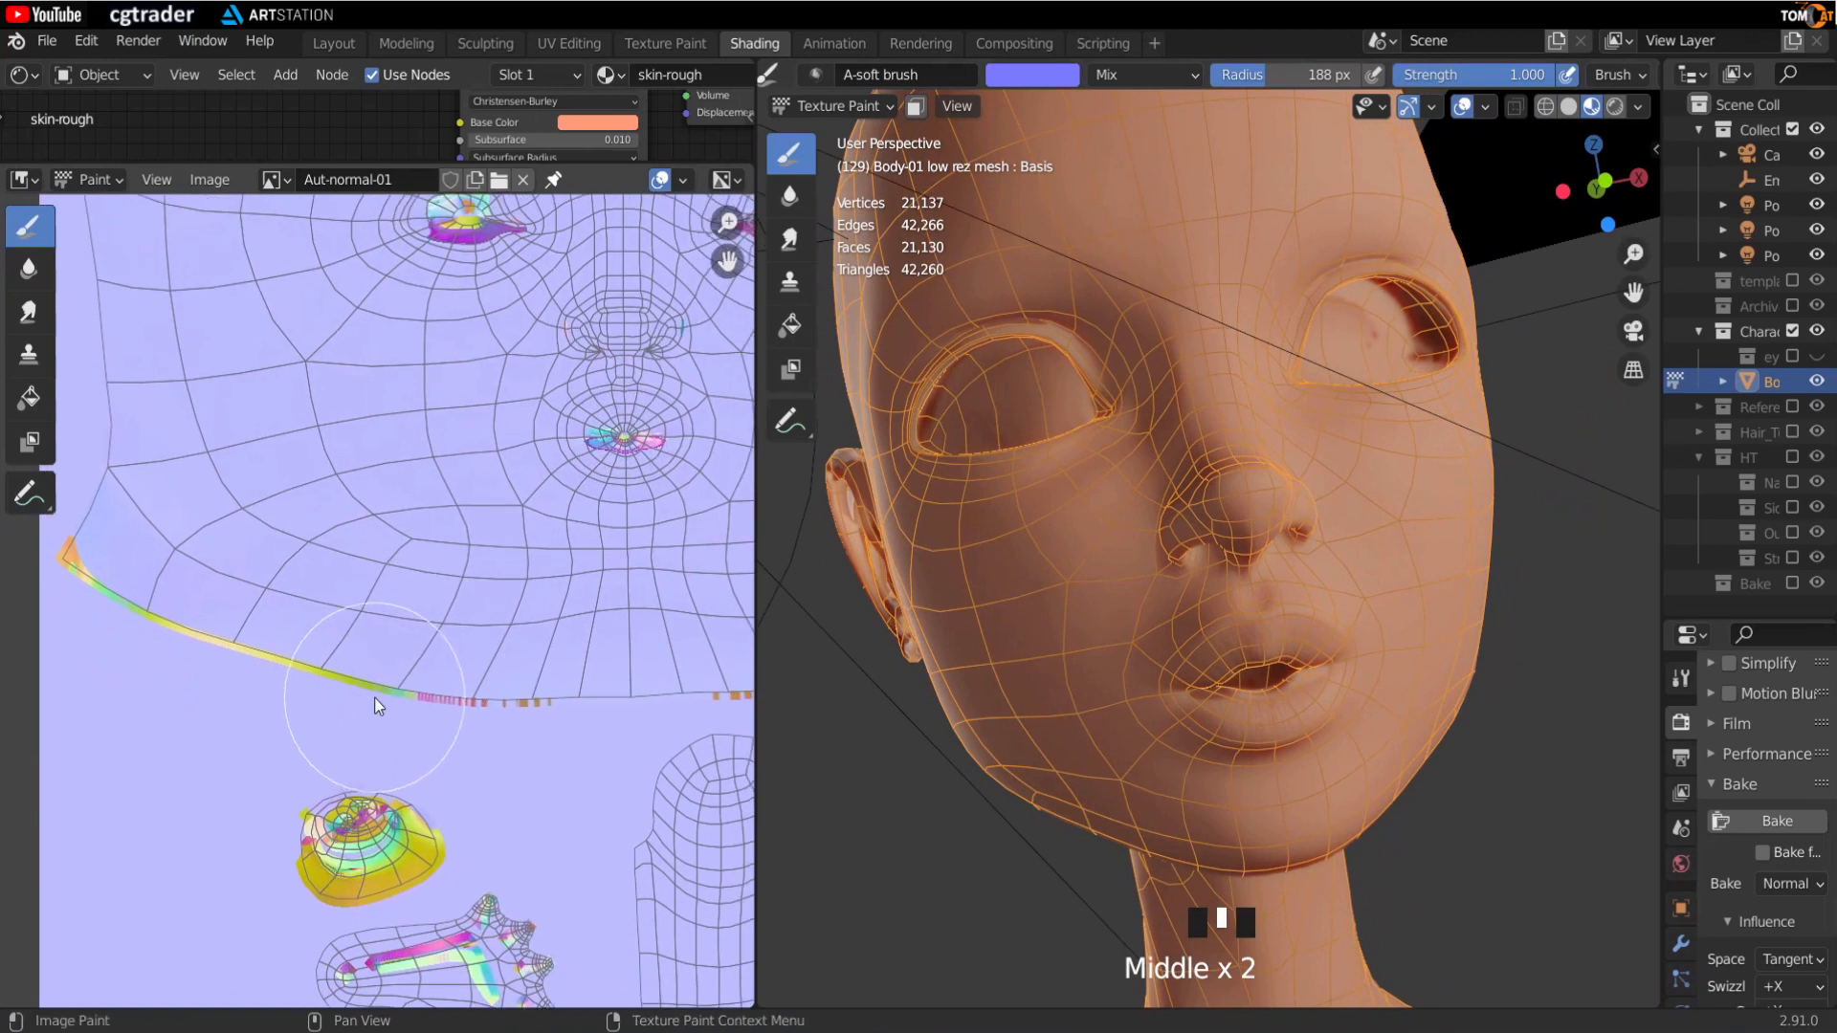
scroll(421, 810, "down", 2)
scroll(493, 689, "down", 3)
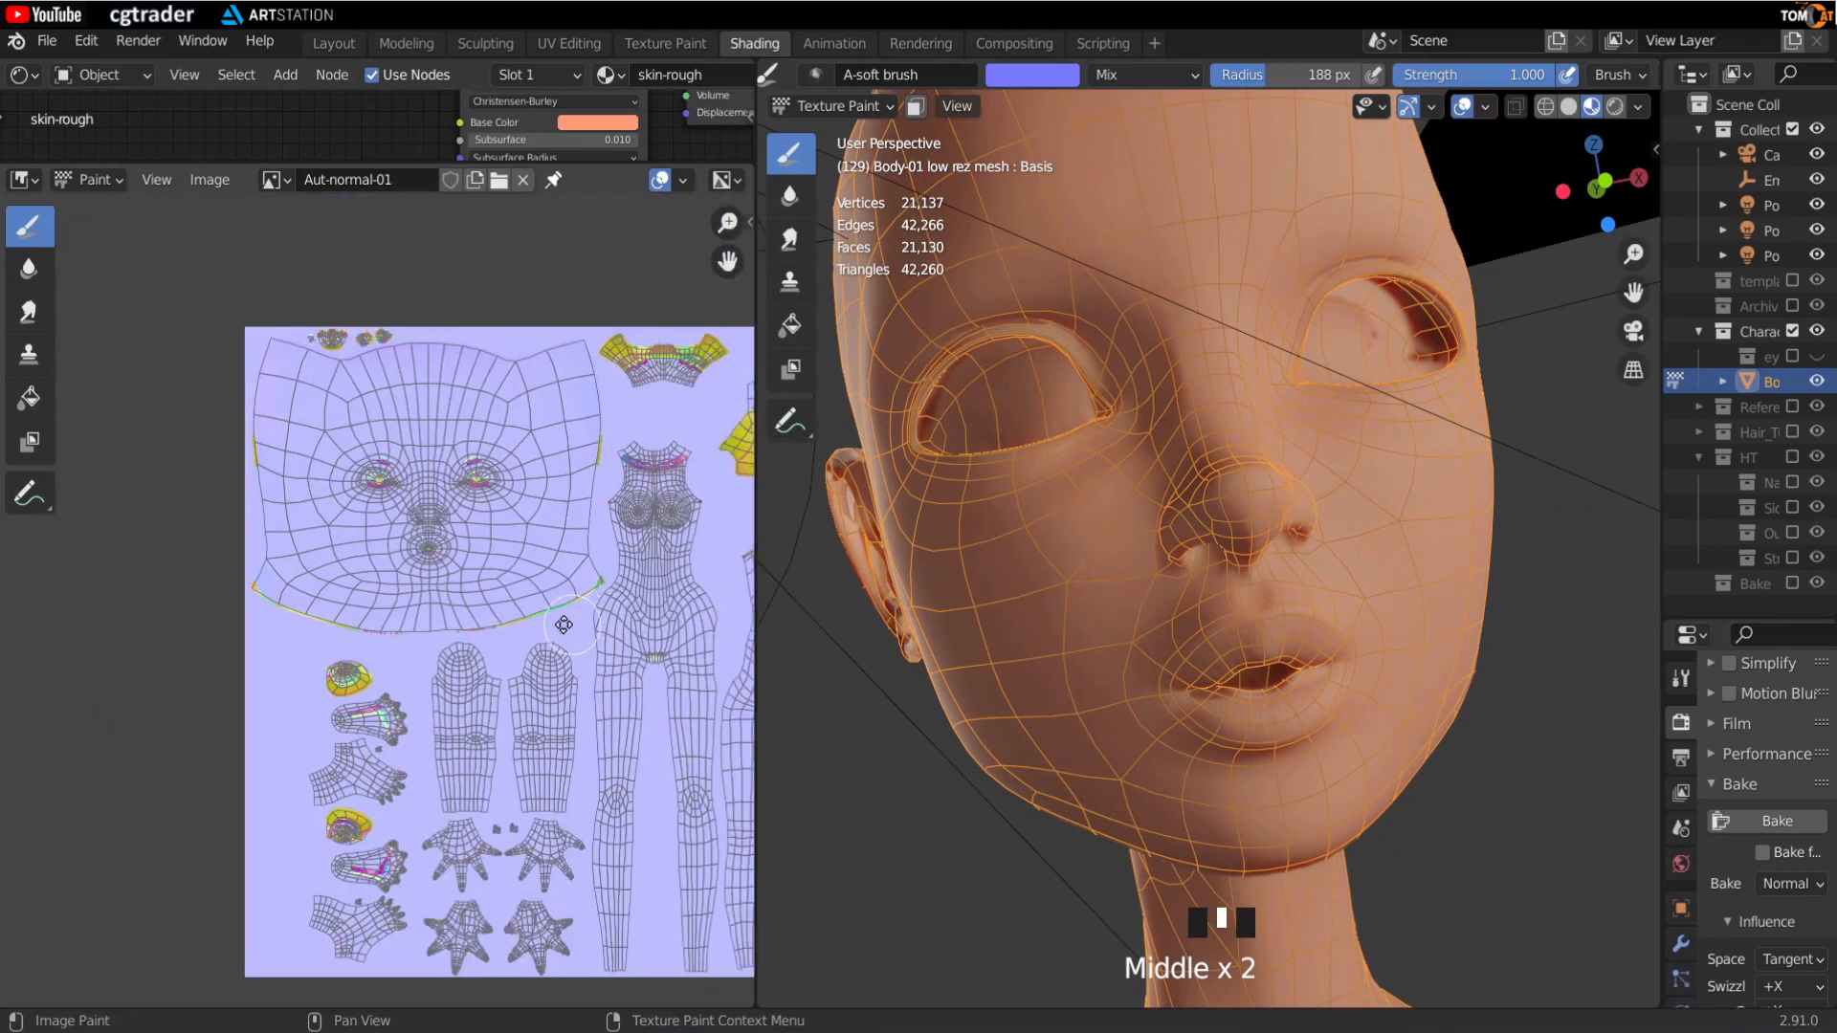
middle_click_drag(642, 364, 462, 381)
scroll(577, 541, "up", 1)
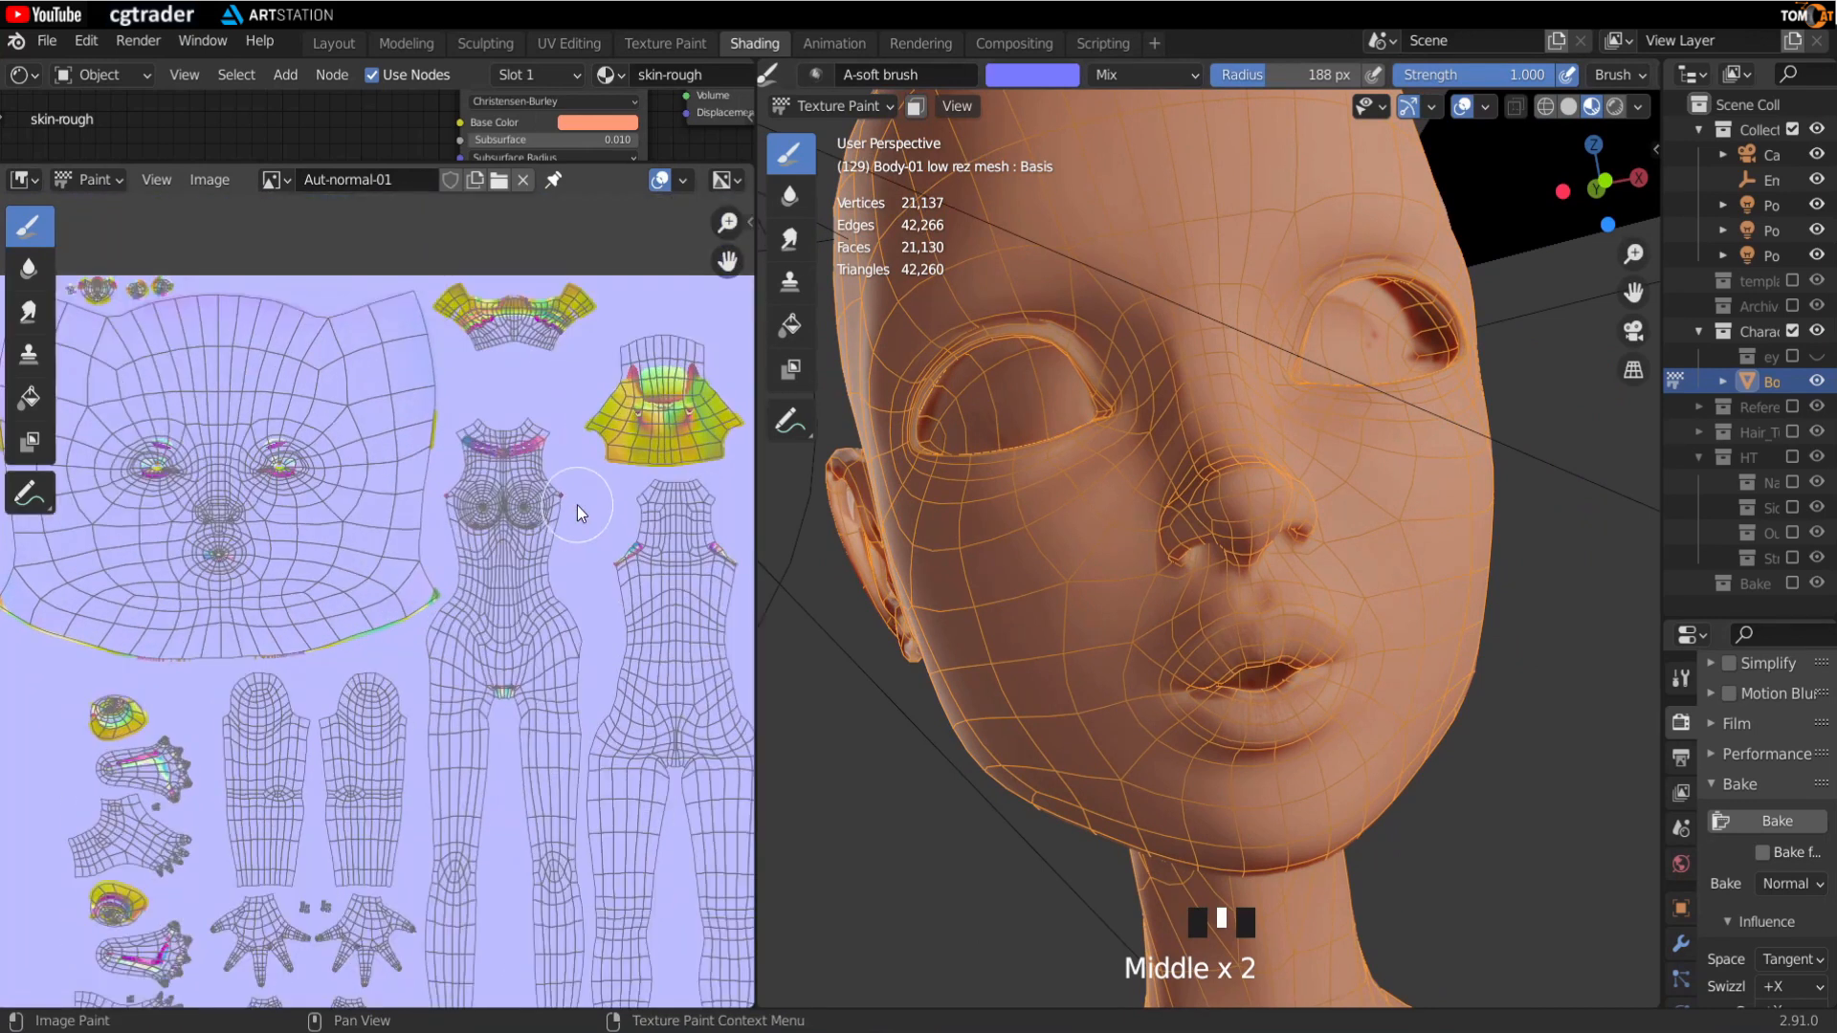
middle_click_drag(595, 451, 455, 612)
scroll(464, 586, "up", 2)
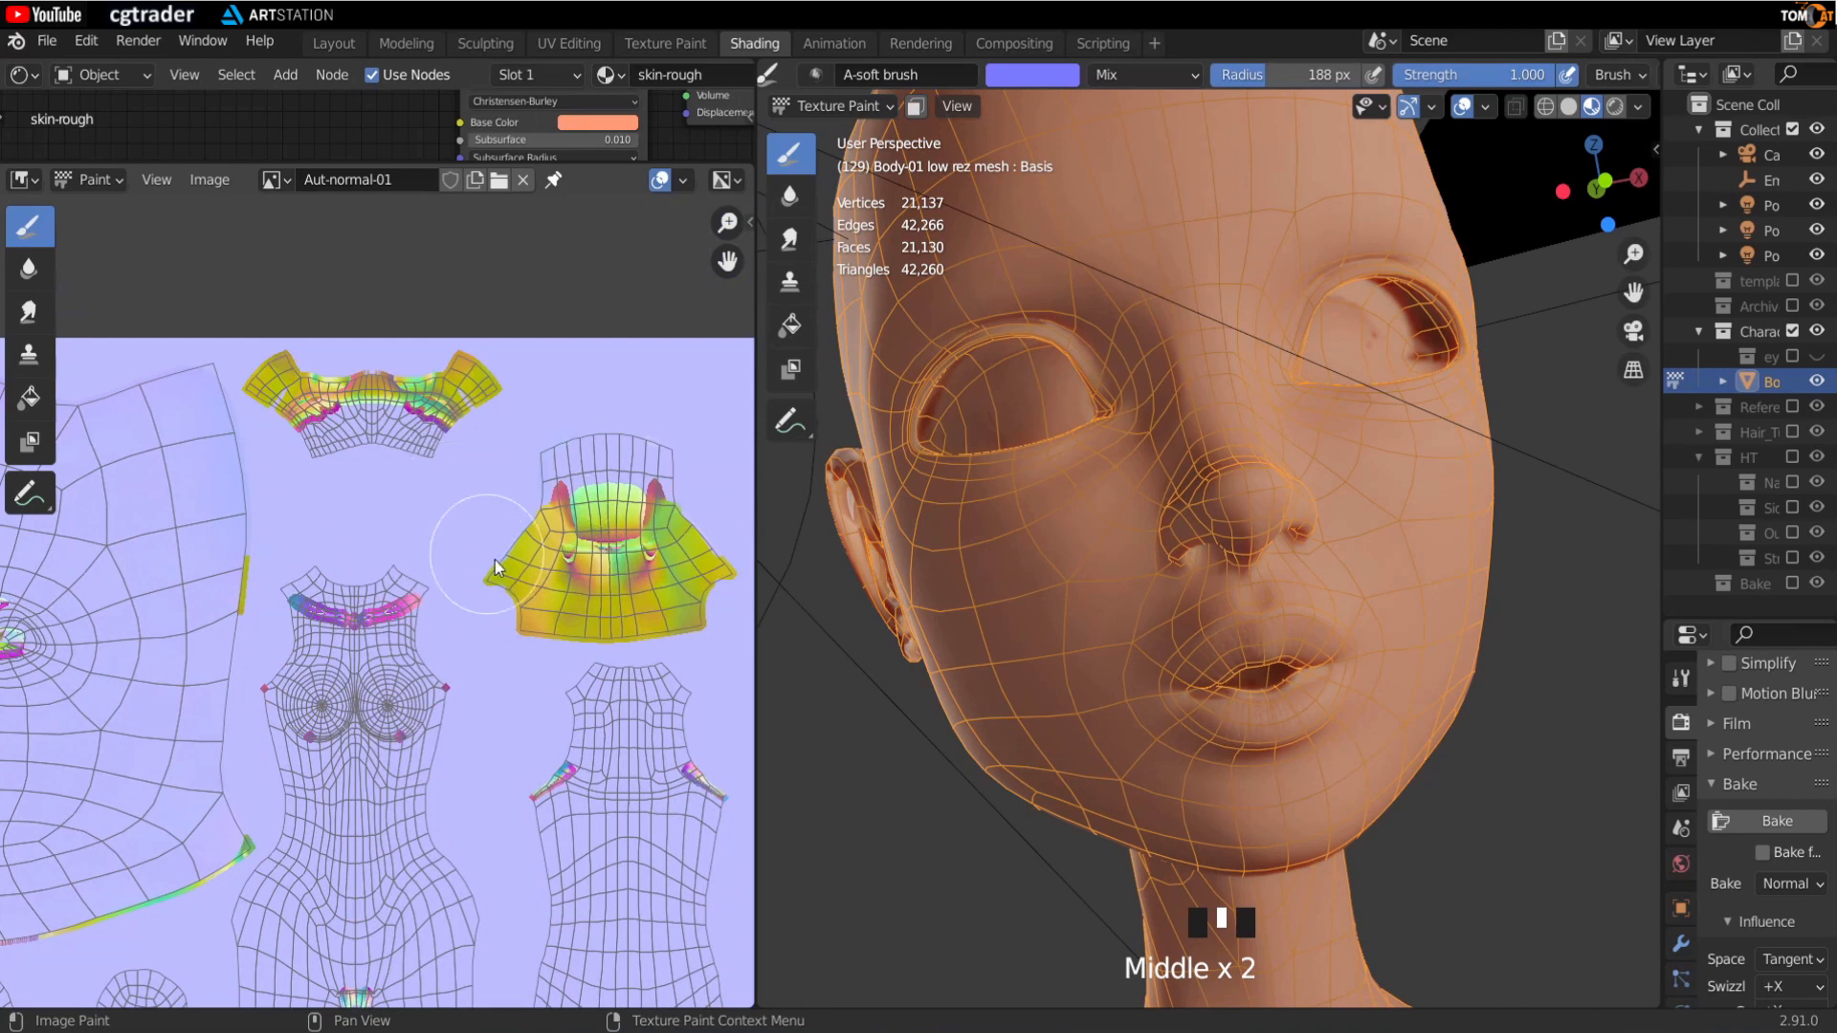
scroll(496, 560, "up", 1)
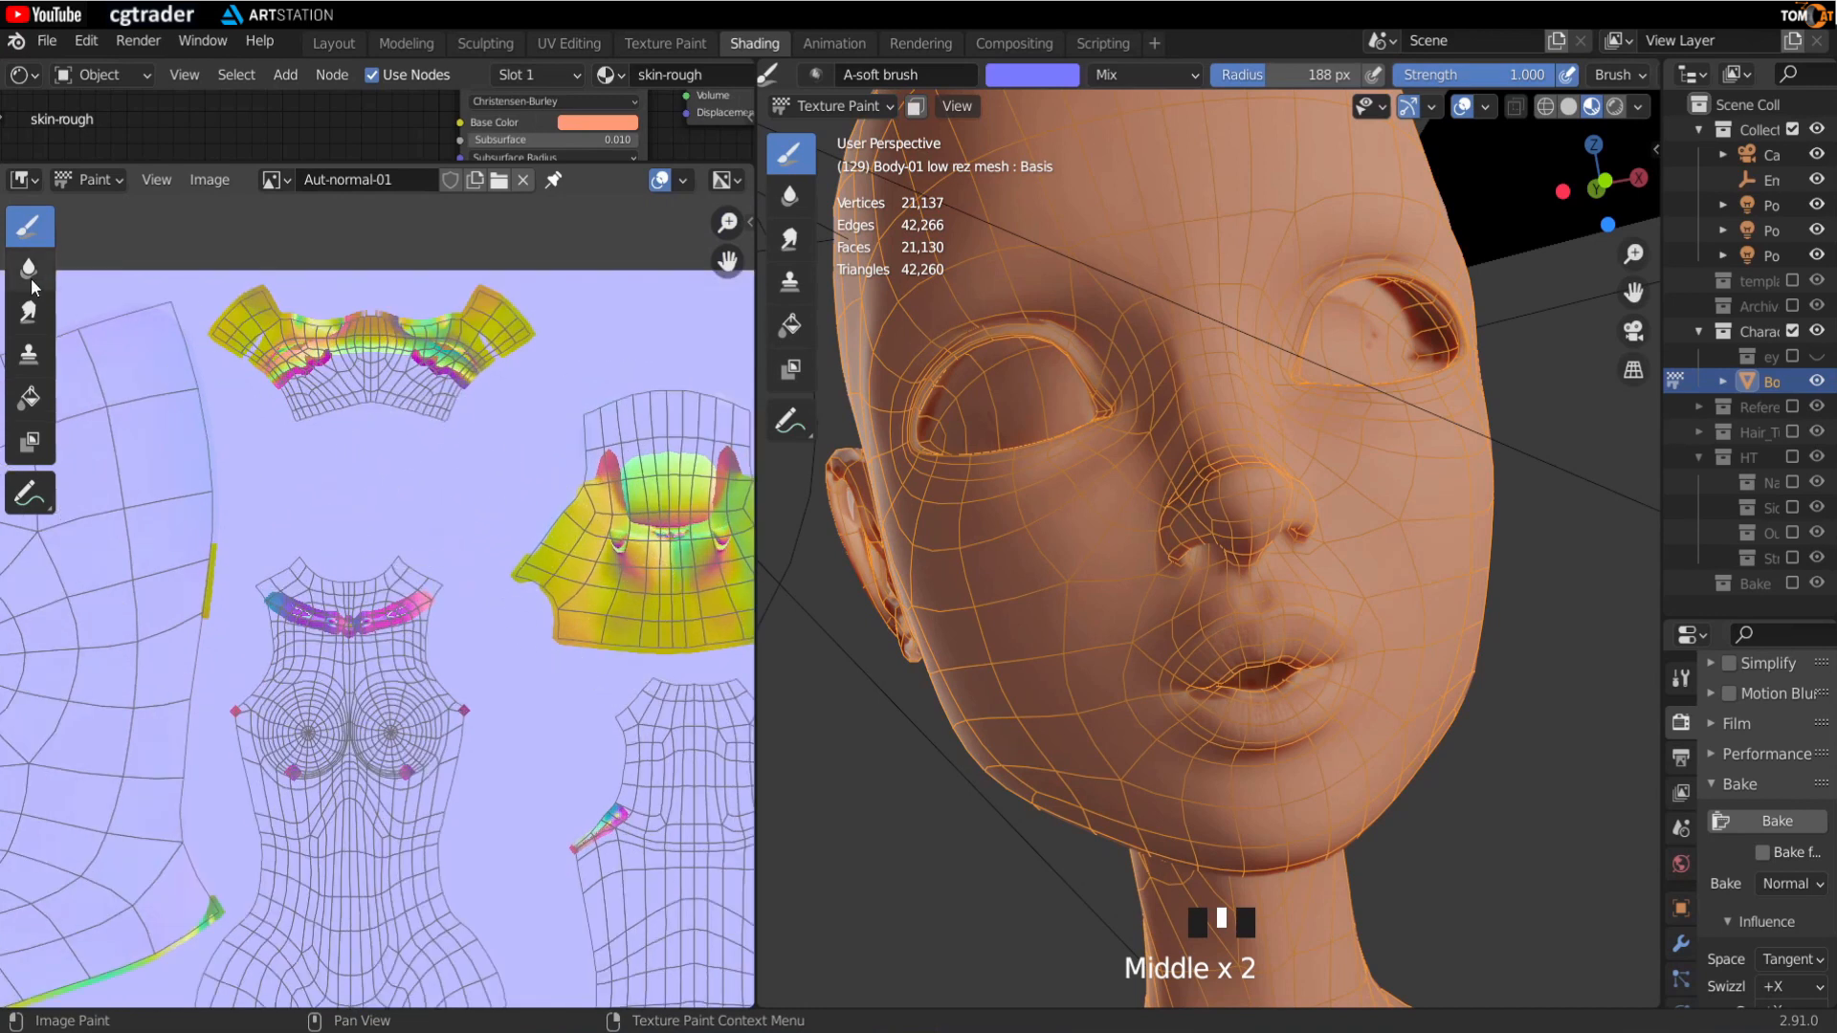
Step: Sample the flat blue from the empty map background and paint it over the yellow-green neck island beside the torso islands
key("s")
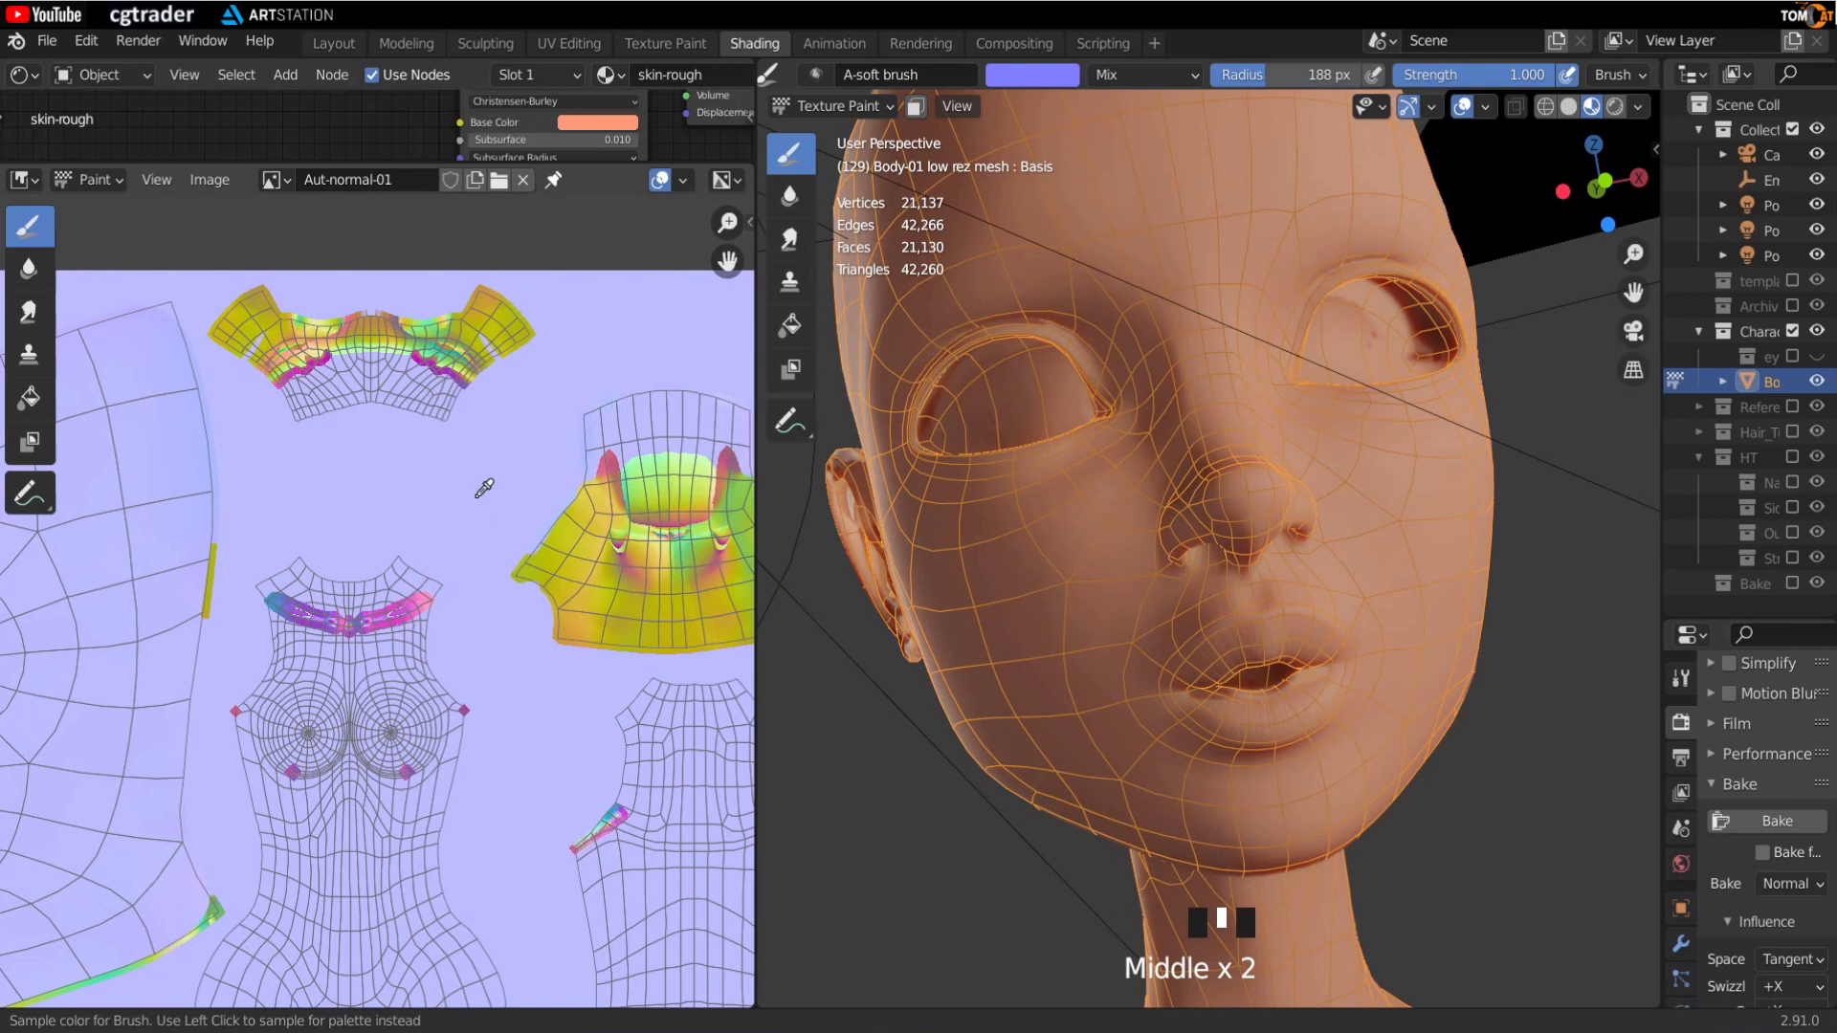
left_click(480, 506)
key("n")
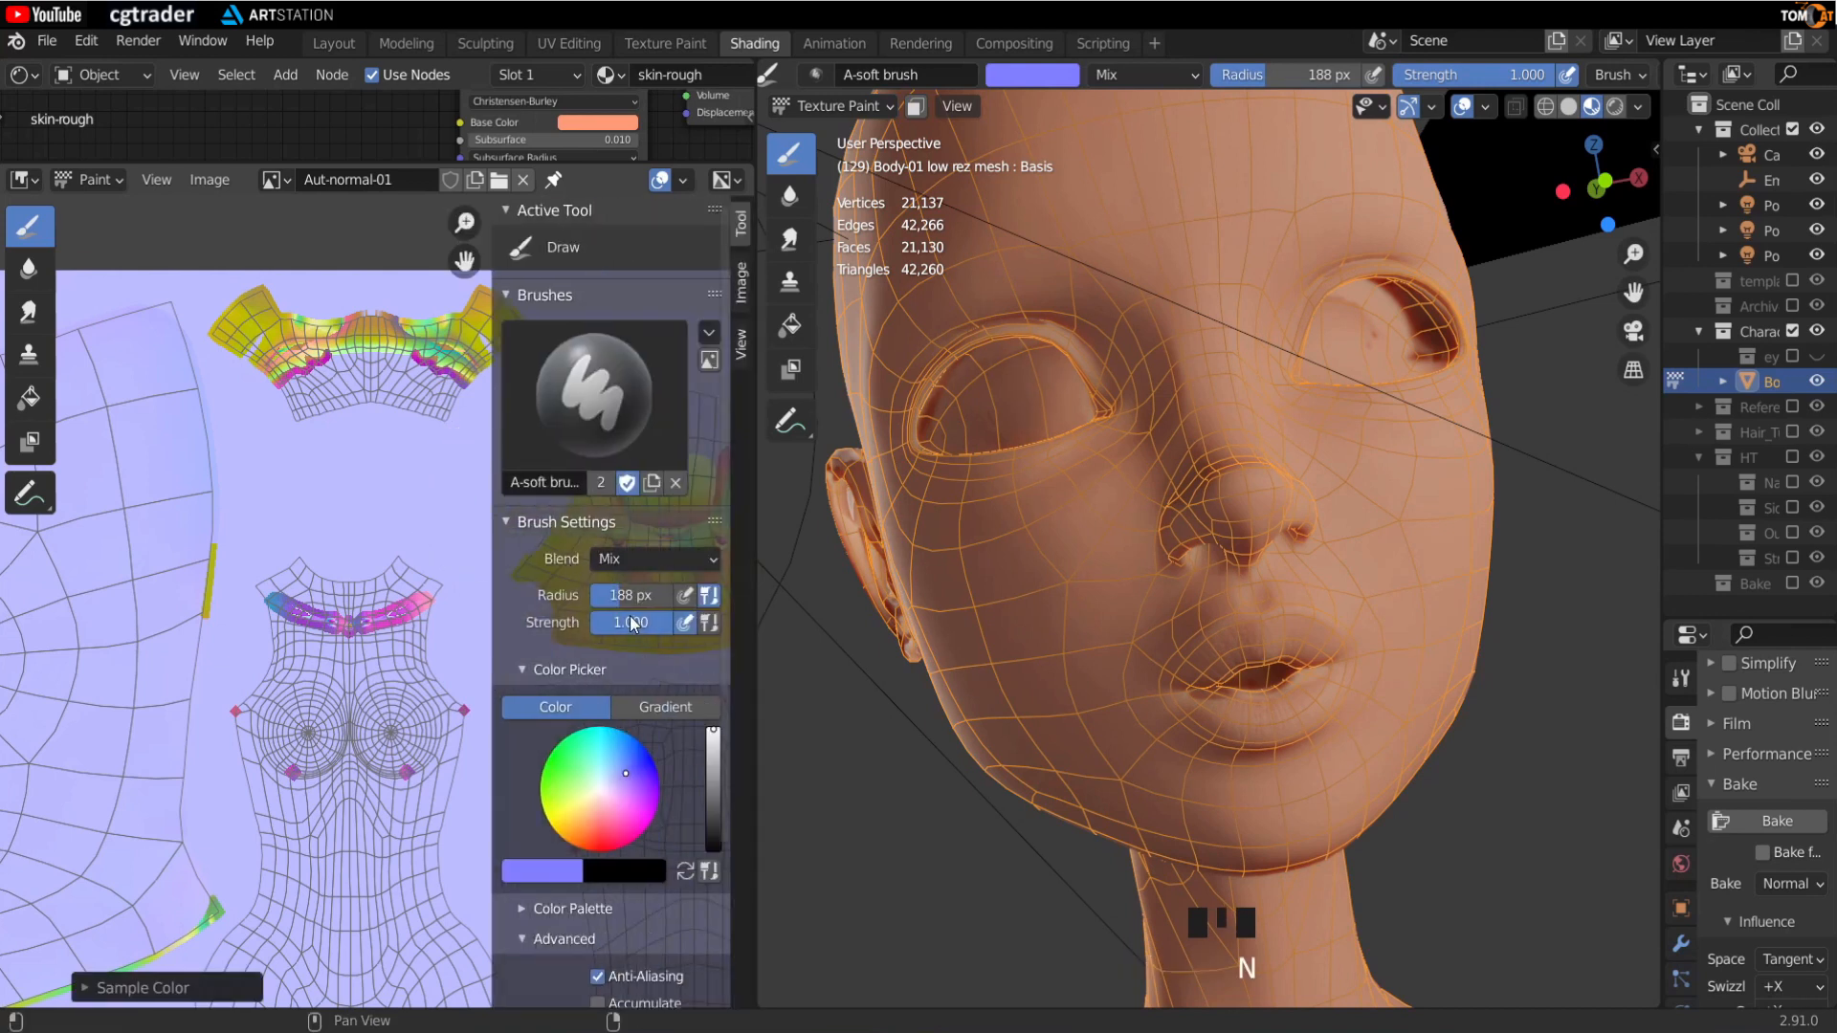
key("n")
middle_click_drag(532, 648, 329, 650)
left_click_drag(538, 546, 566, 606)
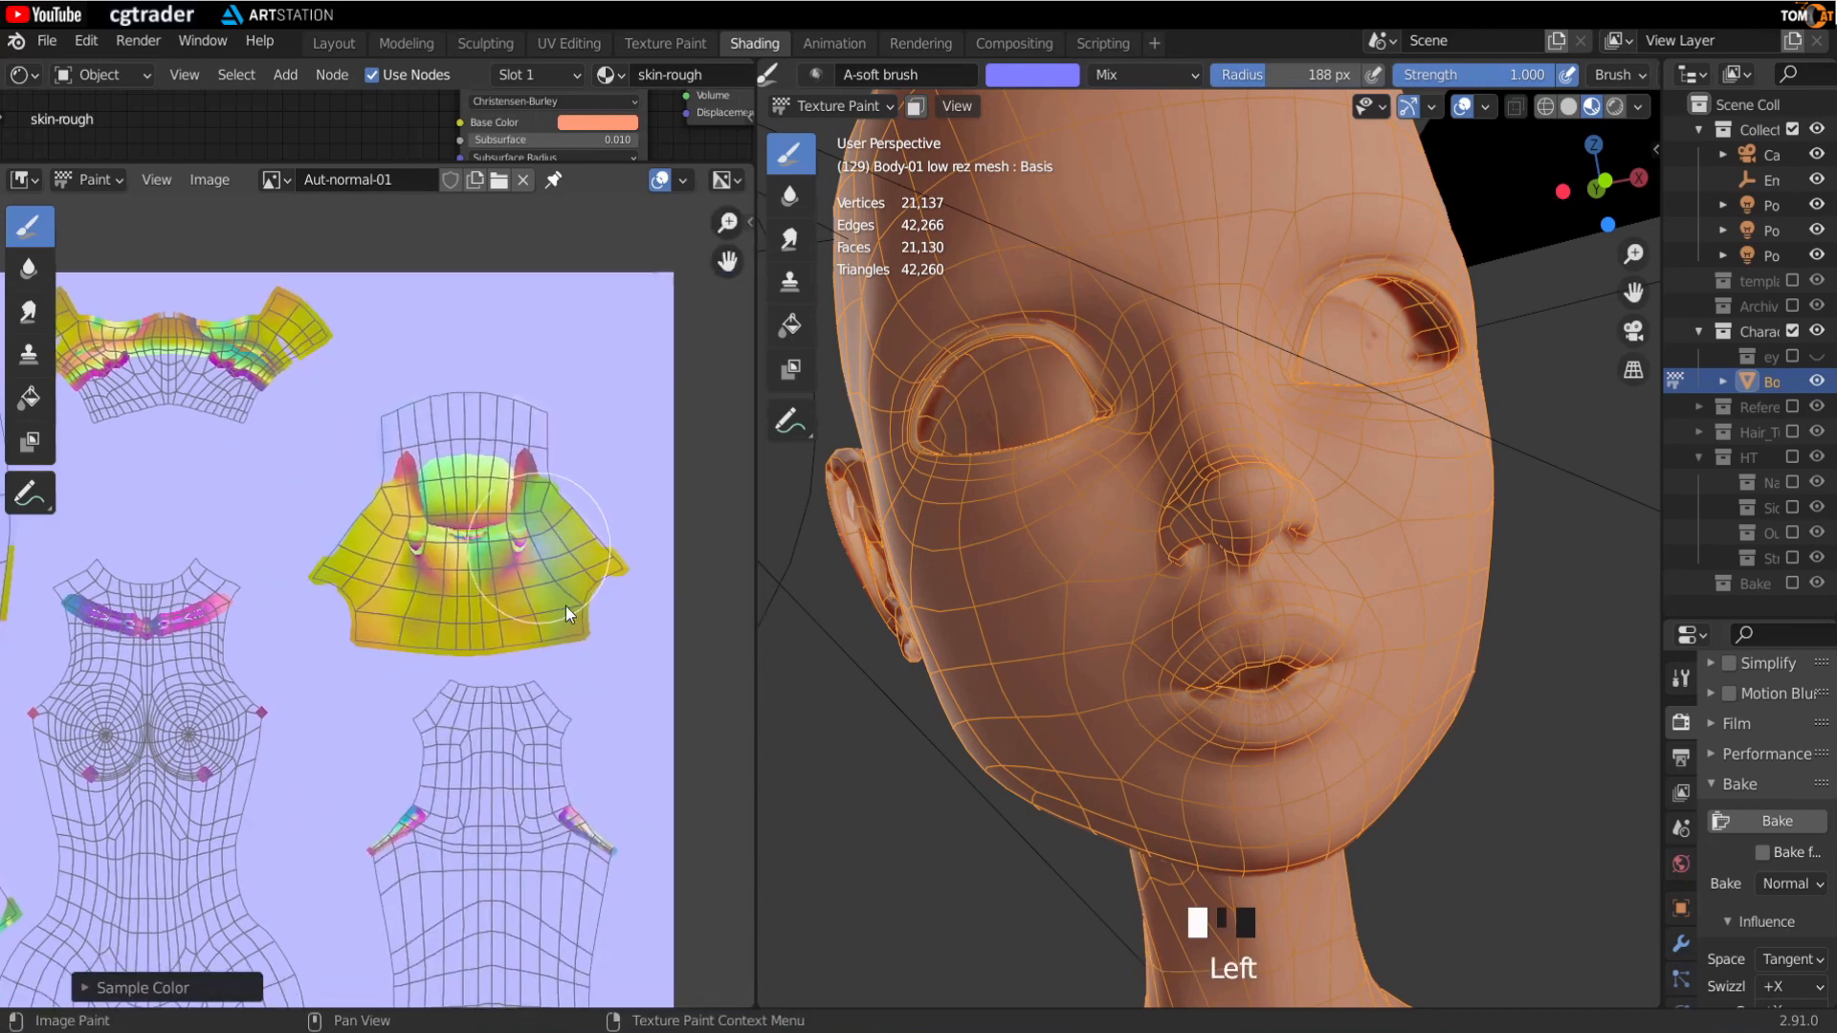
mouse_move(486, 537)
left_mouse_down()
mouse_move(402, 574)
mouse_move(536, 522)
left_mouse_up()
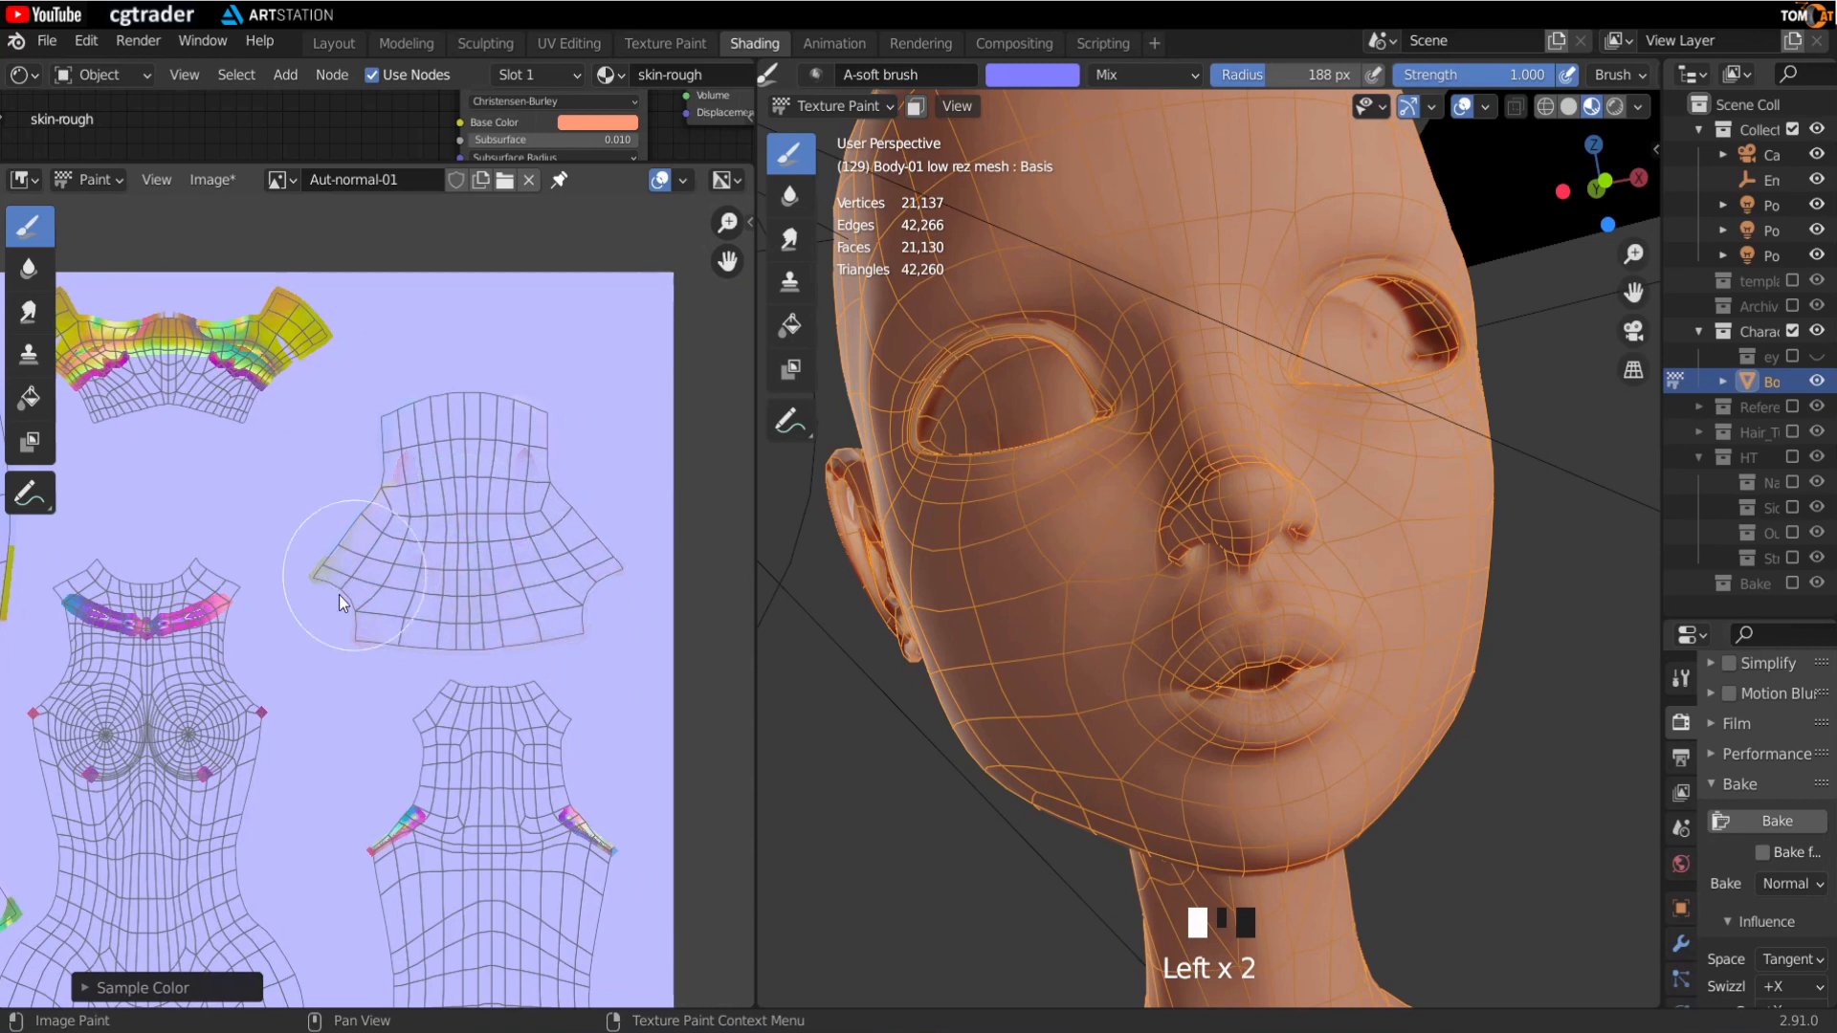
Step: Paint the flat blue over the armhole edges of the back torso island and the yellow areas of the curved island above the front torso
scroll(533, 631, "down", 2)
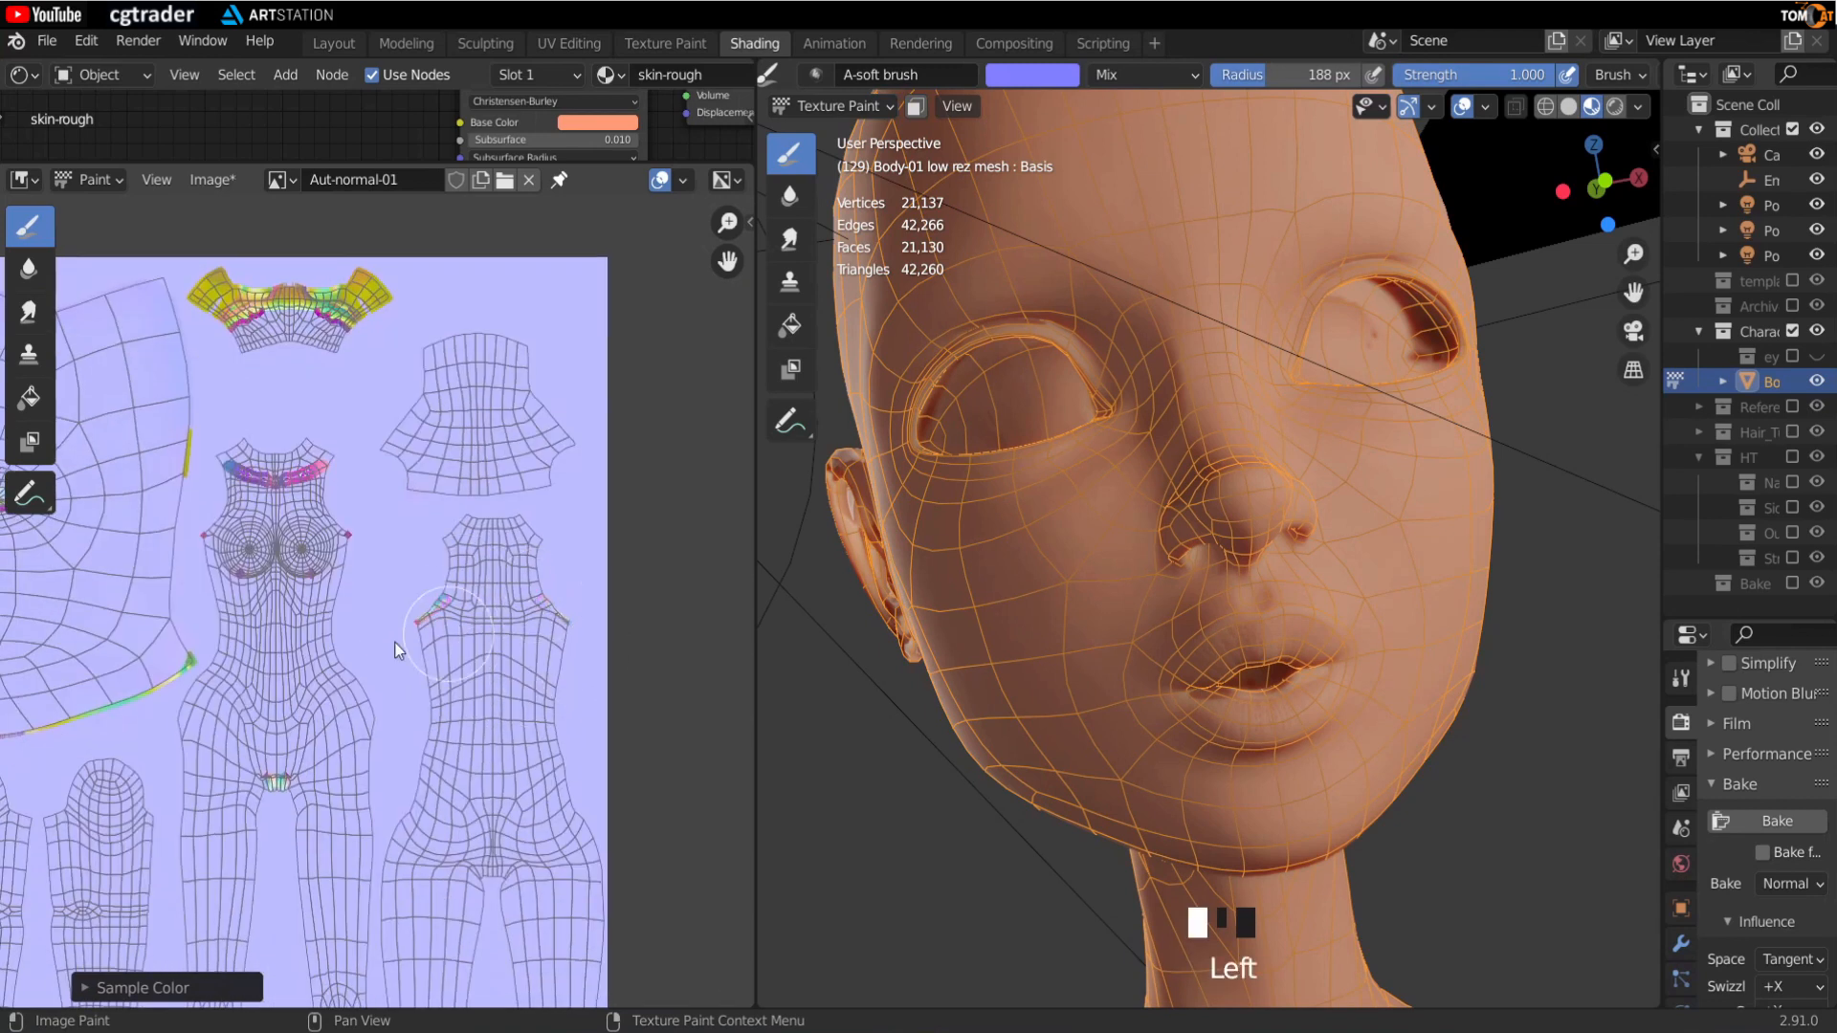
scroll(344, 512, "up", 2)
middle_click_drag(345, 512, 473, 582)
left_click_drag(472, 582, 478, 622)
middle_click_drag(480, 467, 513, 726)
mouse_move(555, 497)
left_mouse_down()
mouse_move(454, 448)
mouse_move(342, 500)
mouse_move(375, 549)
left_mouse_up()
middle_click_drag(417, 683, 655, 582)
Step: Paint the flat blue over the small islands above the head island and along the head island's top, right and bottom edges
scroll(212, 732, "down", 3)
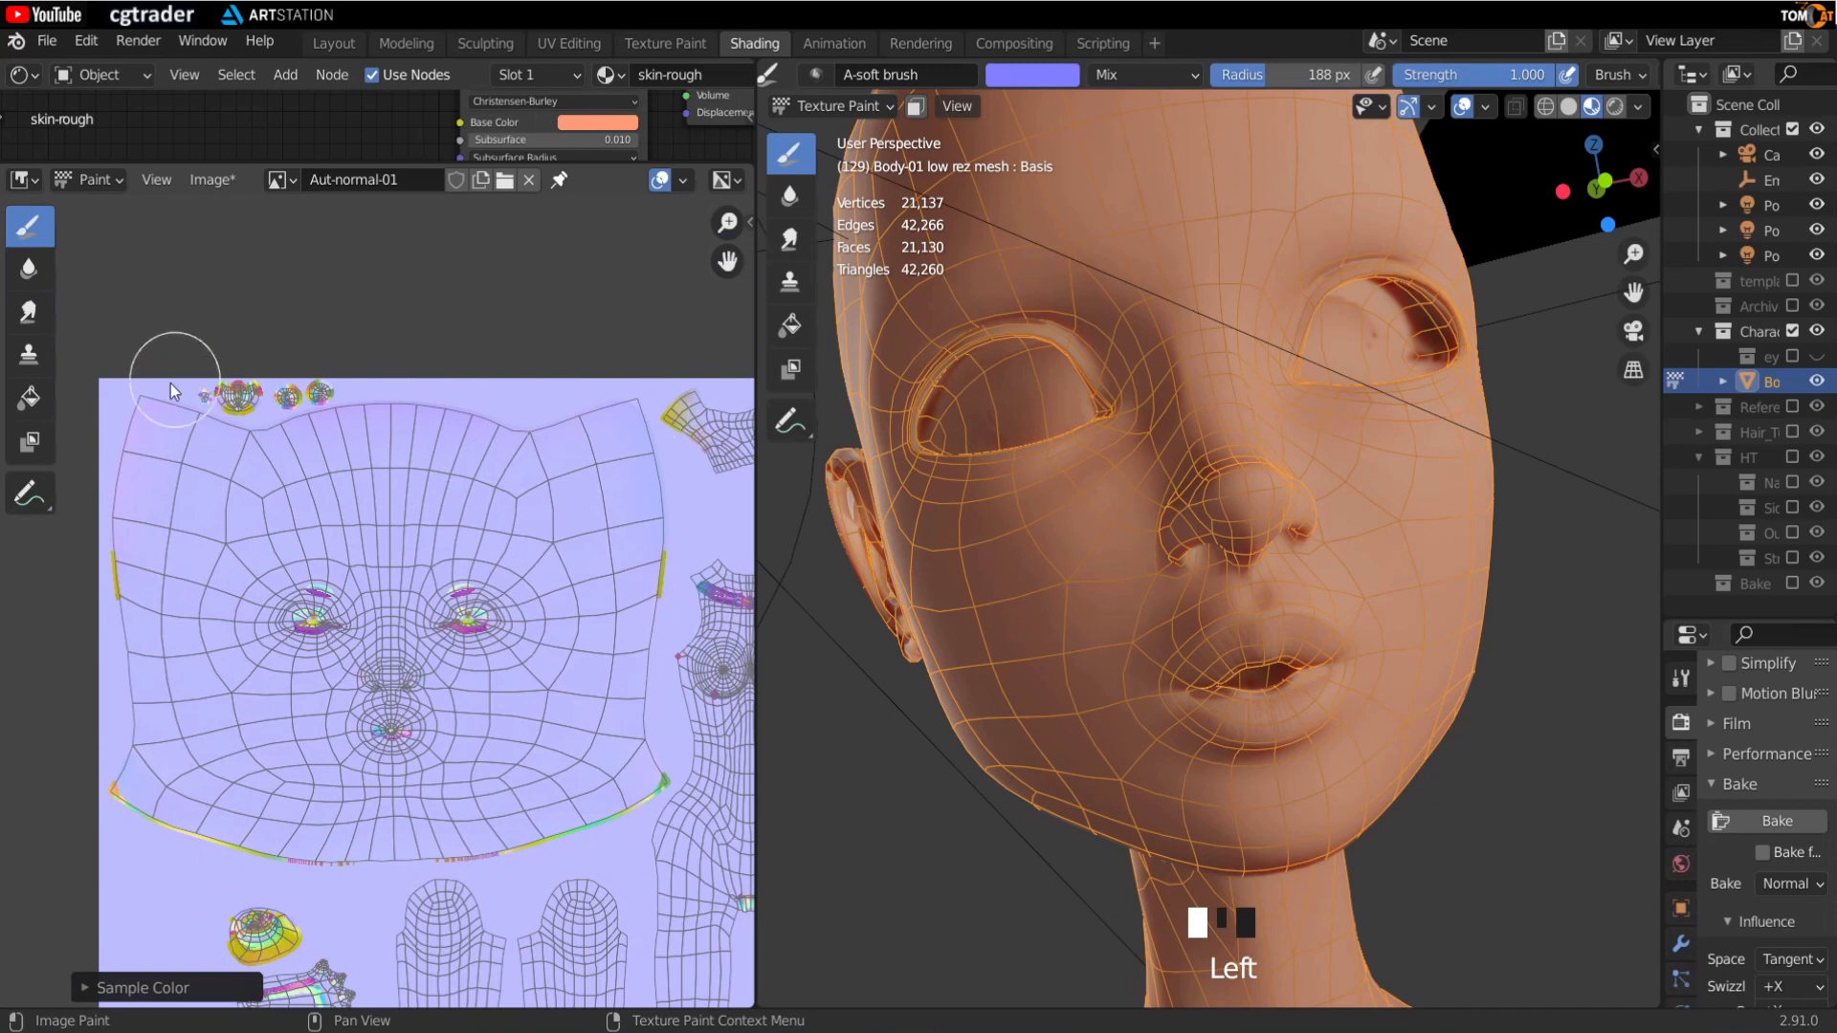
middle_click_drag(132, 522, 89, 574)
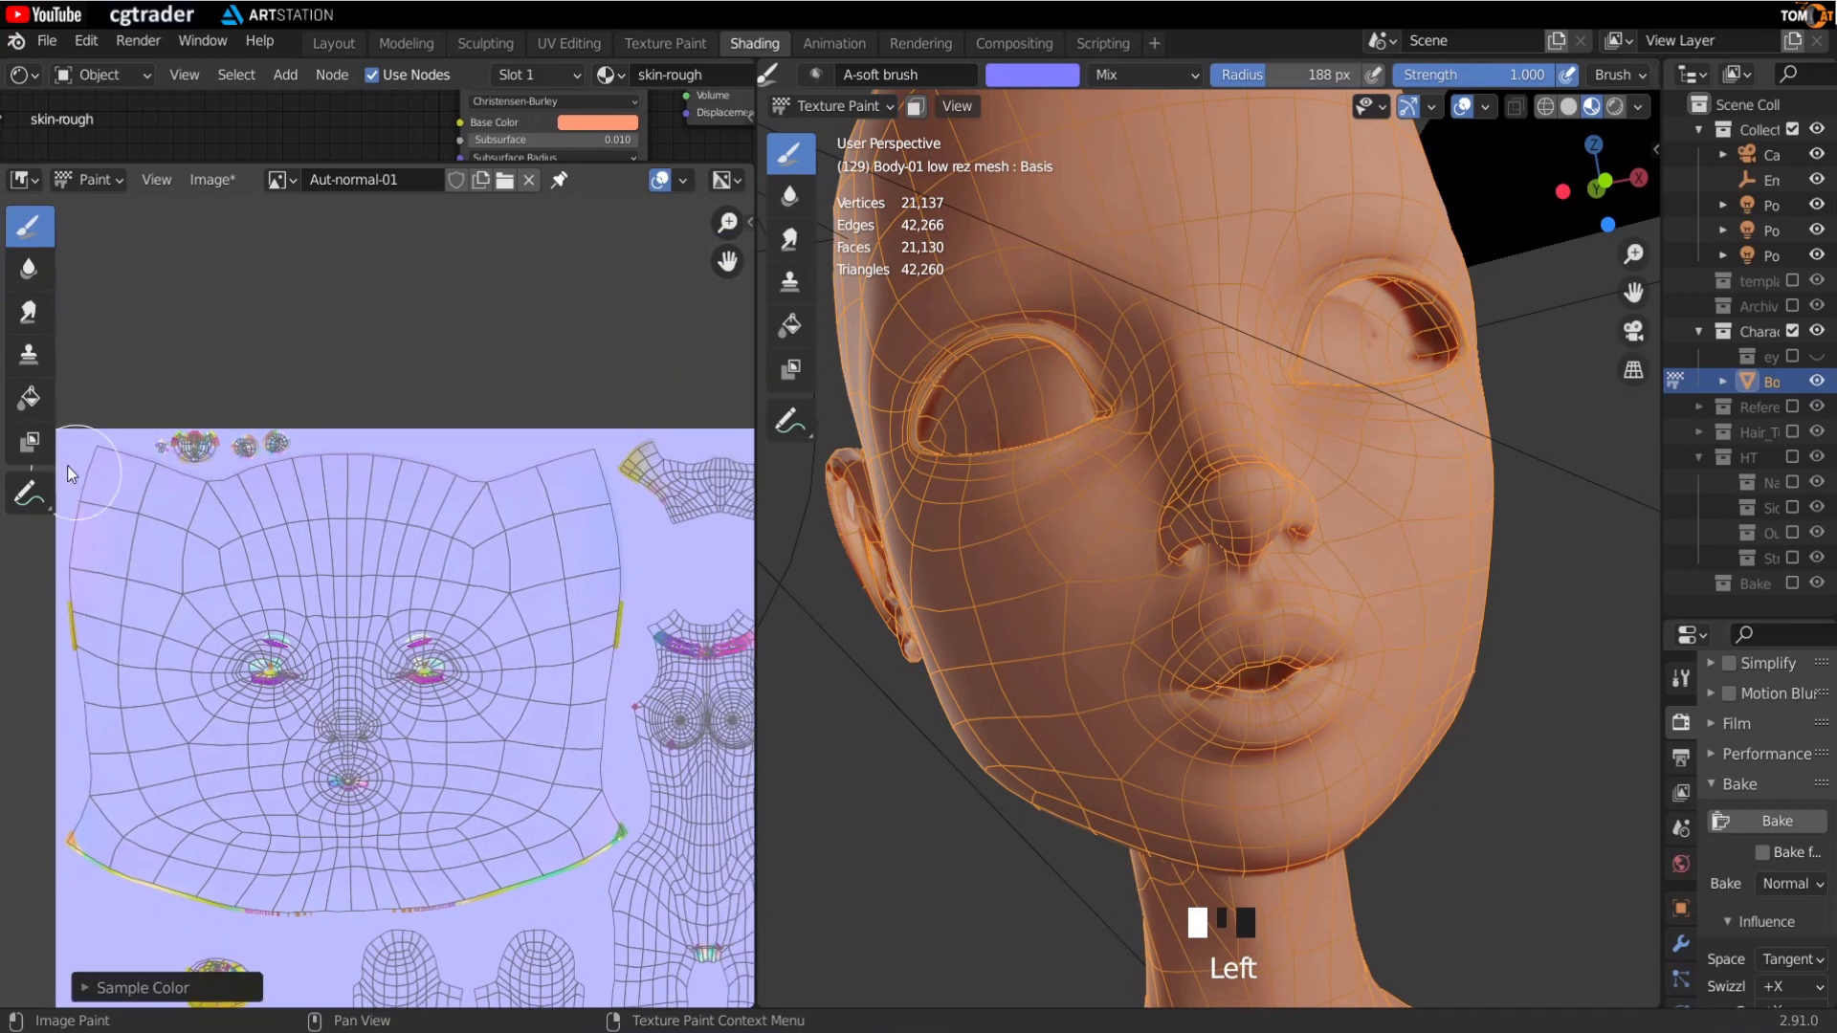
left_click(365, 466)
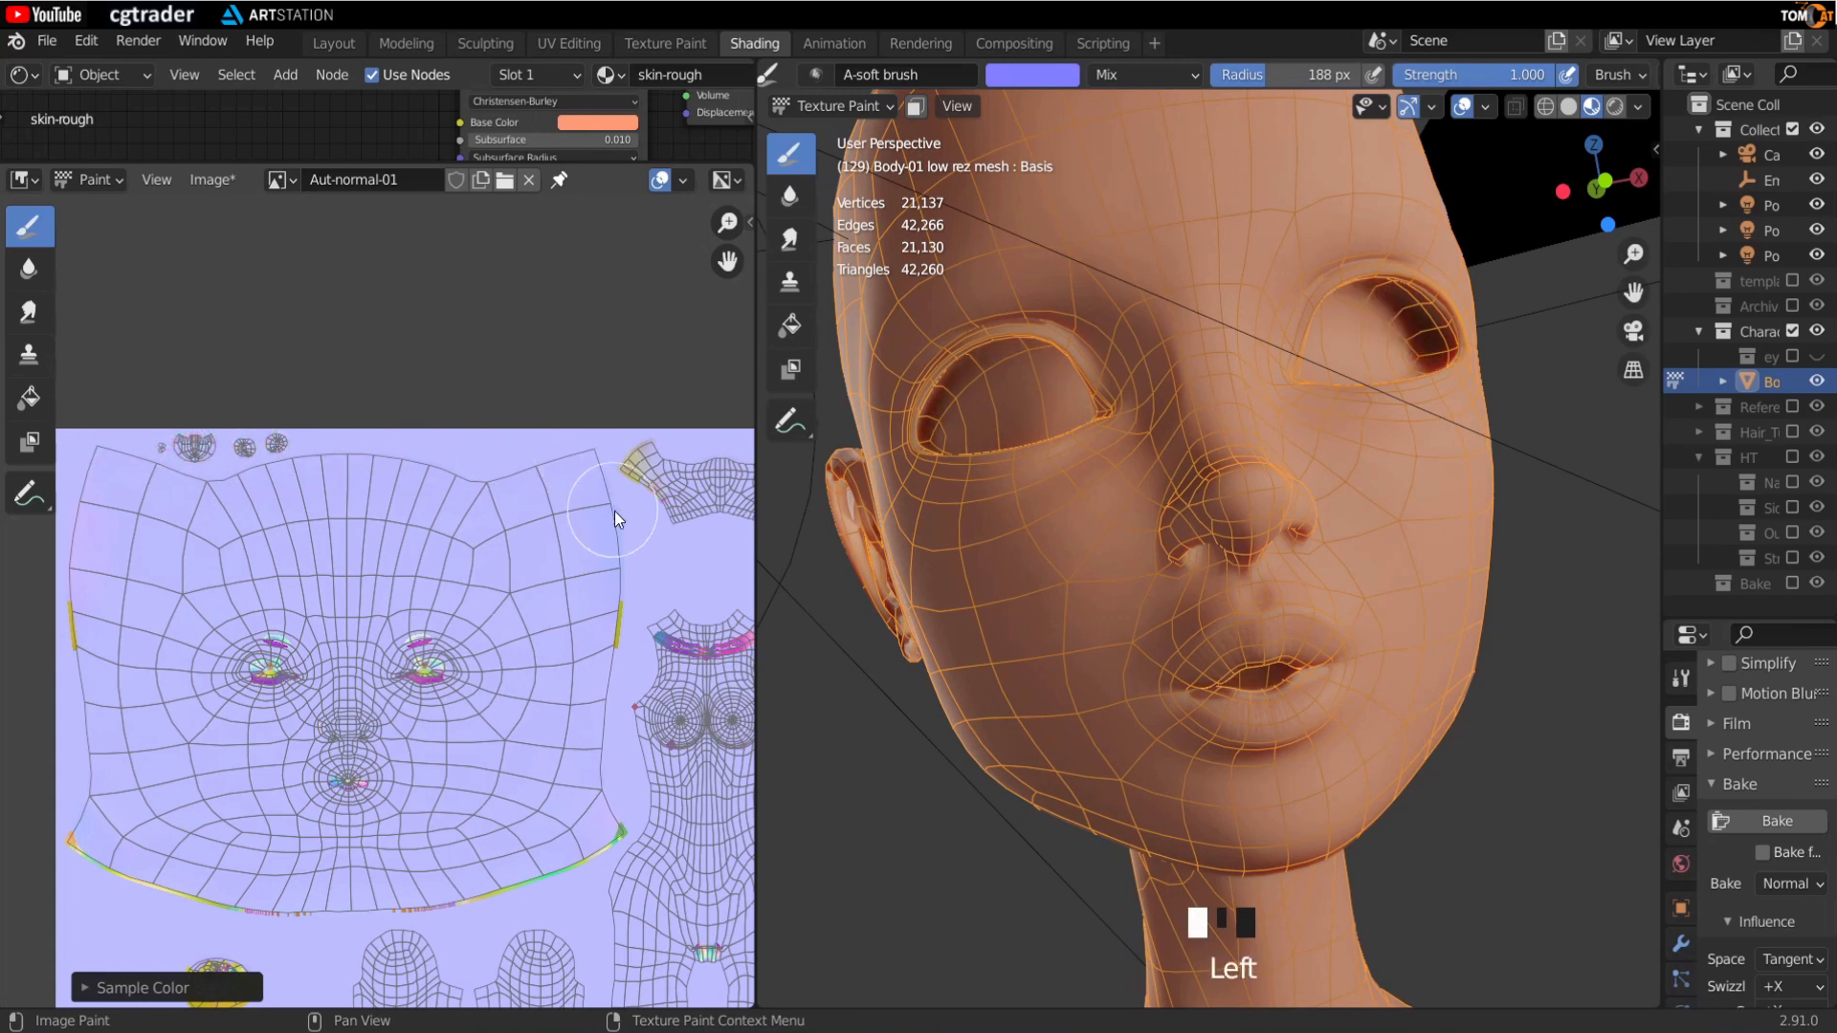
middle_click_drag(388, 935, 402, 894)
left_click(646, 782)
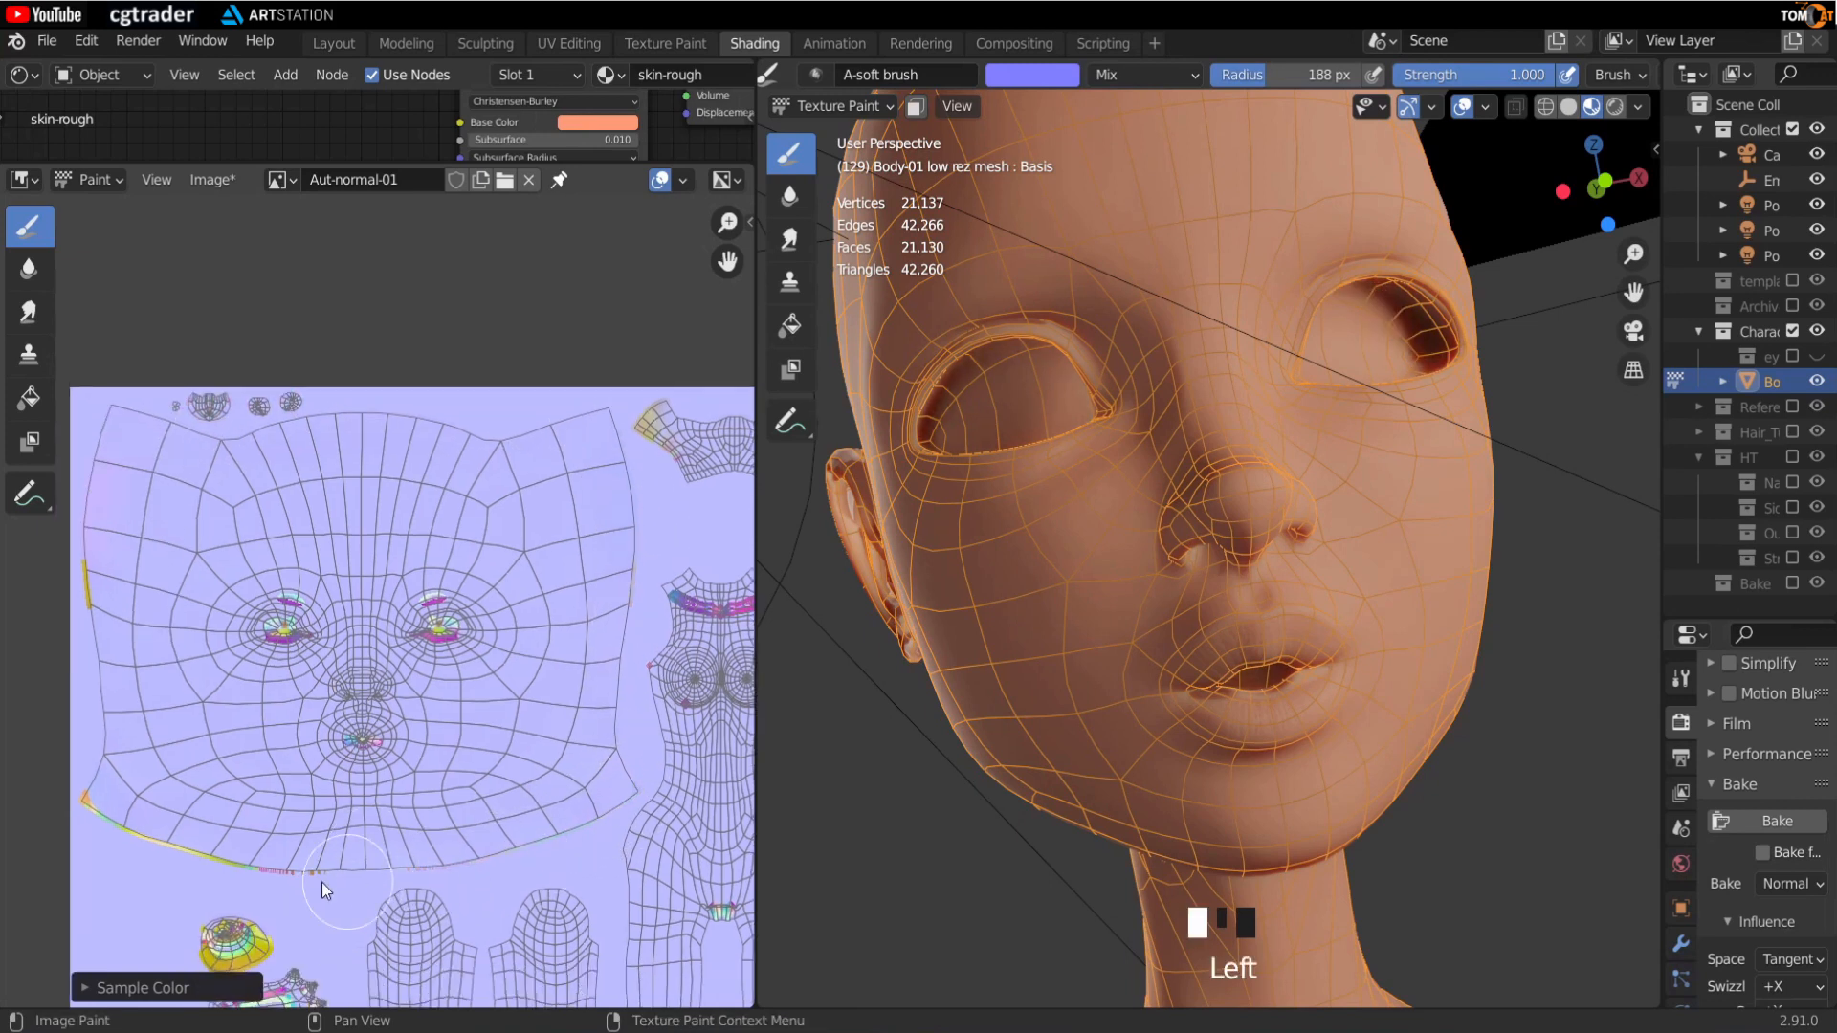
left_click_drag(163, 853, 85, 775)
middle_click_drag(84, 730, 250, 755)
Step: Resample the flat blue and paint it over the head island's left side and the coloured foot islands below it
key("s")
mouse_move(256, 721)
left_mouse_down()
mouse_move(245, 562)
mouse_move(279, 400)
left_mouse_up()
middle_click_drag(419, 405, 337, 275)
left_click(194, 743)
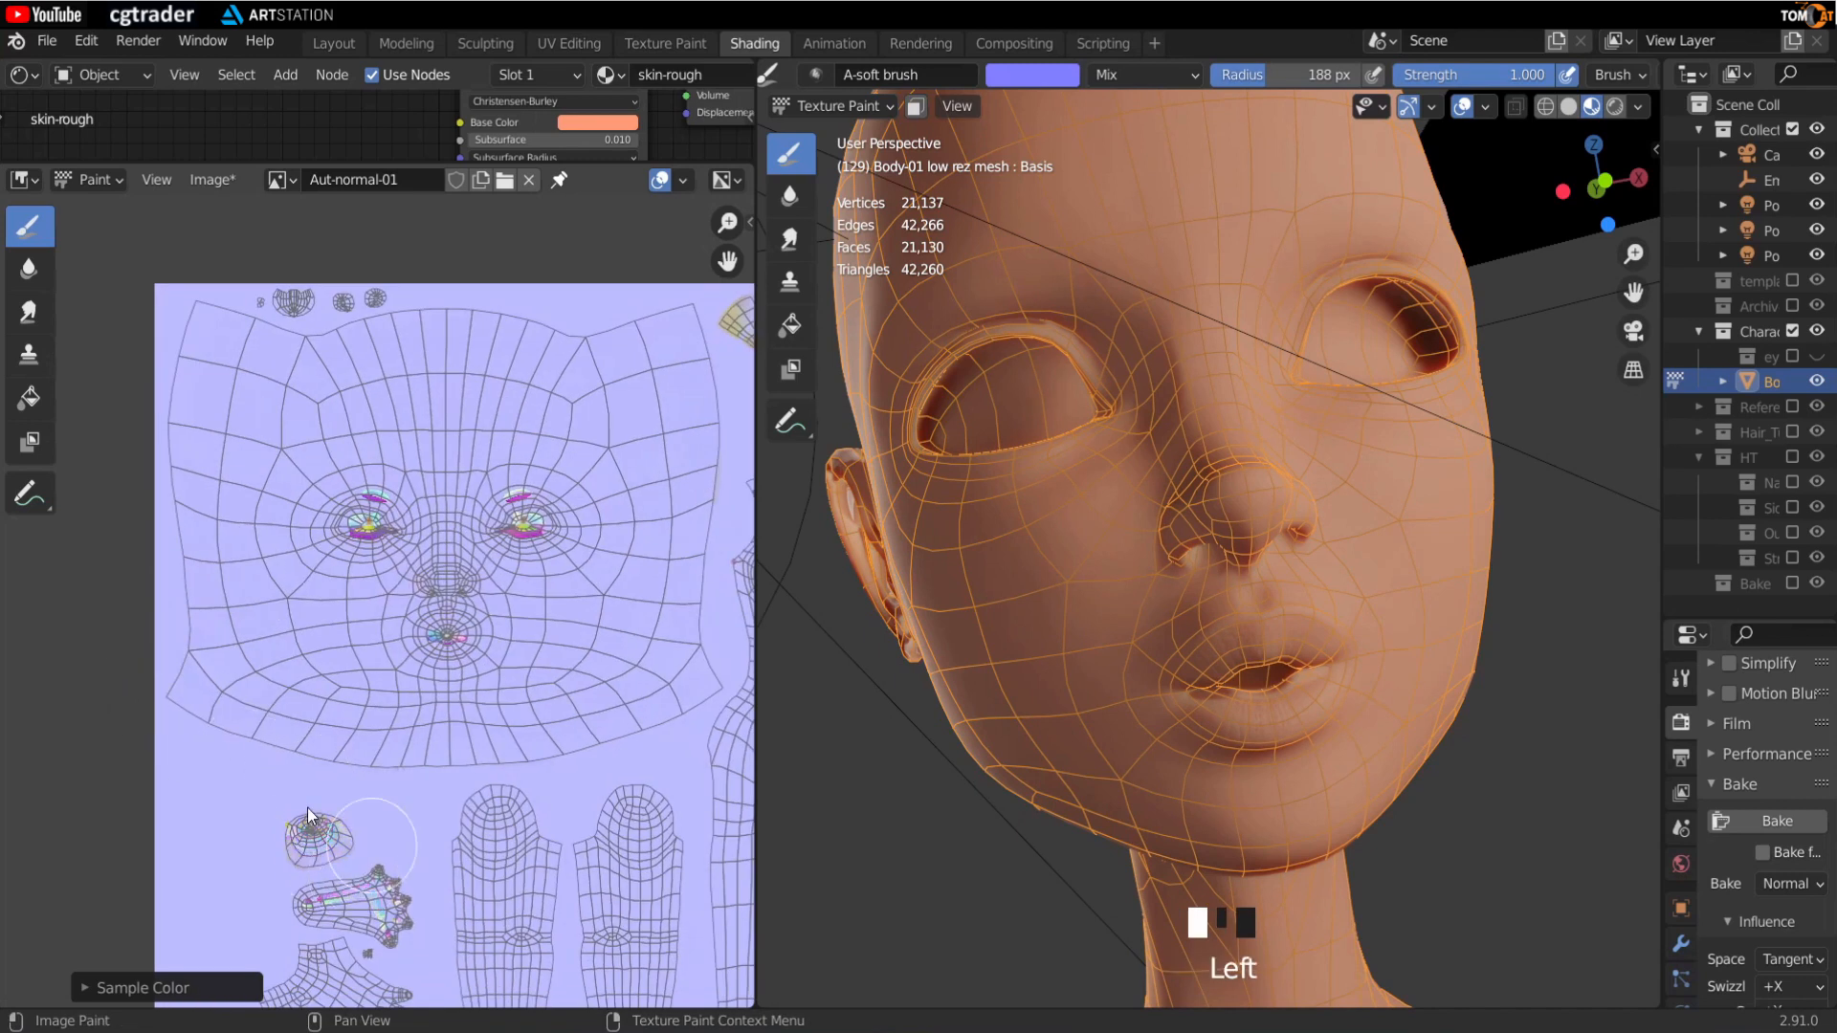
middle_click_drag(376, 957, 239, 664)
mouse_move(219, 792)
left_mouse_down()
mouse_move(196, 836)
mouse_move(195, 798)
left_mouse_up()
scroll(230, 770, "down", 2)
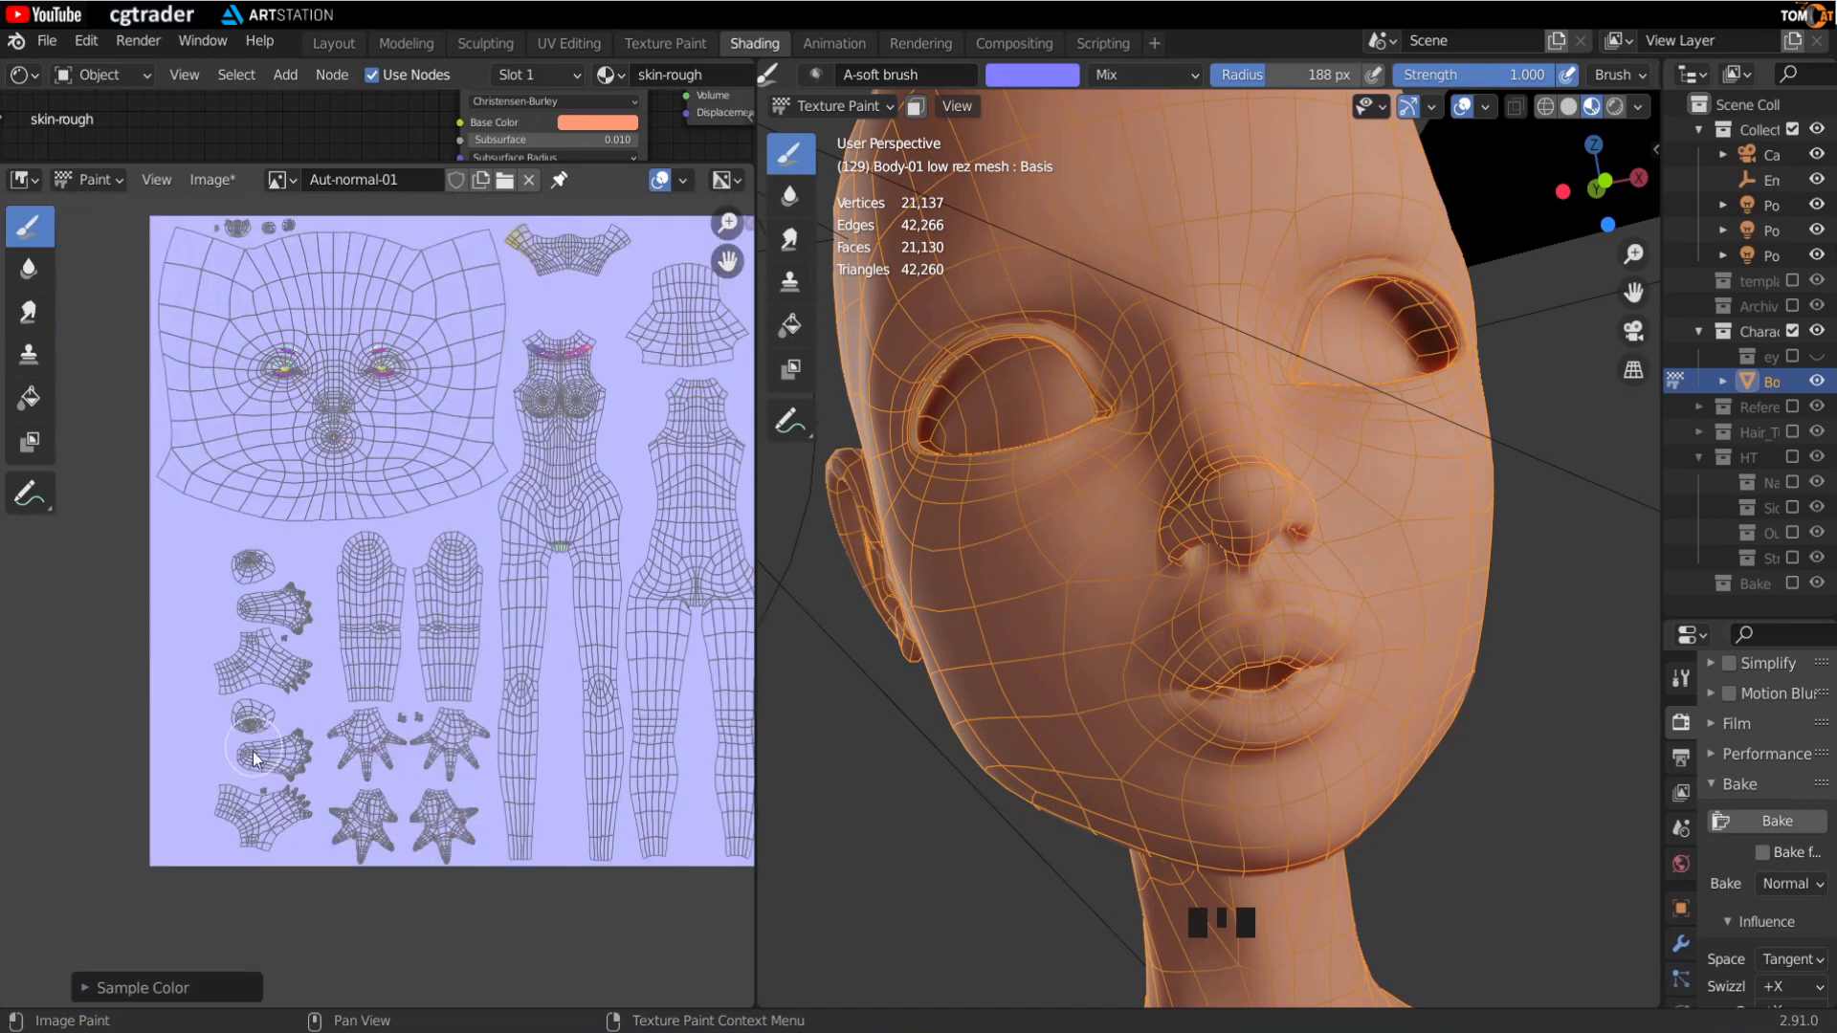
Step: Paint the flat blue over the pink neckline and green crotch marks of the front torso island and the yellow neck island corner
scroll(260, 732, "up", 1)
middle_click_drag(270, 714, 182, 843)
scroll(535, 421, "up", 2)
middle_click_drag(612, 364, 426, 600)
scroll(478, 622, "up", 4)
mouse_move(354, 498)
left_mouse_down()
mouse_move(496, 419)
mouse_move(359, 469)
left_mouse_up()
scroll(411, 670, "down", 1)
middle_click_drag(411, 675, 490, 654)
scroll(490, 656, "down", 3)
middle_click_drag(419, 369, 430, 664)
left_click_drag(431, 664, 400, 498)
middle_click_drag(479, 701, 192, 562)
scroll(182, 560, "down", 2)
middle_click_drag(383, 672, 459, 660)
left_click(449, 661)
scroll(437, 667, "down", 5)
mouse_move(468, 533)
left_mouse_down()
mouse_move(444, 687)
mouse_move(440, 631)
left_mouse_up()
Step: Set the brush radius to 161 px and touch up the lower edge of the head island with the flat blue
key("f")
left_click(436, 532)
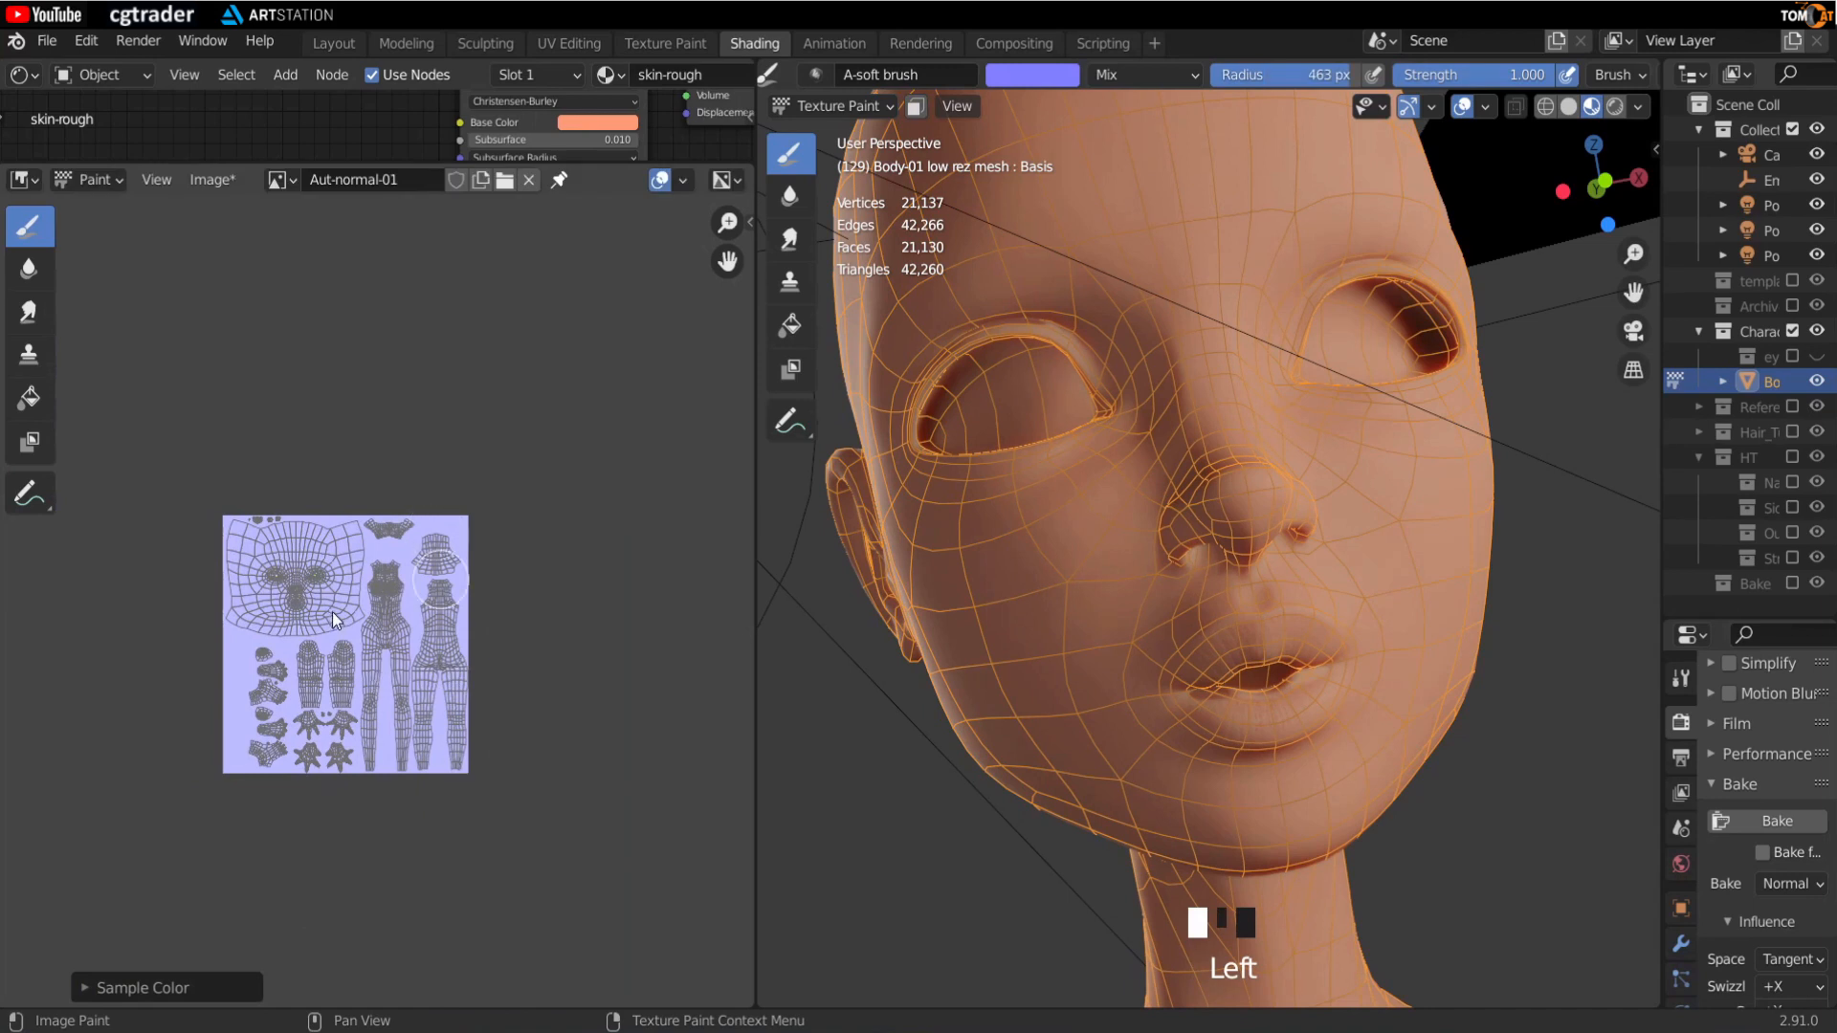
scroll(287, 558, "up", 4)
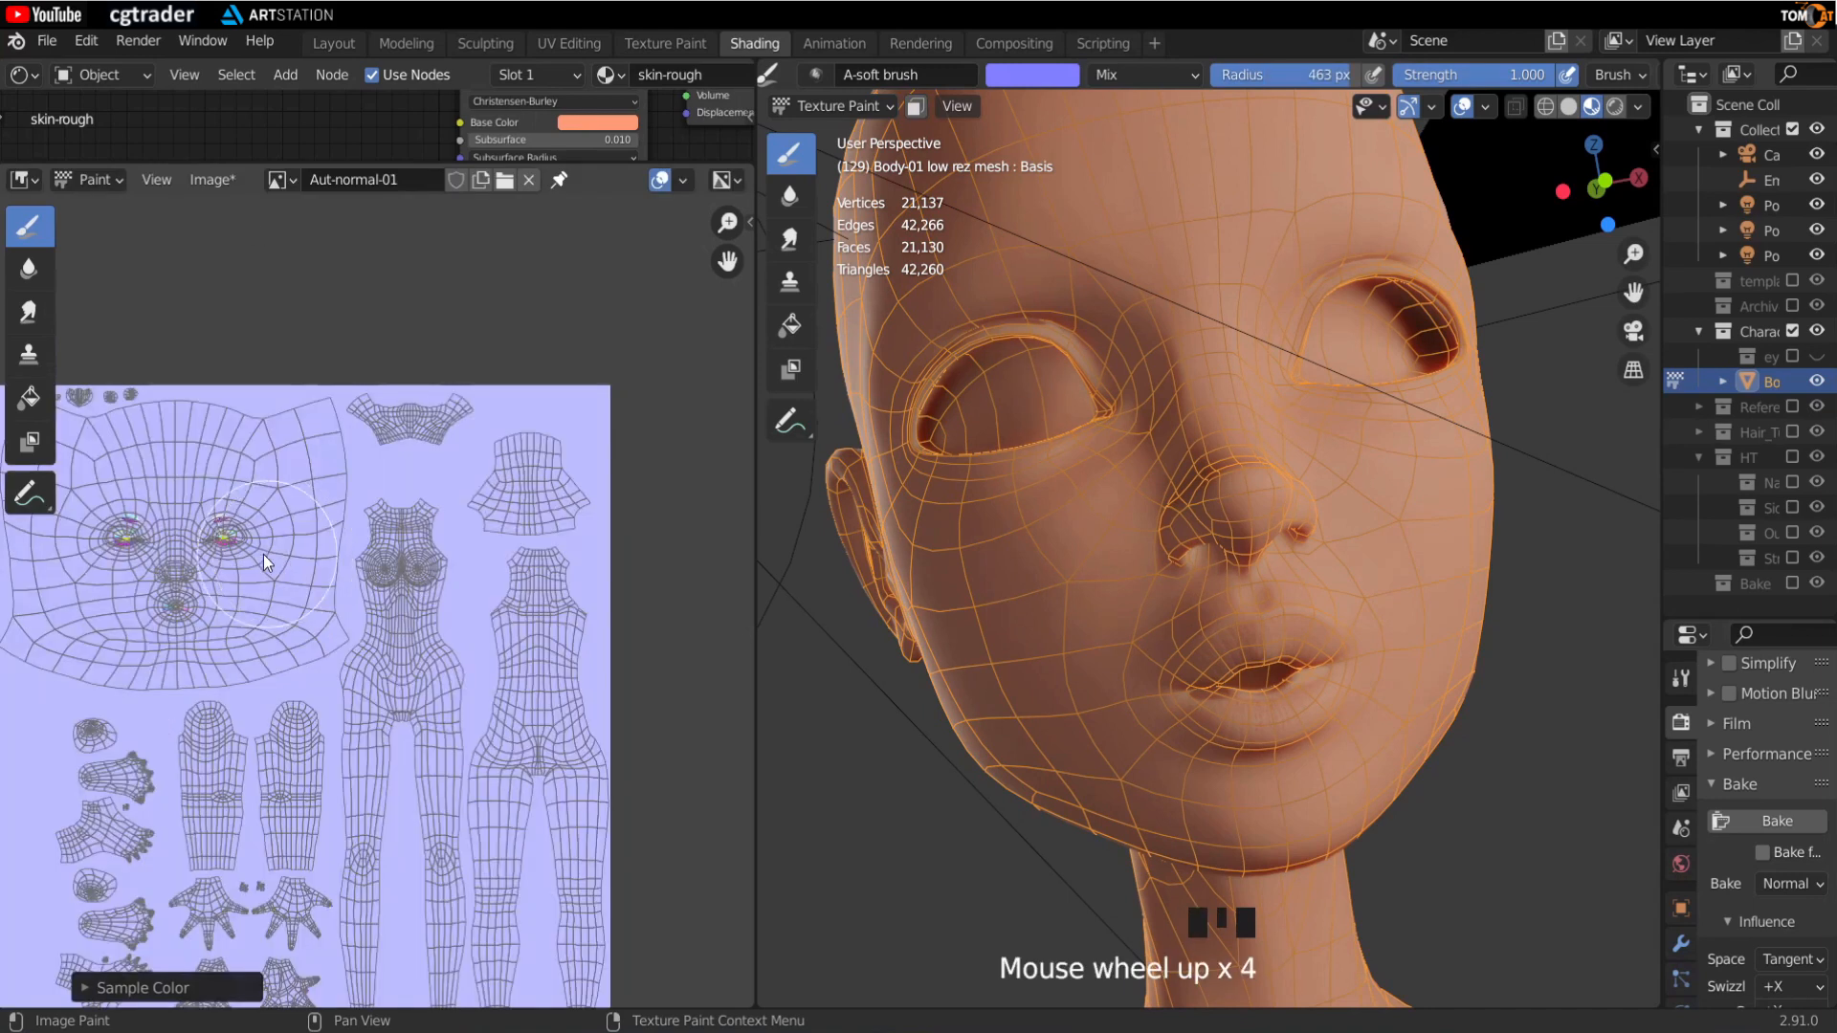
scroll(447, 624, "up", 10)
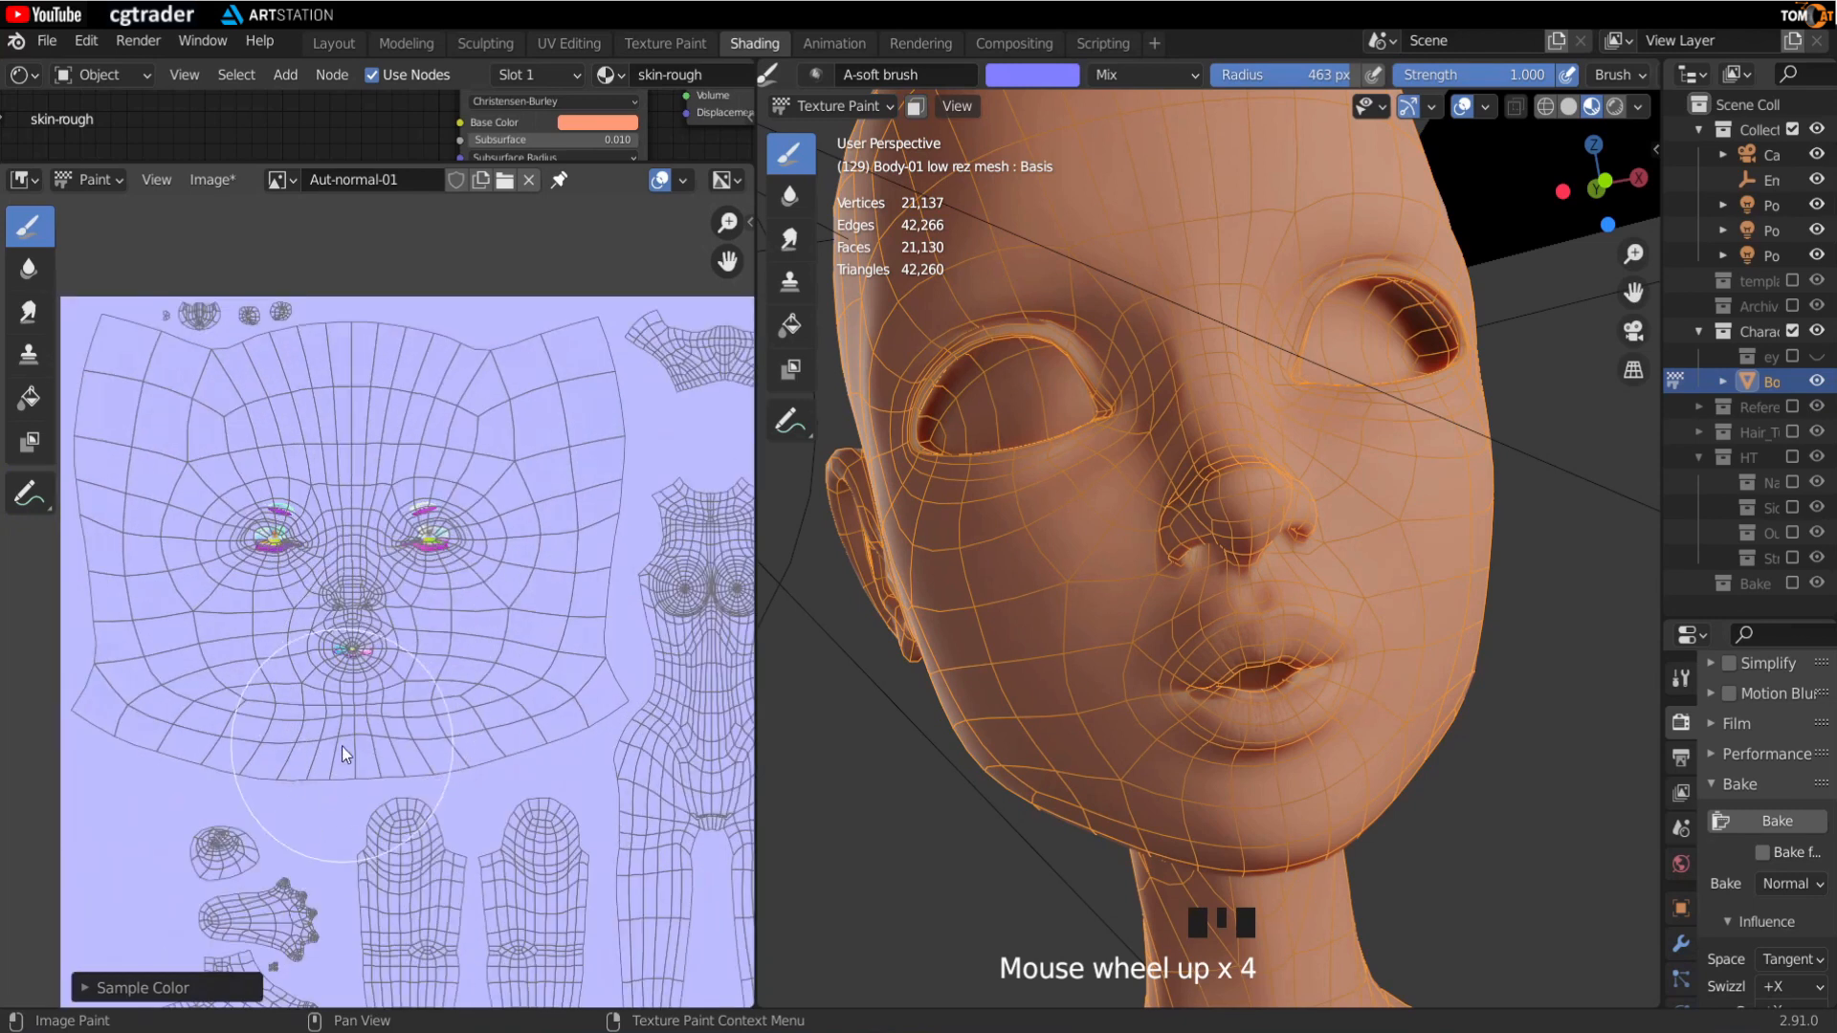
scroll(342, 745, "up", 3)
key("f")
left_click(335, 662)
left_click_drag(335, 658, 329, 636)
middle_click_drag(329, 635, 590, 652)
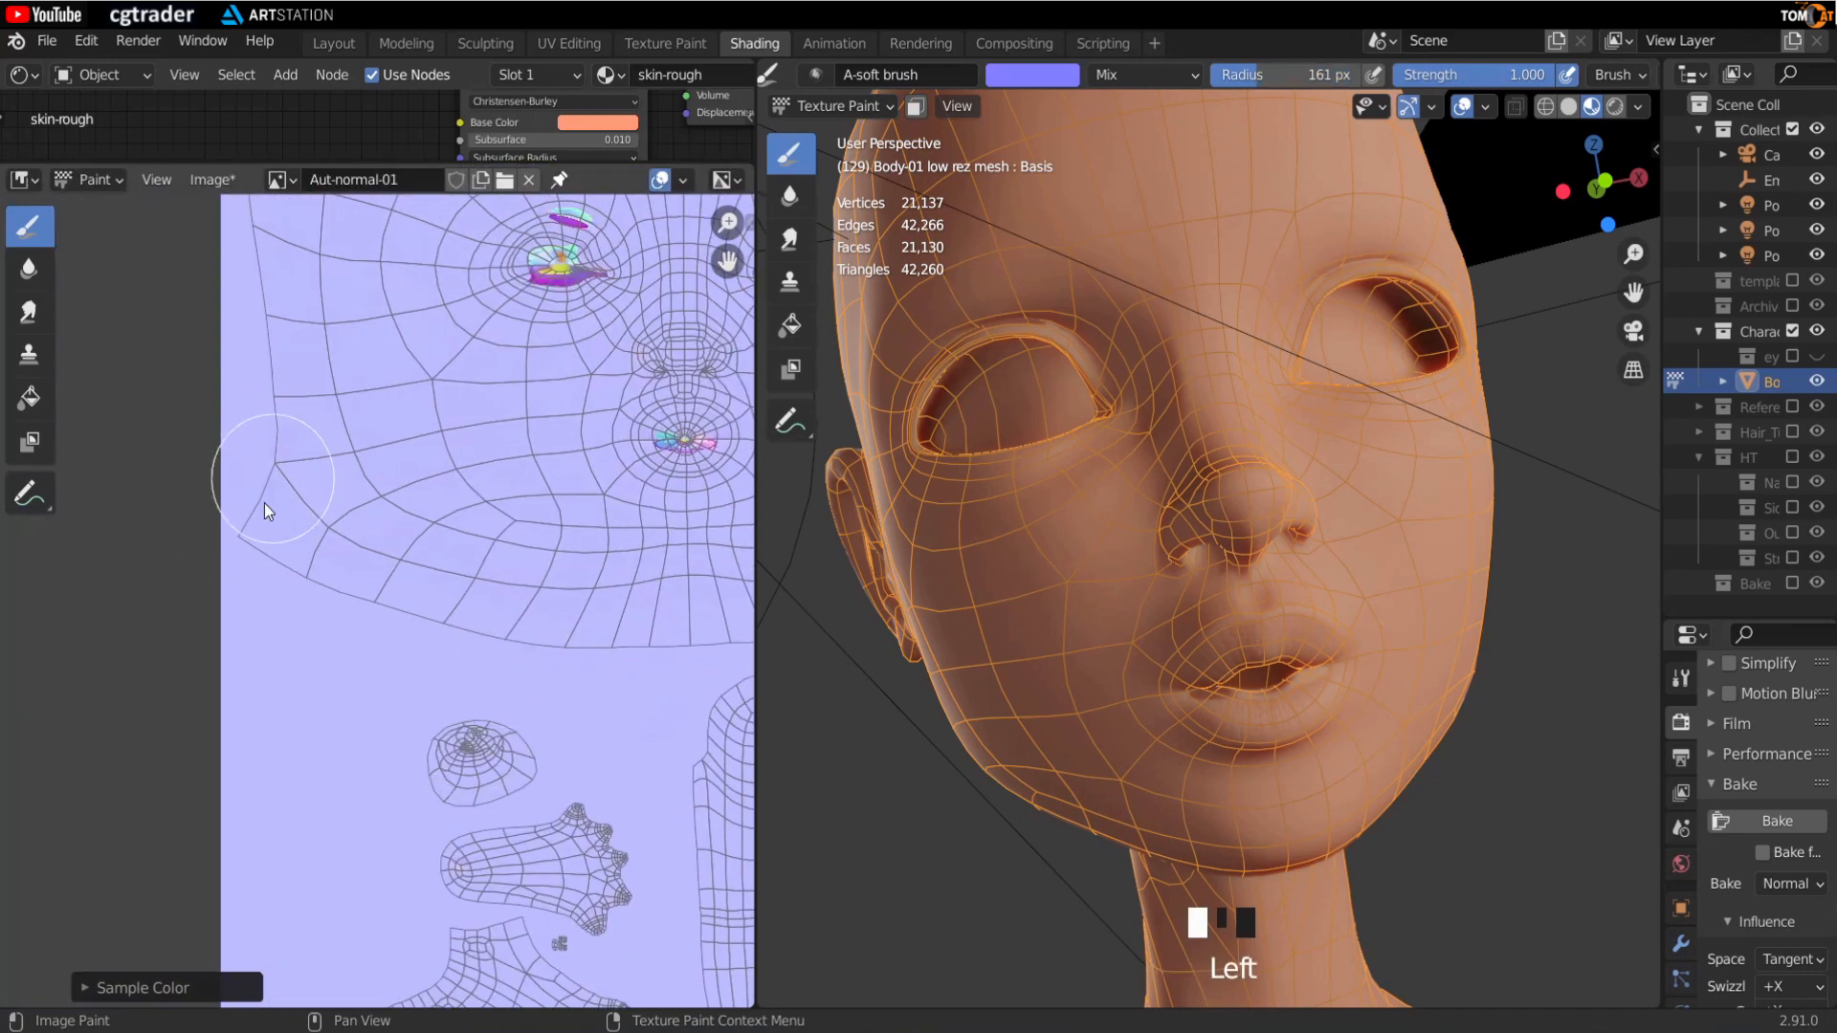
Step: Examine the head island's outer edges and the area around the nose for remaining colour artifacts
middle_click_drag(250, 368, 233, 627)
middle_click_drag(221, 474, 164, 738)
middle_click_drag(410, 458, 180, 384)
middle_click_drag(521, 369, 278, 362)
middle_click_drag(409, 597, 567, 396)
scroll(365, 588, "up", 2)
scroll(270, 710, "up", 2)
middle_click_drag(96, 622, 434, 681)
scroll(373, 592, "down", 2)
scroll(411, 716, "up", 4)
scroll(435, 681, "up", 2)
middle_click_drag(445, 606, 353, 644)
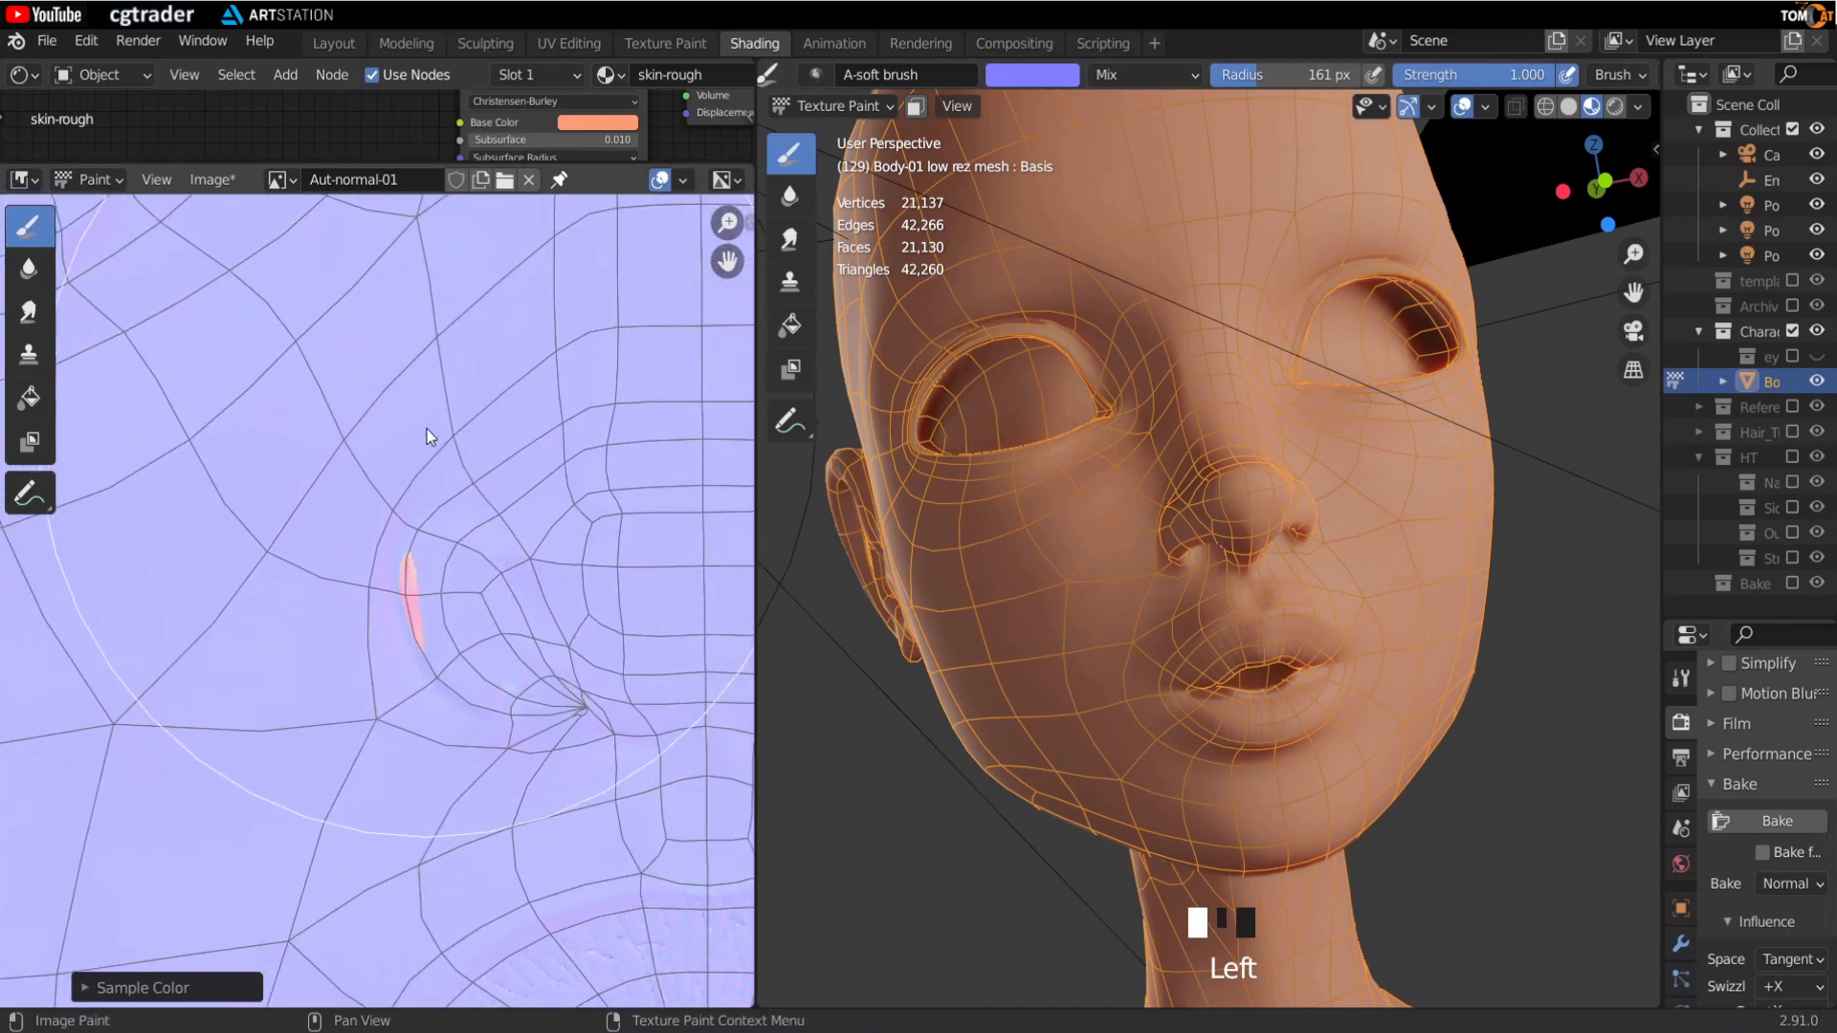
Step: Save the Aut-normal-01 image and paint flat blue over the pink and teal slivers beside both nostrils on the head island
left_click(211, 178)
left_click(251, 380)
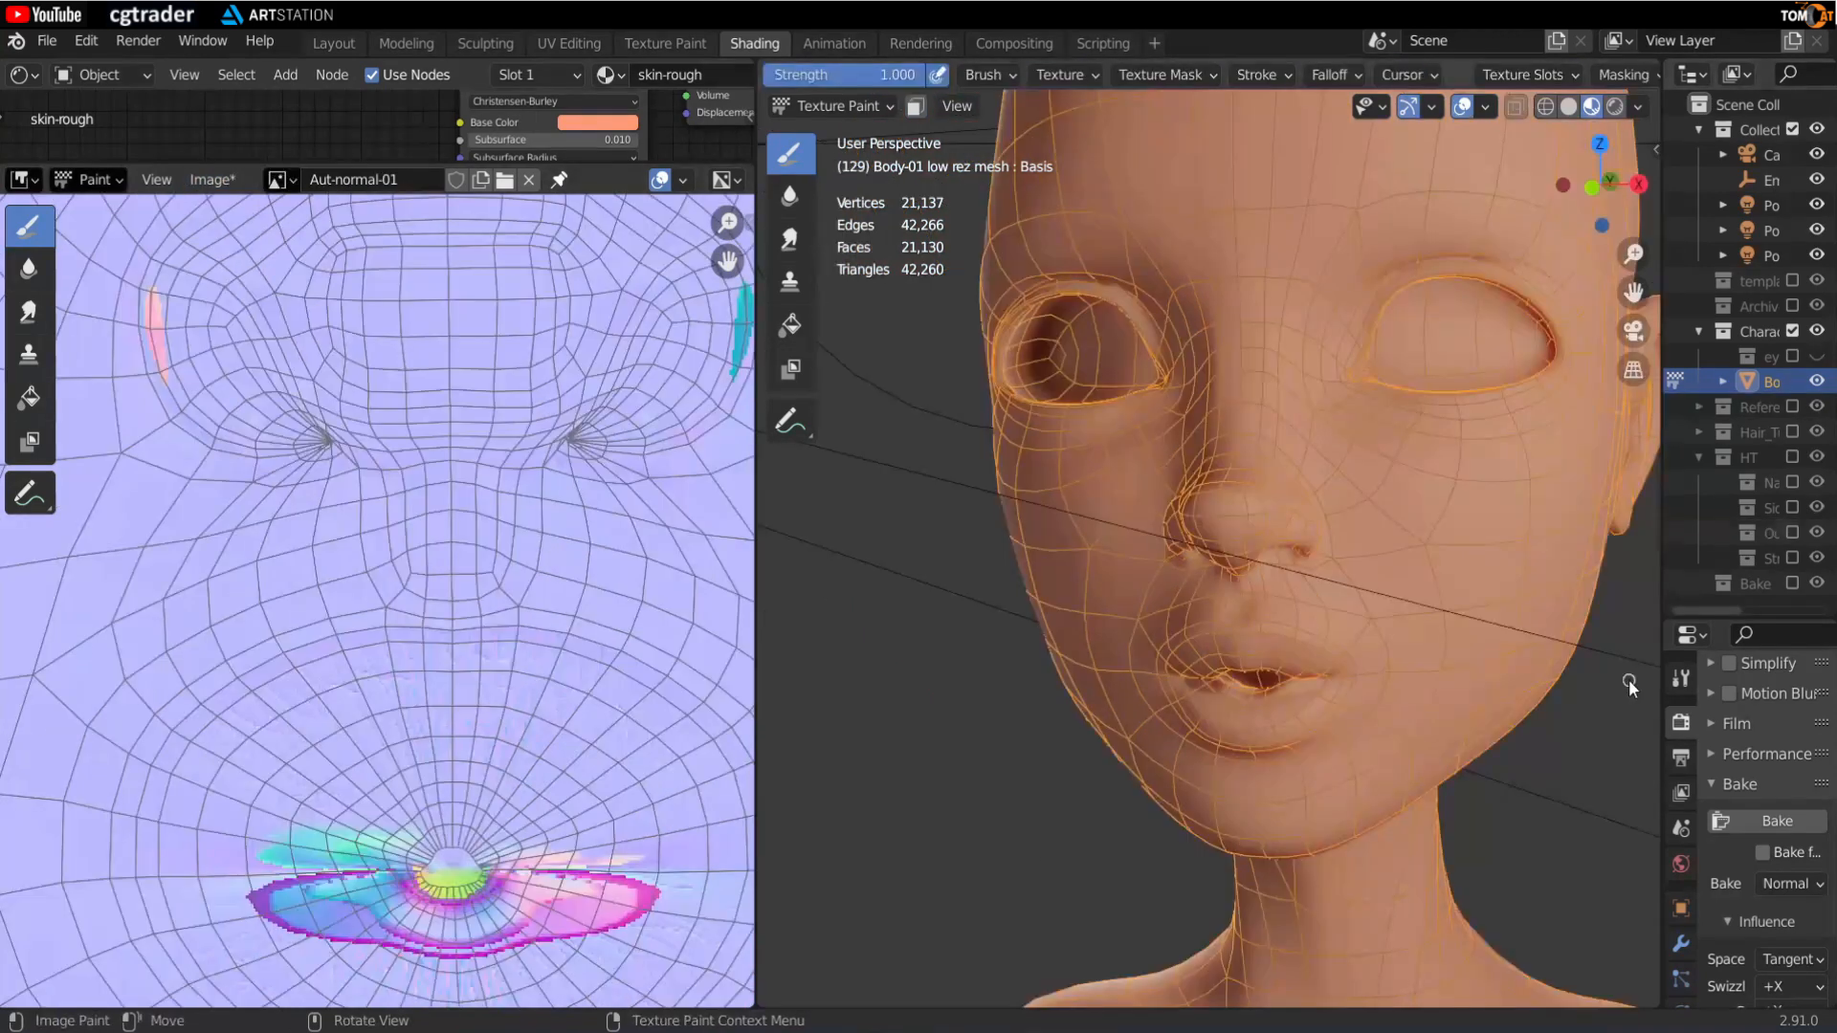
middle_click_drag(160, 542, 341, 648)
middle_click_drag(1020, 612, 1227, 570)
scroll(1053, 574, "up", 4)
middle_click_drag(293, 560, 315, 578)
scroll(349, 644, "up", 4)
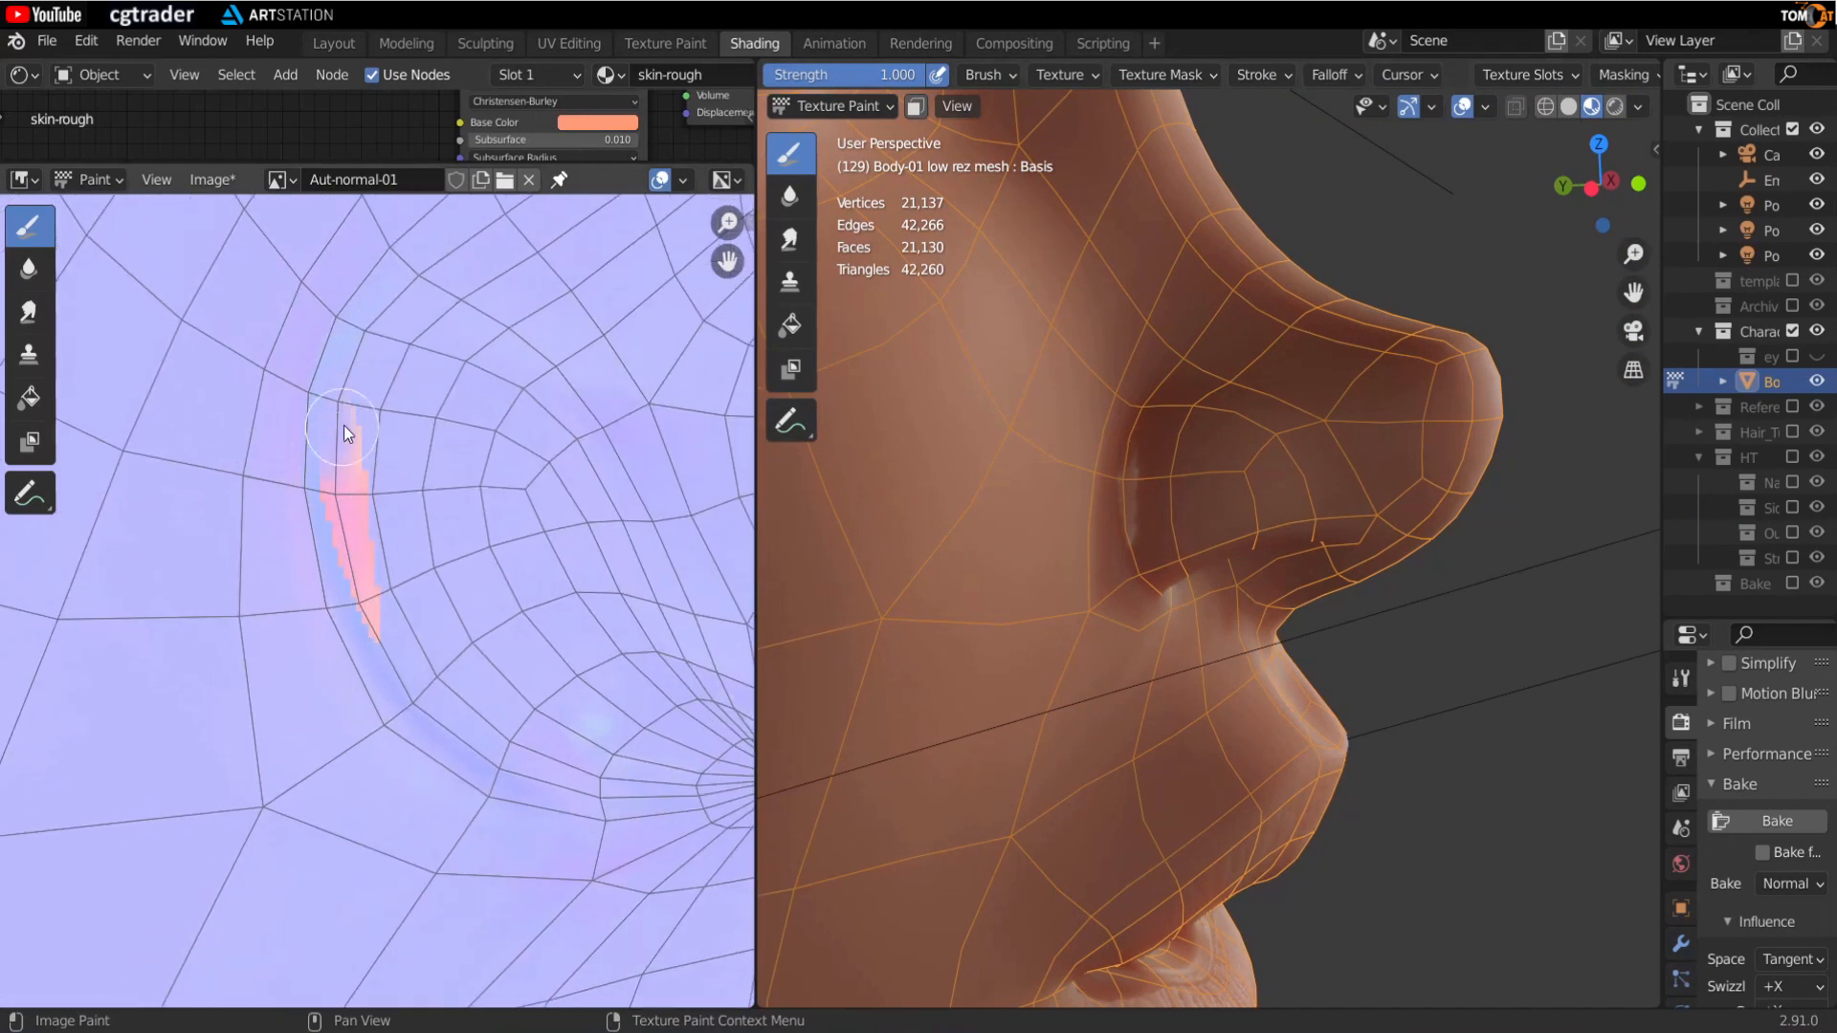
middle_click_drag(396, 577, 500, 651)
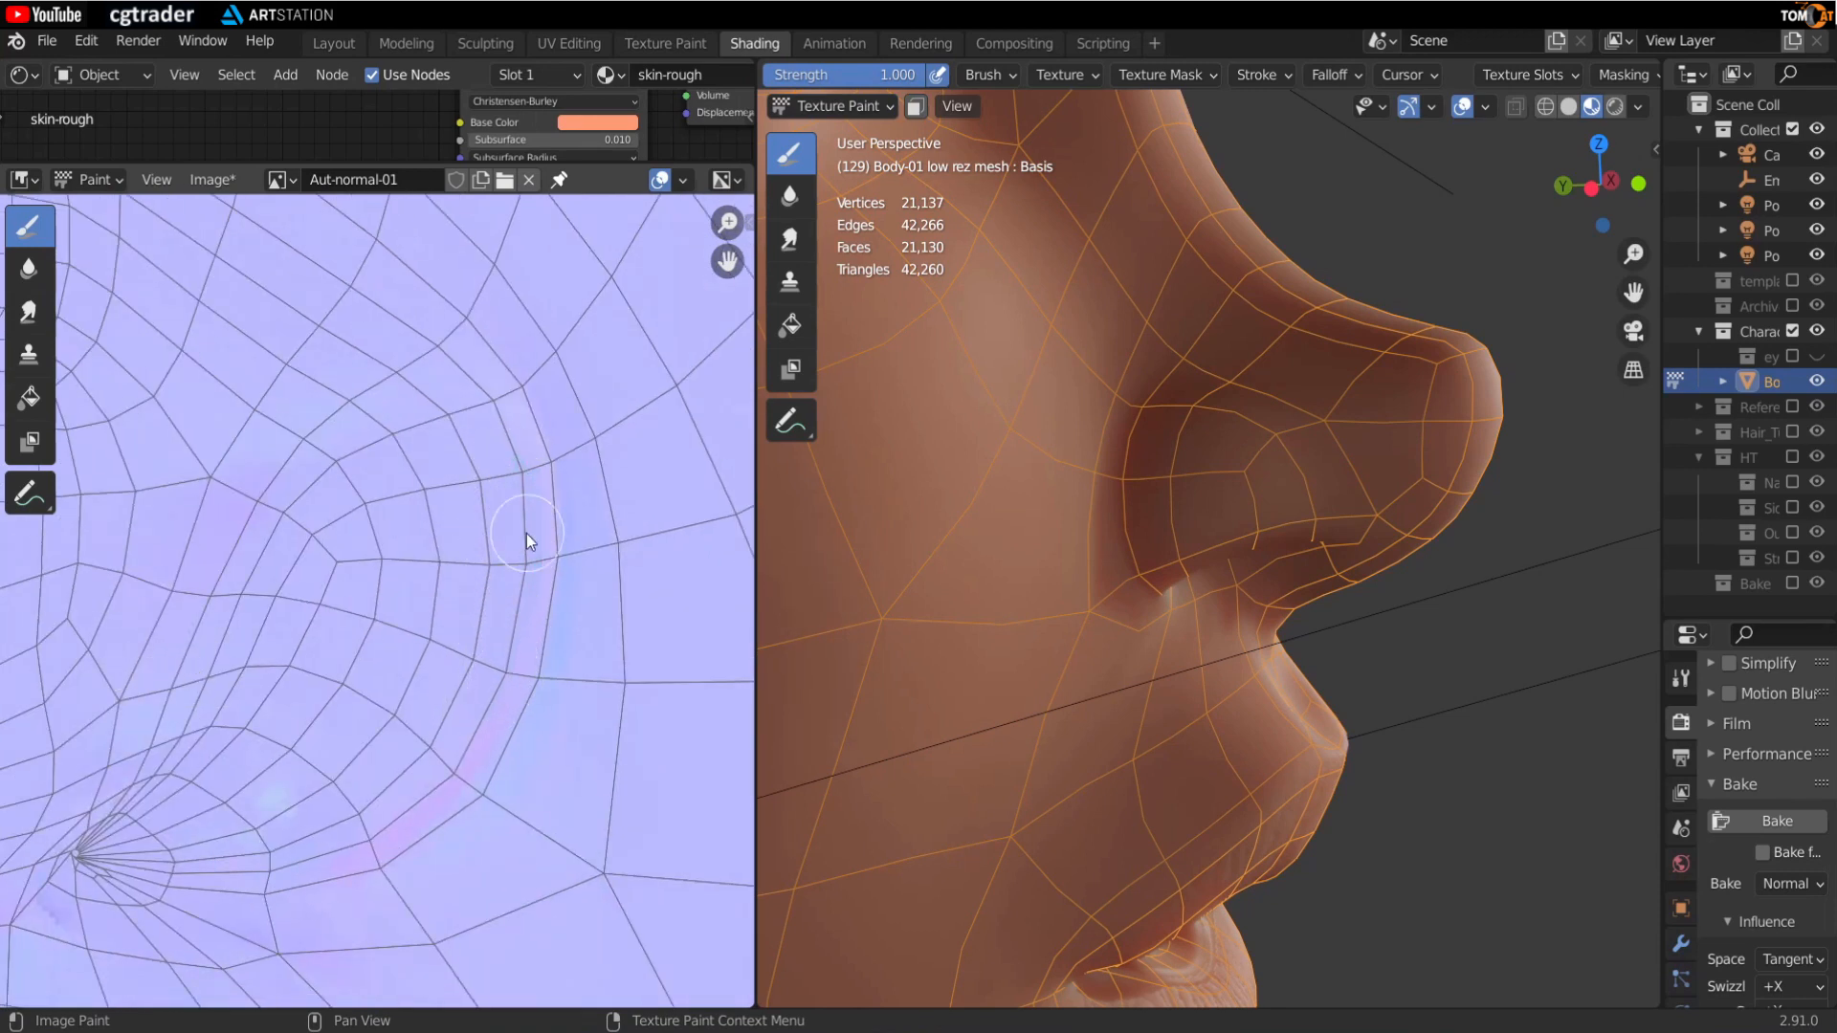
scroll(526, 536, "down", 1)
middle_click_drag(167, 942, 479, 742)
scroll(486, 693, "up", 1)
scroll(478, 650, "up", 3)
middle_click_drag(475, 641, 373, 732)
middle_click_drag(576, 790, 486, 754)
Step: Paint blue over the pointed right end of the magenta lower-lip patch on the head island, adjusting the brush size
scroll(450, 780, "down", 2)
middle_click_drag(385, 660, 306, 507)
middle_click_drag(540, 762, 316, 392)
middle_click_drag(622, 957, 425, 684)
scroll(425, 684, "down", 5)
middle_click_drag(421, 842, 404, 742)
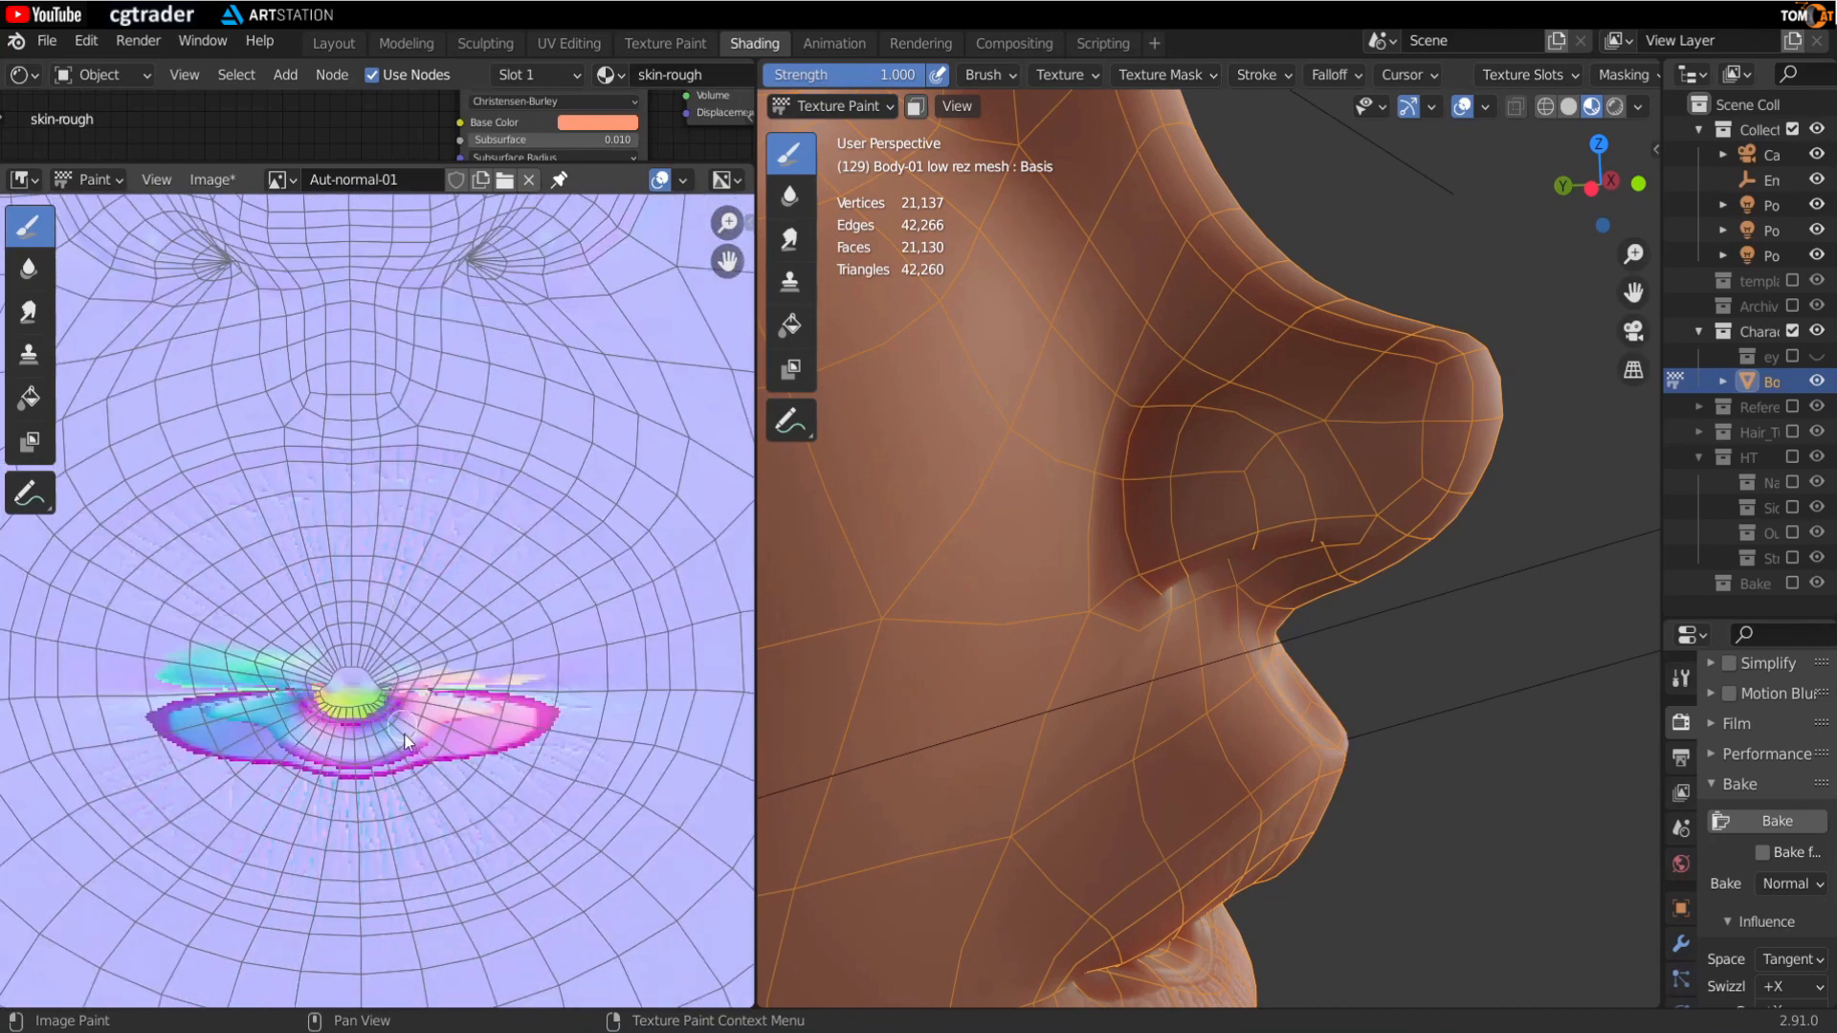
scroll(513, 694, "up", 5)
middle_click_drag(513, 695, 469, 706)
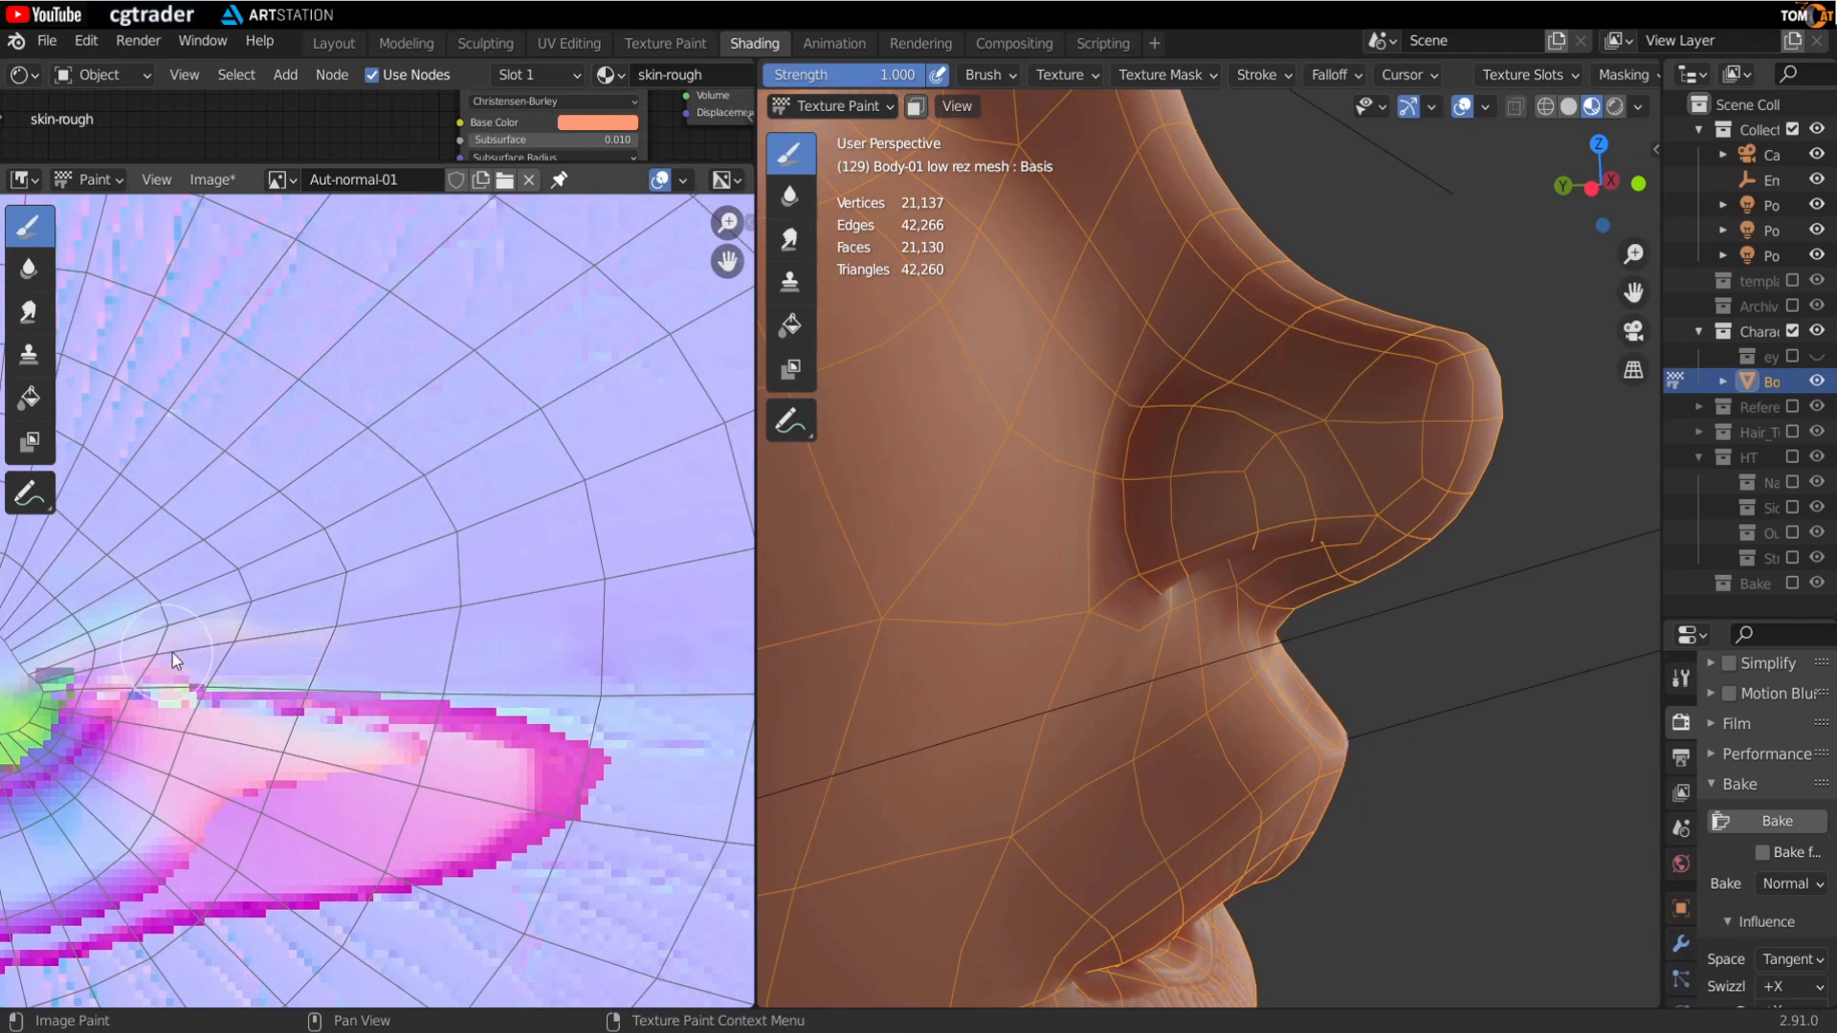
scroll(402, 694, "down", 3)
scroll(402, 728, "up", 5)
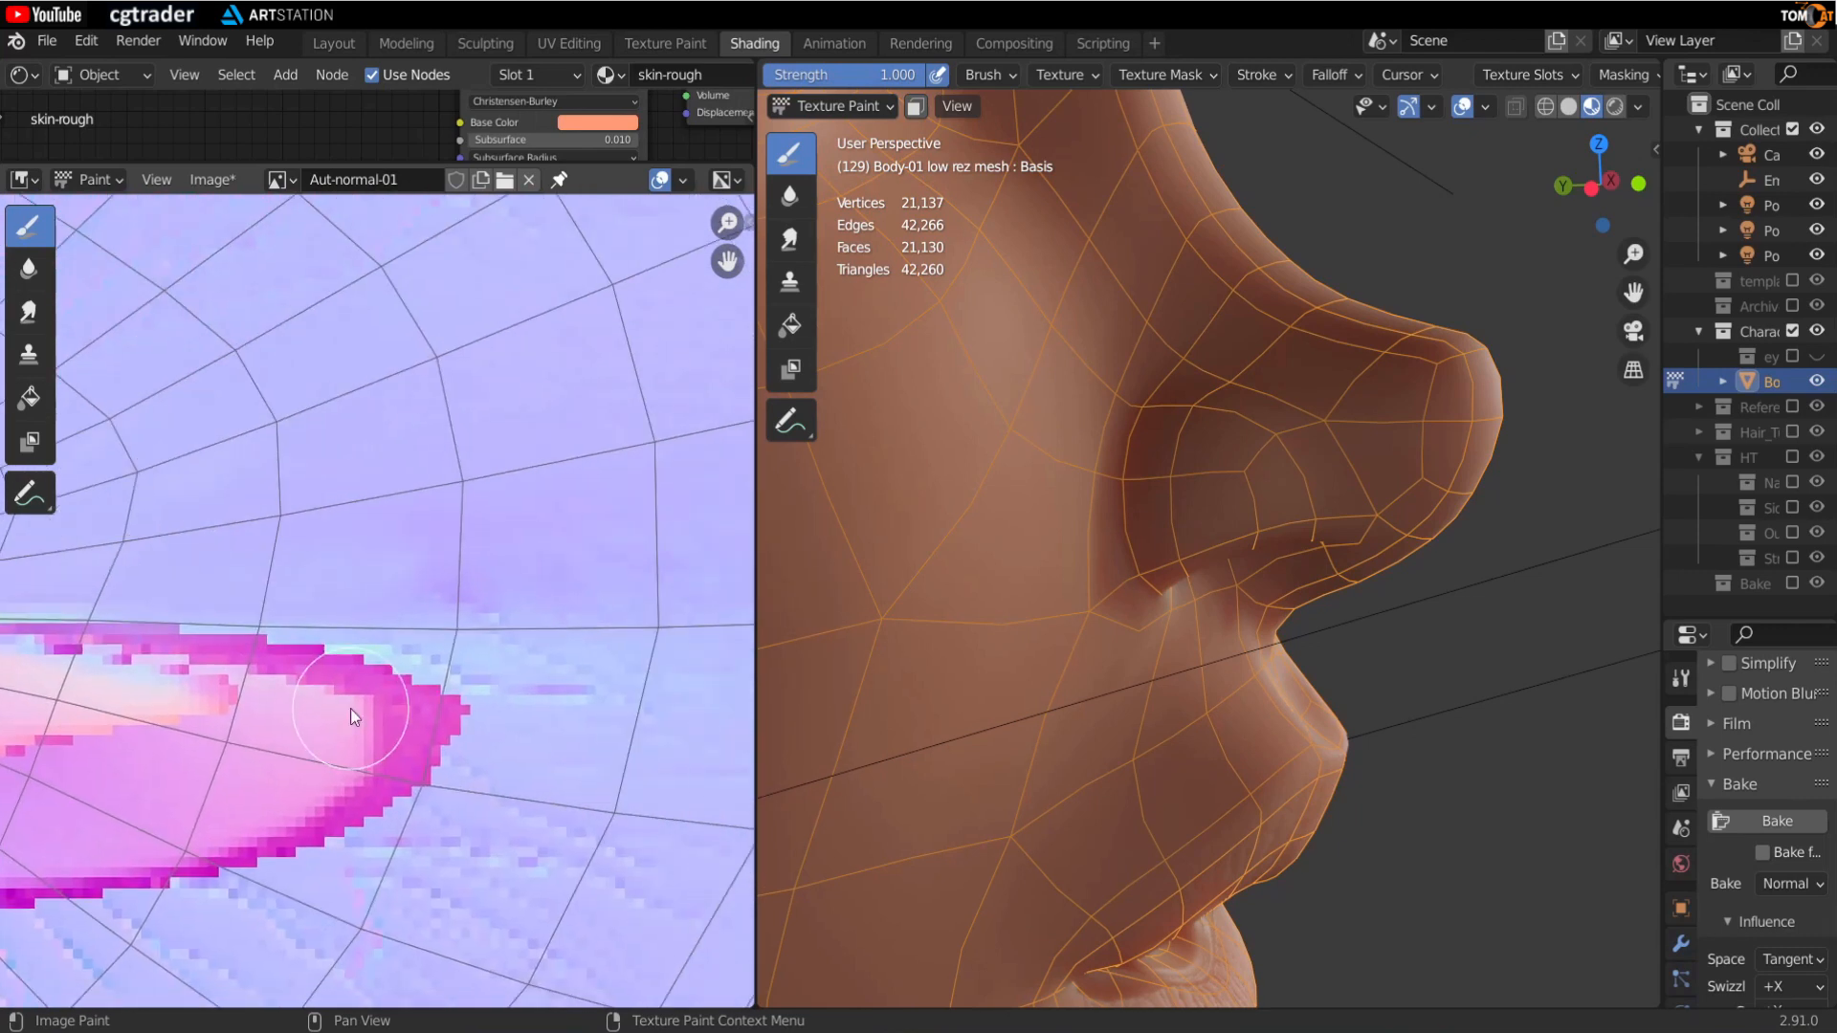
left_click_drag(418, 708, 463, 737)
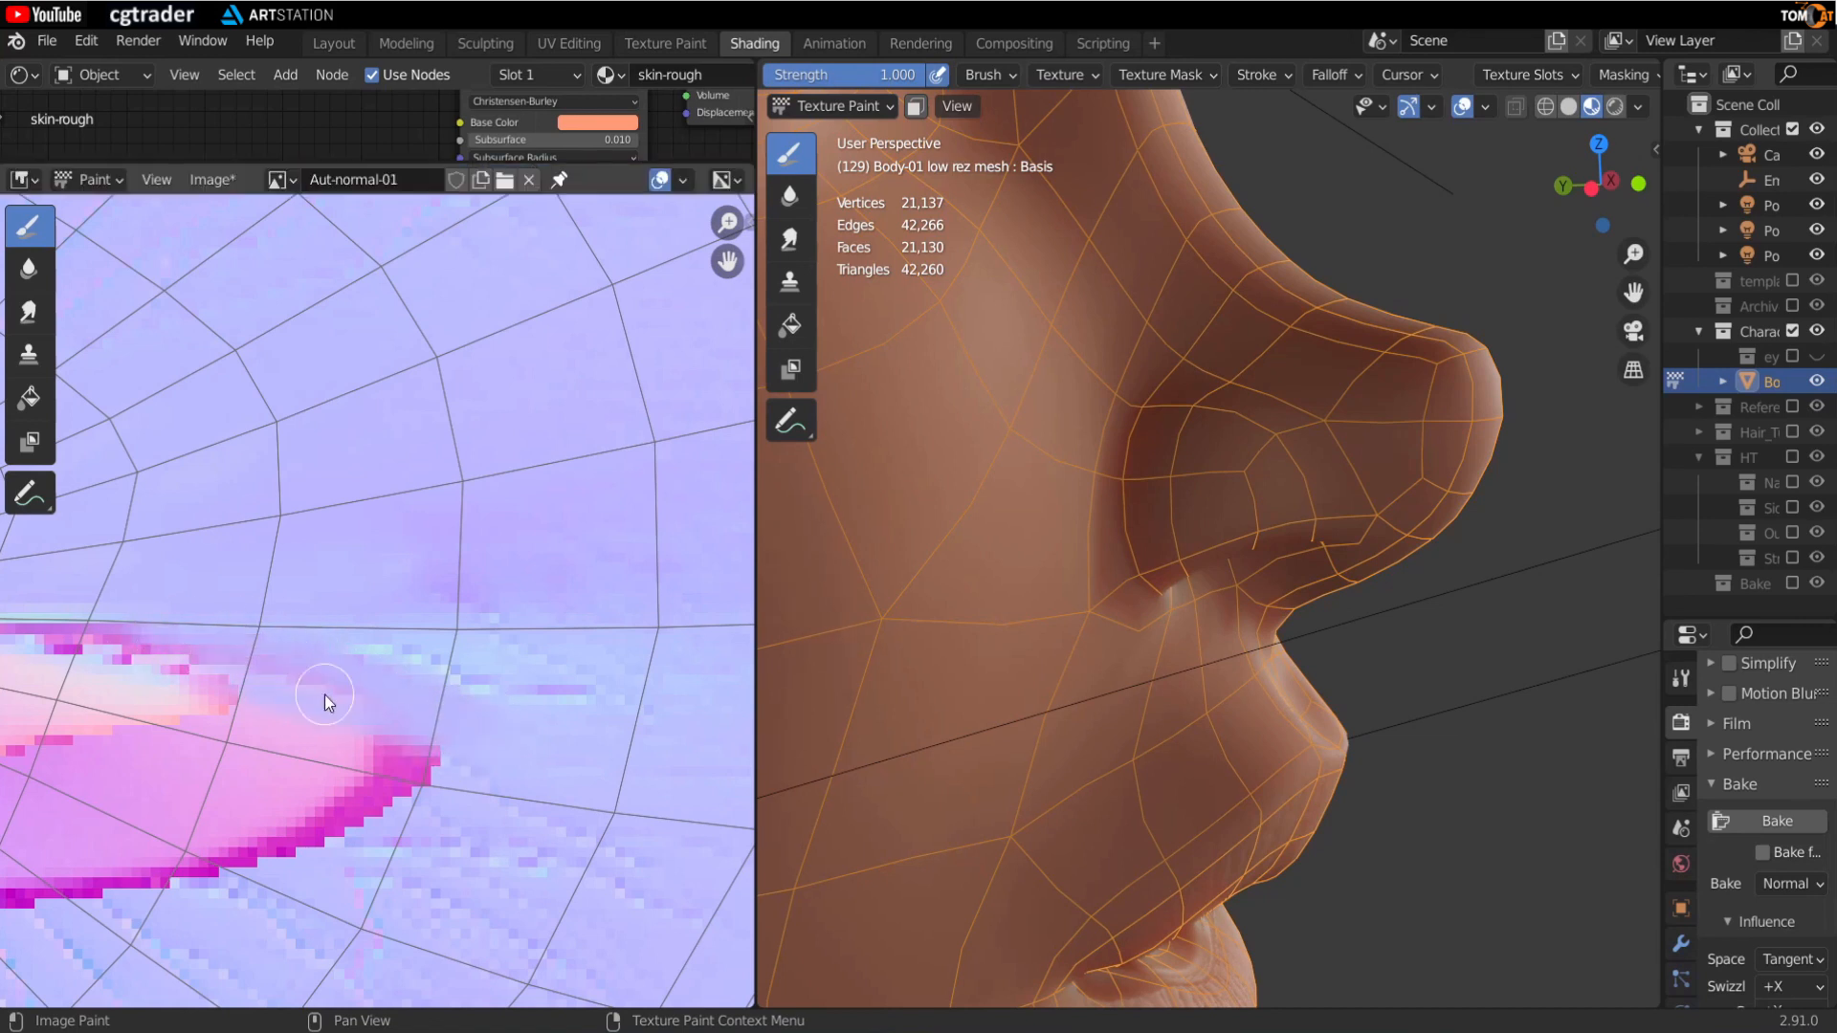
middle_click_drag(184, 738, 268, 732)
key("f")
left_click(348, 750)
left_click_drag(350, 752, 479, 755)
Step: Turn the 3D view to the front of the mouth and hide the viewport overlays
mouse_move(1081, 670)
middle_mouse_down()
mouse_move(961, 603)
mouse_move(1163, 764)
mouse_move(1053, 756)
middle_mouse_up()
key("shift+alt+z")
scroll(411, 759, "up", 3)
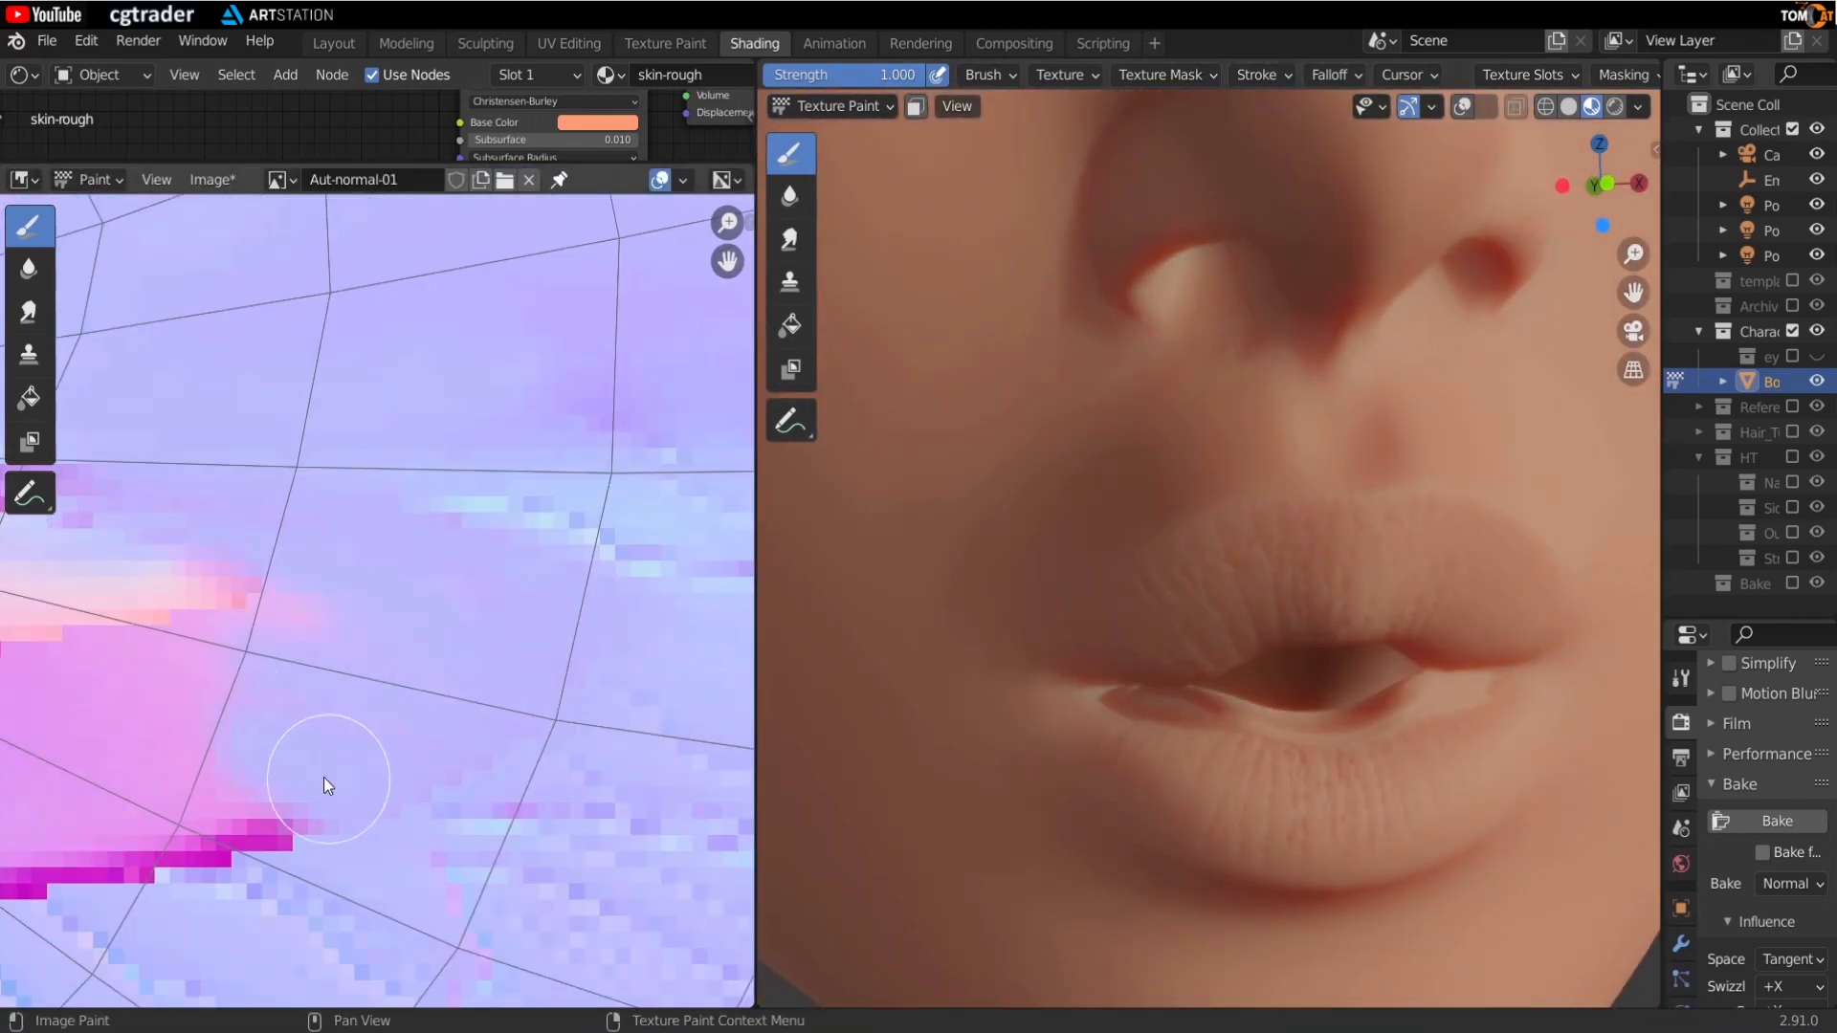
Step: Paint blue over the pink interior and magenta border in the right half of the lower-lip patch
middle_click_drag(224, 641, 480, 668)
left_click_drag(350, 574, 329, 504)
middle_click_drag(409, 869, 471, 754)
mouse_move(471, 753)
left_mouse_down()
mouse_move(623, 737)
mouse_move(567, 749)
left_mouse_up()
scroll(180, 590, "down", 3)
mouse_move(260, 607)
middle_mouse_down()
mouse_move(402, 607)
mouse_move(293, 650)
mouse_move(305, 550)
middle_mouse_up()
scroll(366, 704, "up", 2)
mouse_move(299, 732)
left_mouse_down()
mouse_move(422, 784)
mouse_move(584, 741)
left_mouse_up()
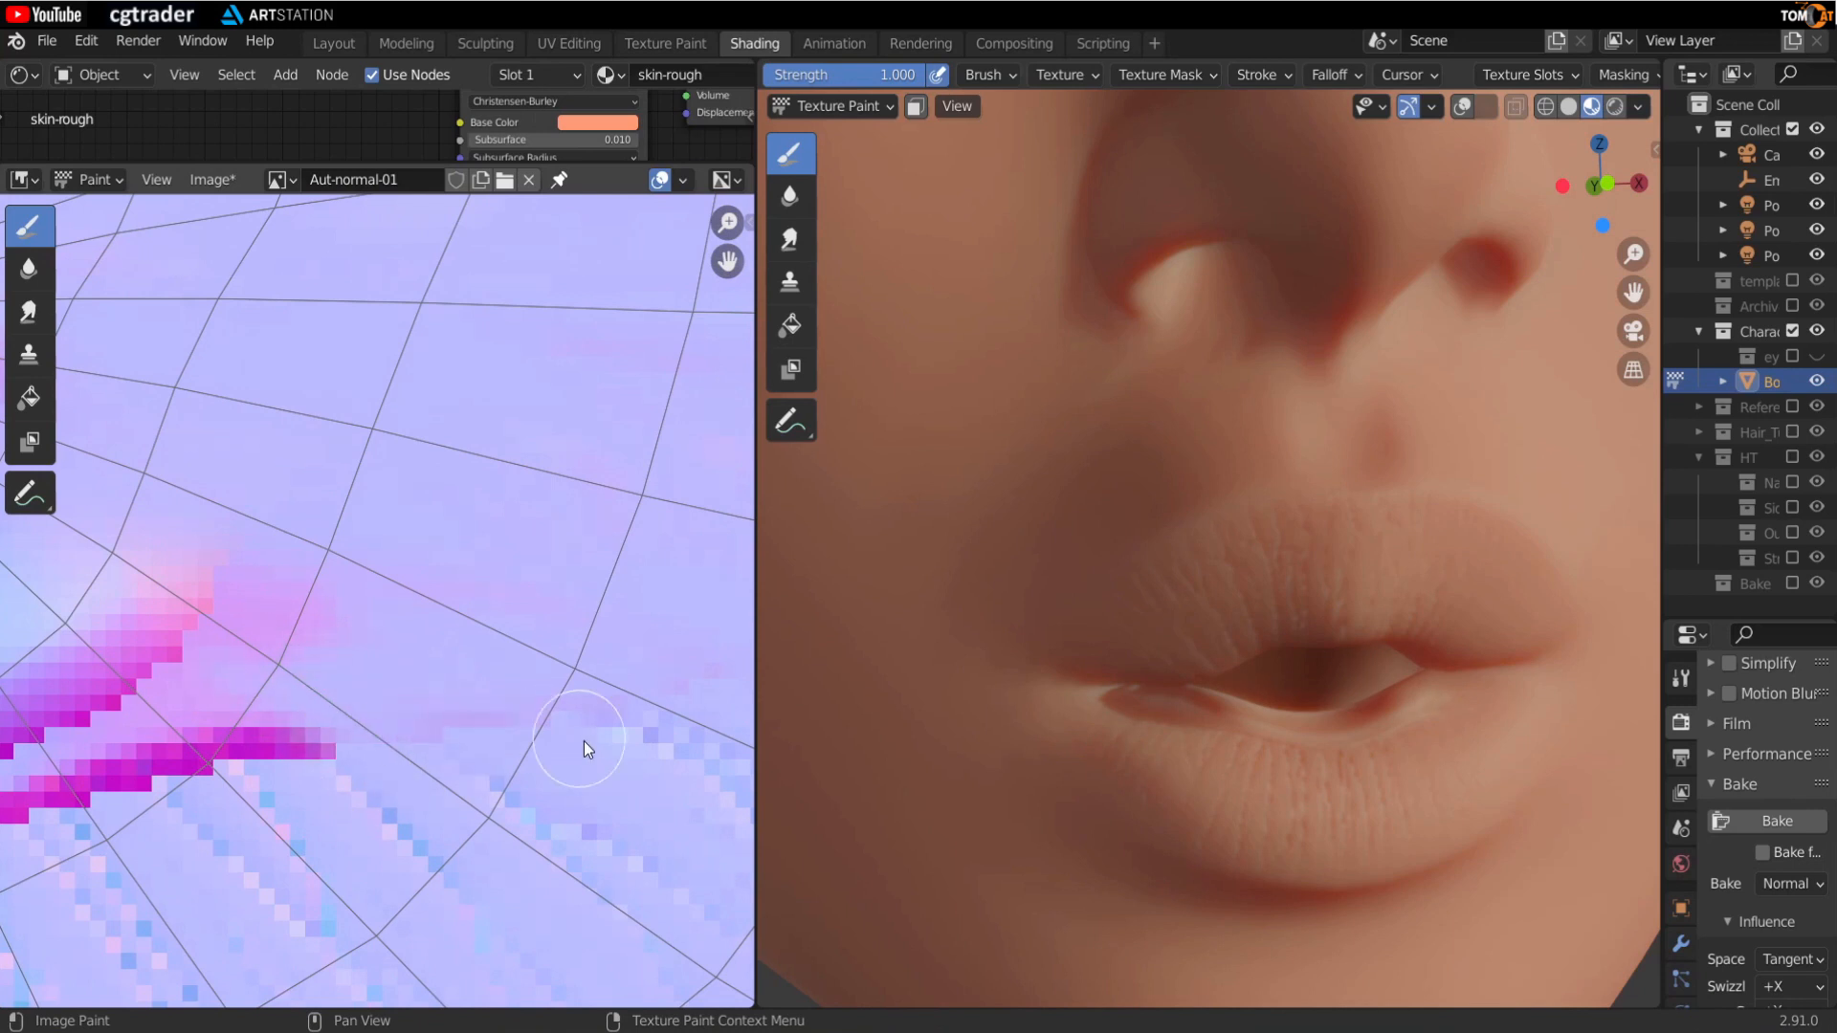
Step: Continue painting blue over the magenta bands below the mouth opening, working toward the map's centre line
middle_click_drag(186, 691, 382, 664)
left_click_drag(382, 664, 323, 576)
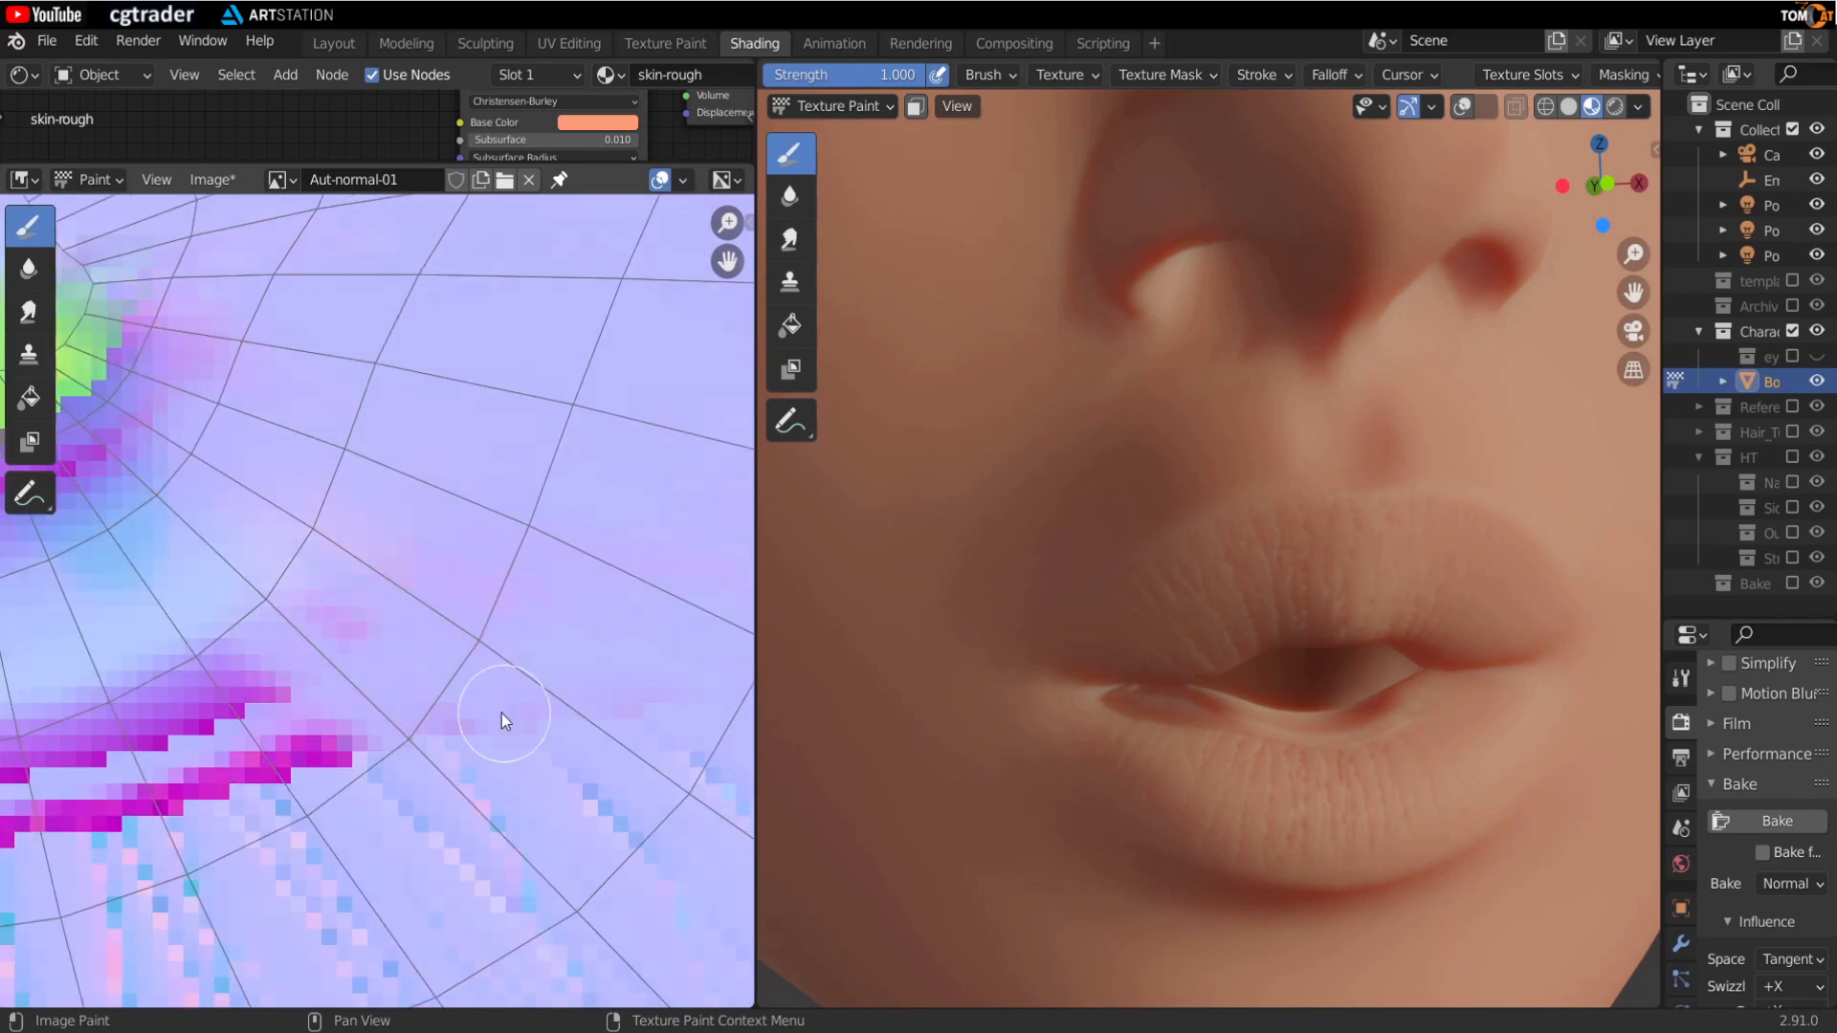
left_click_drag(469, 716, 335, 622)
middle_click_drag(261, 762, 398, 779)
mouse_move(398, 779)
left_mouse_down()
mouse_move(342, 663)
mouse_move(215, 664)
mouse_move(325, 731)
left_mouse_up()
mouse_move(325, 731)
middle_mouse_down()
mouse_move(380, 737)
mouse_move(466, 661)
middle_mouse_up()
mouse_move(226, 634)
middle_mouse_down()
mouse_move(320, 628)
mouse_move(274, 636)
middle_mouse_up()
scroll(320, 628, "down", 2)
Step: Switch to the Smear brush and pull clean lip texture up over the magenta bands directly below the mouth opening
left_click(30, 313)
scroll(459, 706, "up", 1)
mouse_move(469, 710)
middle_mouse_down()
mouse_move(398, 704)
mouse_move(503, 689)
middle_mouse_up()
left_click_drag(406, 726, 333, 580)
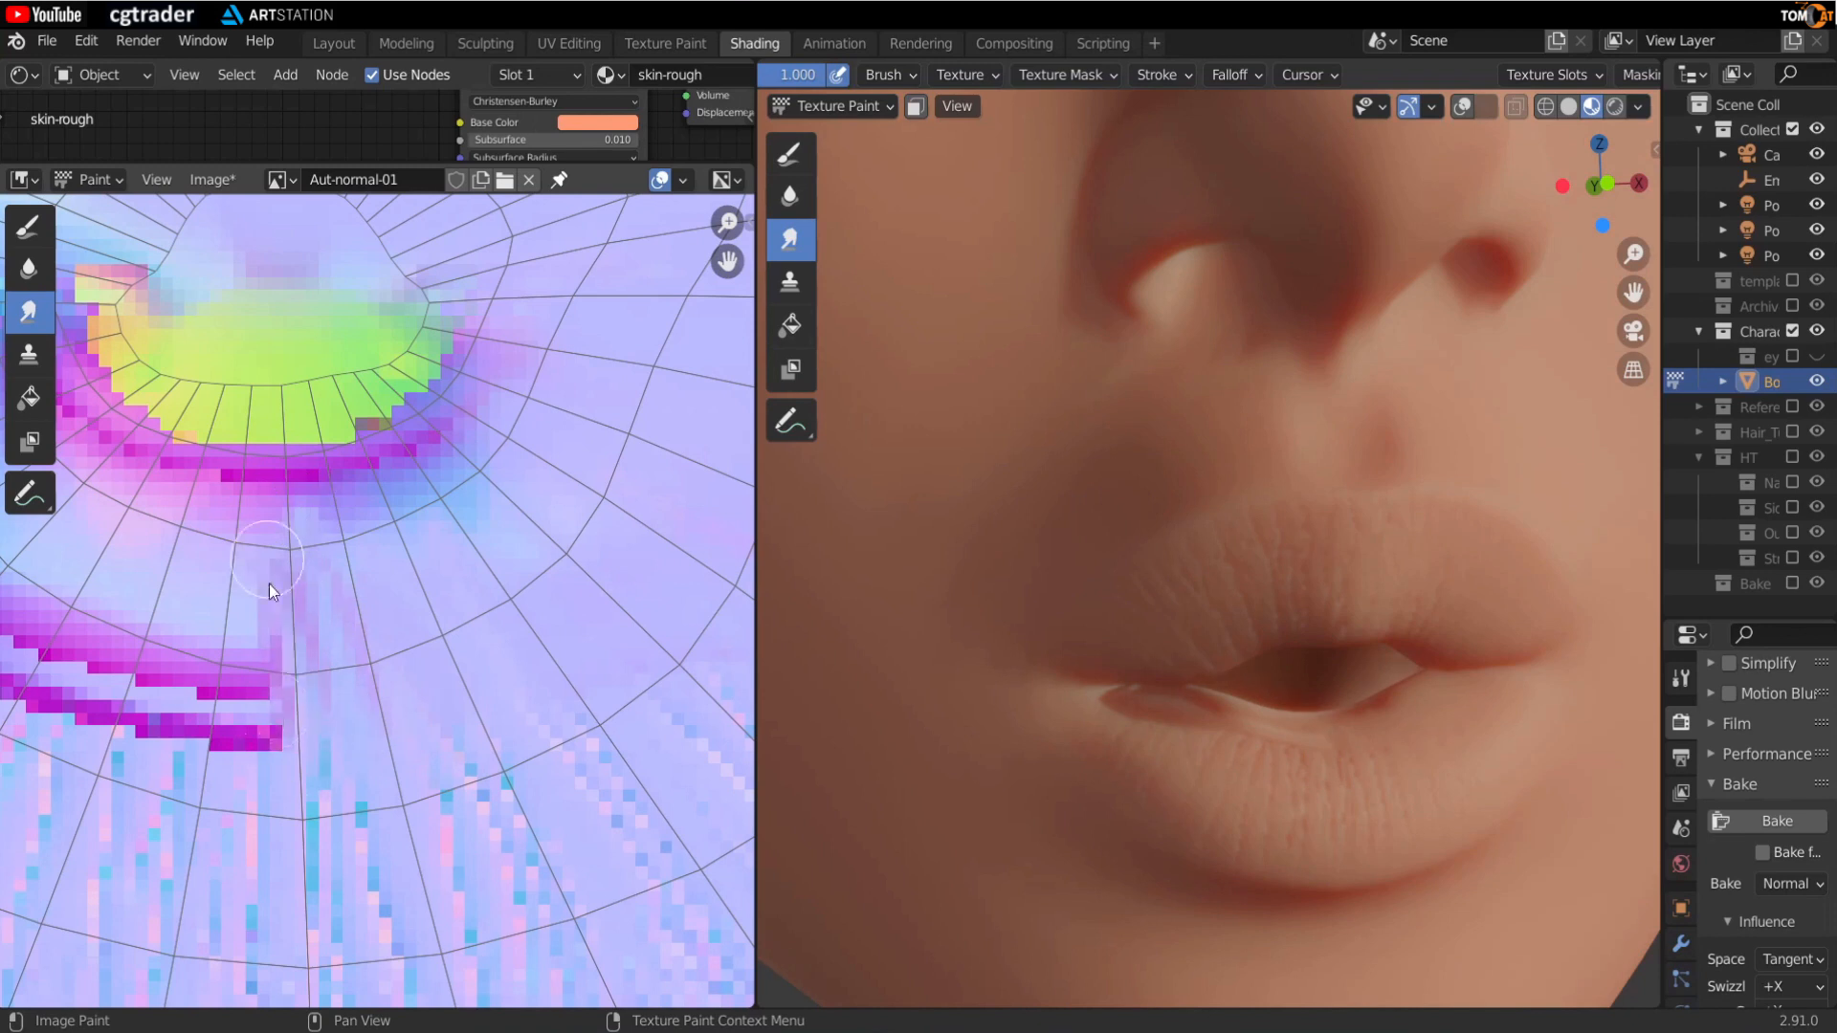
middle_click_drag(287, 660, 349, 671)
left_click_drag(332, 728, 282, 559)
middle_click_drag(336, 687, 446, 567)
left_click_drag(385, 650, 361, 524)
Step: Smear clean lip texture over the magenta border of the lower-lip patch left of the mouth opening
middle_click_drag(402, 666, 616, 715)
left_click_drag(511, 706, 526, 517)
mouse_move(443, 613)
left_mouse_down()
mouse_move(480, 469)
mouse_move(536, 479)
left_mouse_up()
middle_click_drag(503, 722, 541, 738)
left_click_drag(431, 641, 595, 442)
mouse_move(340, 650)
left_mouse_down()
mouse_move(555, 465)
mouse_move(450, 488)
left_mouse_up()
middle_click_drag(362, 678, 431, 778)
left_click_drag(401, 689, 574, 498)
mouse_move(331, 727)
left_mouse_down()
mouse_move(598, 502)
mouse_move(555, 540)
left_mouse_up()
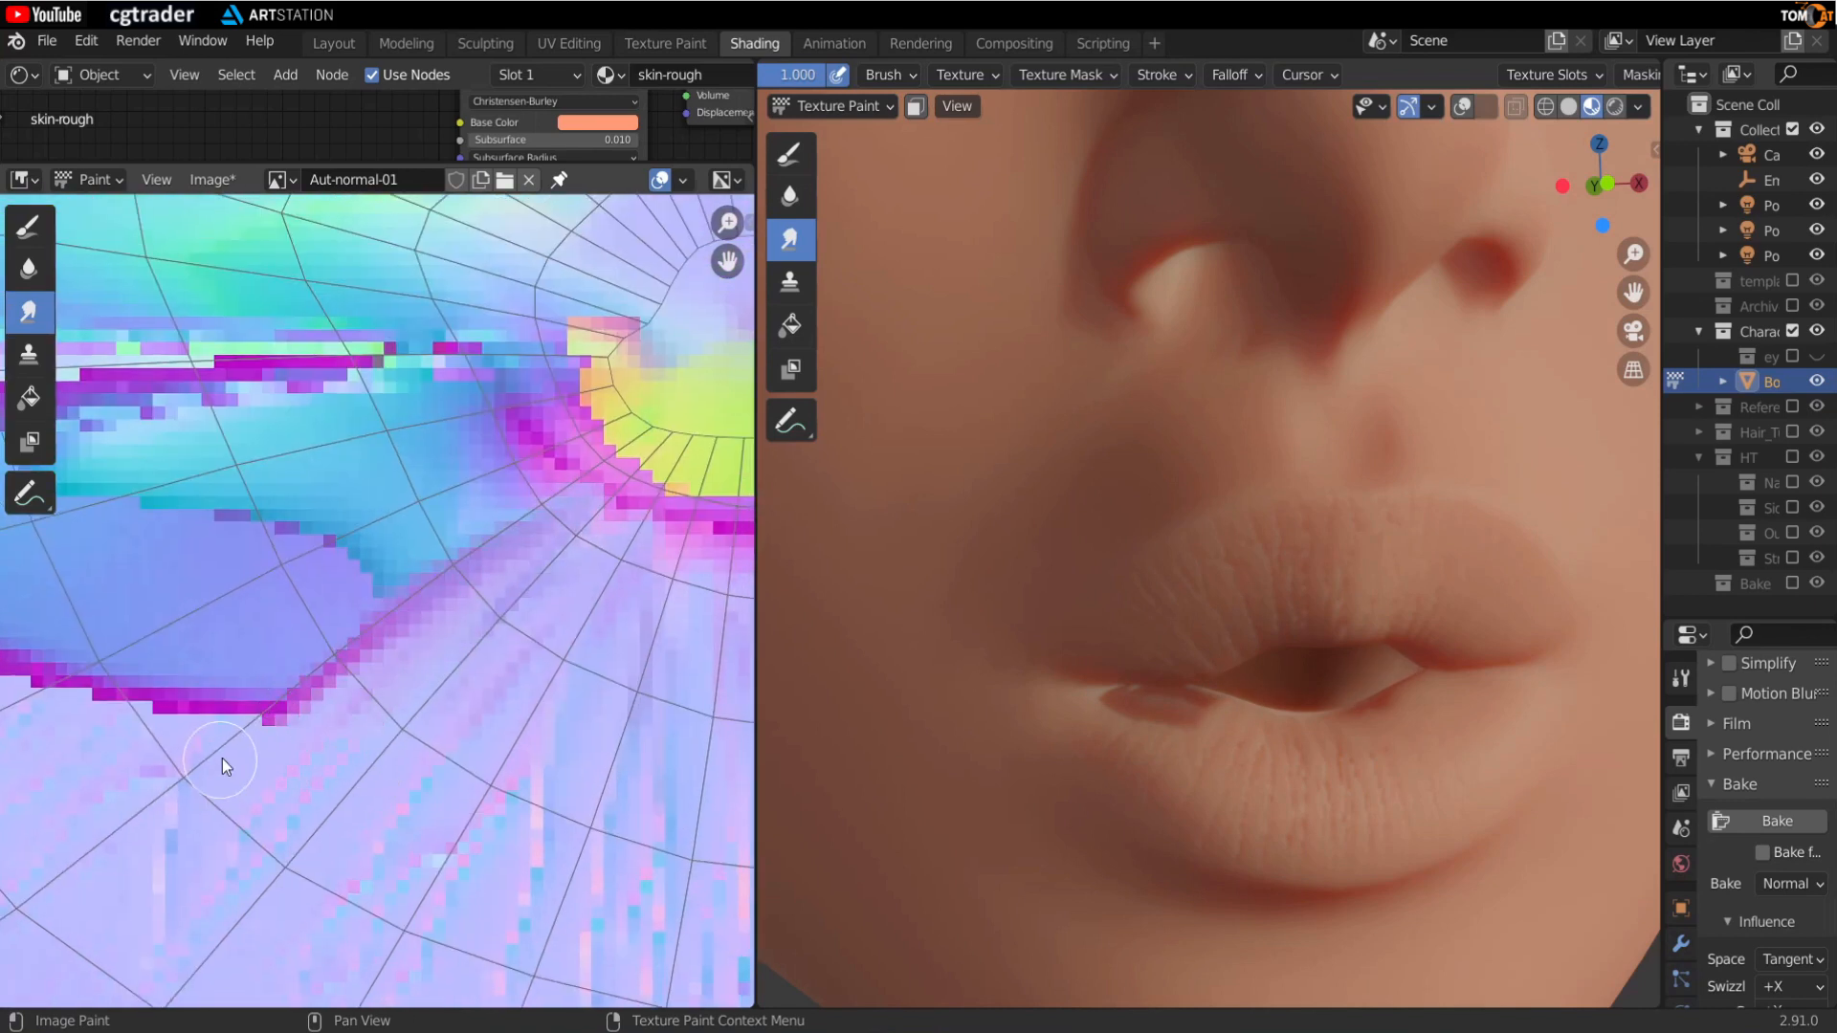
left_click_drag(249, 742, 517, 593)
middle_click_drag(284, 711, 507, 629)
left_click_drag(461, 641, 622, 488)
left_click_drag(421, 617, 585, 498)
Step: Resize the Smear brush and smear over the outer left end of the blue lower-lip patch
key("f")
left_click(305, 525)
middle_click_drag(158, 450, 483, 514)
key("f")
left_click(315, 440)
left_click_drag(330, 438, 478, 421)
left_click_drag(292, 508, 478, 488)
Step: Enlarge the Smear brush and smear away the remaining blue and cyan lower-lip patch left of the mouth opening
key("f")
left_click(319, 591)
left_click_drag(335, 579, 454, 526)
left_click_drag(359, 483, 512, 406)
middle_click_drag(441, 590, 255, 565)
left_click_drag(255, 564, 469, 478)
left_click_drag(335, 603, 544, 497)
left_click_drag(431, 627, 578, 518)
mouse_move(318, 573)
middle_mouse_down()
mouse_move(151, 609)
mouse_move(134, 735)
middle_mouse_up()
key("f")
left_click(312, 605)
mouse_move(239, 626)
left_mouse_down()
mouse_move(532, 583)
mouse_move(651, 540)
left_mouse_up()
scroll(511, 629, "down", 2)
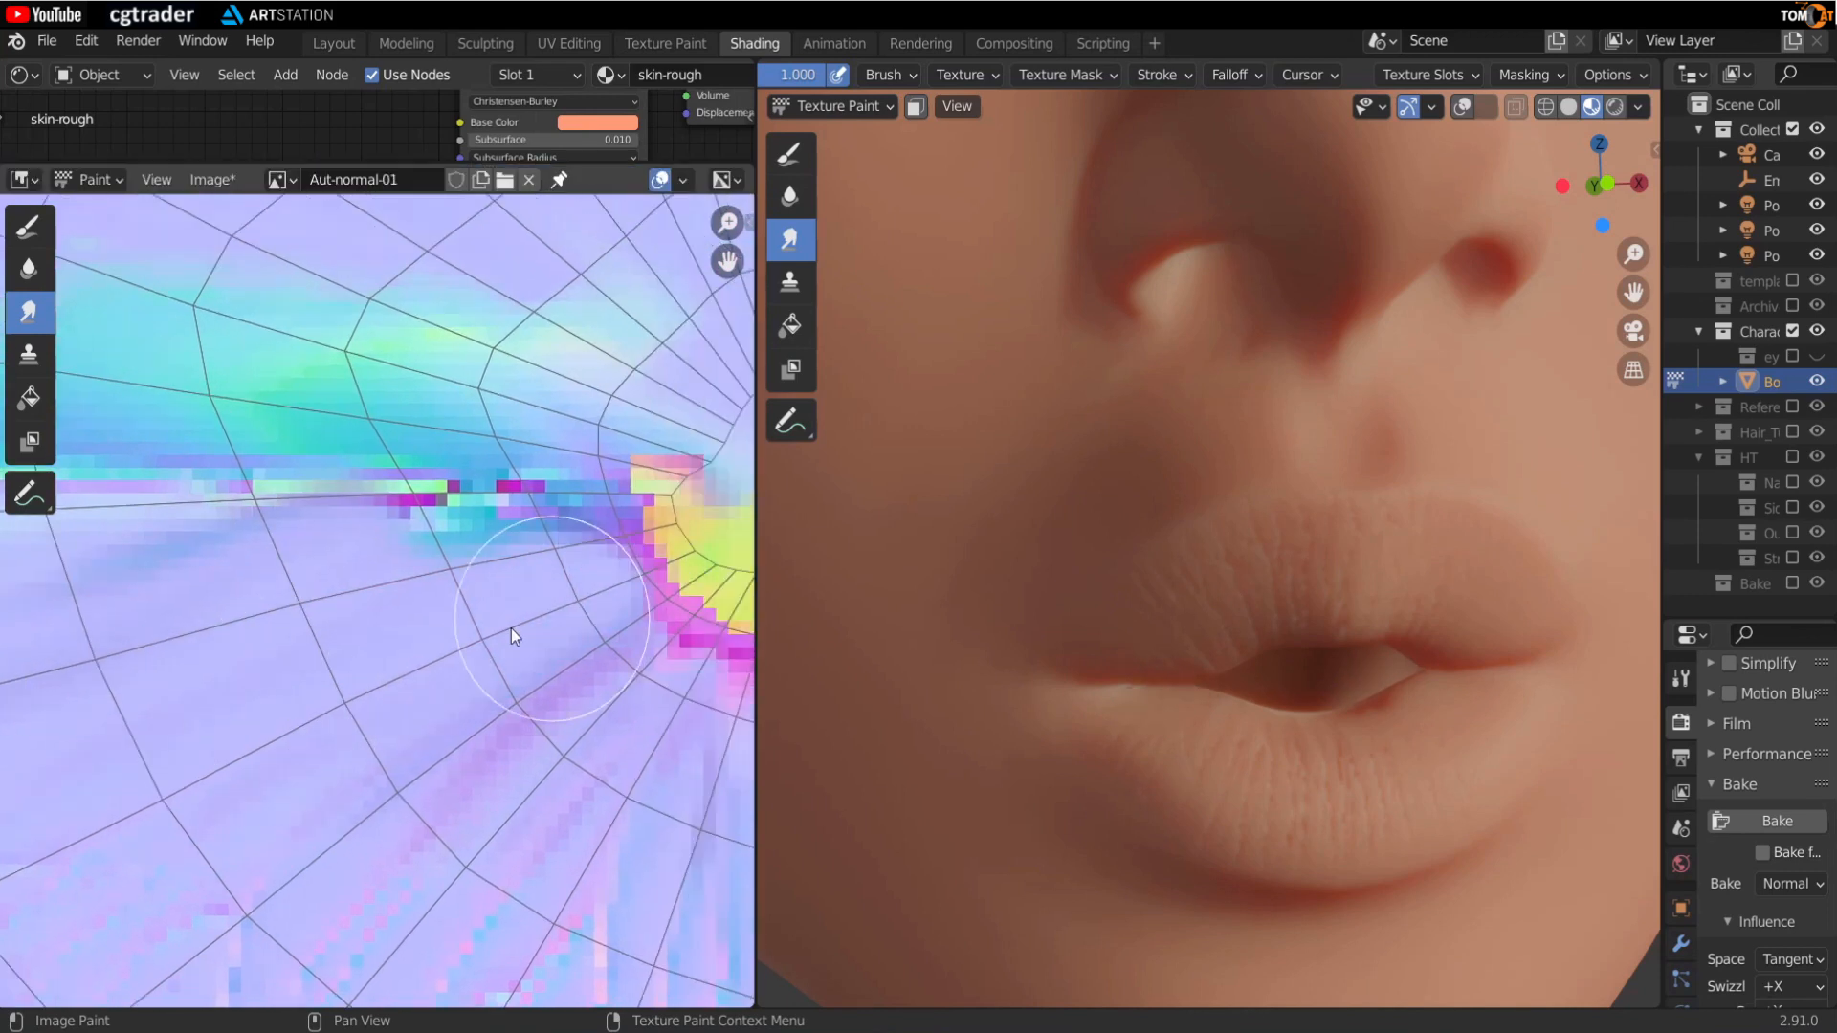
Step: Smear the cyan-green band and the magenta seam line along the left mouth corner toward the mouth opening
middle_click_drag(316, 555, 565, 605)
left_click_drag(336, 509, 593, 507)
left_click_drag(383, 502, 631, 507)
middle_click_drag(310, 451, 124, 578)
left_click_drag(402, 603, 672, 643)
scroll(672, 643, "down", 1)
middle_click_drag(671, 643, 546, 640)
left_click_drag(546, 617, 657, 606)
Step: Smear the surrounding blue over the yellow-green patch and magenta rim at the mouth opening
mouse_move(263, 707)
middle_mouse_down()
mouse_move(469, 624)
mouse_move(335, 620)
middle_mouse_up()
scroll(335, 620, "down", 2)
middle_click_drag(568, 612, 520, 601)
scroll(520, 601, "up", 2)
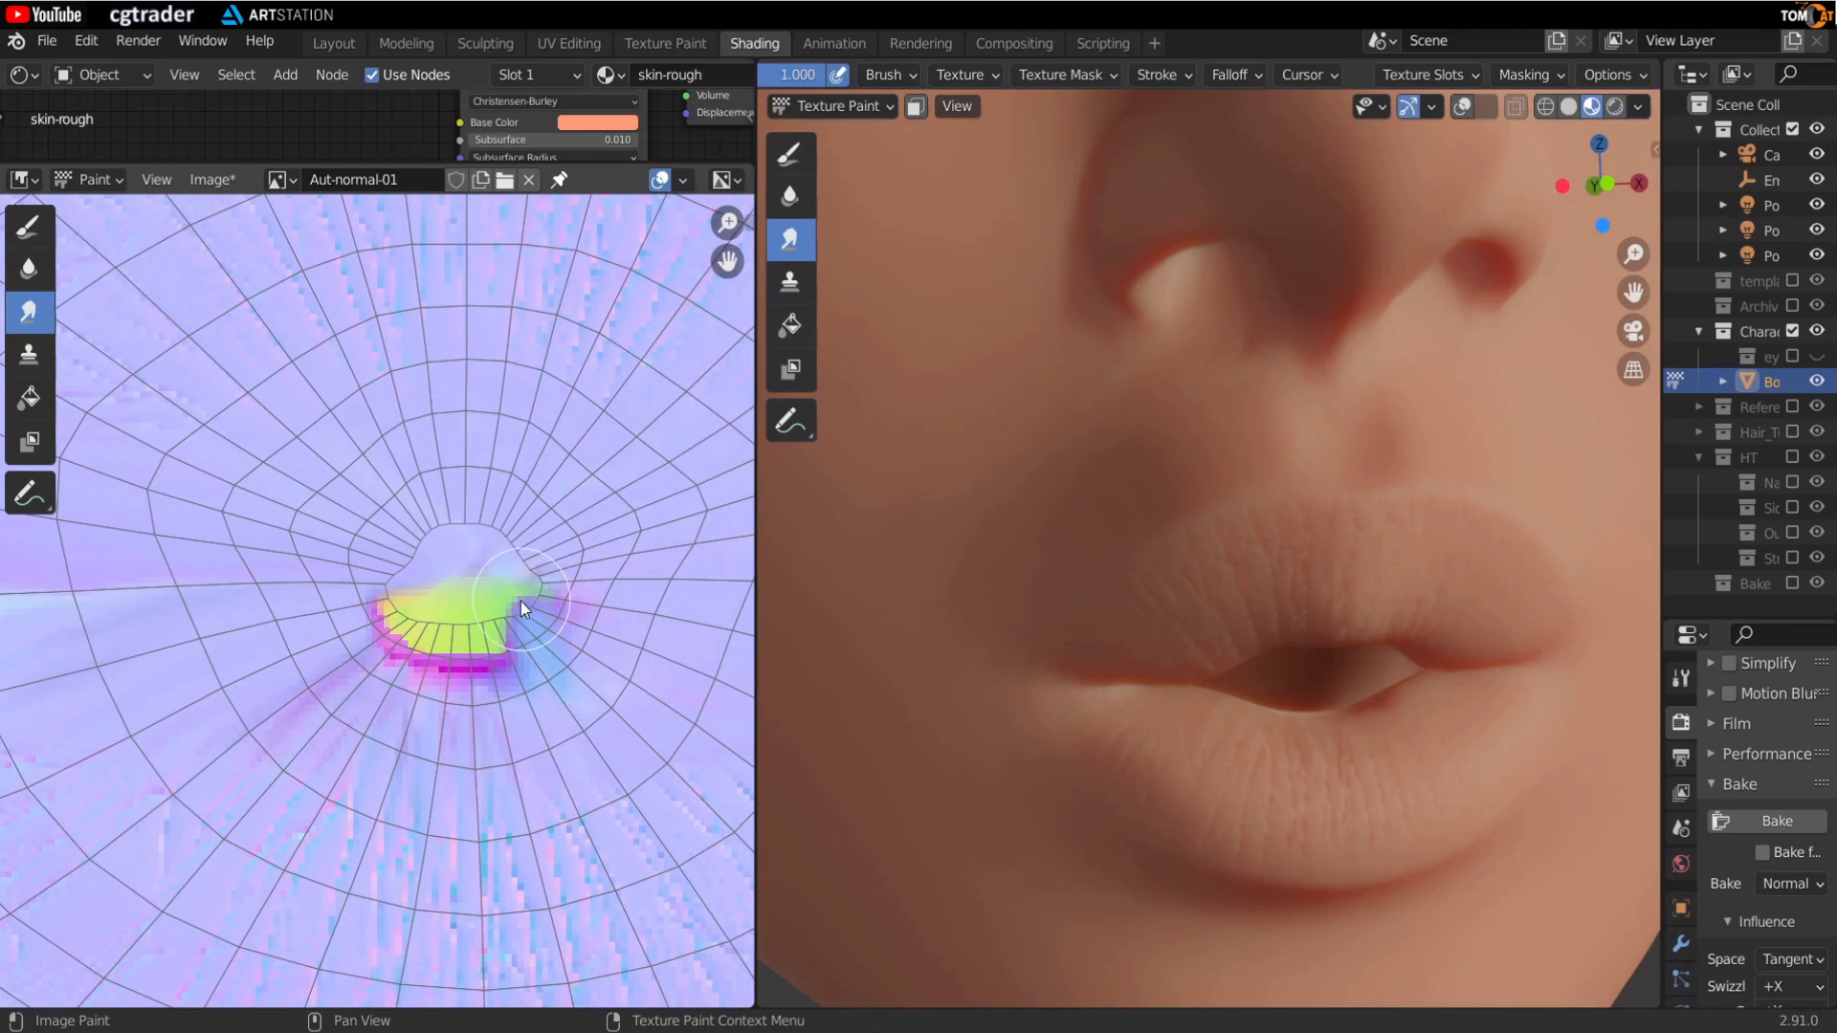
scroll(1187, 660, "down", 3)
Step: Inspect the lips close up on the model and set the Smear brush radius to 52 px
mouse_move(1186, 661)
middle_mouse_down()
mouse_move(1220, 692)
mouse_move(1376, 710)
mouse_move(1203, 689)
middle_mouse_up()
scroll(1376, 710, "up", 3)
scroll(1203, 689, "up", 2)
key("f")
left_click(1358, 484)
key("n")
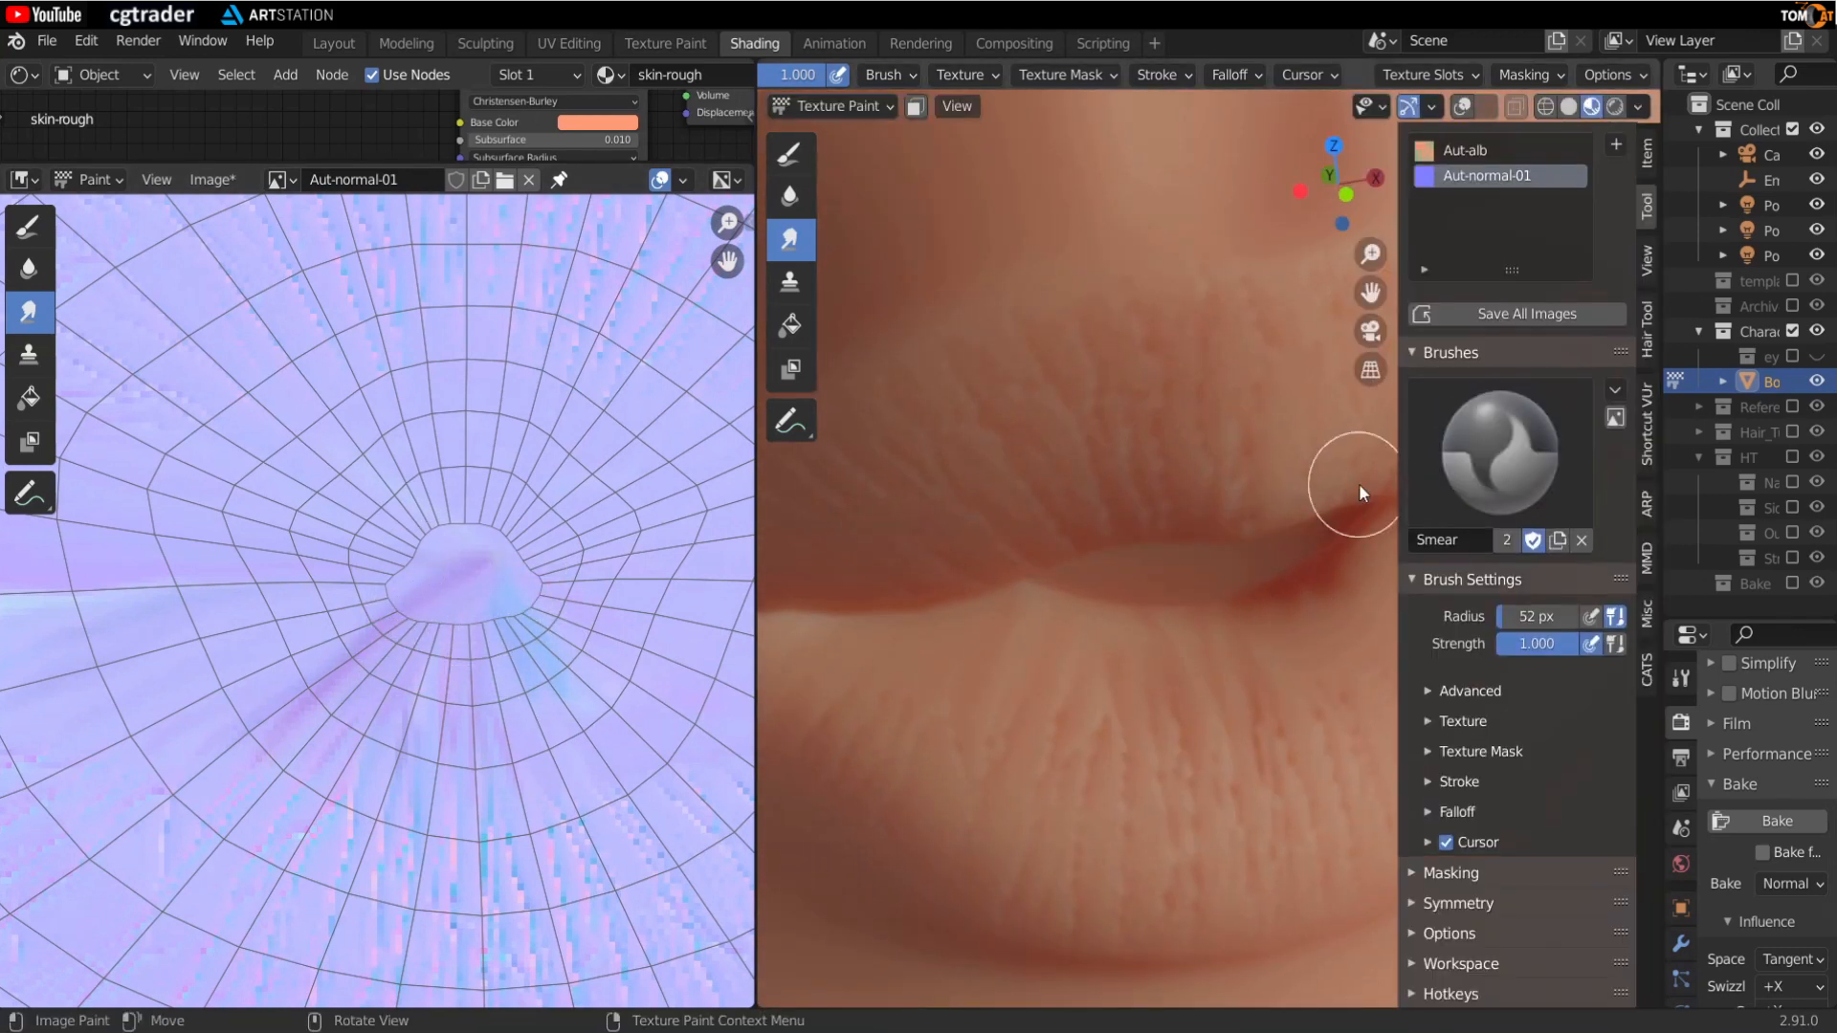
key("n")
Step: Examine the mouth, nose and cheek on the model and the coloured artifacts around the eye on the head island
scroll(1296, 628, "up", 3)
middle_click_drag(1295, 627, 1220, 613)
scroll(1090, 607, "down", 3)
scroll(1059, 605, "up", 3)
scroll(1058, 604, "down", 5)
scroll(520, 630, "down", 4)
middle_click_drag(519, 629, 472, 807)
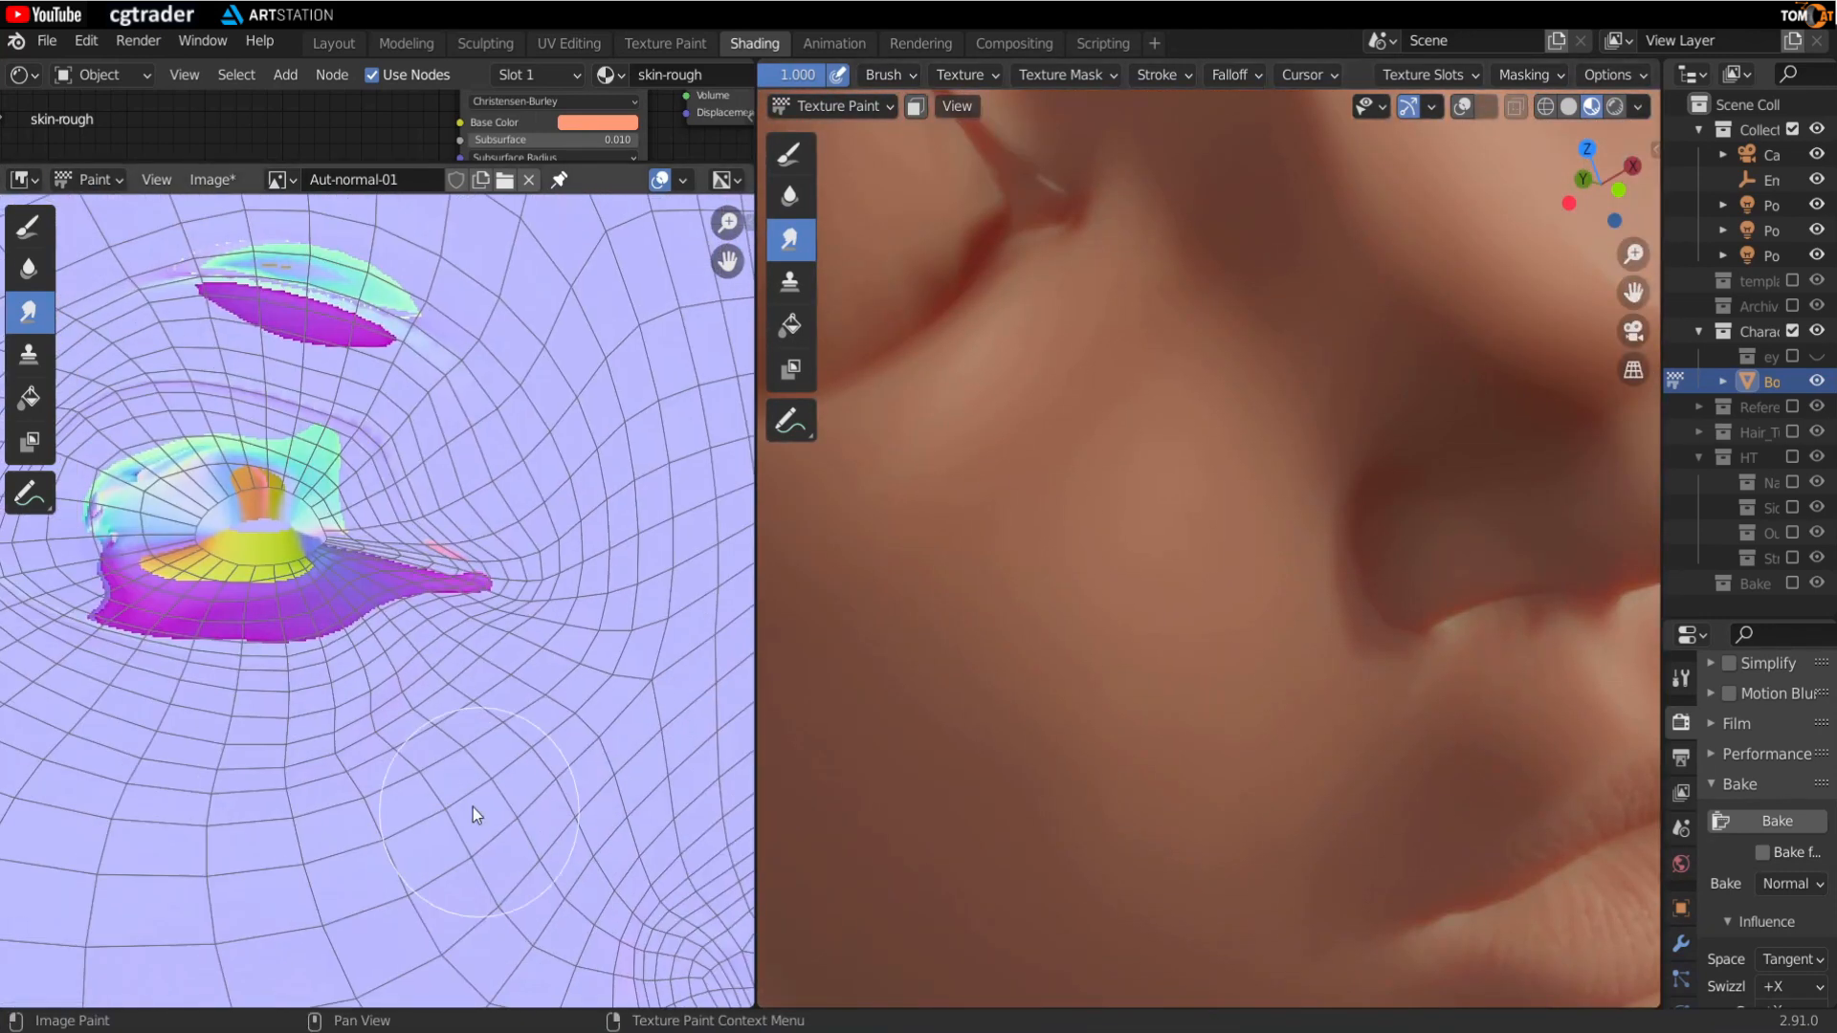
Step: Choose the Draw brush and sample the clean normal blue beside the magenta patch at the eye's outer corner
middle_click_drag(211, 670, 469, 797)
scroll(469, 796, "up", 3)
scroll(360, 729, "up", 1)
scroll(961, 676, "down", 4)
scroll(1026, 612, "up", 2)
mouse_move(961, 675)
middle_mouse_down()
mouse_move(1026, 611)
mouse_move(1009, 696)
mouse_move(1062, 684)
middle_mouse_up()
scroll(1009, 696, "up", 2)
key("f")
left_click(460, 634)
left_click(29, 228)
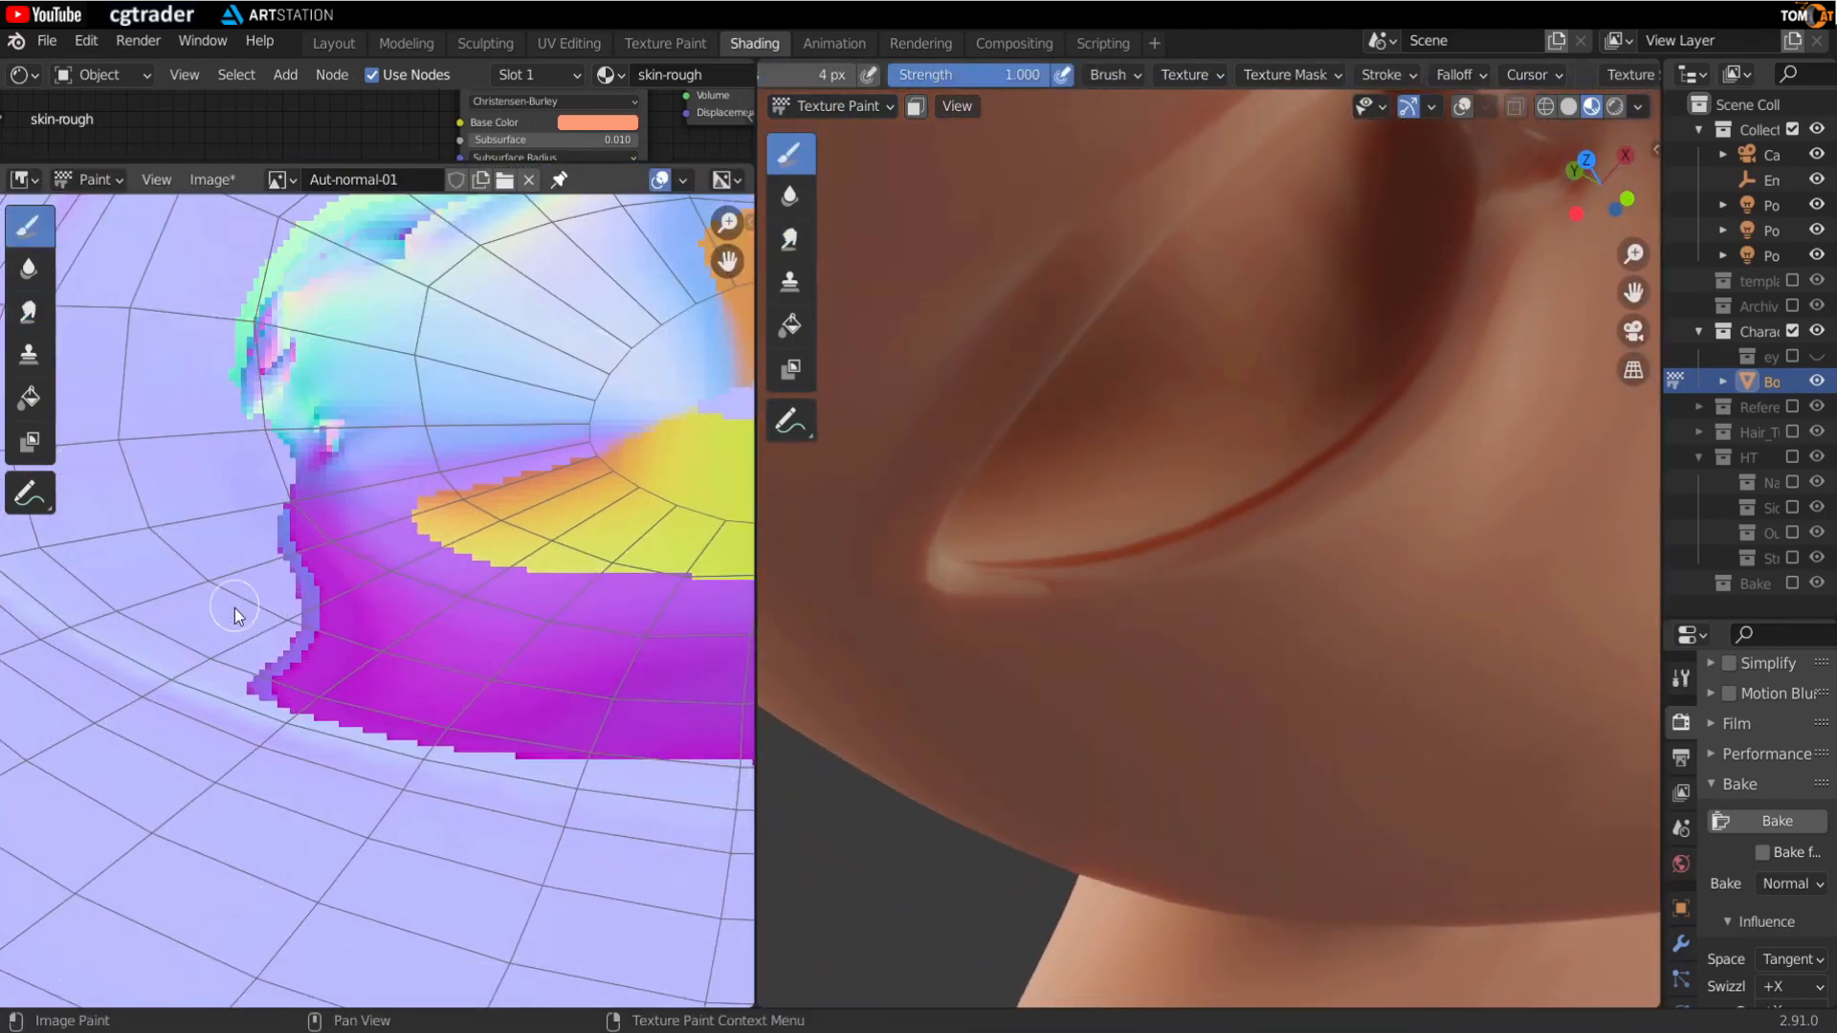
key("s")
key("n")
scroll(564, 823, "down", 2)
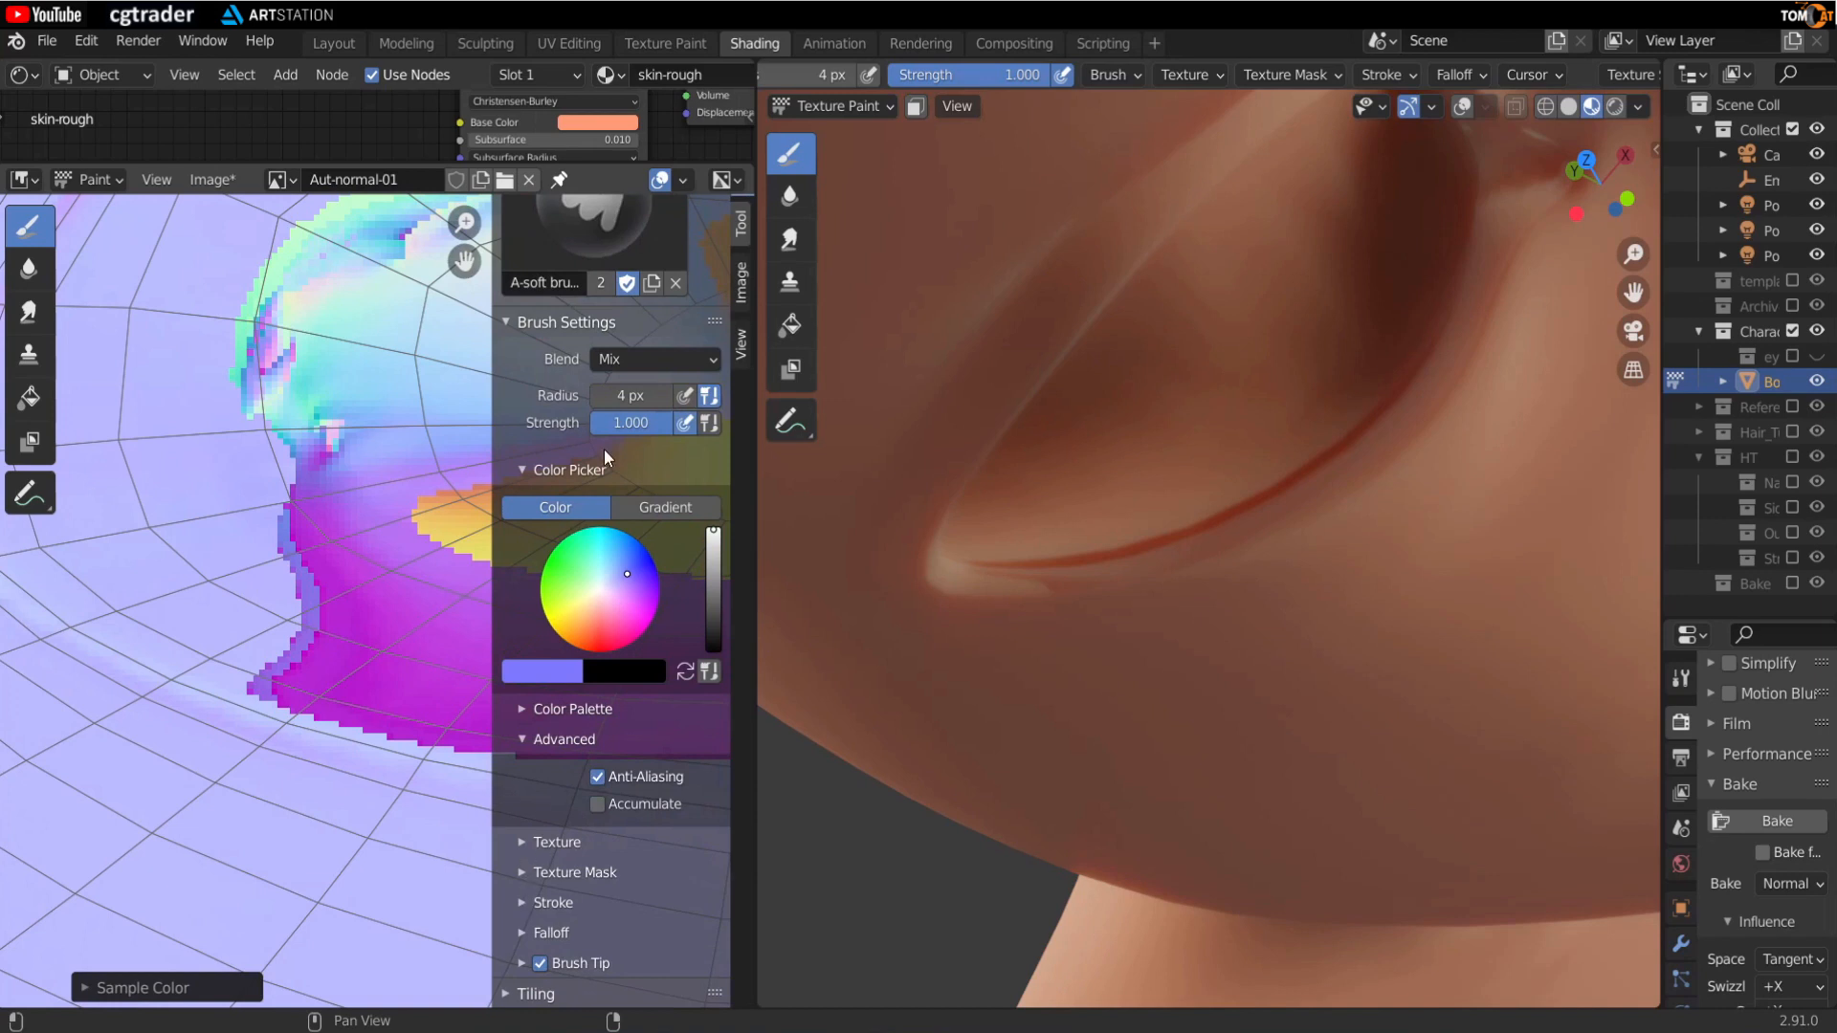
Step: Paint clean blue over the outer corner and lower edge of the magenta patch below the eye opening with a 6 px brush
key("n")
scroll(368, 610, "up", 1)
key("f")
left_click(254, 710)
mouse_move(221, 709)
left_mouse_down()
mouse_move(585, 797)
mouse_move(348, 718)
mouse_move(294, 668)
left_mouse_up()
key("f")
left_click(307, 685)
middle_click_drag(400, 680, 113, 578)
left_click_drag(335, 691, 474, 691)
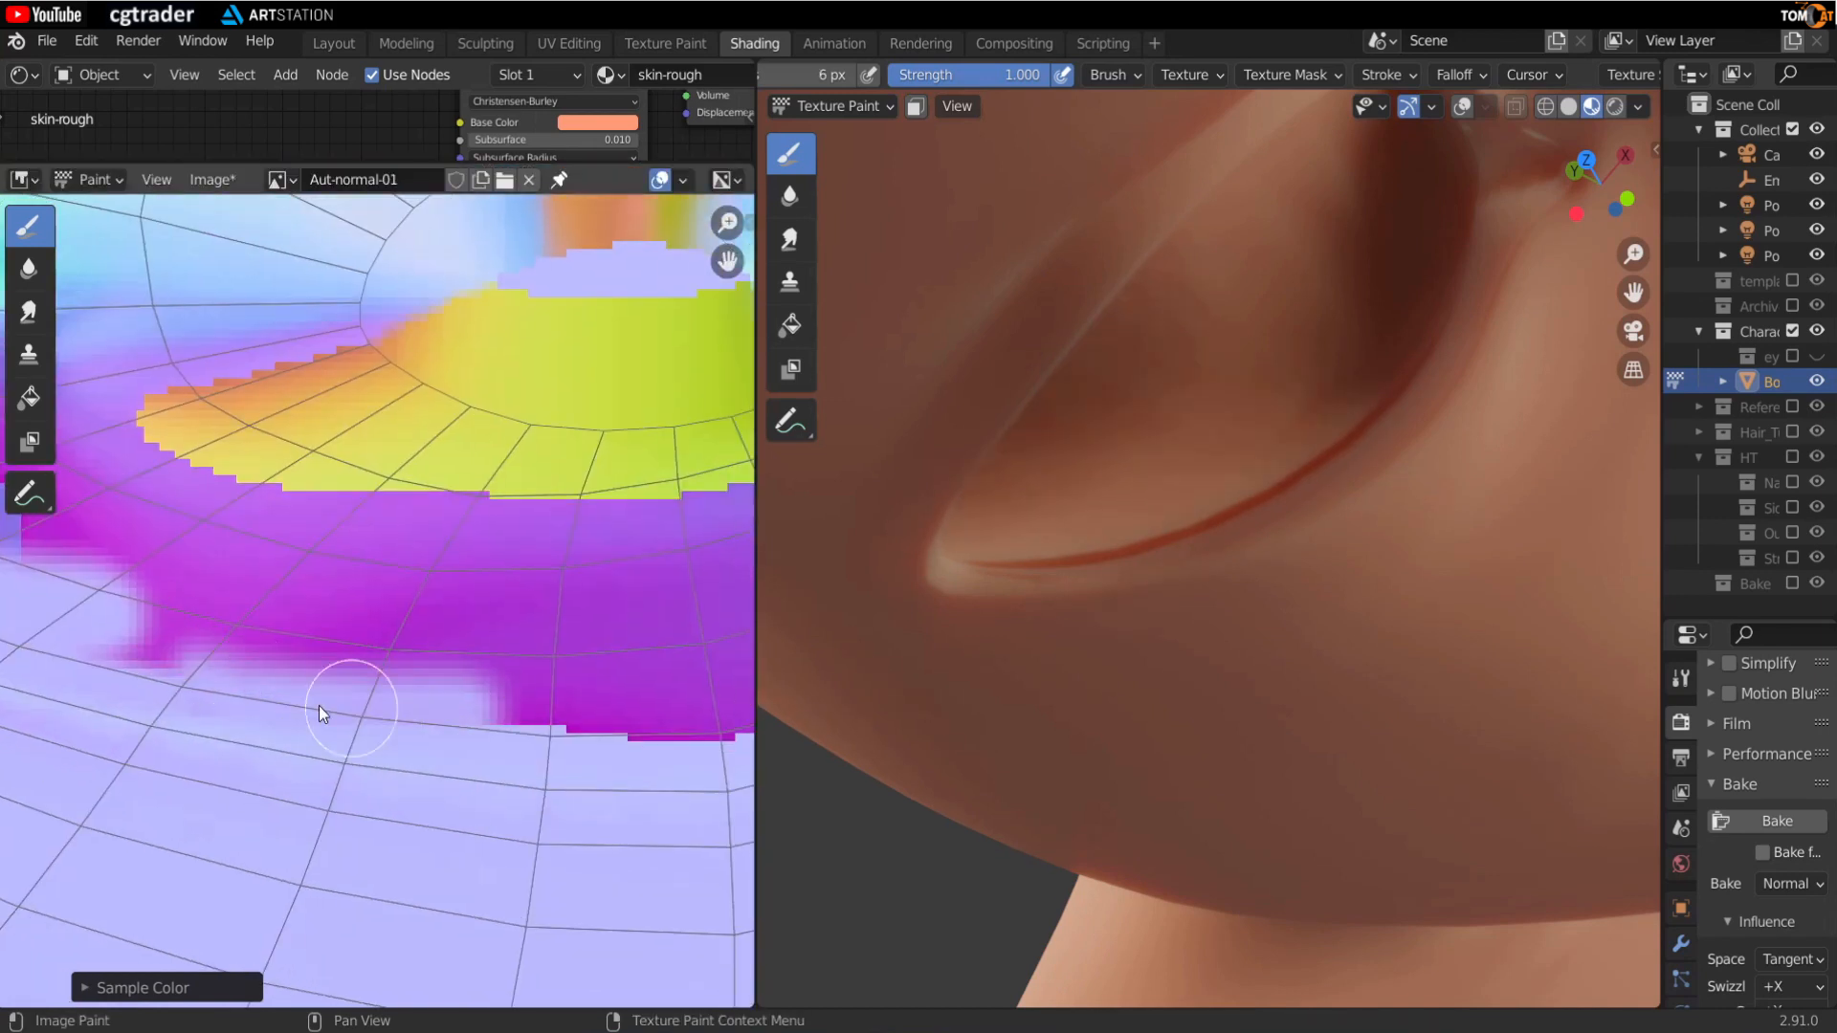
Step: Resize the brush and paint over the rest of the lower magenta band toward the eye's inner corner
scroll(307, 627, "down", 2)
middle_click_drag(393, 716, 262, 802)
key("f")
left_click(436, 731)
left_click_drag(331, 720, 459, 706)
middle_click_drag(571, 691, 285, 716)
mouse_move(287, 720)
left_mouse_down()
mouse_move(181, 772)
mouse_move(458, 629)
mouse_move(295, 679)
left_mouse_up()
middle_click_drag(1100, 612, 1139, 546)
left_click_drag(382, 651, 229, 660)
Step: Paint clean blue over the remaining magenta below the eye and the coloured artifacts at its outer corner
middle_click_drag(259, 657, 467, 635)
left_click_drag(435, 660, 301, 661)
mouse_move(421, 612)
left_mouse_down()
mouse_move(498, 570)
mouse_move(438, 609)
left_mouse_up()
middle_click_drag(65, 559, 390, 577)
mouse_move(390, 576)
left_mouse_down()
mouse_move(583, 685)
mouse_move(373, 630)
mouse_move(432, 680)
left_mouse_up()
Step: Resize the brush and cover the orange and yellow eye opening with clean blue
middle_click_drag(382, 536, 373, 668)
key("f")
left_click_drag(262, 626, 575, 703)
middle_click_drag(670, 703, 407, 735)
left_click_drag(515, 731, 383, 660)
middle_click_drag(335, 667, 533, 712)
mouse_move(206, 703)
left_mouse_down()
mouse_move(125, 658)
mouse_move(433, 713)
left_mouse_up()
Step: Paint over the green band along the top of the eye opening with a 6 px brush
key("f")
left_click(313, 708)
middle_click_drag(528, 724, 360, 747)
left_click_drag(493, 601, 553, 562)
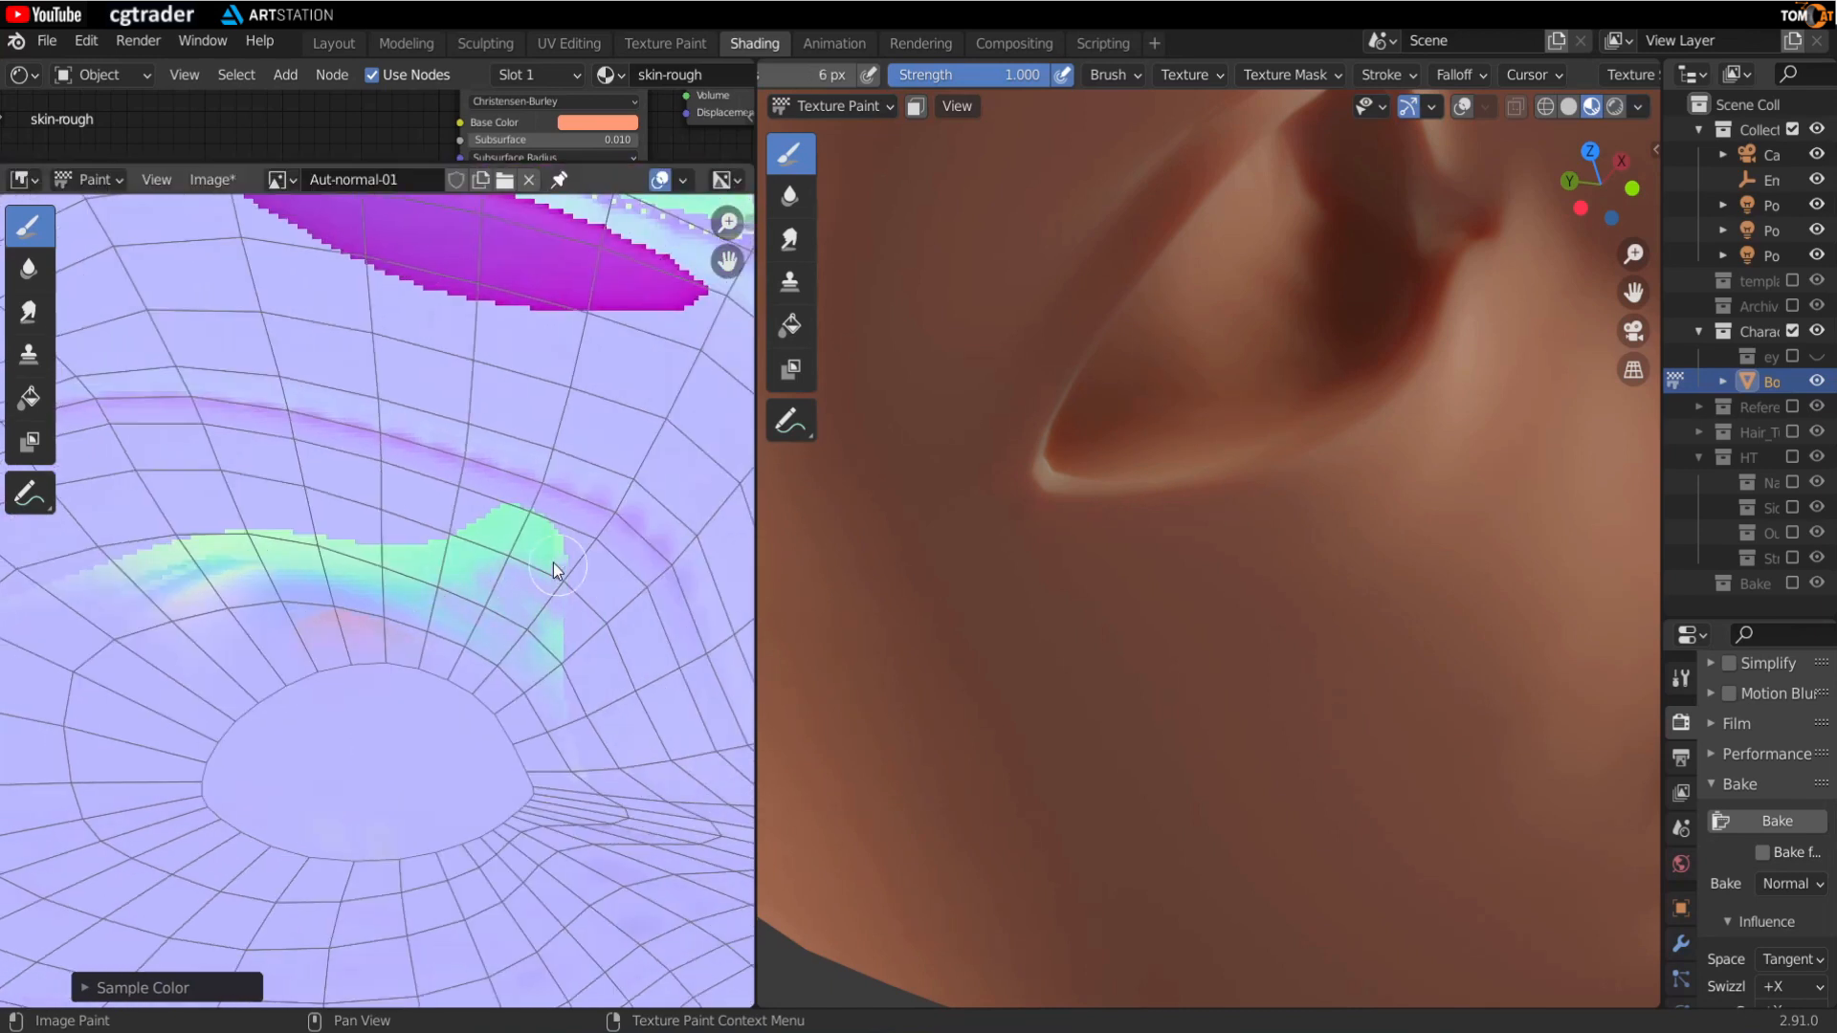
left_click_drag(343, 537, 144, 536)
middle_click_drag(143, 536, 287, 594)
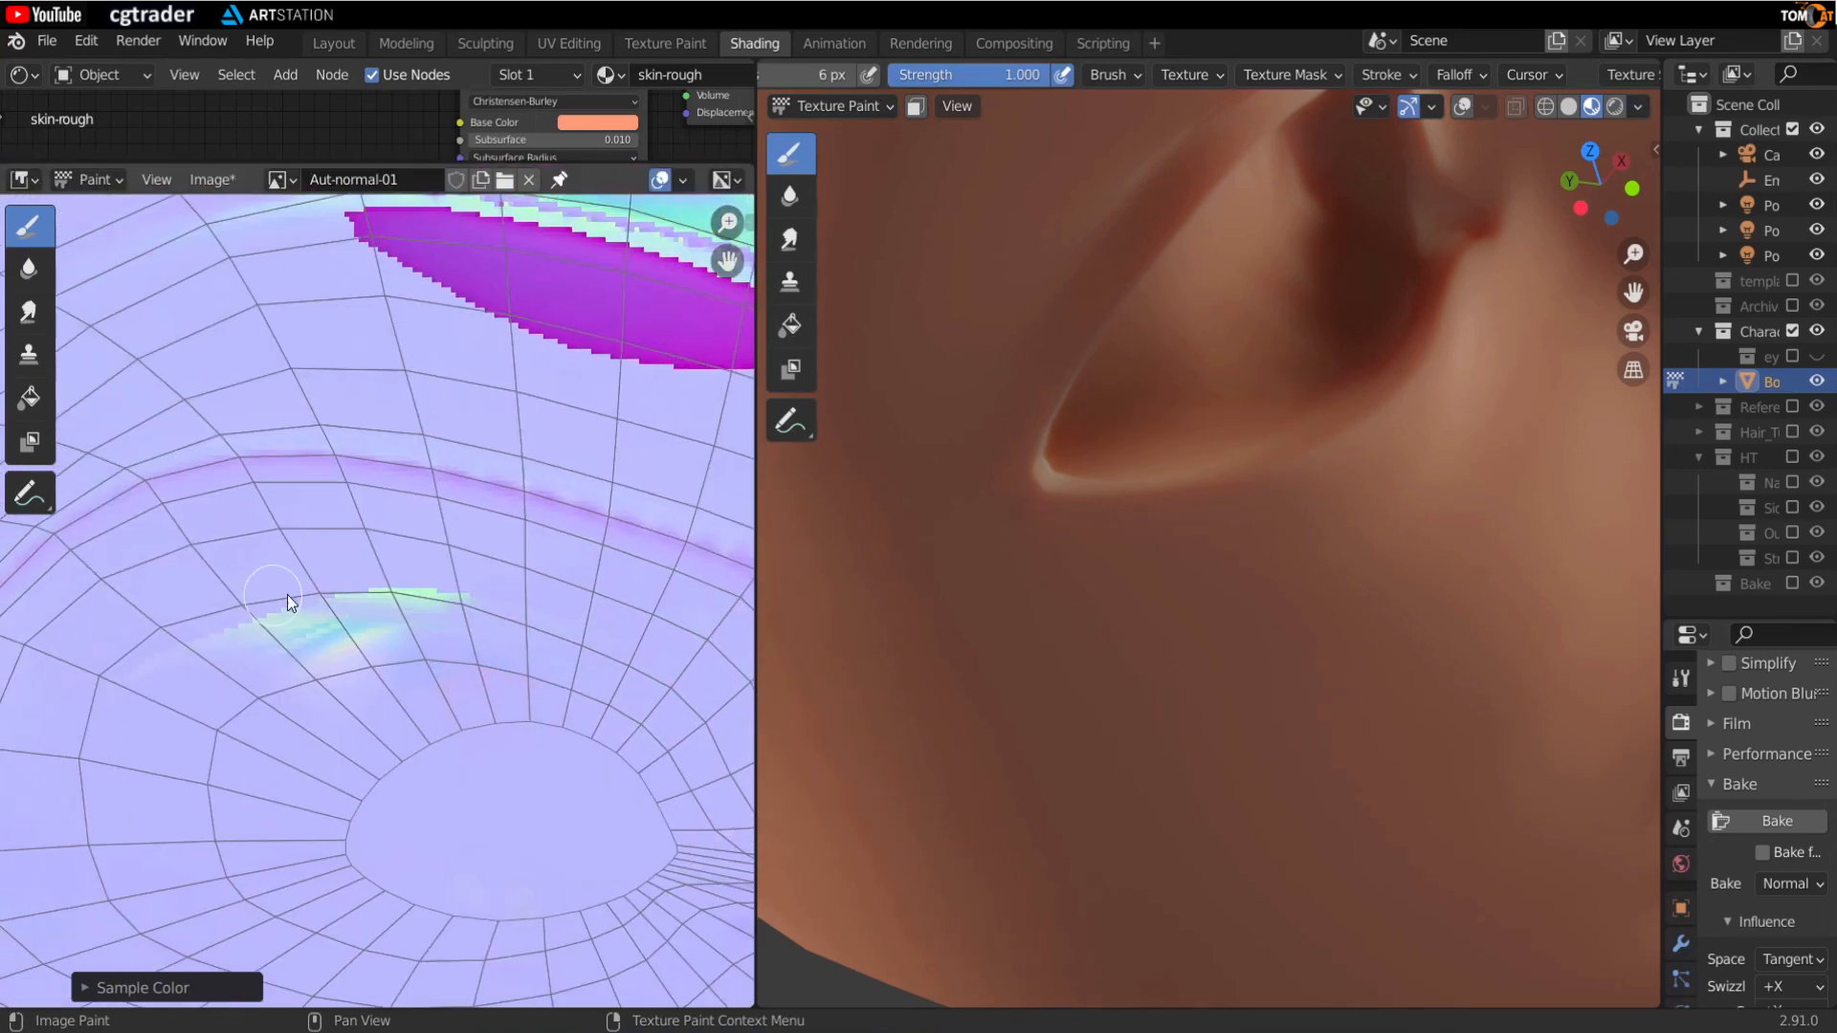
Step: Save the edited Aut-normal-01 image
scroll(353, 726, "down", 3)
left_click(212, 179)
left_click(254, 387)
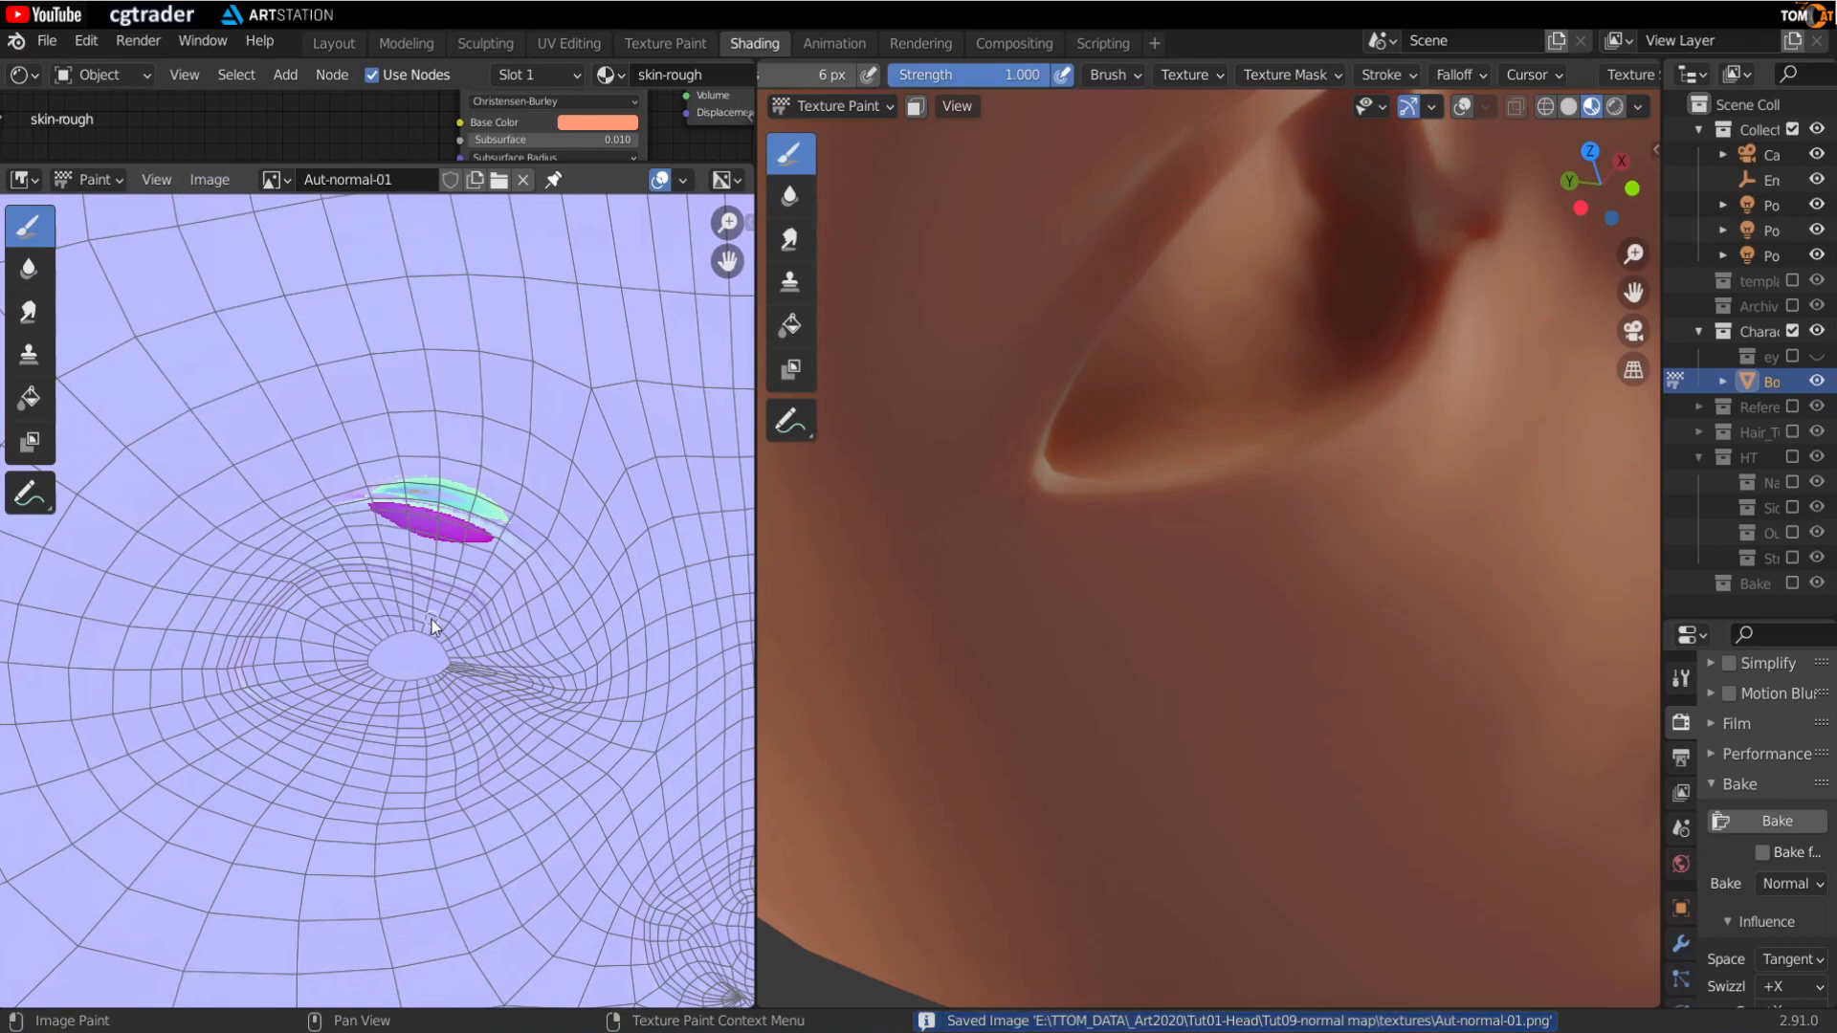
Step: Sample the surrounding blue and paint over most of the magenta patch on the upper eyelid
scroll(433, 621, "up", 3)
mouse_move(489, 554)
middle_mouse_down()
mouse_move(461, 577)
mouse_move(473, 646)
middle_mouse_up()
left_click_drag(567, 809, 228, 734)
key("s")
left_click_drag(589, 815, 329, 744)
mouse_move(584, 770)
left_mouse_down()
mouse_move(111, 676)
mouse_move(490, 737)
left_mouse_up()
mouse_move(599, 806)
left_mouse_down()
mouse_move(555, 599)
mouse_move(617, 666)
left_mouse_up()
middle_click_drag(26, 568, 220, 590)
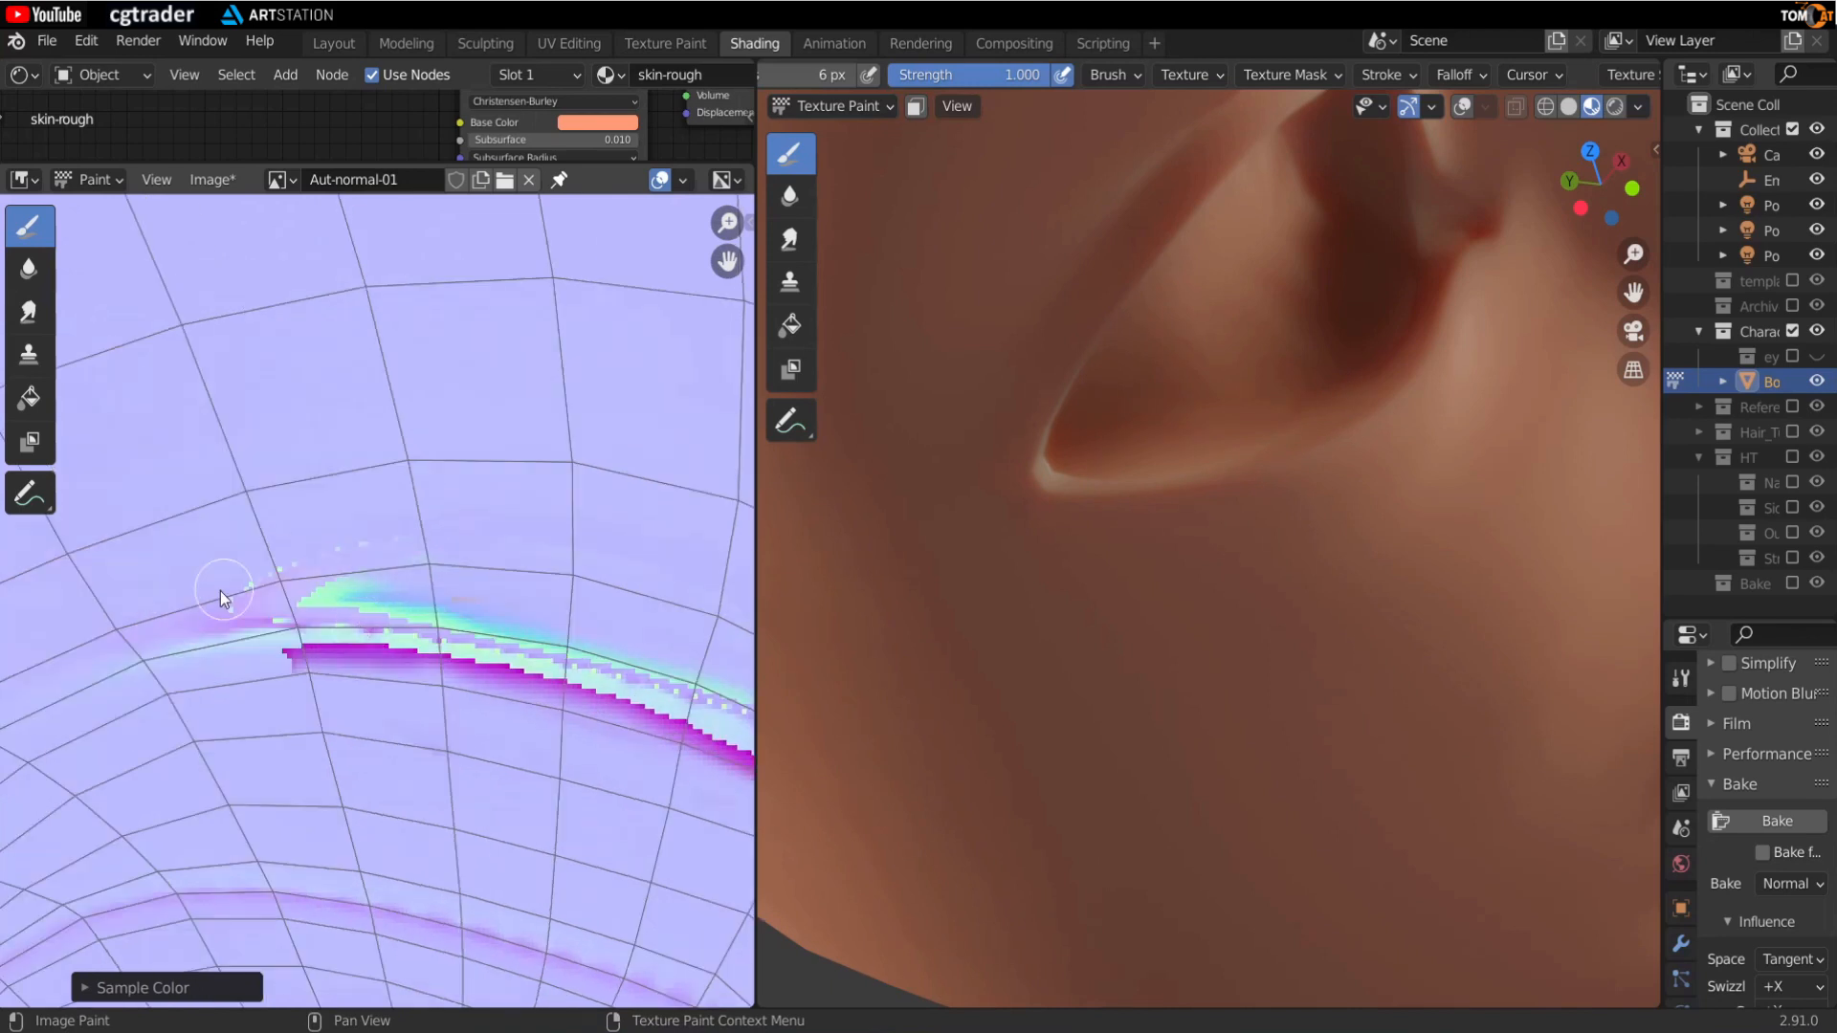
Step: Smear the remaining magenta and cyan line along the upper eyelid and set the Smear strength to 0.420
left_click(29, 311)
middle_click_drag(446, 719, 287, 584)
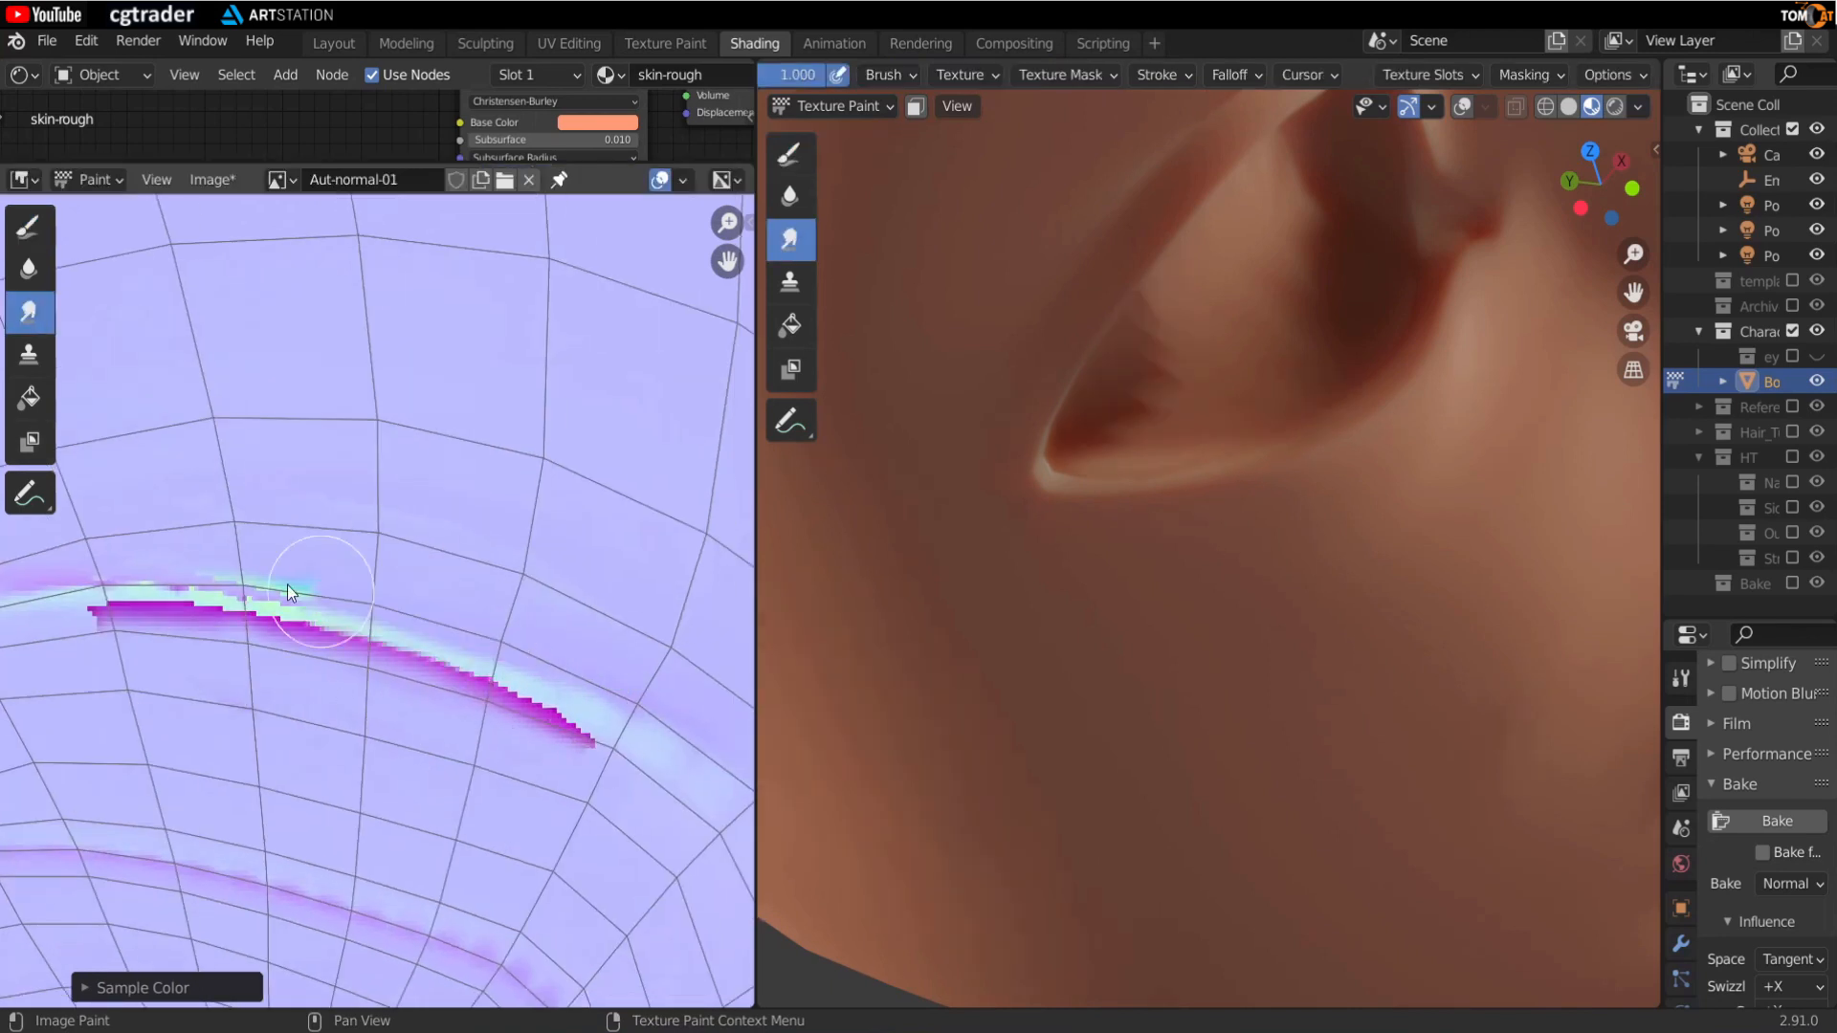
left_click_drag(582, 703, 296, 627)
middle_click_drag(340, 737, 418, 772)
left_click_drag(162, 633, 504, 684)
key("n")
left_click_drag(643, 585, 595, 585)
key("n")
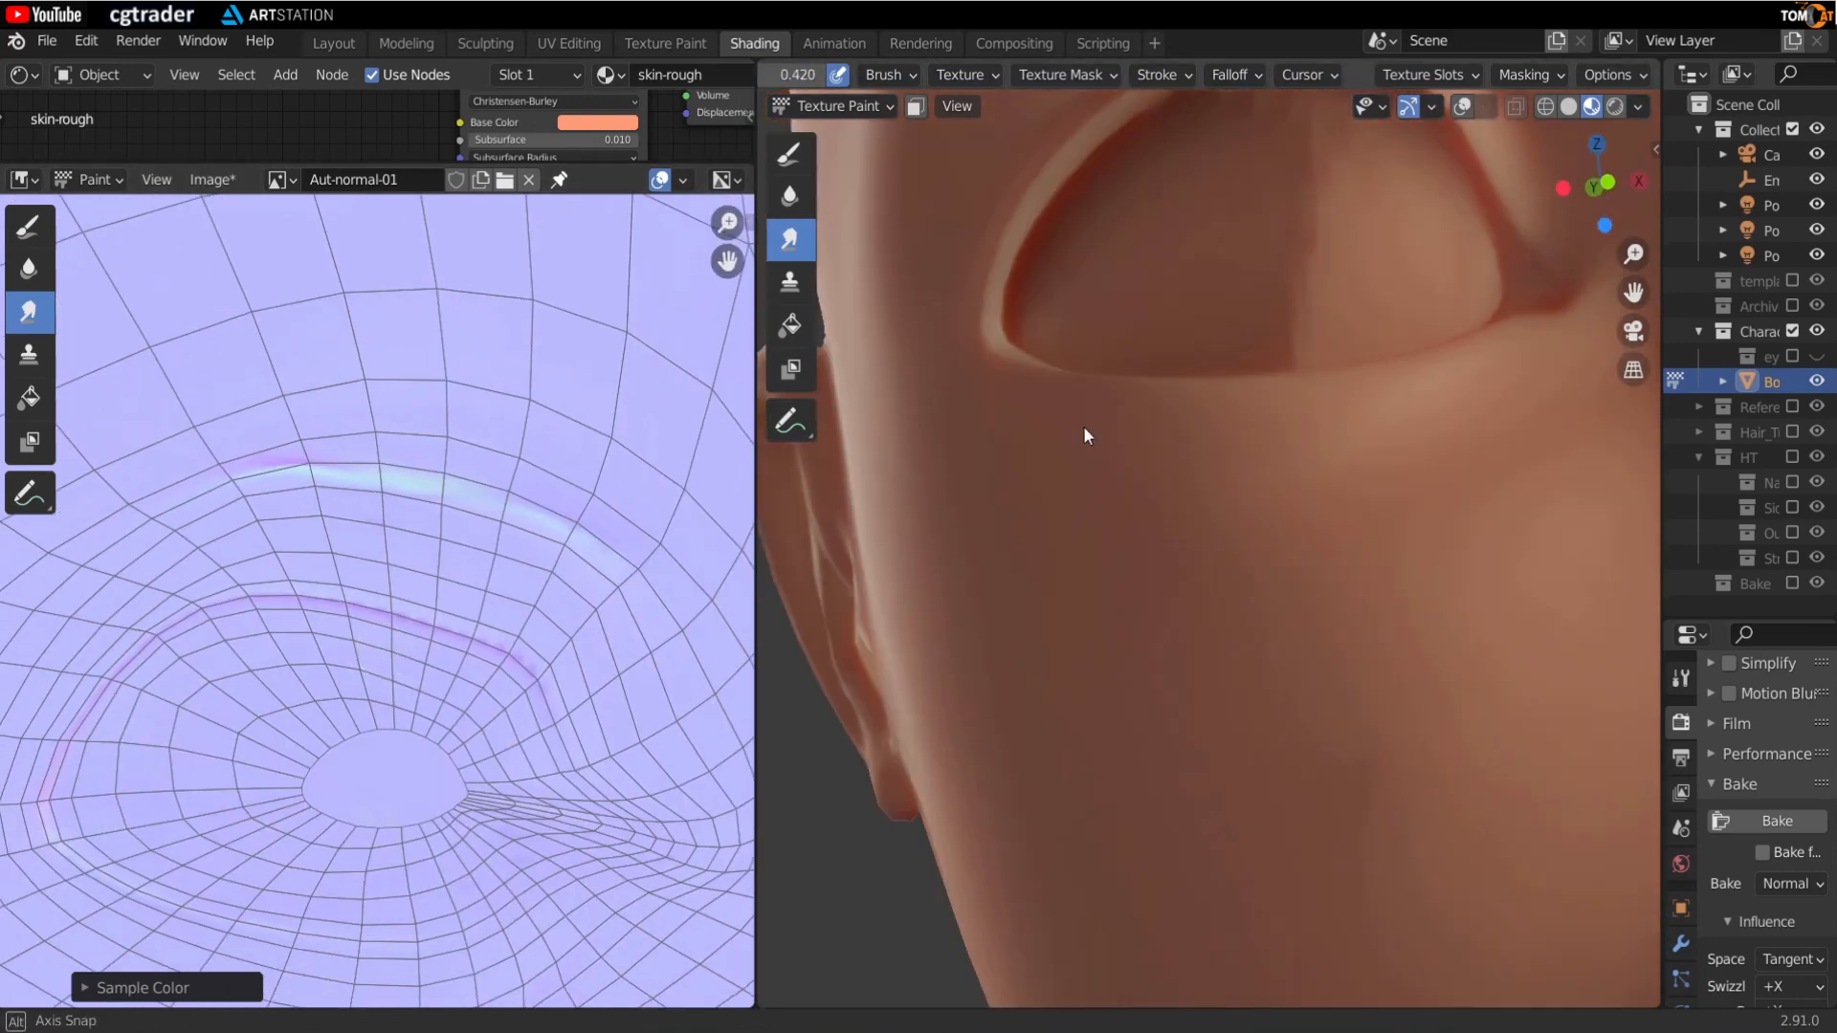
Step: Paint over the magenta patch on the other eye's upper lid with an 11 px brush and smear the leftover line
middle_click_drag(1083, 427, 1287, 489)
scroll(1340, 503, "down", 4)
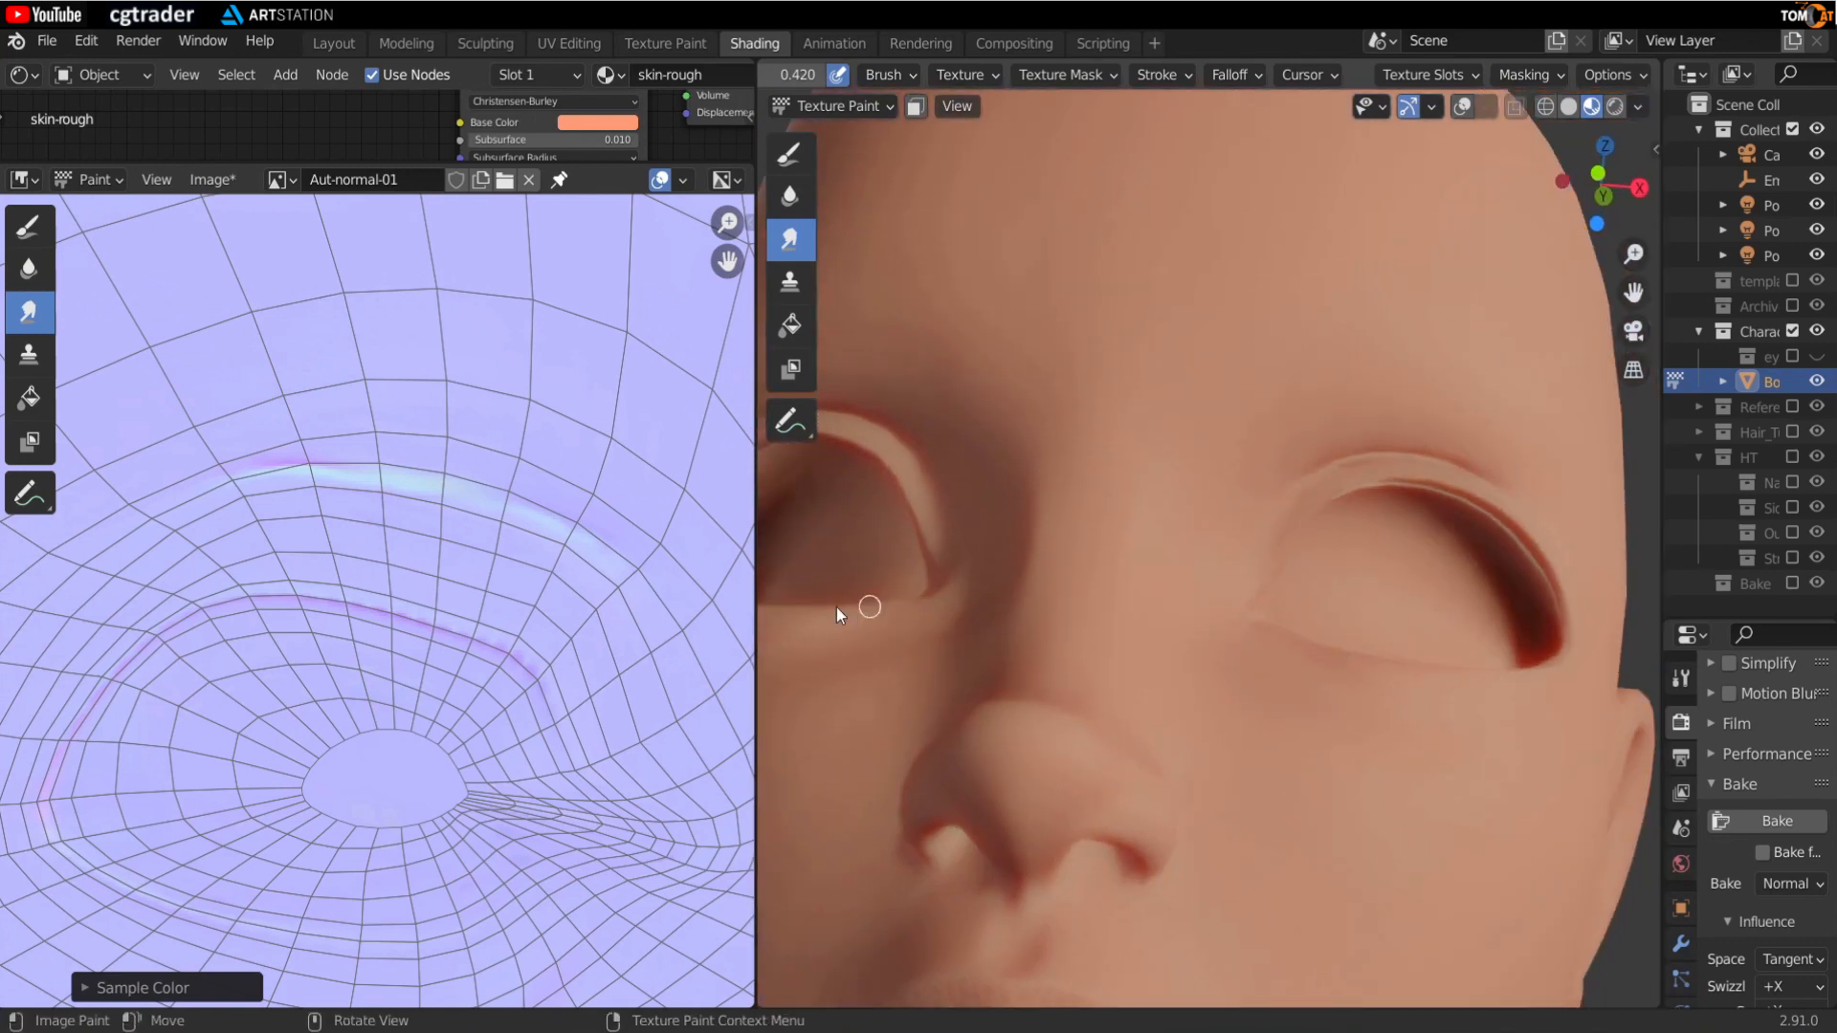
scroll(583, 618, "up", 6)
left_click_drag(189, 647, 578, 541)
middle_click_drag(578, 542, 419, 561)
mouse_move(419, 561)
left_mouse_down()
mouse_move(178, 554)
mouse_move(242, 521)
mouse_move(547, 561)
mouse_move(156, 635)
mouse_move(369, 574)
mouse_move(115, 636)
left_mouse_up()
left_click(30, 230)
mouse_move(119, 747)
left_mouse_down()
mouse_move(492, 695)
mouse_move(101, 743)
left_mouse_up()
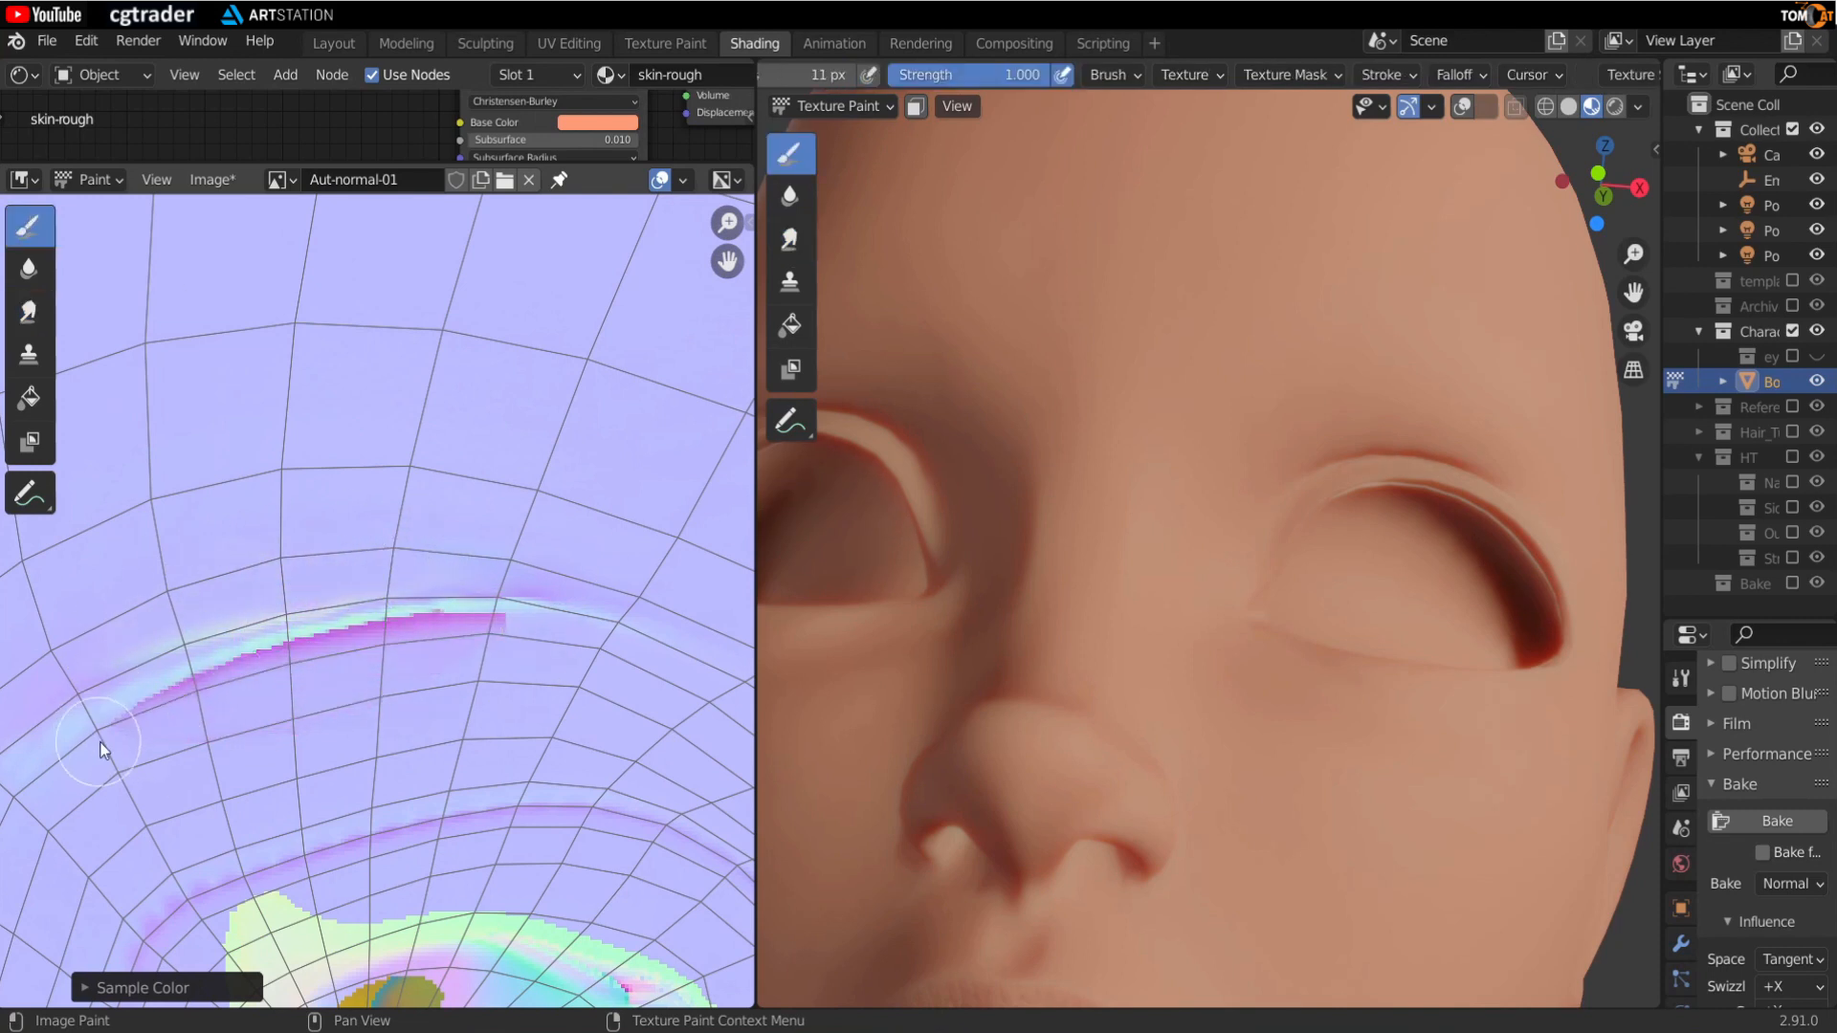
left_click(29, 311)
mouse_move(522, 629)
left_mouse_down()
mouse_move(260, 646)
mouse_move(332, 612)
mouse_move(192, 674)
left_mouse_up()
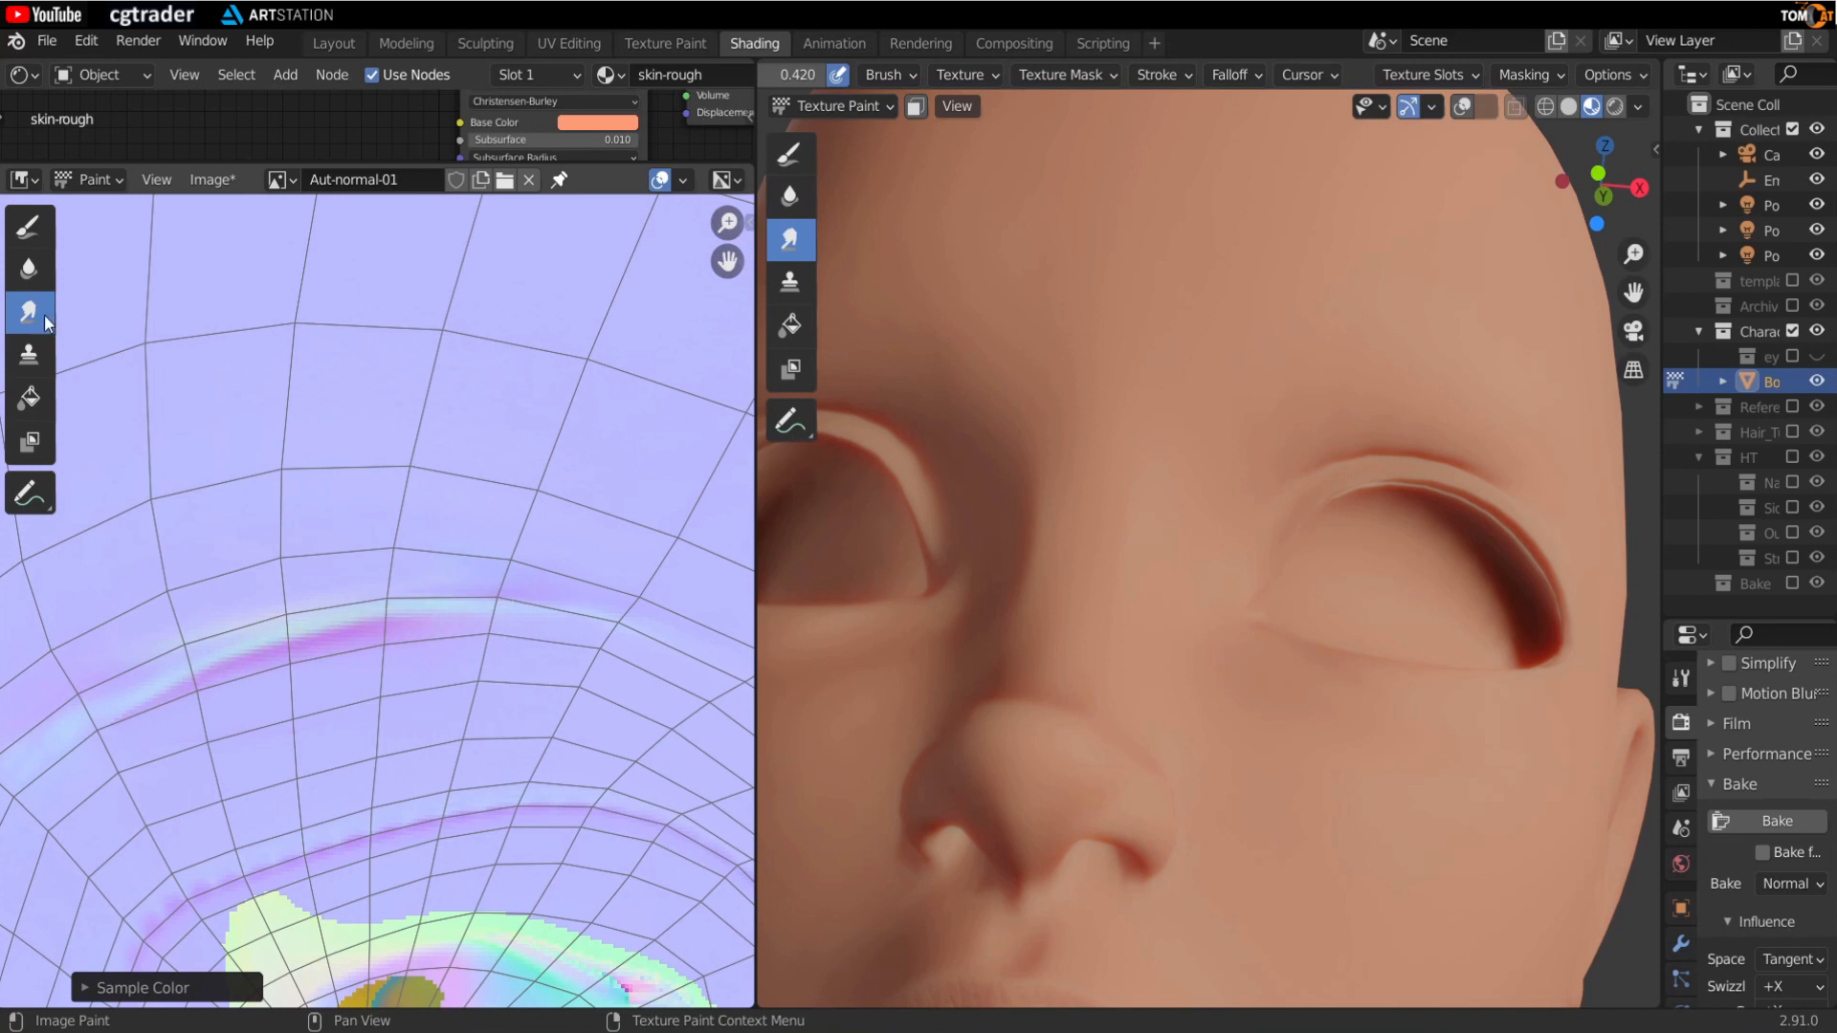
Step: Paint clean blue over the yellow-green patch at the other eye's upper inner corner using the Draw brush
left_click(29, 226)
middle_click_drag(325, 780, 262, 675)
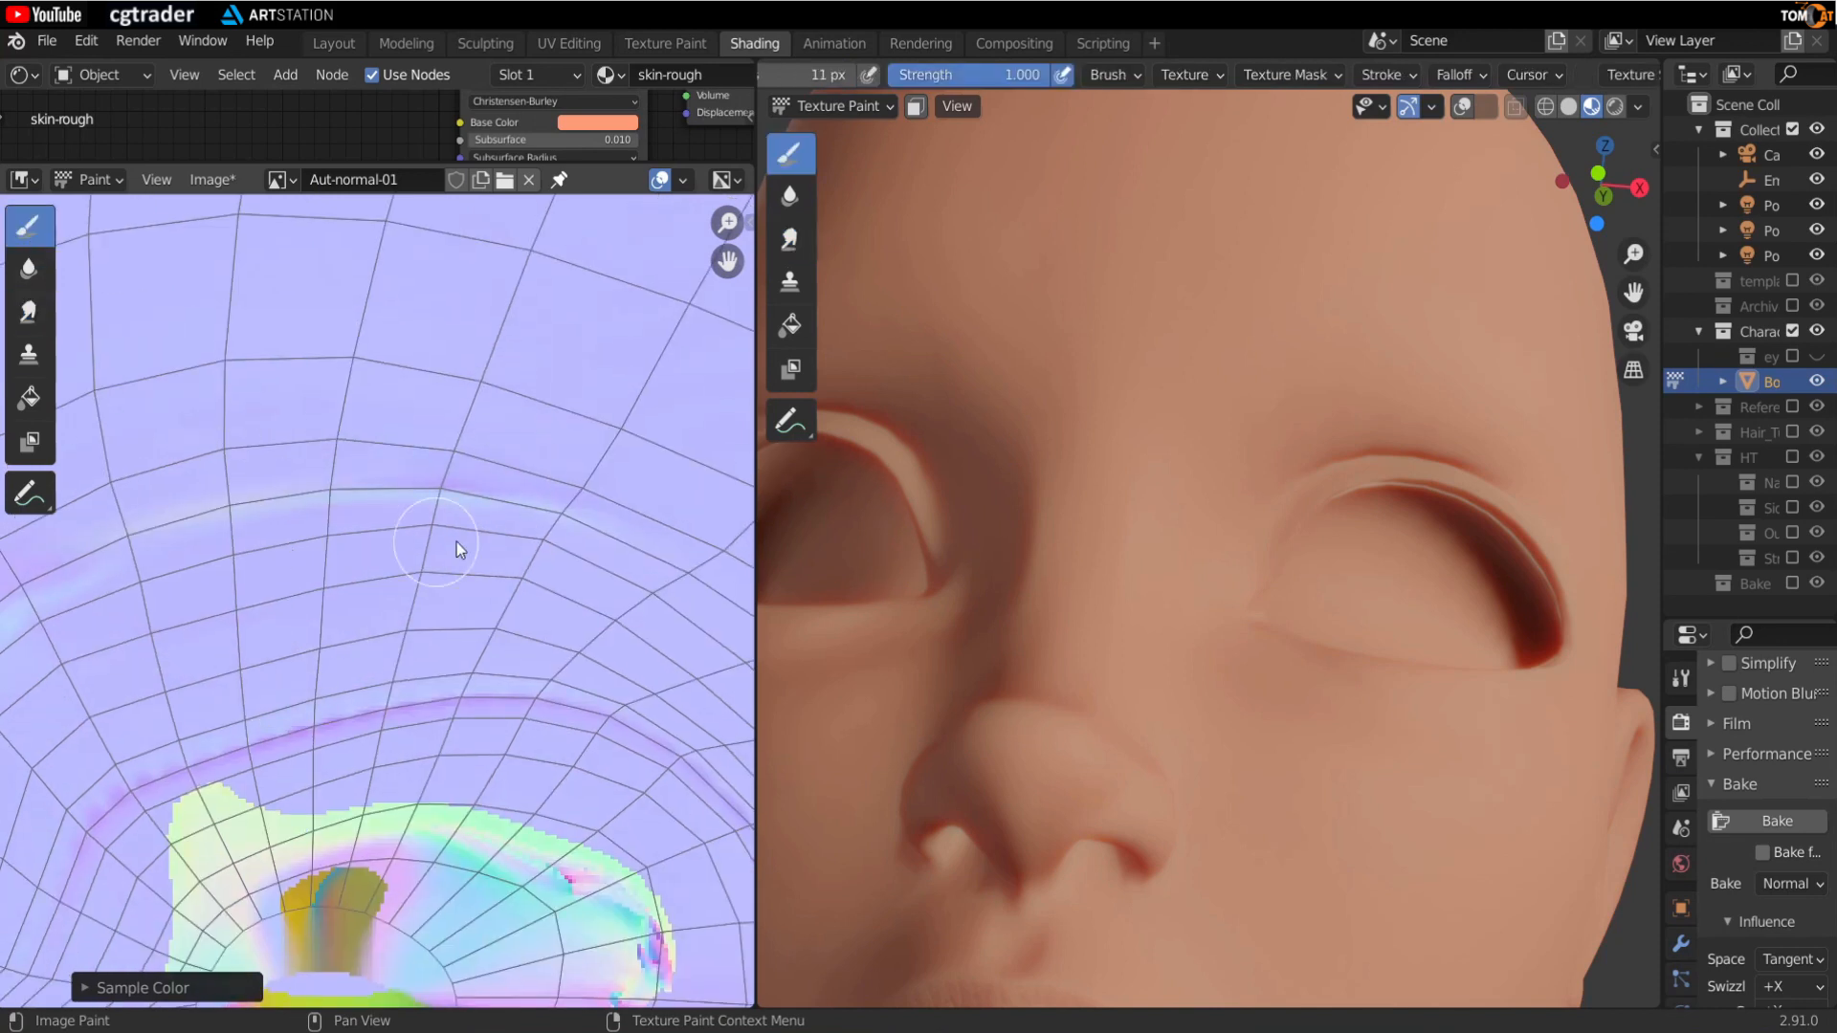
middle_click_drag(1144, 595, 1101, 570)
scroll(246, 831, "up", 2)
middle_click_drag(246, 830, 217, 705)
key("f")
left_click(251, 639)
mouse_move(234, 646)
left_mouse_down()
mouse_move(138, 676)
mouse_move(110, 741)
left_mouse_up()
scroll(369, 798, "down", 2)
Step: Resize the brush and paint clean blue over the coloured area in and around the other eye's opening
middle_click_drag(369, 798, 329, 655)
key("f")
left_click(365, 670)
mouse_move(421, 799)
left_mouse_down()
mouse_move(327, 749)
mouse_move(247, 739)
mouse_move(458, 847)
mouse_move(636, 754)
mouse_move(465, 587)
mouse_move(175, 632)
mouse_move(143, 708)
left_mouse_up()
mouse_move(423, 786)
middle_mouse_down()
mouse_move(389, 594)
mouse_move(524, 556)
middle_mouse_up()
mouse_move(402, 697)
left_mouse_down()
mouse_move(233, 592)
mouse_move(467, 703)
left_mouse_up()
Step: Paint over the lower rim artifacts of the other eye toward its inner corner with a 6 px brush
key("f")
left_click(192, 685)
left_click_drag(191, 685, 384, 745)
middle_click_drag(387, 745, 277, 727)
mouse_move(316, 729)
left_mouse_down()
mouse_move(680, 685)
mouse_move(550, 723)
mouse_move(685, 710)
mouse_move(347, 760)
mouse_move(427, 745)
left_mouse_up()
middle_click_drag(190, 746, 407, 755)
left_click_drag(408, 755, 381, 687)
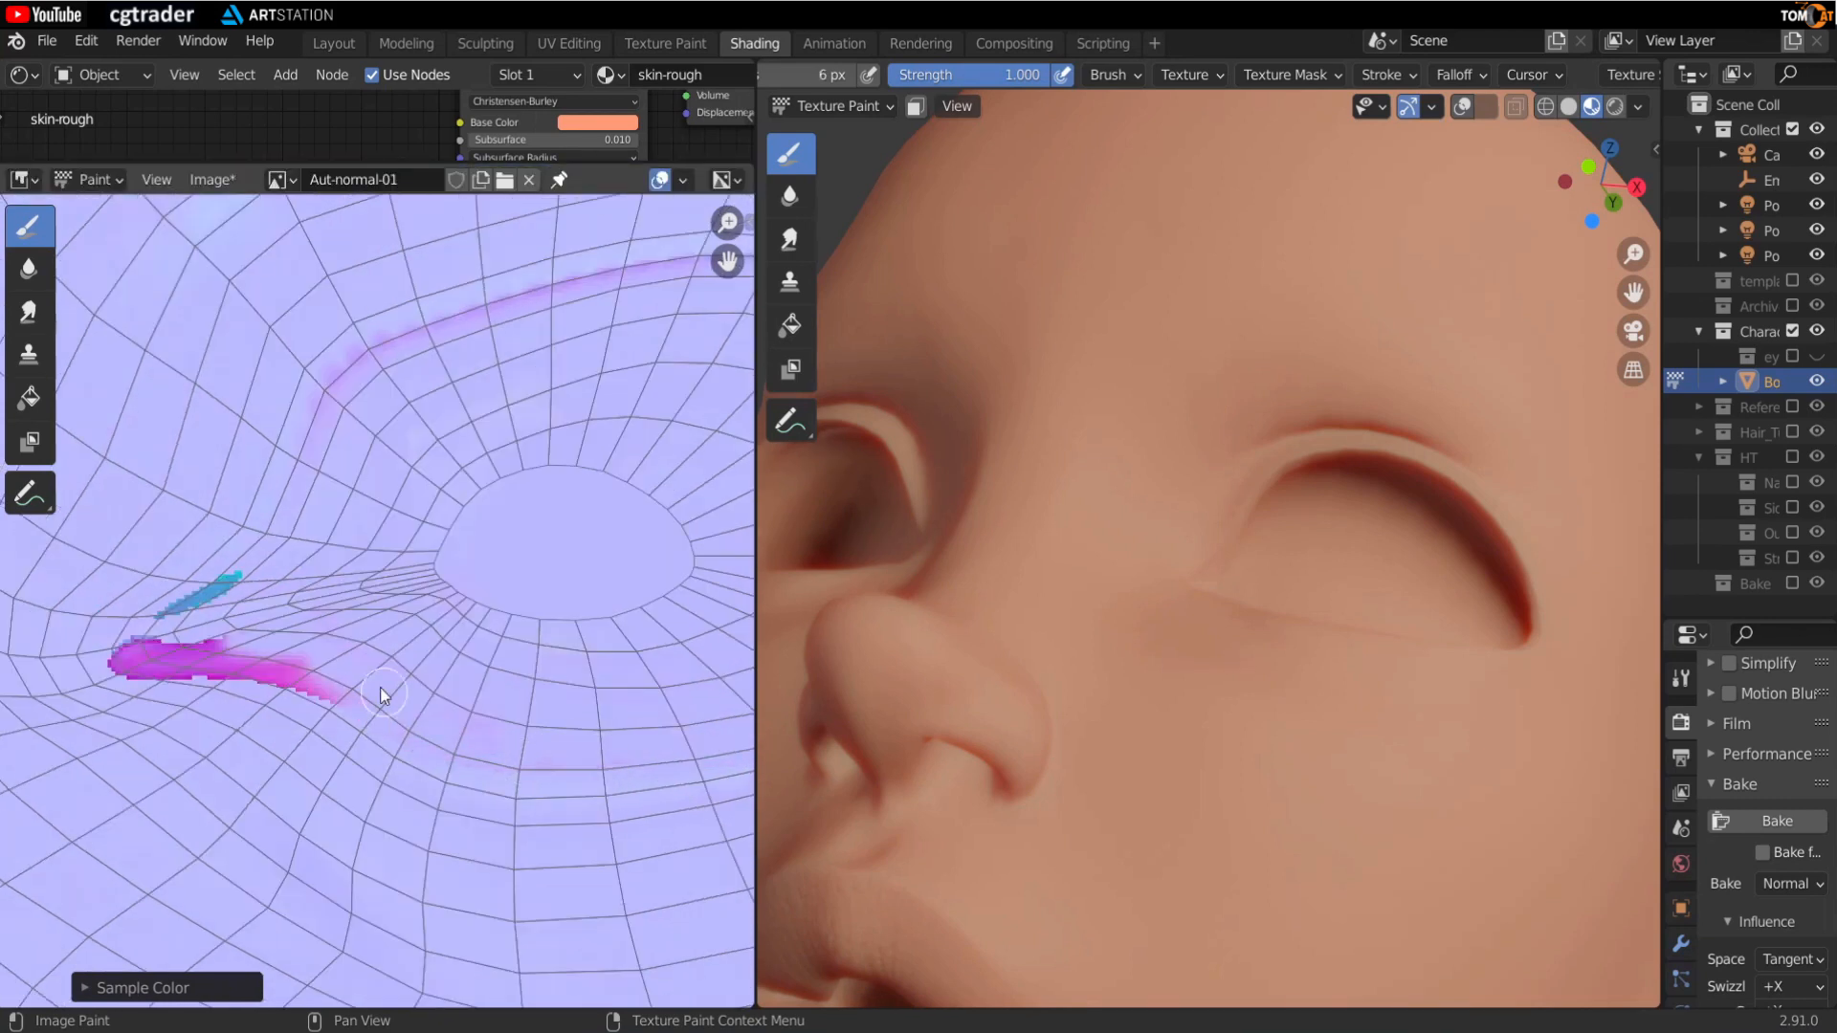
Step: Paint clean blue over the magenta and cyan streaks at the other eye's inner corner
scroll(105, 676, "up", 2)
middle_click_drag(105, 675, 249, 794)
mouse_move(249, 794)
left_mouse_down()
mouse_move(595, 835)
mouse_move(622, 809)
mouse_move(338, 727)
mouse_move(677, 793)
left_mouse_up()
middle_click_drag(589, 830, 343, 819)
scroll(1186, 746, "down", 2)
Step: Examine the whole head on the model and the mouth, chin and eye areas of the head island for leftover artifacts
middle_click_drag(1186, 746, 1260, 850)
scroll(1244, 766, "down", 3)
middle_click_drag(1225, 660, 1116, 641)
scroll(1115, 641, "down", 1)
scroll(477, 796, "down", 10)
scroll(218, 836, "up", 6)
middle_click_drag(218, 836, 310, 607)
scroll(289, 430, "up", 3)
middle_click_drag(289, 430, 383, 574)
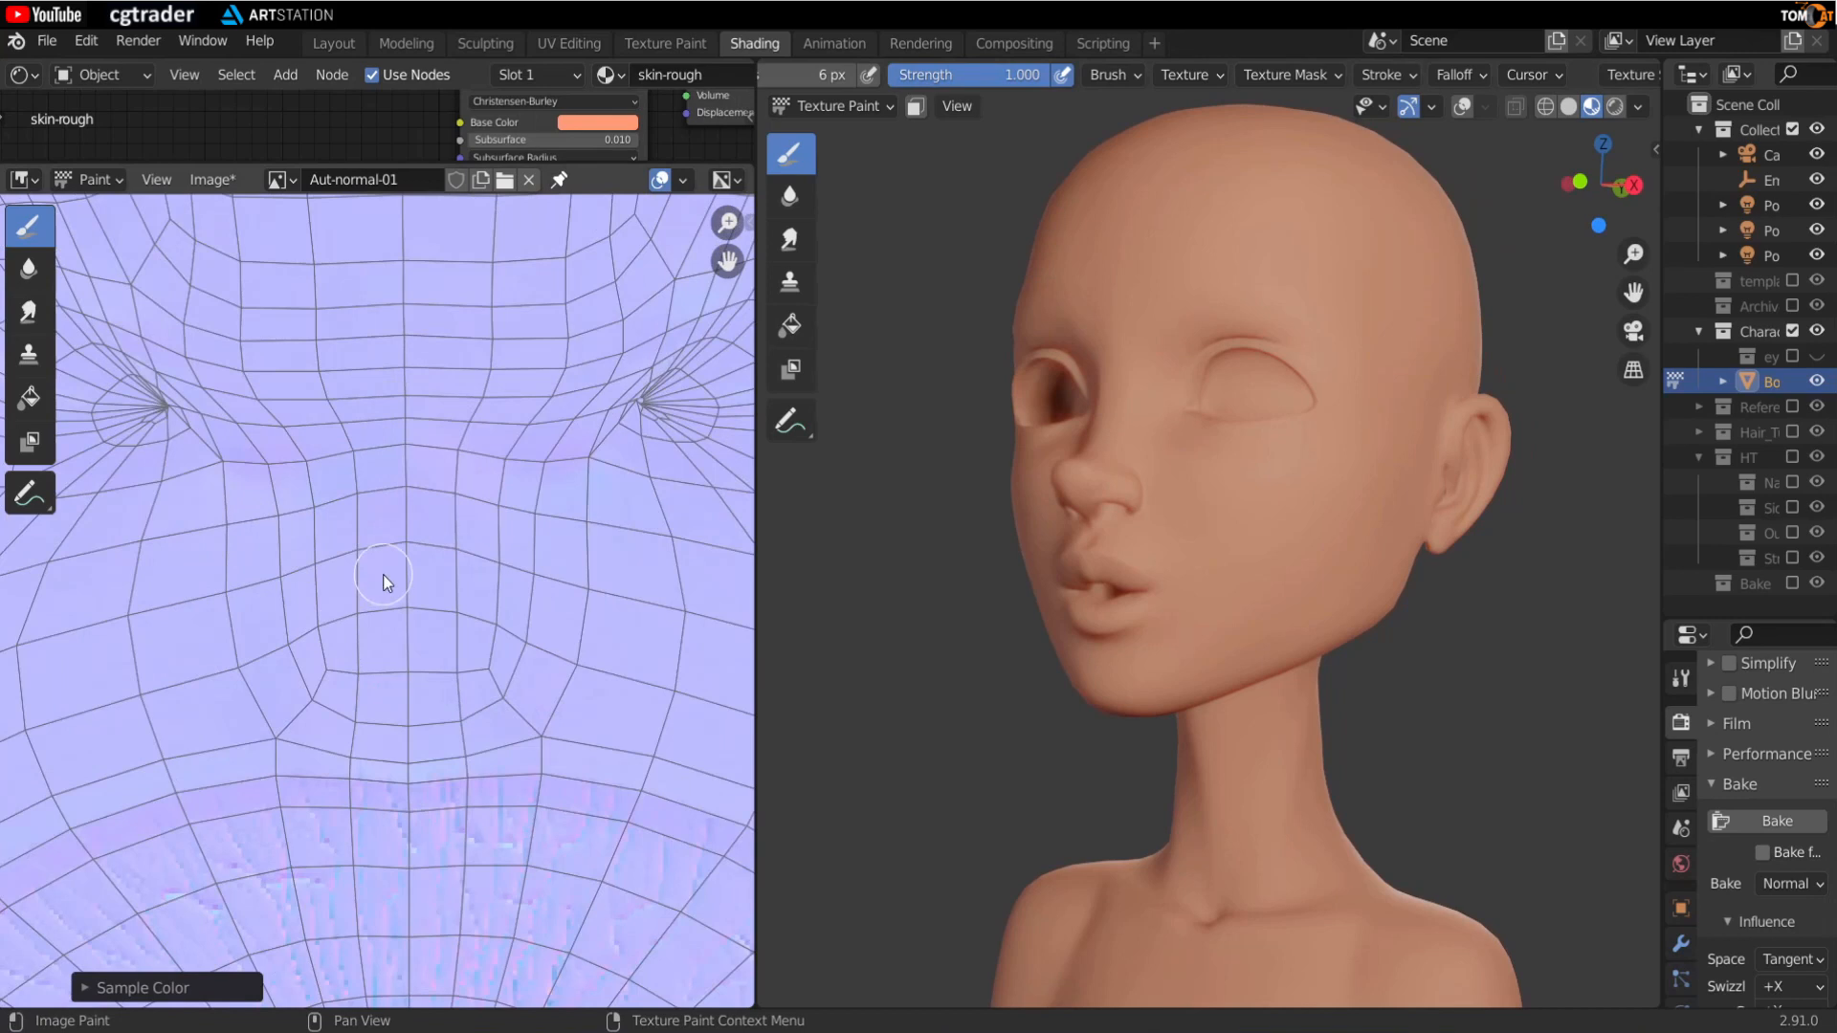
scroll(460, 496, "down", 11)
scroll(363, 372, "up", 3)
middle_click_drag(363, 372, 330, 593)
scroll(1244, 555, "up", 2)
Step: Inspect the model down to the hand, set the brush radius to 64 px and sample a colour near the finger
middle_click_drag(1244, 555, 1380, 530)
middle_click_drag(1062, 603, 1146, 435)
scroll(1242, 583, "down", 2)
scroll(1143, 536, "up", 2)
middle_click_drag(1167, 733, 1133, 710)
scroll(1104, 697, "up", 2)
middle_click_drag(1059, 829, 1123, 729)
scroll(1124, 729, "up", 3)
key("f")
left_click(1169, 735)
scroll(1229, 749, "down", 2)
mouse_move(1229, 749)
middle_mouse_down()
mouse_move(1243, 584)
mouse_move(1060, 404)
mouse_move(1259, 901)
mouse_move(1097, 825)
mouse_move(1202, 696)
mouse_move(1148, 668)
mouse_move(1233, 650)
mouse_move(1311, 475)
mouse_move(1402, 700)
mouse_move(1250, 537)
mouse_move(1323, 446)
mouse_move(1213, 511)
mouse_move(1384, 519)
middle_mouse_up()
scroll(1201, 771, "down", 3)
key("s")
middle_click_drag(1299, 634, 1150, 379)
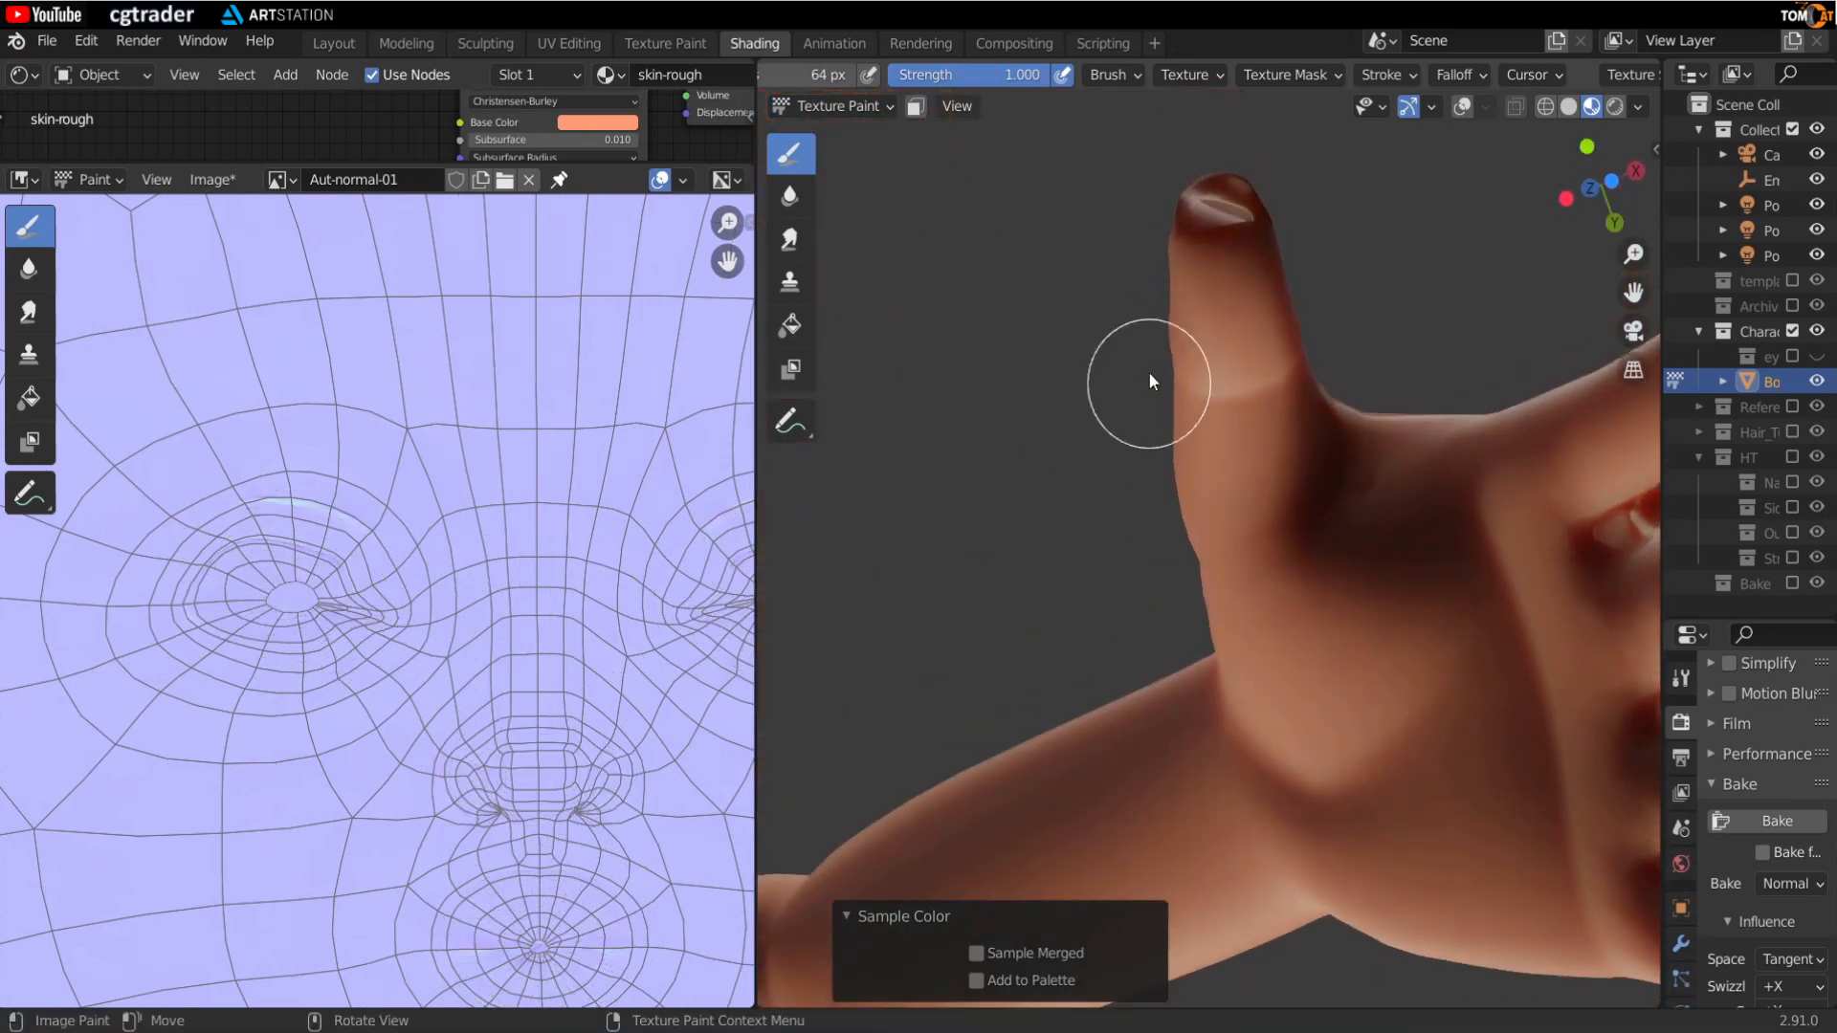
Step: Set the brush radius to 216 px and paint clean blue over the coloured spots on the upper pair of hand islands
scroll(567, 769, "down", 9)
middle_click_drag(443, 879, 455, 709)
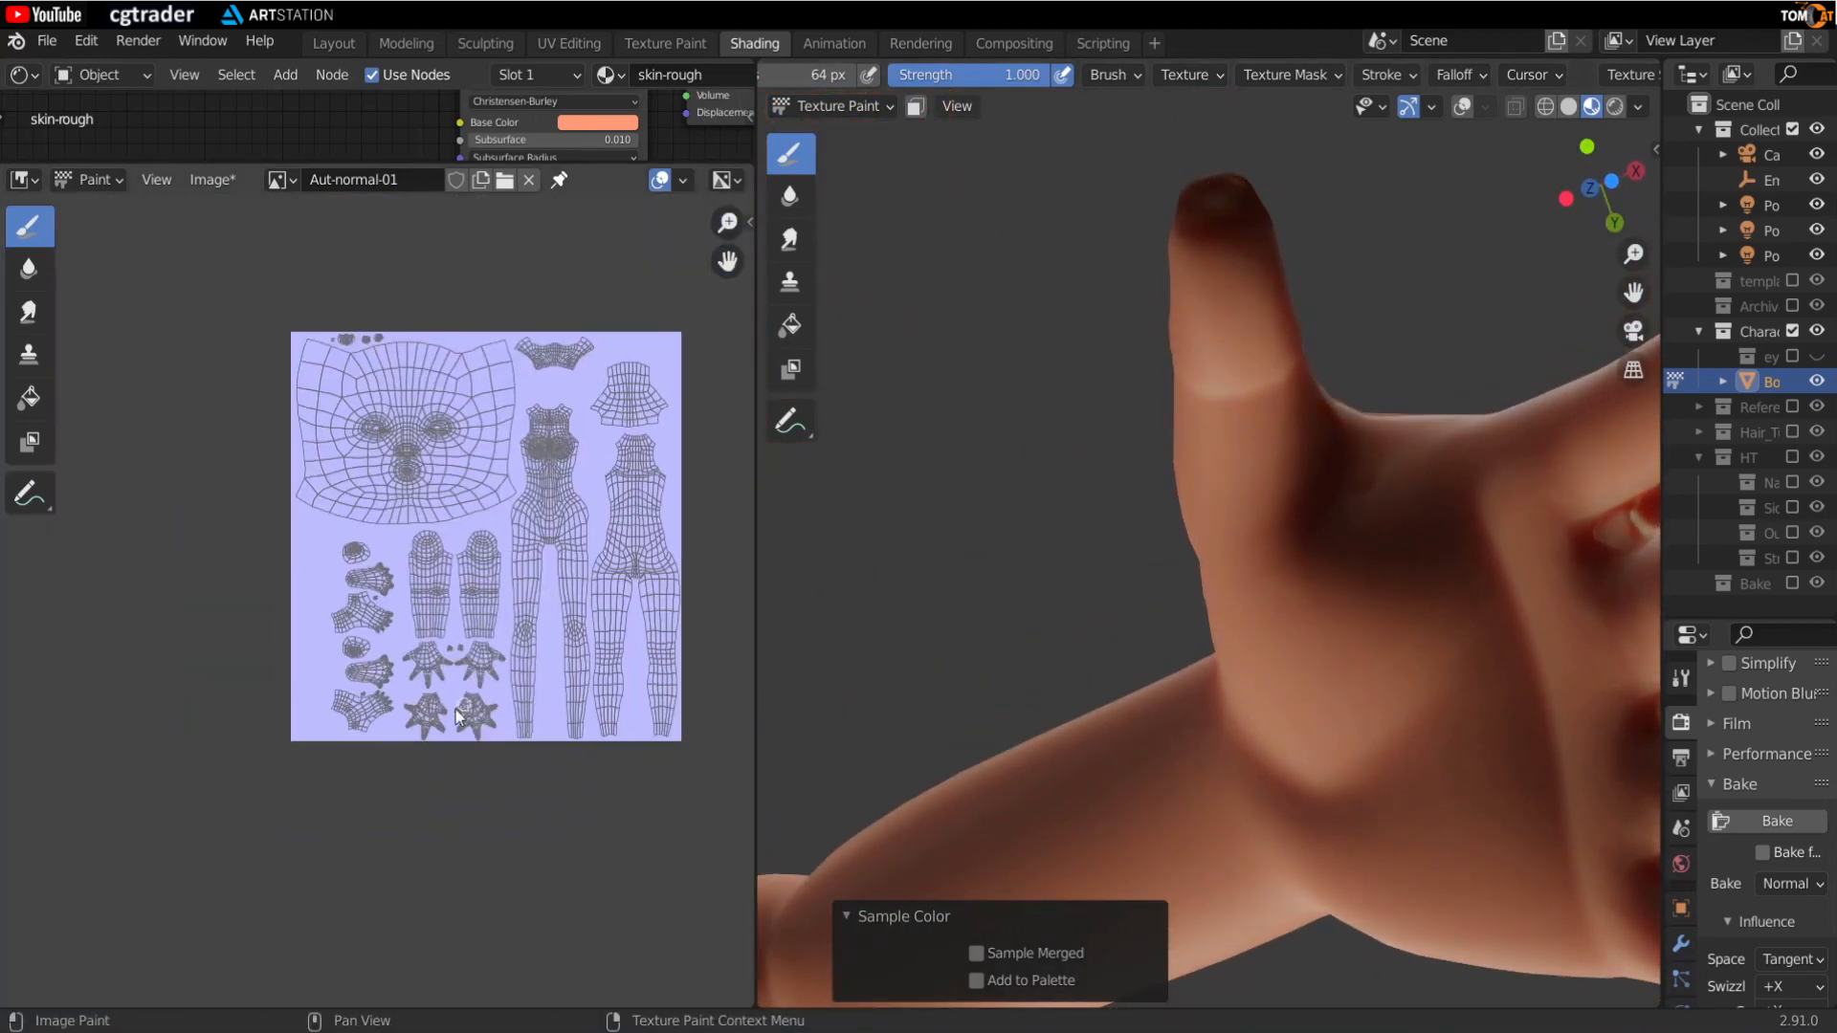
scroll(458, 712, "up", 8)
middle_click_drag(670, 972, 444, 695)
scroll(446, 696, "down", 1)
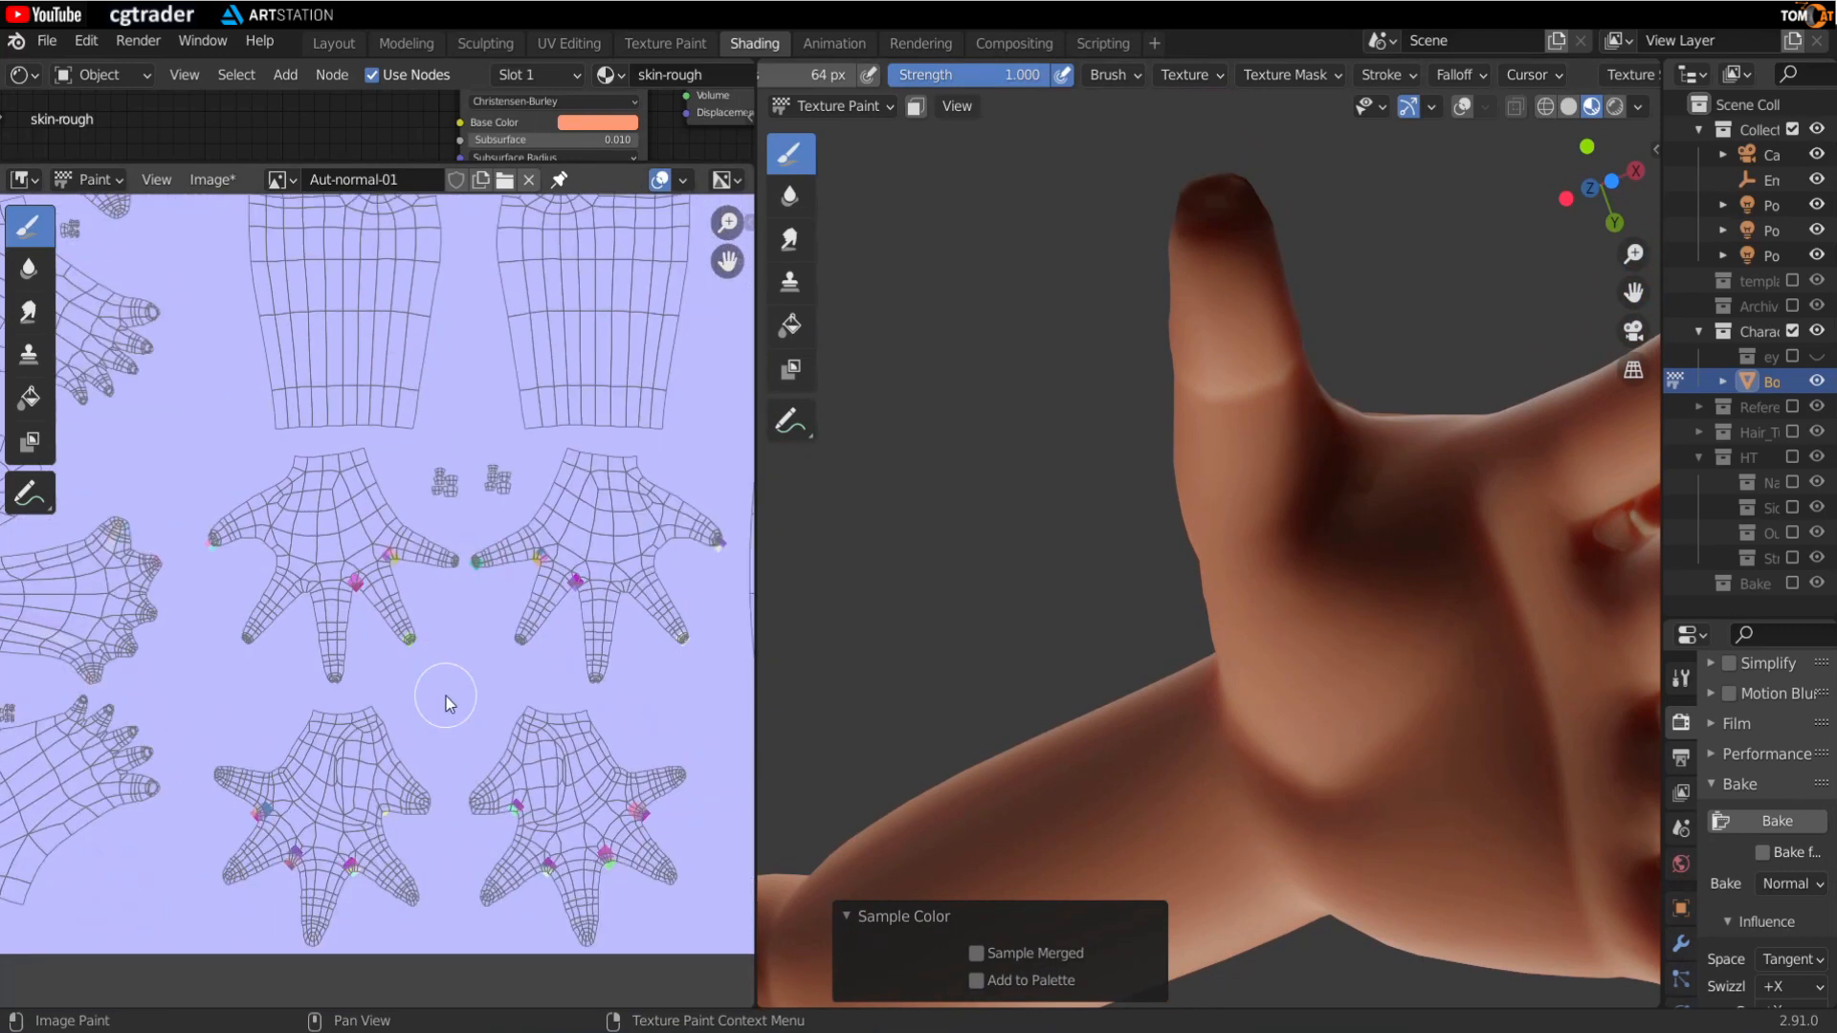
scroll(451, 696, "down", 1)
key("f")
left_click(561, 537)
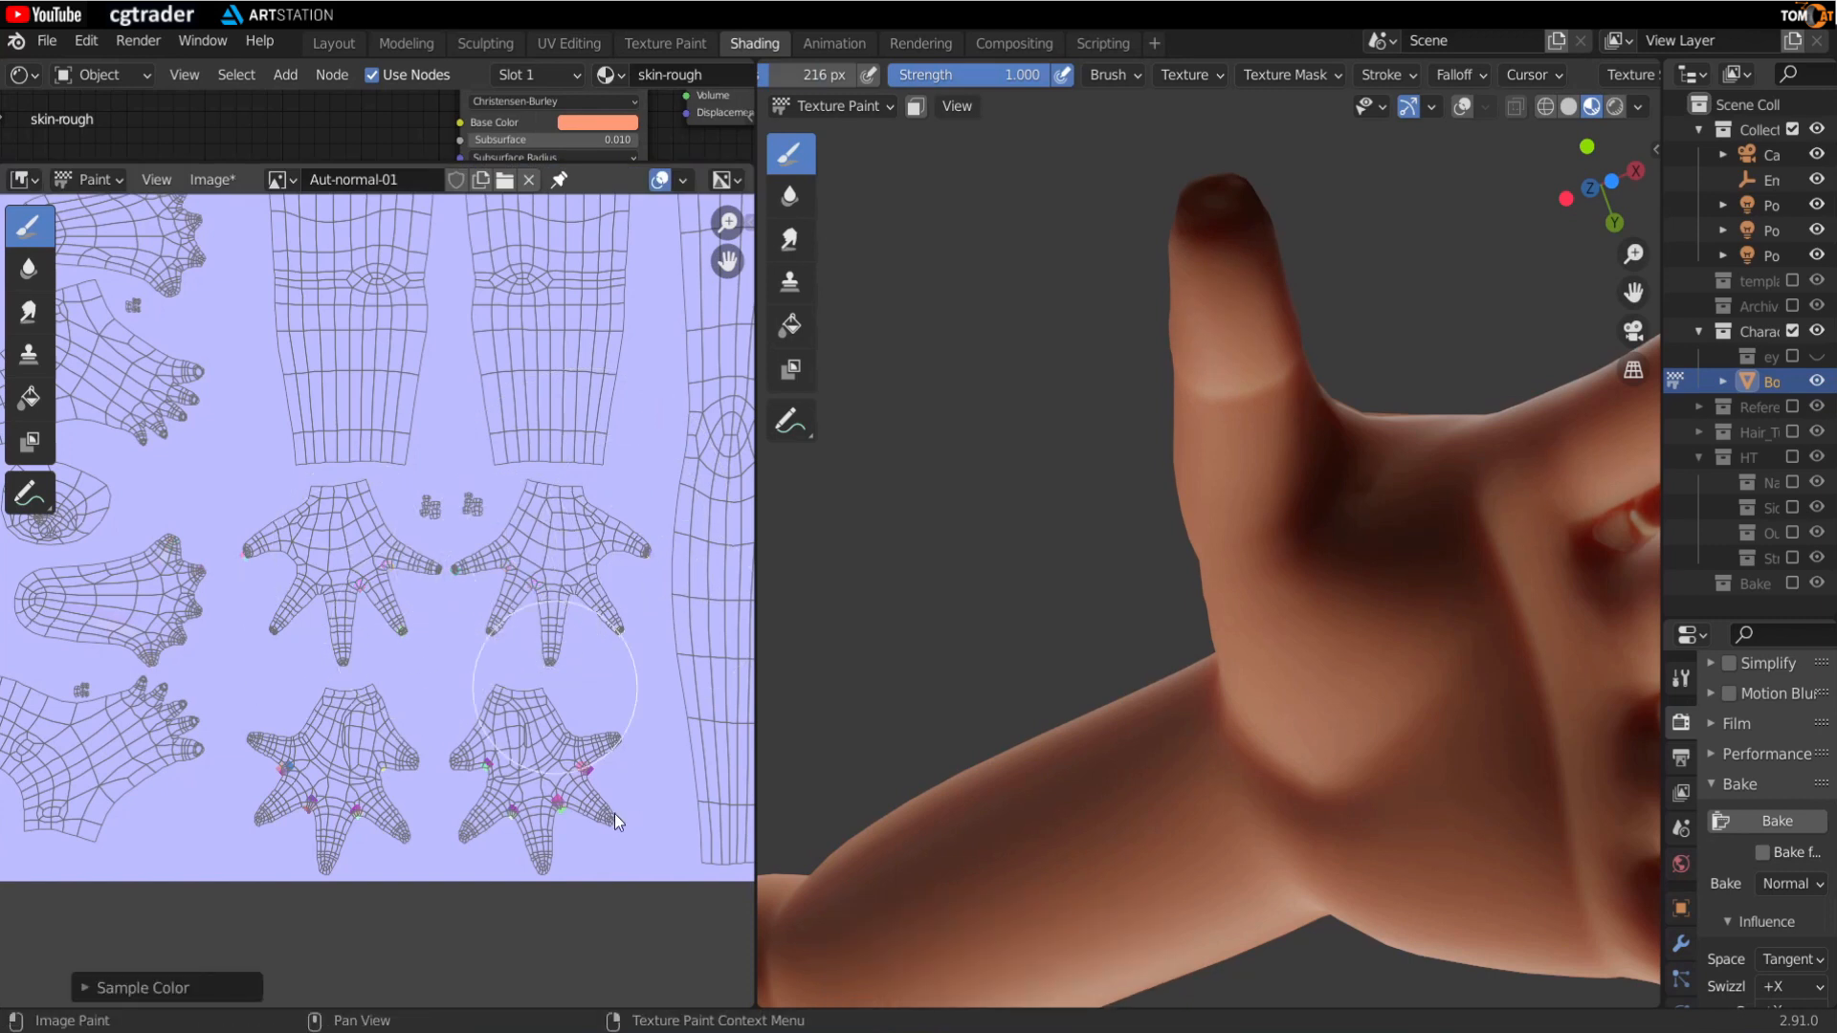
Step: Paint over the spots on the lower pair of hand islands and check the foot islands for artifacts
middle_click_drag(199, 687, 550, 691)
scroll(541, 703, "up", 2)
middle_click_drag(419, 556, 445, 714)
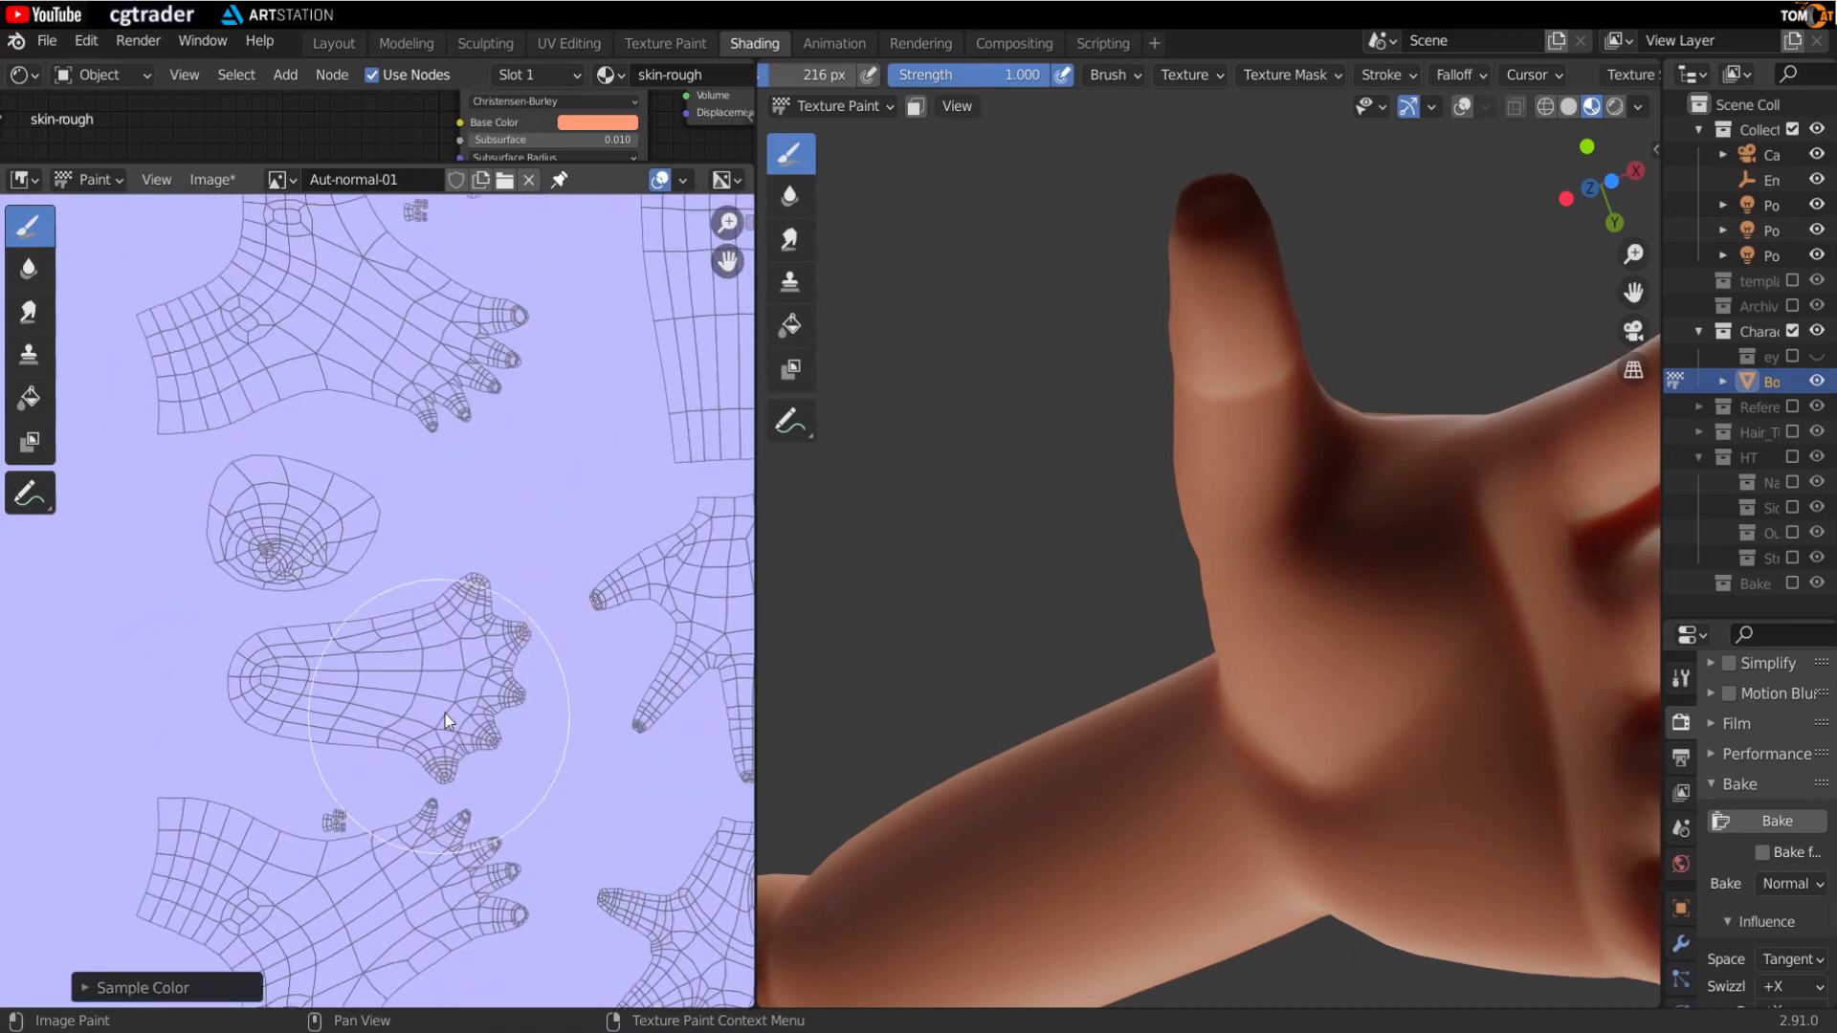
scroll(385, 555, "down", 2)
middle_click_drag(383, 576, 396, 735)
scroll(421, 344, "down", 3)
mouse_move(428, 401)
middle_mouse_down()
mouse_move(418, 542)
mouse_move(297, 621)
middle_mouse_up()
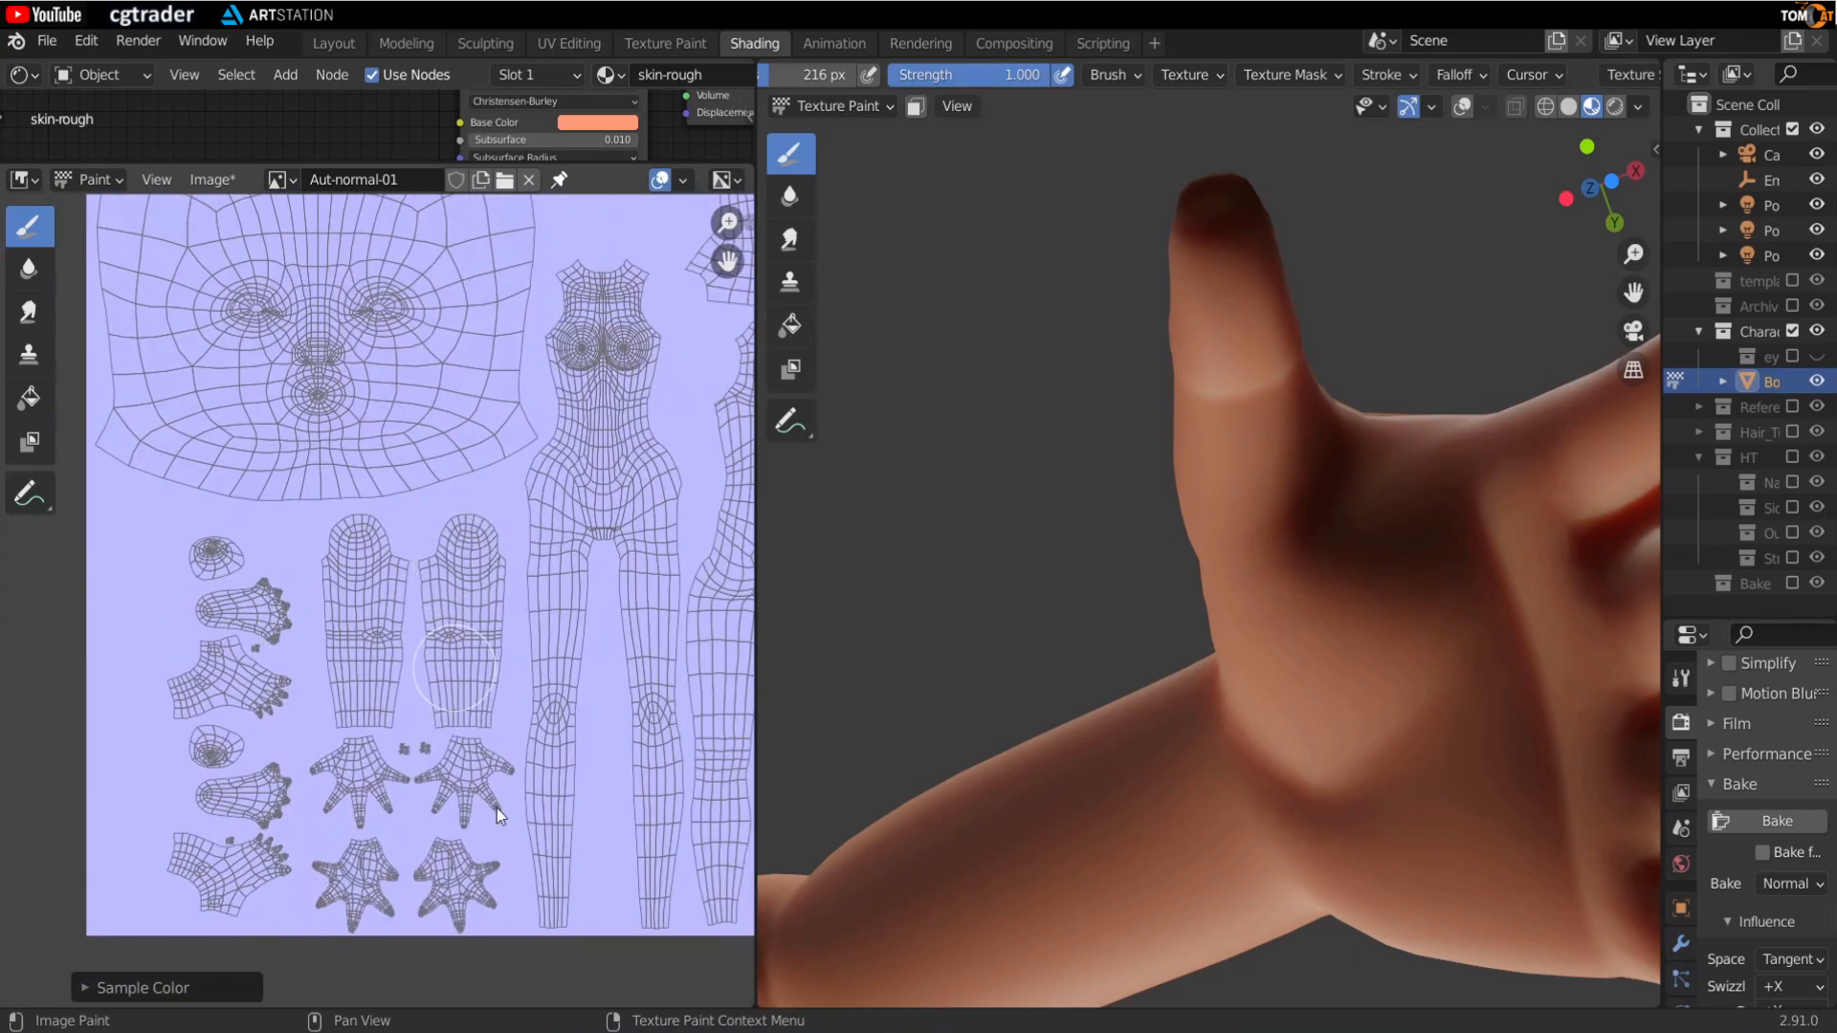
Step: Examine the foot, arm and head islands of the normal map and the face on the model for leftover artifacts
middle_click_drag(365, 422, 365, 652)
scroll(365, 652, "up", 3)
scroll(234, 572, "up", 1)
mouse_move(234, 572)
middle_mouse_down()
mouse_move(404, 663)
mouse_move(448, 872)
middle_mouse_up()
middle_click_drag(449, 872, 412, 702)
middle_click_drag(411, 786, 404, 622, "ctrl")
middle_click_drag(405, 622, 492, 446)
middle_click_drag(493, 446, 426, 861)
middle_click_drag(1101, 459, 1048, 373, "ctrl")
middle_click_drag(1048, 373, 1207, 689, "ctrl")
middle_click_drag(1208, 689, 1215, 459, "ctrl")
middle_click_drag(1211, 660, 1265, 675, "ctrl")
scroll(1188, 658, "down", 5)
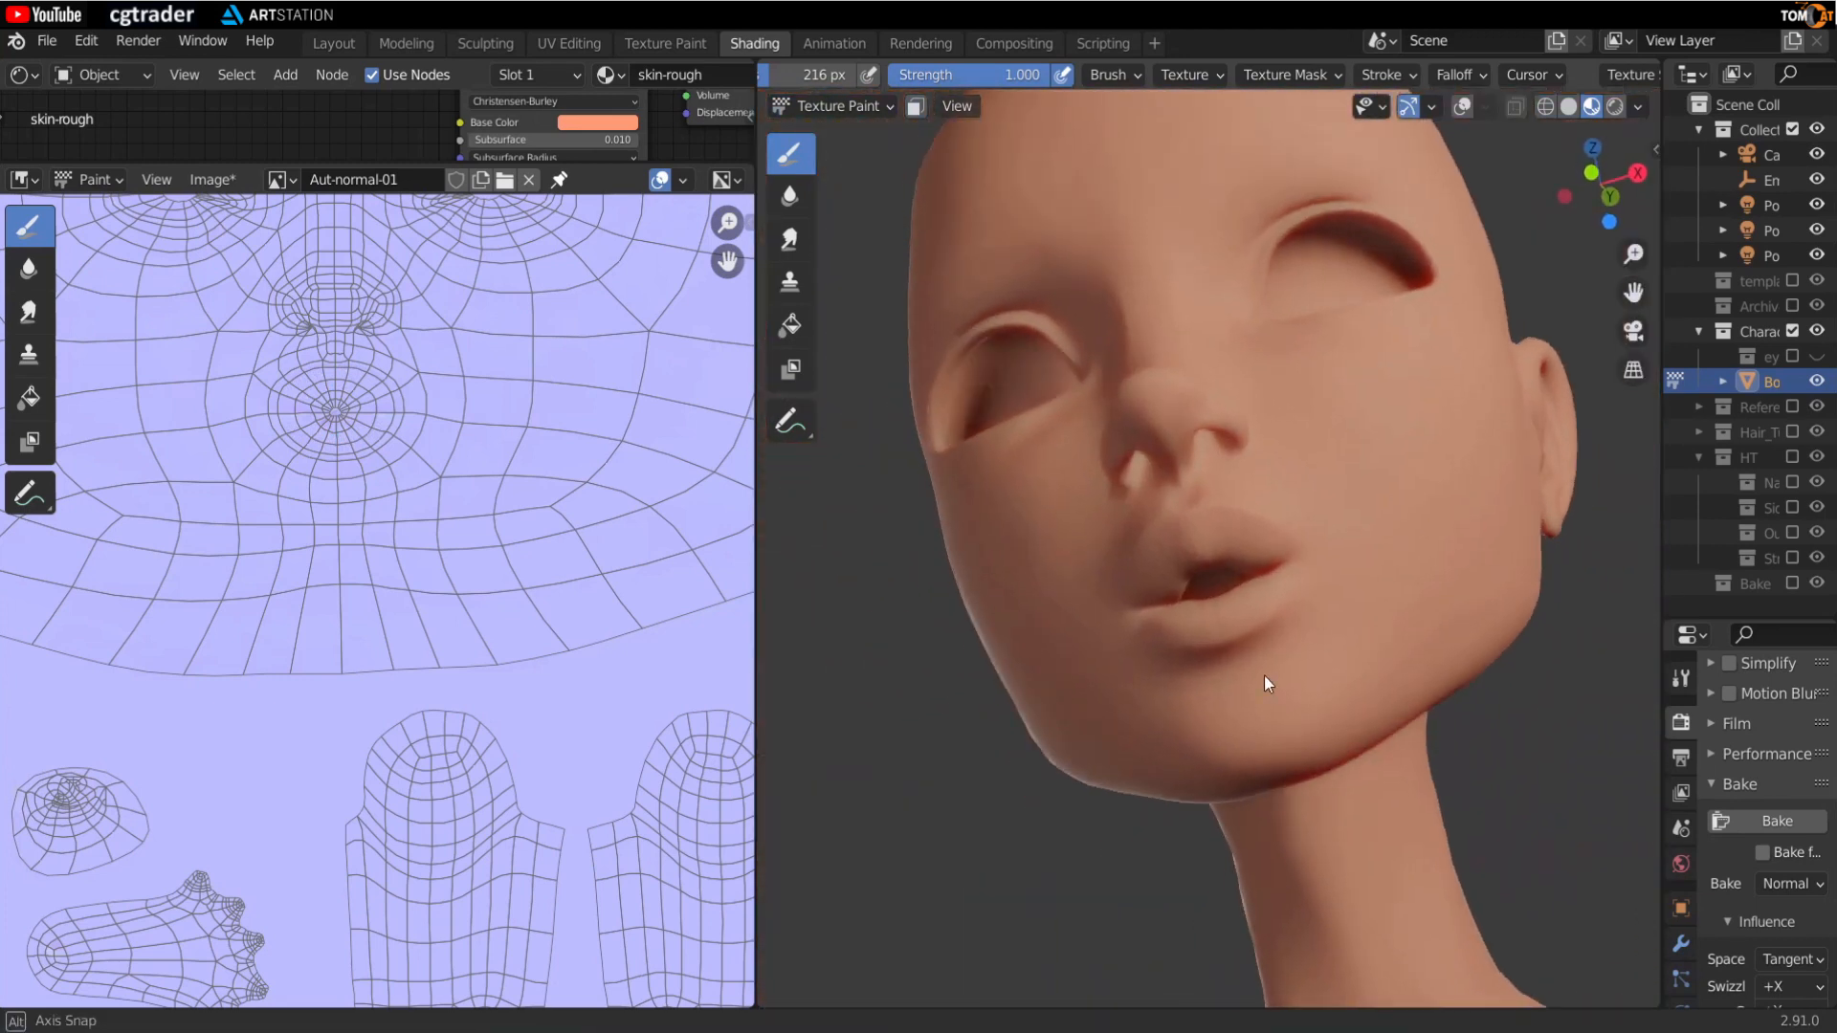
middle_click_drag(1076, 603, 1142, 603)
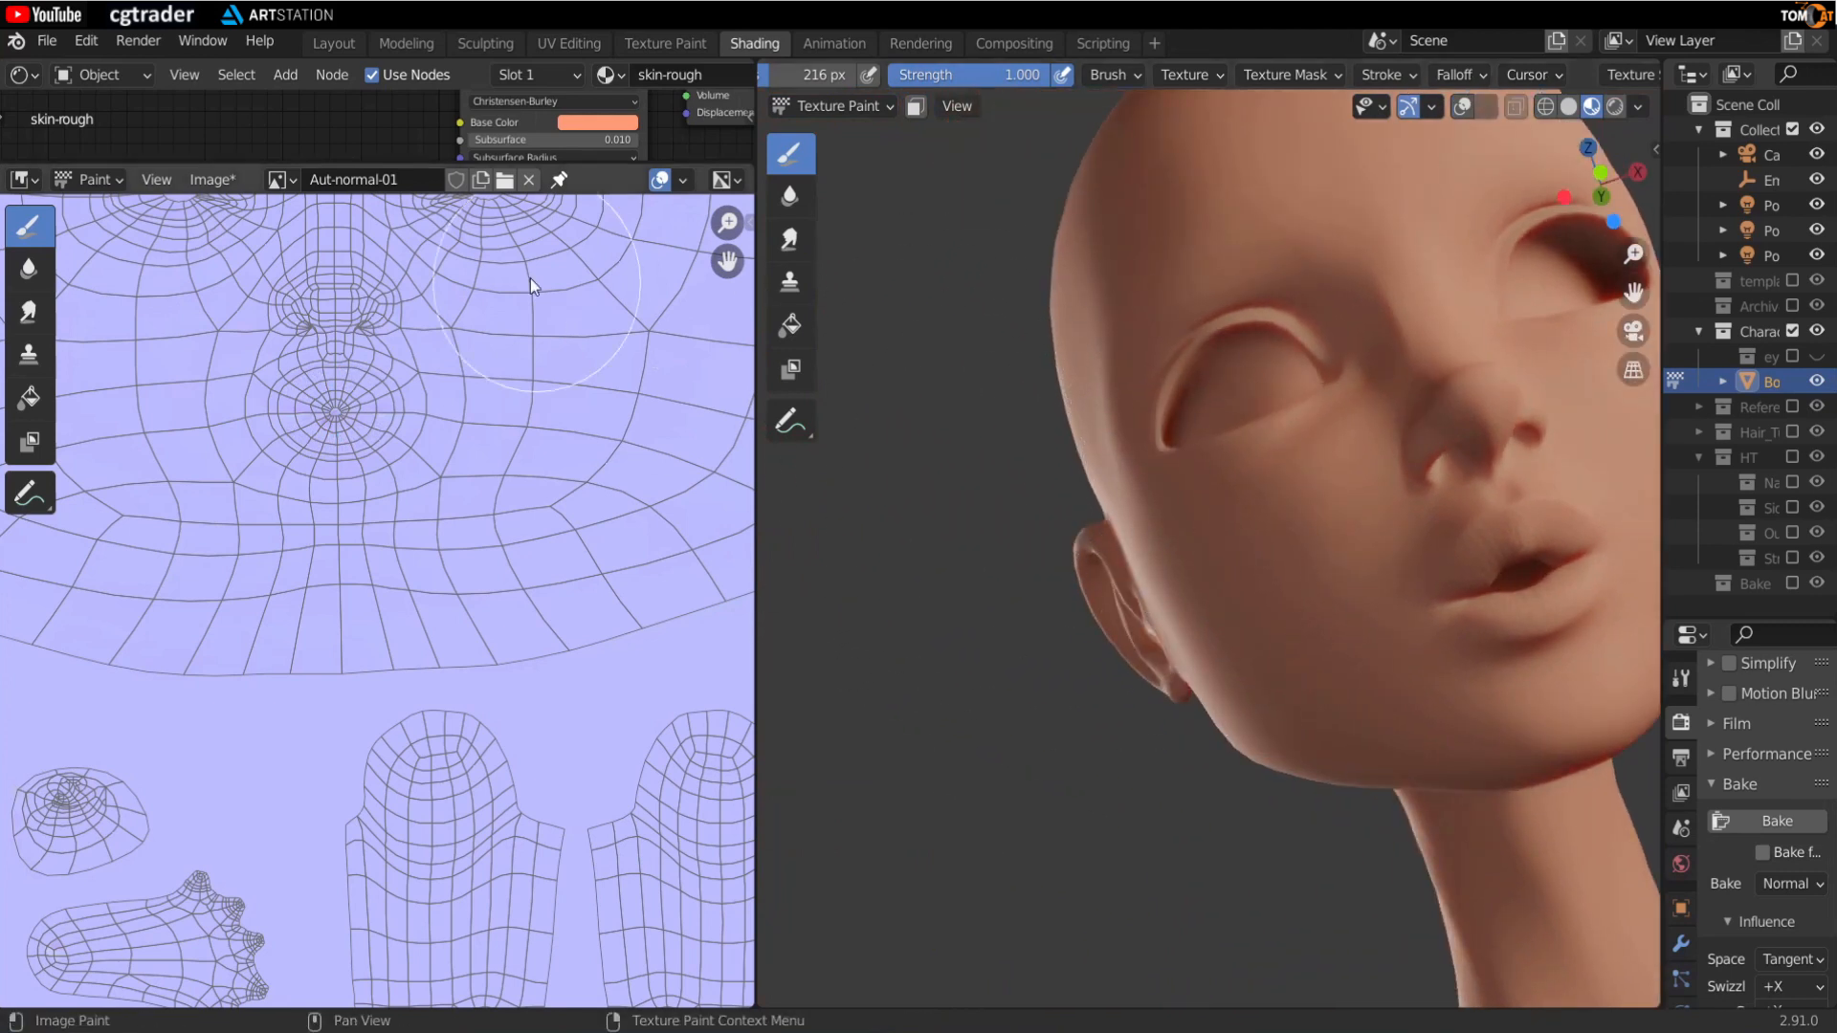
Step: Try the skin-rough material with Subsurface at 0 and check the shading under the chin and on the face
left_click_drag(440, 165, 525, 691)
middle_click_drag(1137, 580, 1043, 588)
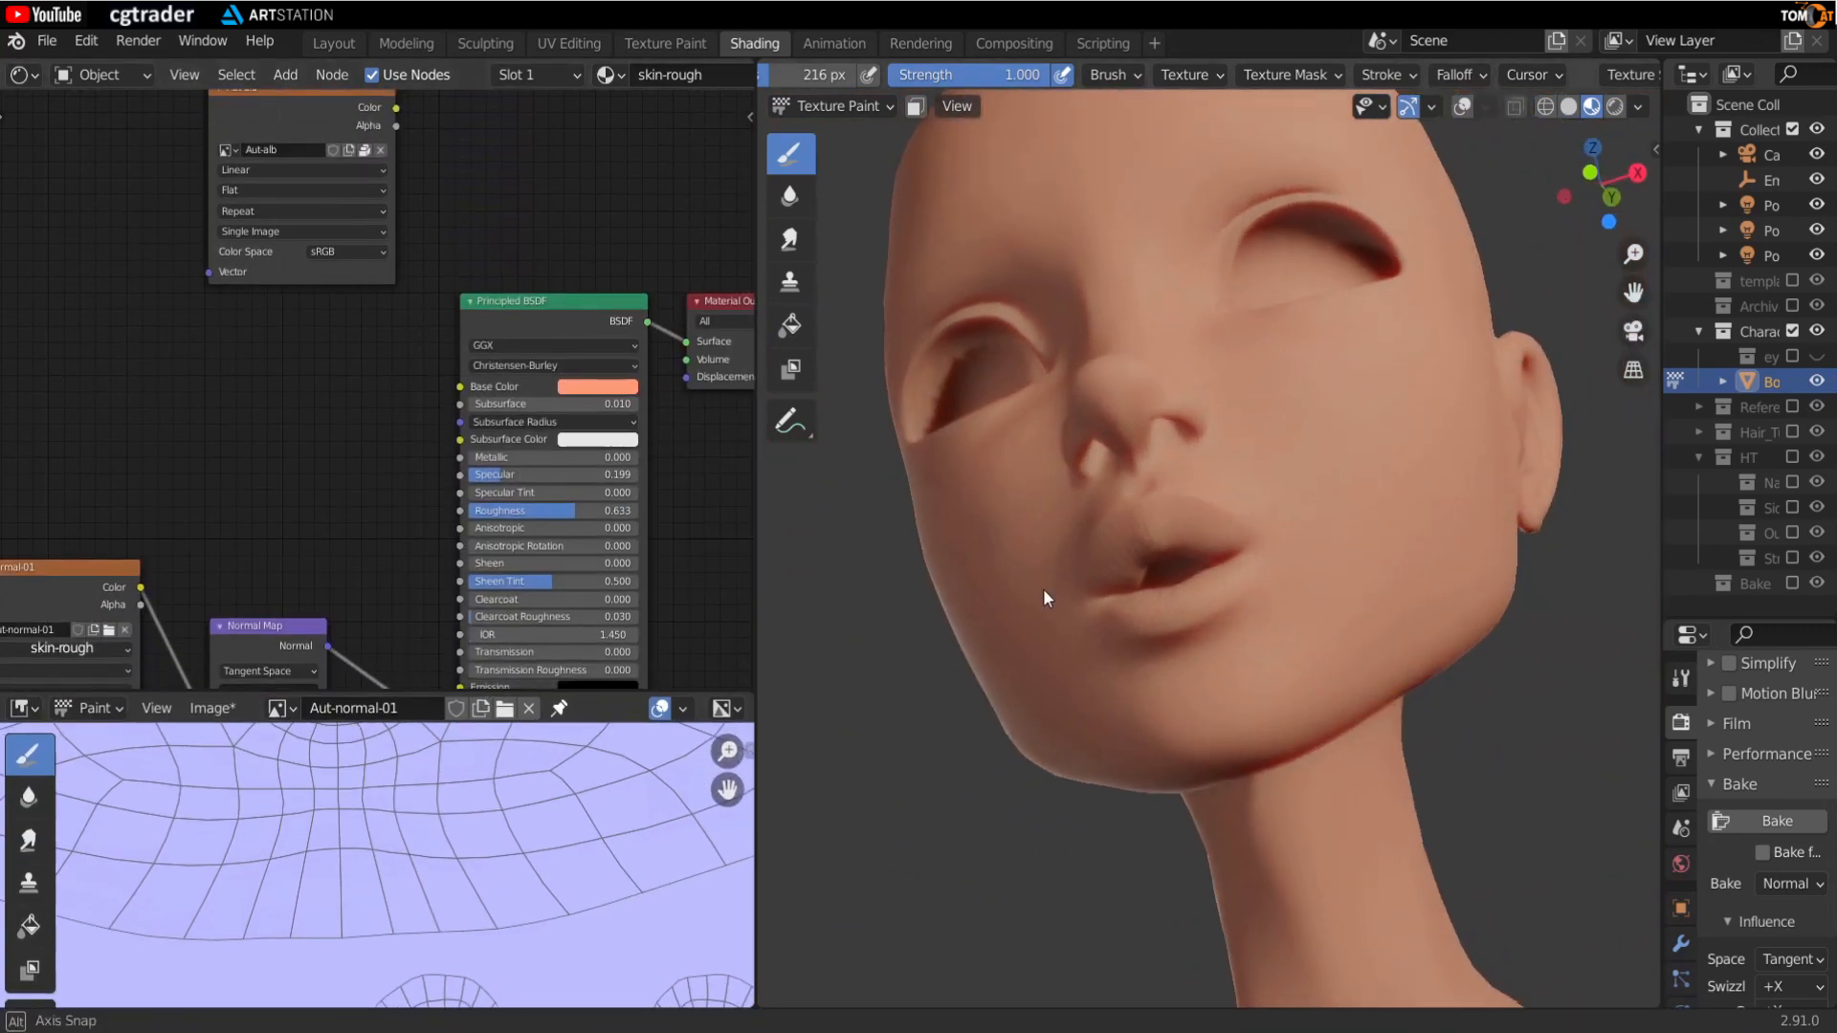
scroll(423, 467, "up", 1)
middle_click_drag(423, 467, 361, 504)
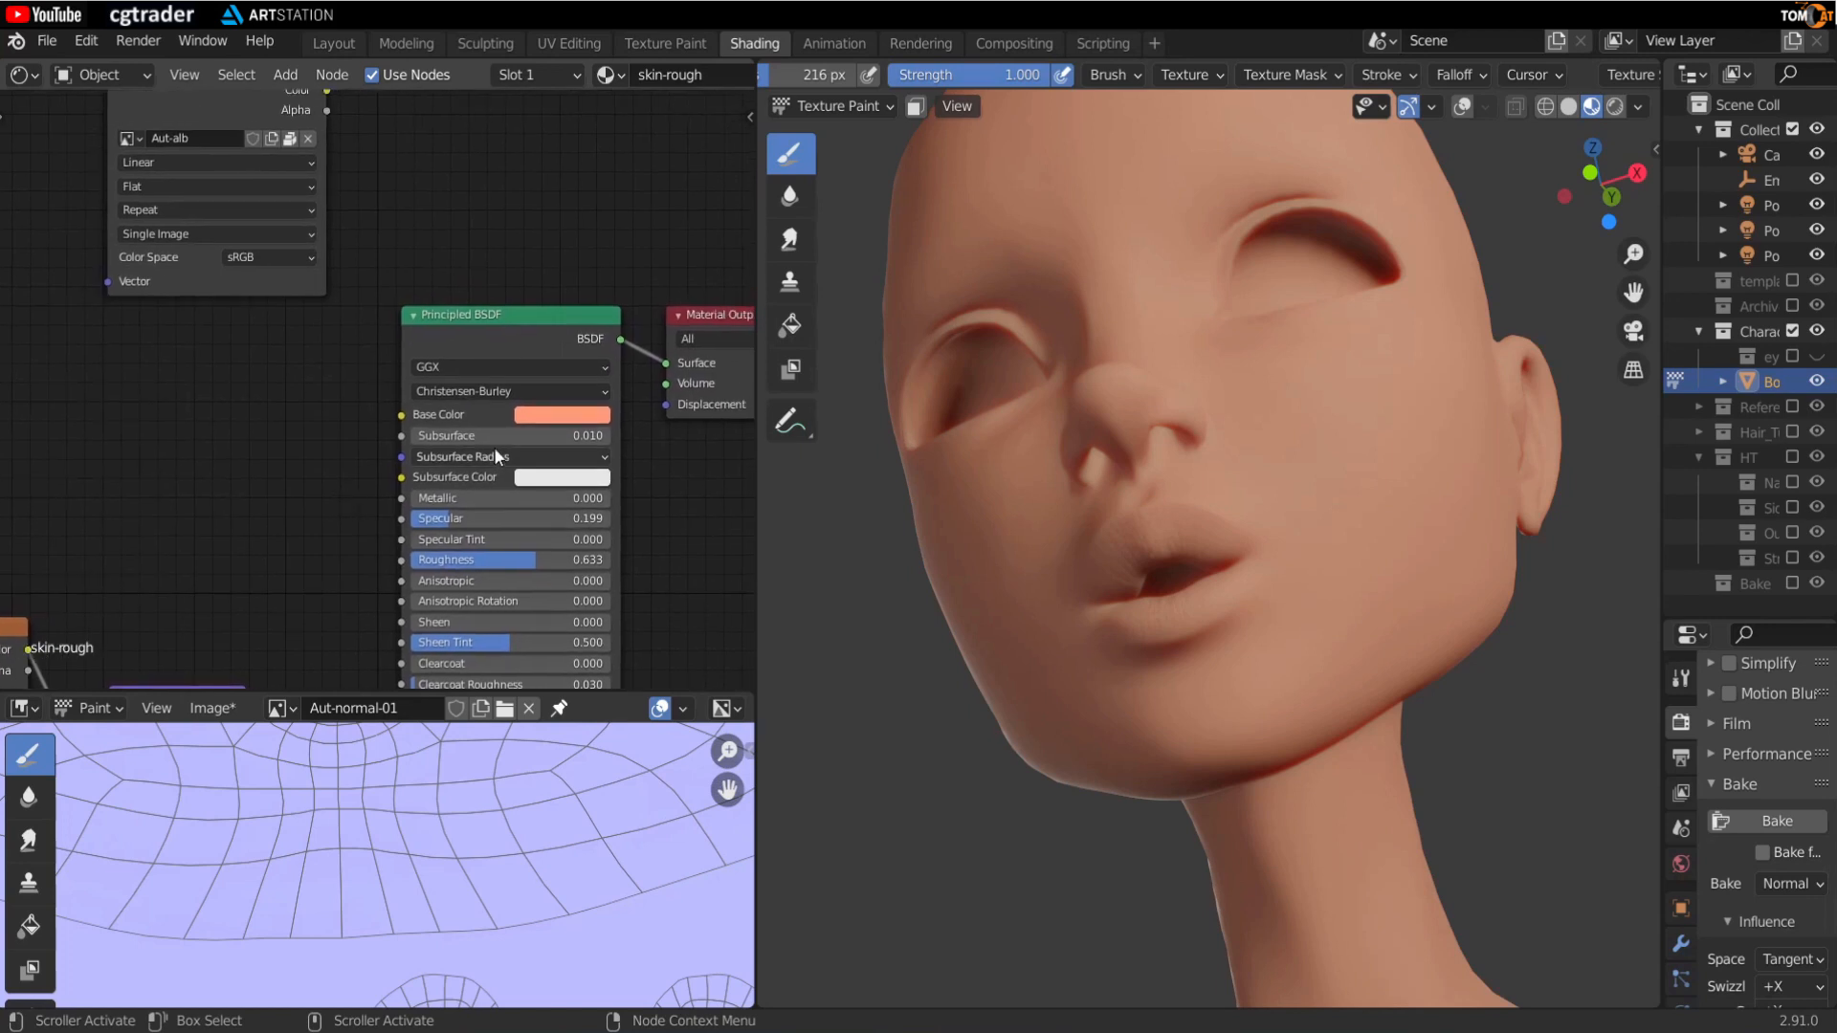
left_click_drag(516, 437, 478, 436)
scroll(1175, 675, "up", 4)
middle_click_drag(1175, 674, 1200, 564)
key("Tab")
mouse_move(1091, 460)
middle_mouse_down()
mouse_move(1168, 460)
mouse_move(1230, 525)
mouse_move(1129, 370)
mouse_move(1099, 463)
mouse_move(1231, 533)
mouse_move(1209, 508)
mouse_move(1184, 518)
middle_mouse_up()
key("Tab")
scroll(1220, 572, "down", 8)
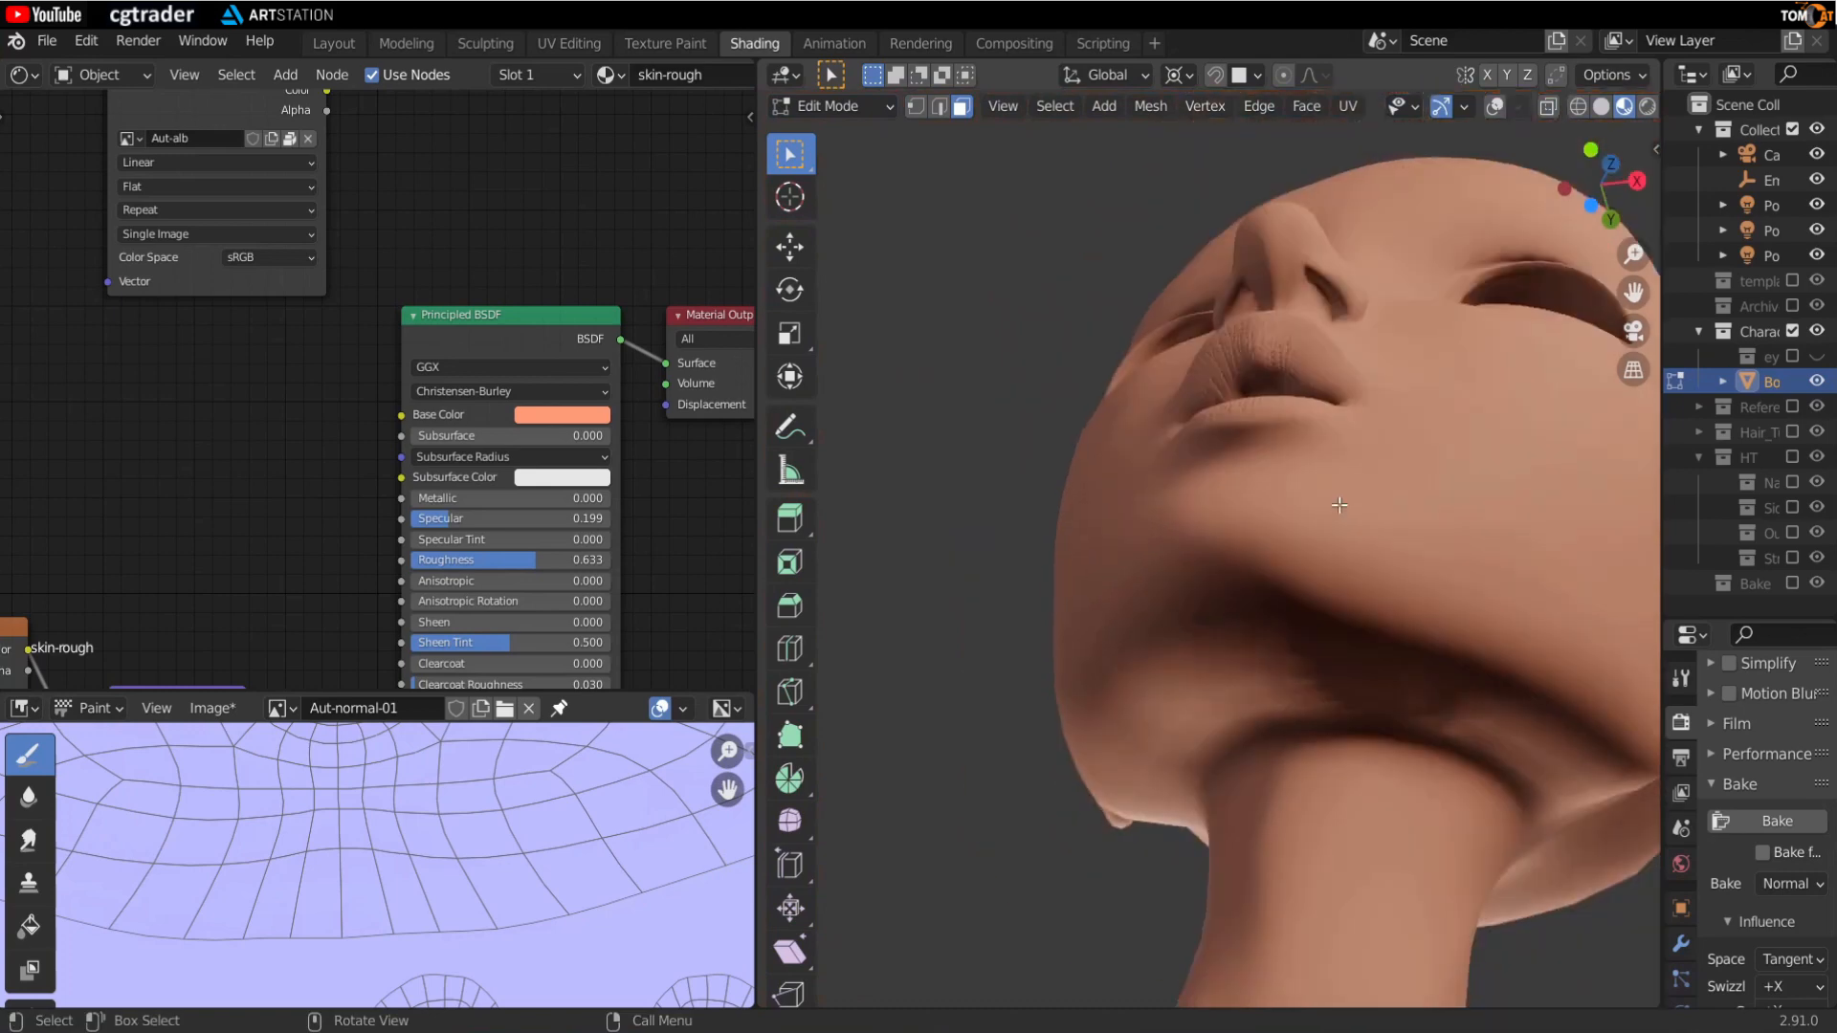
middle_click_drag(1197, 416, 1187, 545)
scroll(431, 822, "down", 3)
Step: Examine the head, arm, hand and foot islands across the Aut-normal-01 map
left_click_drag(583, 693, 532, 103)
middle_click_drag(351, 718, 349, 589)
scroll(348, 589, "up", 1)
scroll(348, 595, "up", 2)
middle_click_drag(298, 942, 449, 641)
scroll(405, 756, "up", 6)
scroll(405, 766, "down", 4)
middle_click_drag(383, 507, 392, 900)
middle_click_drag(445, 335, 198, 773)
scroll(378, 670, "down", 3)
middle_click_drag(459, 861, 480, 746)
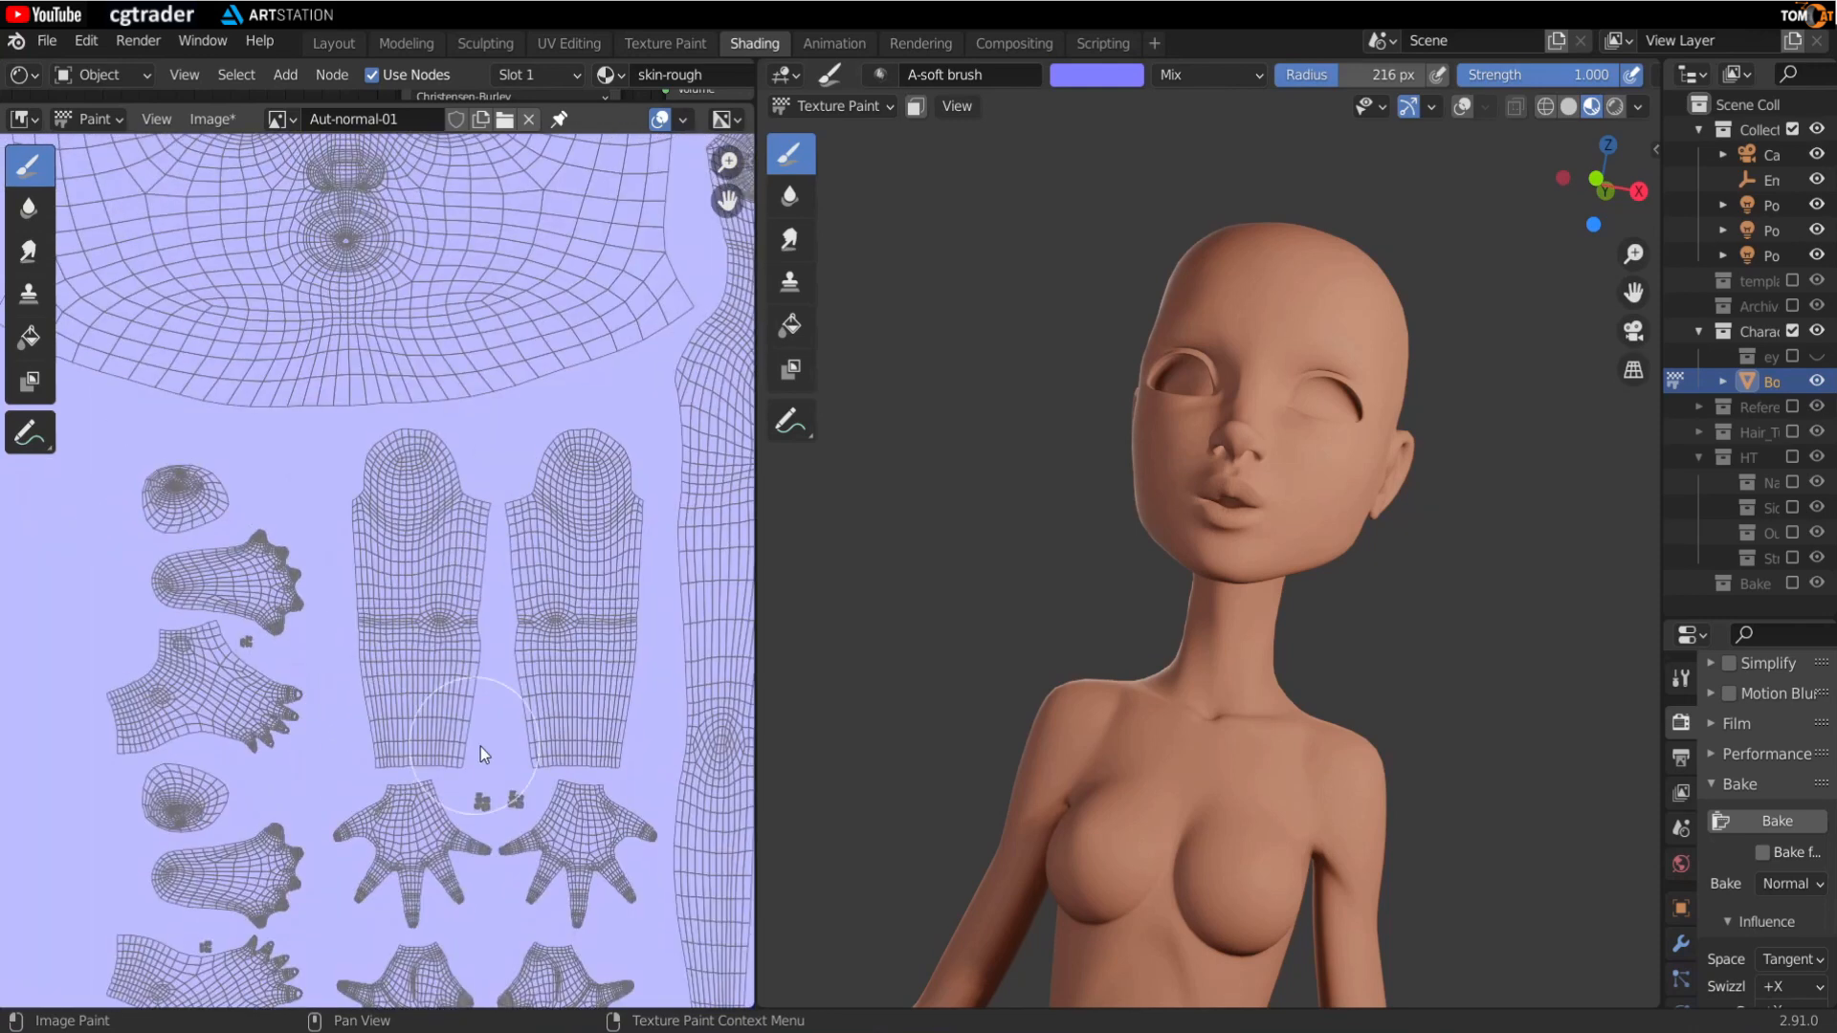
Step: Try a Subsurface value of 0.1 on the skin material's Principled BSDF
scroll(1196, 497, "up", 3)
middle_click_drag(1196, 498, 1195, 516)
left_click_drag(341, 89, 340, 825)
left_click(475, 504)
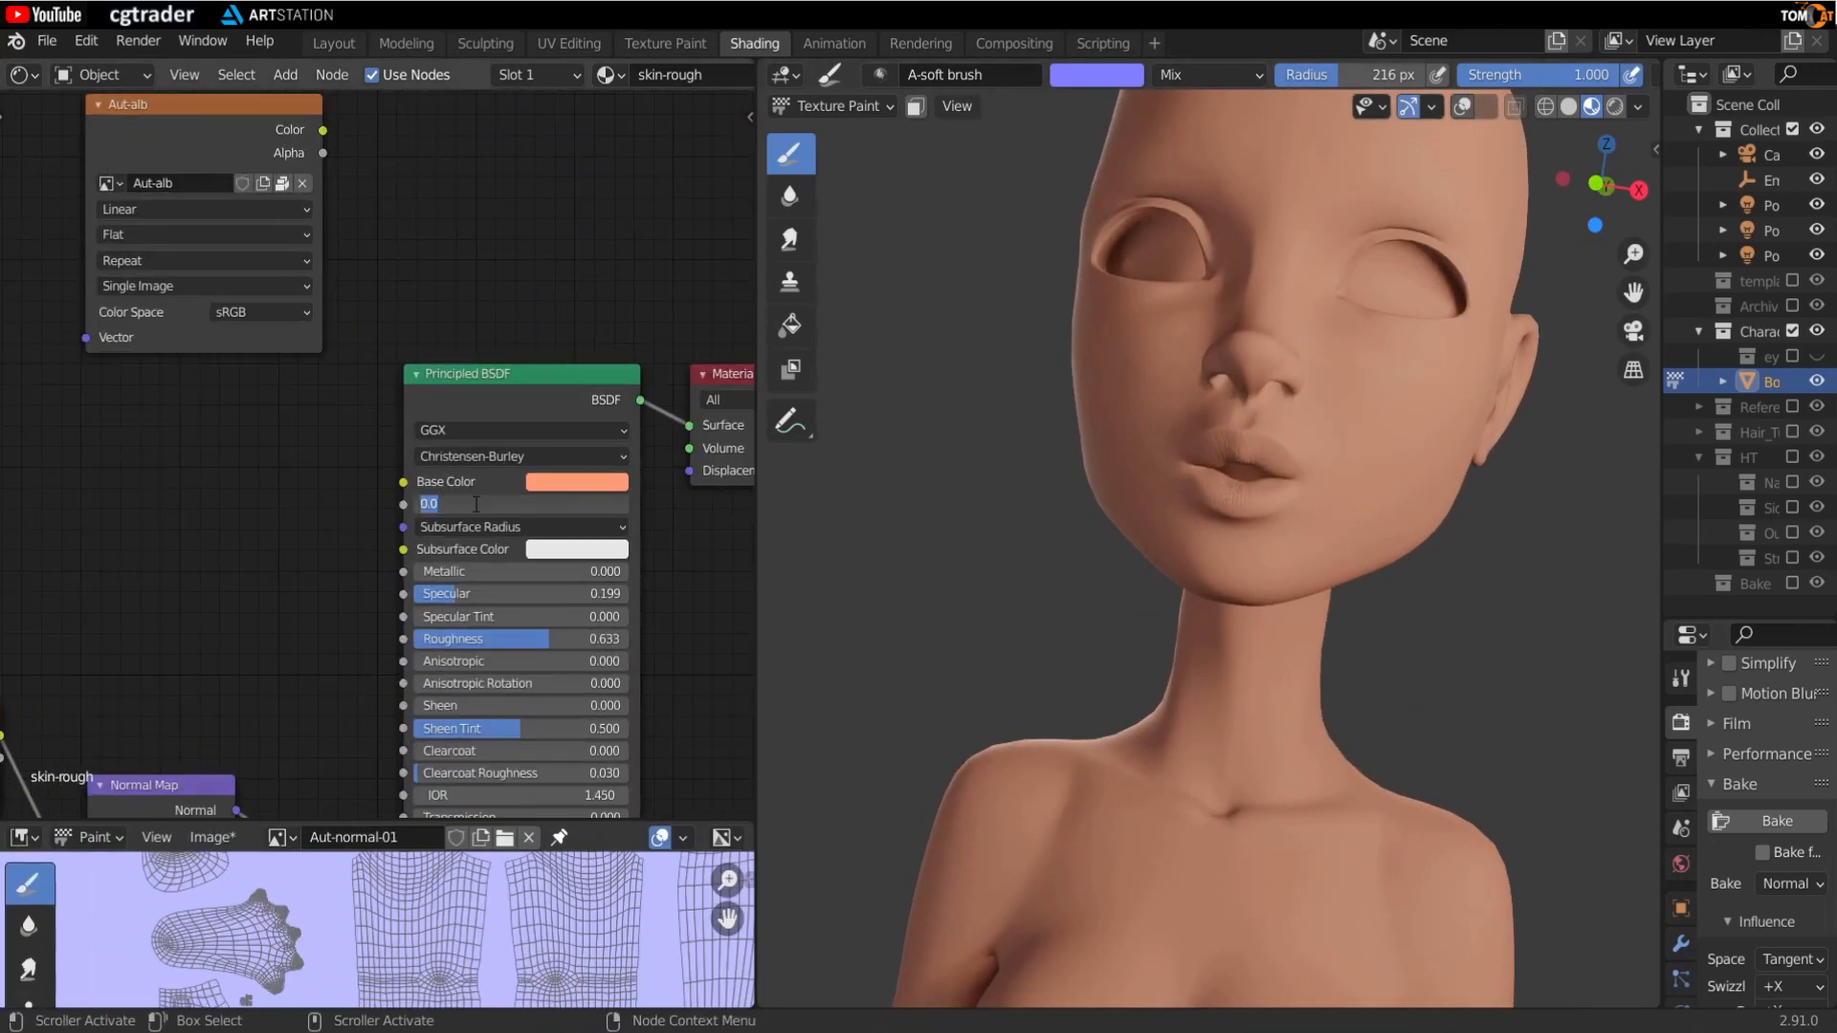
type("0.1")
key("Return")
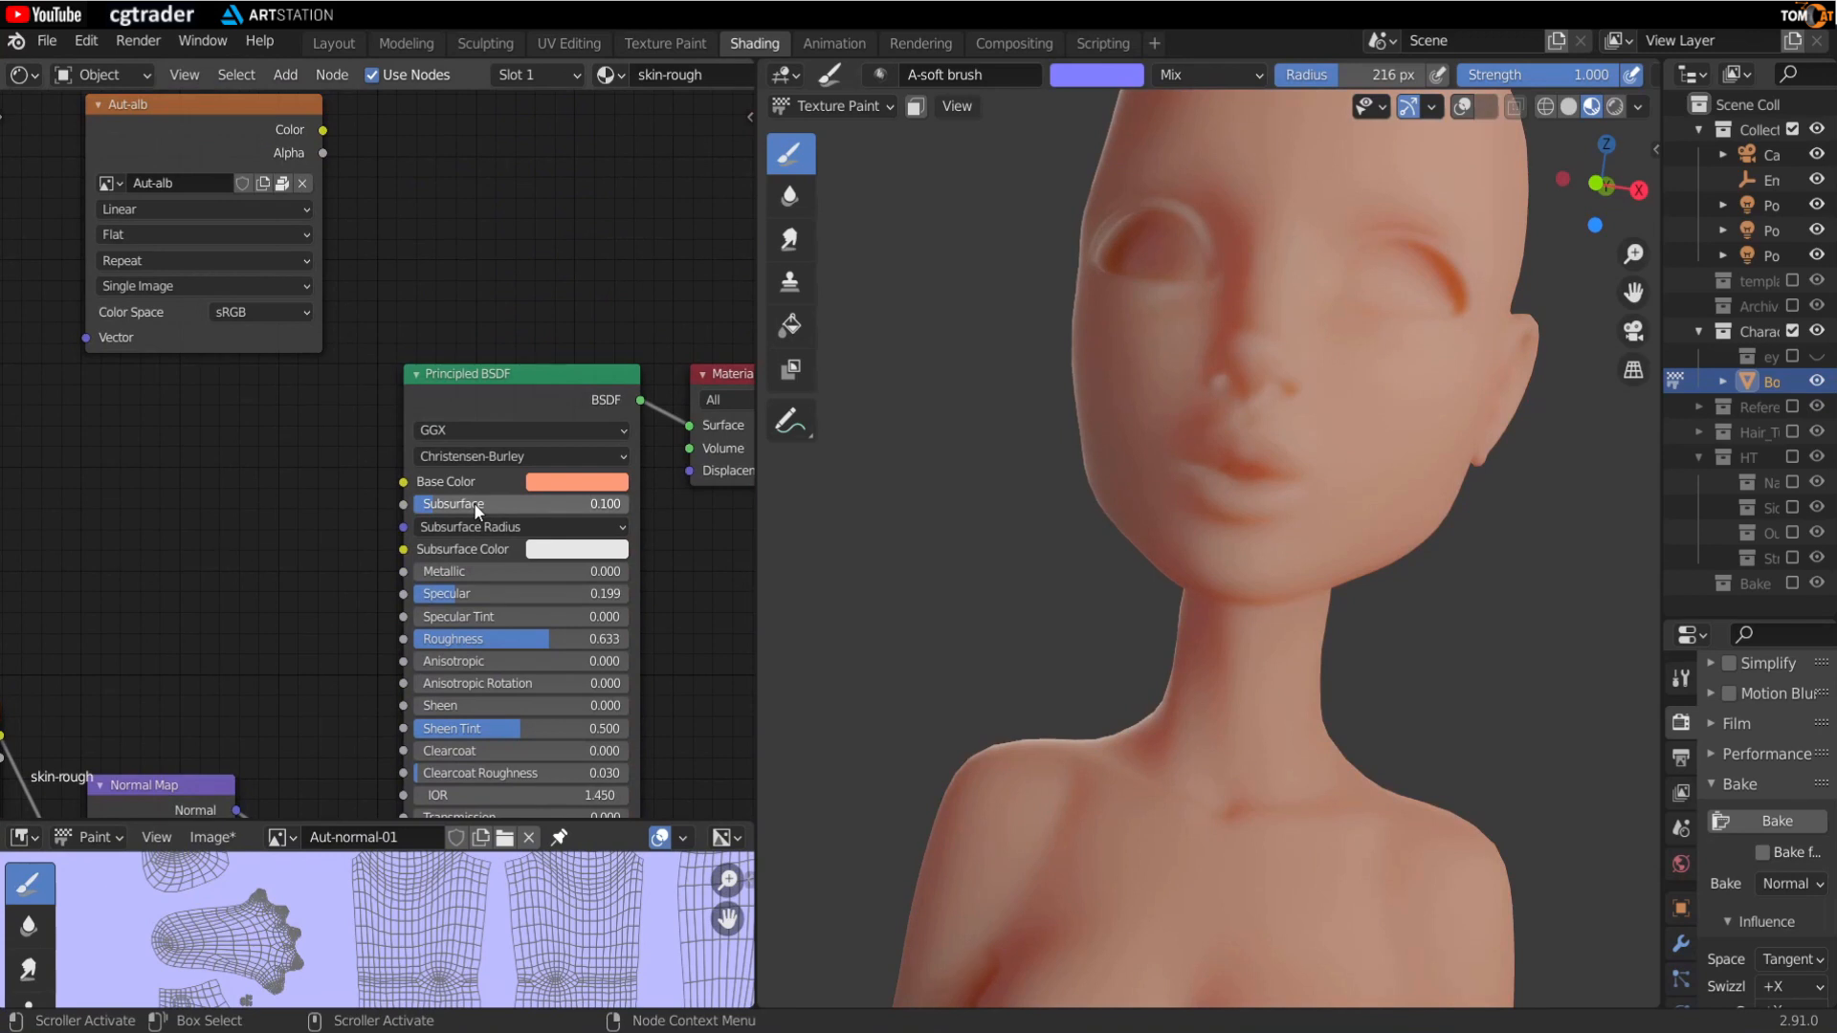
Step: Set the Principled BSDF's Subsurface to 0.01
left_click(476, 504)
type(".0")
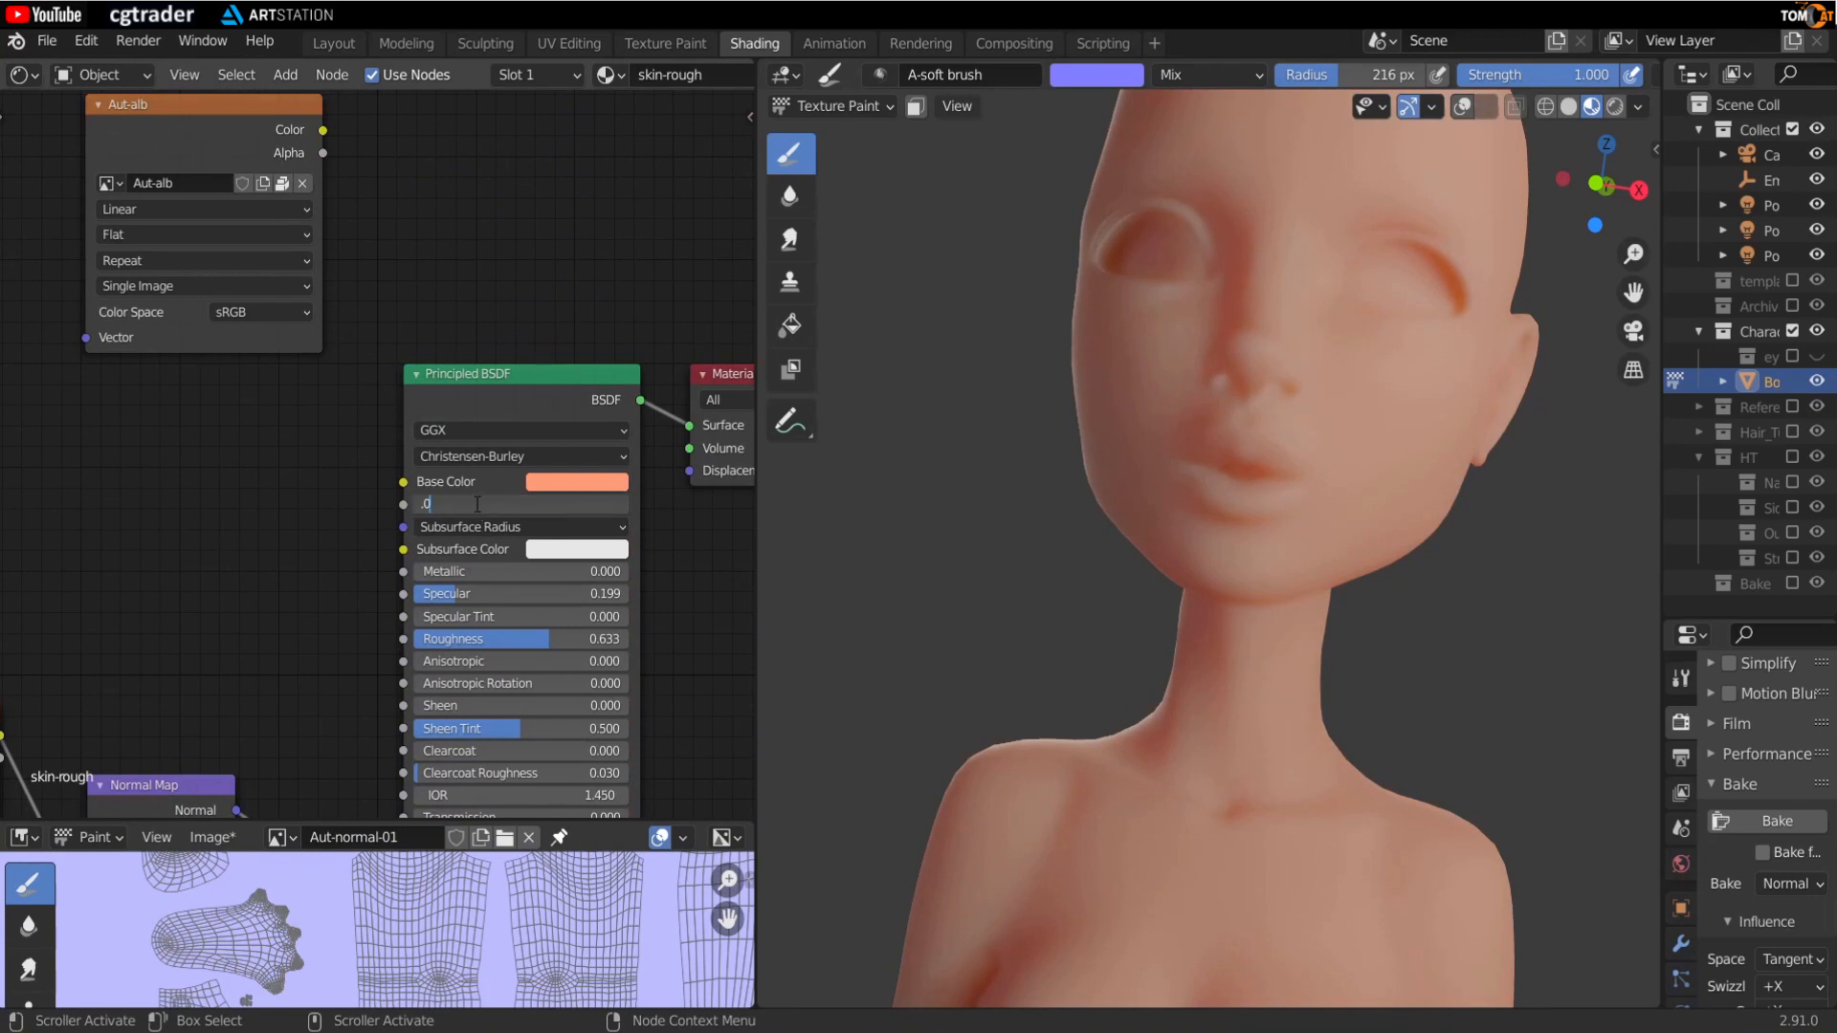
type("1")
key("Return")
Step: Connect the Aut-alb texture's Color output to the Principled BSDF's Base Color and check the textured face
middle_click_drag(337, 146, 365, 187)
left_click_drag(352, 171, 431, 521)
middle_click_drag(1070, 493, 1153, 526)
scroll(1115, 505, "up", 5)
scroll(1039, 482, "down", 4)
scroll(1194, 524, "up", 5)
middle_click_drag(1153, 526, 1243, 668, "shift")
scroll(1243, 668, "down", 2)
scroll(294, 593, "down", 4)
Step: Save the painted Aut-normal-01 image to its file
middle_click_drag(294, 593, 300, 419)
left_click_drag(356, 822, 287, 252)
left_click(220, 273)
left_click(245, 468)
scroll(1052, 445, "down", 5)
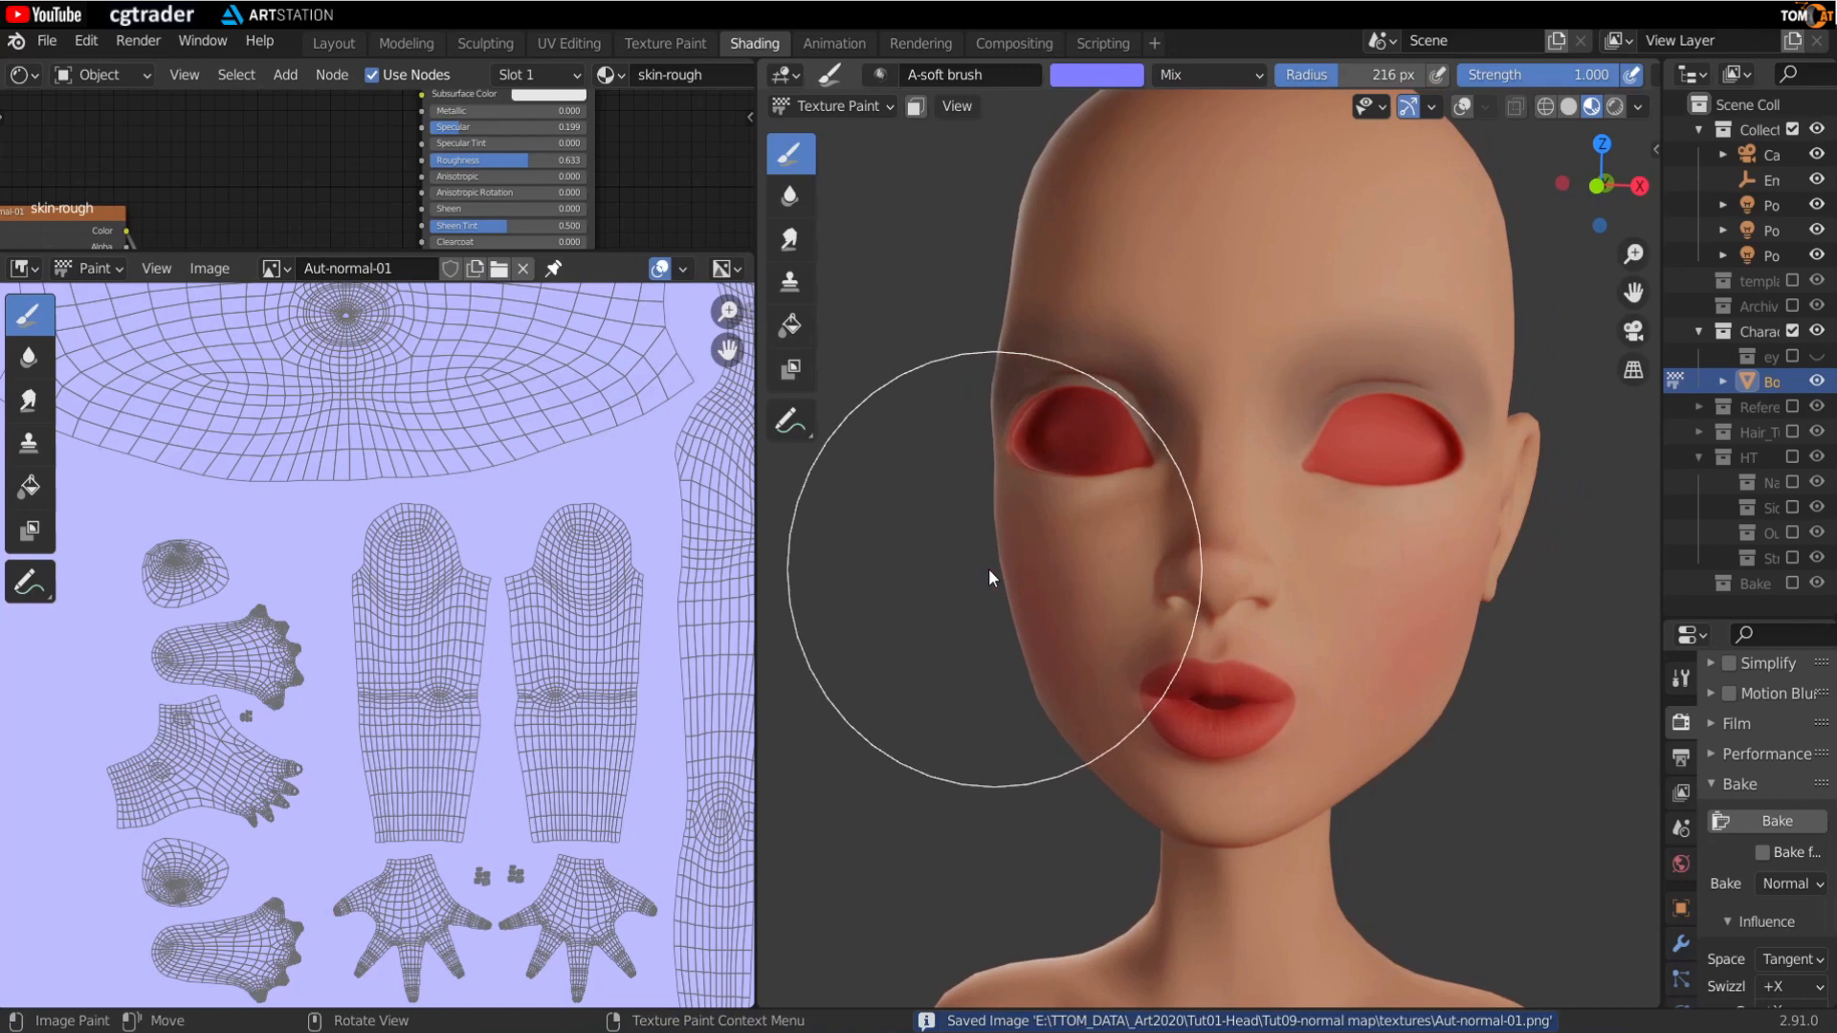
Step: Enlarge the 3D view of the face and enable the eyelashes and HT hair collections
middle_click_drag(1115, 447, 1093, 502)
middle_click_drag(1081, 617, 1029, 449)
scroll(1026, 520, "up", 3)
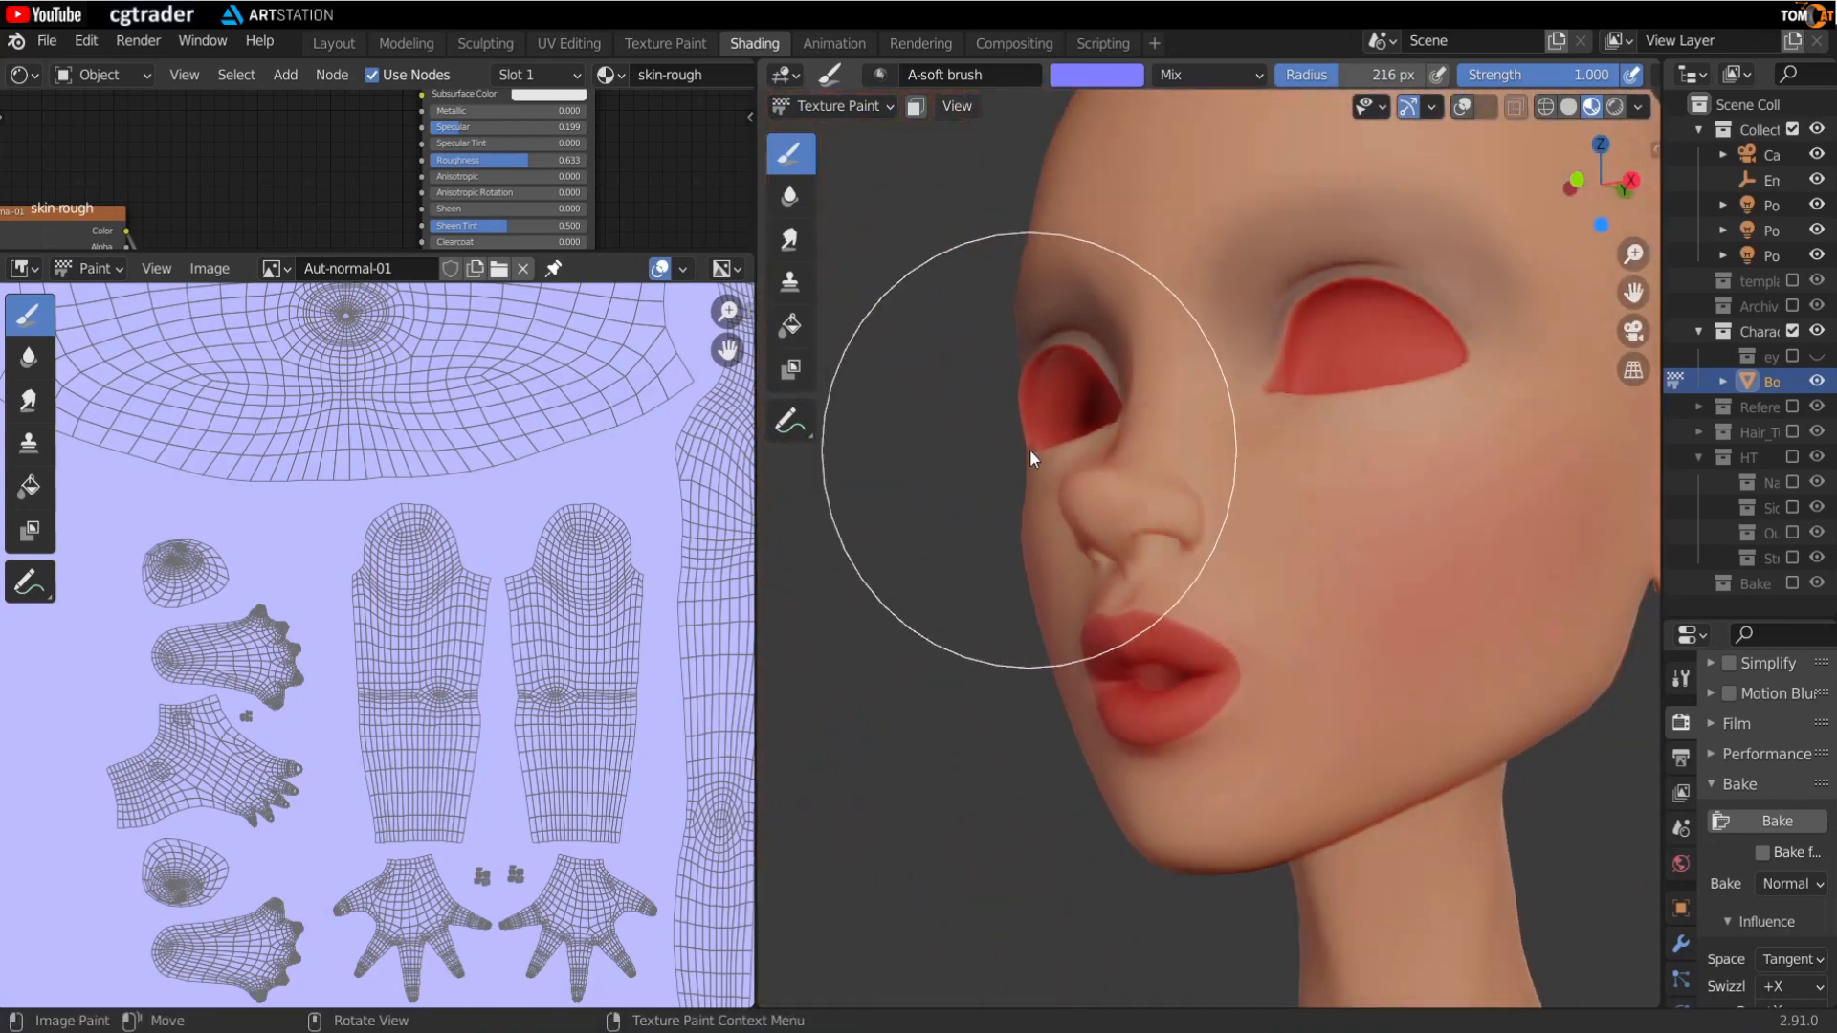
key("KP_1")
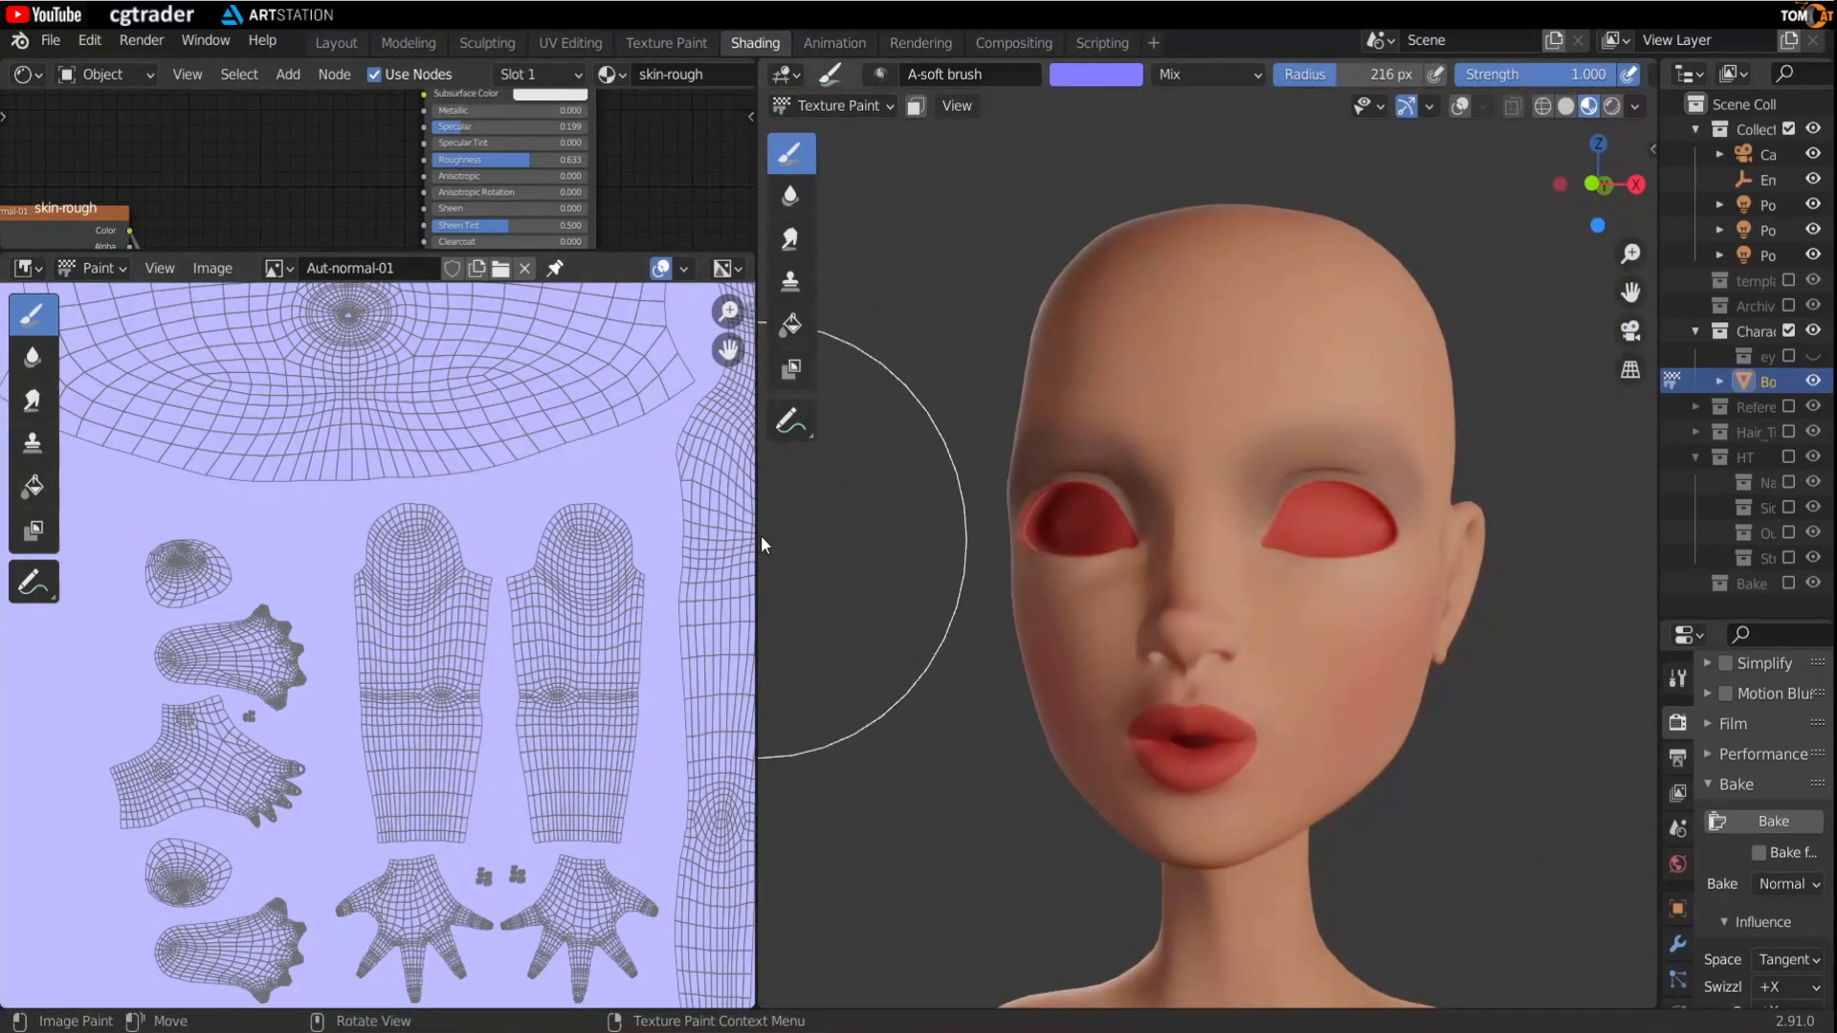
left_click_drag(761, 536, 386, 536)
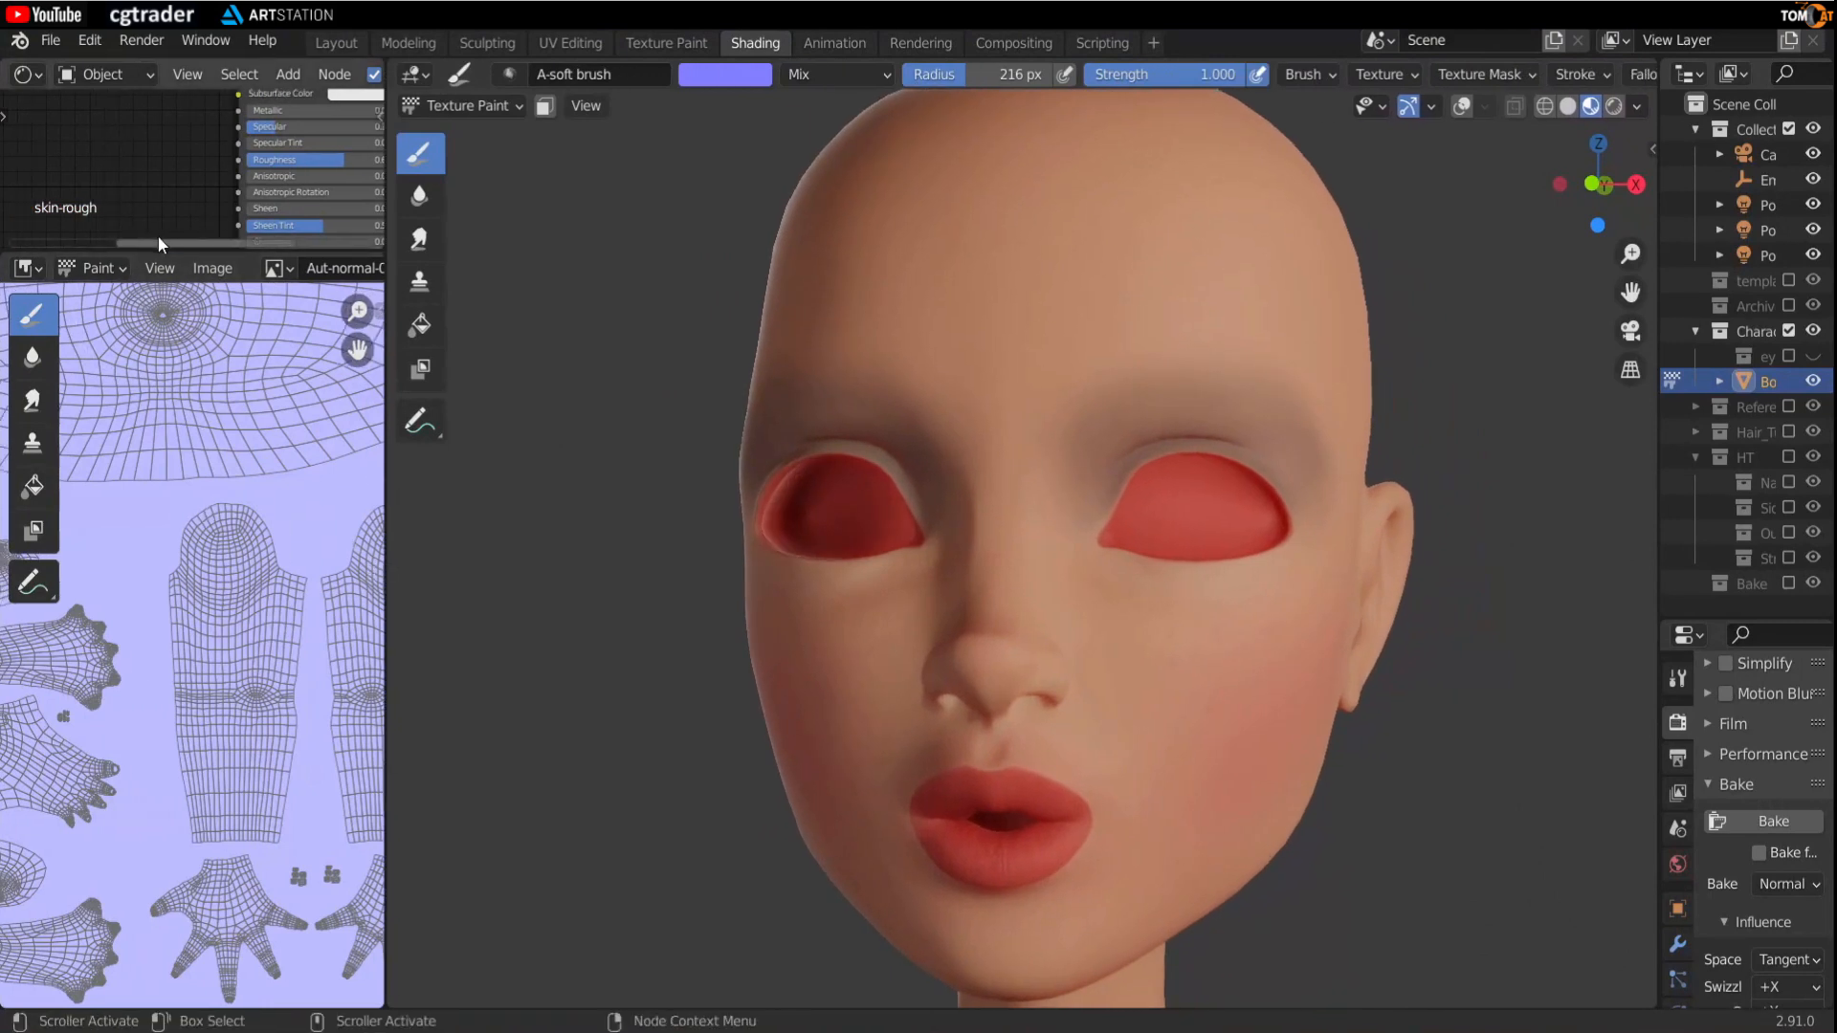
left_click_drag(157, 251, 277, 682)
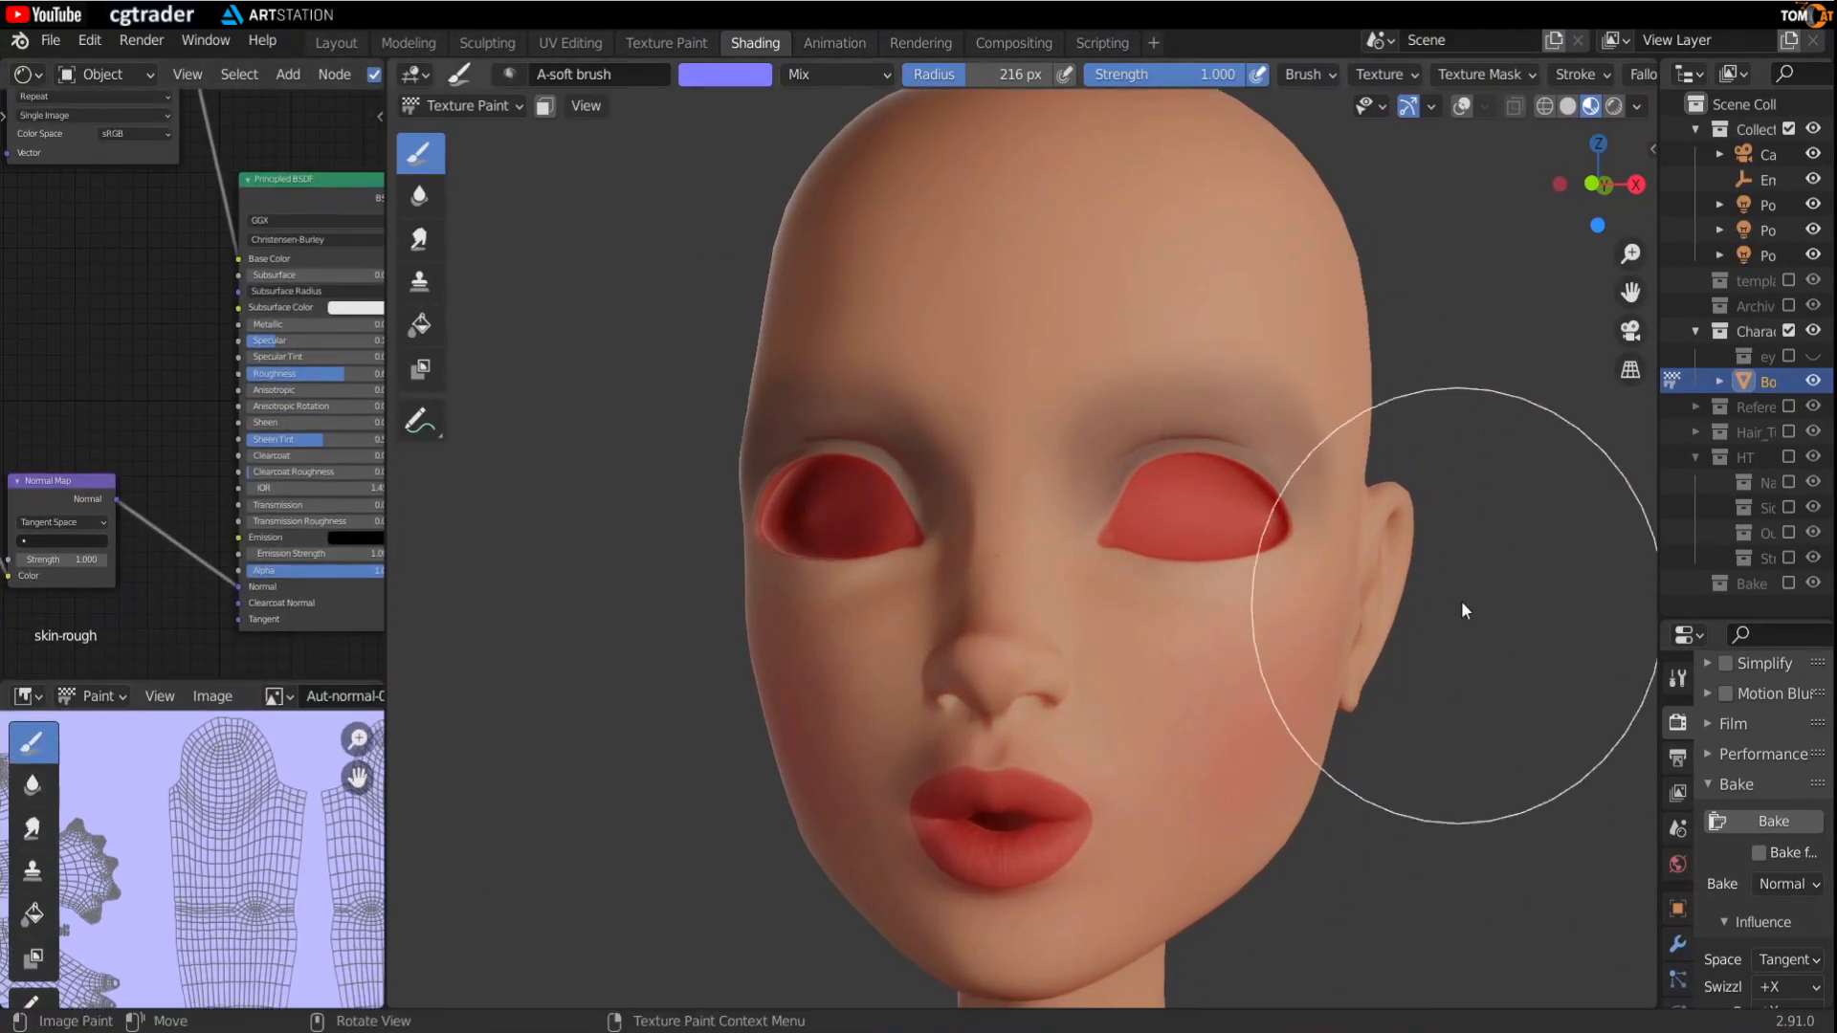
left_click_drag(1659, 434, 1436, 434)
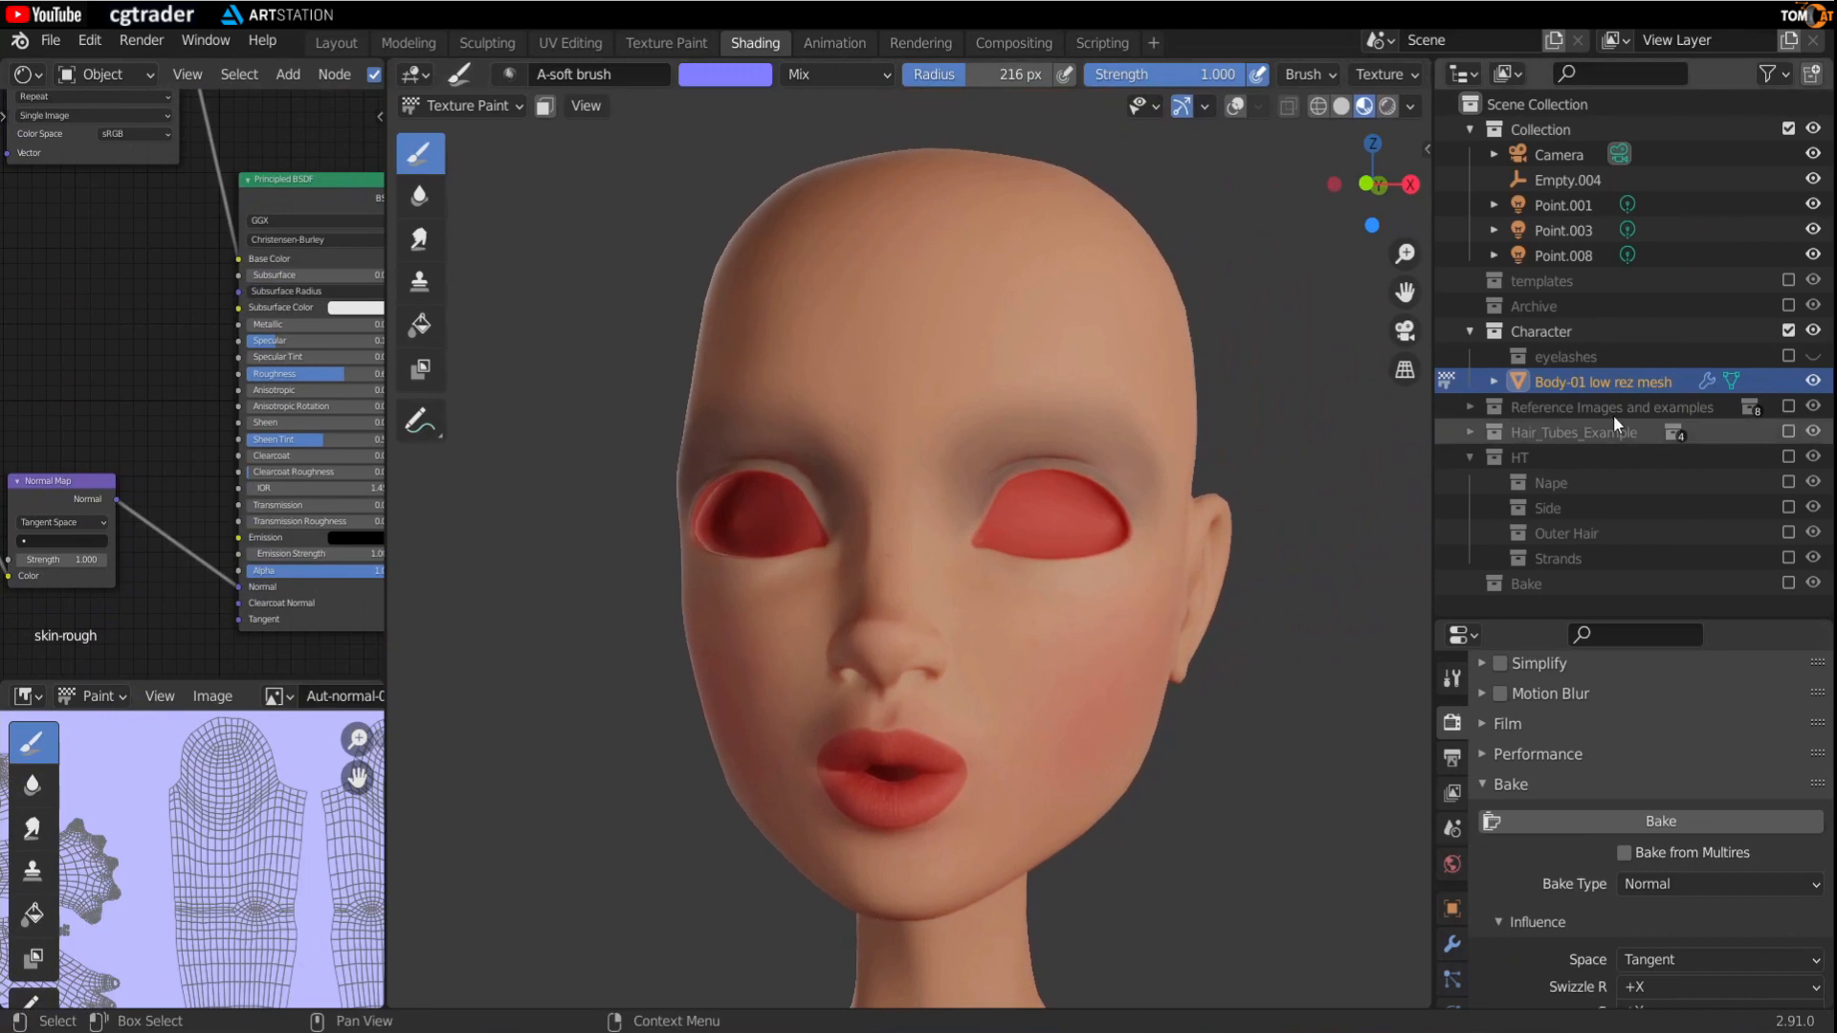
left_click(1789, 356)
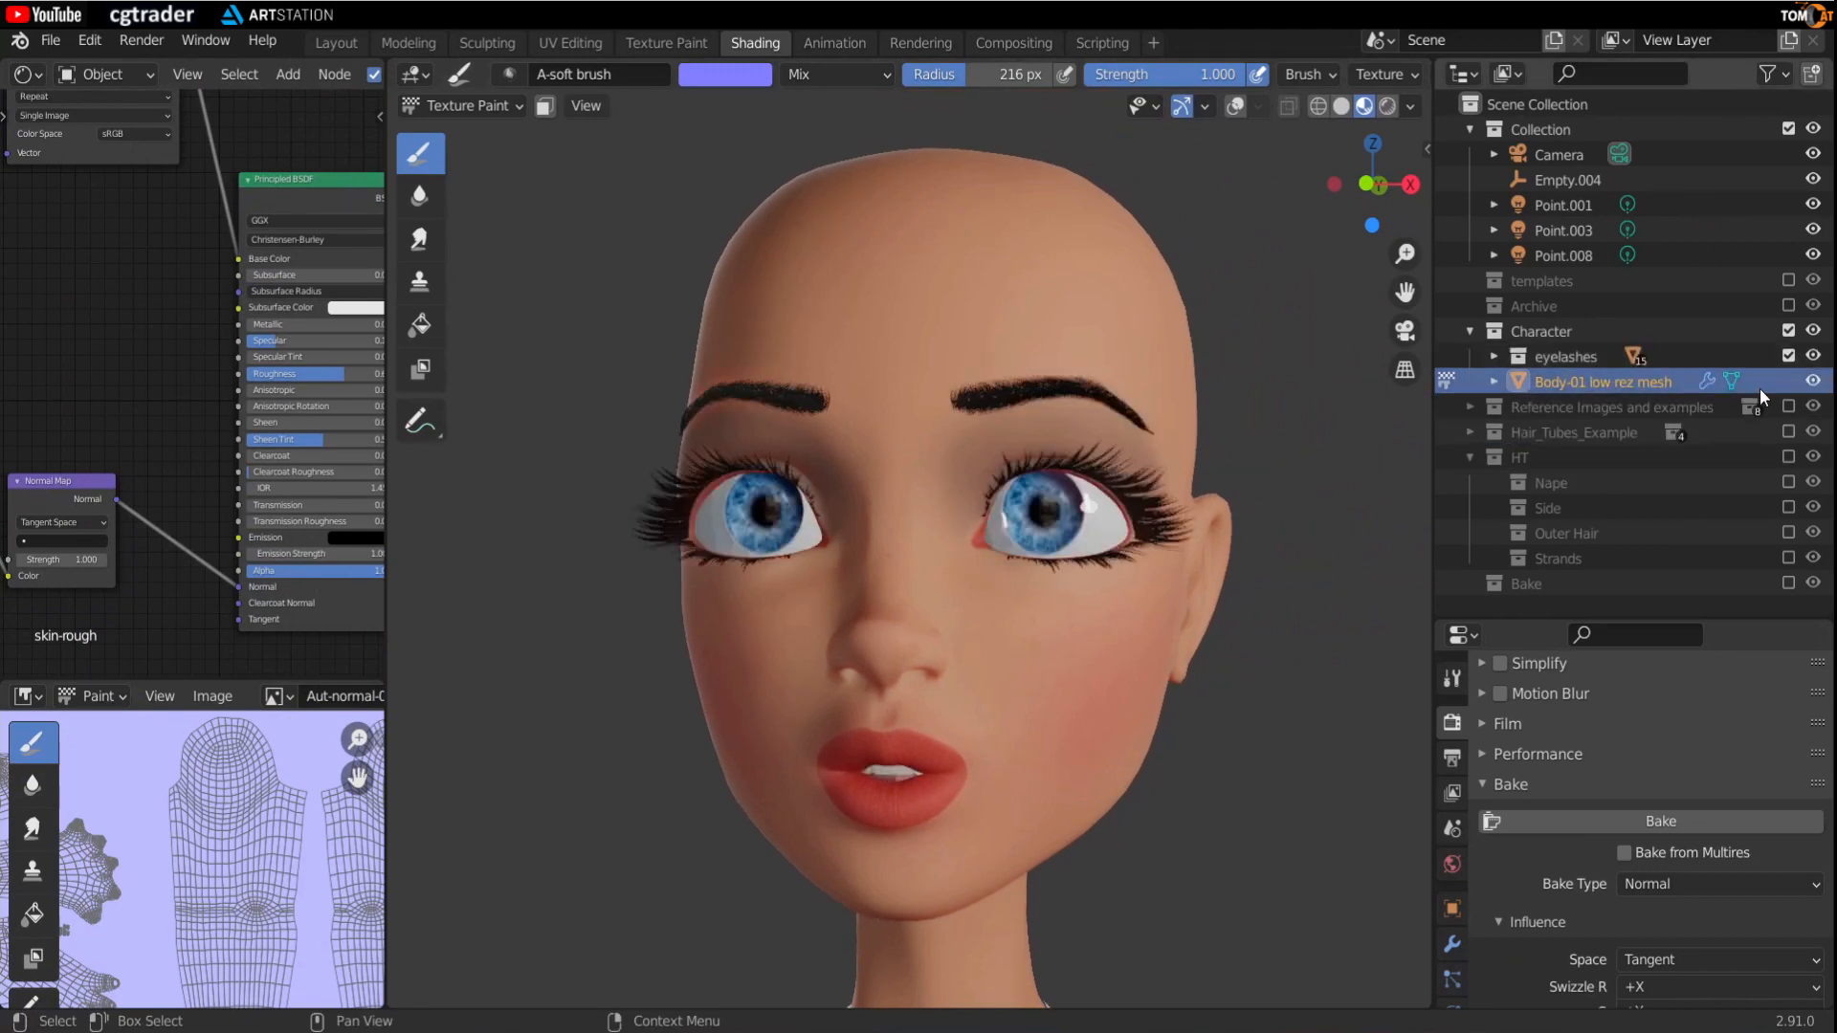
left_click(1789, 456)
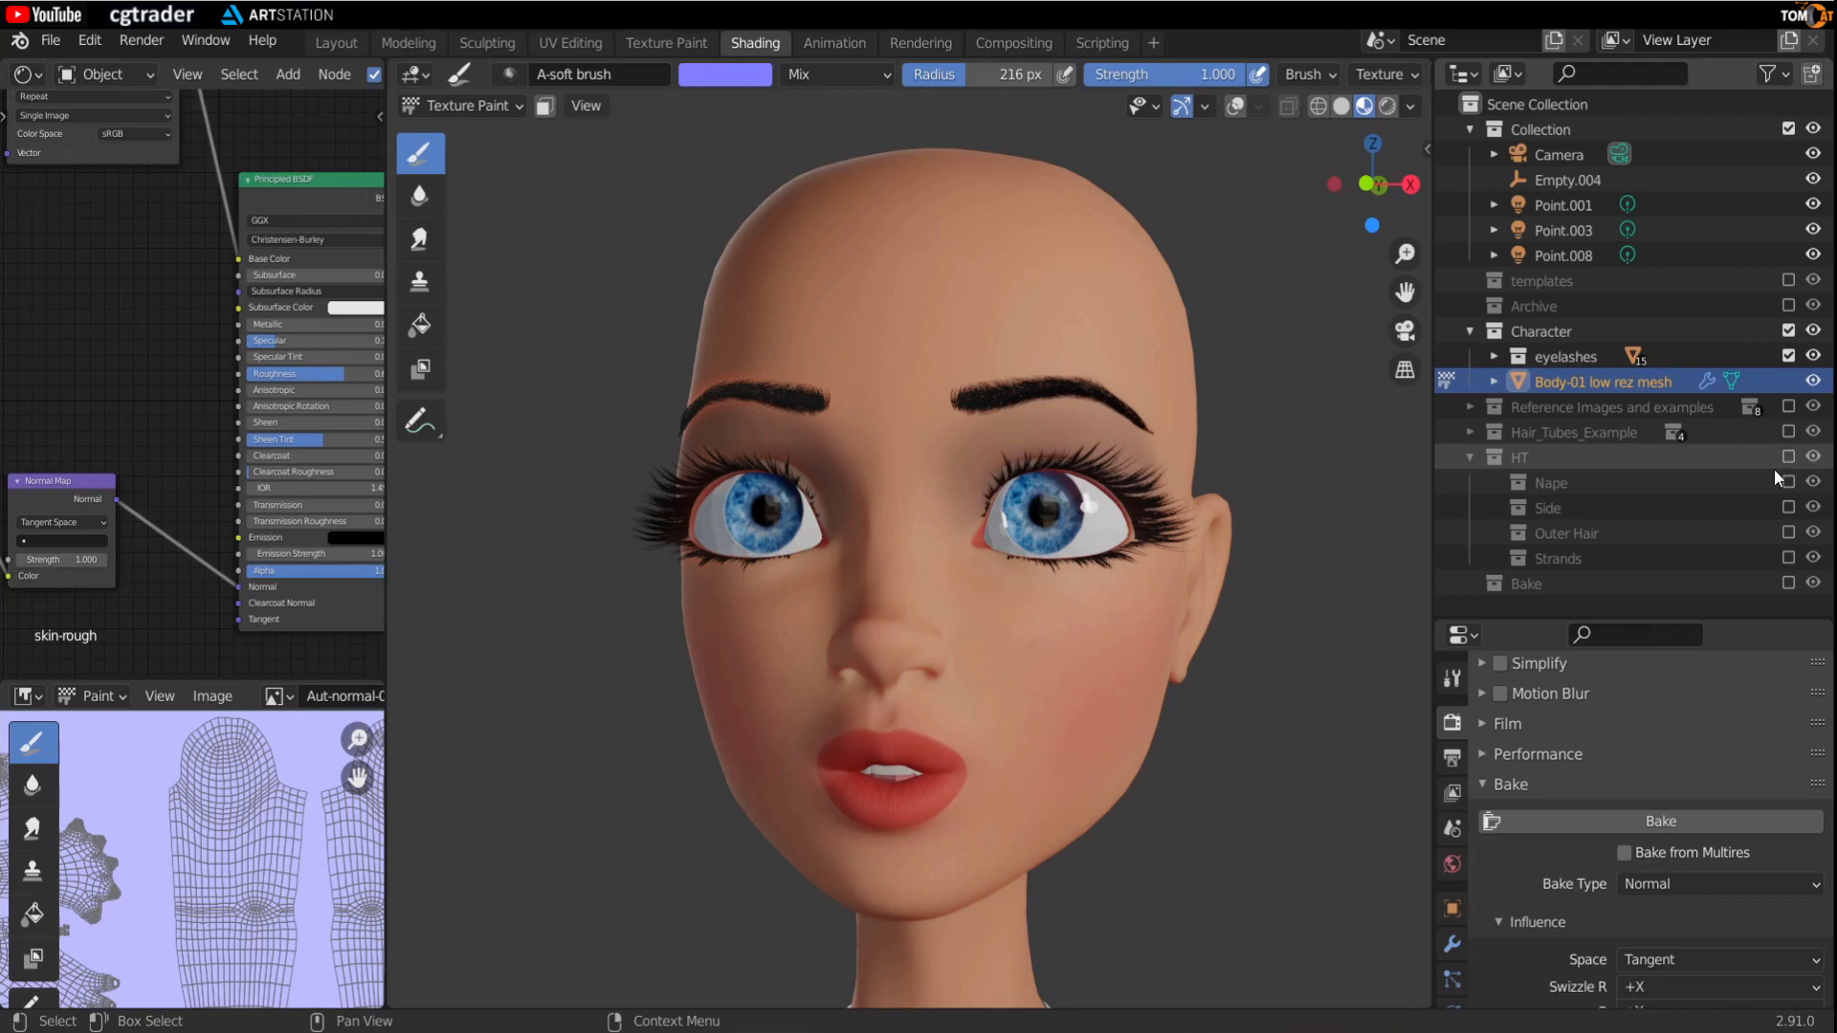
left_click_drag(1438, 534, 1627, 534)
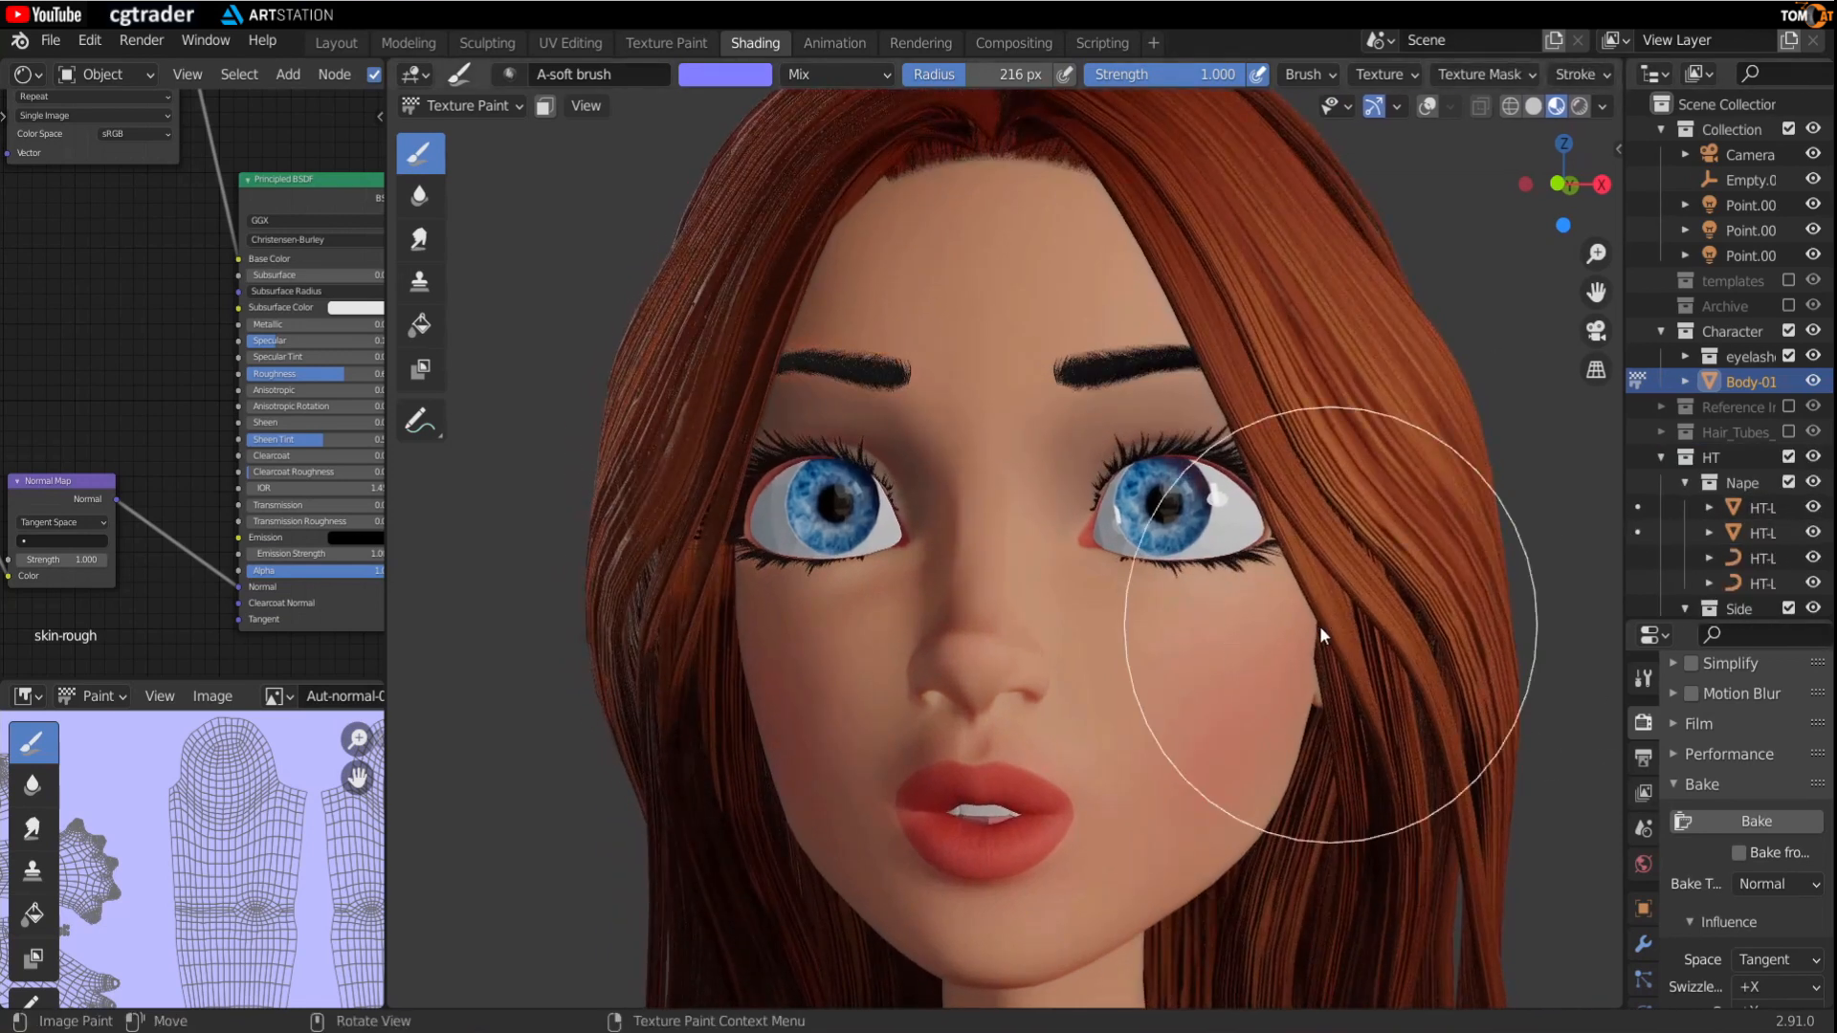
Step: Switch the body from Texture Paint to Object Mode and view the complete face with hair
middle_click_drag(1319, 626, 1250, 565)
left_click(483, 107)
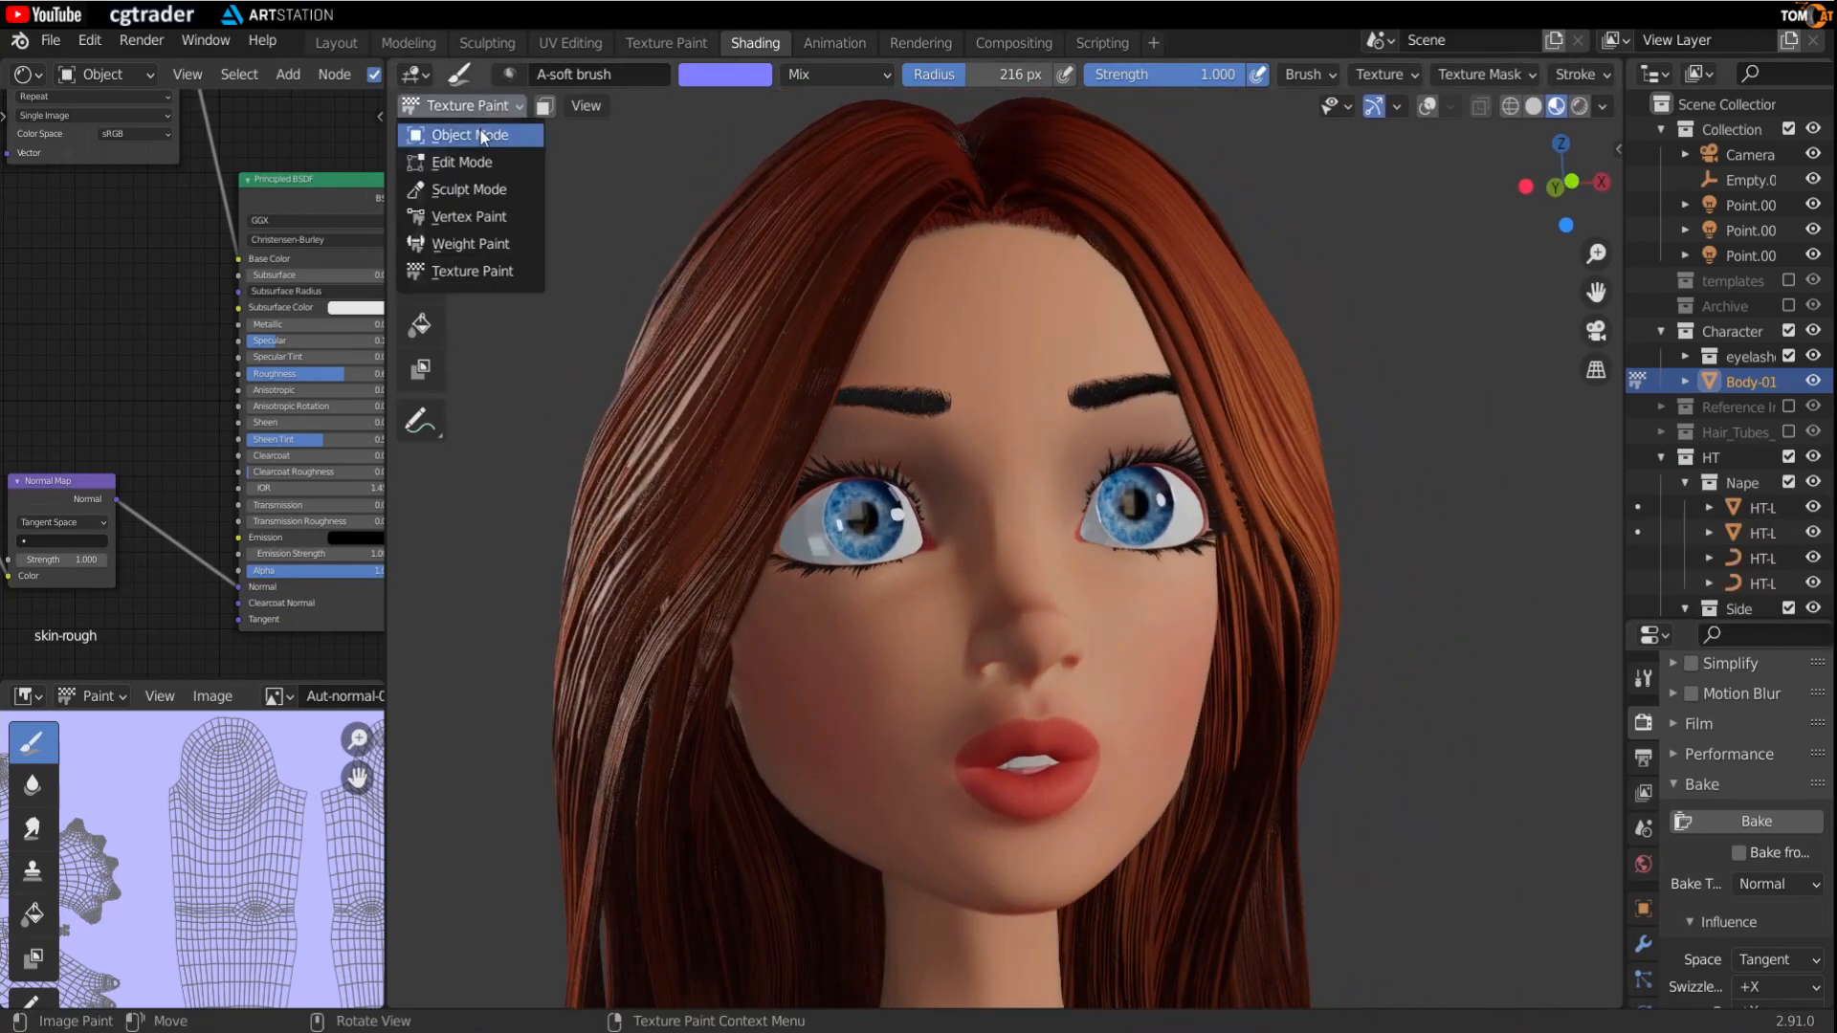
left_click(469, 135)
middle_click_drag(984, 584, 1201, 641)
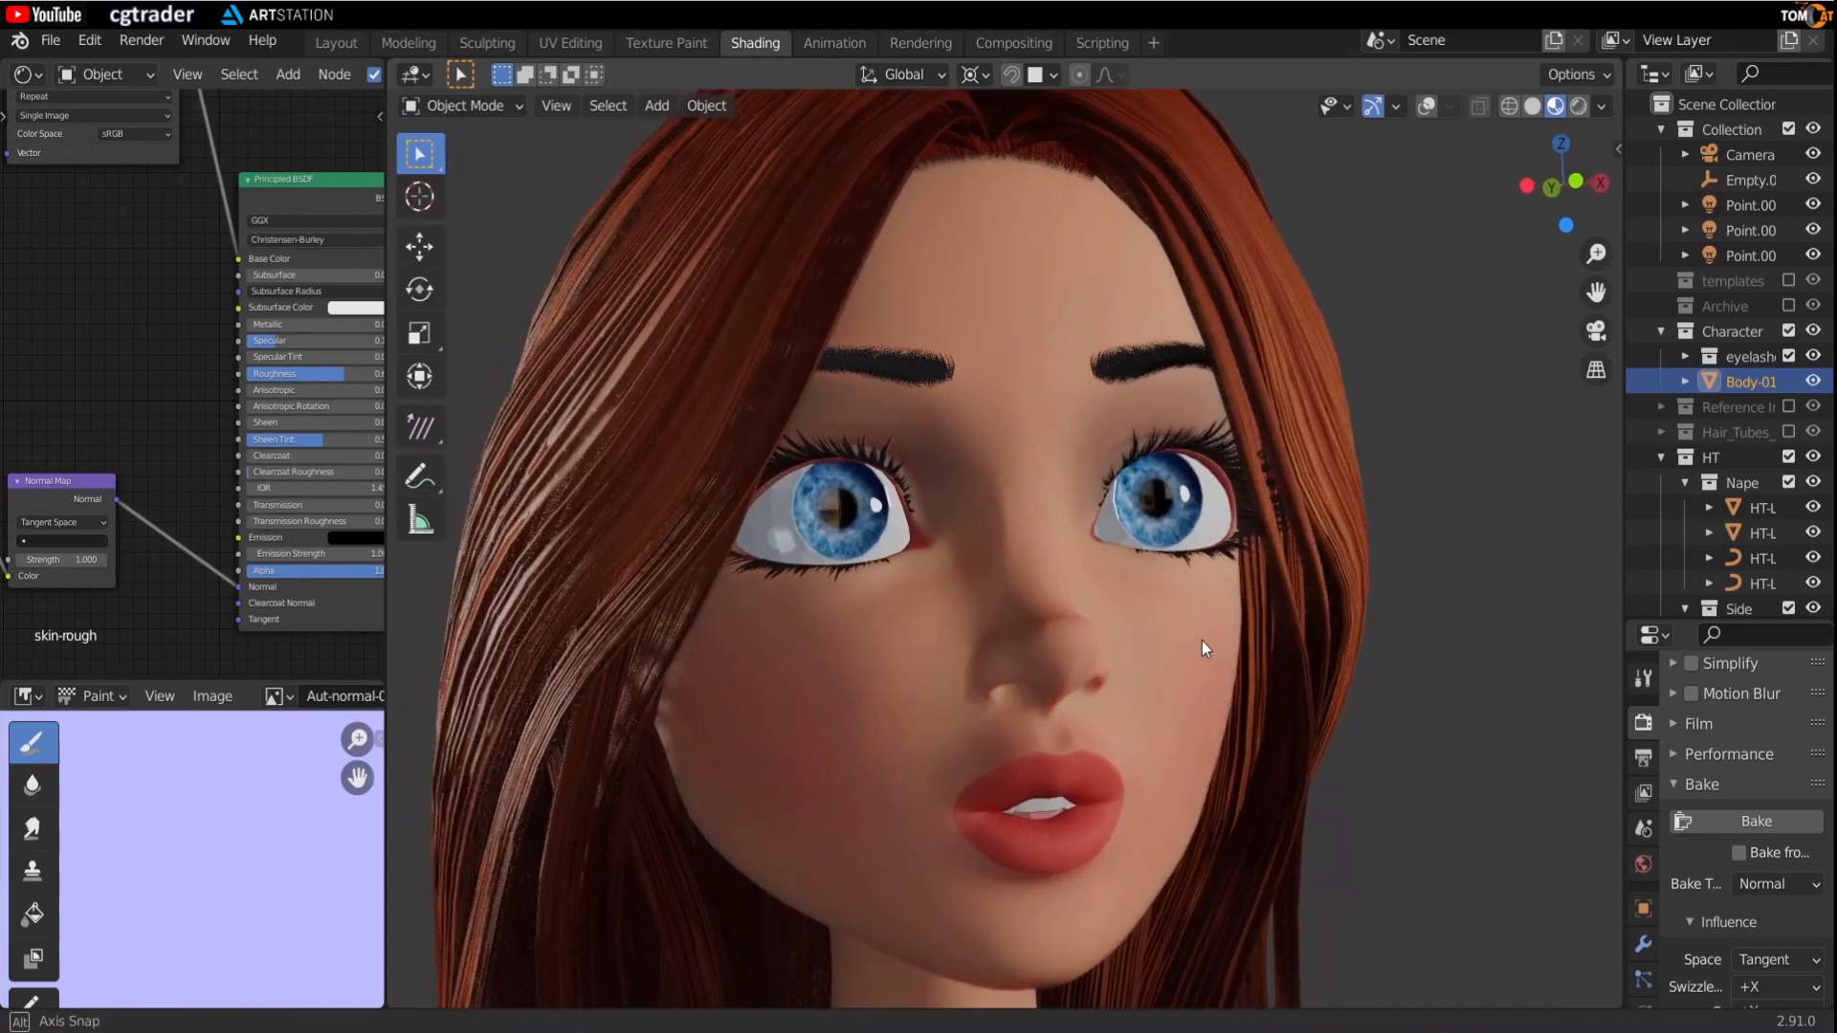
middle_click_drag(1027, 675, 955, 588)
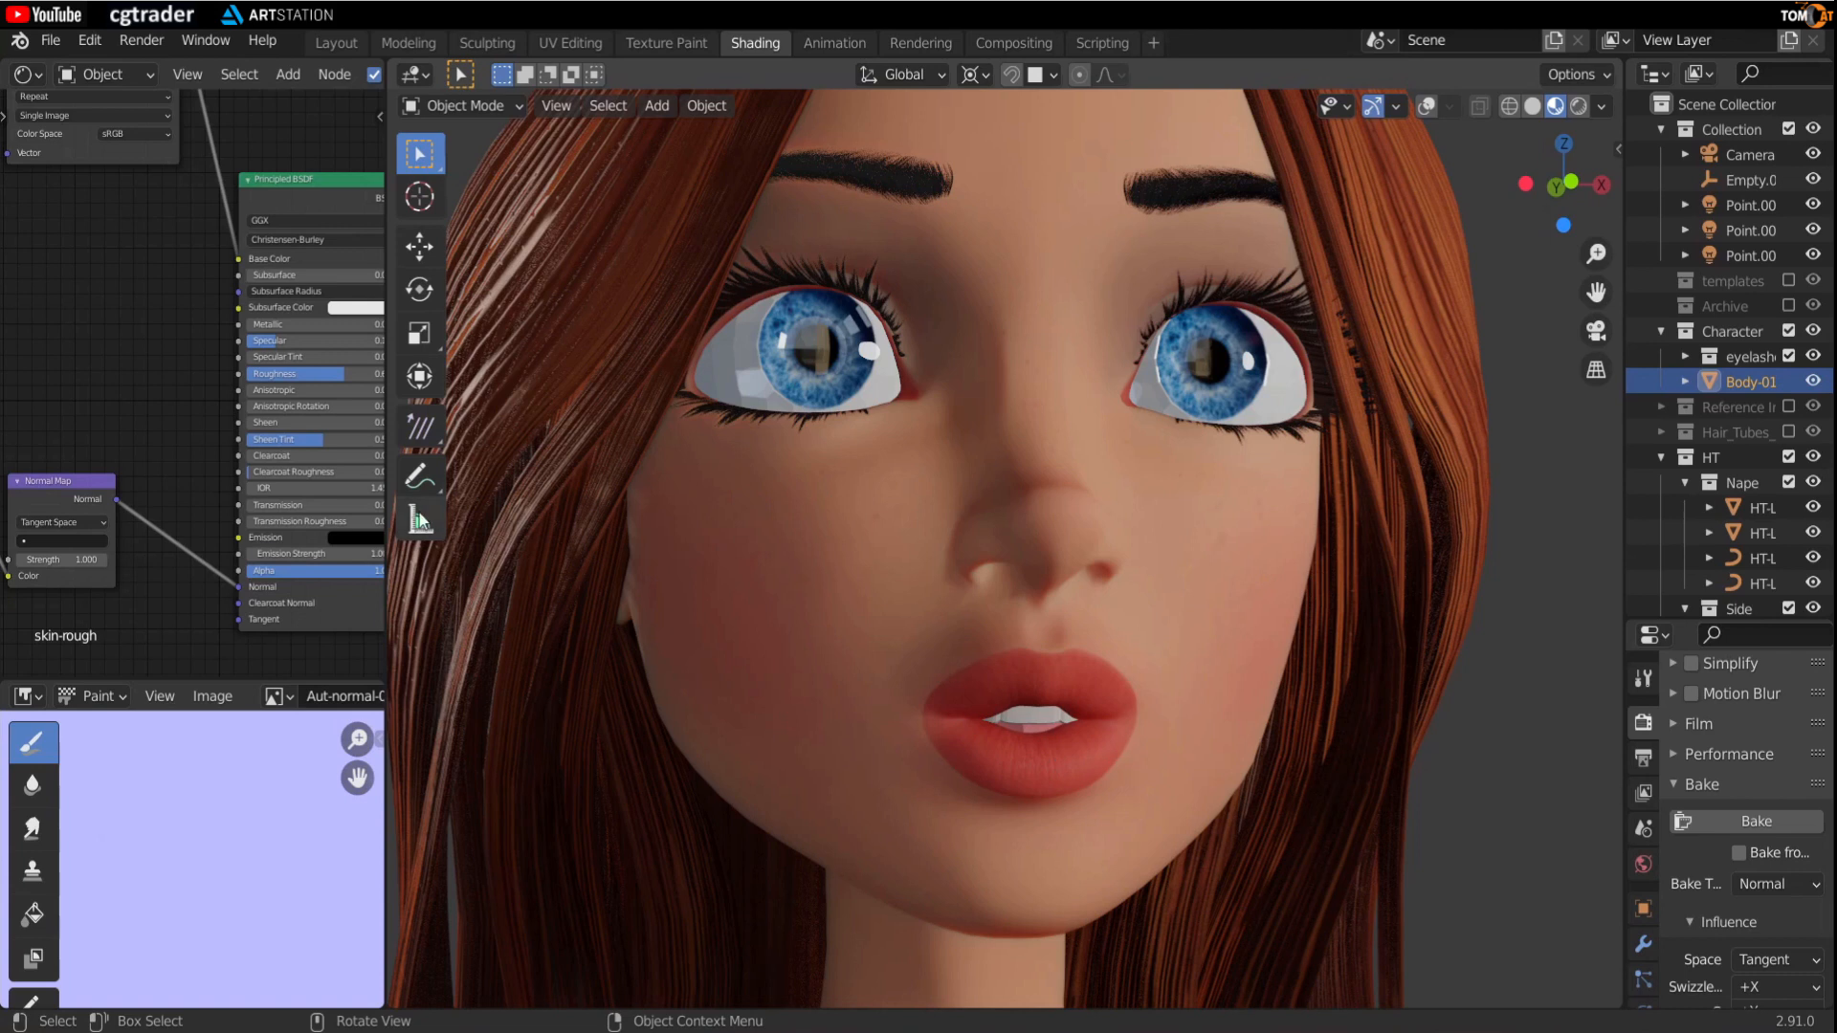
Step: Try the skin material with Roughness at 0 and inspect the reflections on the cheek, nose and lips
middle_click_drag(197, 389, 136, 393)
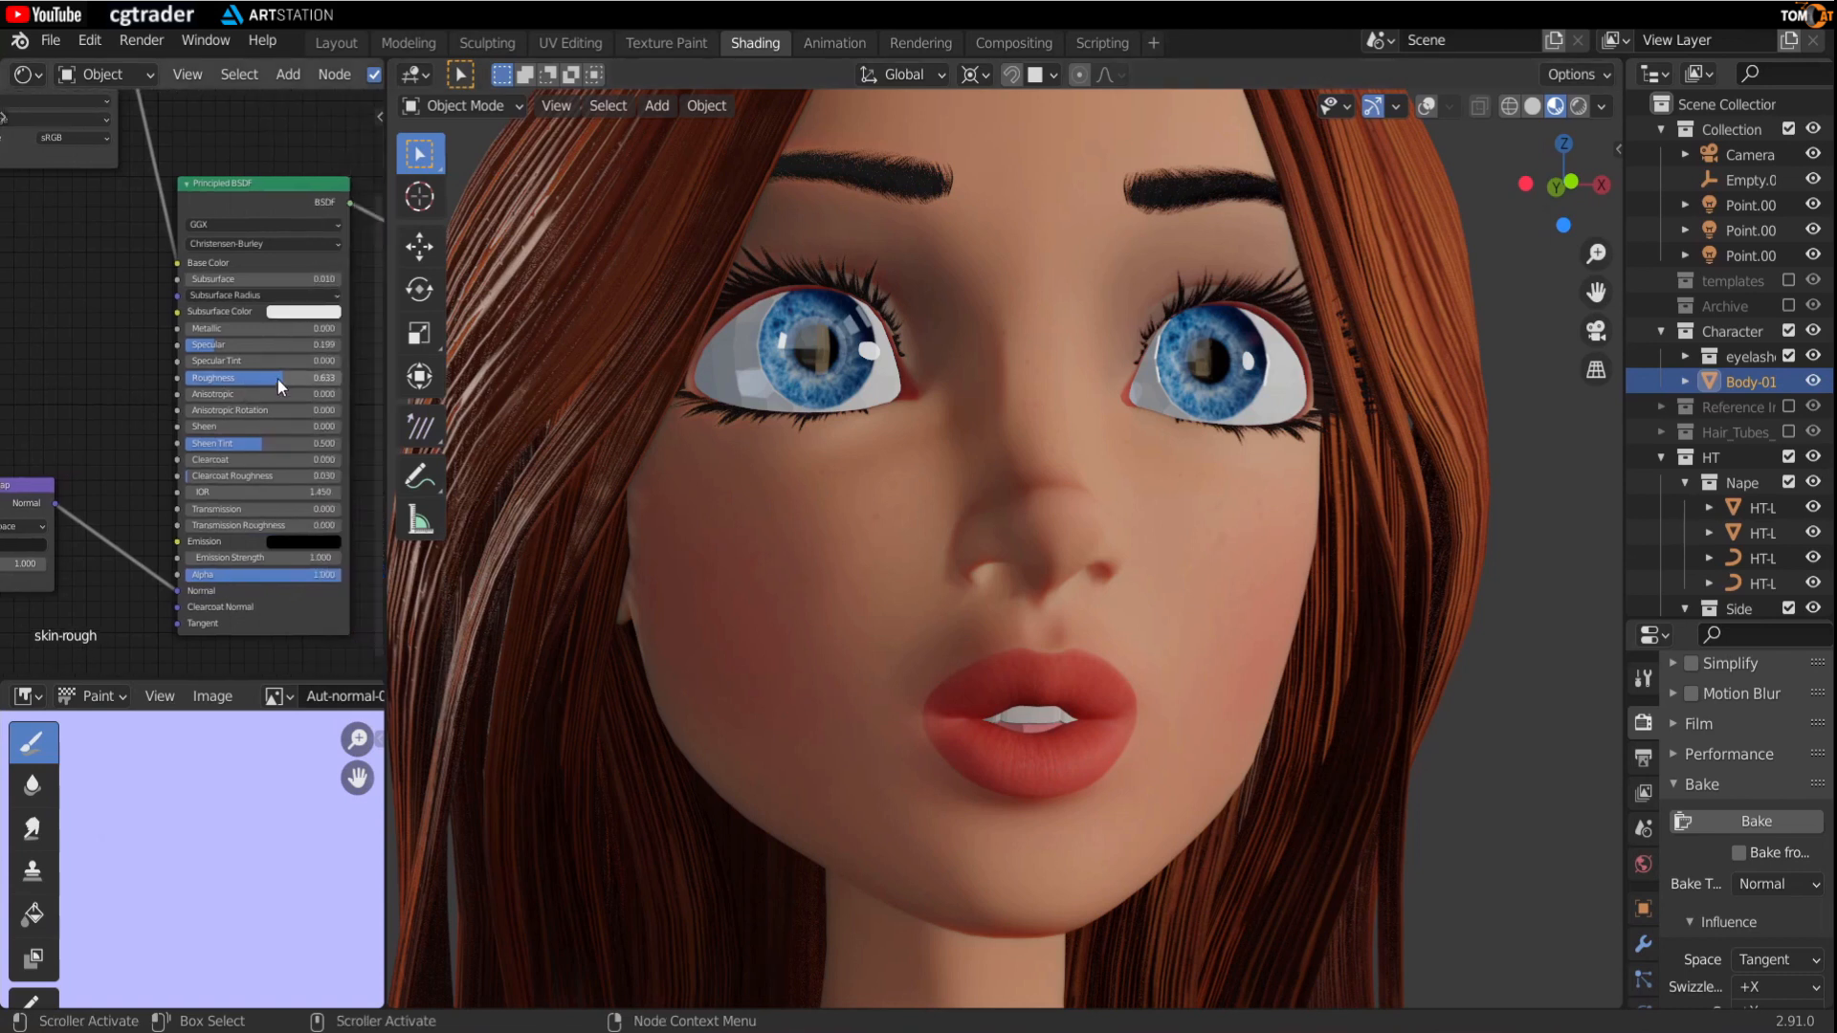
left_click_drag(278, 379, 179, 378)
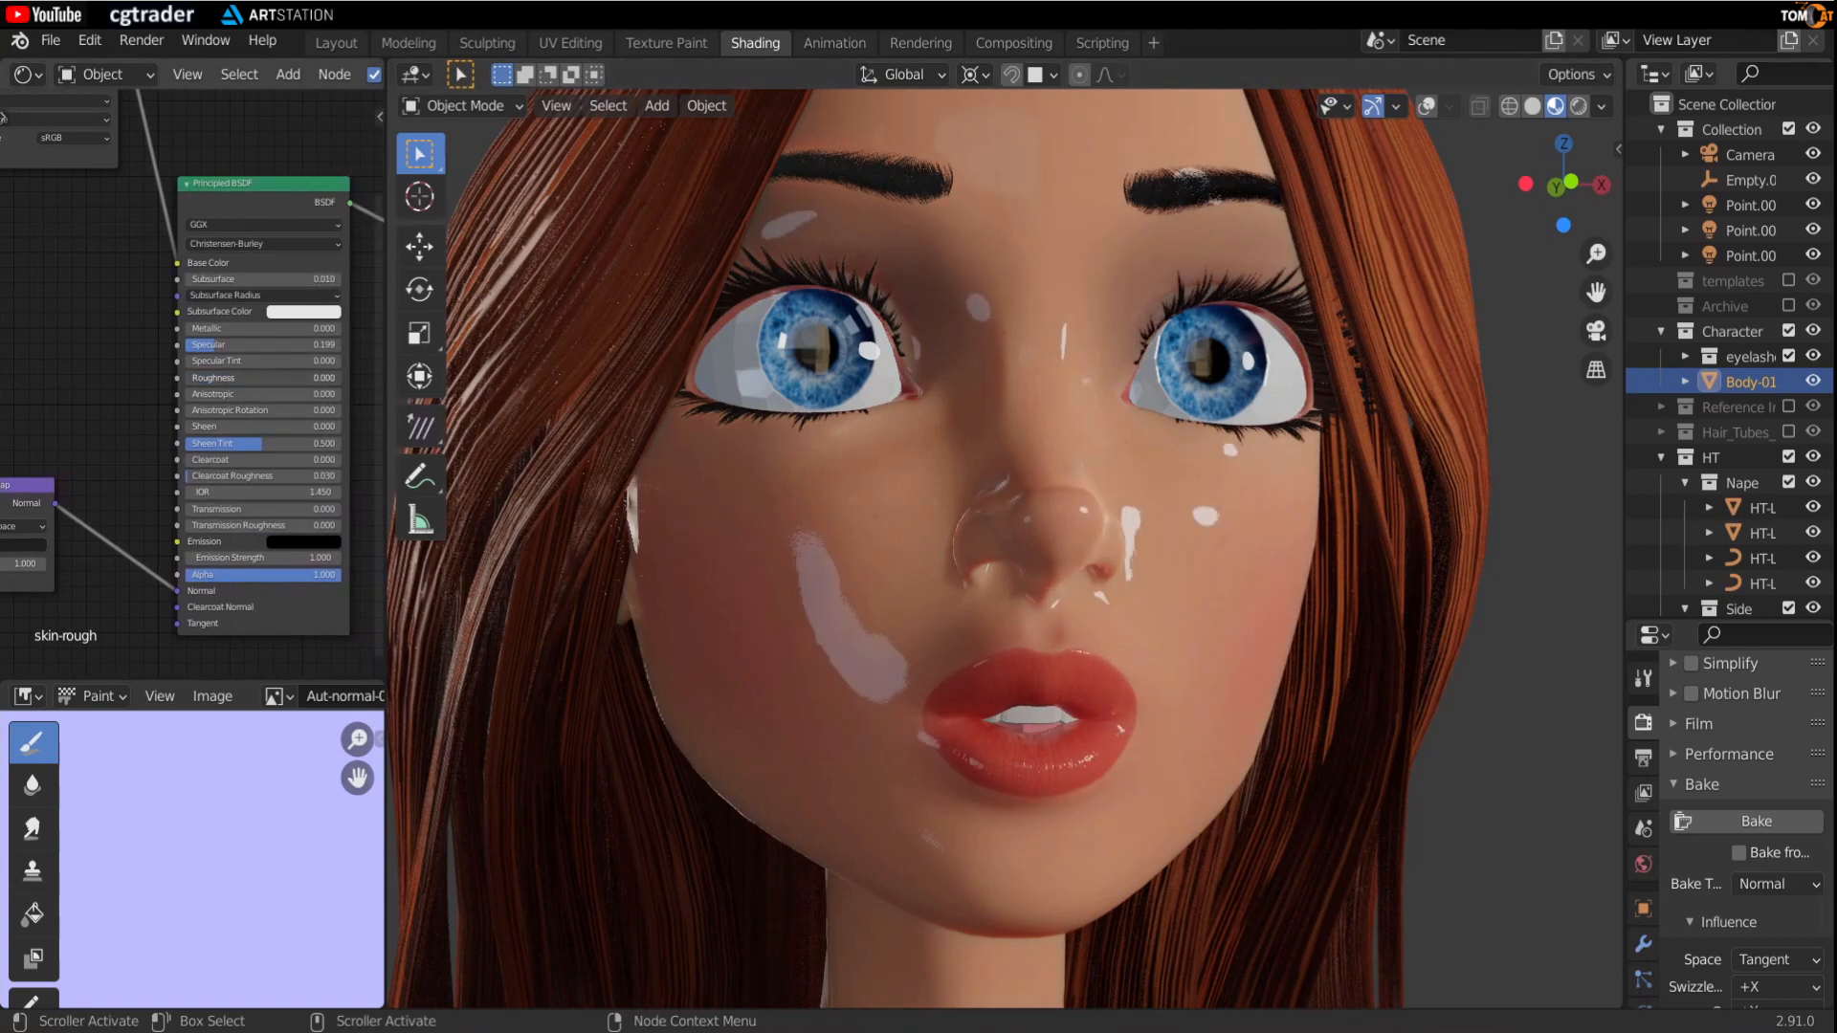
middle_click_drag(870, 632, 1014, 756)
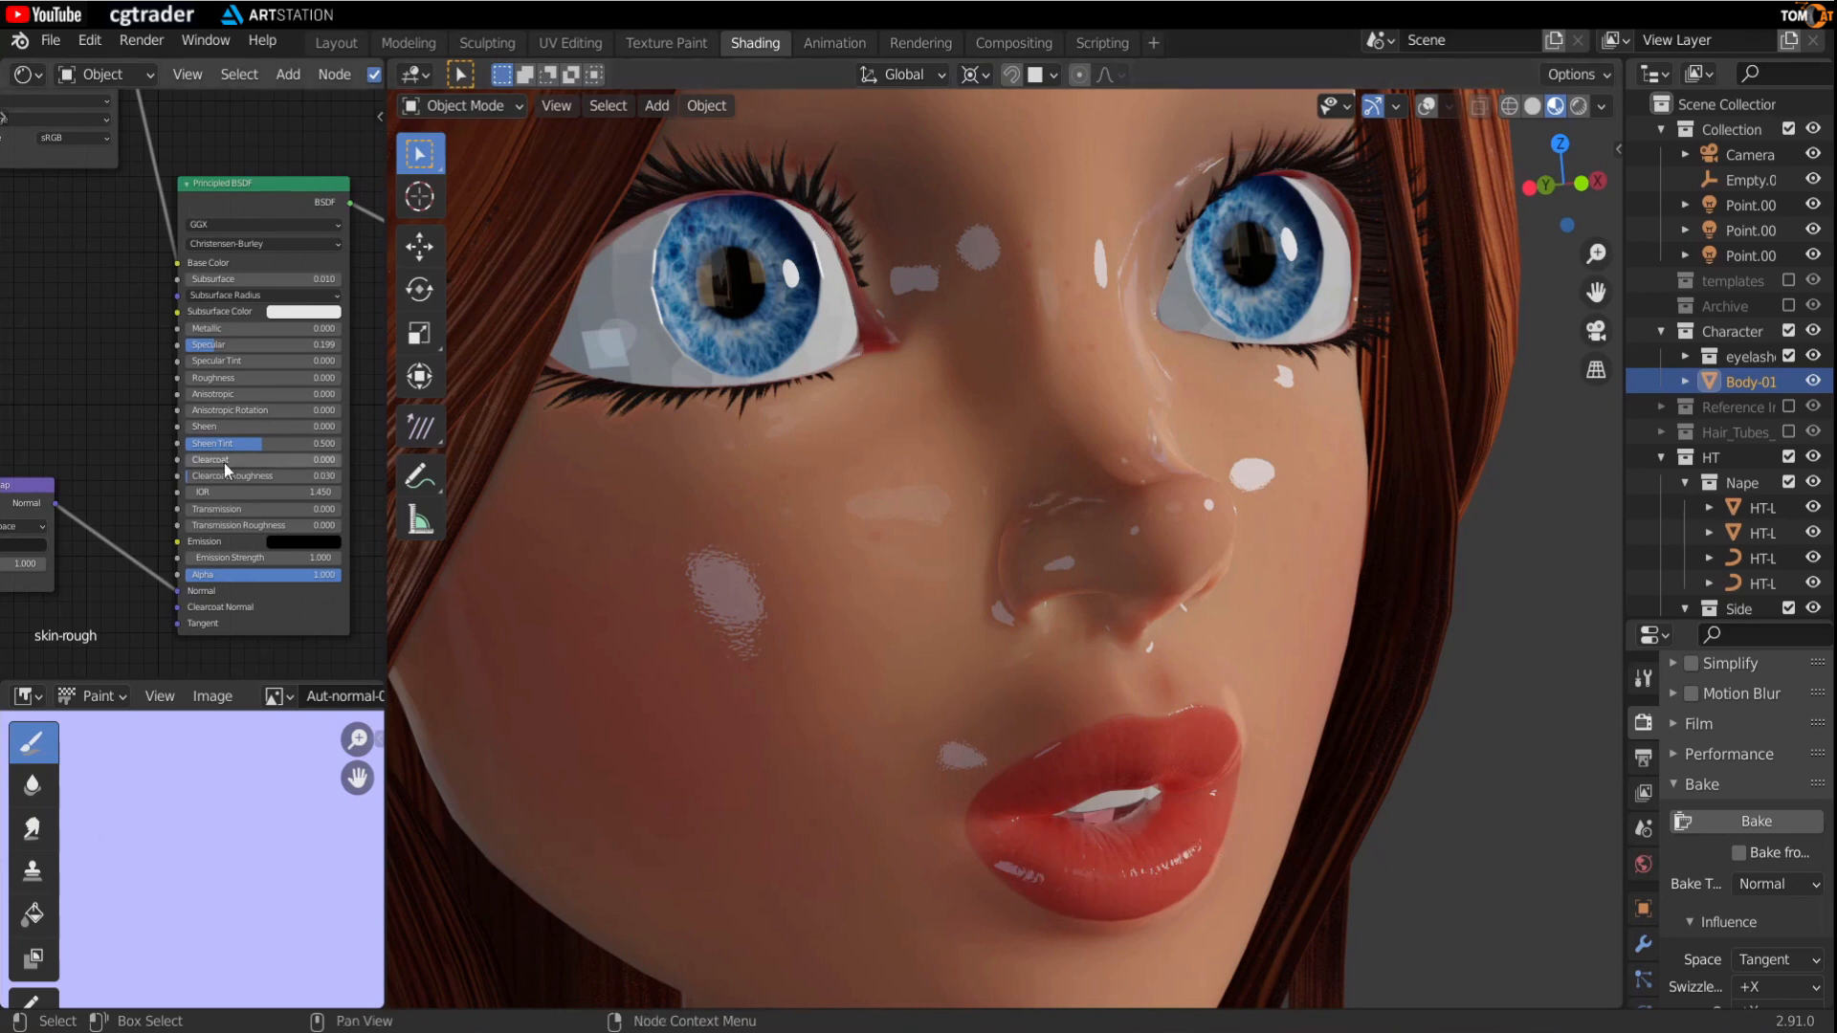
Step: Set the skin material's Roughness to 0.6 and check the face from several angles
left_click(221, 379)
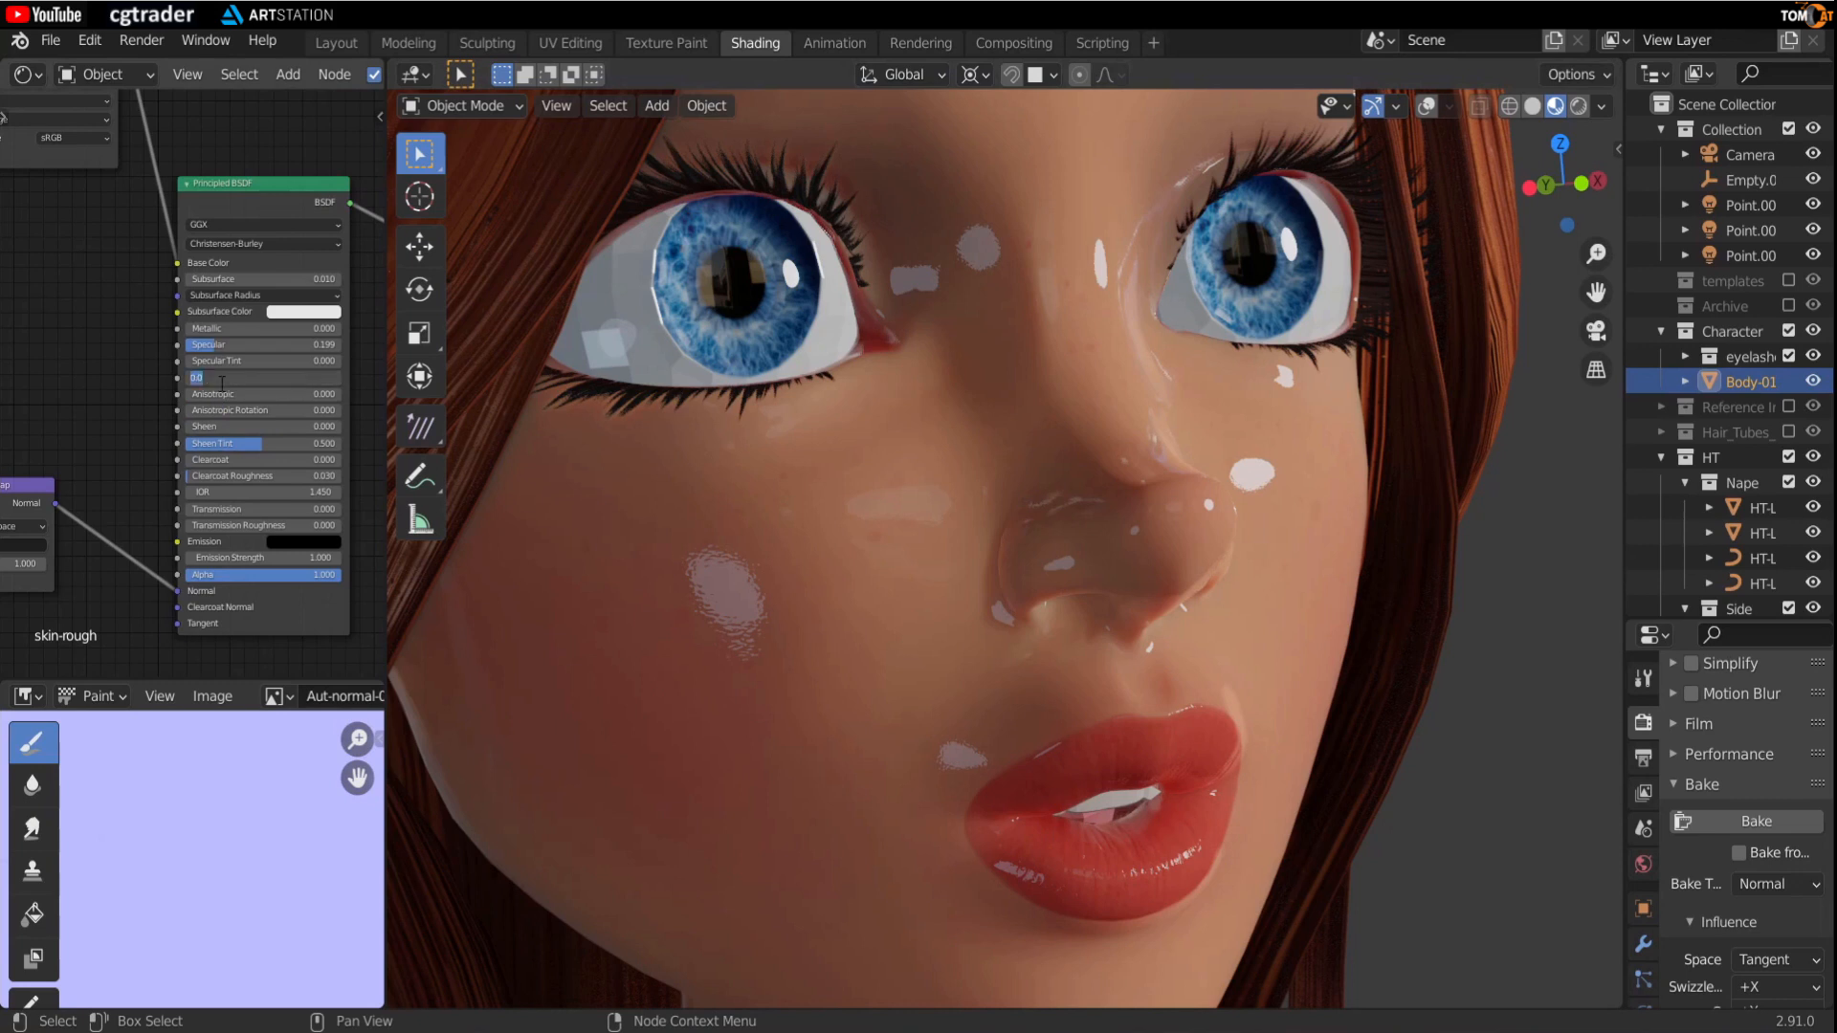
type(".6")
key("Return")
middle_click_drag(765, 570, 1135, 576)
scroll(1139, 580, "down", 2)
middle_click_drag(1253, 622, 1187, 677)
middle_click_drag(929, 580, 1019, 613)
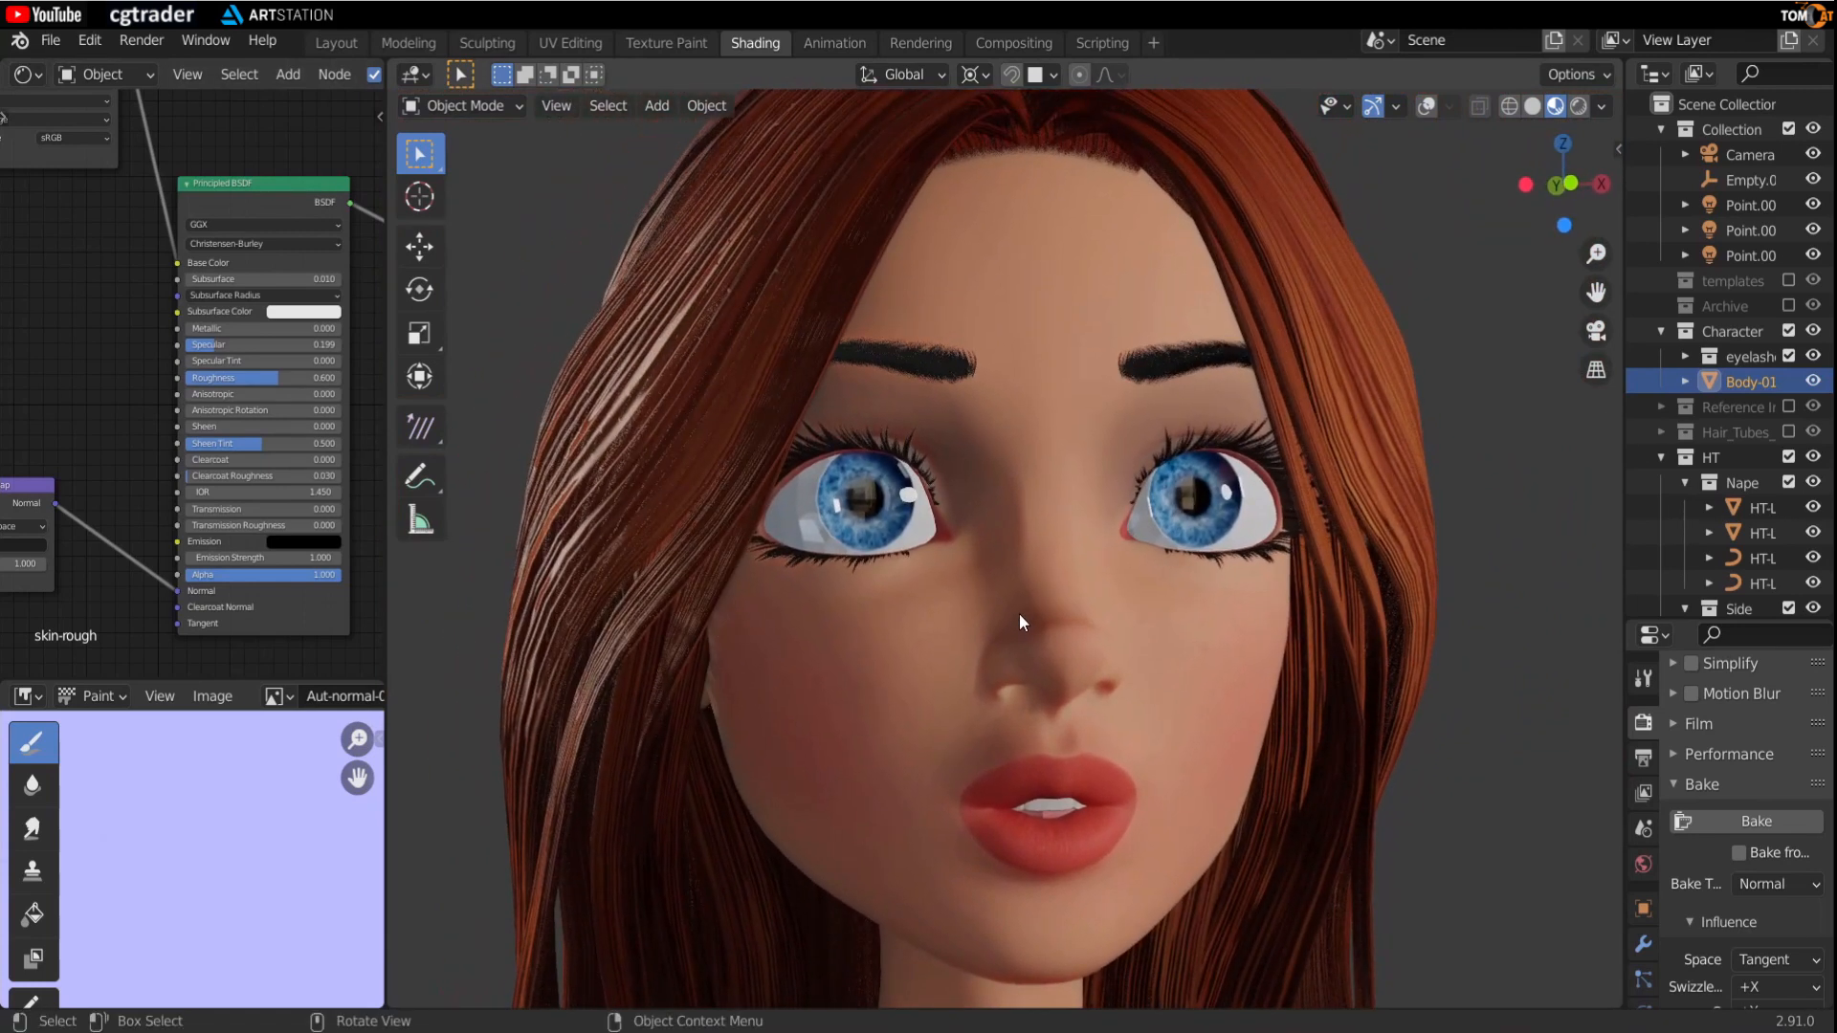
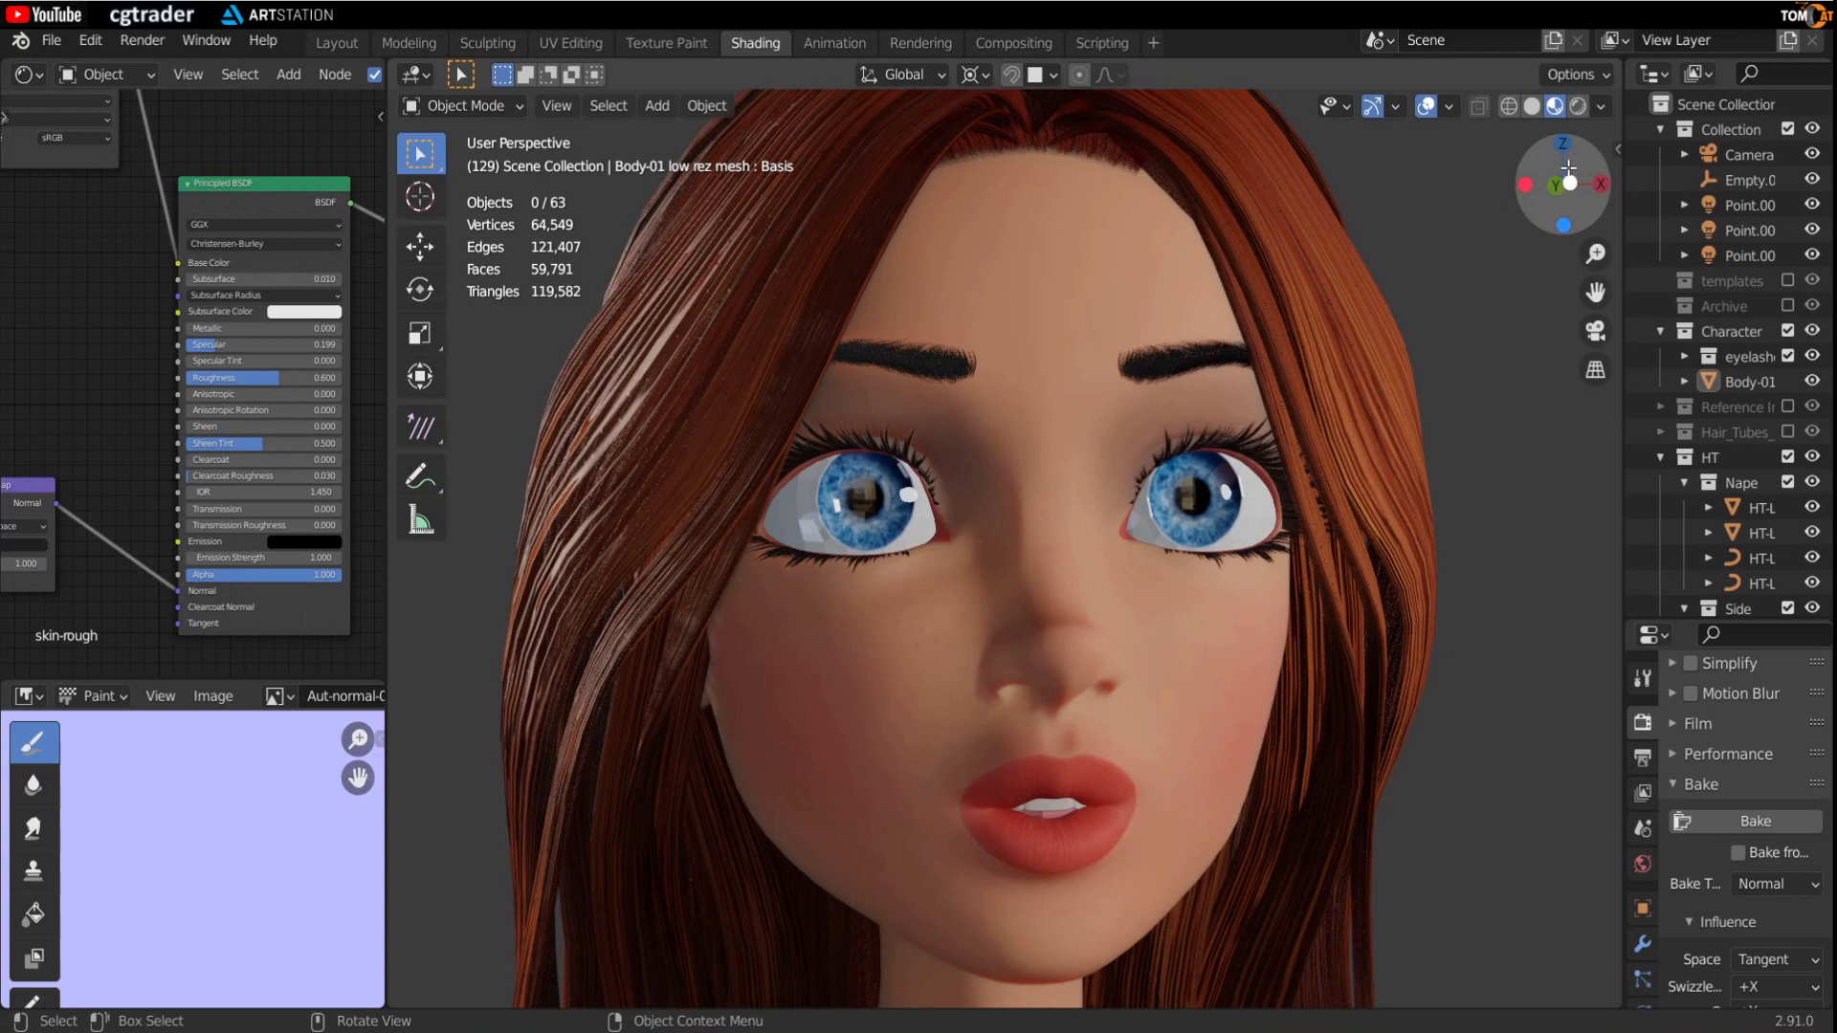
Step: Switch the viewport to rendered shading and turn off its Scene World lighting option
left_click(1578, 106)
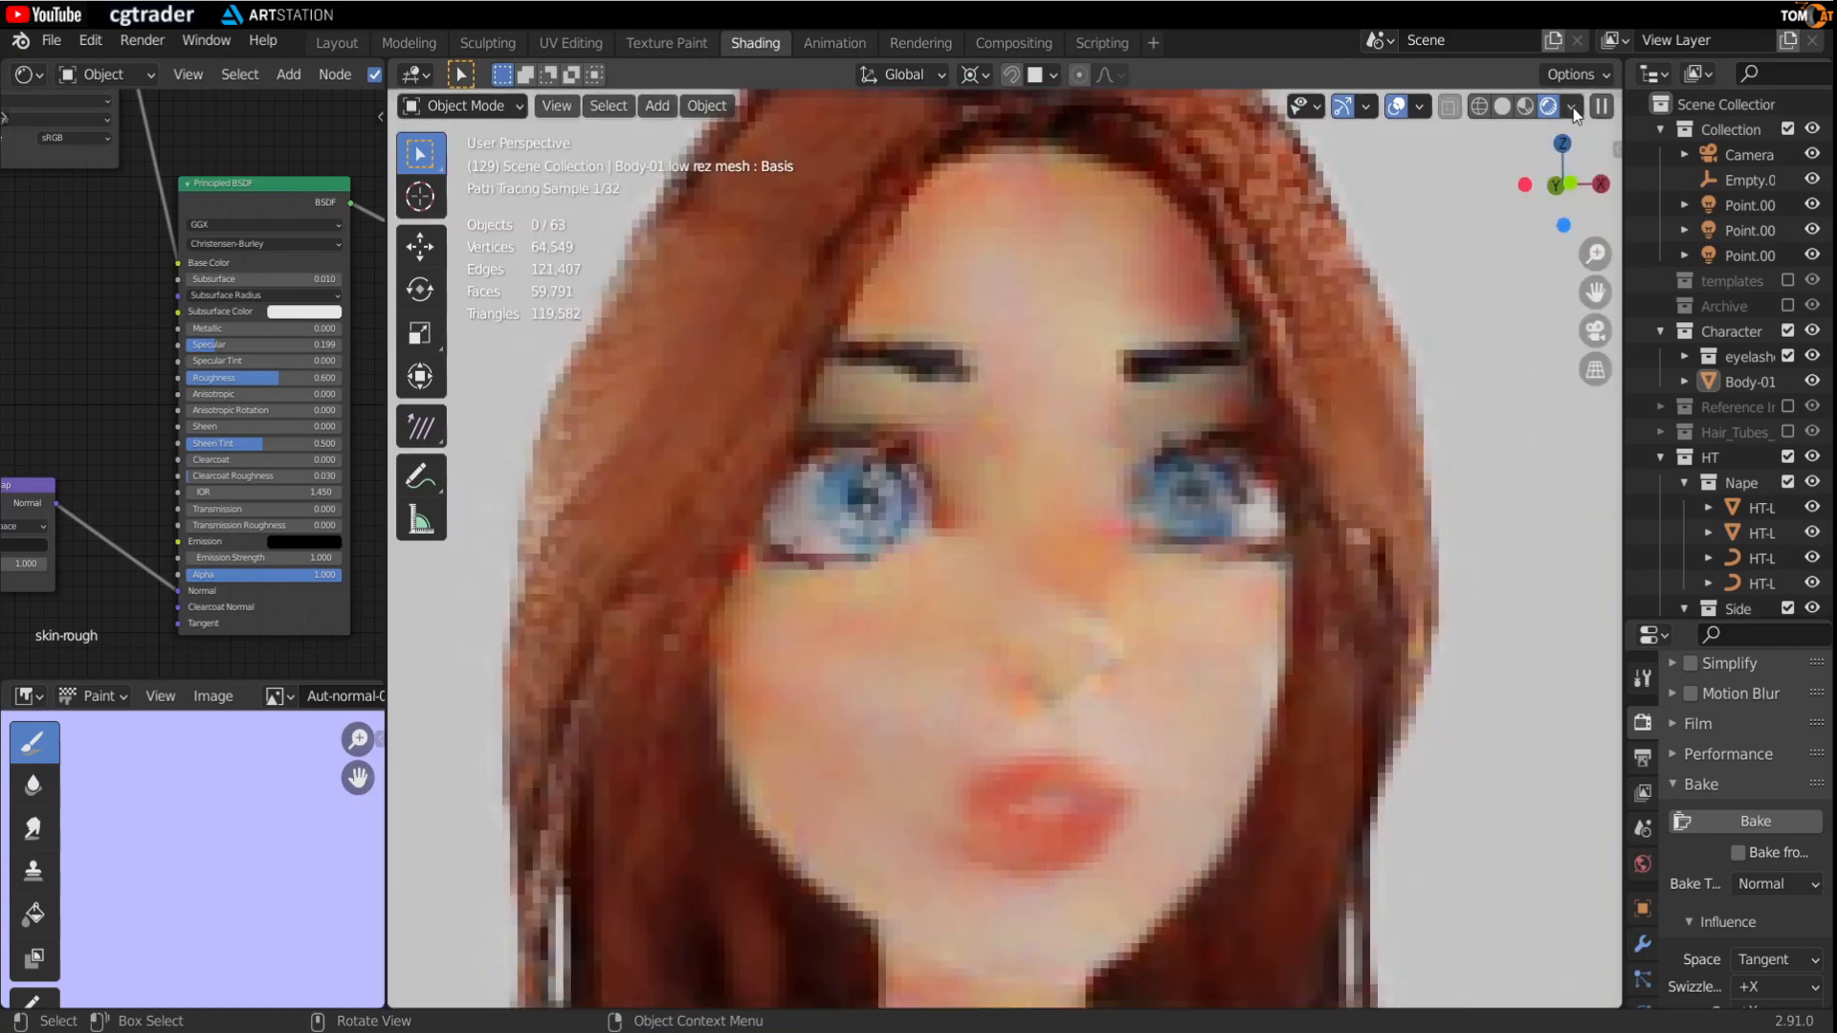
left_click(1575, 111)
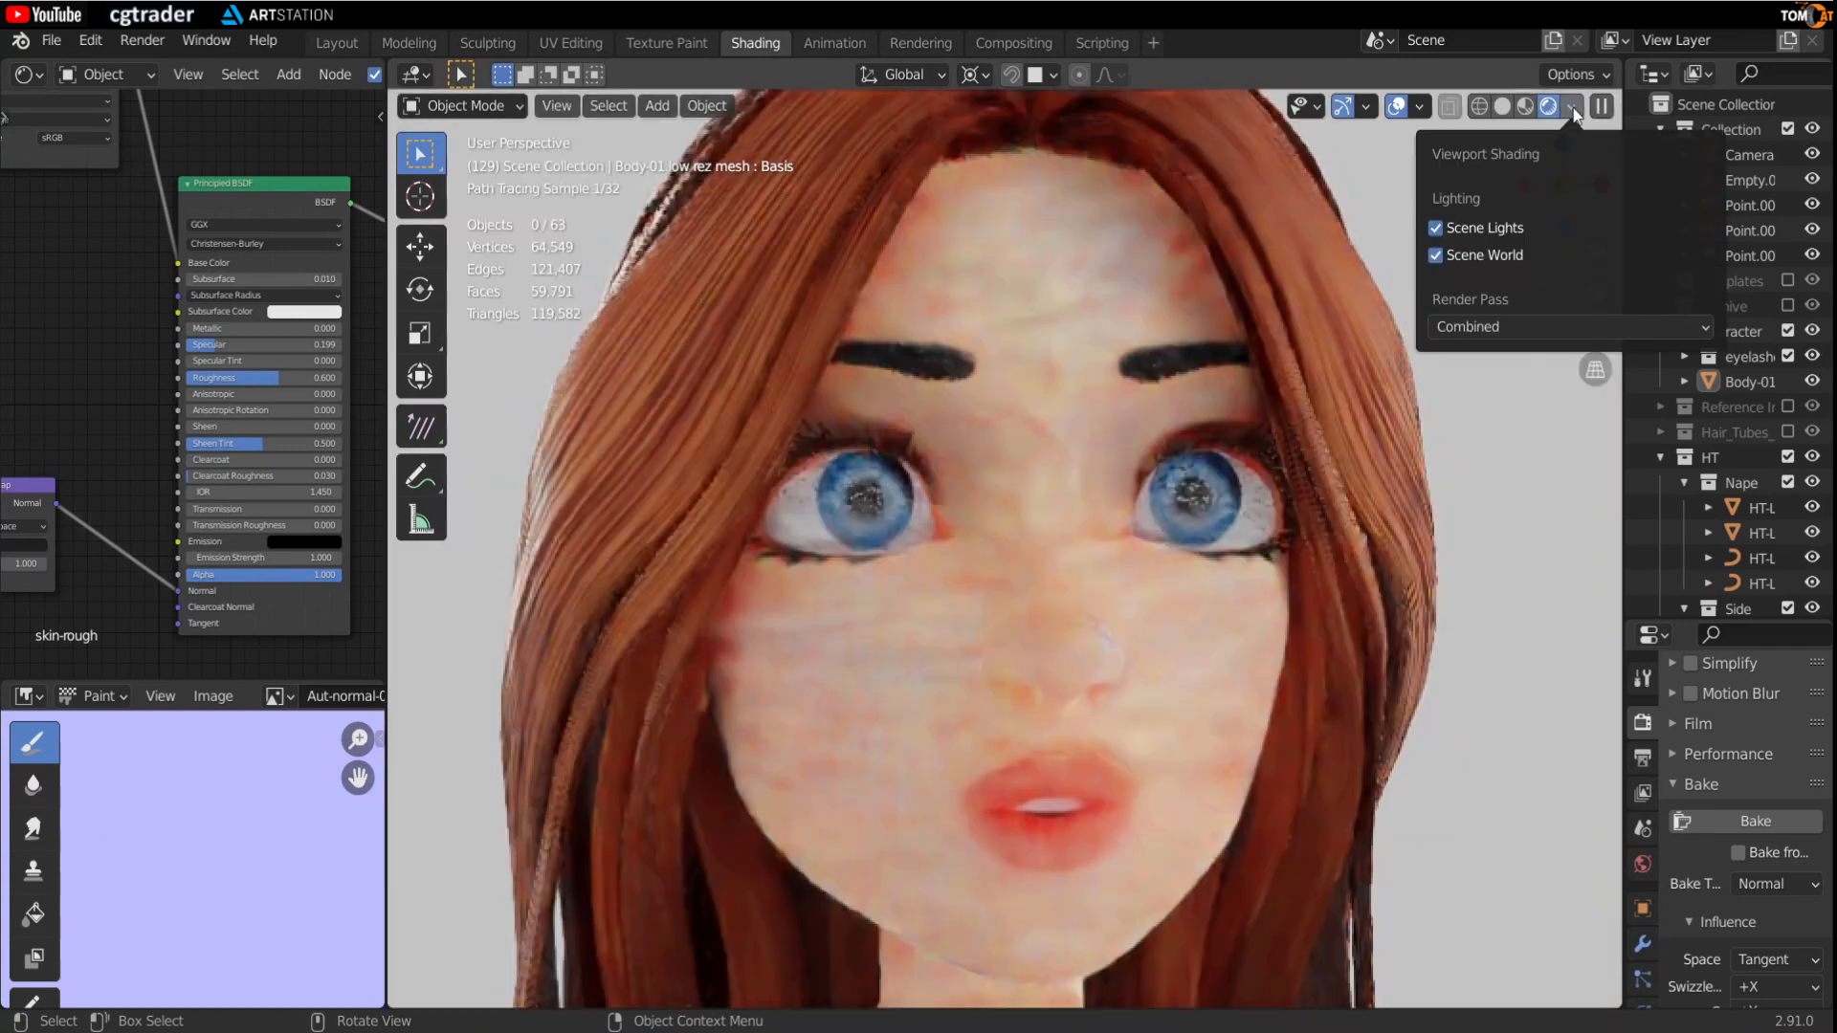
left_click(1509, 264)
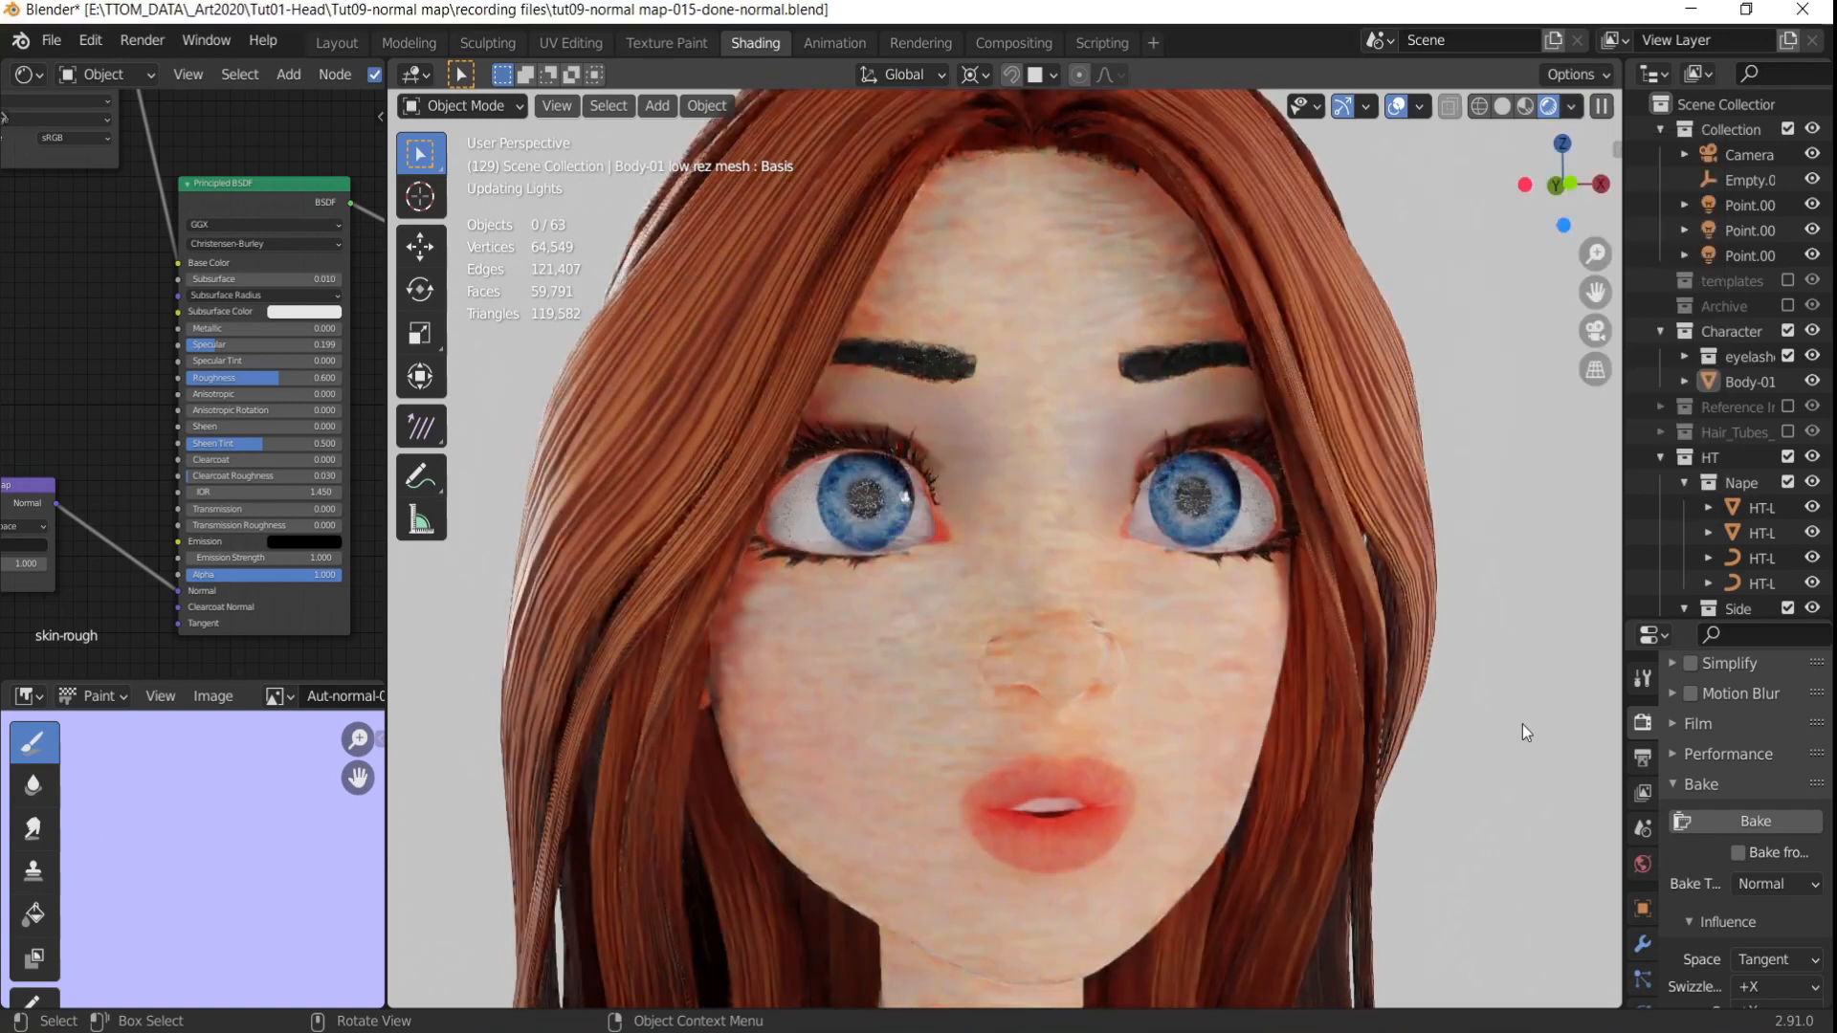